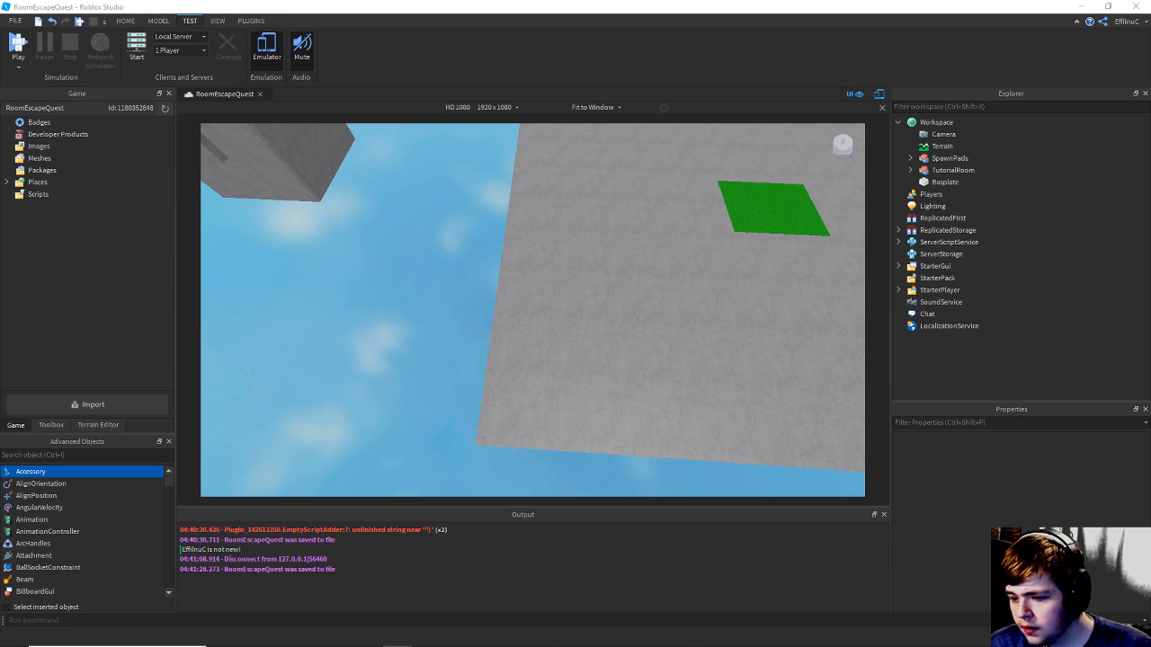
# Focus the Roblox Studio window and save the RoomEscapeQuest place.
pyautogui.scroll(-2, 406, 217)
pyautogui.click(387, 216)
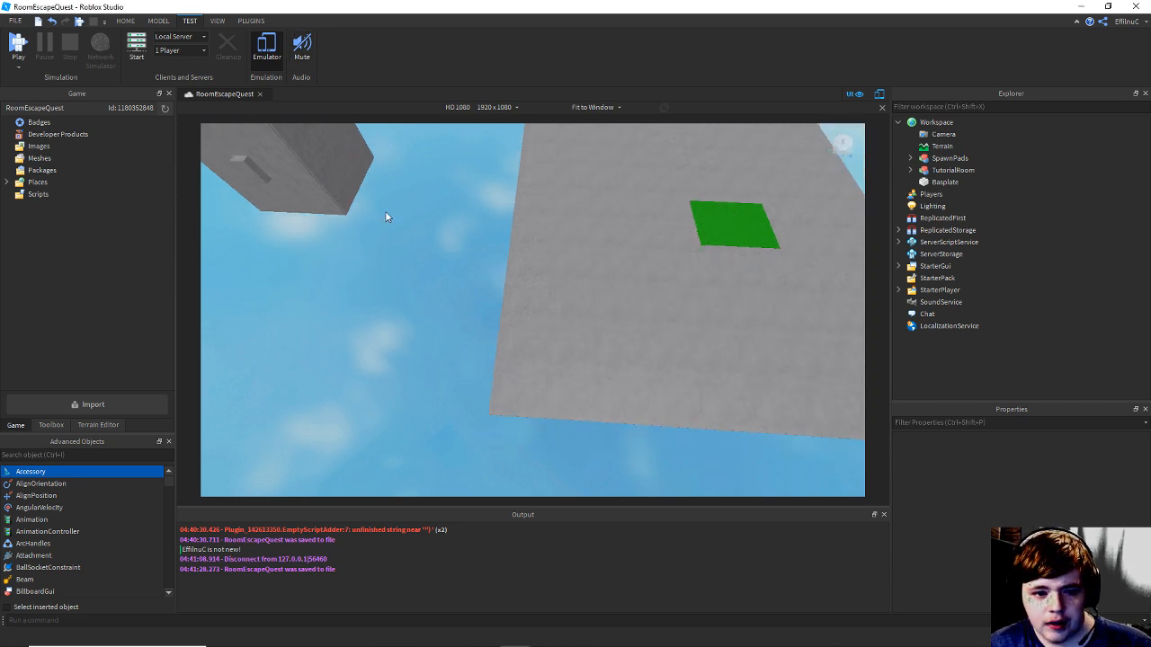
pyautogui.scroll(-3, 435, 205)
pyautogui.scroll(-4, 461, 202)
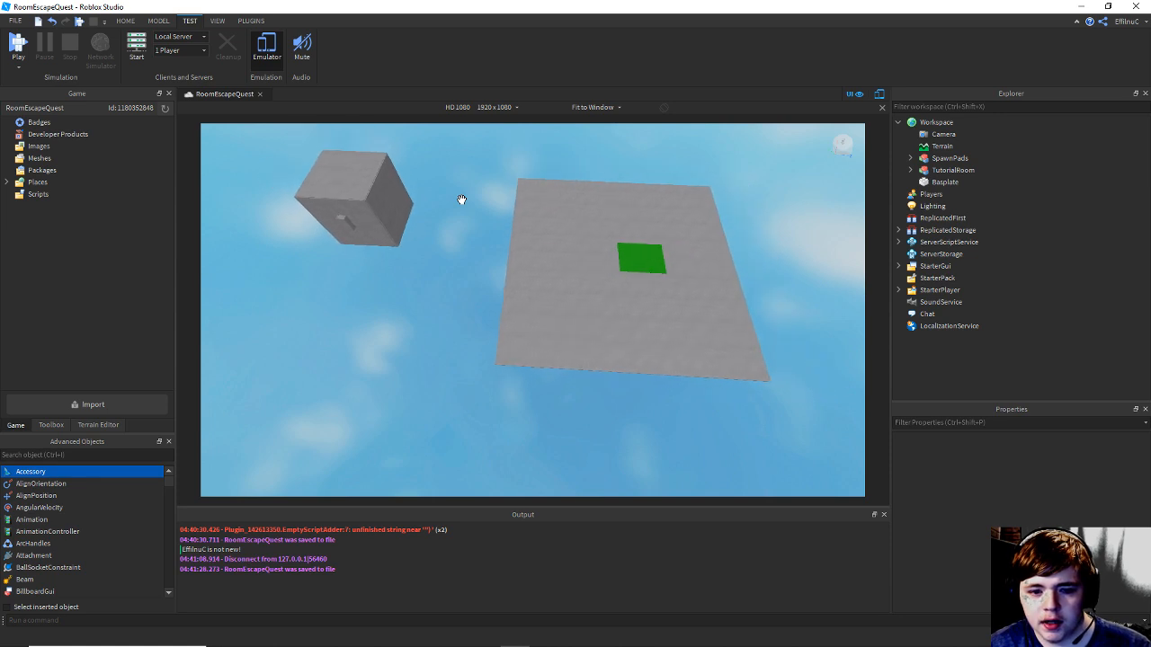
pyautogui.hotkey('ctrl', 's')
# Fly the camera over the baseplate, up to the dark block and through the barred tutorial room.
pyautogui.press('w')
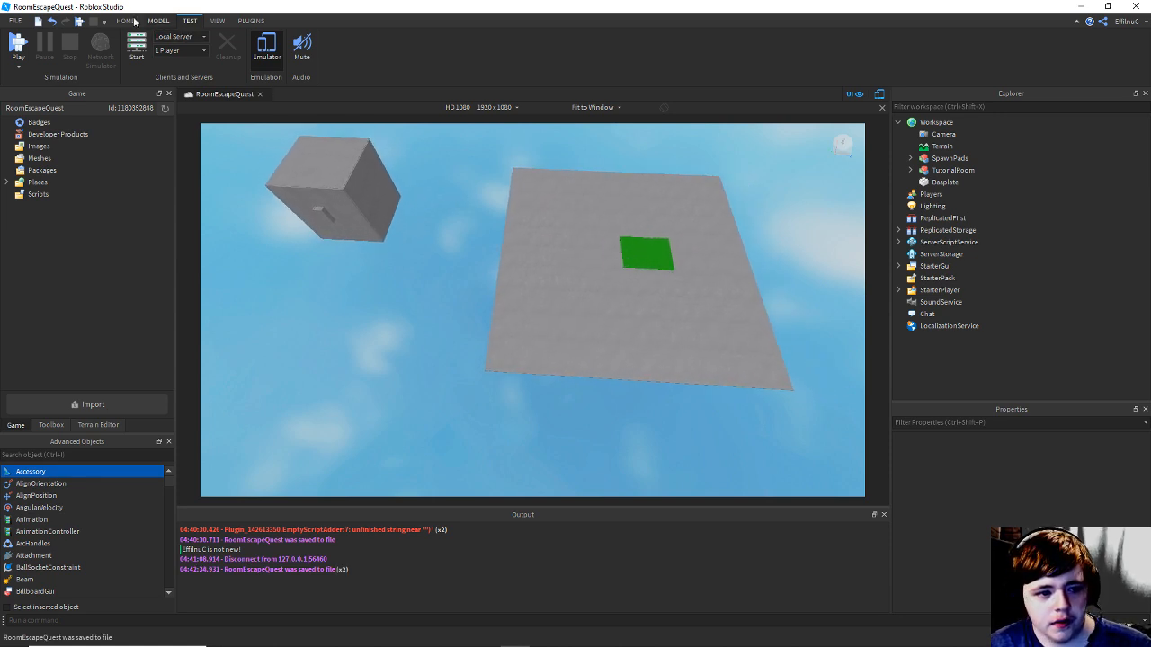
pyautogui.press('d')
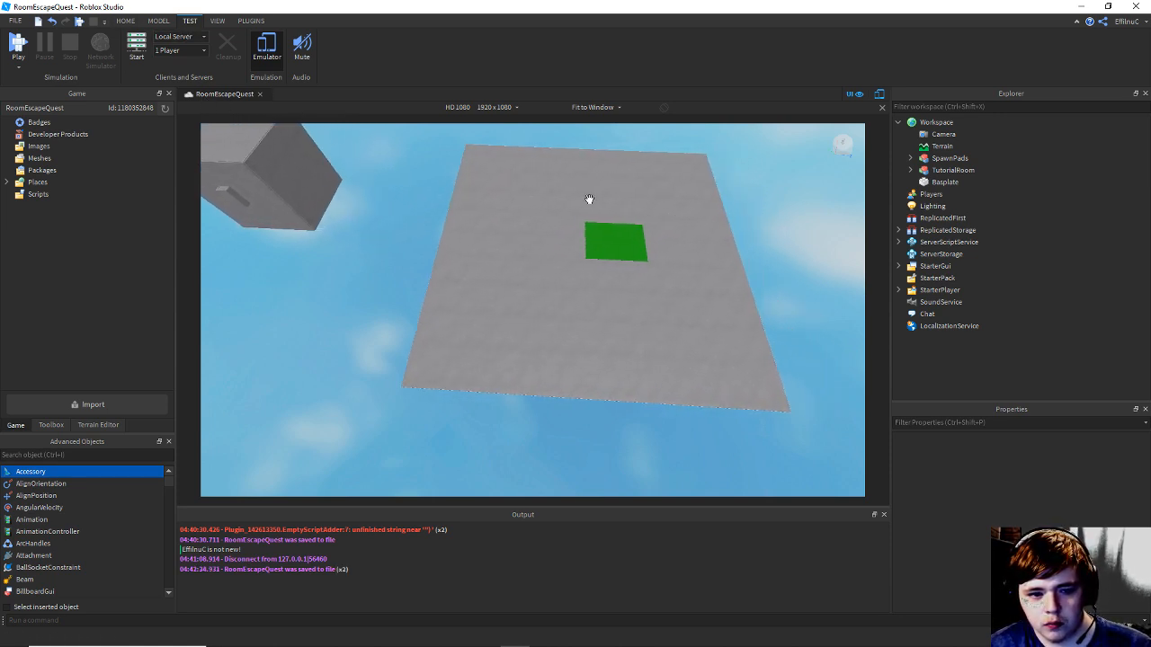
pyautogui.press('w')
pyautogui.press('w')
pyautogui.moveTo(481, 296); pyautogui.dragTo(483, 290, button='right')
pyautogui.press('d')
pyautogui.press('s')
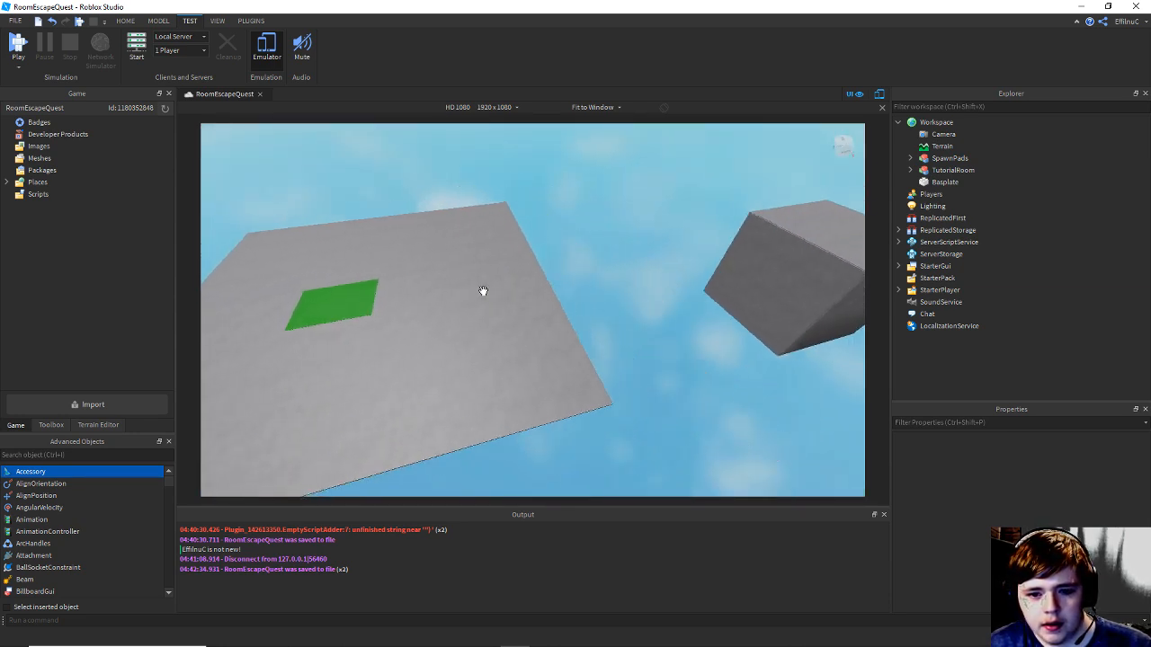
pyautogui.moveTo(619, 254); pyautogui.dragTo(615, 260, button='right')
pyautogui.press('w')
pyautogui.press('s')
pyautogui.press('d')
pyautogui.press('a')
pyautogui.press('w')
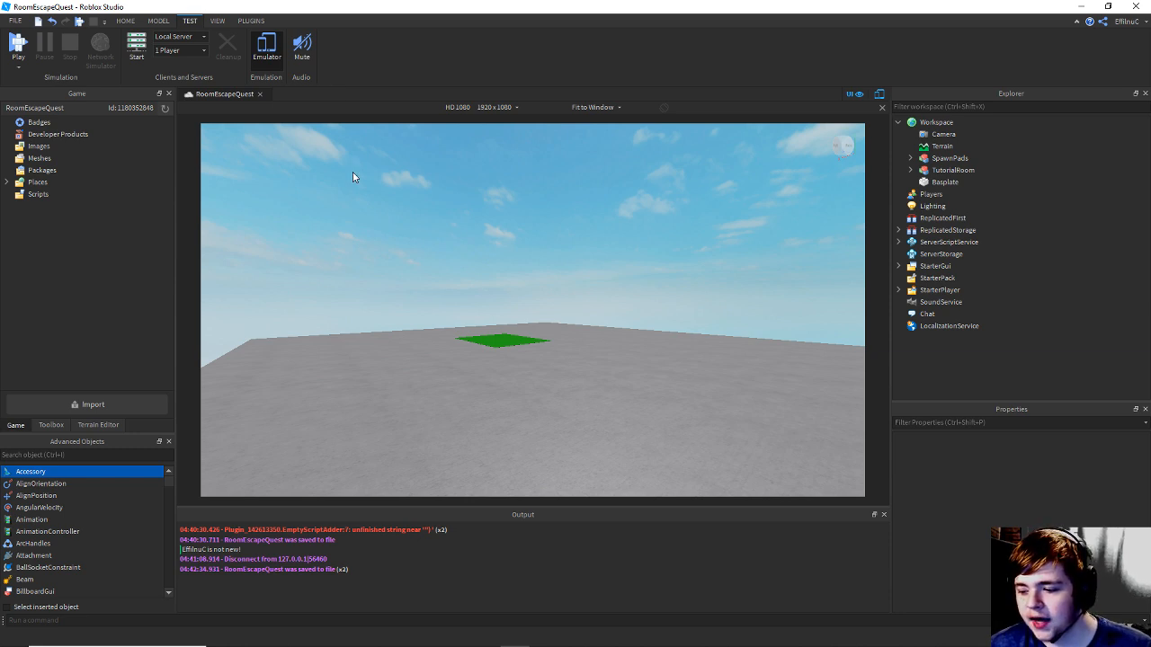
# Start a playtest and Continue past the welcome and concept screens to the tutorial choice.
pyautogui.click(18, 52)
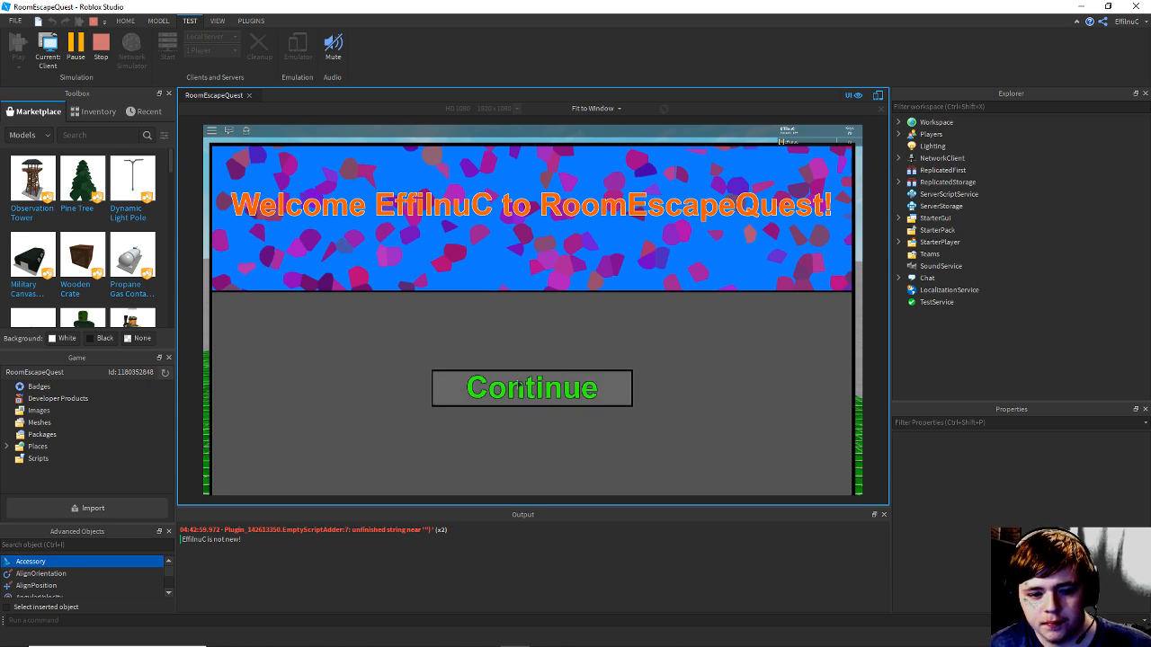
pyautogui.click(518, 384)
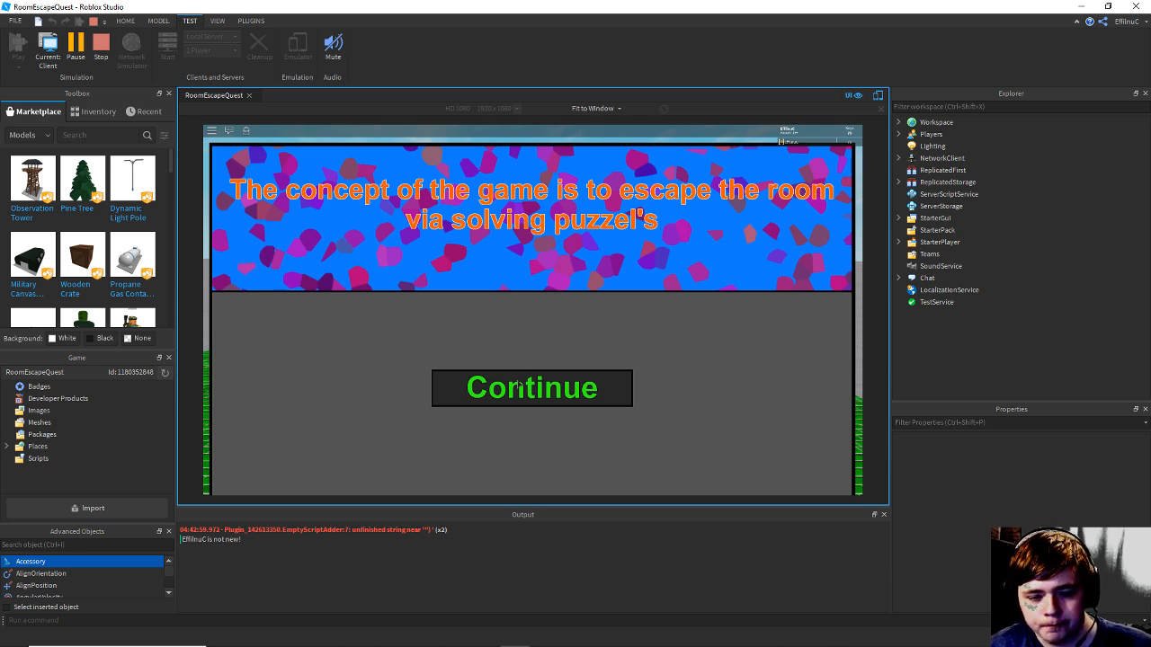
pyautogui.click(519, 385)
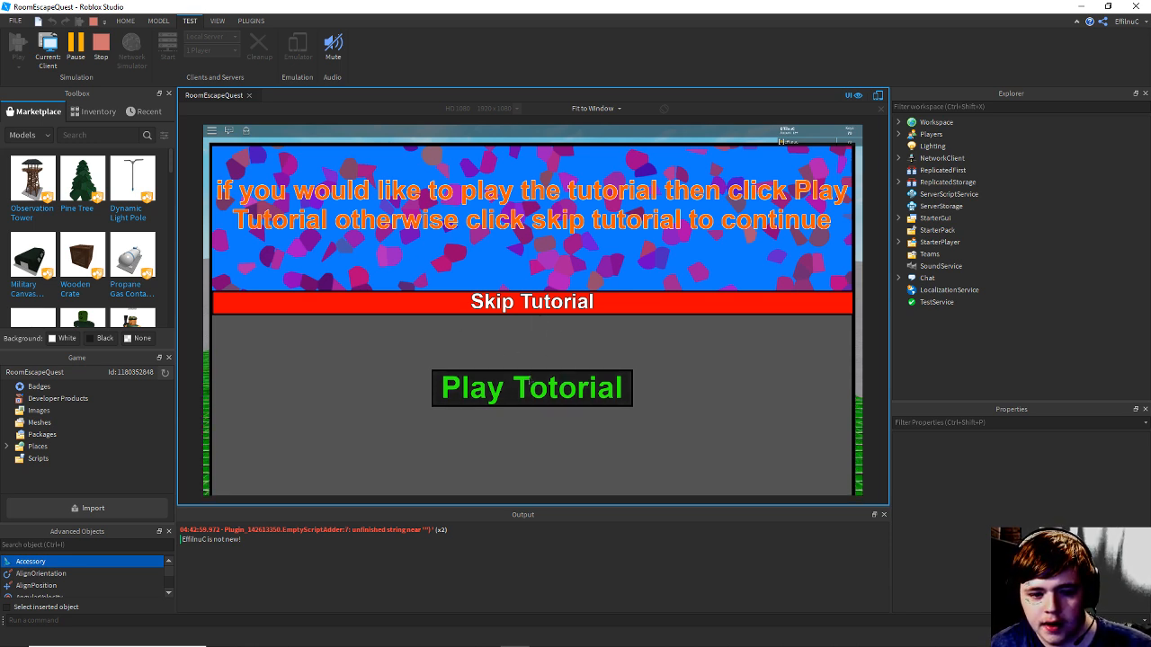
# Choose Play Tutorial and close the in-game player list.
pyautogui.click(531, 381)
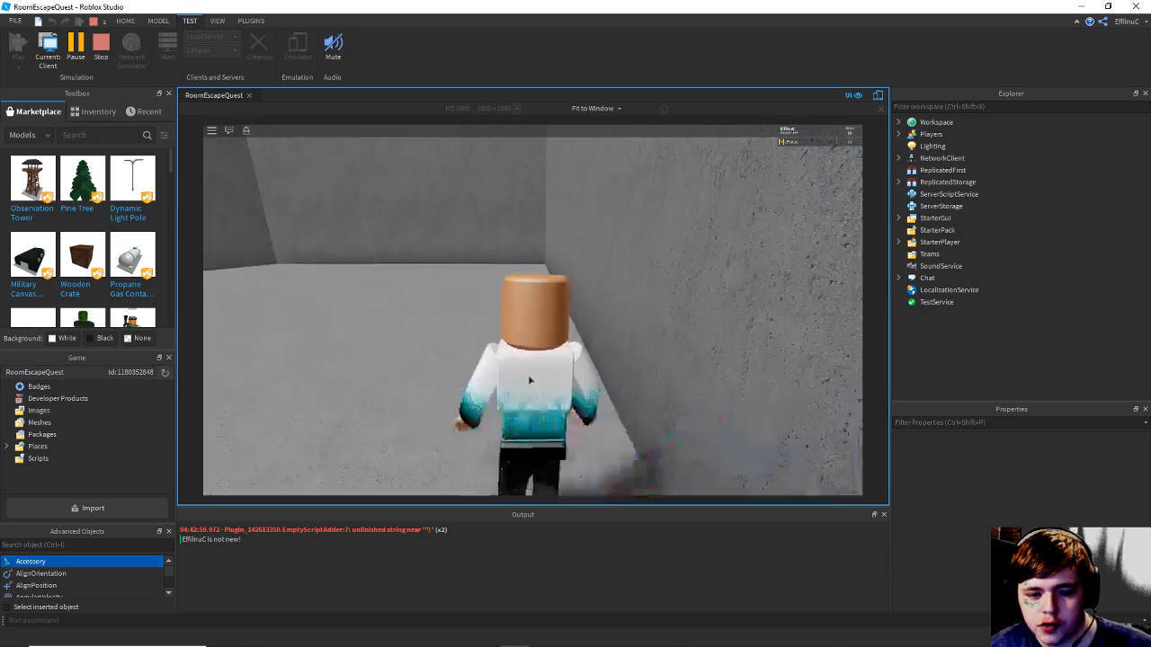
pyautogui.press('w')
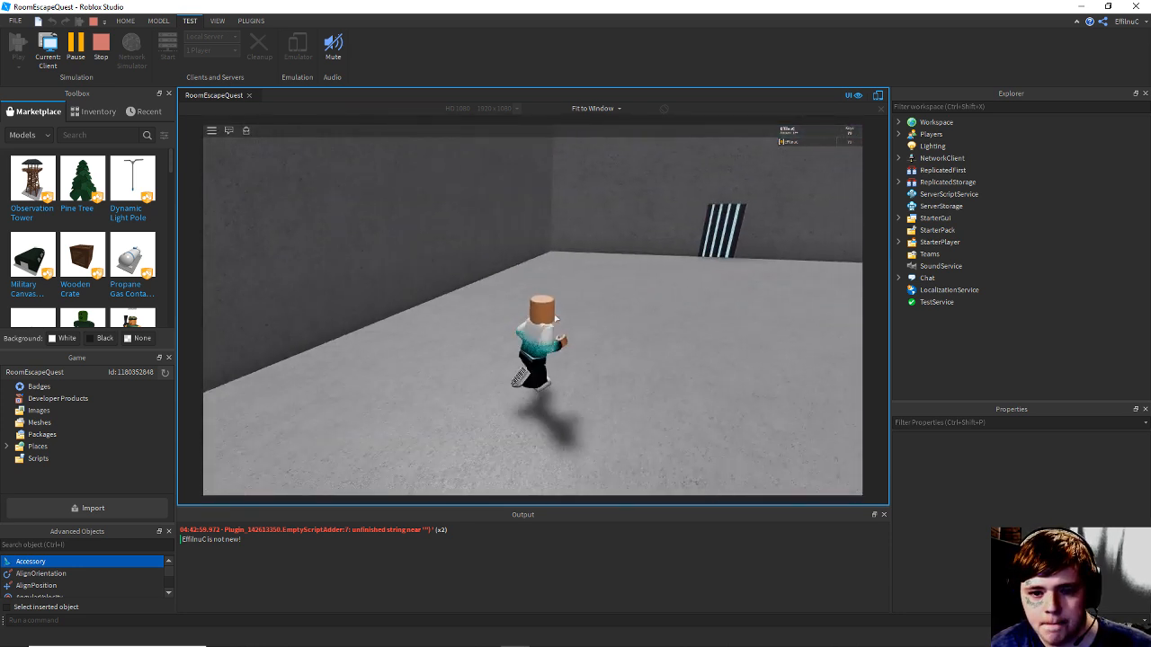
pyautogui.click(798, 132)
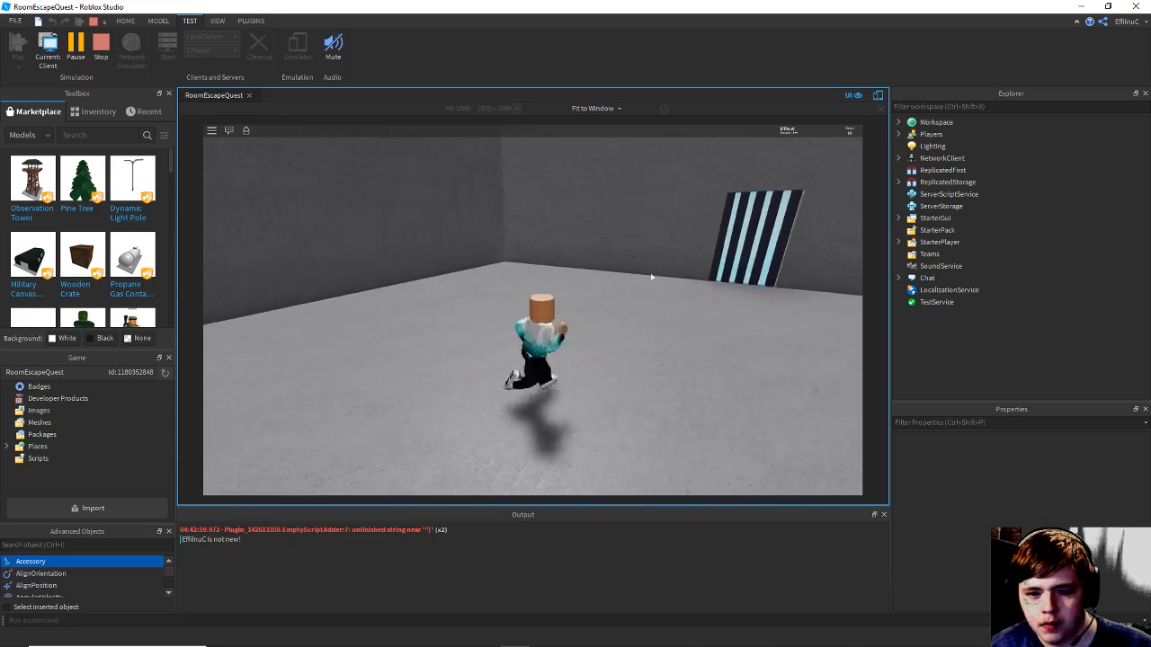
pyautogui.scroll(-1, 665, 277)
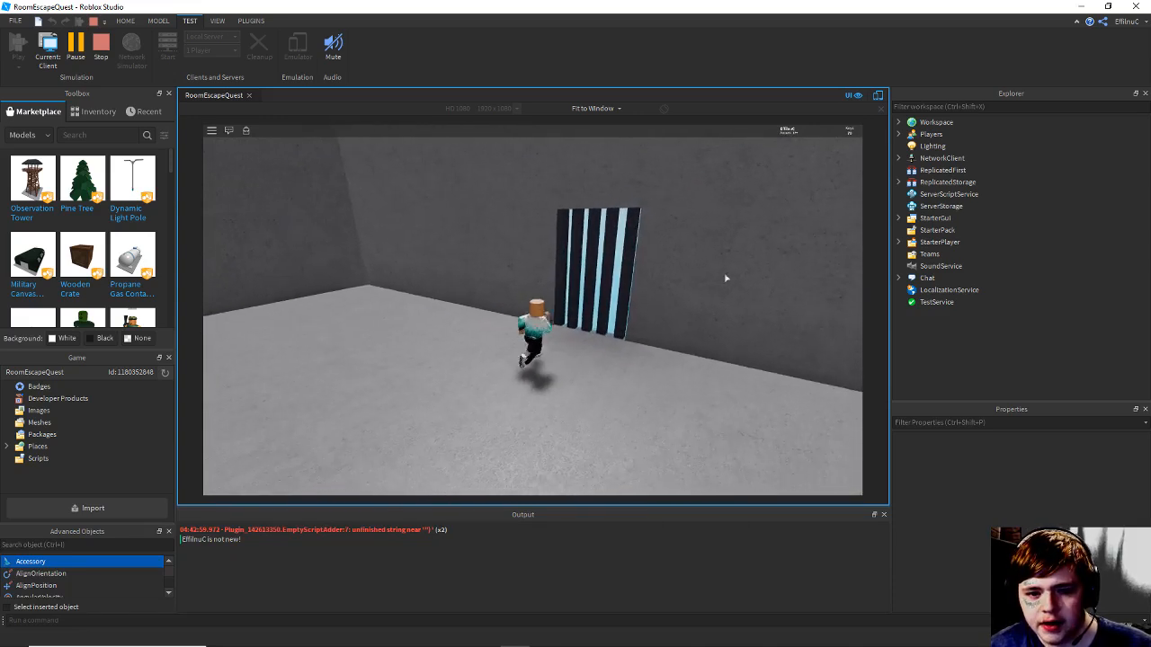
# Run the character around the tutorial room and past the striped door.
pyautogui.moveTo(726, 279); pyautogui.dragTo(726, 279, button='right')
pyautogui.press('s')
pyautogui.press('s')
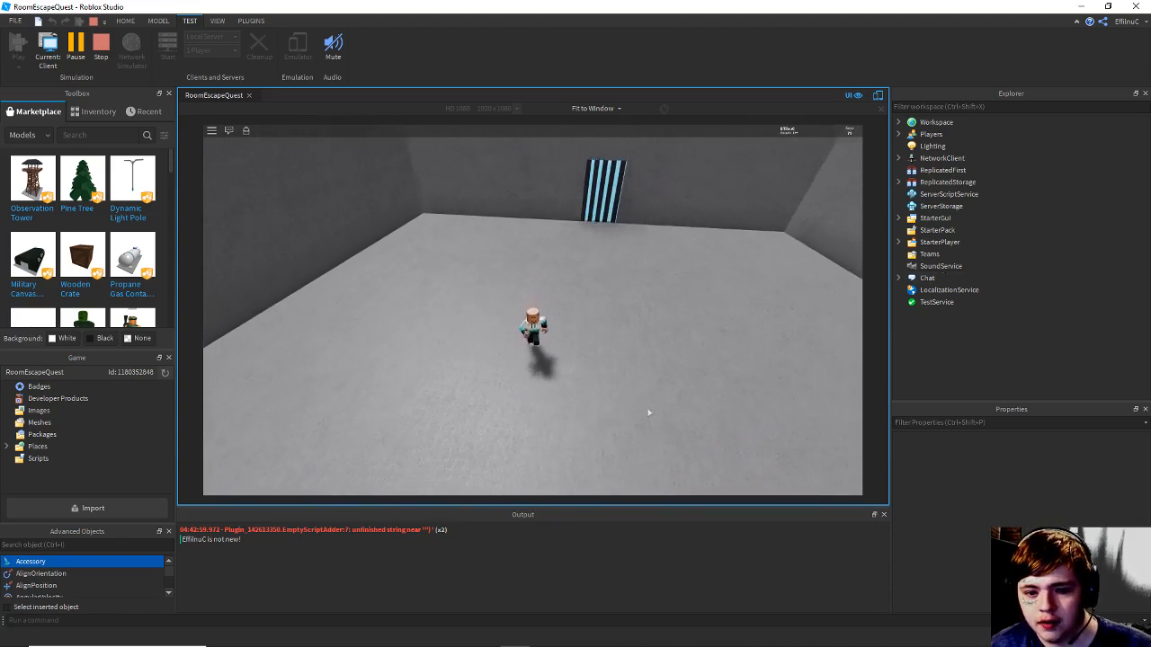
pyautogui.press('d')
pyautogui.moveTo(601, 298); pyautogui.dragTo(601, 298, button='right')
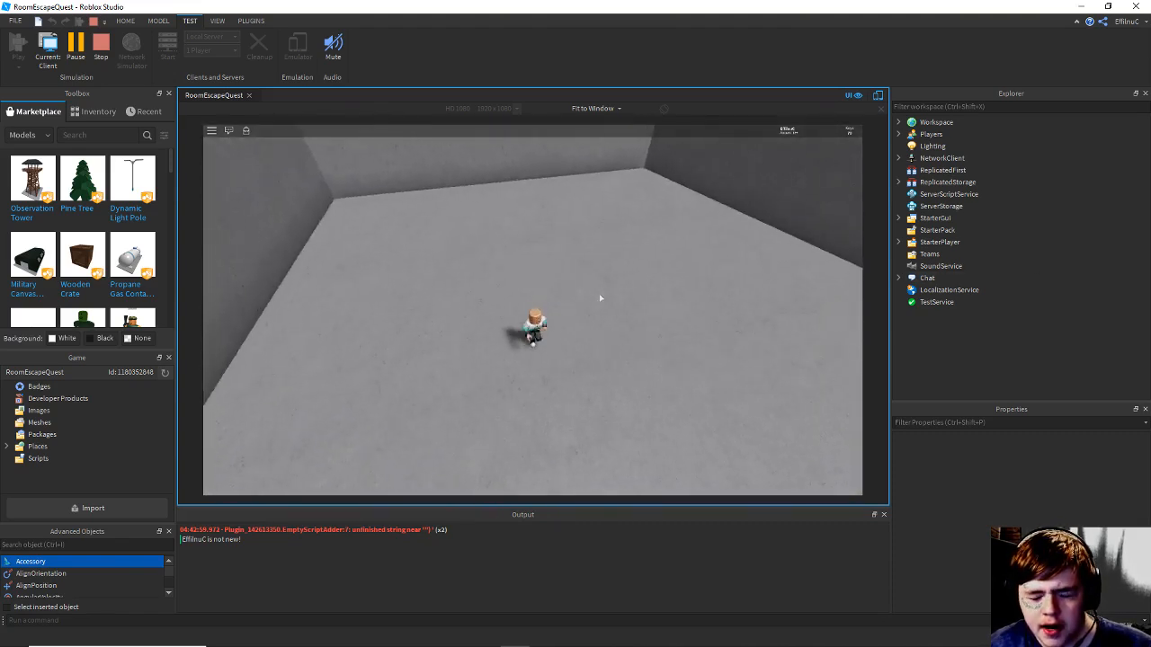
pyautogui.press('w')
pyautogui.moveTo(661, 226); pyautogui.dragTo(661, 225, button='right')
pyautogui.press('w')
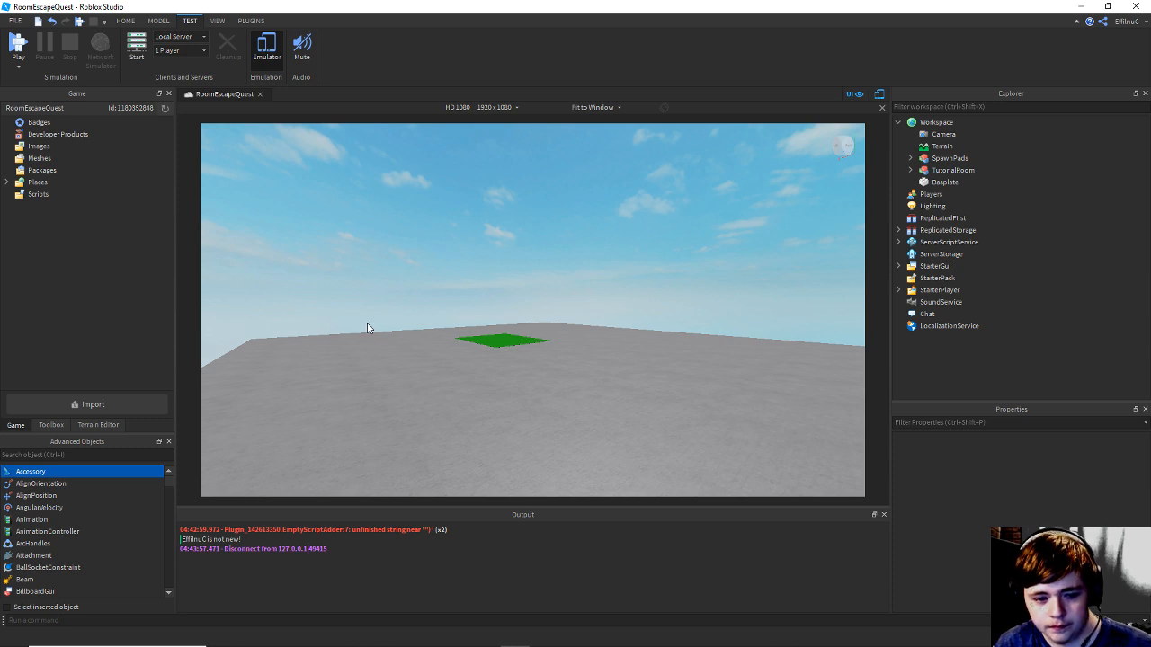
# Save the place, then expand ServerScriptService and open the Stats script.
pyautogui.hotkey('ctrl', 's')
pyautogui.press('w')
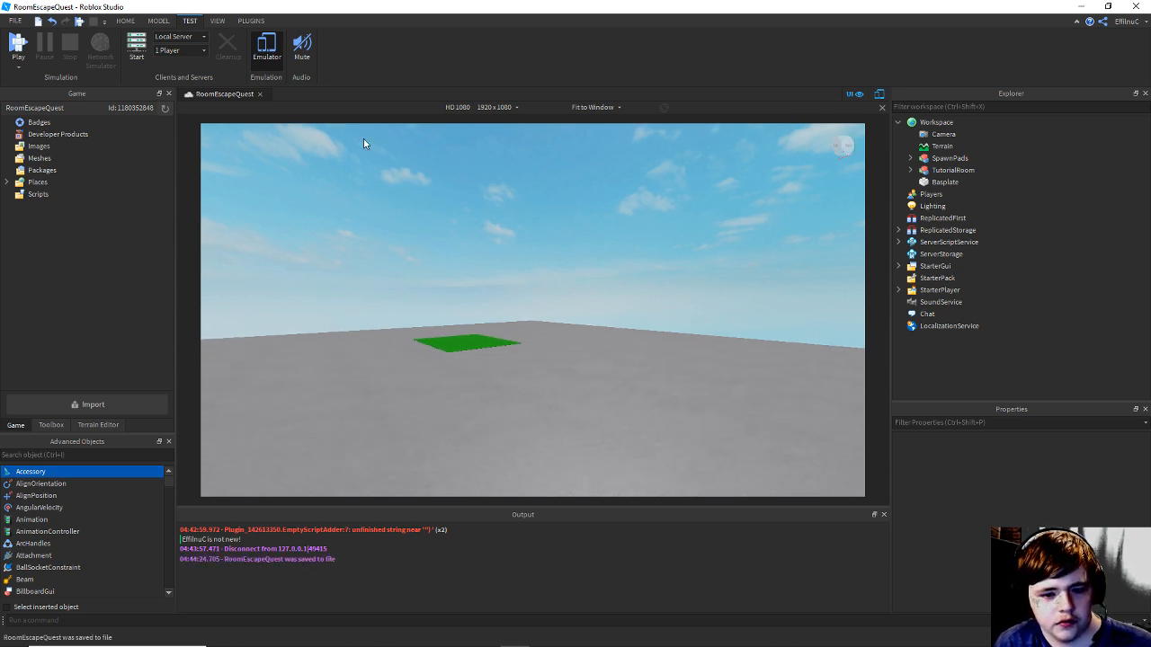
pyautogui.moveTo(671, 252); pyautogui.dragTo(673, 252, button='right')
pyautogui.press('w')
pyautogui.press('d')
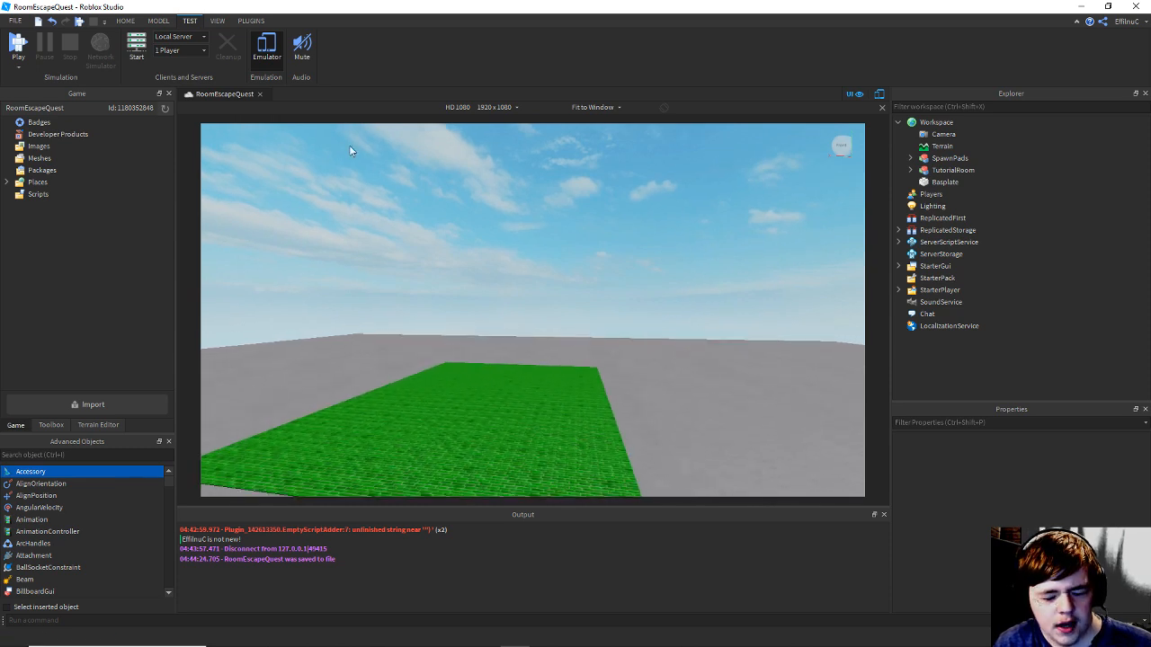
pyautogui.click(901, 243)
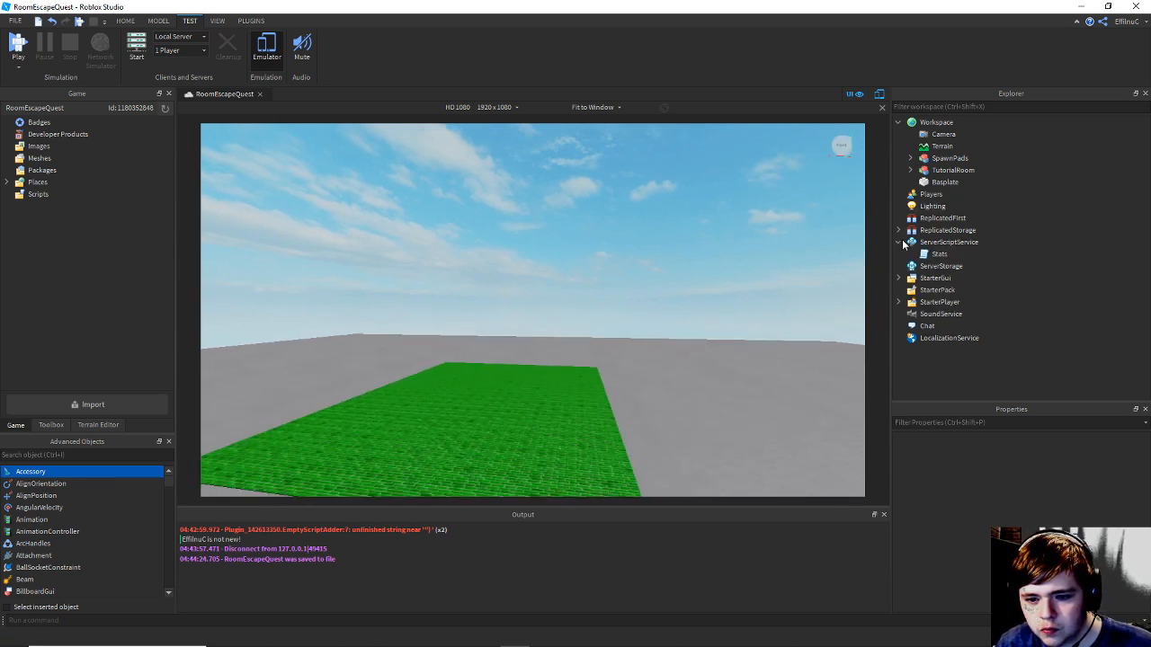
pyautogui.doubleClick(939, 253)
# Expand StarterGui > StartingGui, open its LocalScript and save the place.
pyautogui.hotkey('ctrl', 's')
pyautogui.scroll(-1, 673, 258)
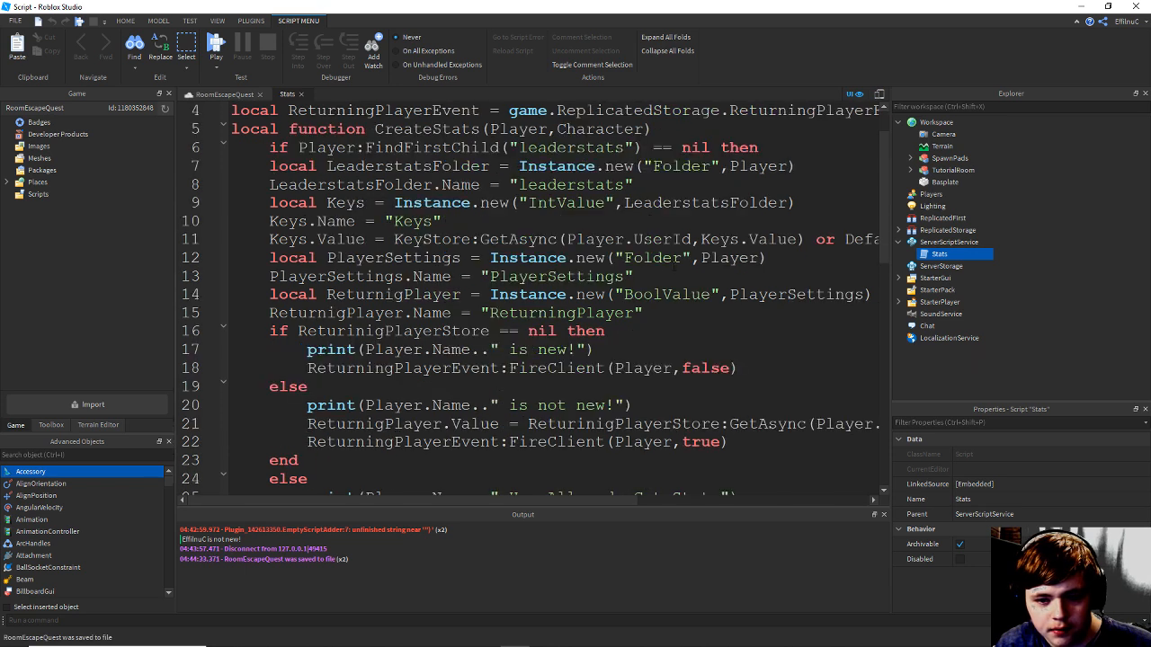
pyautogui.scroll(-2, 673, 259)
pyautogui.scroll(3, 673, 258)
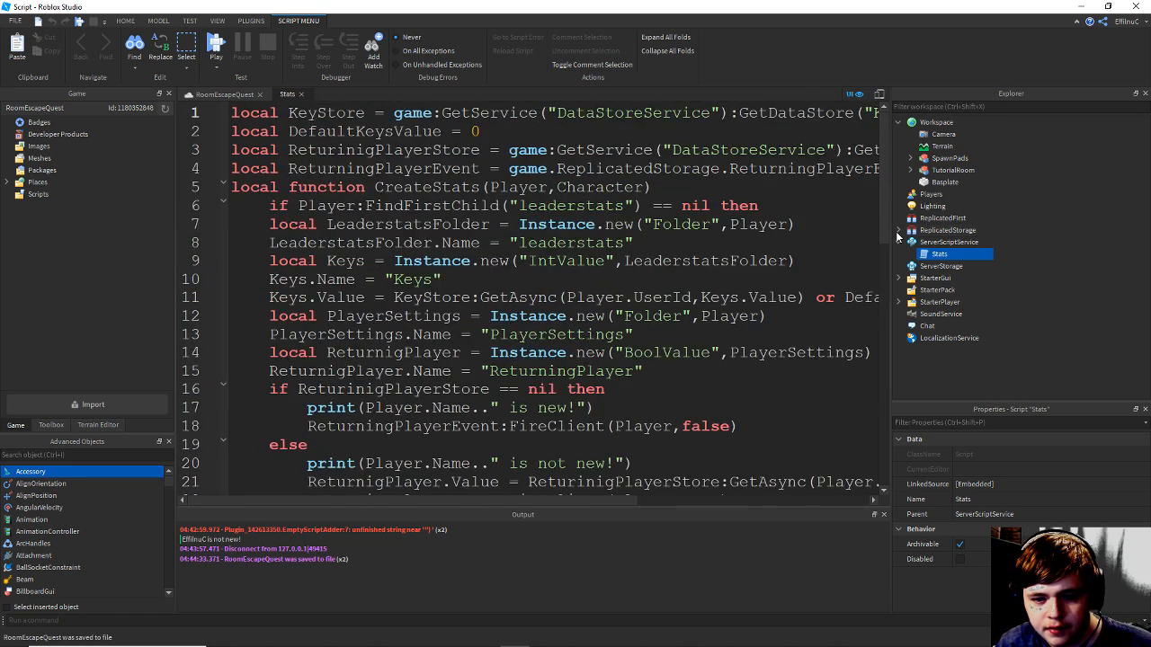
pyautogui.click(910, 279)
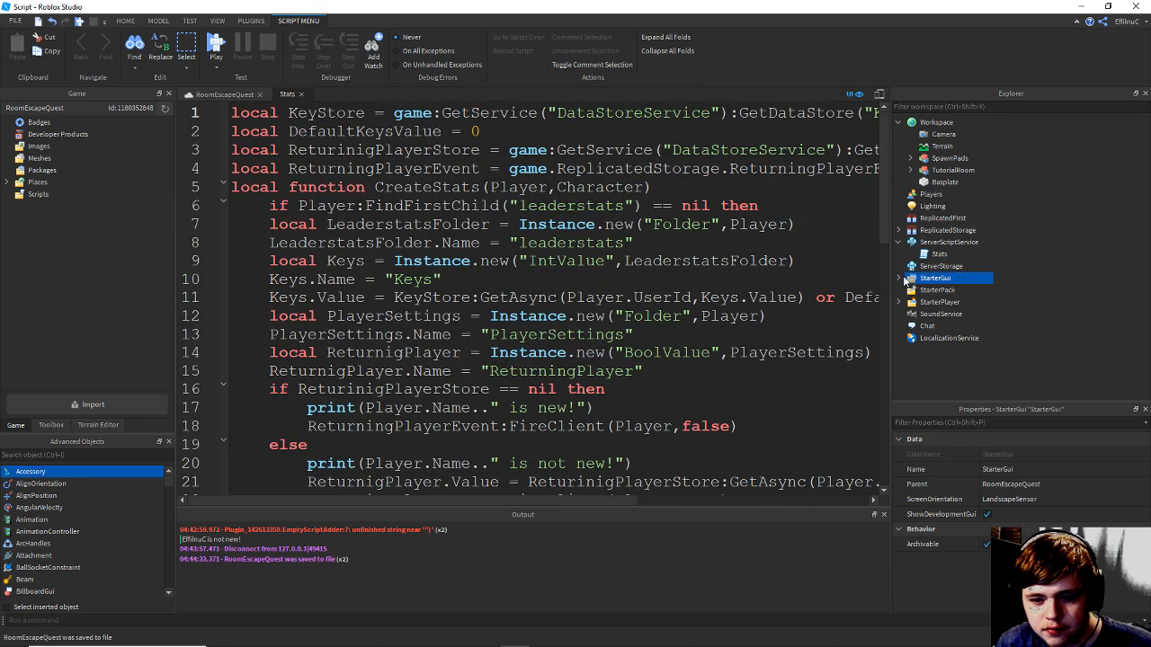
pyautogui.click(901, 278)
pyautogui.click(911, 290)
pyautogui.click(934, 303)
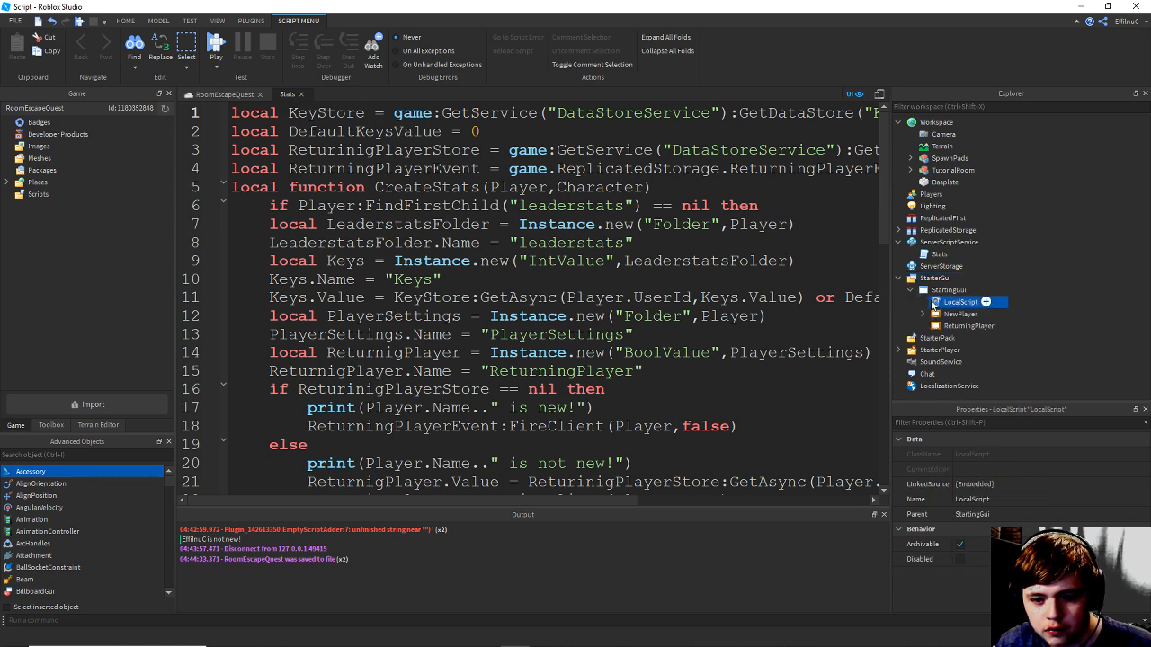
pyautogui.doubleClick(933, 303)
pyautogui.scroll(-5, 558, 286)
pyautogui.hotkey('ctrl', 's')
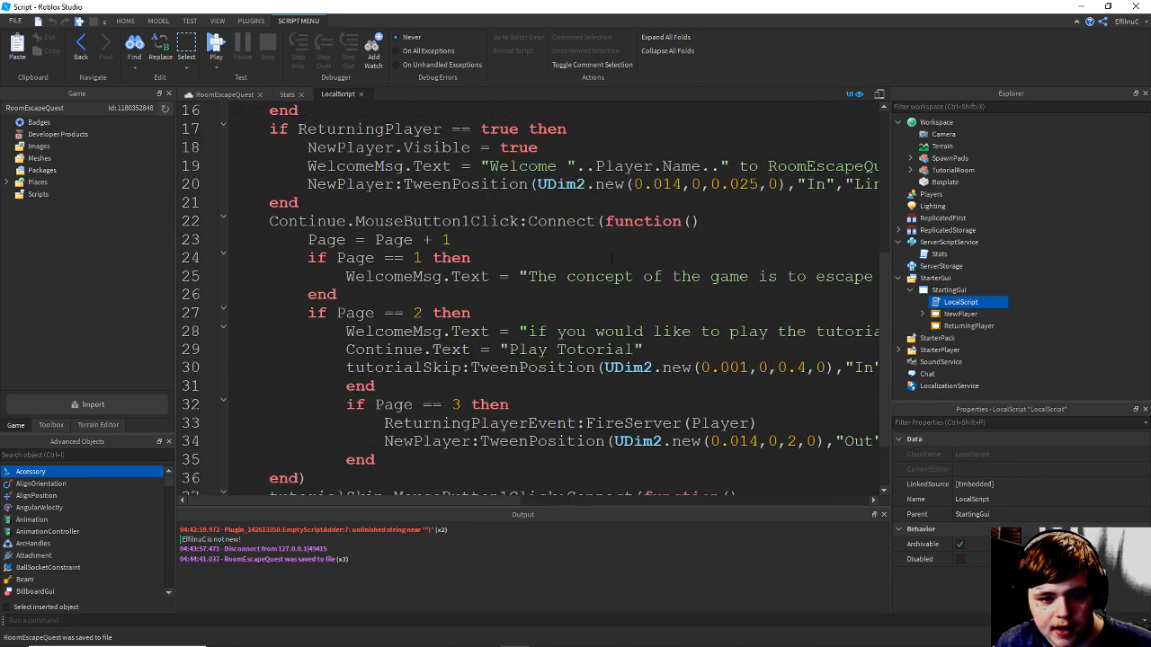
# Add '-- if player is not new to game then fire code1' after line 14 and save.
pyautogui.scroll(-1, 611, 259)
pyautogui.scroll(6, 520, 352)
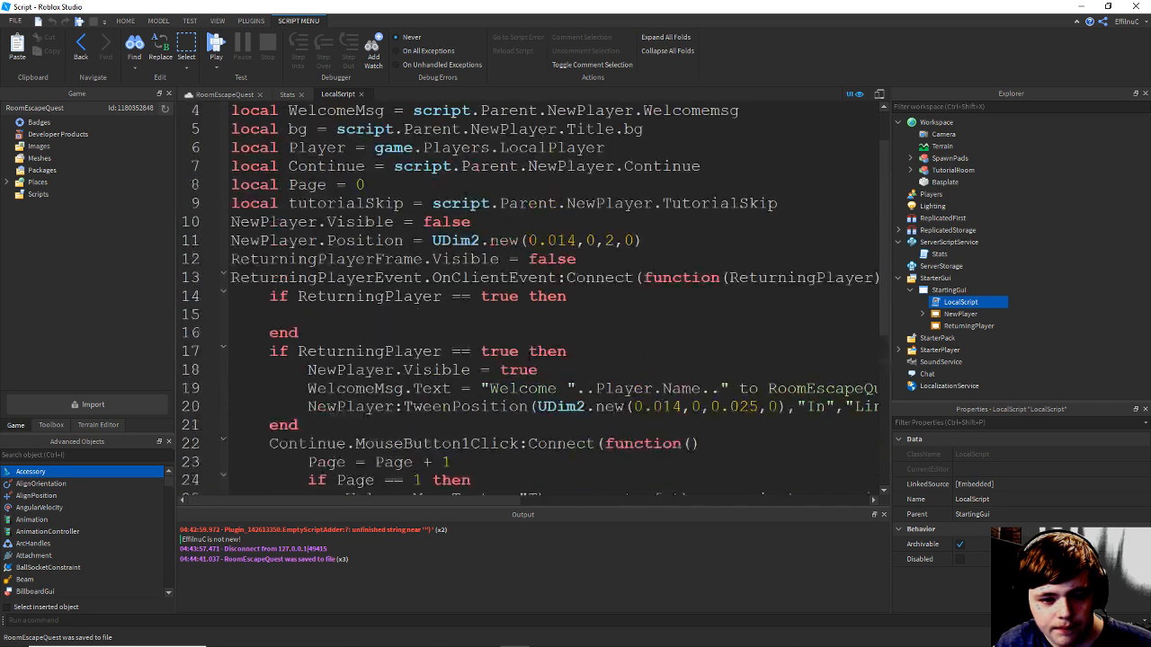
pyautogui.hotkey('ctrl', 's')
pyautogui.scroll(-1, 503, 381)
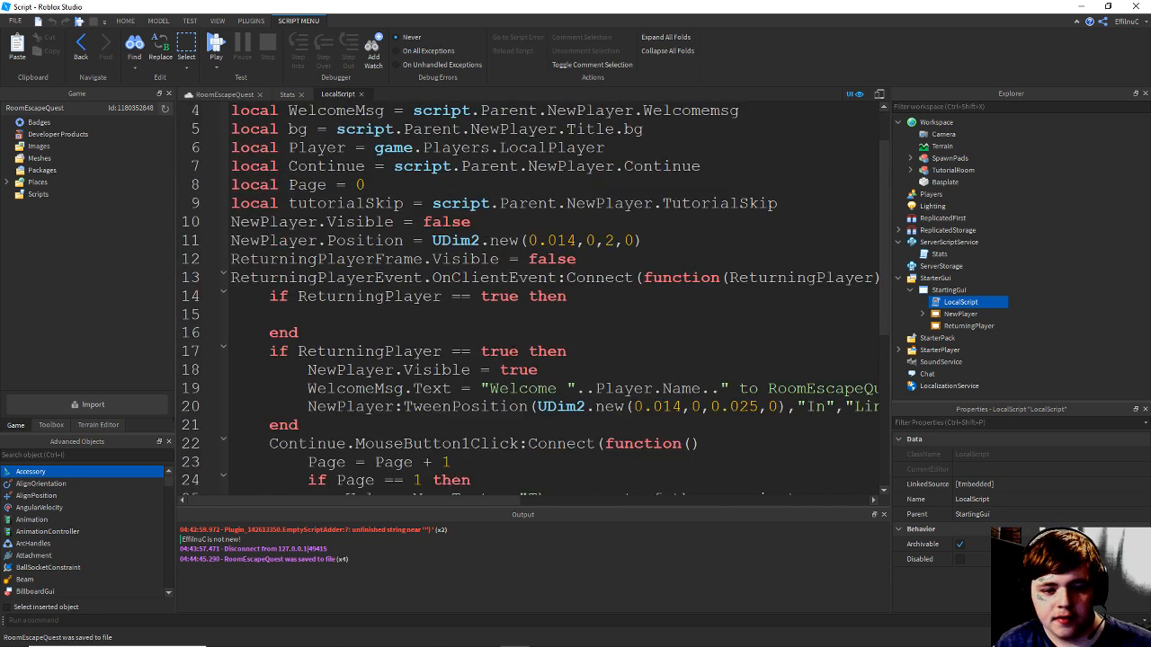
pyautogui.click(604, 304)
pyautogui.write('--')
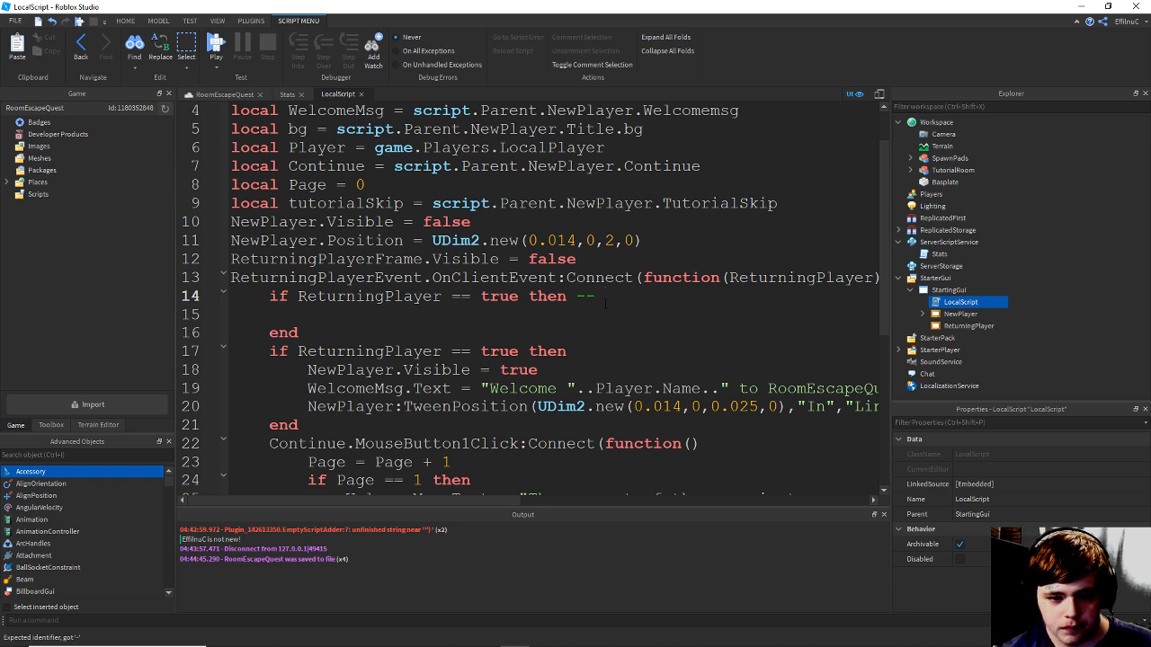
pyautogui.write('  if ')
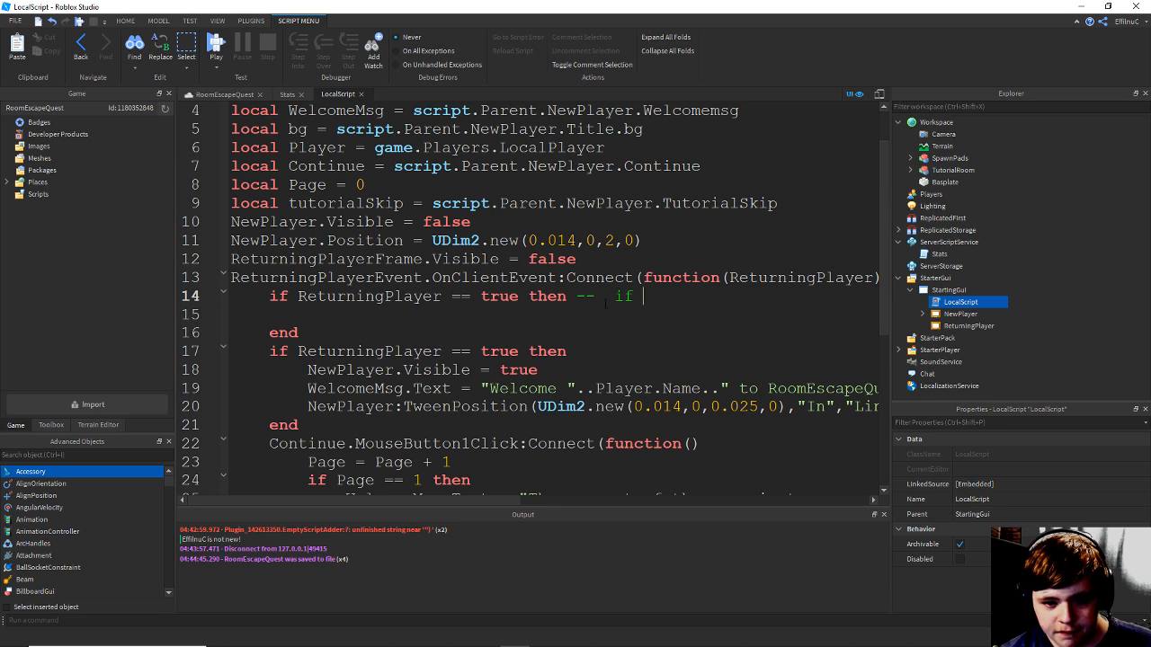
pyautogui.write('player is')
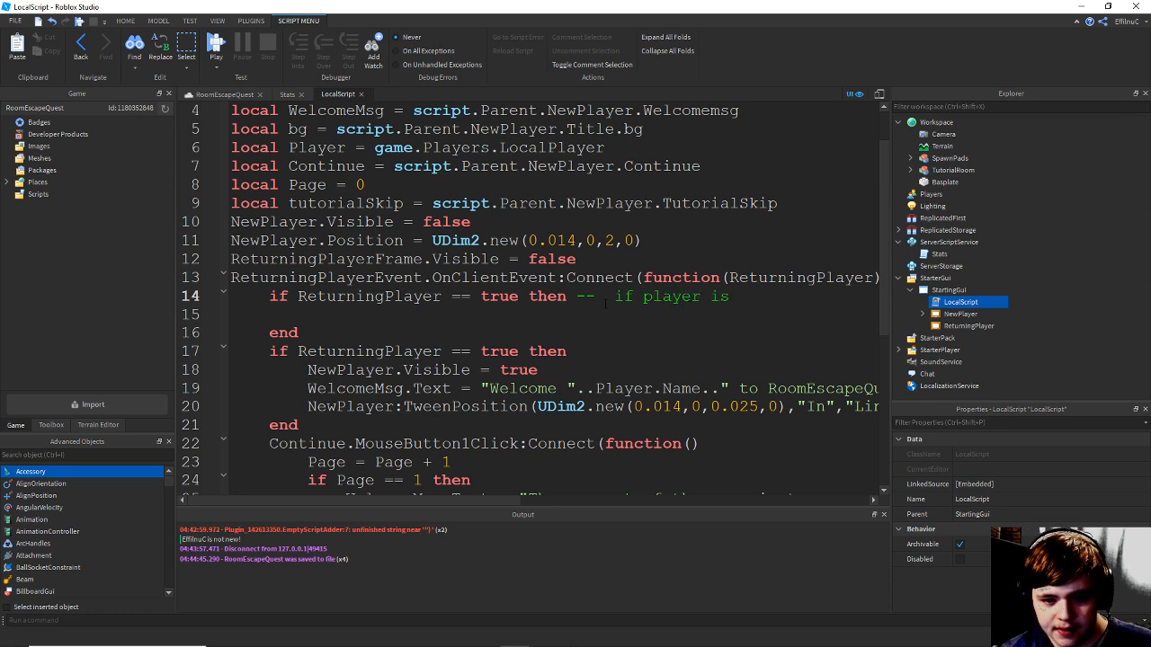
pyautogui.write(' not')
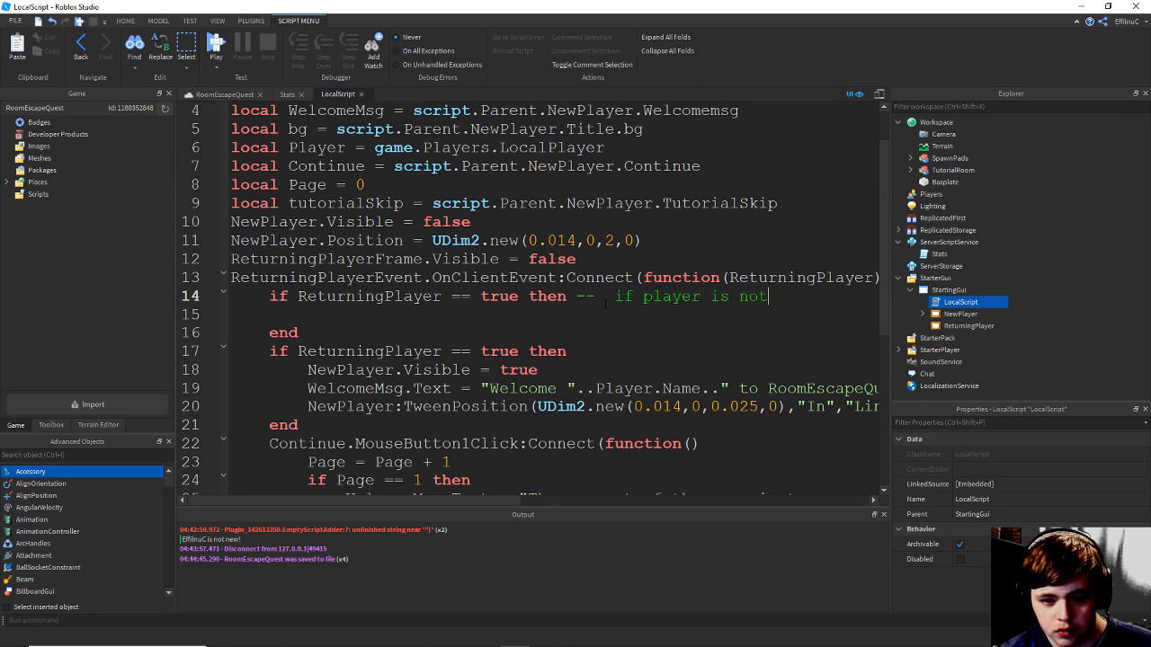
pyautogui.write(' new to ')
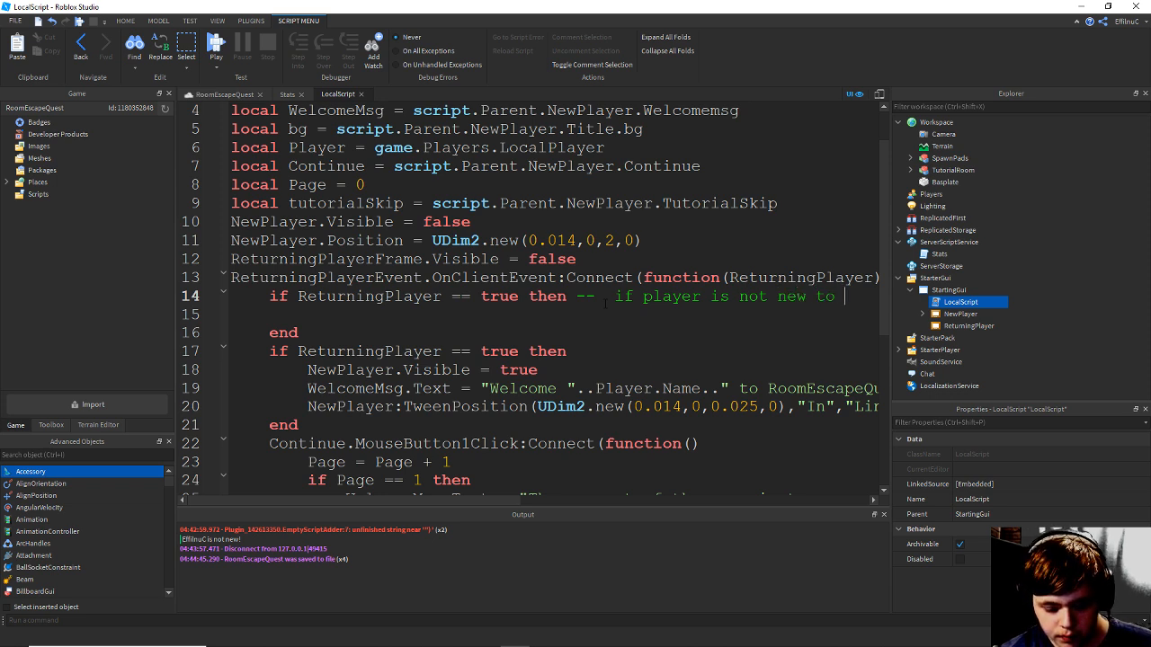
pyautogui.write('game t')
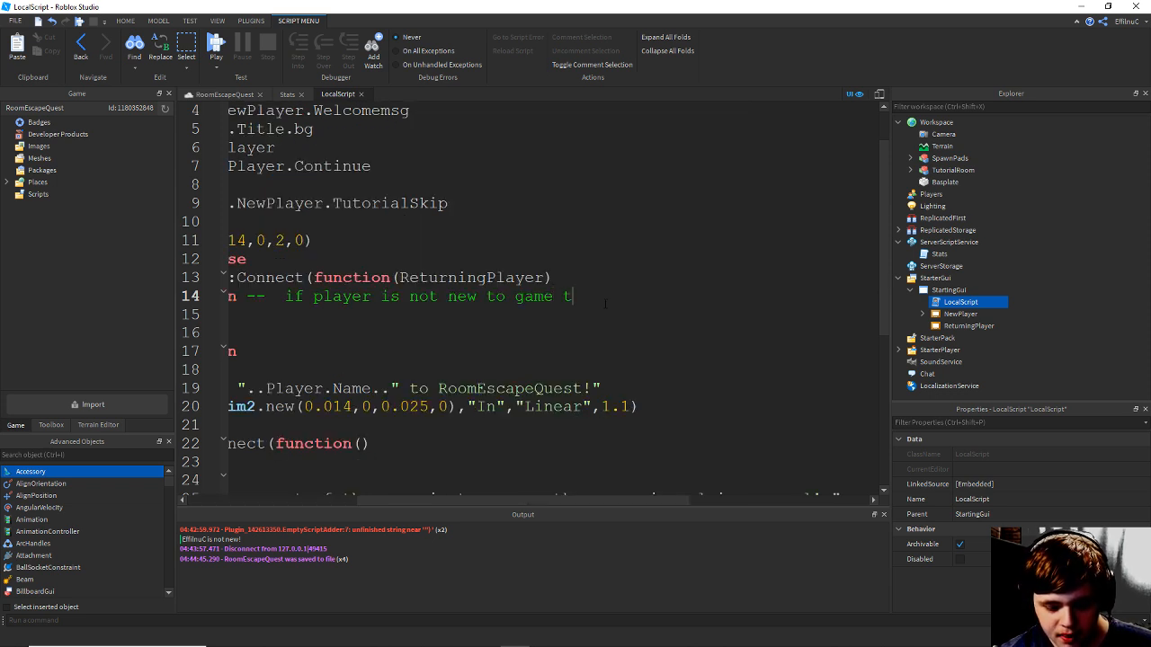
pyautogui.write('hen fire code1')
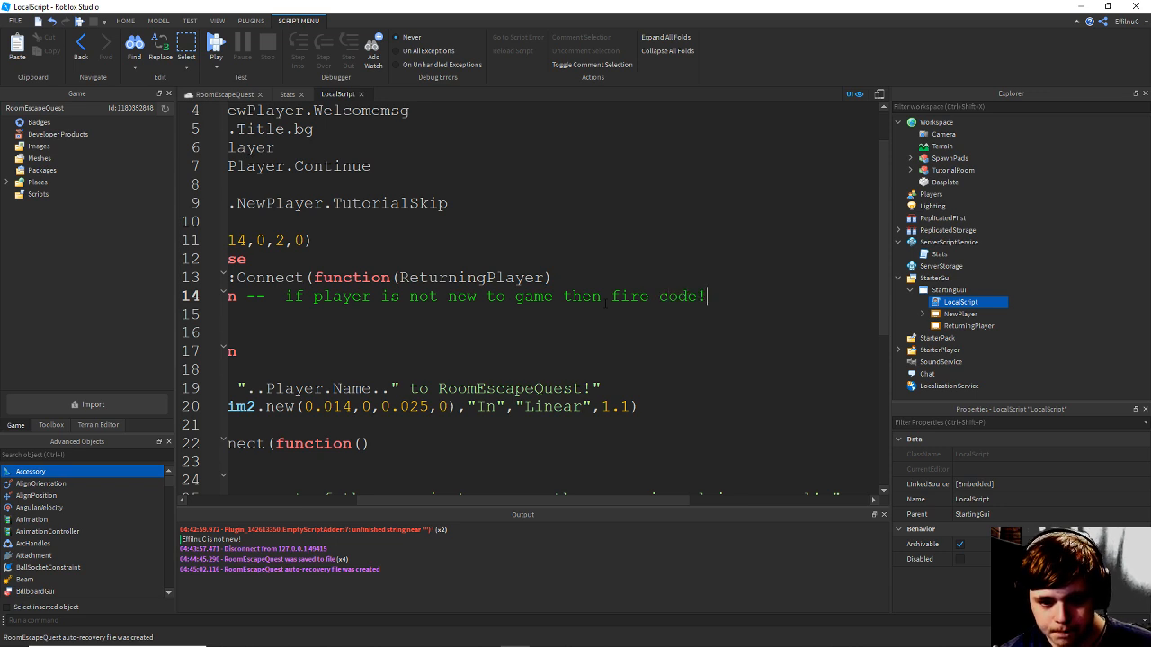
pyautogui.hotkey('ctrl', 's')
# Add the comment '-- if player is new to the qame then fire code!' and save.
pyautogui.press('Down')
pyautogui.press('Down')
pyautogui.press('Down')
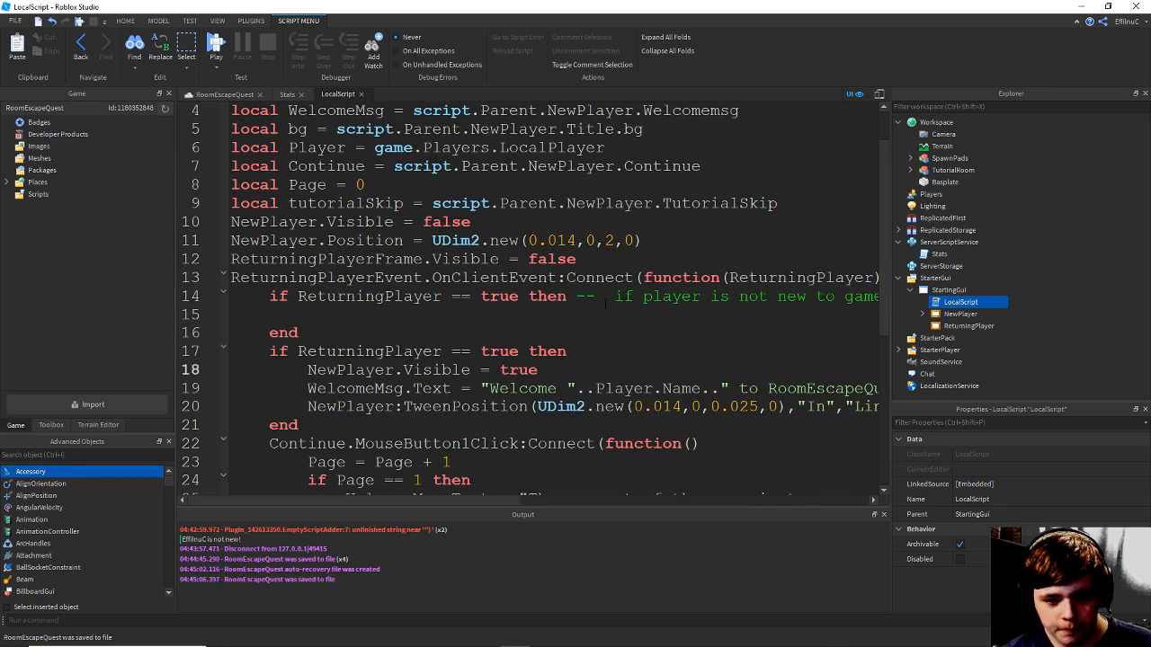
pyautogui.write('-- if playe')
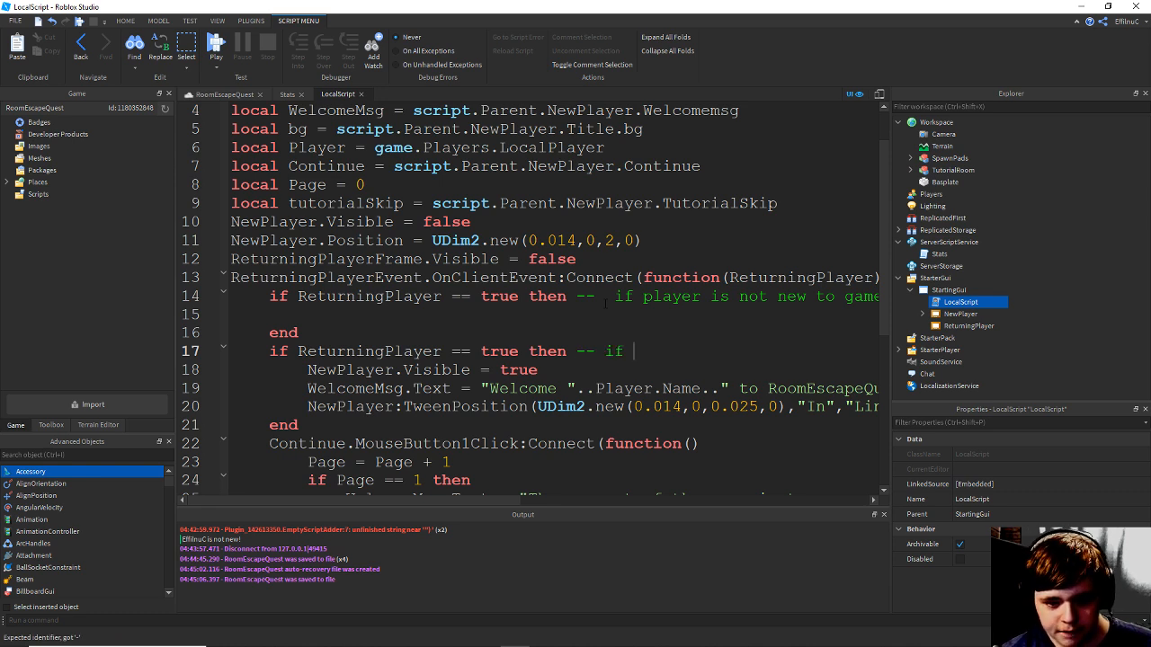
pyautogui.press('BackSpace')
pyautogui.write('er ')
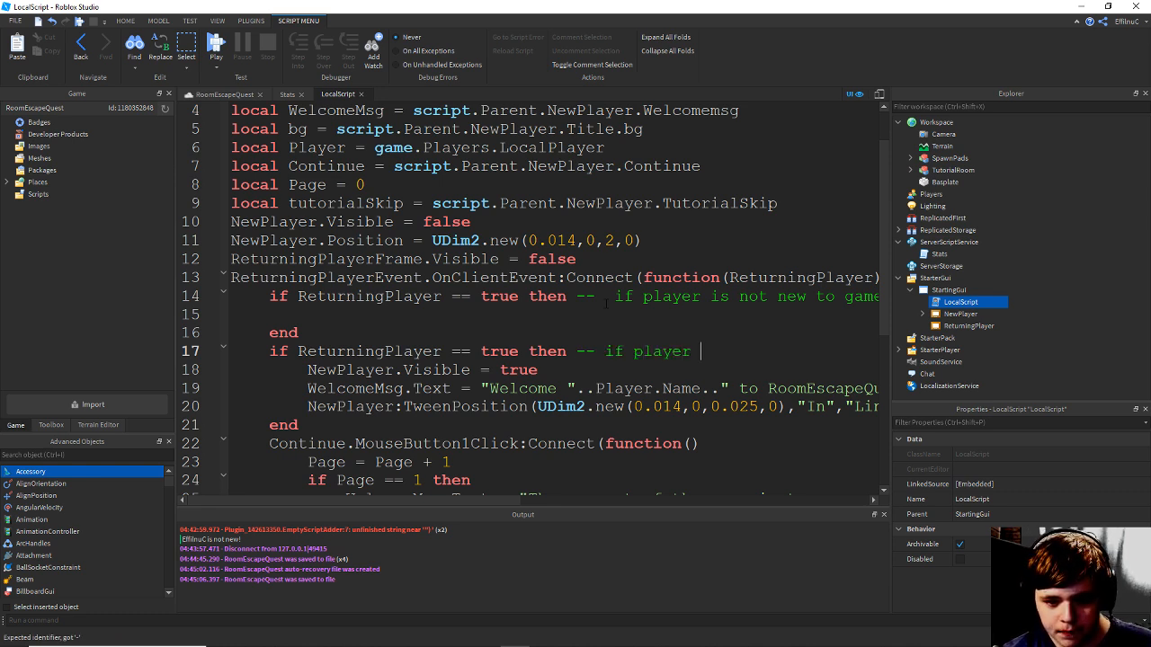
pyautogui.write('is new t')
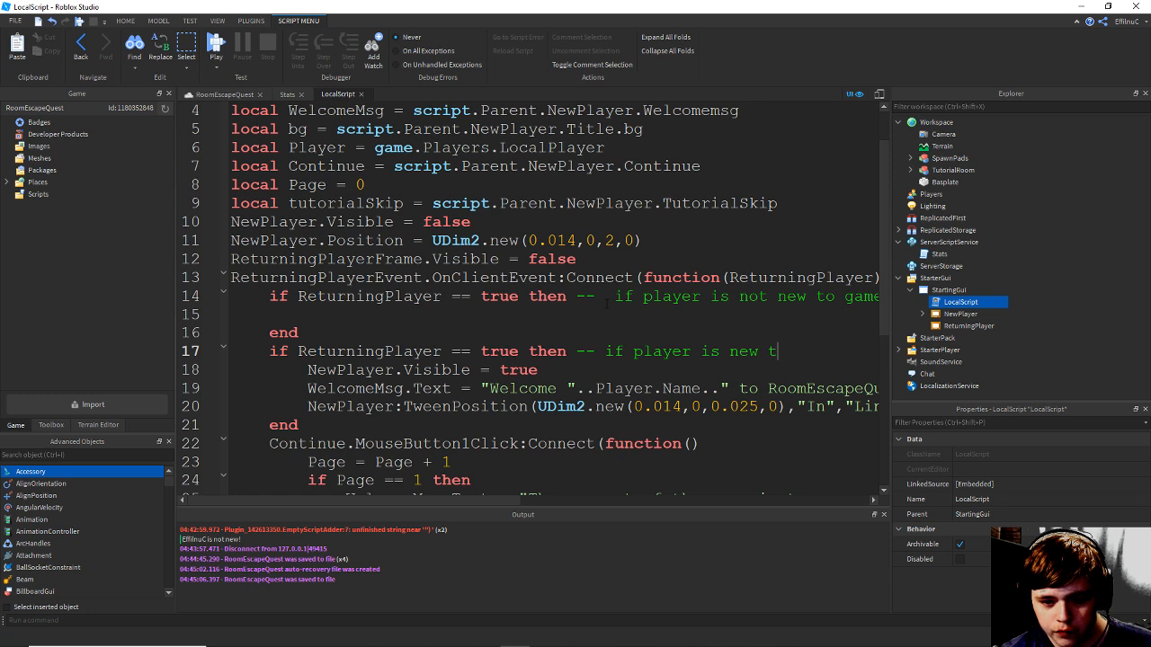
pyautogui.write('o the qame ')
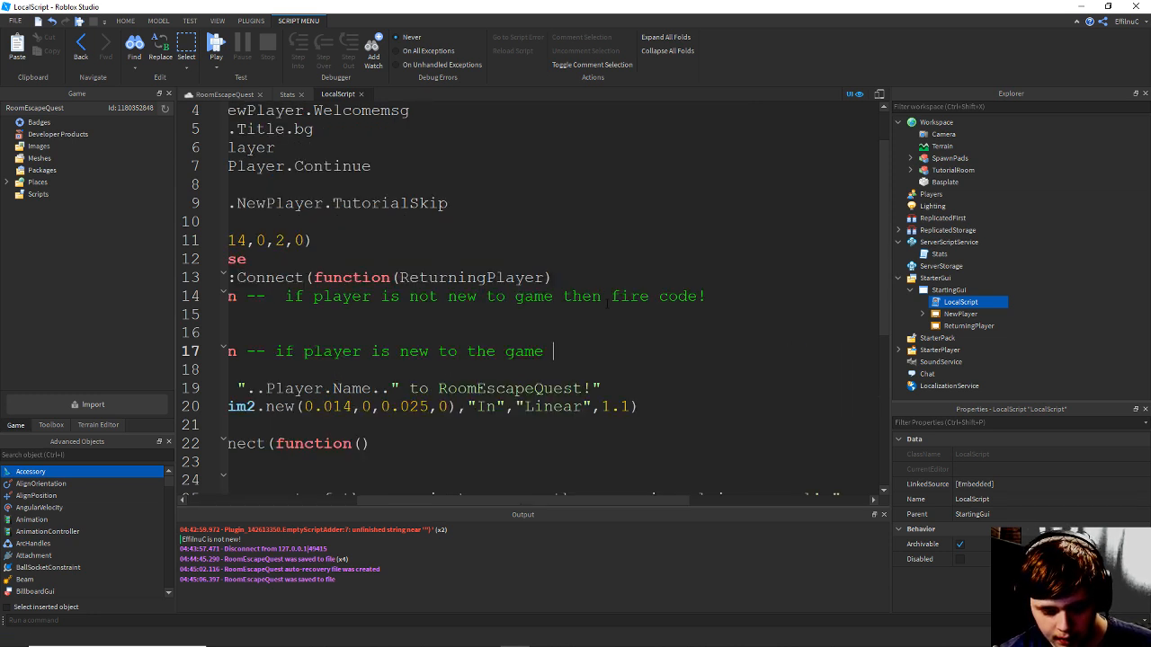
pyautogui.write('then fire ')
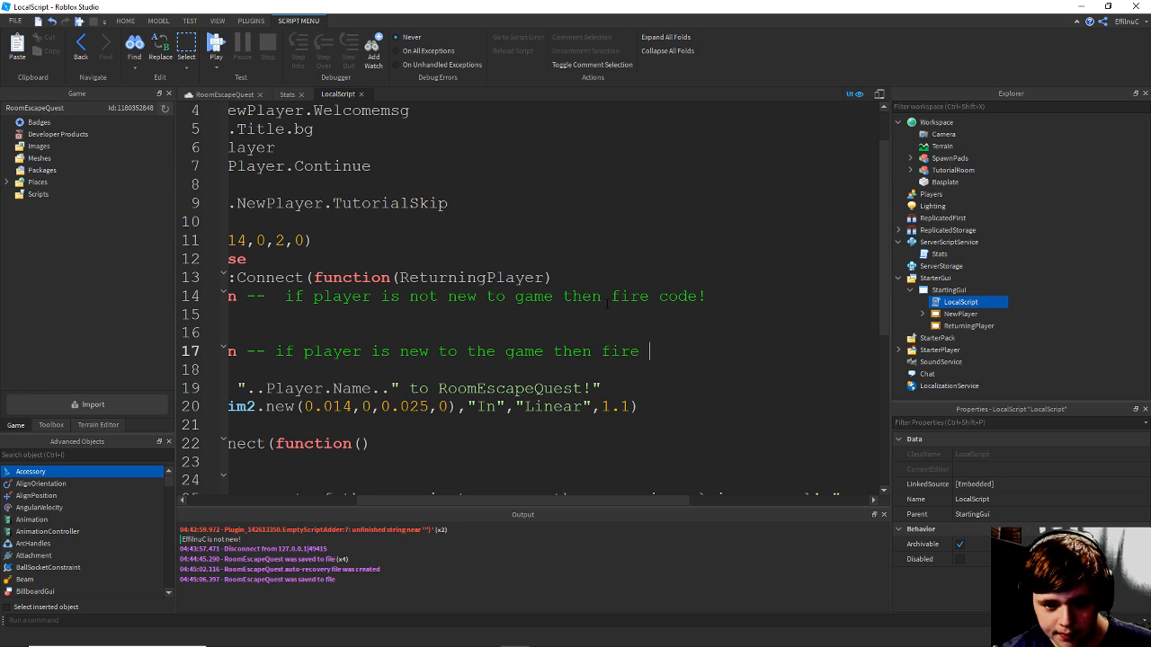
pyautogui.write('code')
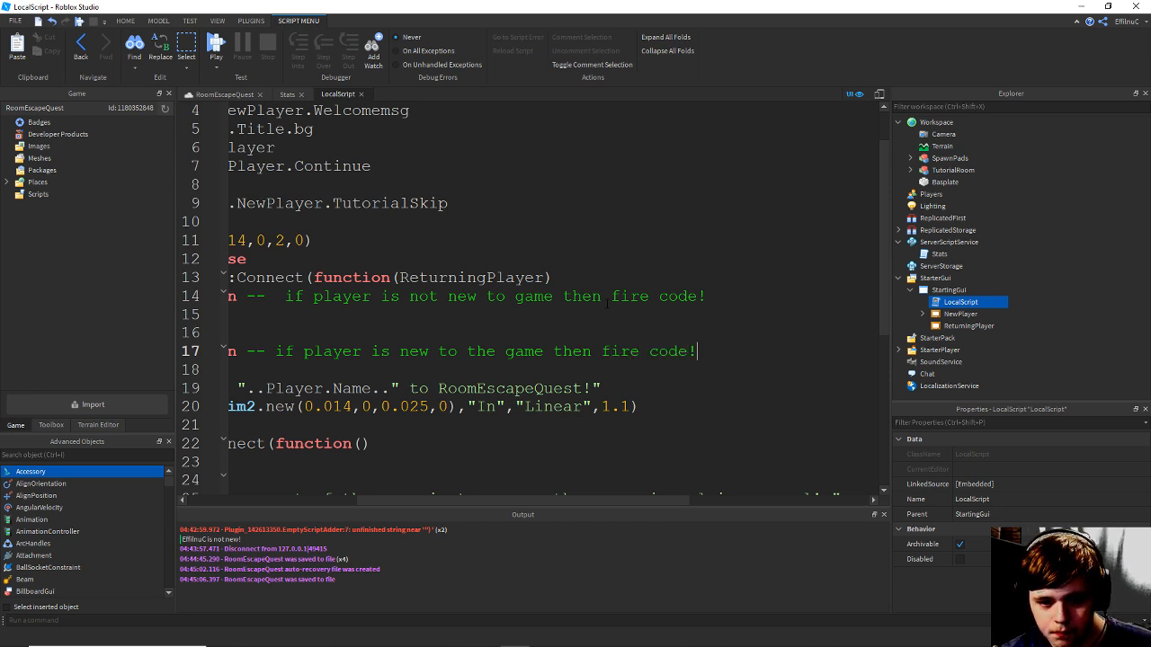
pyautogui.write('!')
pyautogui.press('Down')
pyautogui.hotkey('ctrl', 's')
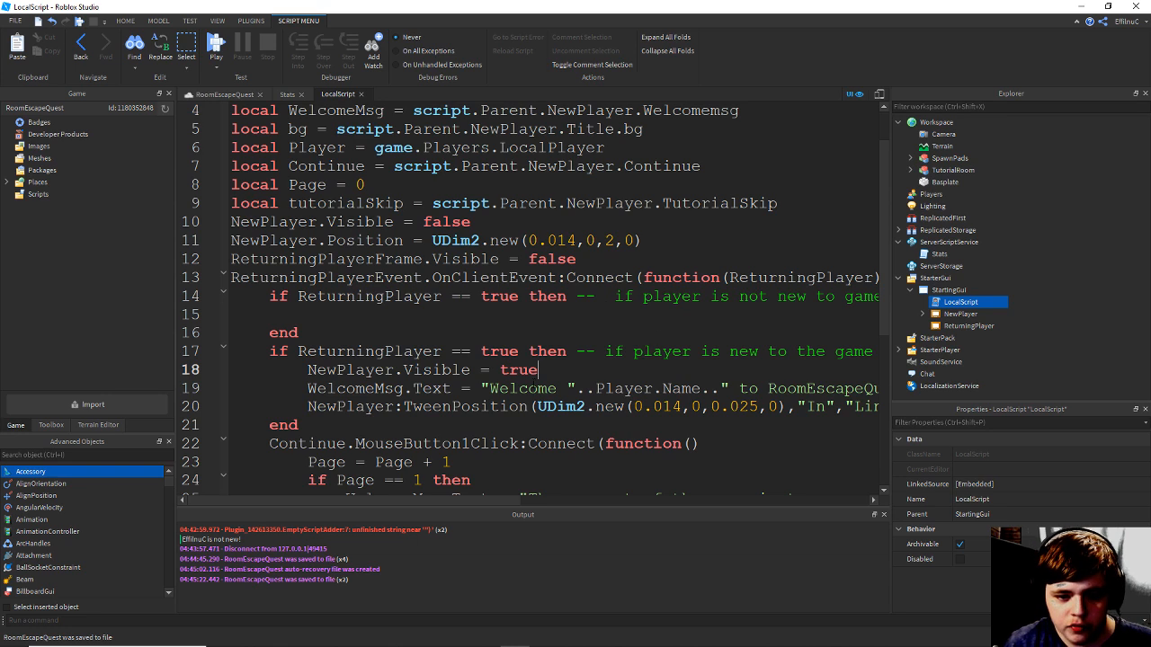
# Change 'true' to 'false' in the line 17 condition, save, and return to the place view.
pyautogui.doubleClick(499, 352)
pyautogui.write('false')
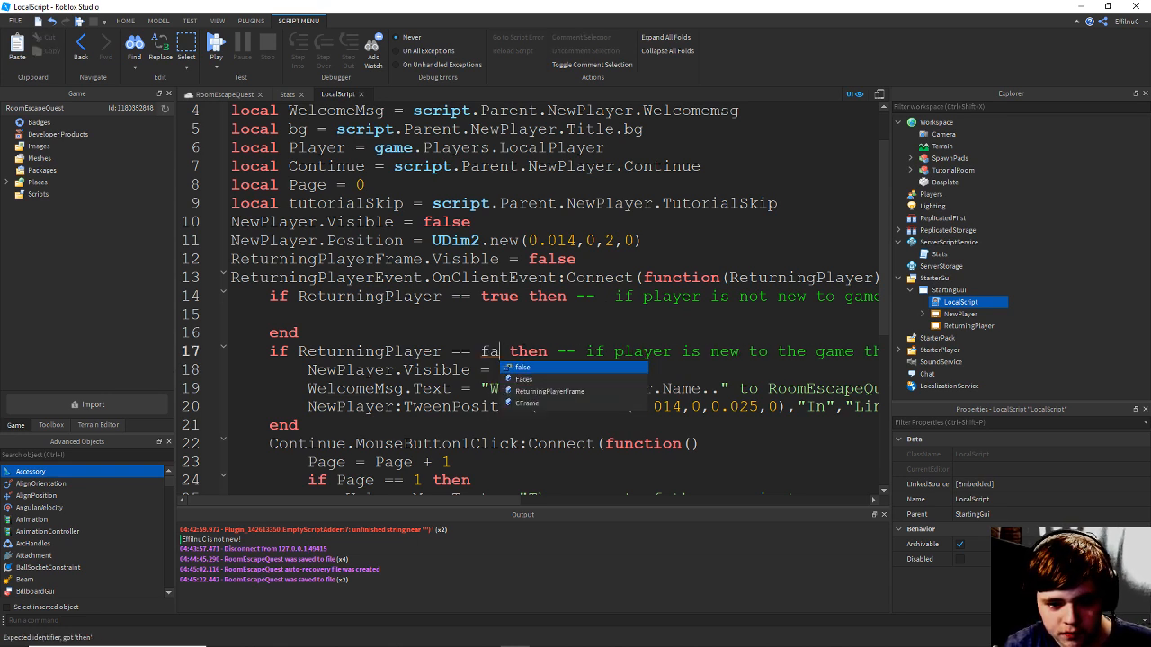
pyautogui.hotkey('ctrl', 's')
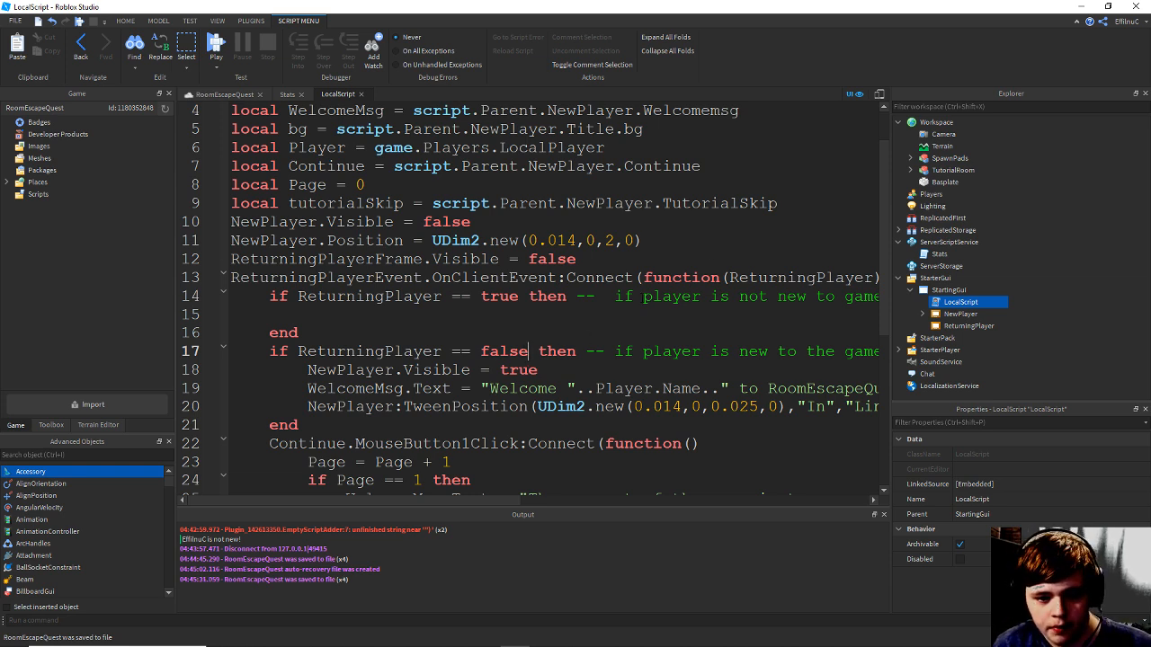
pyautogui.scroll(-2, 536, 300)
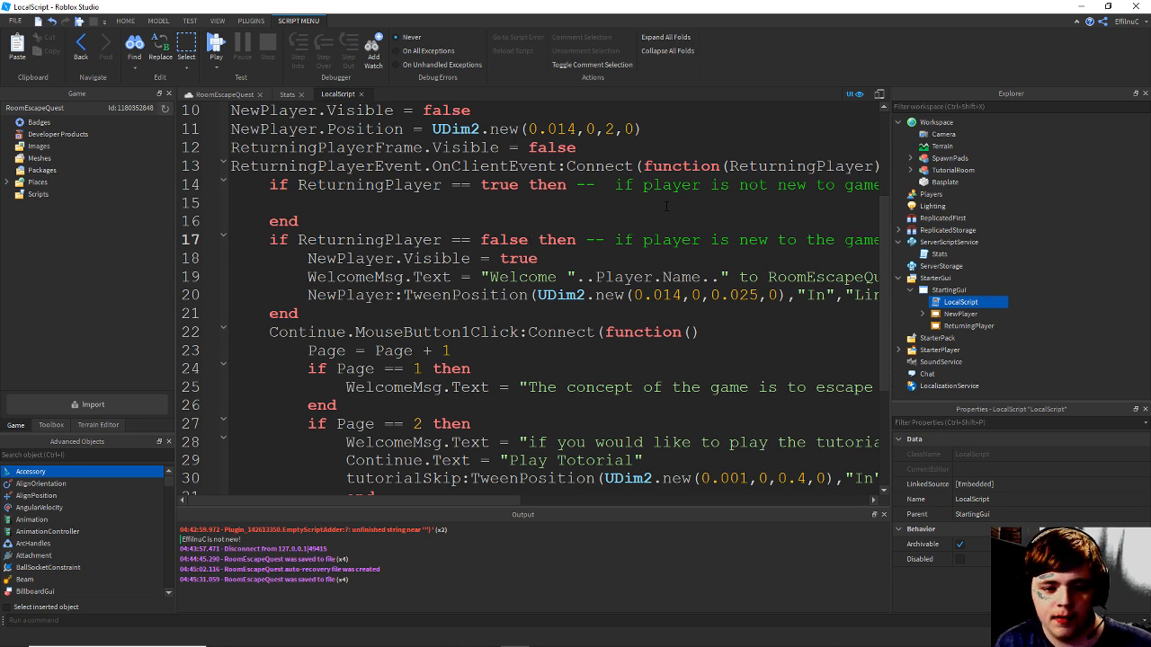
pyautogui.hotkey('ctrl', 's')
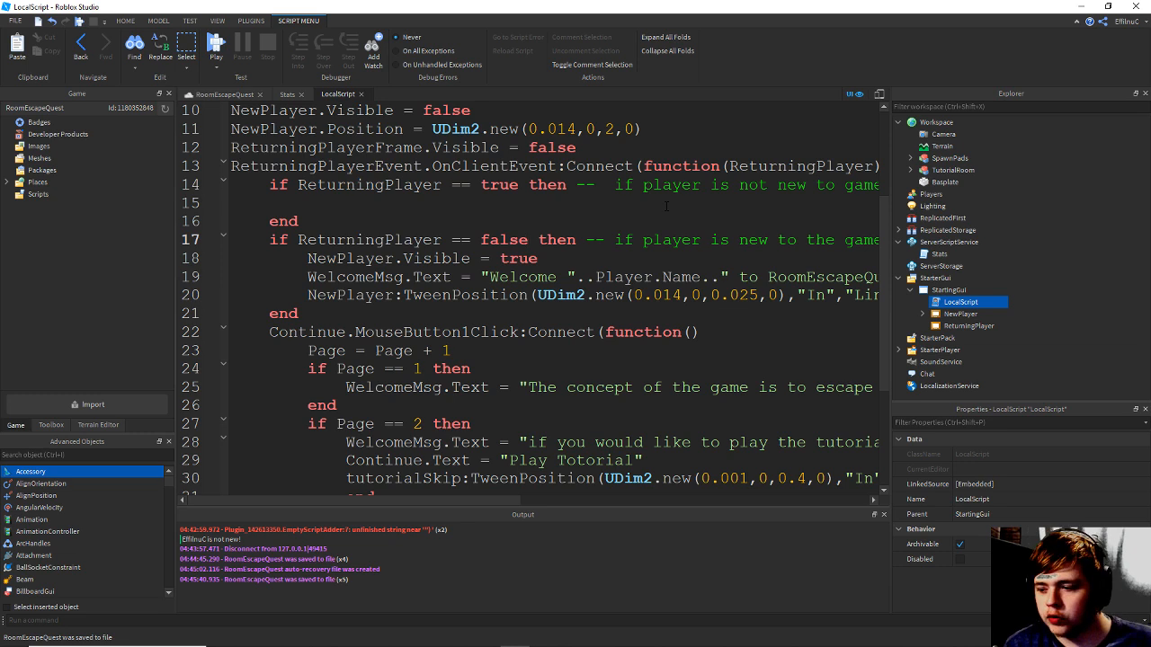
pyautogui.click(215, 92)
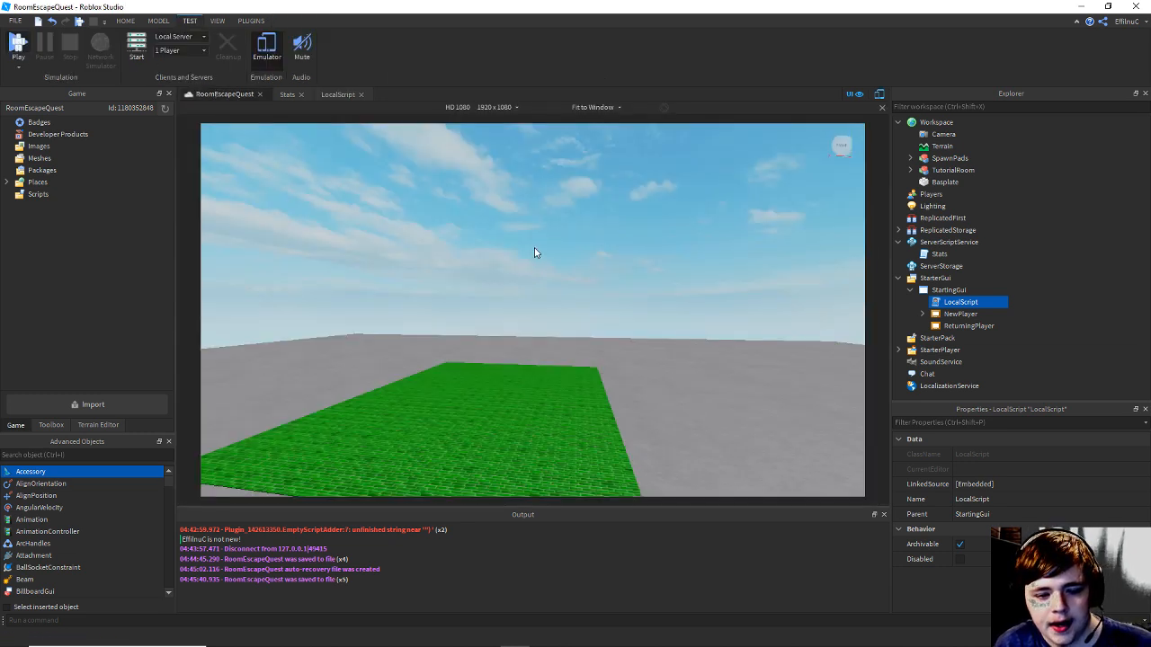
# Playtest with F5, running the avatar toward the green bricks, then stop the test.
pyautogui.press('F5')
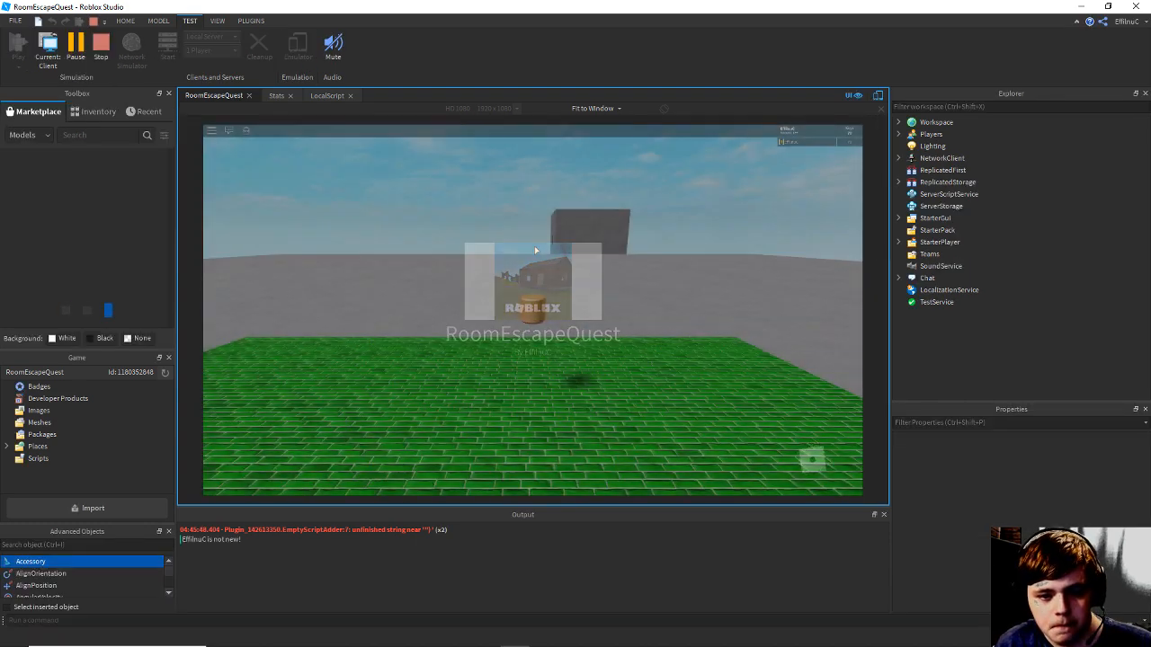
pyautogui.press('w')
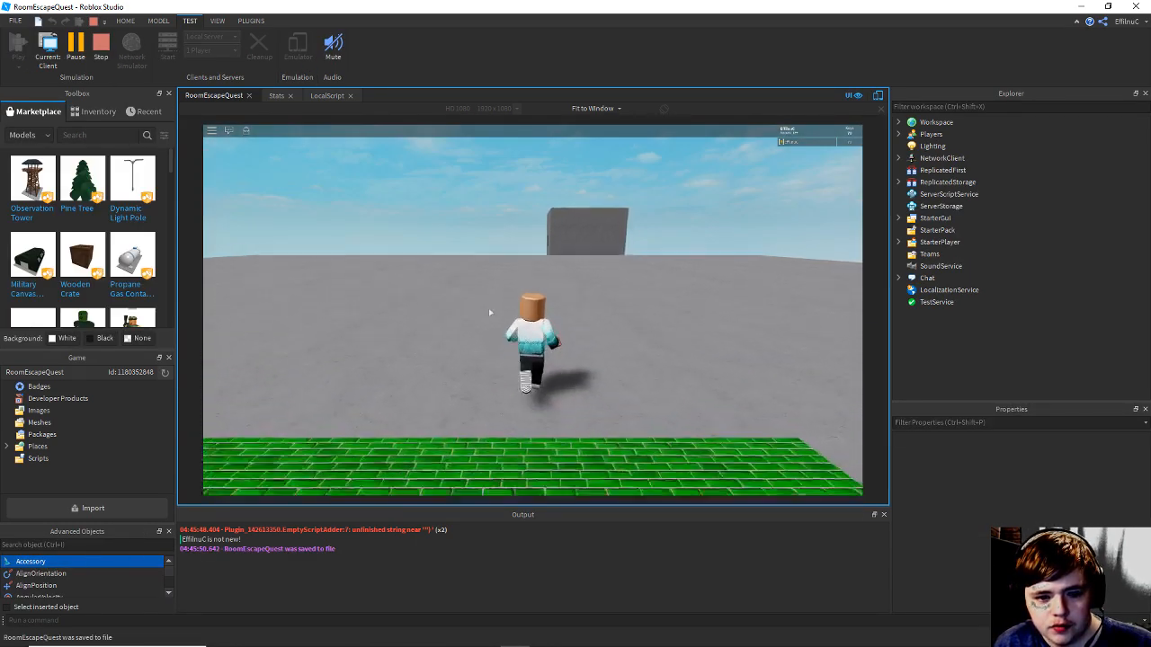
pyautogui.moveTo(751, 215); pyautogui.dragTo(765, 220, button='right')
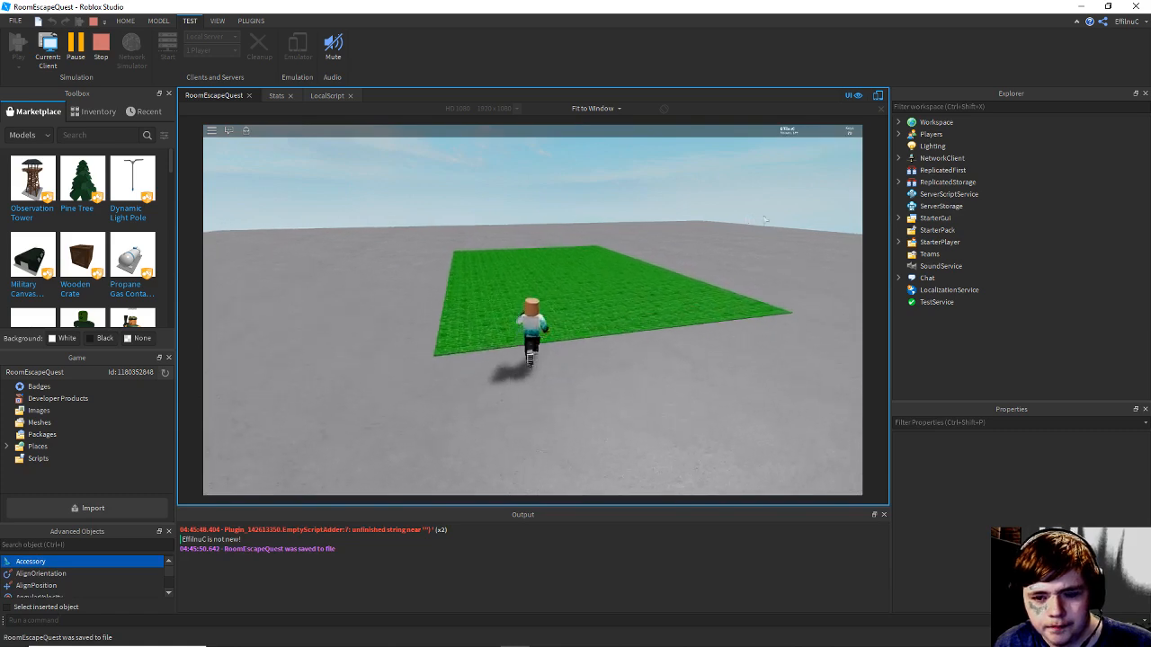
pyautogui.moveTo(470, 237); pyautogui.dragTo(469, 237, button='right')
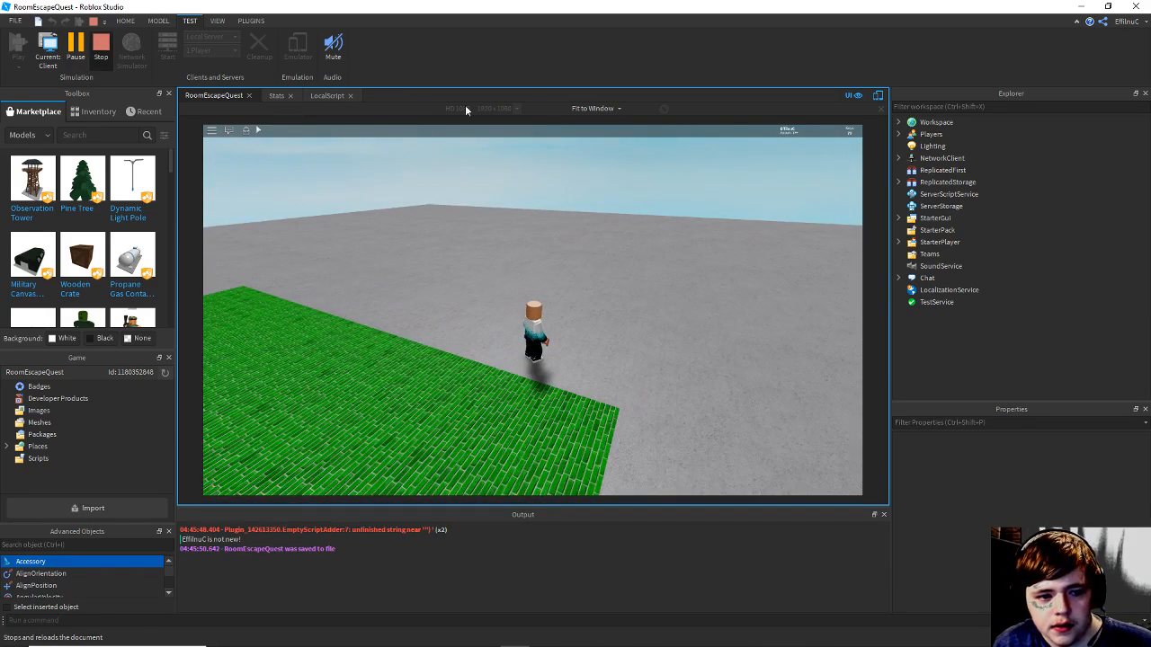
pyautogui.click(95, 51)
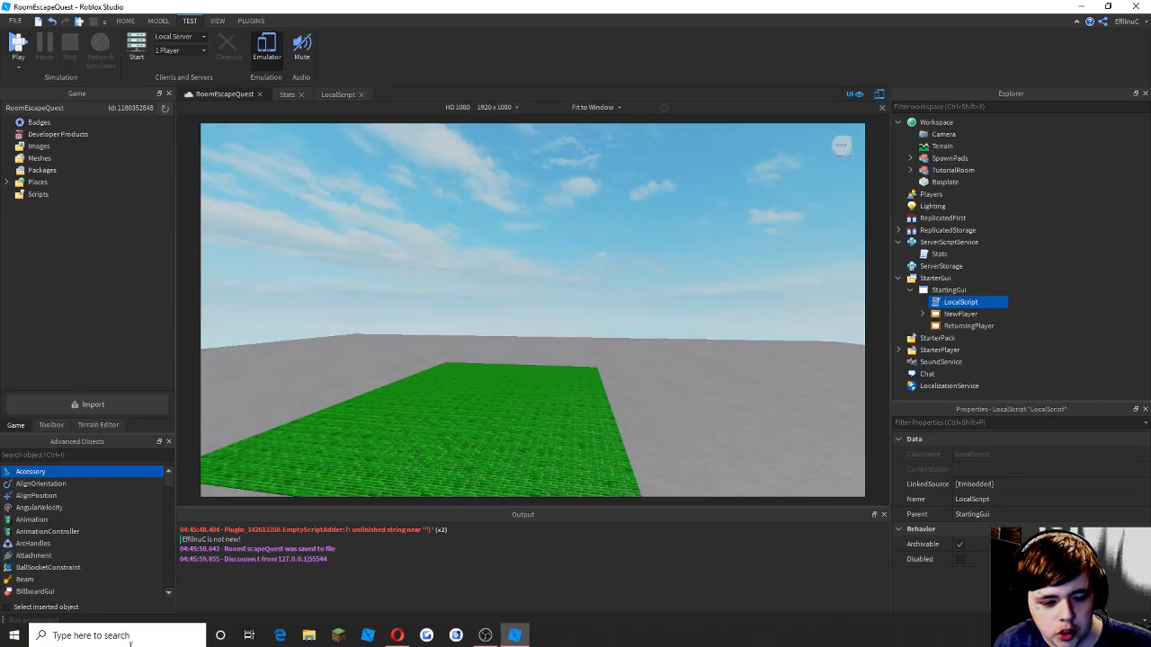
pyautogui.click(129, 637)
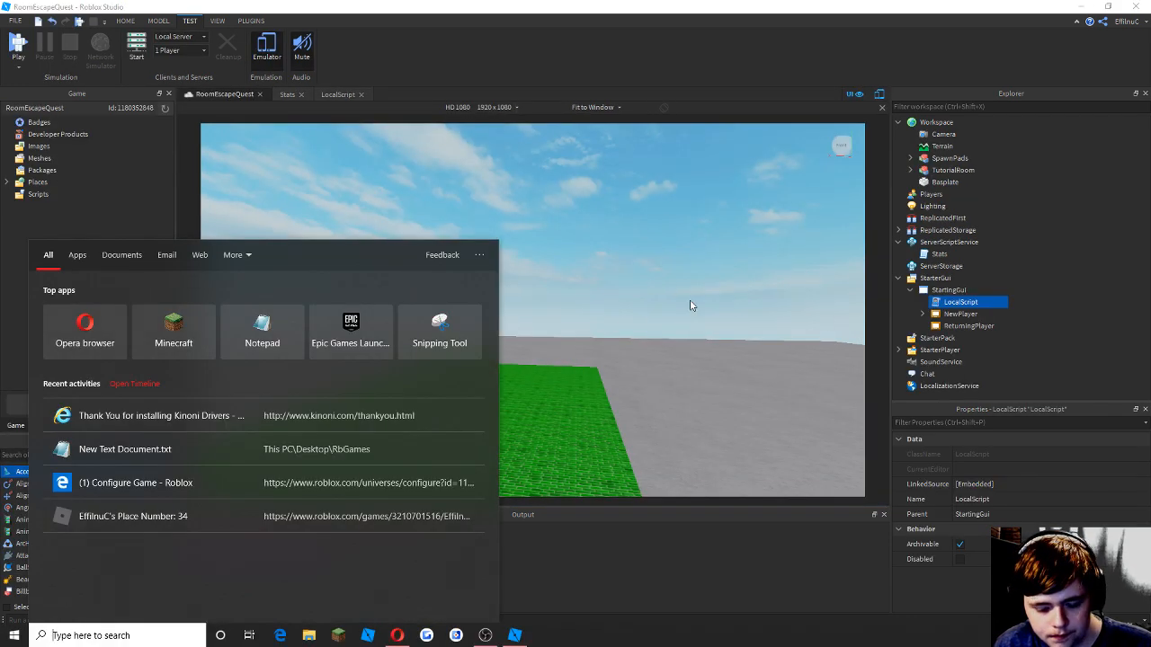
# Search Windows for 'photosh' and launch Adobe Photoshop CC 2018.
pyautogui.write('photosg')
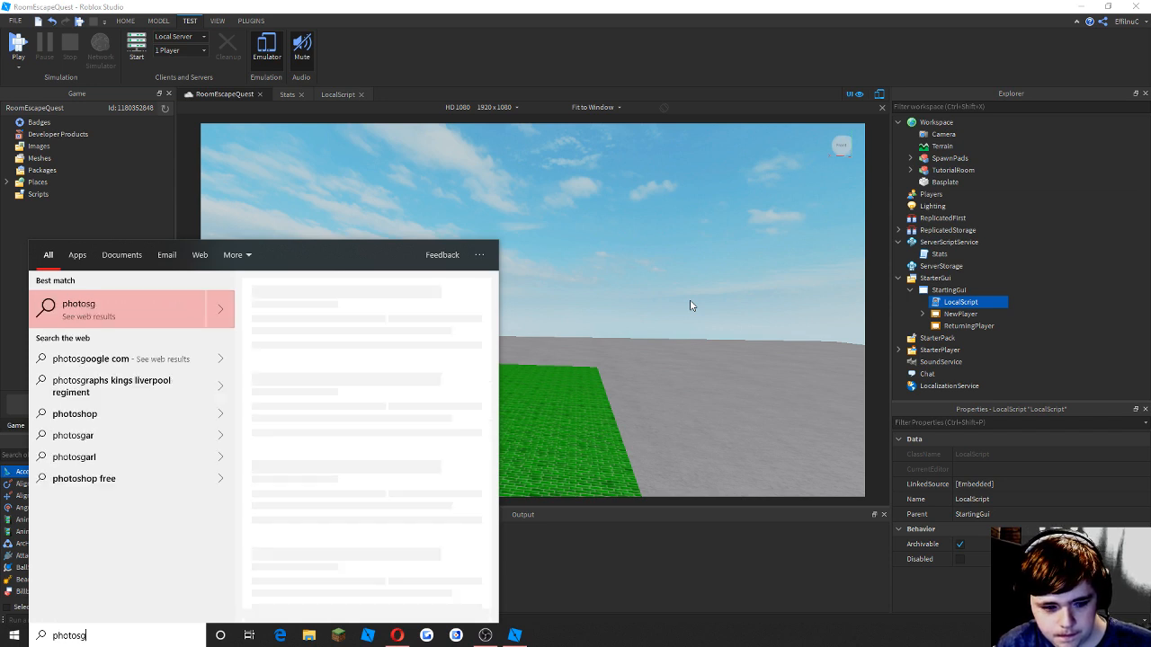
pyautogui.press('BackSpace')
pyautogui.write('h')
pyautogui.press('Return')
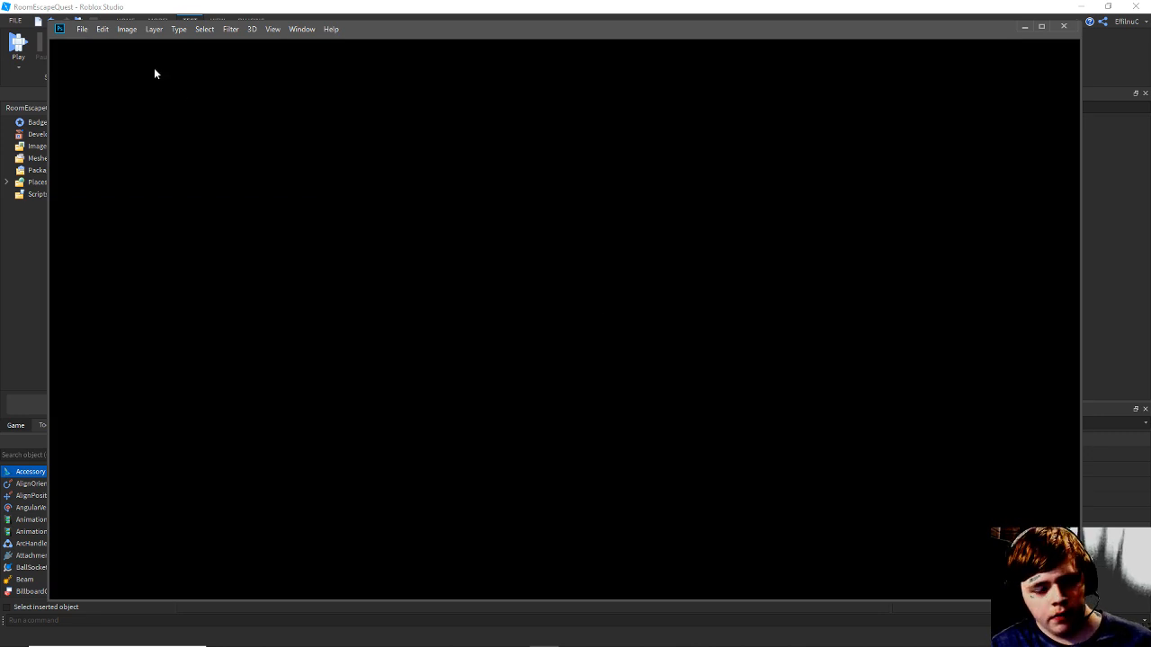
# Create Untitled-1 from the 1920×1080 px, 300 ppi preset with a transparent background.
pyautogui.click(83, 30)
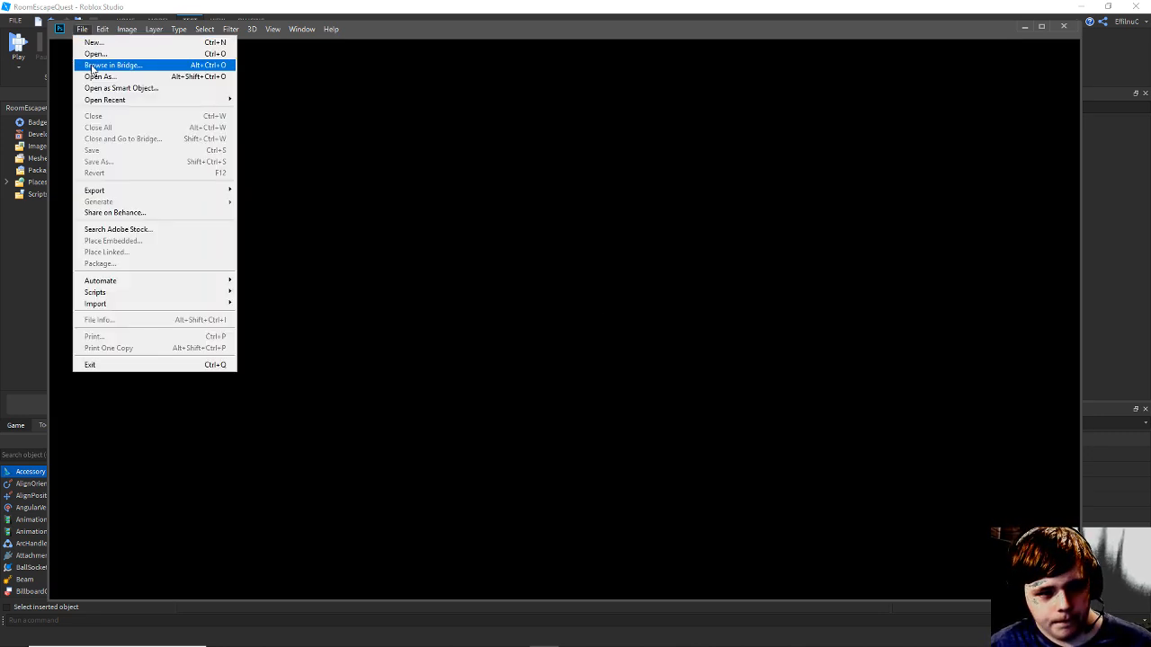
pyautogui.click(423, 60)
pyautogui.moveTo(451, 30); pyautogui.dragTo(439, 33)
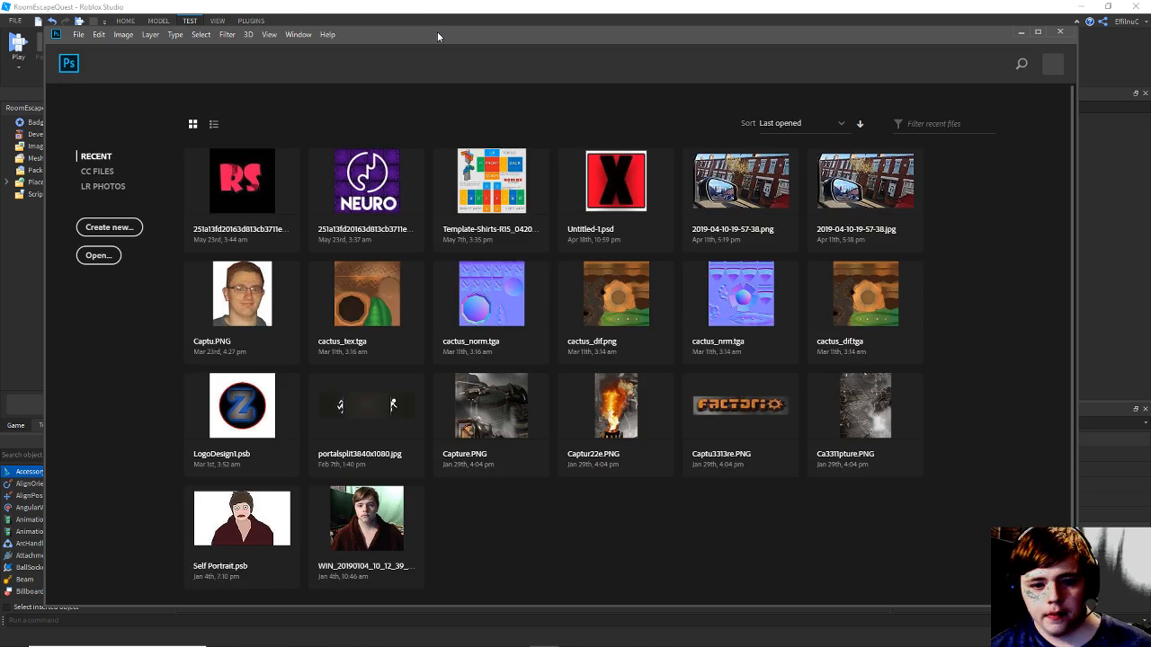
pyautogui.click(111, 229)
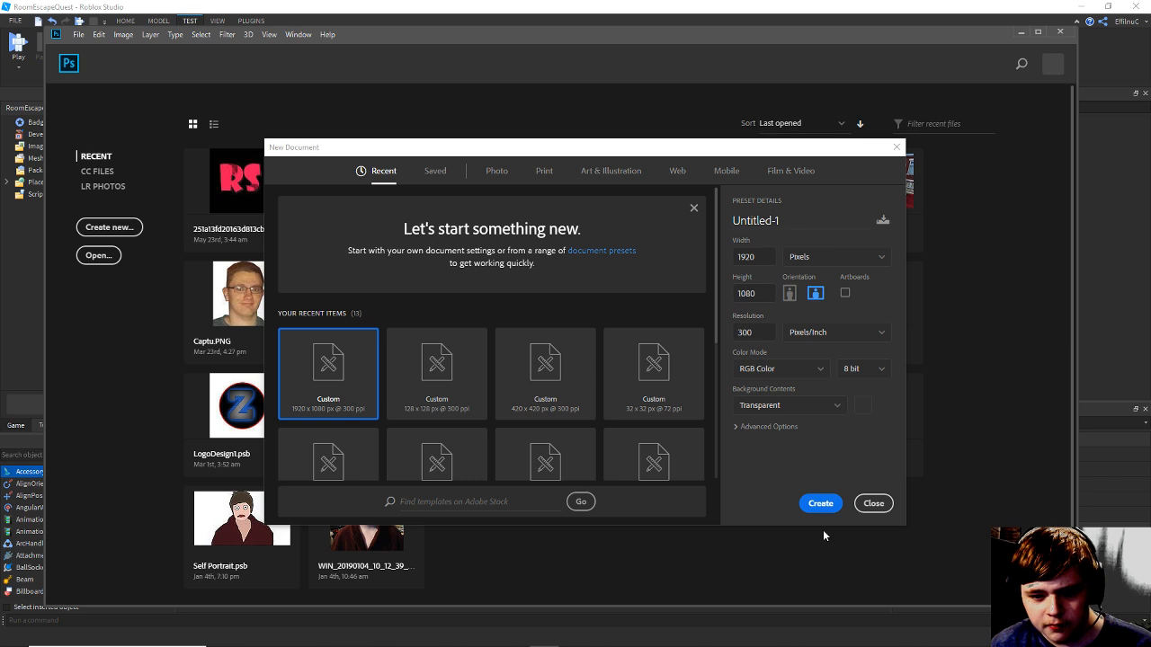
pyautogui.click(821, 505)
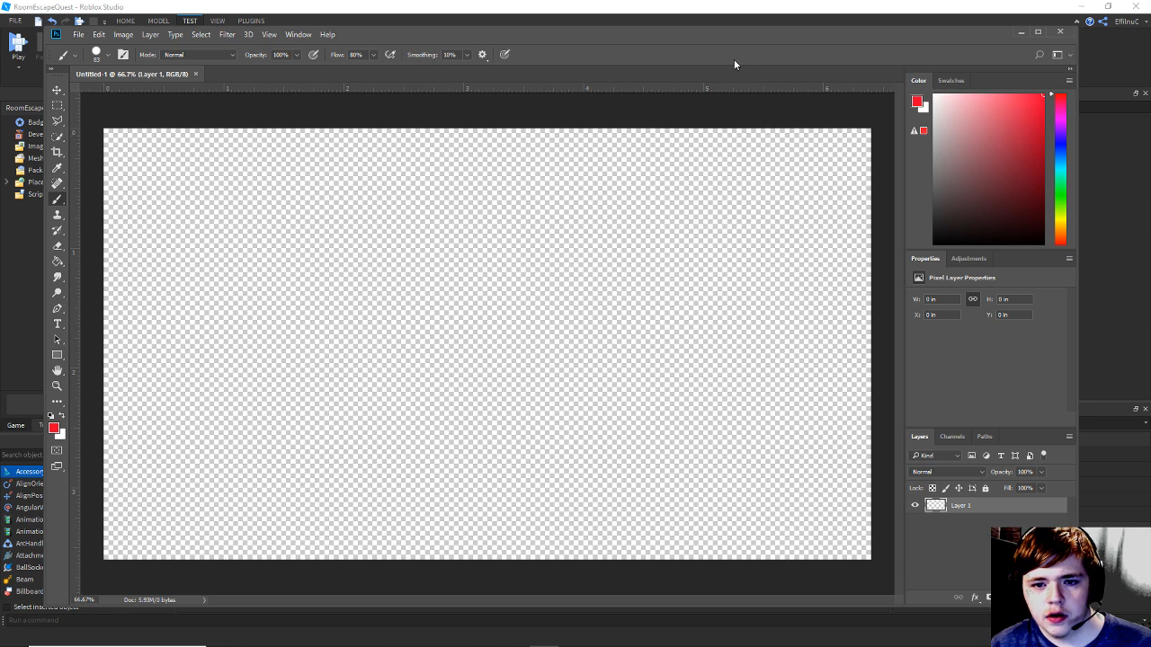
# Maximize the Photoshop window and open the marquee tool flyout.
pyautogui.doubleClick(711, 36)
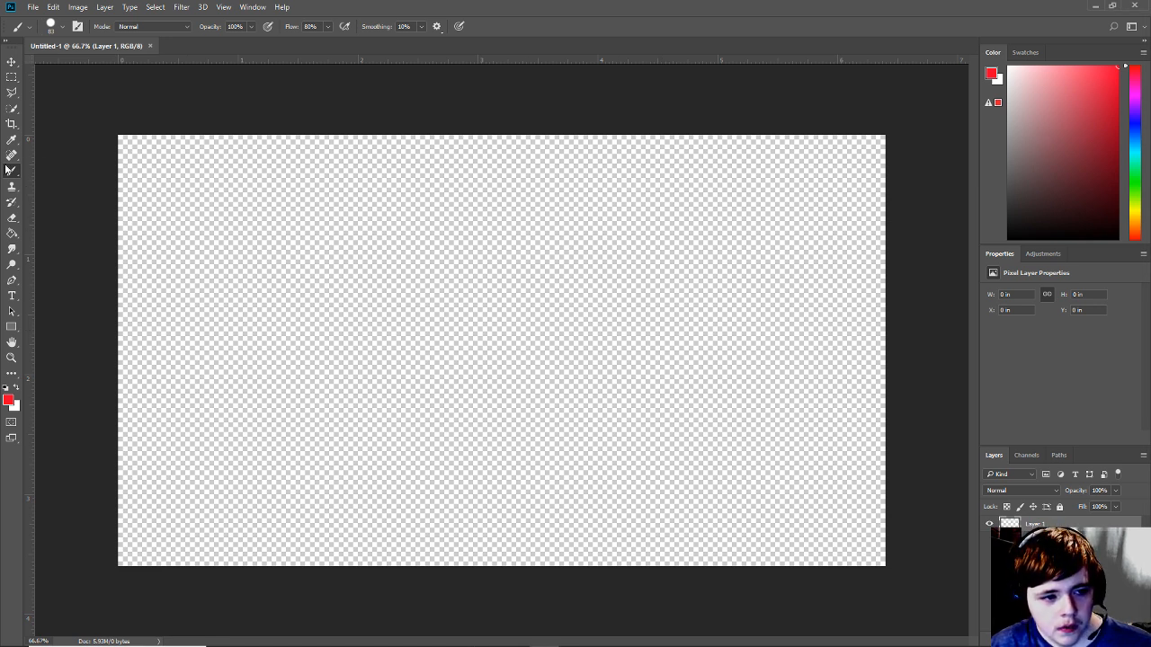
pyautogui.click(11, 77)
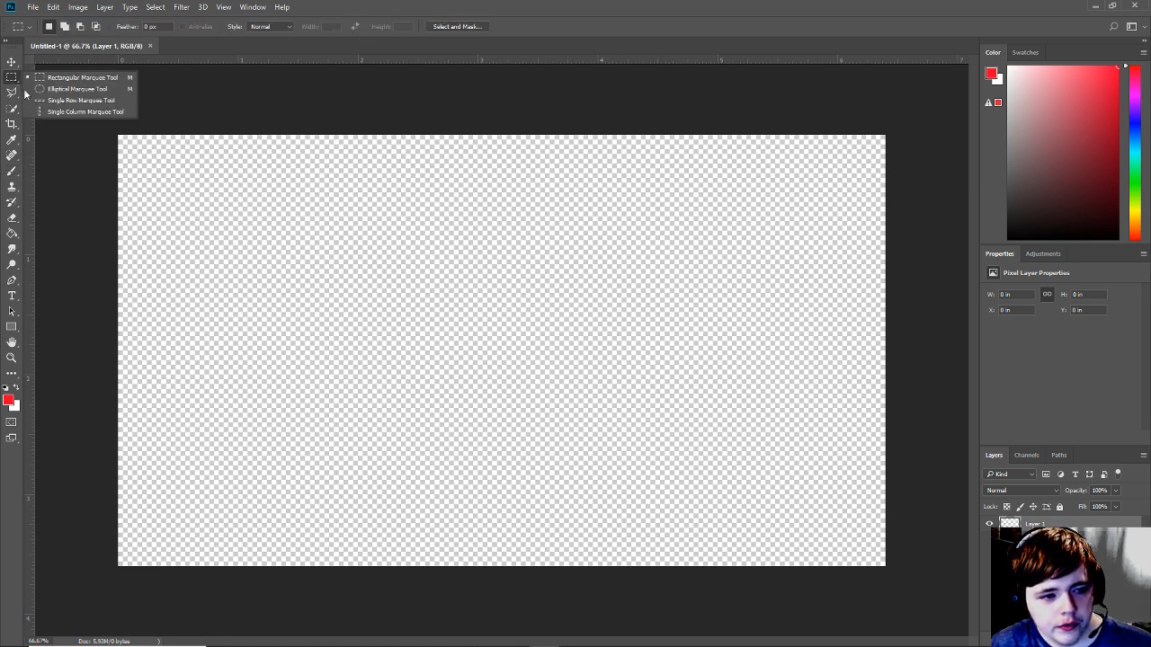
# Draw a circular marquee near the canvas's upper left and subtract a small inner oval to form a ring.
pyautogui.click(76, 90)
pyautogui.moveTo(288, 187); pyautogui.dragTo(410, 300)
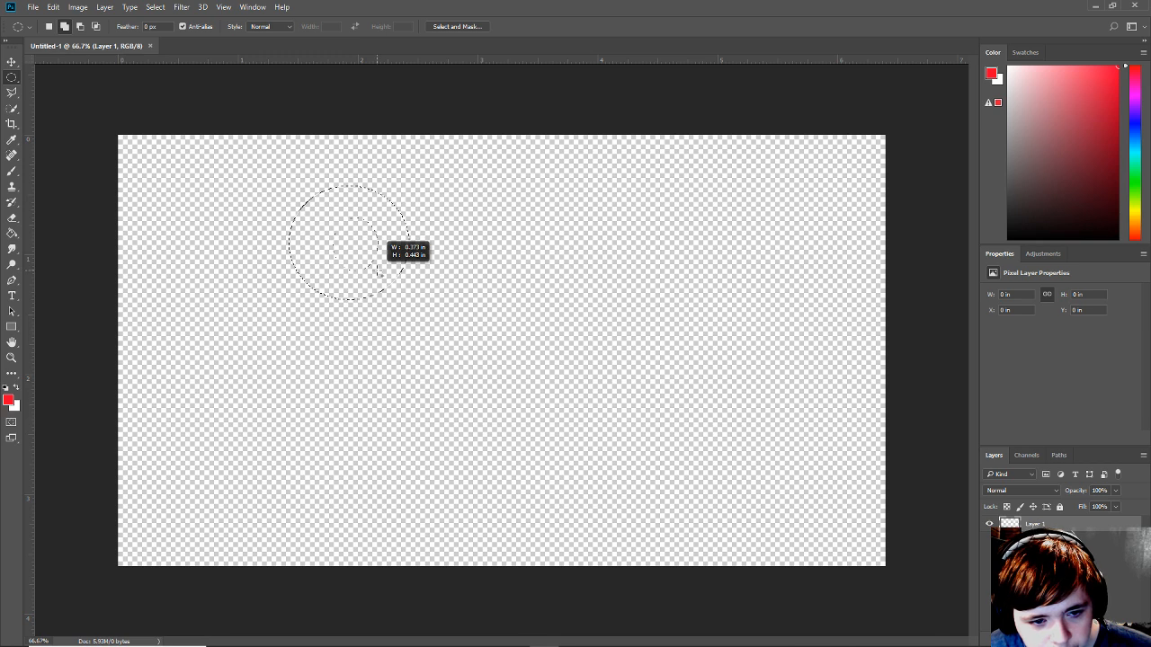
pyautogui.keyDown('shift'); pyautogui.moveTo(378, 266); pyautogui.dragTo(367, 264); pyautogui.keyUp('shift')
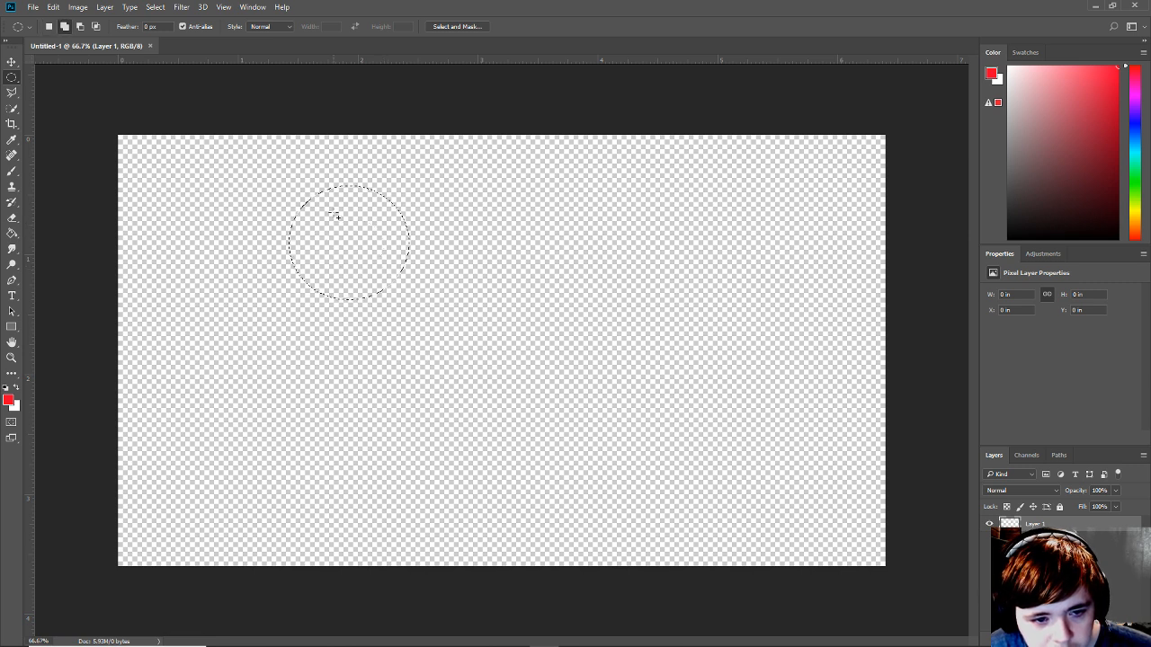
pyautogui.keyDown('shift'); pyautogui.moveTo(375, 274); pyautogui.dragTo(375, 275); pyautogui.keyUp('shift')
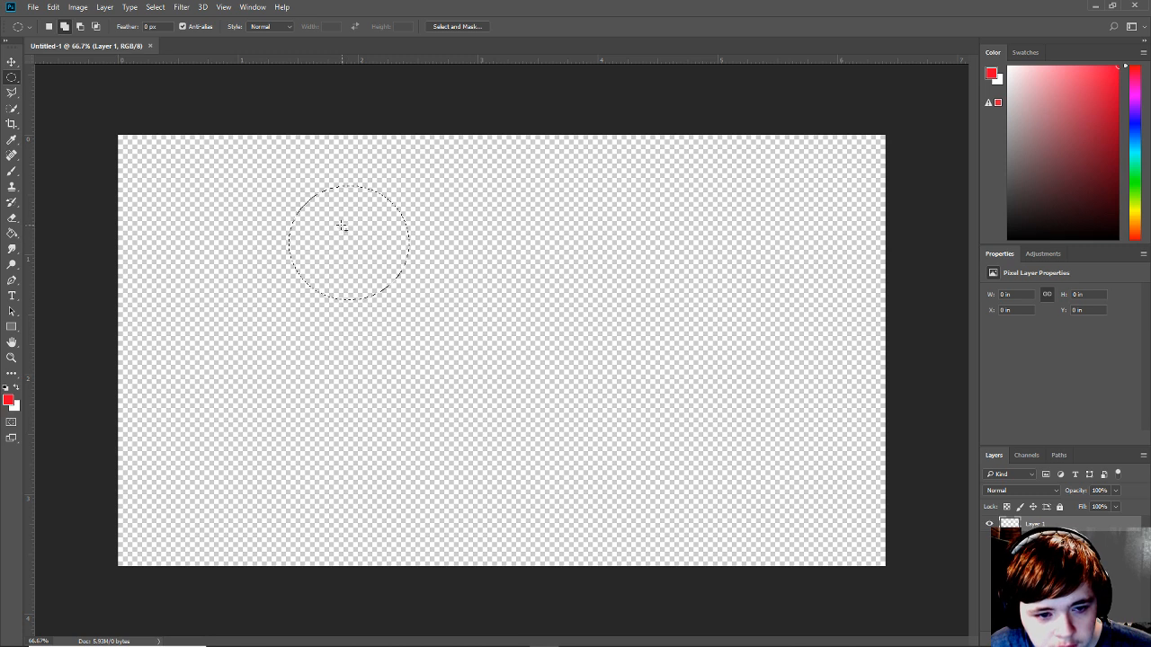
pyautogui.keyDown('shift'); pyautogui.moveTo(338, 215); pyautogui.dragTo(365, 259); pyautogui.keyUp('shift')
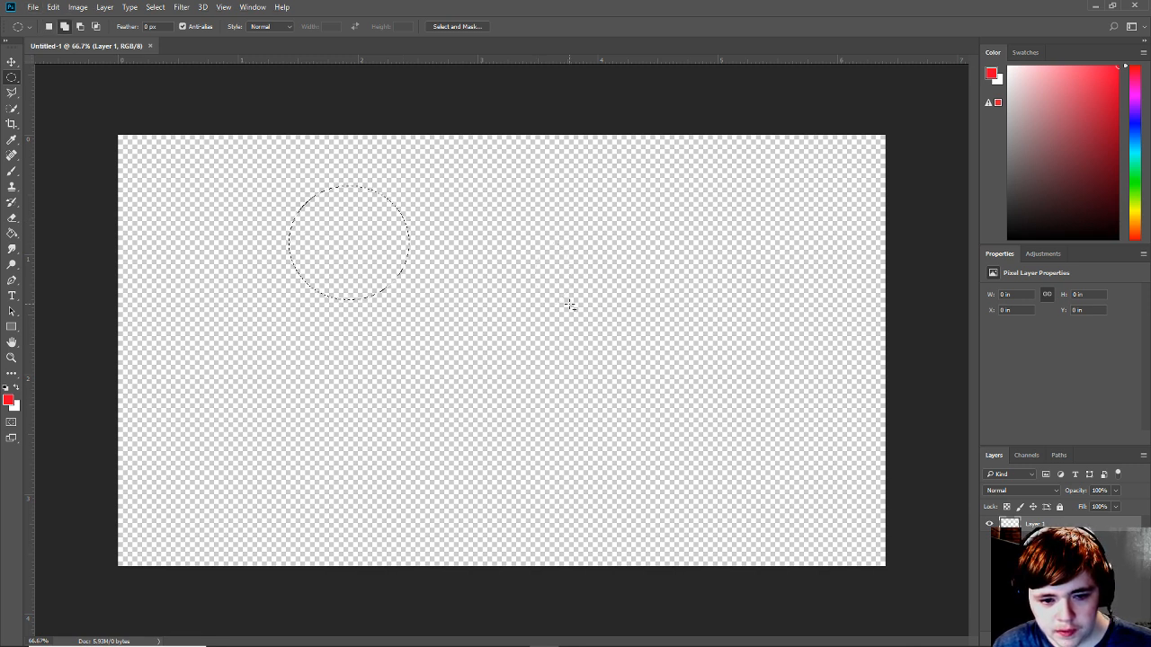
pyautogui.keyDown('shift'); pyautogui.moveTo(568, 306); pyautogui.dragTo(536, 244); pyautogui.keyUp('shift')
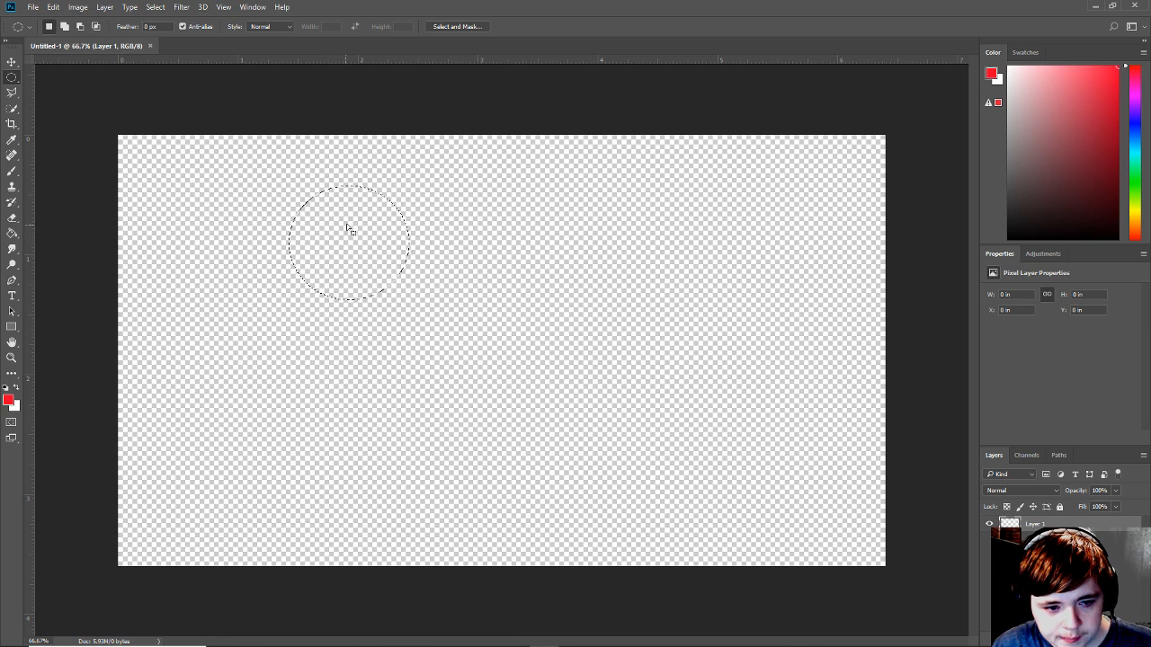
pyautogui.moveTo(333, 216)
pyautogui.keyDown('alt'); pyautogui.mouseDown()
pyautogui.moveTo(378, 275)
pyautogui.moveTo(360, 266)
pyautogui.moveTo(368, 270)
pyautogui.mouseUp(); pyautogui.keyUp('alt')
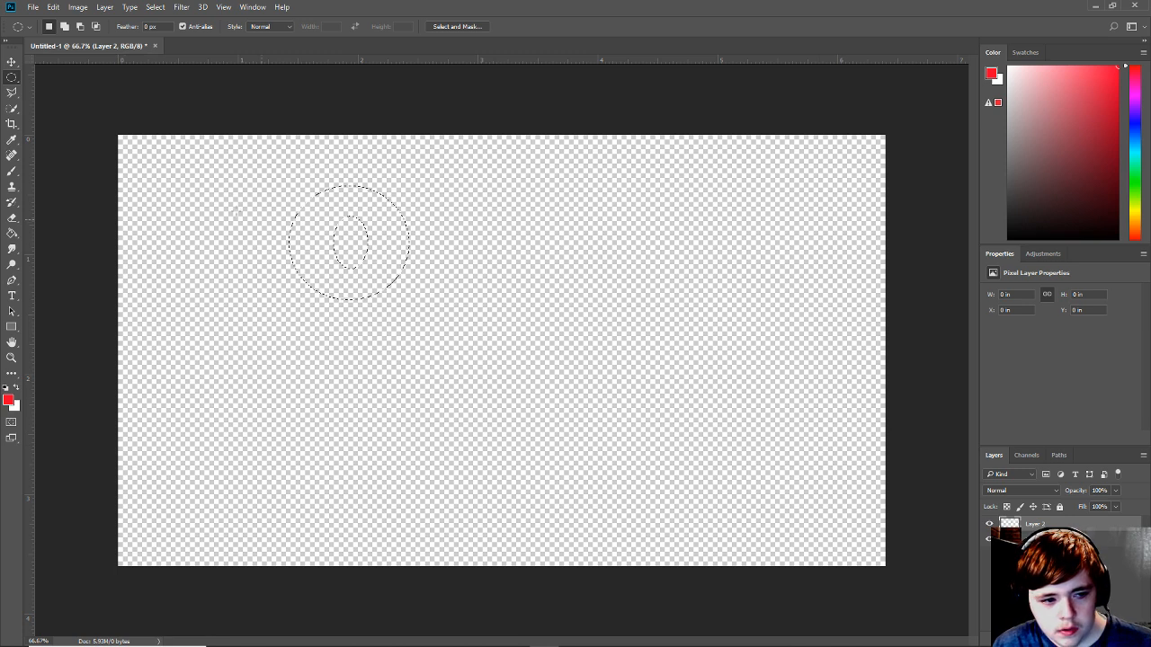
# Fill the ring selection with orange-yellow using the Paint Bucket.
pyautogui.click(11, 233)
pyautogui.moveTo(1136, 217); pyautogui.dragTo(1136, 221)
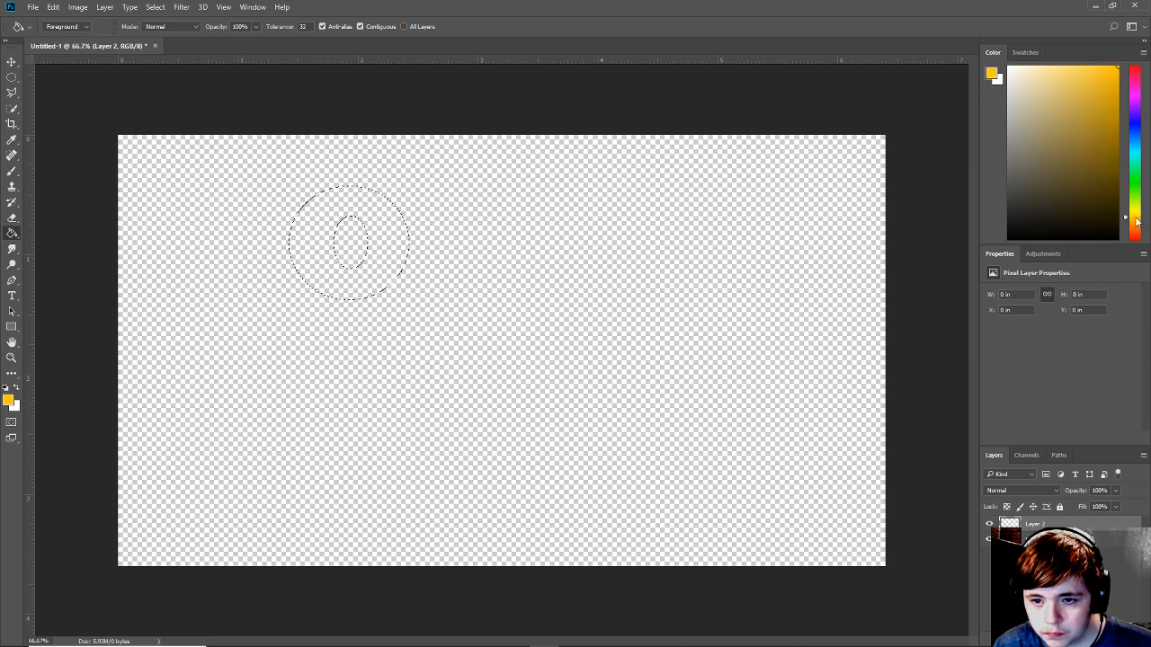
pyautogui.click(392, 226)
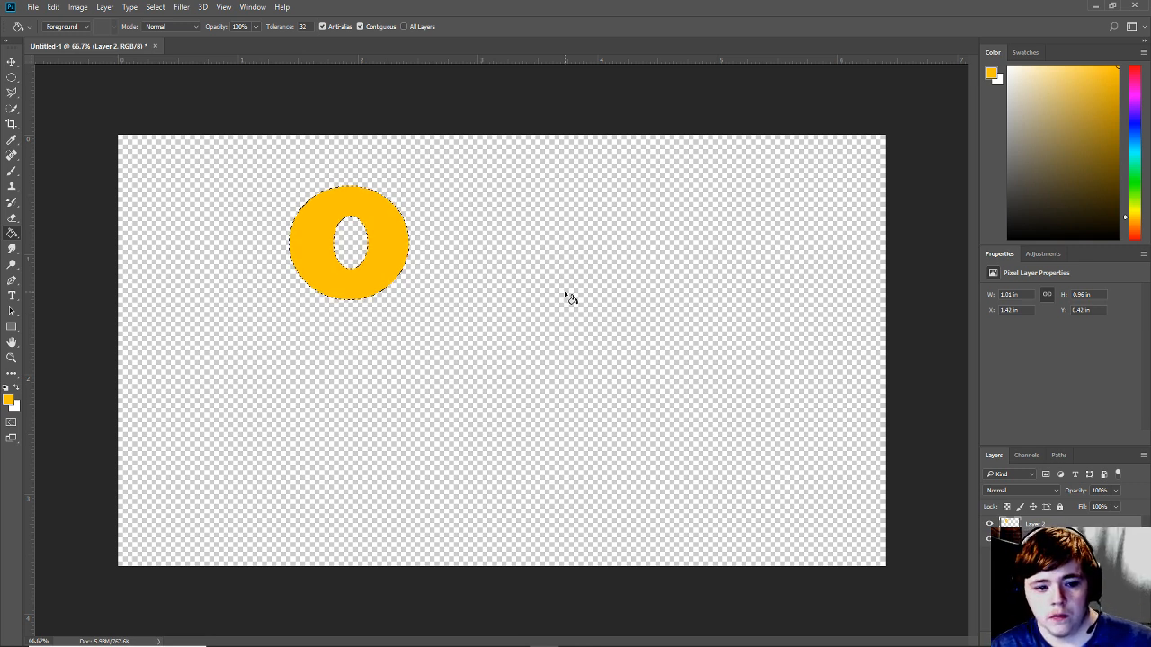
pyautogui.hotkey('ctrl', 't')
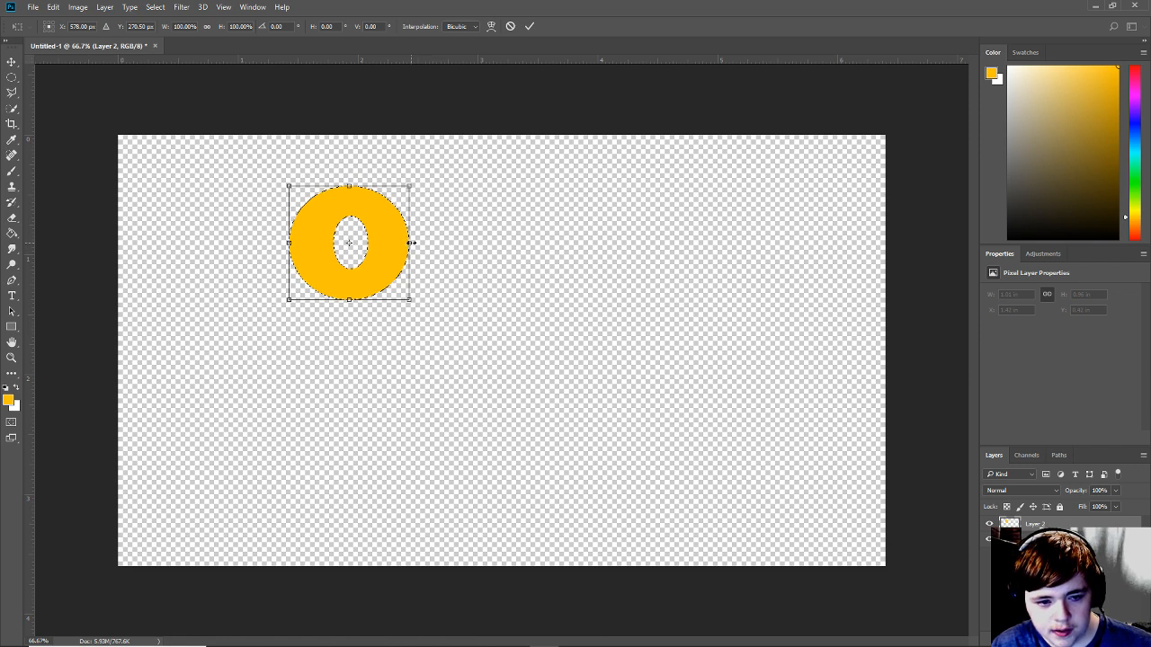
# Try stretching the yellow ring wider with Free Transform, then commit it.
pyautogui.moveTo(410, 243)
pyautogui.mouseDown()
pyautogui.moveTo(500, 254)
pyautogui.moveTo(418, 244)
pyautogui.mouseUp()
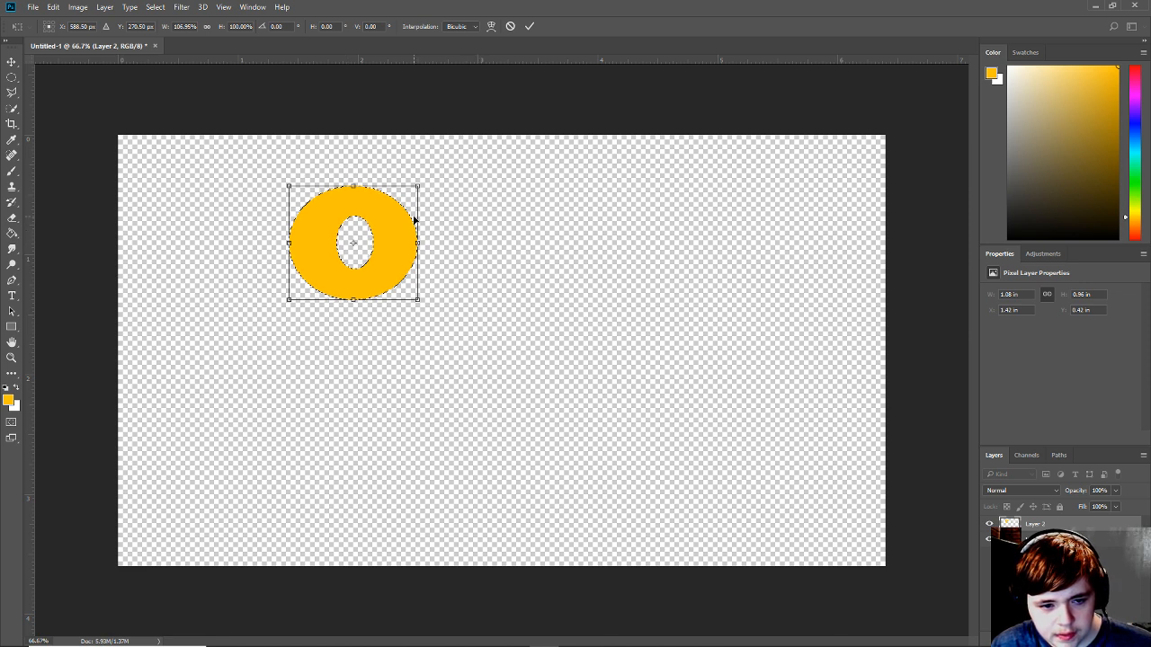
pyautogui.rightClick(416, 219)
pyautogui.rightClick(384, 234)
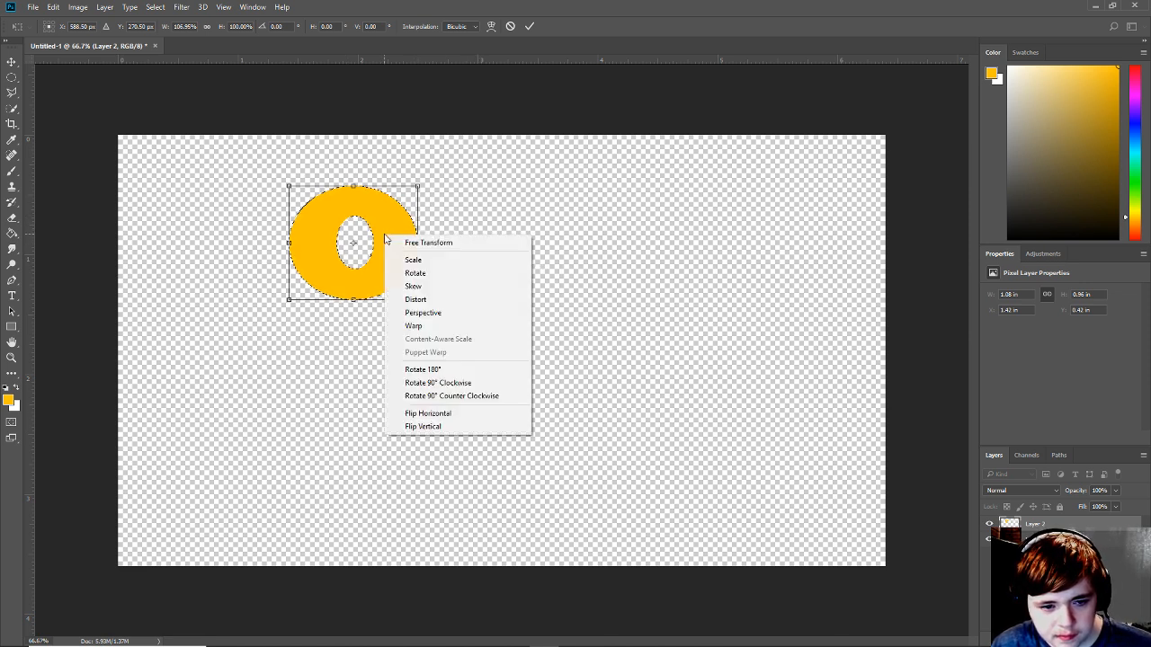
pyautogui.rightClick(391, 231)
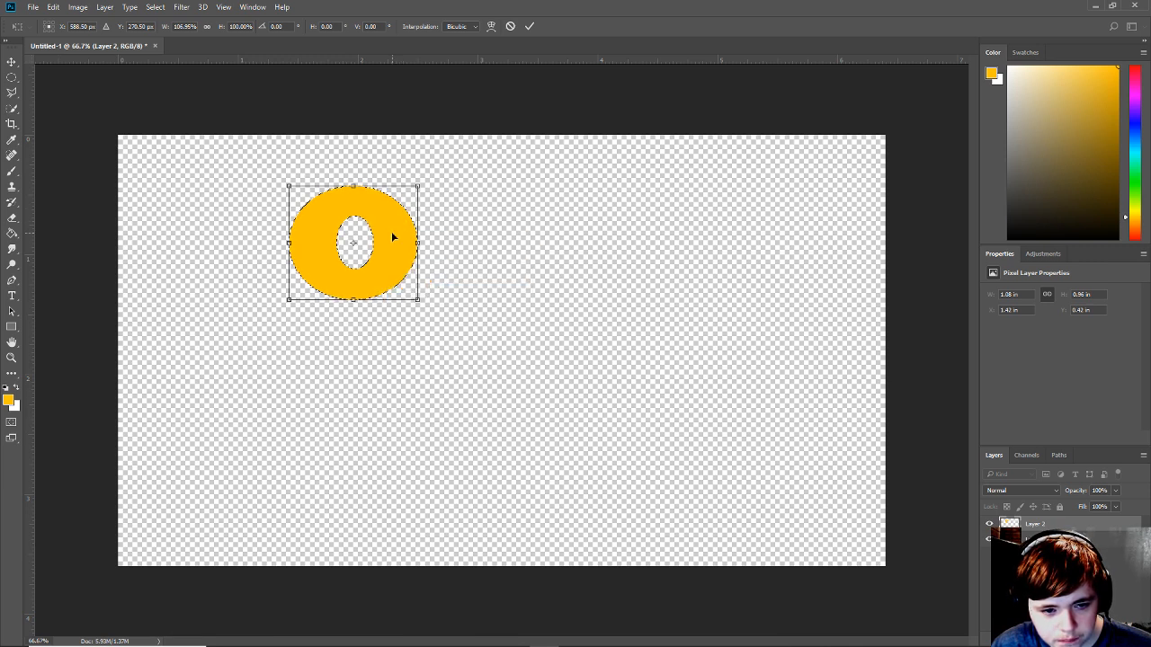
pyautogui.rightClick(392, 233)
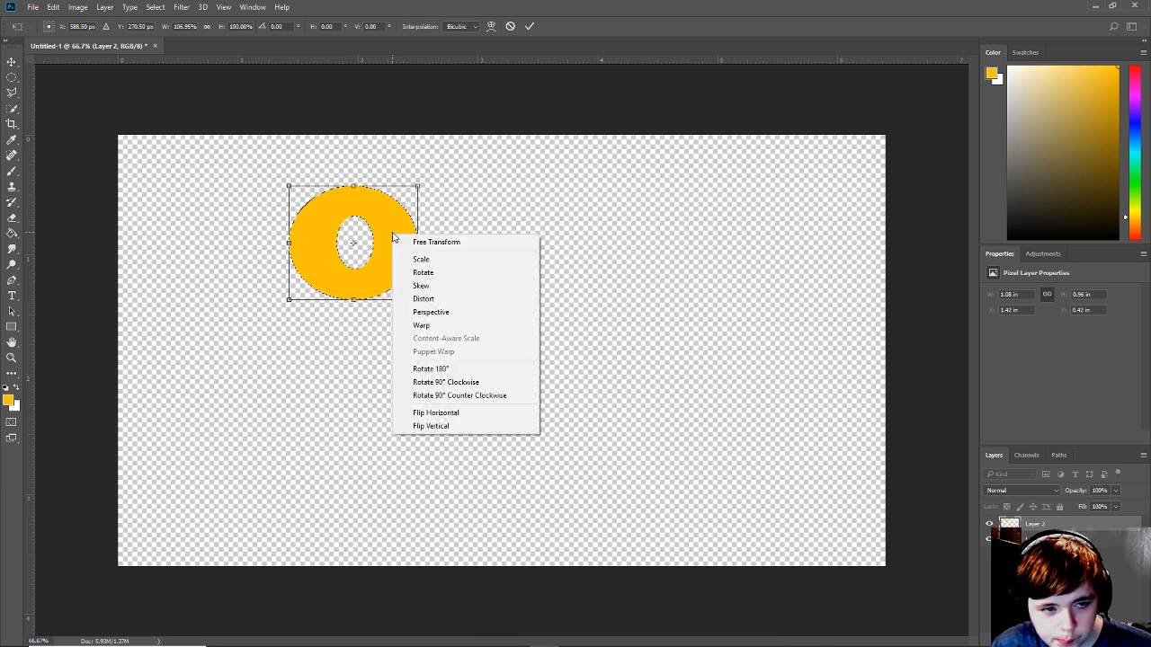
pyautogui.click(155, 7)
pyautogui.click(155, 7)
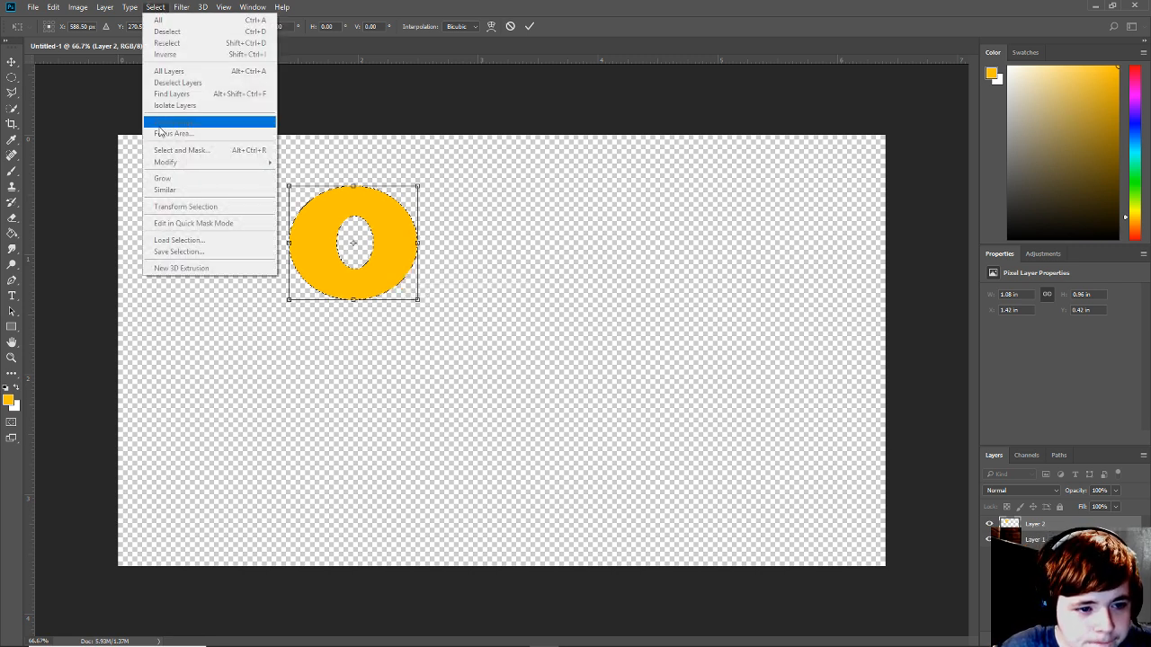
pyautogui.click(468, 209)
pyautogui.press('Return')
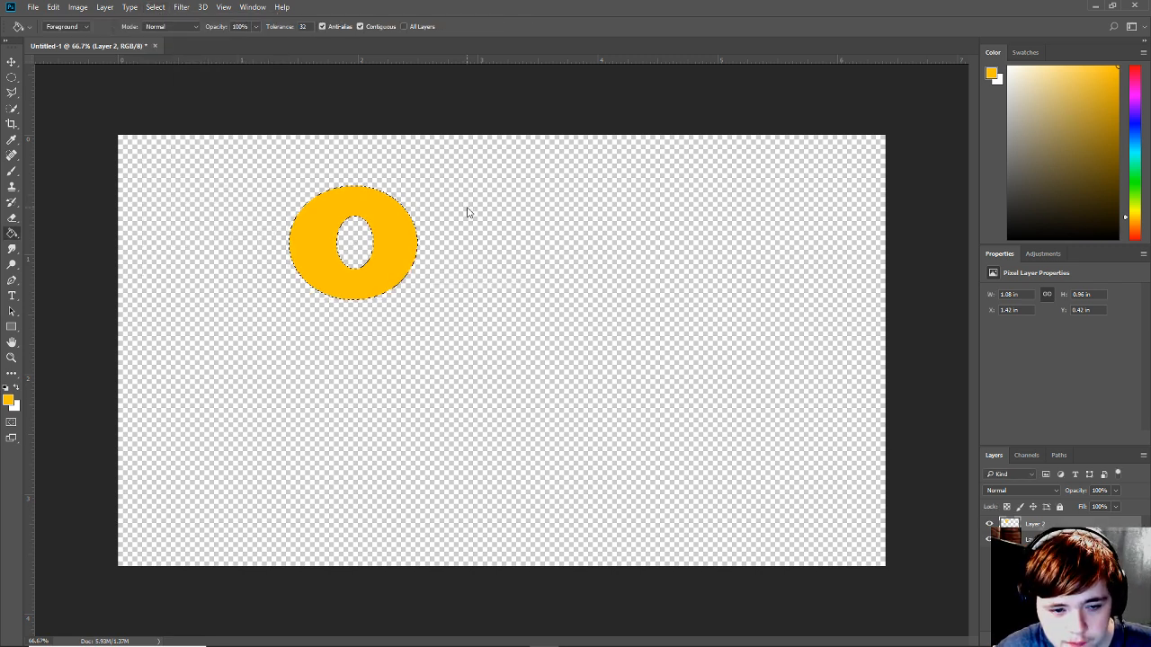
# Invert the selection and try filling around the ring, then undo and invert back.
pyautogui.rightClick(386, 207)
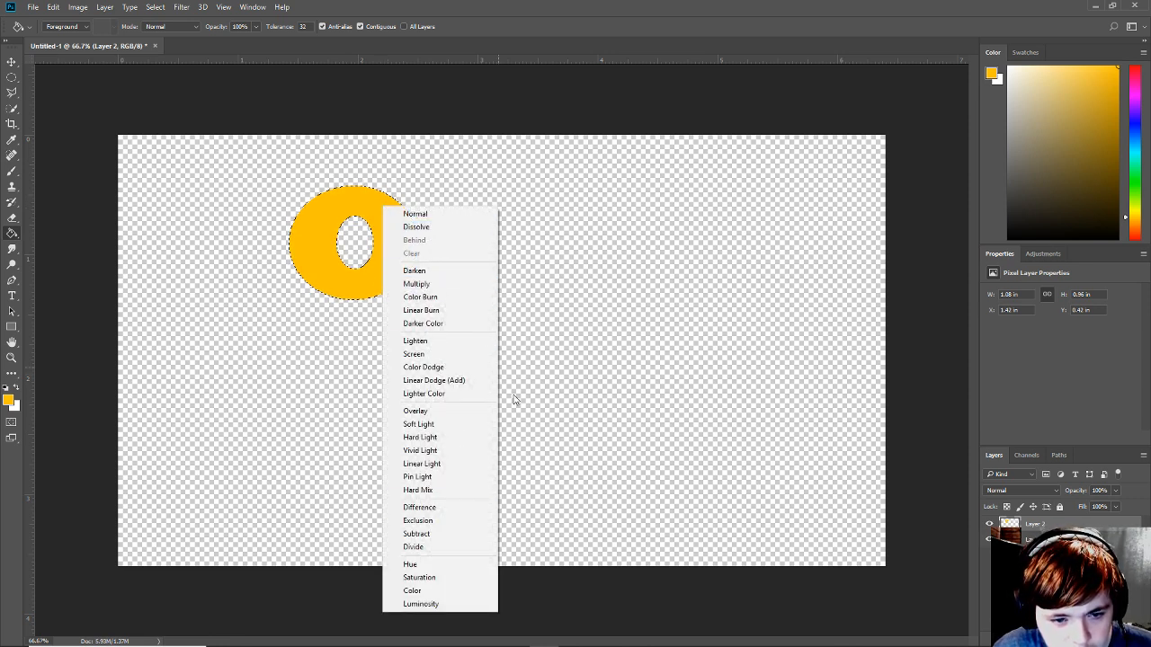
pyautogui.click(160, 12)
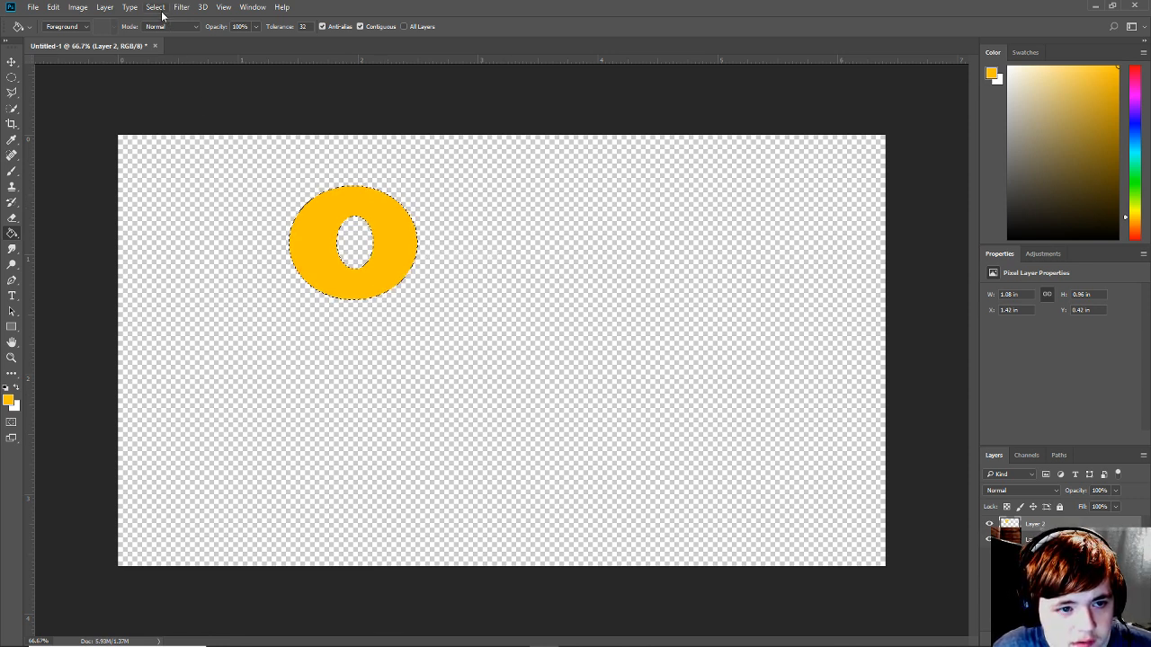
pyautogui.click(155, 7)
pyautogui.click(171, 55)
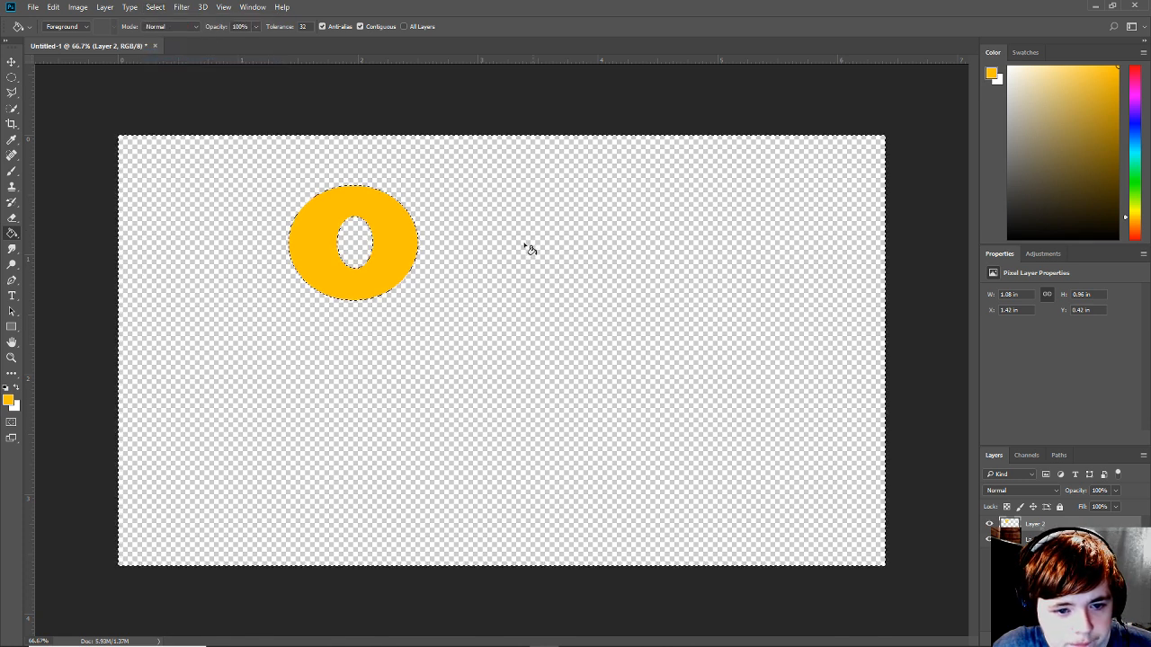
pyautogui.hotkey('ctrl', 't')
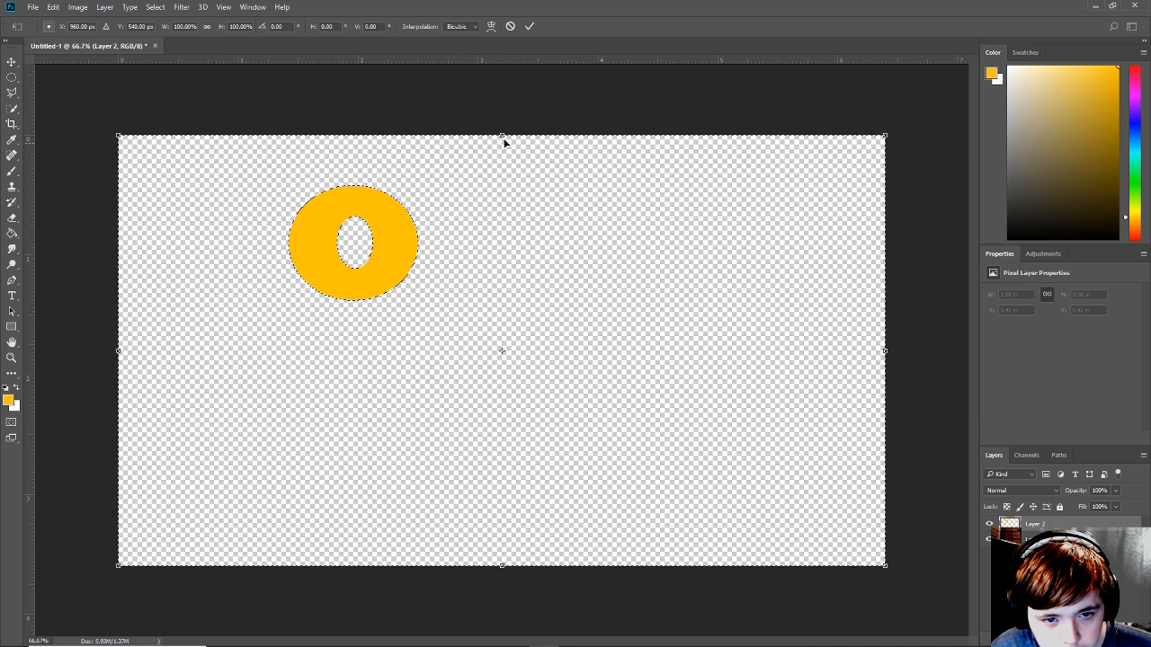
pyautogui.rightClick(399, 218)
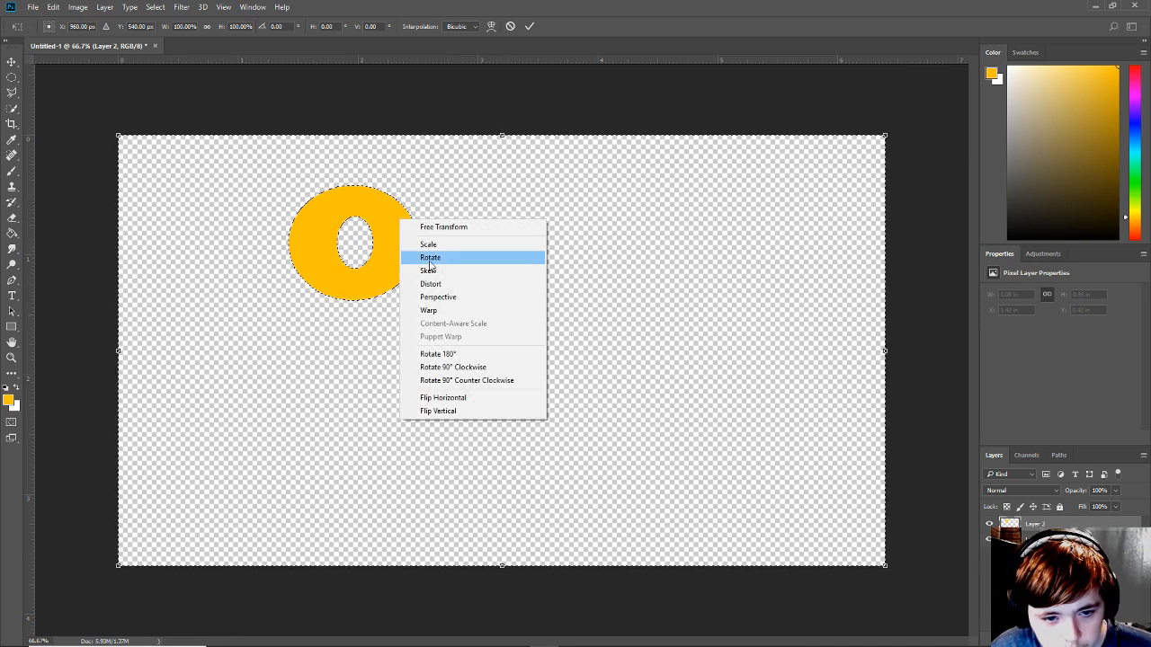
pyautogui.click(488, 228)
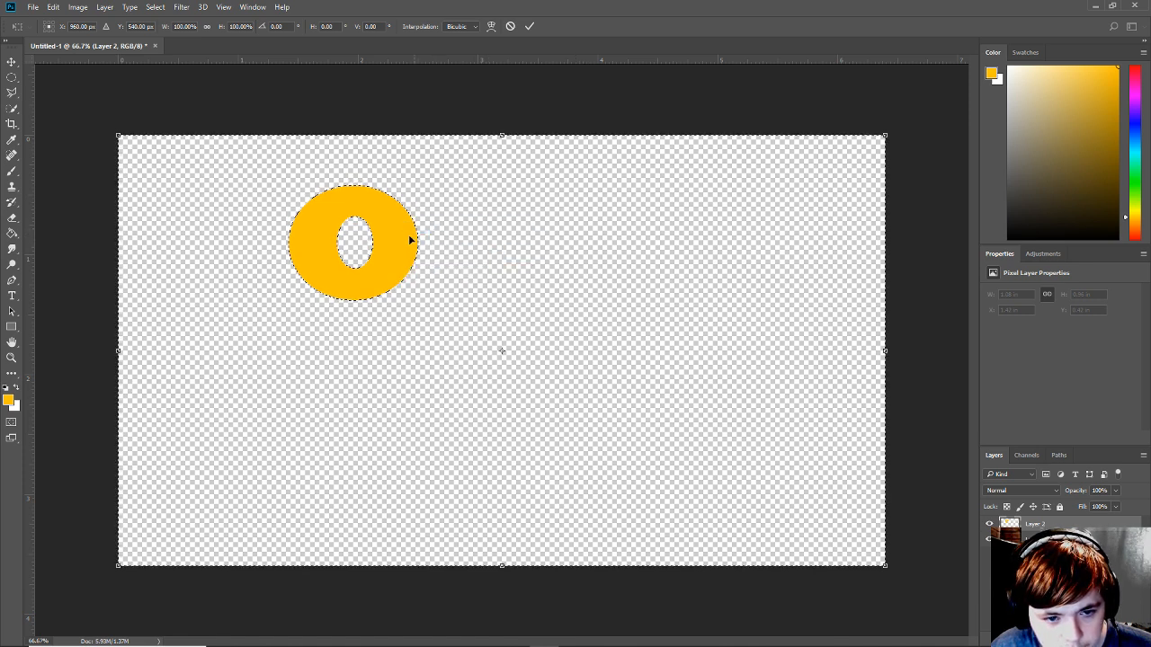
pyautogui.press('g')
pyautogui.click(535, 290)
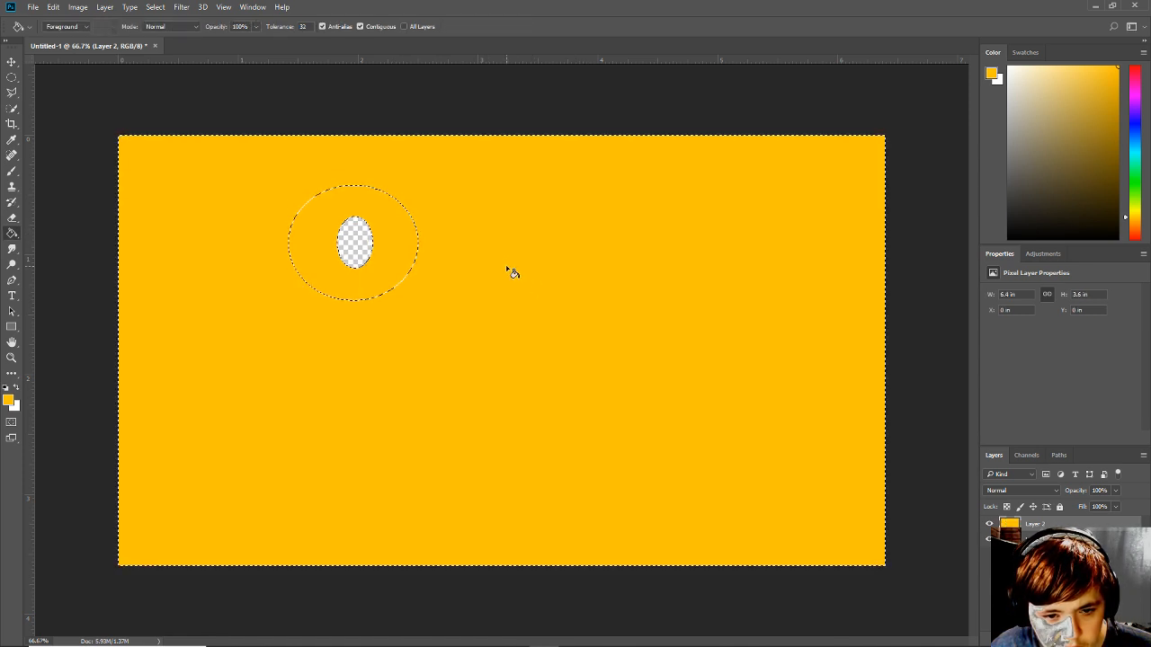
pyautogui.hotkey('ctrl', 'z')
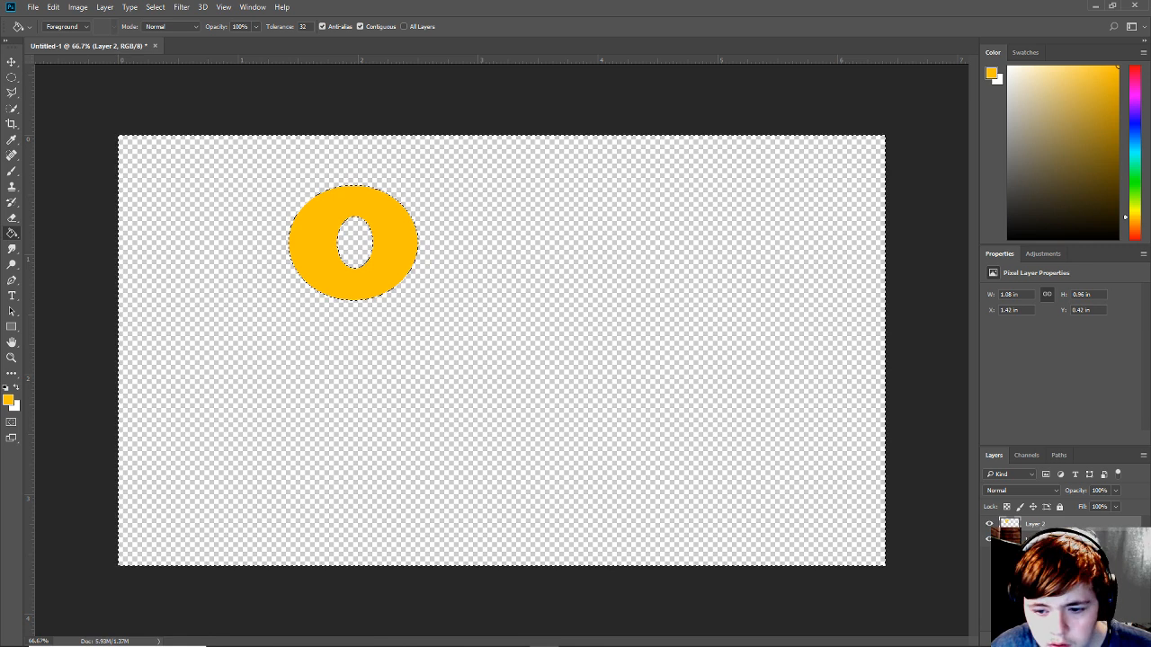
pyautogui.click(155, 7)
pyautogui.click(162, 56)
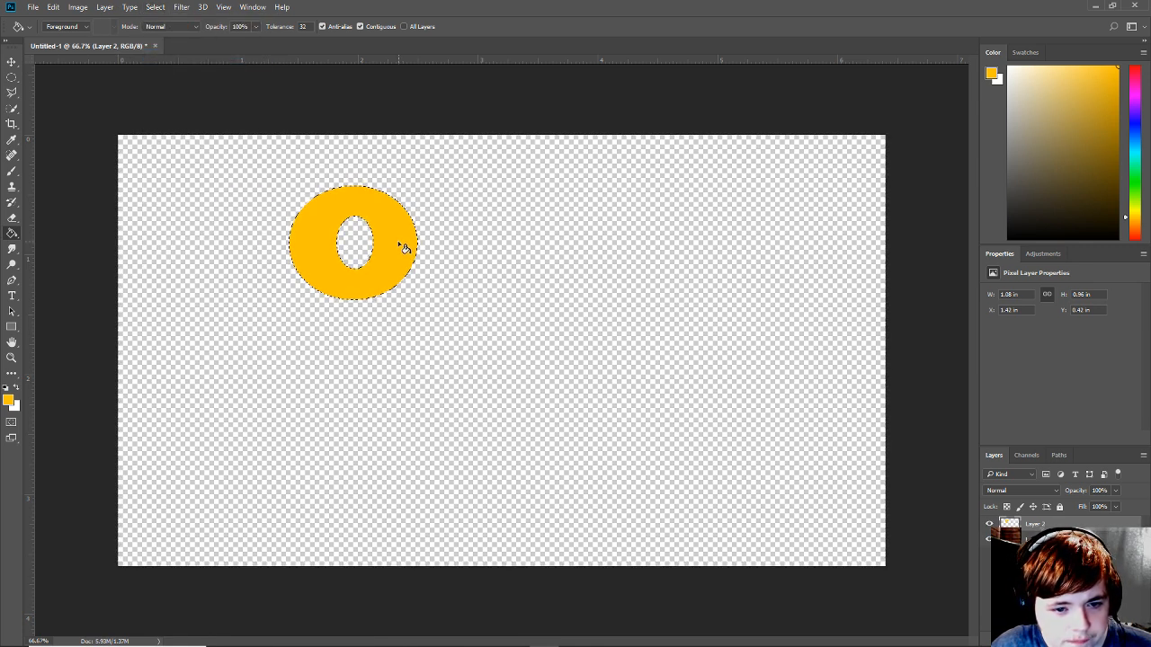
# Free Transform the ring again with the Move tool and commit it unchanged.
pyautogui.rightClick(405, 247)
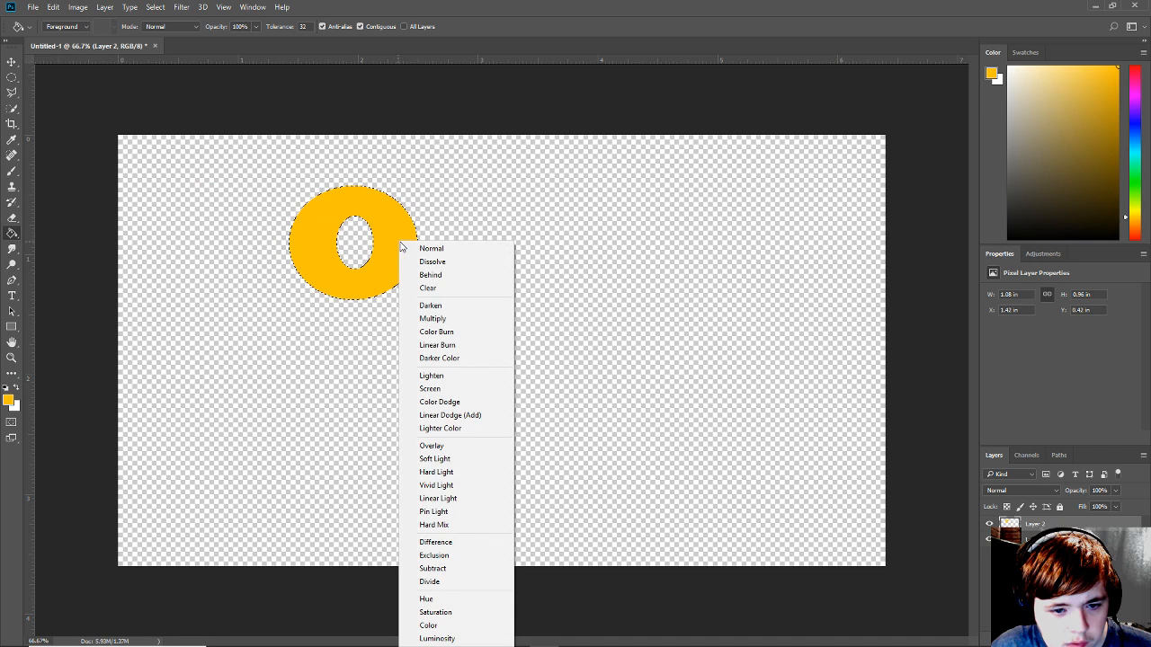
pyautogui.click(154, 8)
pyautogui.click(154, 7)
pyautogui.click(379, 214)
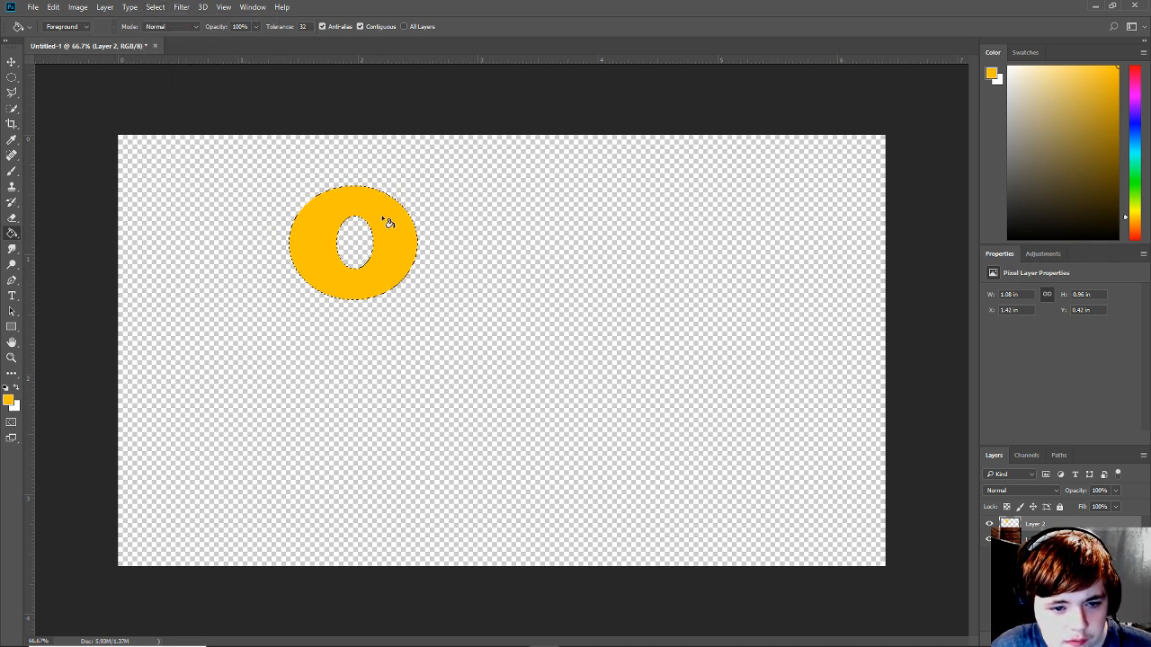
pyautogui.click(16, 74)
pyautogui.click(15, 63)
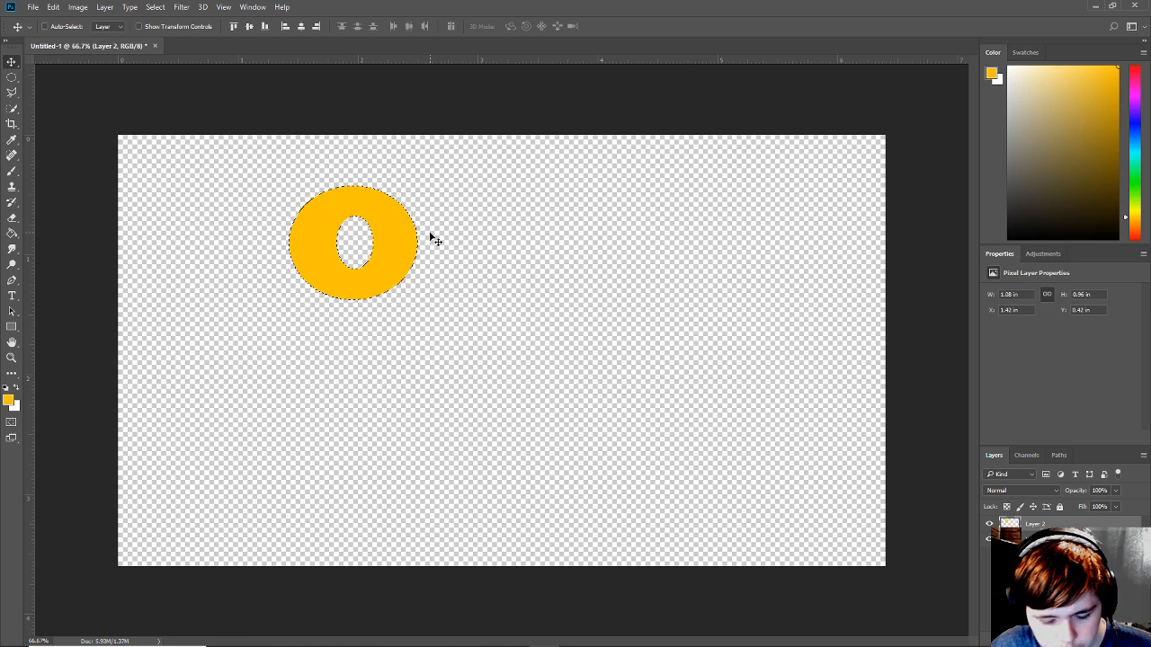
pyautogui.hotkey('ctrl', 't')
pyautogui.rightClick(381, 235)
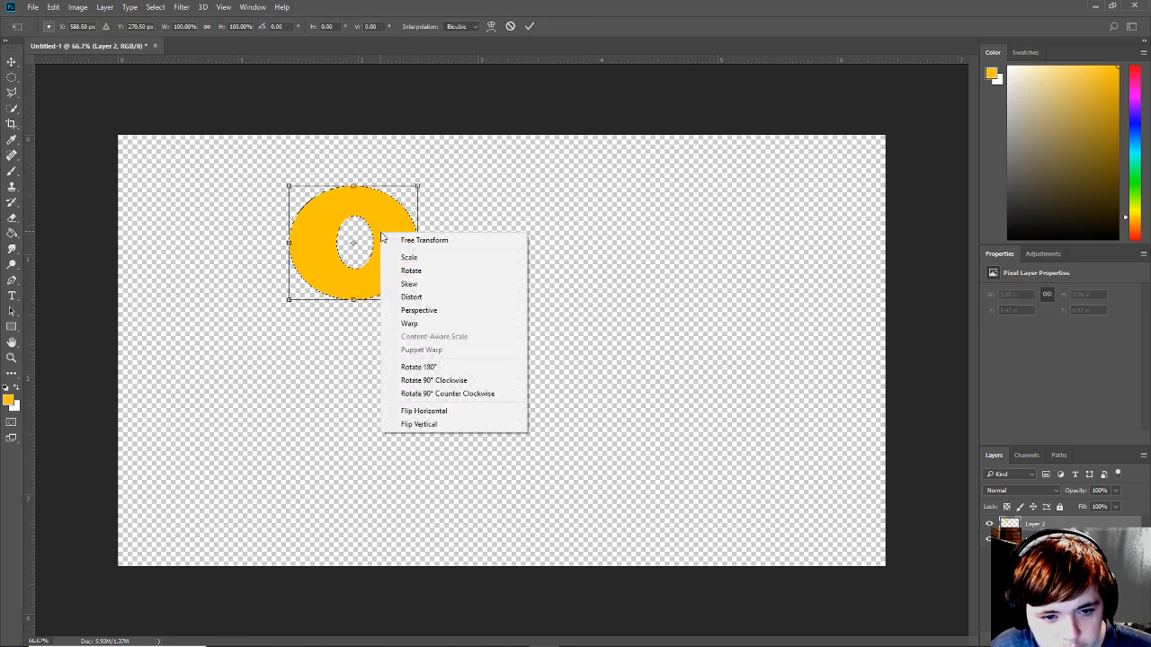
pyautogui.click(387, 240)
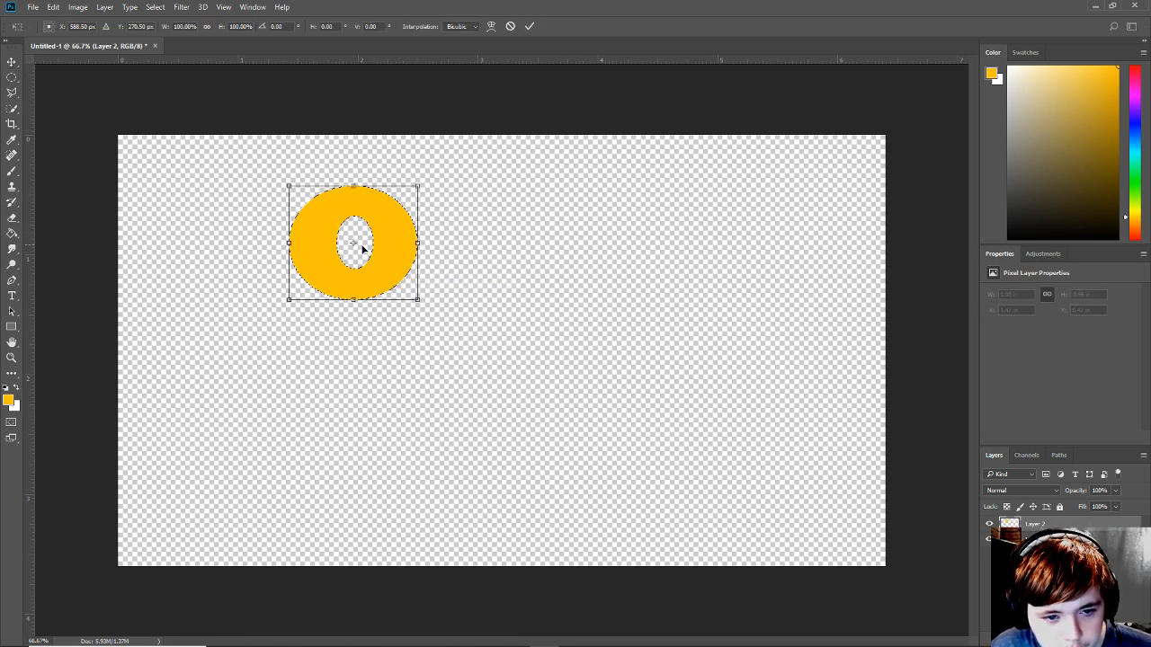
pyautogui.rightClick(375, 244)
pyautogui.click(374, 243)
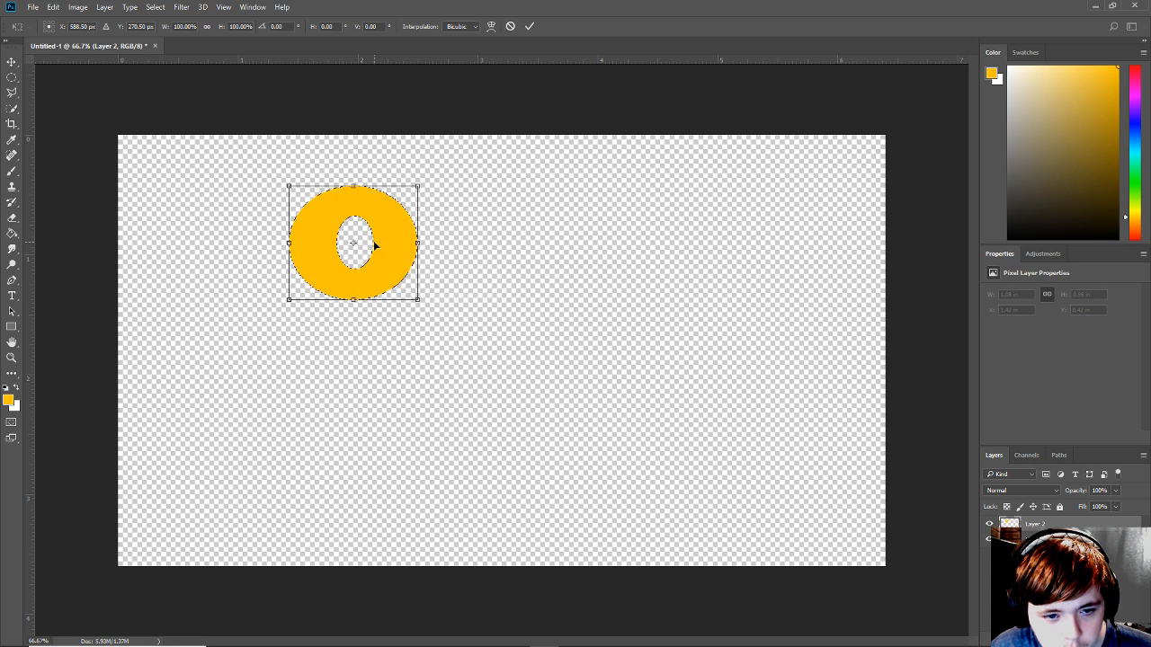
pyautogui.press('Return')
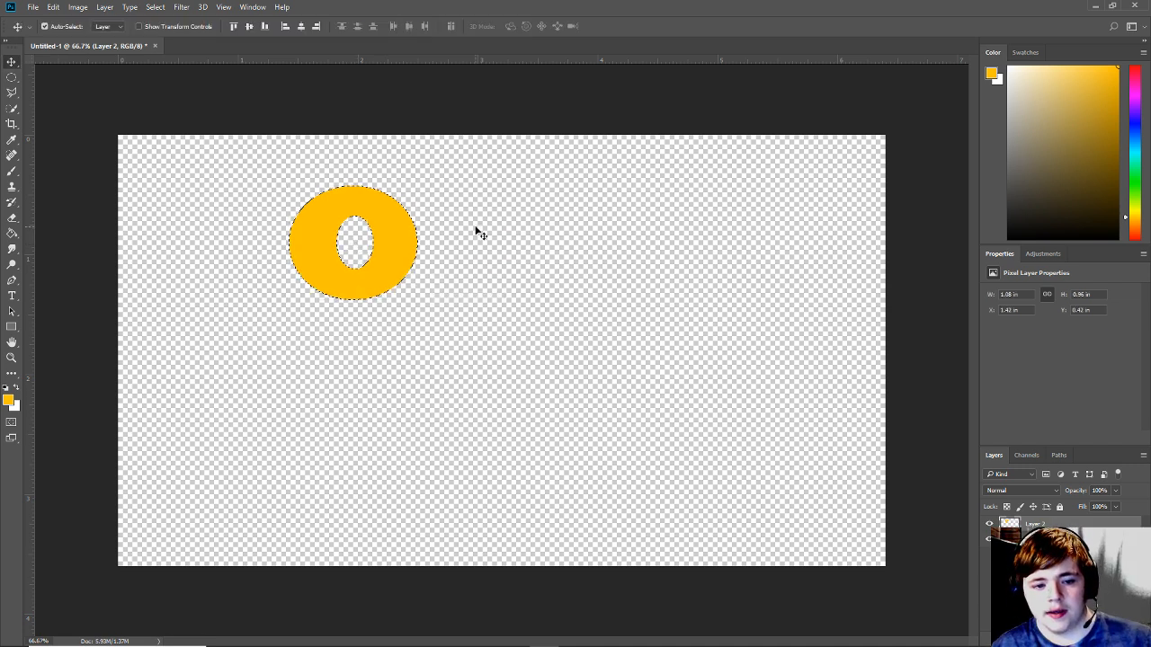
# Deselect the yellow ring and show the shape-drawing tool choices in the toolbar.
pyautogui.click(1113, 609)
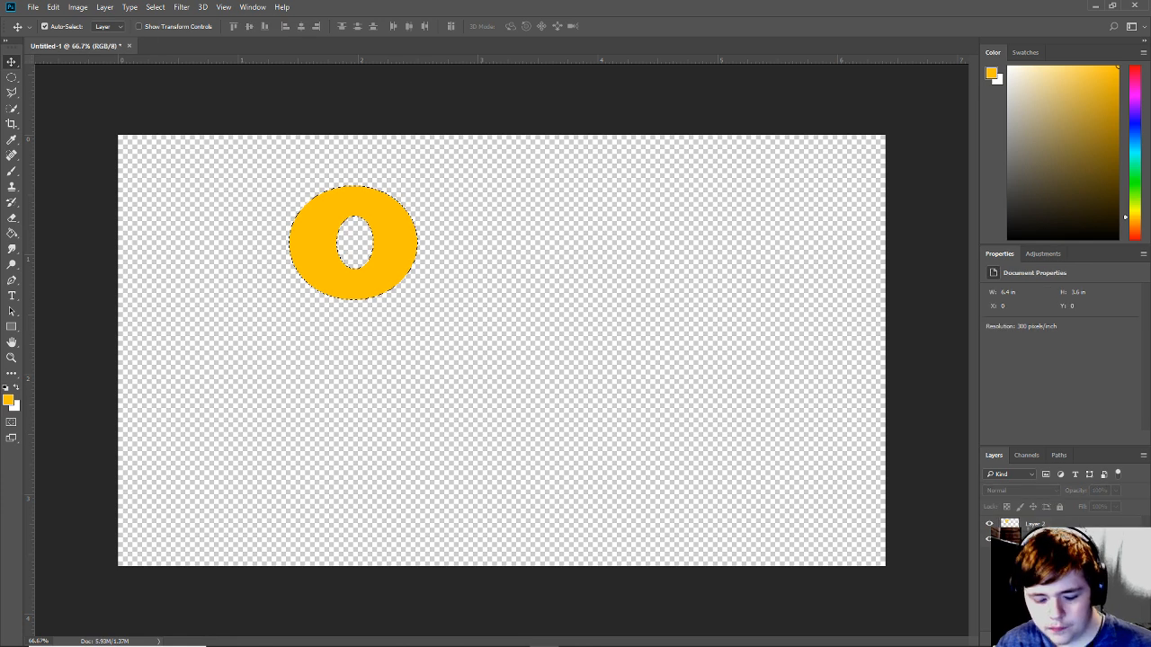
pyautogui.hotkey('ctrl', 'd')
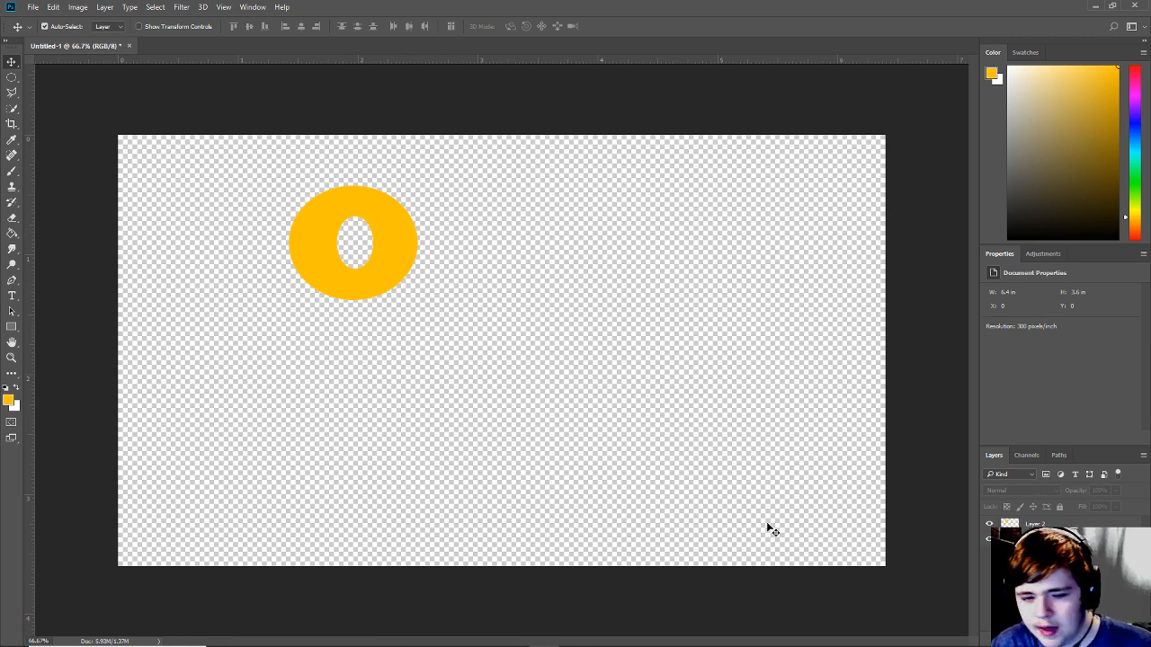
pyautogui.click(12, 79)
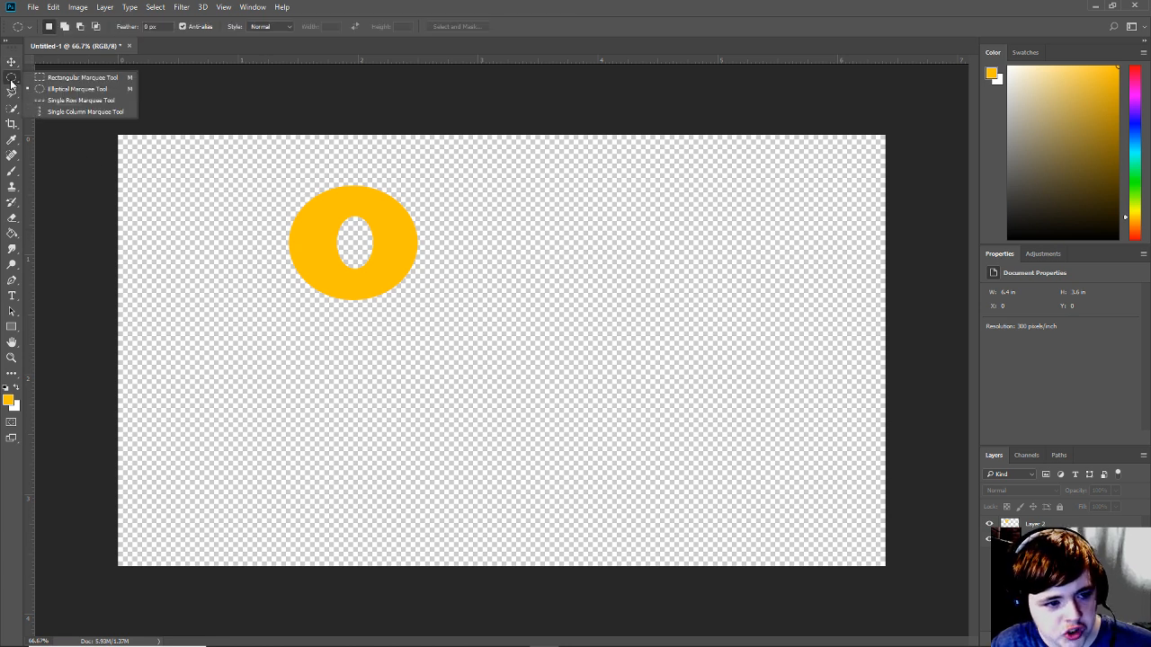
pyautogui.click(15, 326)
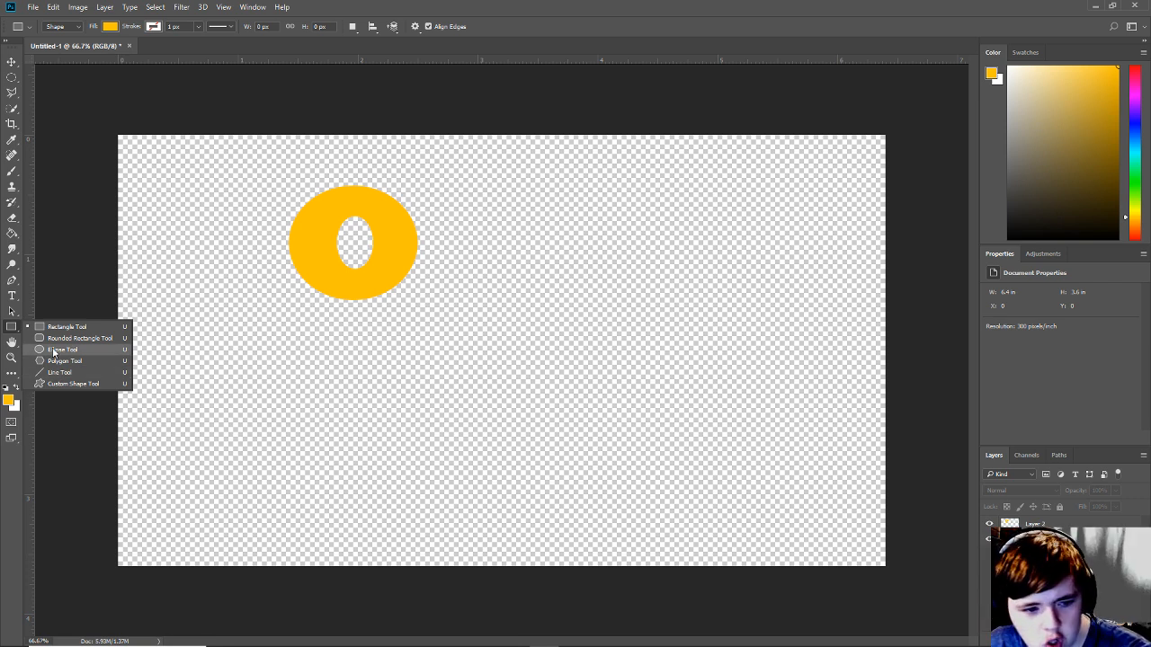
pyautogui.click(56, 350)
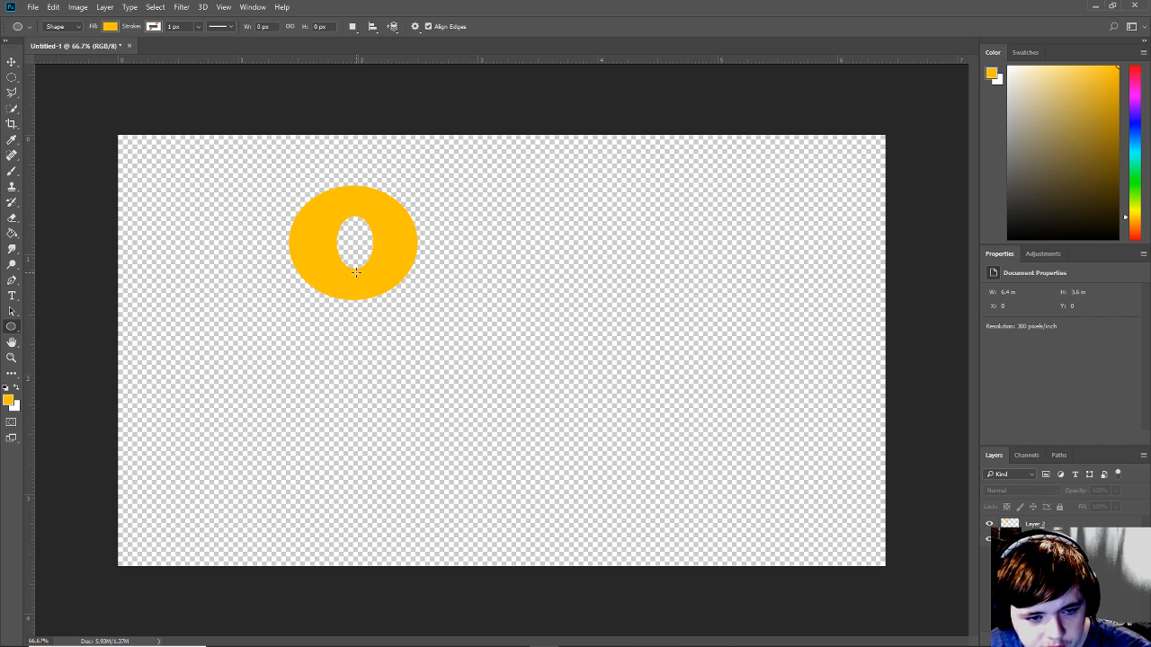
pyautogui.moveTo(356, 272); pyautogui.dragTo(400, 356)
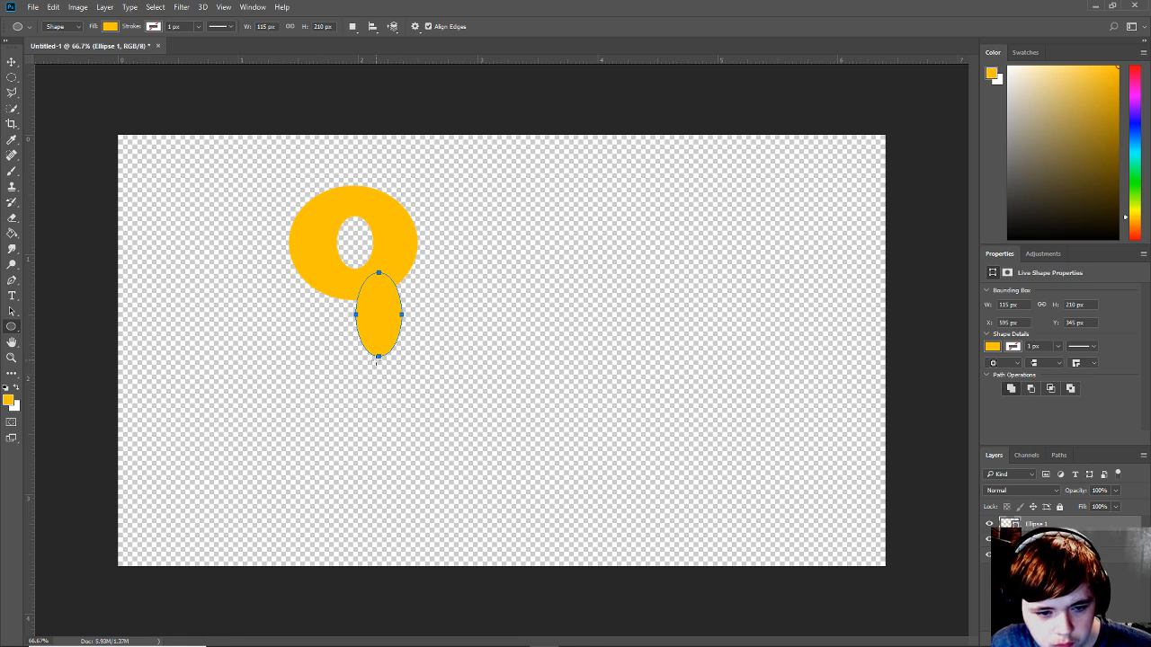
pyautogui.moveTo(377, 354); pyautogui.dragTo(423, 385)
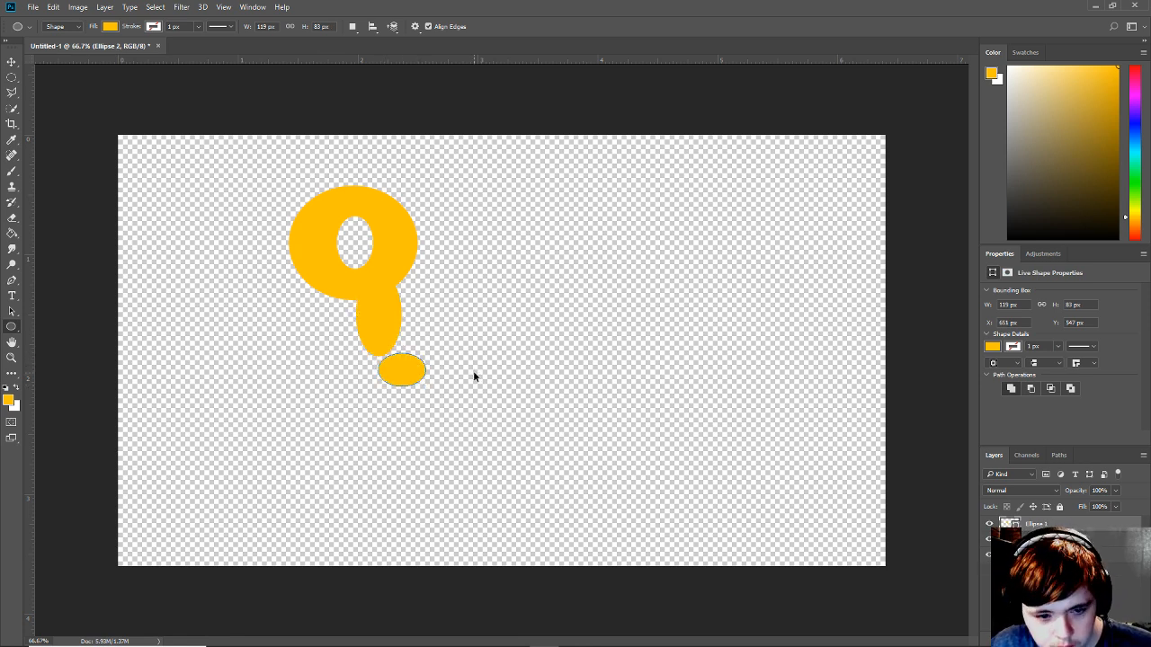
pyautogui.hotkey('ctrl', 'z')
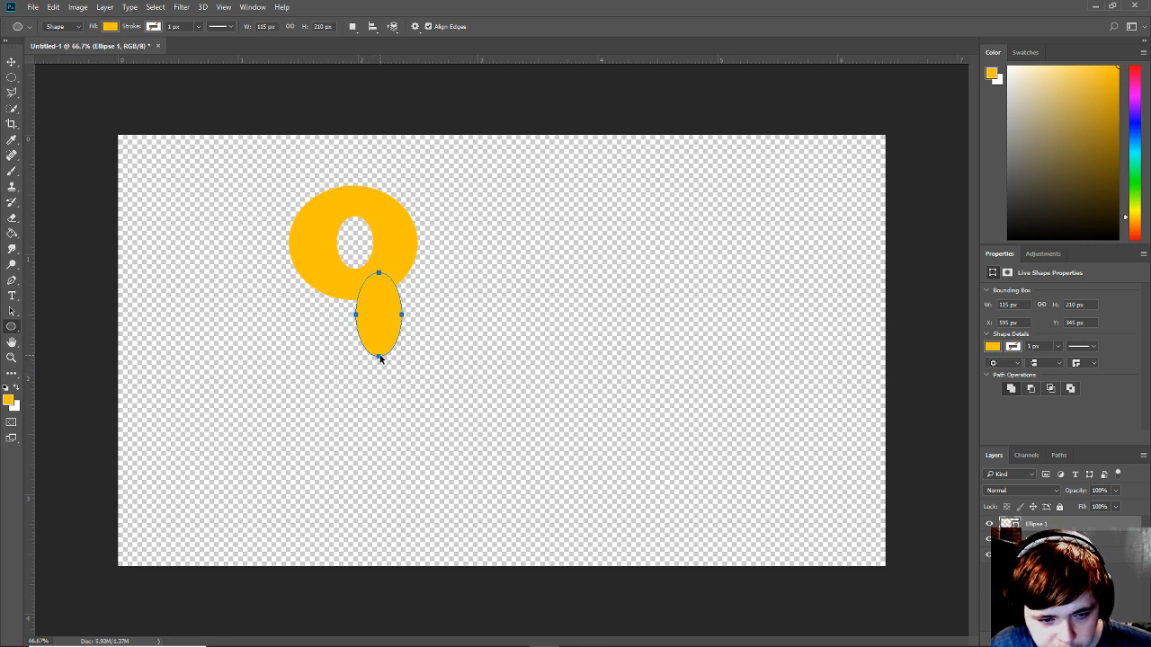
pyautogui.moveTo(380, 358); pyautogui.dragTo(409, 350)
pyautogui.press('Delete')
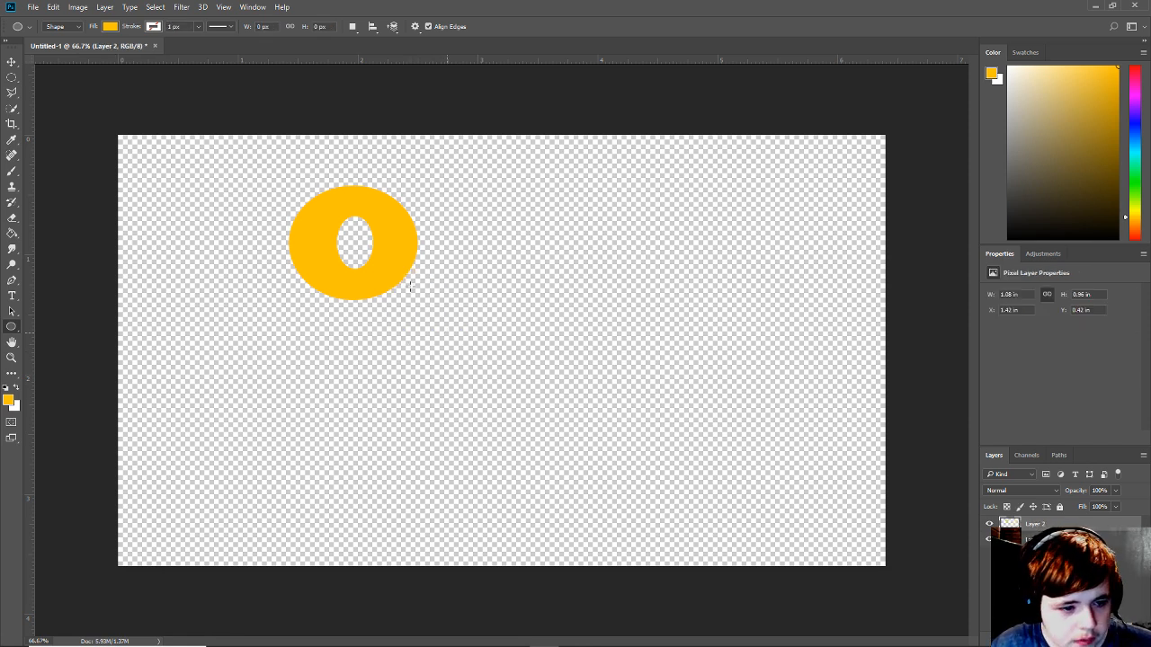
pyautogui.click(11, 77)
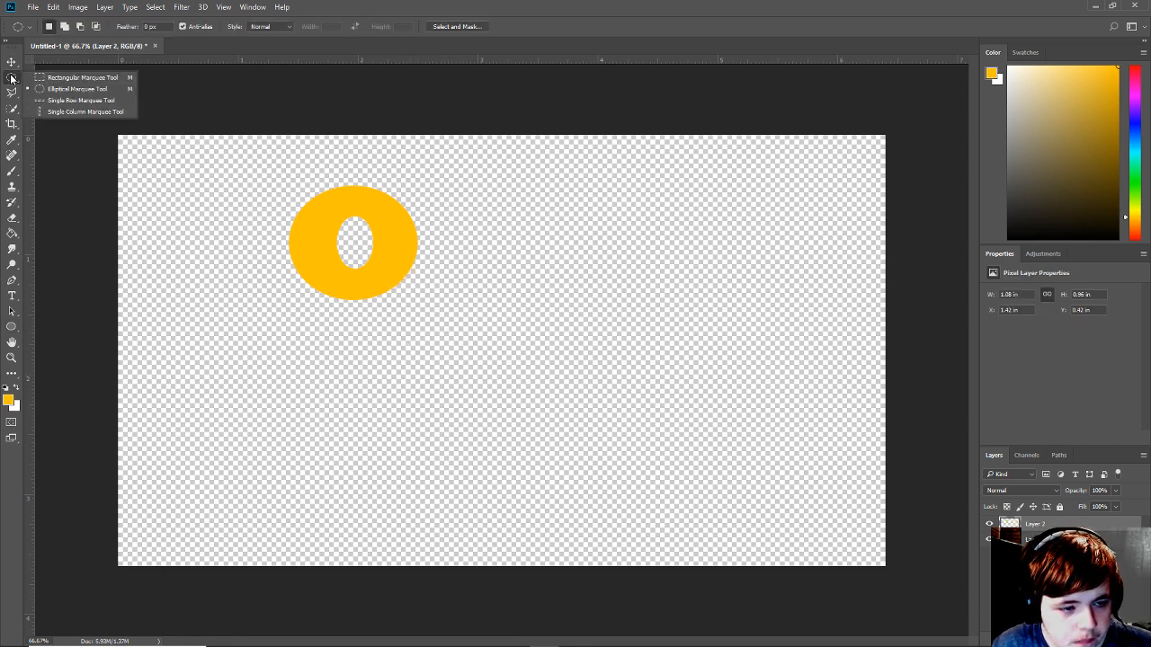
pyautogui.click(79, 78)
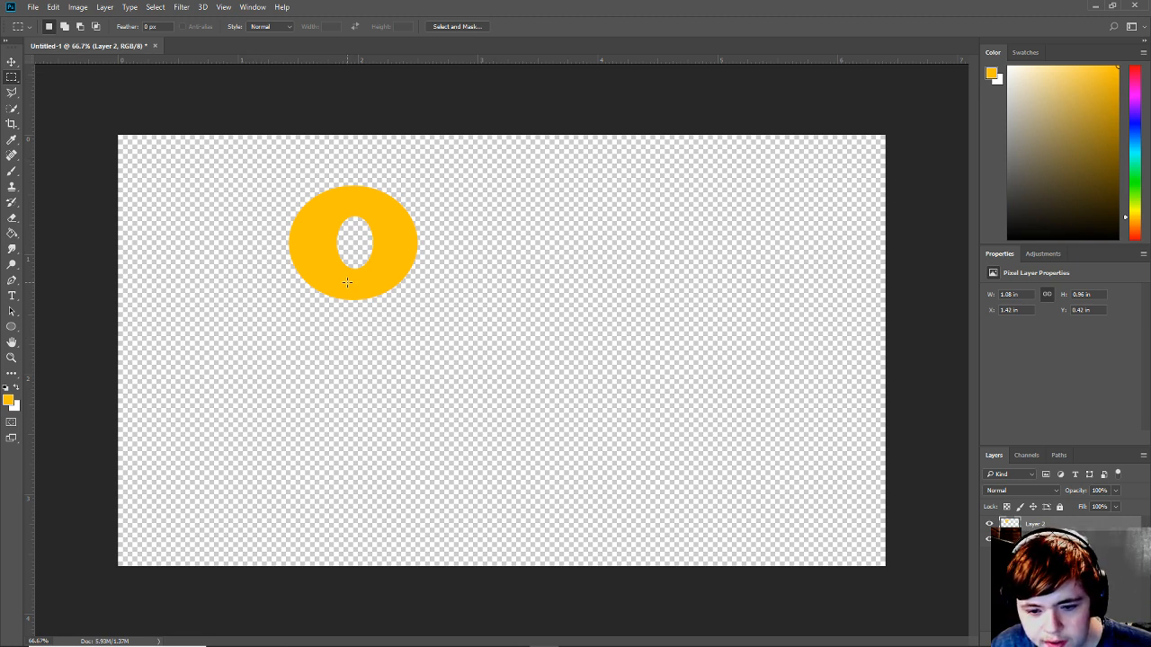
pyautogui.moveTo(337, 278); pyautogui.dragTo(366, 467)
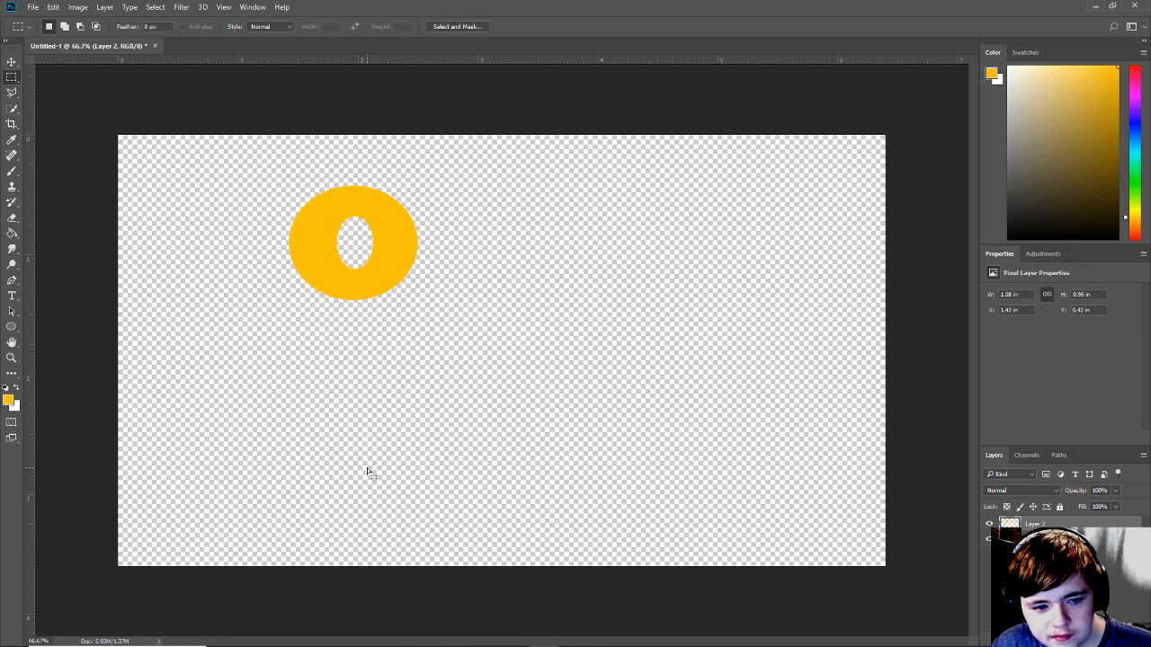
pyautogui.click(1070, 572)
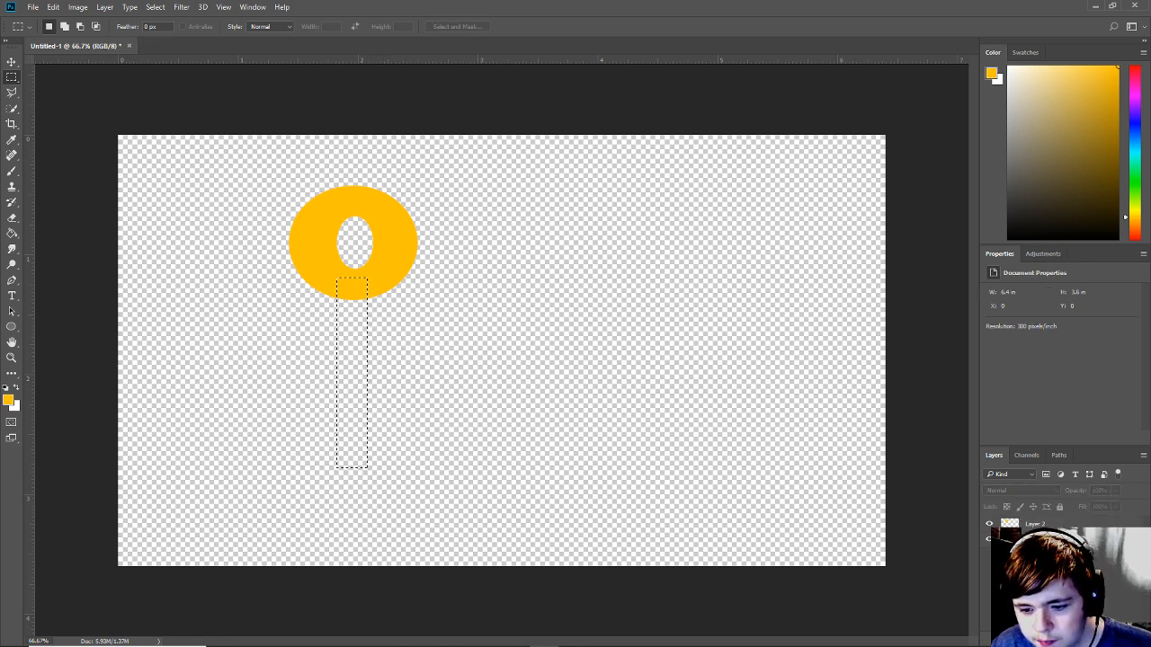
pyautogui.click(1066, 540)
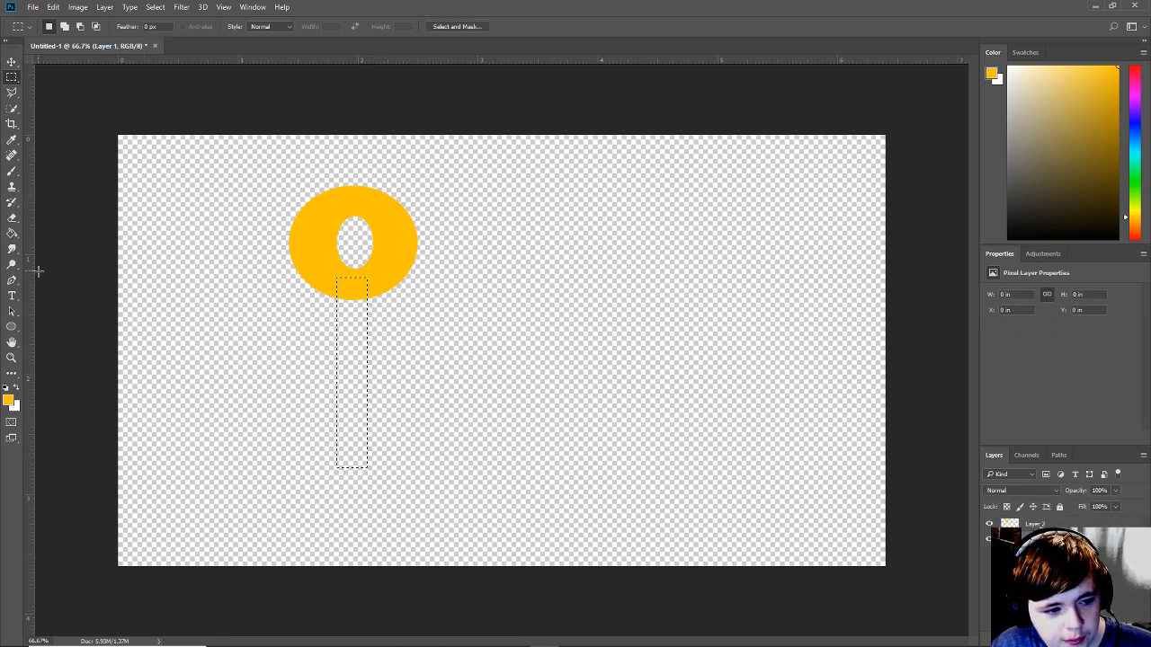
pyautogui.click(11, 233)
pyautogui.click(356, 335)
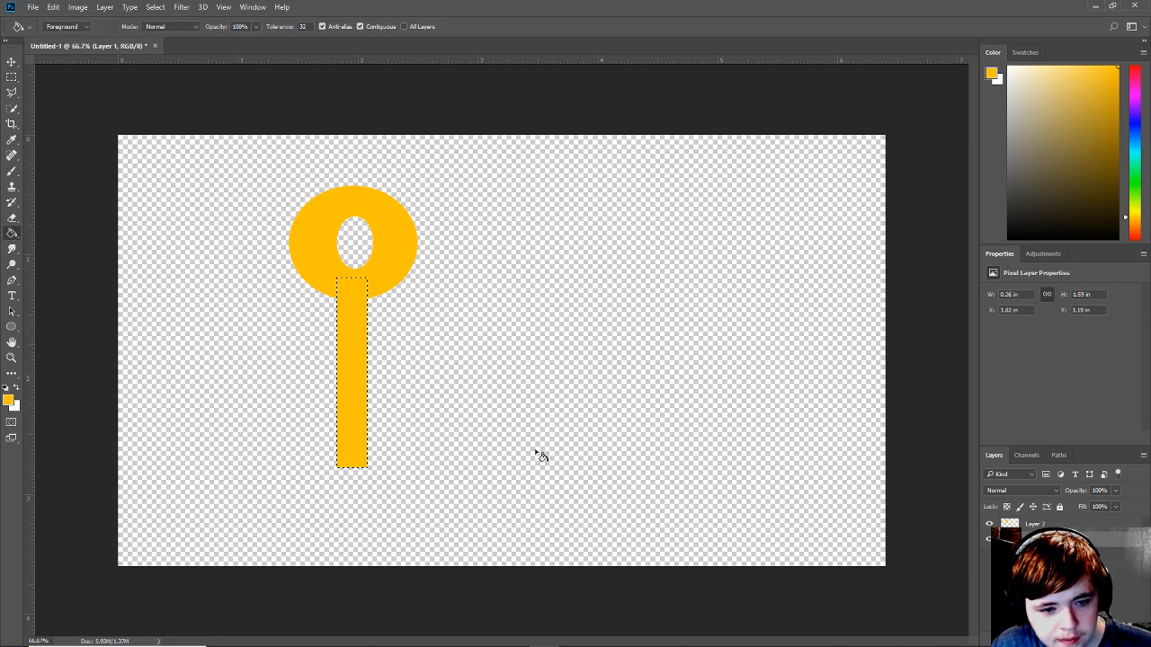
pyautogui.click(1075, 580)
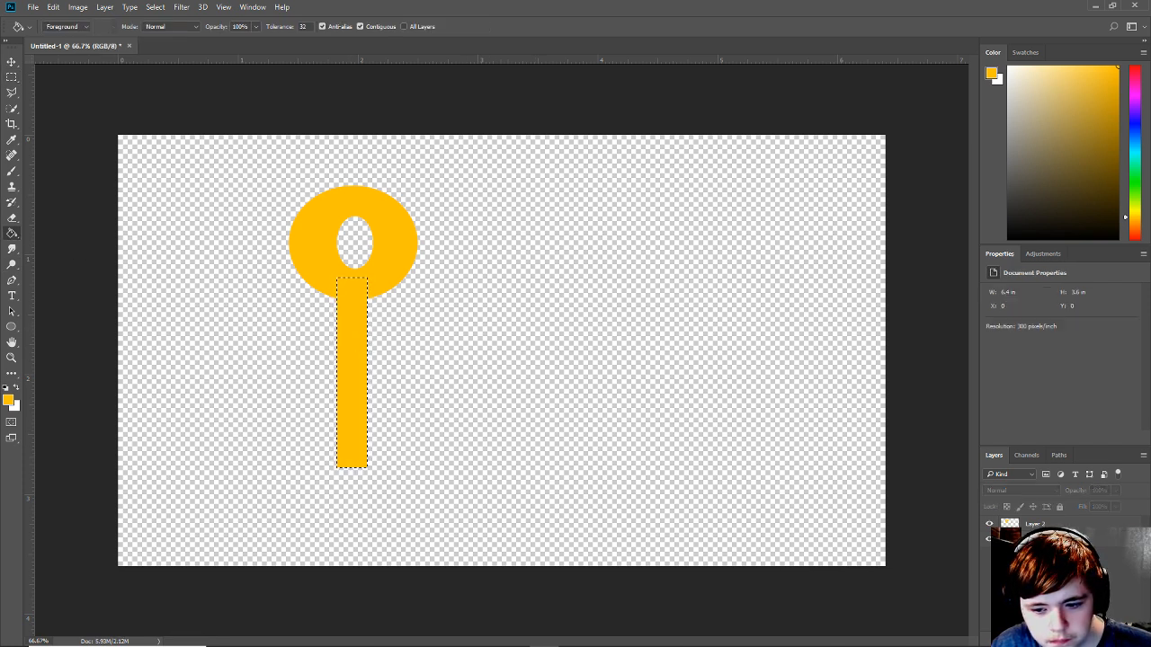
pyautogui.click(12, 61)
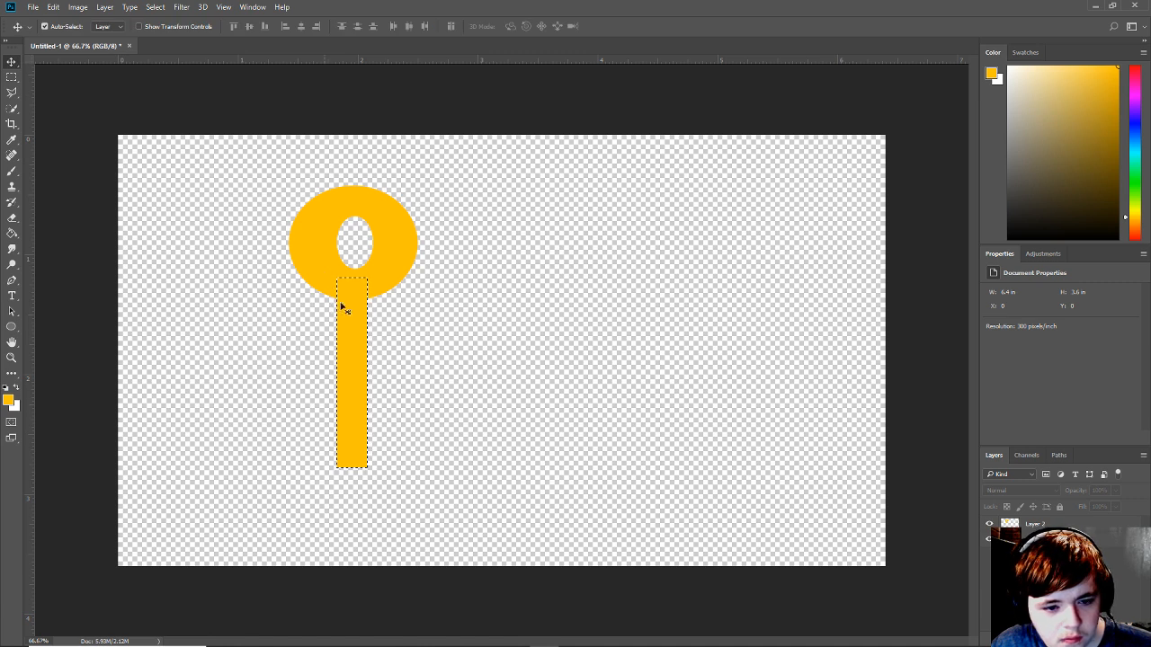
pyautogui.click(373, 336)
pyautogui.click(582, 248)
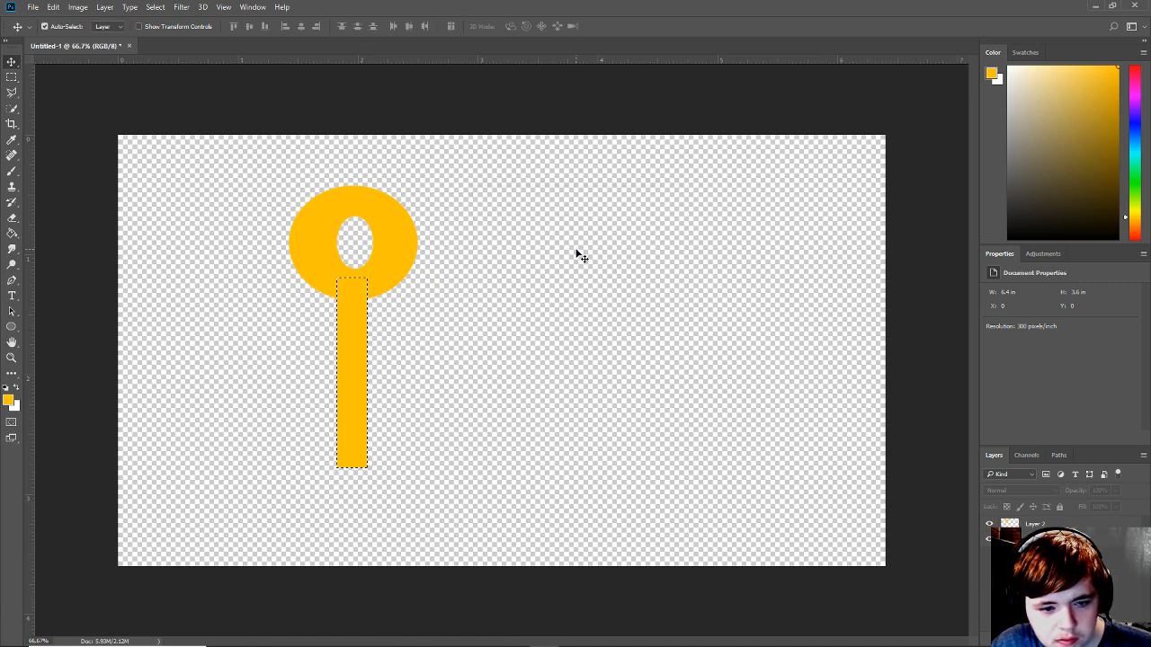
pyautogui.click(365, 351)
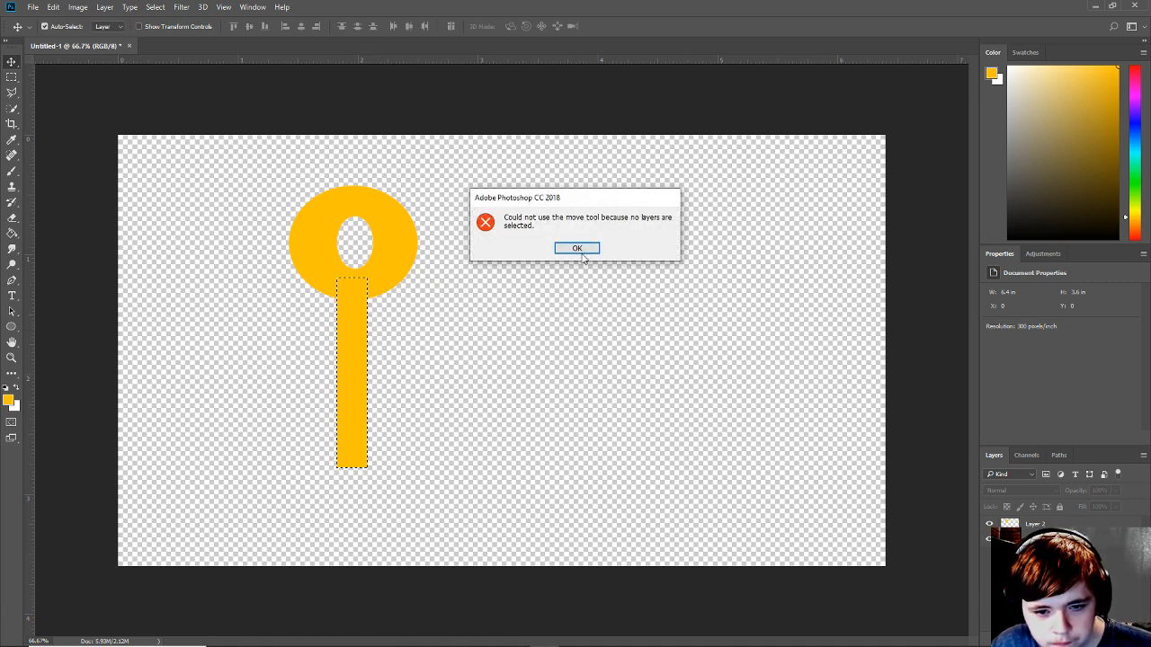
pyautogui.click(582, 251)
pyautogui.click(1034, 540)
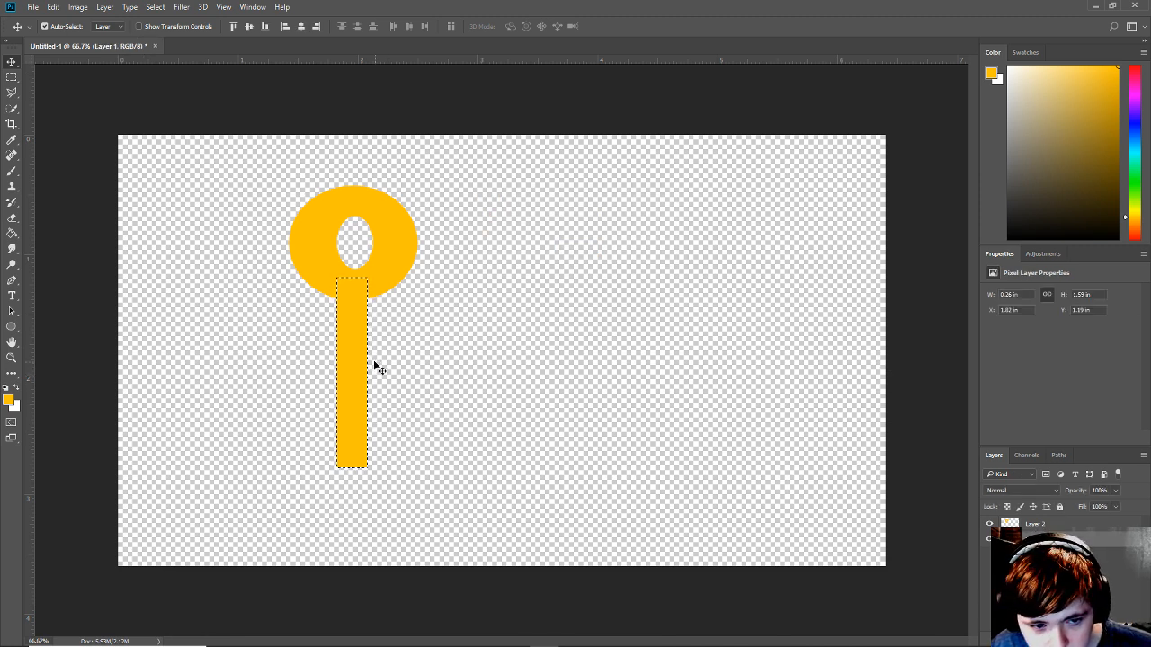
pyautogui.moveTo(375, 365); pyautogui.dragTo(355, 354)
pyautogui.click(1019, 563)
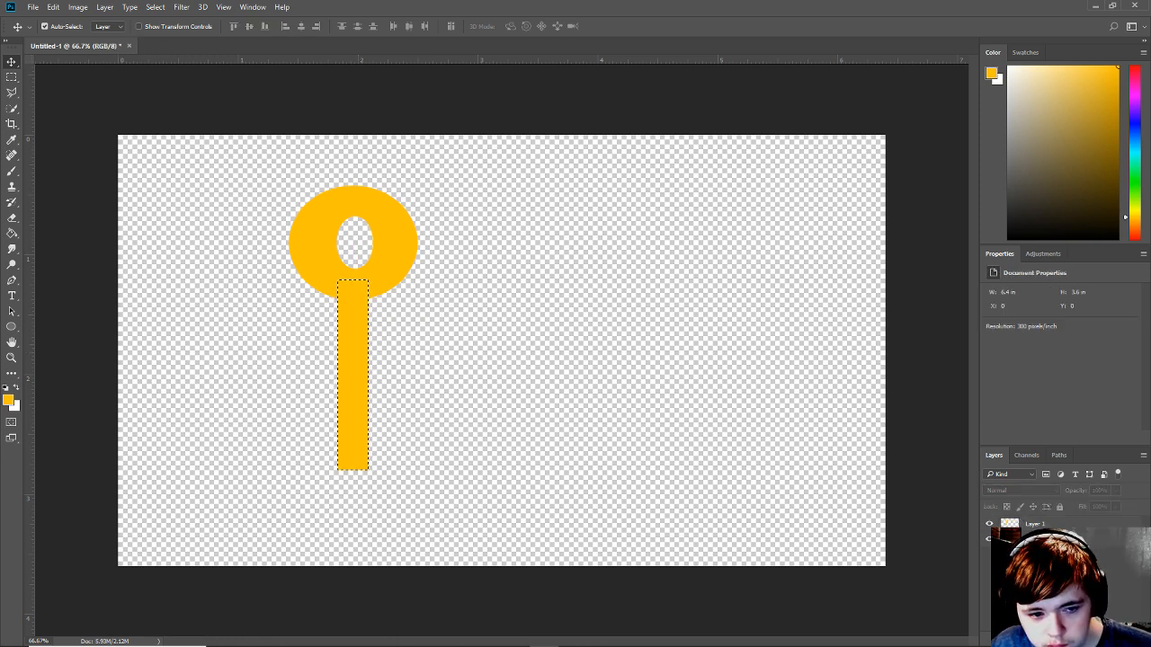
pyautogui.click(1030, 525)
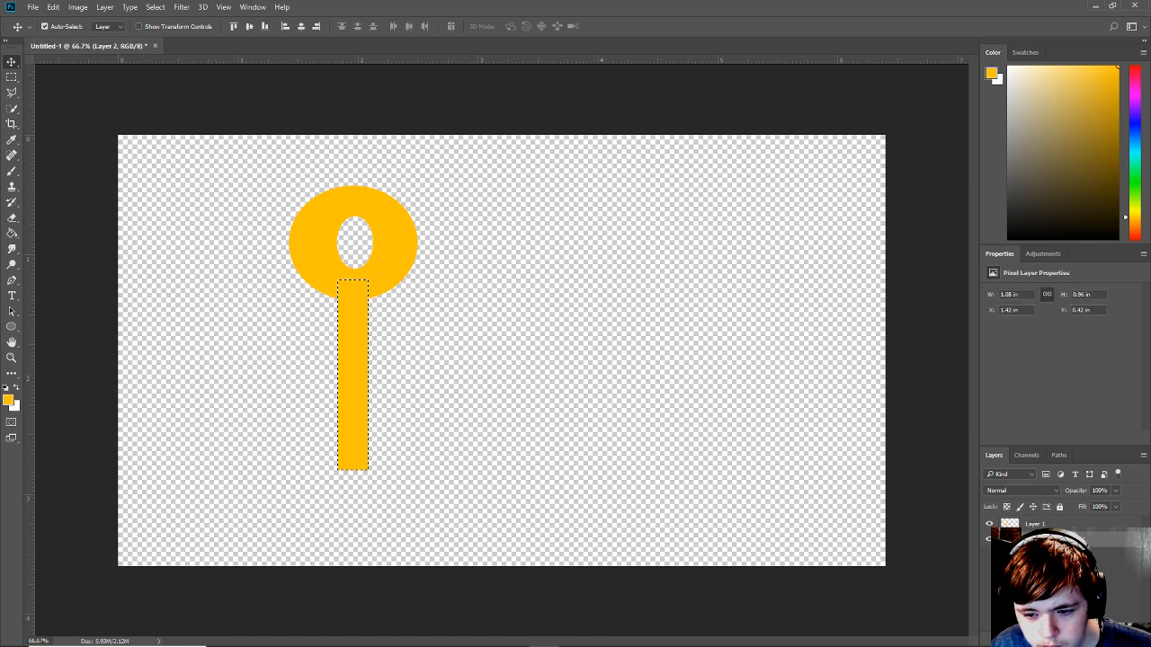
pyautogui.click(529, 433)
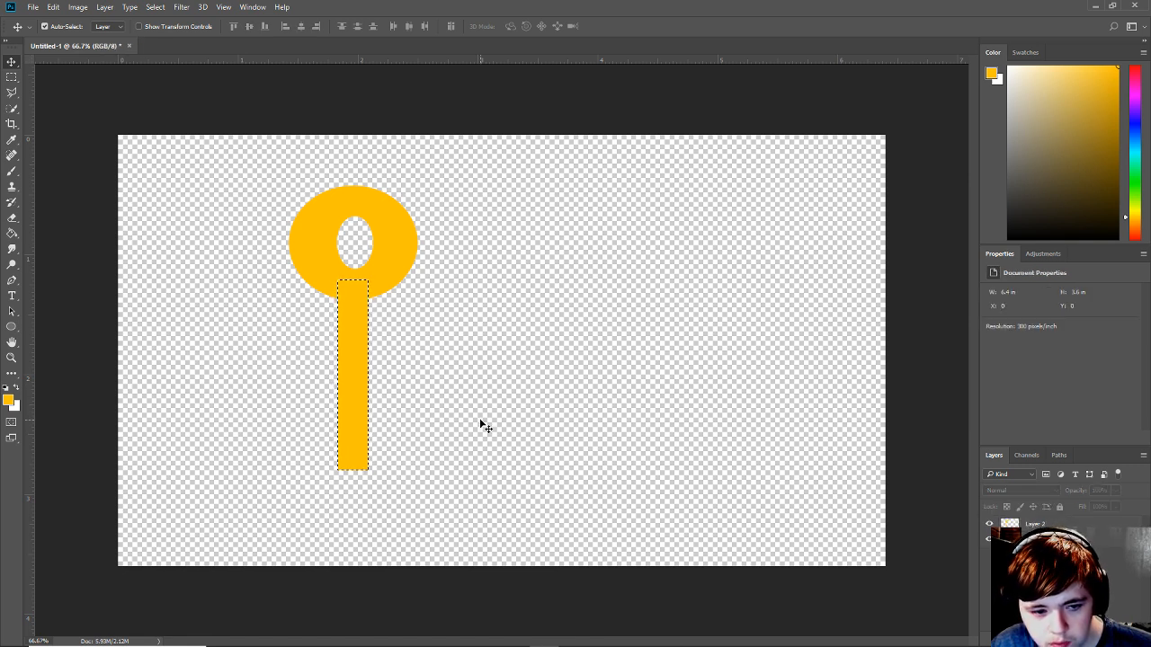
pyautogui.hotkey('ctrl', 'd')
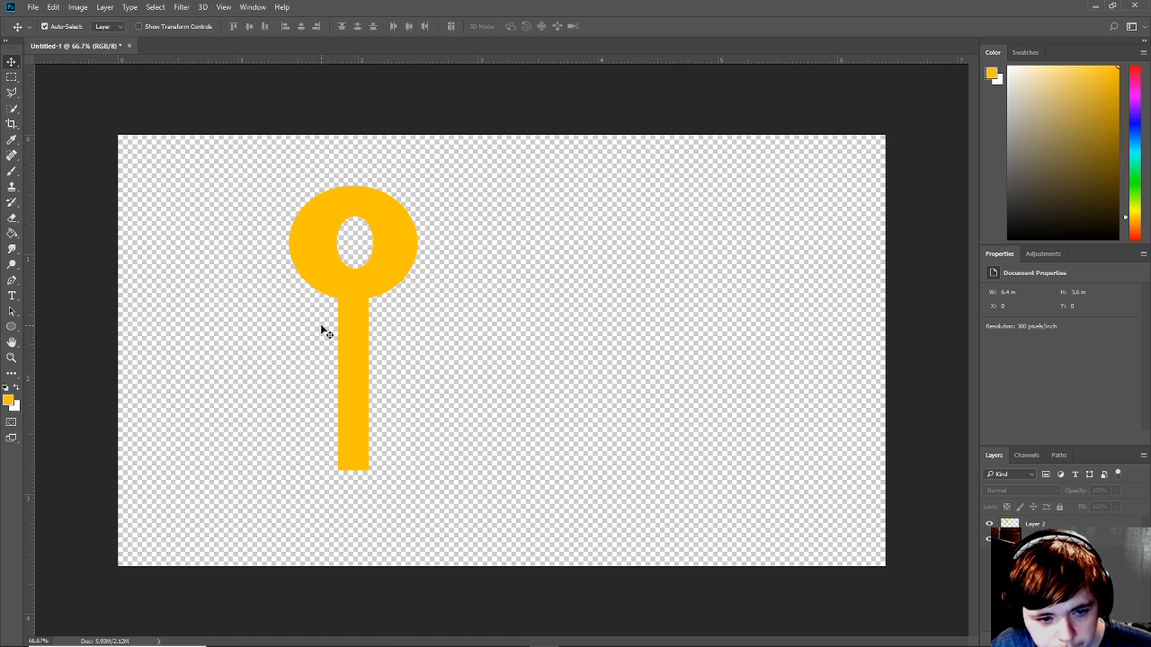
pyautogui.click(357, 302)
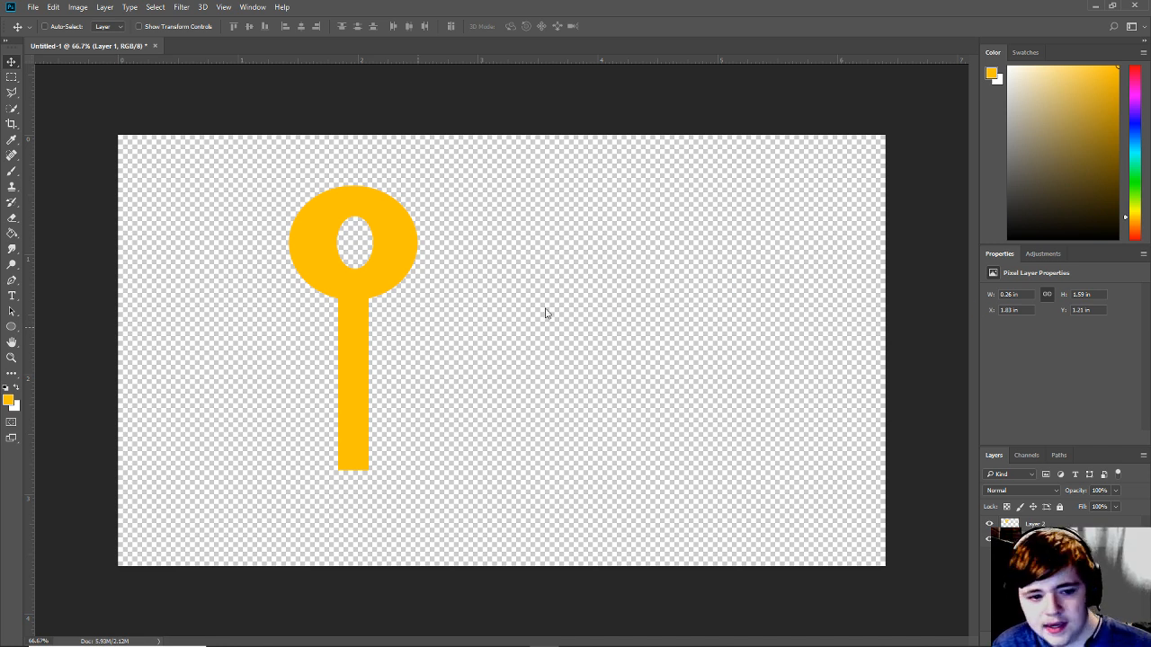
pyautogui.hotkey('ctrl', 's')
pyautogui.click(534, 344)
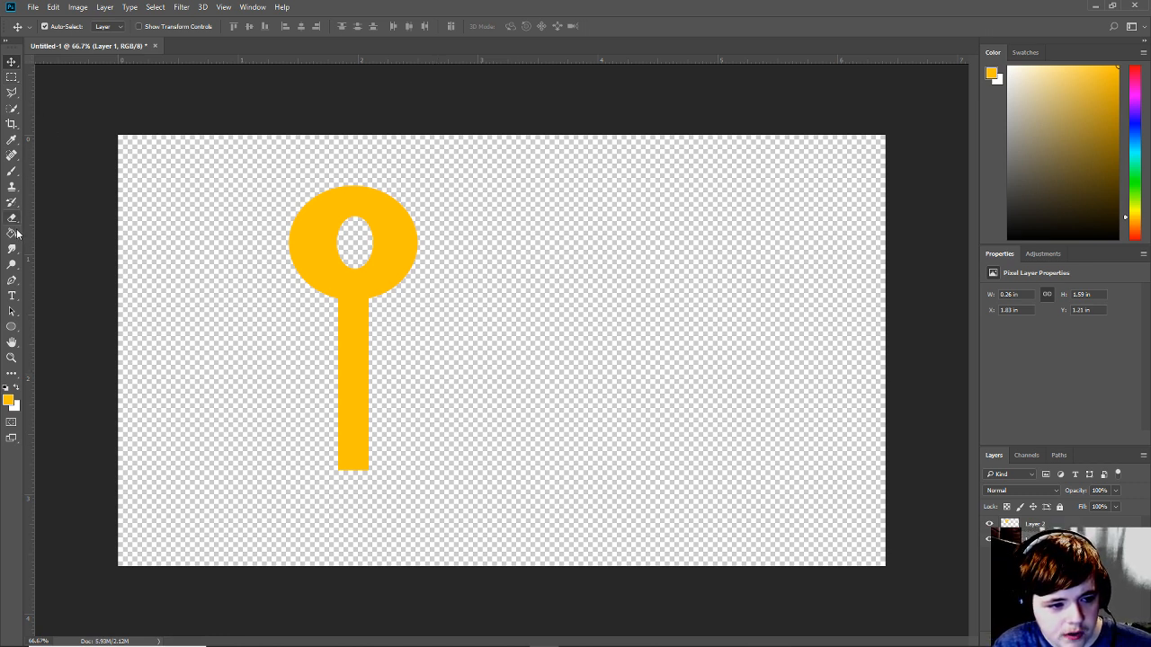
# Fill a circle at the stem's bottom end yellow on Layer 1 for a rounded tip.
pyautogui.click(12, 77)
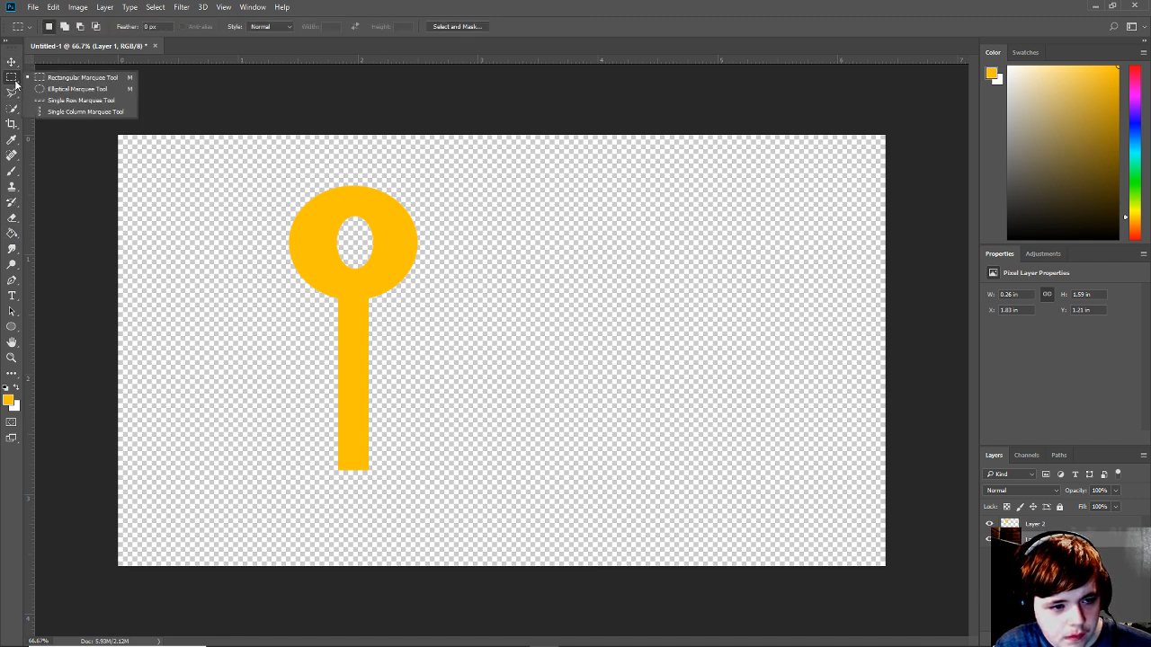
pyautogui.click(63, 89)
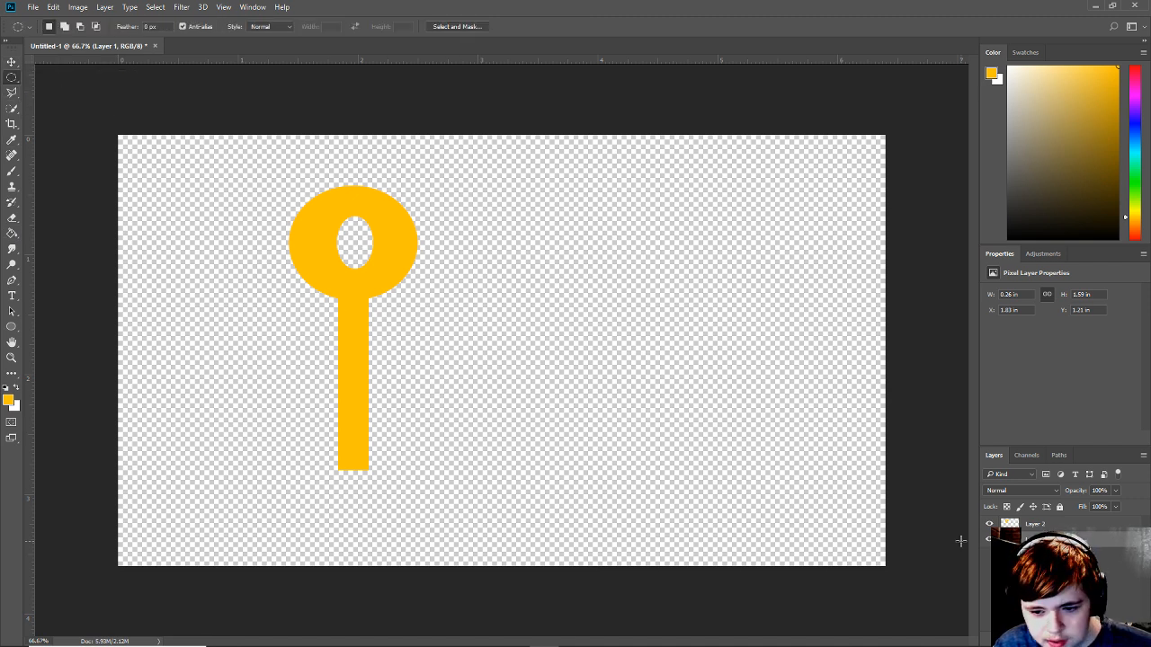
pyautogui.click(1066, 584)
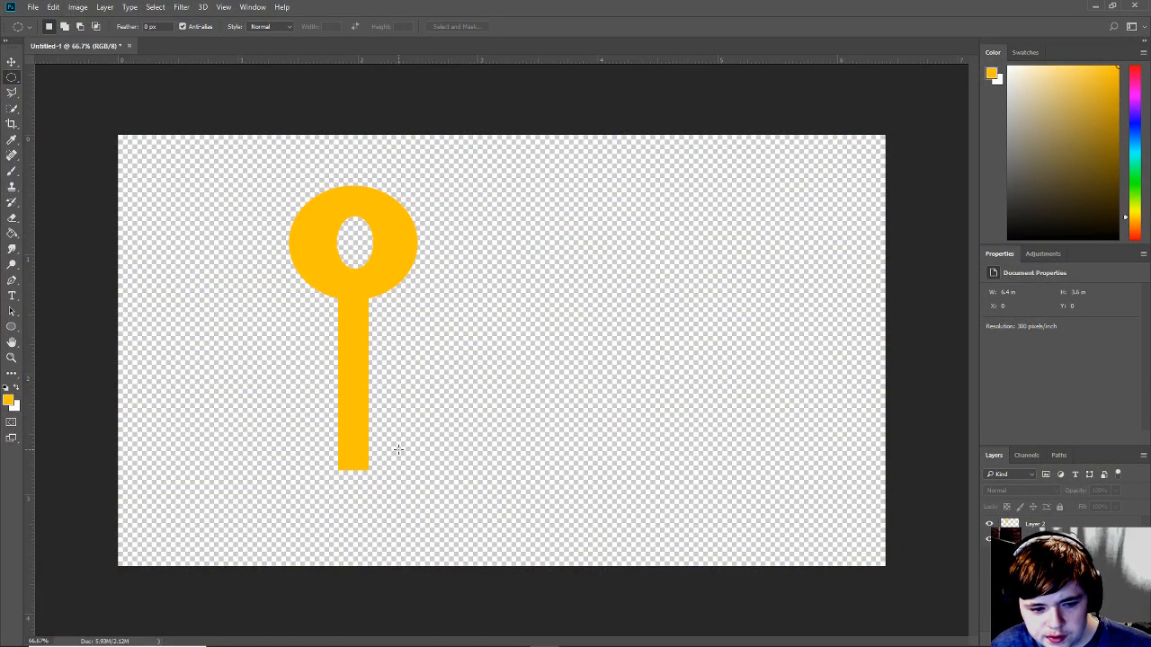
pyautogui.moveTo(339, 449); pyautogui.dragTo(369, 490)
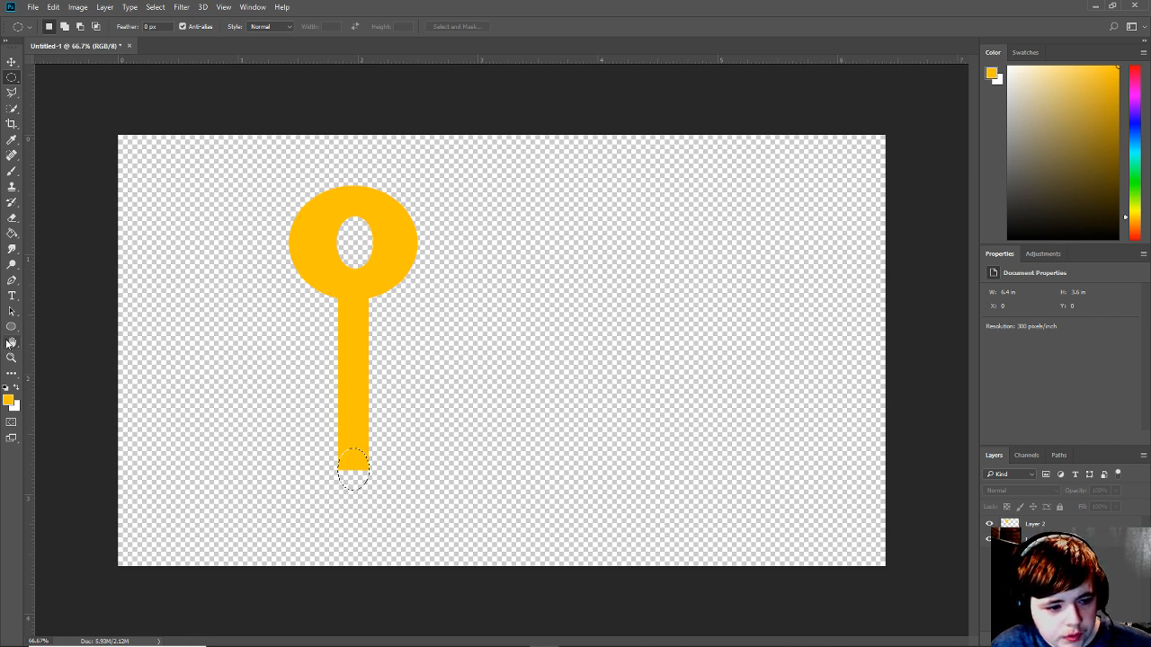
pyautogui.click(12, 233)
pyautogui.click(356, 469)
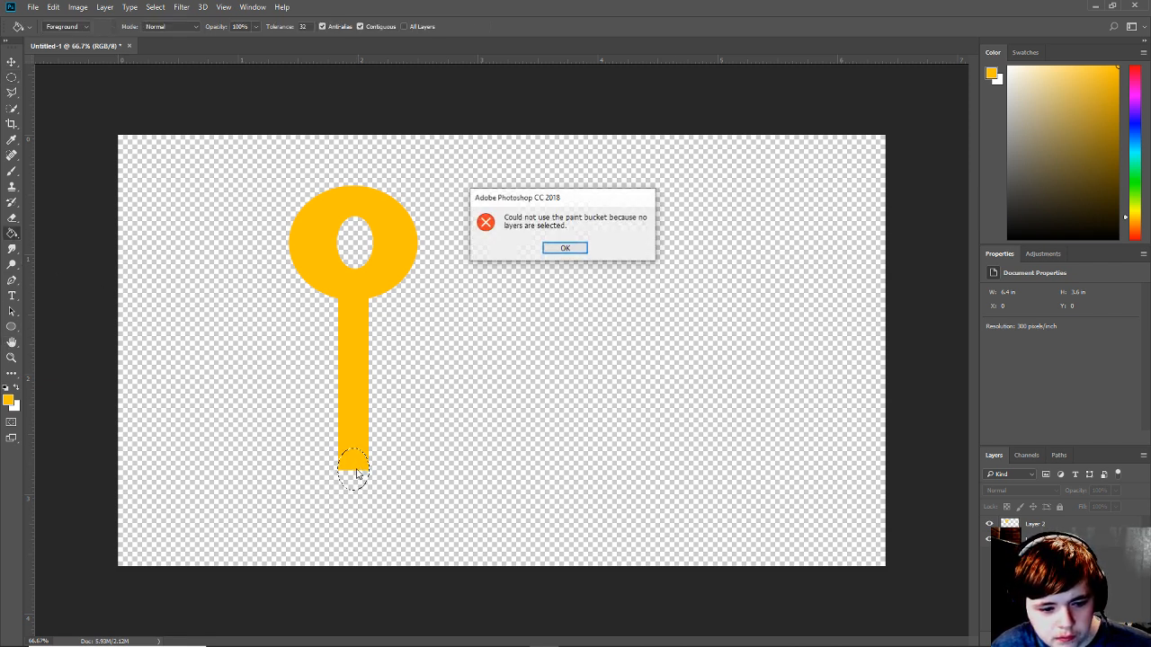
pyautogui.click(560, 250)
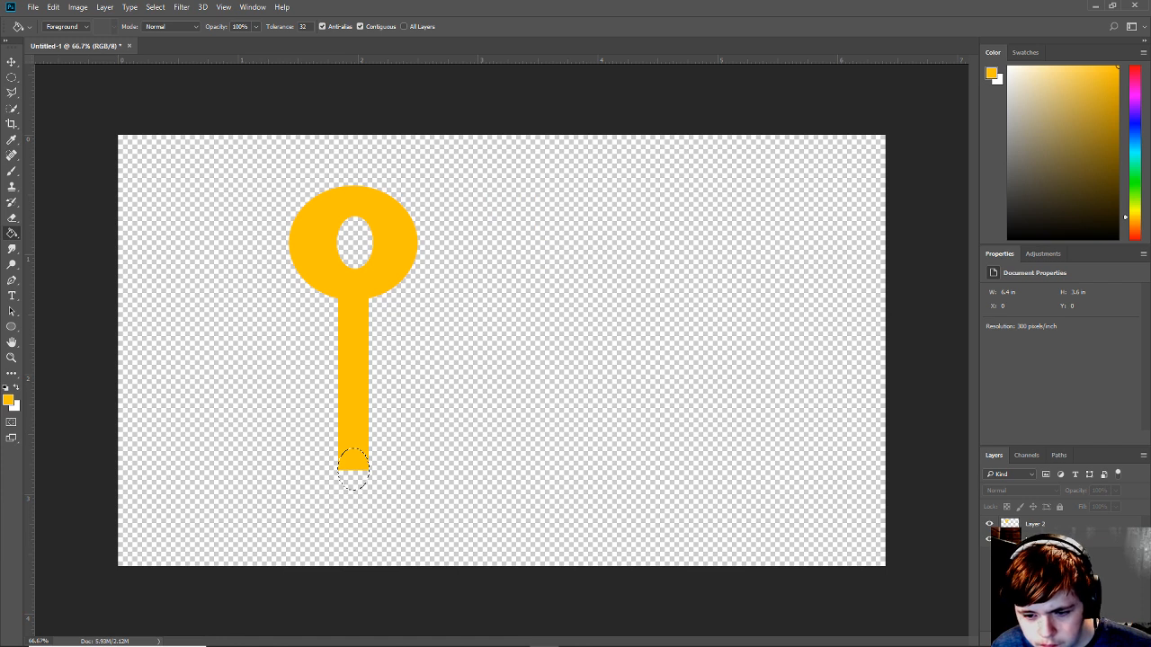
pyautogui.click(1036, 539)
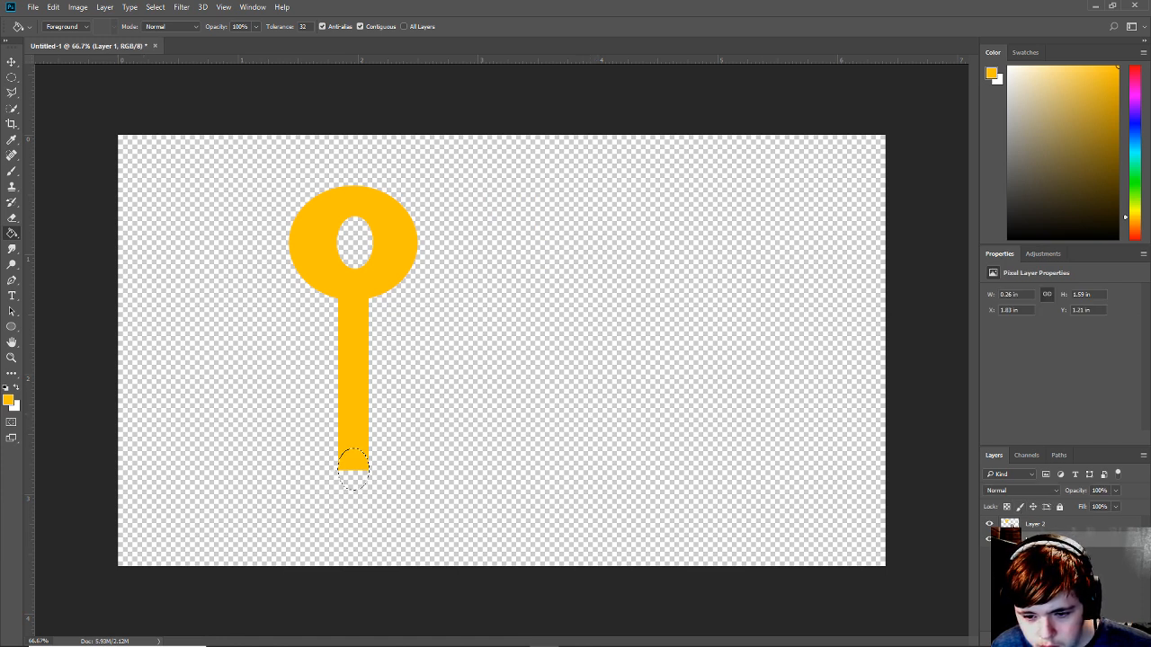
pyautogui.click(352, 474)
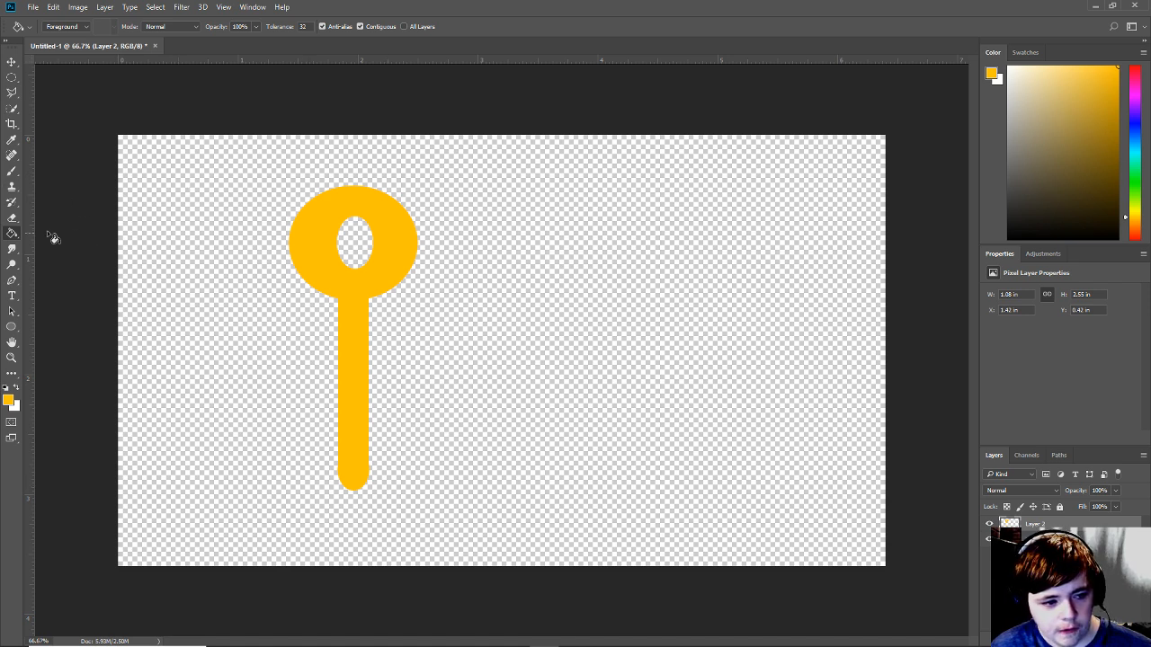
# Fill a small rectangle across the stem's middle yellow on Layer 1 as the first tooth.
pyautogui.moveTo(11, 81); pyautogui.dragTo(82, 81)
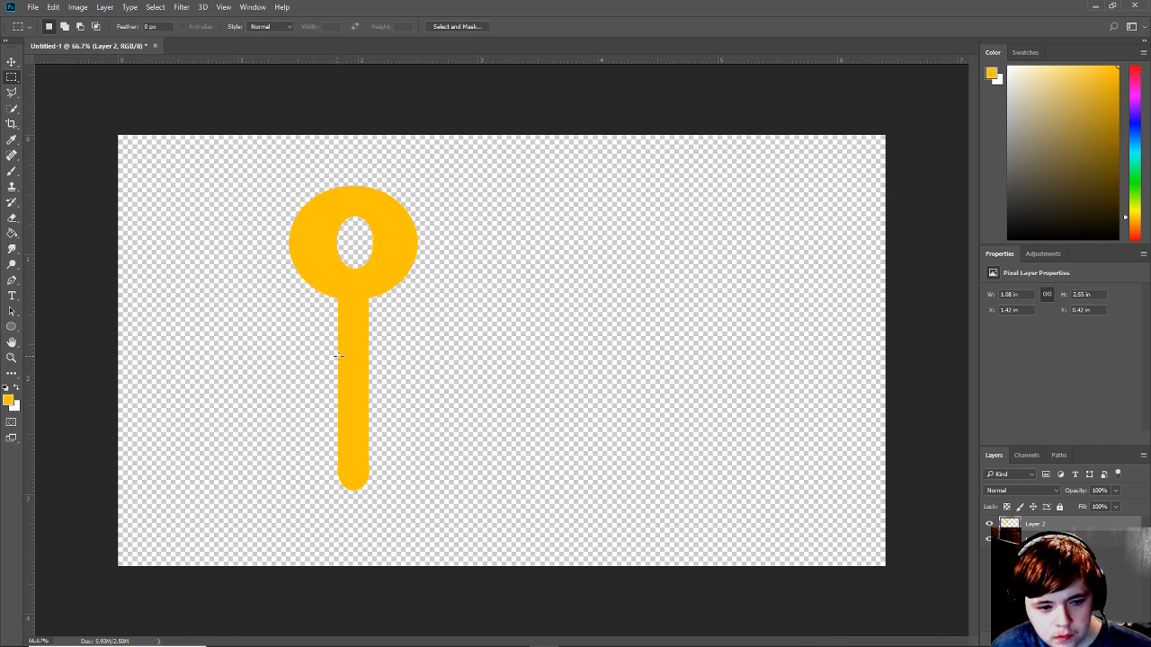
pyautogui.moveTo(338, 356); pyautogui.dragTo(391, 375)
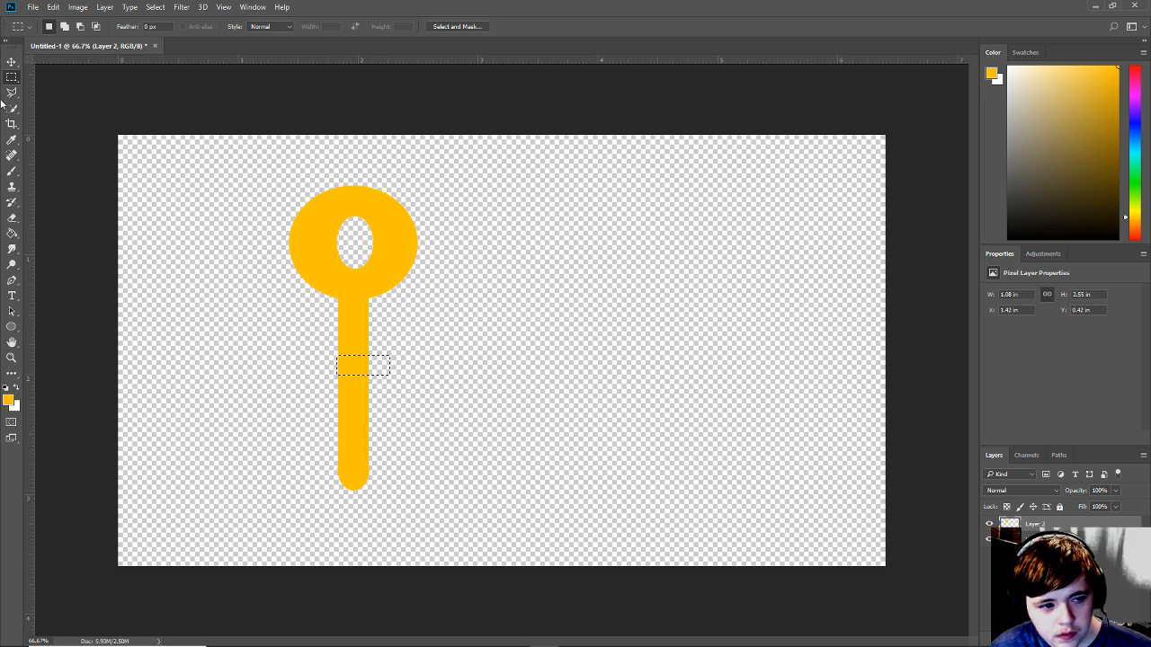
pyautogui.click(1034, 540)
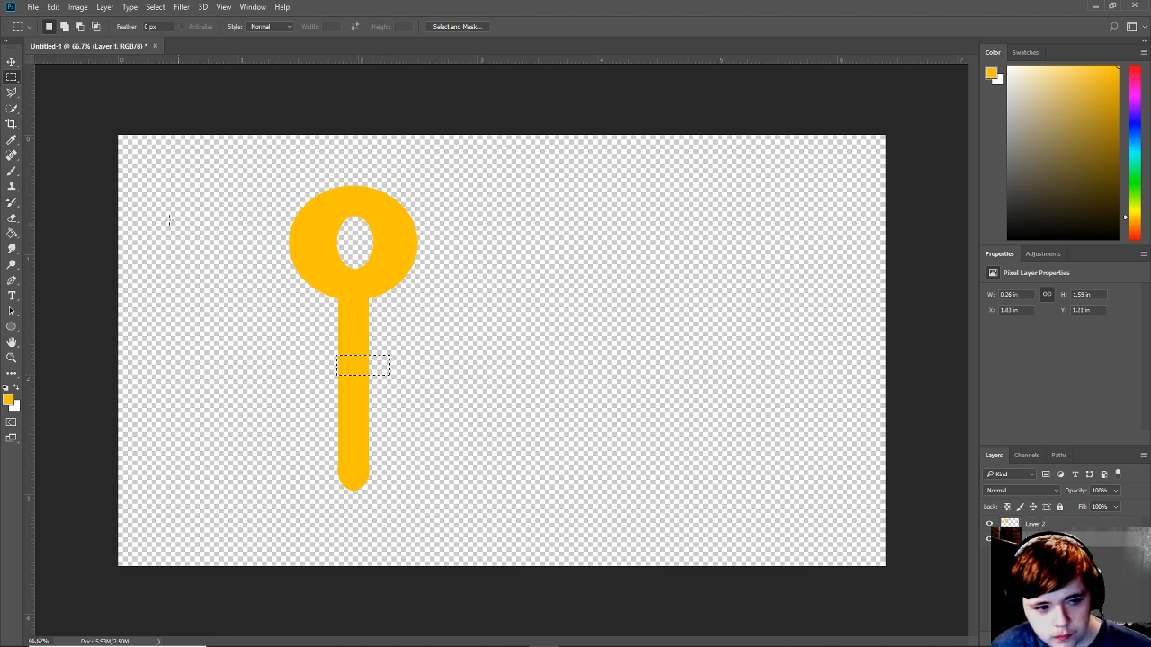
pyautogui.click(11, 232)
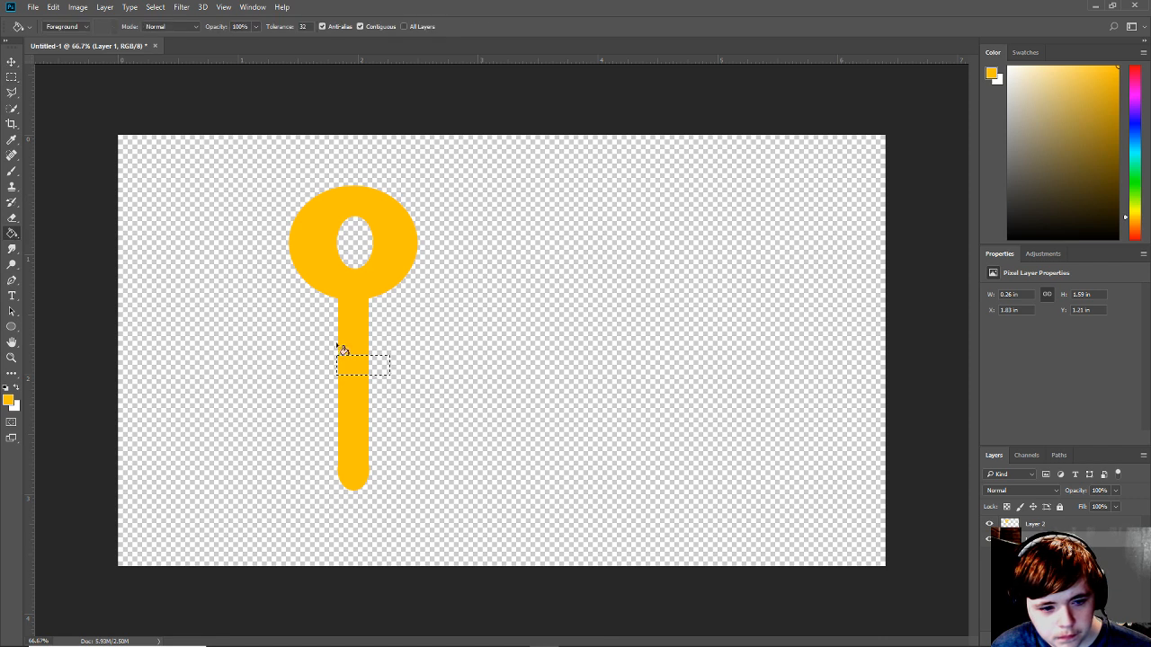
pyautogui.click(382, 372)
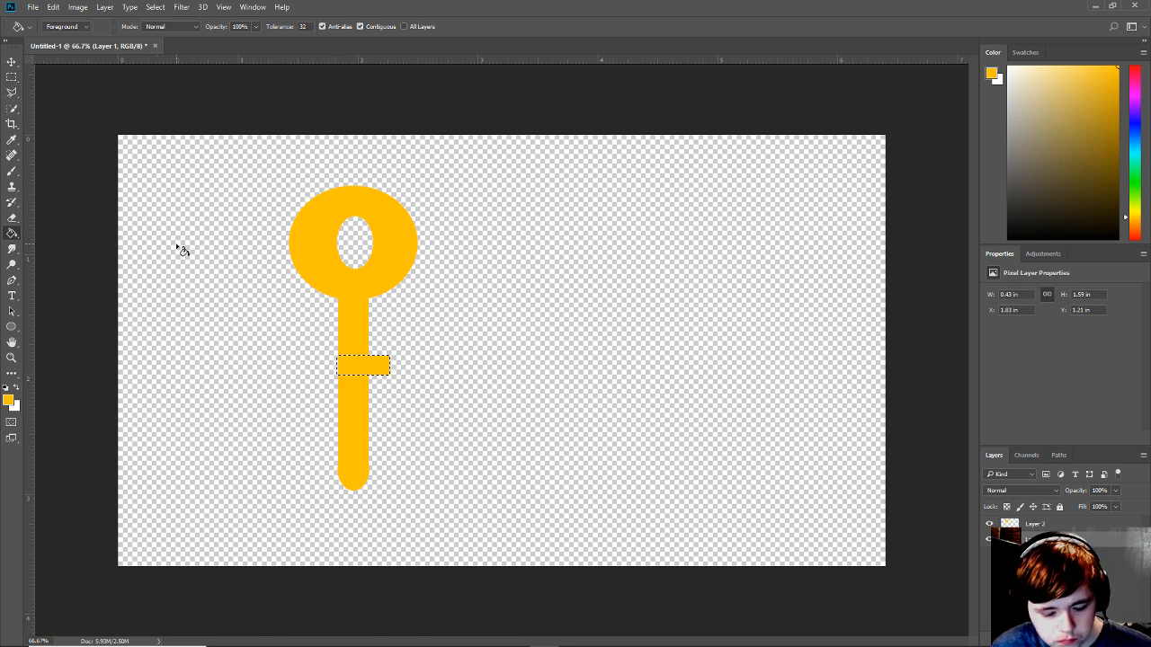
pyautogui.hotkey('ctrl', 'd')
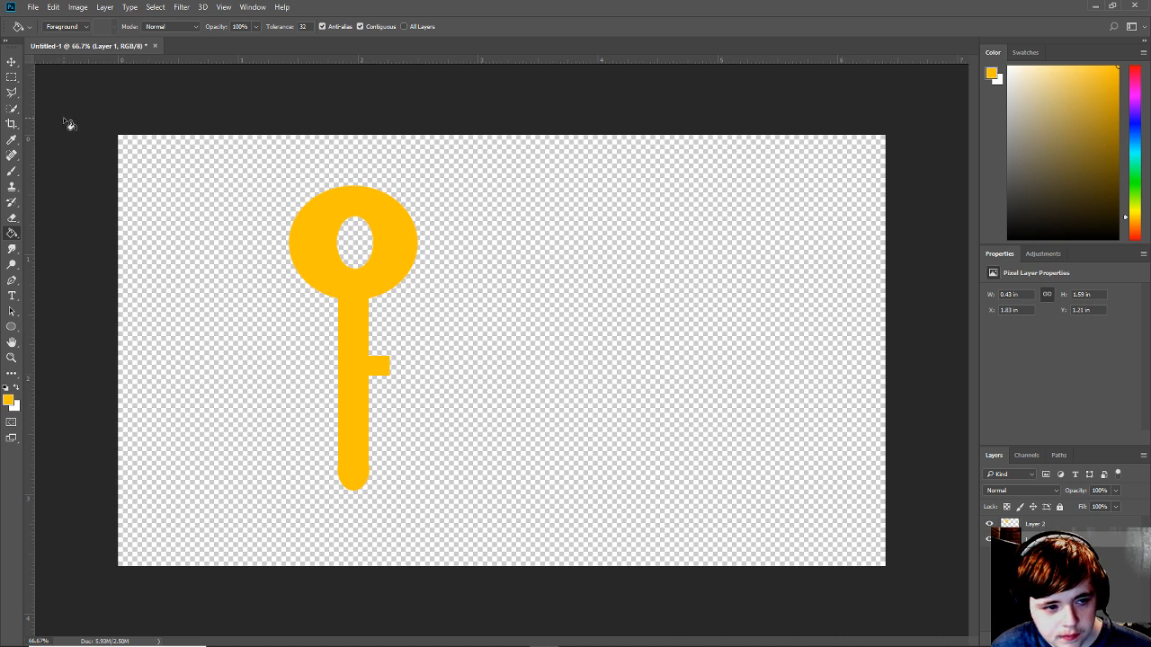
# Undo an accidental stem move, then select a band across the shaft and deselect.
pyautogui.click(12, 61)
pyautogui.moveTo(379, 378); pyautogui.dragTo(386, 391)
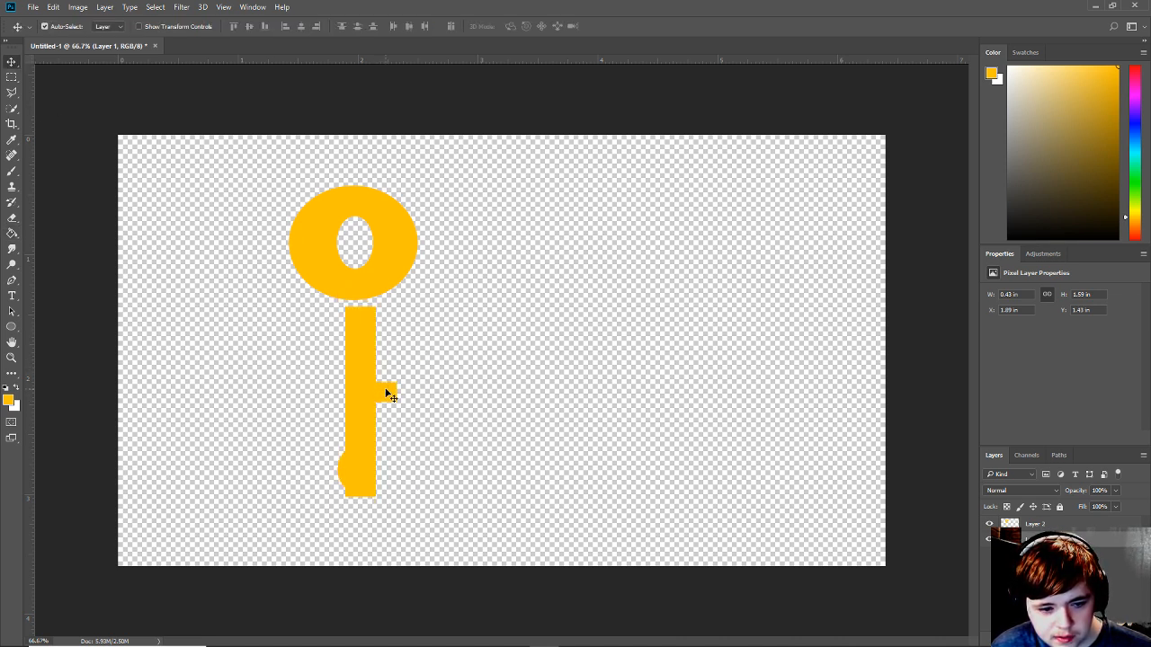
pyautogui.hotkey('ctrl', 'z')
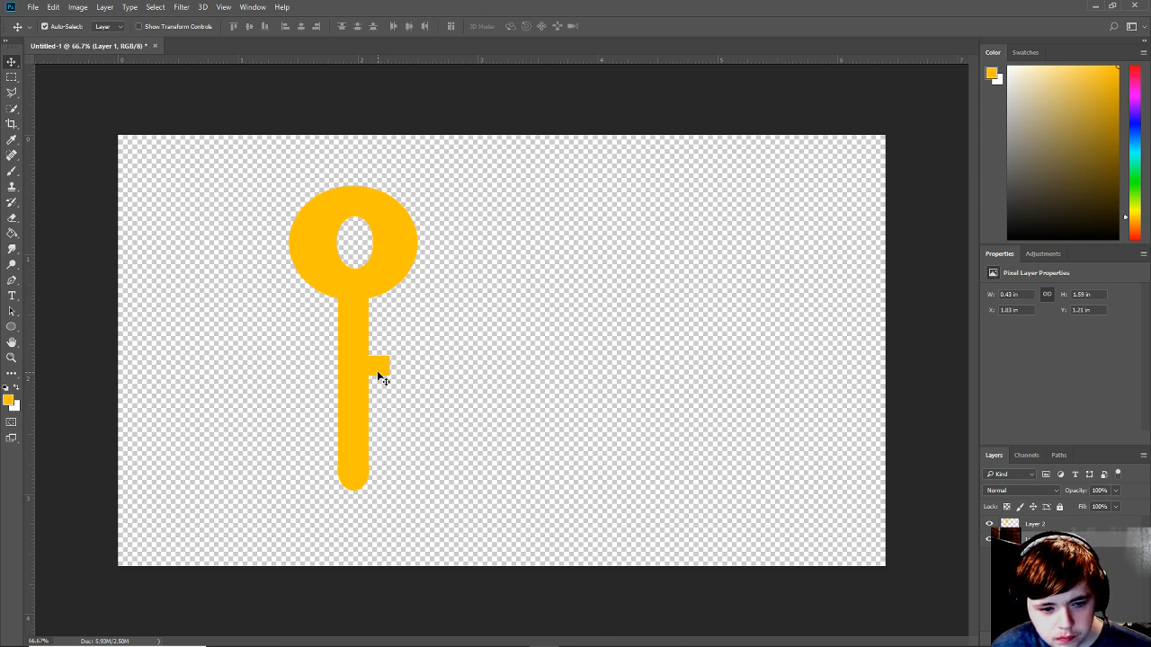
pyautogui.click(447, 405)
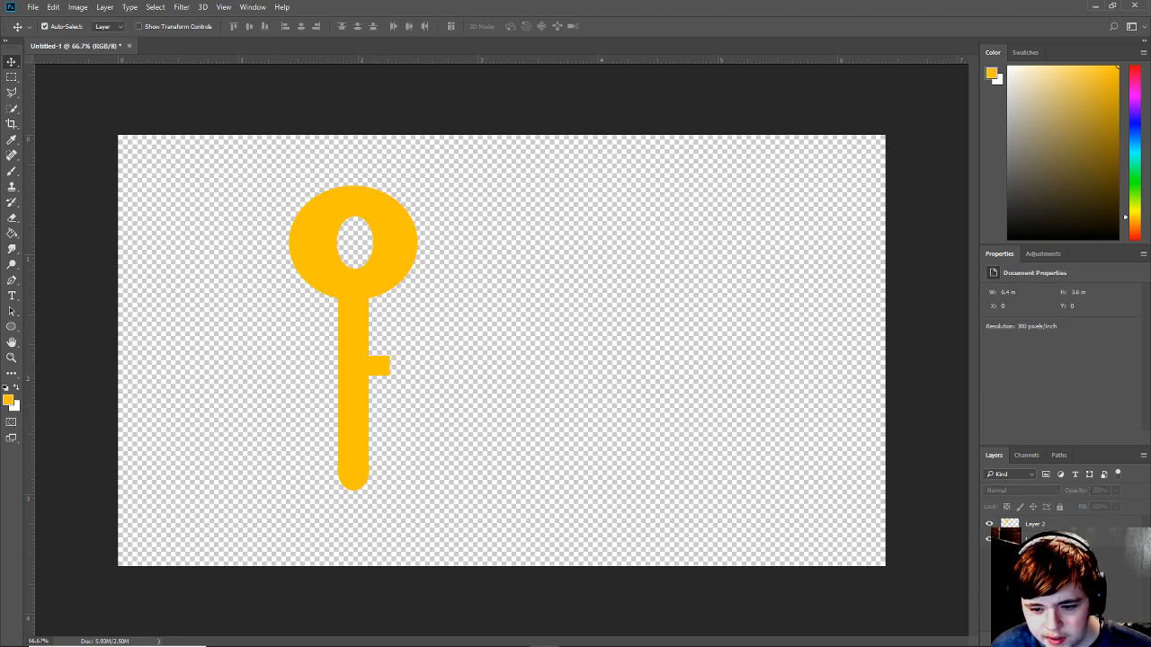
pyautogui.click(1025, 537)
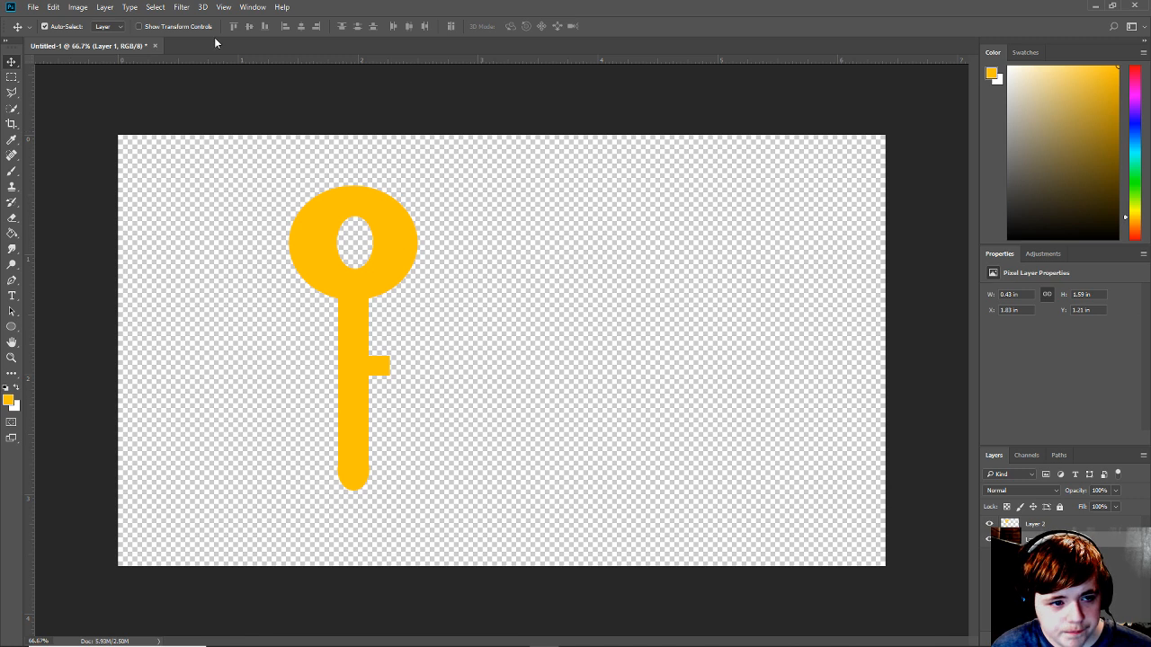
pyautogui.click(12, 76)
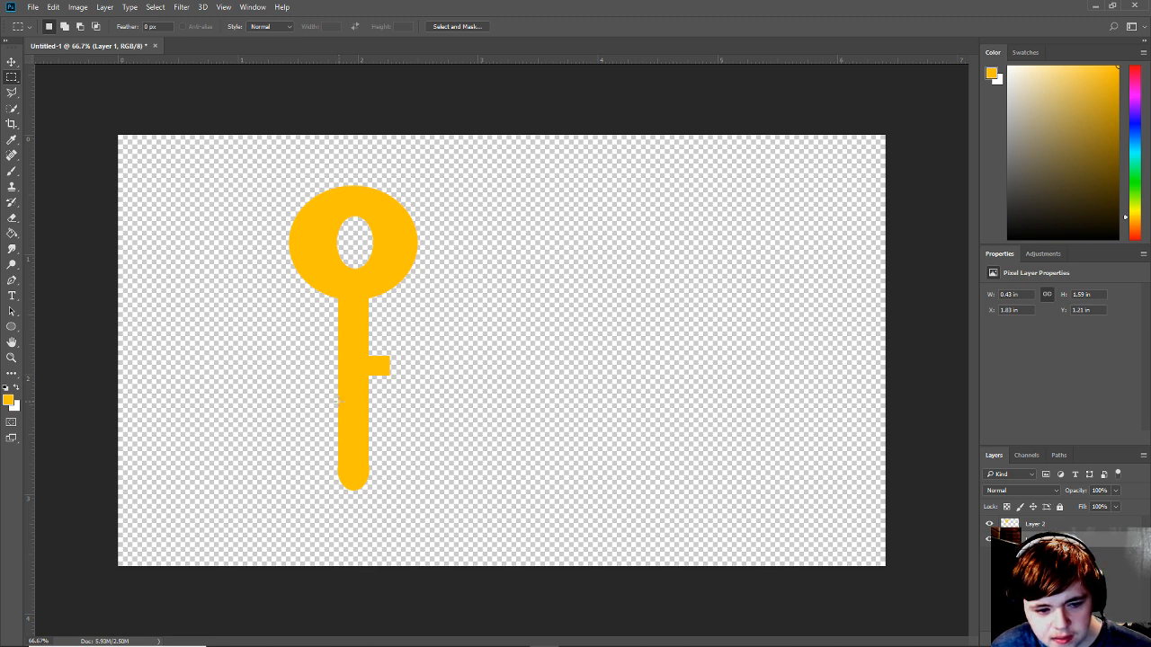
pyautogui.moveTo(339, 401); pyautogui.dragTo(384, 421)
pyautogui.click(11, 61)
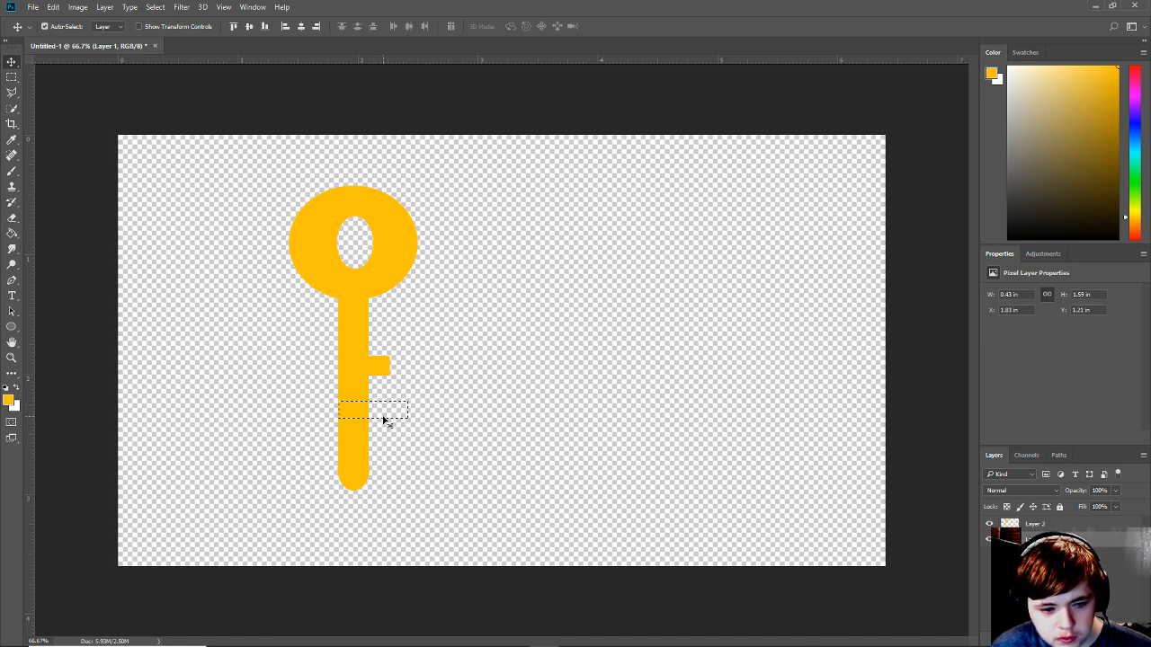
pyautogui.hotkey('ctrl', 'd')
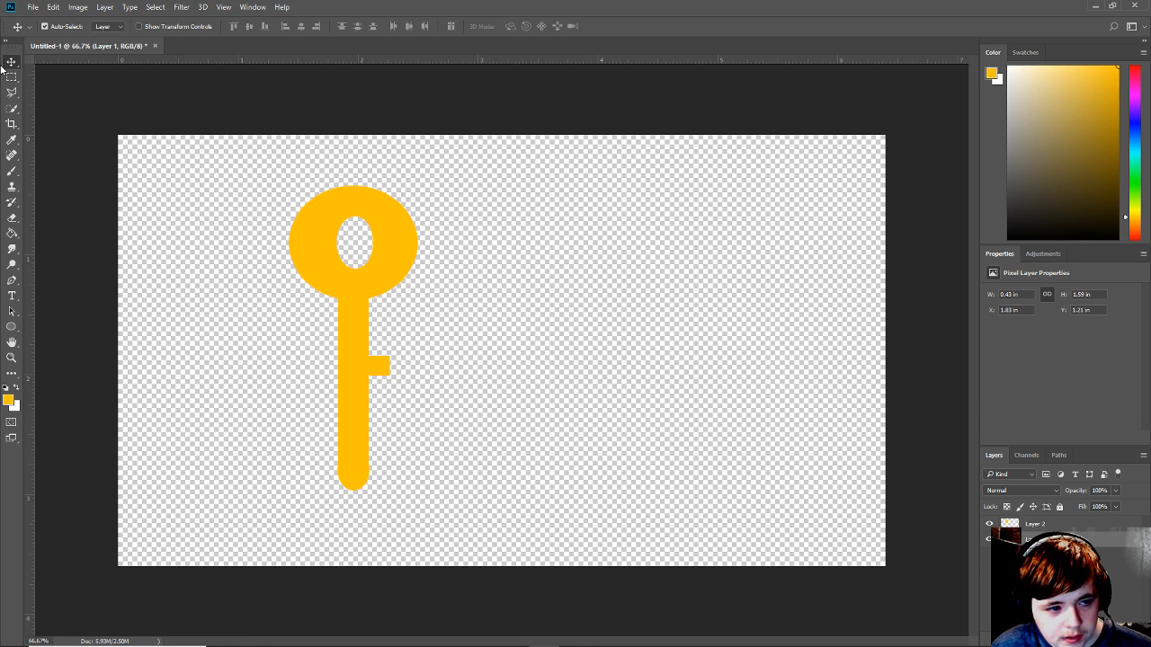
# Select a strip below the first tooth, then redraw it as a longer strip lower on the shaft.
pyautogui.click(12, 76)
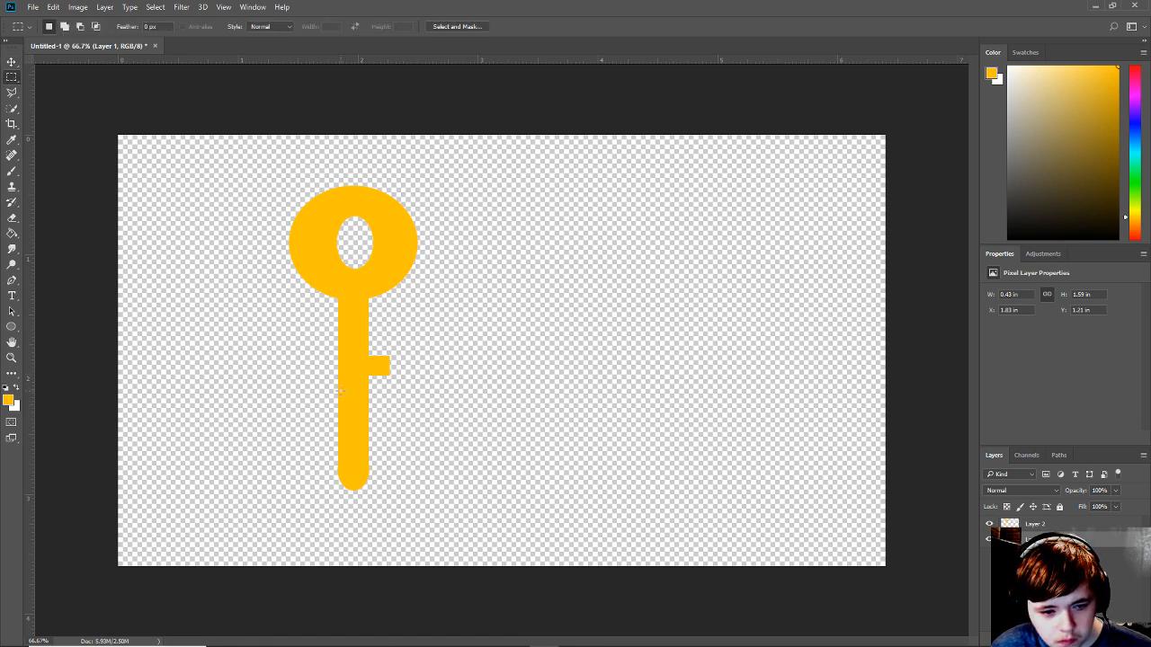
pyautogui.moveTo(340, 385); pyautogui.dragTo(416, 403)
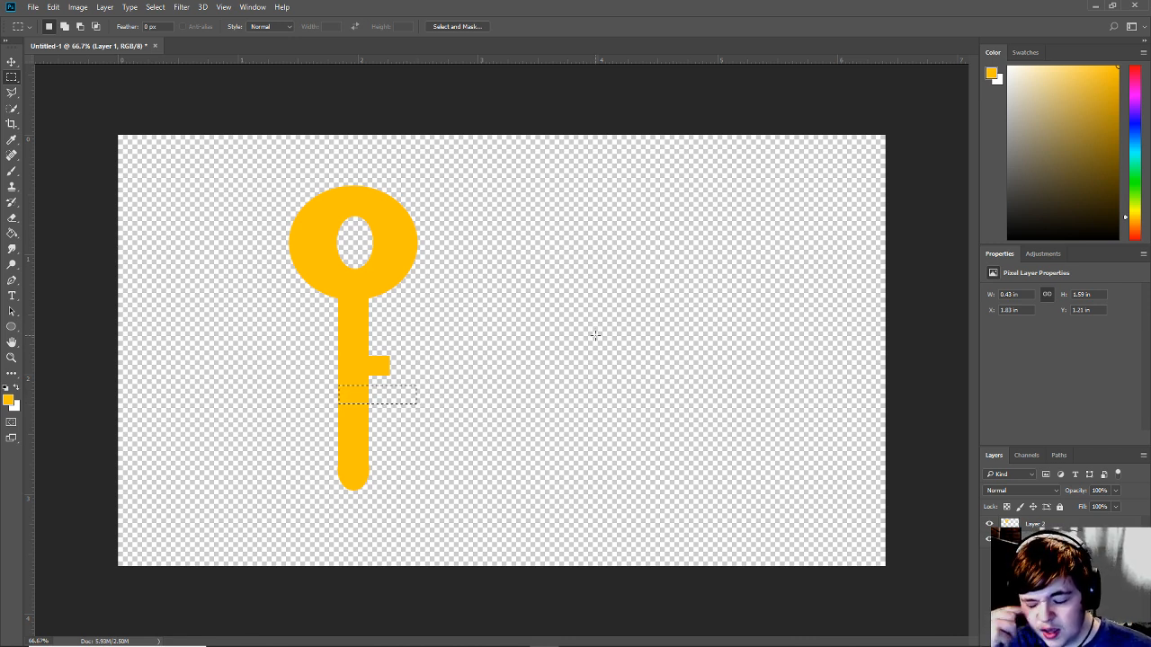
pyautogui.click(11, 234)
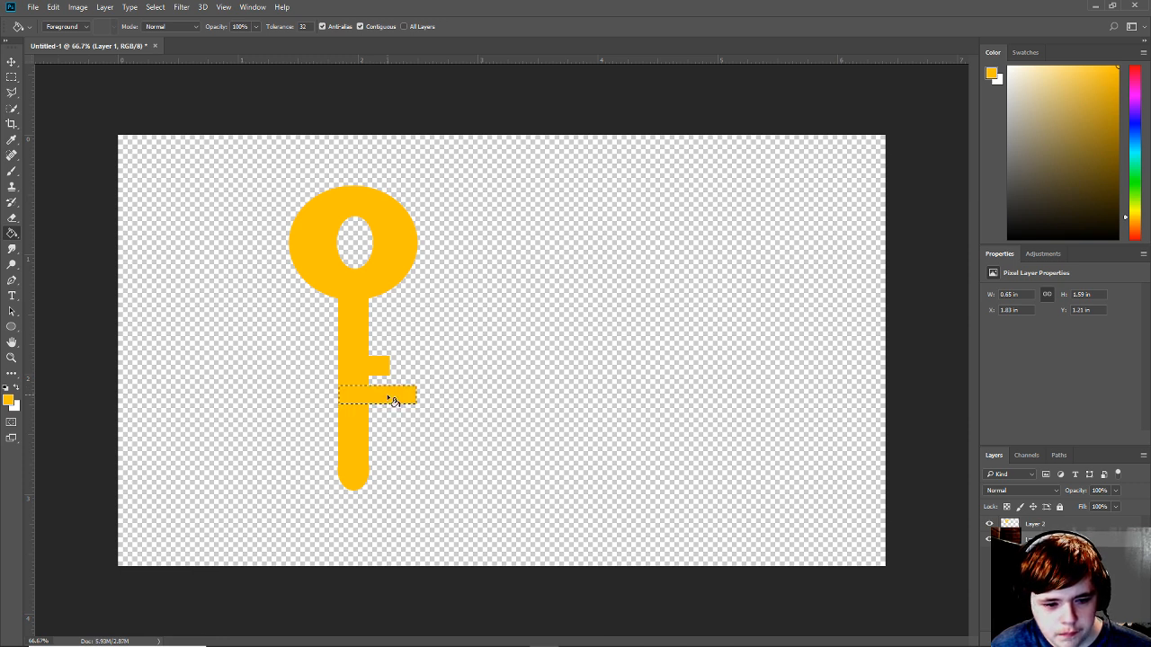
pyautogui.click(11, 78)
pyautogui.click(339, 420)
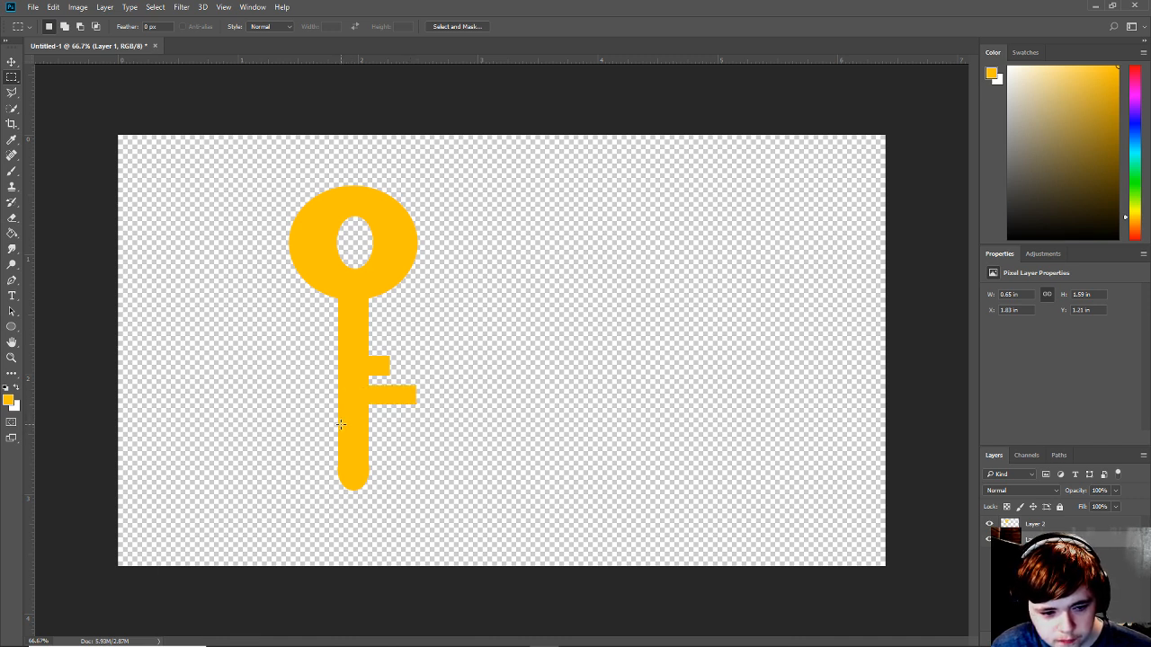
pyautogui.moveTo(338, 423); pyautogui.dragTo(433, 441)
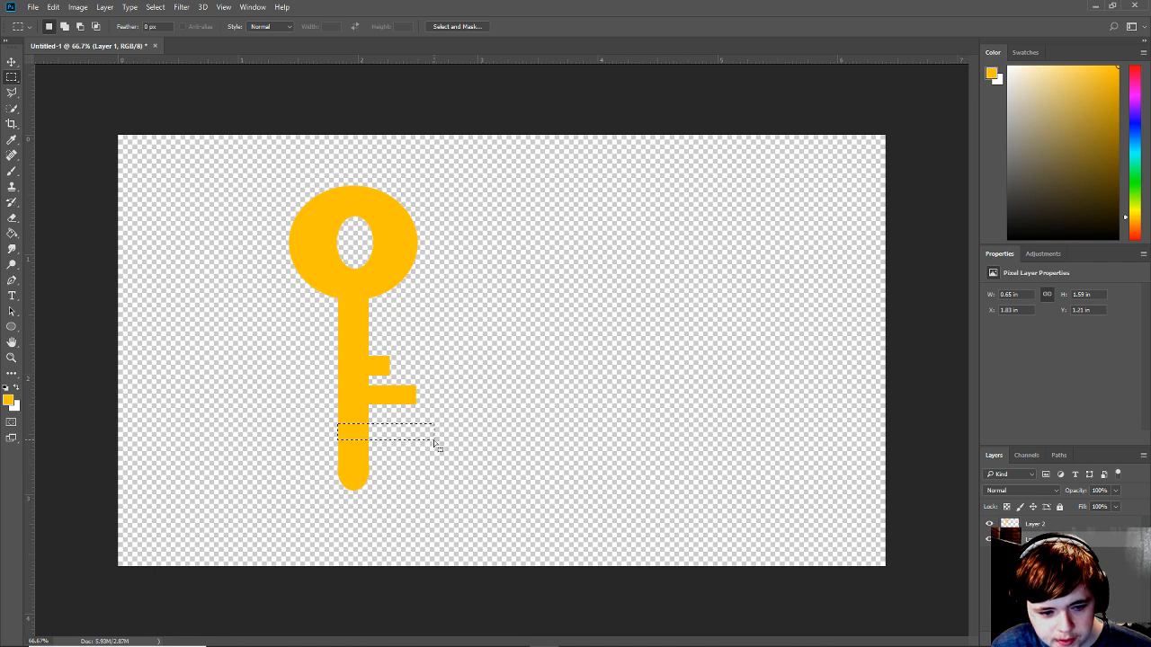
# Fill a new strip lower on the shaft yellow as the third tooth.
pyautogui.click(386, 439)
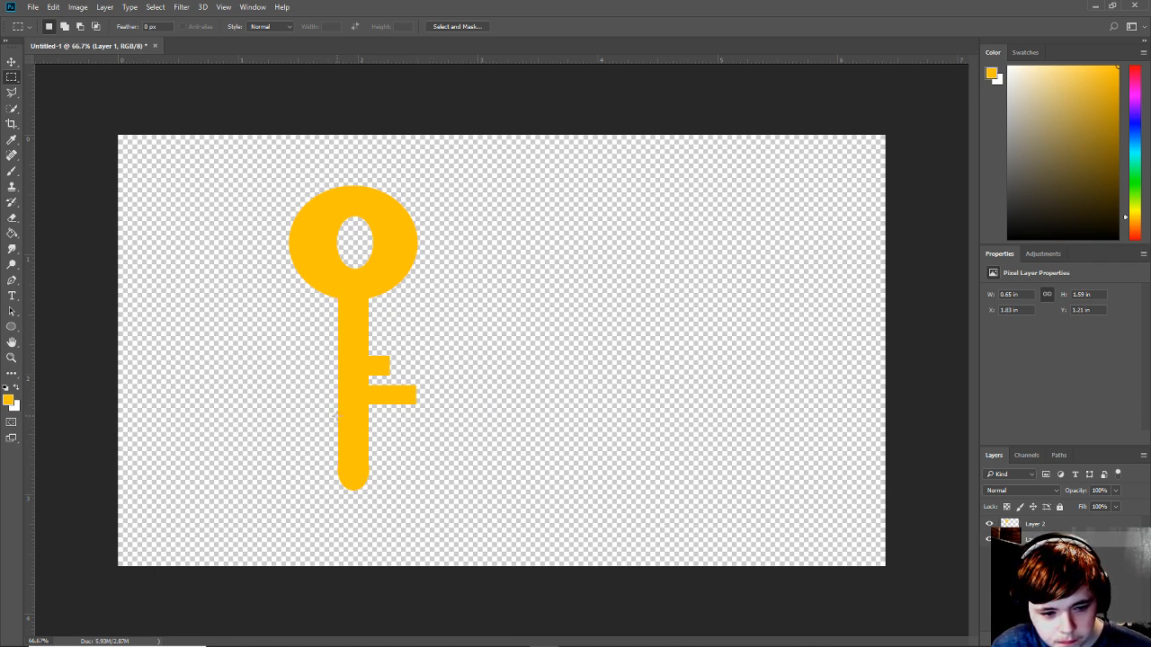
pyautogui.moveTo(338, 418); pyautogui.dragTo(440, 432)
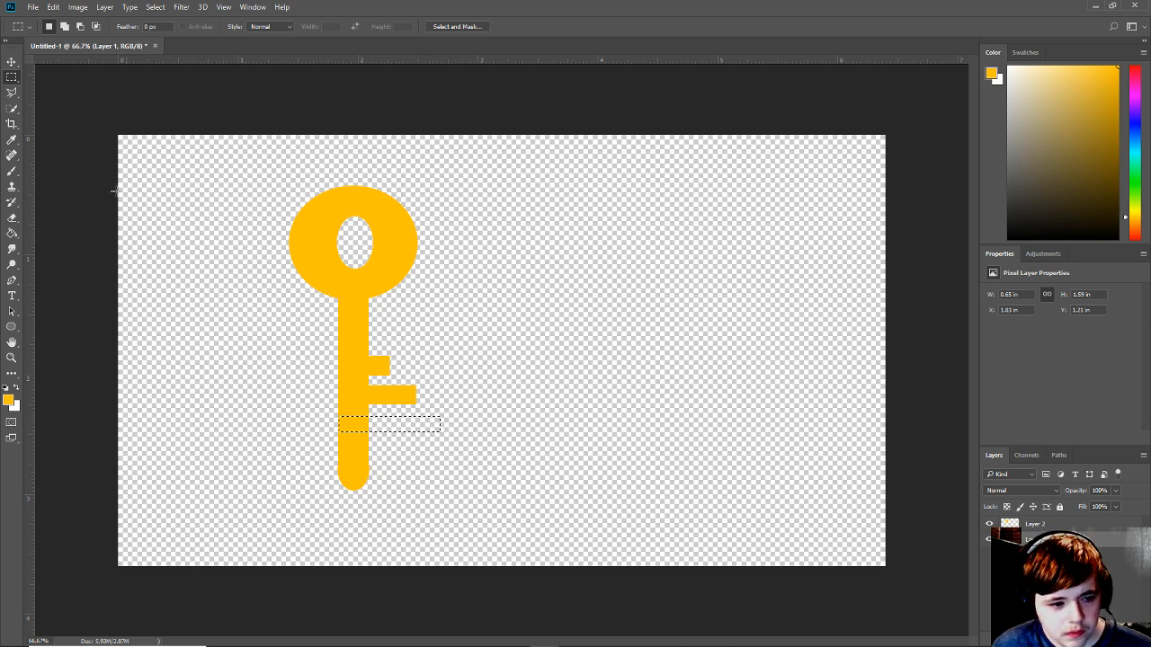
pyautogui.click(12, 233)
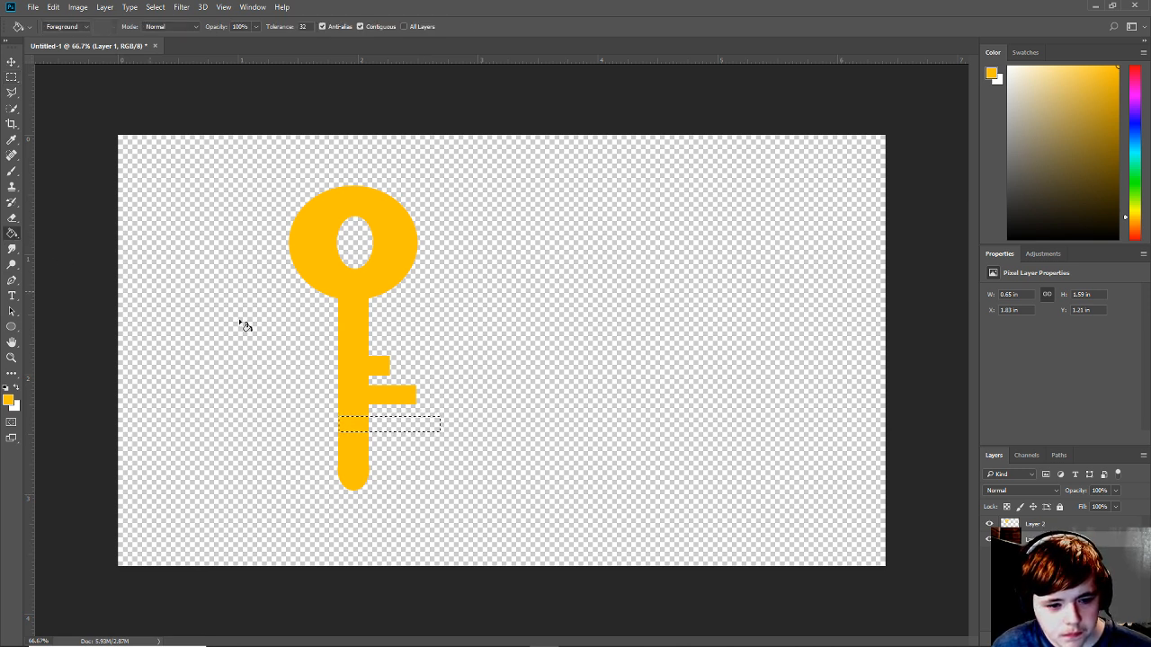
pyautogui.click(410, 426)
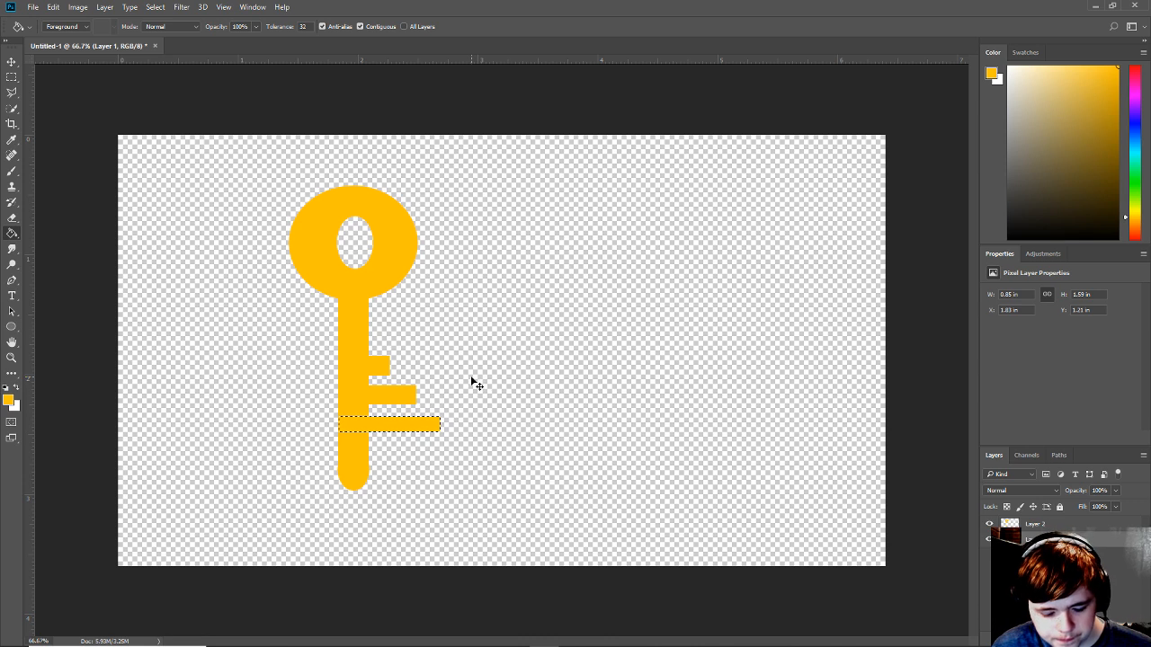
# Make the third tooth slightly taller with Free Transform and deselect it.
pyautogui.hotkey('ctrl', 't')
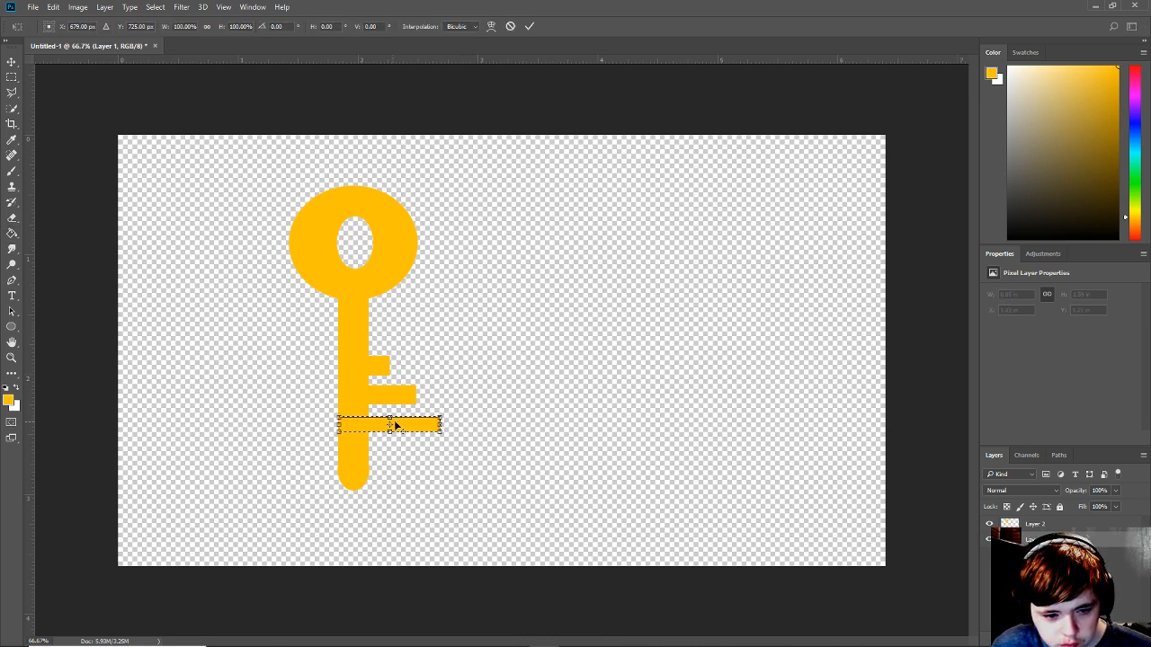
pyautogui.moveTo(388, 416); pyautogui.dragTo(394, 410)
pyautogui.press('Return')
pyautogui.press('g')
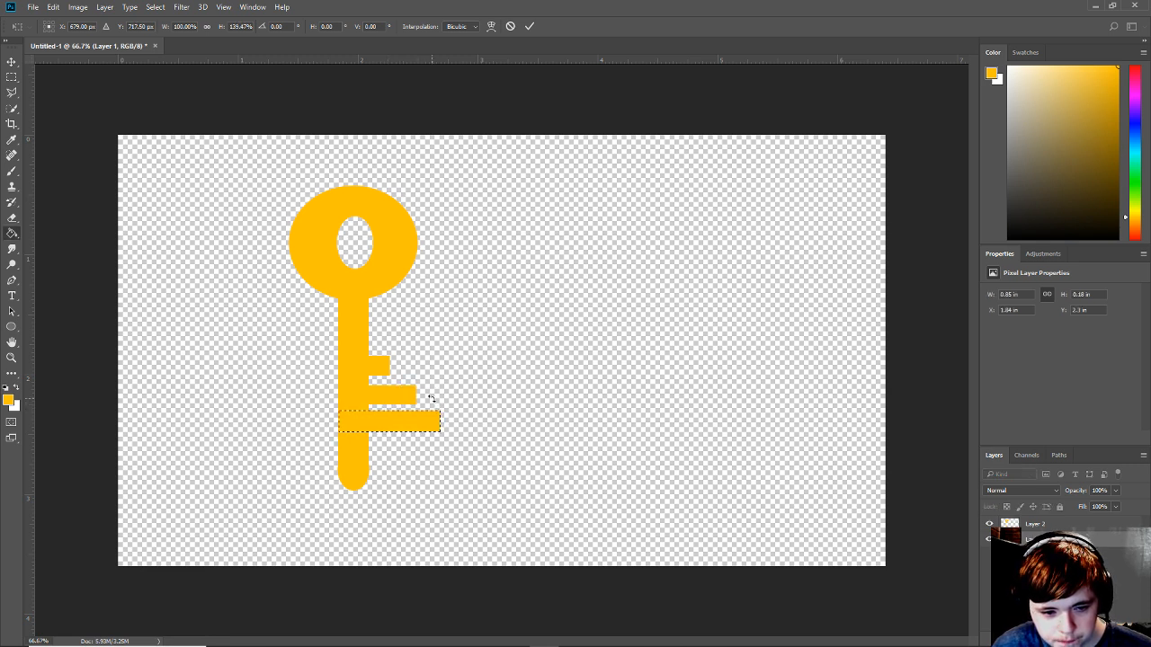
pyautogui.hotkey('ctrl', 'd')
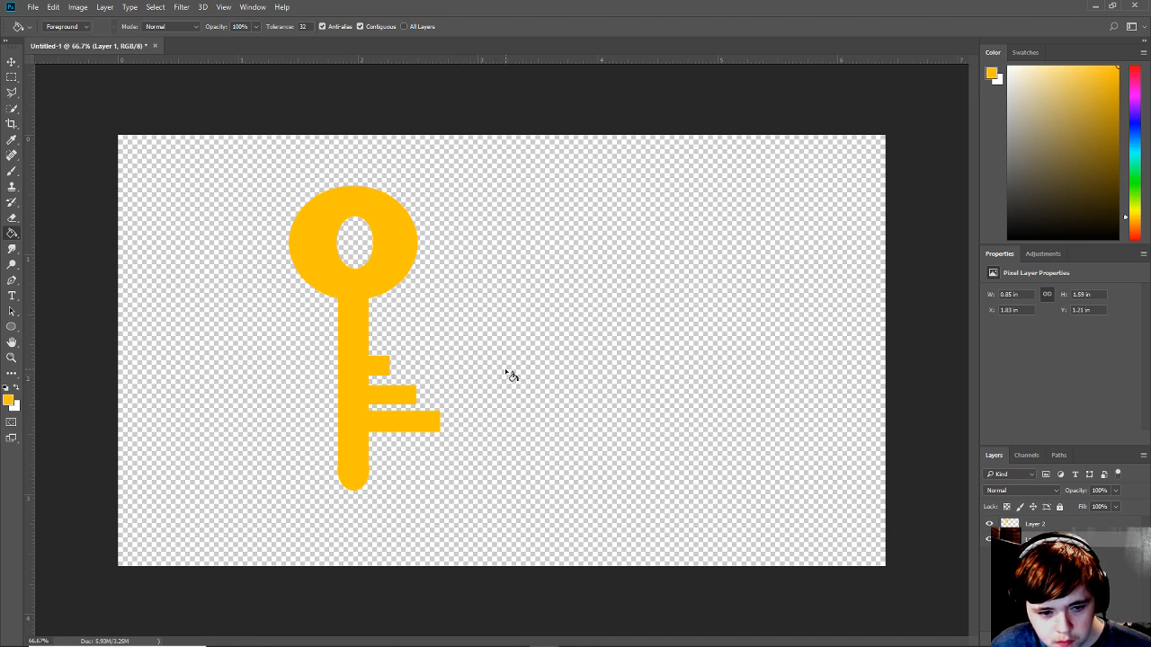
pyautogui.hotkey('ctrl', 's')
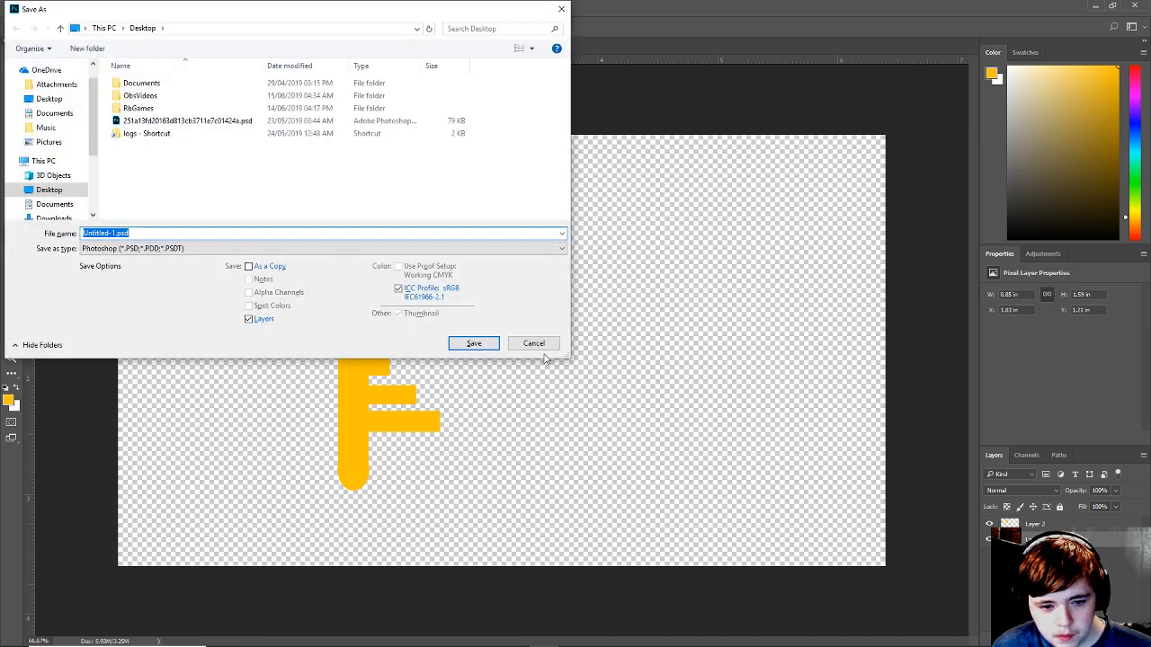
pyautogui.click(546, 343)
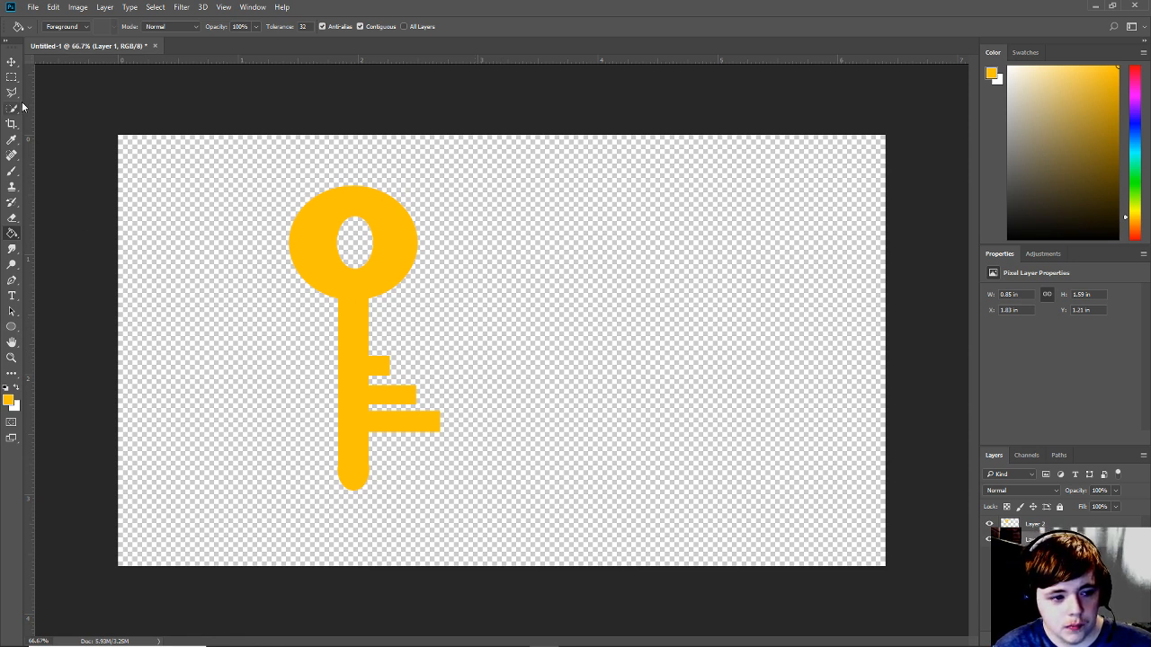
# Select and fill oval tips at the ends of the upper and middle teeth.
pyautogui.click(12, 77)
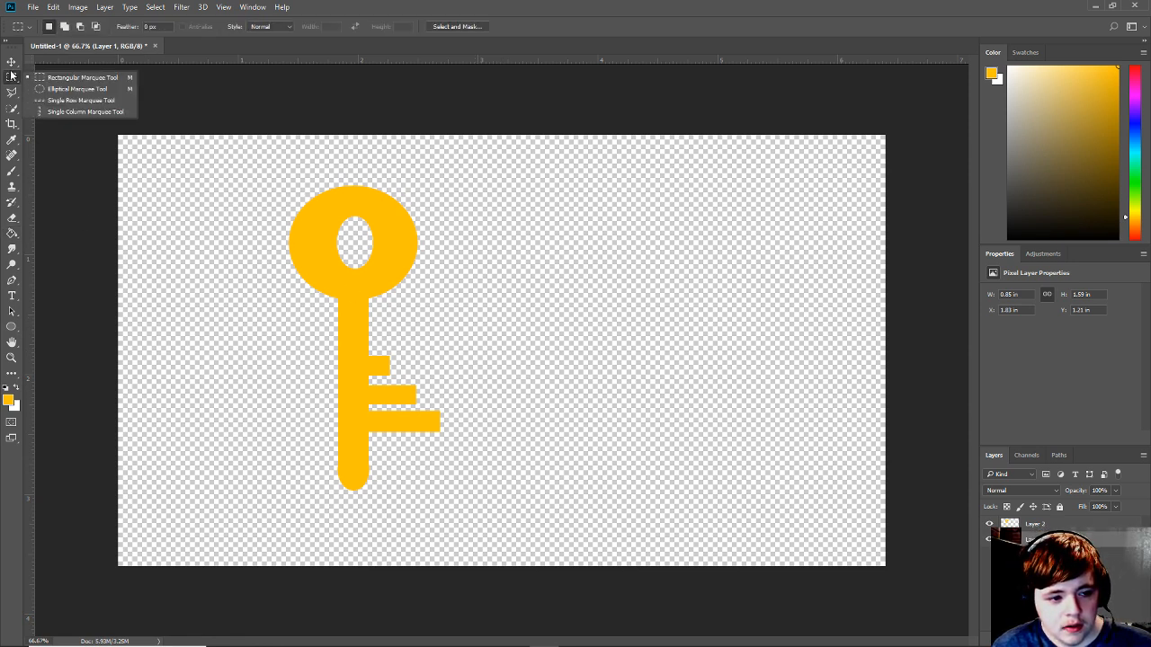
pyautogui.click(63, 89)
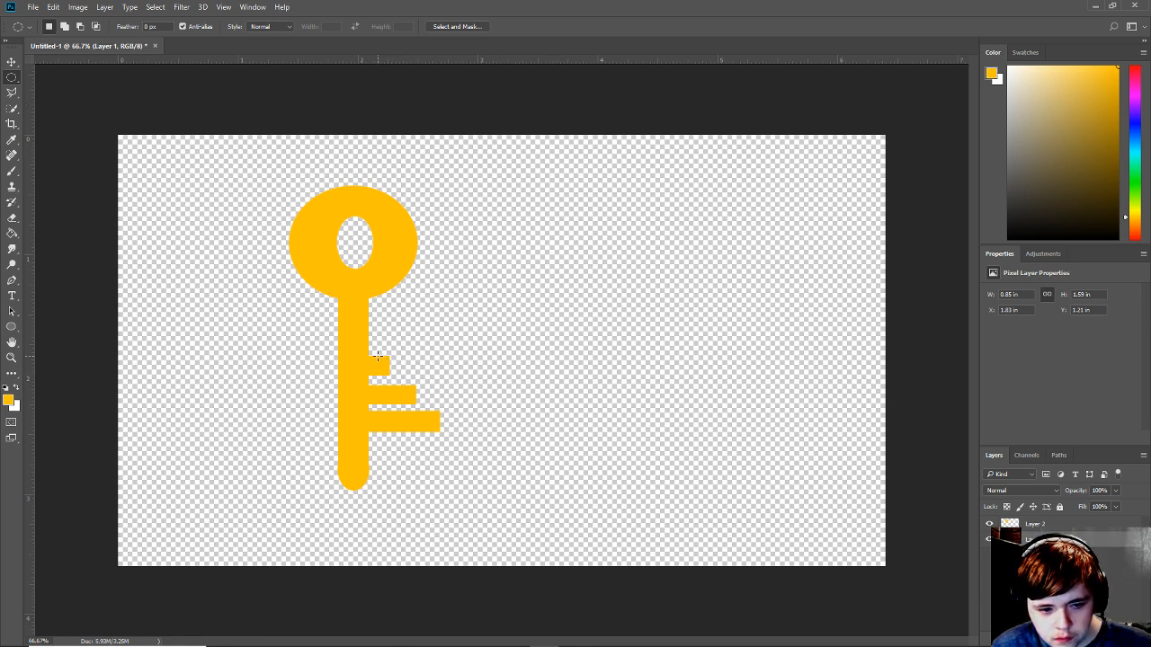
pyautogui.moveTo(377, 357); pyautogui.dragTo(399, 375)
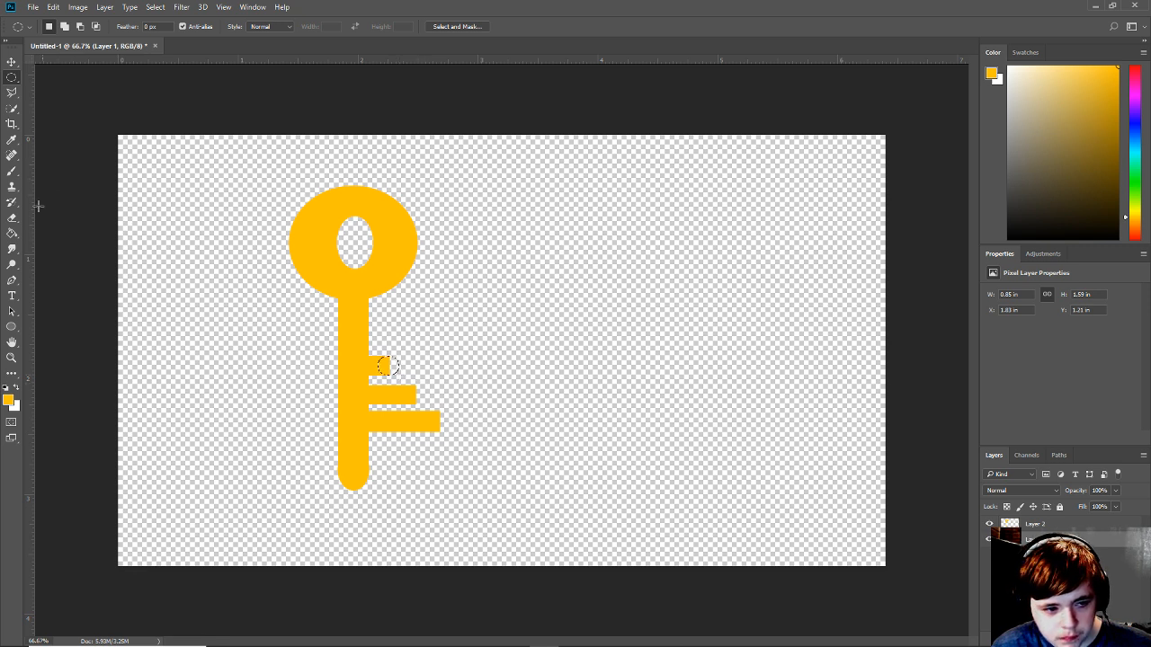
pyautogui.click(11, 234)
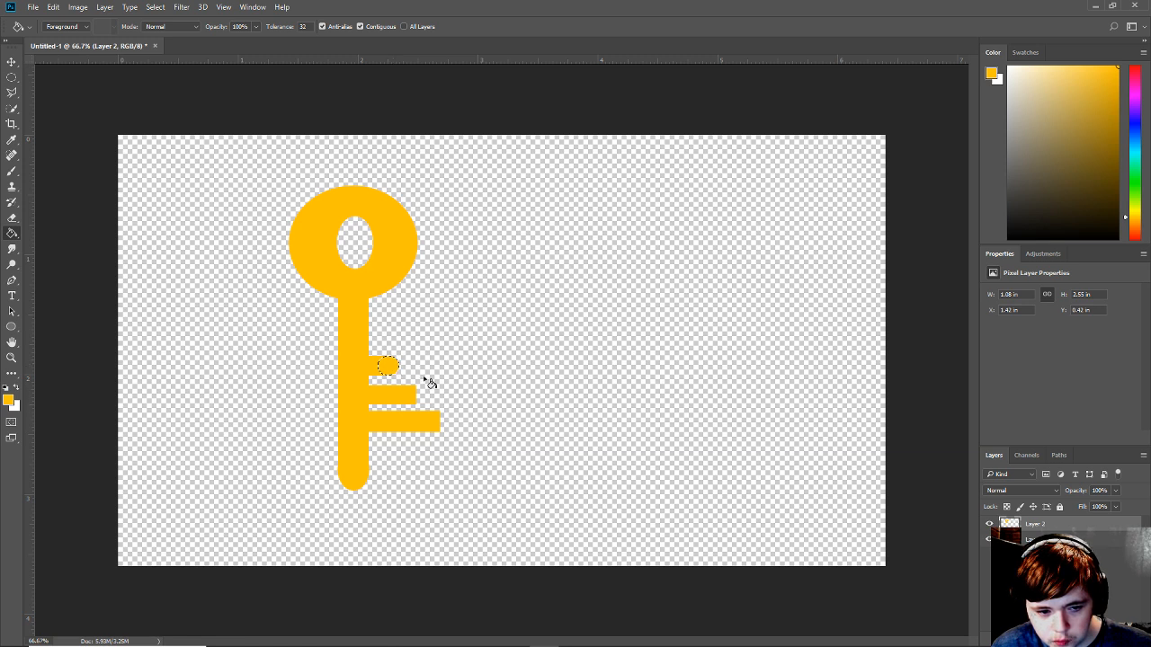
pyautogui.click(12, 77)
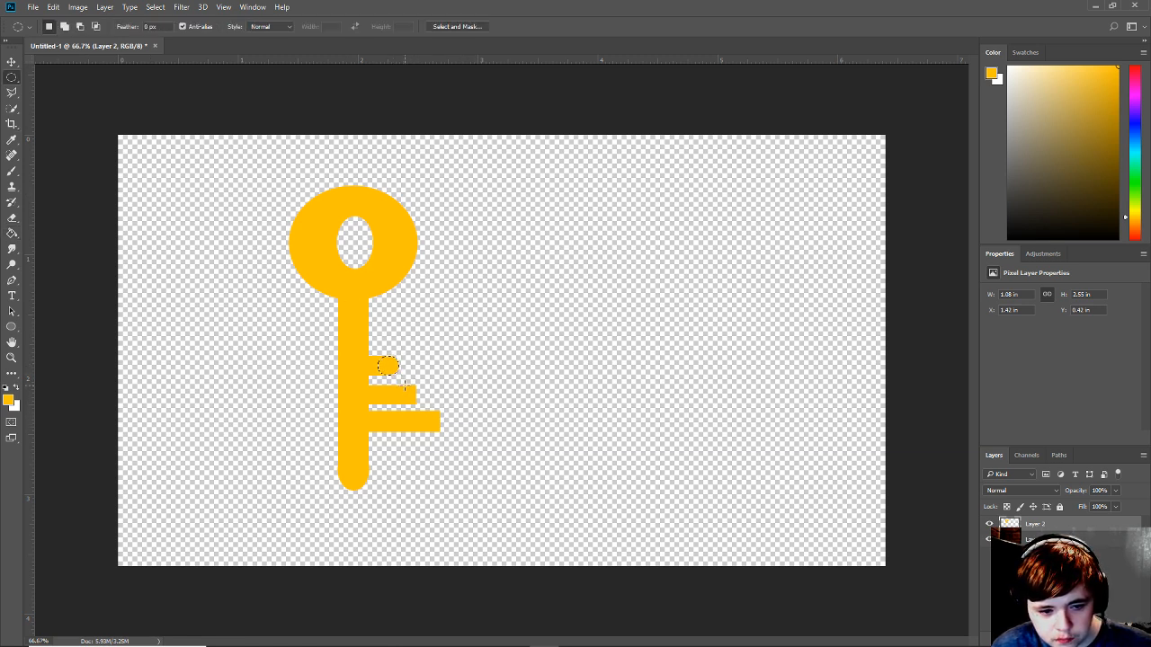
pyautogui.moveTo(405, 387); pyautogui.dragTo(428, 403)
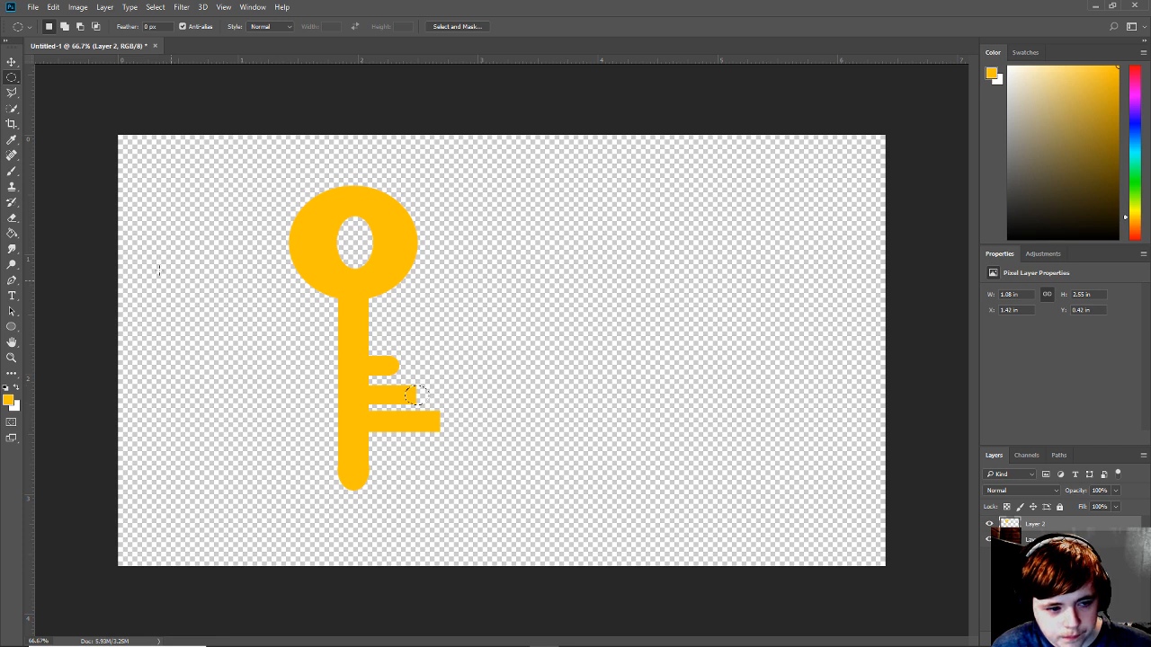
# Add an oval rounded tip to the lowest, longest tooth.
pyautogui.click(12, 233)
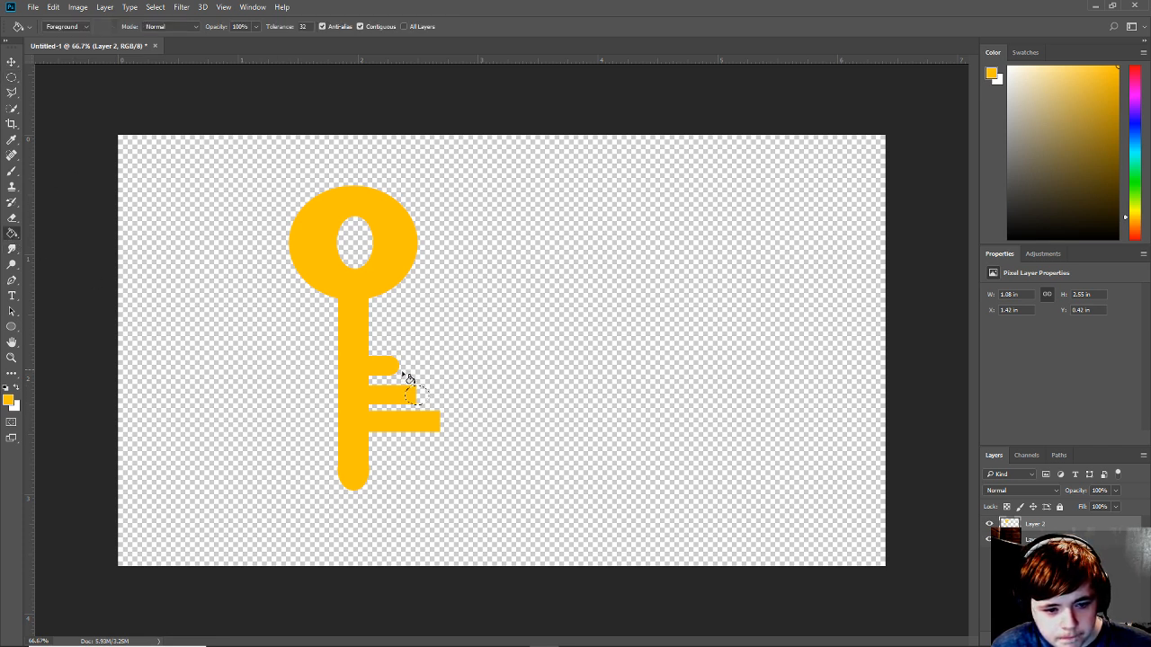
pyautogui.click(11, 79)
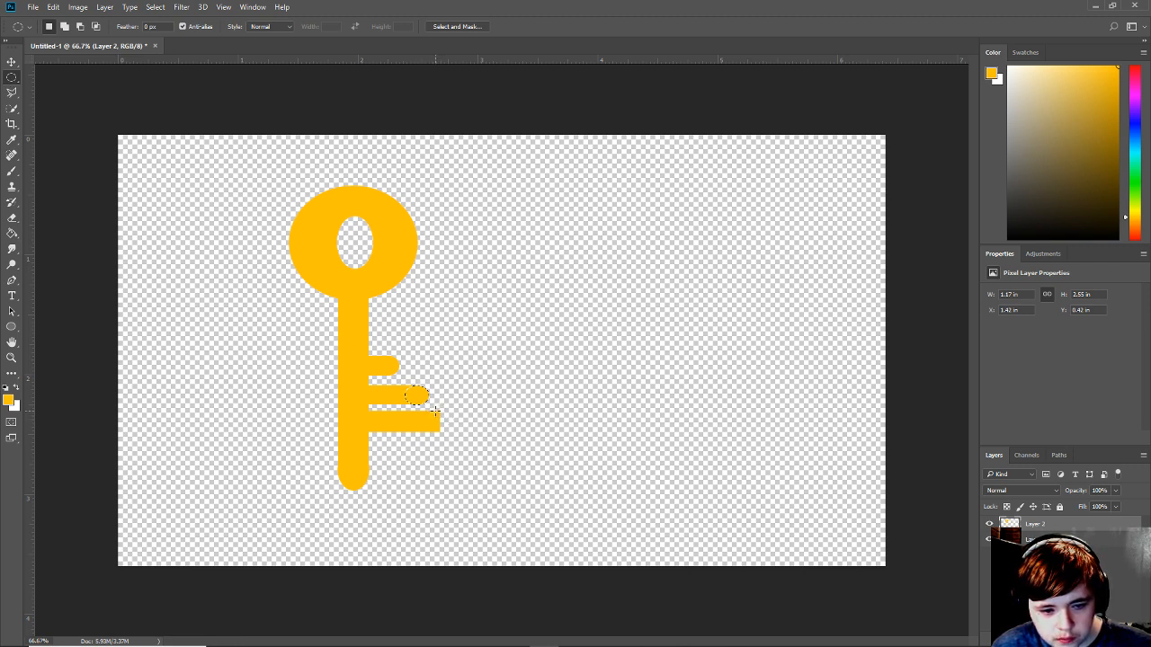
pyautogui.moveTo(437, 415); pyautogui.dragTo(459, 432)
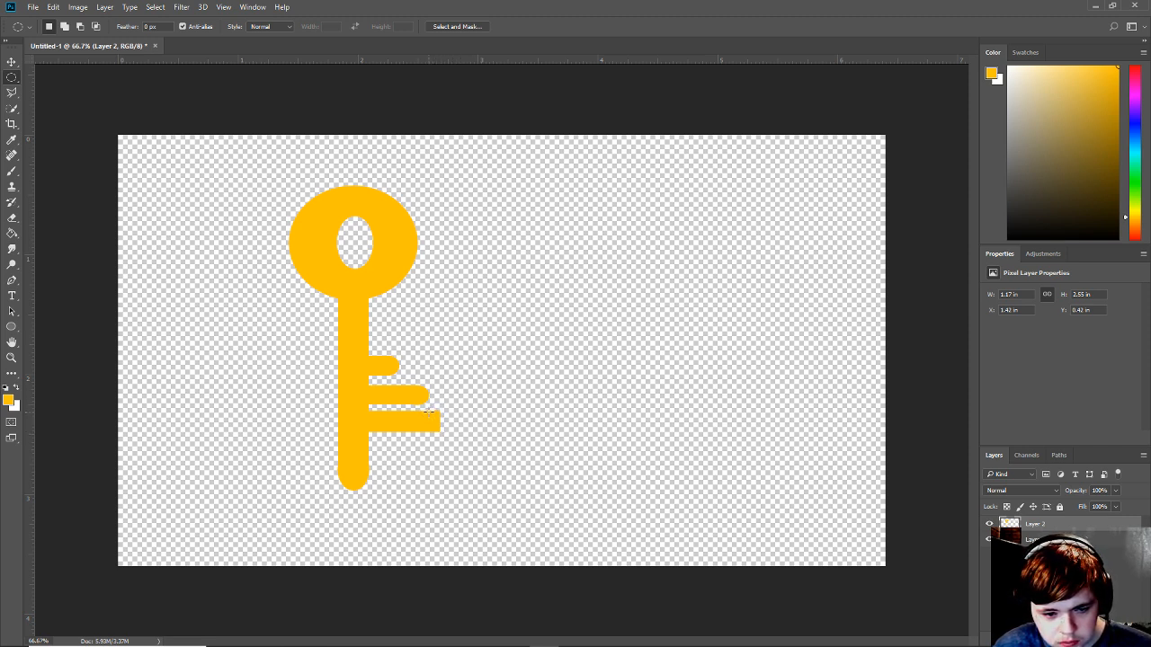
pyautogui.moveTo(427, 412); pyautogui.dragTo(449, 430)
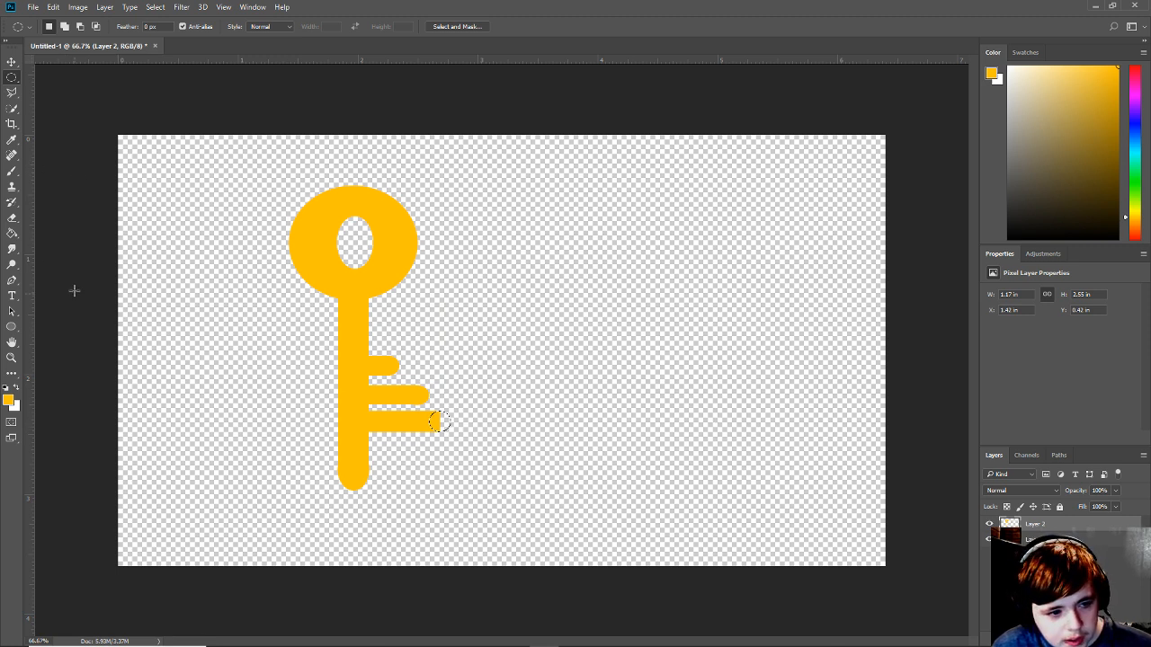
pyautogui.click(13, 233)
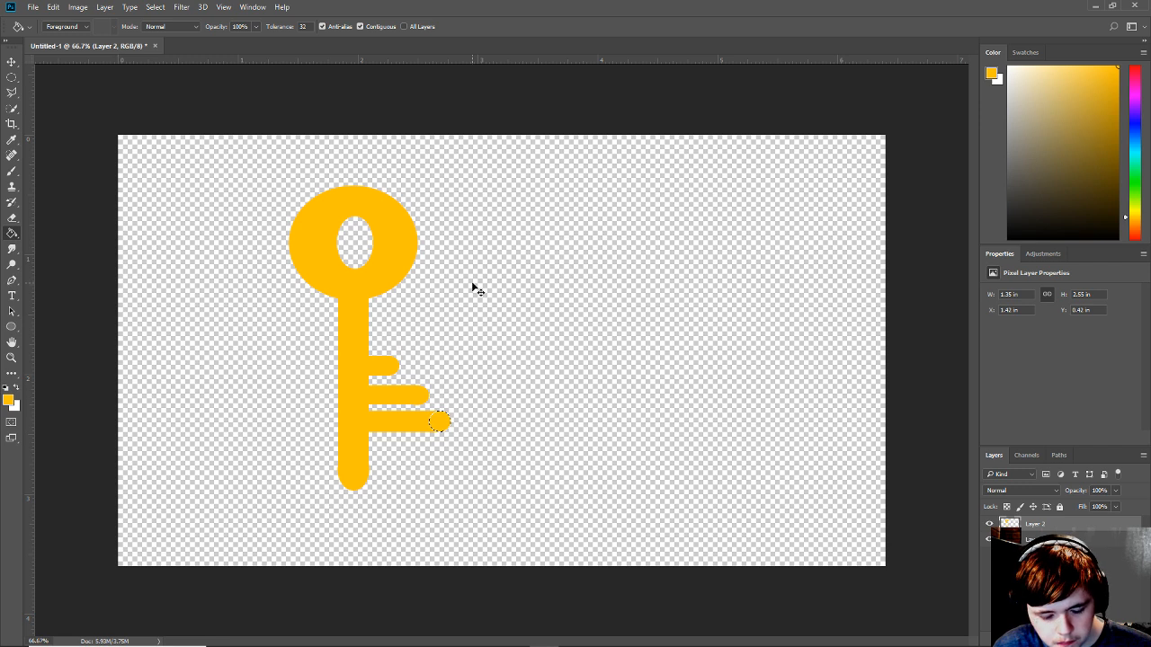
pyautogui.click(531, 344)
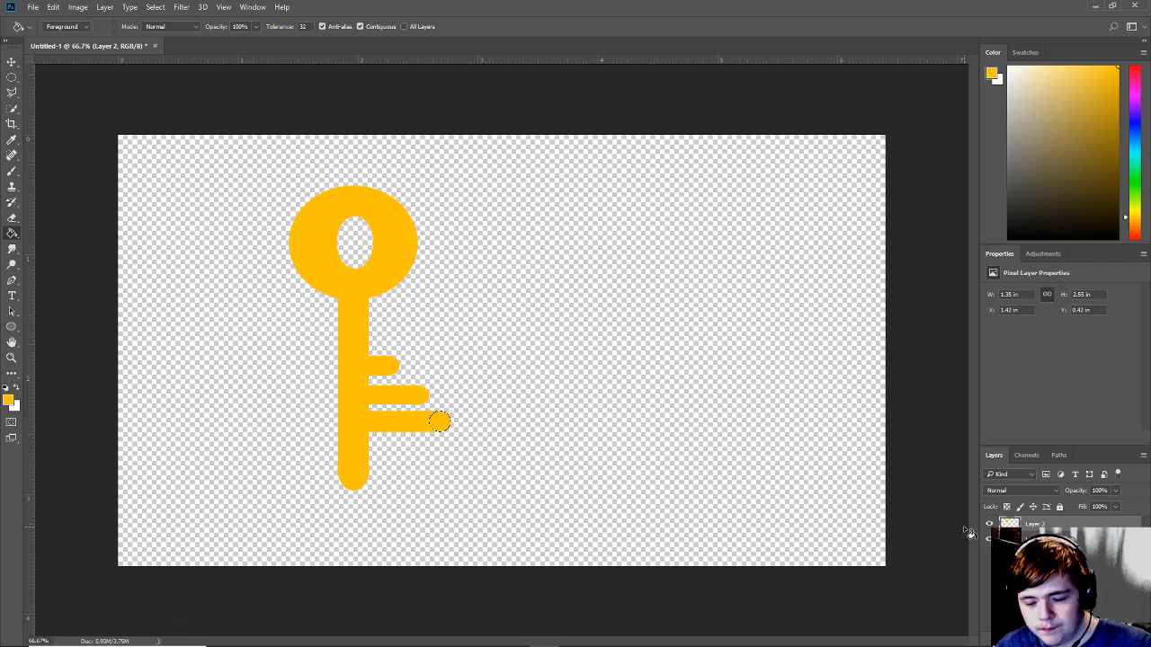
pyautogui.click(1023, 535)
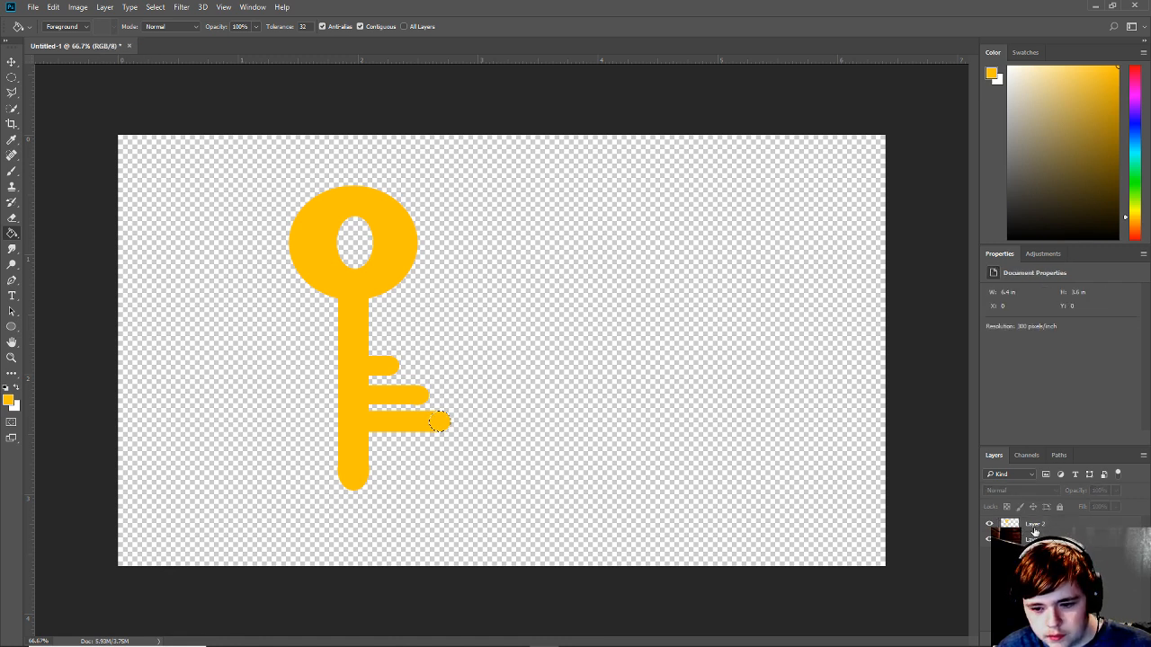
# Give Layer 2 a black Stroke outline in Layer Style.
pyautogui.click(1029, 525)
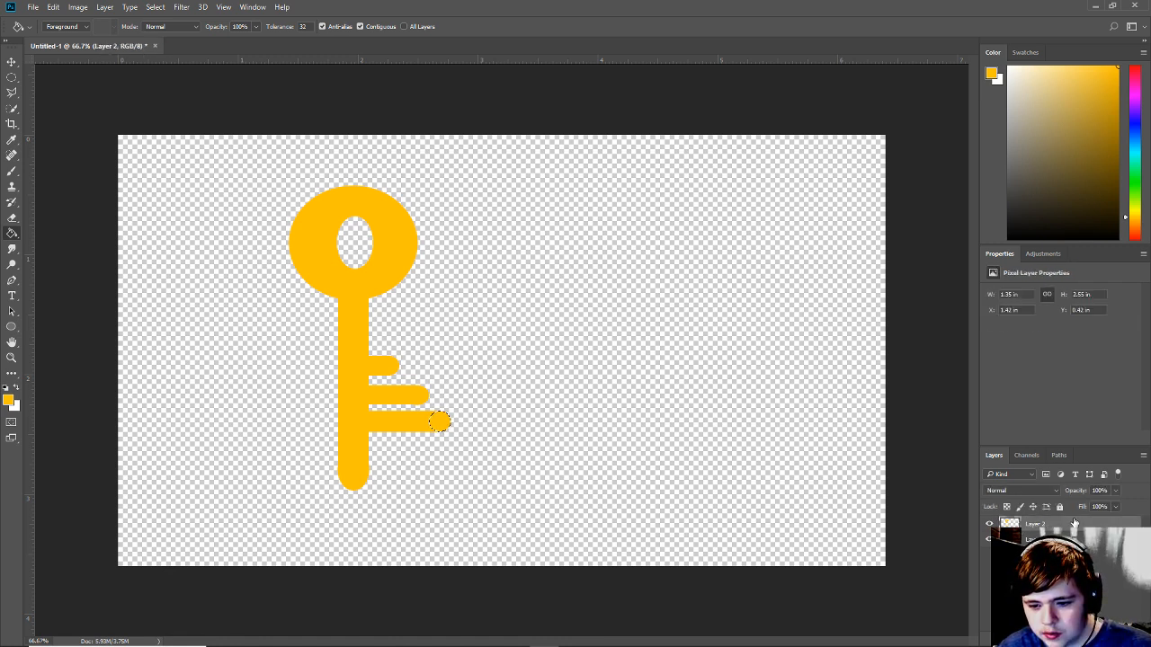
pyautogui.doubleClick(1068, 527)
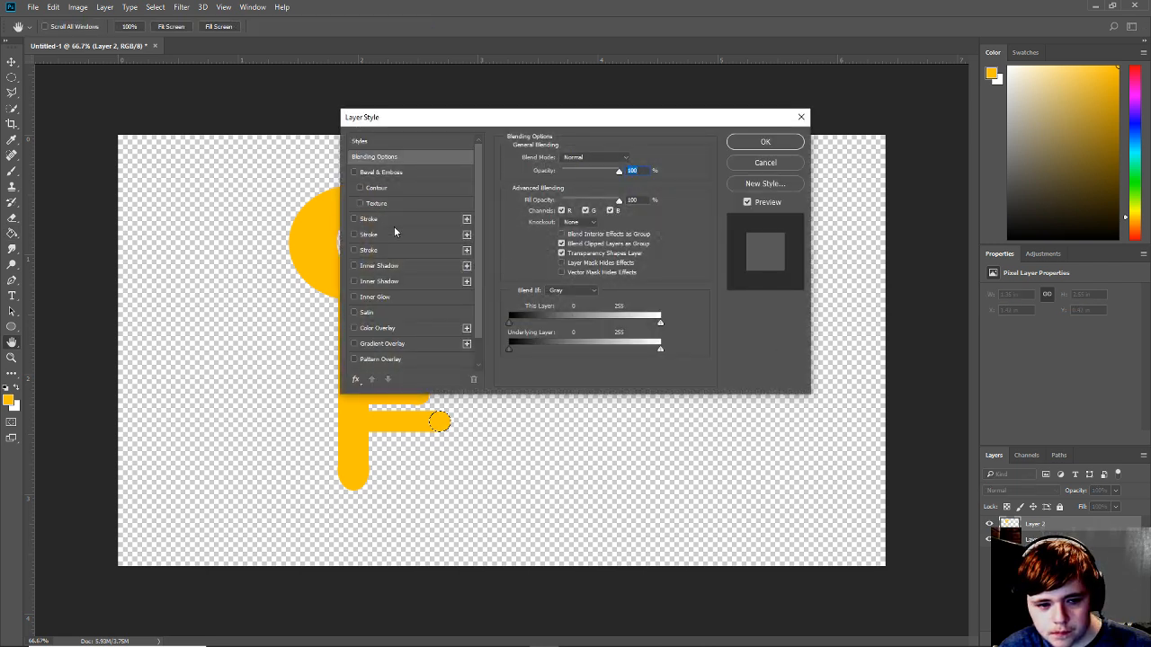
pyautogui.click(355, 218)
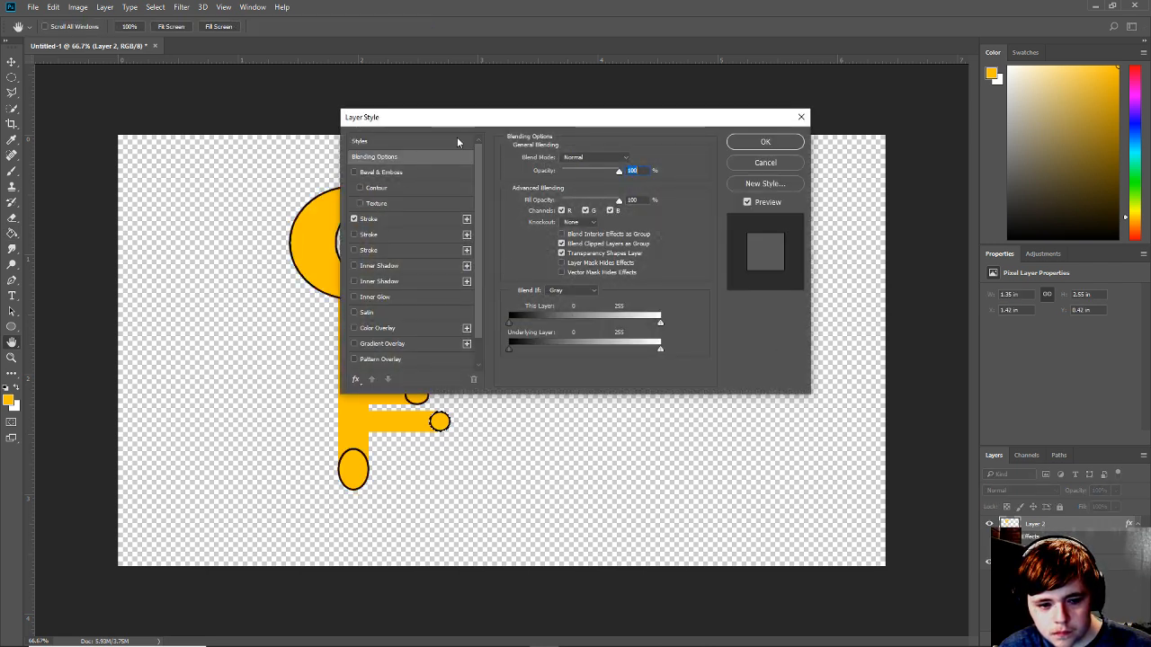
pyautogui.moveTo(534, 115); pyautogui.dragTo(719, 224)
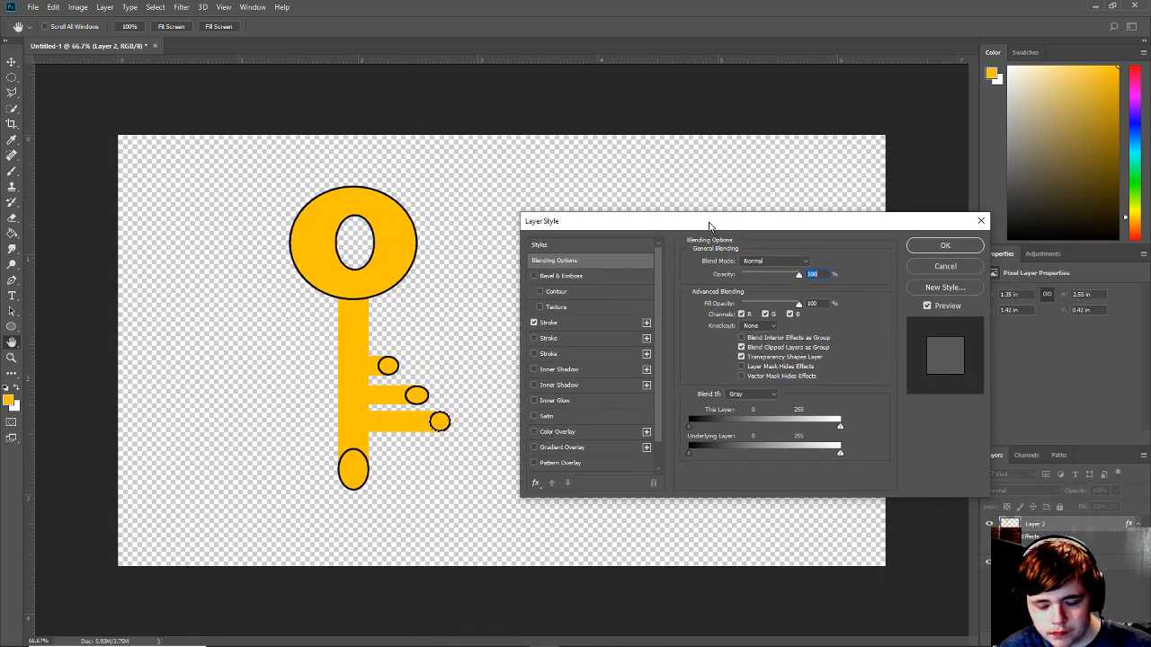
pyautogui.click(922, 249)
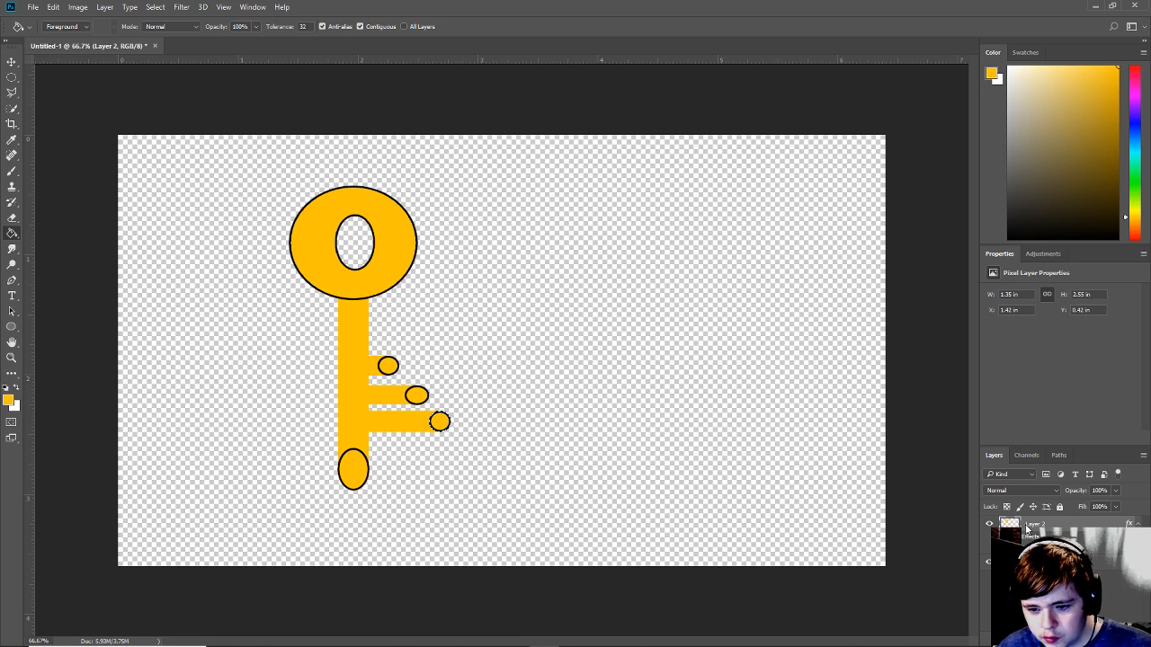
# Move Layer 1 above Layer 2, trying and undoing Create Clipping Mask twice.
pyautogui.rightClick(1028, 530)
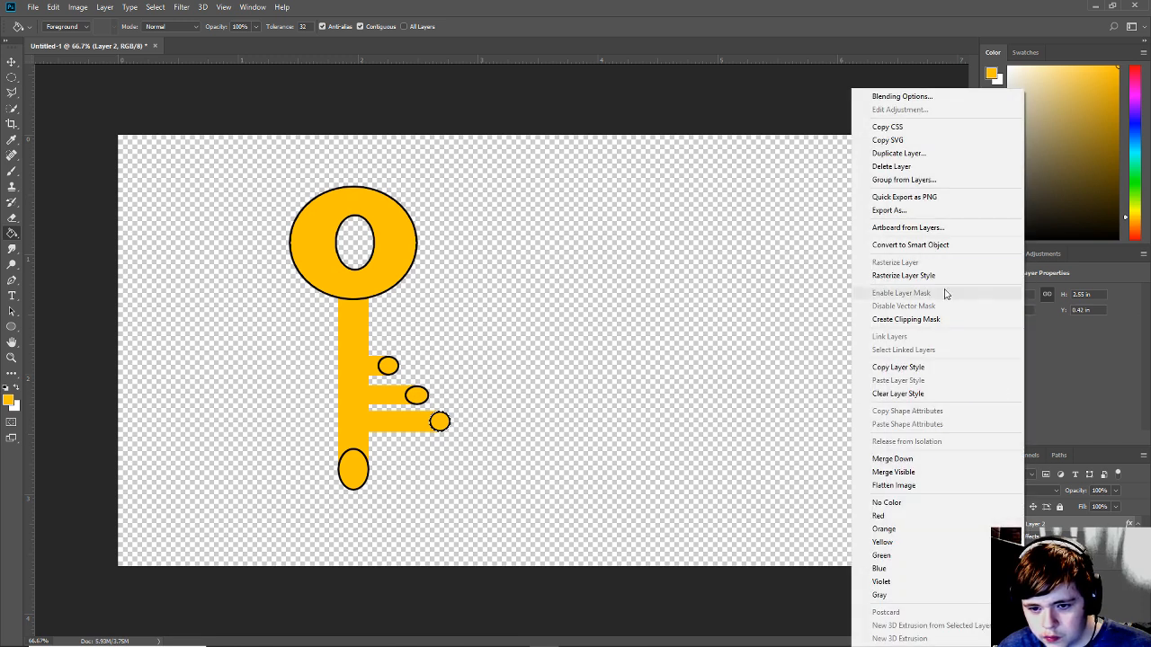
pyautogui.click(906, 320)
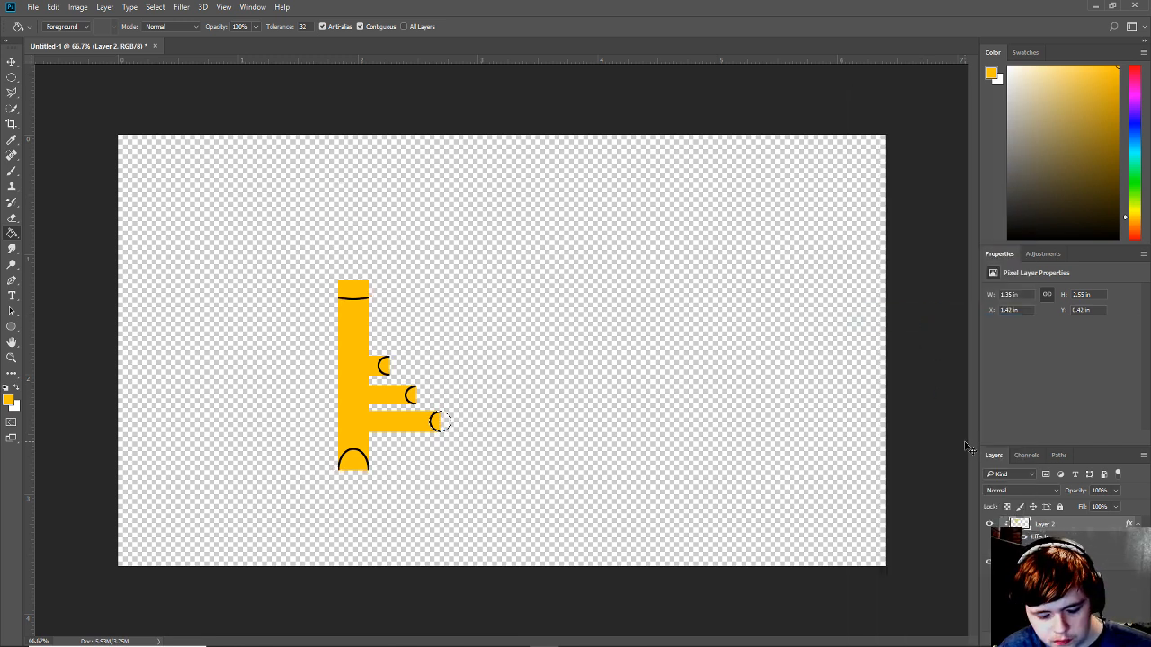
pyautogui.hotkey('ctrl', 'z')
pyautogui.click(1036, 562)
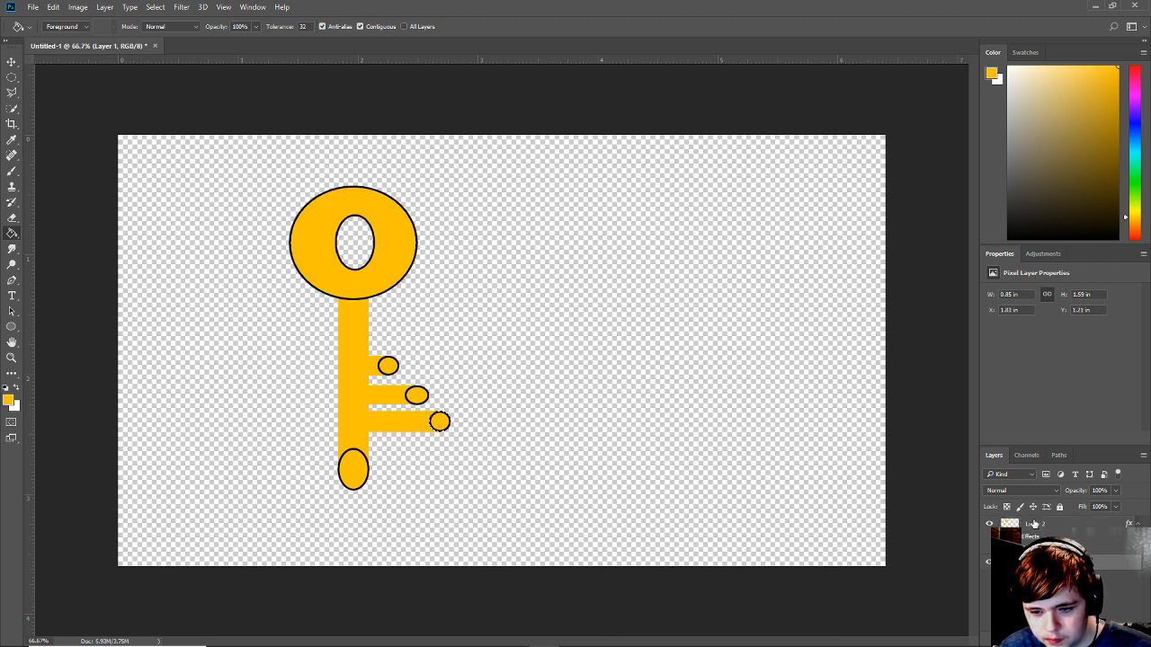
pyautogui.moveTo(1043, 562); pyautogui.dragTo(1065, 522)
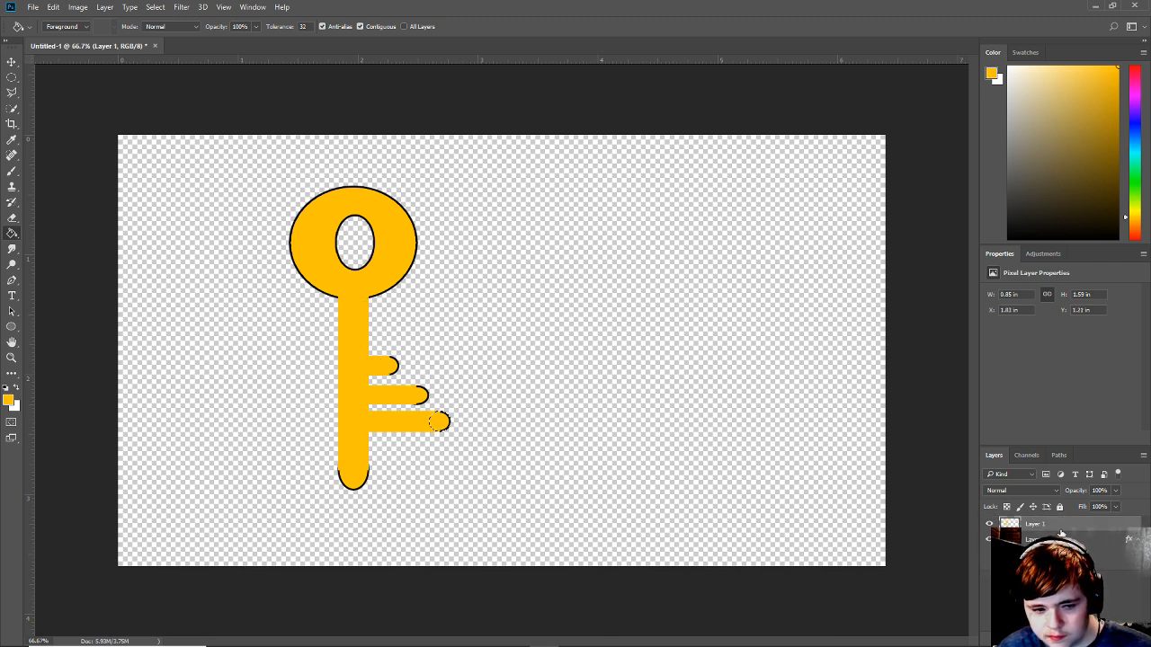
pyautogui.rightClick(1054, 529)
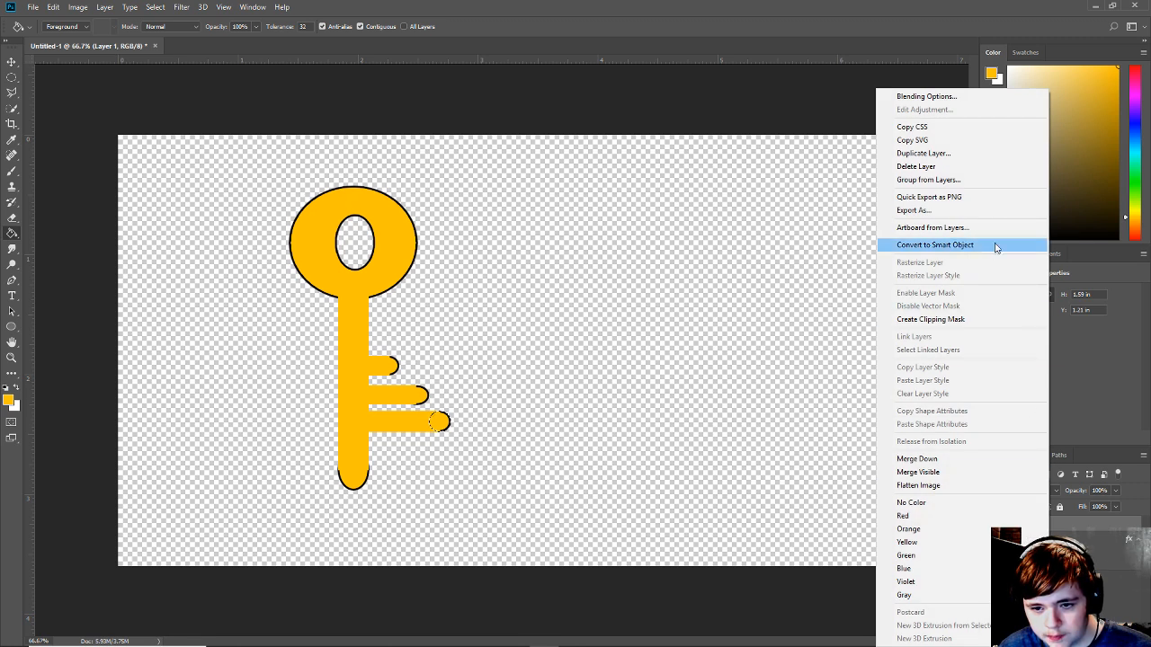
pyautogui.click(944, 319)
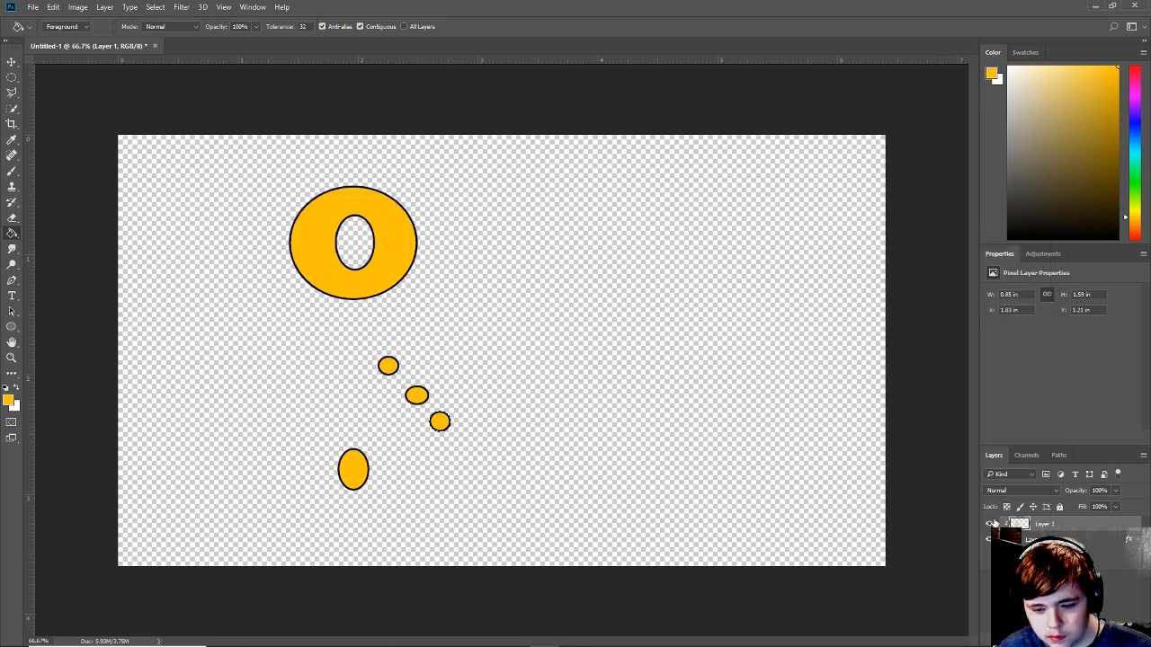
pyautogui.hotkey('ctrl', 'z')
# Give Layer 1 the matching black Stroke outline.
pyautogui.click(1043, 589)
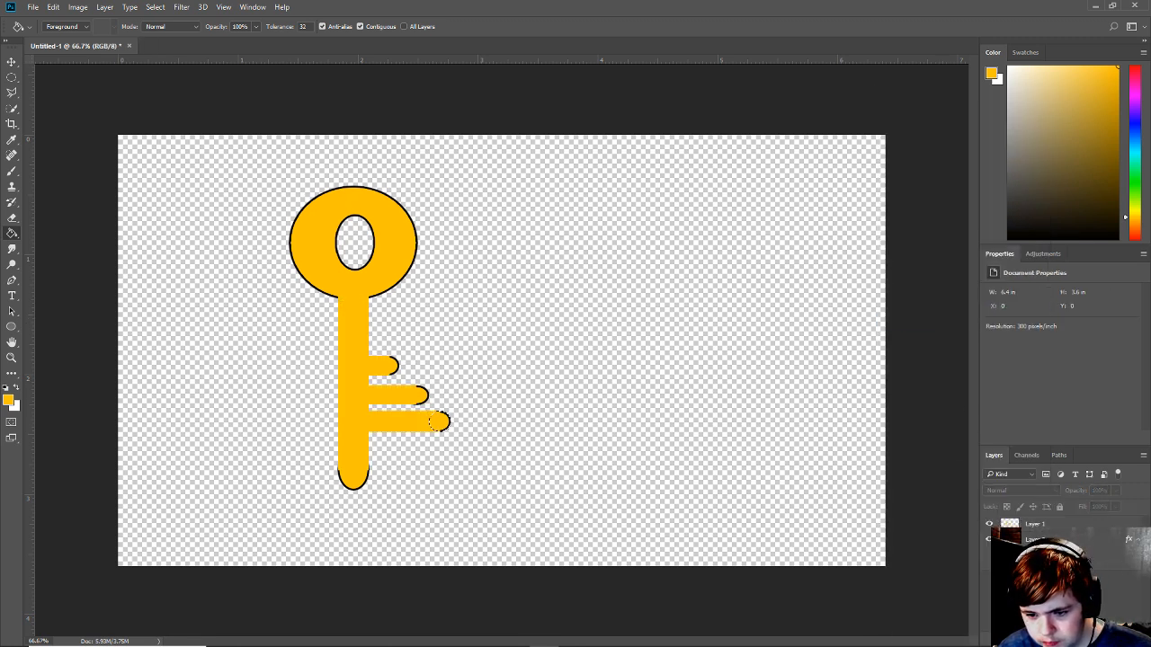
pyautogui.click(1043, 524)
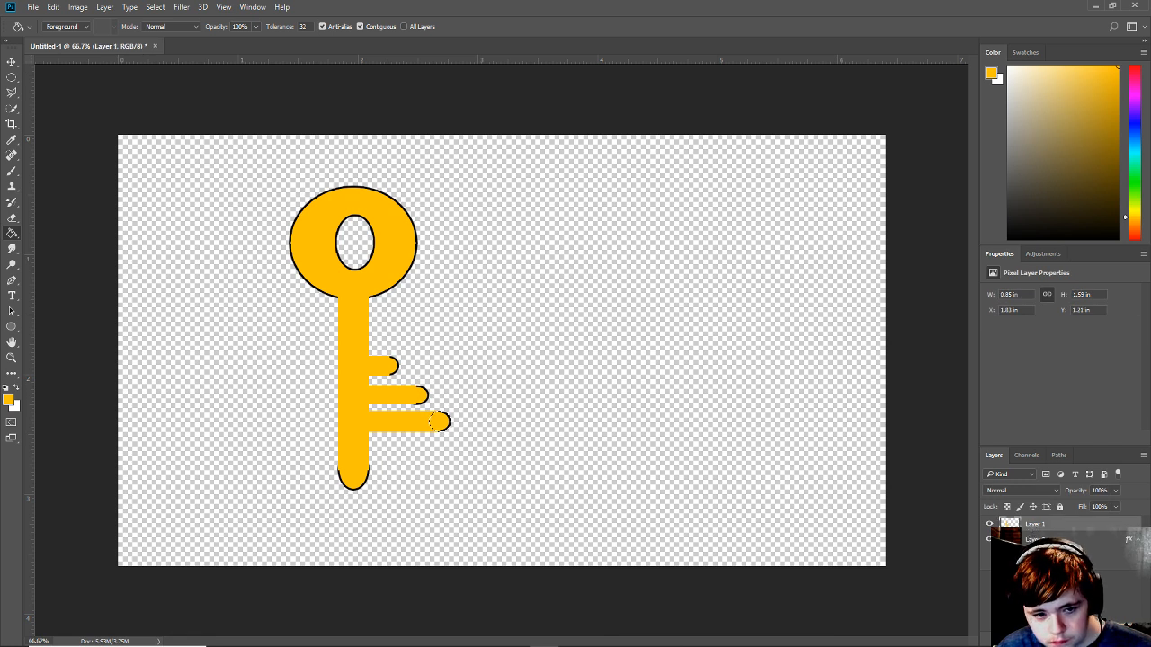
pyautogui.click(1044, 589)
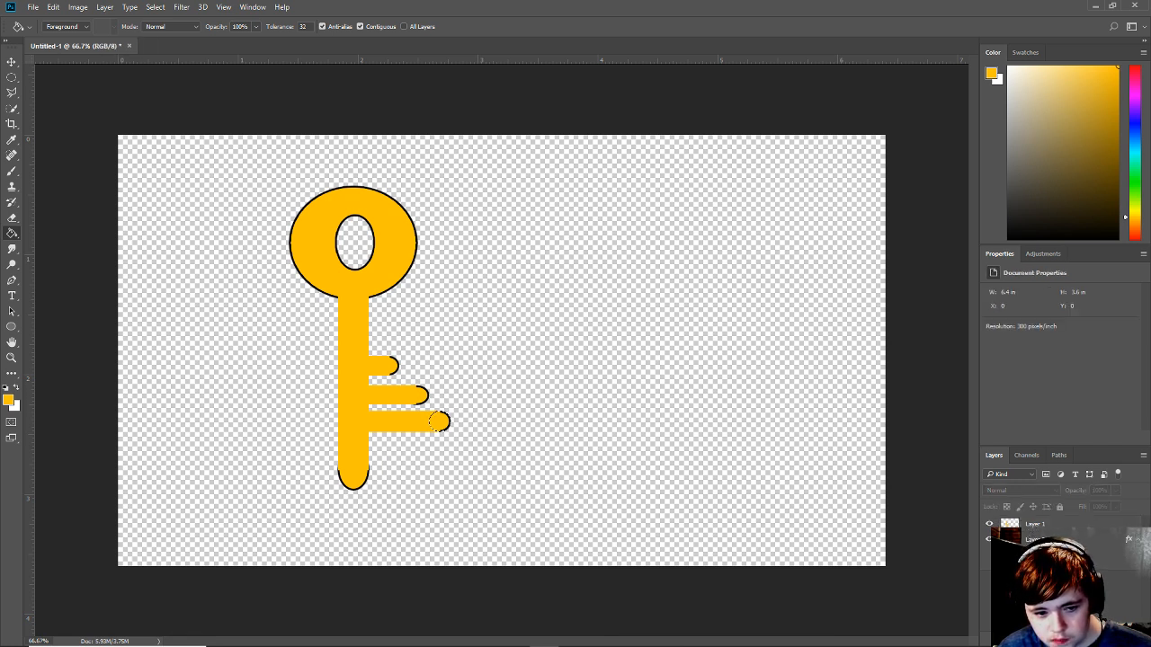
pyautogui.click(1029, 524)
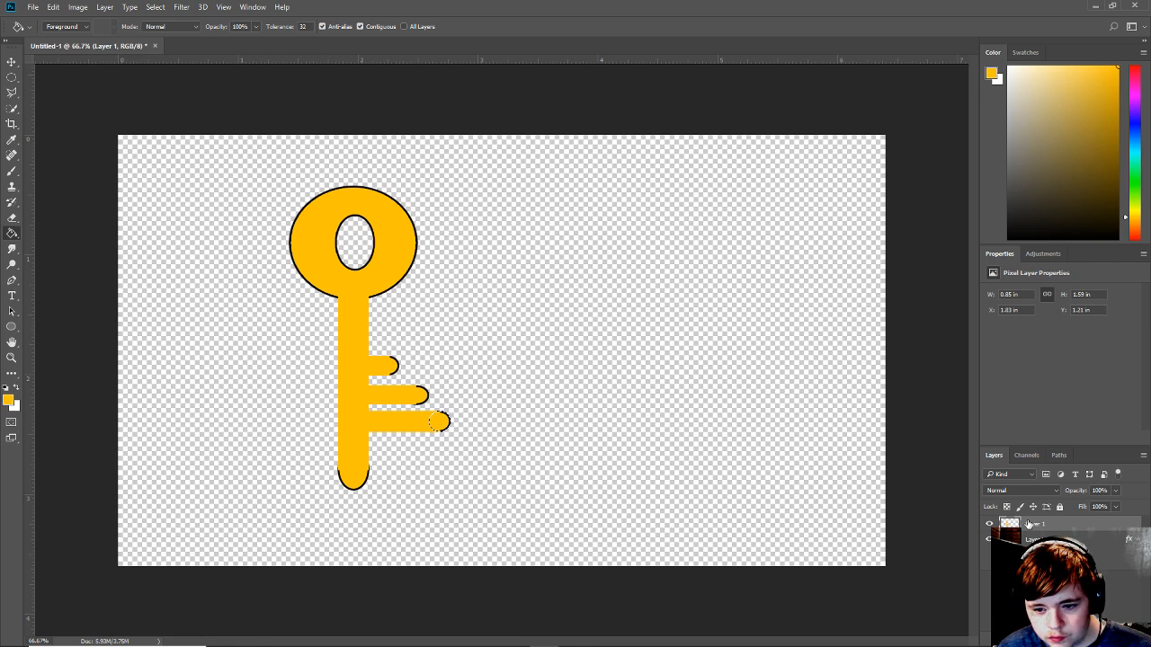
pyautogui.press('space')
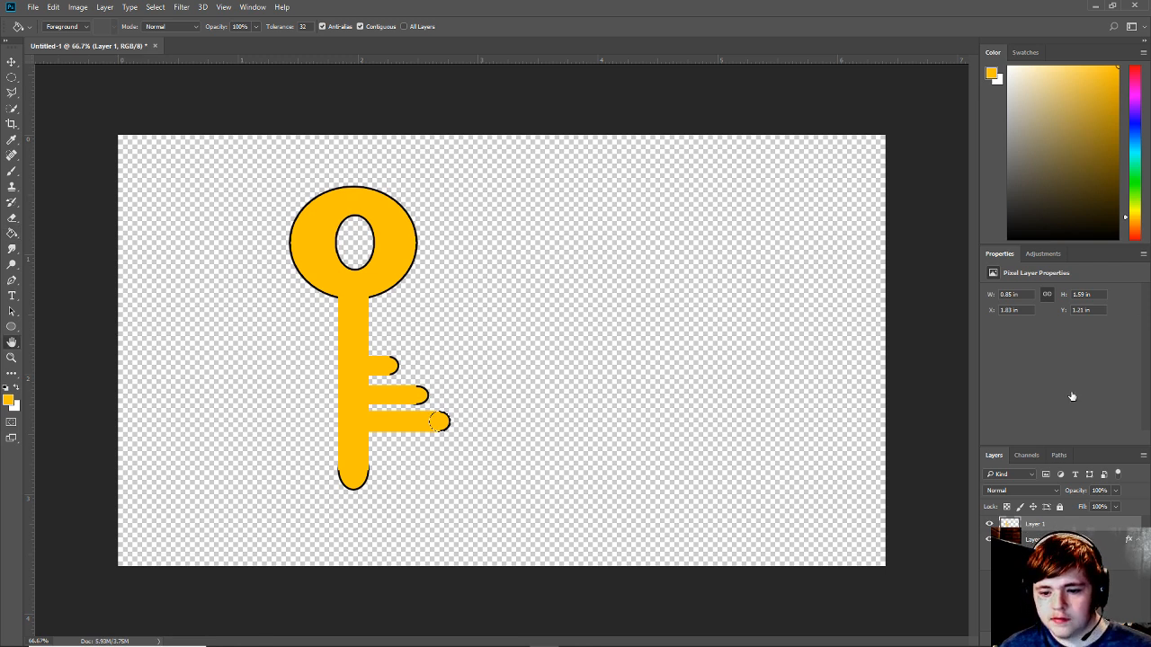
pyautogui.click(539, 325)
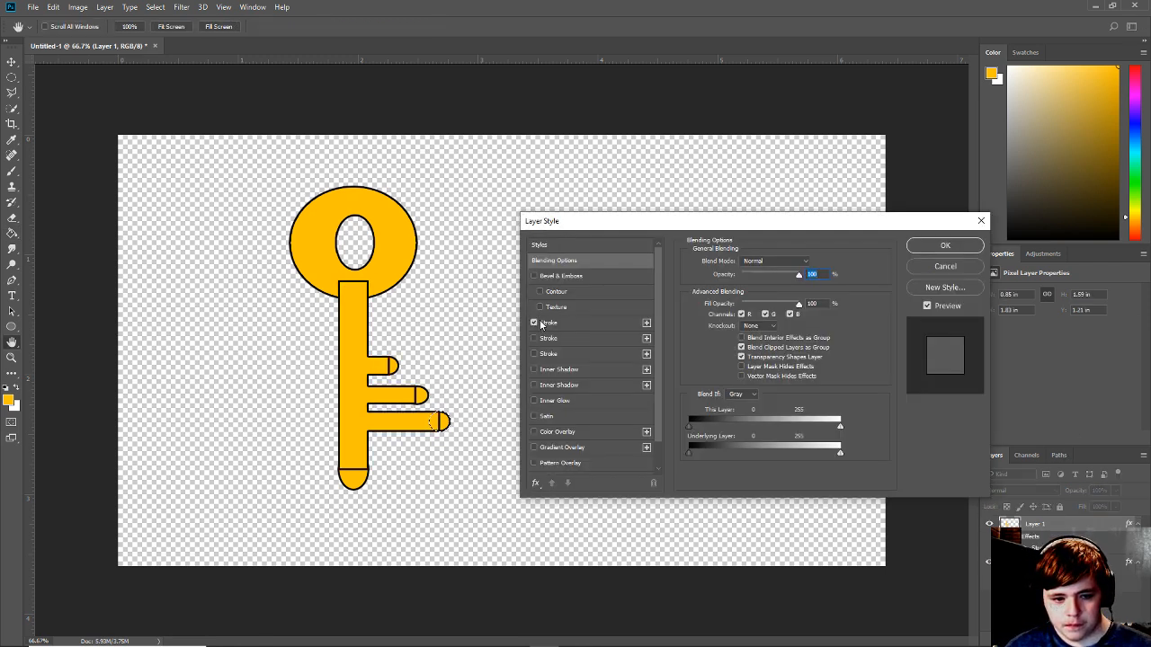
pyautogui.click(943, 246)
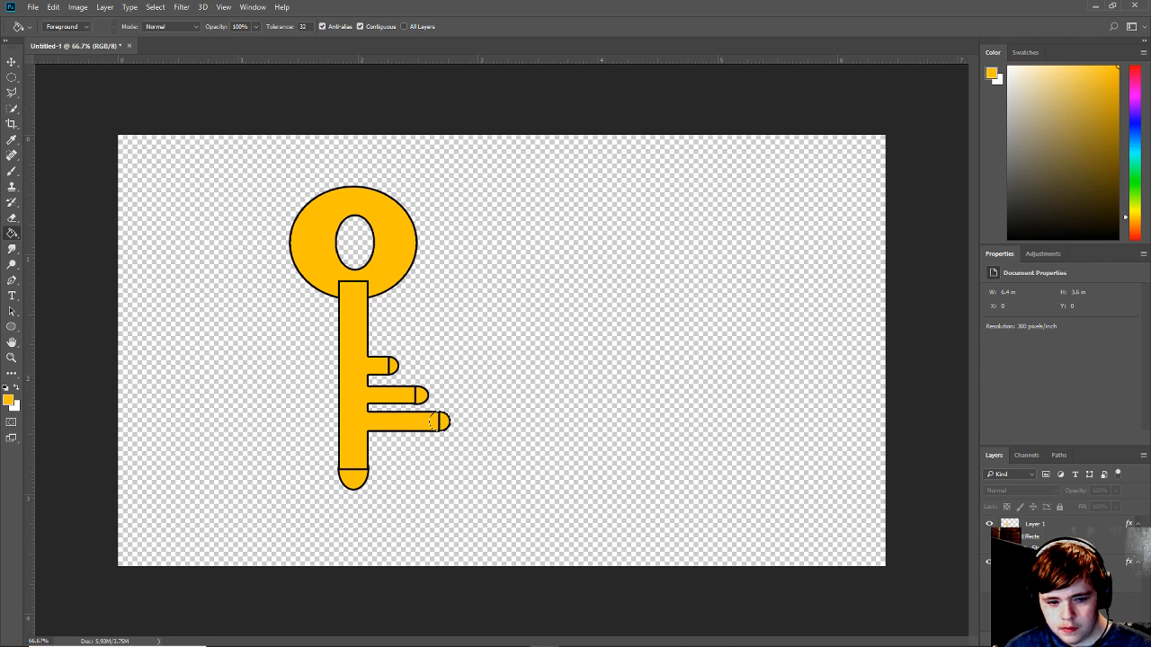
pyautogui.hotkey('ctrl', 's')
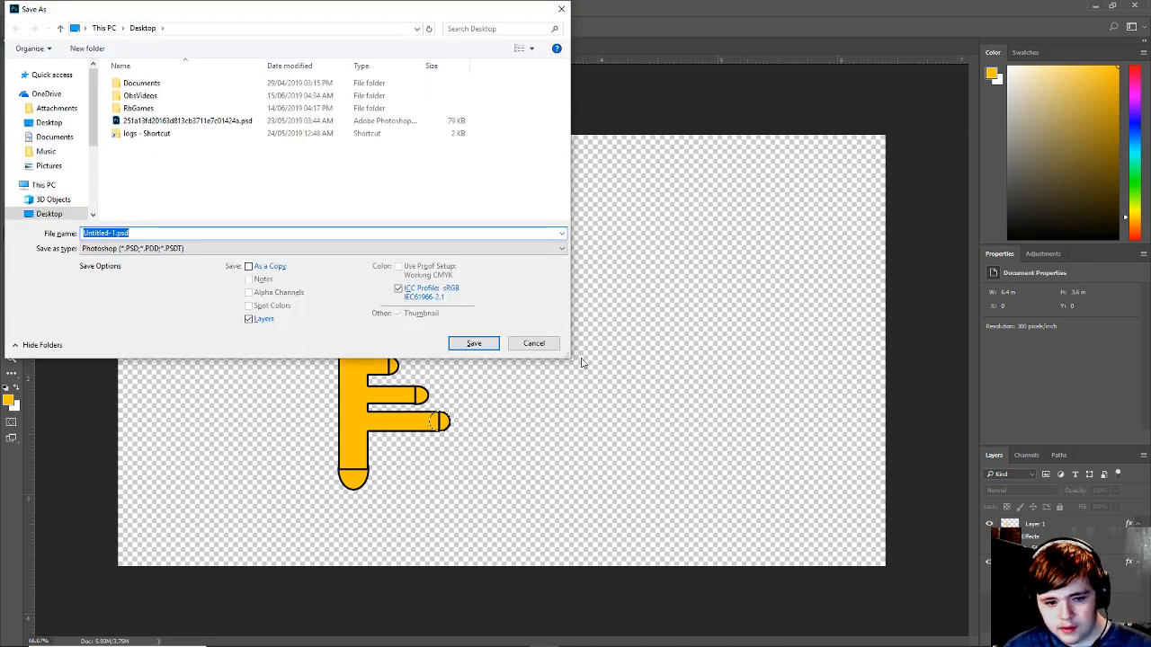
pyautogui.click(534, 348)
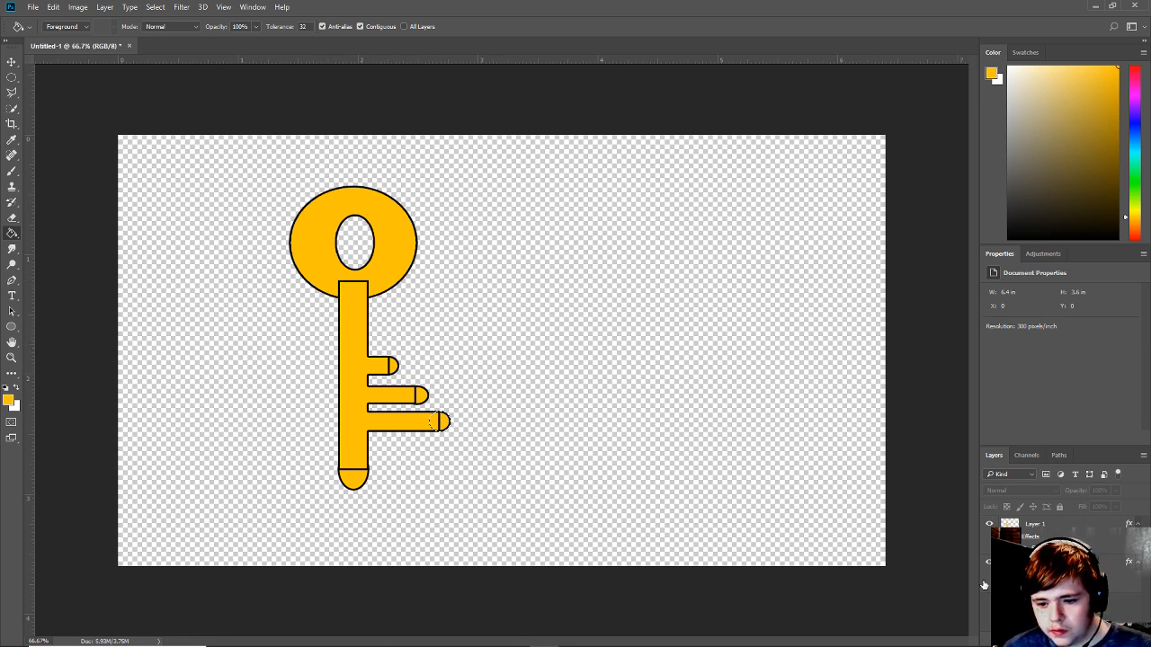
# Toggle the ring-and-tips layer off and on to compare the tooth tips.
pyautogui.click(989, 562)
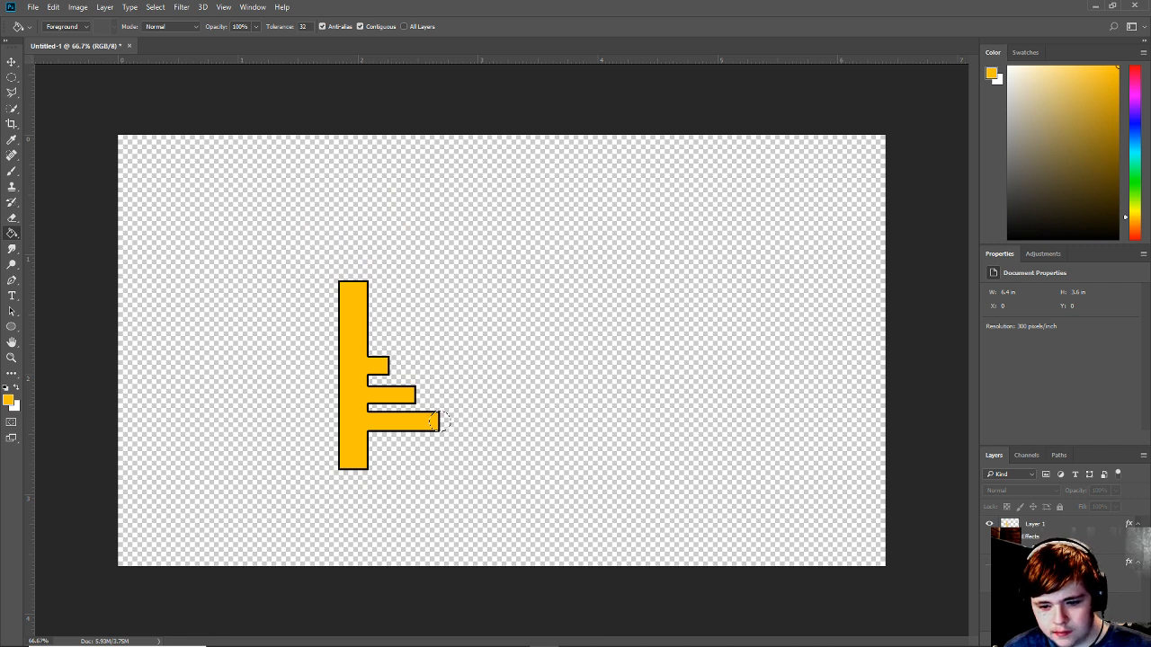
pyautogui.click(988, 563)
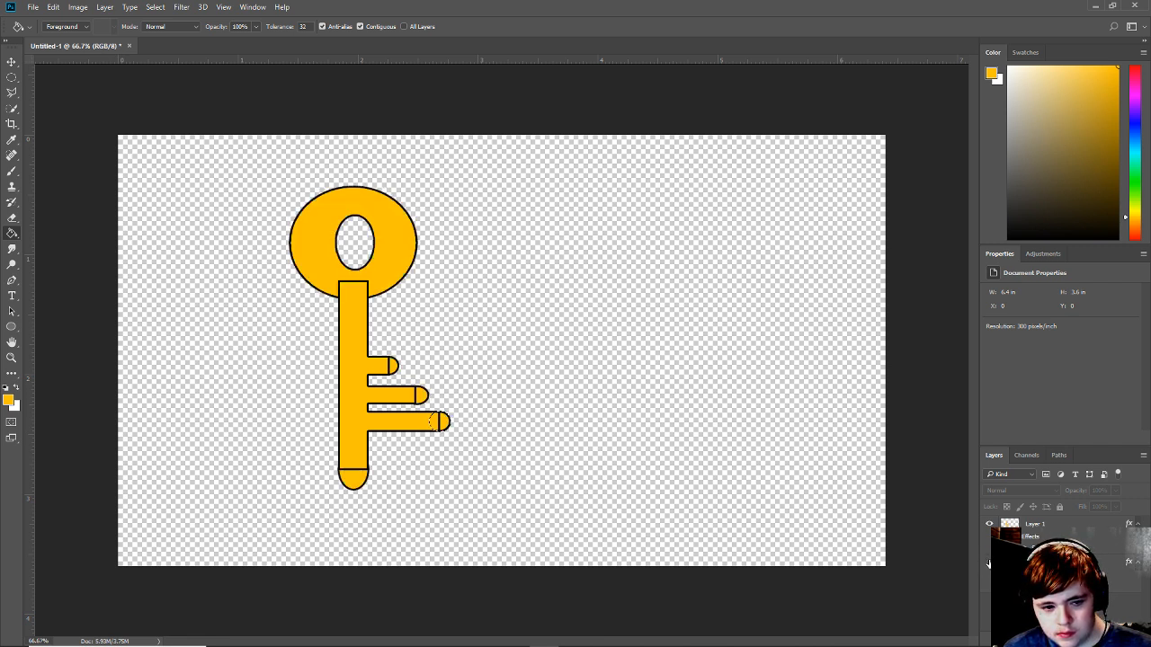
pyautogui.click(988, 563)
pyautogui.click(988, 563)
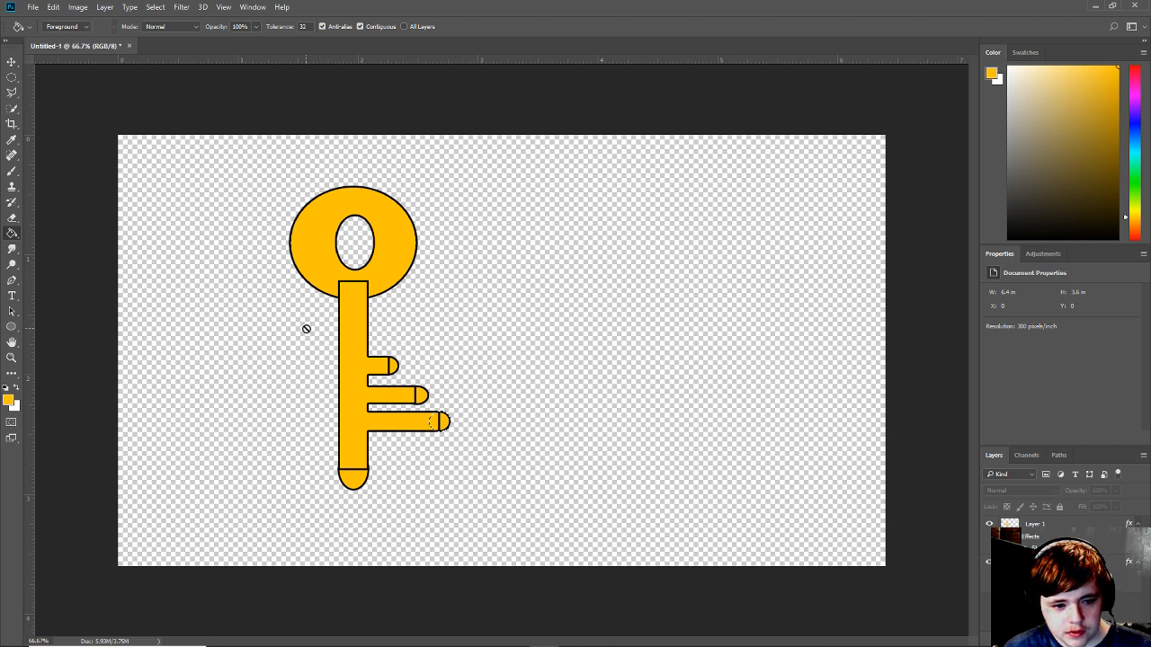
# With the Move tool, check the transform bounds of the stem layer and Layer 2.
pyautogui.click(11, 61)
pyautogui.keyDown('ctrl'); pyautogui.click(350, 328); pyautogui.keyUp('ctrl')
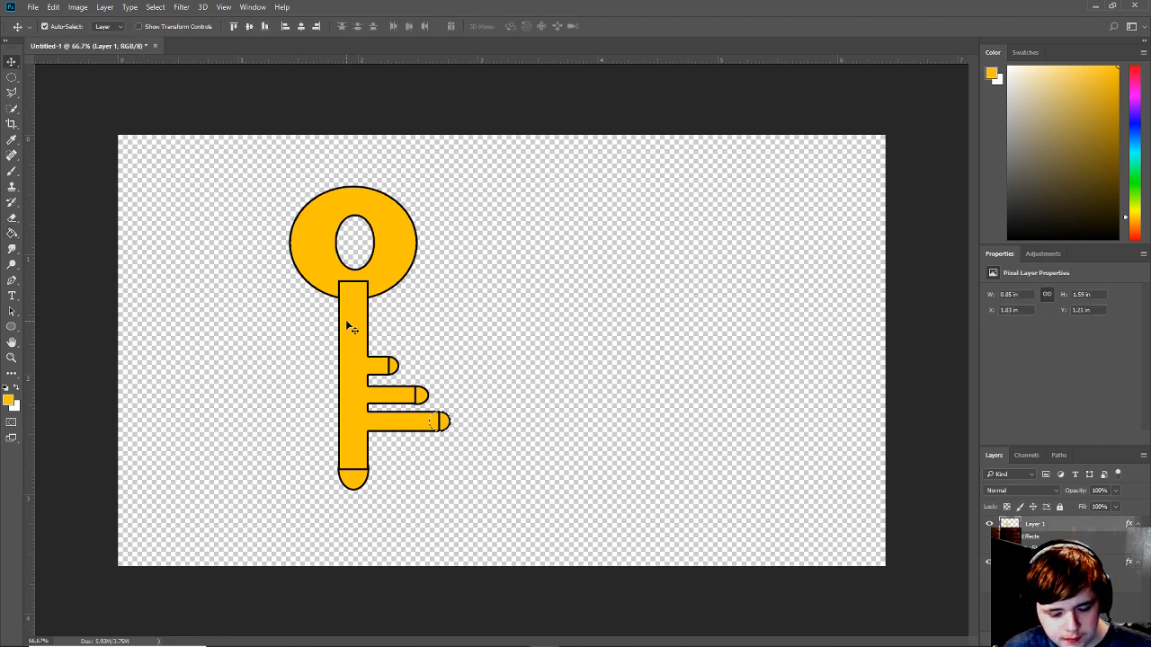
pyautogui.hotkey('ctrl', 't')
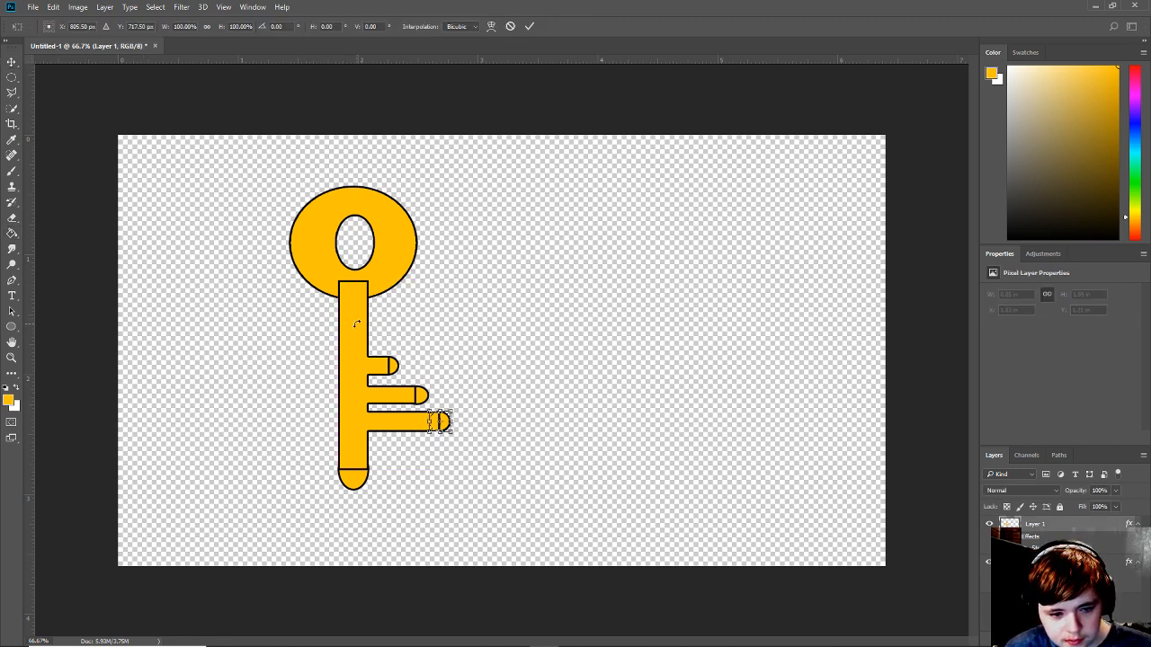
pyautogui.press('Escape')
pyautogui.click(1043, 611)
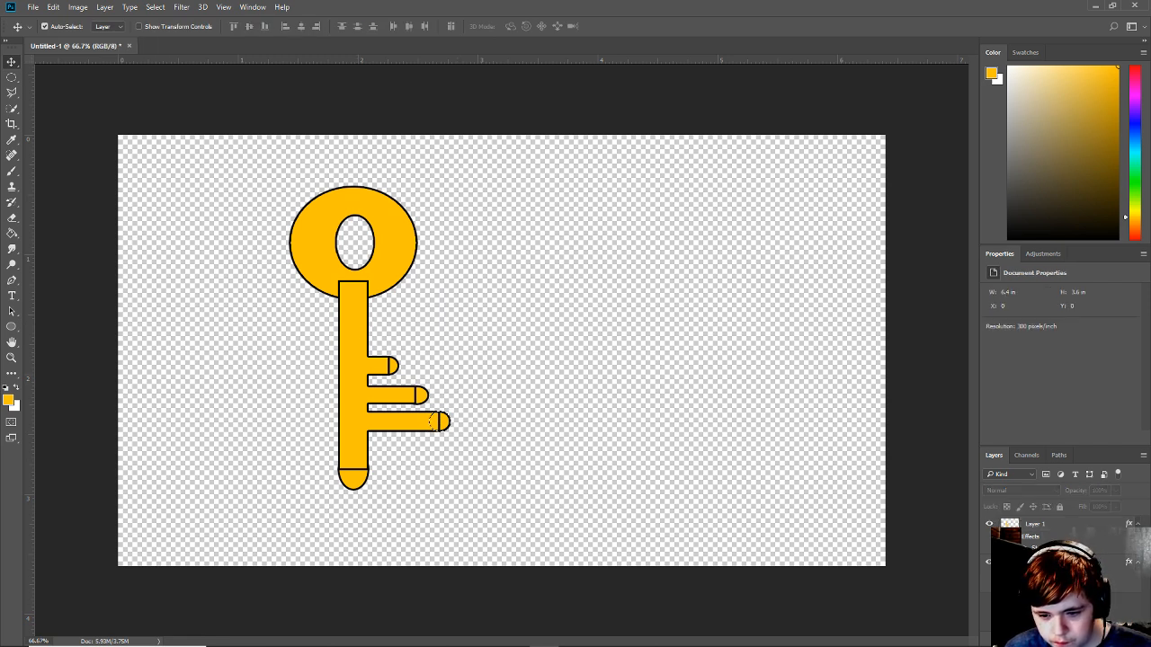
pyautogui.click(1043, 563)
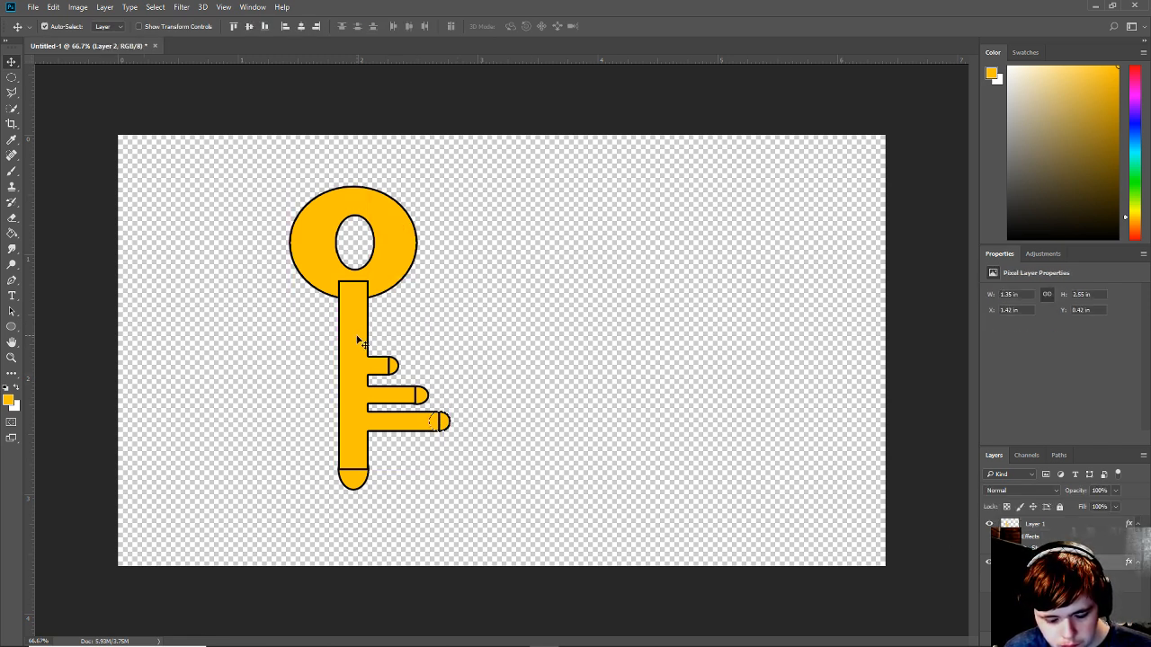
pyautogui.hotkey('ctrl', 't')
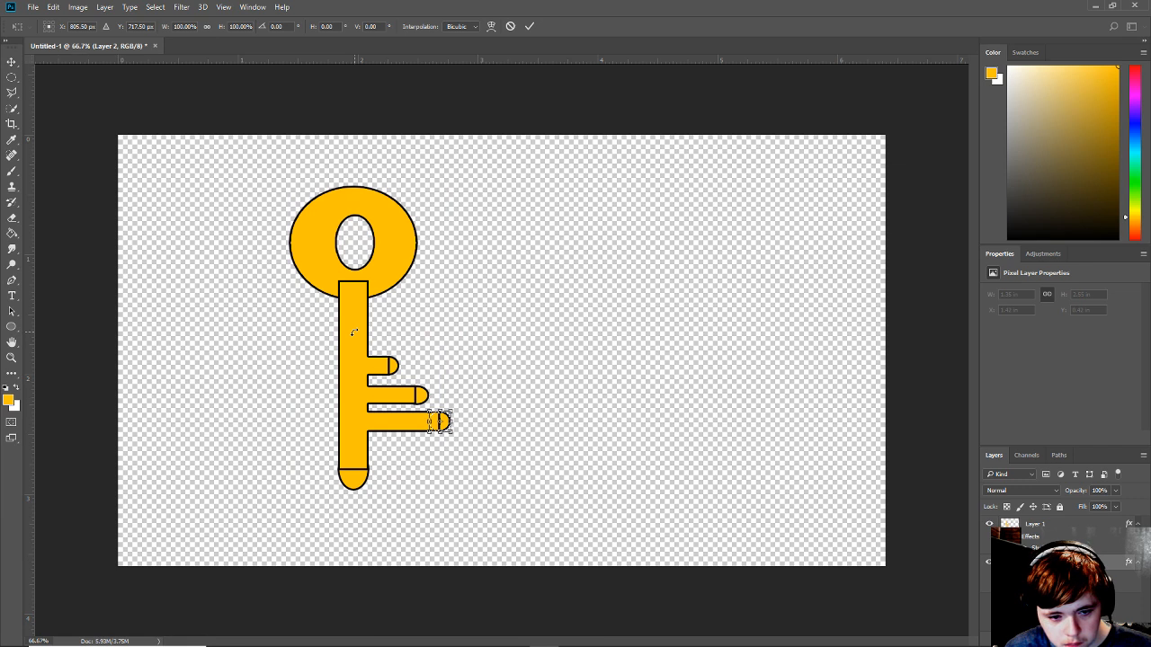
pyautogui.press('Escape')
pyautogui.click(1043, 611)
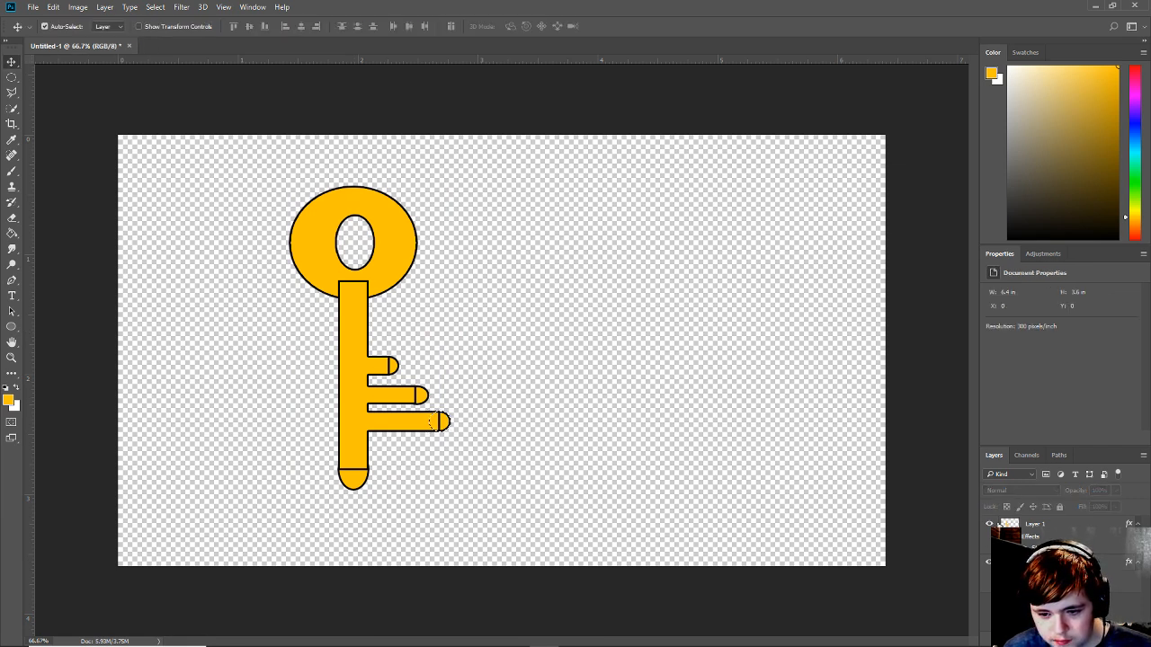
# Toggle the stem layer's visibility, leaving it shown, and hide the ring-and-tips layer.
pyautogui.click(989, 524)
pyautogui.click(993, 524)
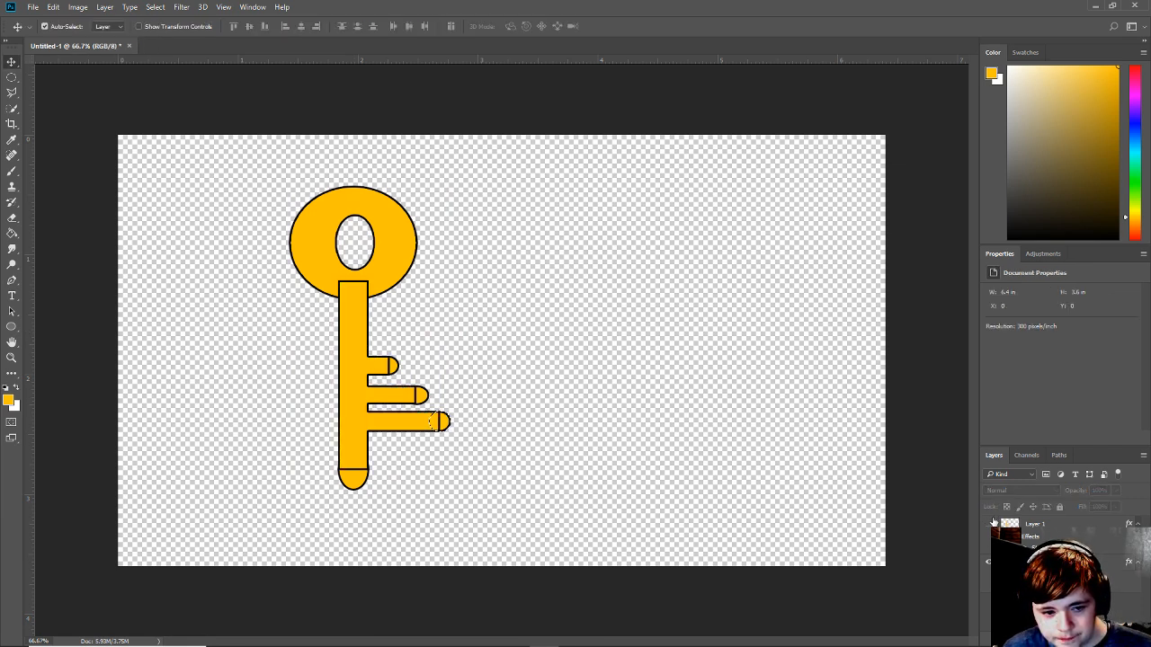
pyautogui.click(992, 524)
pyautogui.click(993, 524)
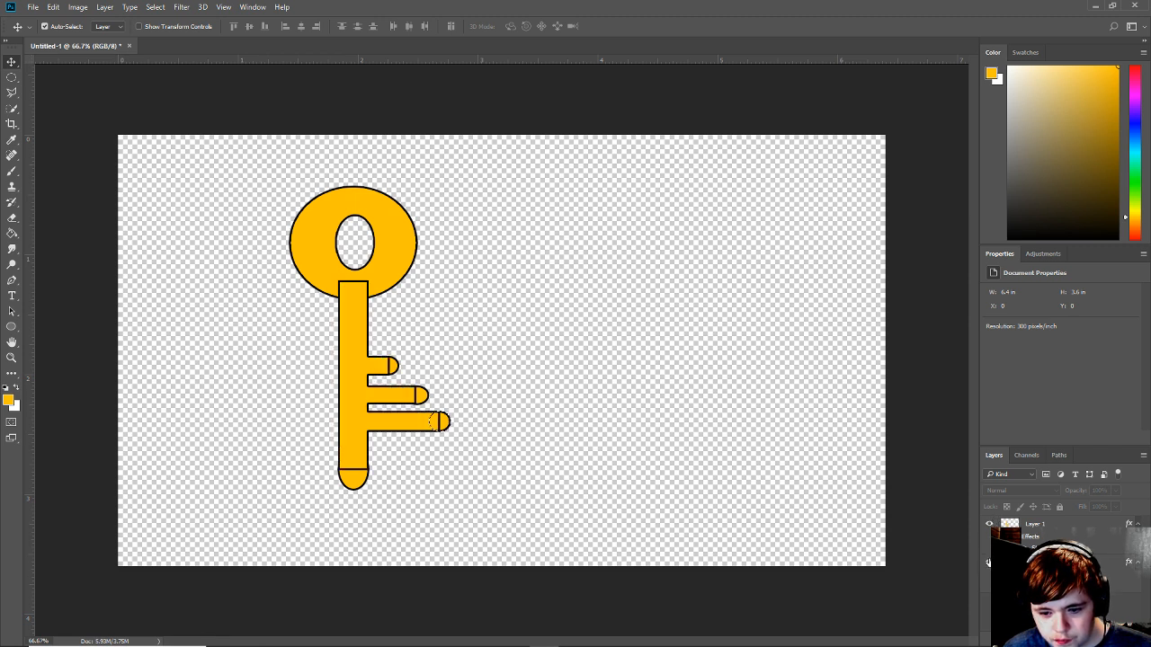
pyautogui.click(989, 562)
# Transform away the stray mark at Layer 1's lowest prong end, then show the ring layer again.
pyautogui.click(1015, 523)
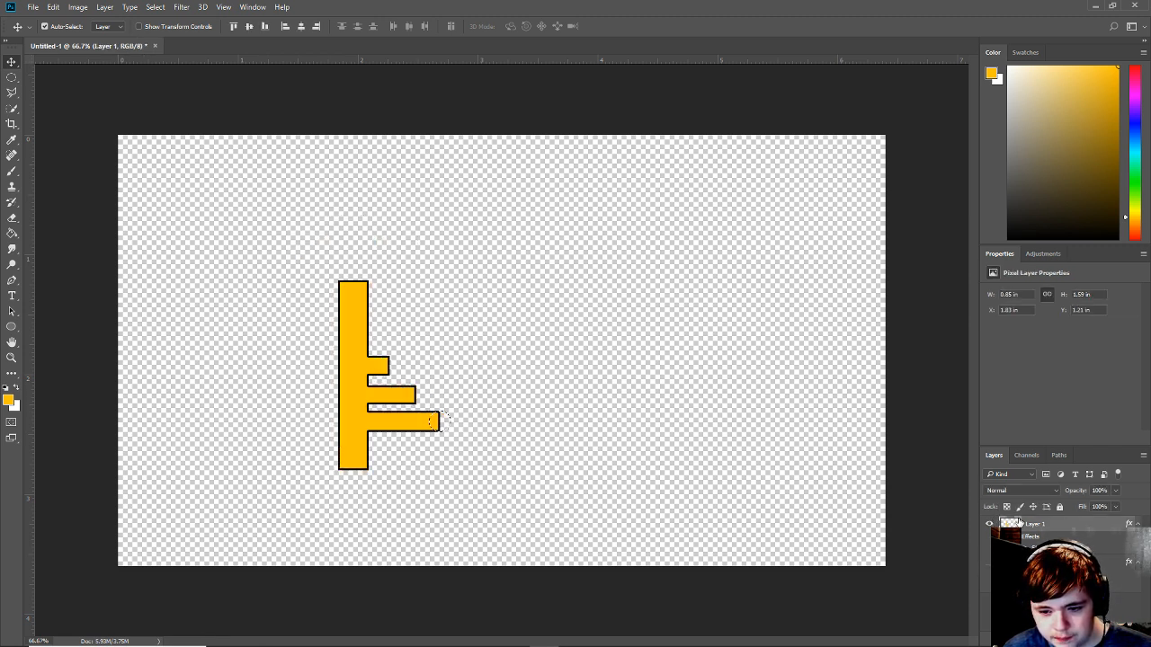
pyautogui.hotkey('ctrl', 't')
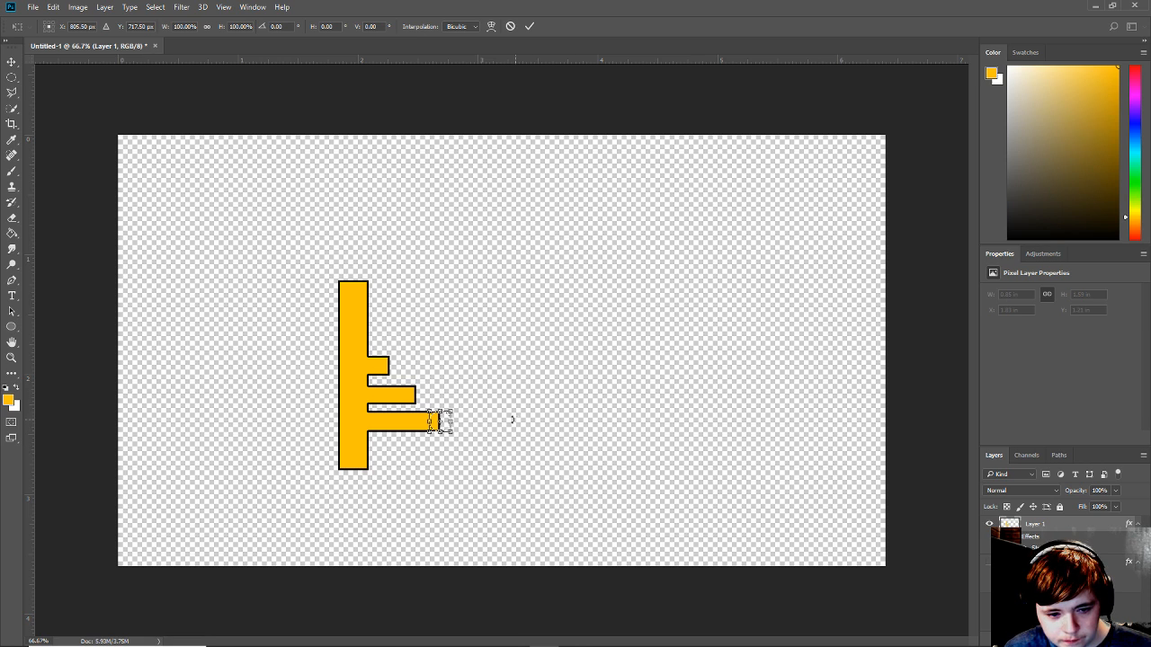
pyautogui.press('Return')
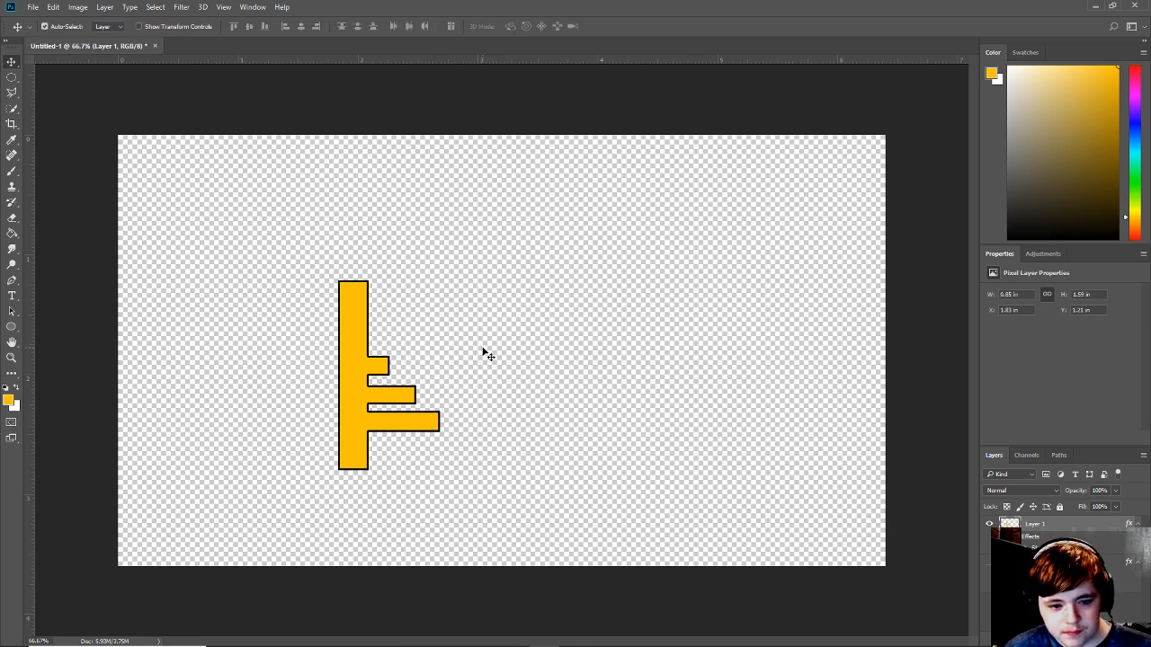
pyautogui.hotkey('ctrl', 't')
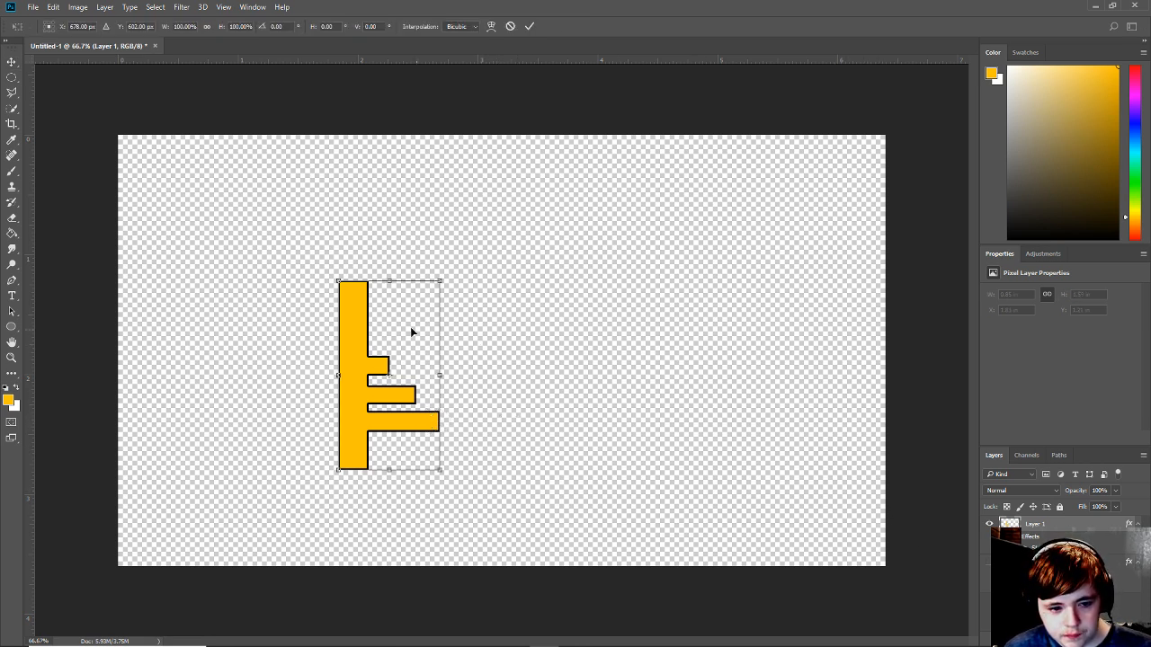
pyautogui.press('Return')
pyautogui.click(988, 563)
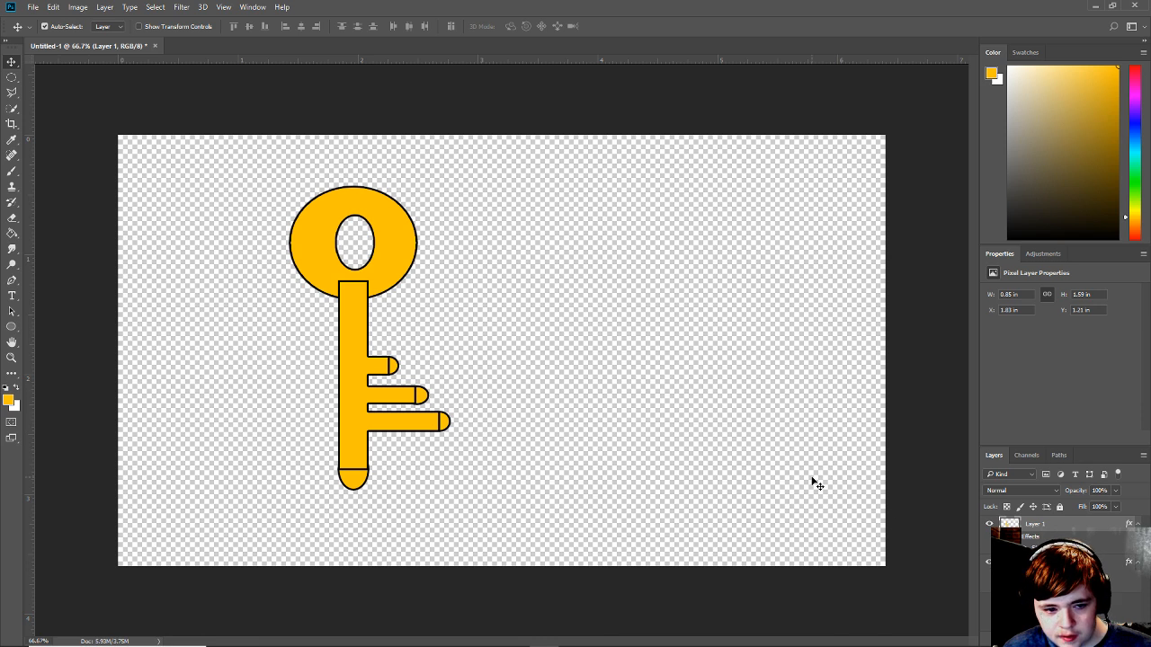
# Shorten the stem and teeth to about 91% height with Free Transform.
pyautogui.hotkey('ctrl', 't')
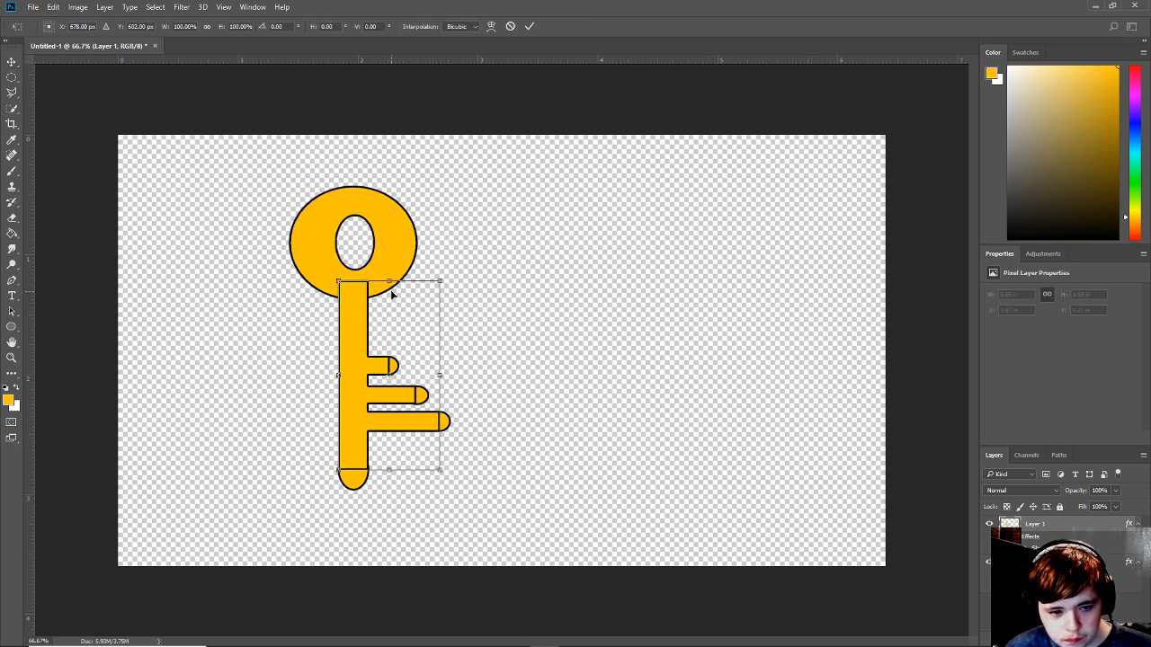
pyautogui.moveTo(389, 280); pyautogui.dragTo(387, 296)
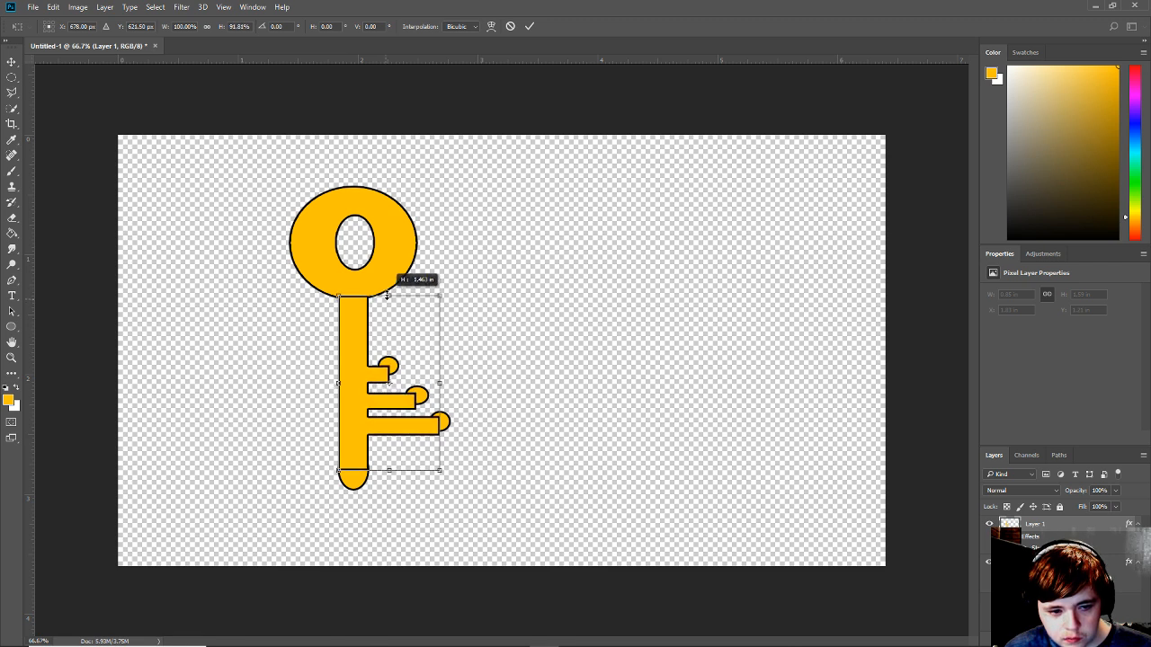
pyautogui.press('Return')
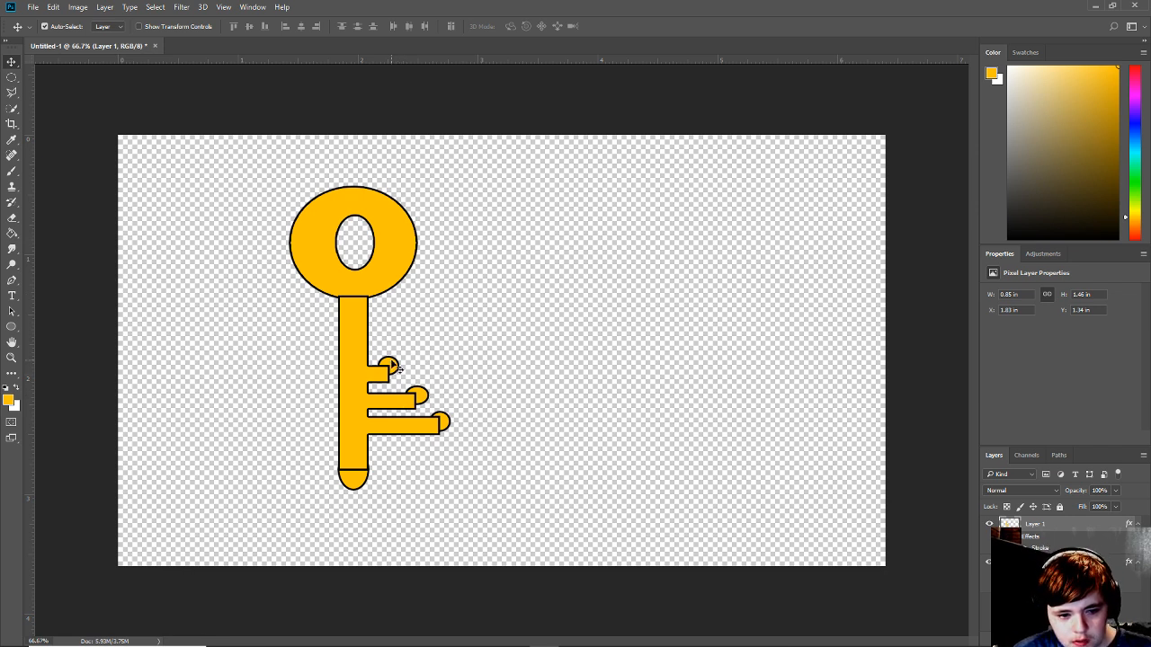
# Nudge the key layer, undo the stray moves and transform, and deselect.
pyautogui.moveTo(391, 369); pyautogui.dragTo(390, 372)
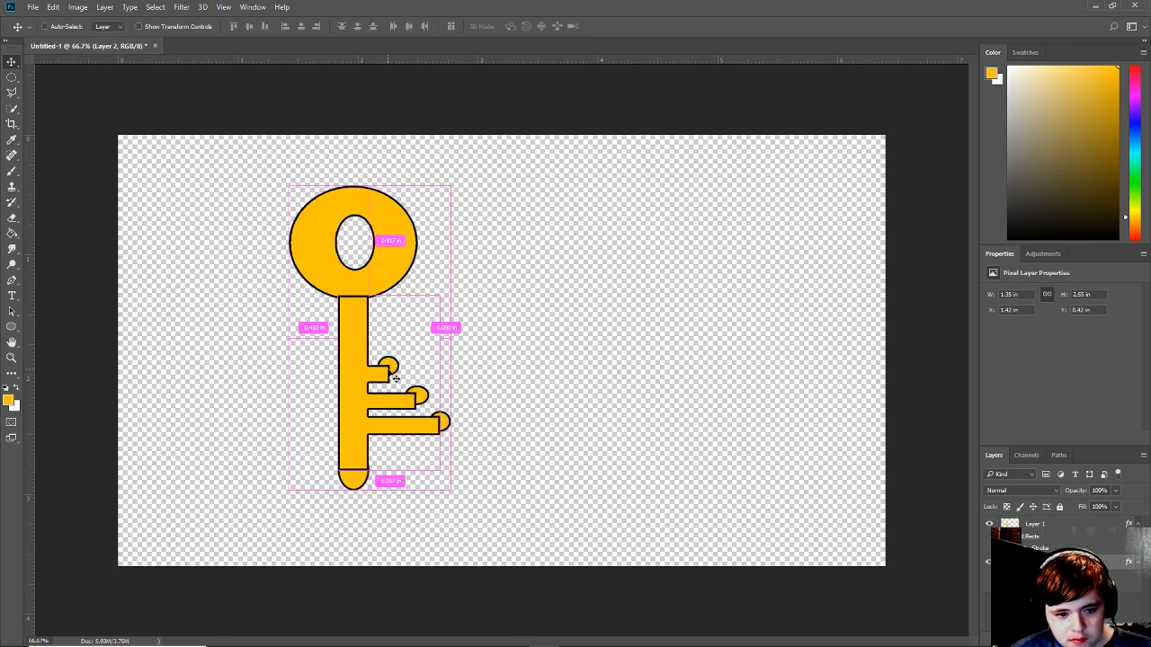
pyautogui.hotkey('shift', 'Up')
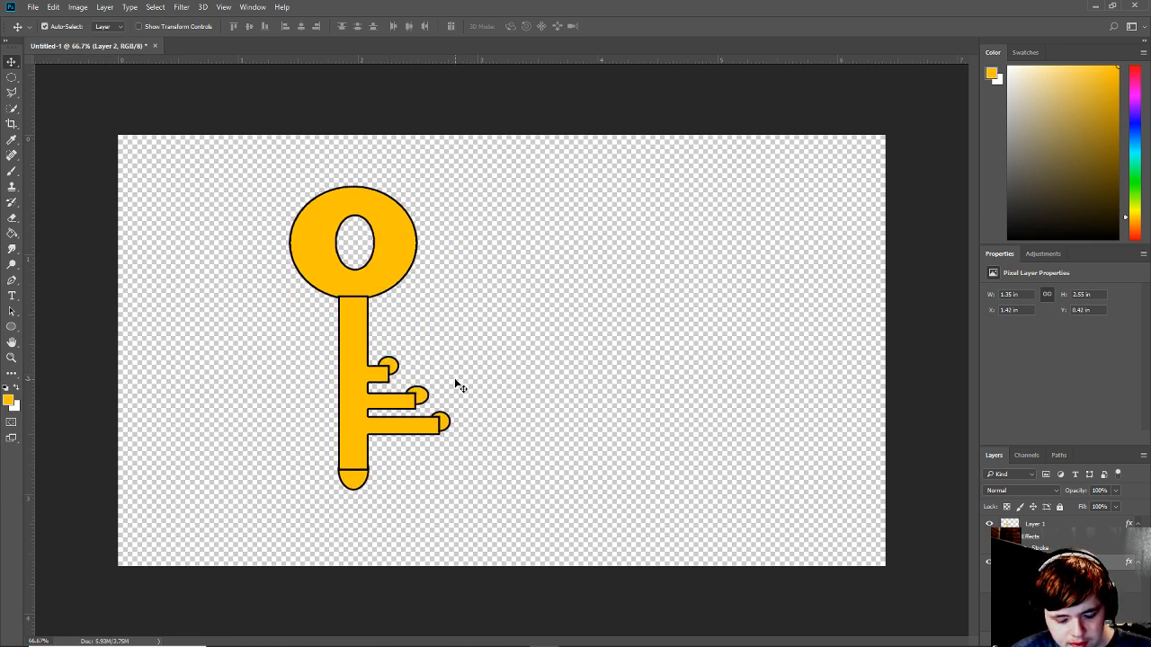
pyautogui.hotkey('ctrl', 'z')
pyautogui.hotkey('ctrl', 'z')
pyautogui.hotkey('ctrl', 'alt', 'z')
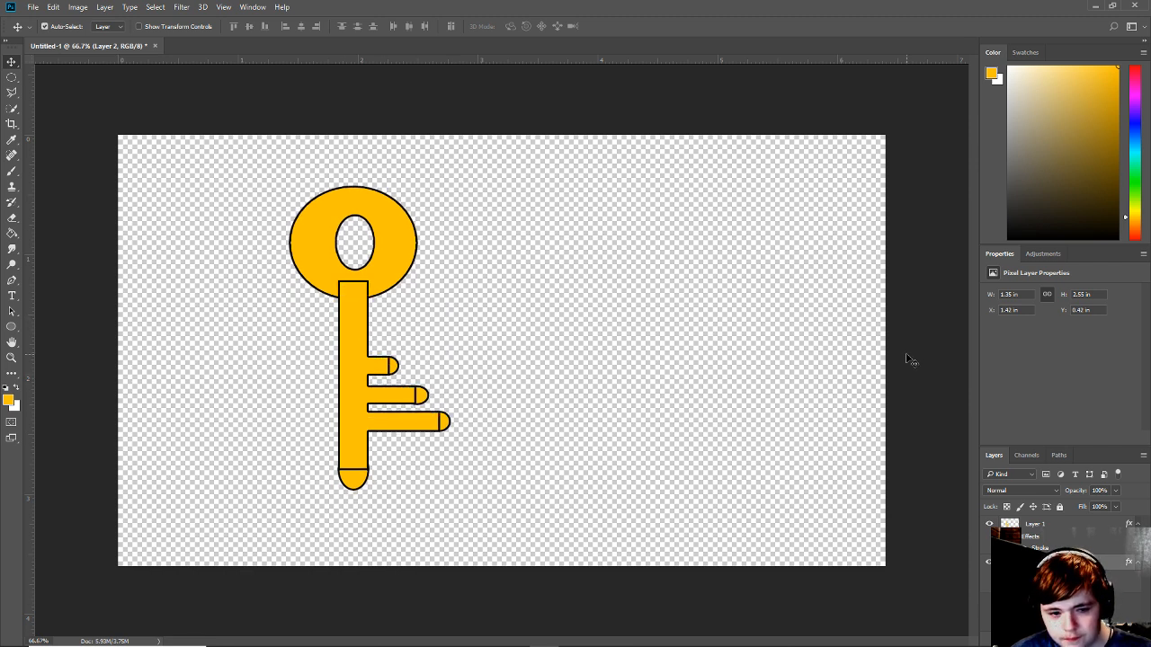
pyautogui.click(509, 254)
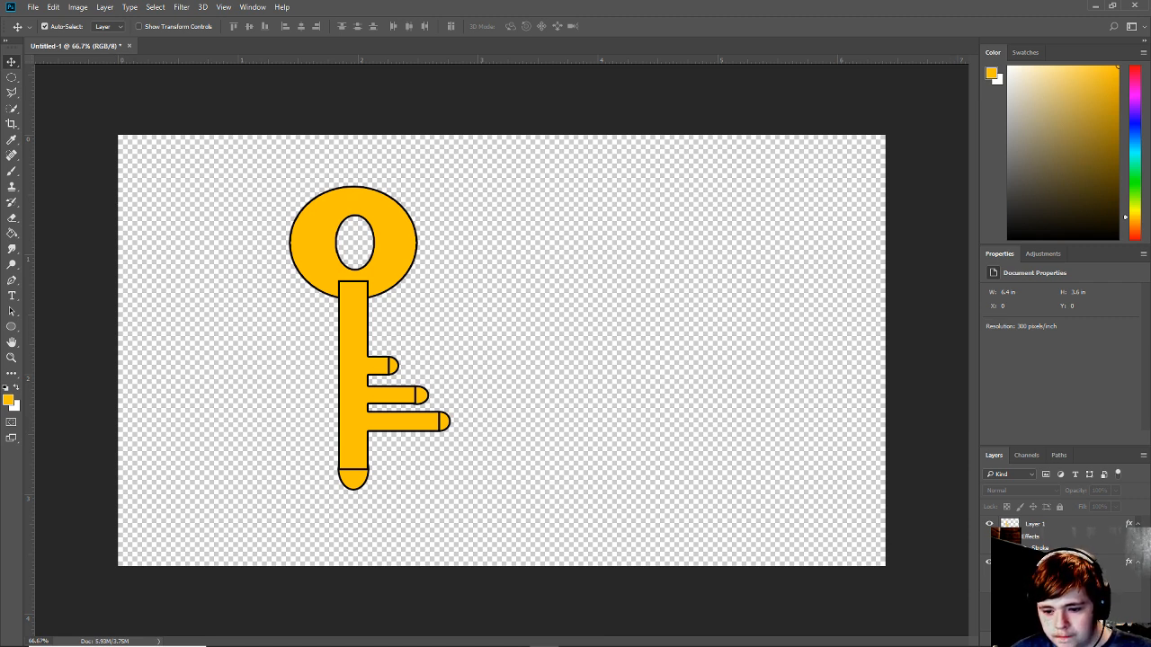
# On a new layer, fill a small rectangle at the shaft's neck with yellow.
pyautogui.click(1096, 640)
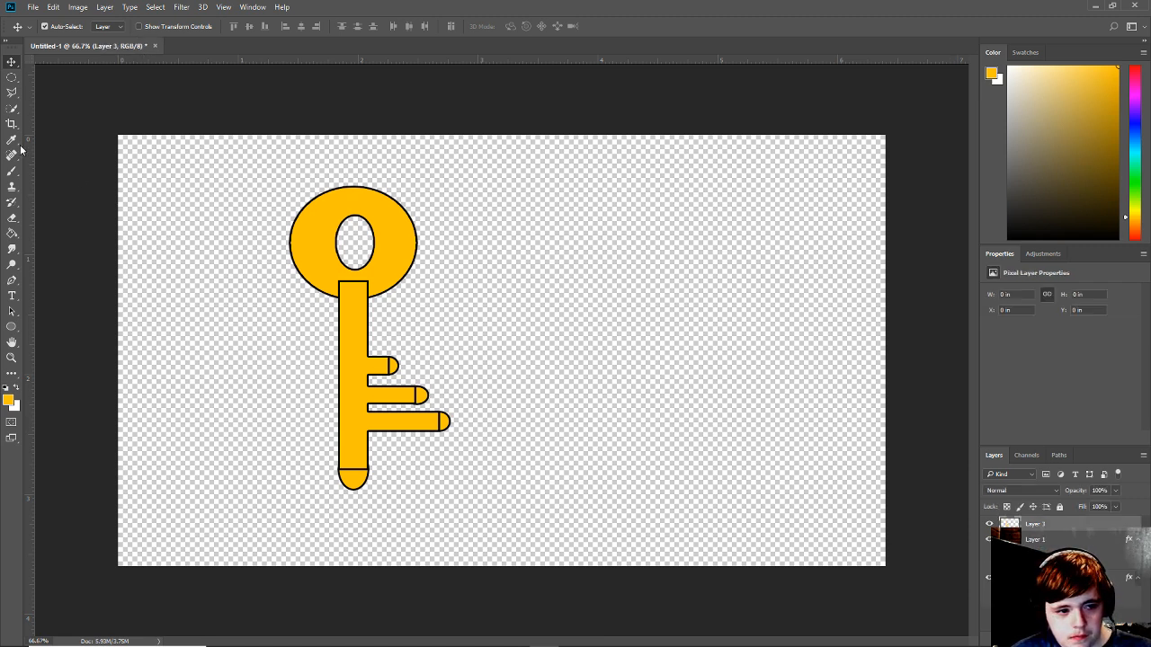
pyautogui.click(11, 77)
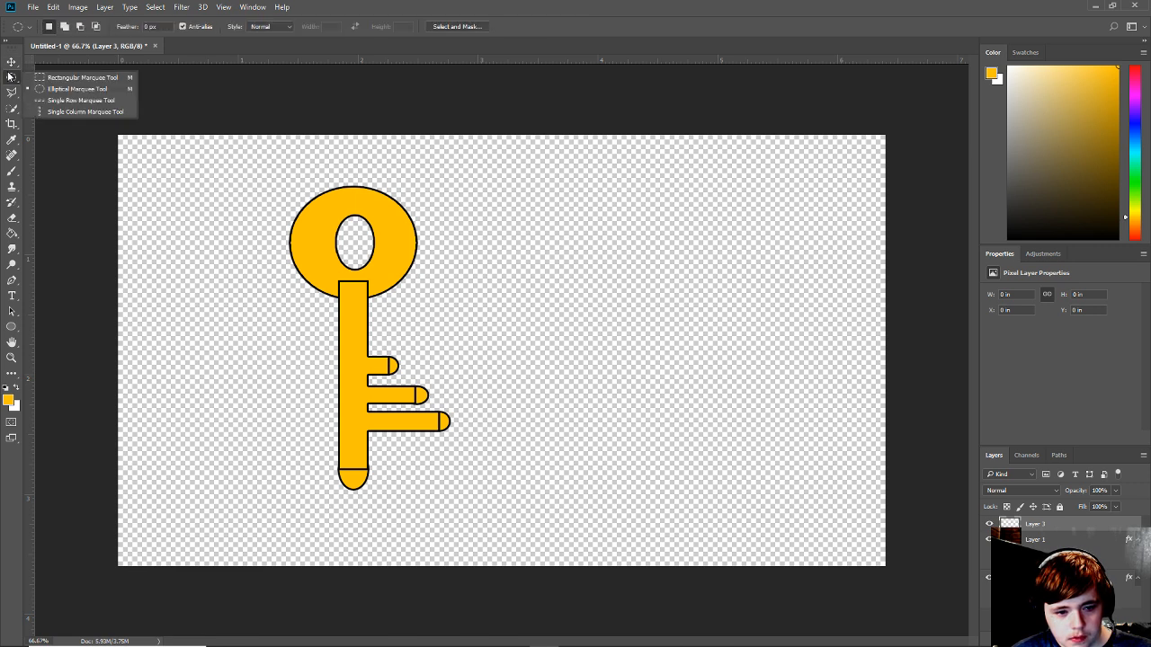
pyautogui.click(67, 77)
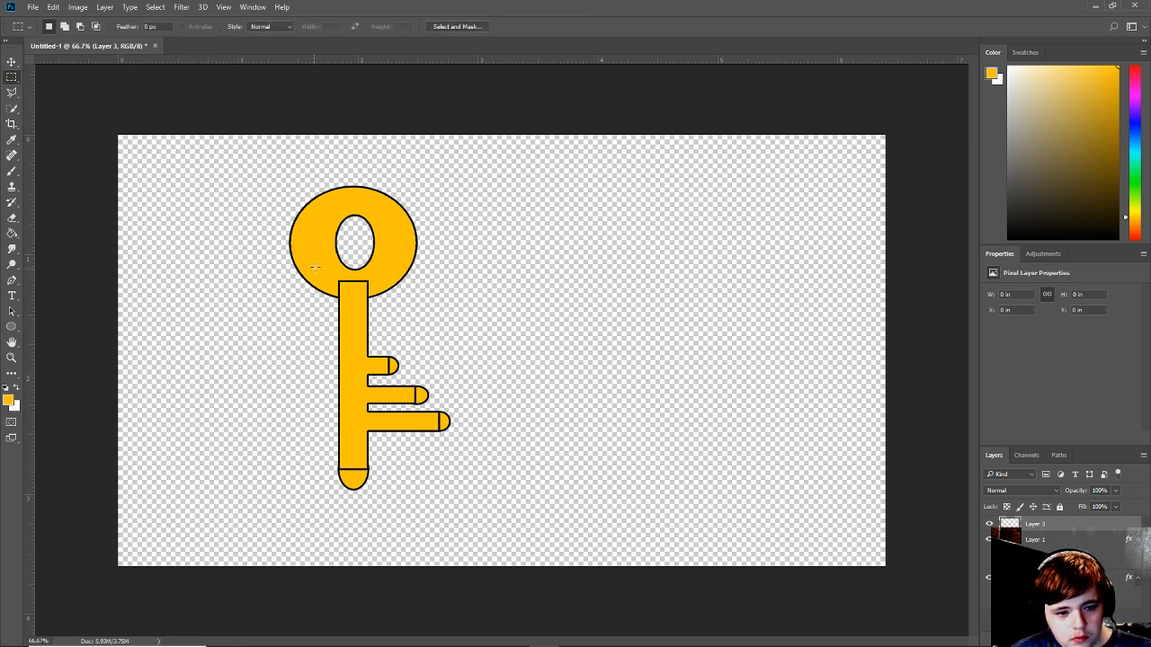
pyautogui.moveTo(319, 265); pyautogui.dragTo(370, 298)
pyautogui.click(337, 283)
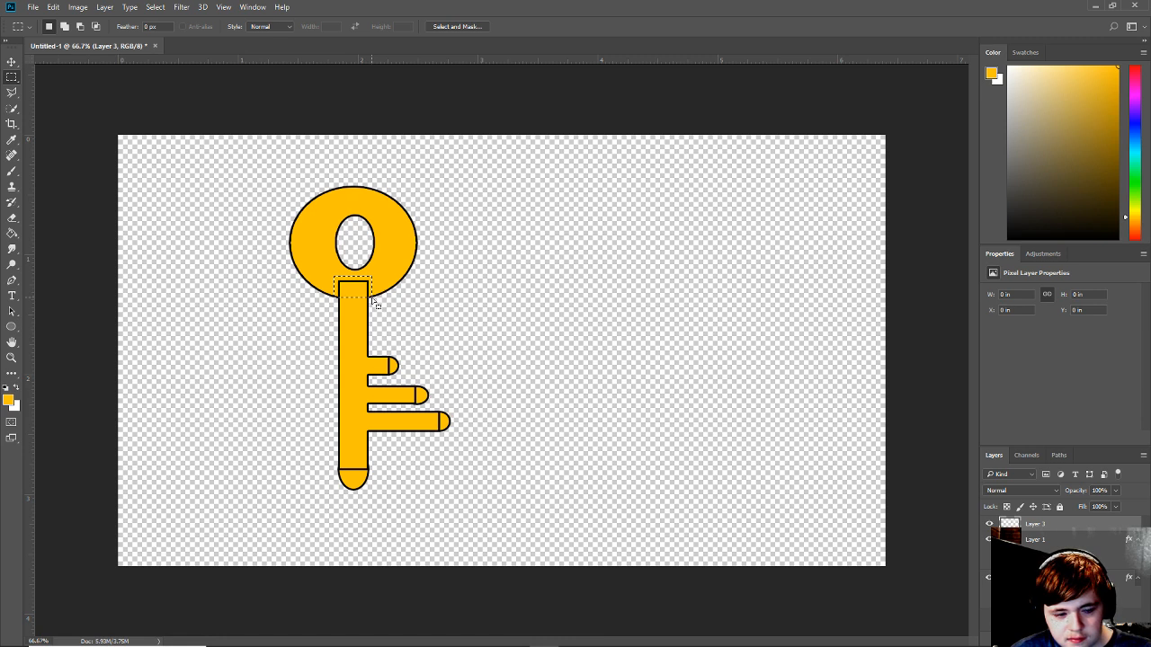
pyautogui.click(12, 233)
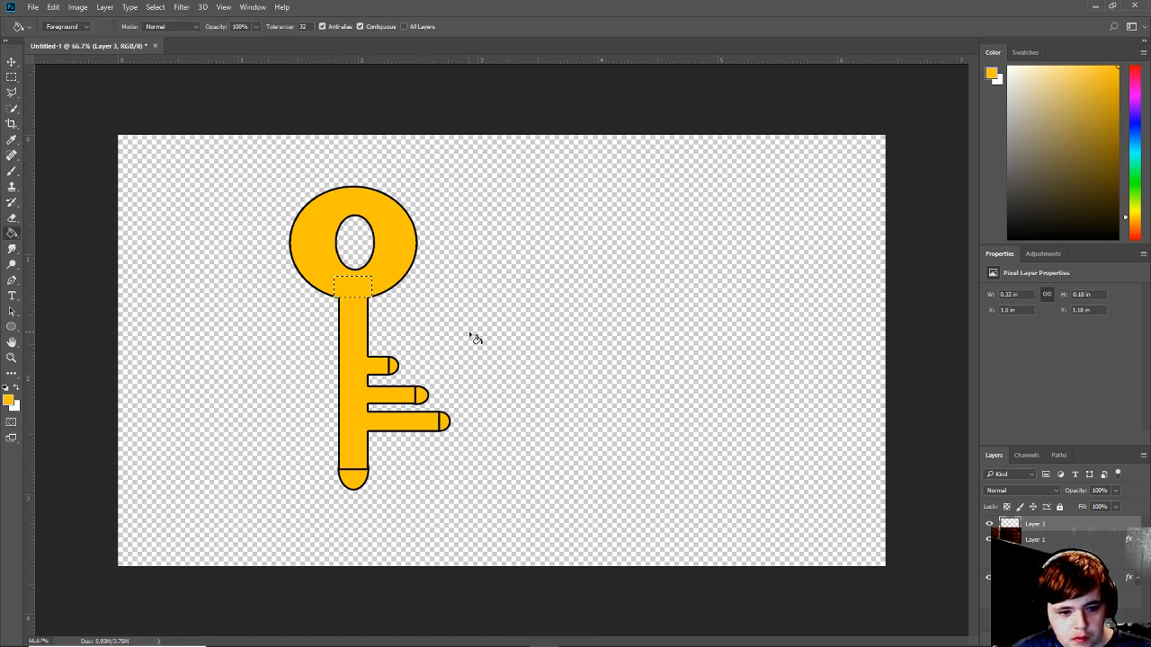
pyautogui.click(12, 76)
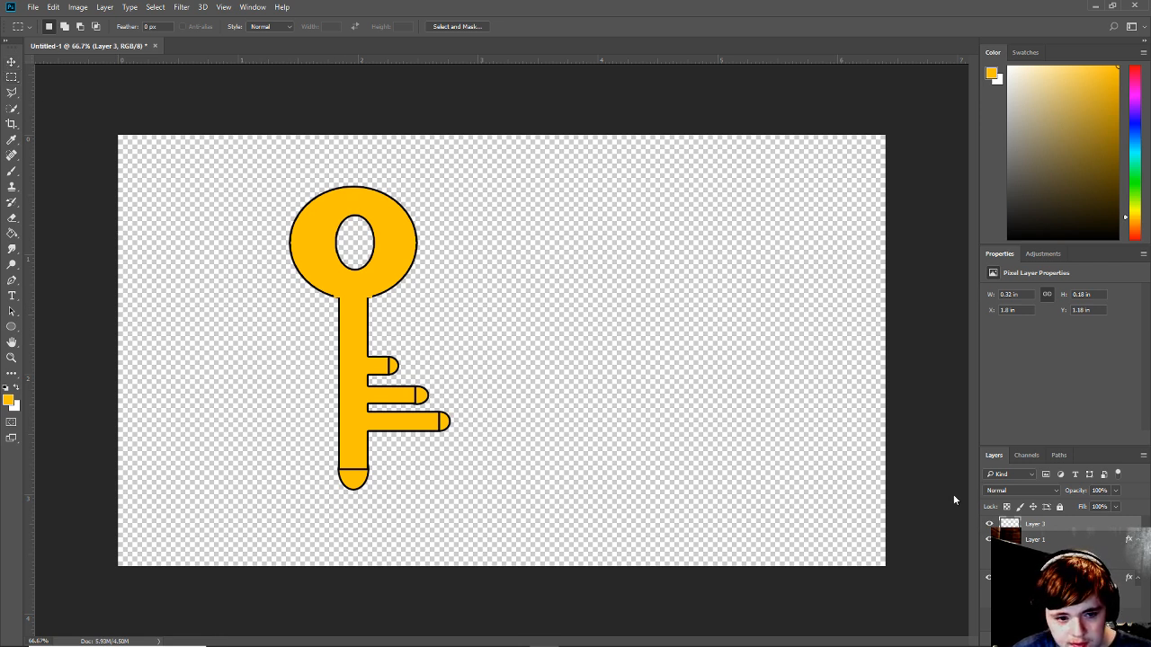
# Shorten the yellow neck patch slightly, then deselect the patch layer.
pyautogui.hotkey('ctrl', 't')
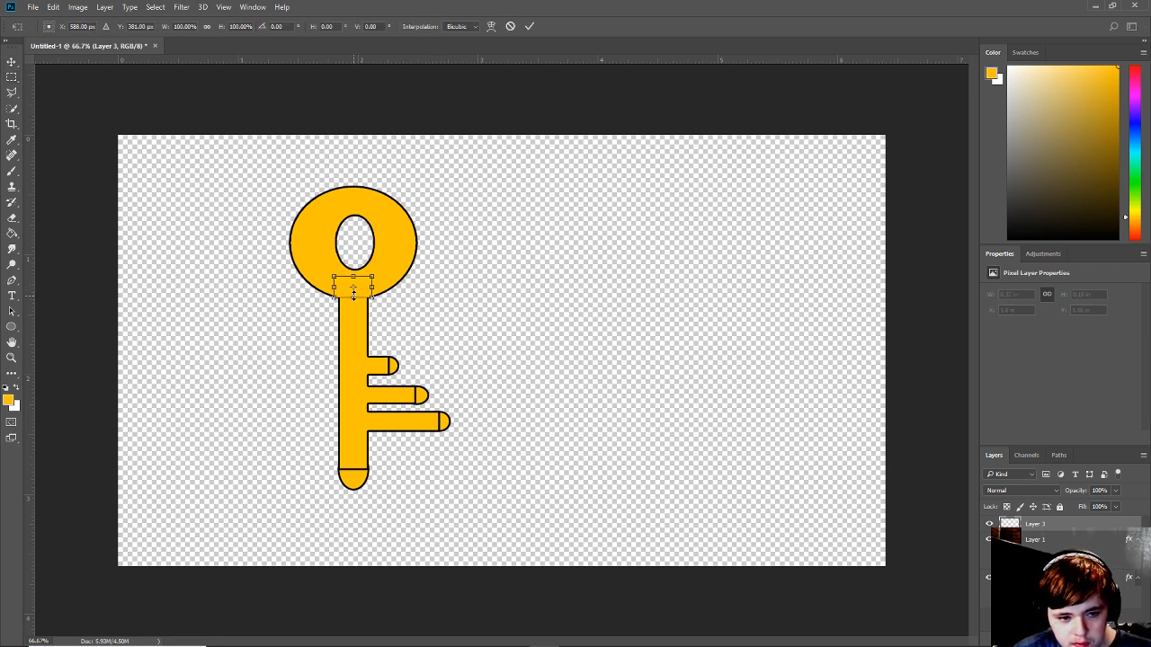
pyautogui.moveTo(353, 294); pyautogui.dragTo(353, 293)
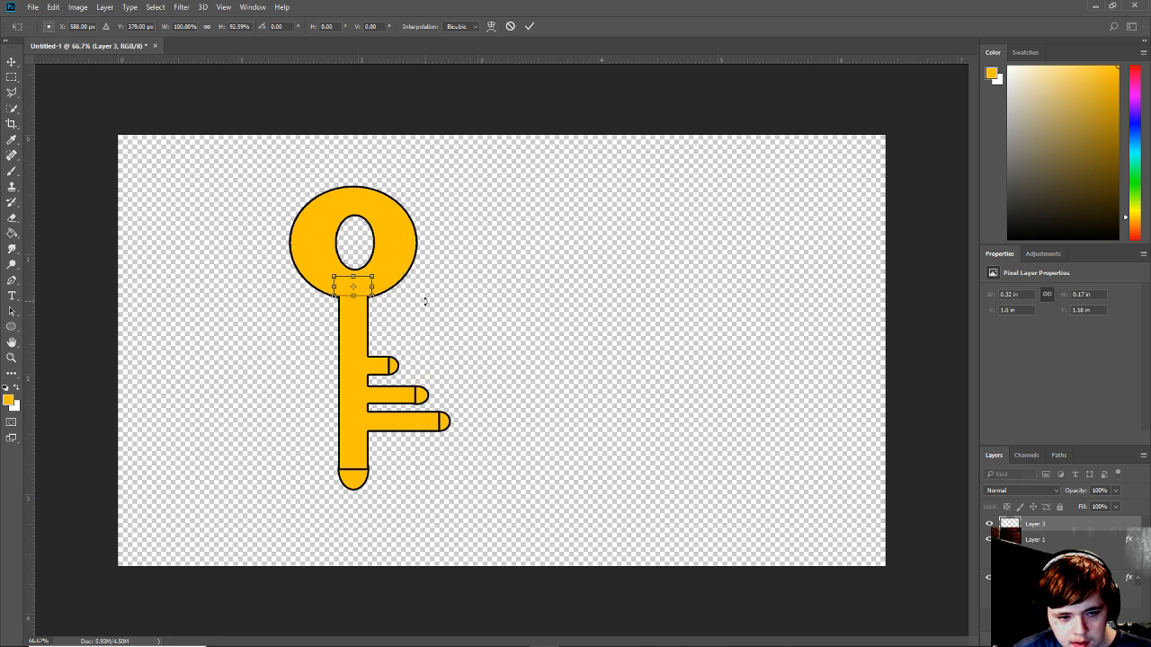
pyautogui.press('m')
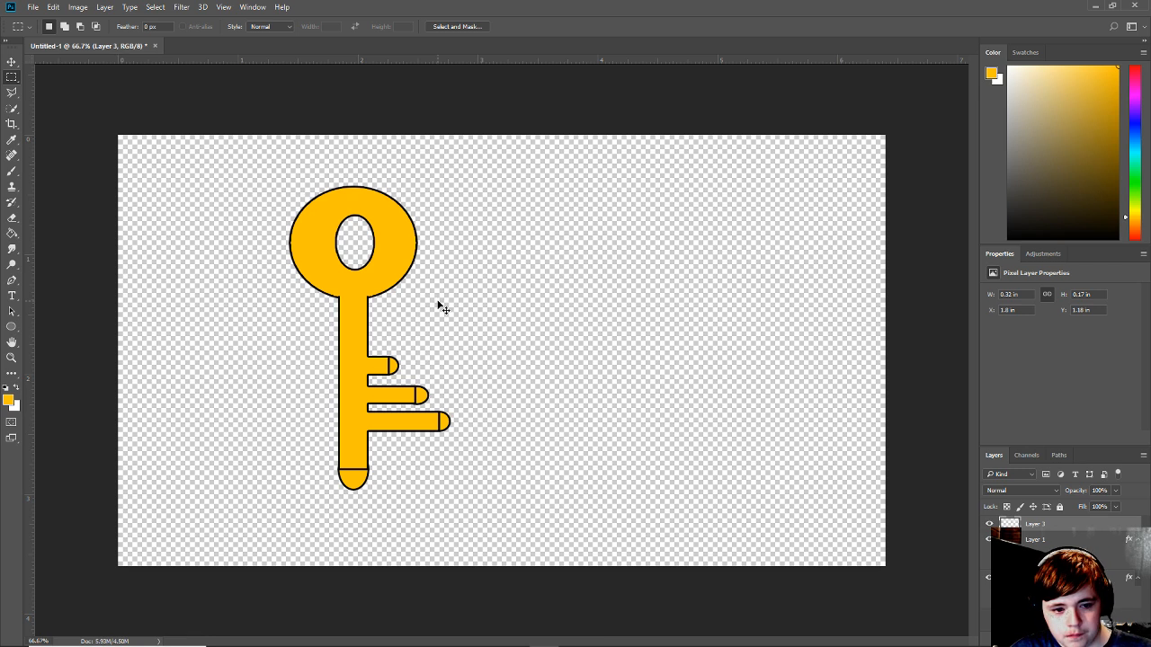
pyautogui.hotkey('ctrl', 's')
pyautogui.click(533, 343)
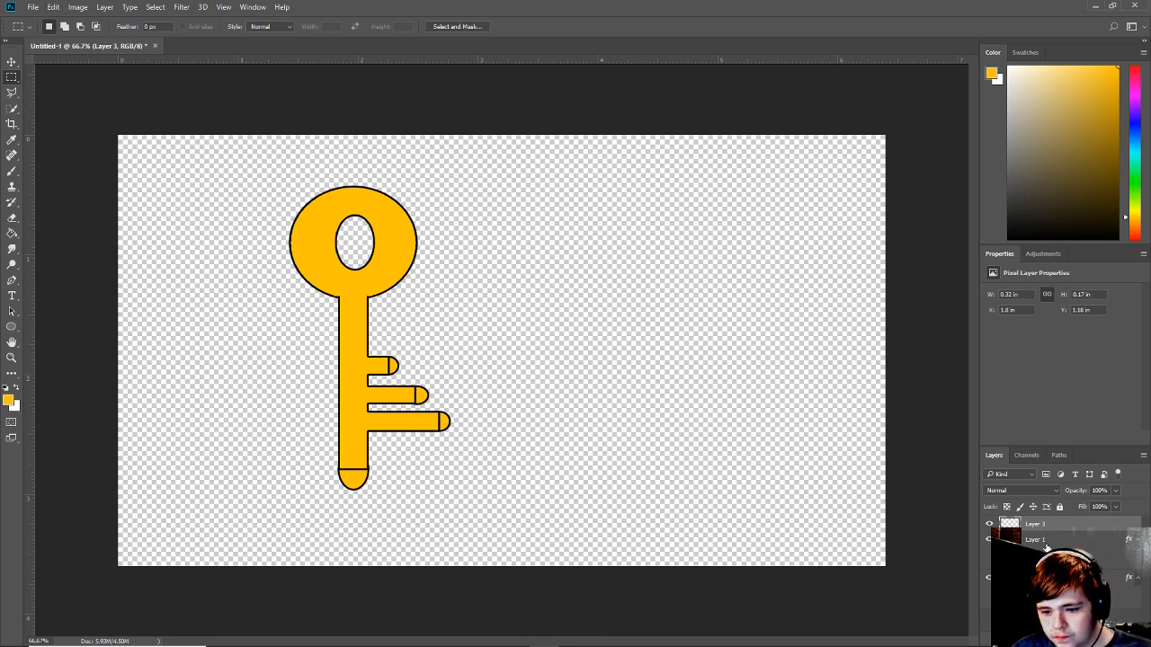
pyautogui.click(1062, 622)
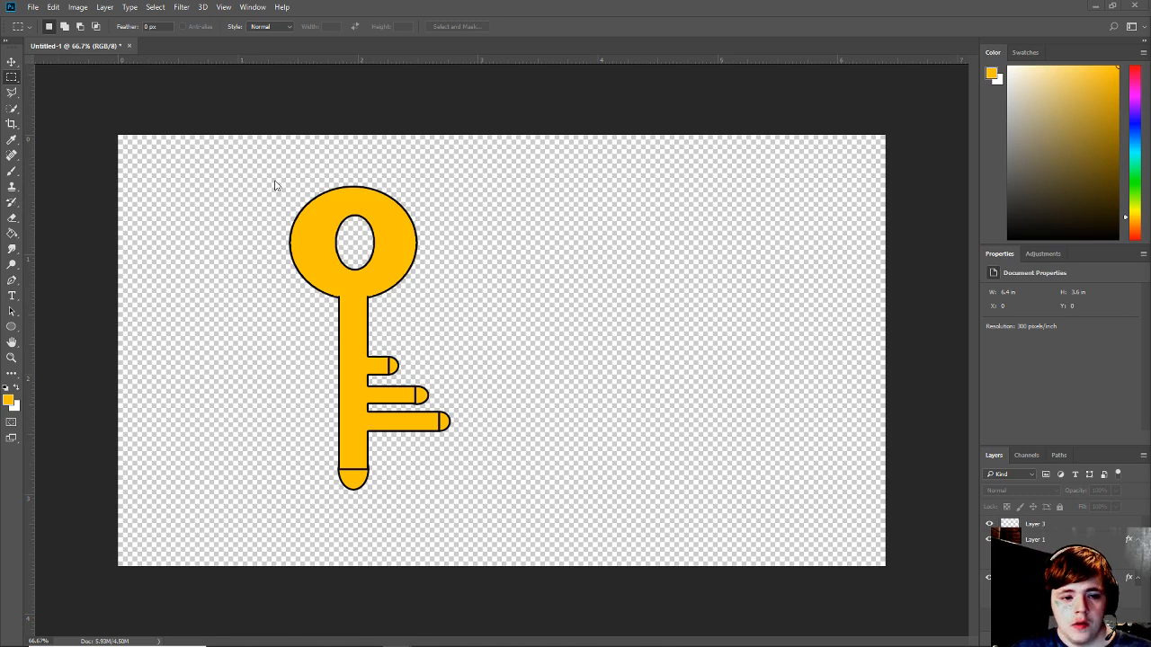
# Open File > Save As and cancel it.
pyautogui.click(33, 6)
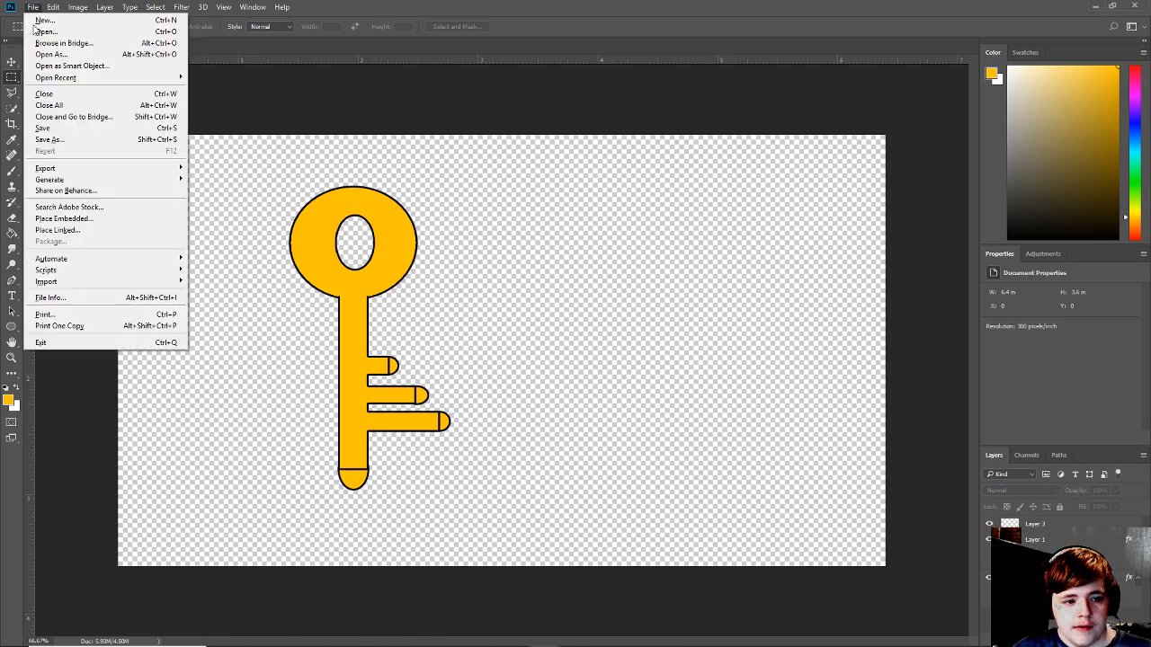
pyautogui.click(75, 142)
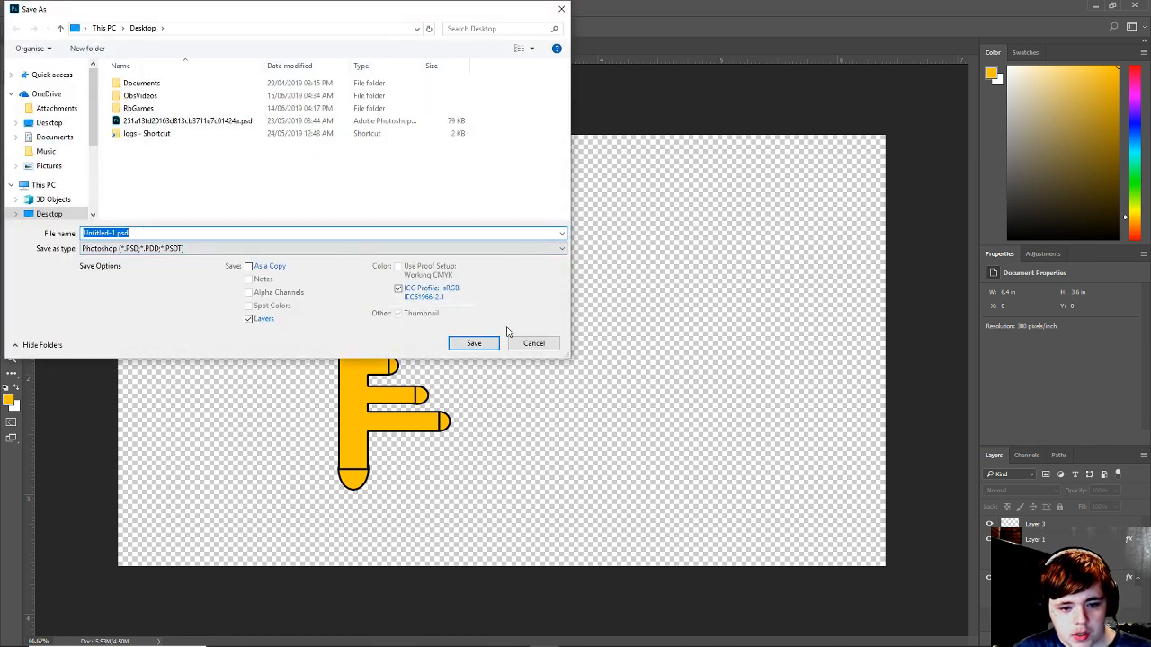
pyautogui.click(534, 343)
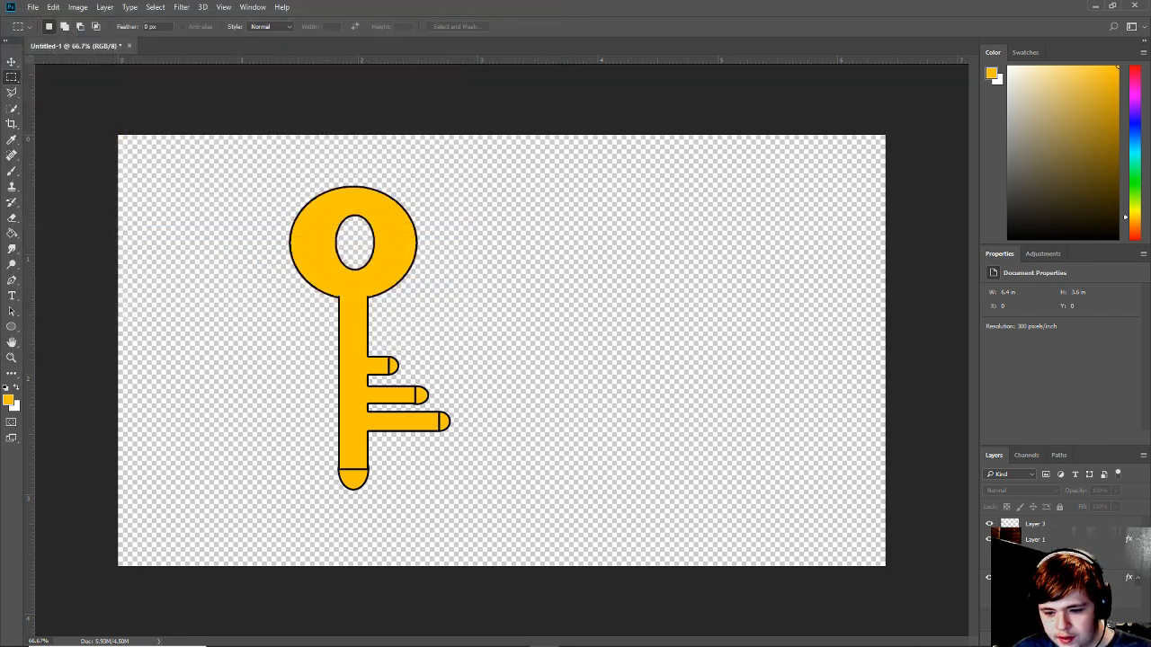
# Select Layer 2, Layer 1 and Layer 3 and group them with Ctrl+G.
pyautogui.click(1065, 539)
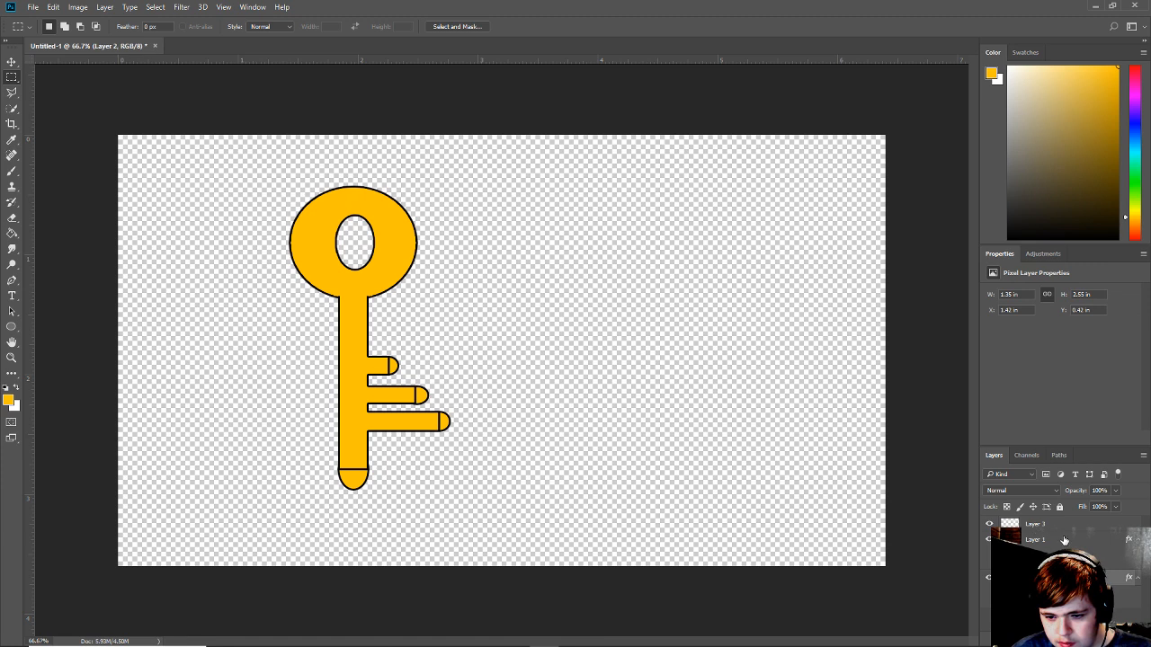
pyautogui.keyDown('ctrl'); pyautogui.click(1064, 541); pyautogui.keyUp('ctrl')
pyautogui.keyDown('ctrl'); pyautogui.click(1055, 530); pyautogui.keyUp('ctrl')
pyautogui.rightClick(1056, 530)
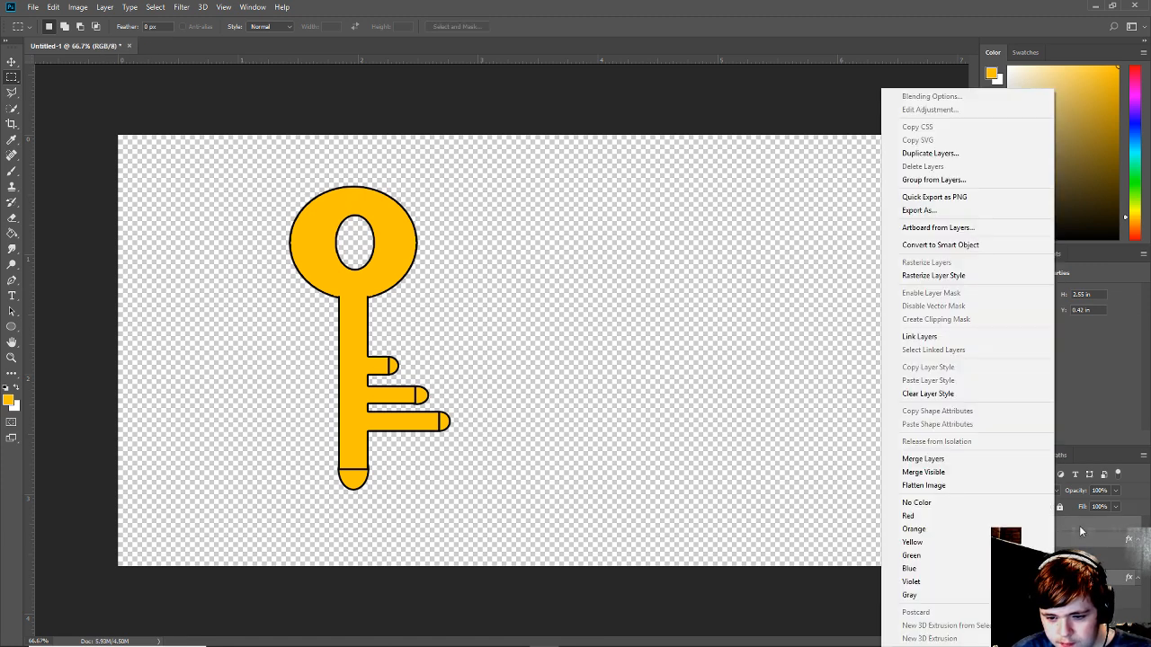
pyautogui.press('Escape')
pyautogui.hotkey('ctrl', 'g')
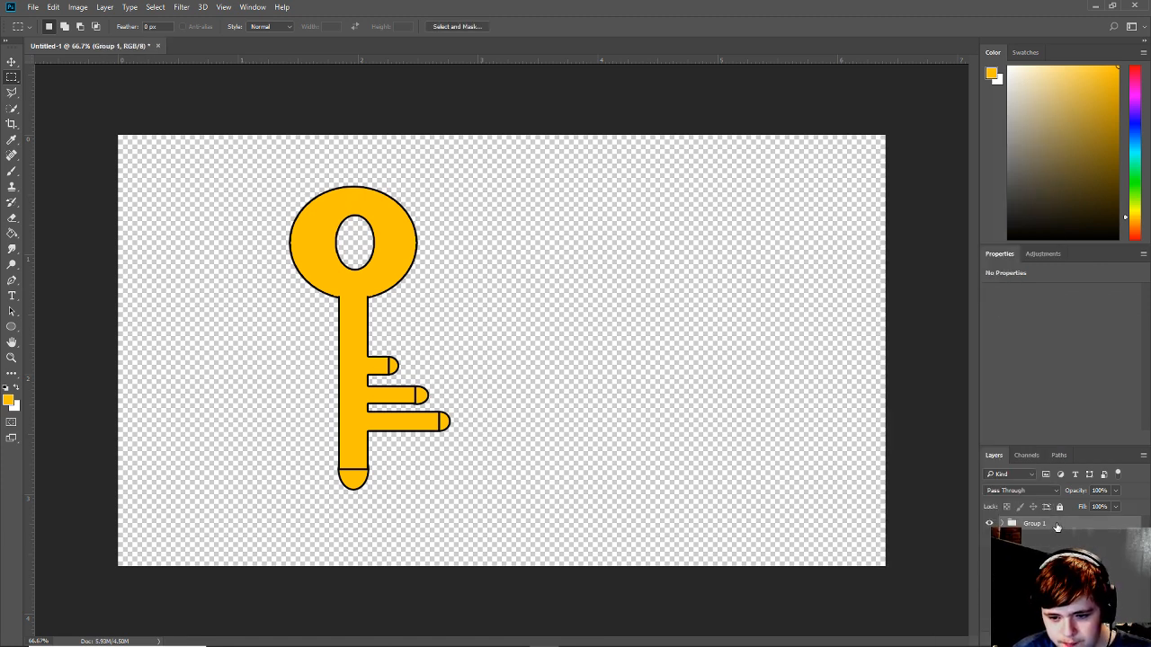
# Enable Bevel & Emboss texture on Group 1 and choose the dark wavy wood-grain pattern.
pyautogui.doubleClick(1072, 526)
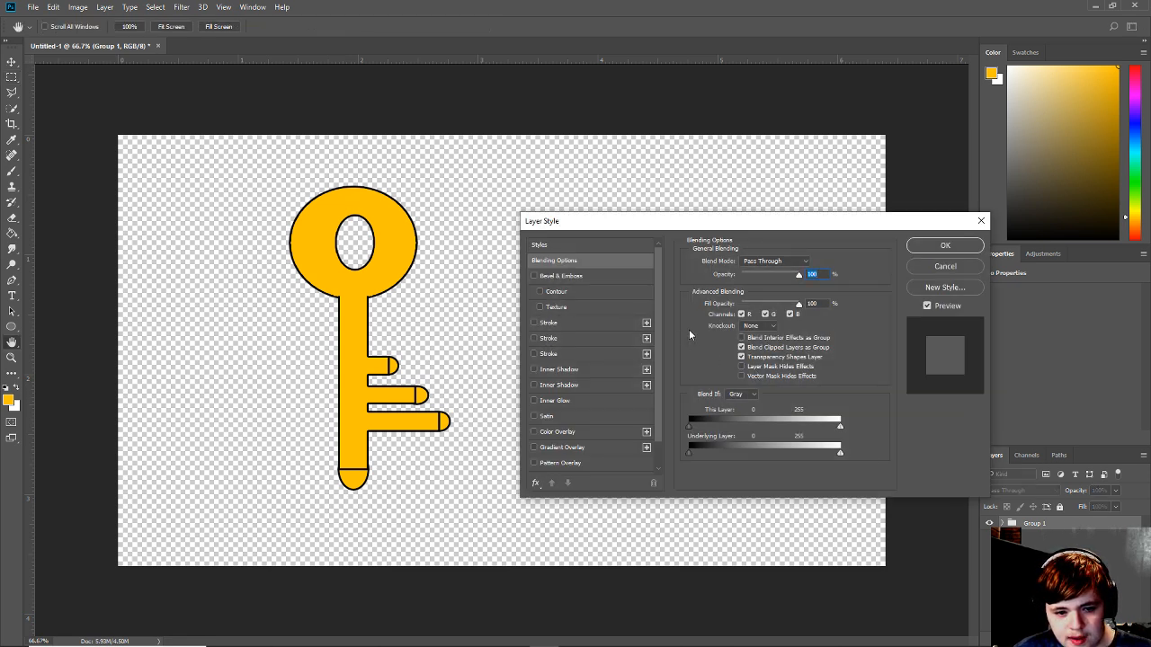
pyautogui.click(575, 302)
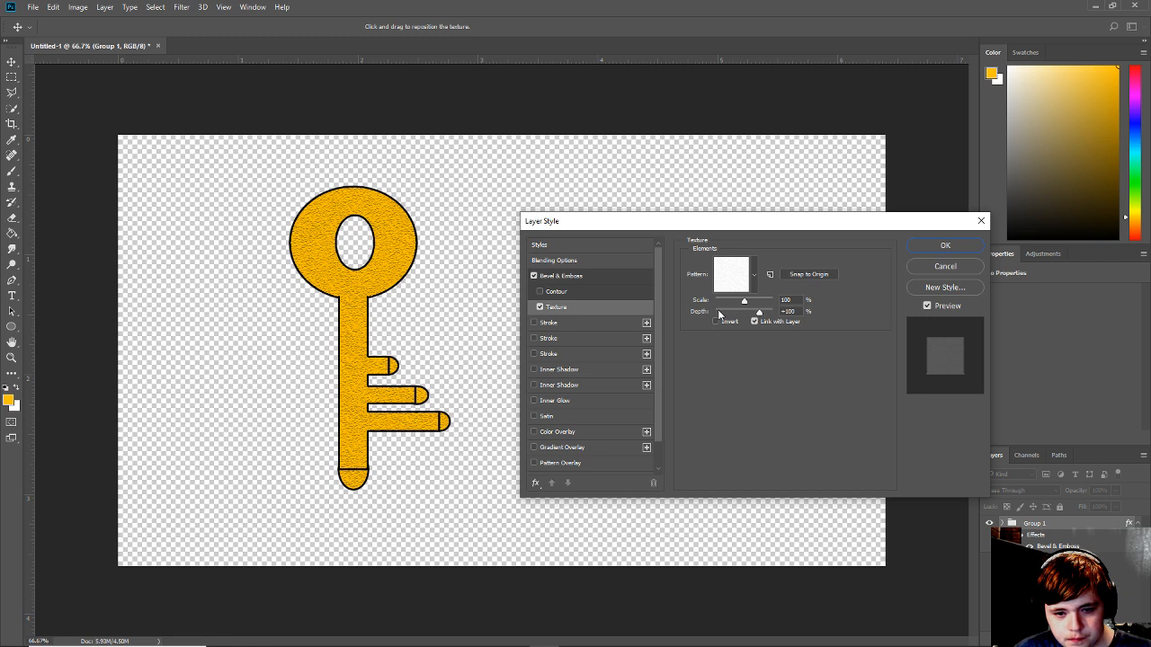
pyautogui.click(754, 275)
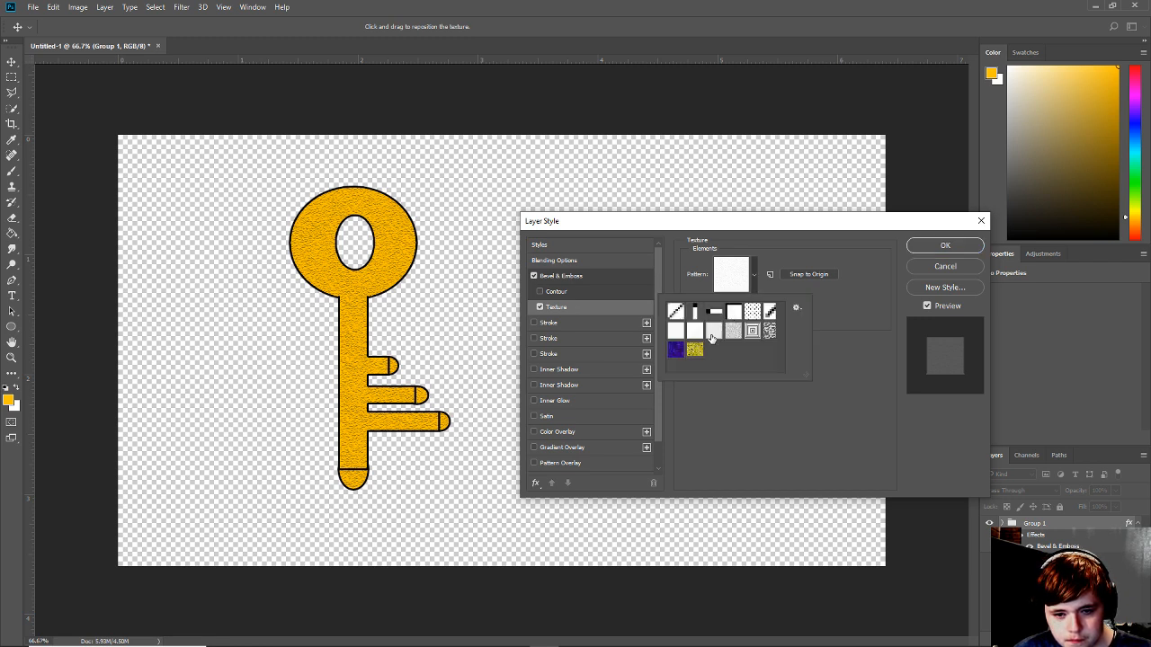
pyautogui.click(714, 332)
pyautogui.click(733, 332)
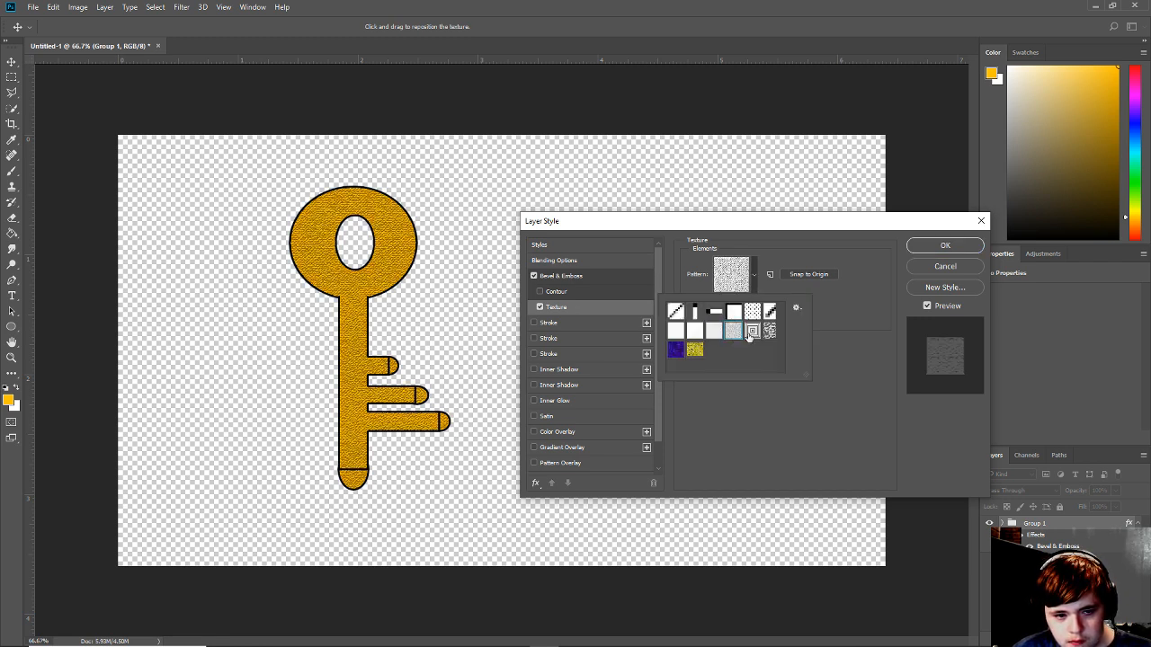
pyautogui.click(752, 332)
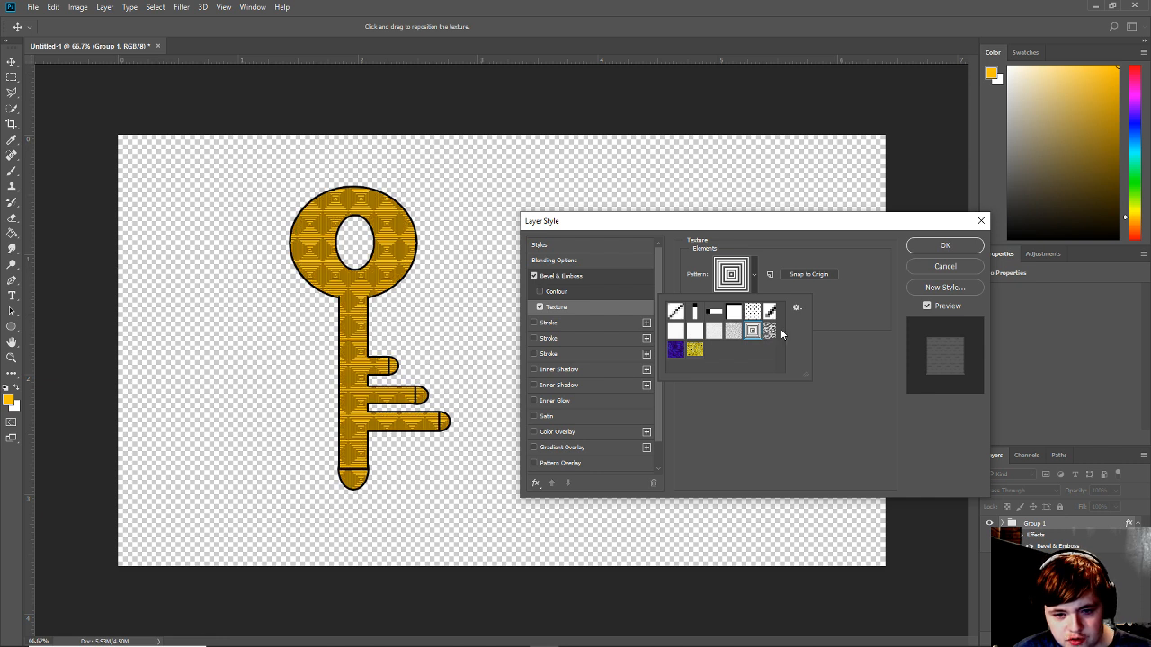
pyautogui.click(770, 331)
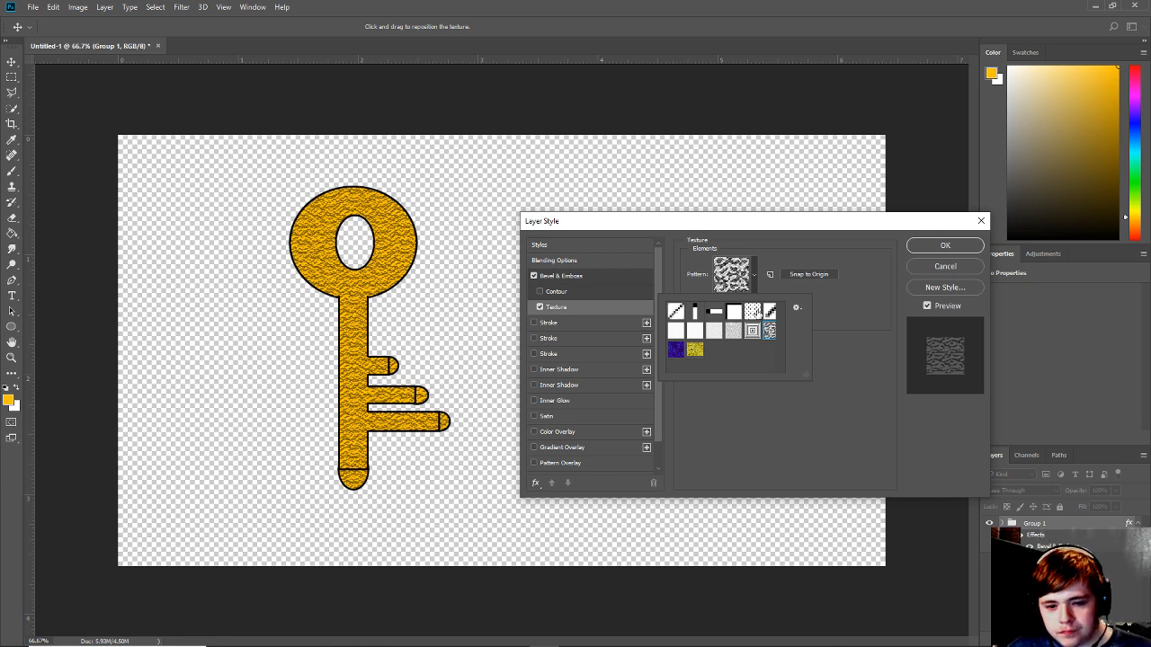
pyautogui.click(733, 310)
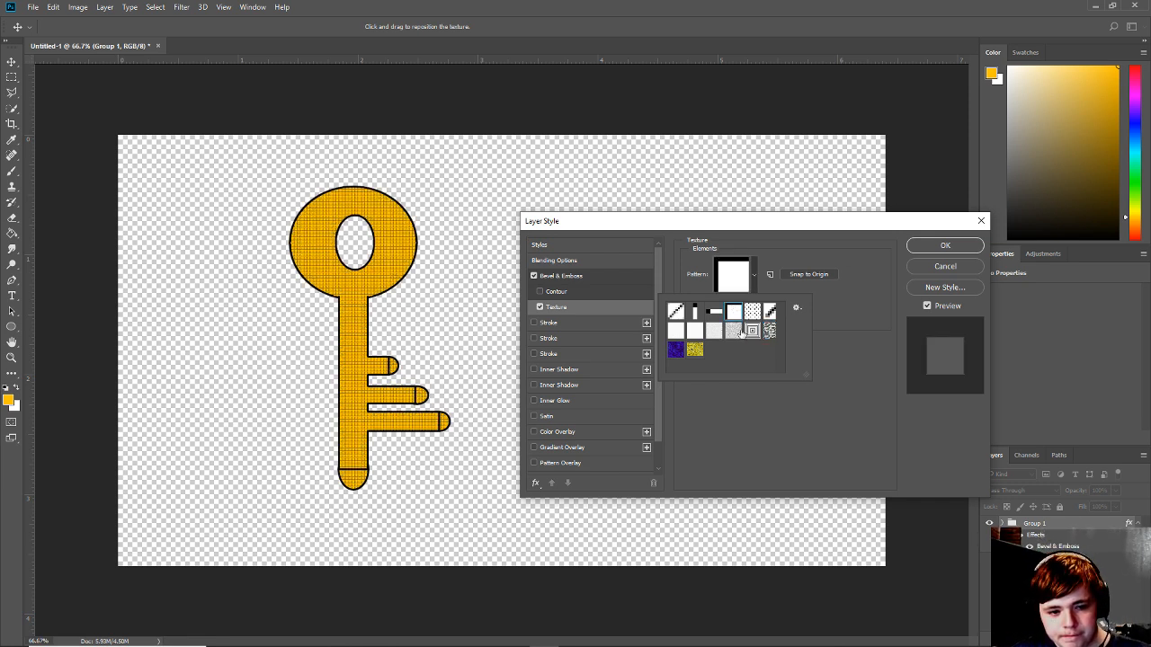
pyautogui.click(752, 312)
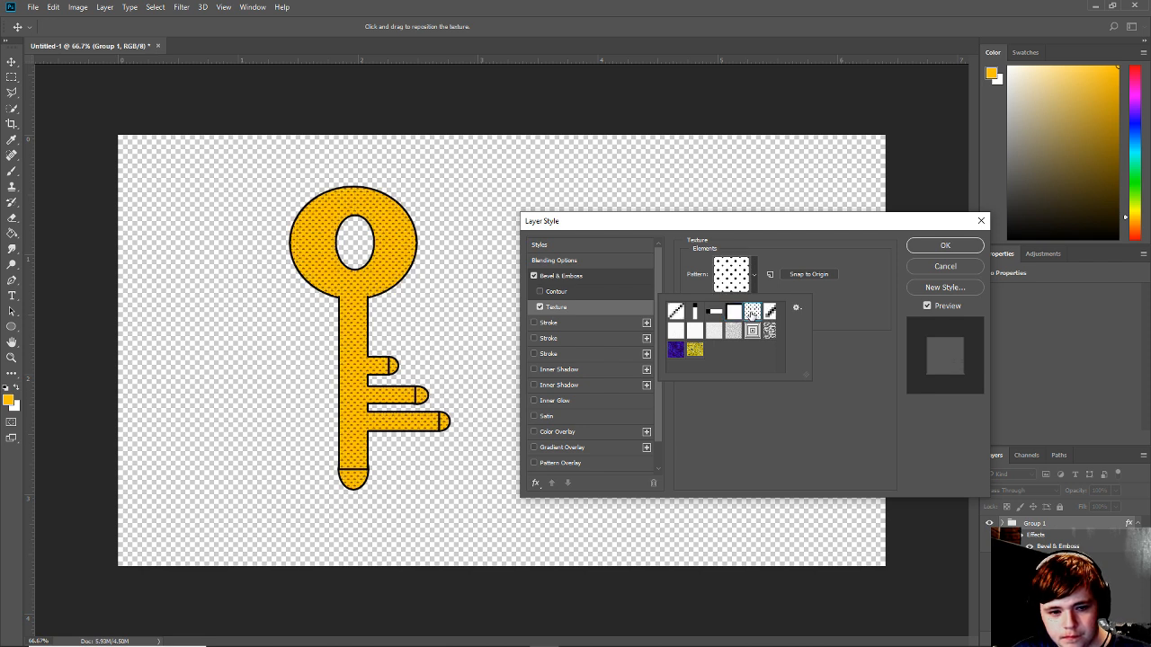
pyautogui.click(680, 334)
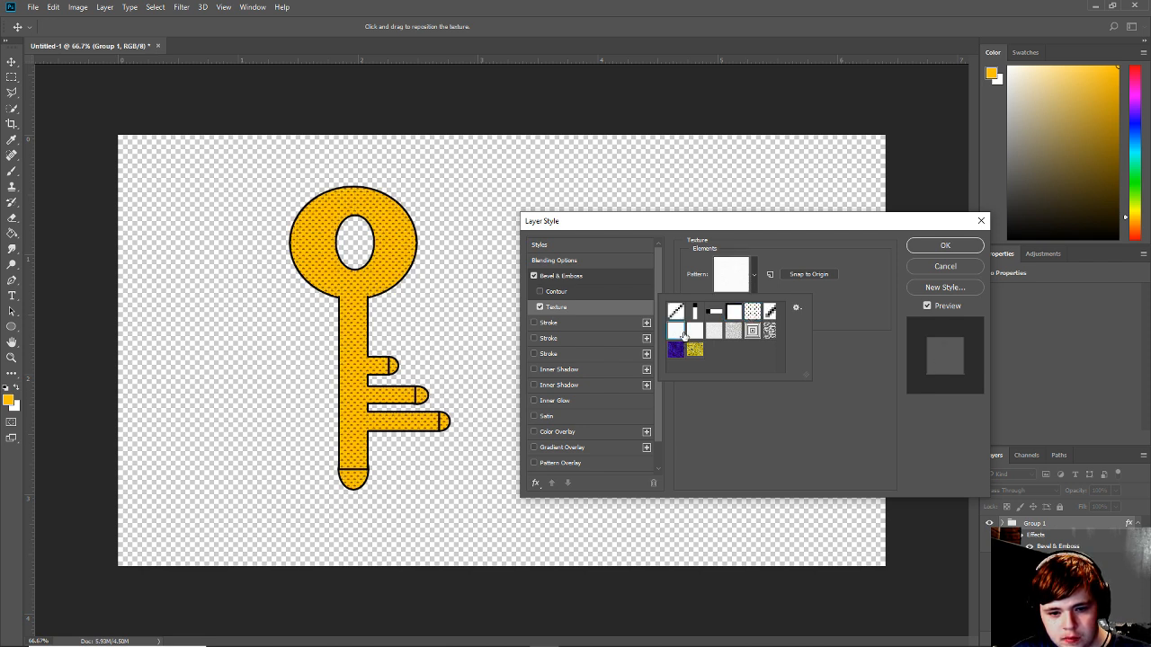
pyautogui.click(710, 331)
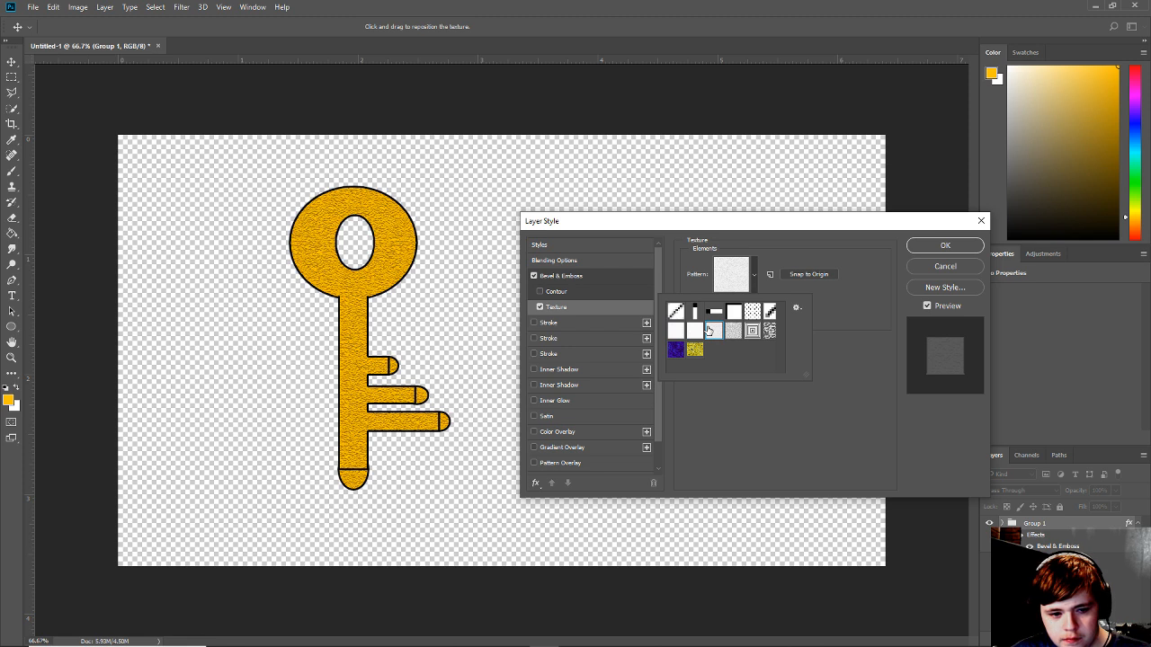
pyautogui.click(676, 353)
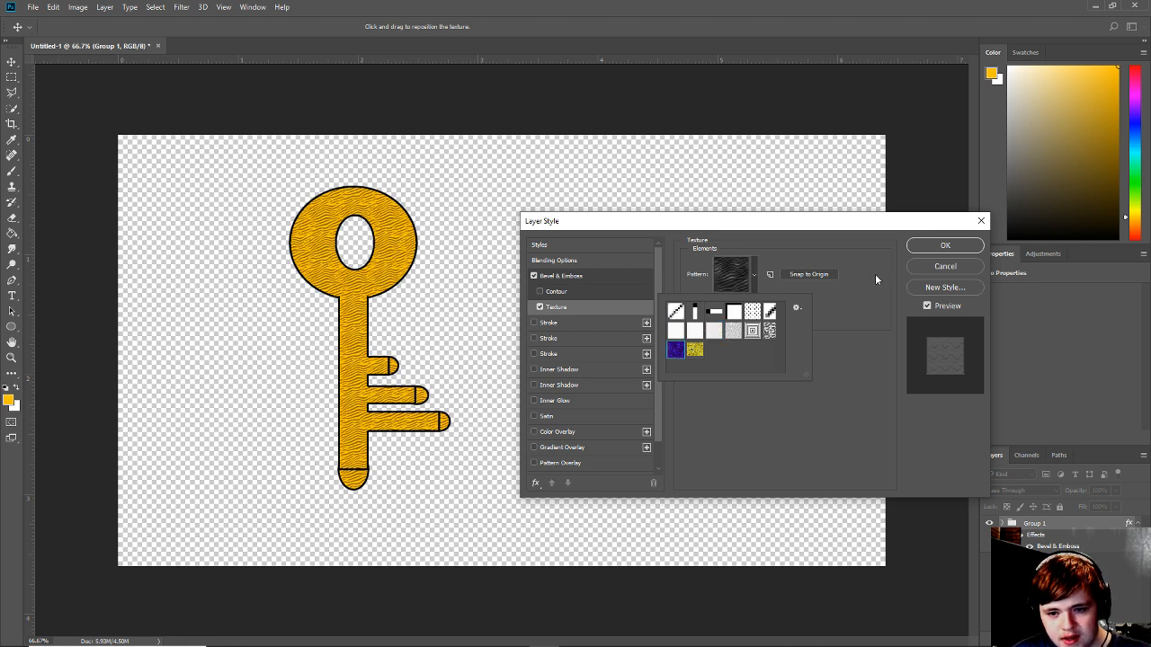
# Set texture Scale to 1000%, Depth strongly negative, turn on Invert, and apply.
pyautogui.click(927, 252)
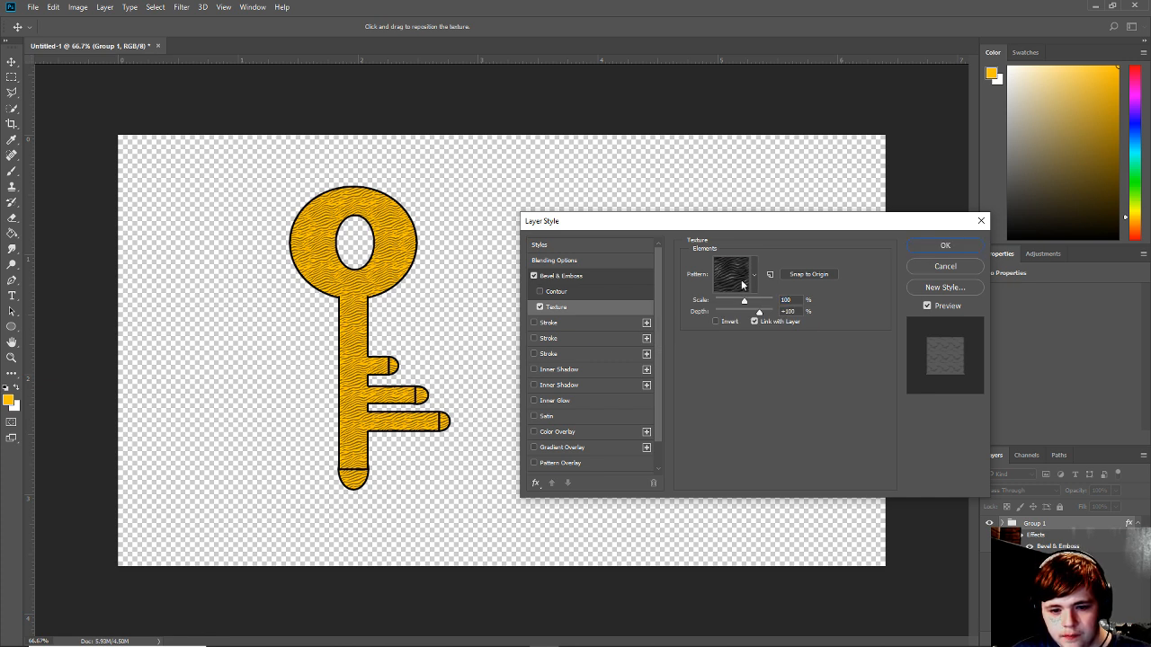
pyautogui.moveTo(743, 300); pyautogui.dragTo(771, 301)
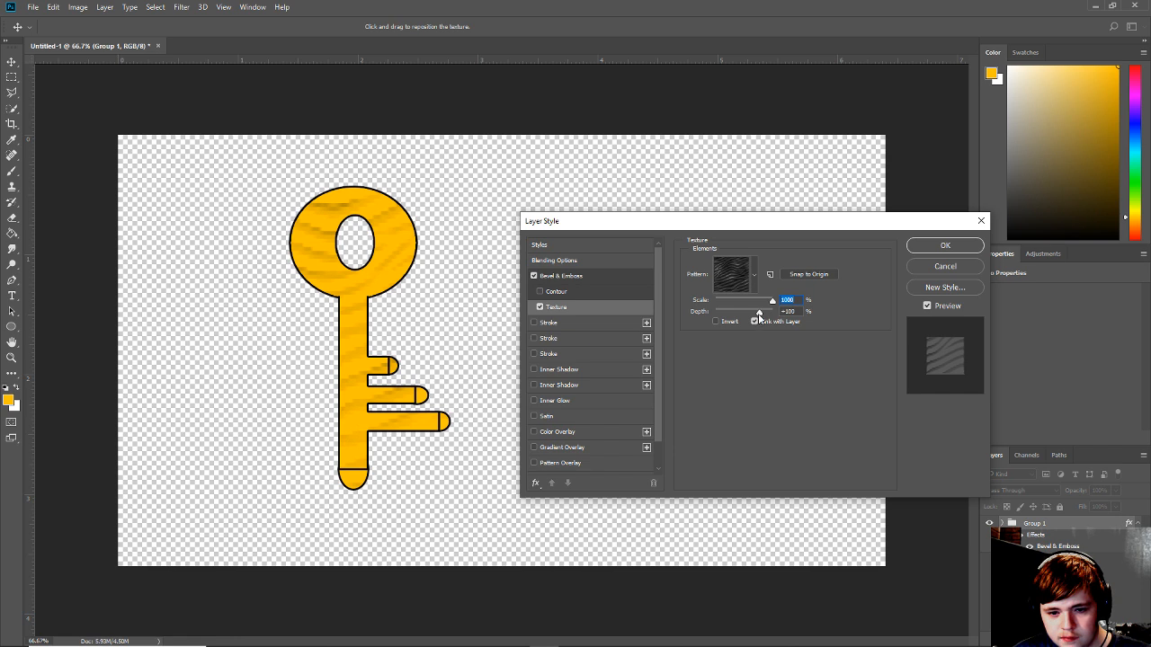
pyautogui.moveTo(759, 312); pyautogui.dragTo(733, 313)
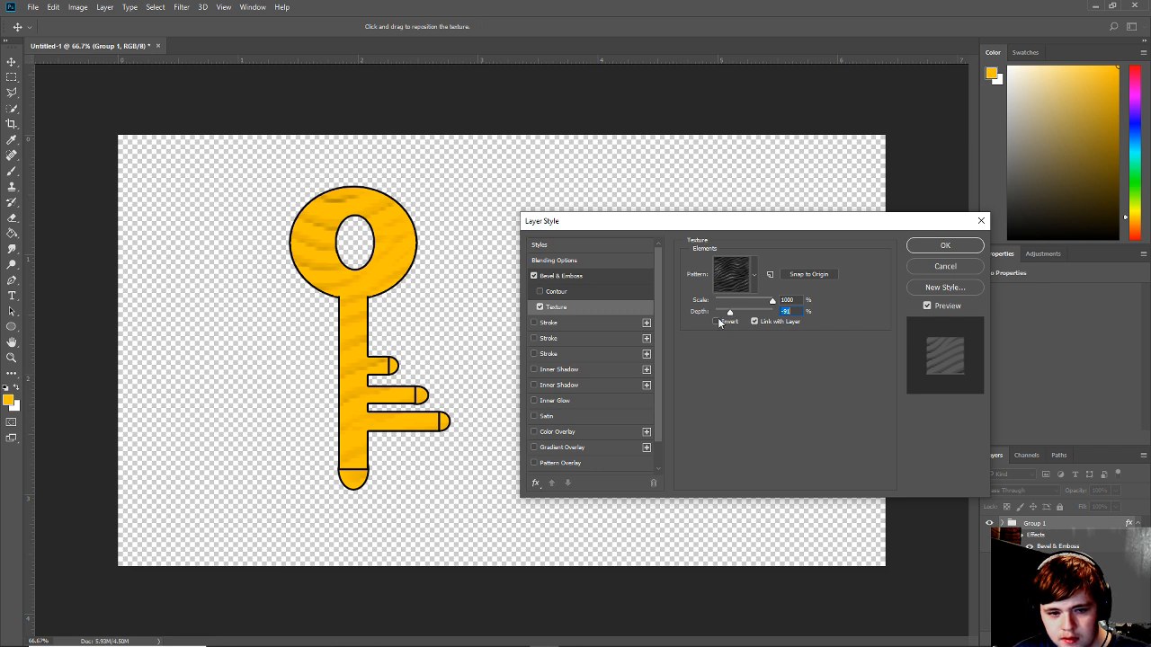
pyautogui.click(717, 321)
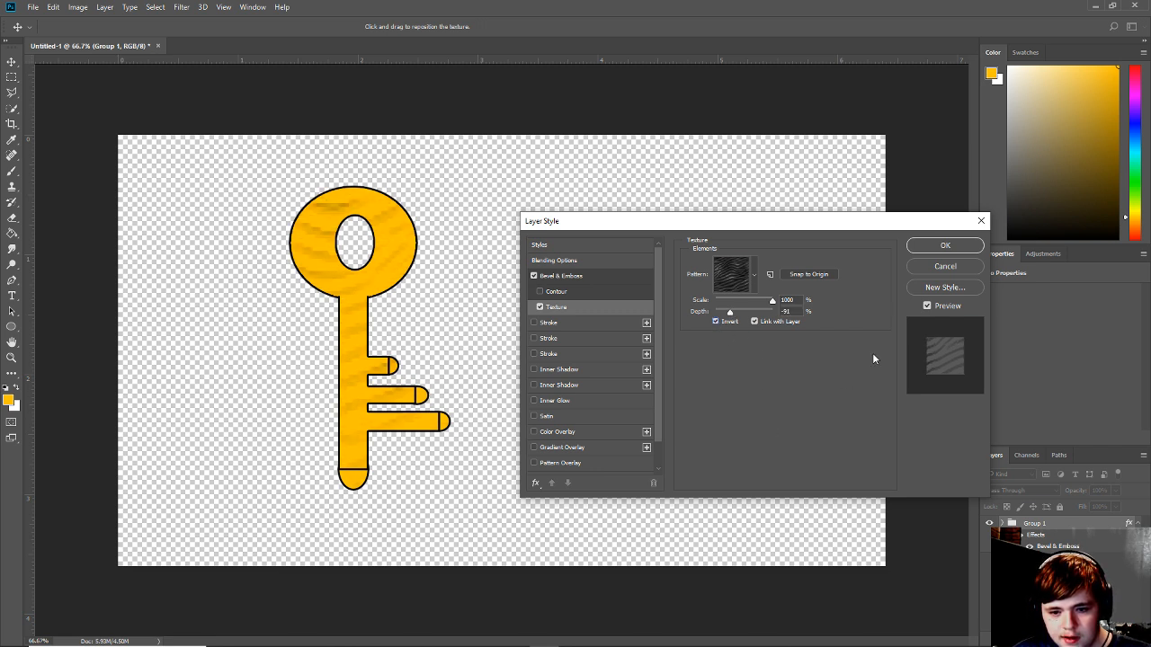
pyautogui.click(967, 251)
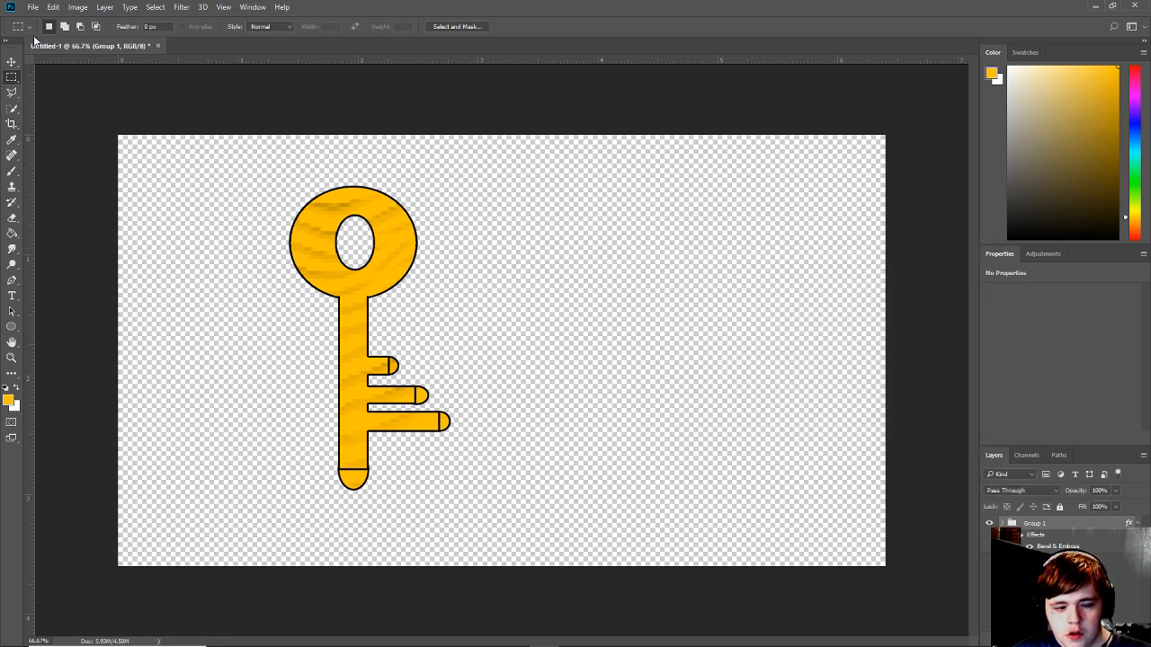
# Open Save As and navigate to RbGames > RoomEscapeQuest > Art.
pyautogui.click(30, 6)
pyautogui.click(90, 152)
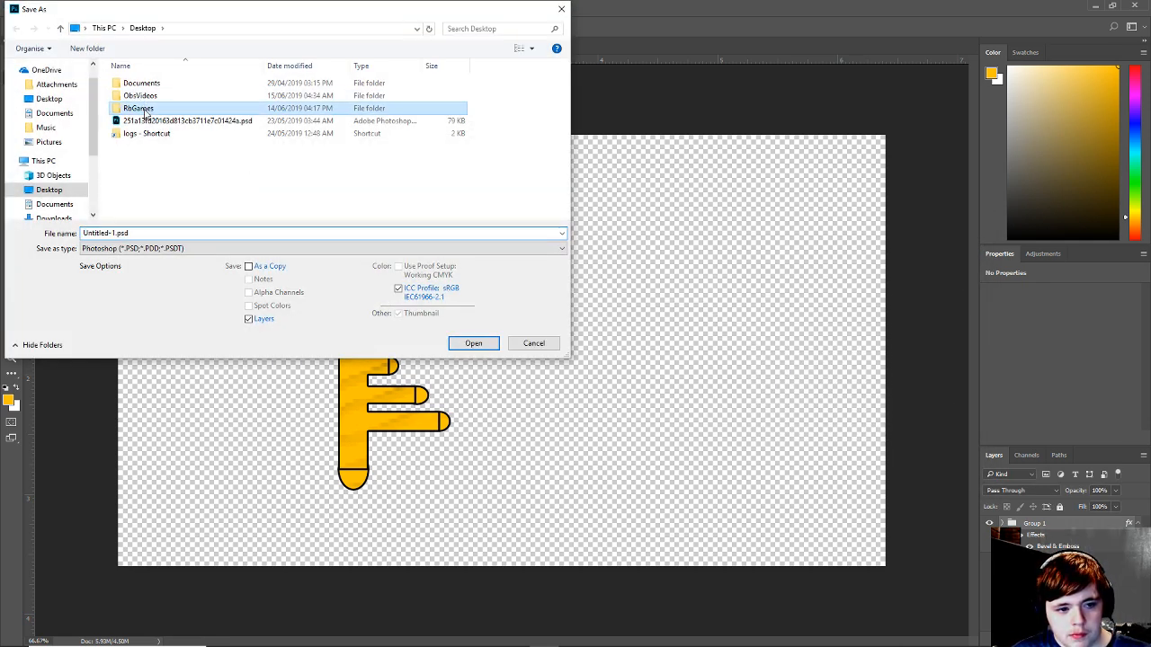
pyautogui.doubleClick(142, 107)
pyautogui.doubleClick(160, 97)
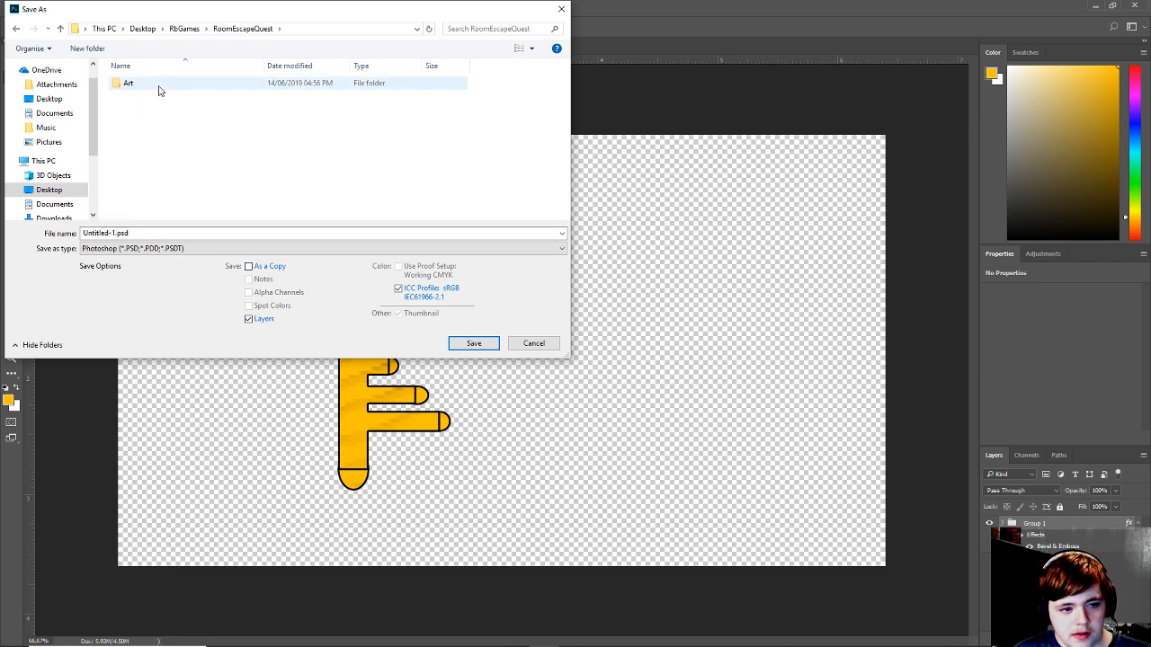
pyautogui.doubleClick(148, 83)
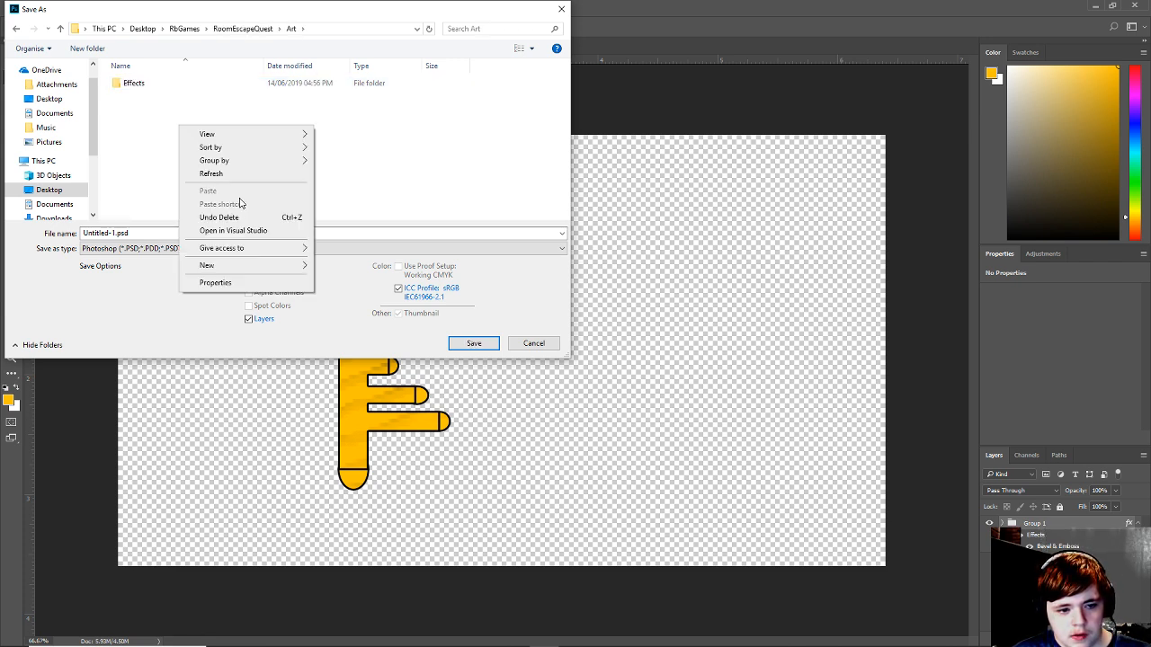
# Create a new folder named Gui_Icons inside Art and open it.
pyautogui.rightClick(180, 126)
pyautogui.click(212, 267)
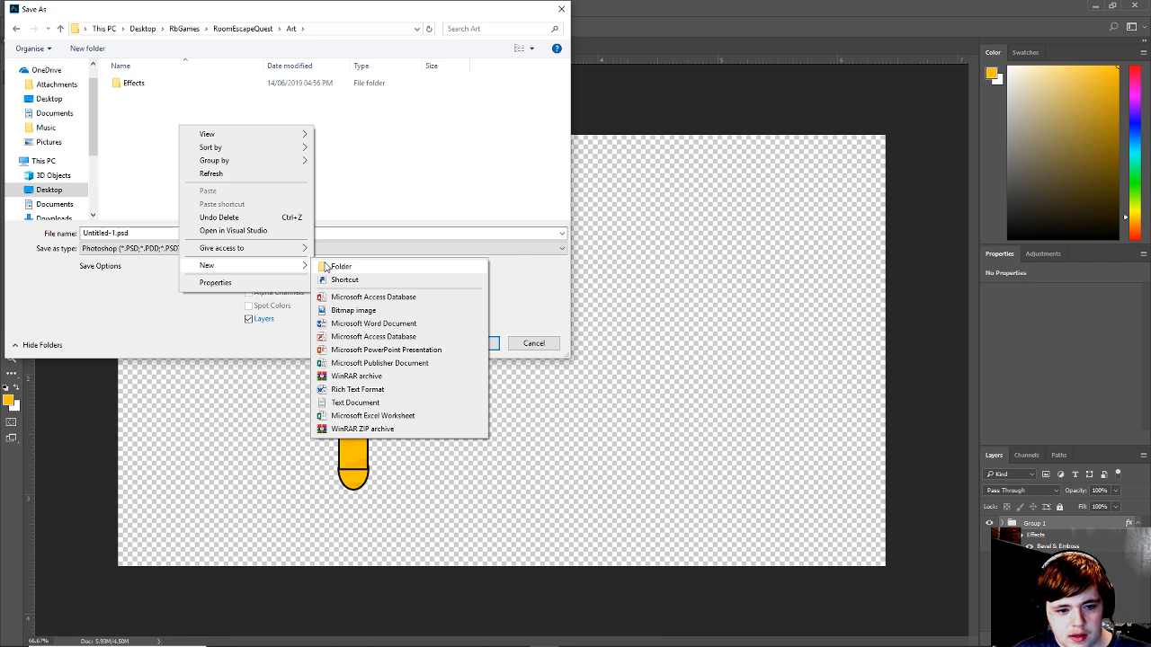
pyautogui.click(335, 267)
pyautogui.press('BackSpace')
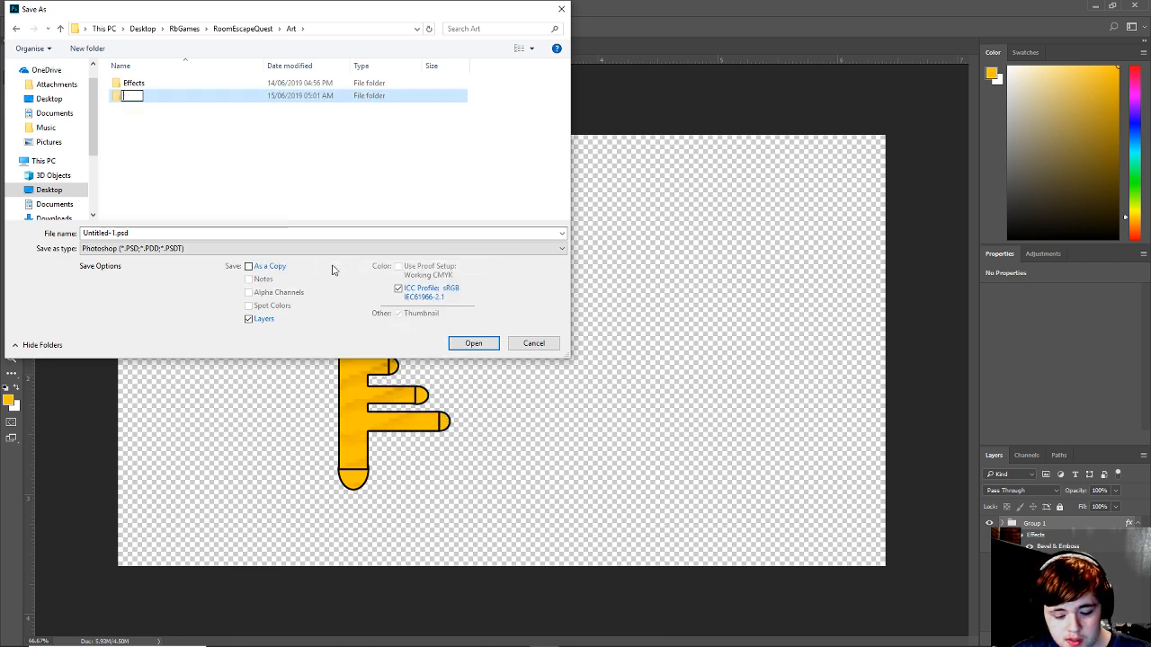
pyautogui.write('Gu')
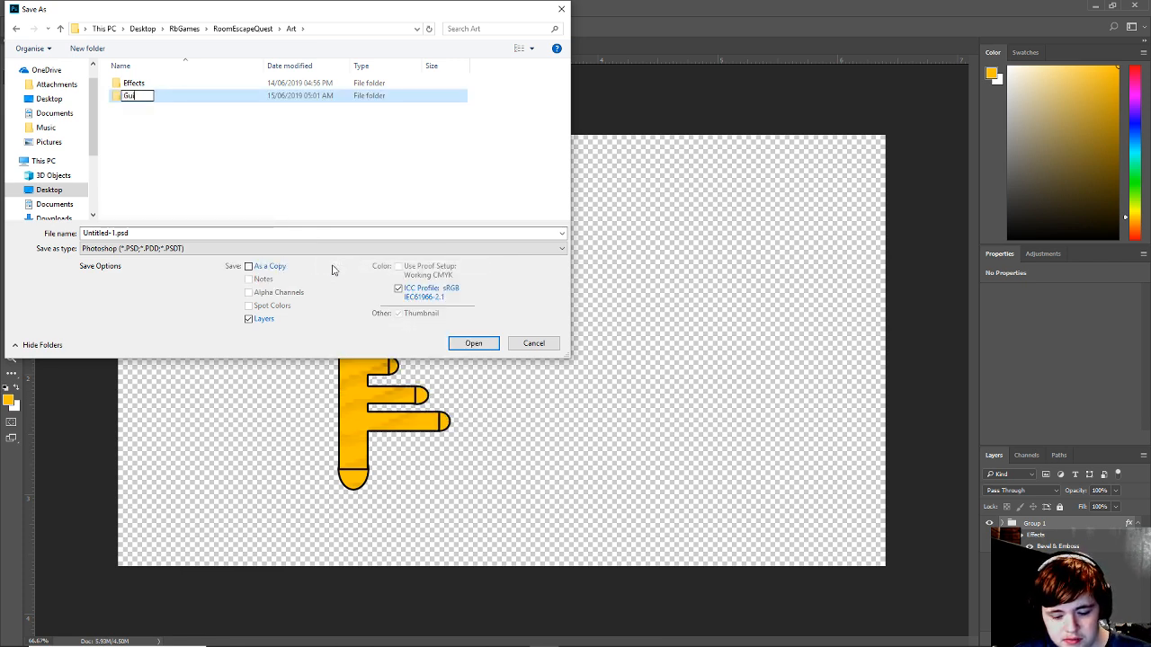
pyautogui.write('i')
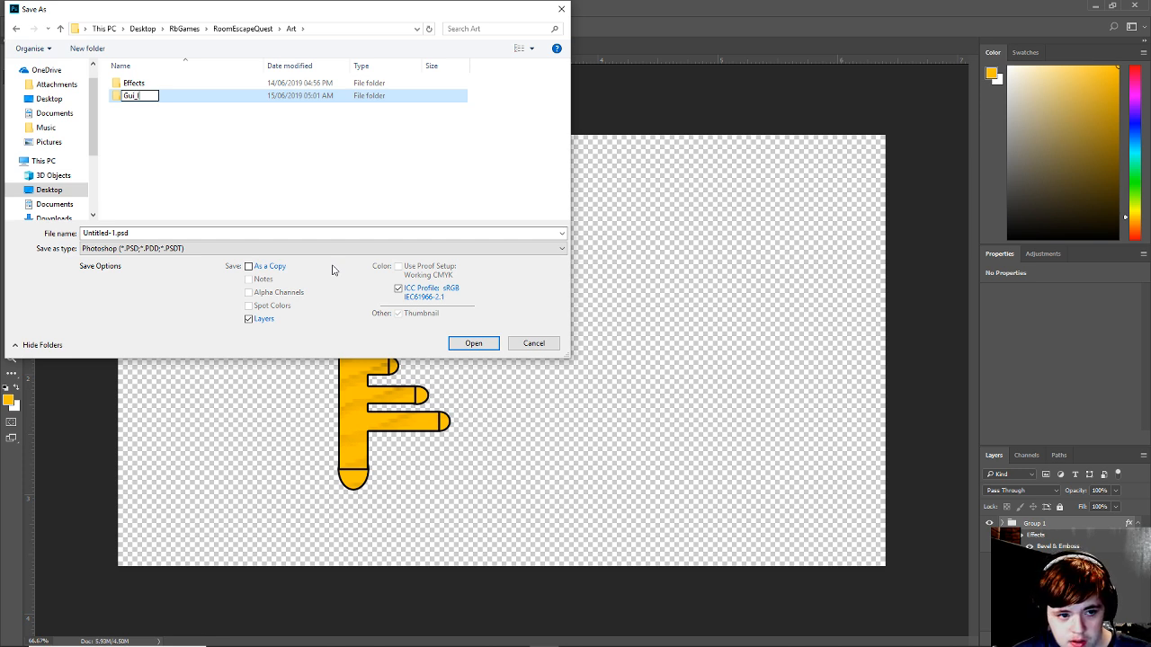
pyautogui.write('_Icons')
pyautogui.press('Return')
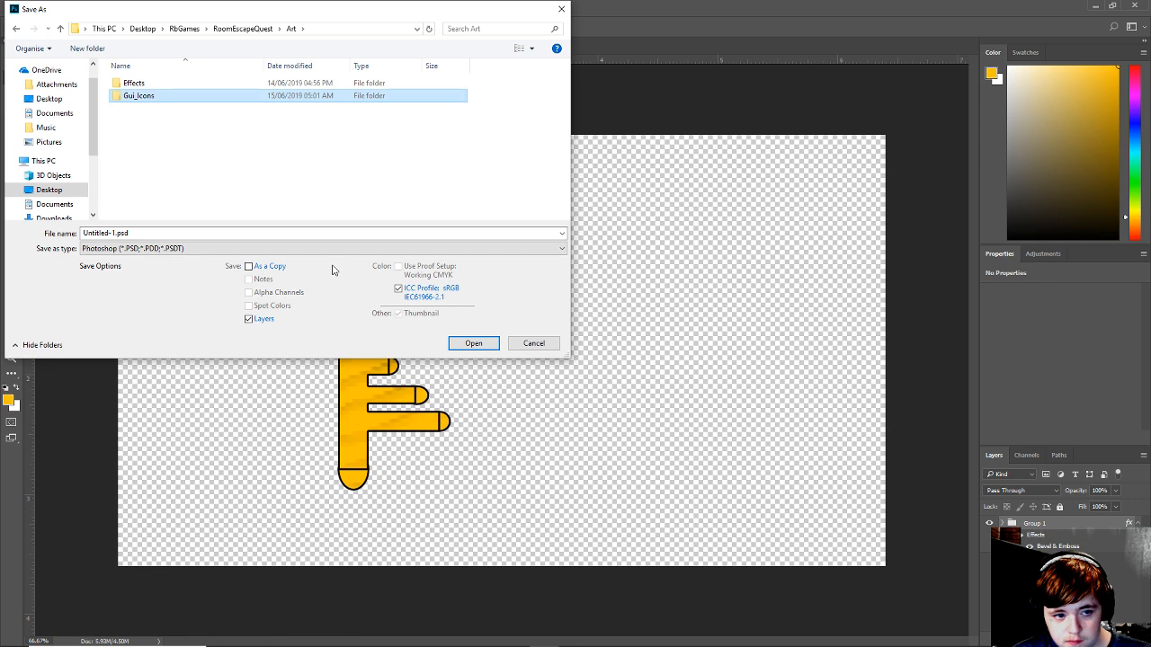
pyautogui.press('Return')
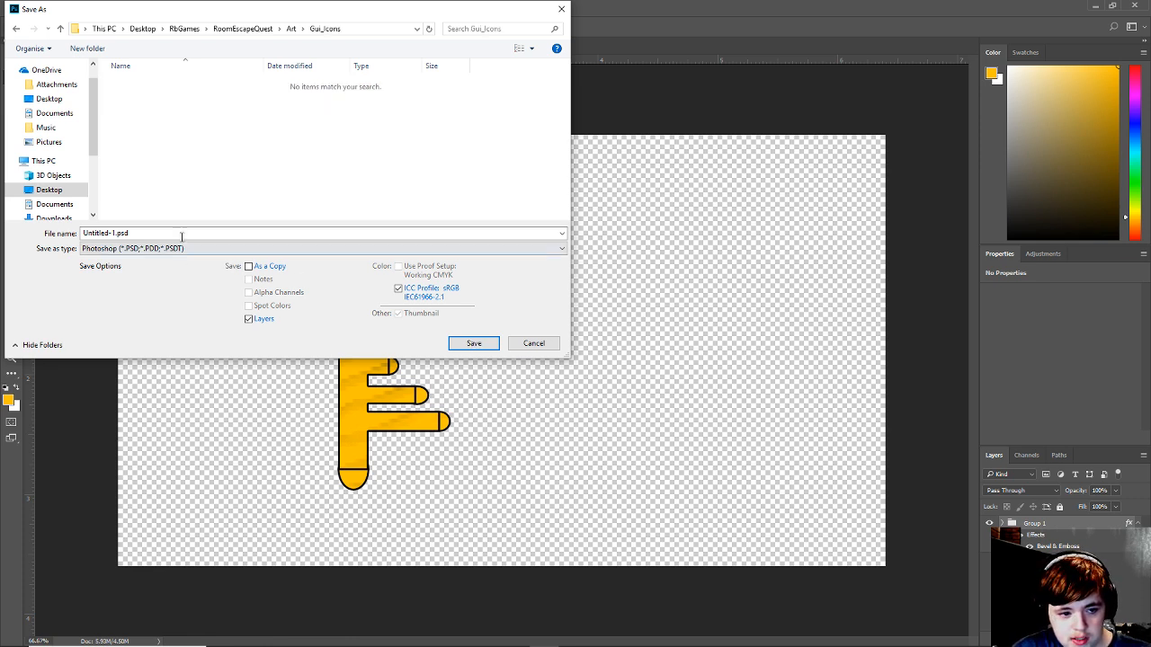
# Choose PNG format, rename the file to Keys, and save with default PNG options.
pyautogui.click(180, 248)
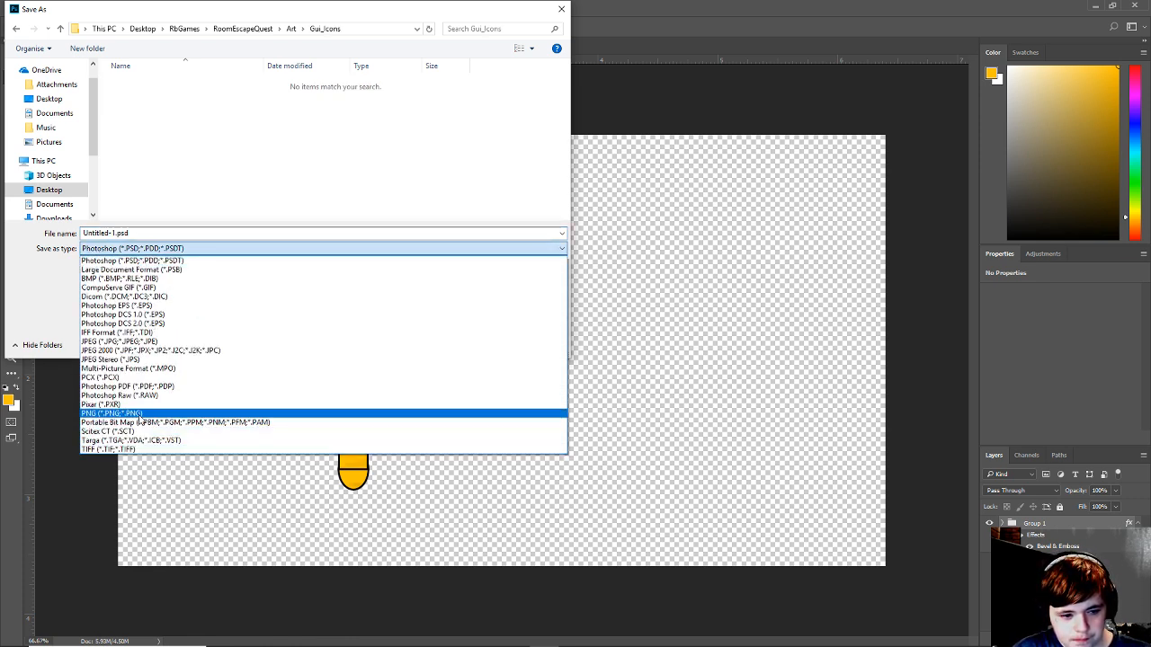
pyautogui.click(139, 415)
pyautogui.click(134, 234)
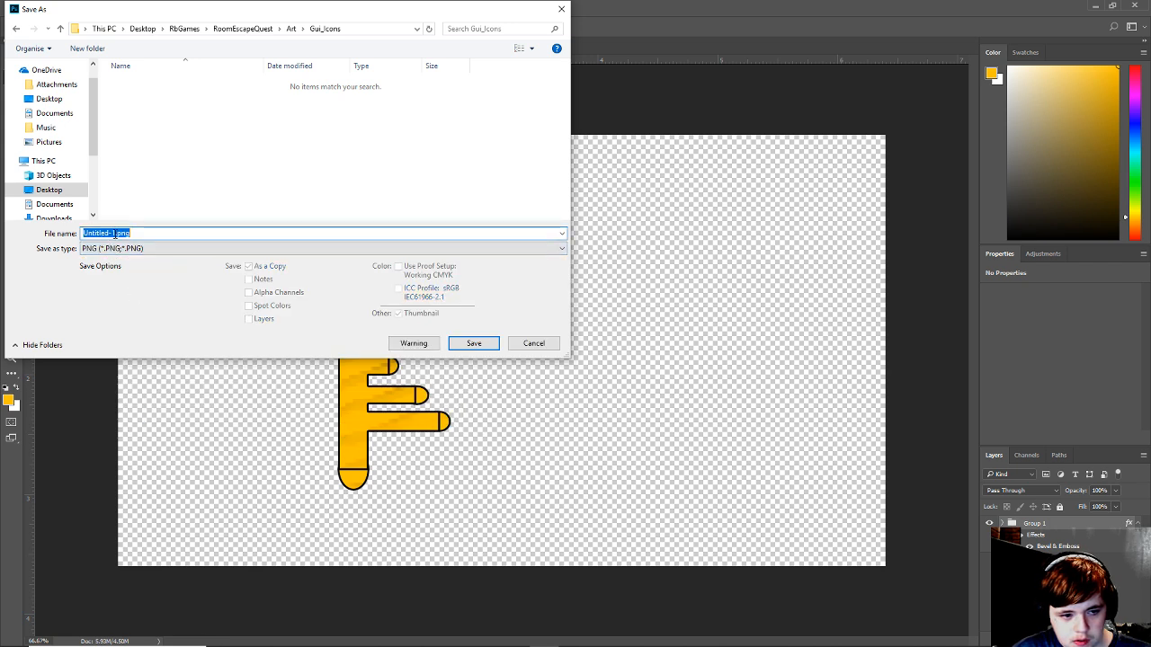
pyautogui.press('Right')
pyautogui.press('BackSpace')
pyautogui.press('BackSpace')
pyautogui.press('BackSpace')
pyautogui.press('BackSpace')
pyautogui.press('BackSpace')
pyautogui.press('BackSpace')
pyautogui.press('BackSpace')
pyautogui.press('BackSpace')
pyautogui.press('BackSpace')
pyautogui.press('BackSpace')
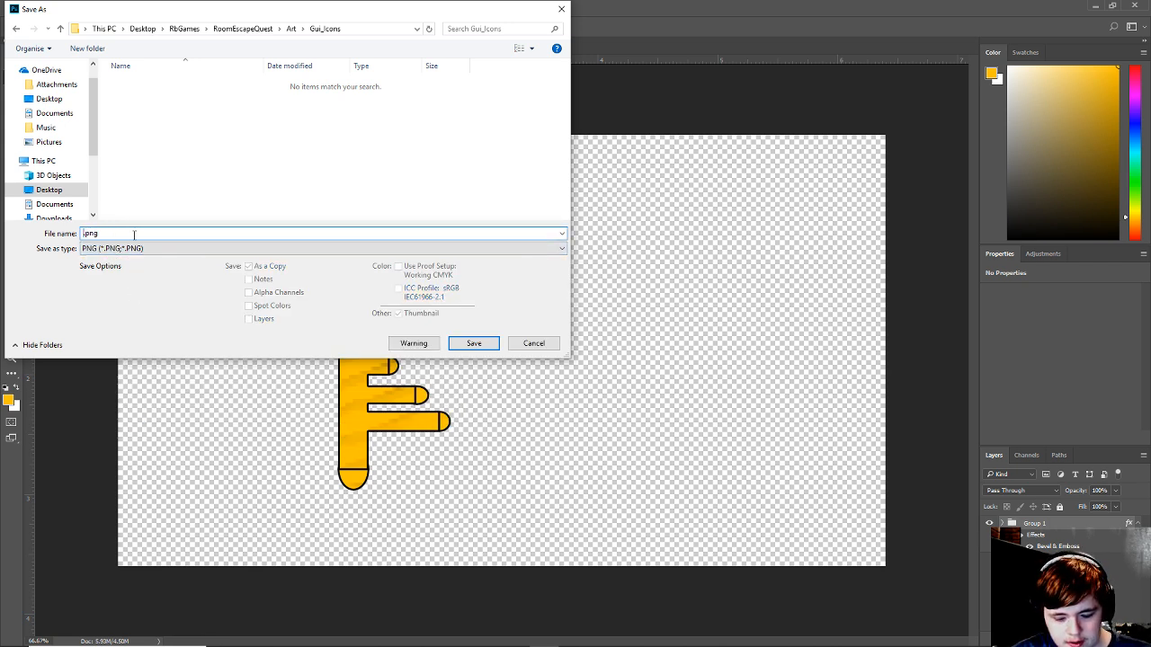
pyautogui.write('Keys')
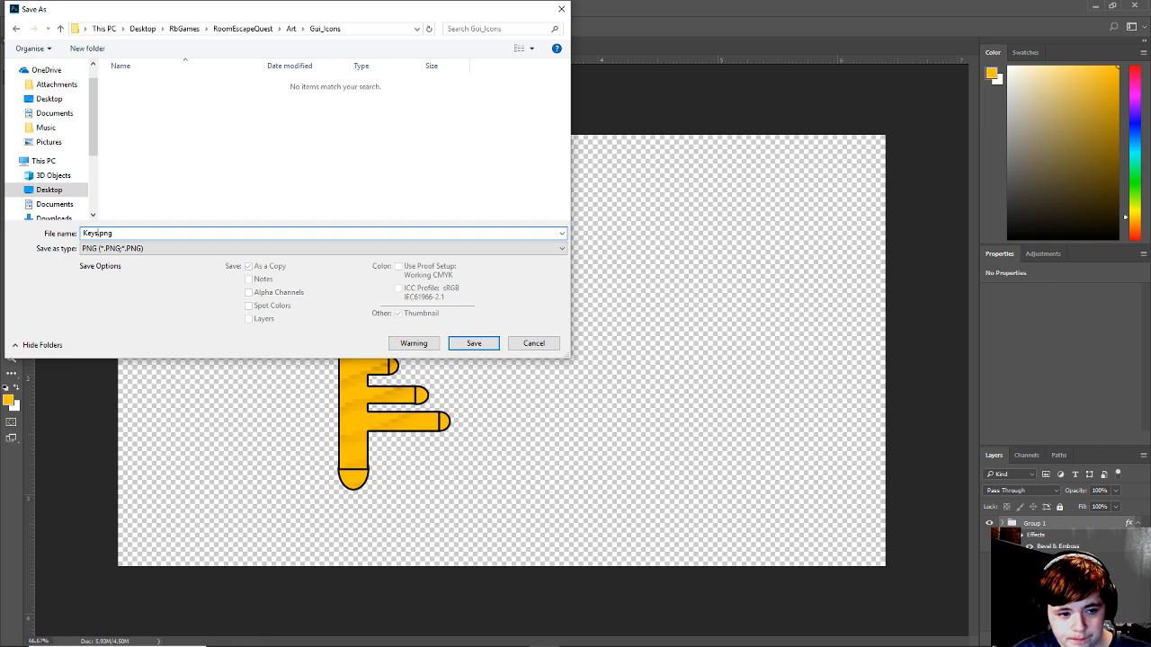
pyautogui.press('Return')
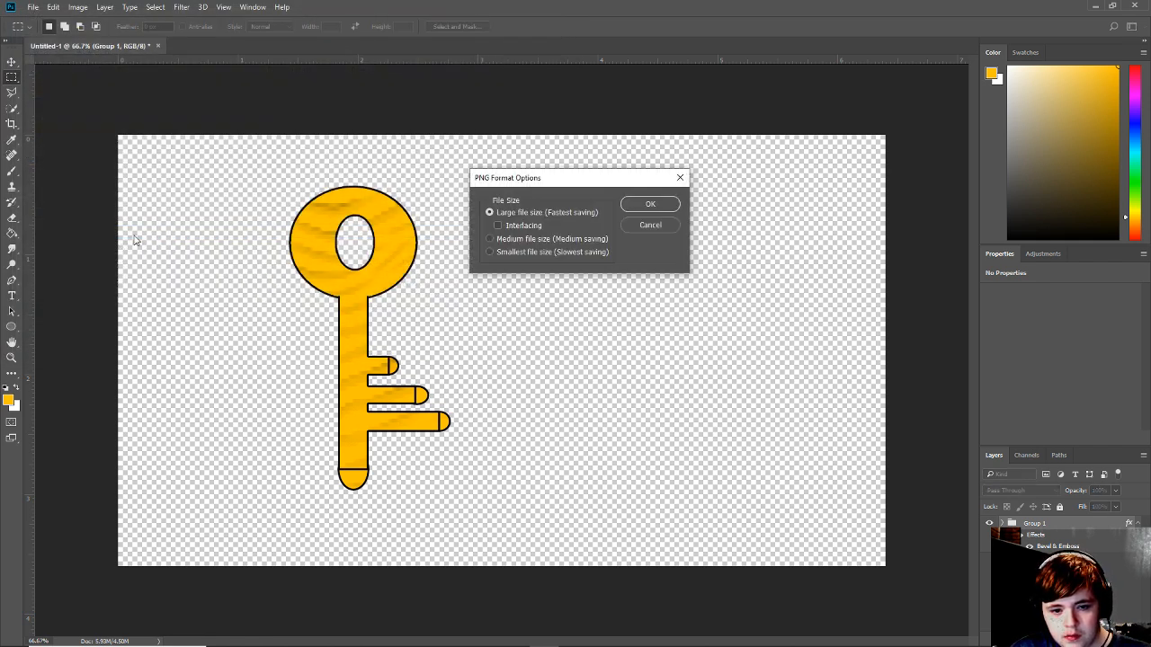
pyautogui.press('Return')
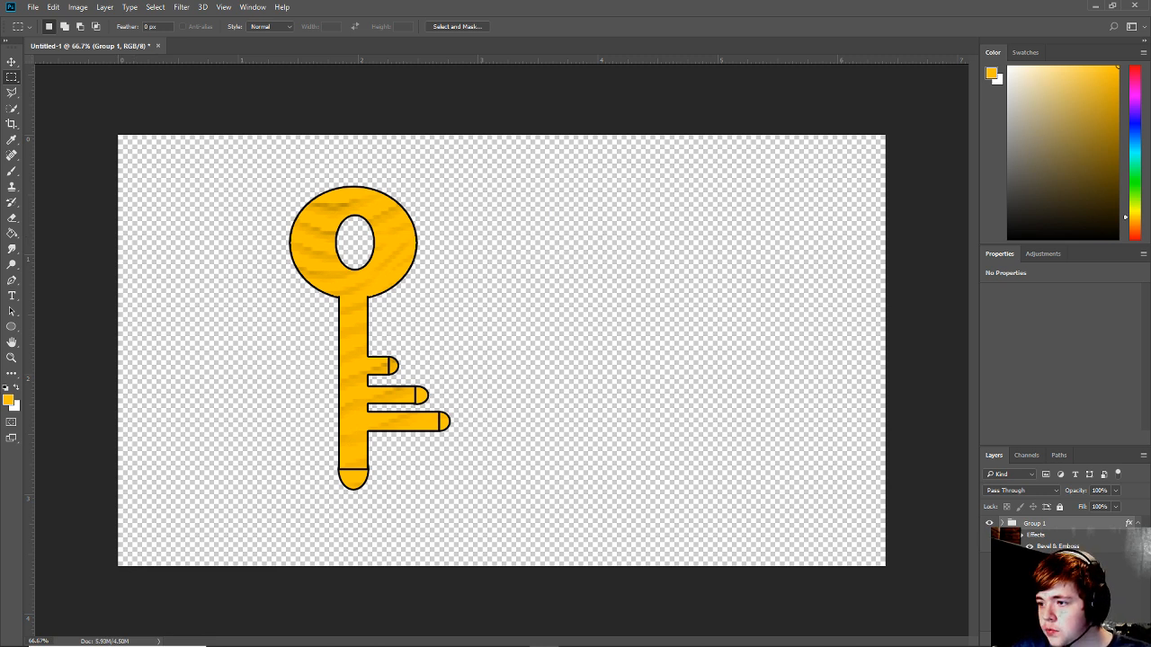
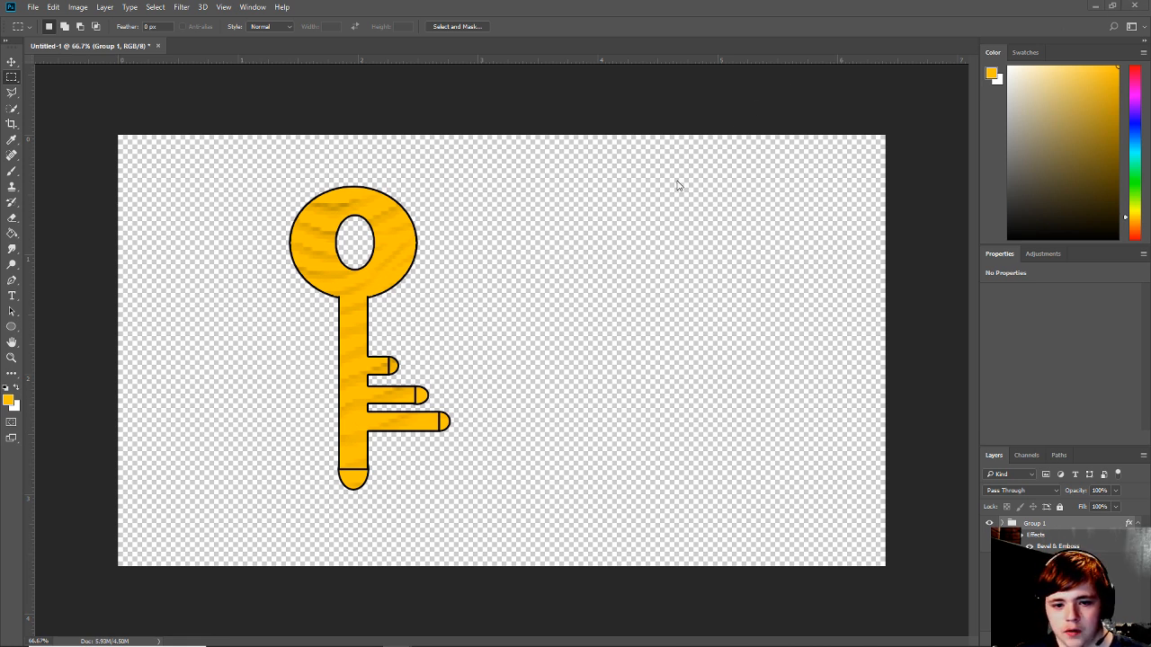
# Minimise Photoshop with the finished Keys drawing to bring Roblox Studio back.
pyautogui.click(1103, 6)
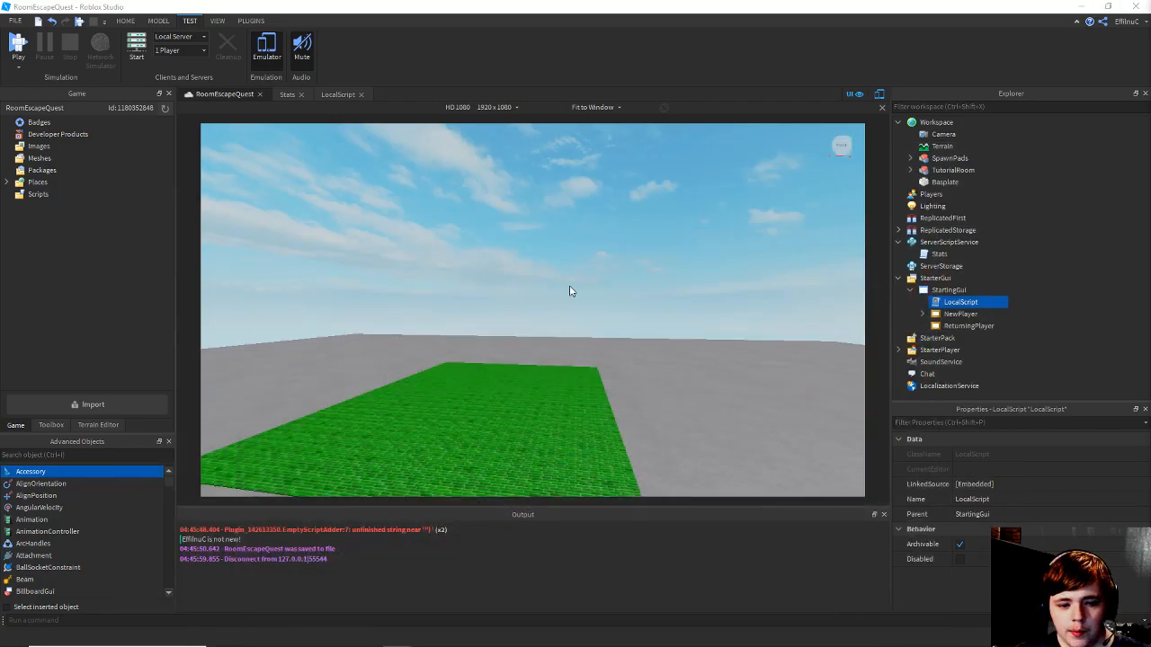
# Save the RoomEscapeQuest place.
pyautogui.click(587, 271)
pyautogui.hotkey('ctrl', 's')
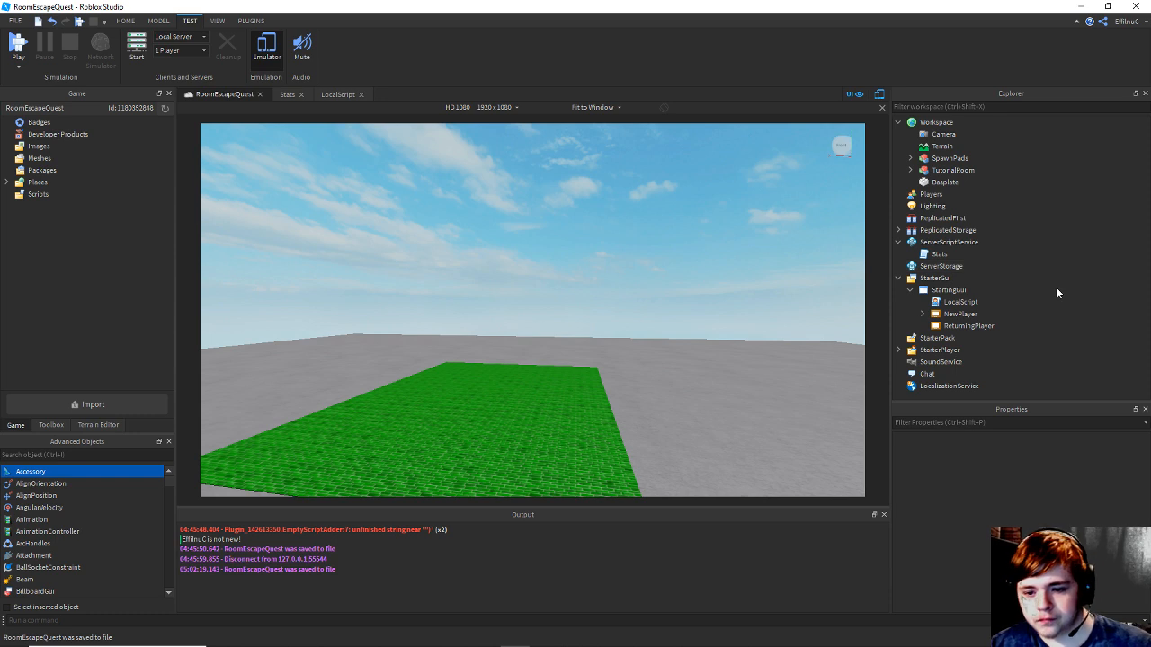
pyautogui.hotkey('ctrl', 's')
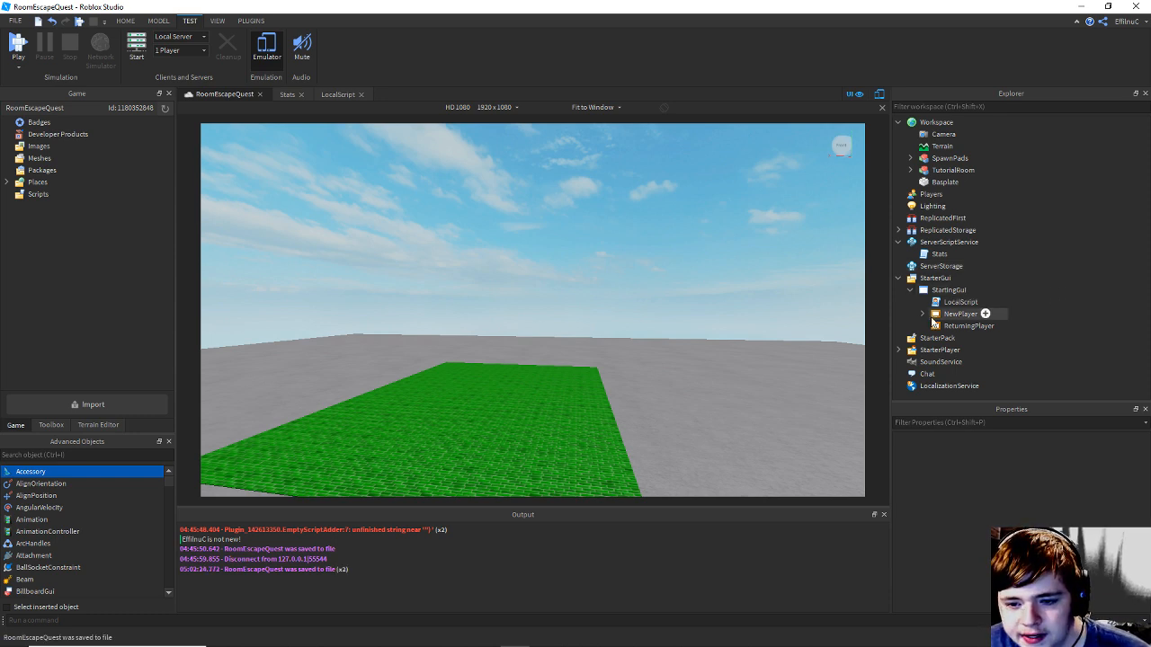
# Insert a ScreenGui under StarterGui and begin renaming it to KeysGui.
pyautogui.click(911, 291)
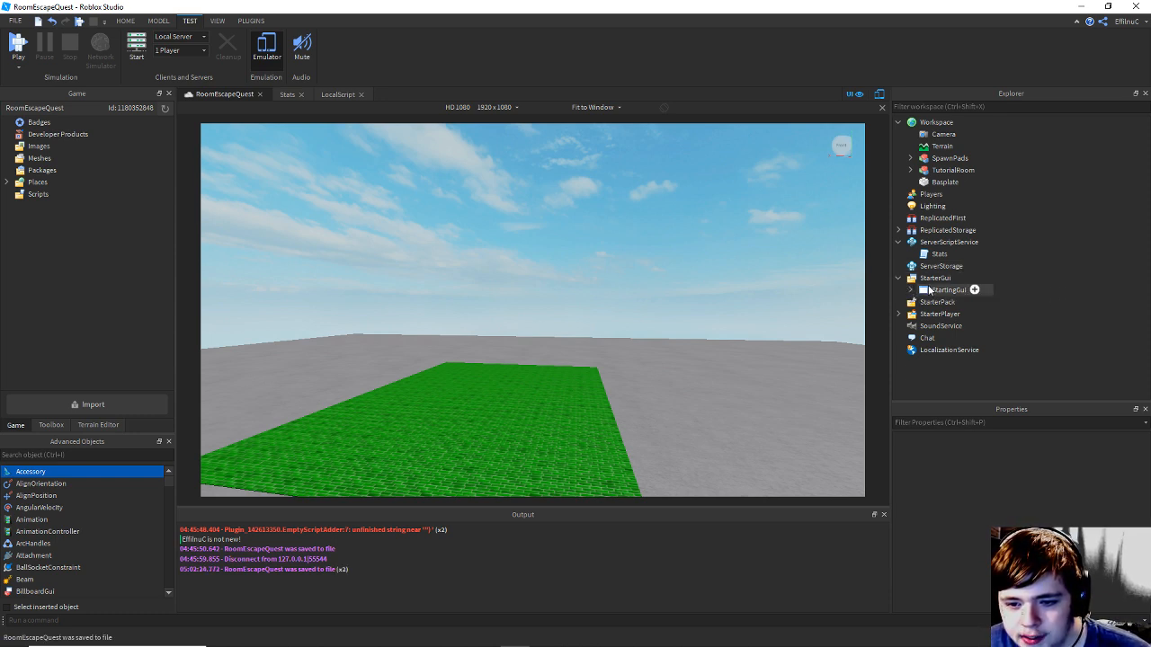
pyautogui.click(936, 278)
pyautogui.rightClick(933, 281)
pyautogui.moveTo(933, 502)
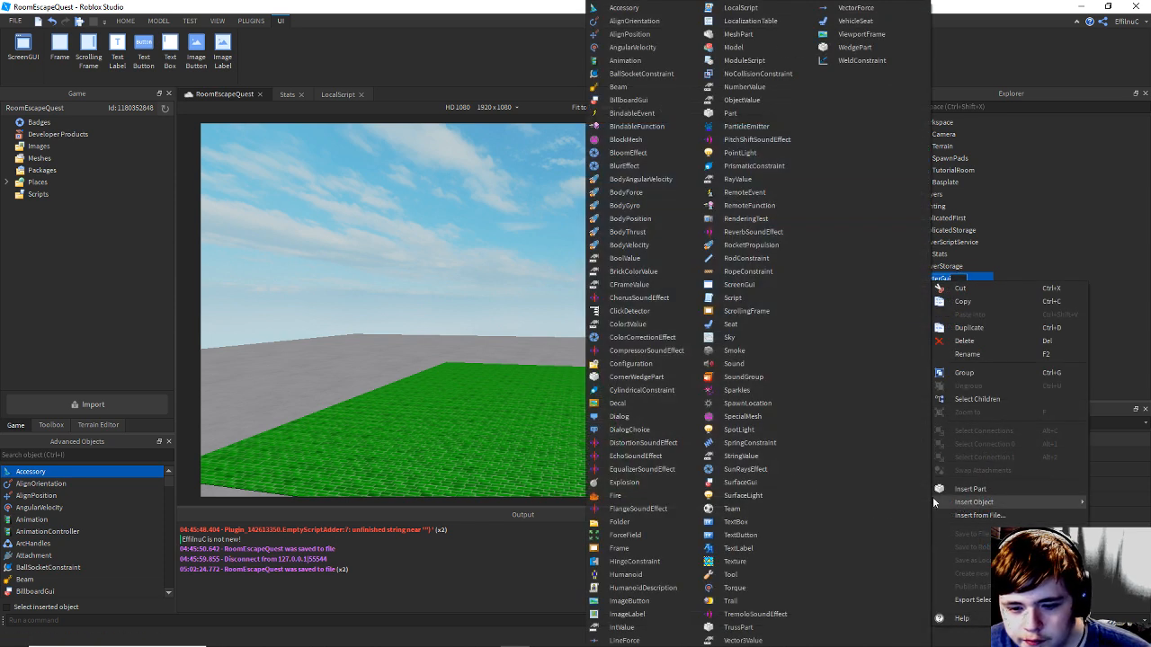
pyautogui.click(754, 284)
pyautogui.rightClick(944, 295)
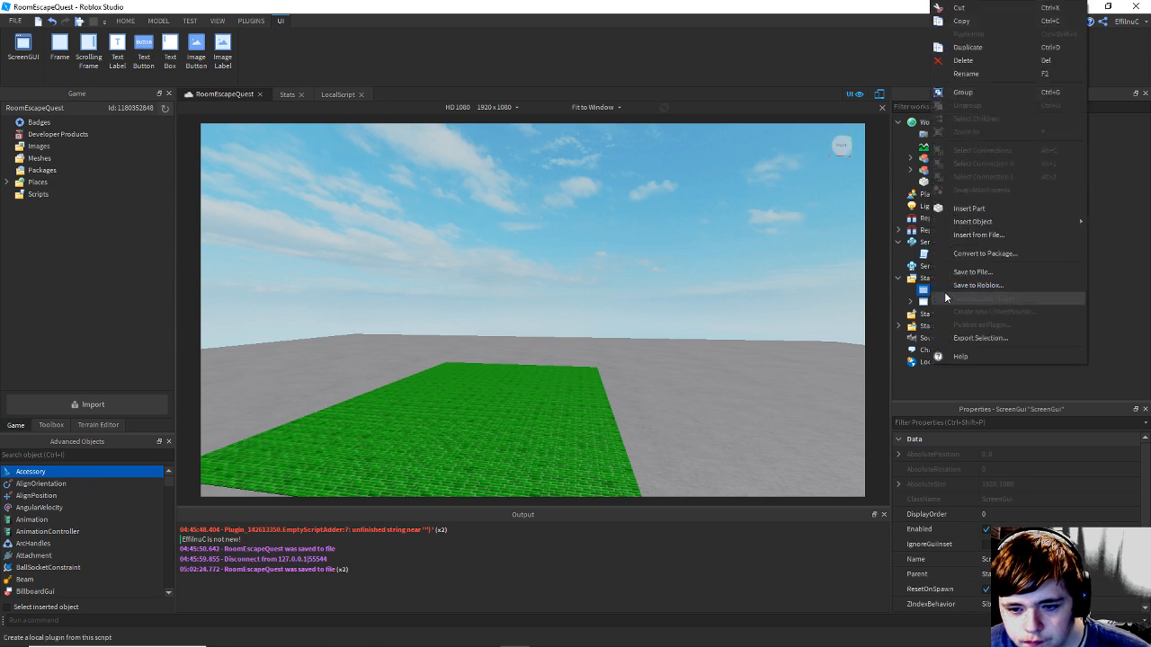
pyautogui.click(969, 75)
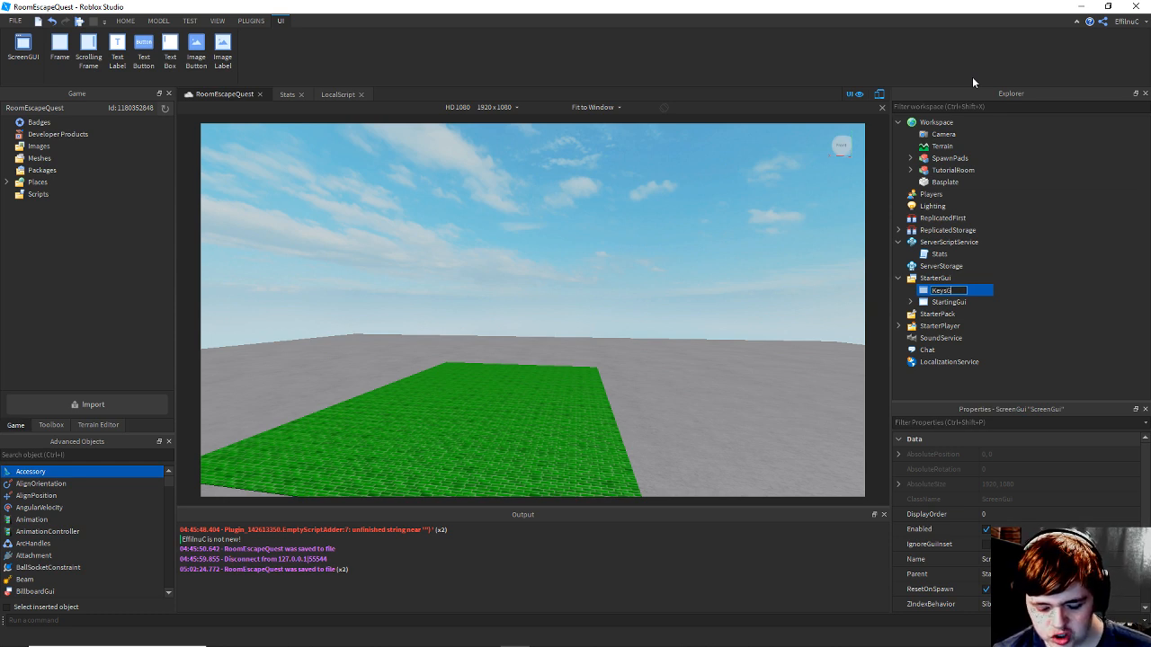
# Insert a Frame into KeysGui and drag it to the screen's top-right corner.
pyautogui.rightClick(949, 295)
pyautogui.moveTo(990, 225)
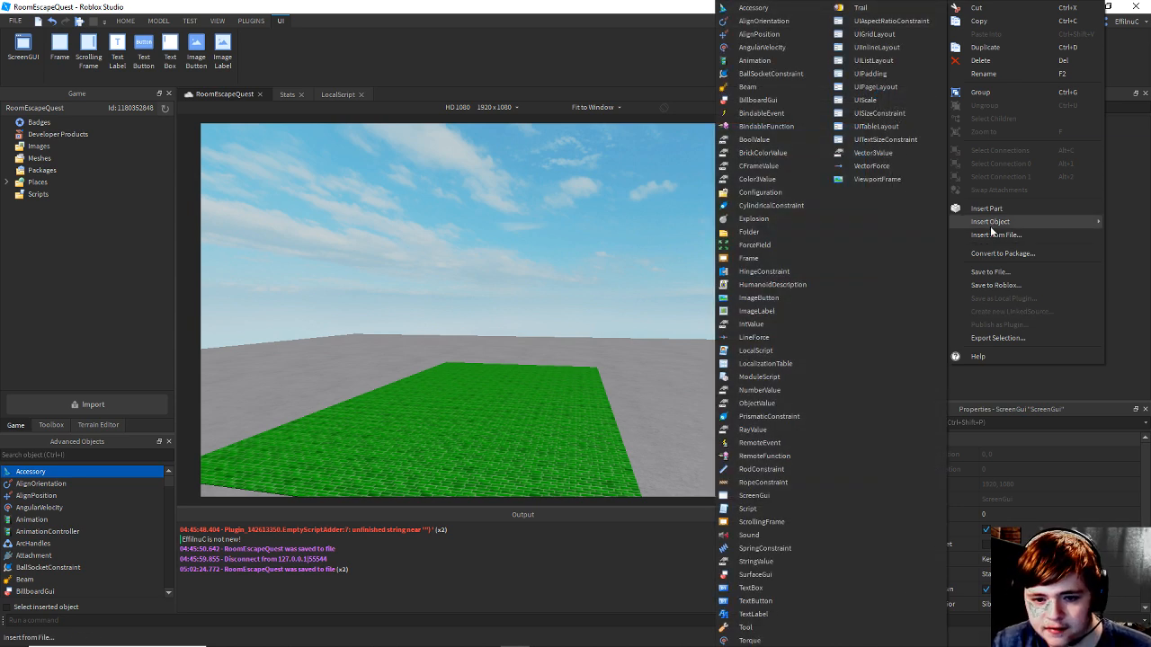
pyautogui.click(765, 255)
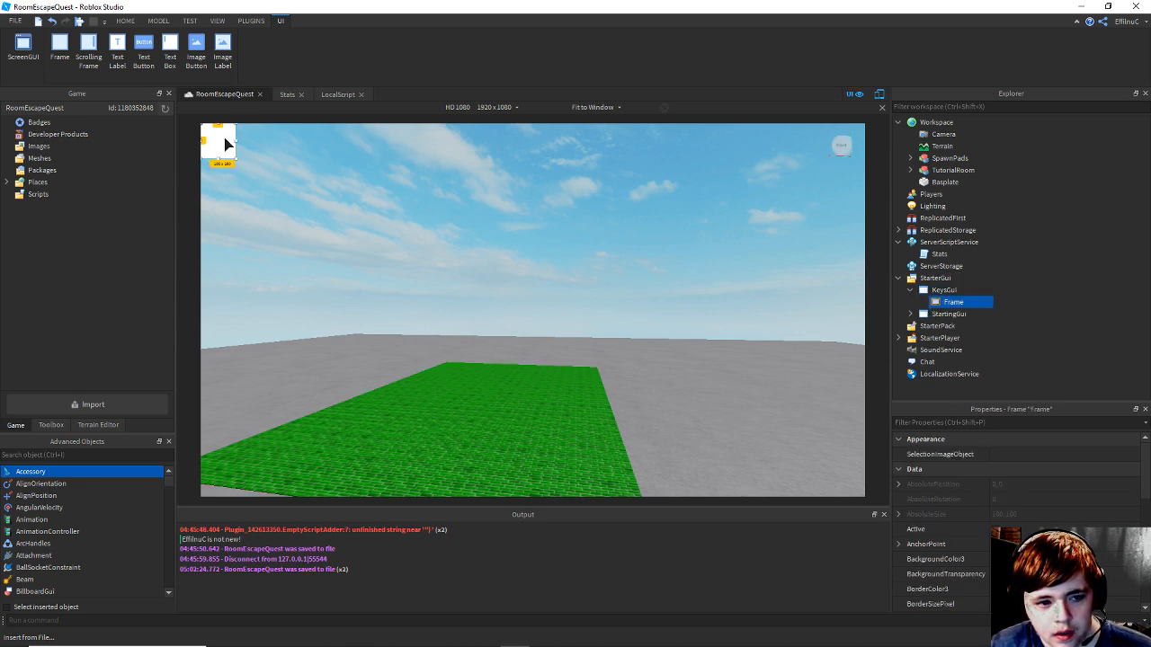
pyautogui.moveTo(225, 143); pyautogui.dragTo(830, 160)
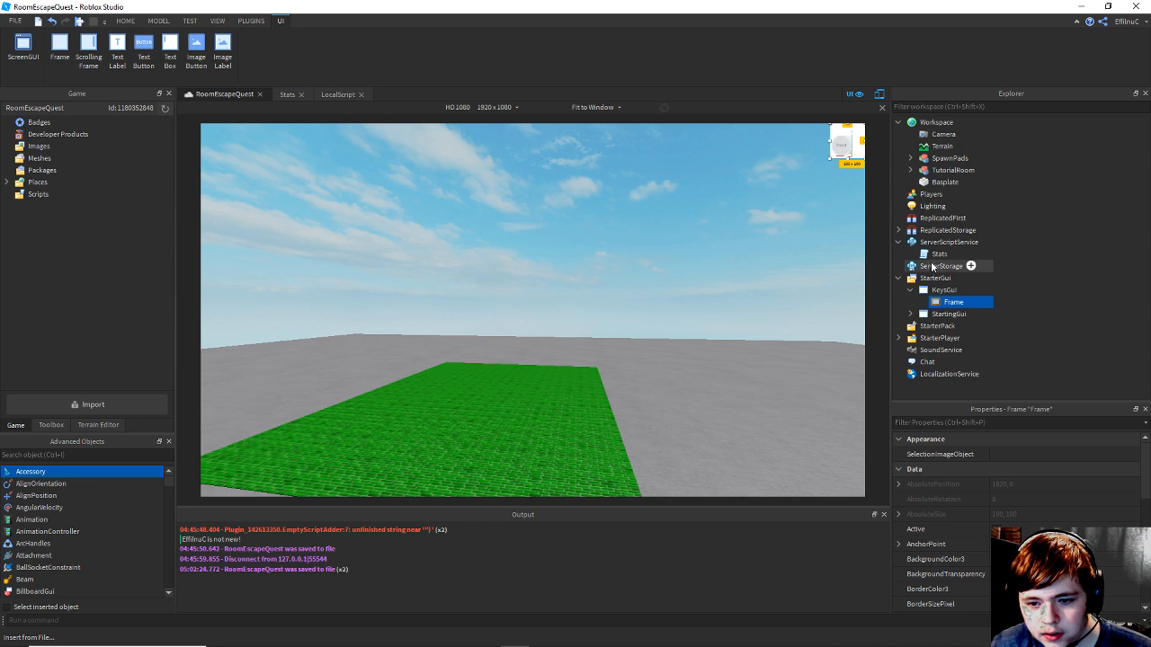
# Rename the new Frame to KeysFrame.
pyautogui.rightClick(944, 302)
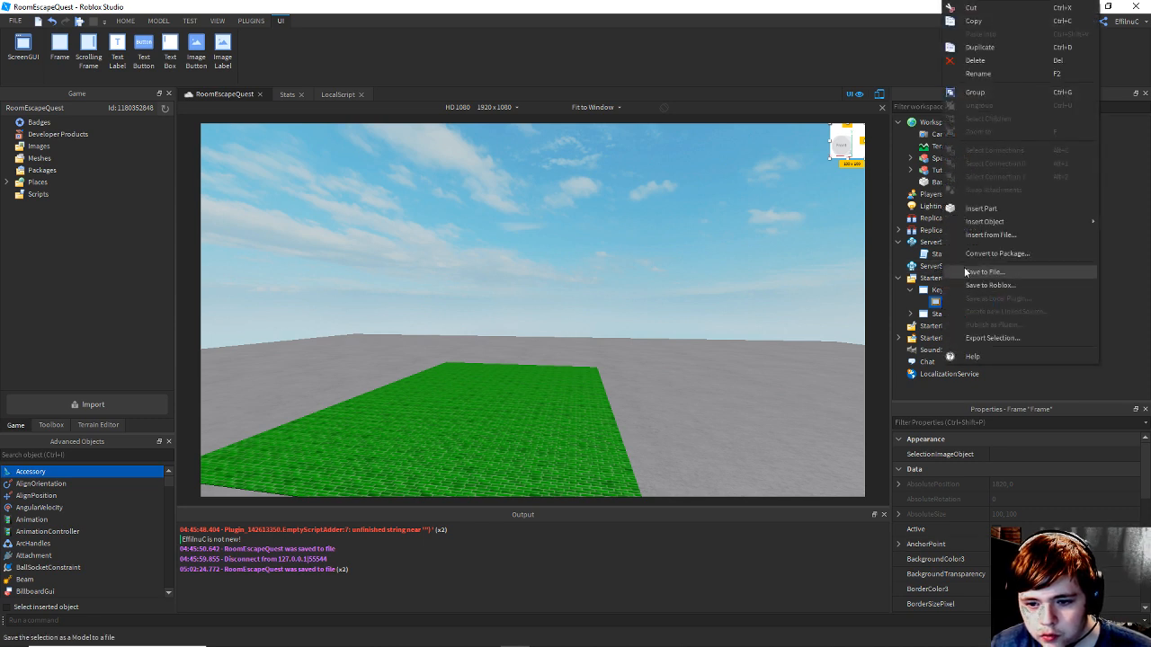
pyautogui.click(968, 71)
pyautogui.write('Keys')
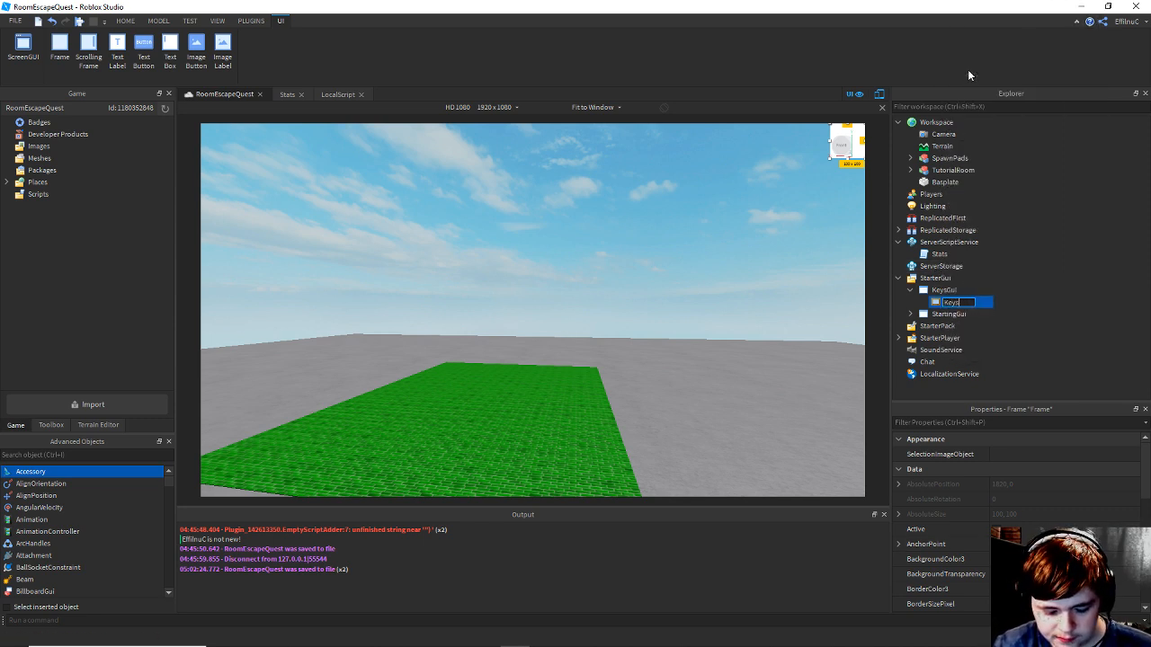
pyautogui.write('Frame')
pyautogui.press('Return')
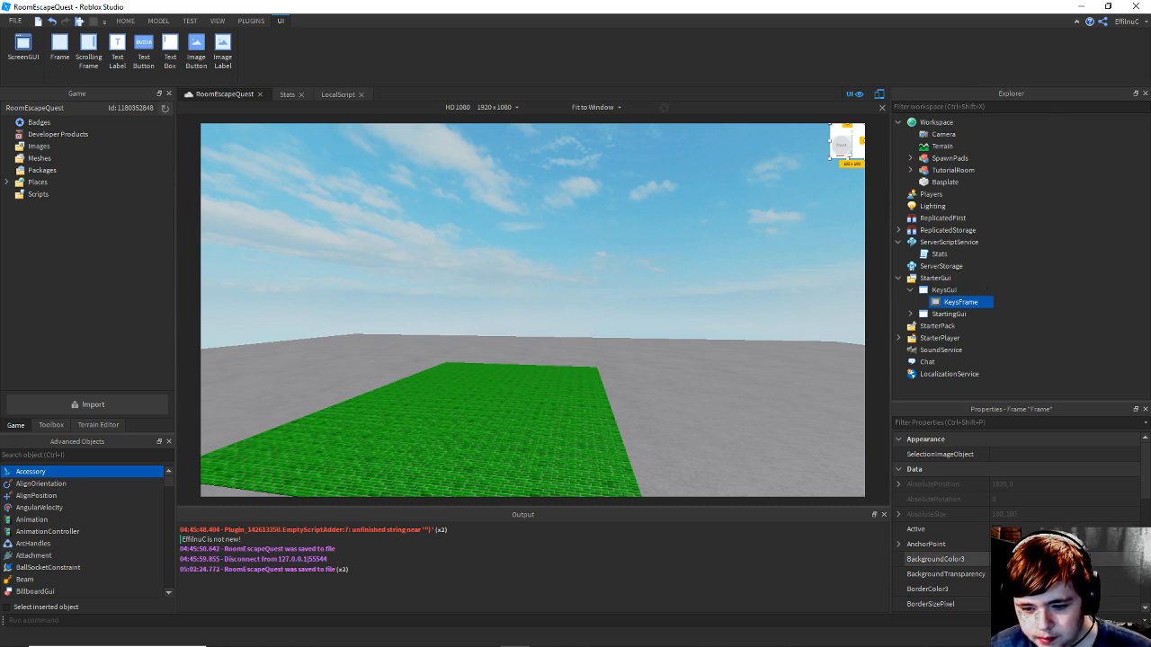
pyautogui.click(998, 559)
# Give KeysFrame a dark grey #414141 background and make it semi-transparent.
pyautogui.moveTo(719, 336); pyautogui.dragTo(721, 314)
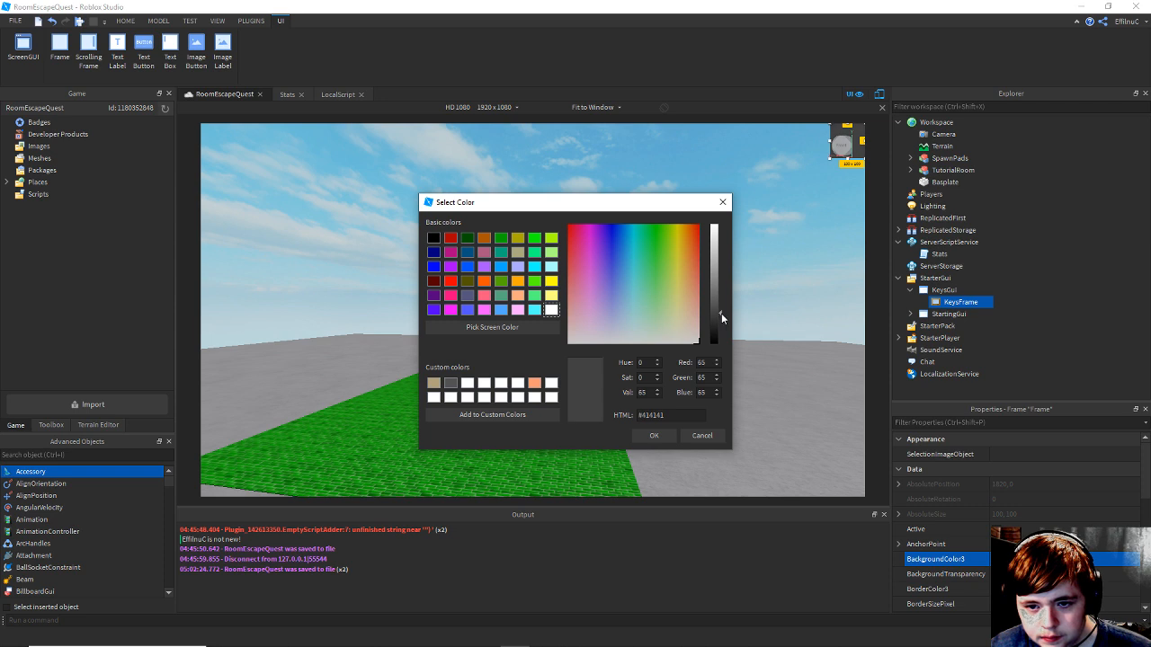
pyautogui.click(654, 435)
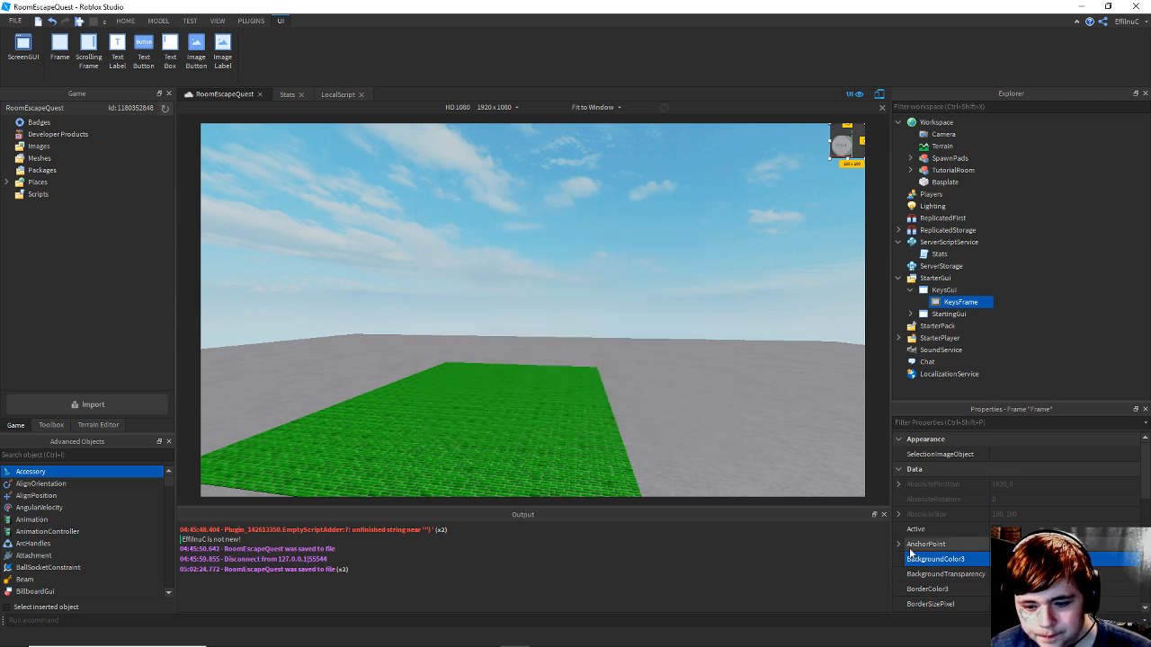
pyautogui.click(936, 574)
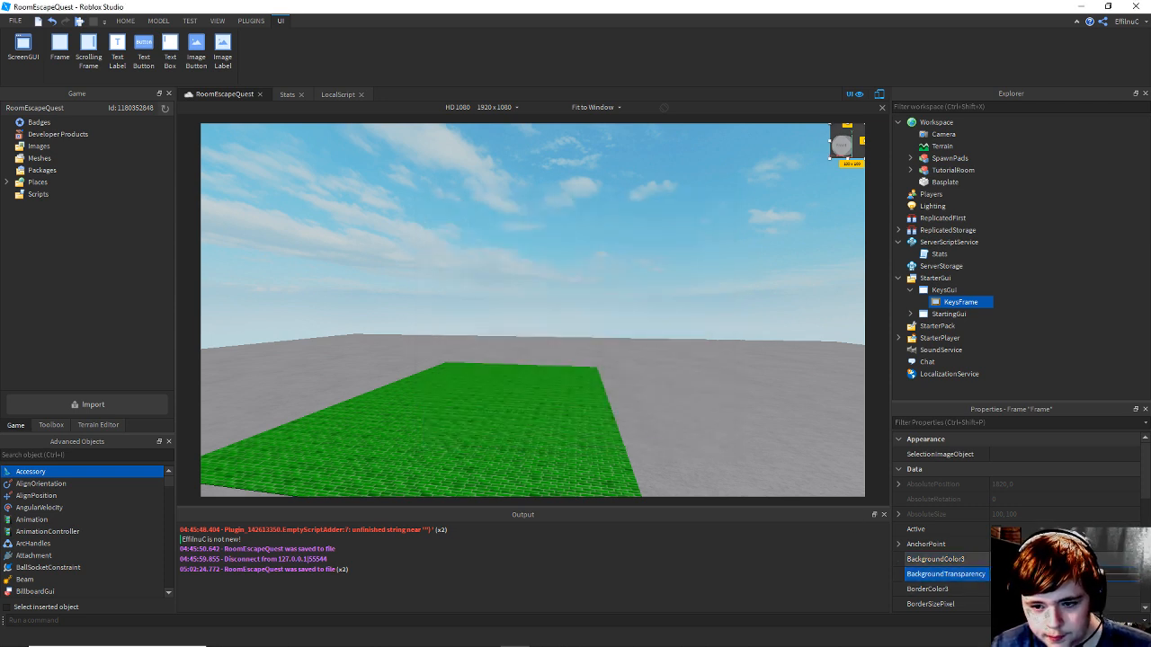
pyautogui.write('1')
pyautogui.press('Return')
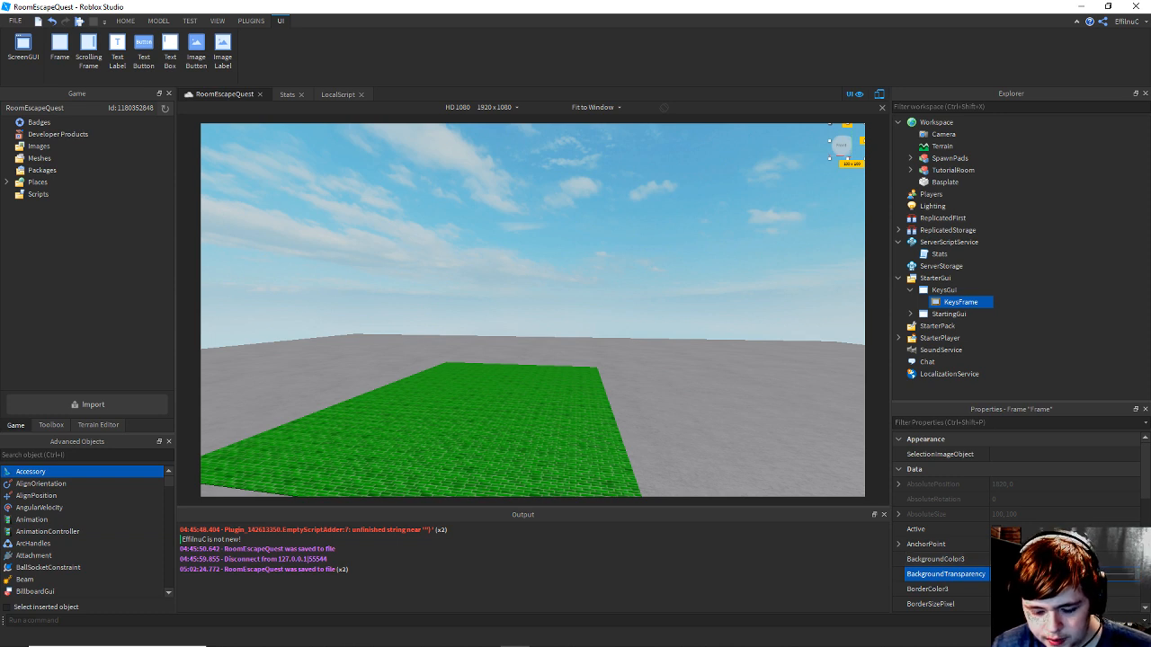
pyautogui.press('Return')
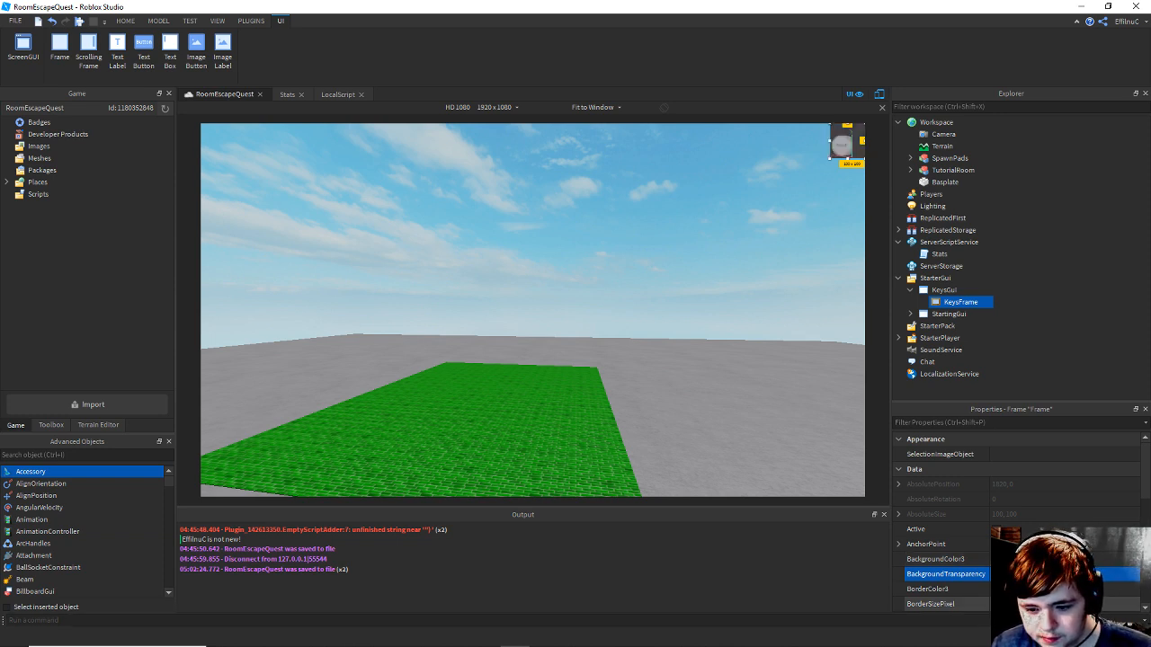
# Give KeysFrame a 5-pixel black border and nudge it slightly down and left.
pyautogui.click(1034, 604)
pyautogui.write('5')
pyautogui.press('Return')
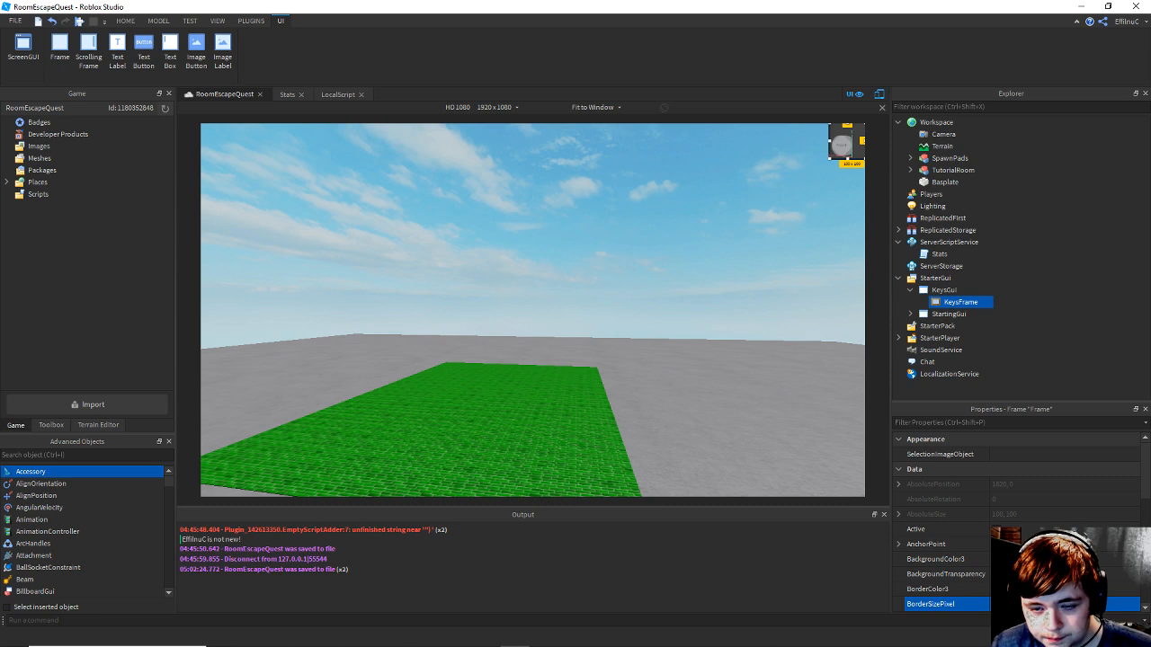
pyautogui.click(1035, 604)
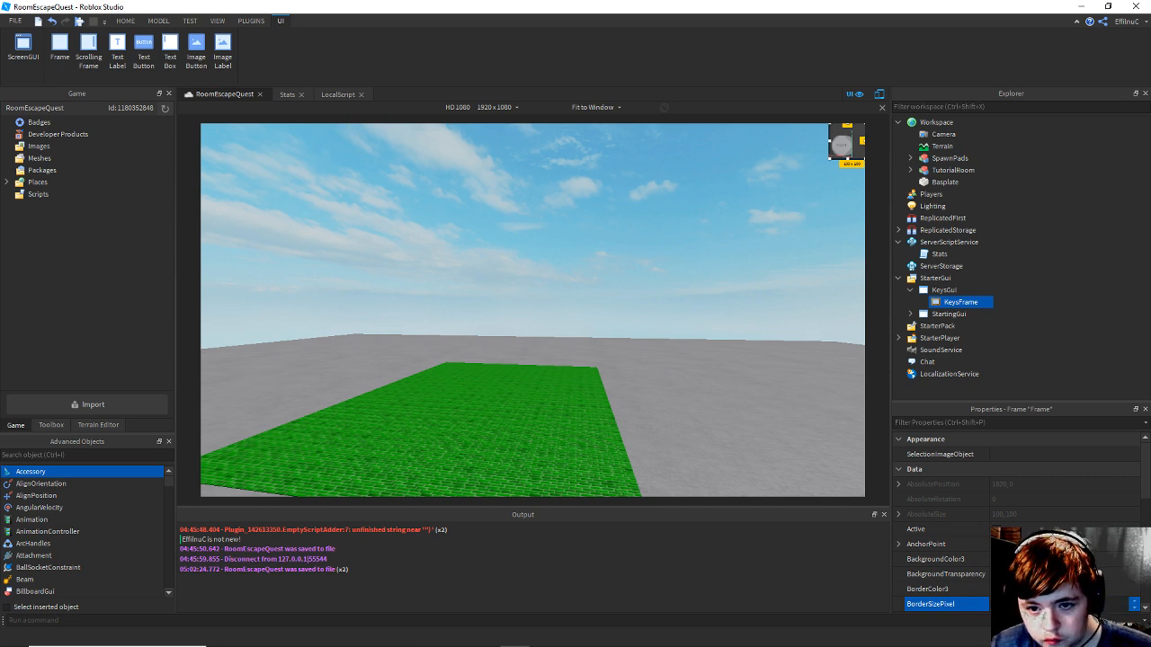
pyautogui.click(1007, 589)
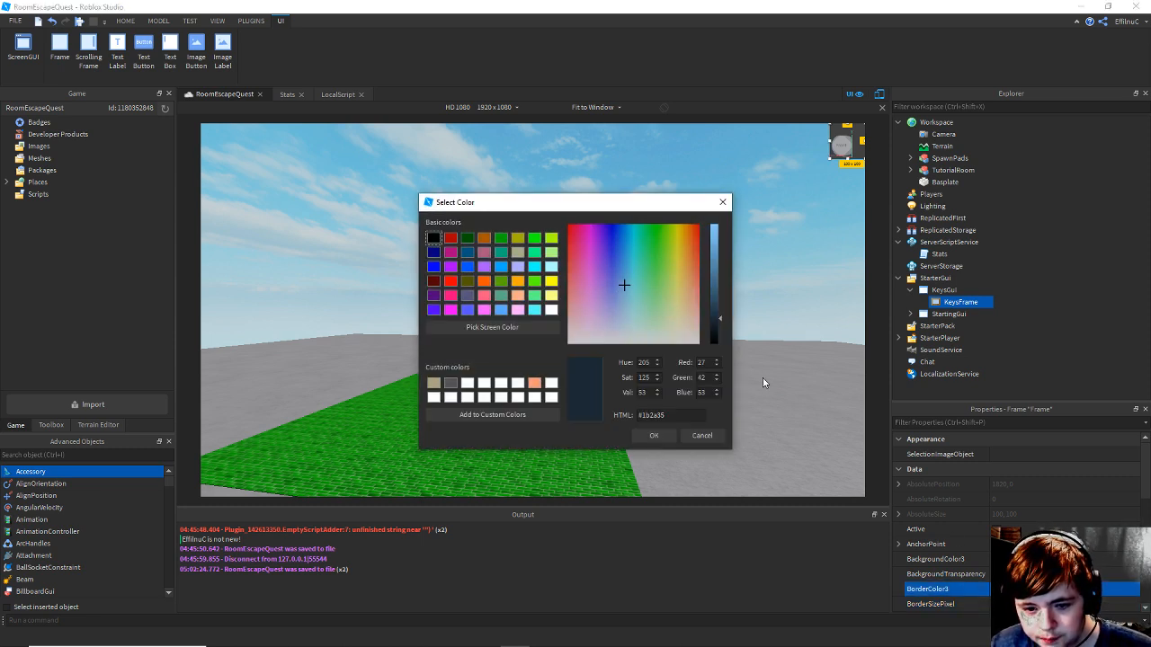
pyautogui.moveTo(720, 337); pyautogui.dragTo(707, 358)
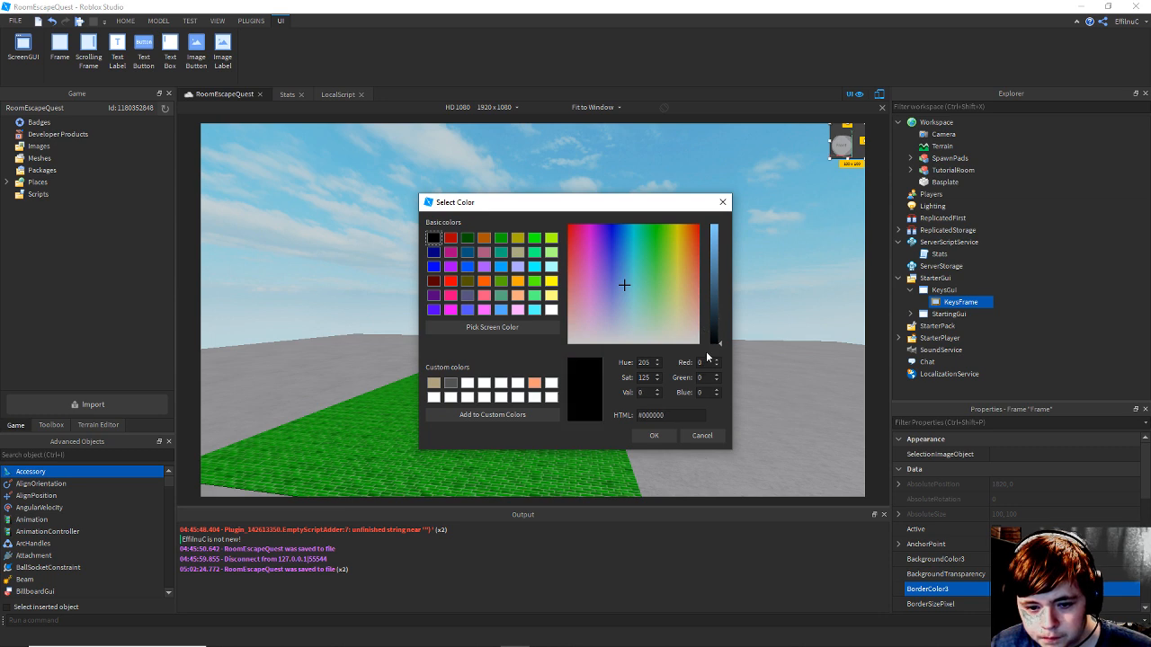
pyautogui.click(651, 436)
pyautogui.click(829, 278)
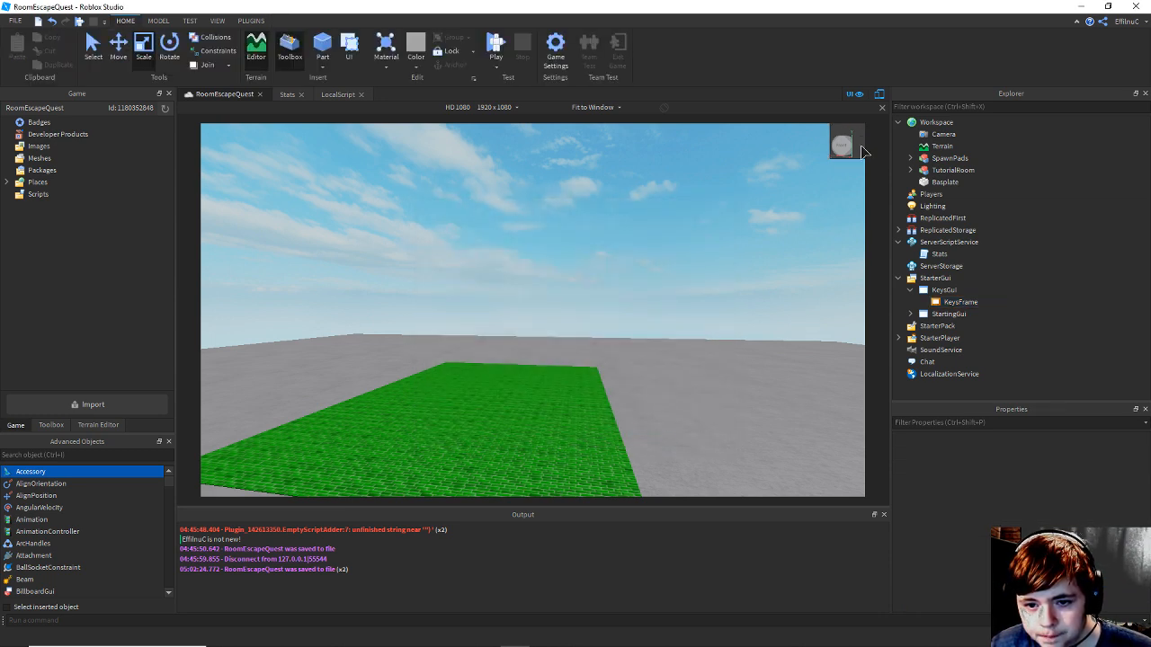
pyautogui.click(961, 302)
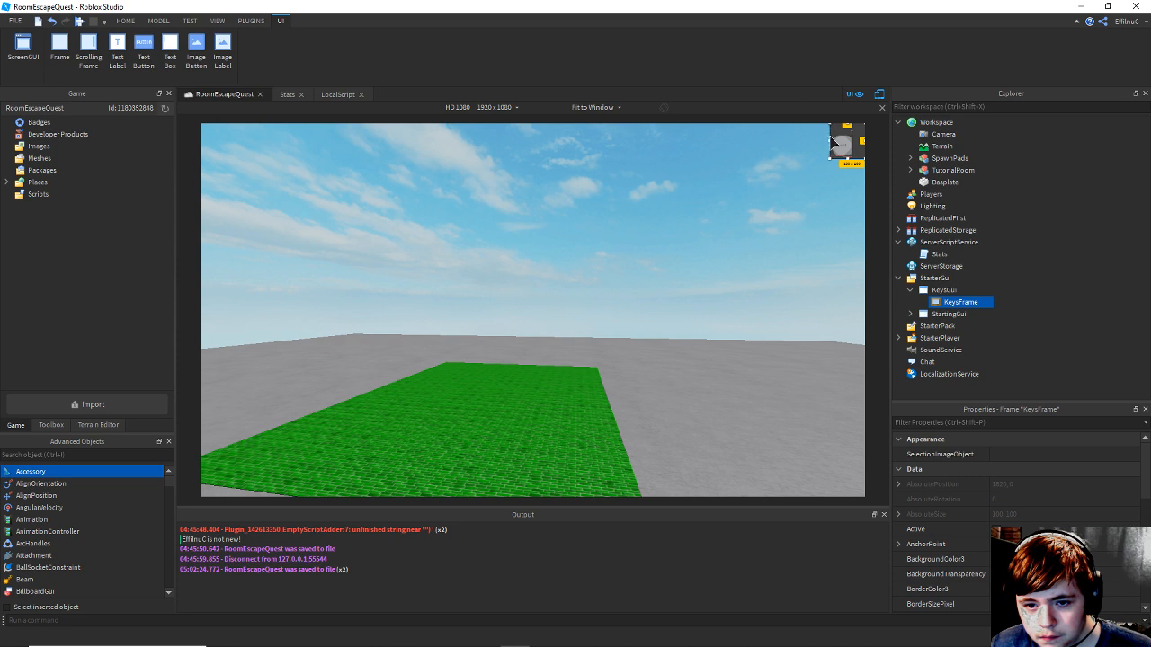
pyautogui.moveTo(840, 131); pyautogui.dragTo(839, 134)
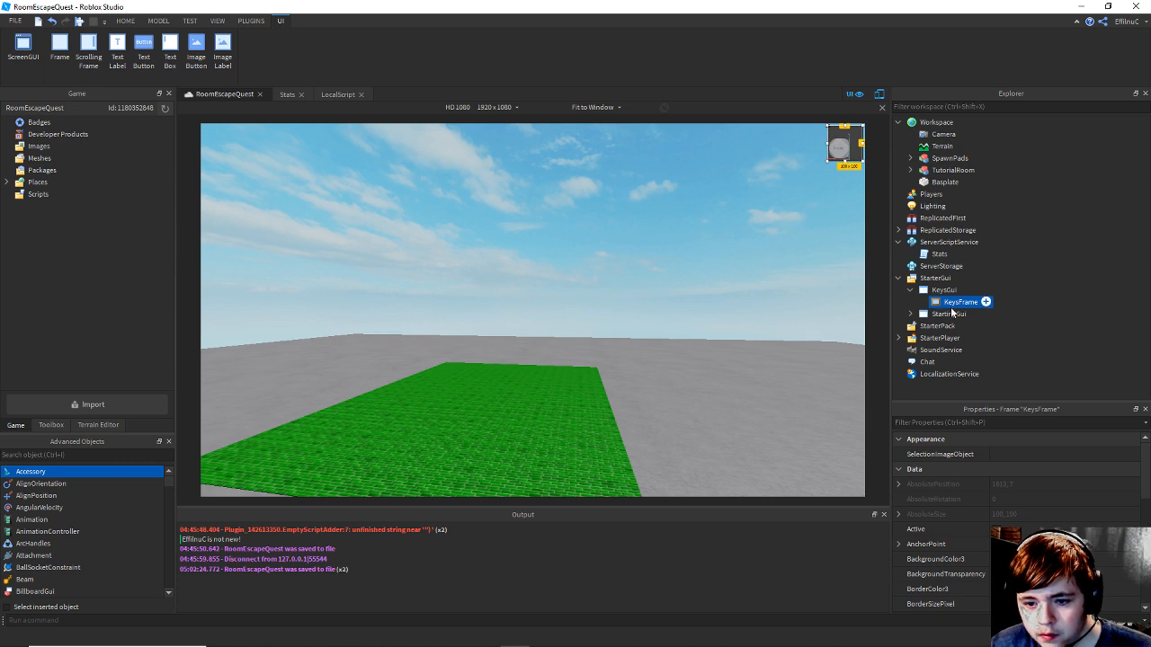
# Insert an ImageLabel into KeysFrame and shrink it to about 63 by 61.
pyautogui.rightClick(952, 306)
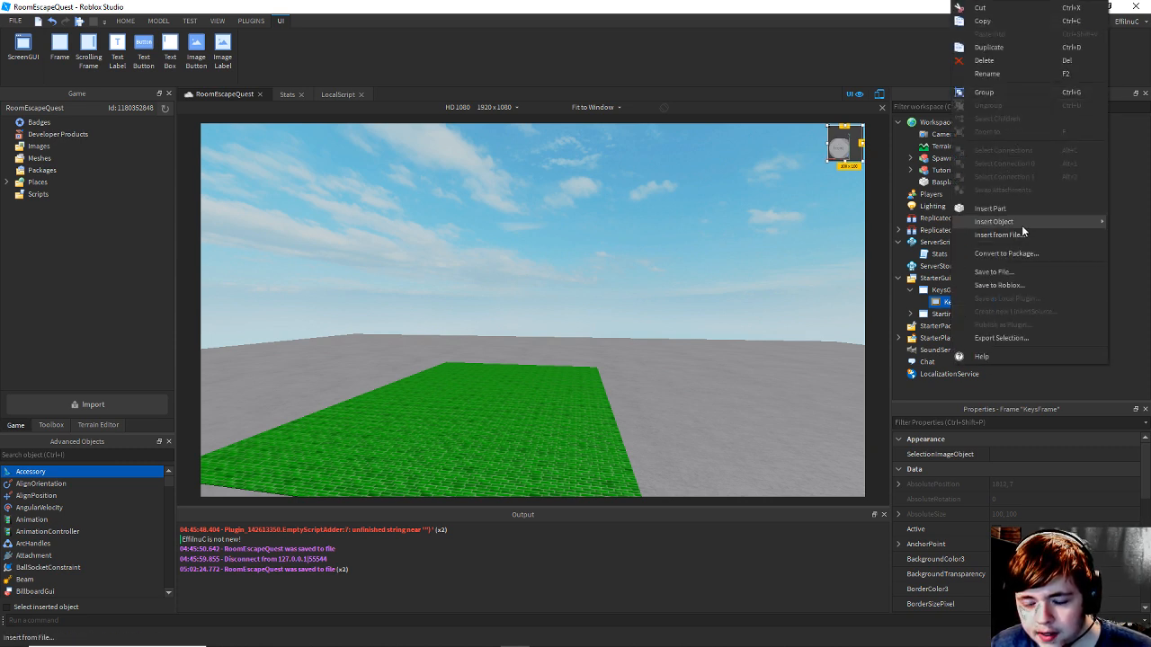
pyautogui.moveTo(1022, 225)
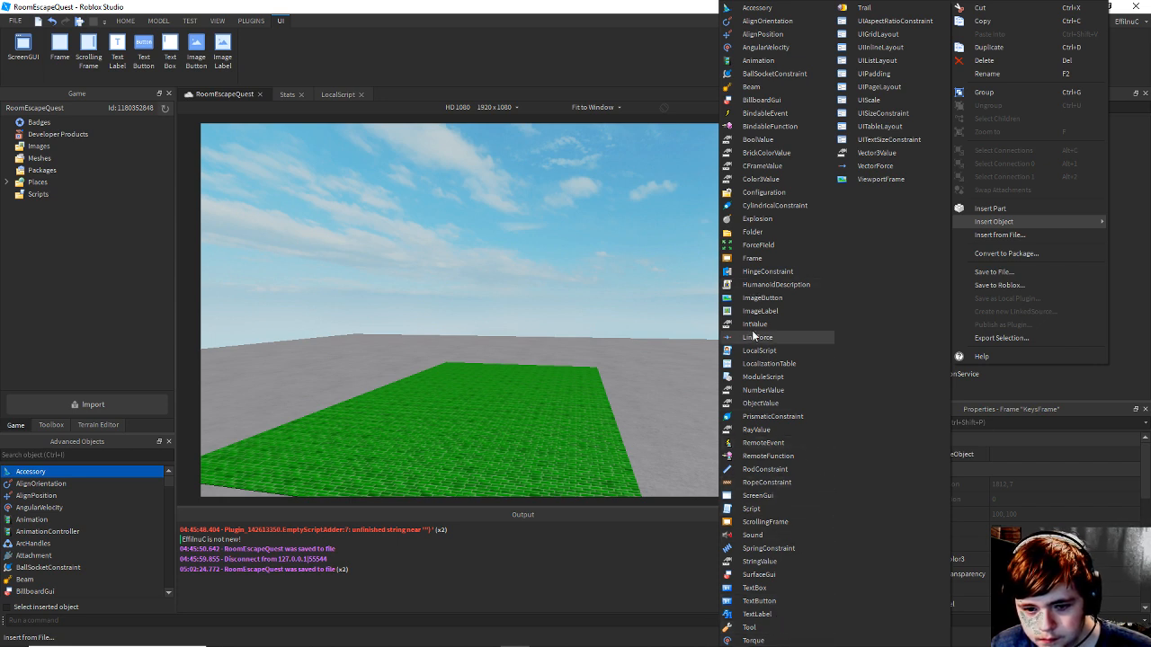
pyautogui.click(764, 311)
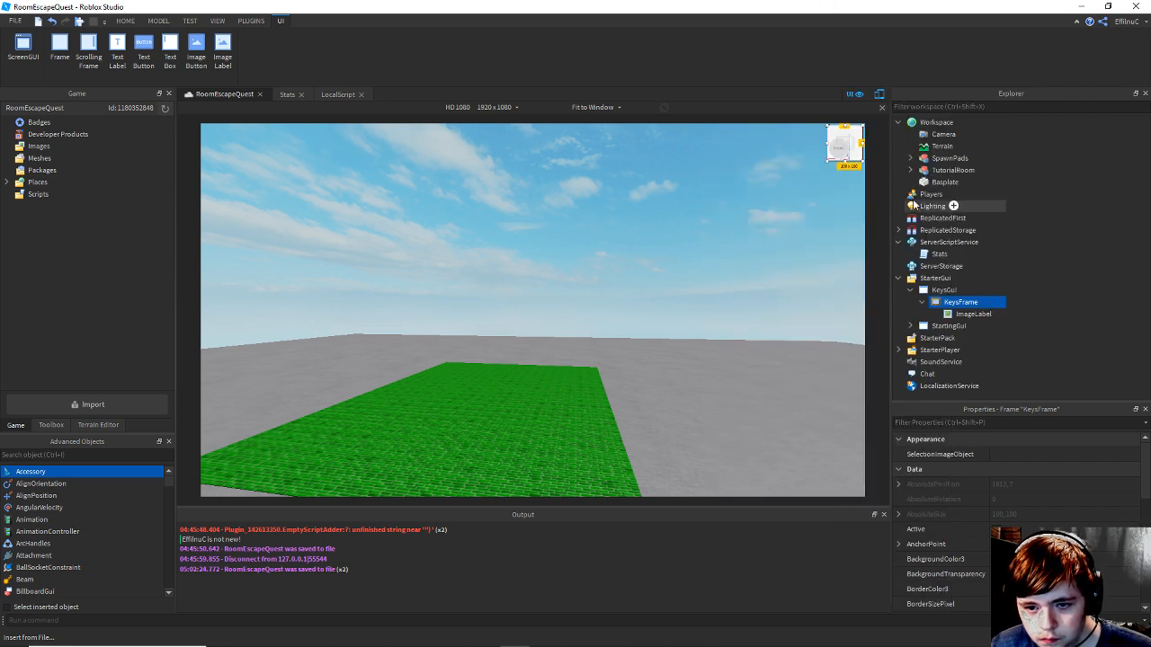
pyautogui.click(964, 315)
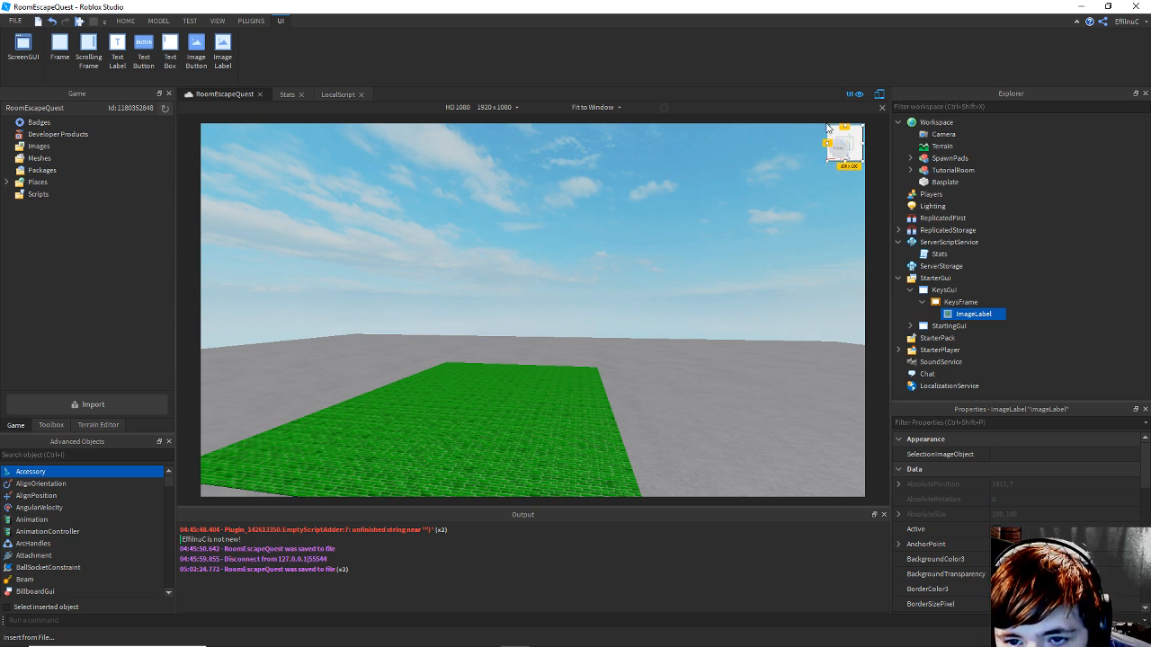
pyautogui.moveTo(822, 124); pyautogui.dragTo(850, 135)
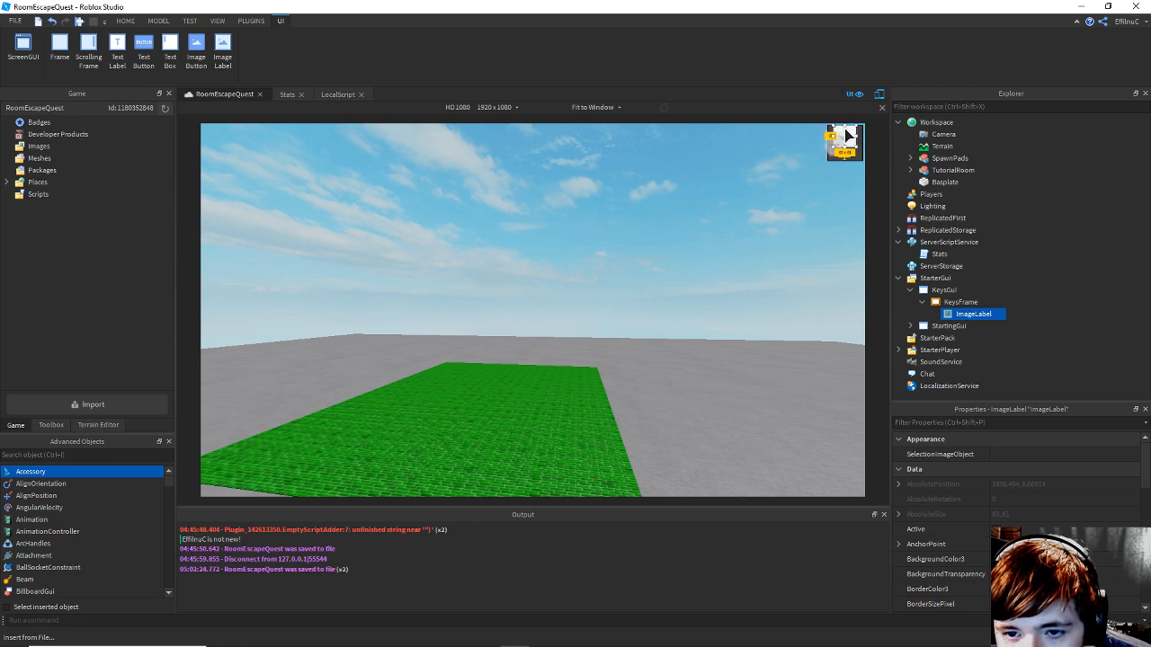
# Replace the ImageLabel's Image asset ID 924320031 with a pasted new ID.
pyautogui.scroll(-1, 1035, 589)
pyautogui.click(1035, 531)
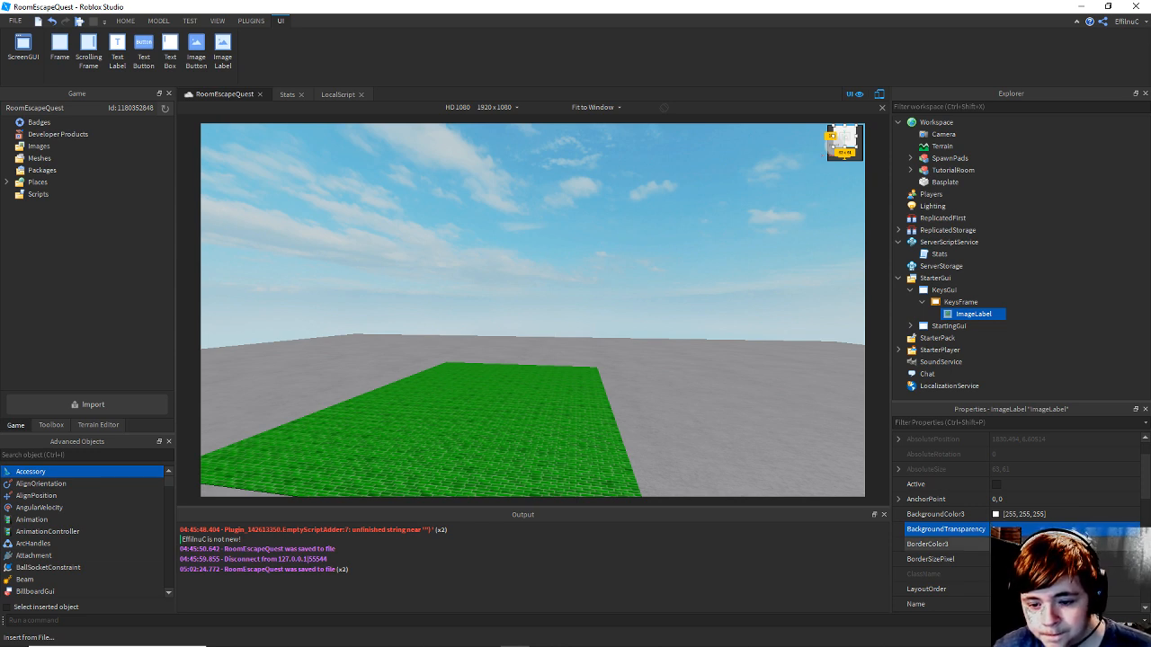
pyautogui.scroll(-1, 1034, 576)
pyautogui.scroll(-6, 1033, 504)
pyautogui.click(1033, 499)
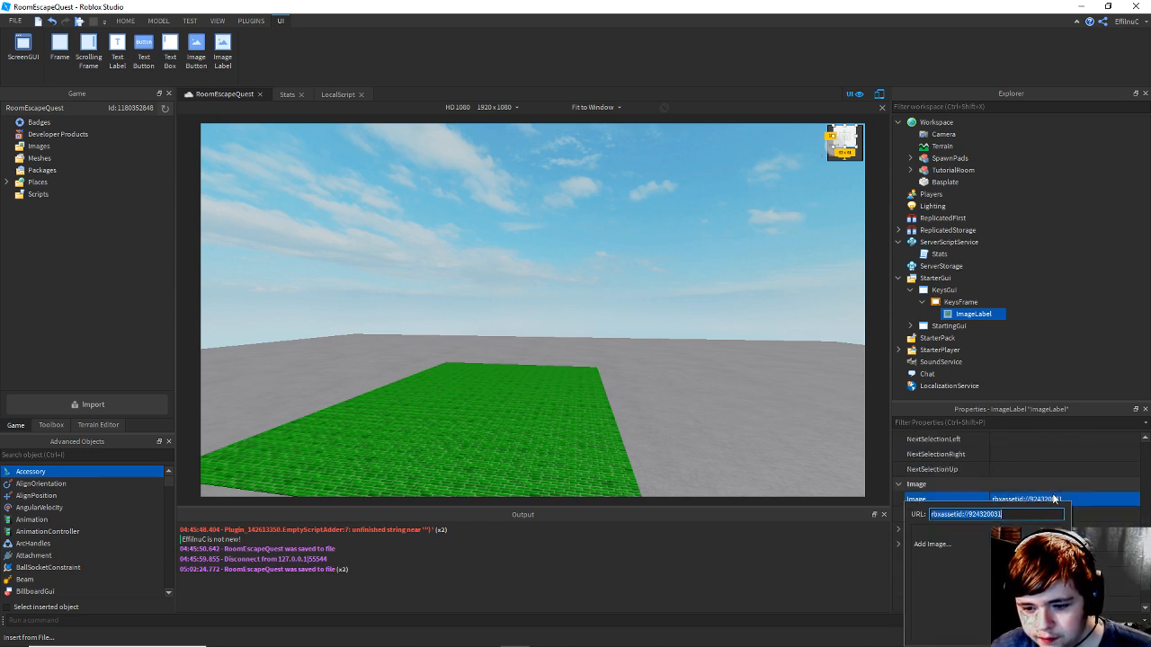
pyautogui.press('End')
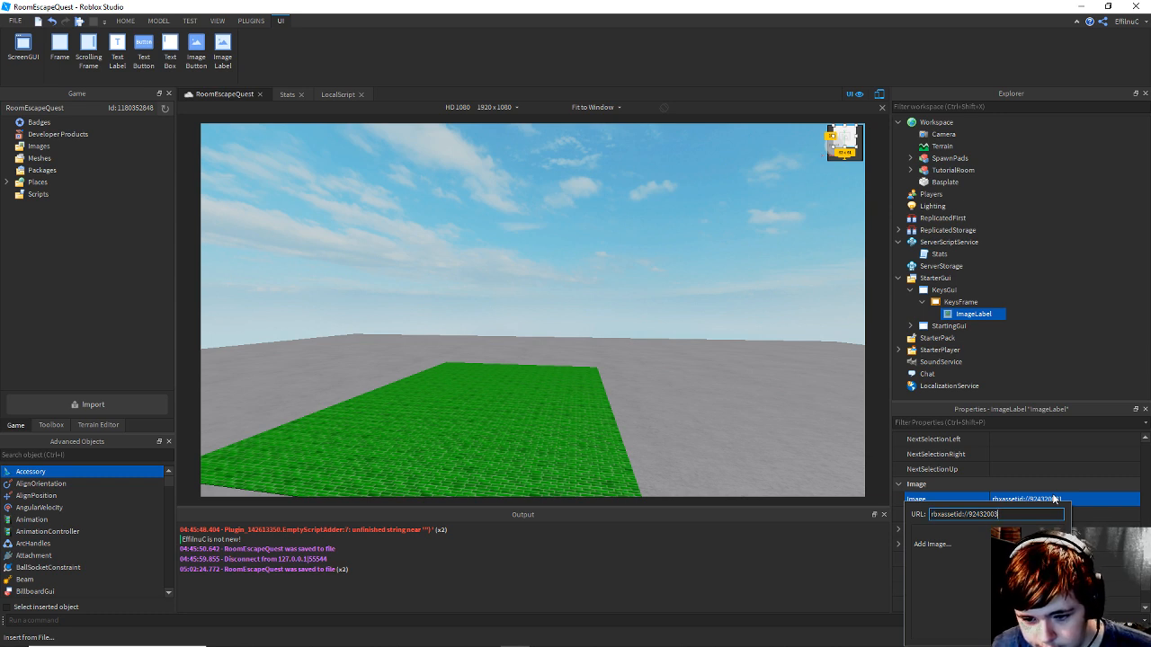
pyautogui.press('BackSpace')
pyautogui.press('BackSpace')
pyautogui.press('BackSpace')
pyautogui.press('BackSpace')
pyautogui.press('BackSpace')
pyautogui.press('BackSpace')
pyautogui.press('BackSpace')
pyautogui.press('BackSpace')
pyautogui.press('BackSpace')
pyautogui.hotkey('ctrl', 'v')
pyautogui.press('Return')
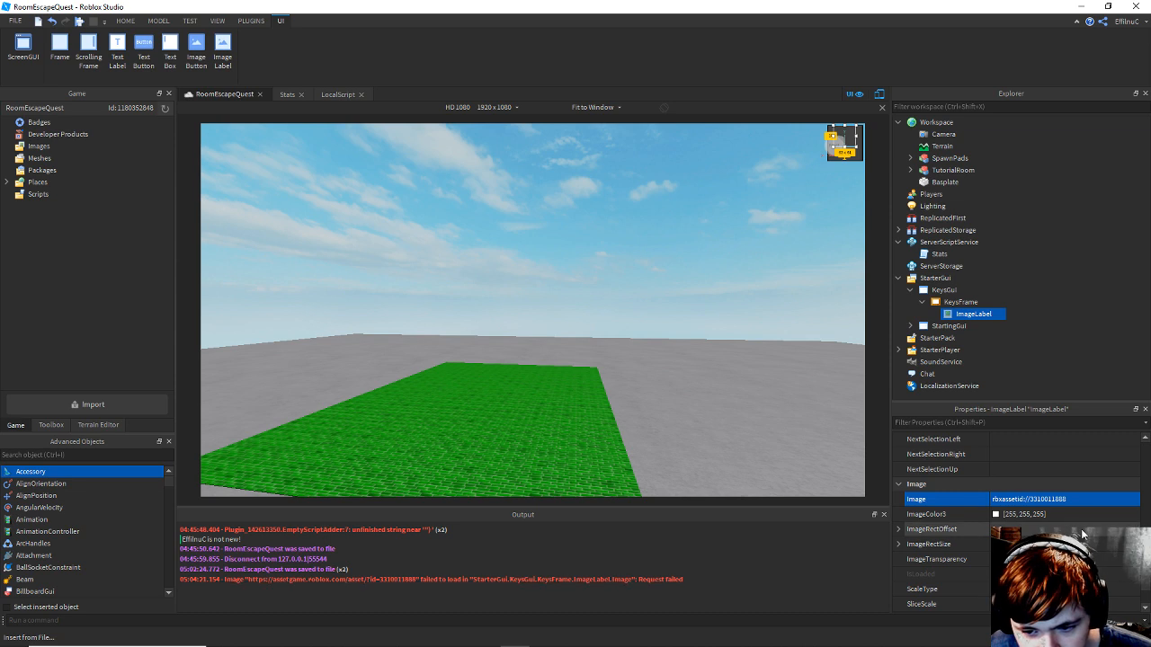
pyautogui.click(1086, 499)
pyautogui.press('BackSpace')
pyautogui.hotkey('ctrl', 'v')
pyautogui.press('Return')
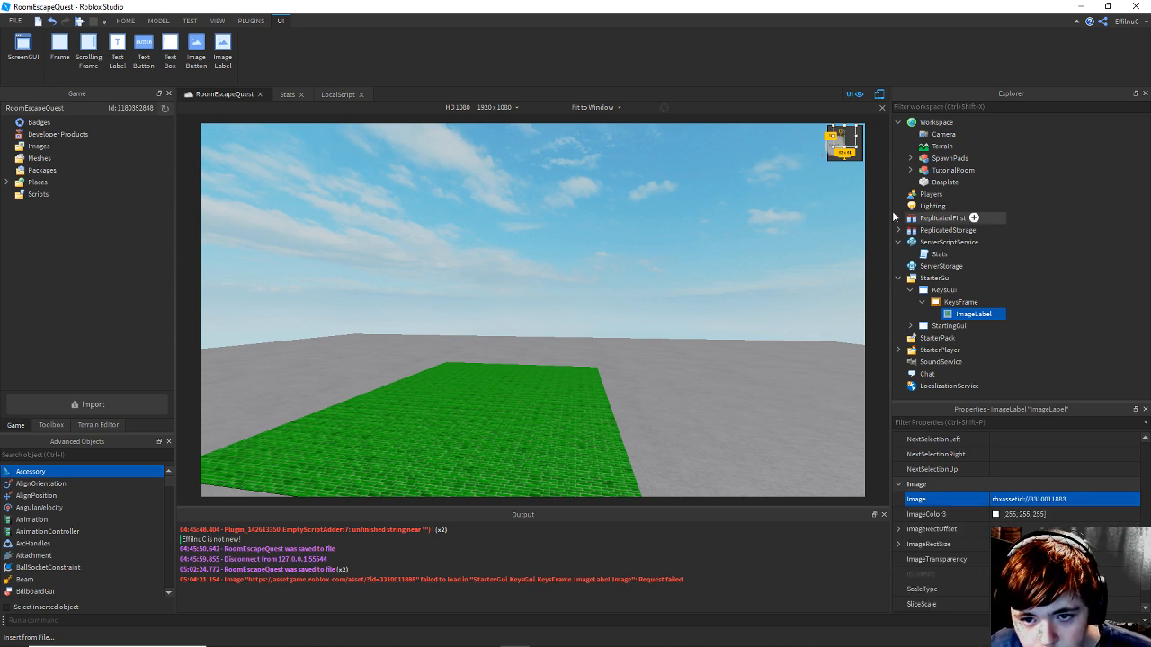
pyautogui.click(841, 208)
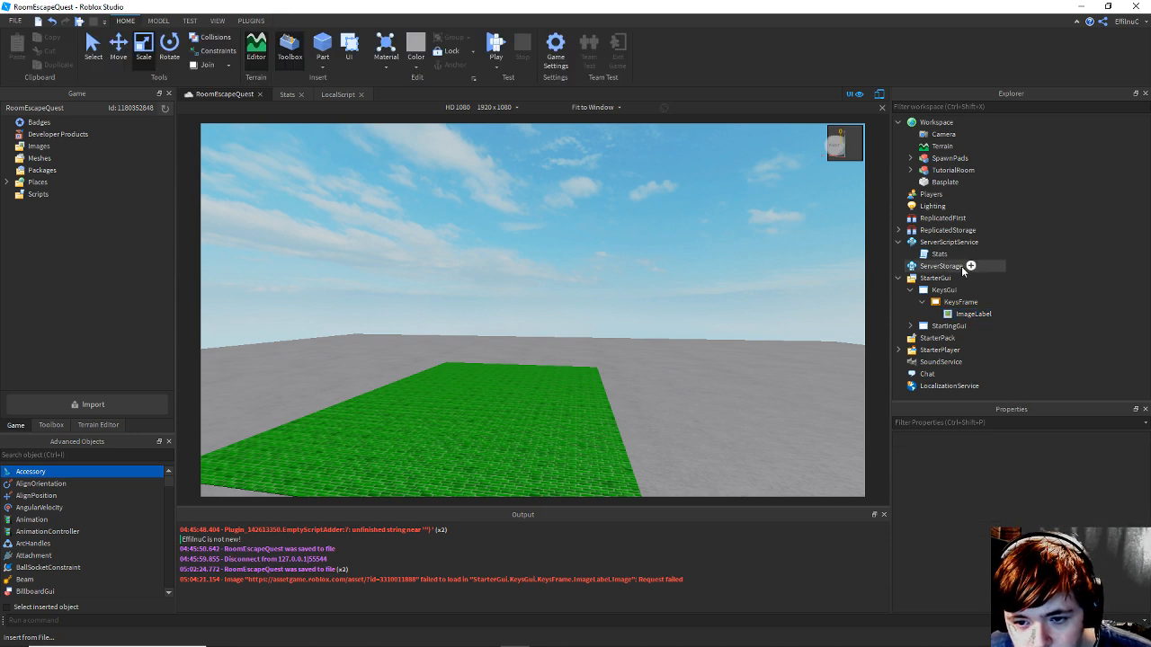
# Move the key ImageLabel out toward the viewport centre.
pyautogui.click(973, 314)
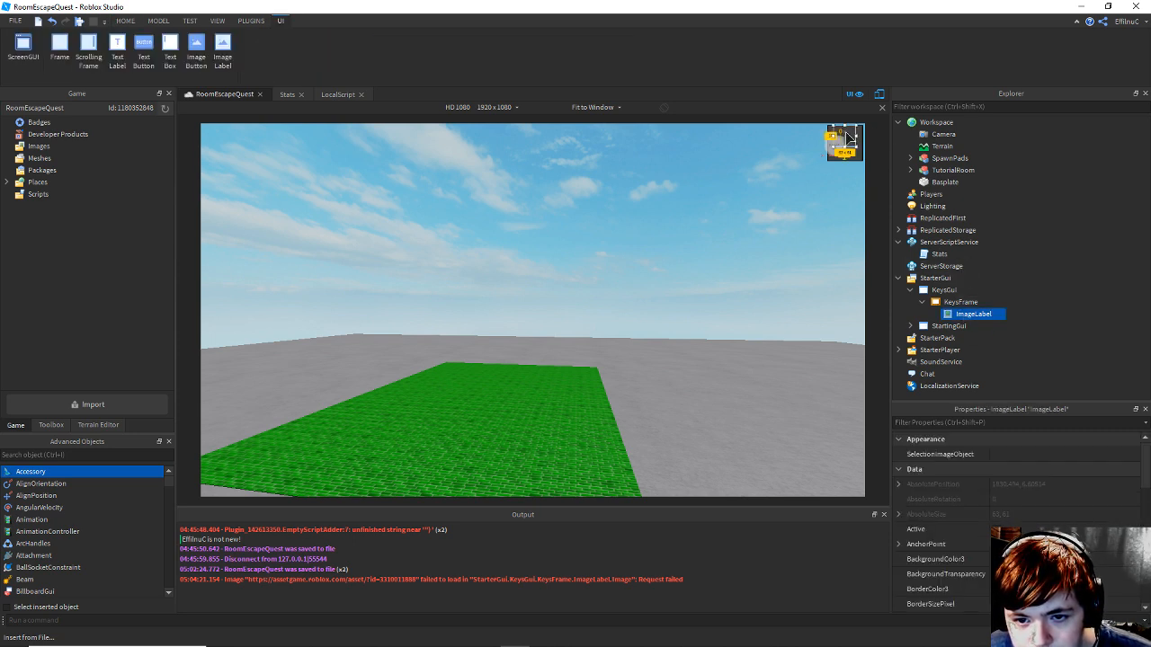
pyautogui.moveTo(729, 224); pyautogui.dragTo(730, 226)
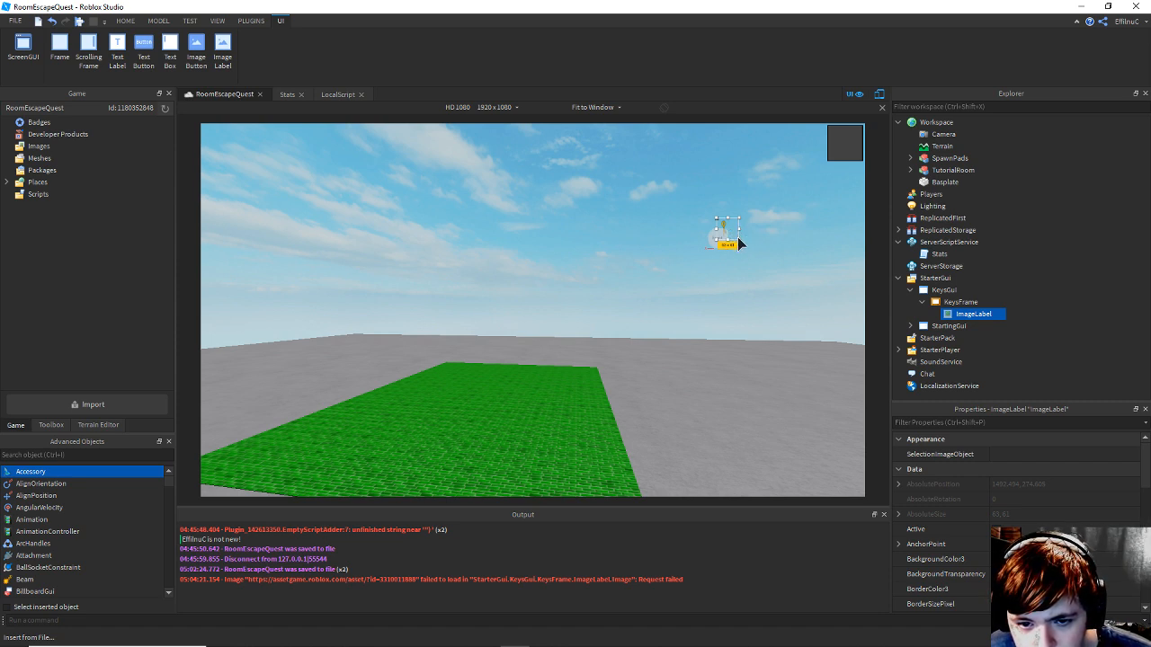
pyautogui.moveTo(729, 226); pyautogui.dragTo(580, 198)
pyautogui.click(576, 191)
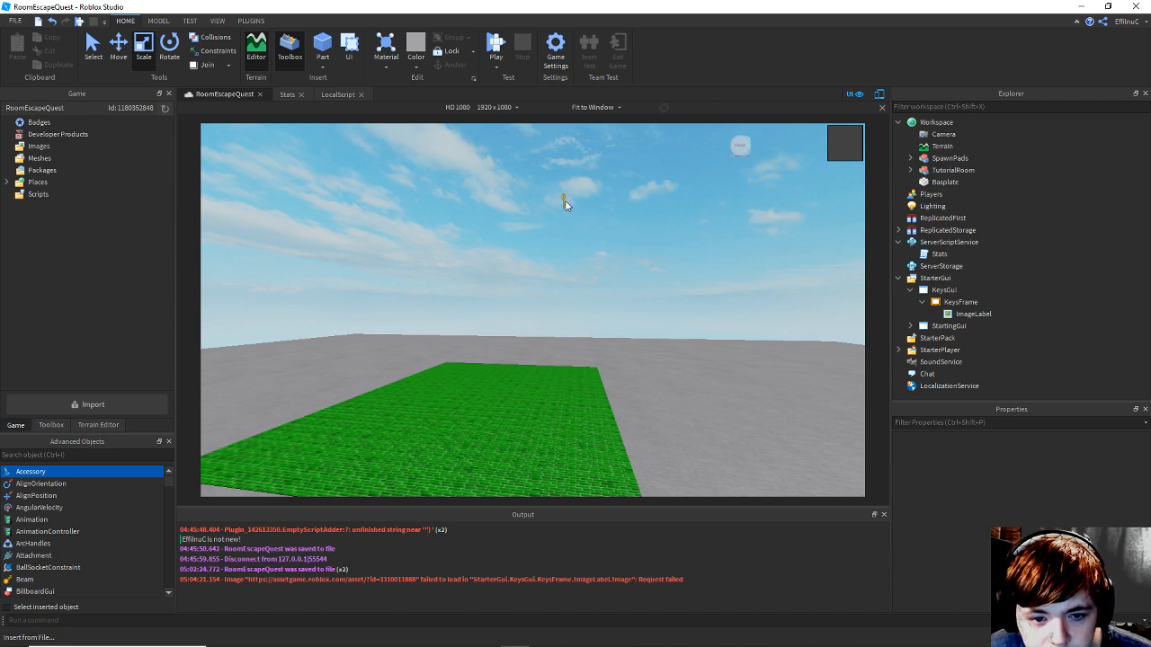
# Change the key image's ScaleType and enlarge it to fill KeysFrame.
pyautogui.click(959, 302)
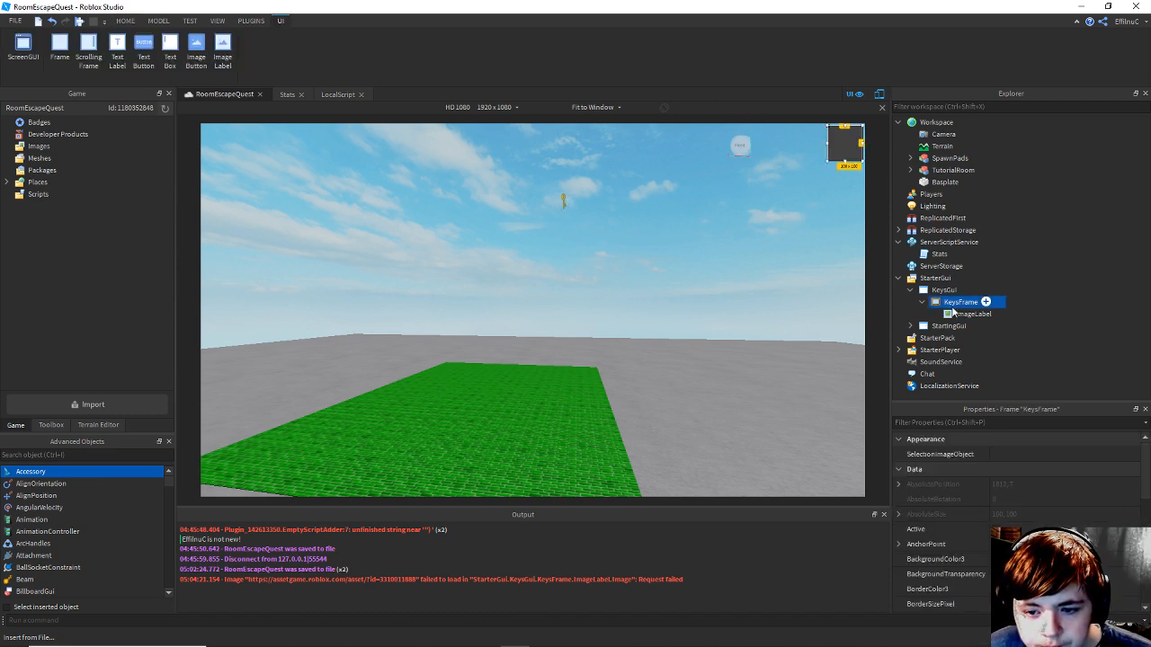
pyautogui.click(970, 313)
pyautogui.scroll(-5, 1038, 528)
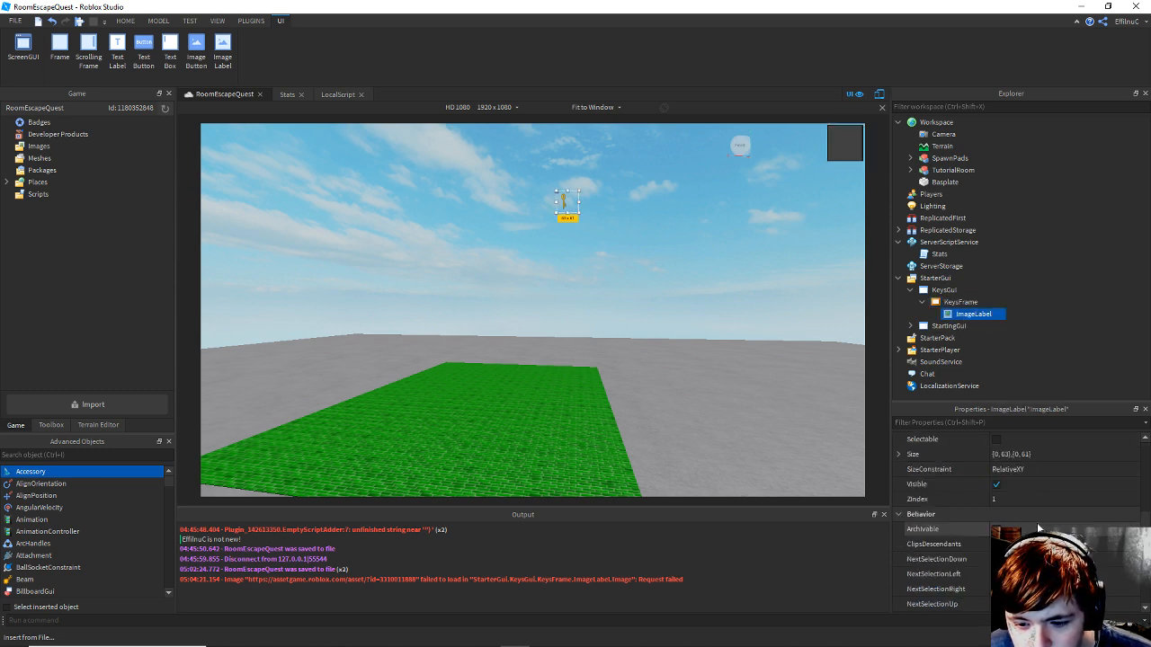
pyautogui.scroll(-3, 1039, 530)
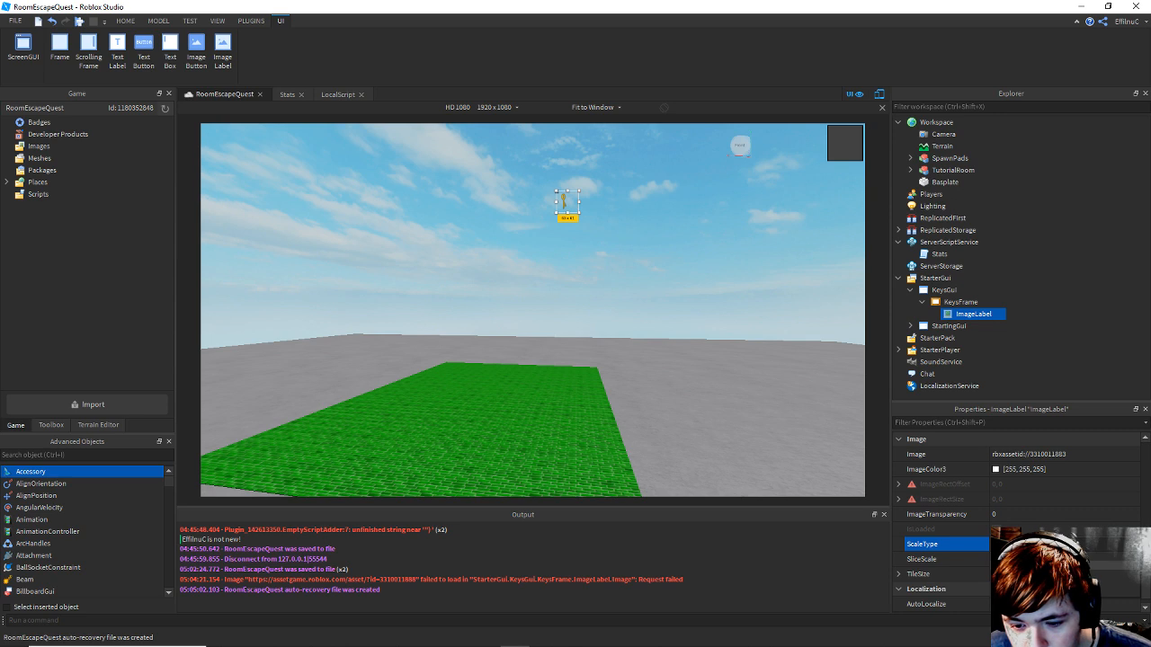
pyautogui.click(1115, 558)
pyautogui.click(1115, 559)
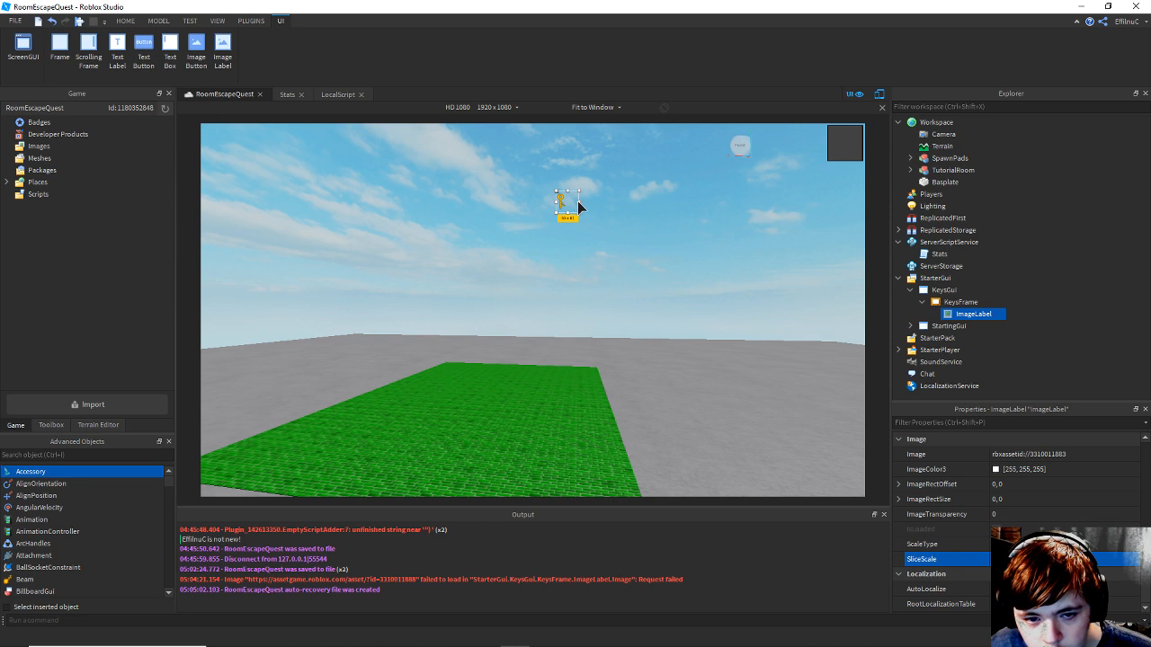
pyautogui.moveTo(589, 201); pyautogui.dragTo(865, 154)
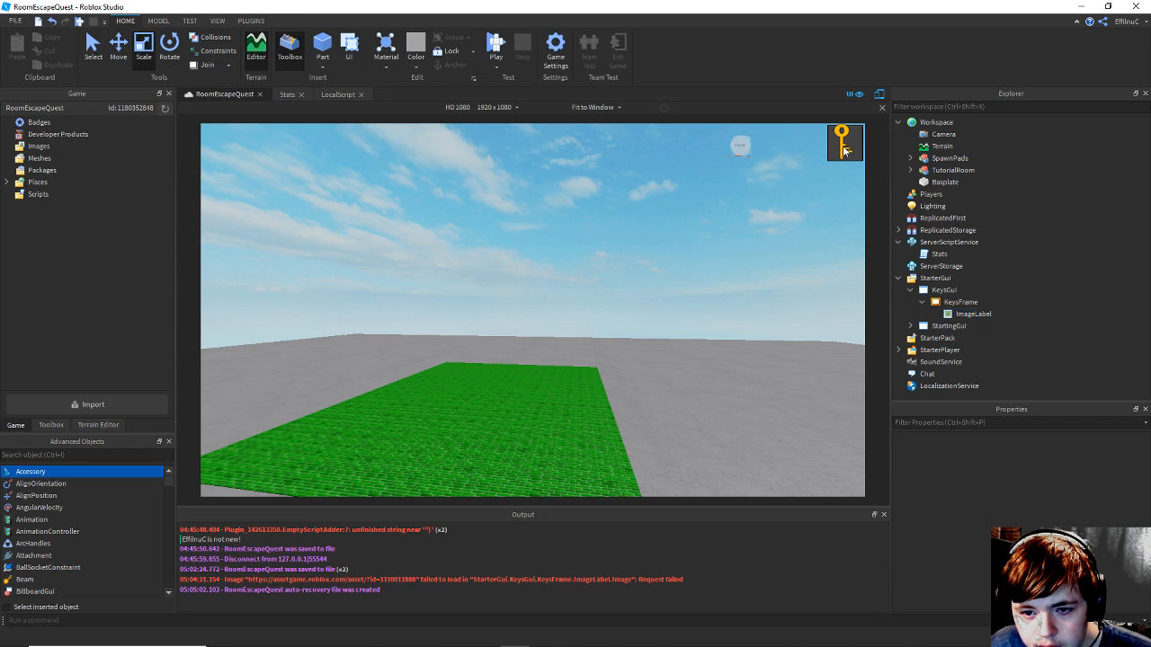
# Shrink the key image so it fits inside KeysFrame.
pyautogui.click(948, 326)
pyautogui.click(973, 315)
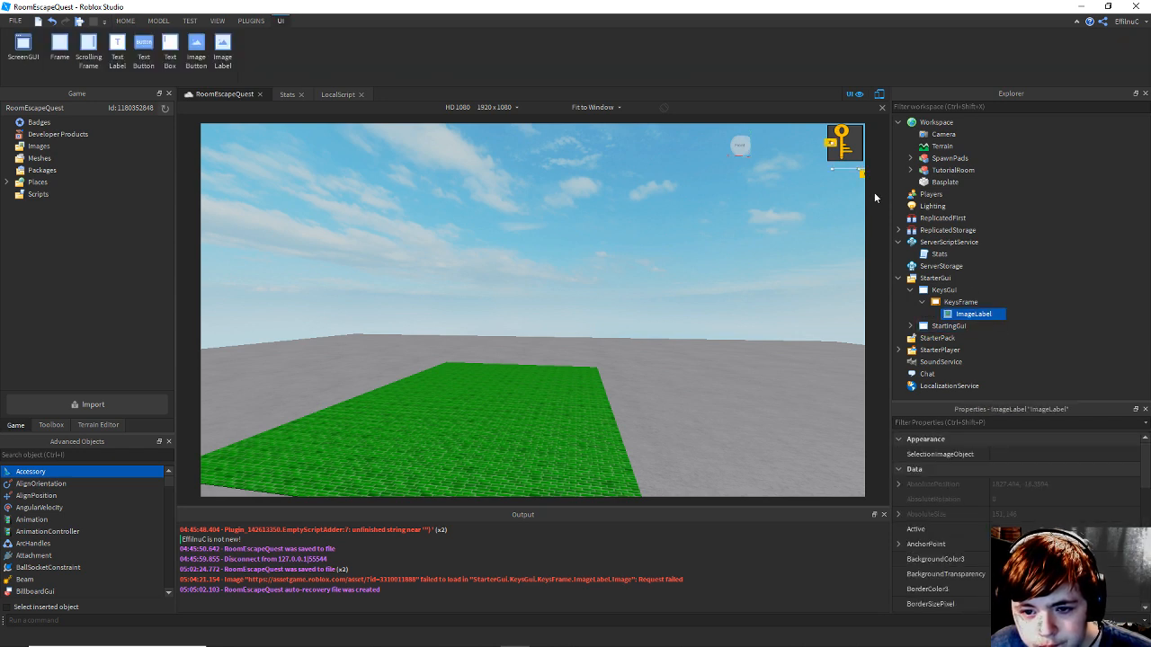
pyautogui.moveTo(861, 169); pyautogui.dragTo(852, 142)
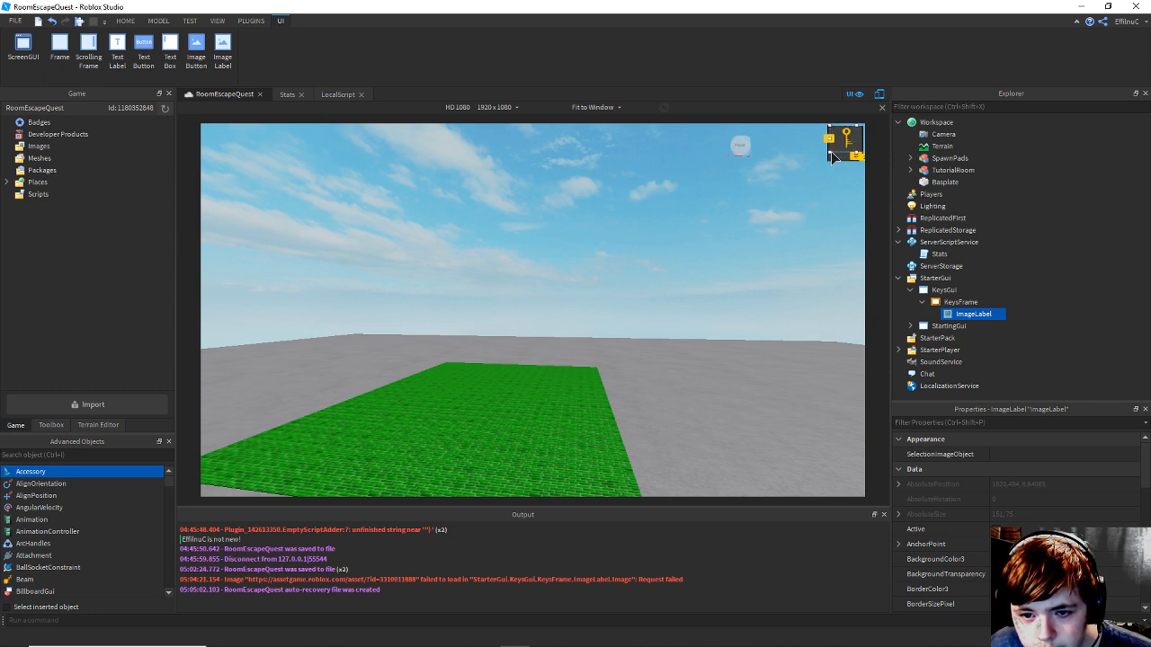
pyautogui.moveTo(829, 153); pyautogui.dragTo(850, 143)
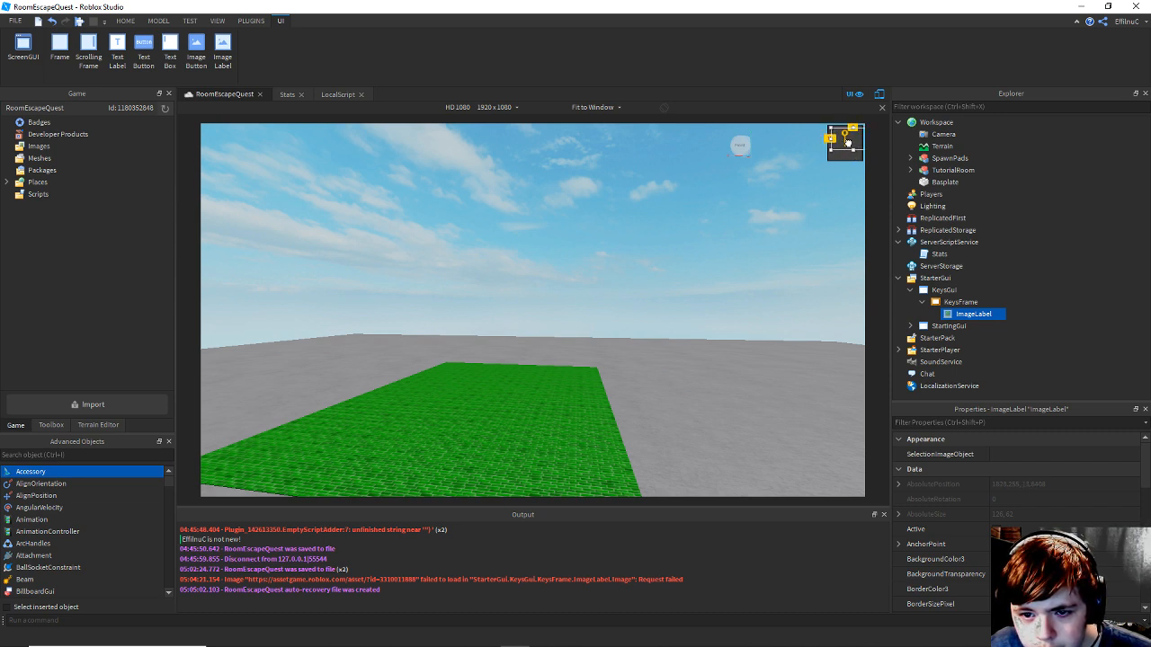
pyautogui.click(846, 159)
pyautogui.click(848, 144)
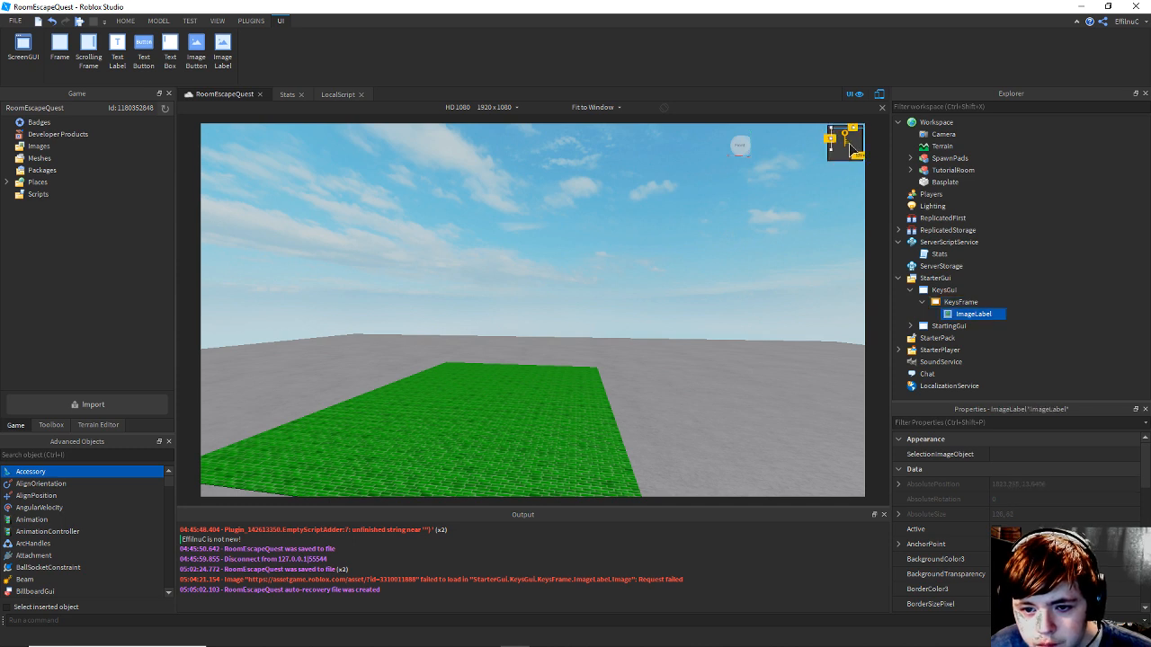
# Rename the ImageLabel to KeysImg and save the place.
pyautogui.rightClick(973, 317)
pyautogui.click(988, 74)
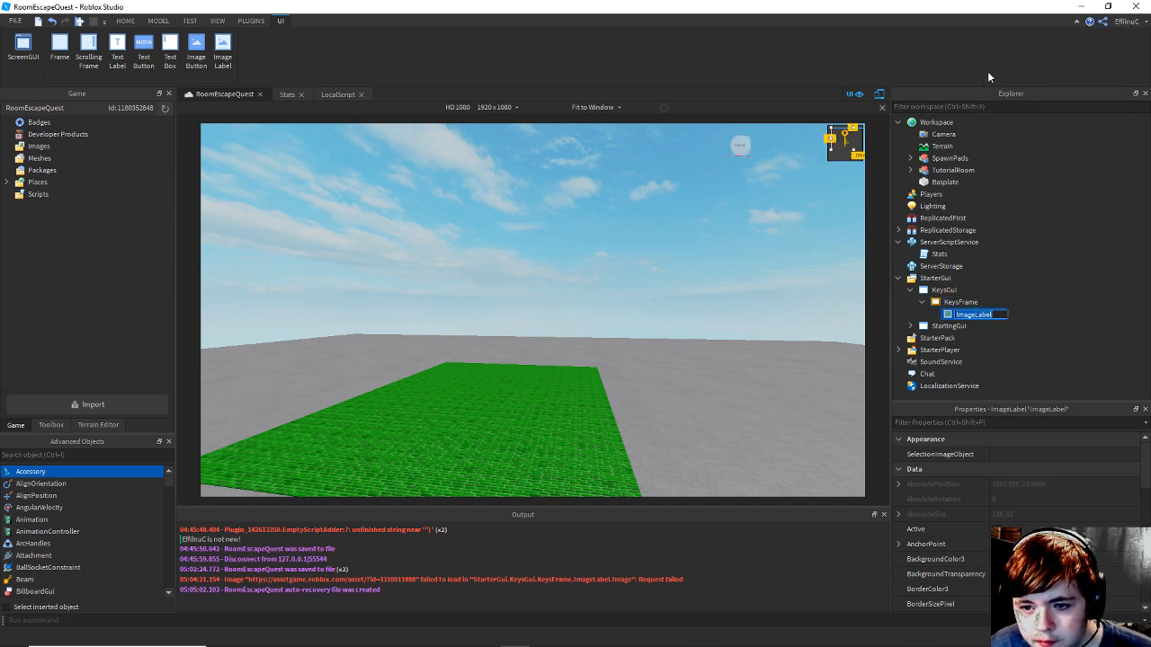
pyautogui.write('Keys')
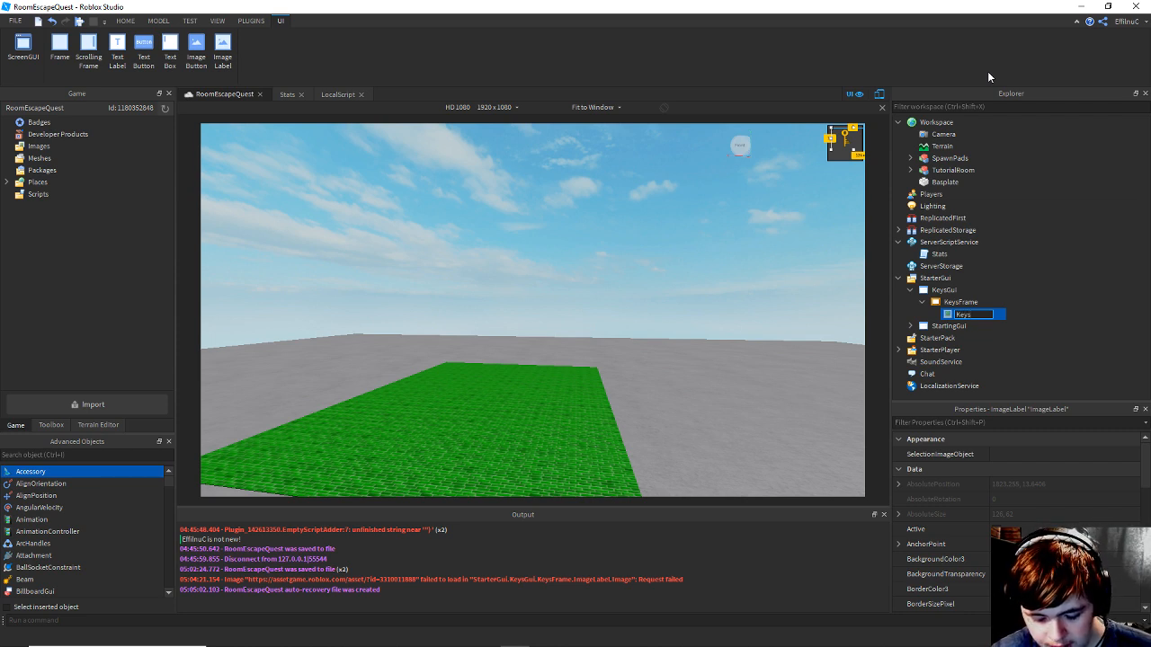
pyautogui.write('Img')
pyautogui.press('Return')
pyautogui.hotkey('ctrl', 's')
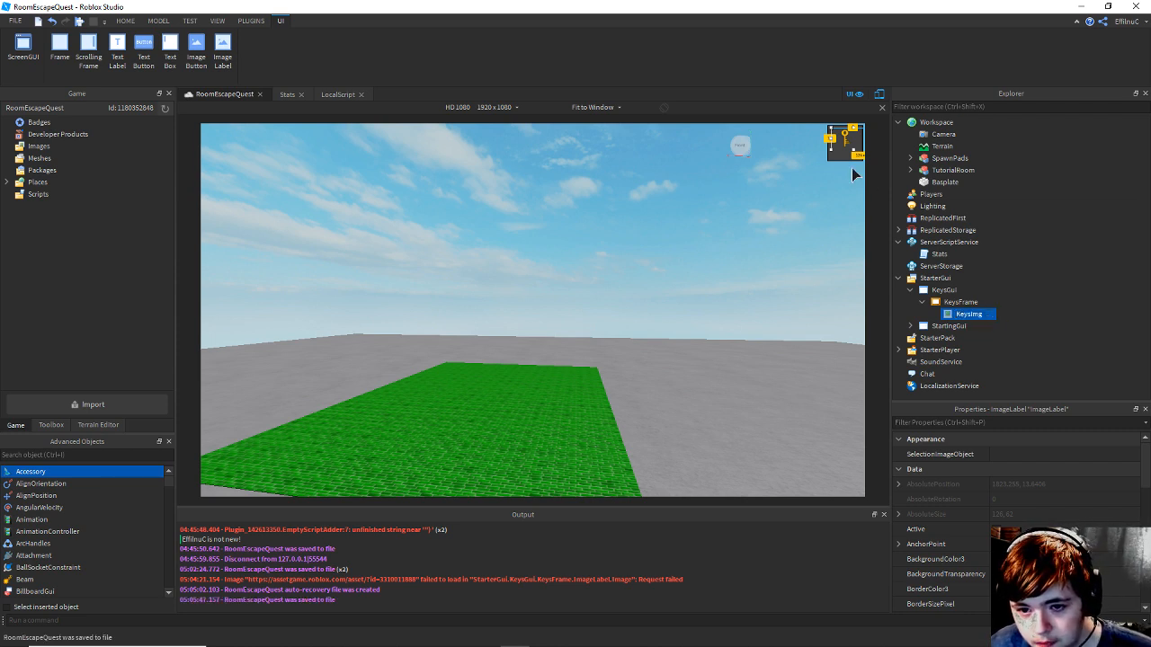
# Insert a TextLabel into KeysFrame.
pyautogui.click(854, 205)
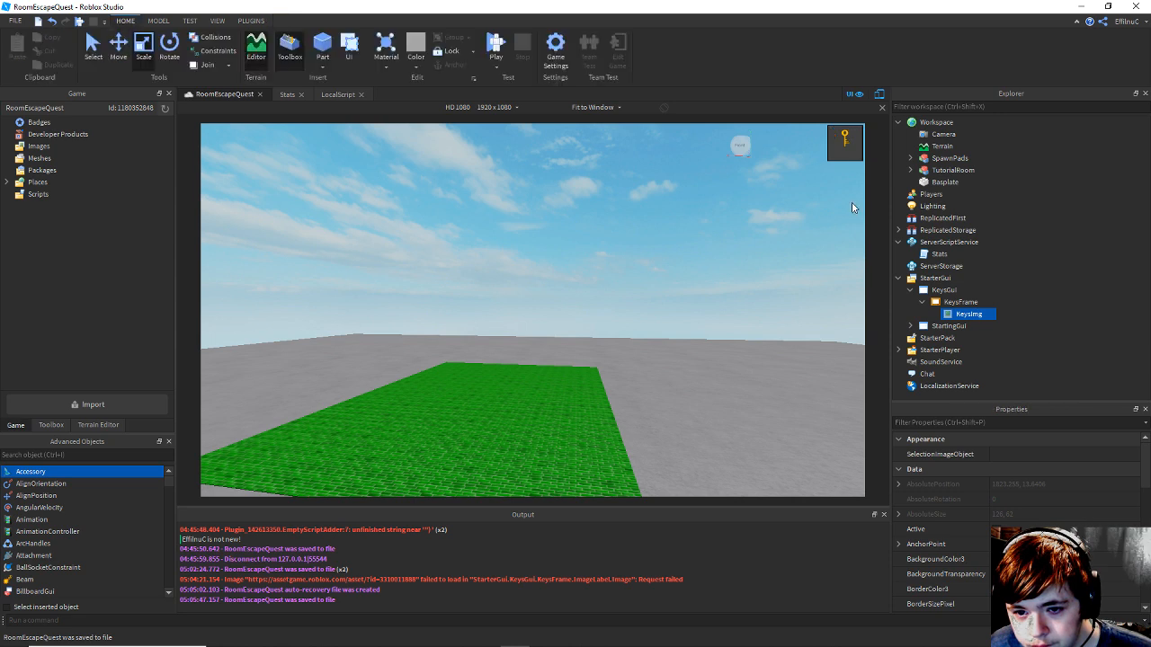
pyautogui.click(965, 315)
pyautogui.click(946, 306)
pyautogui.rightClick(946, 306)
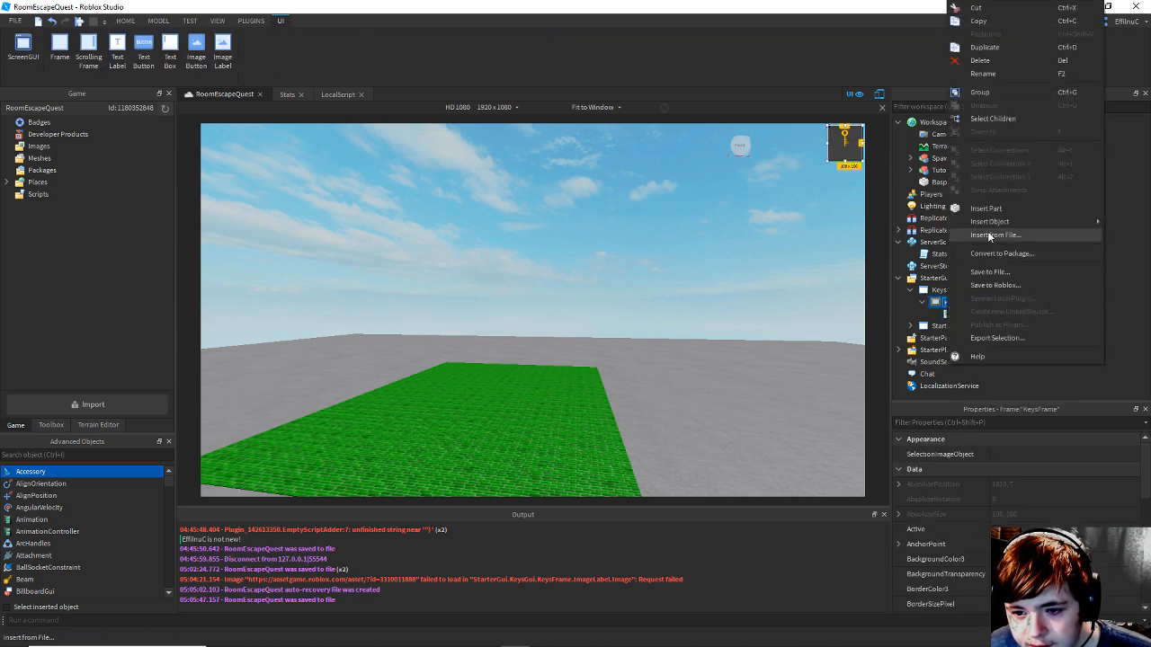
pyautogui.moveTo(990, 221)
pyautogui.click(774, 617)
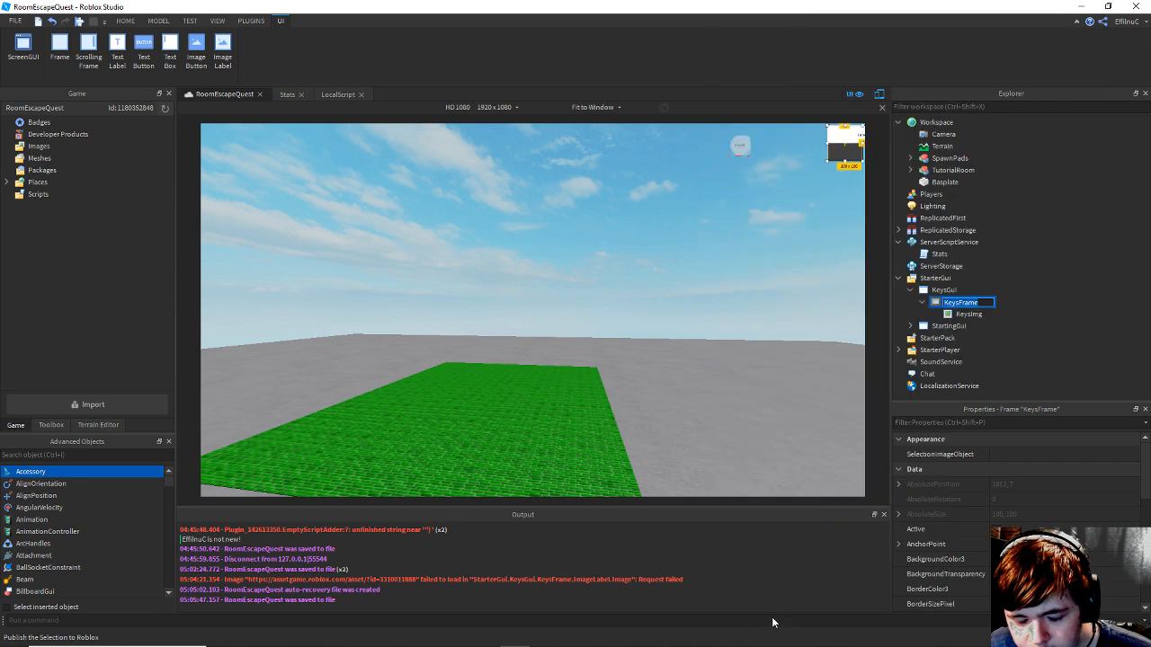
# Reposition the TextLabel within KeysFrame and set its BackgroundTransparency to 1.
pyautogui.moveTo(859, 134); pyautogui.dragTo(833, 154)
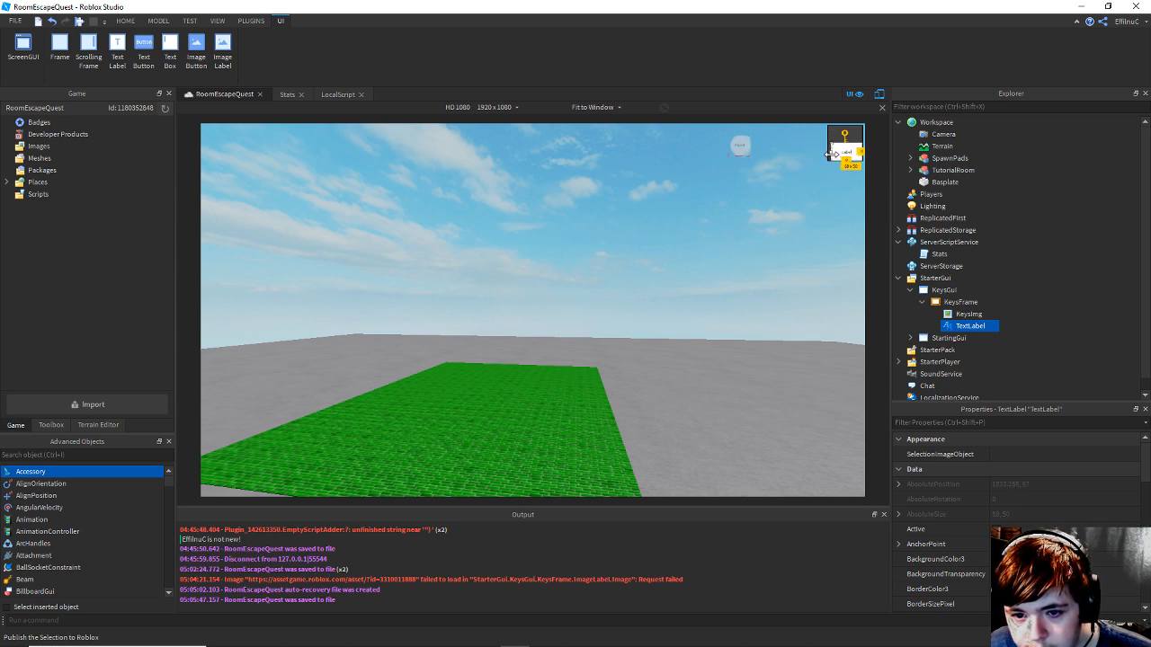
pyautogui.click(996, 560)
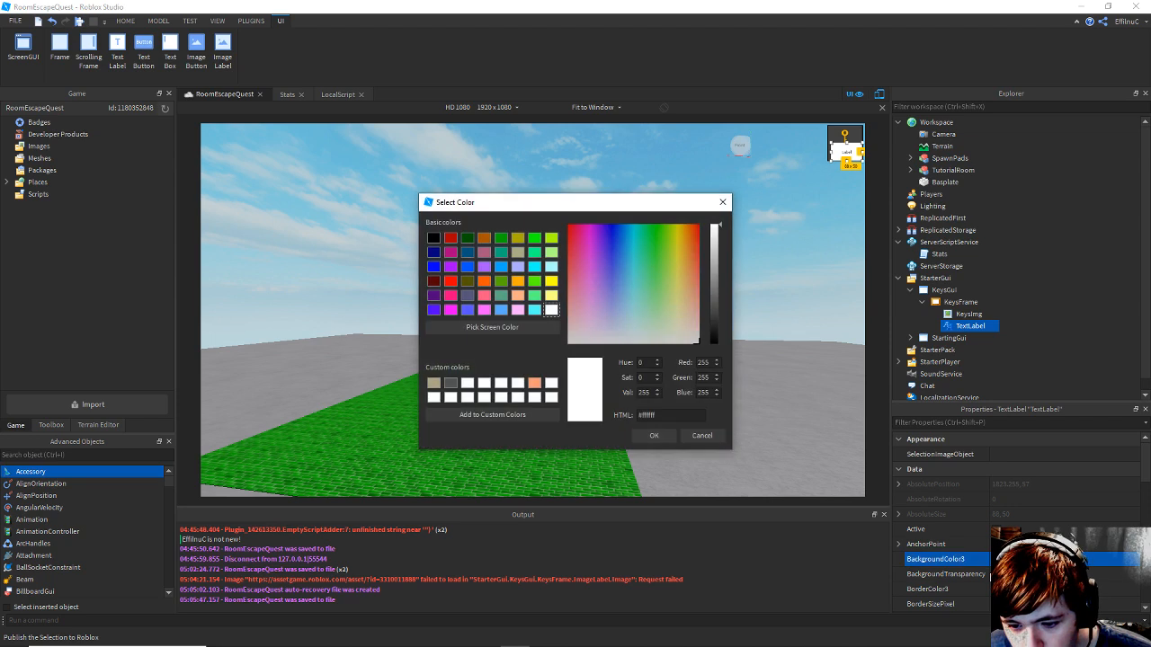
pyautogui.click(703, 435)
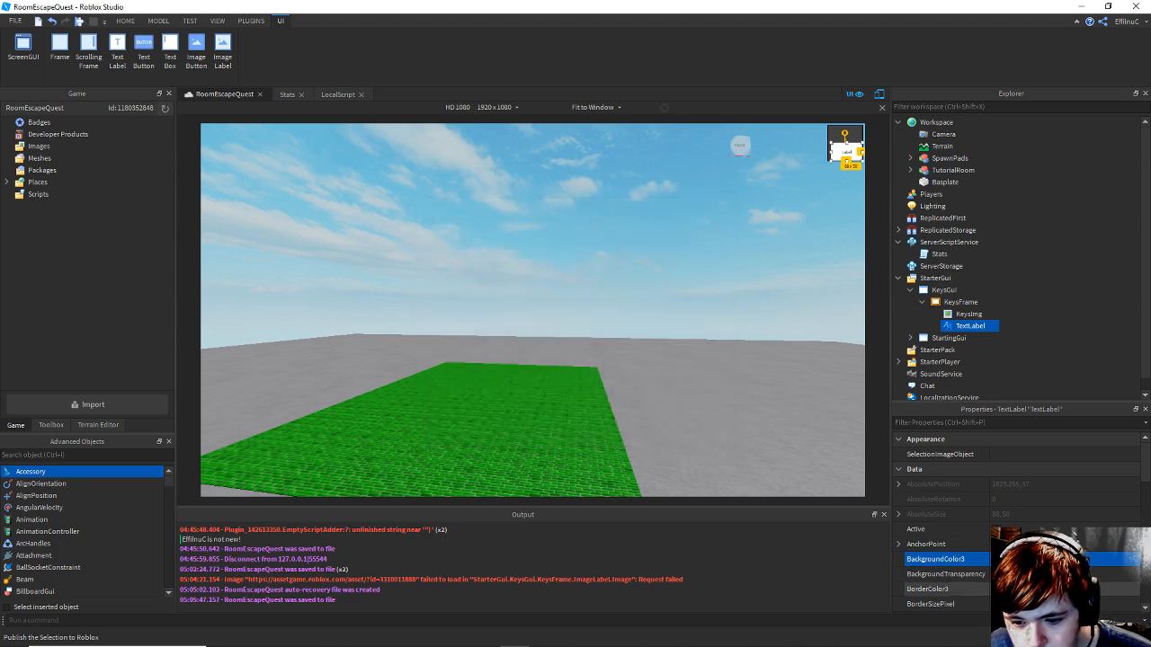
pyautogui.click(1030, 574)
pyautogui.write('1')
pyautogui.press('Return')
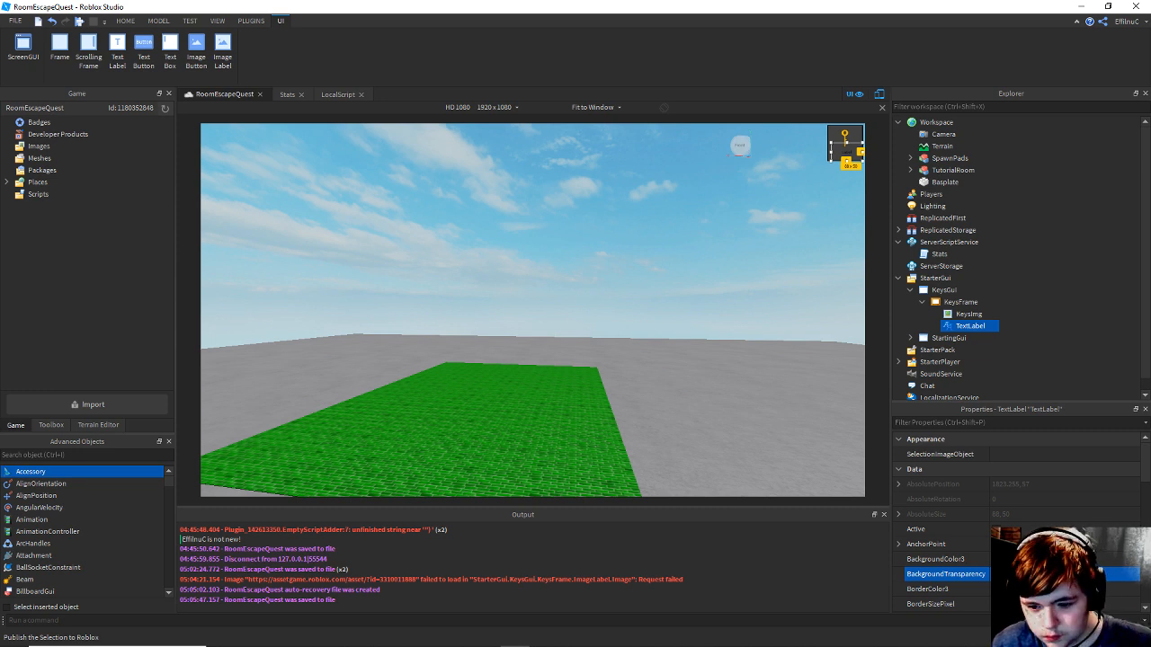
pyautogui.press('Return')
# Turn on TextScaled and set the text stroke transparency to outline the text.
pyautogui.scroll(-10, 997, 520)
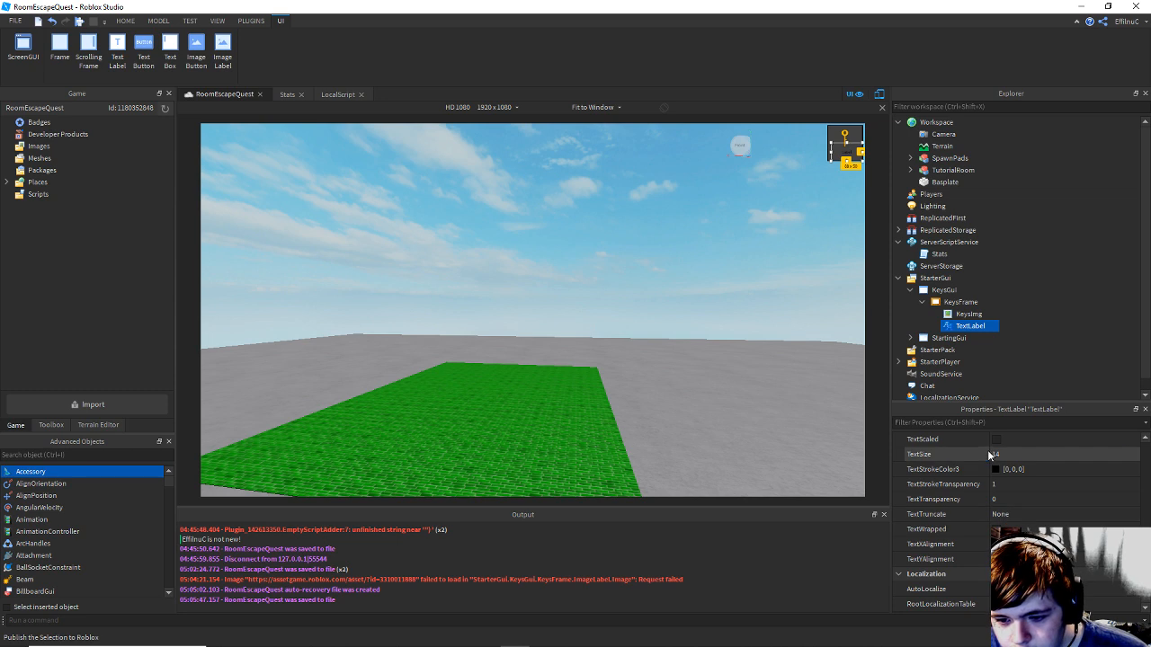
pyautogui.click(995, 439)
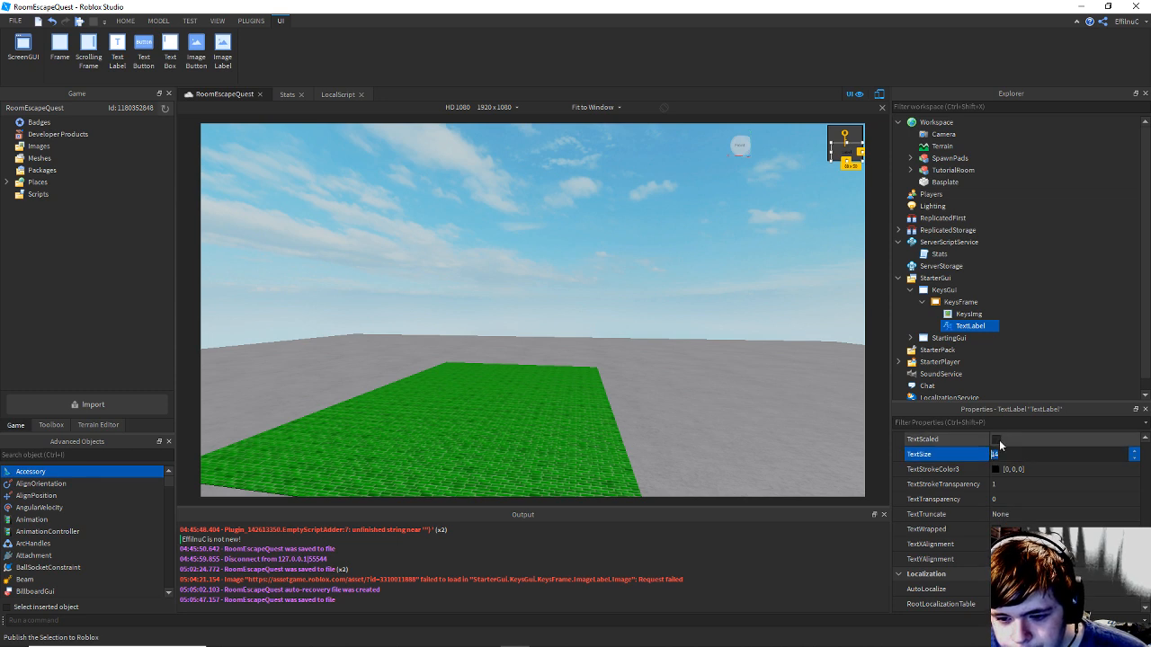
pyautogui.scroll(1, 987, 534)
pyautogui.click(1000, 531)
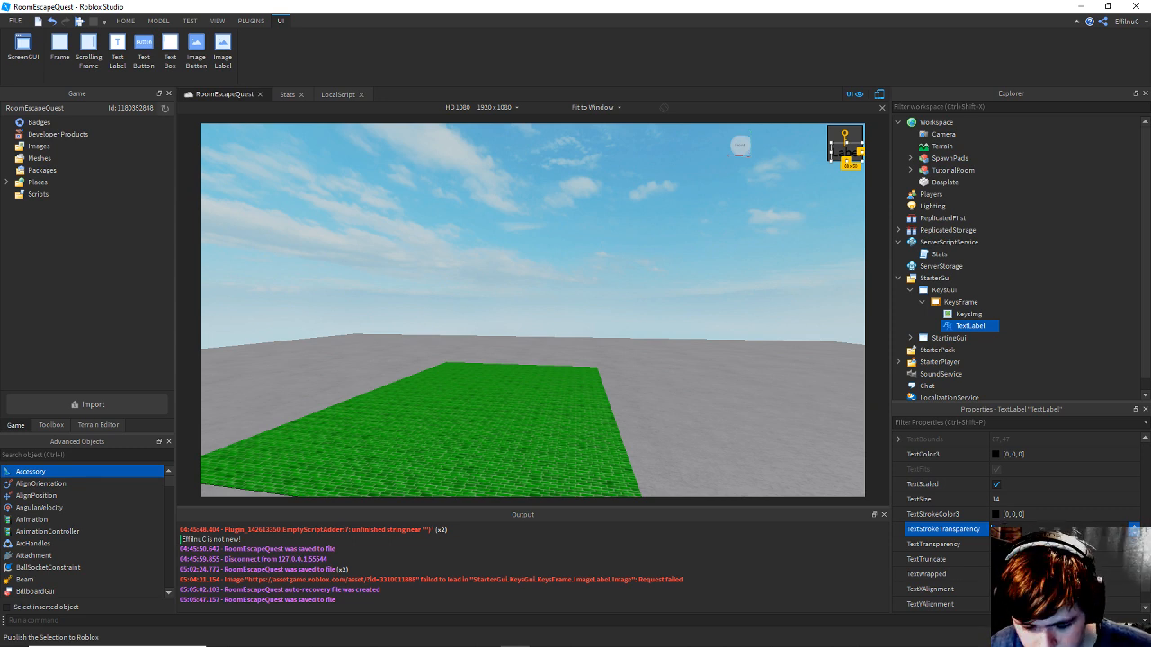
pyautogui.press('Return')
pyautogui.scroll(3, 1075, 532)
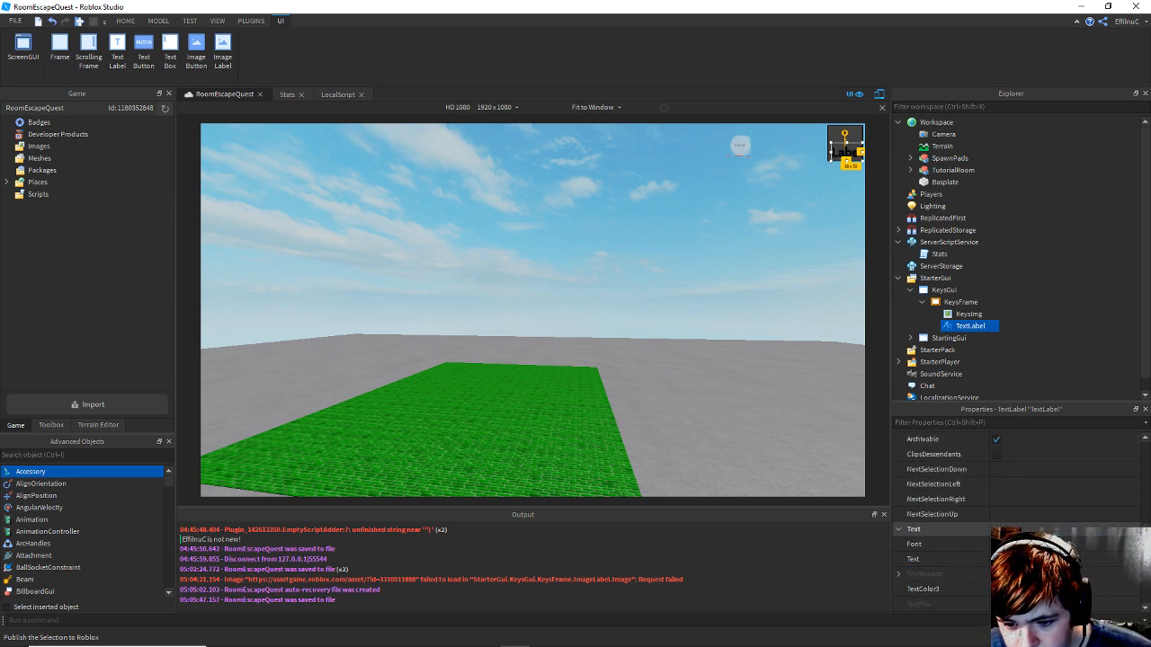
# Set the TextLabel's text colour to white.
pyautogui.click(1073, 545)
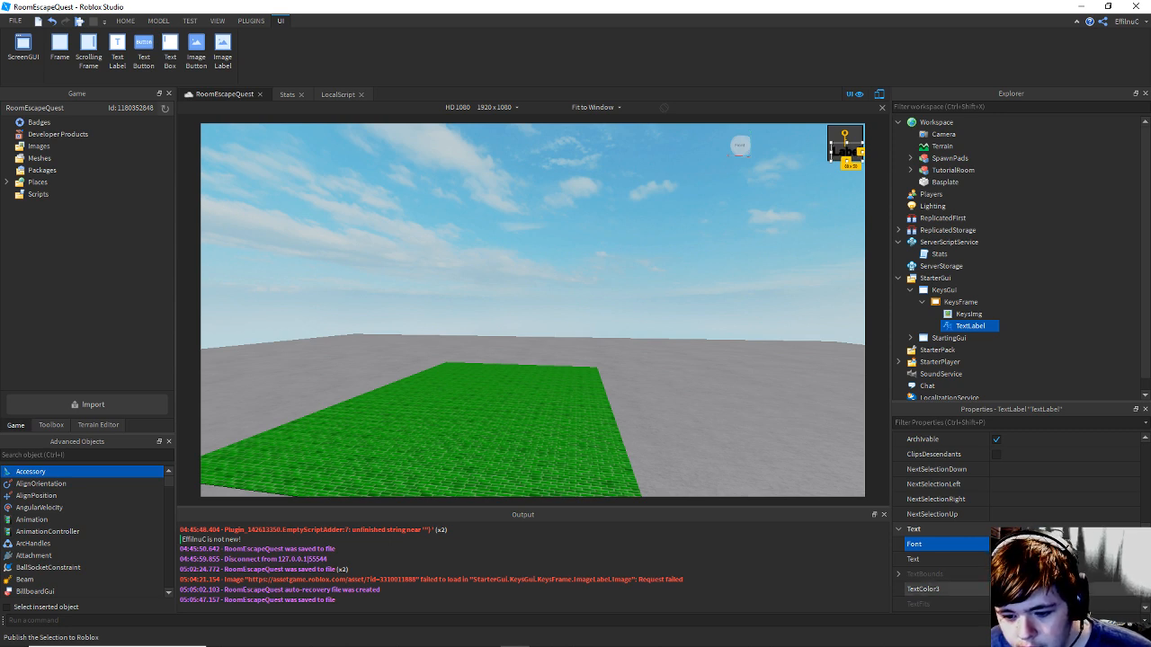
pyautogui.click(997, 590)
pyautogui.moveTo(717, 245); pyautogui.dragTo(710, 203)
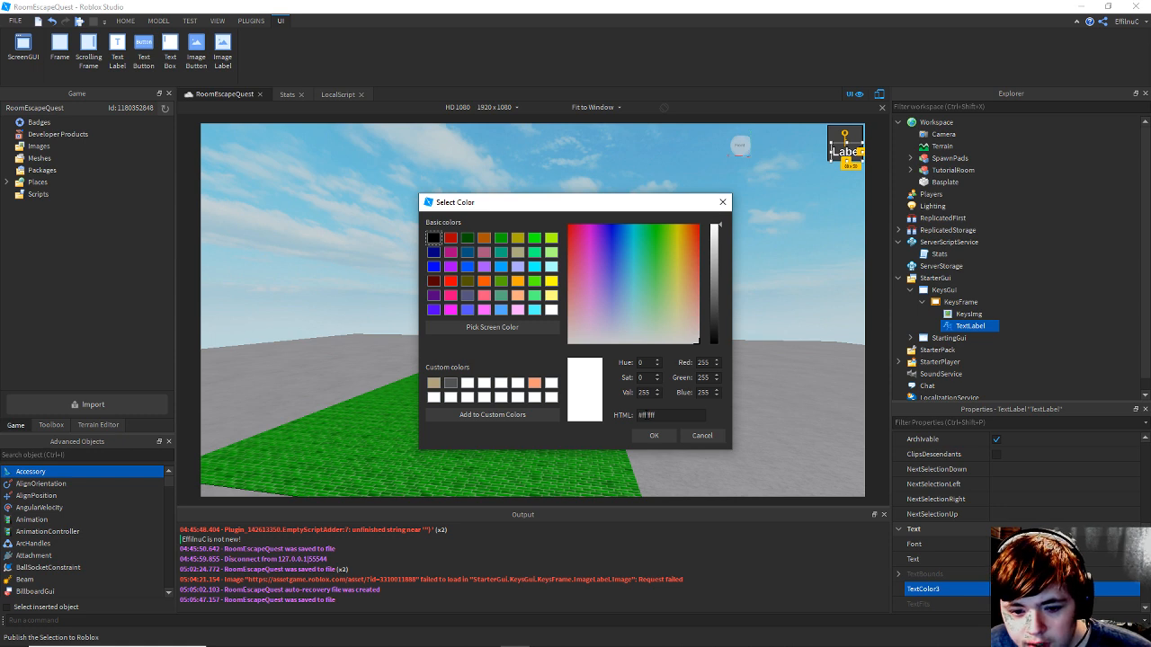
pyautogui.click(653, 436)
pyautogui.click(772, 368)
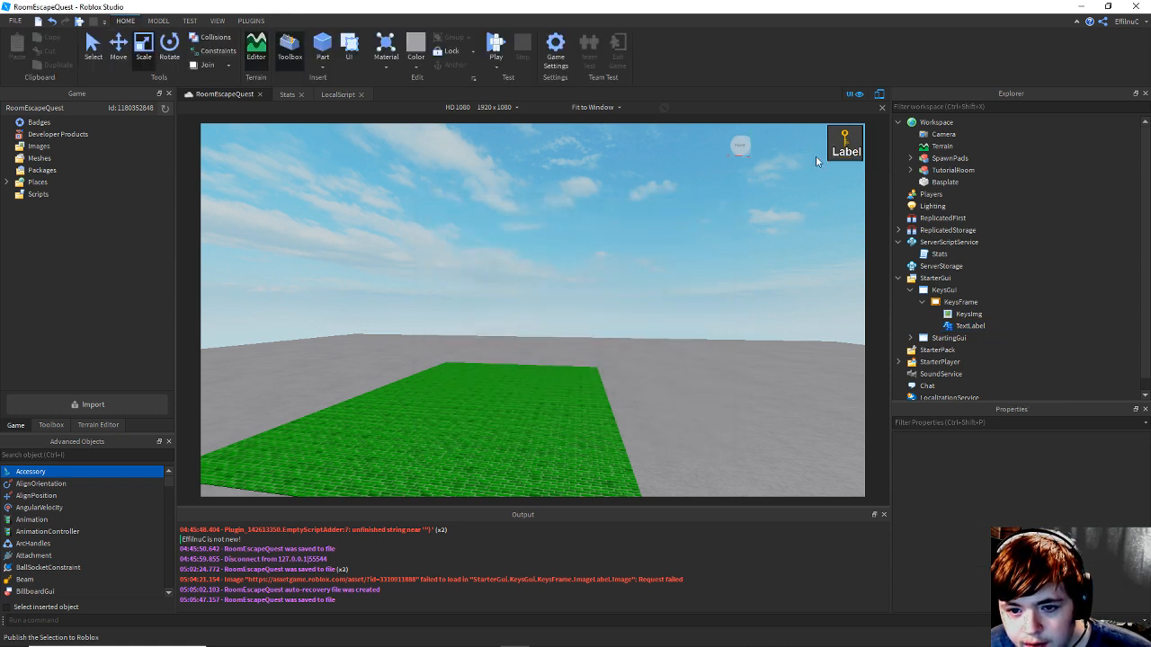
pyautogui.click(967, 326)
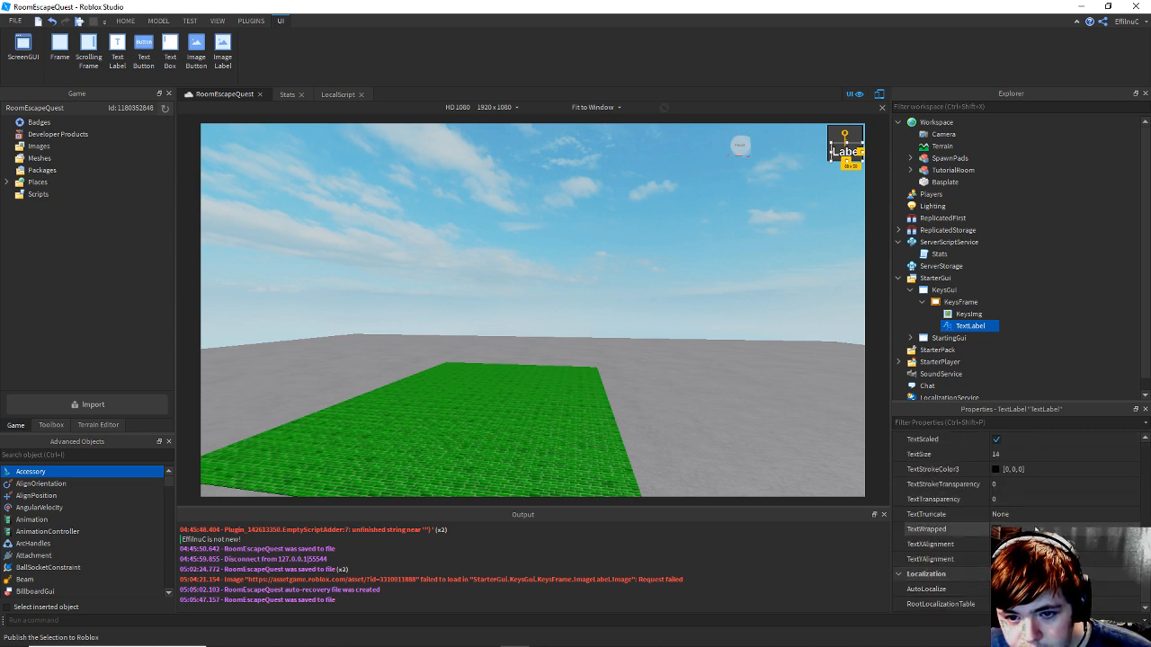
# Clear the placeholder 'Label' text and save the place.
pyautogui.scroll(3, 982, 527)
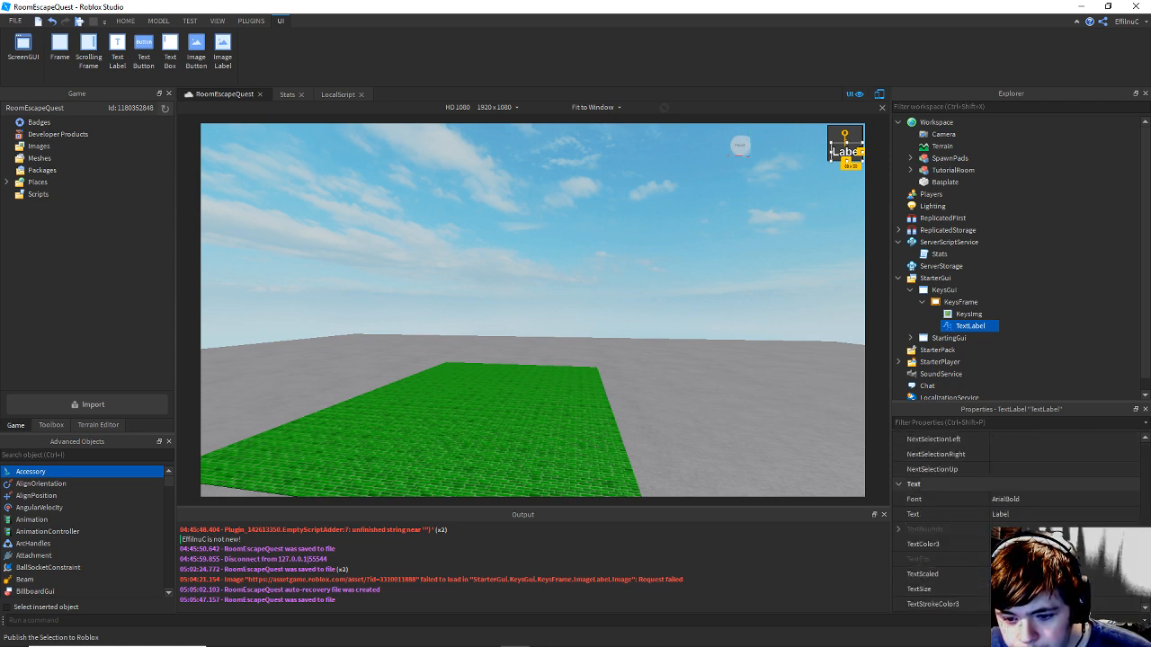
pyautogui.click(1012, 514)
pyautogui.press('BackSpace')
pyautogui.press('Return')
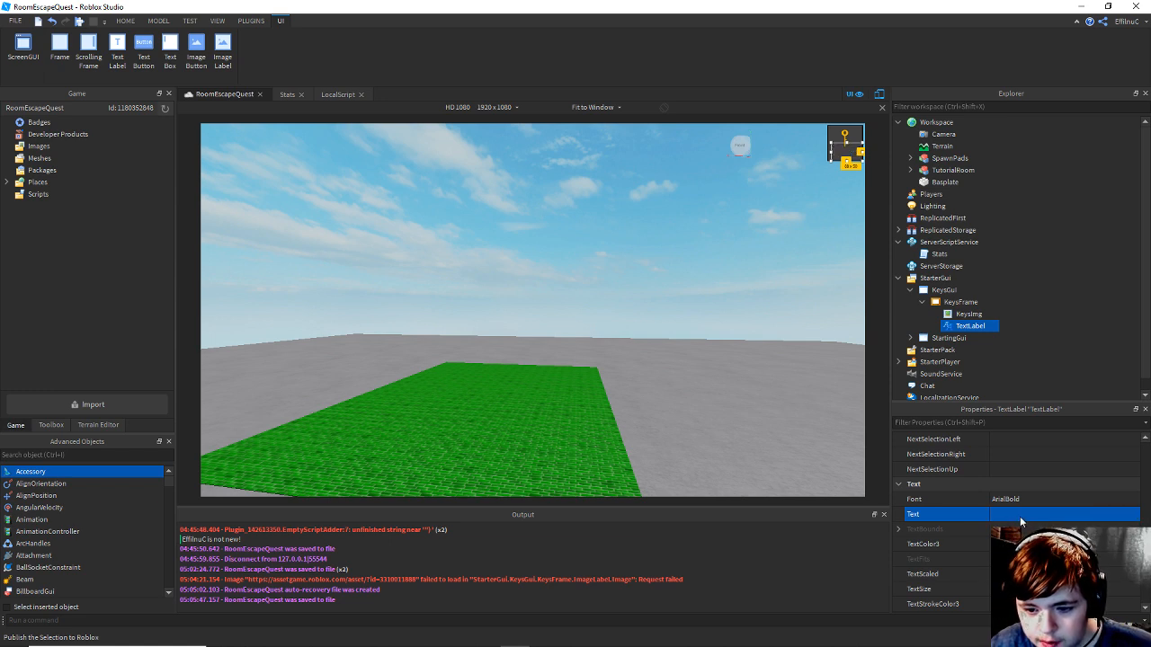
pyautogui.click(627, 384)
pyautogui.hotkey('ctrl', 's')
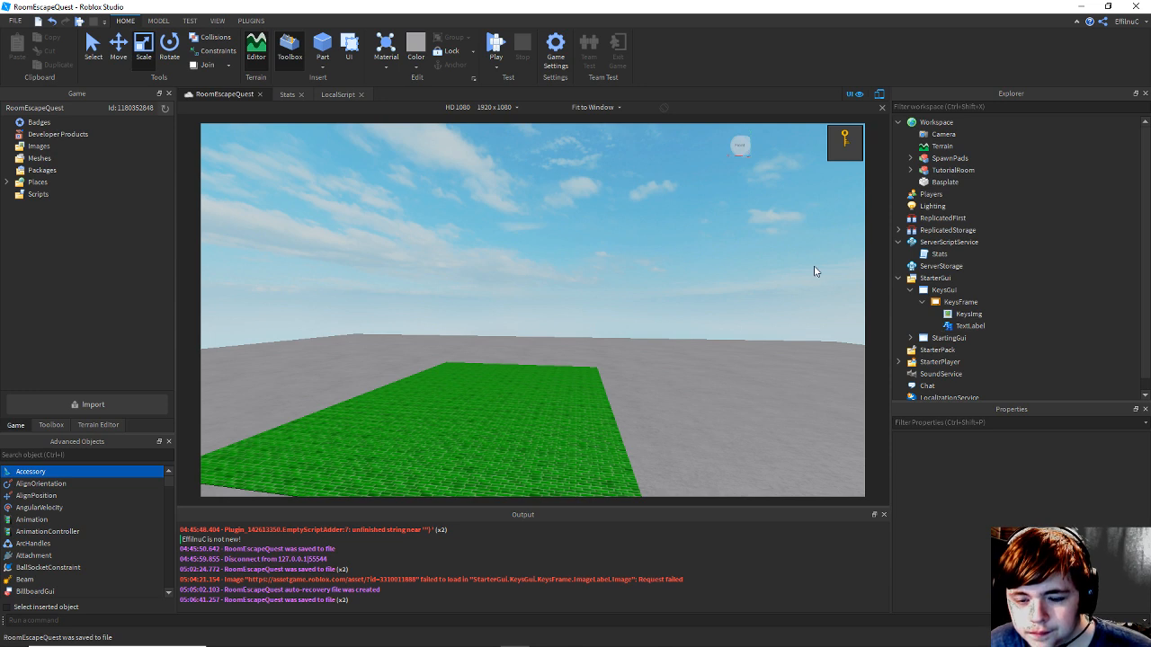
# Save the place and open the Stats script under ServerScriptService.
pyautogui.hotkey('ctrl', 's')
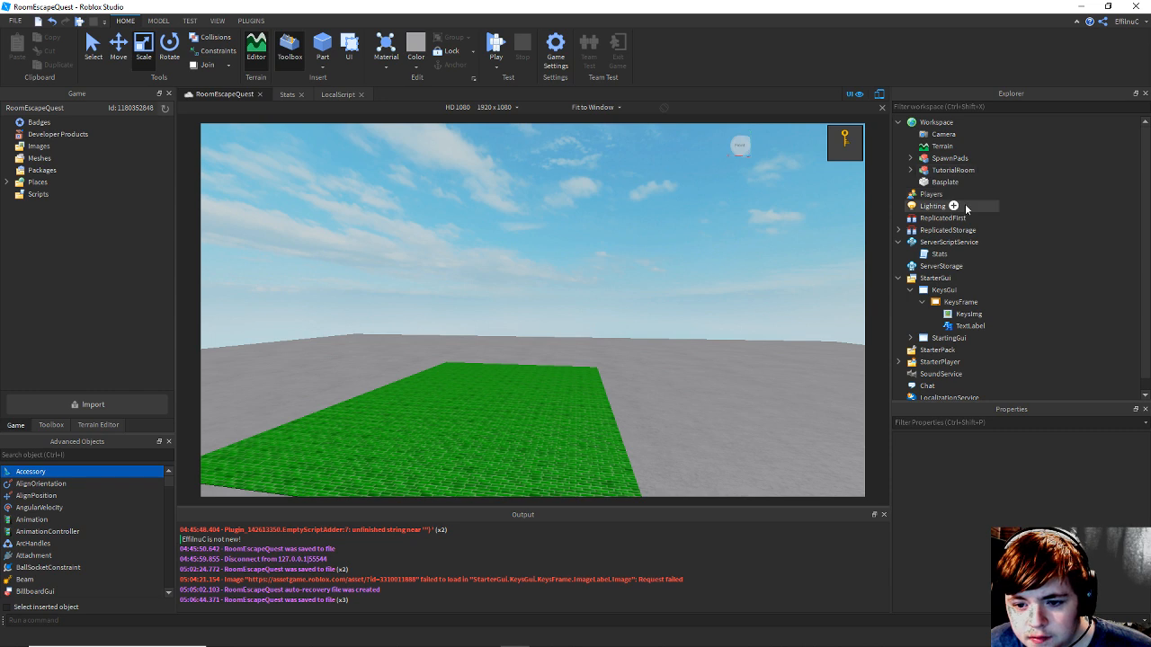
pyautogui.doubleClick(938, 256)
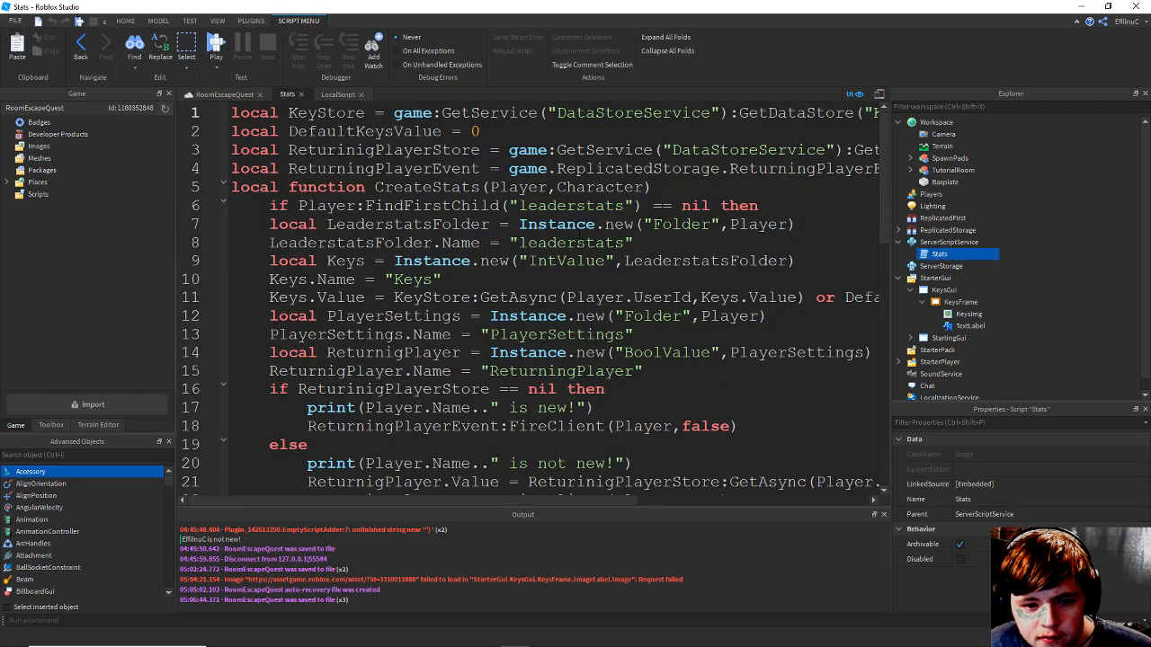
# Save the Stats script and tidy the blank lines above the PlayerSettings code.
pyautogui.scroll(-12, 598, 243)
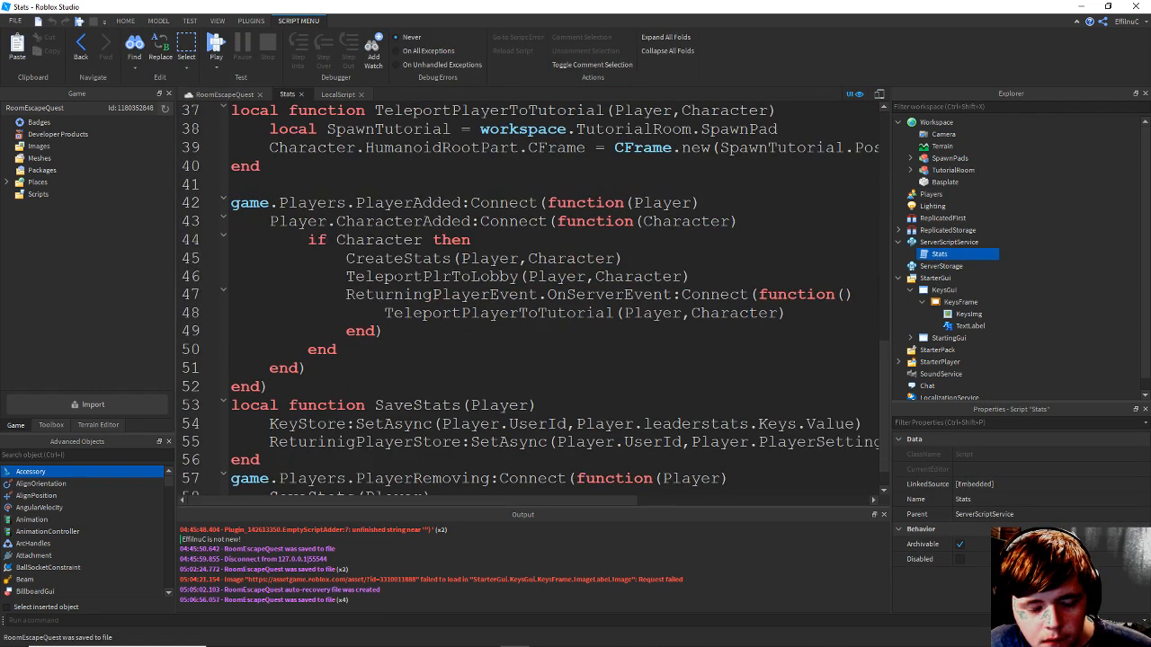
pyautogui.scroll(8, 497, 320)
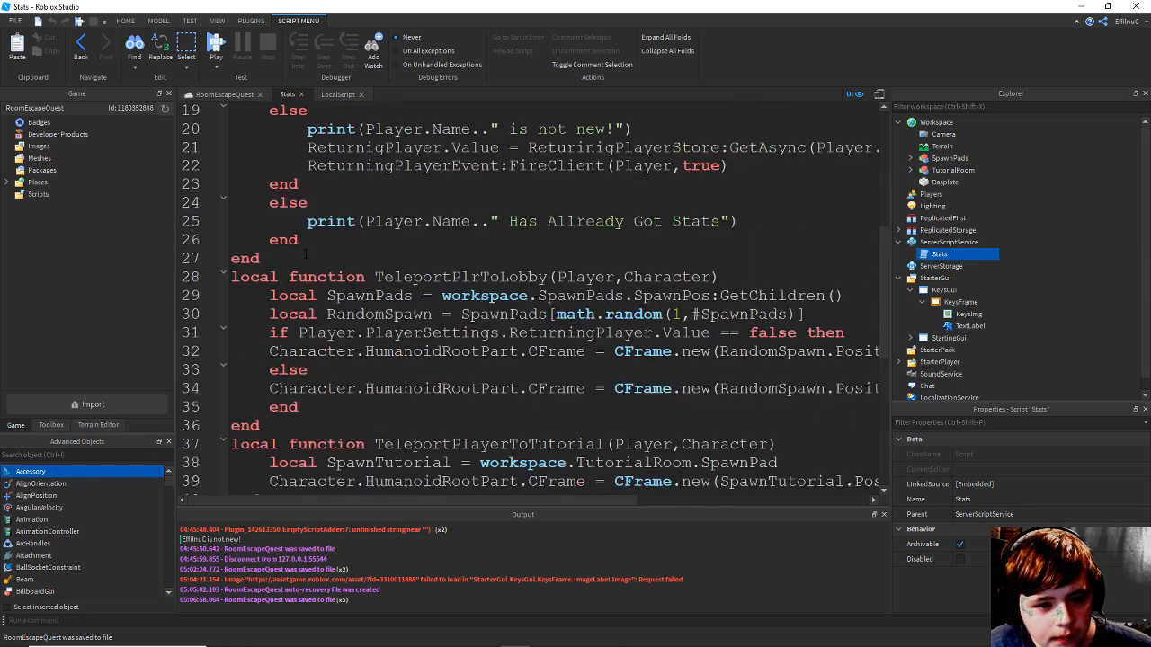
pyautogui.scroll(-3, 497, 320)
pyautogui.scroll(-1, 497, 321)
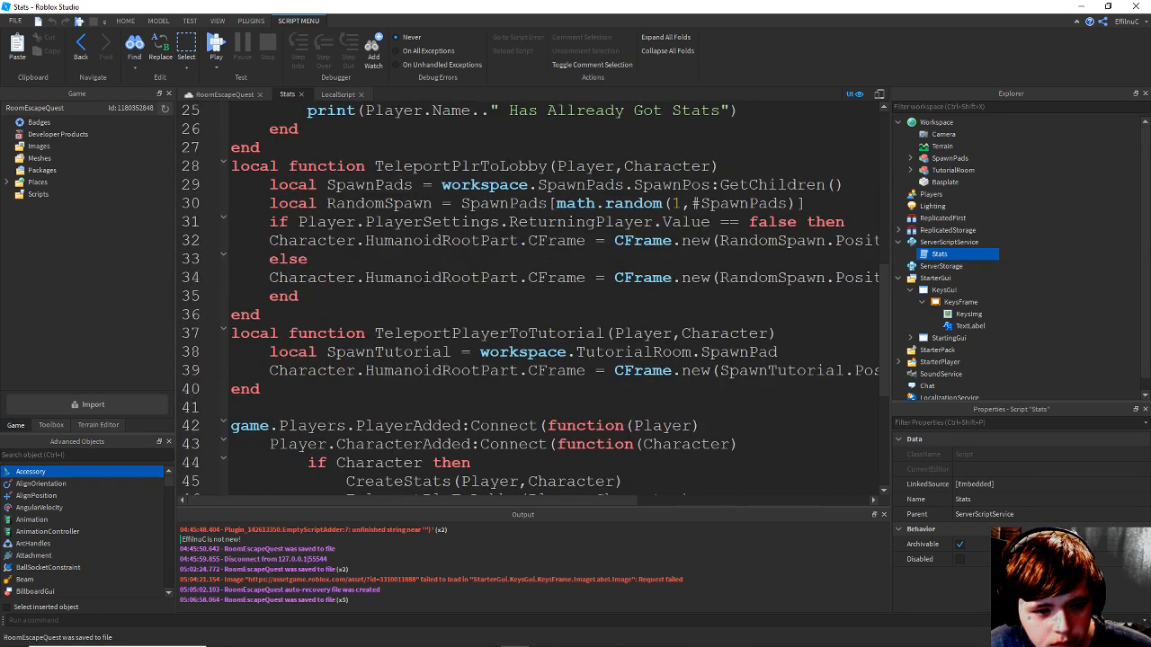
pyautogui.scroll(8, 497, 321)
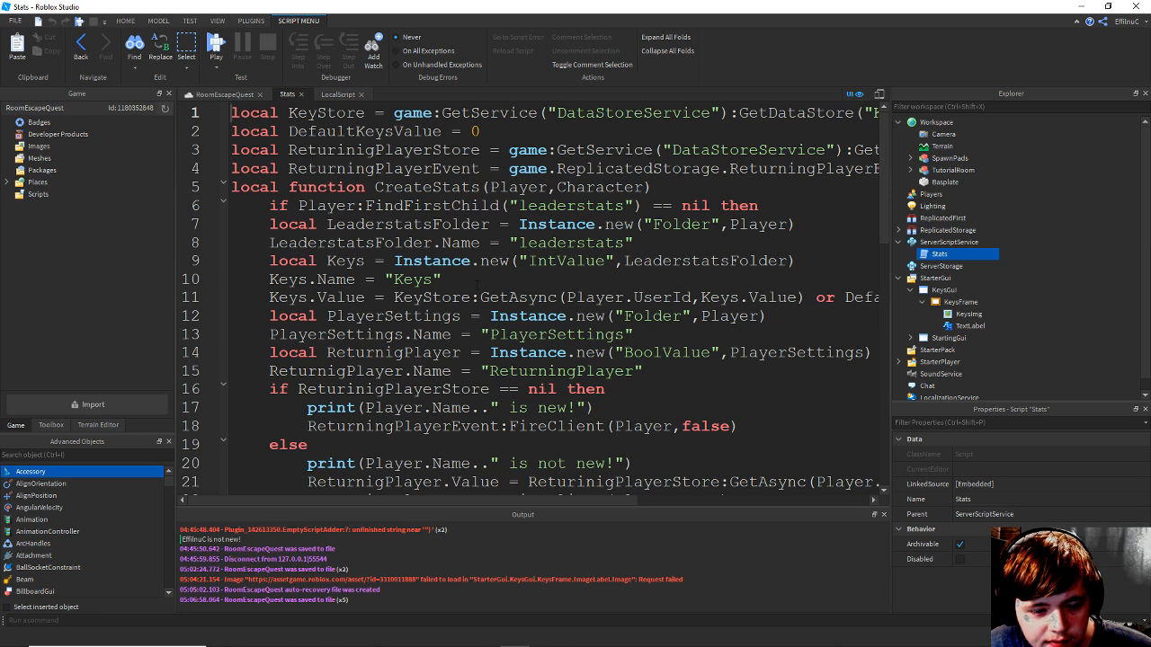
pyautogui.hotkey('ctrl', 's')
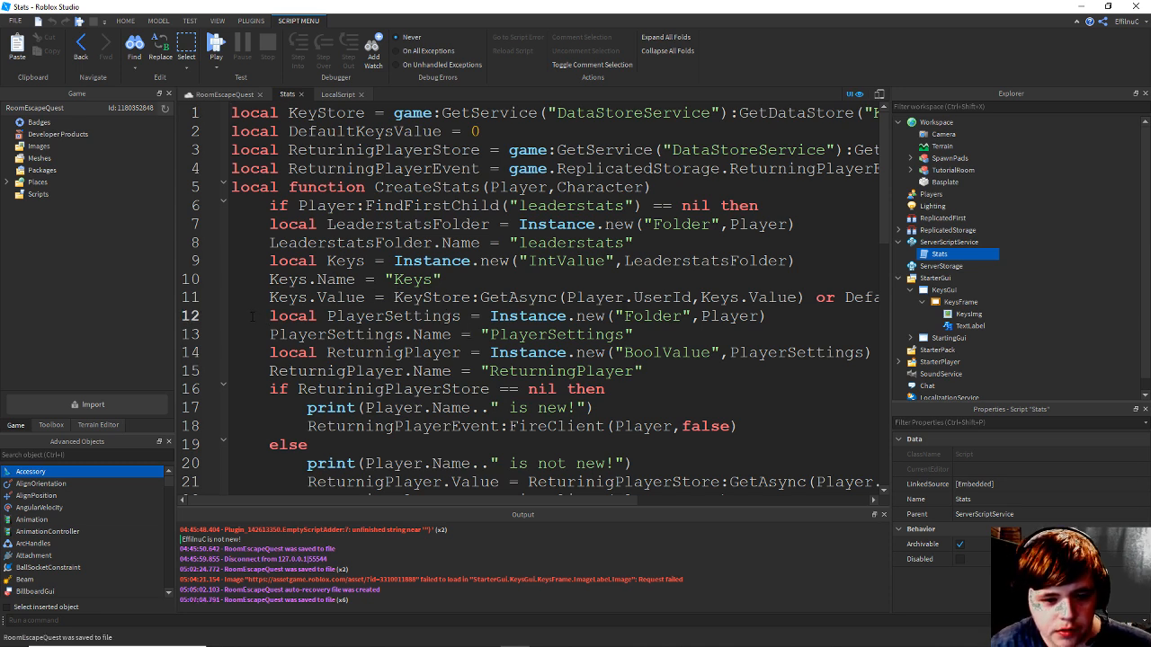
pyautogui.press('Return')
pyautogui.press('Return')
pyautogui.press('Down')
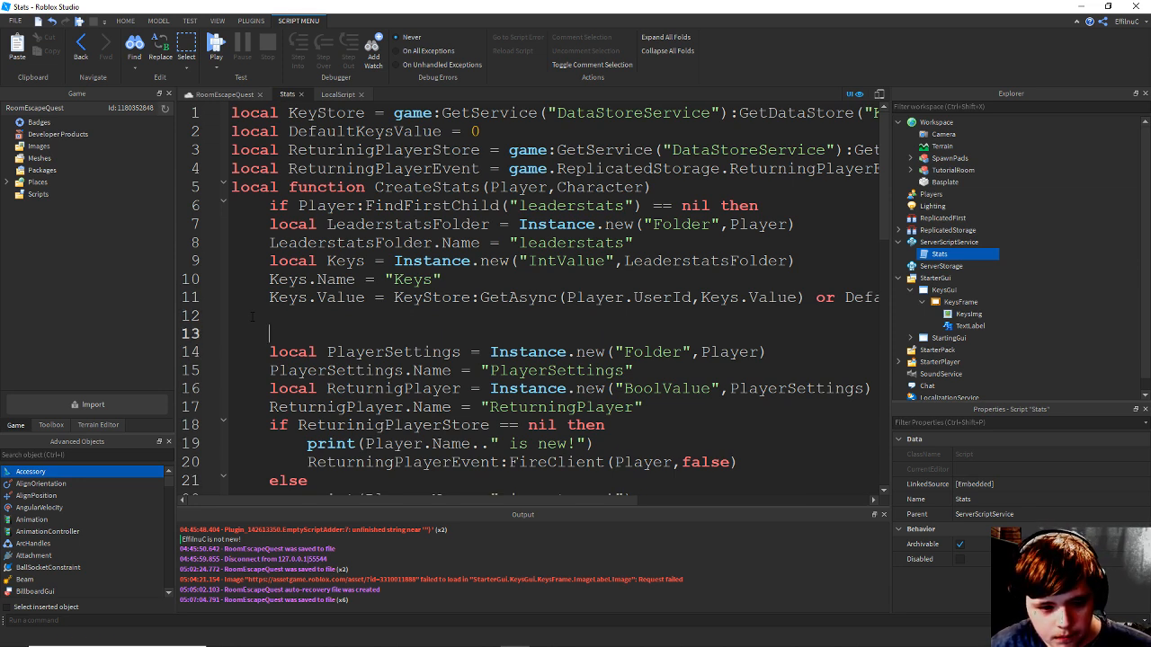
pyautogui.press('BackSpace')
pyautogui.press('BackSpace')
pyautogui.press('Down')
pyautogui.press('Down')
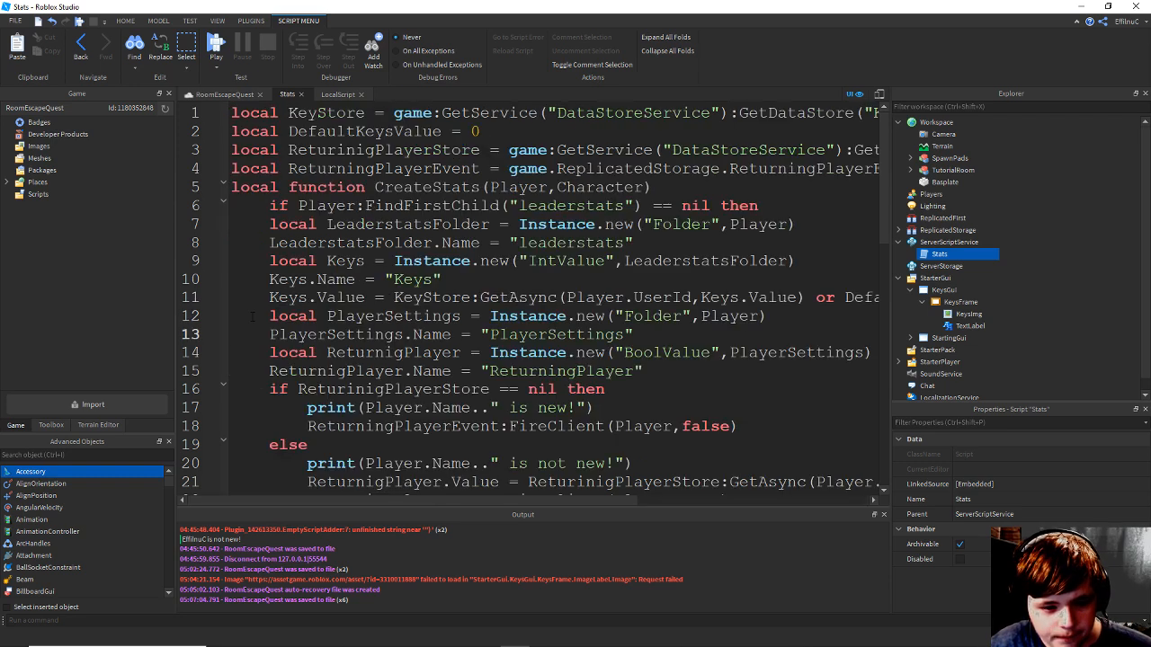
# Add an empty Keys.Changed:Connect(function() … end) handler on line 24 and save.
pyautogui.scroll(-1, 252, 316)
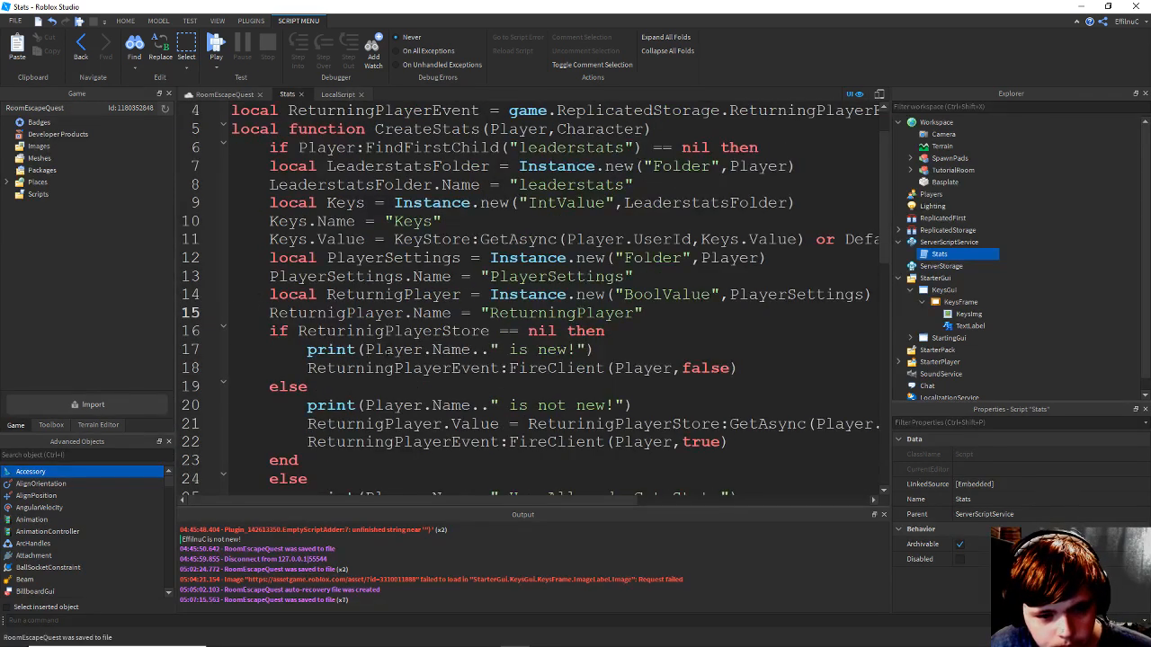
pyautogui.scroll(-2, 535, 301)
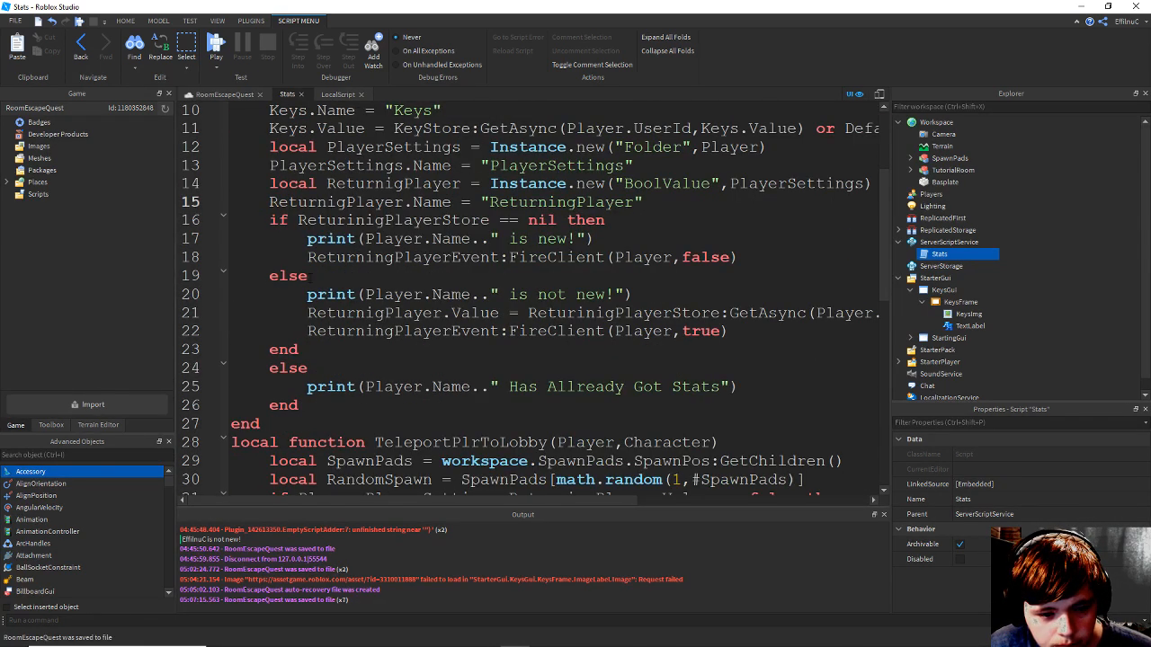
pyautogui.click(347, 342)
pyautogui.press('Return')
pyautogui.write('Keys')
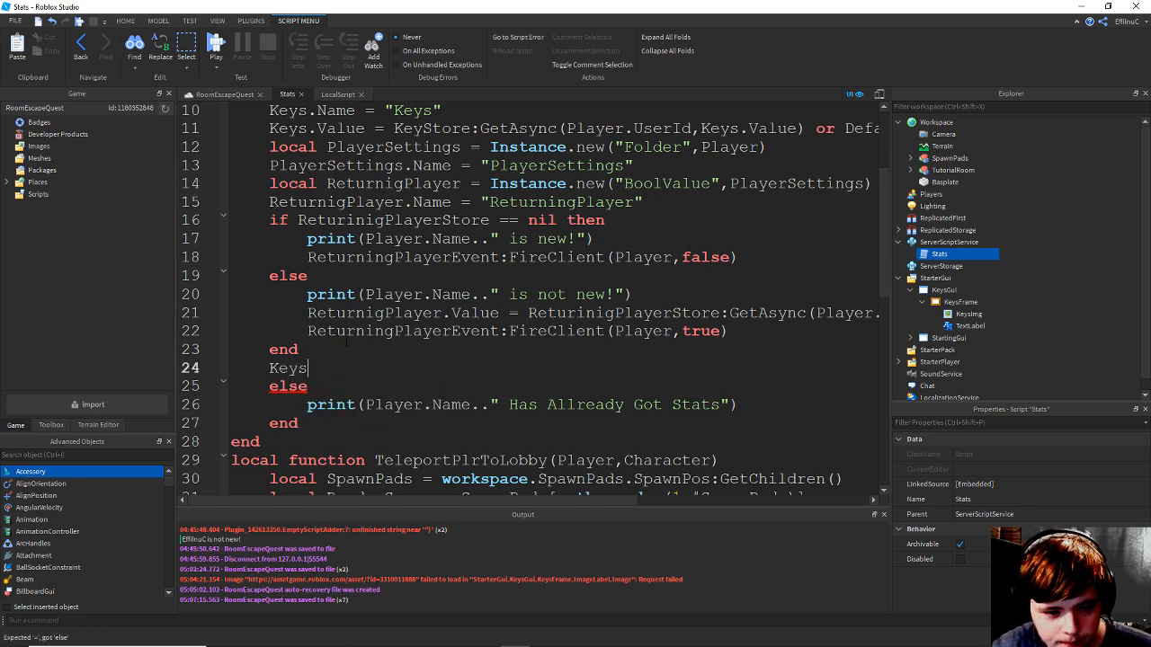
pyautogui.write('.')
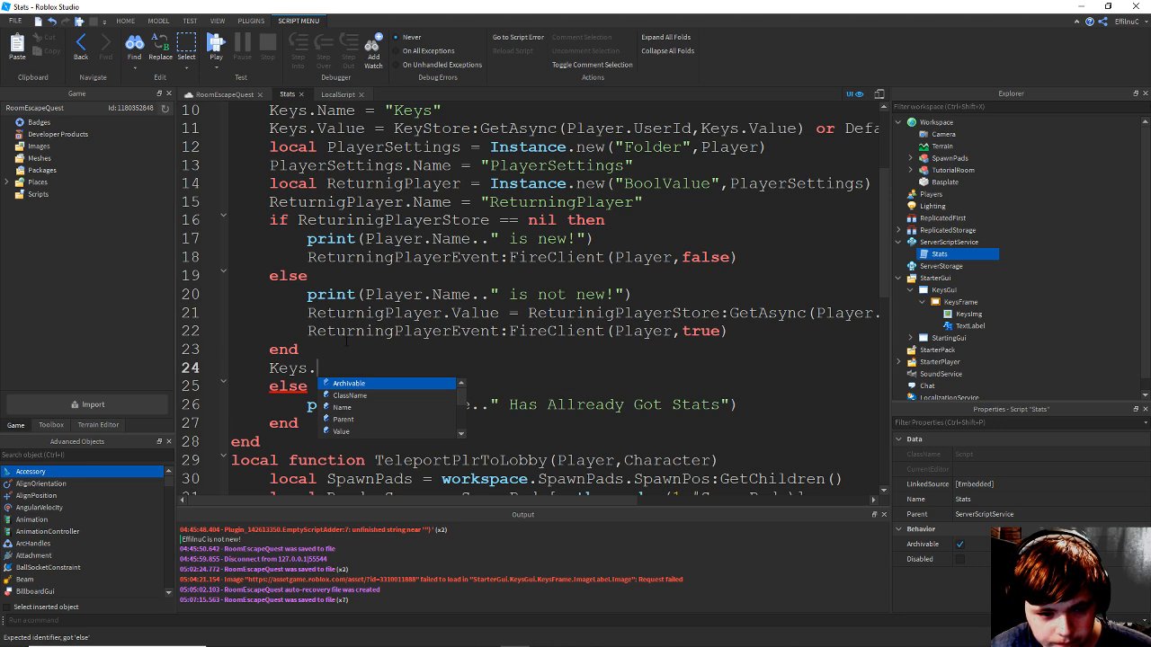
pyautogui.write('ch')
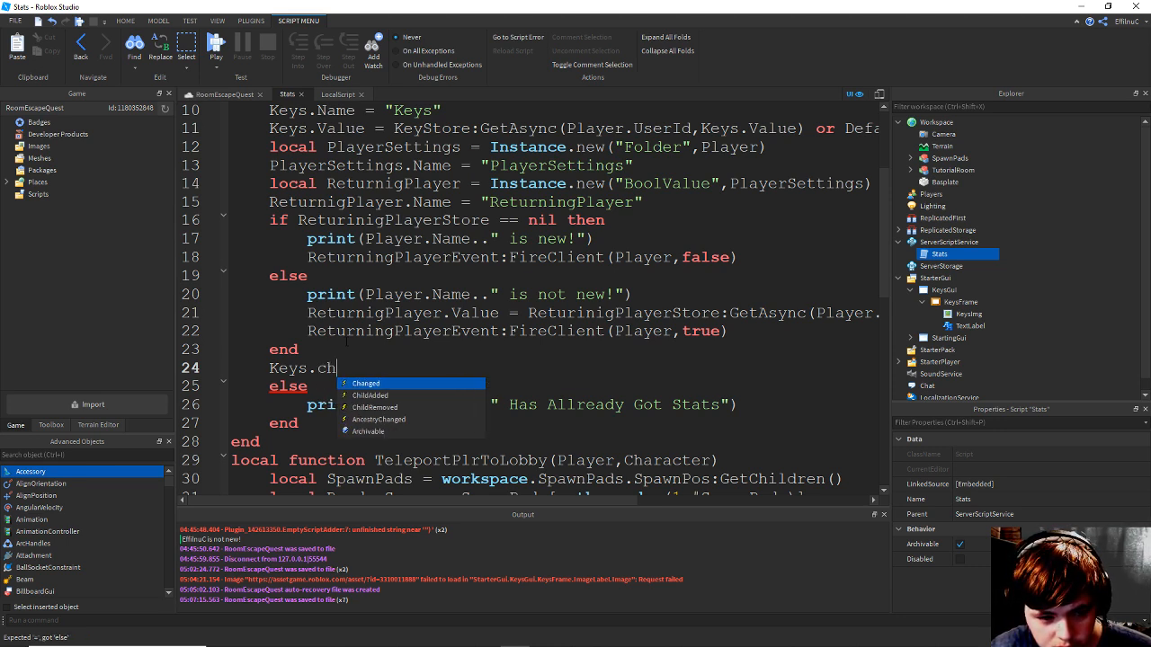
pyautogui.press('BackSpace')
pyautogui.press('BackSpace')
pyautogui.write('v.')
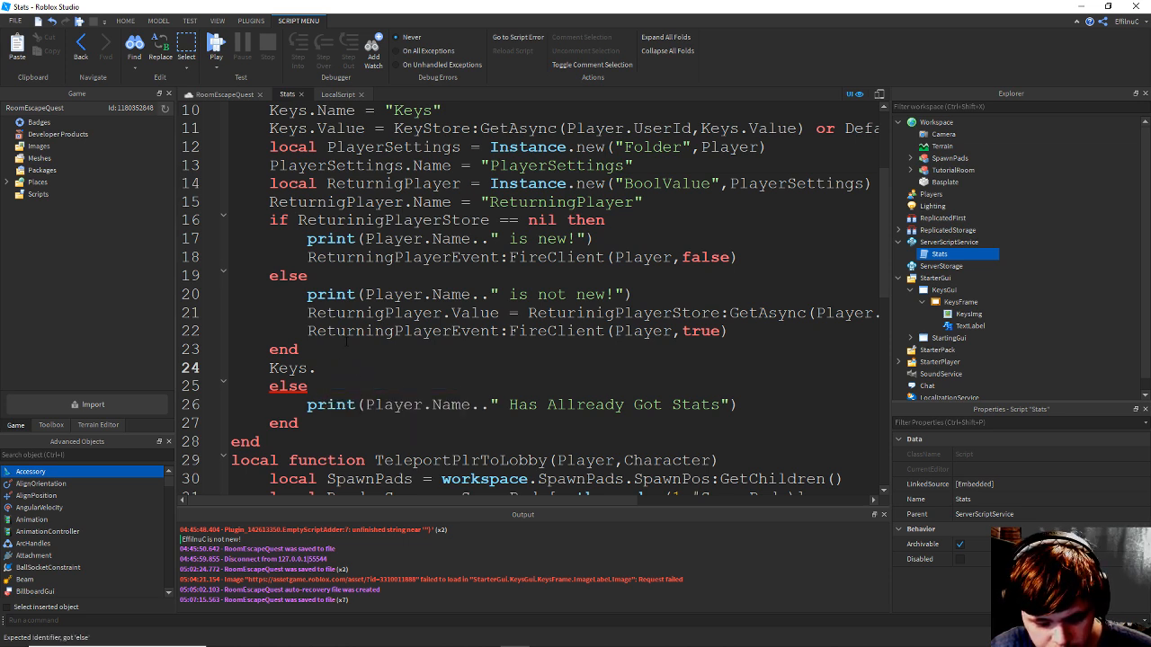
pyautogui.write('Changed')
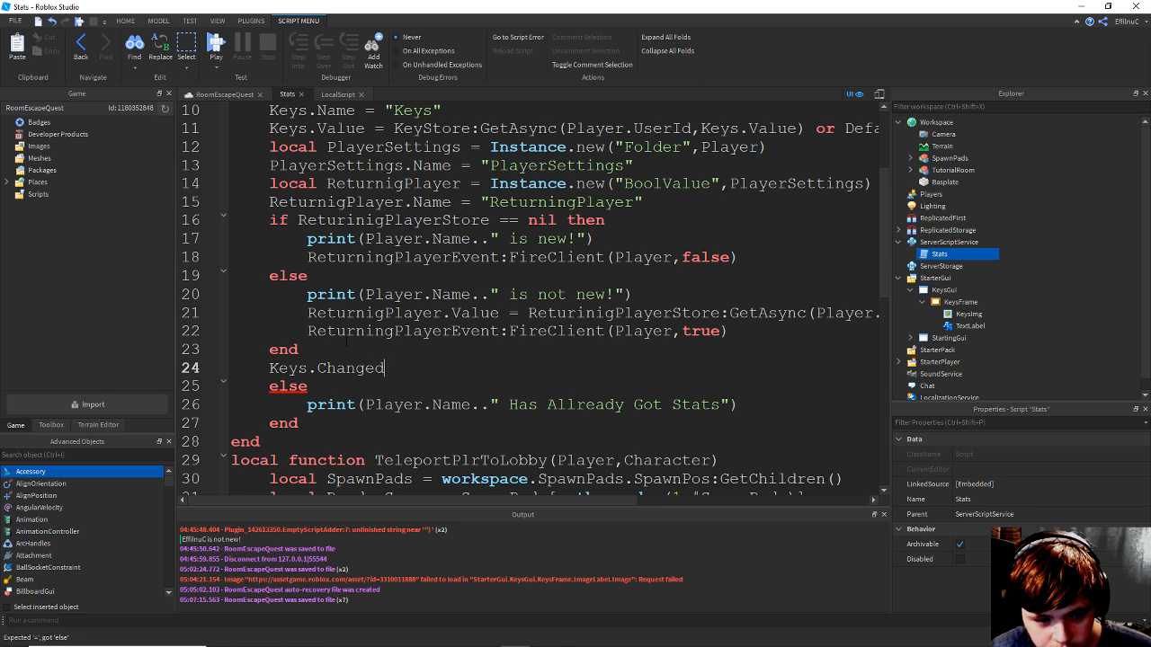
pyautogui.write(':')
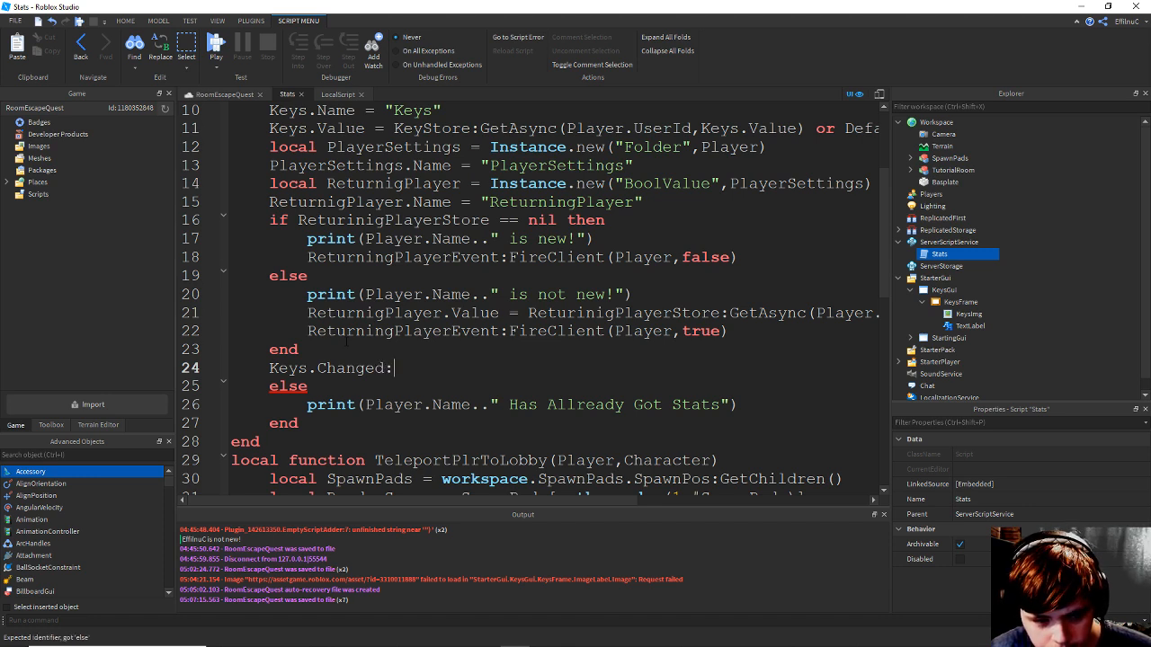
pyautogui.write('Connec')
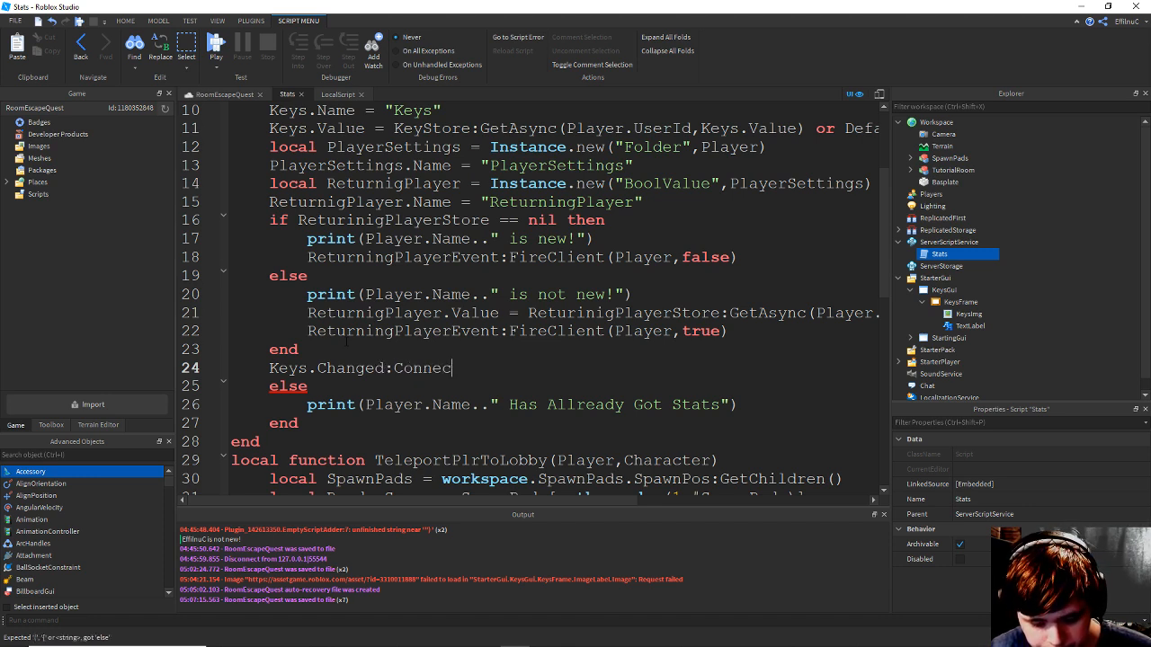
pyautogui.write('t(function()')
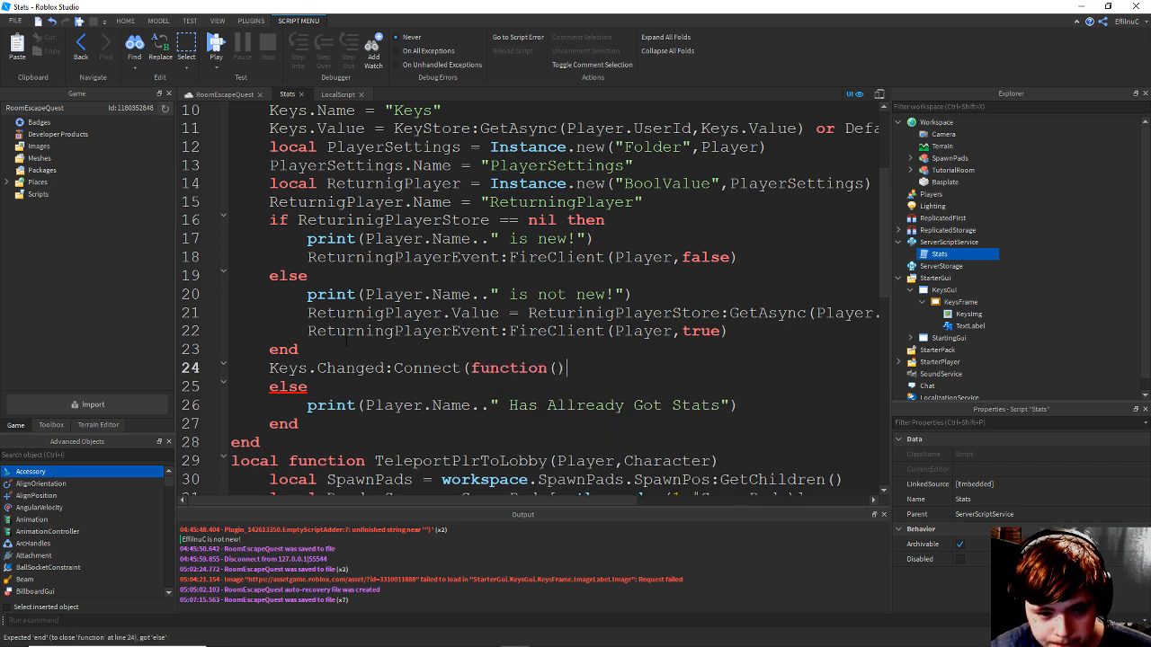
pyautogui.press('Return')
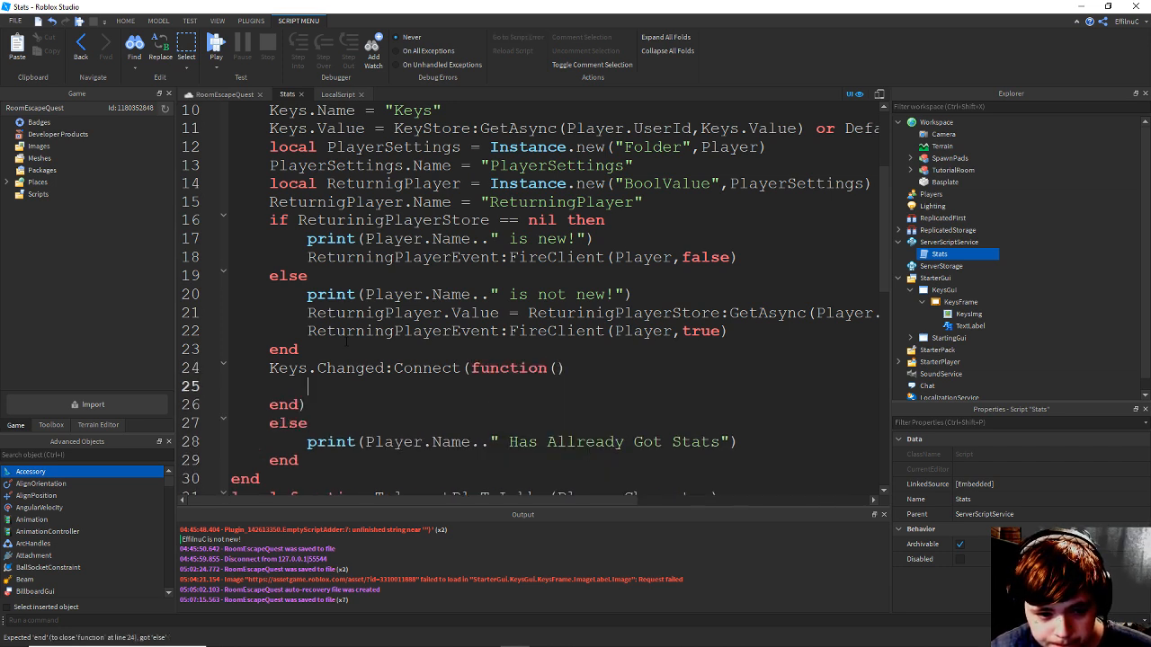
pyautogui.hotkey('ctrl', 's')
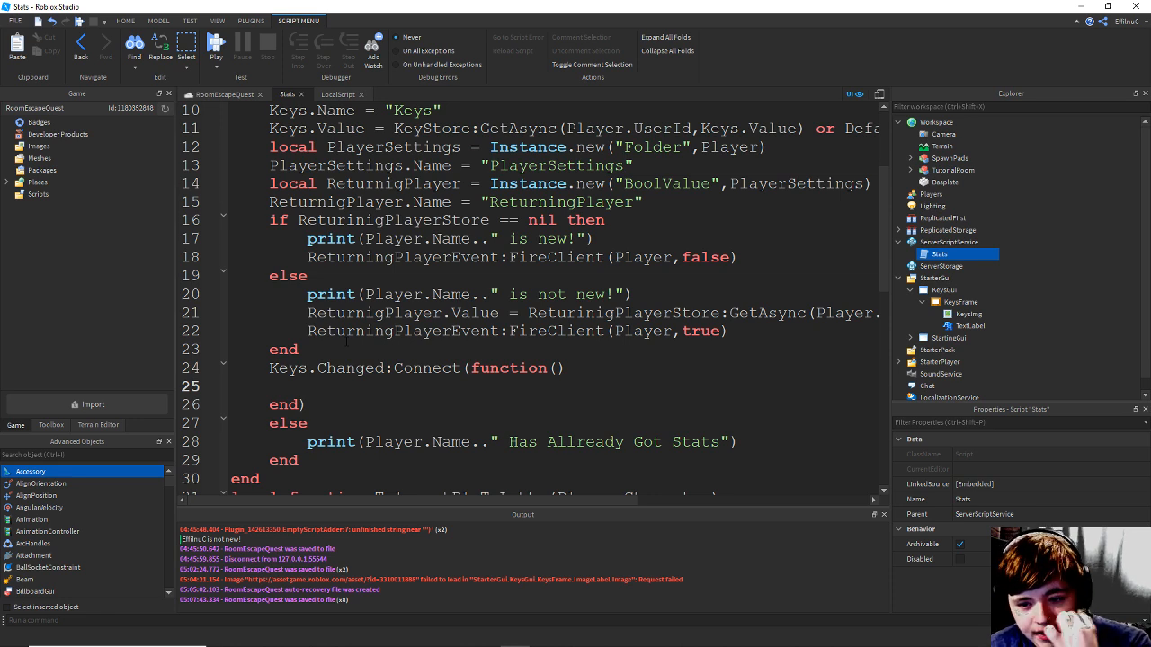
# Insert a new LocalScript inside KeysGui and save the place.
pyautogui.scroll(-1, 1009, 285)
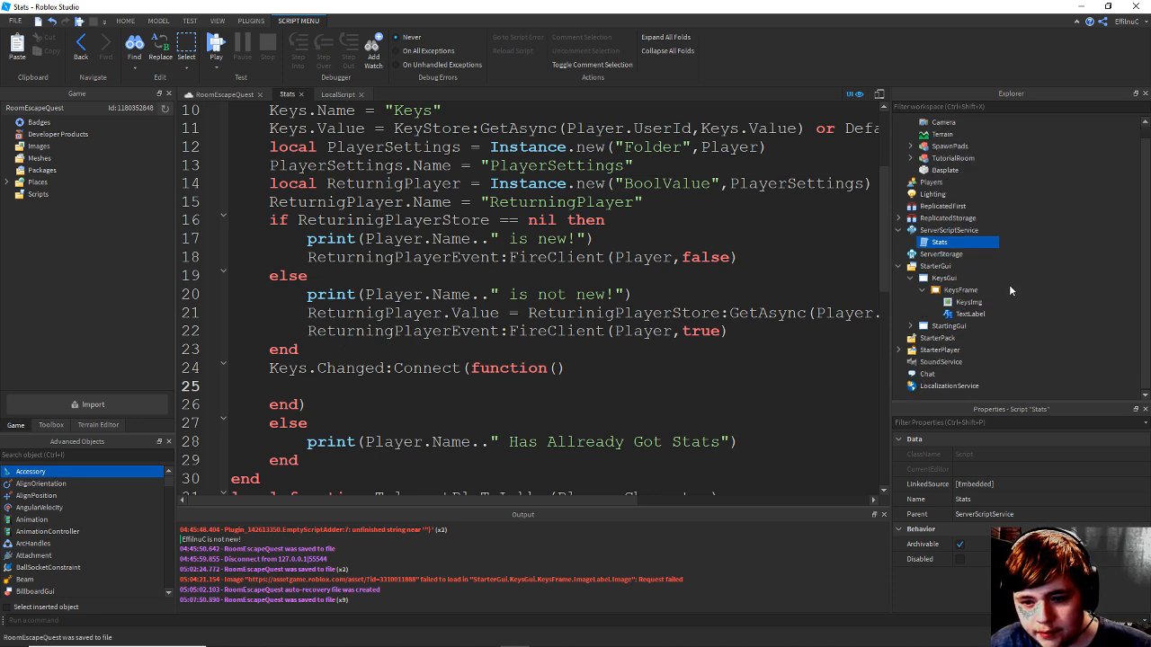
pyautogui.click(948, 279)
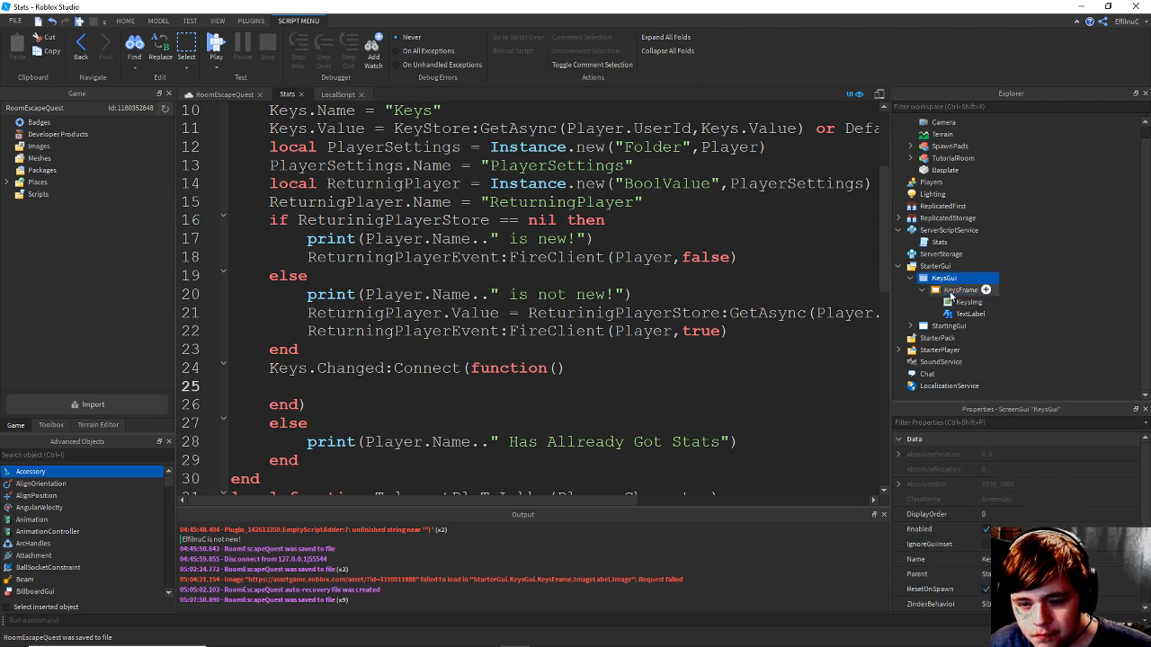
pyautogui.rightClick(955, 278)
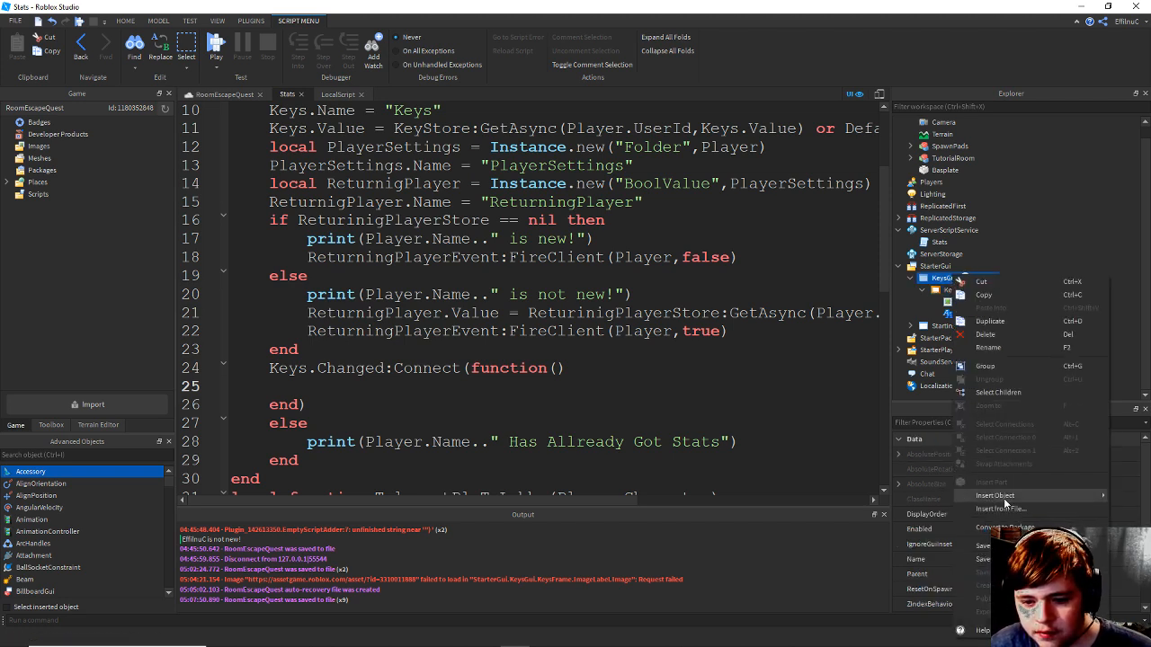
pyautogui.moveTo(1003, 496)
pyautogui.click(759, 351)
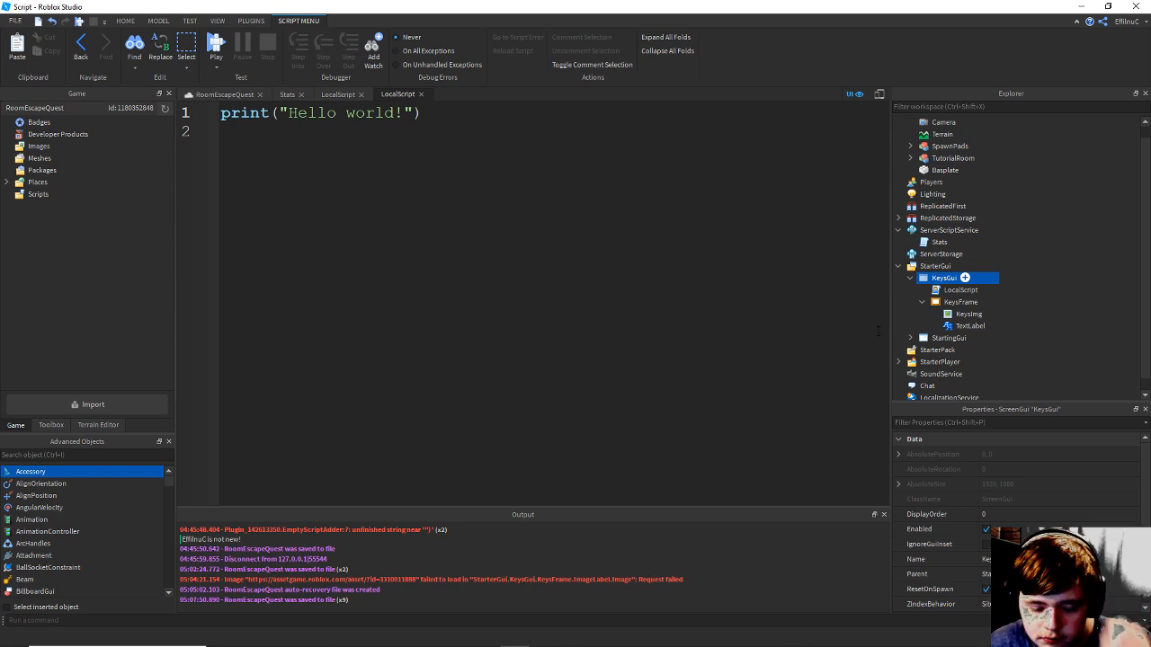
pyautogui.hotkey('ctrl', 's')
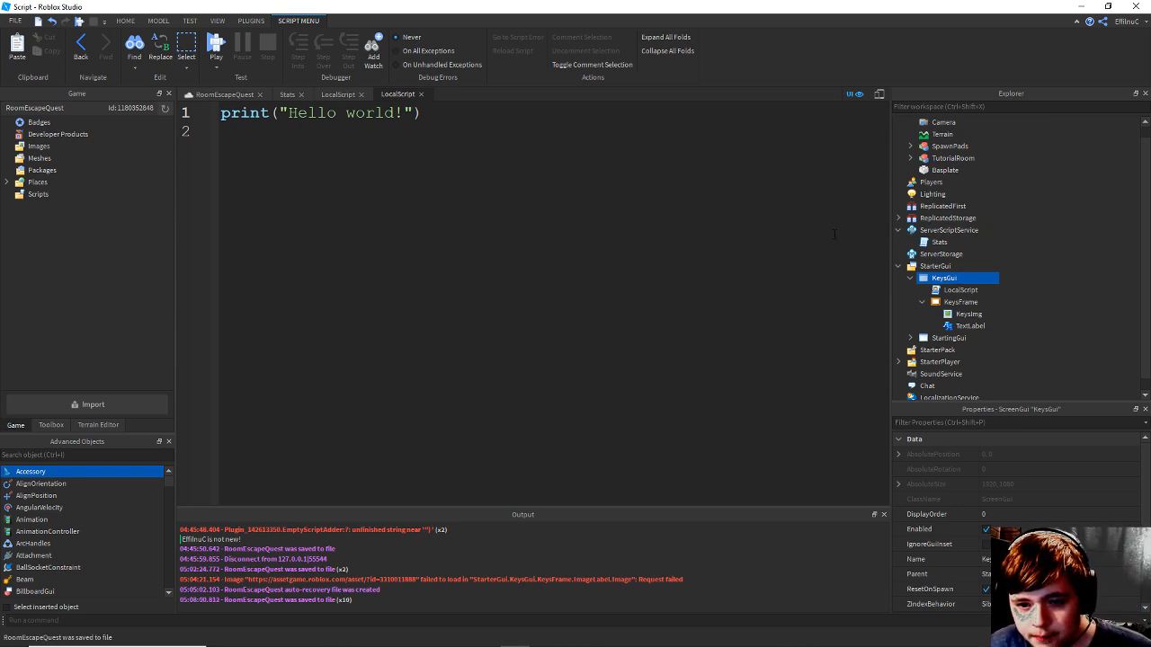
# Add a RemoteEvent named KeyChangeGui to ReplicatedStorage, save, and open the welcome-screen LocalScript.
pyautogui.click(972, 217)
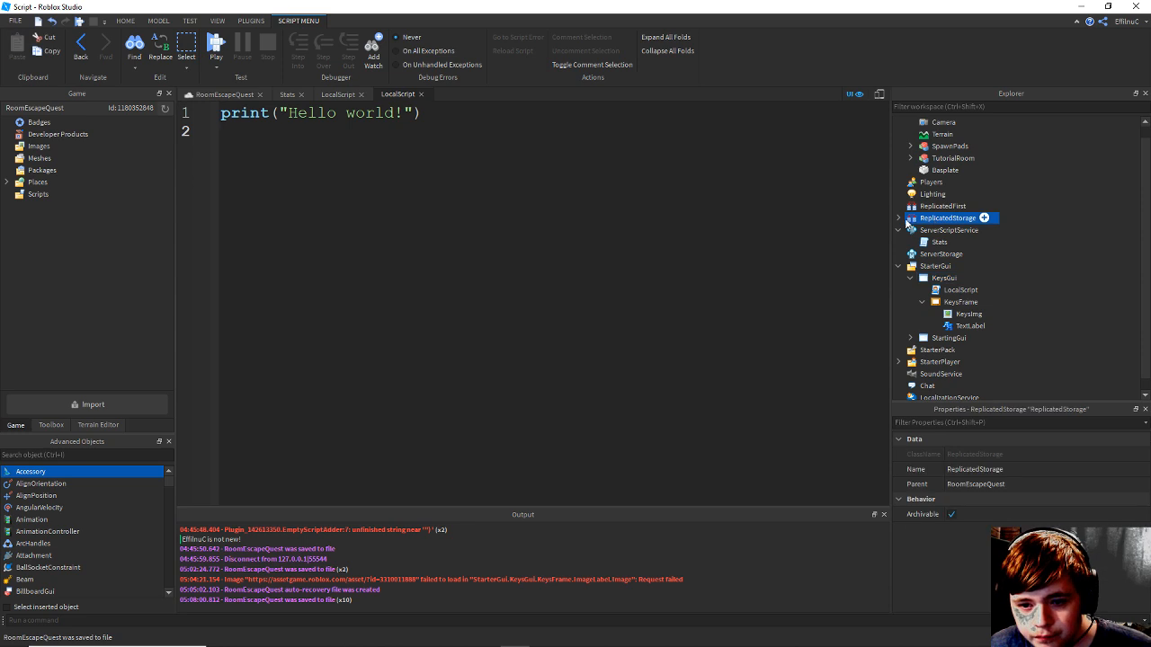
pyautogui.click(898, 218)
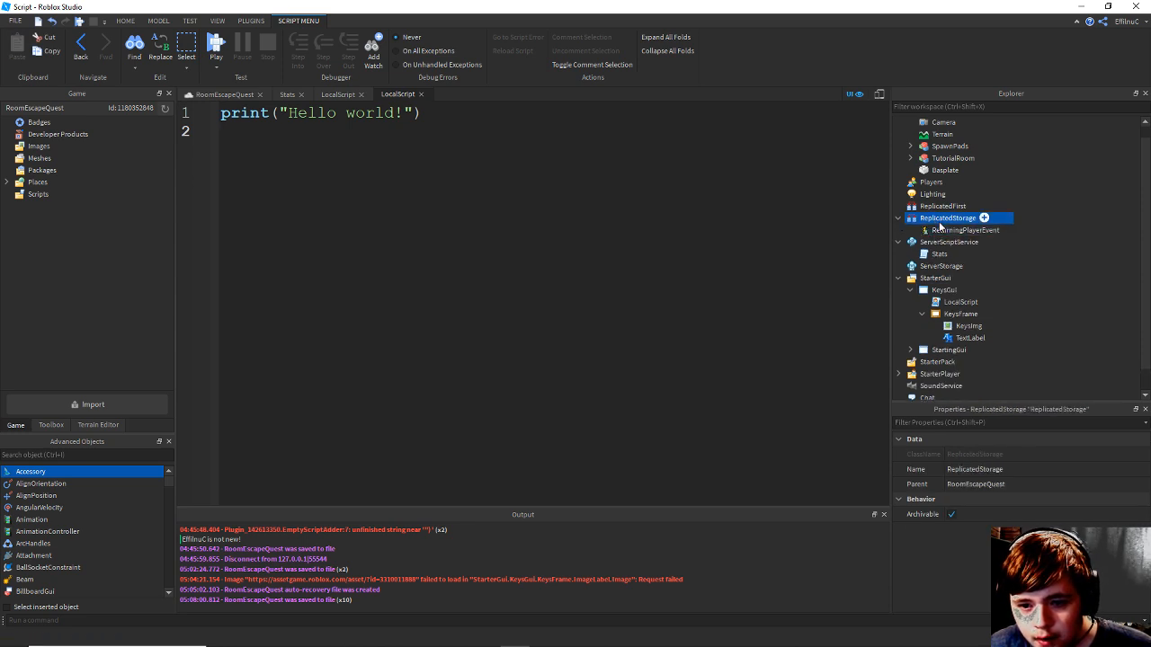
pyautogui.rightClick(940, 226)
pyautogui.moveTo(989, 444)
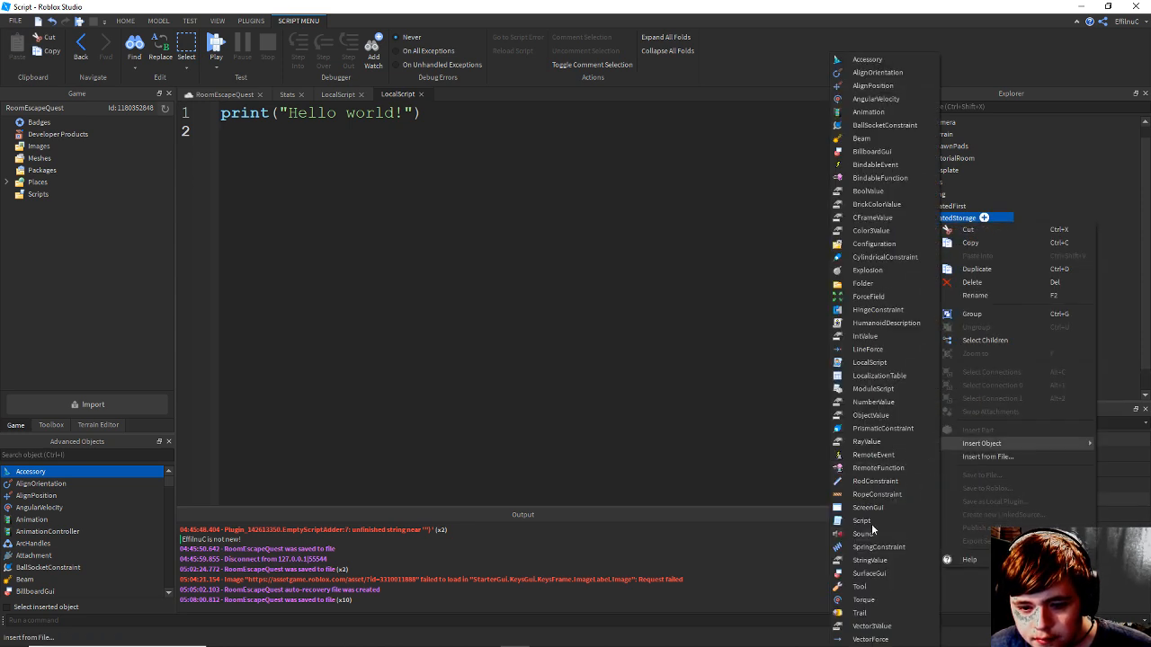
pyautogui.click(859, 455)
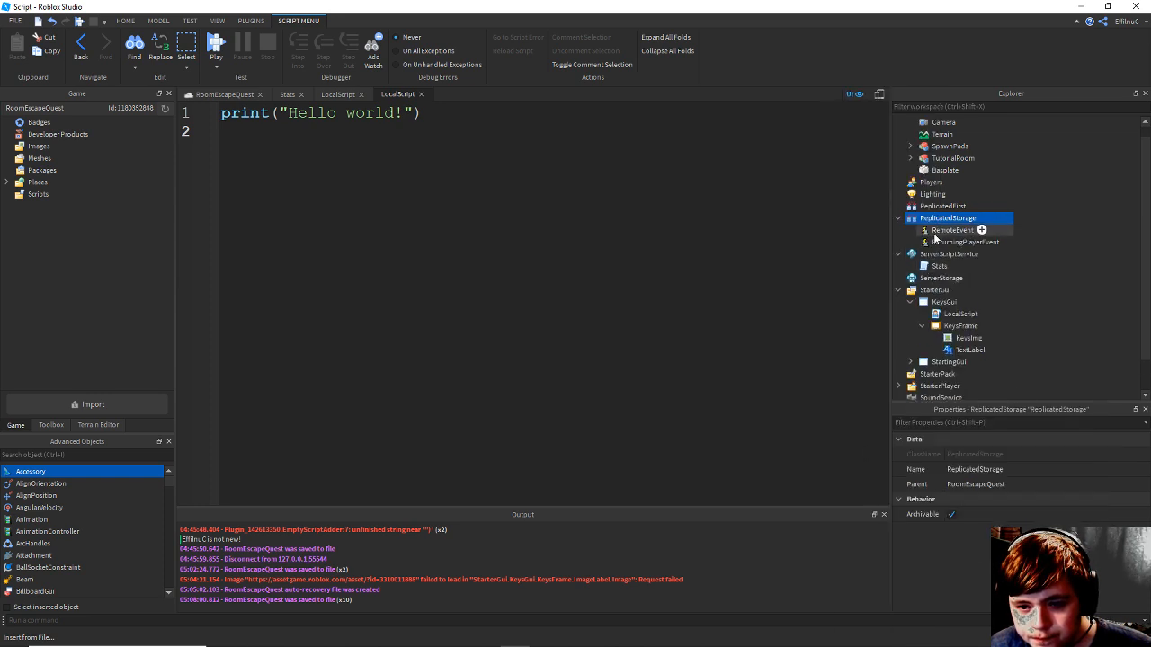
pyautogui.rightClick(953, 231)
pyautogui.click(969, 308)
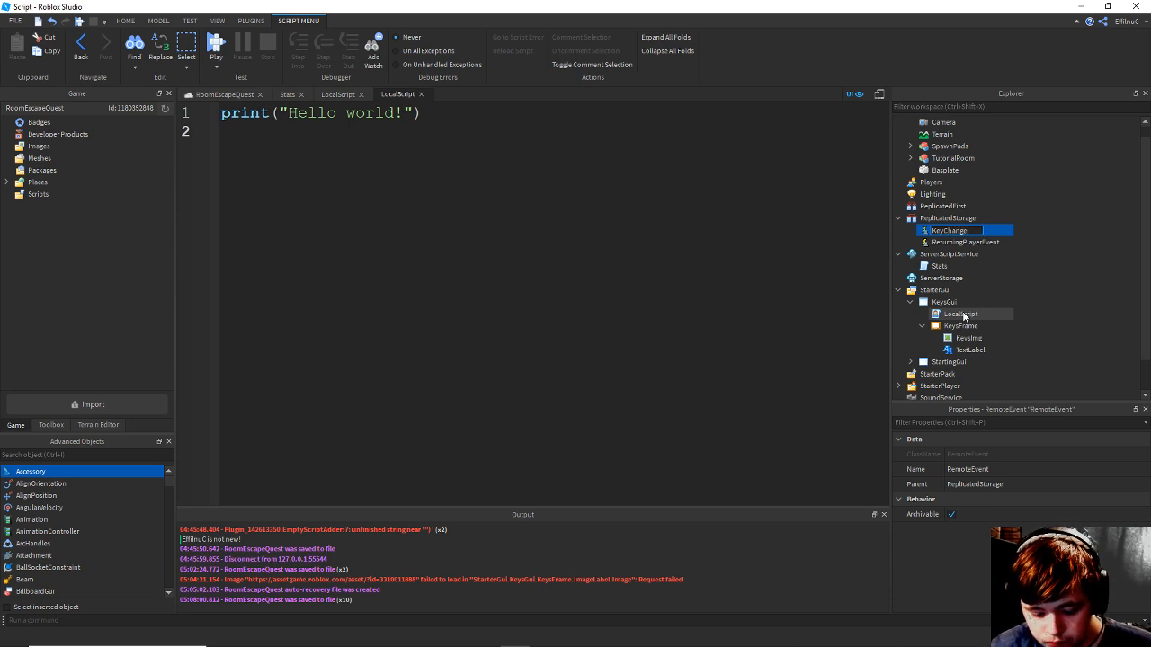
pyautogui.press('Return')
pyautogui.hotkey('ctrl', 's')
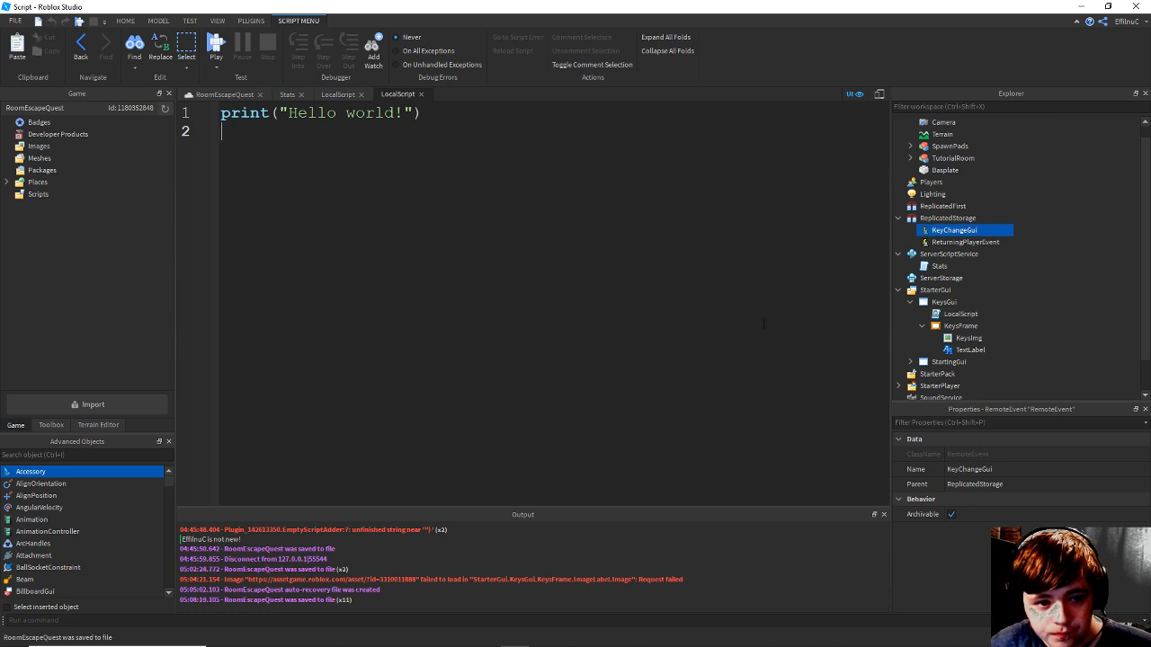
pyautogui.click(308, 95)
pyautogui.click(340, 94)
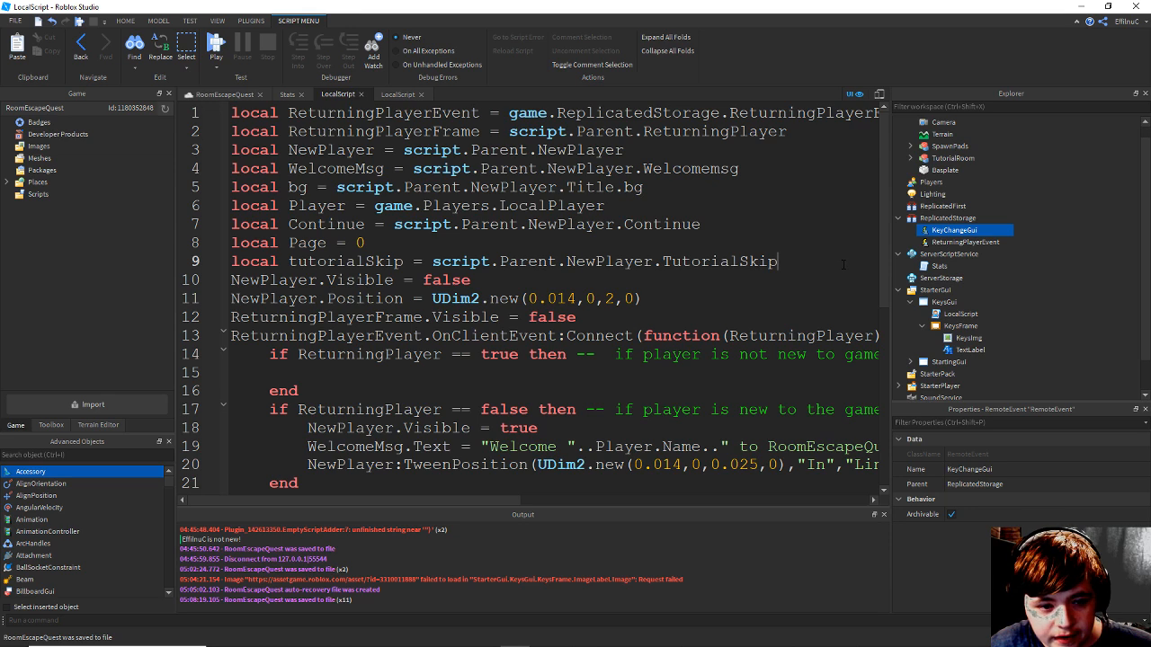
# Add line 10 'local KeyChangeEvent = game.ReplicatedStorage.KeyChangeGui' and save.
pyautogui.press('Return')
pyautogui.write('local')
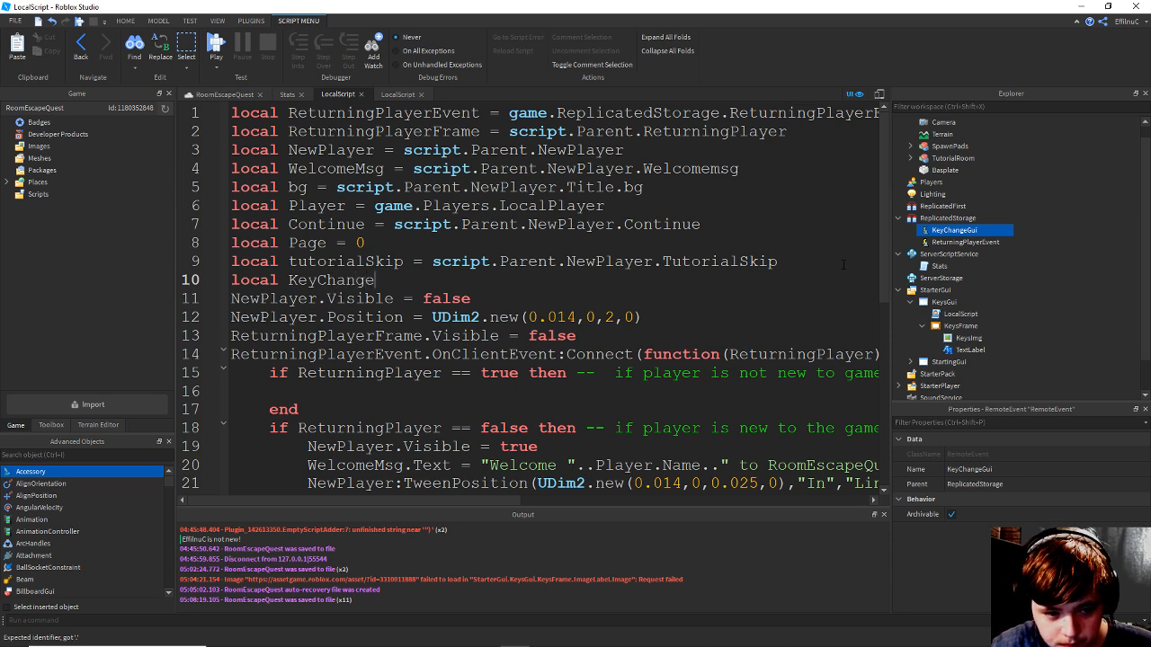
pyautogui.write('KeyChangeEvent = ')
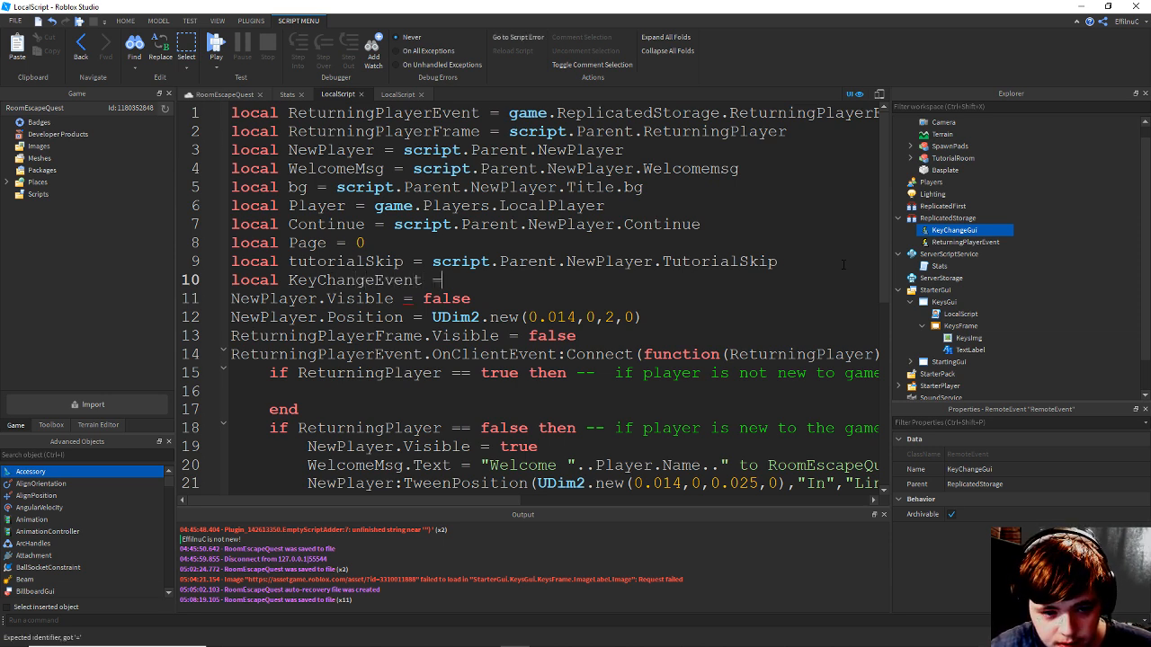
pyautogui.write('re')
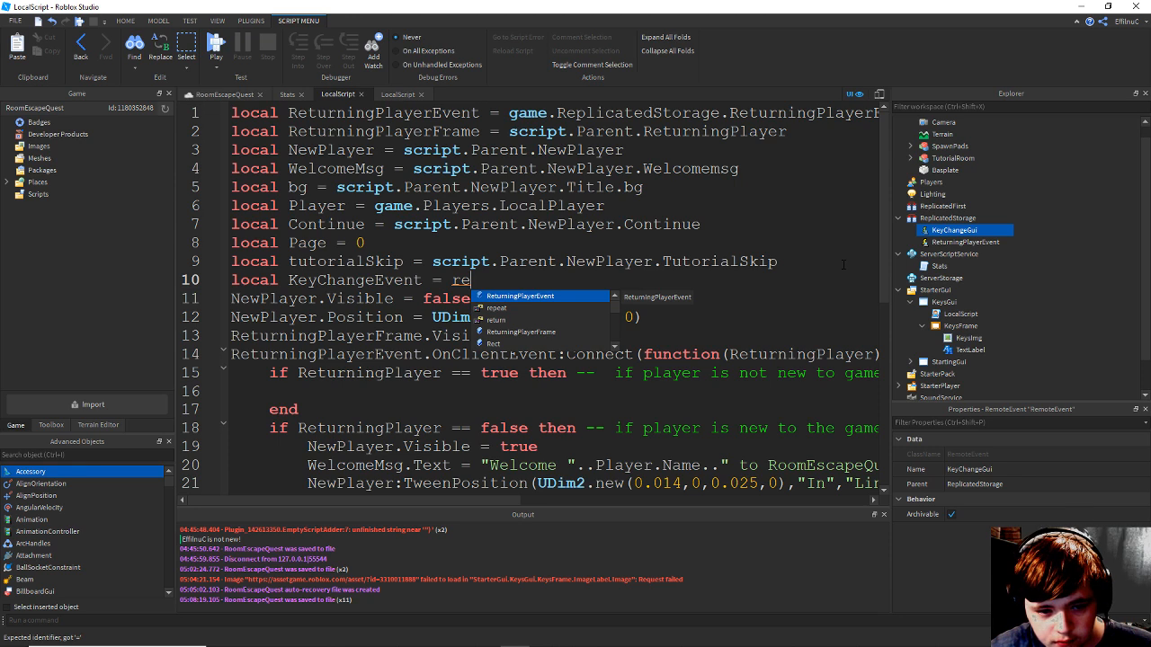
pyautogui.press('BackSpace')
pyautogui.press('BackSpace')
pyautogui.write('g')
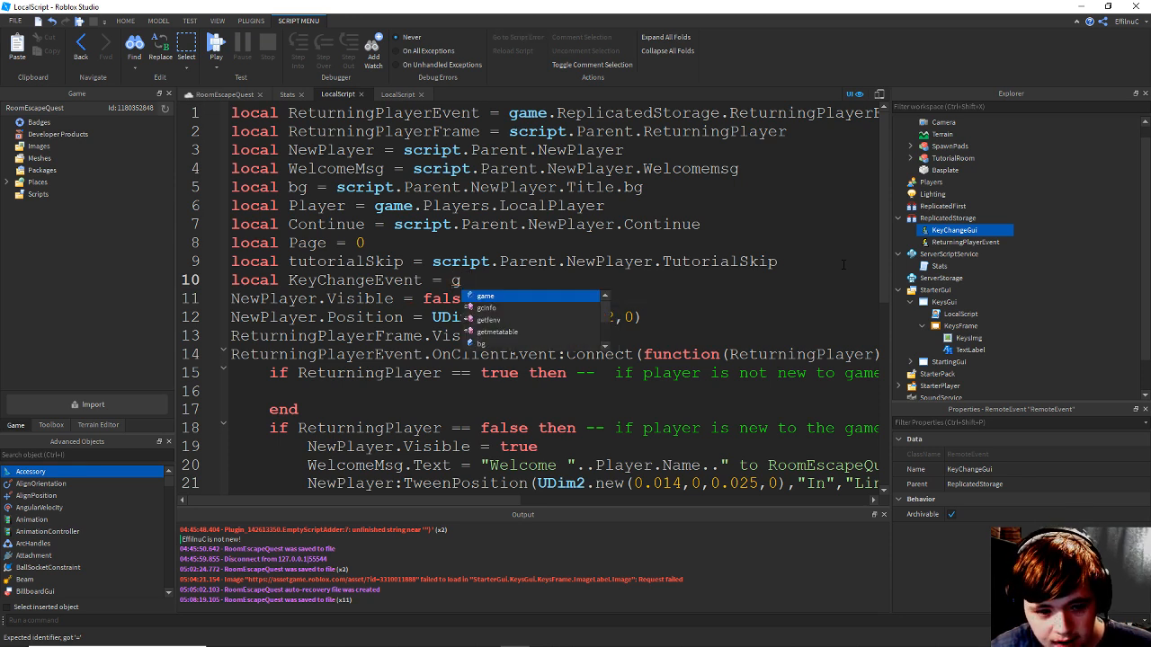
pyautogui.write('ame.ReplicatedStorage.')
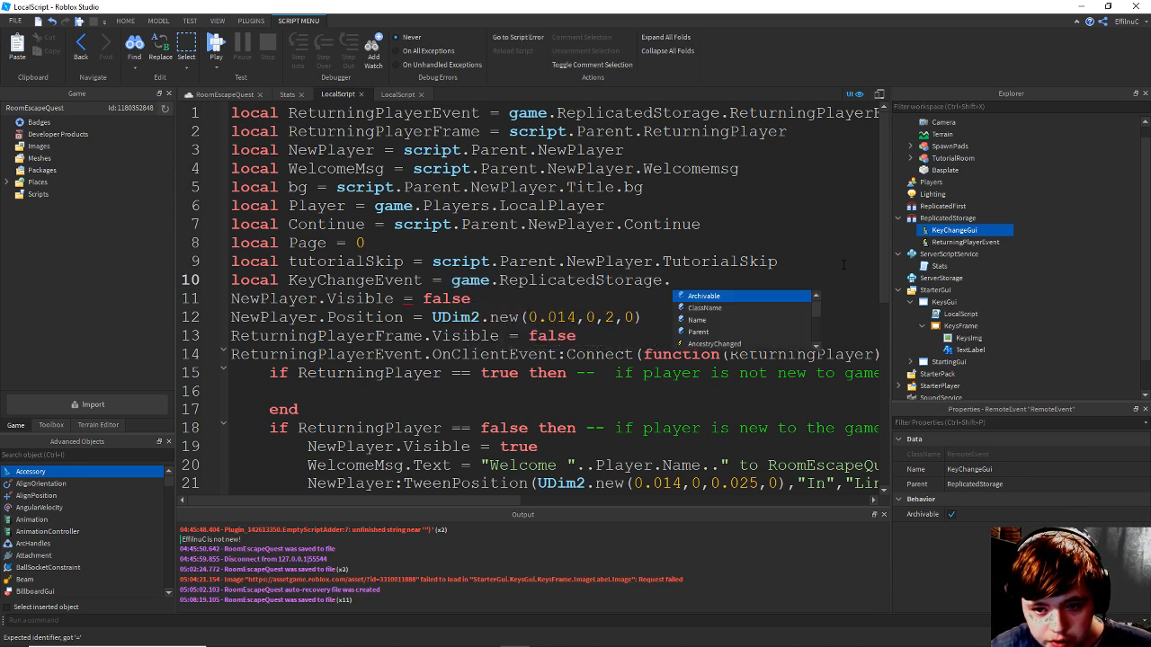
pyautogui.write('KeyChangeGui')
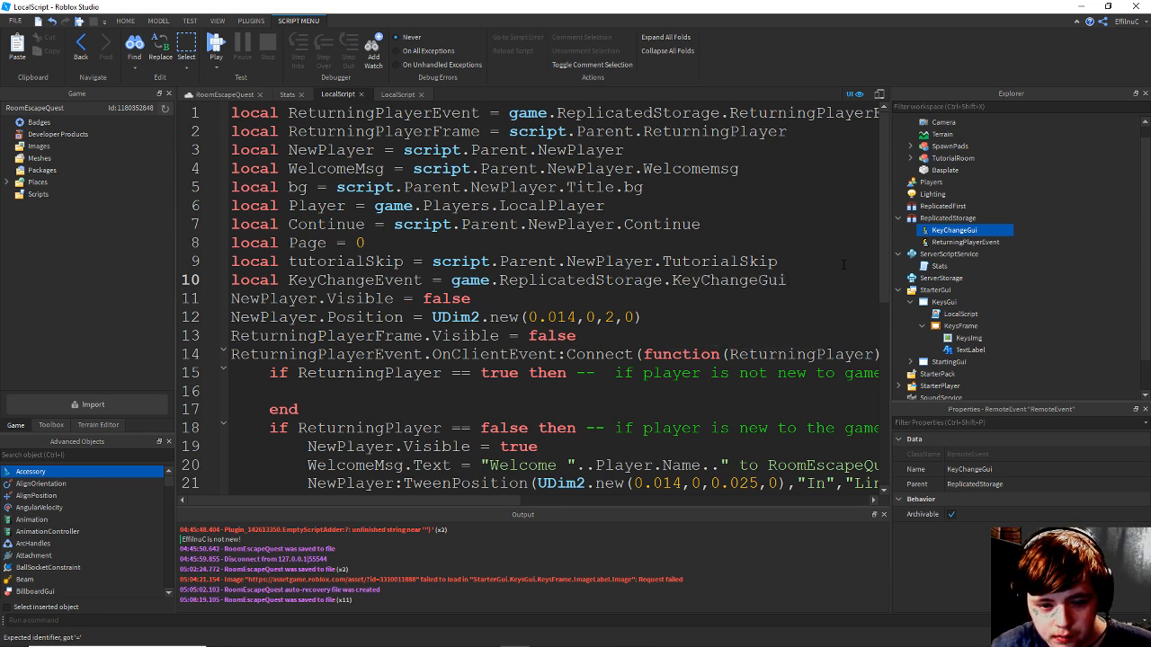
pyautogui.hotkey('ctrl', 's')
# Select the whole KeyChangeEvent line and cut it out of the LocalScript.
pyautogui.scroll(-7, 844, 264)
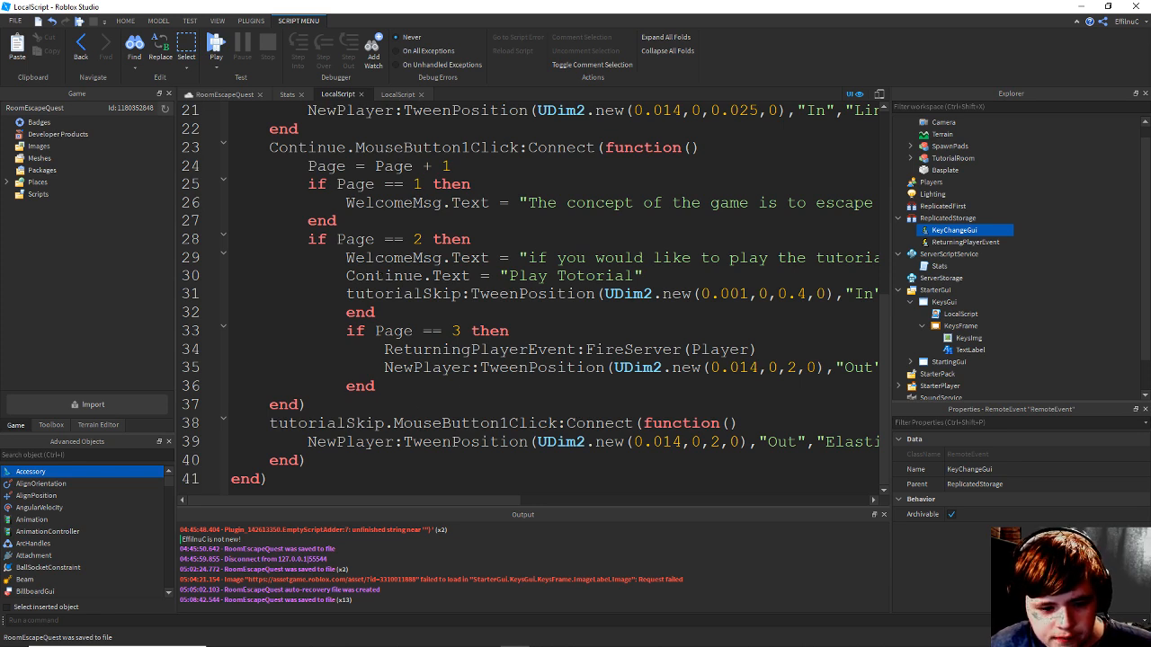
pyautogui.scroll(4, 256, 254)
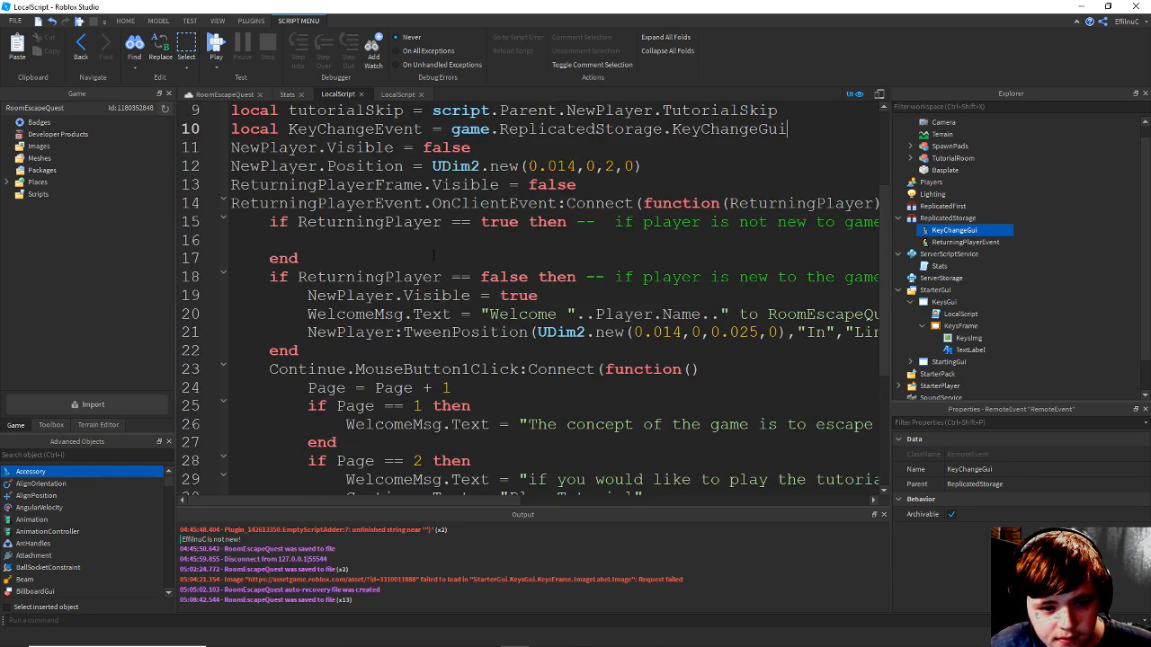
pyautogui.scroll(1, 433, 256)
pyautogui.scroll(-1, 656, 300)
pyautogui.scroll(1, 821, 260)
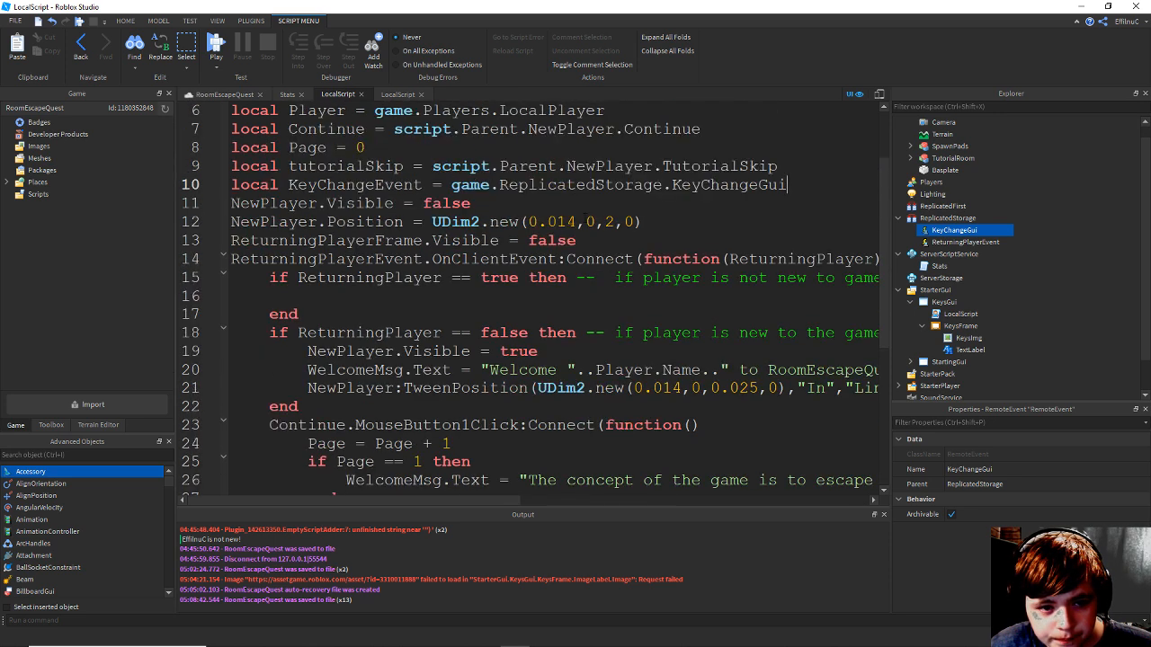
pyautogui.scroll(1, 821, 261)
pyautogui.moveTo(788, 241); pyautogui.dragTo(196, 243)
pyautogui.hotkey('ctrl', 'c')
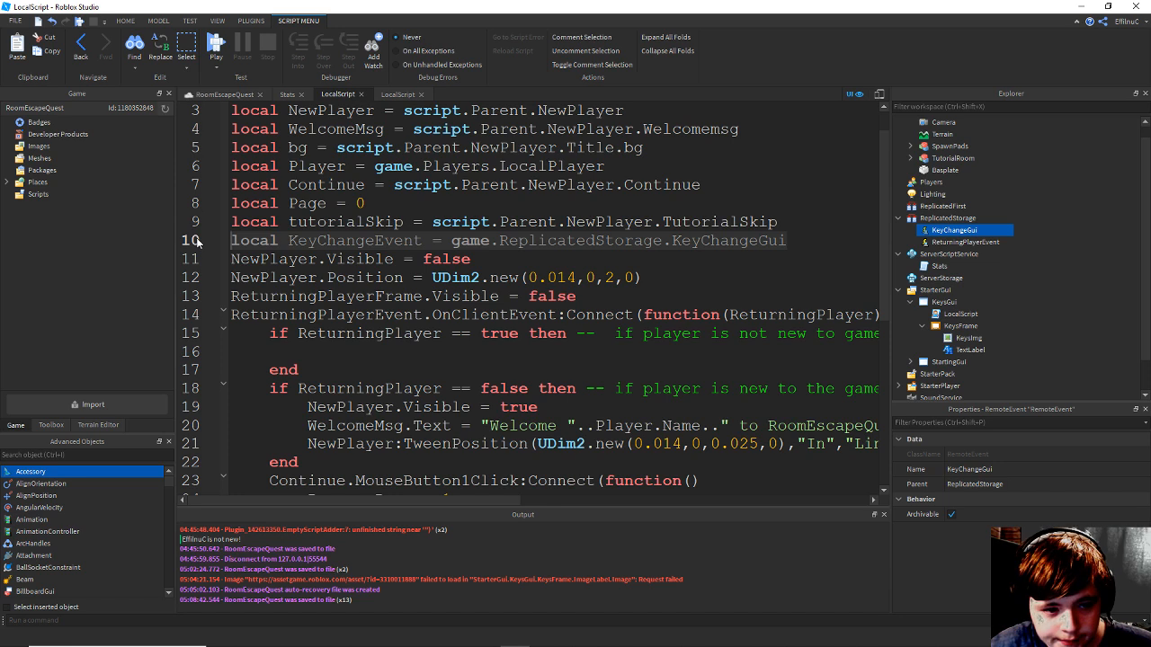
pyautogui.press('BackSpace')
pyautogui.press('BackSpace')
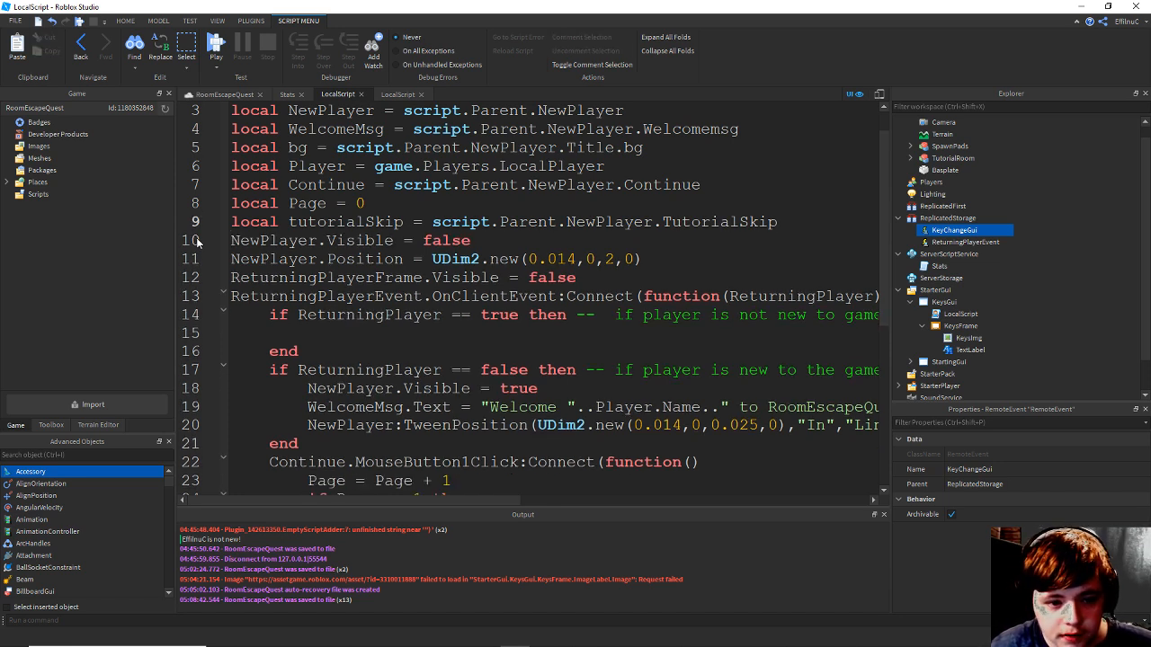
# Paste the KeyChangeEvent line onto line 5 of the Stats script and save.
pyautogui.click(284, 94)
pyautogui.scroll(3, 354, 279)
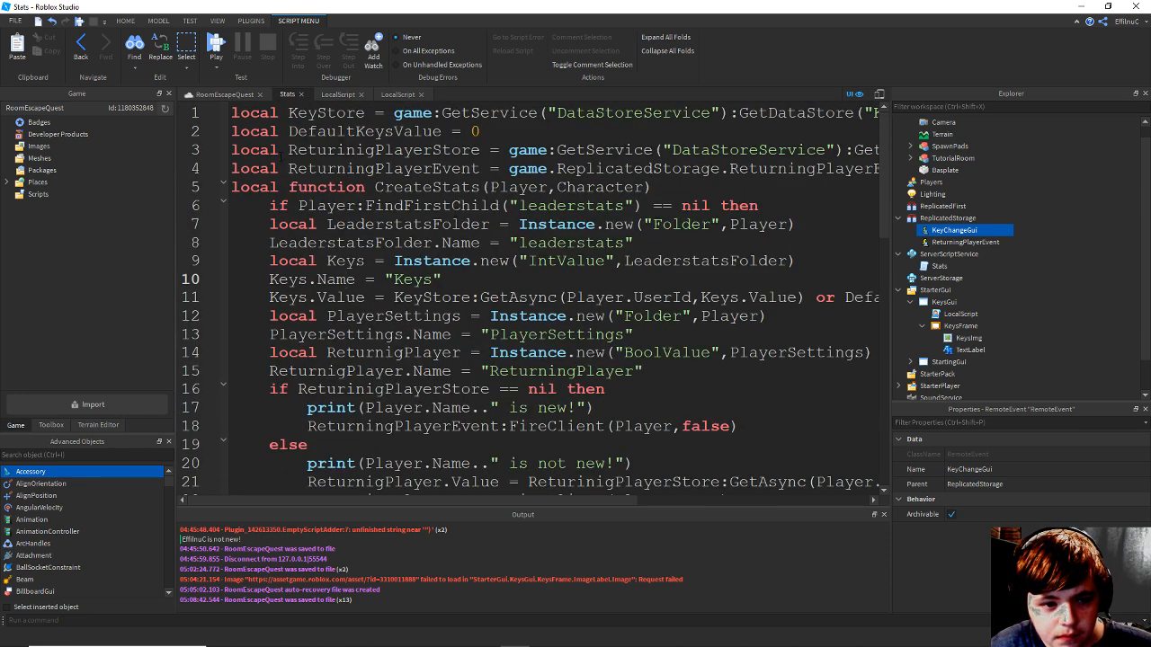
pyautogui.click(232, 187)
pyautogui.press('Return')
pyautogui.hotkey('ctrl', 'v')
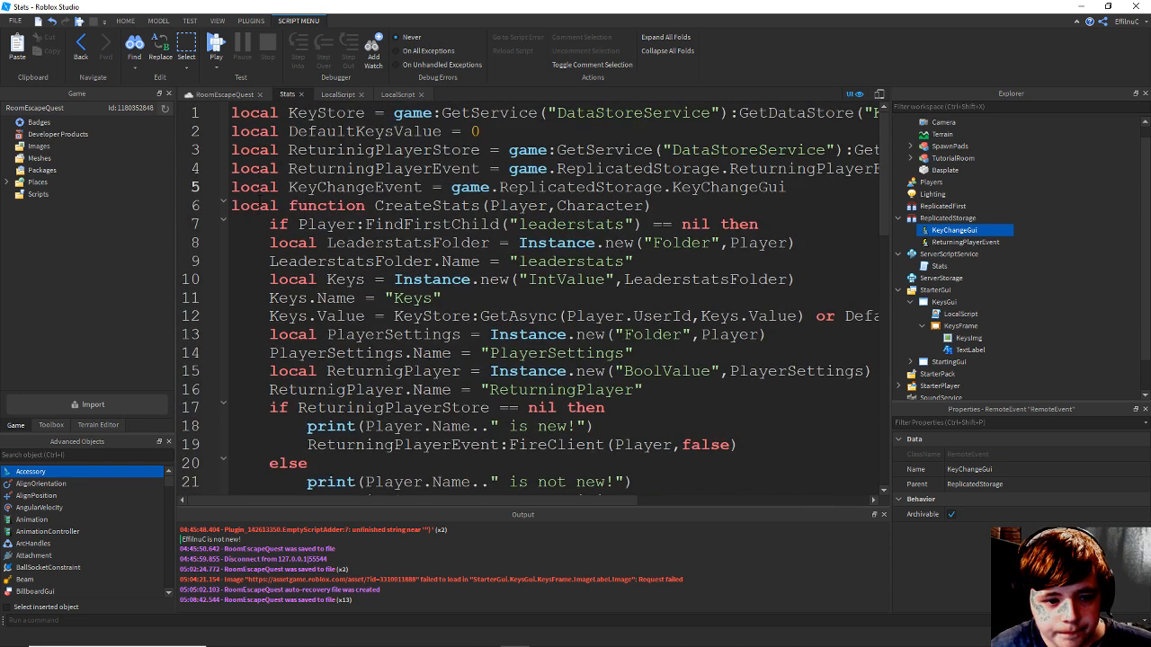
pyautogui.hotkey('ctrl', 's')
# Inside the Keys.Changed handler, write KeyChangeEvent:FireClient(Player,Keys.Value) and save.
pyautogui.scroll(-5, 531, 297)
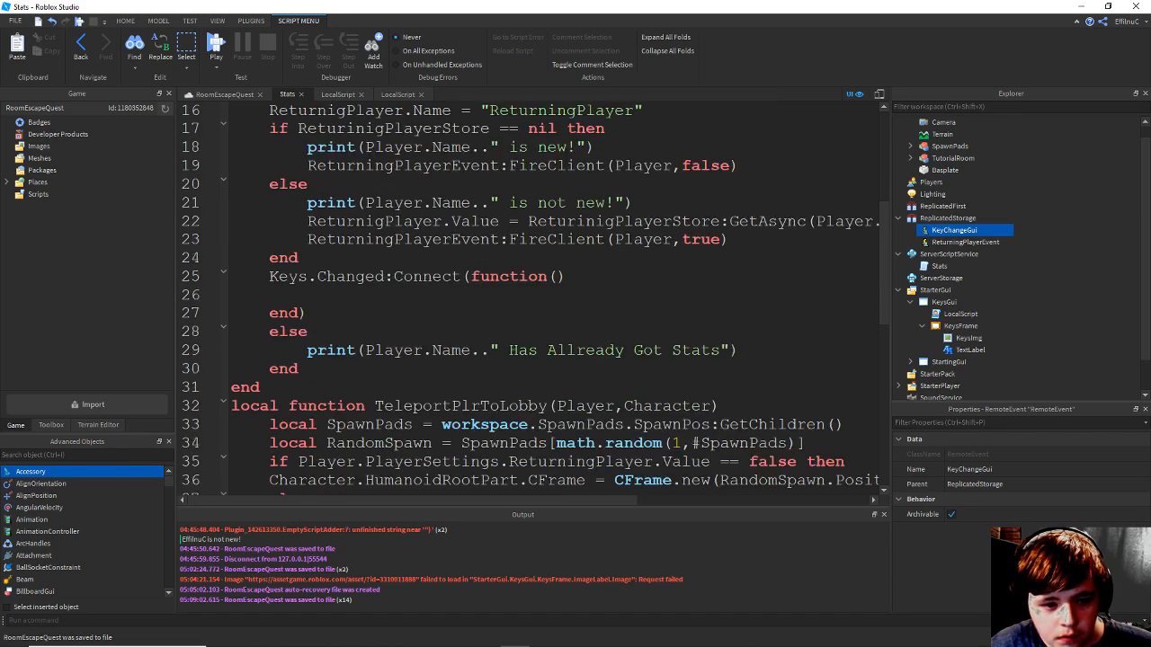
pyautogui.click(308, 292)
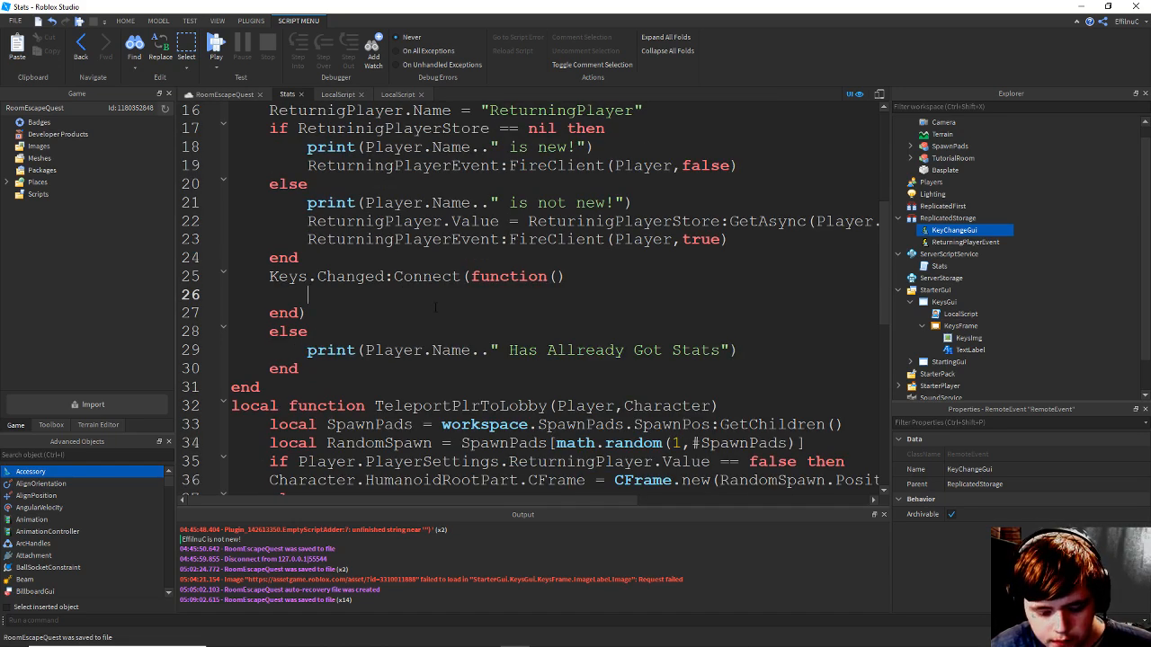
pyautogui.write('KeyChangeEvent')
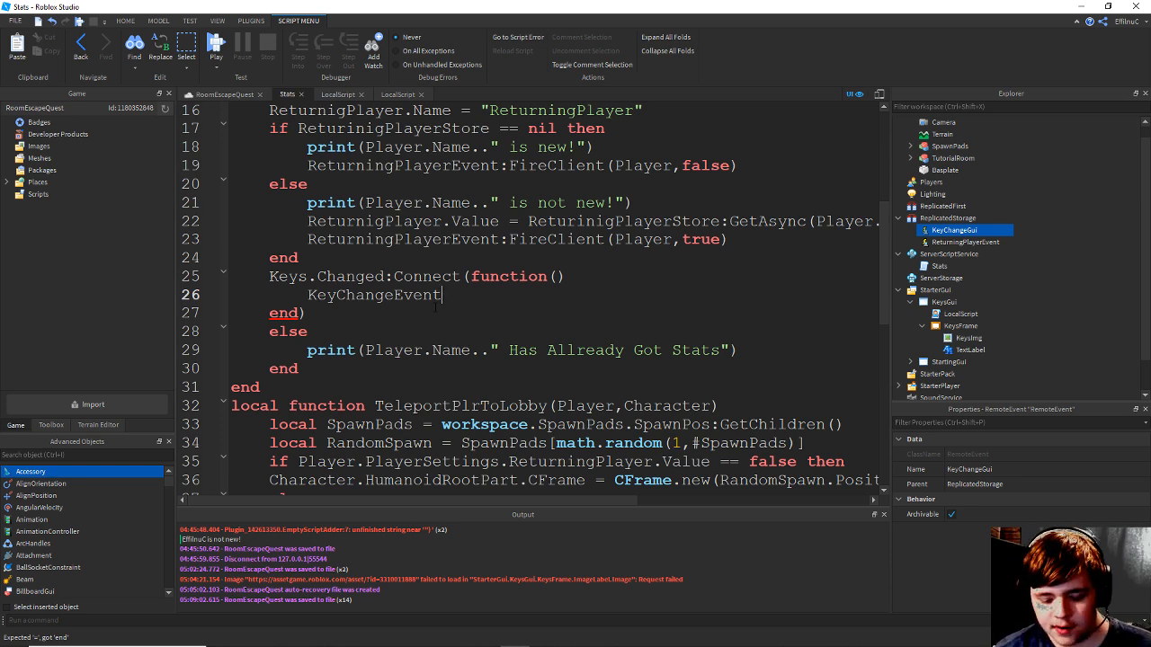
pyautogui.hotkey('ctrl', 's')
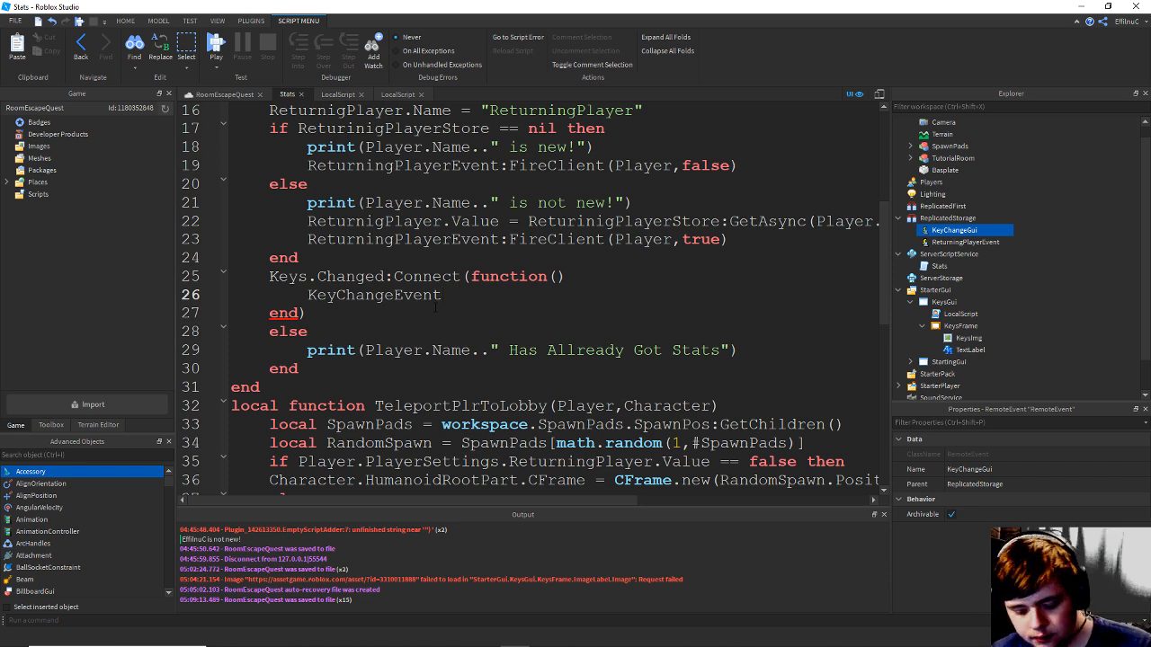
pyautogui.write('.')
pyautogui.press('BackSpace')
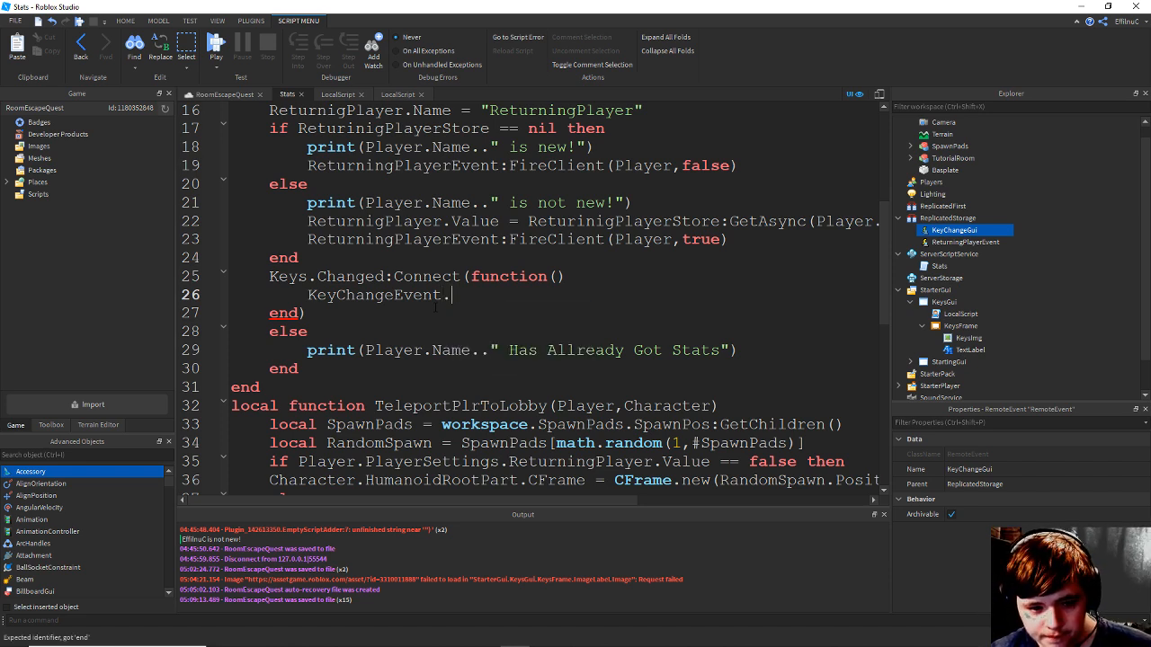
pyautogui.write(':FireClient(')
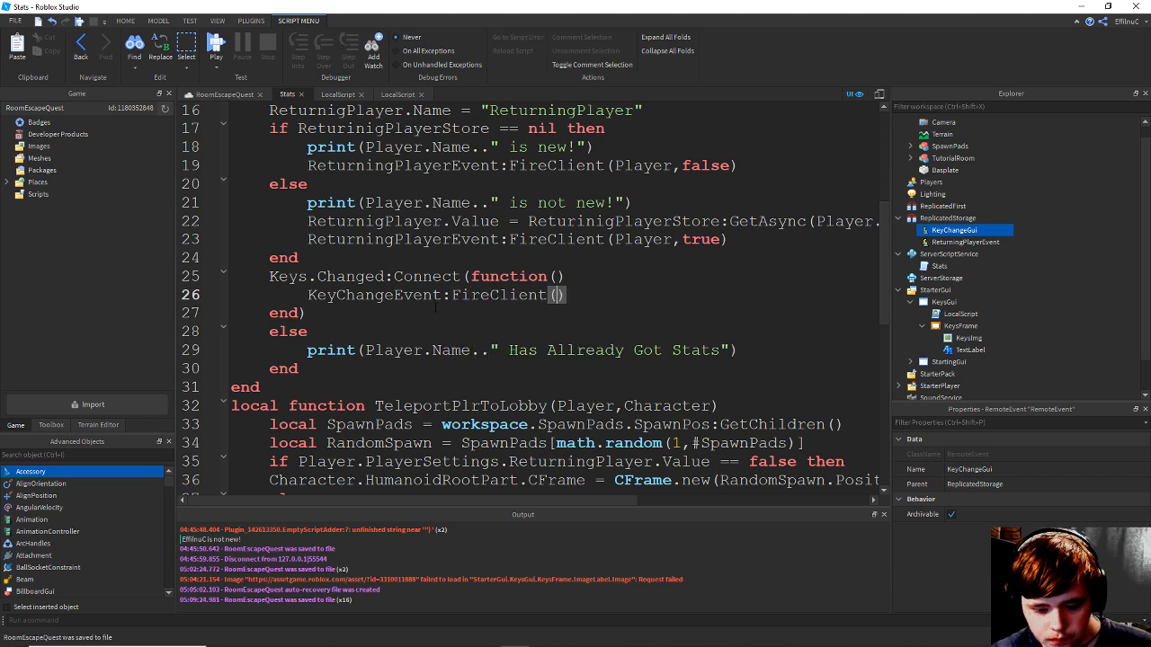
pyautogui.write('Player')
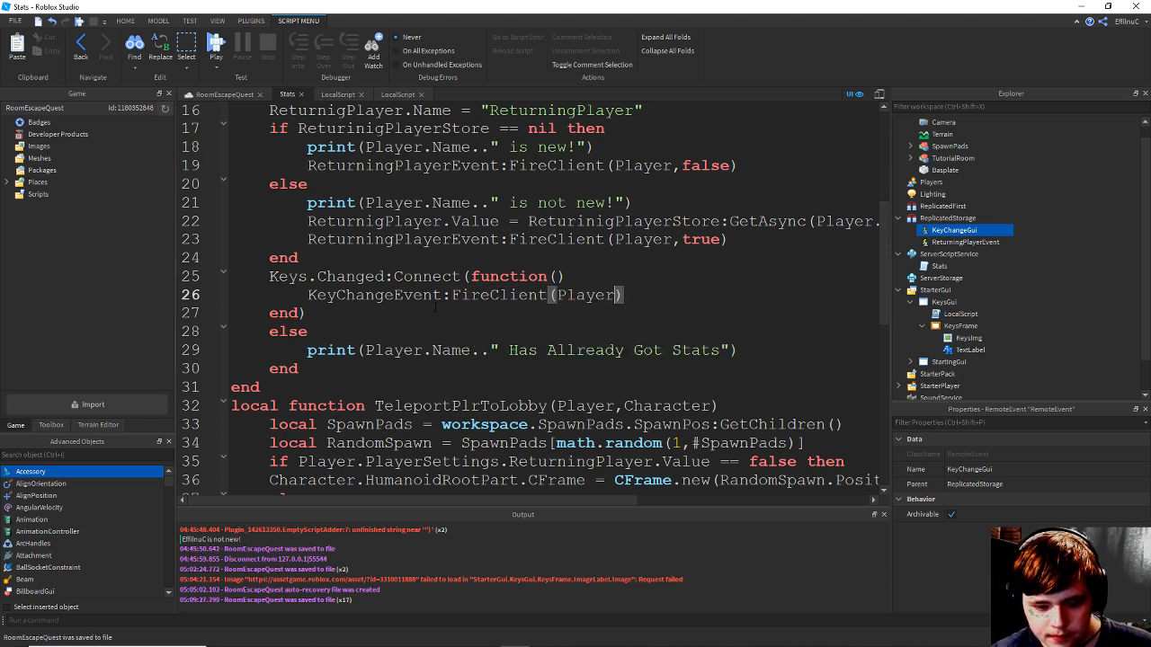
pyautogui.write(',')
pyautogui.write('Keys.v')
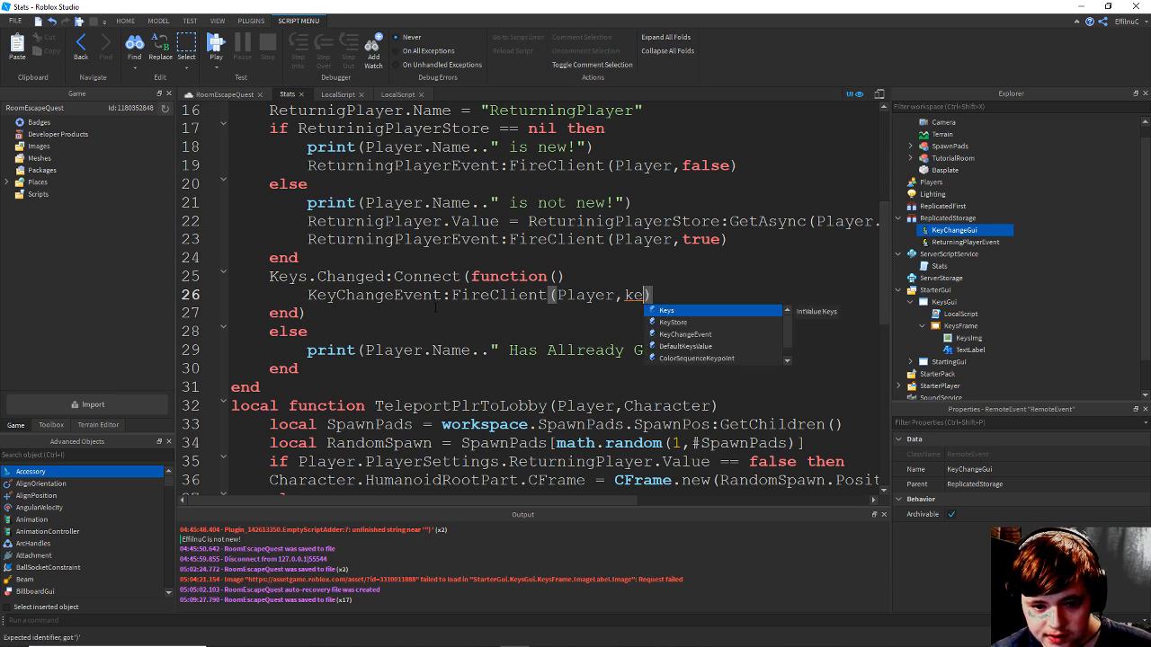
pyautogui.press('Tab')
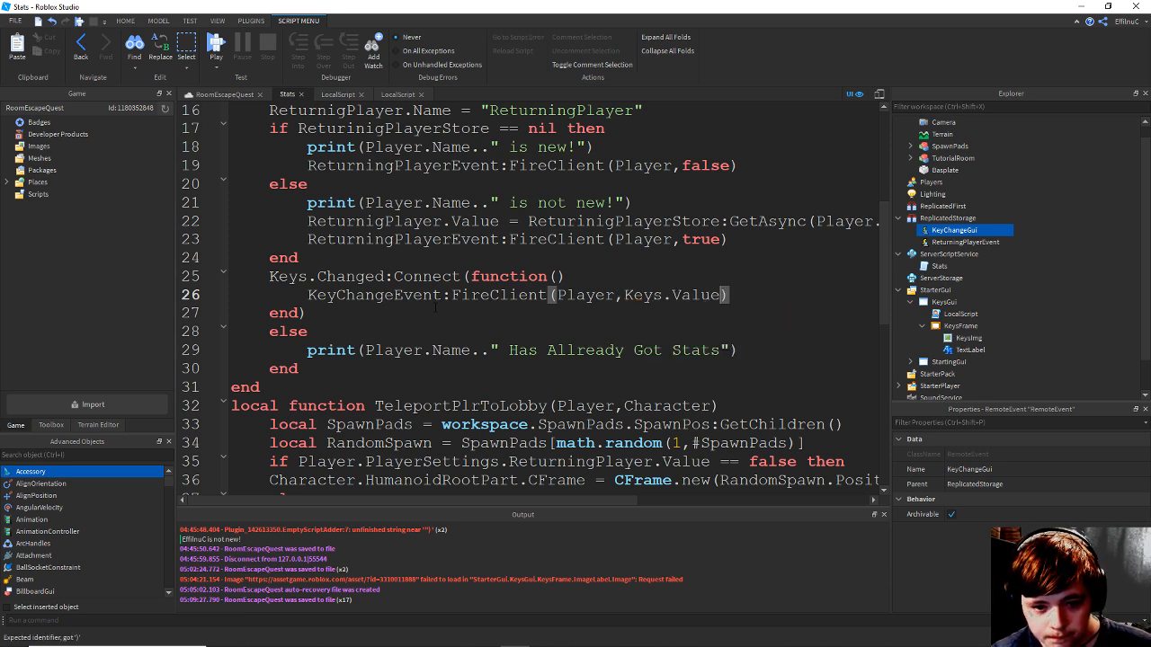
pyautogui.hotkey('ctrl', 's')
# Save the Stats script again and switch to the KeysGui LocalScript.
pyautogui.click(436, 307)
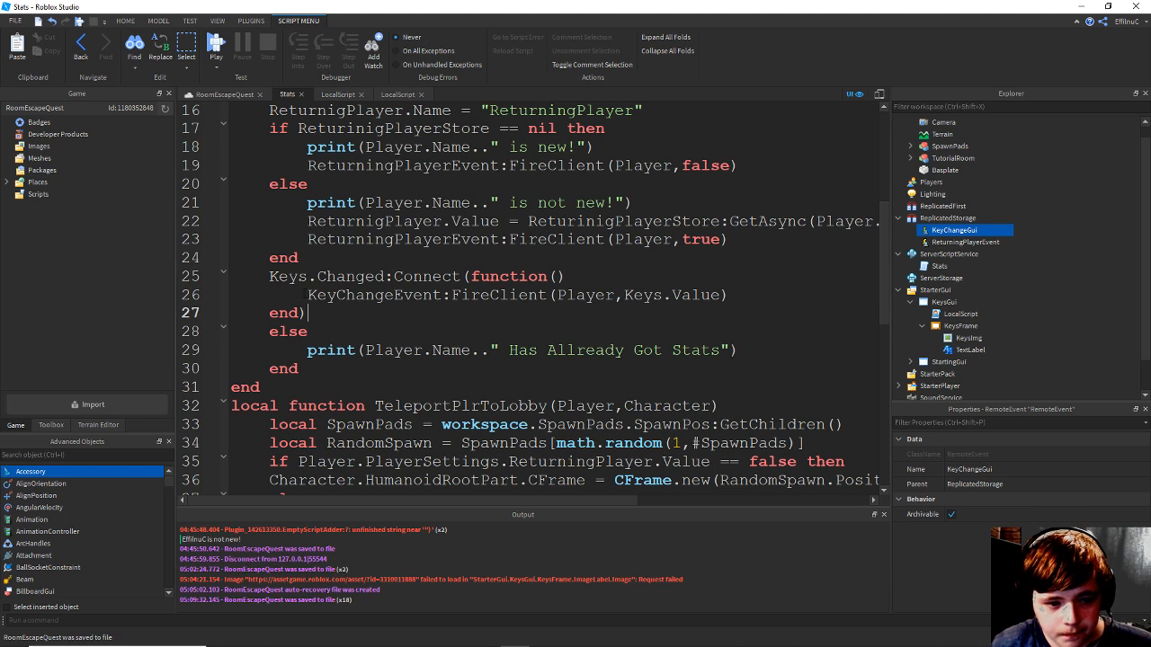
pyautogui.click(306, 294)
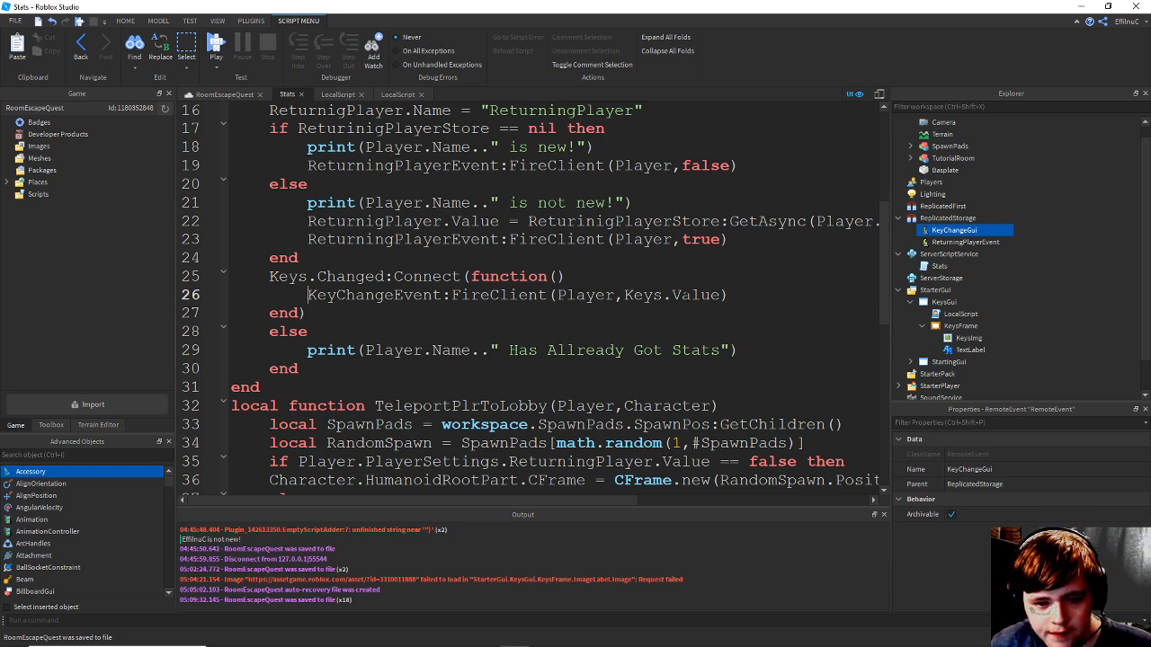
pyautogui.hotkey('ctrl', 's')
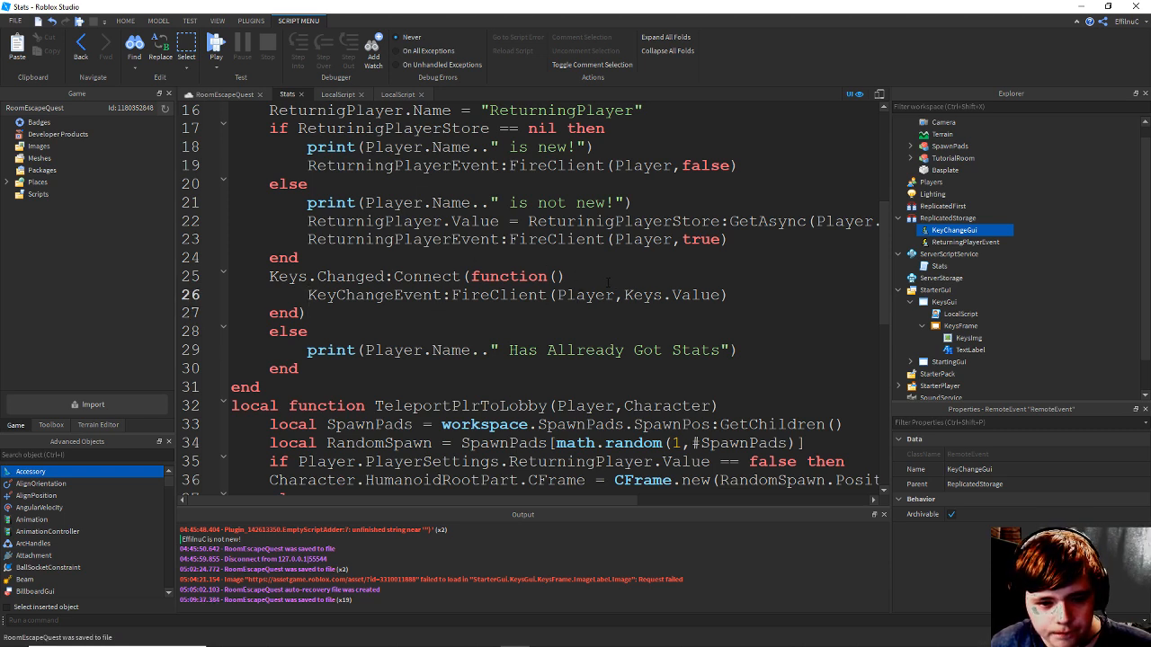
pyautogui.hotkey('ctrl', 's')
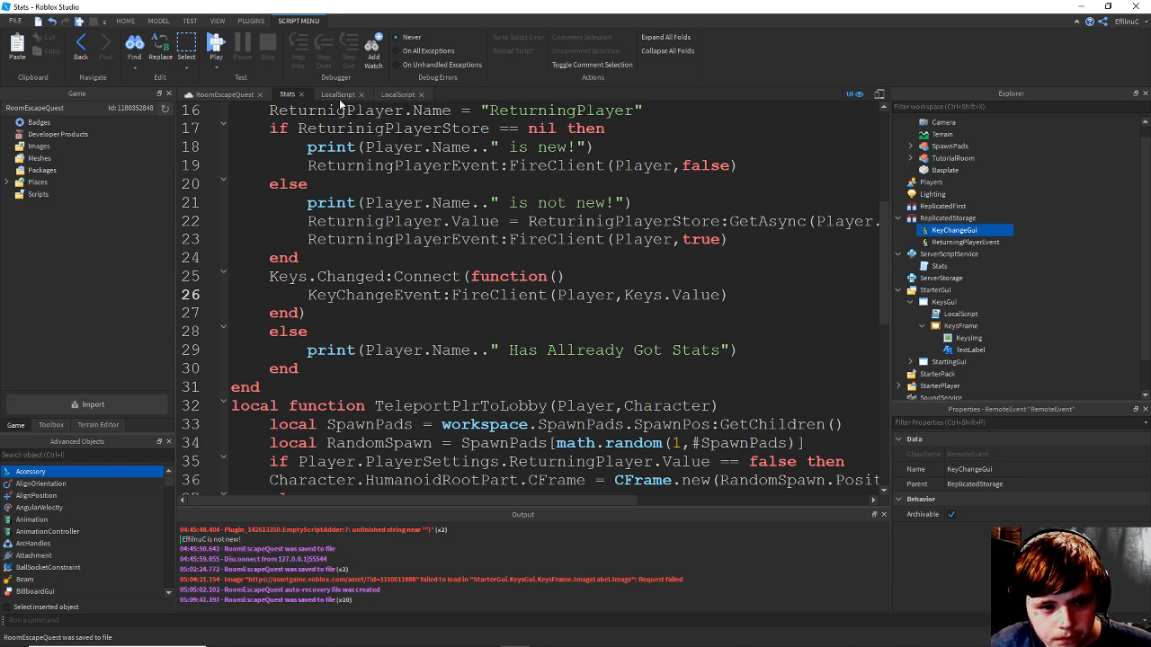
pyautogui.click(617, 295)
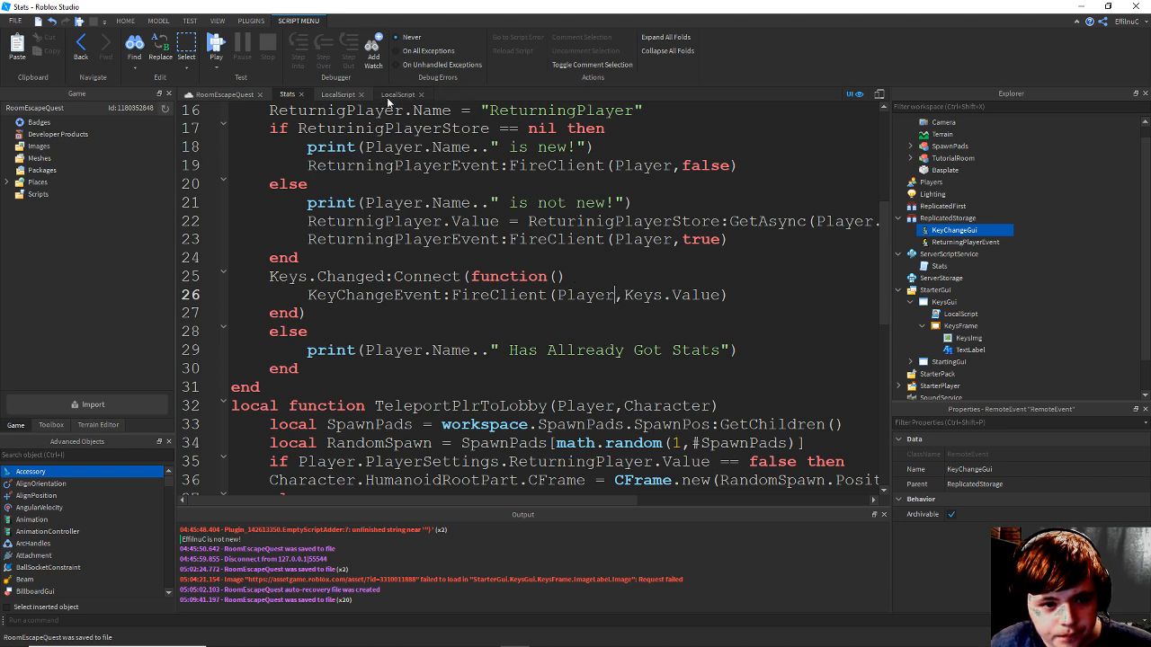
pyautogui.click(389, 101)
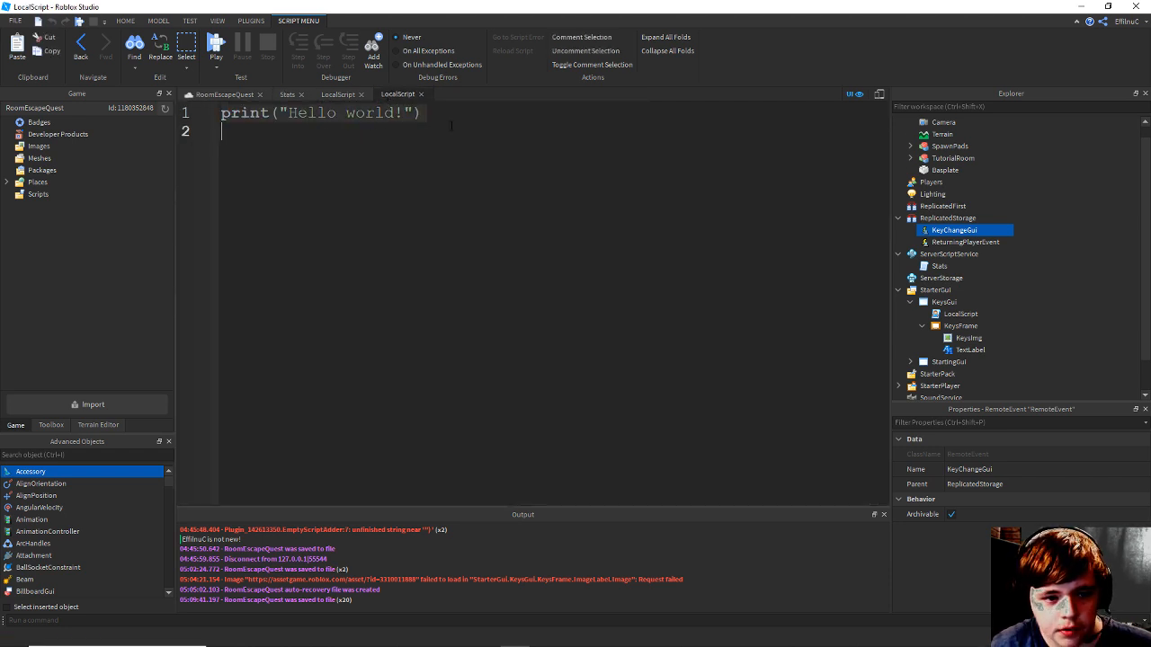
# Replace the placeholder code with 'local KeysFrame = script.Parent.KeysFrame'.
pyautogui.hotkey('ctrl', 'a')
pyautogui.write('local')
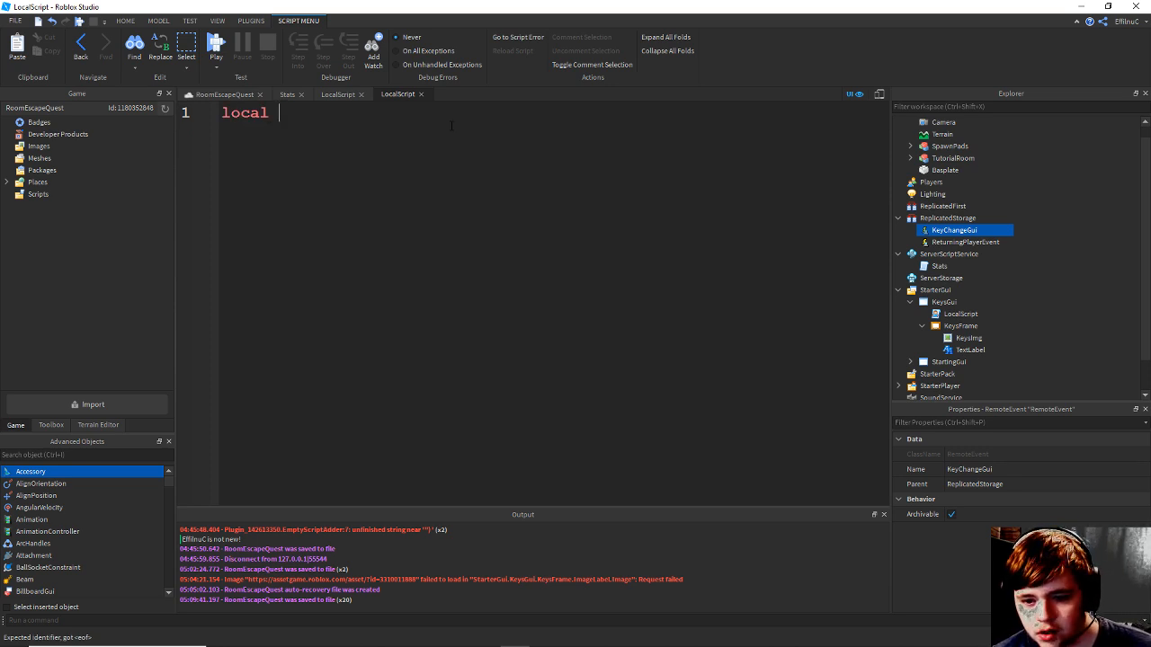
pyautogui.write(' Keys')
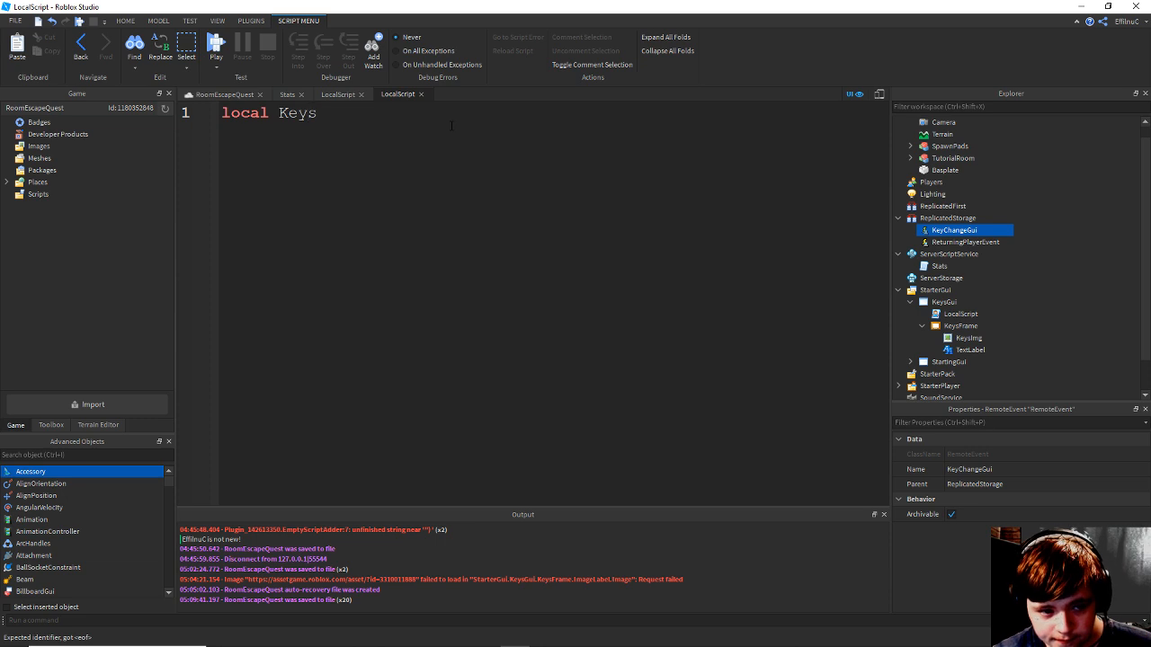
pyautogui.write('Frame ')
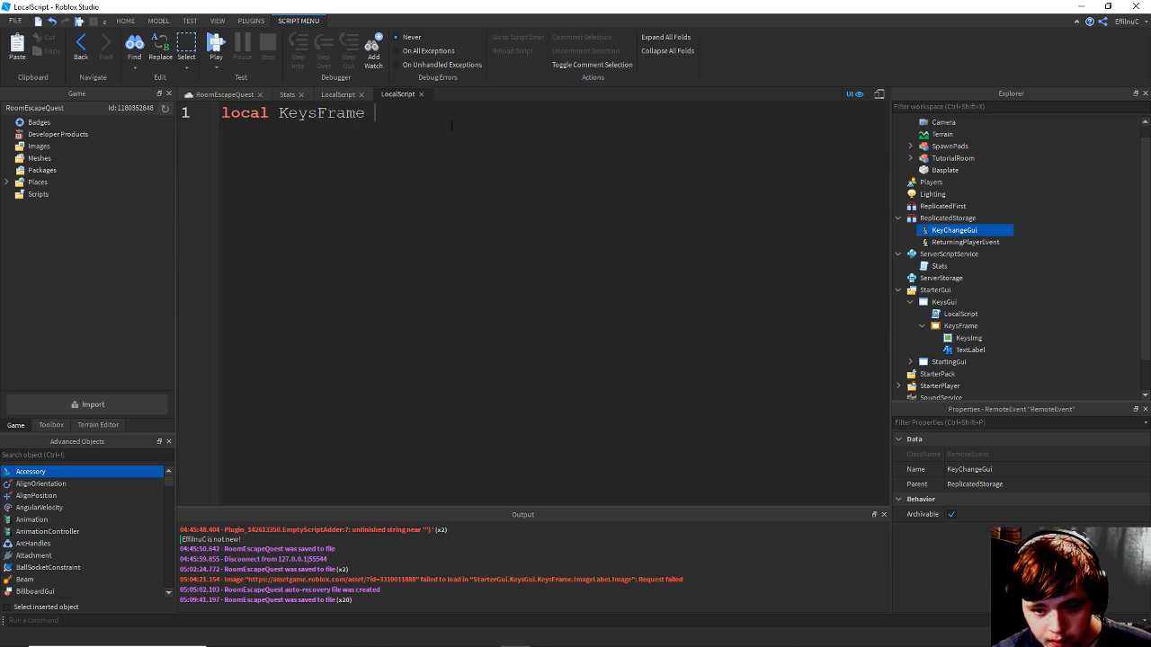
pyautogui.write('= script.Parent.')
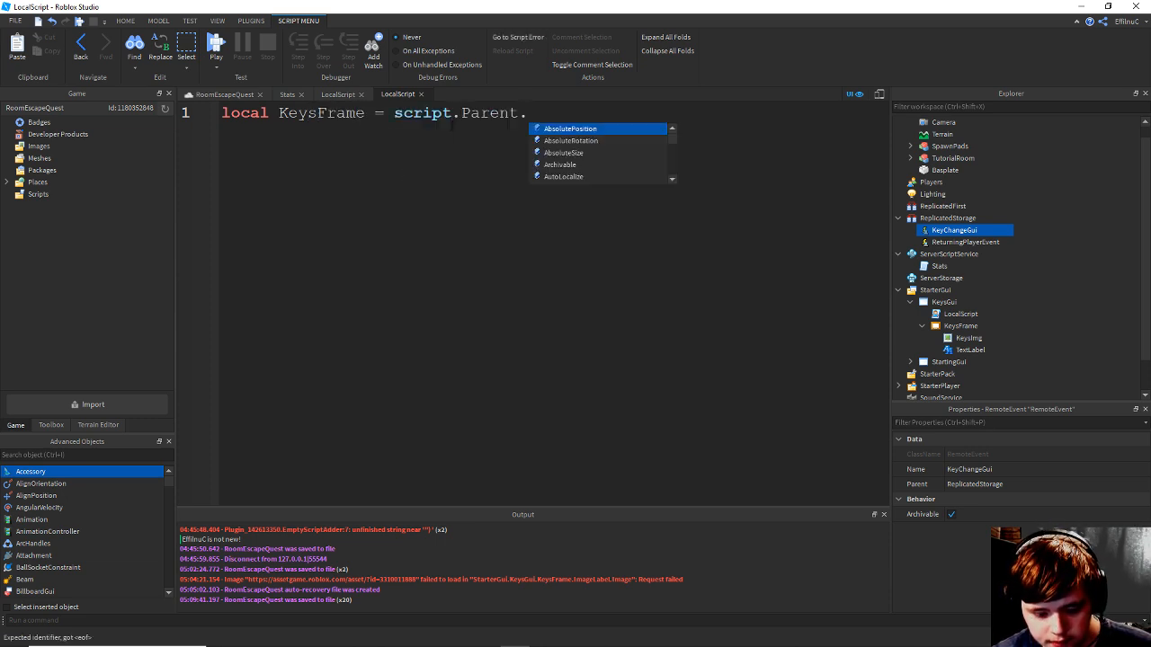
pyautogui.write('K')
pyautogui.press('Tab')
pyautogui.press('Return')
# Add 'local KeysImg = script.Parent.KeysFrame.KeysImg' and begin a third local line.
pyautogui.write('local')
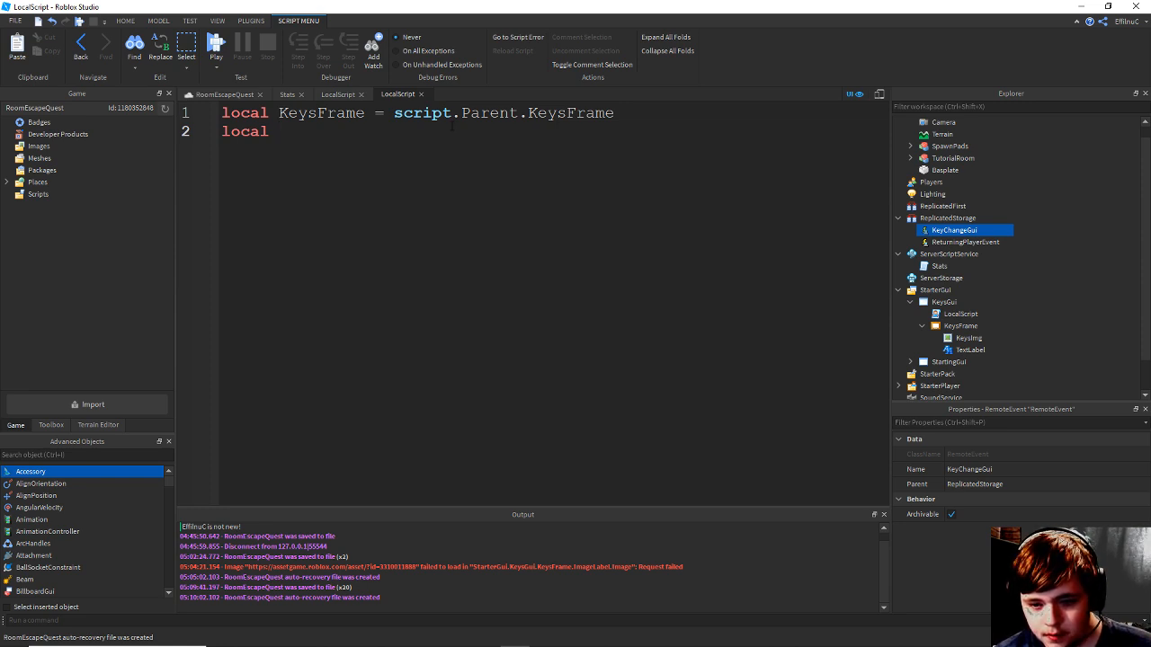
pyautogui.write('Ke')
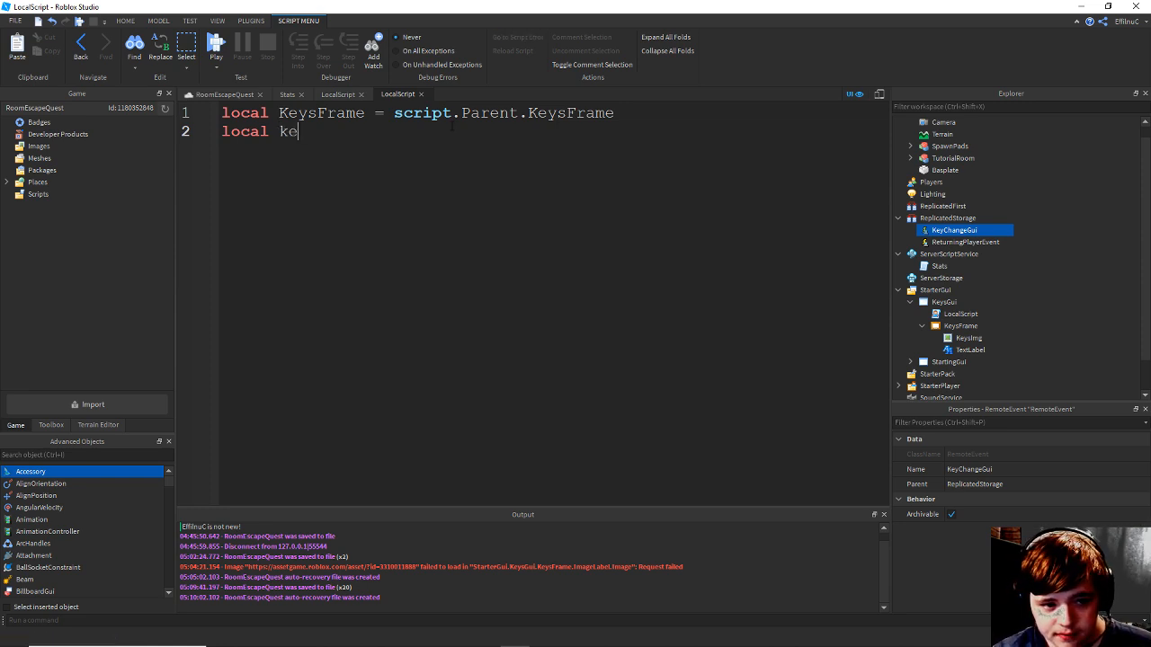
pyautogui.press('BackSpace')
pyautogui.write('eys')
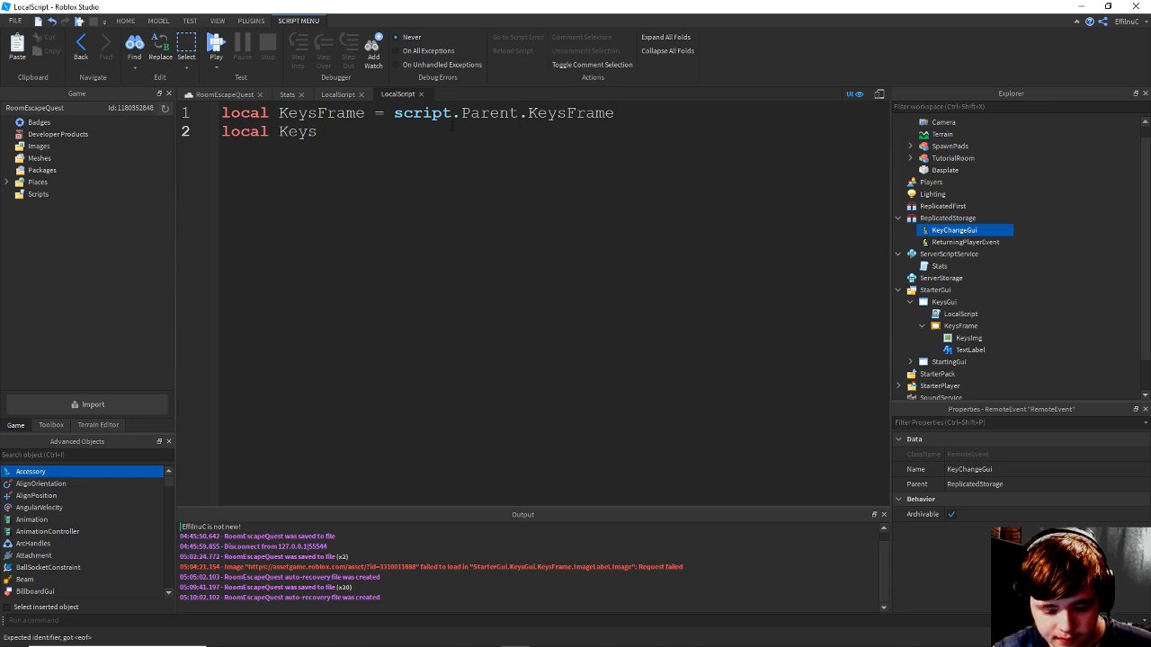
pyautogui.write('Img = s')
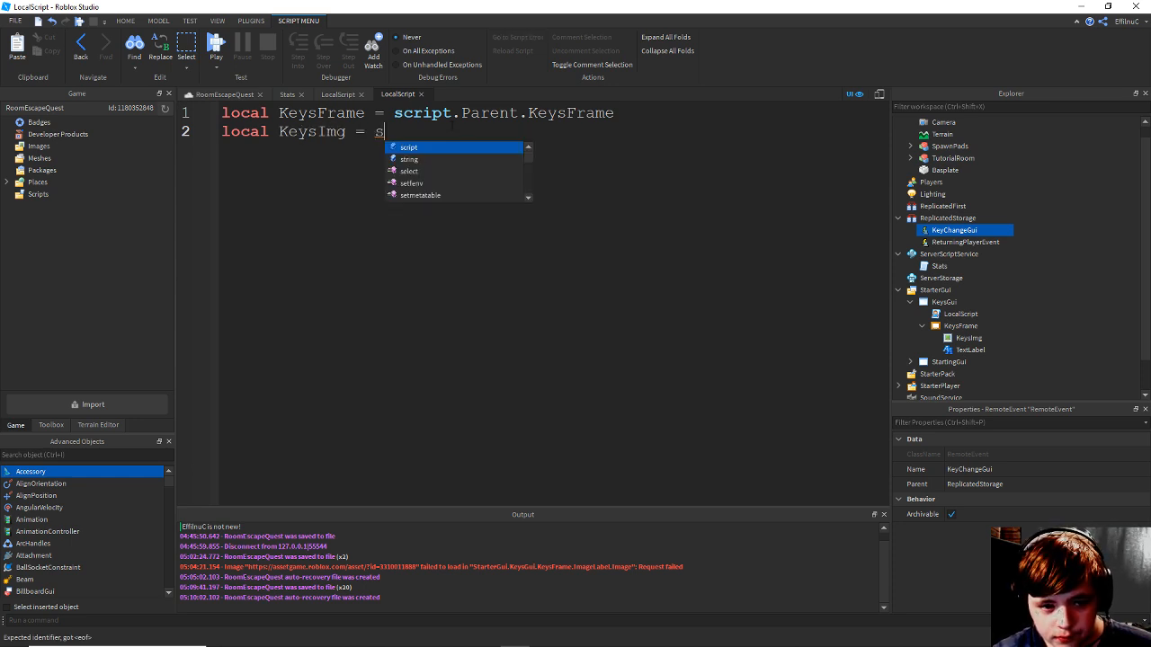
pyautogui.write('cript.Parent.KeysFrame.')
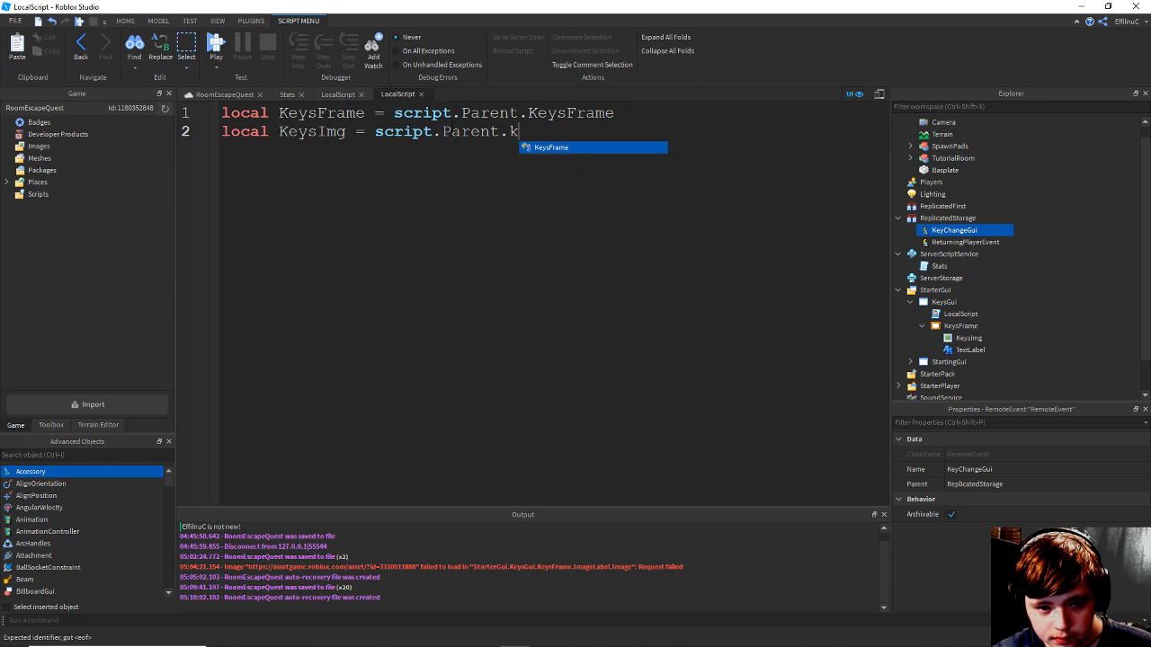
pyautogui.write('im')
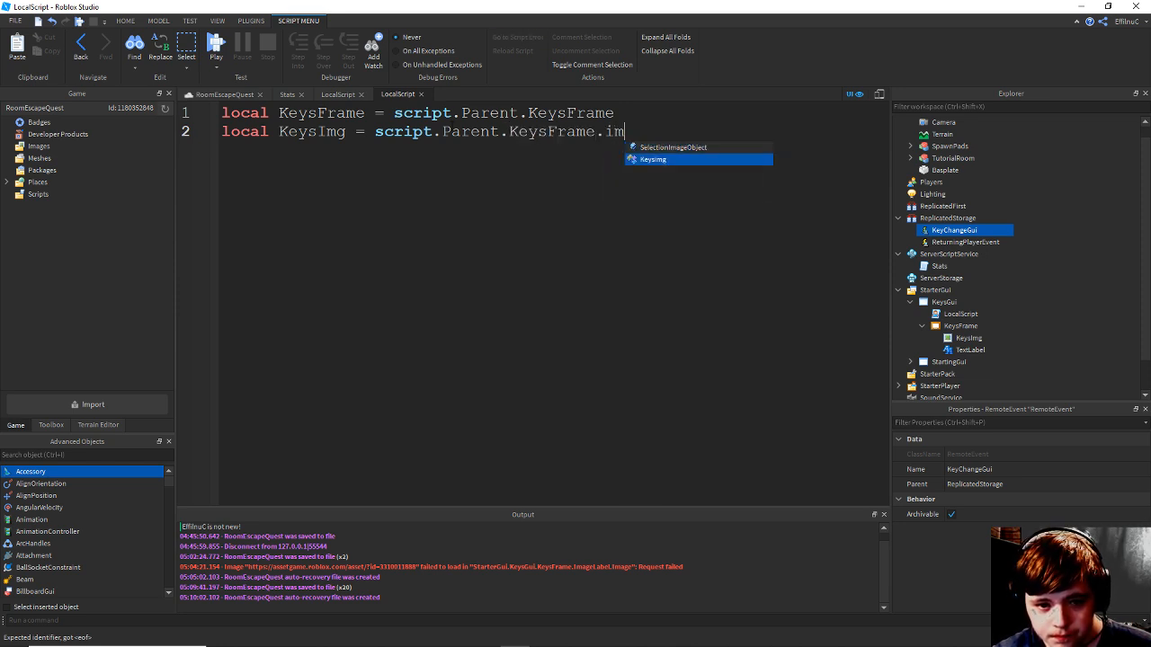
pyautogui.press('Return')
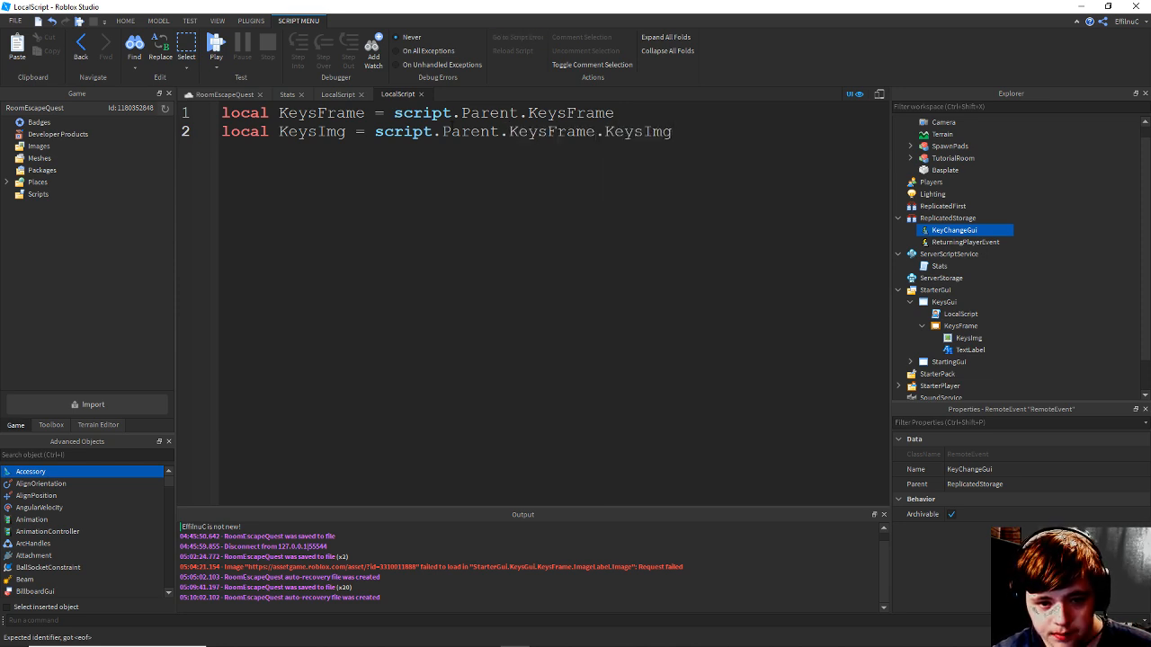
pyautogui.press('Return')
pyautogui.write('local')
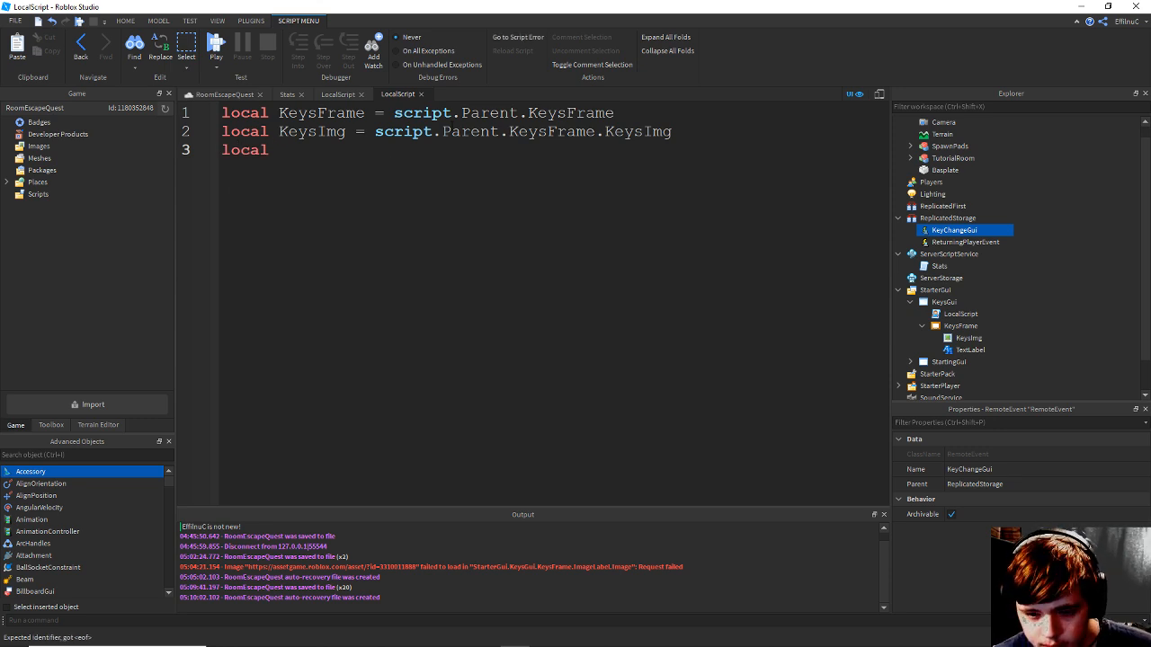
# Rename the TextLabel to KeyValue and save.
pyautogui.rightClick(979, 350)
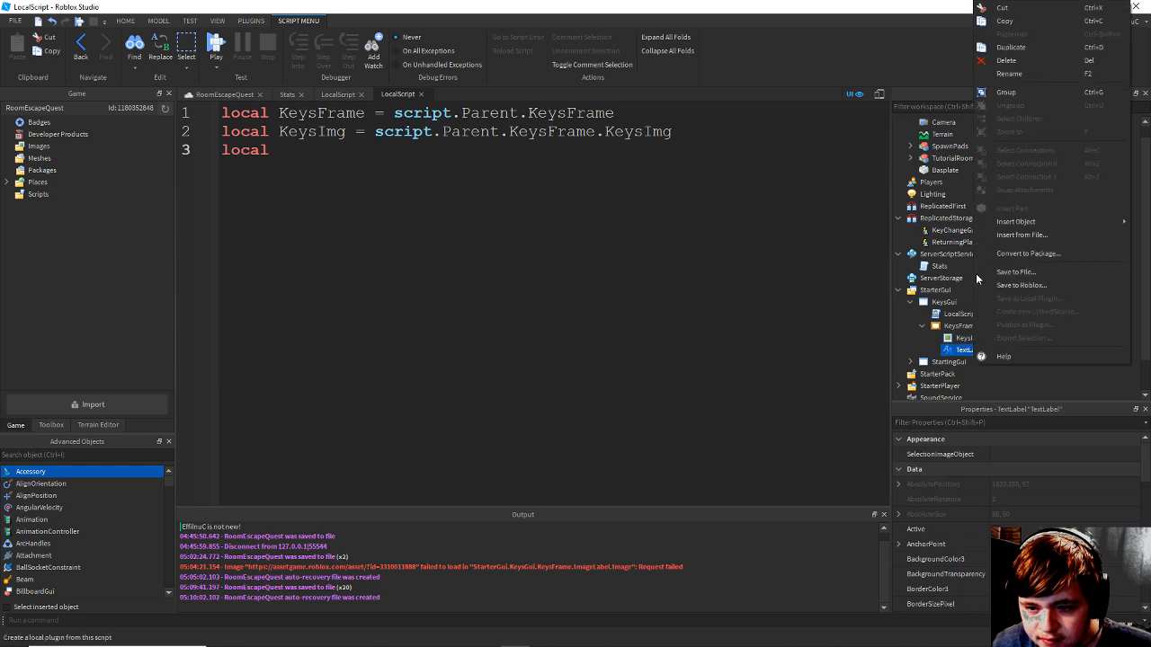
pyautogui.click(1009, 73)
pyautogui.write('K')
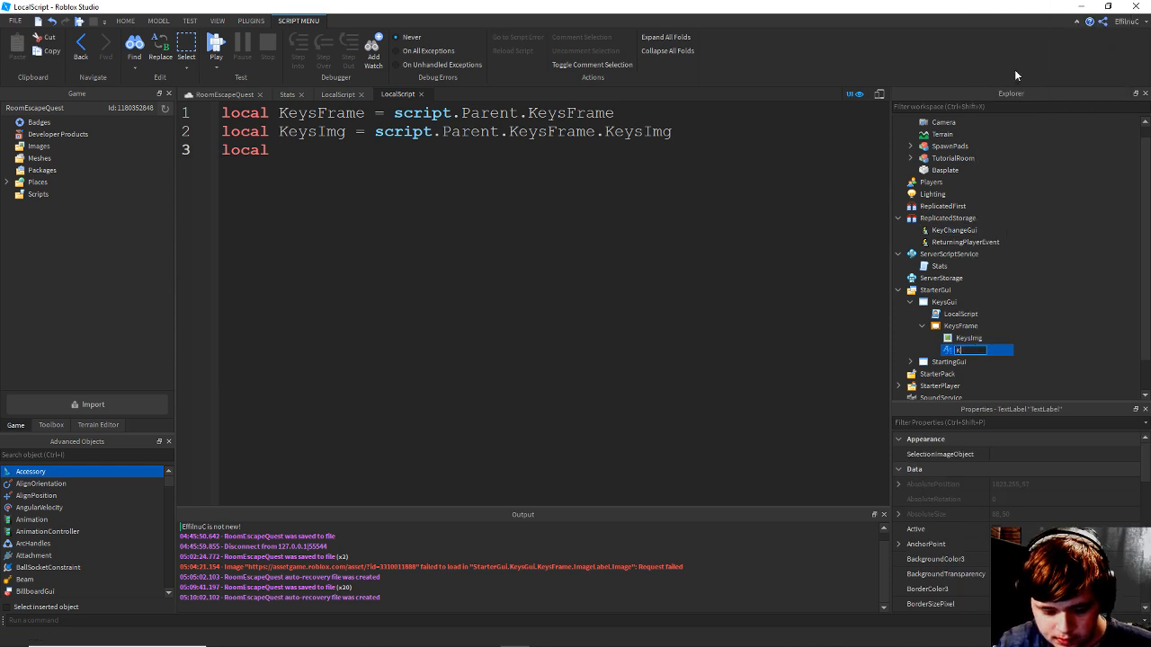
pyautogui.write('eyV')
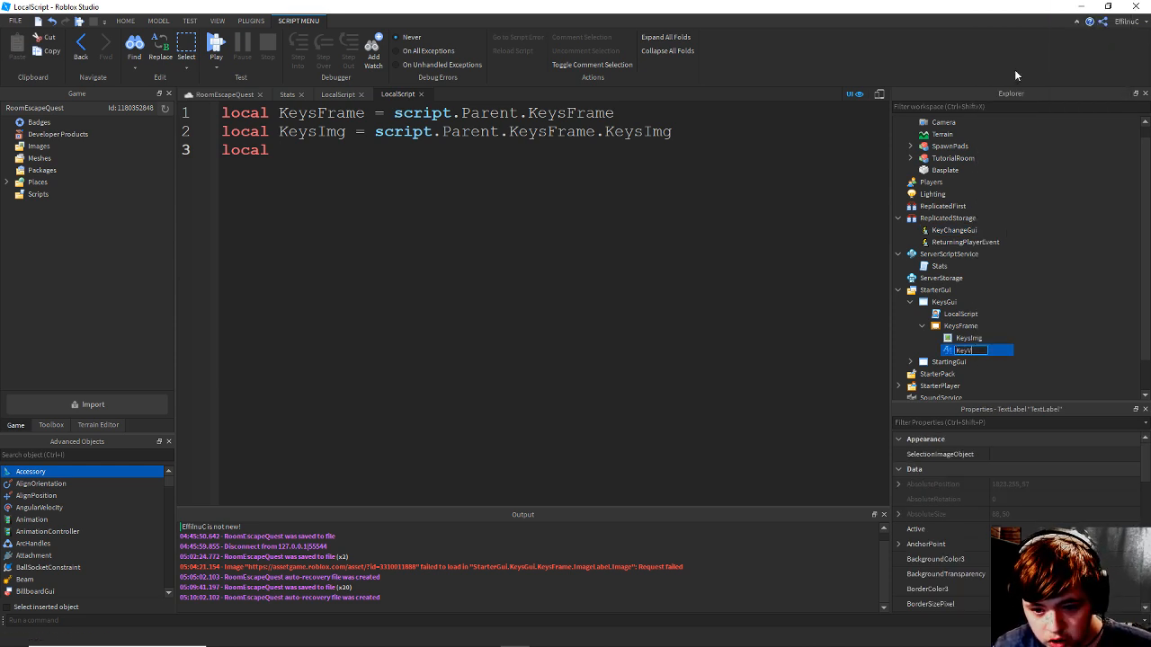
pyautogui.write('alue')
pyautogui.press('Return')
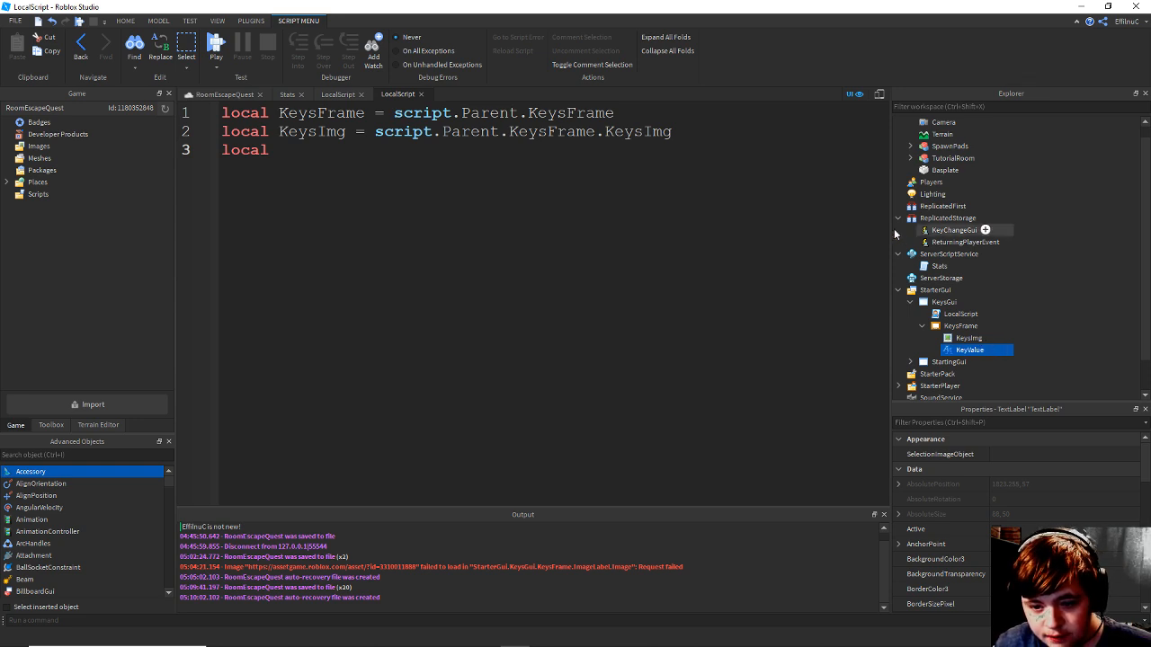
pyautogui.hotkey('ctrl', 's')
# Declare KeyValue = script.Parent.KeysFrame.KeyValue and KeyValueEvent = game.ReplicatedStorage.KeyChangeGui, then save.
pyautogui.click(346, 150)
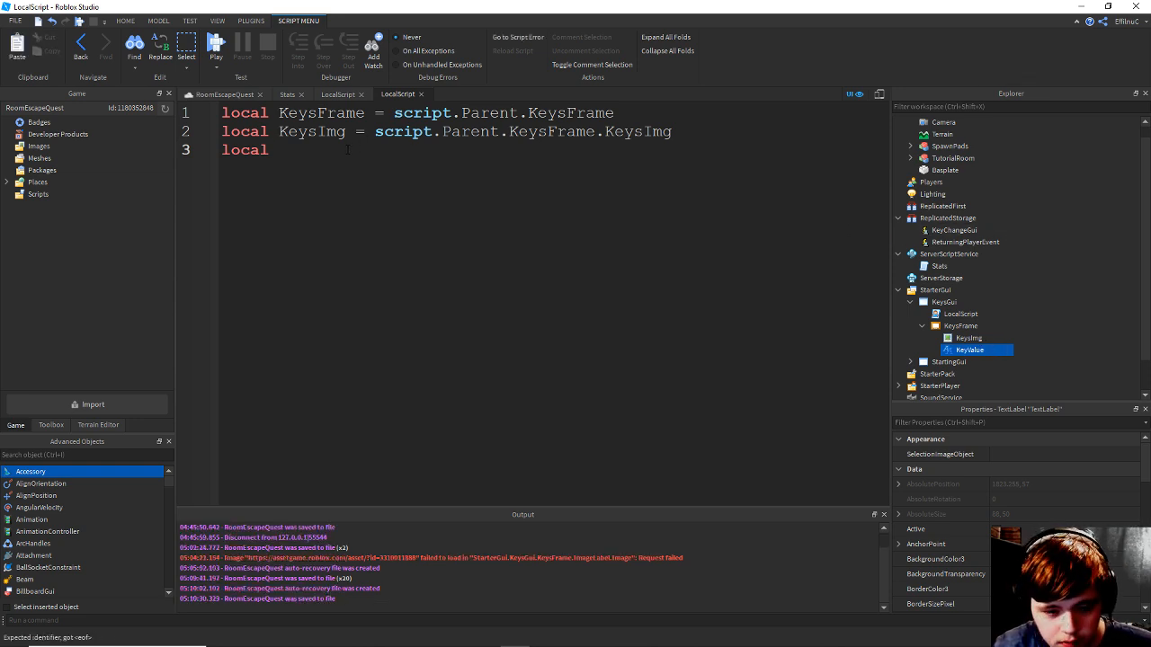
pyautogui.write('KeyV')
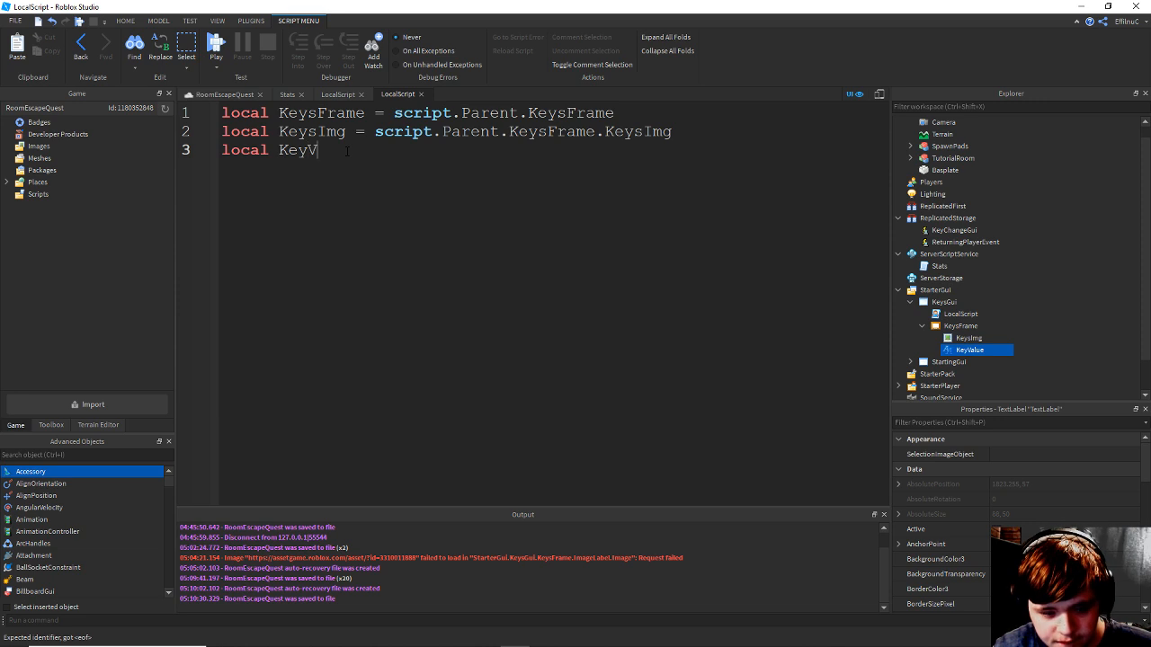
pyautogui.write('alue =')
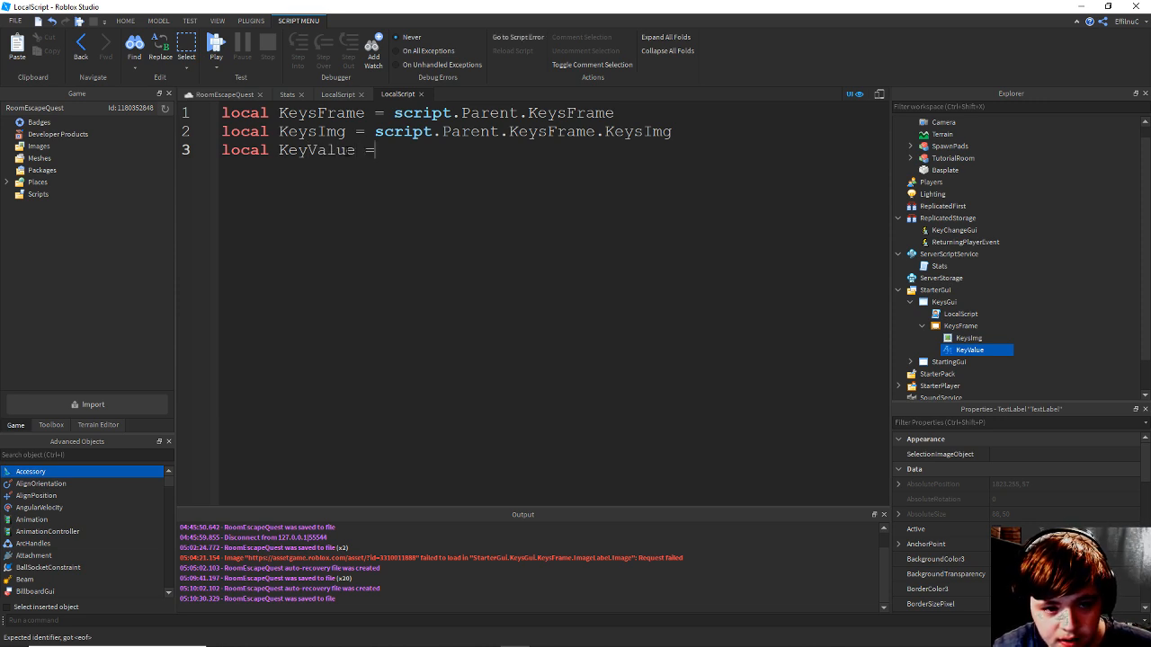
pyautogui.write(' script.Parent.')
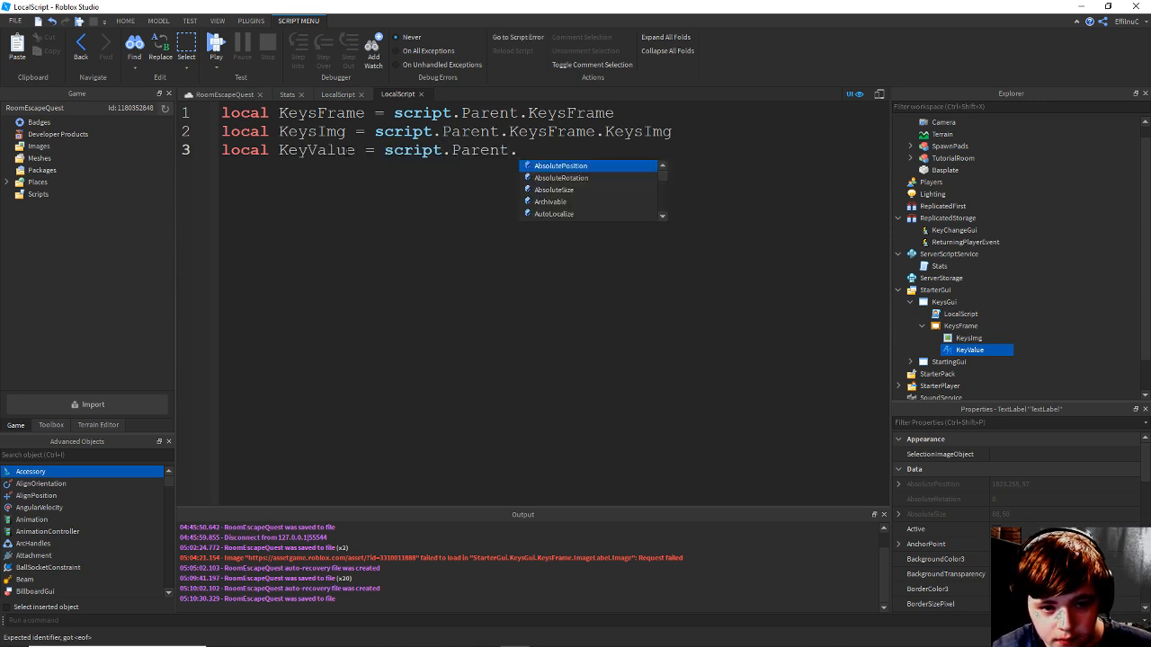
pyautogui.write('KeysFrame.')
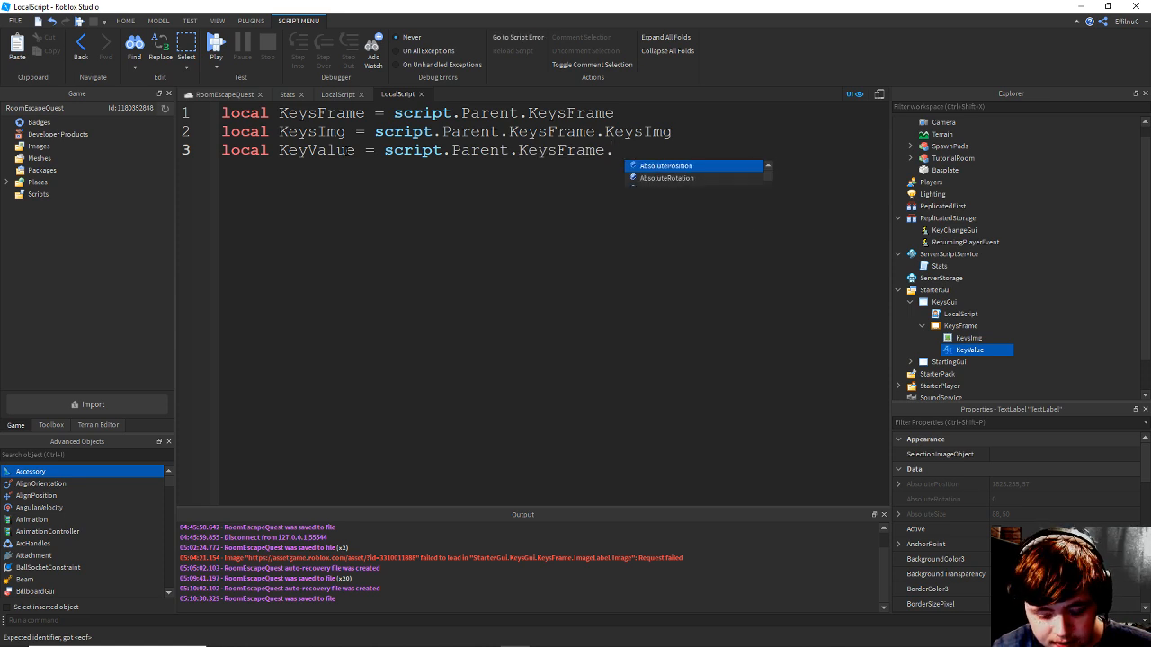
pyautogui.write('KeyValue')
pyautogui.hotkey('ctrl', 's')
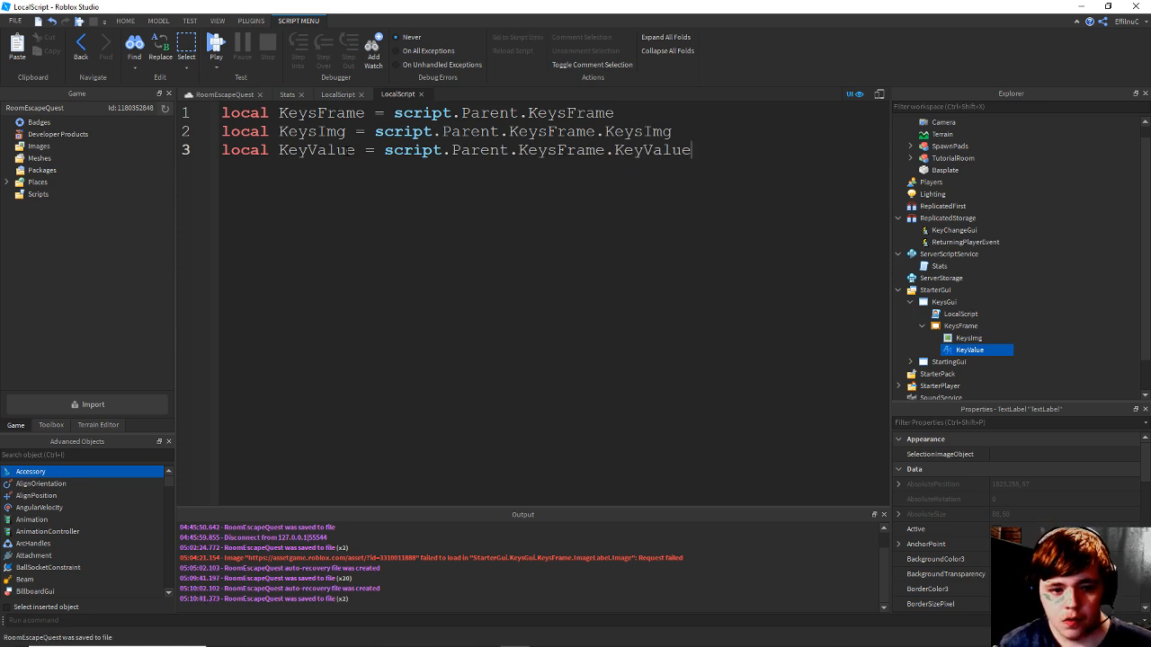
pyautogui.press('Return')
pyautogui.press('Return')
pyautogui.press('Return')
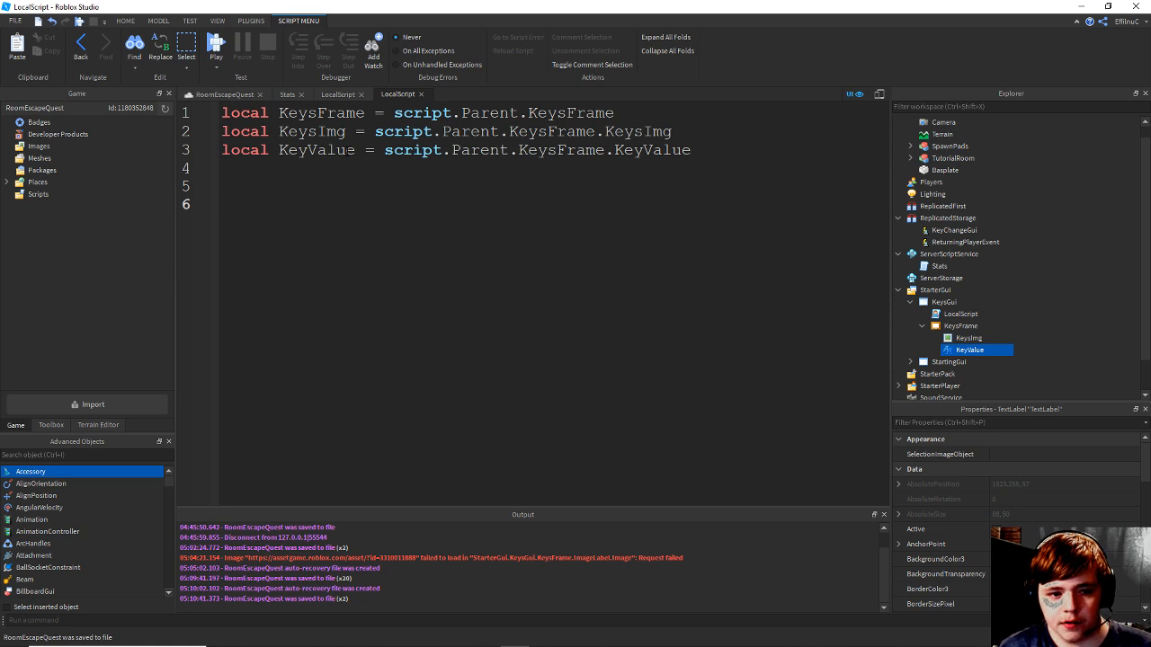
pyautogui.press('Up')
pyautogui.press('Up')
pyautogui.write('local ')
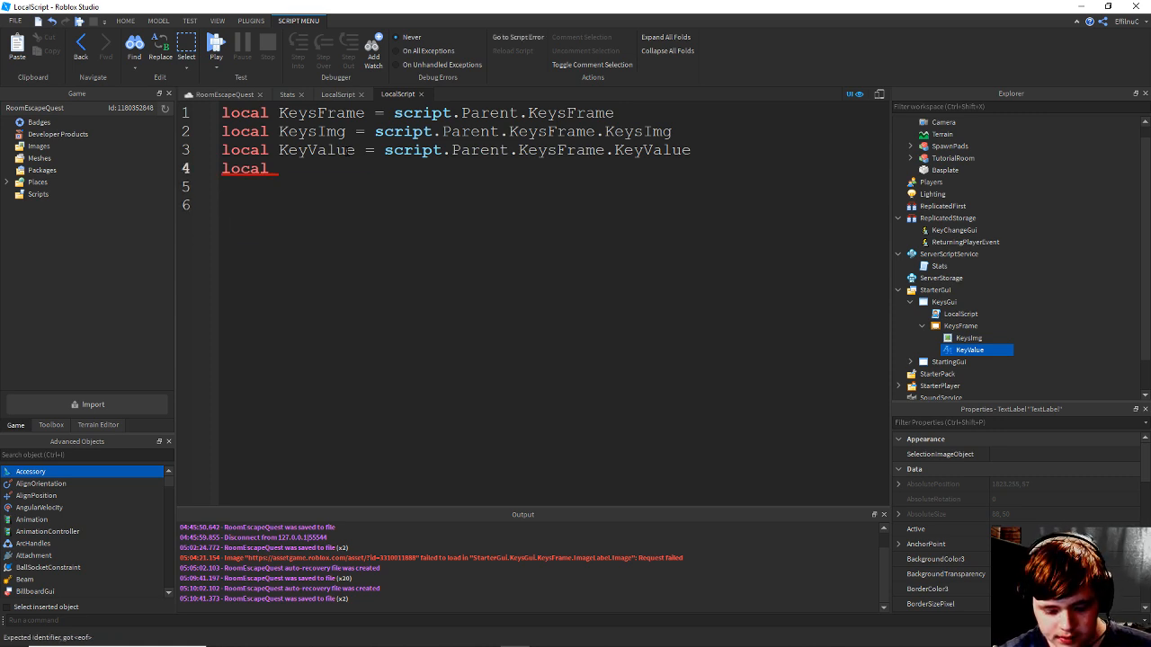
pyautogui.write('Key')
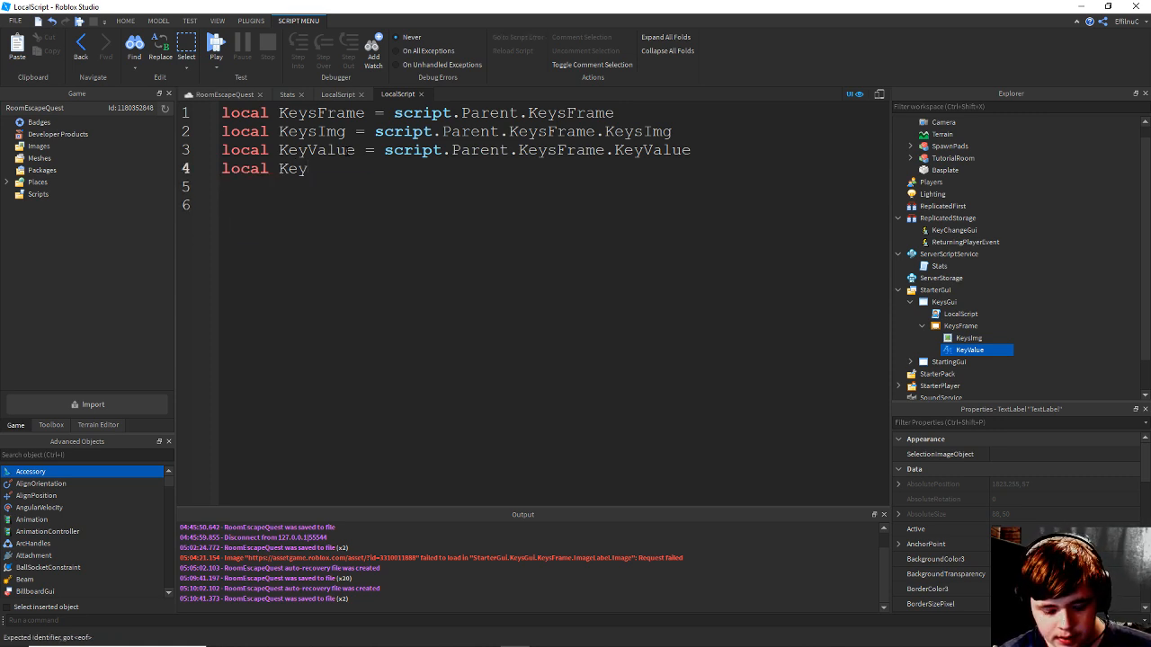
pyautogui.write('ValueE')
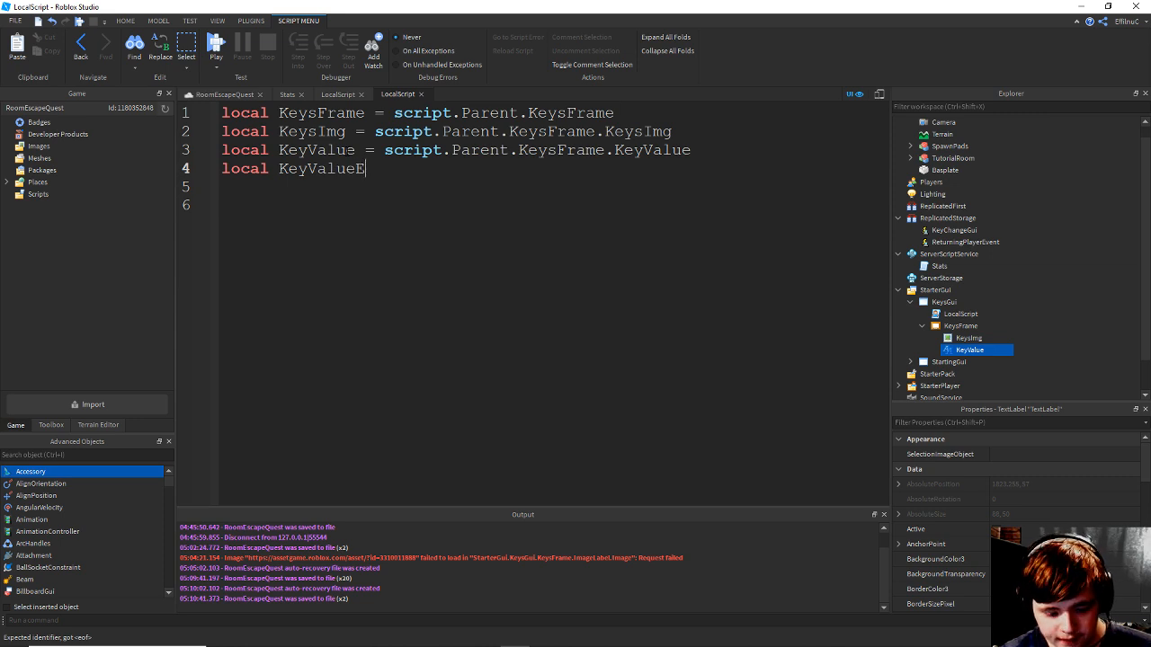
pyautogui.write('vent = ')
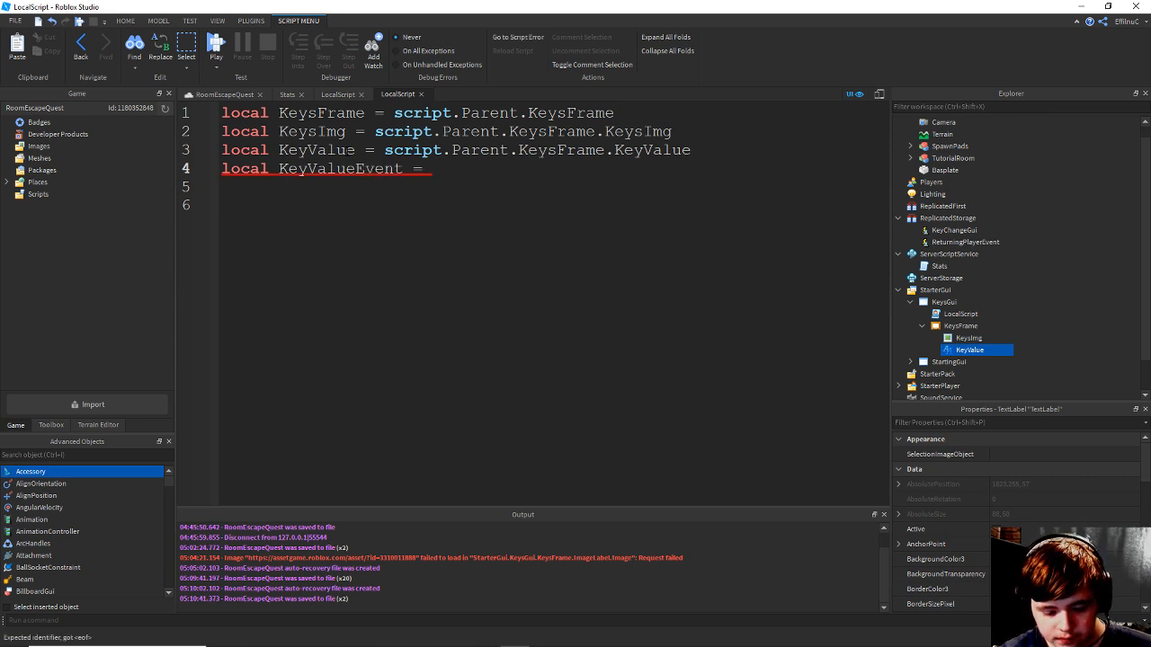
pyautogui.write('game.')
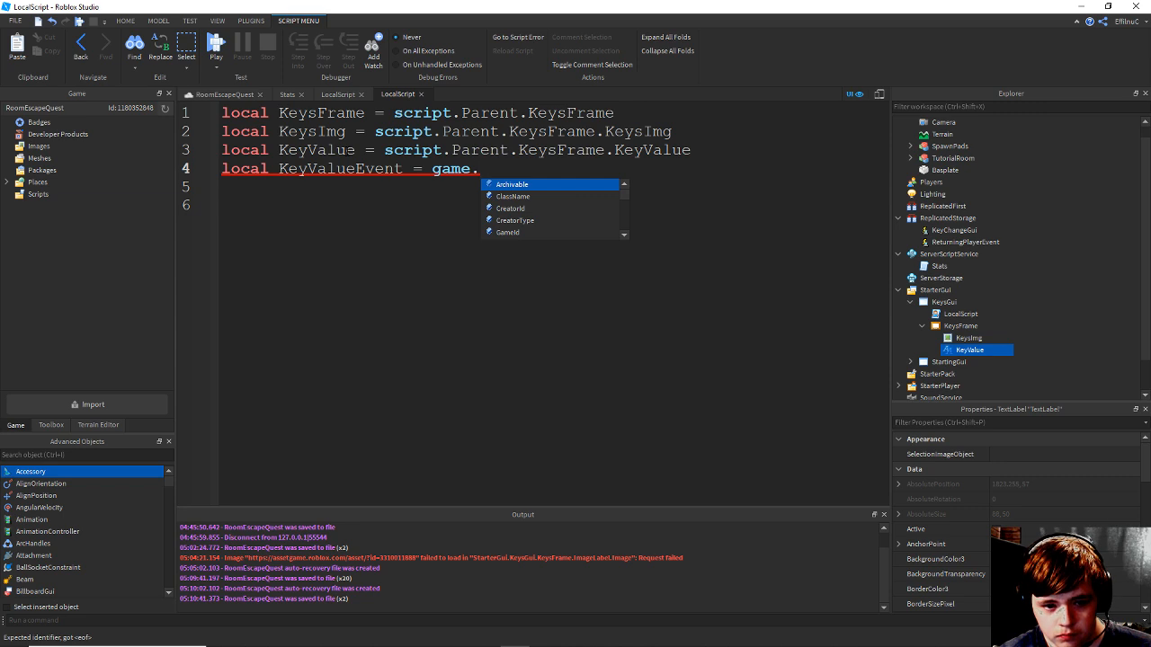
pyautogui.write('r')
pyautogui.press('Tab')
pyautogui.write('.')
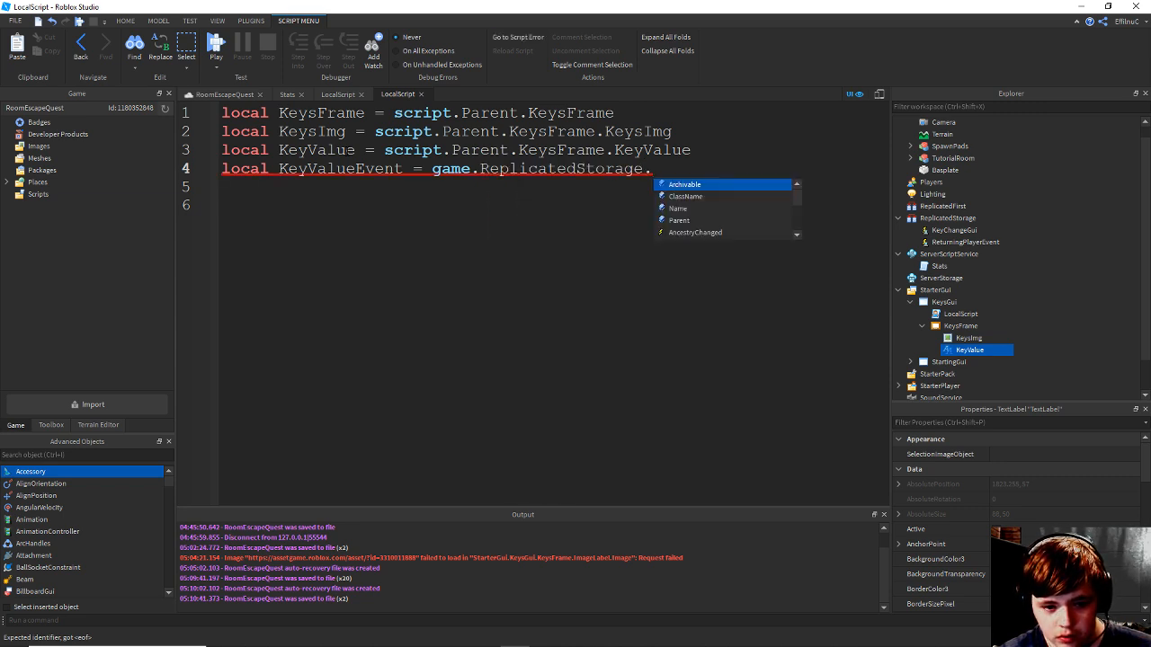
pyautogui.write('k')
pyautogui.press('Tab')
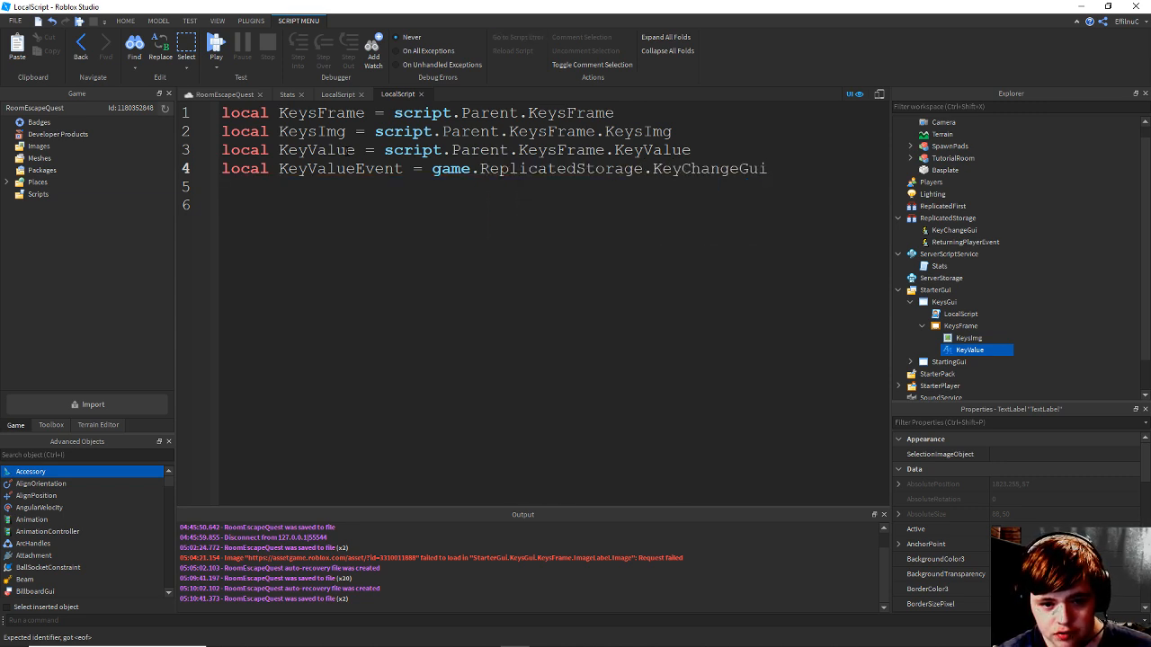
pyautogui.hotkey('ctrl', 's')
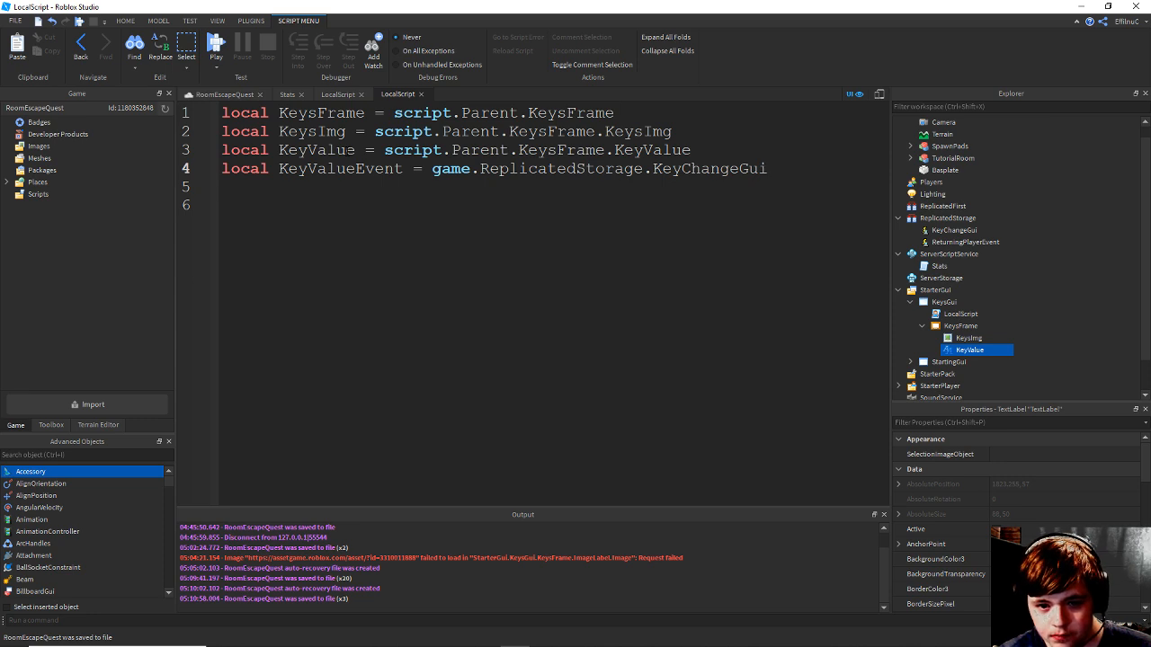
# Check the KeyChangeGui remote event's exact name, leaving it unchanged, and save.
pyautogui.press('Down')
pyautogui.press('Up')
pyautogui.press('Down')
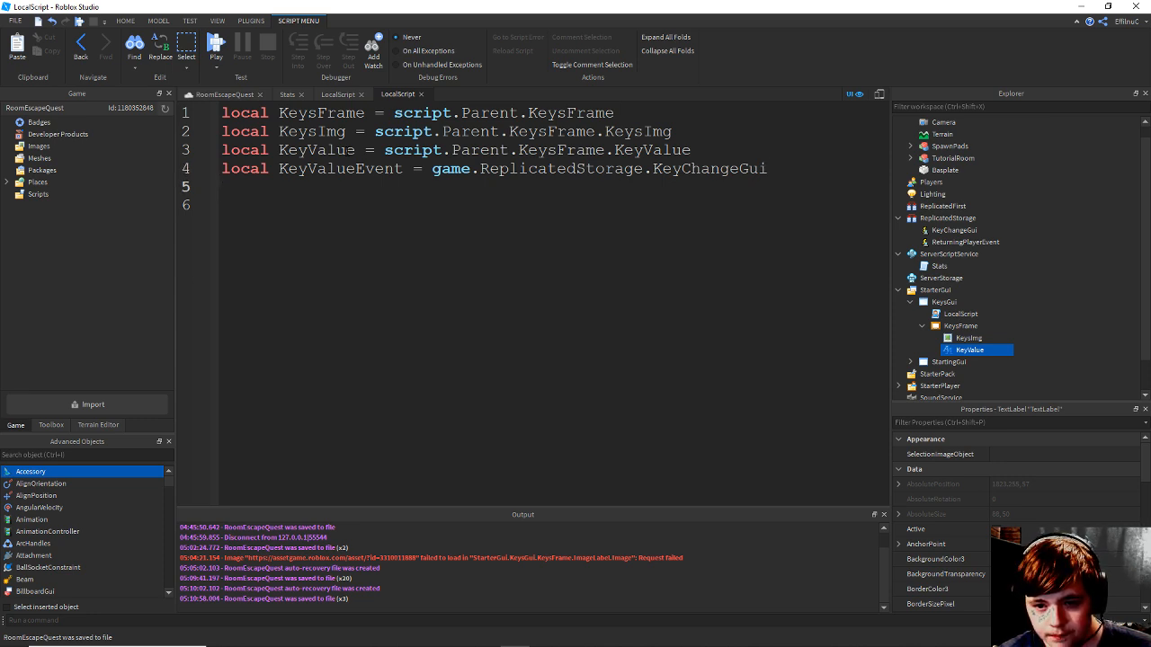
pyautogui.press('Up')
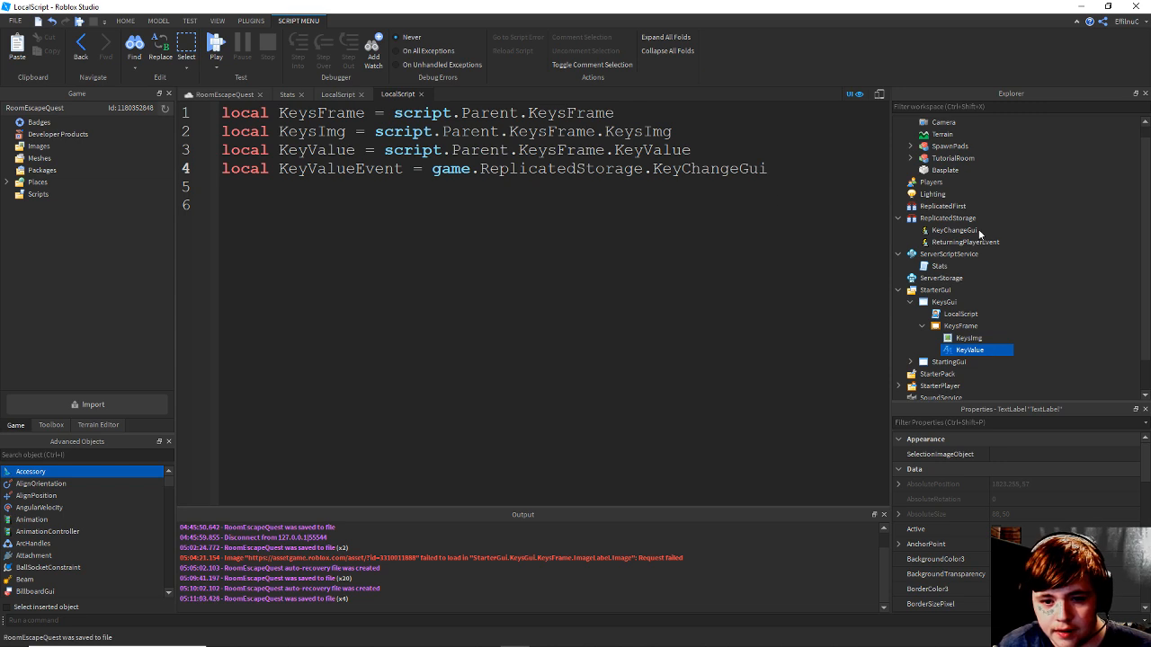
pyautogui.click(955, 230)
pyautogui.rightClick(971, 231)
pyautogui.click(990, 301)
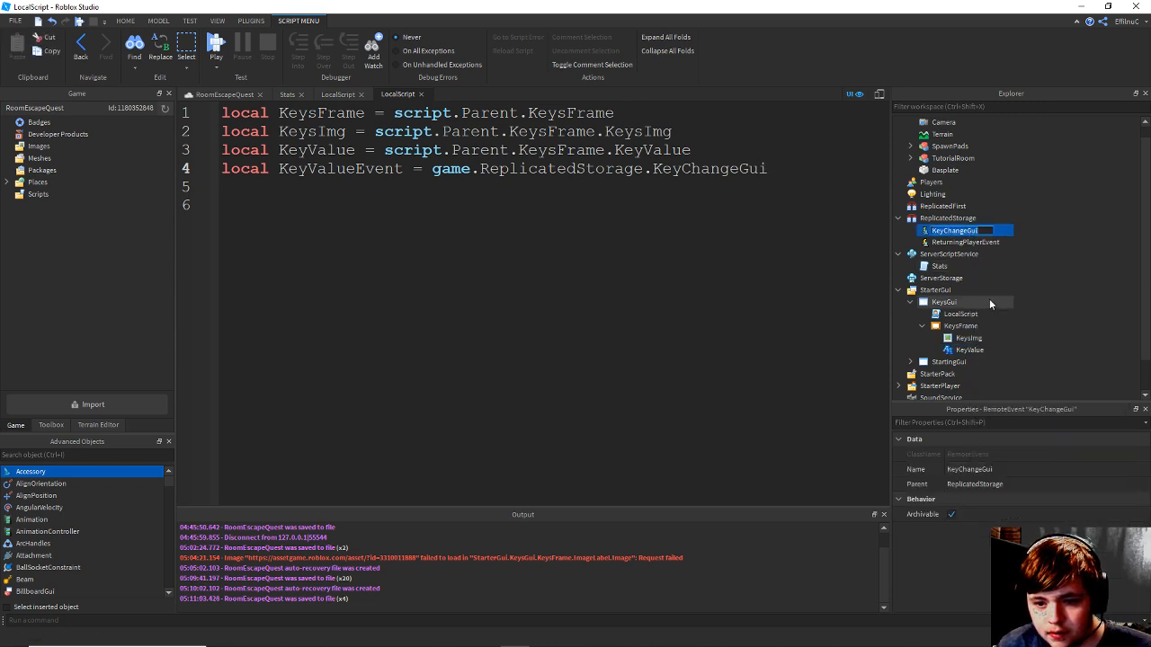
pyautogui.press('Right')
pyautogui.press('Return')
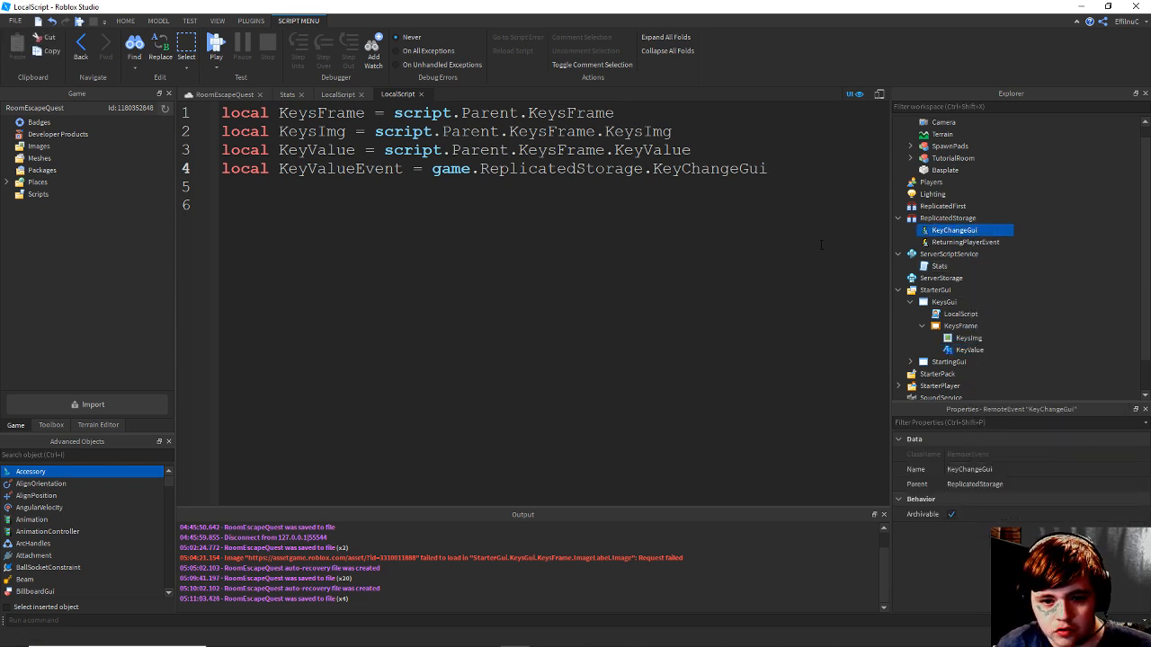
pyautogui.hotkey('ctrl', 's')
# Begin line 6 by picking the KeyValueEvent suggestion.
pyautogui.click(243, 234)
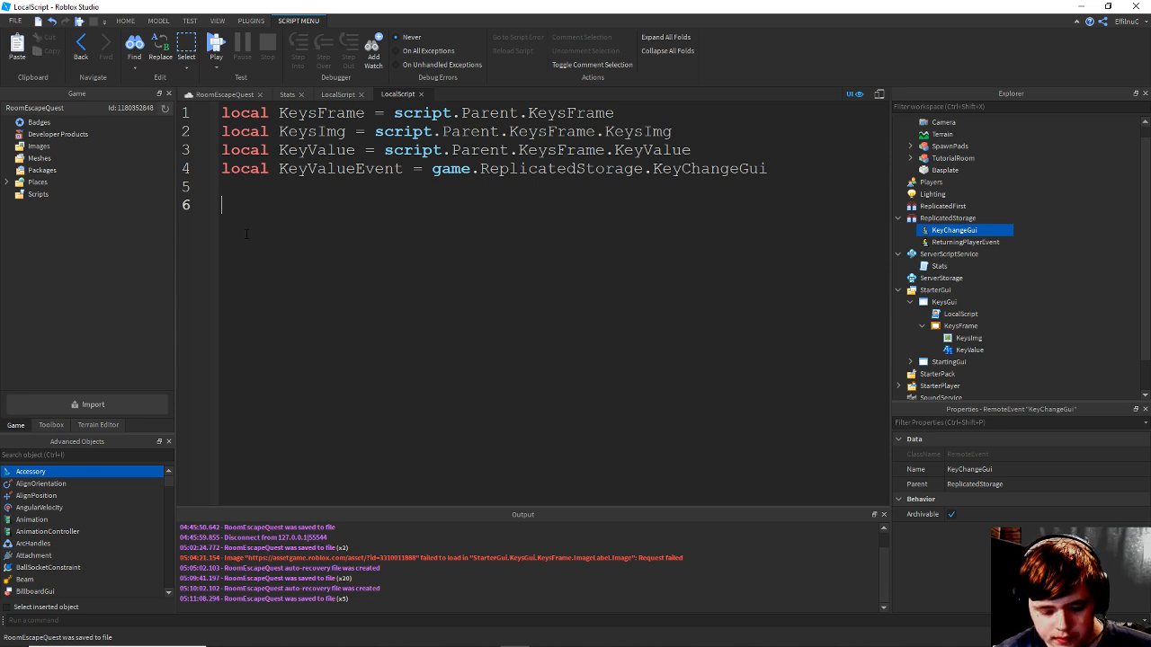
pyautogui.write('ke')
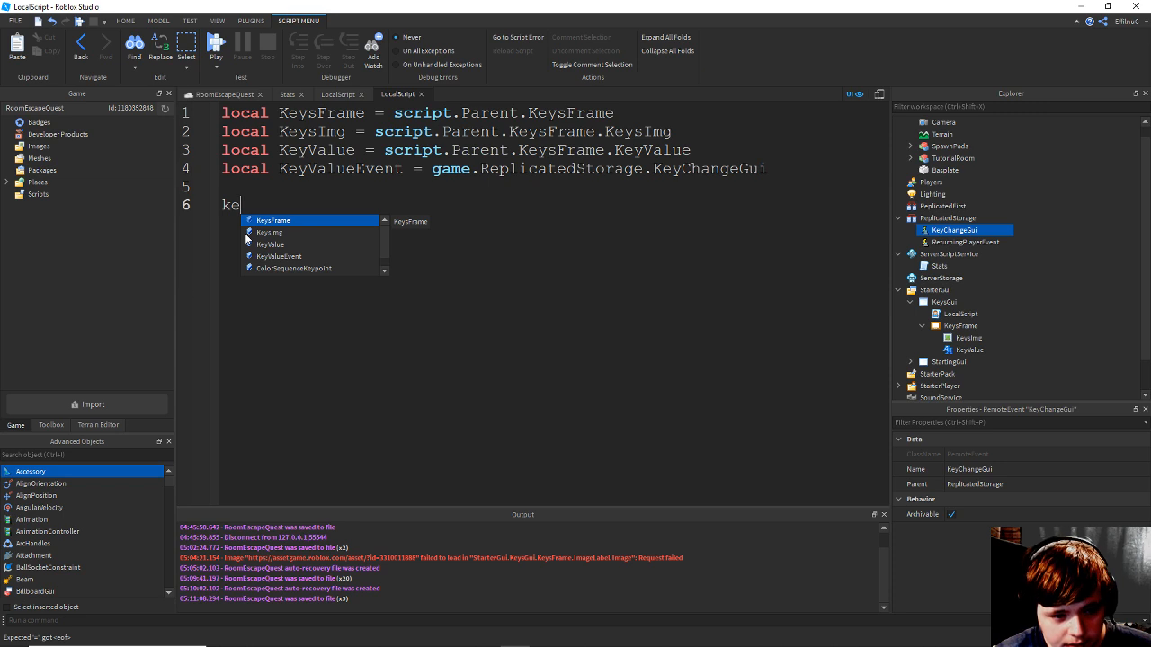
pyautogui.press('Down')
pyautogui.press('Down')
pyautogui.press('Down')
# Write KeyValueEvent.OnClientEvent:Connect(function(KeyValue) on line 6.
pyautogui.press('Tab')
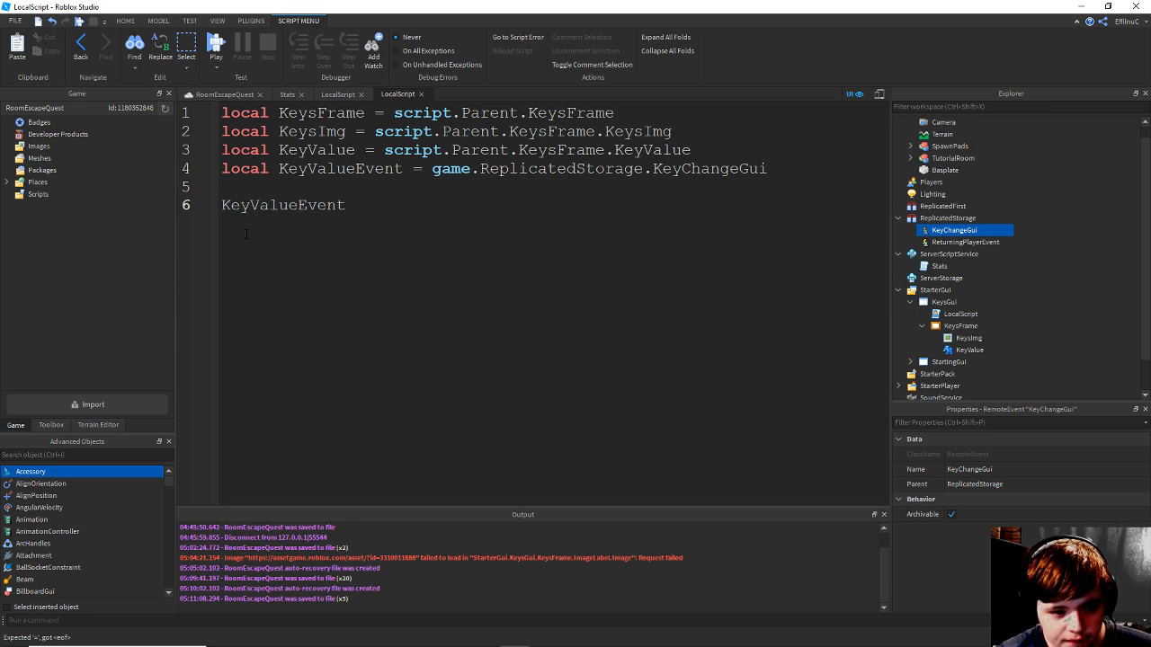
pyautogui.write('.o')
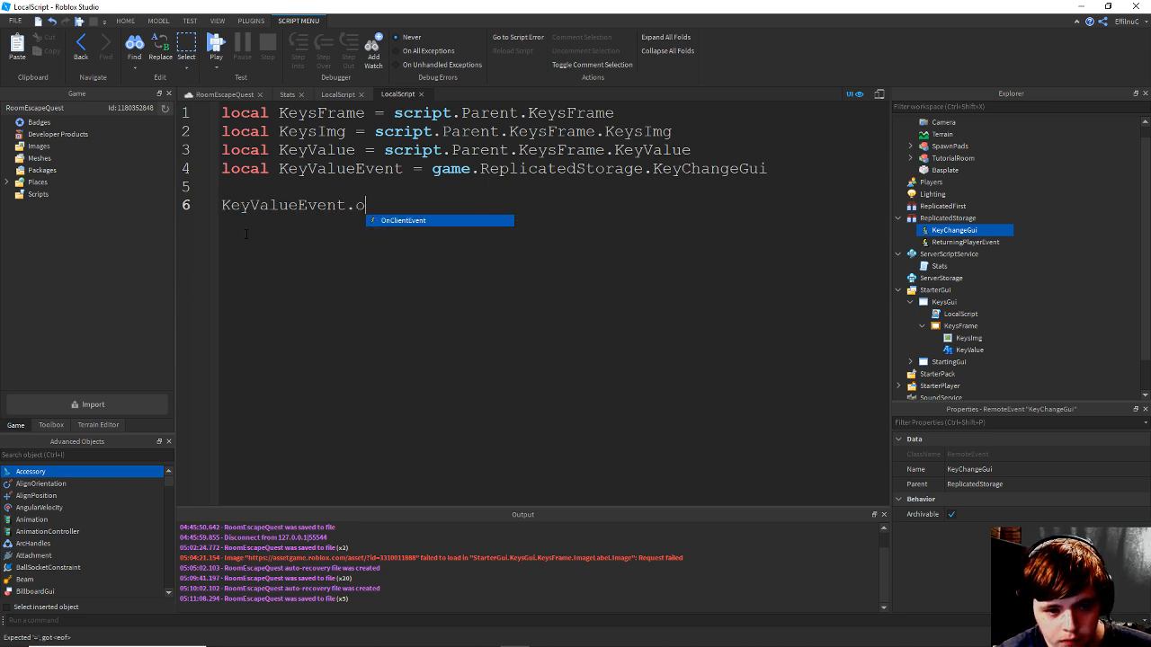
pyautogui.press('Tab')
pyautogui.write(':')
pyautogui.press('Tab')
pyautogui.write('(fu')
pyautogui.press('Tab')
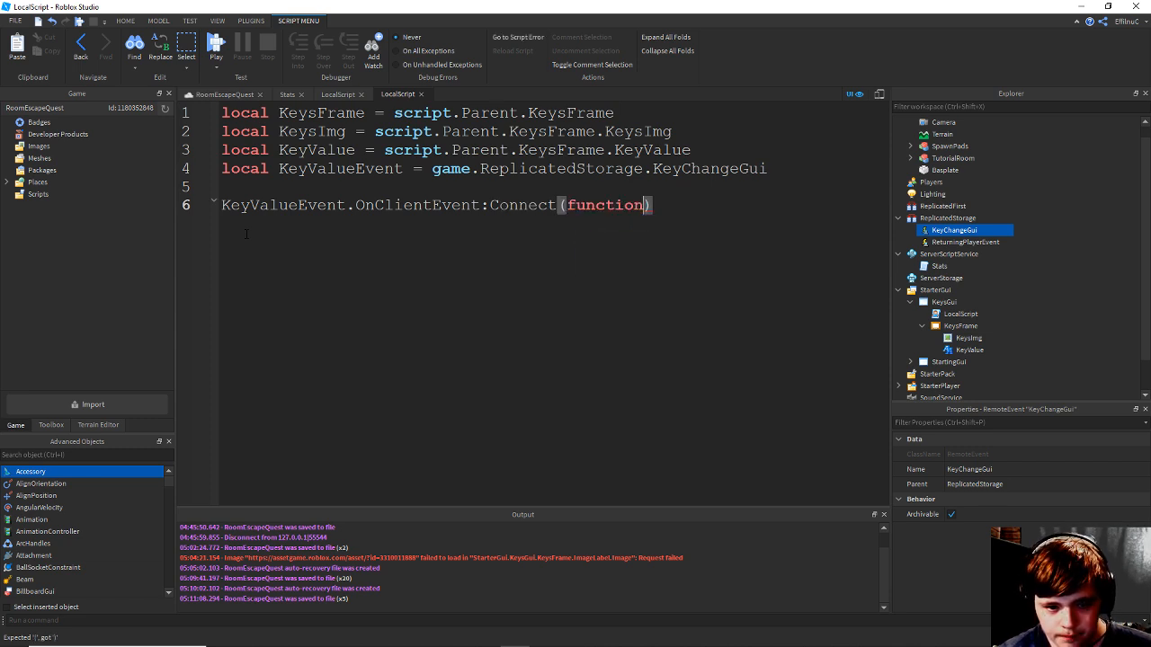
pyautogui.press('BackSpace')
pyautogui.write('(')
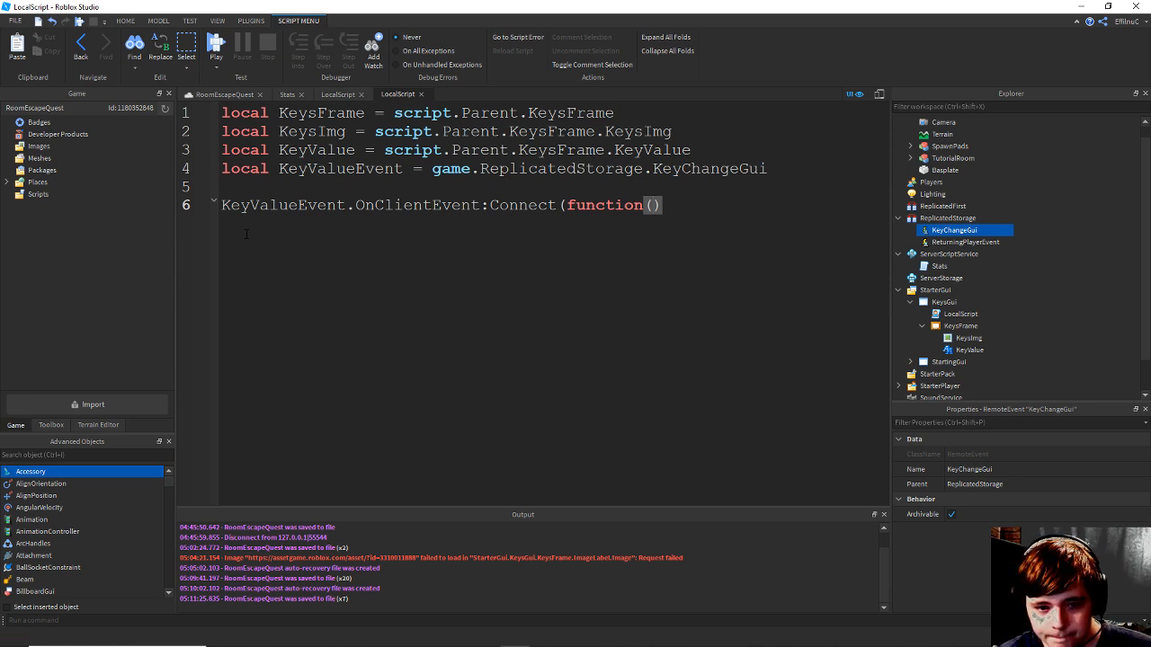
pyautogui.write('KeyVal')
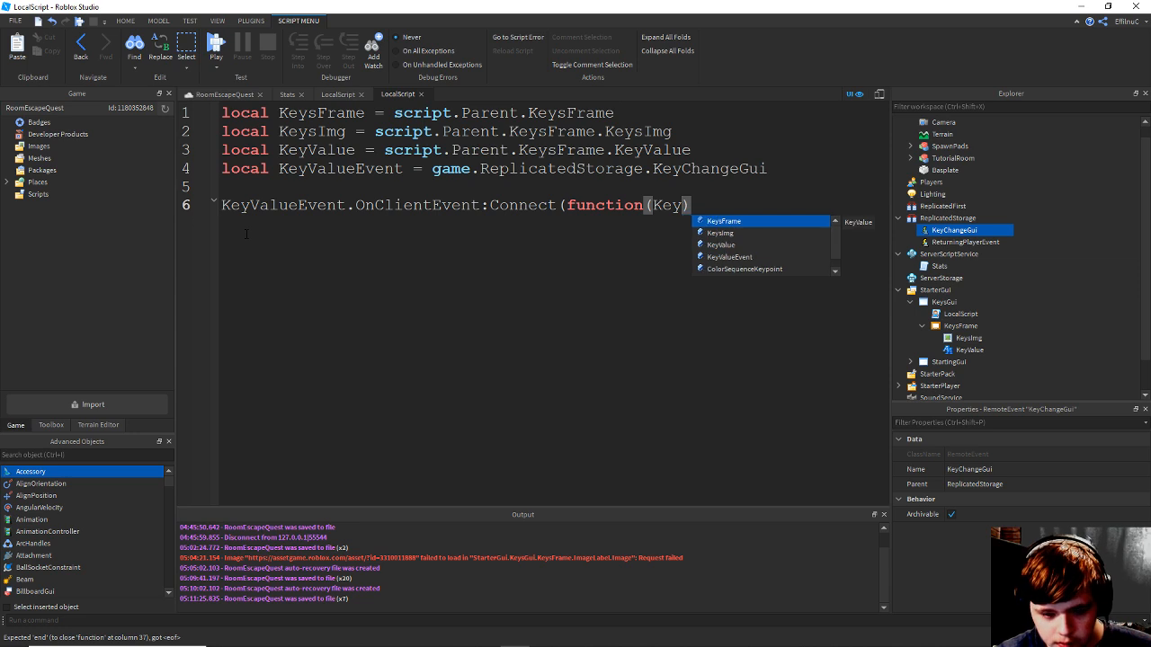
pyautogui.write('u')
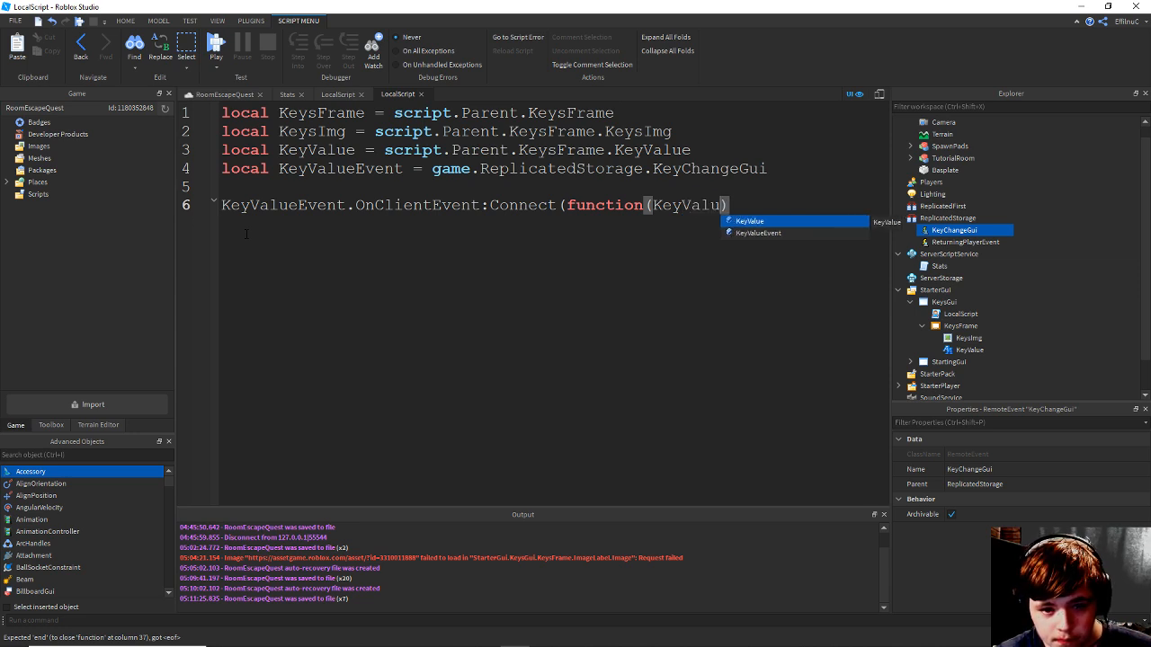
pyautogui.press('Tab')
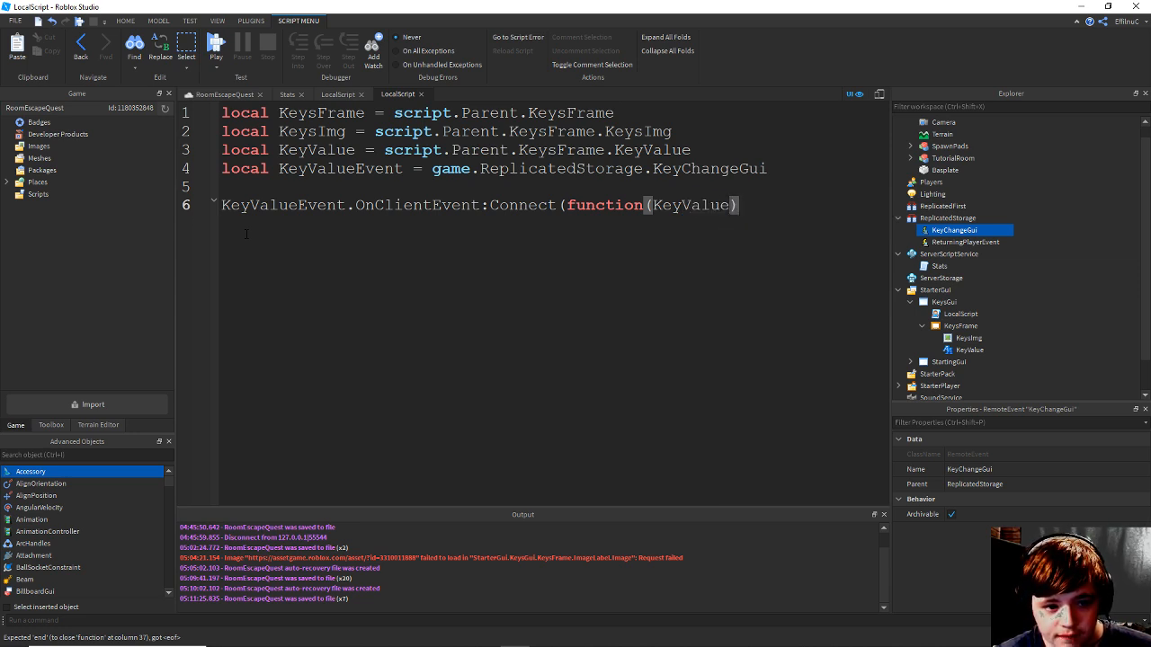
# Change the parameter to KeyCurrentValue, save, and open an empty function body line.
pyautogui.press('Left')
pyautogui.press('Left')
pyautogui.press('Left')
pyautogui.press('Left')
pyautogui.press('Left')
pyautogui.press('Right')
pyautogui.press('Right')
pyautogui.press('Right')
pyautogui.press('Right')
pyautogui.press('Right')
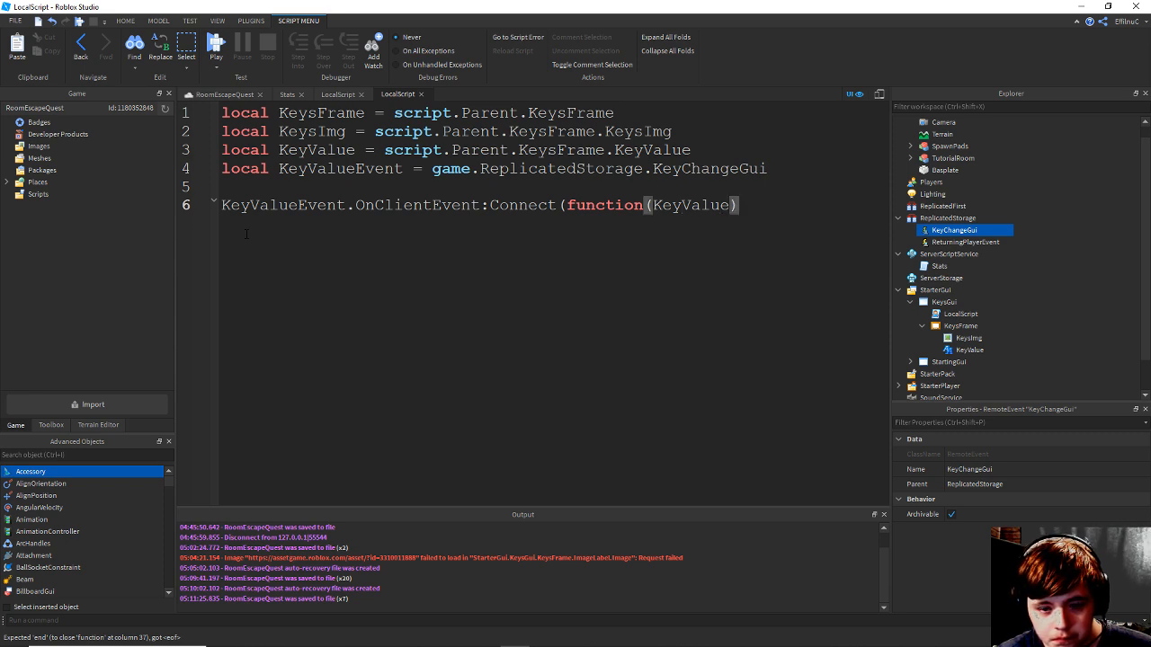
pyautogui.press('Left')
pyautogui.press('Left')
pyautogui.press('Left')
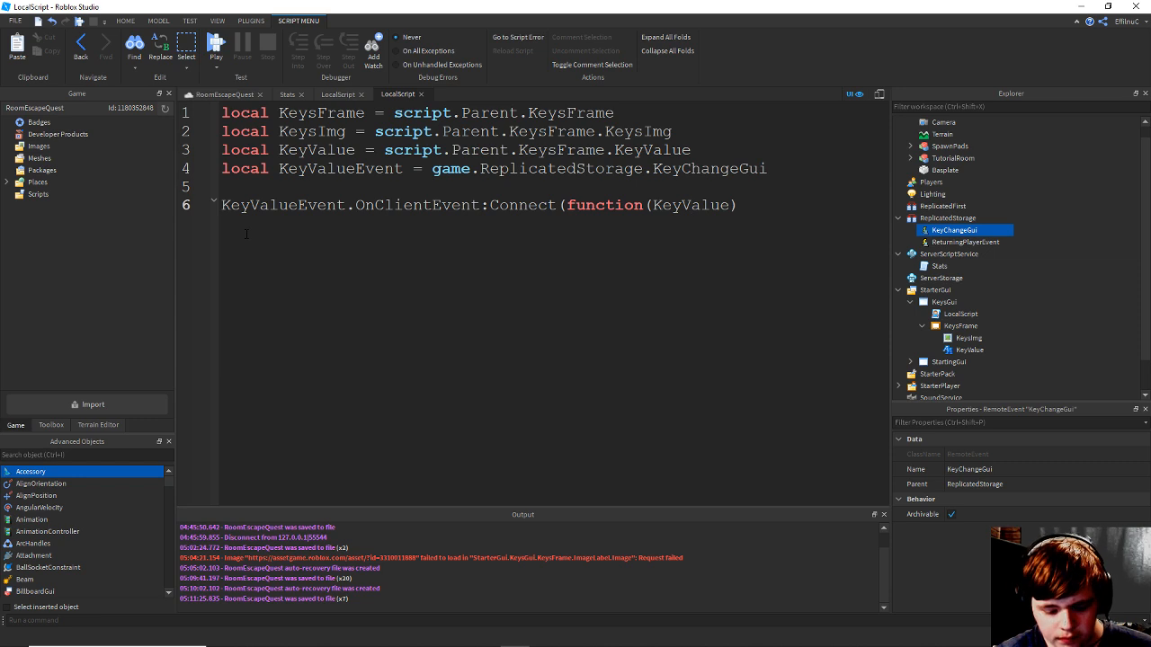
pyautogui.write('Current')
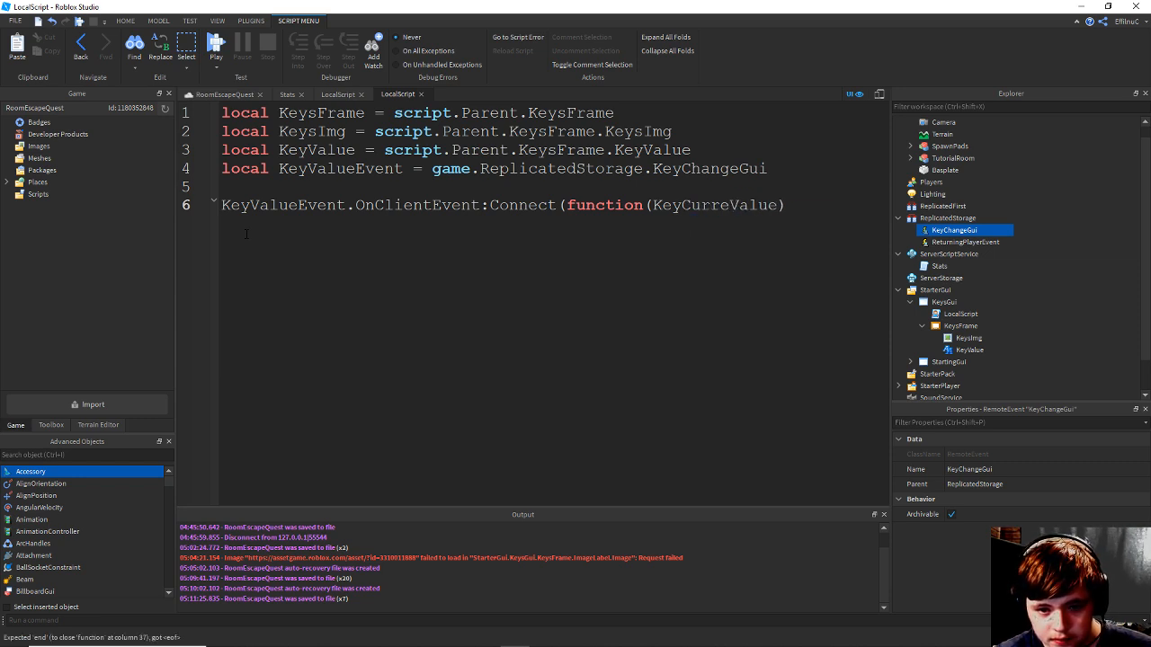
pyautogui.hotkey('ctrl', 's')
pyautogui.press('Right')
pyautogui.press('Right')
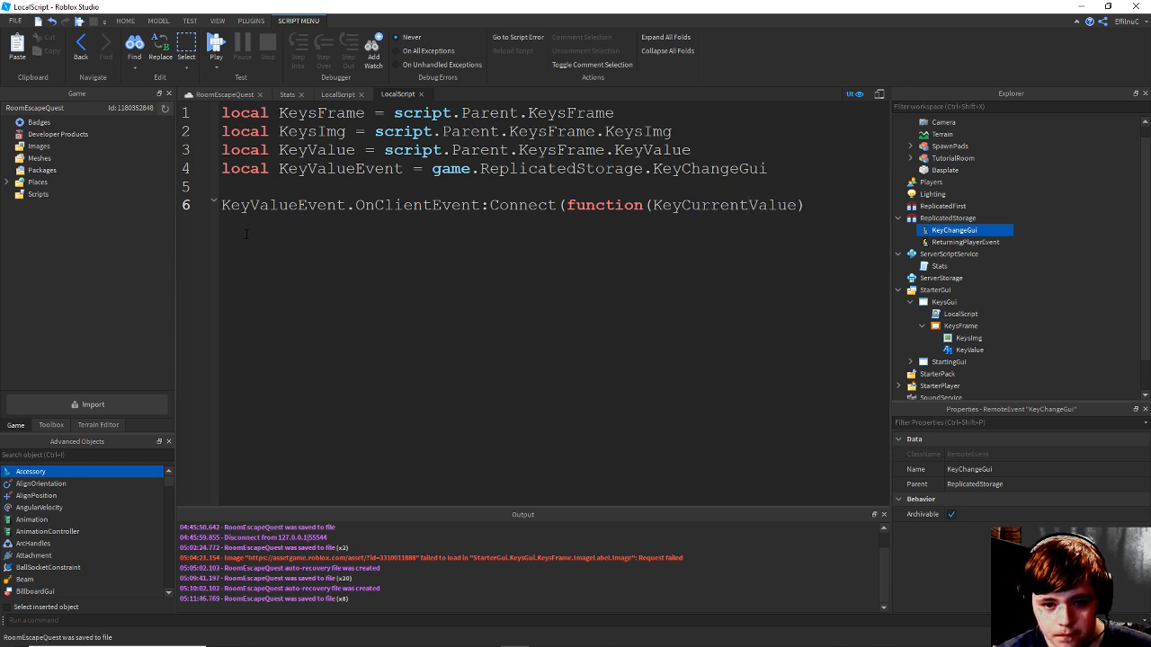
pyautogui.hotkey('ctrl', 's')
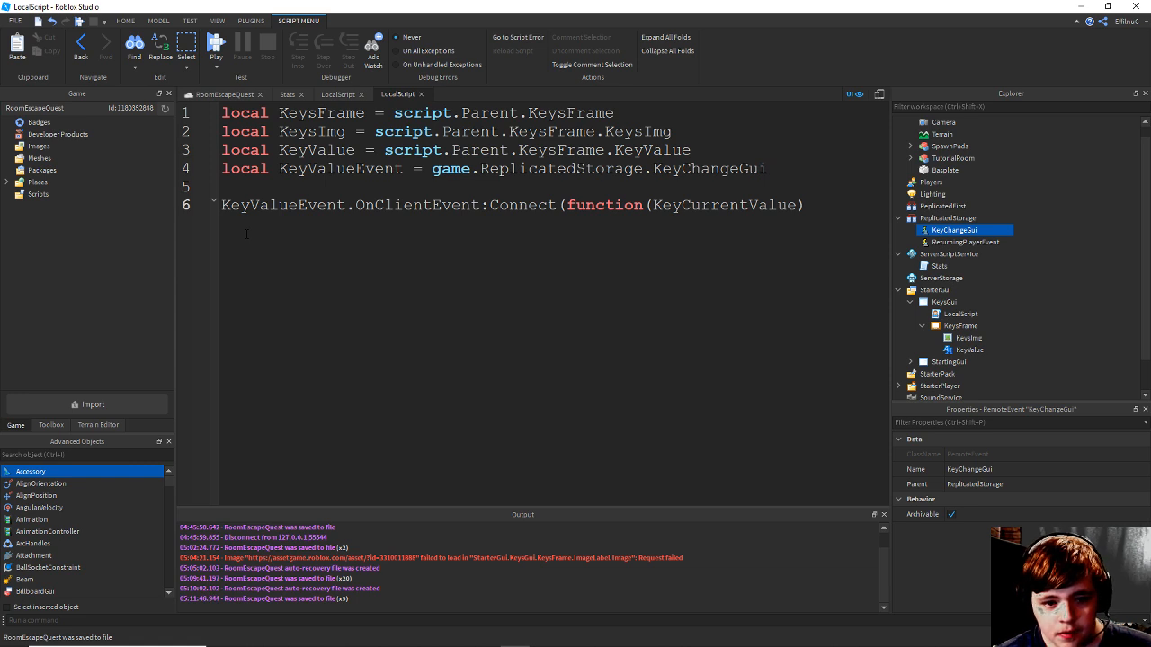
pyautogui.press('Return')
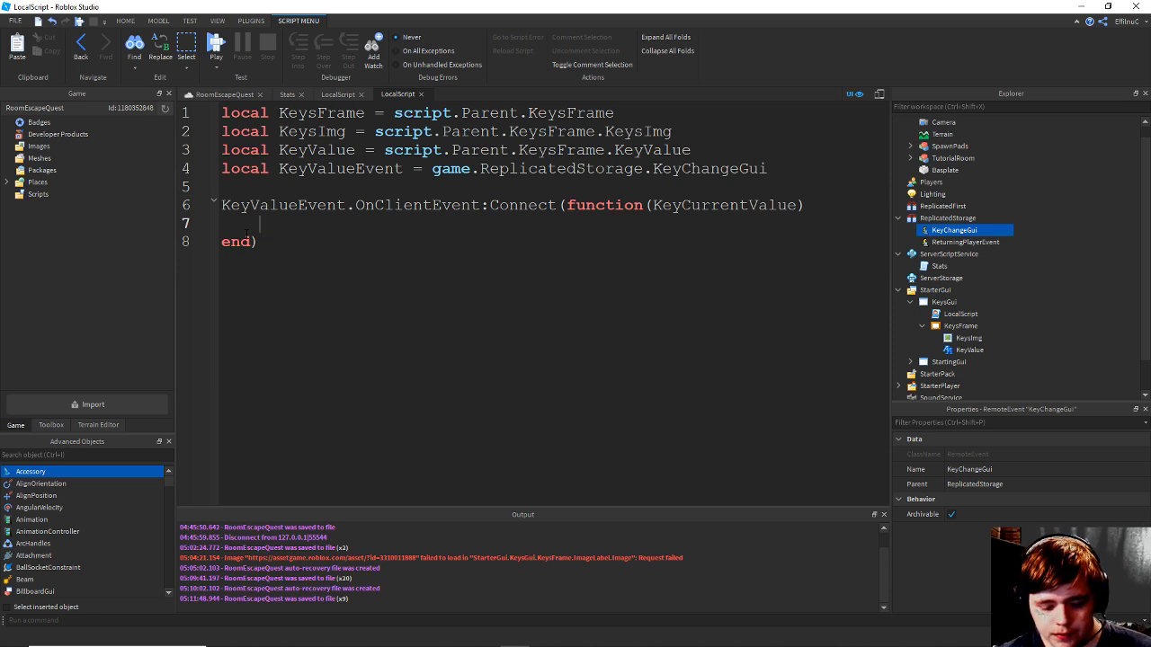
# On line 7, write KeyValue.Text = "Keys: "..KeyCurrentValue.
pyautogui.write('ke')
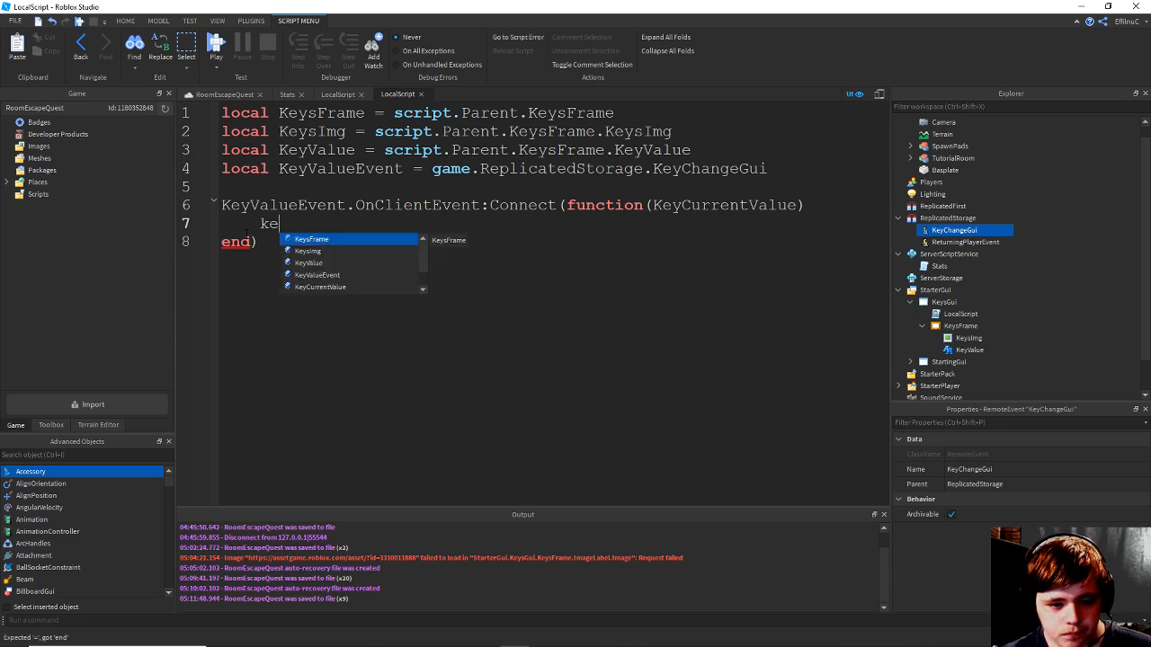
pyautogui.press('Down')
pyautogui.press('Down')
pyautogui.press('Tab')
pyautogui.write('.Visible')
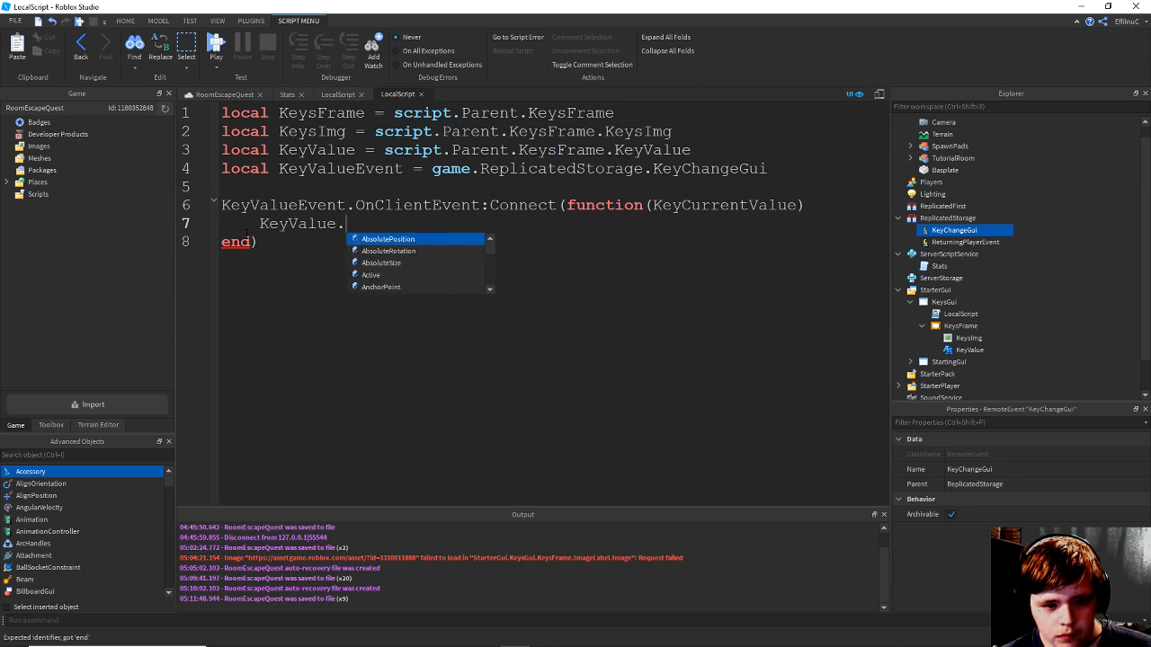
pyautogui.press('BackSpace')
pyautogui.press('BackSpace')
pyautogui.press('BackSpace')
pyautogui.press('BackSpace')
pyautogui.press('BackSpace')
pyautogui.press('BackSpace')
pyautogui.press('BackSpace')
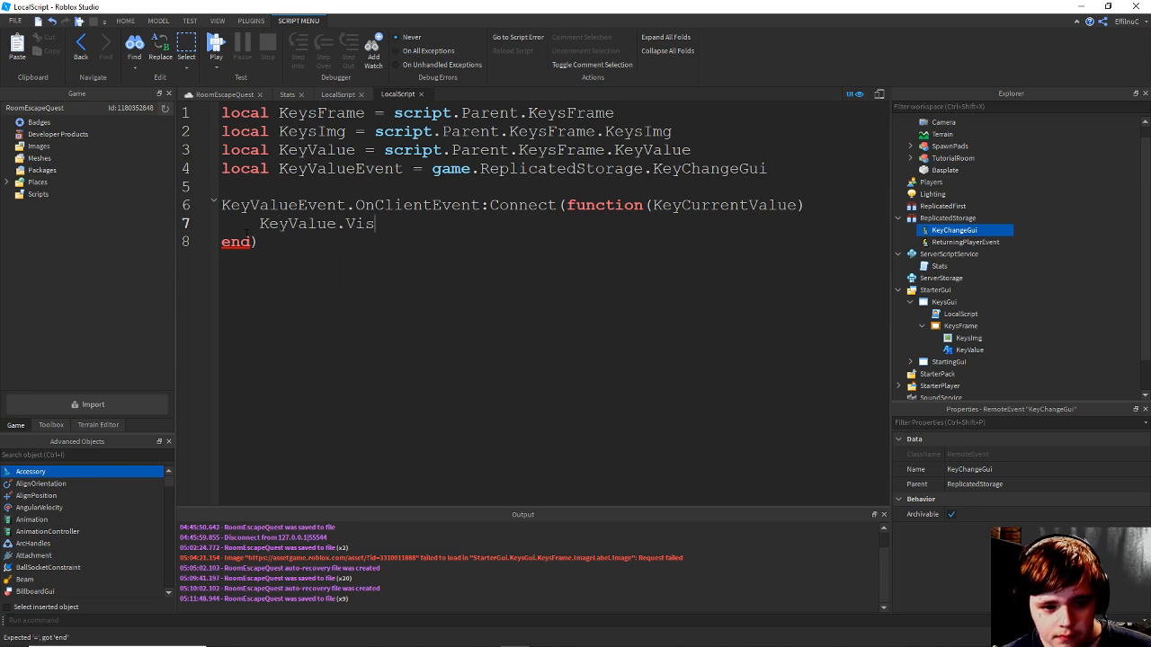
pyautogui.write('t')
pyautogui.press('Tab')
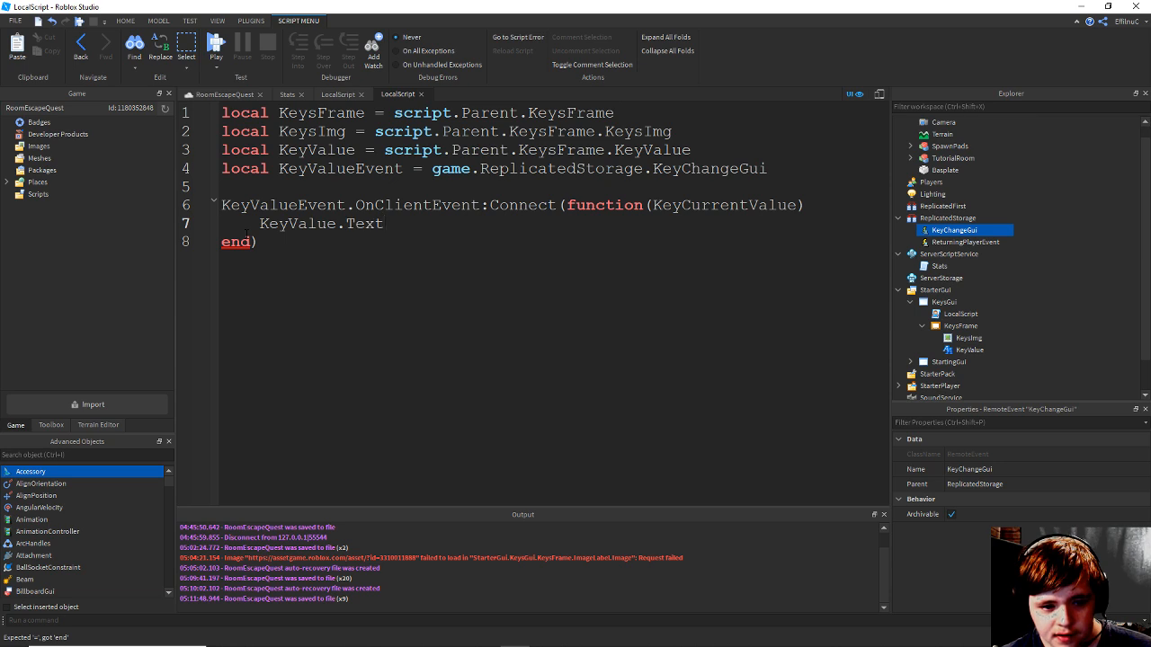
pyautogui.write('=')
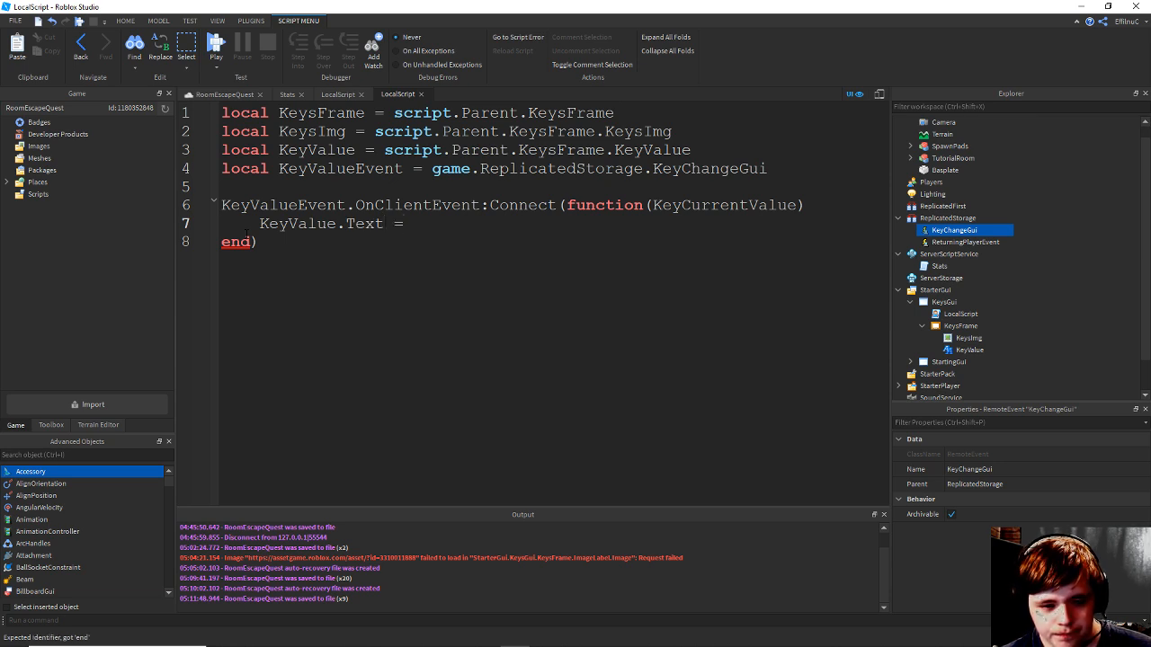
pyautogui.write(' ""')
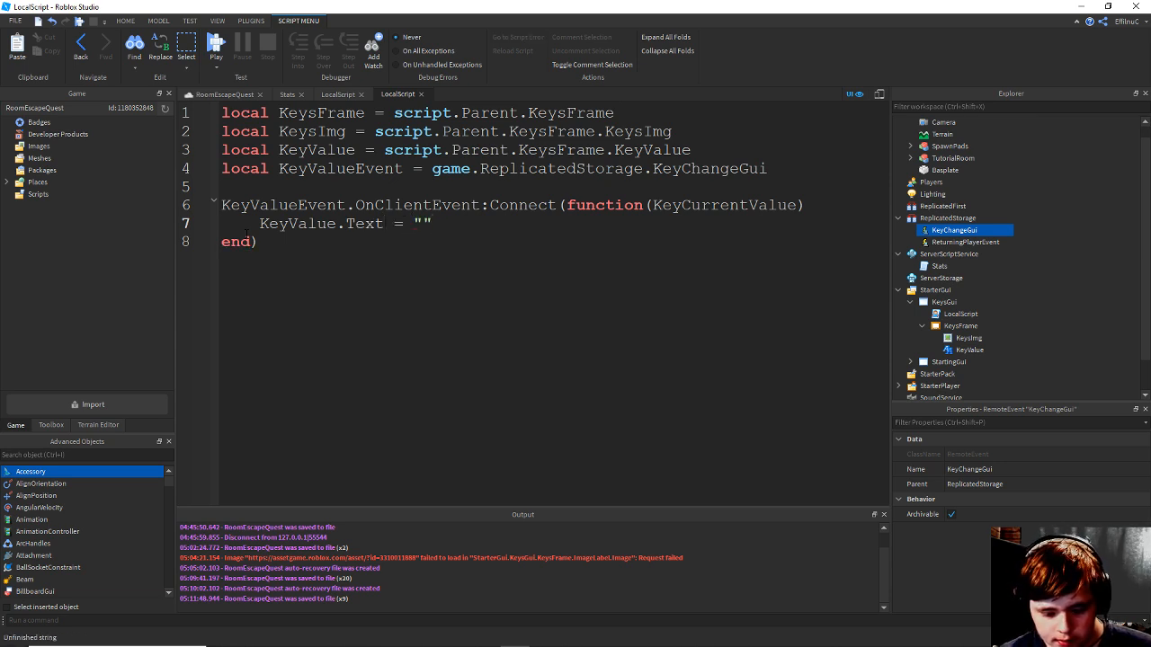
pyautogui.write('Keys')
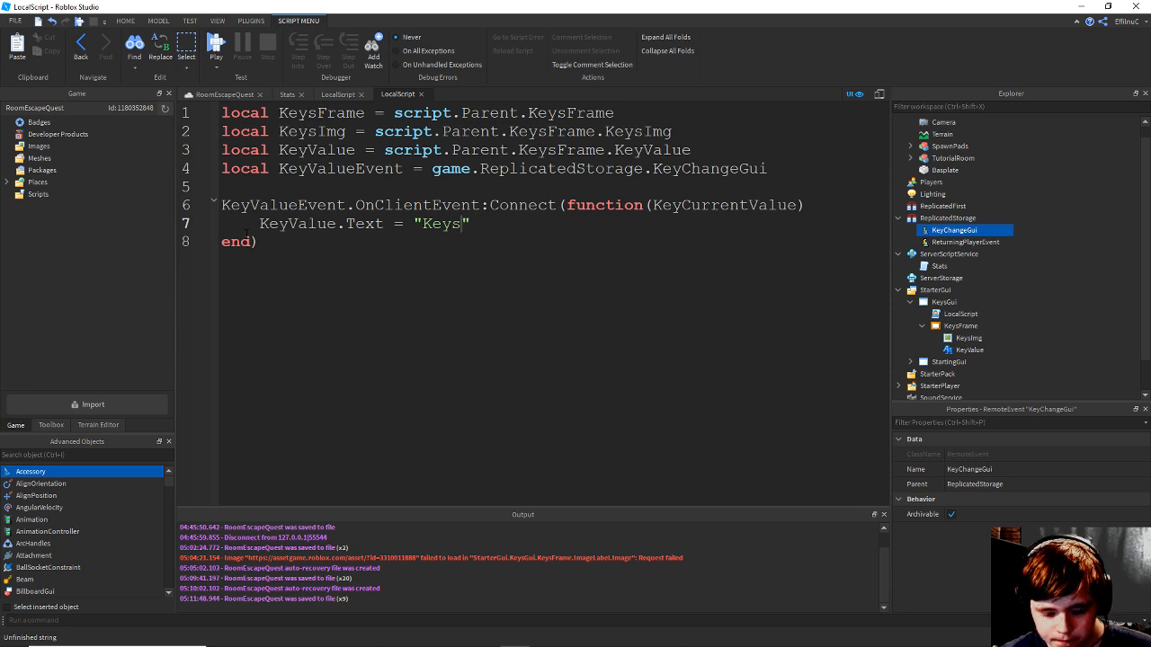
pyautogui.write(':')
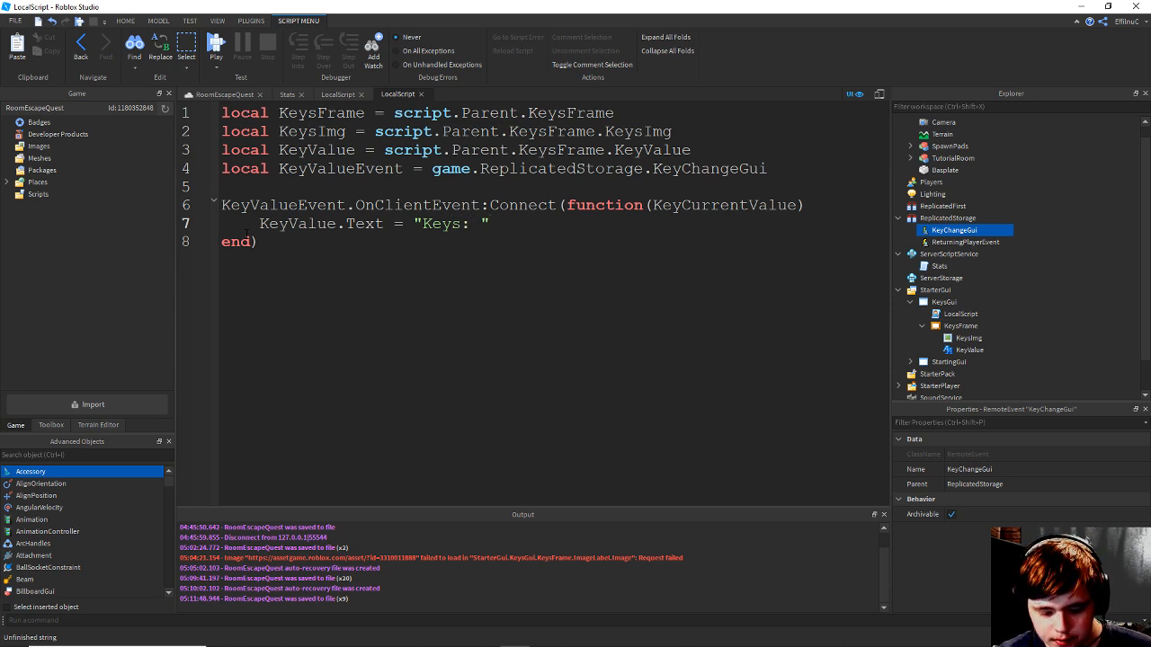
pyautogui.write(' "..')
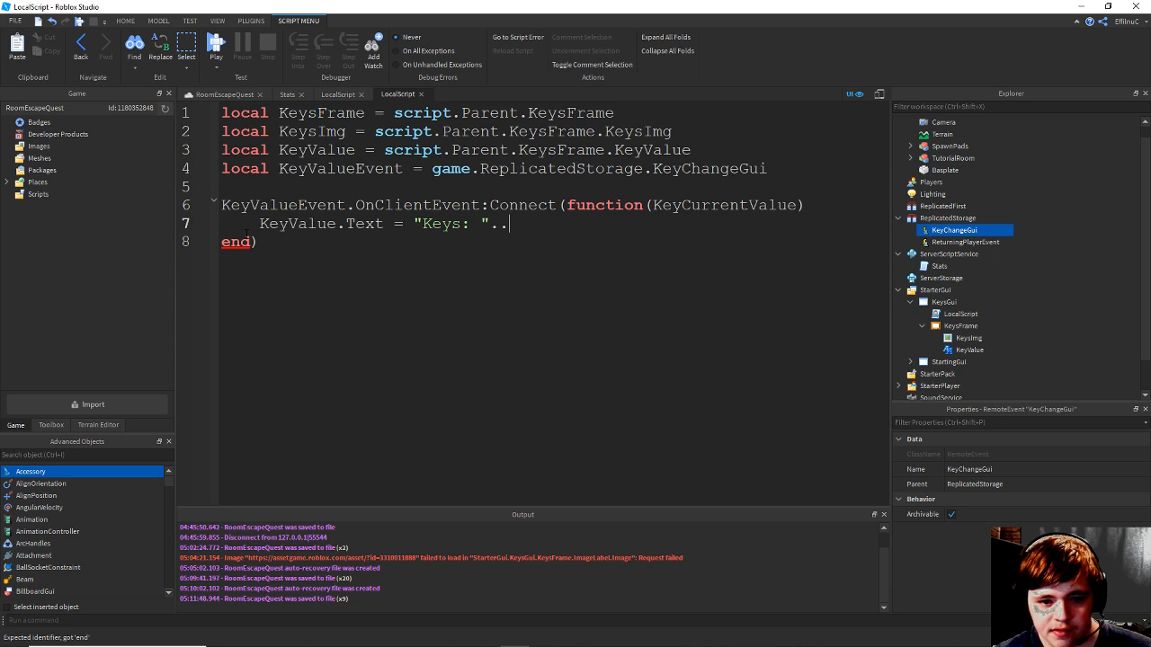
pyautogui.write('ks')
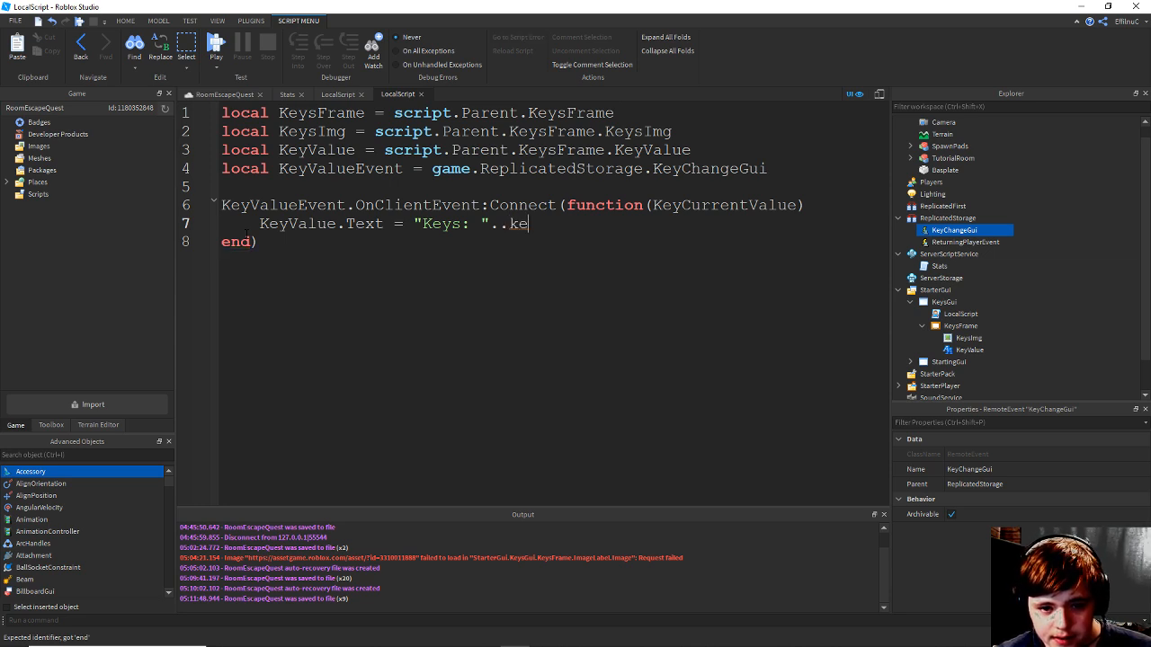
pyautogui.press('BackSpace')
pyautogui.press('BackSpace')
pyautogui.write('Key')
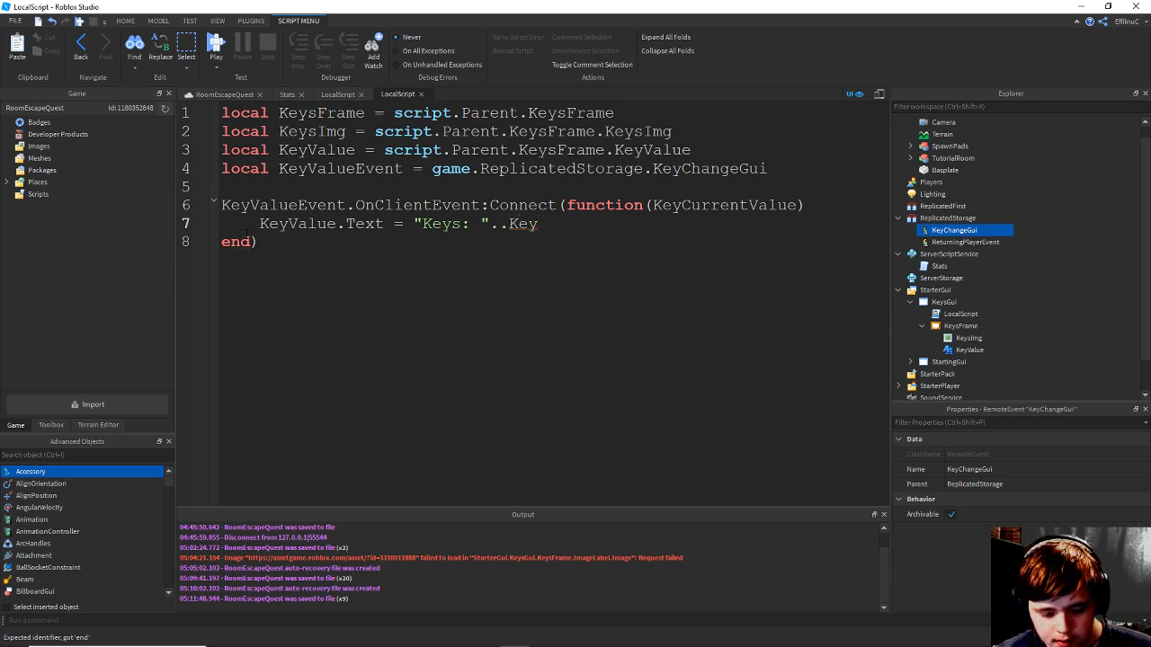
pyautogui.write('Curre')
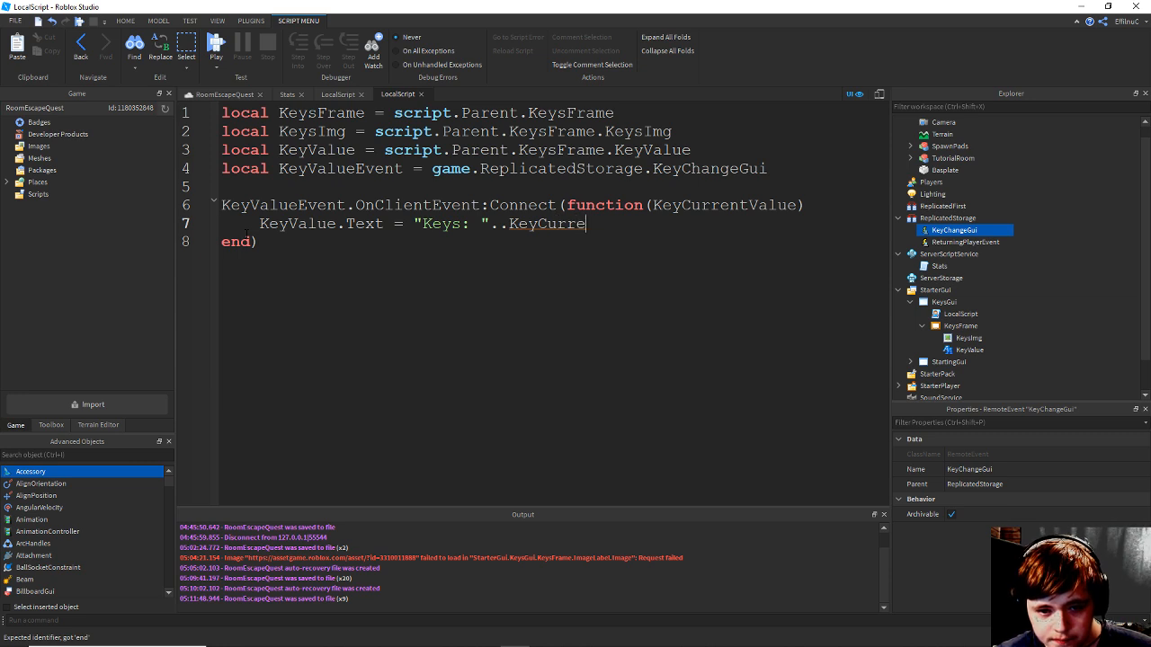
pyautogui.write('ntValue')
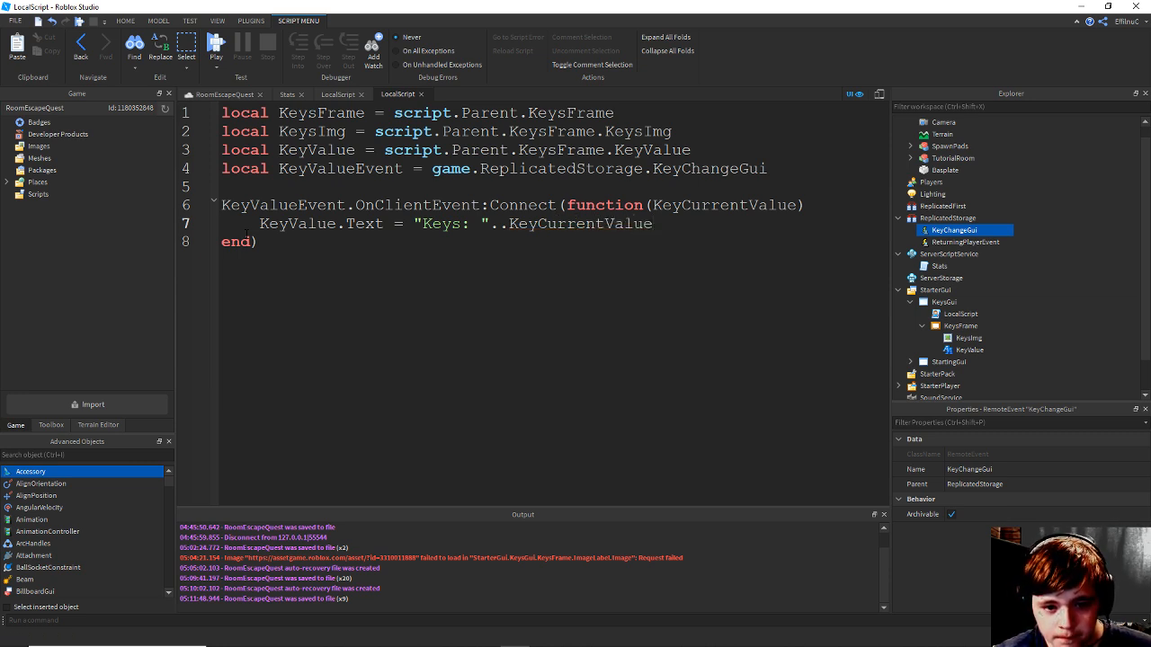
# Save the place with the finished key-count handler line.
pyautogui.hotkey('ctrl', 's')
pyautogui.press('Down')
pyautogui.press('Up')
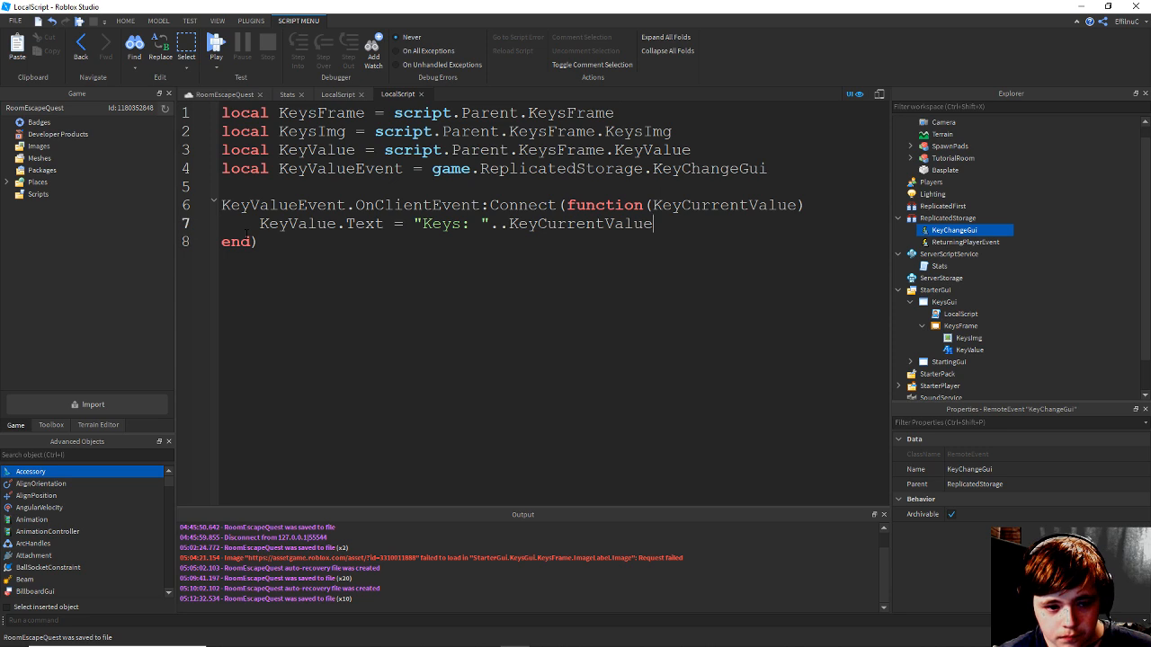
pyautogui.press('Down')
pyautogui.press('Up')
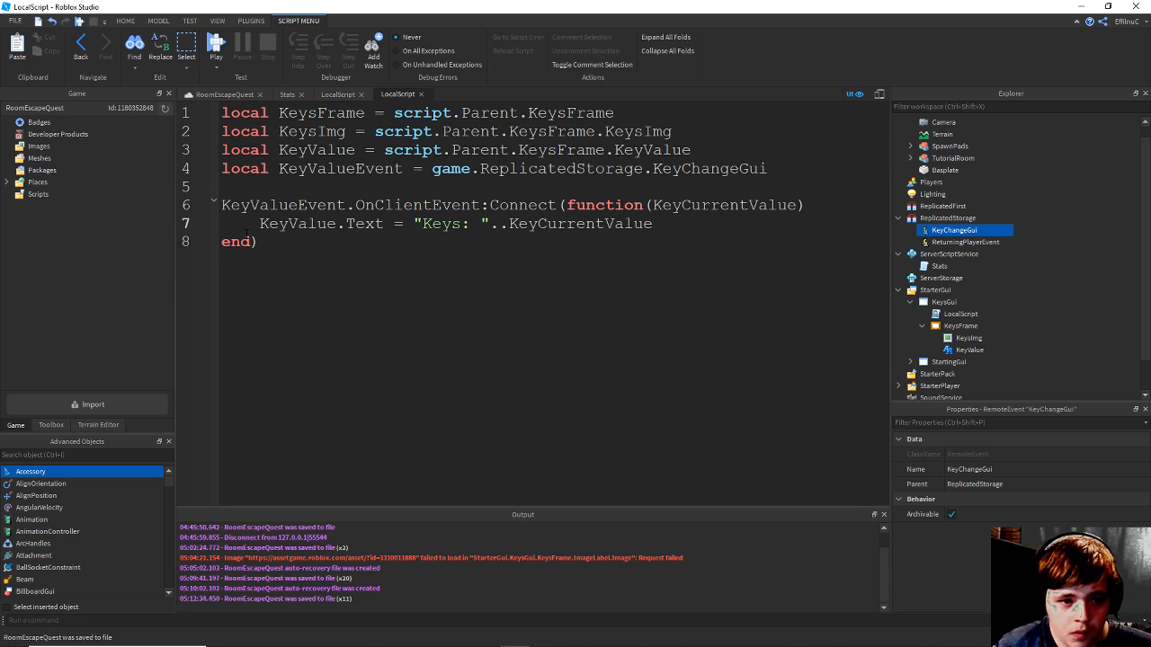
# Start a RoomEscapeQuest playtest, walk the character forward and right, then switch to the server view.
pyautogui.click(225, 94)
pyautogui.click(190, 20)
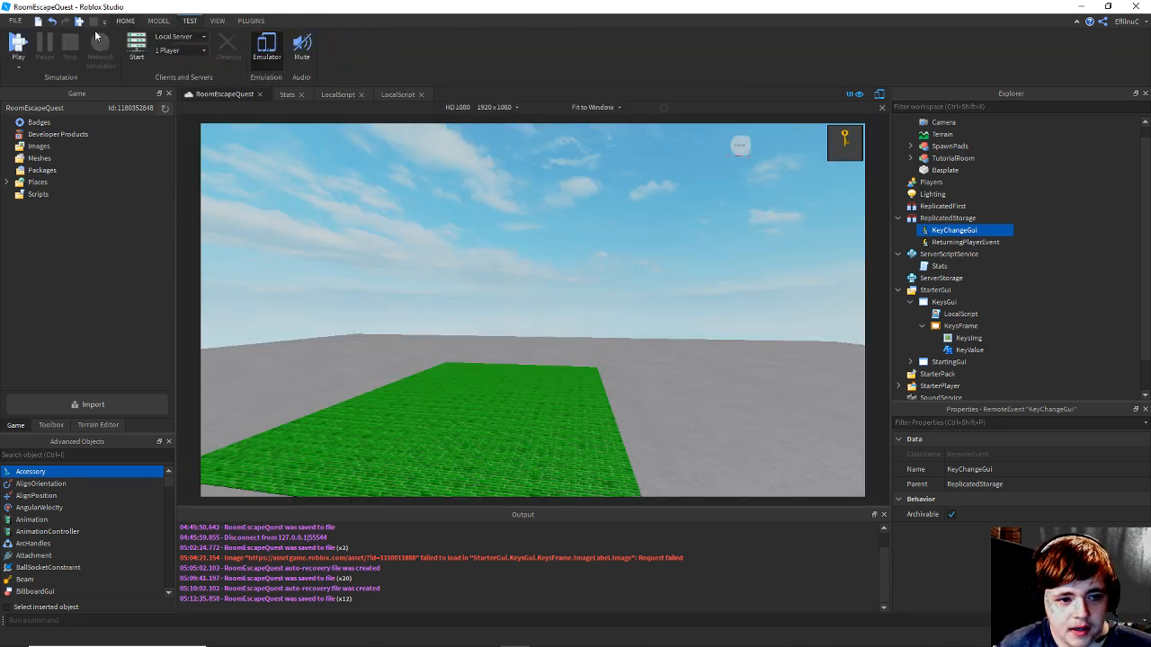
pyautogui.click(23, 45)
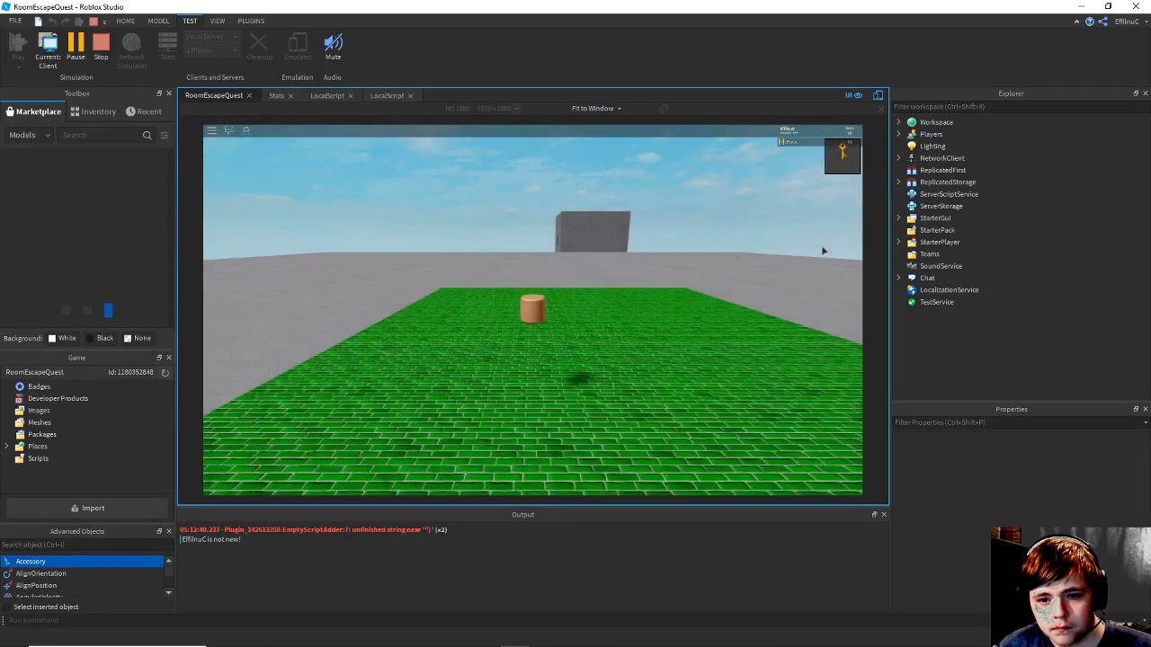
pyautogui.press('w')
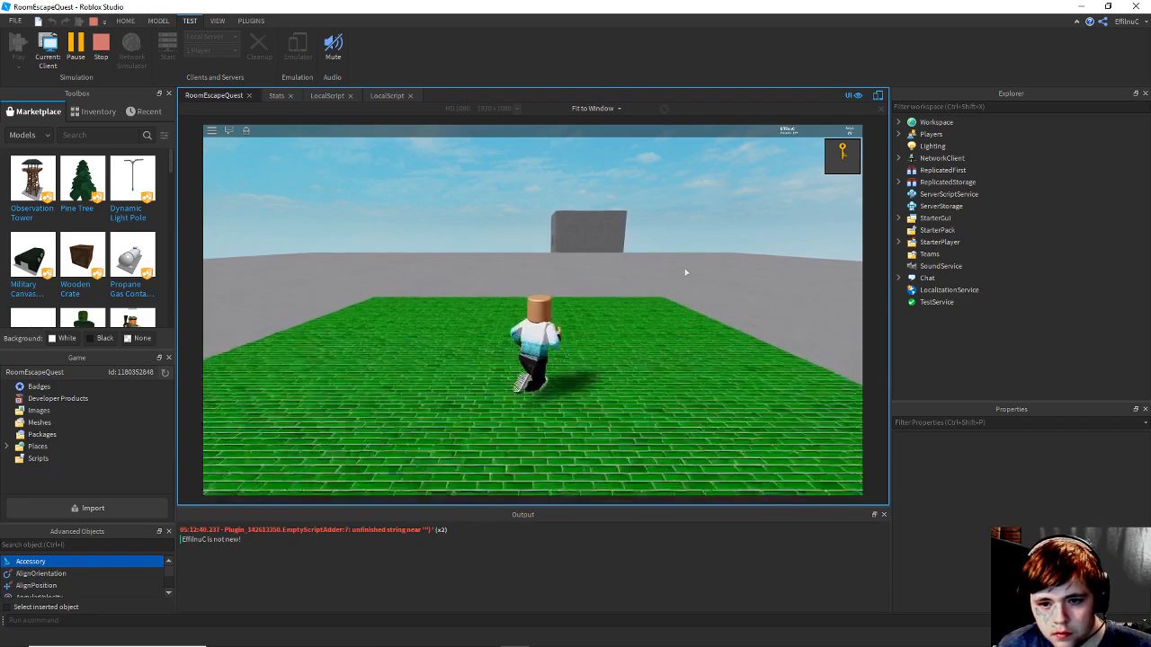
pyautogui.press('d')
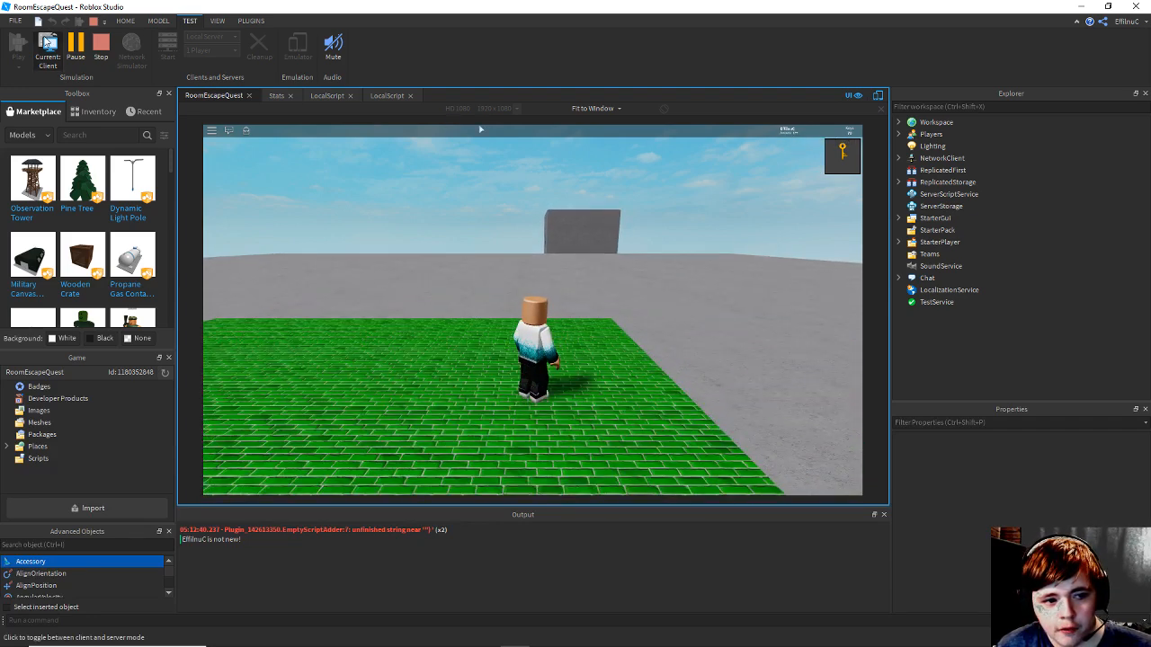
pyautogui.click(47, 42)
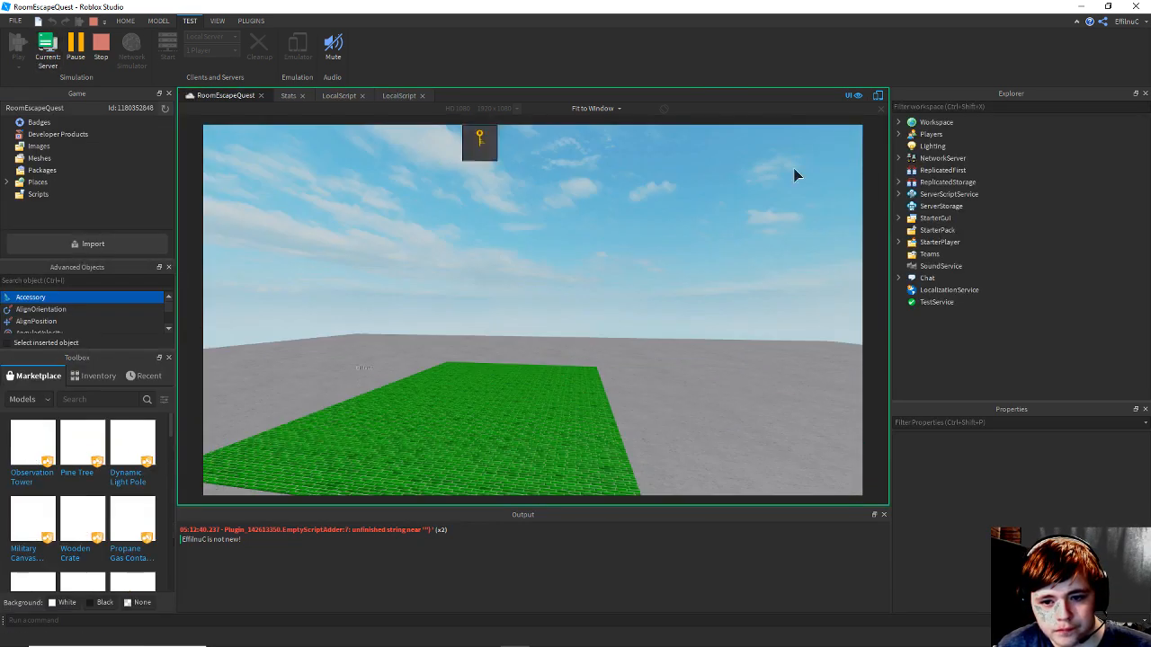
# Change the player's leaderstats Keys value from 70 to 30, then switch back to the client view.
pyautogui.click(897, 134)
pyautogui.click(910, 146)
pyautogui.click(923, 169)
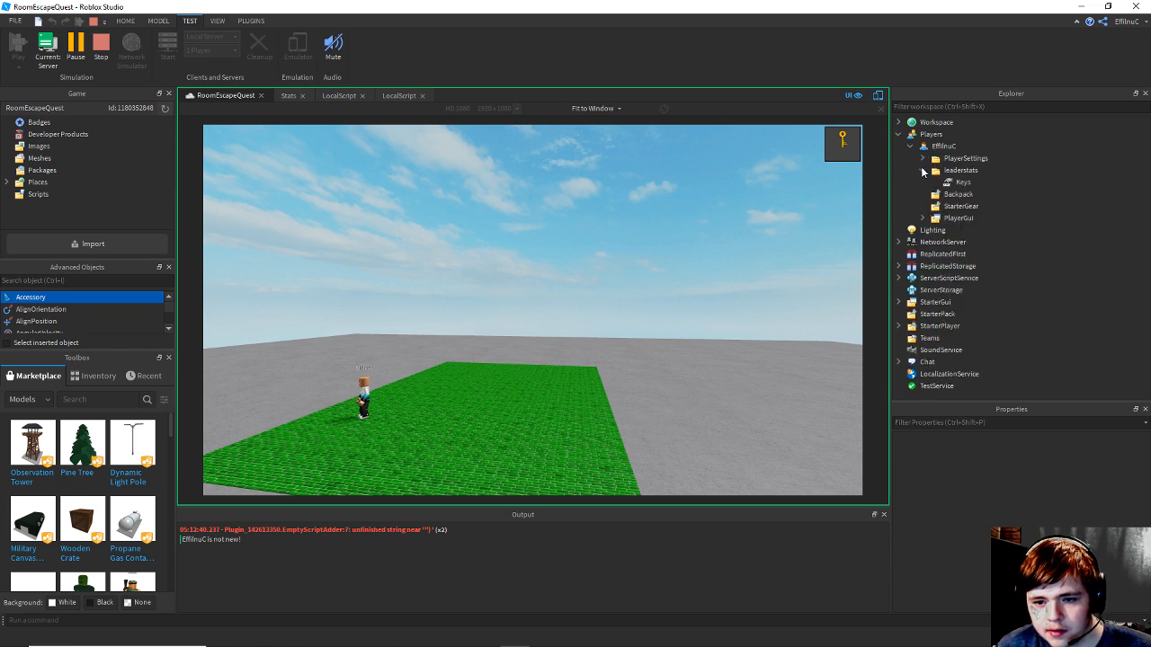
pyautogui.click(962, 182)
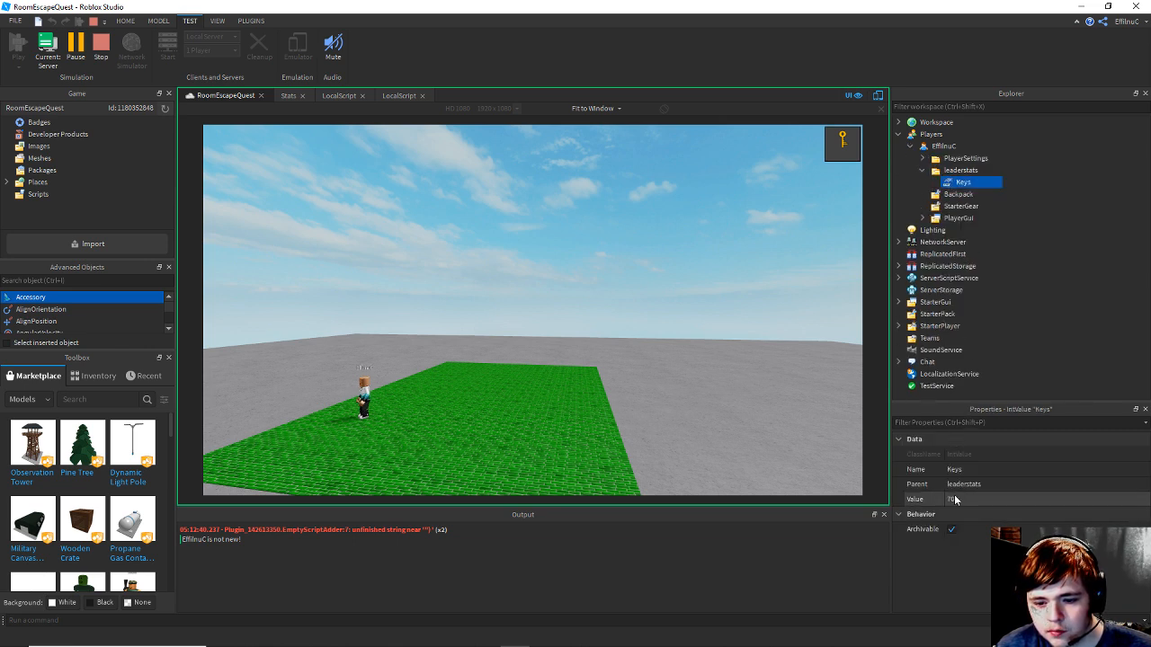
pyautogui.click(955, 500)
pyautogui.press('BackSpace')
pyautogui.write('3')
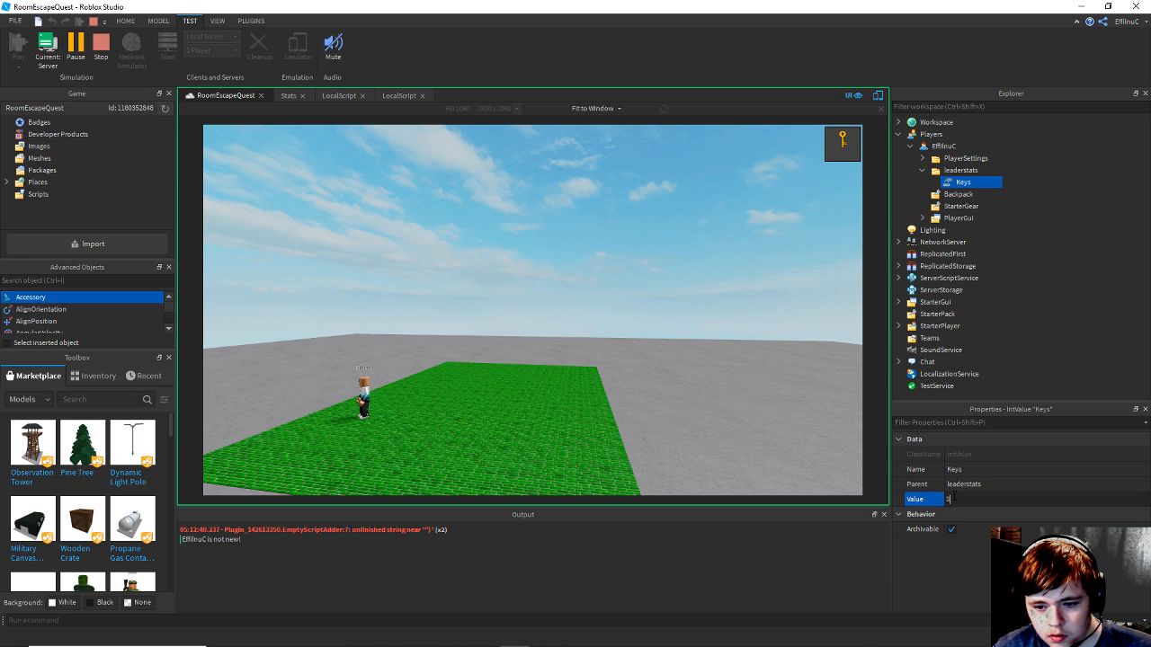
pyautogui.write('0')
pyautogui.press('Return')
pyautogui.click(664, 270)
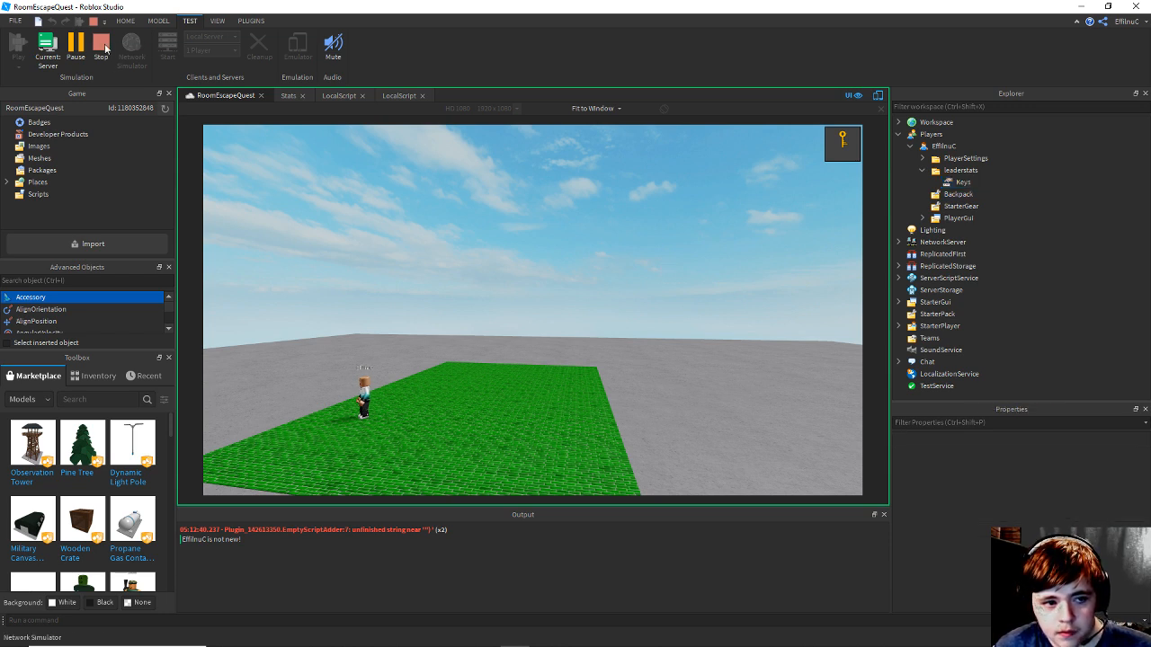
pyautogui.click(47, 45)
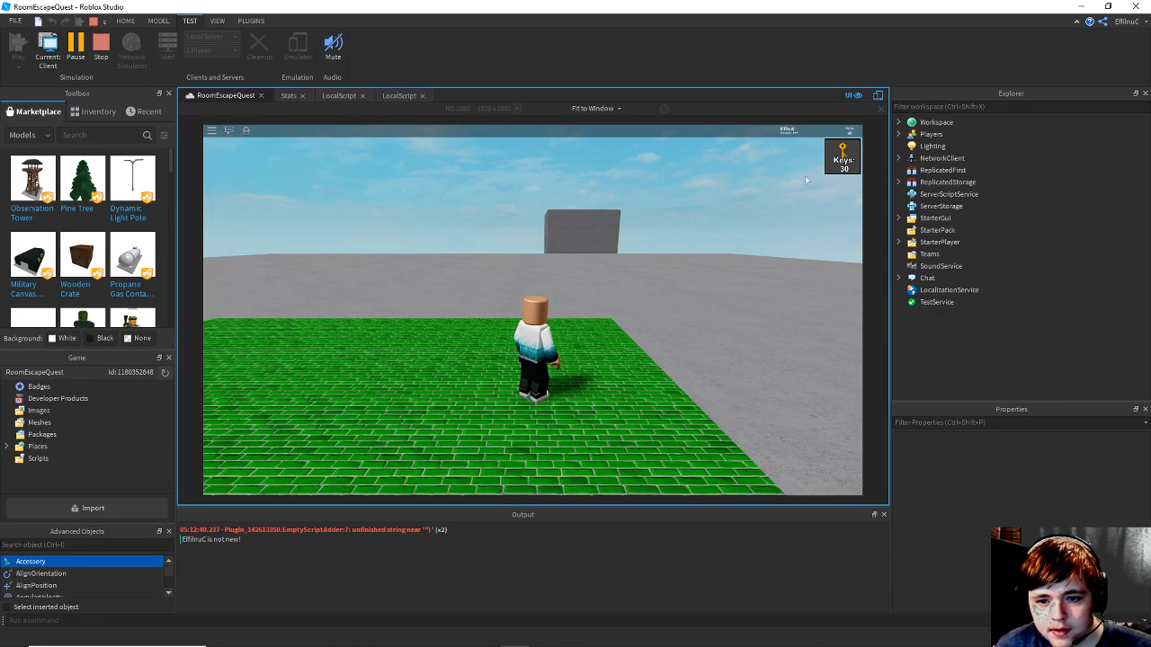
# Walk the character forward and right off the grass and turn the camera, with Keys: 30 shown.
pyautogui.press('w')
pyautogui.press('d')
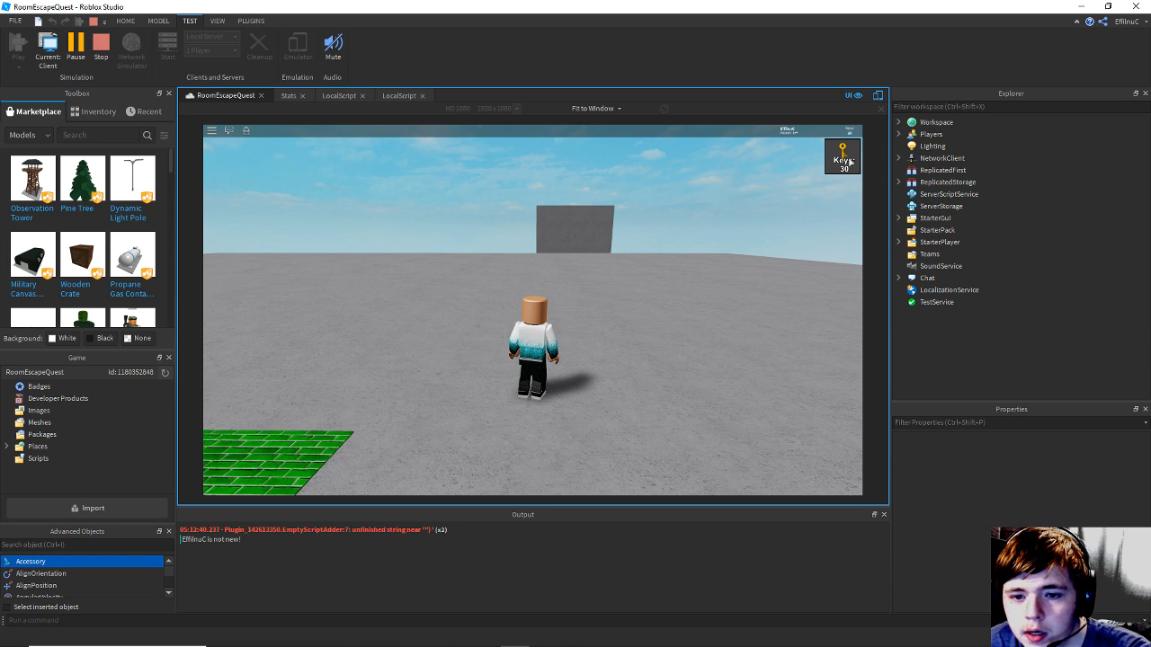
pyautogui.moveTo(854, 196); pyautogui.dragTo(854, 199, button='right')
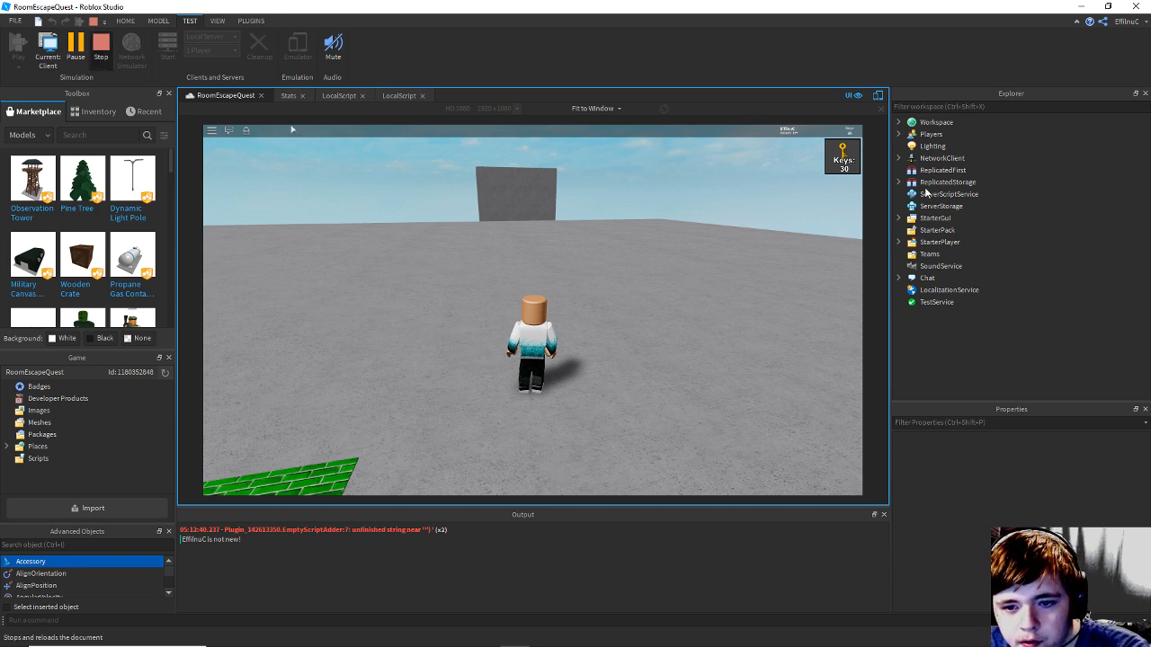
# Stop the playtest and drag the KeysImg key image out of the top-right frame.
pyautogui.click(101, 42)
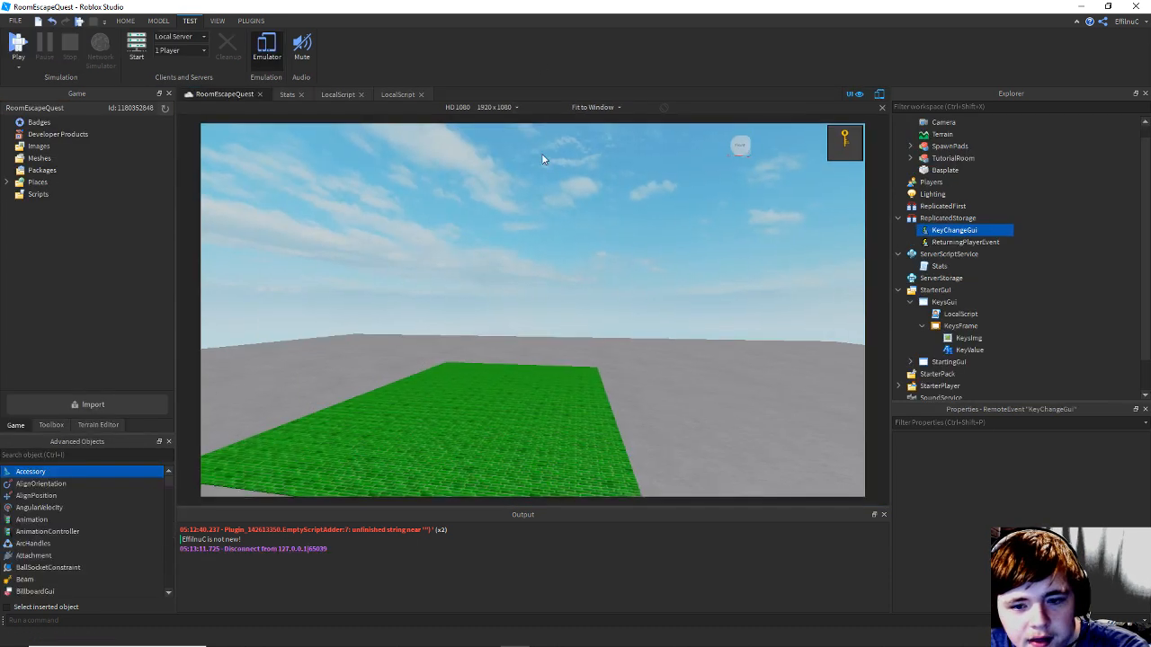
pyautogui.click(968, 338)
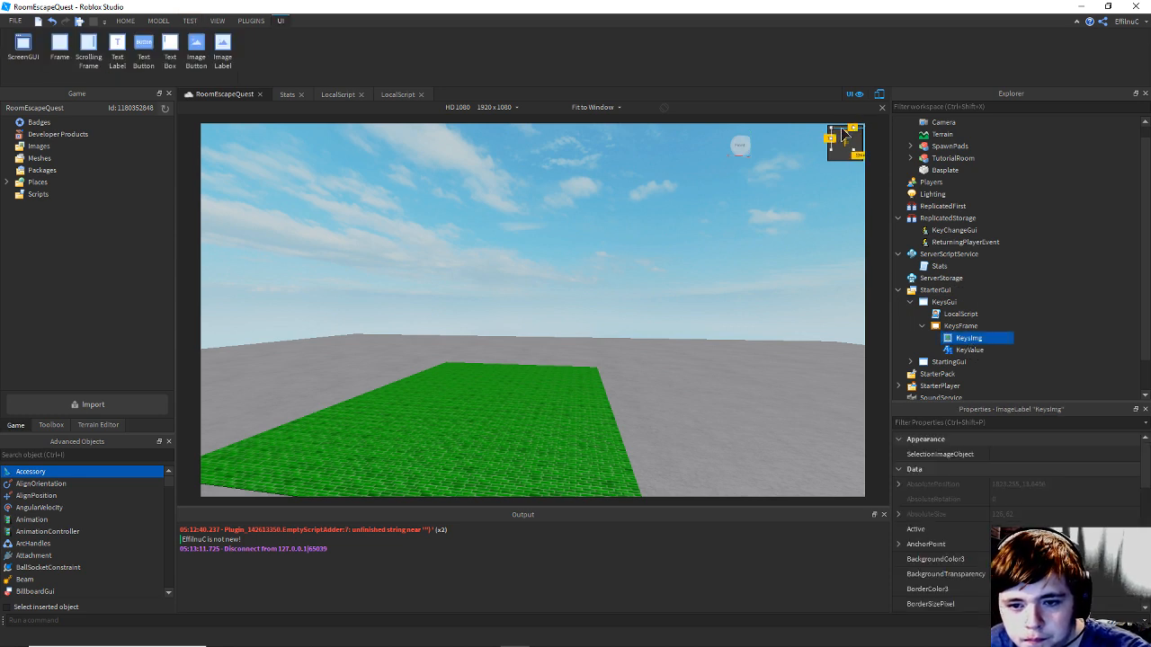
pyautogui.moveTo(832, 143); pyautogui.dragTo(703, 170)
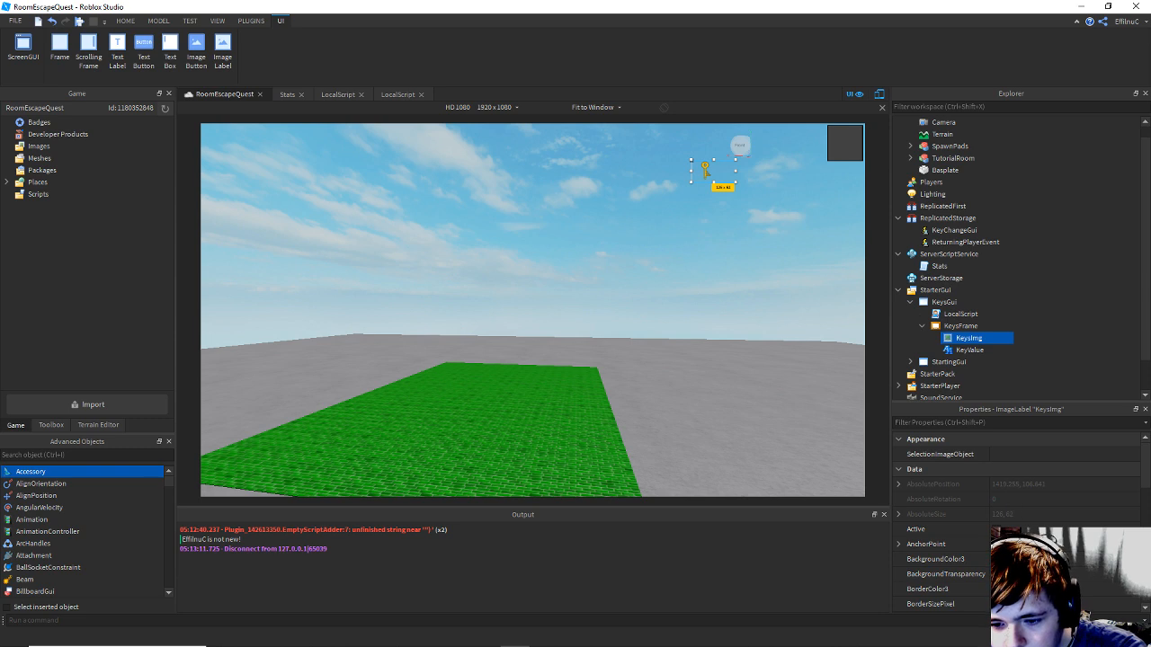
# Try Rotation values of 1, 100, 45 and 40 on the key image.
pyautogui.scroll(-4, 926, 558)
pyautogui.click(1005, 514)
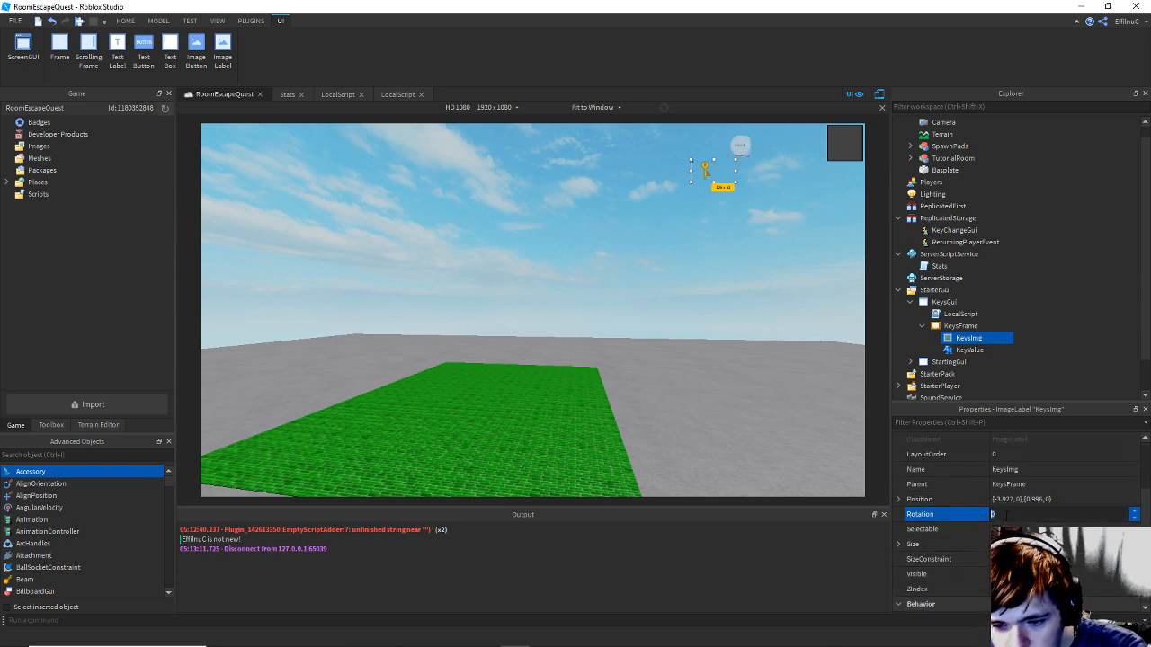
pyautogui.write('1')
pyautogui.press('Return')
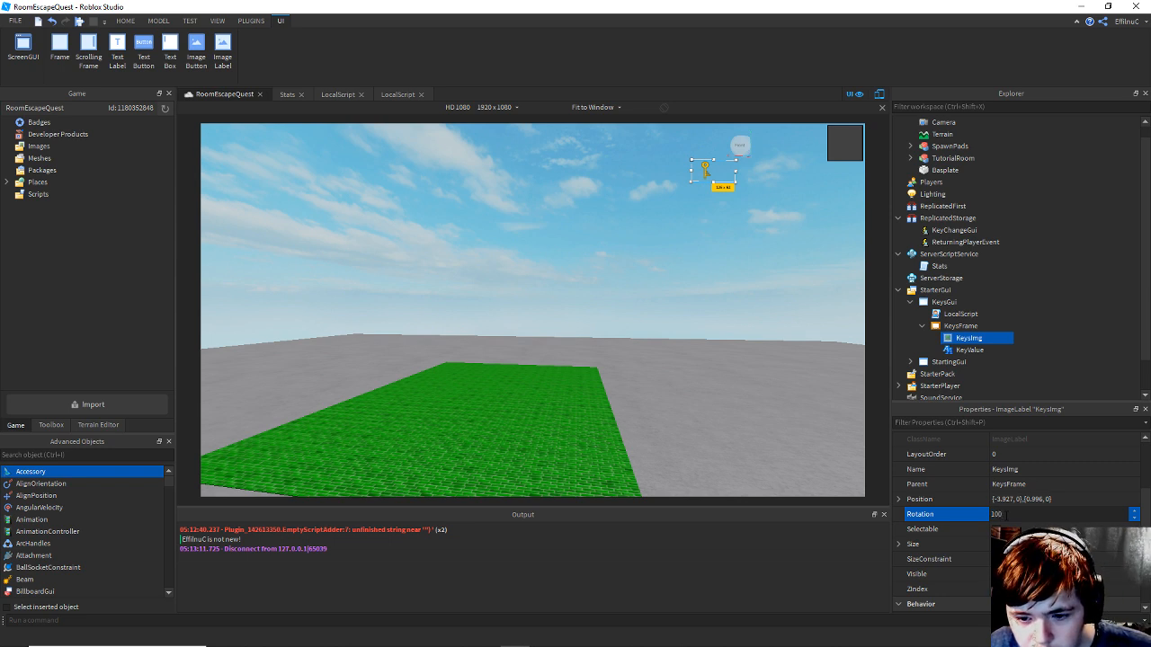
pyautogui.press('Return')
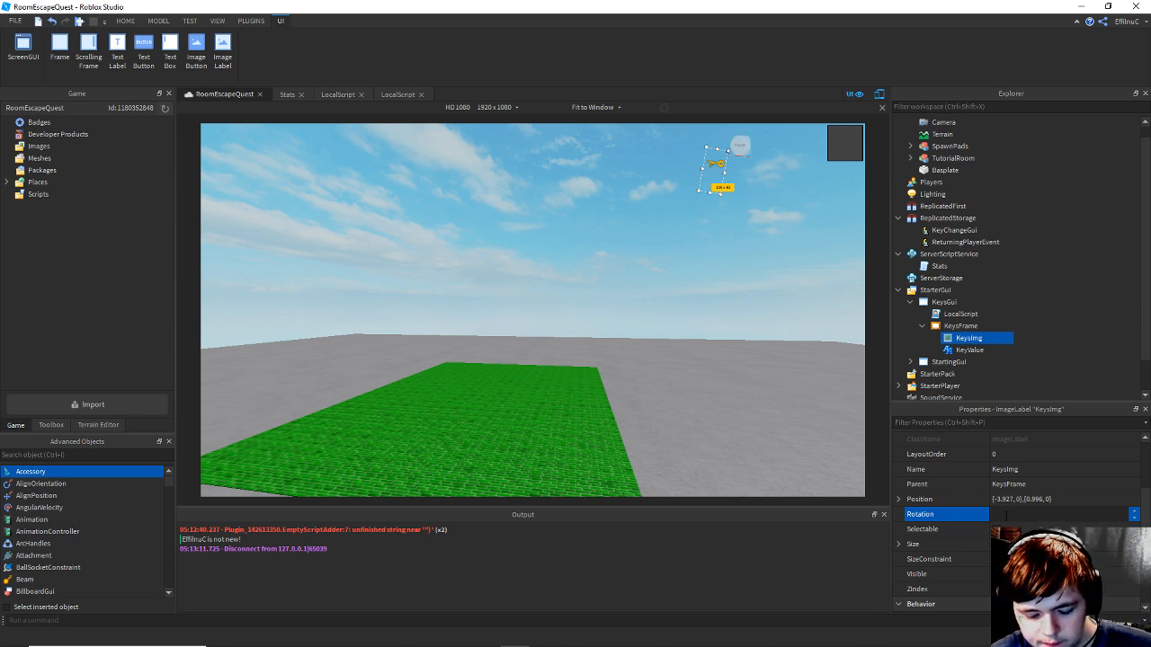
pyautogui.press('Return')
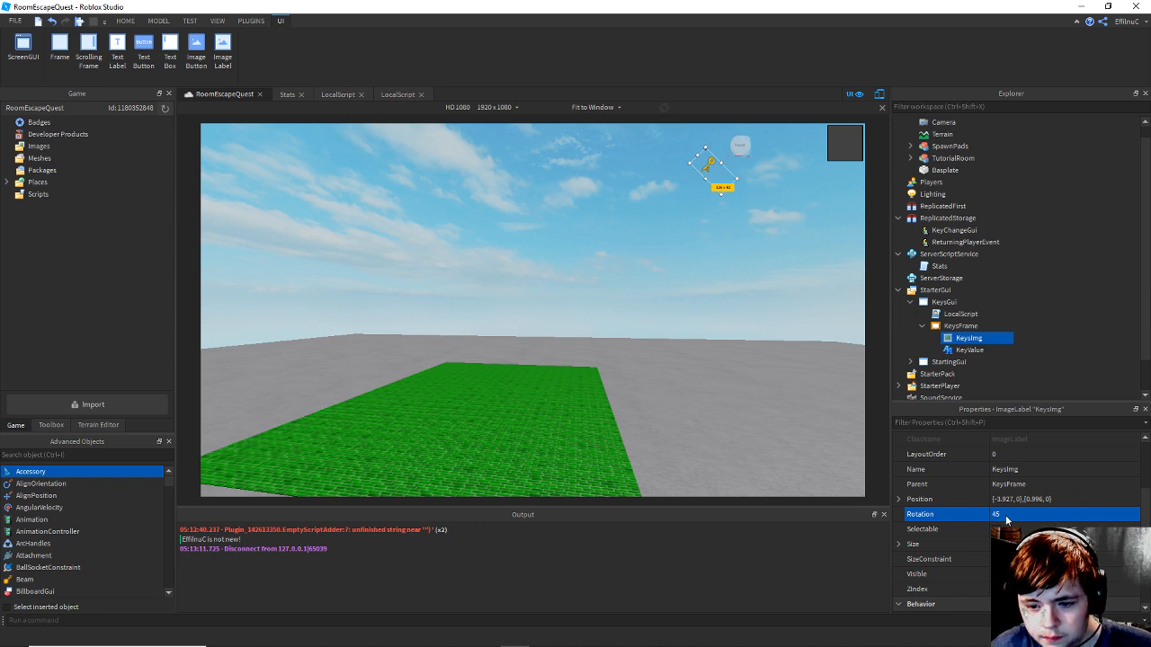
pyautogui.write('40')
pyautogui.press('Return')
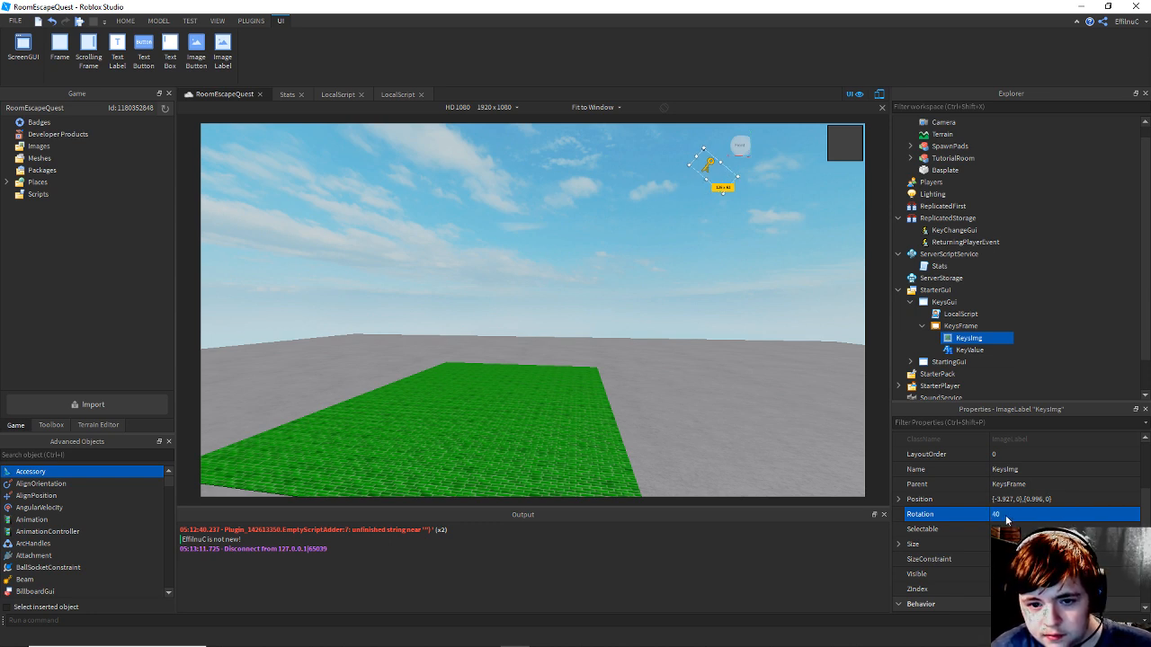
# Settle the key image's Rotation at 90 degrees after trying 80.
pyautogui.click(1005, 515)
pyautogui.write('80')
pyautogui.press('Return')
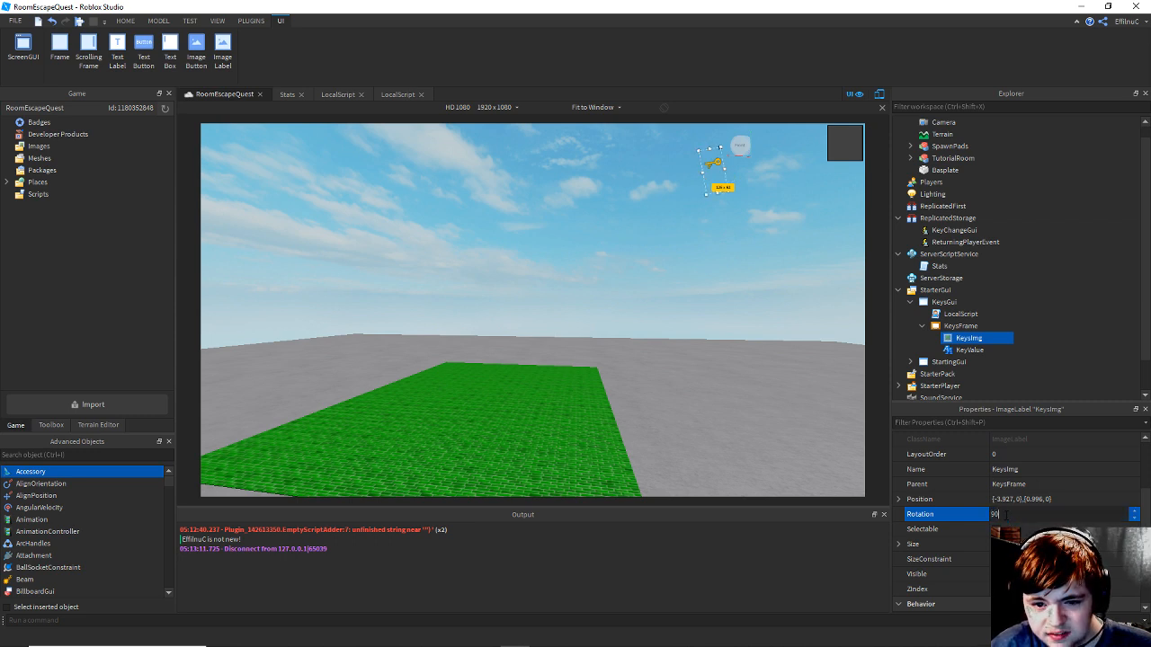
pyautogui.click(1005, 515)
pyautogui.write('90')
pyautogui.press('Return')
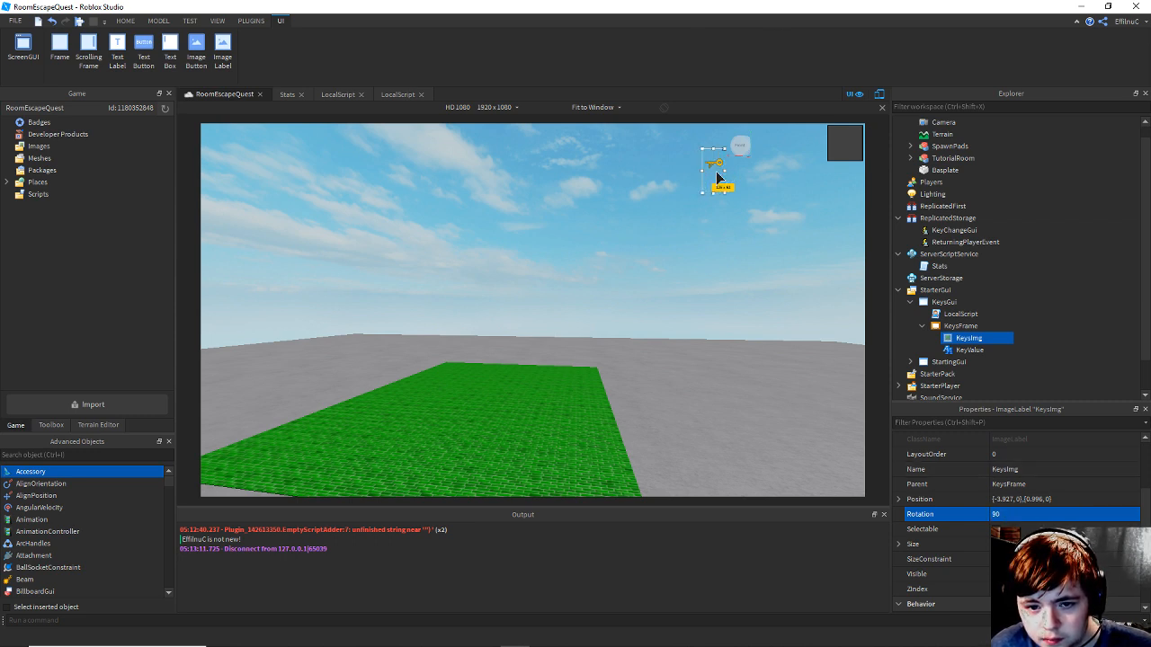
pyautogui.click(713, 200)
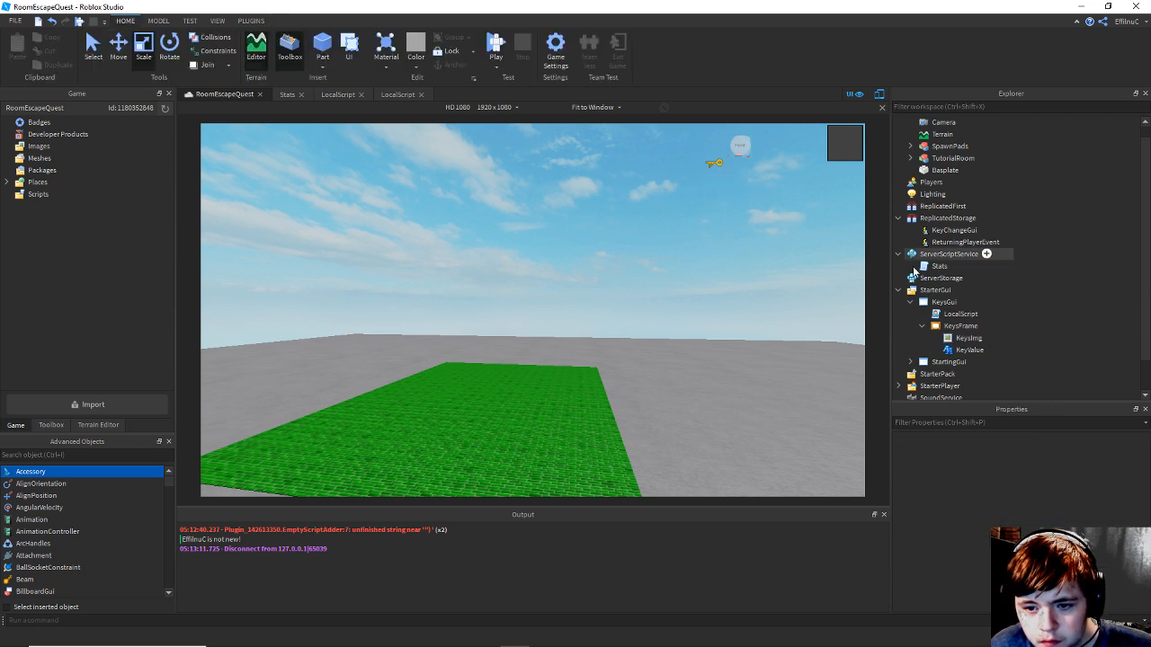
# Move the rotated KeysImg back into the top-right frame and save the place.
pyautogui.click(968, 340)
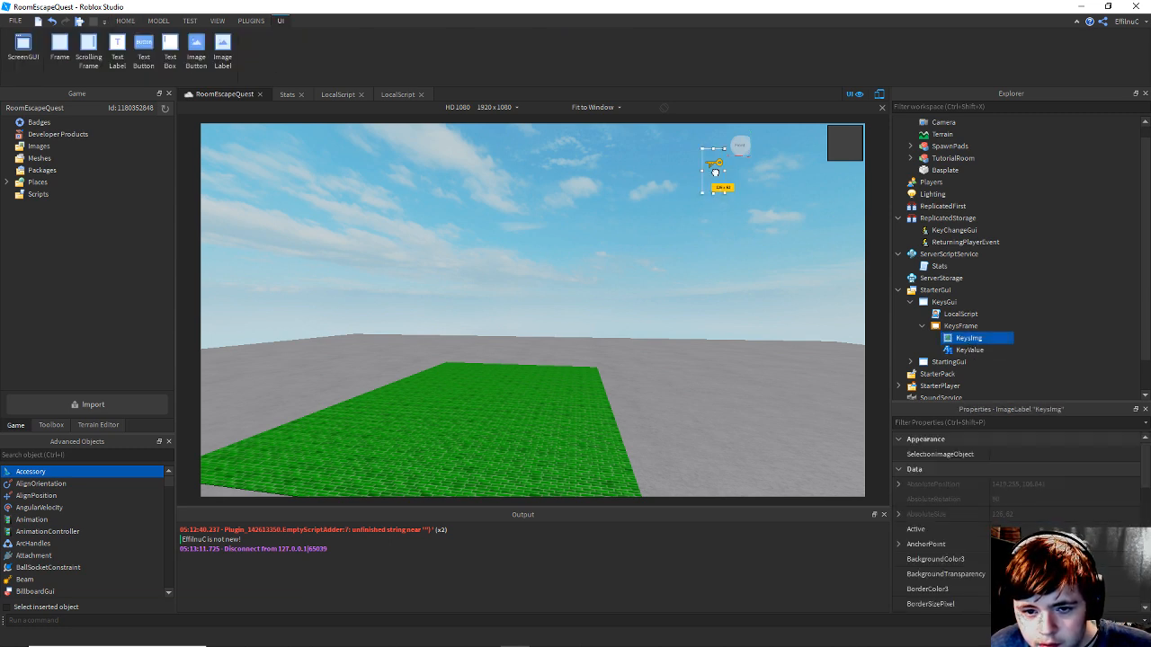
pyautogui.moveTo(723, 184); pyautogui.dragTo(845, 159)
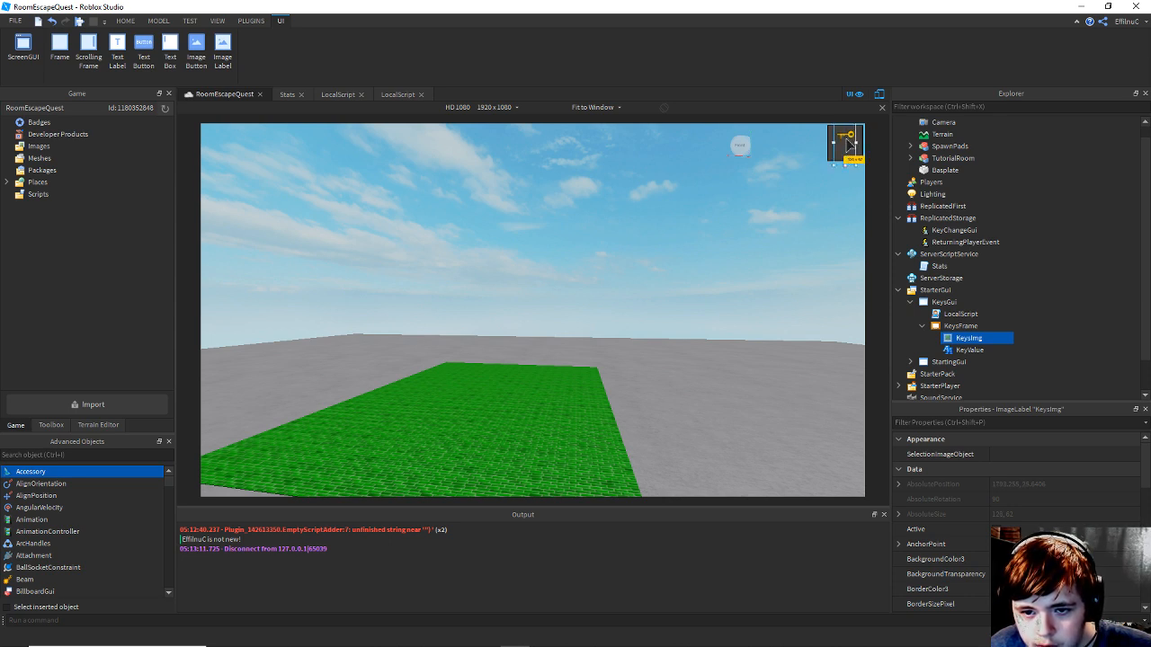
pyautogui.hotkey('ctrl', 'z')
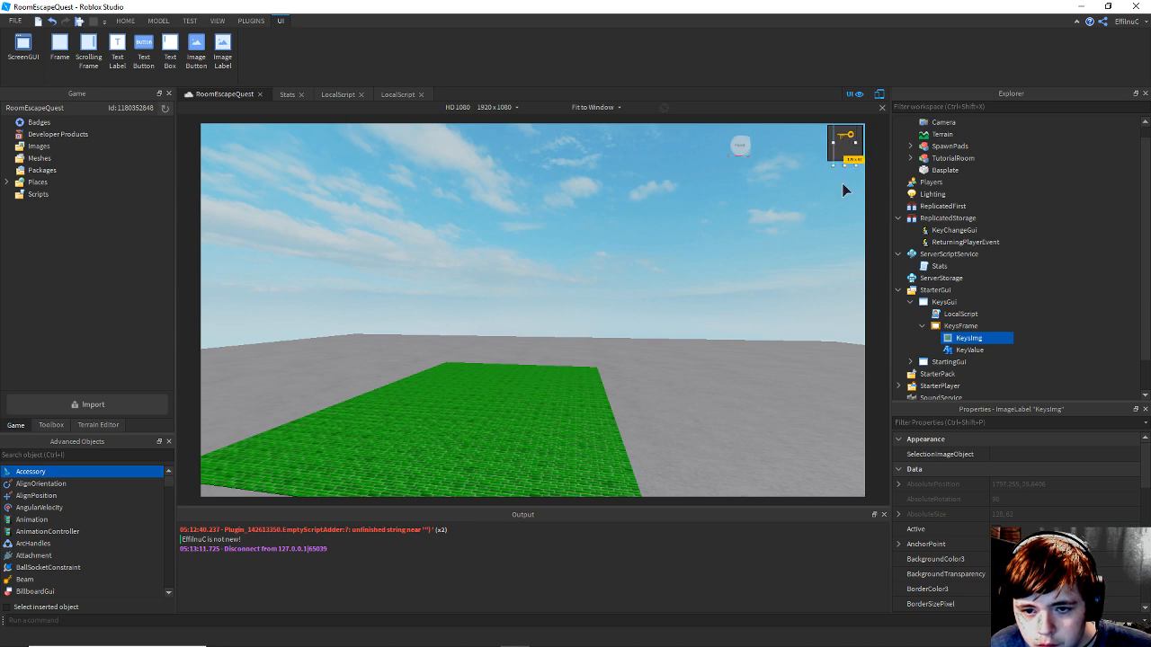
pyautogui.click(844, 189)
pyautogui.hotkey('ctrl', 's')
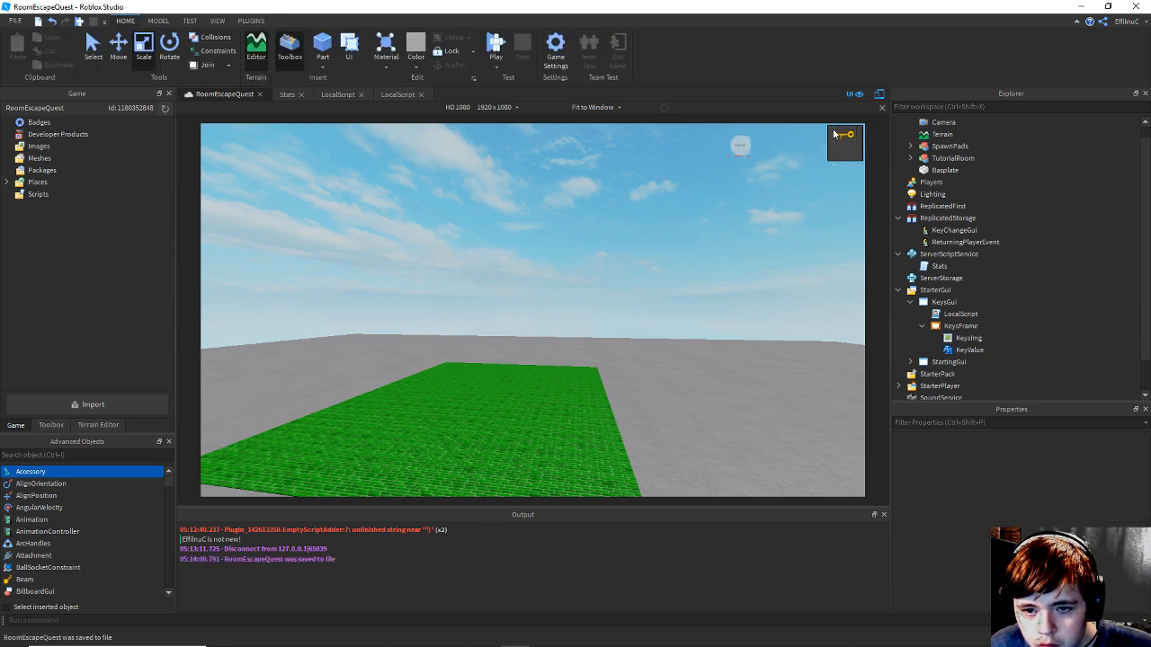
# Widen the KeyValue label slightly to the left and save again.
pyautogui.click(970, 350)
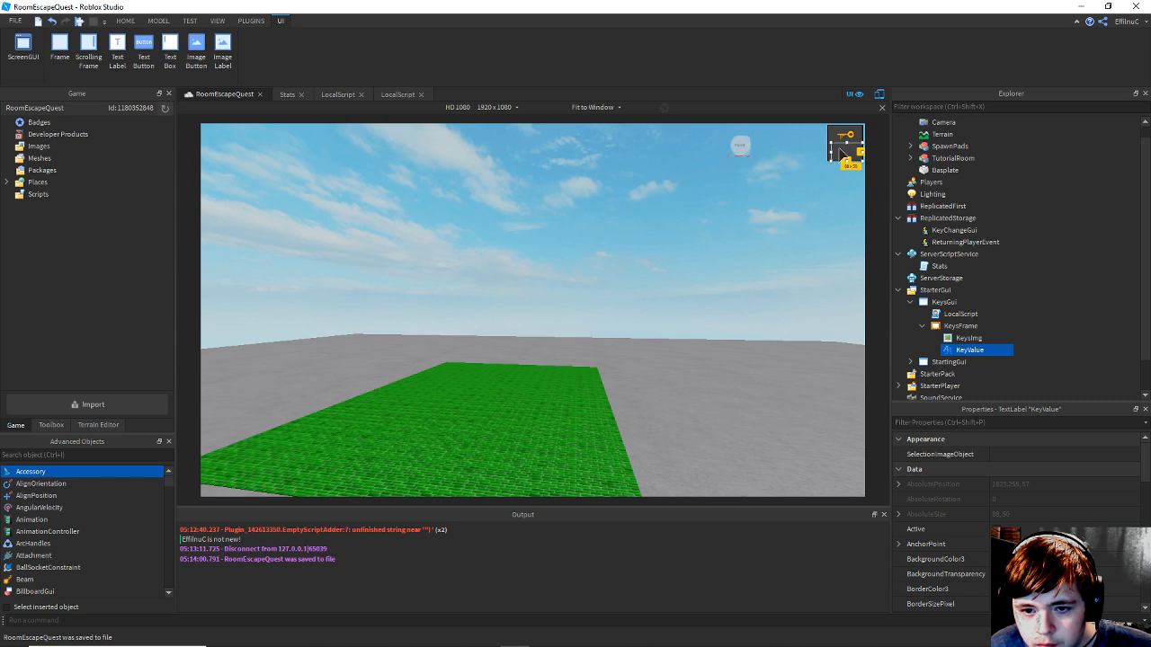
pyautogui.moveTo(831, 153)
pyautogui.mouseDown()
pyautogui.moveTo(865, 153)
pyautogui.moveTo(843, 147)
pyautogui.mouseUp()
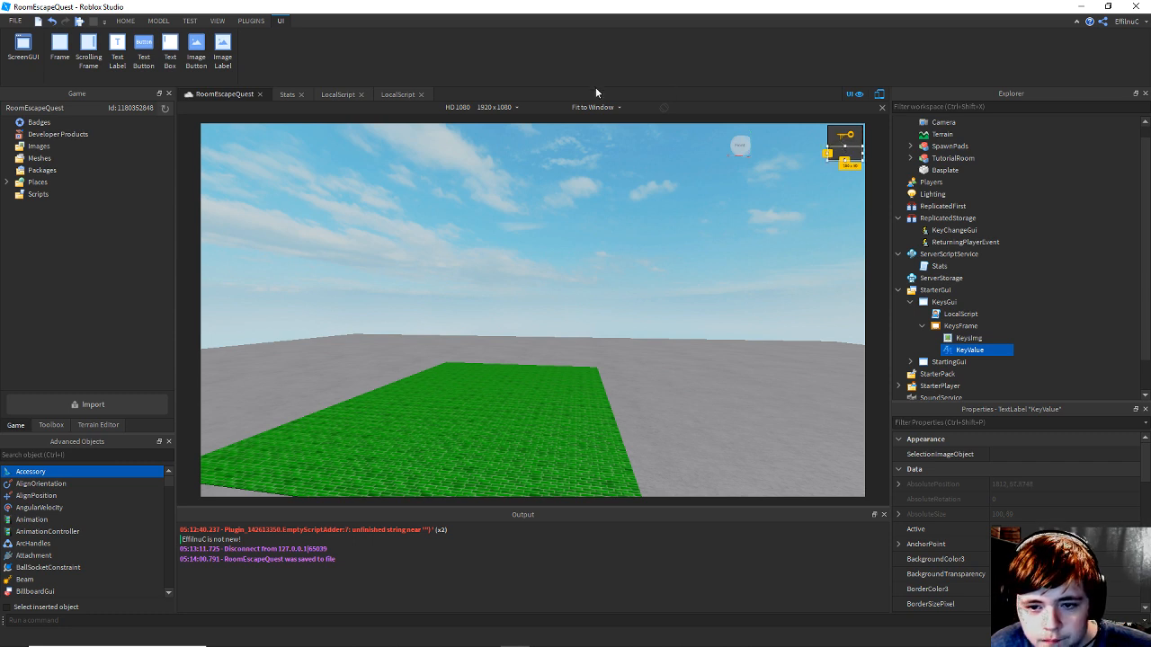
pyautogui.hotkey('ctrl', 's')
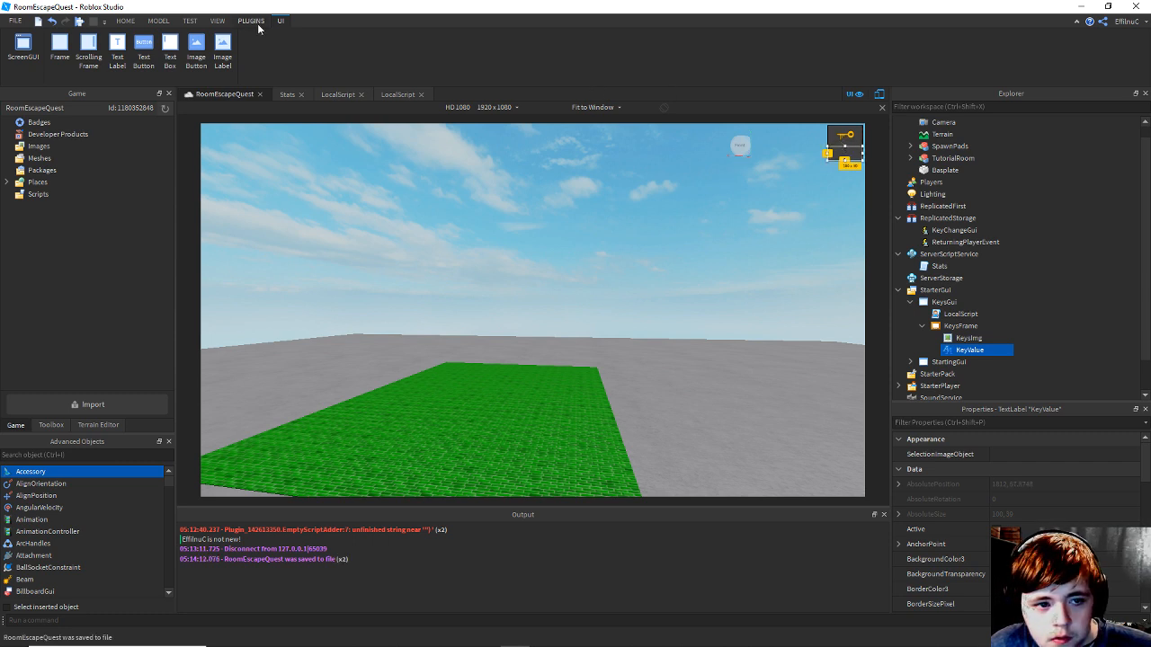
pyautogui.click(189, 21)
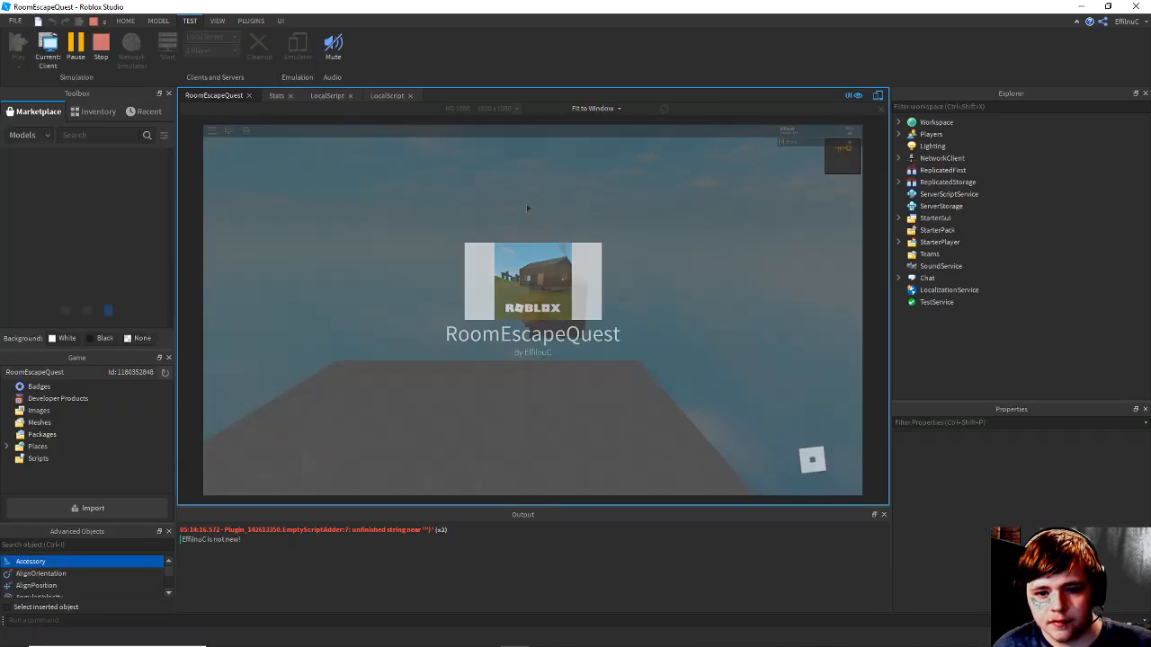
pyautogui.press('w')
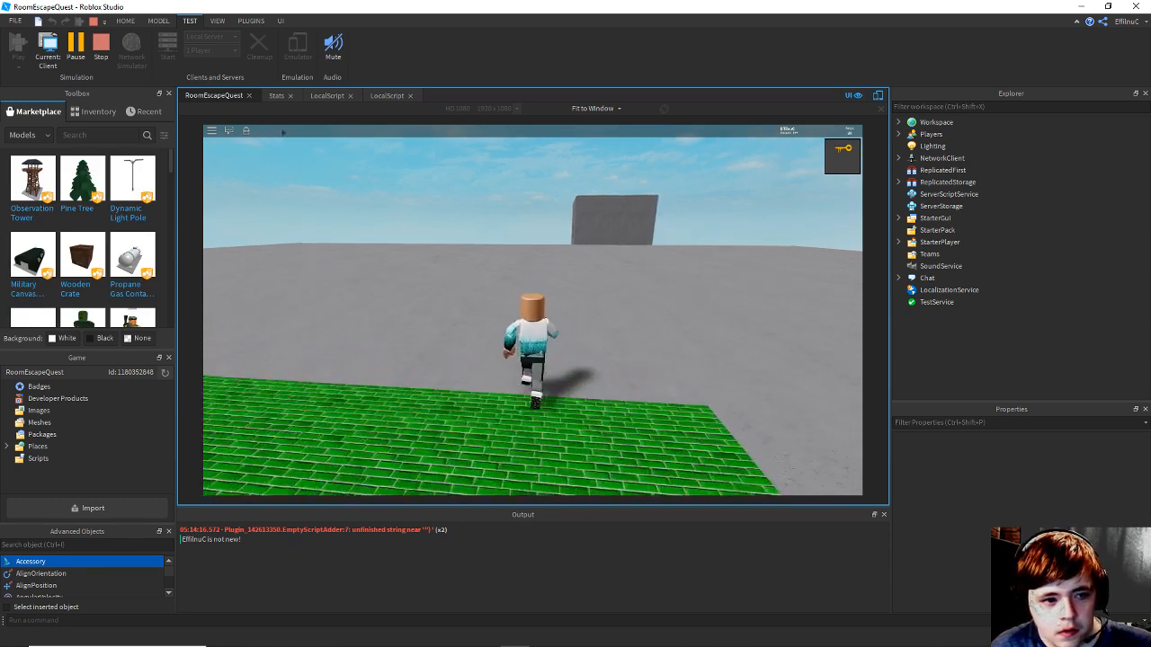
pyautogui.press('w')
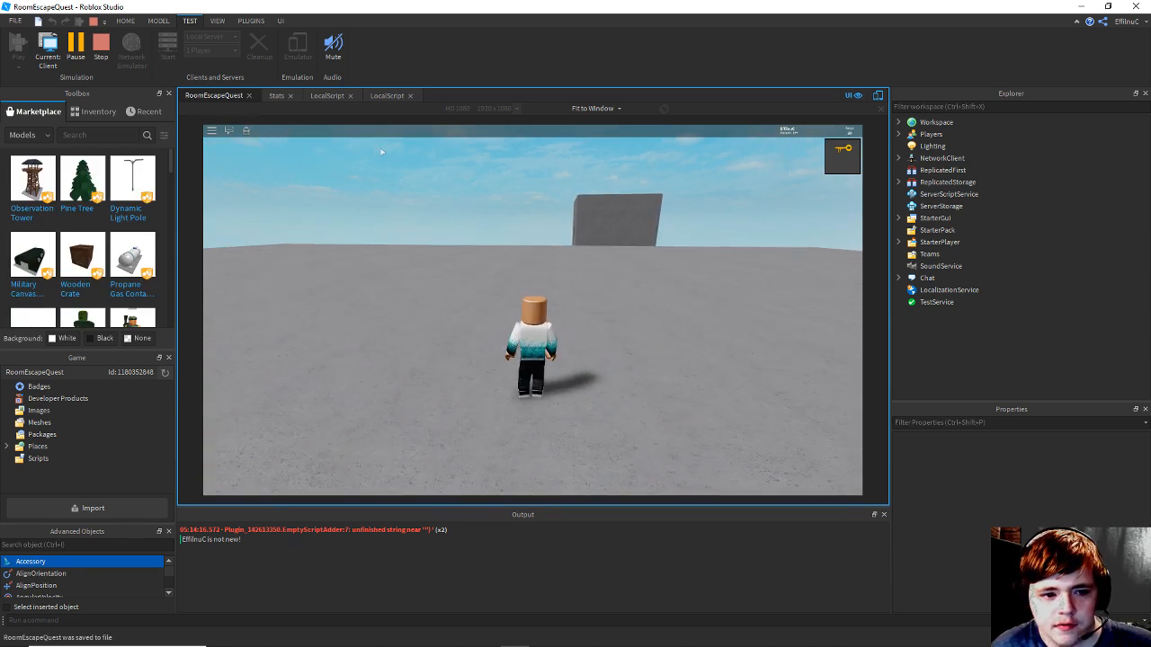
pyautogui.click(99, 49)
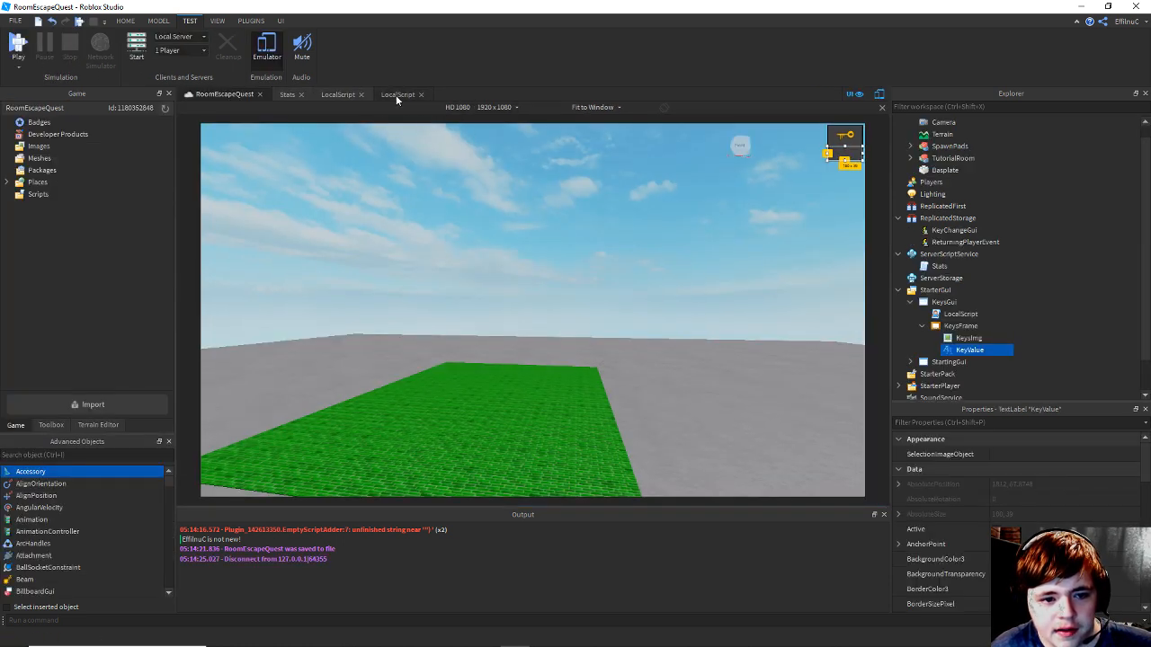
# Review and save the KeysGui LocalScript, the other LocalScript, and the Stats script.
pyautogui.click(396, 94)
pyautogui.hotkey('ctrl', 's')
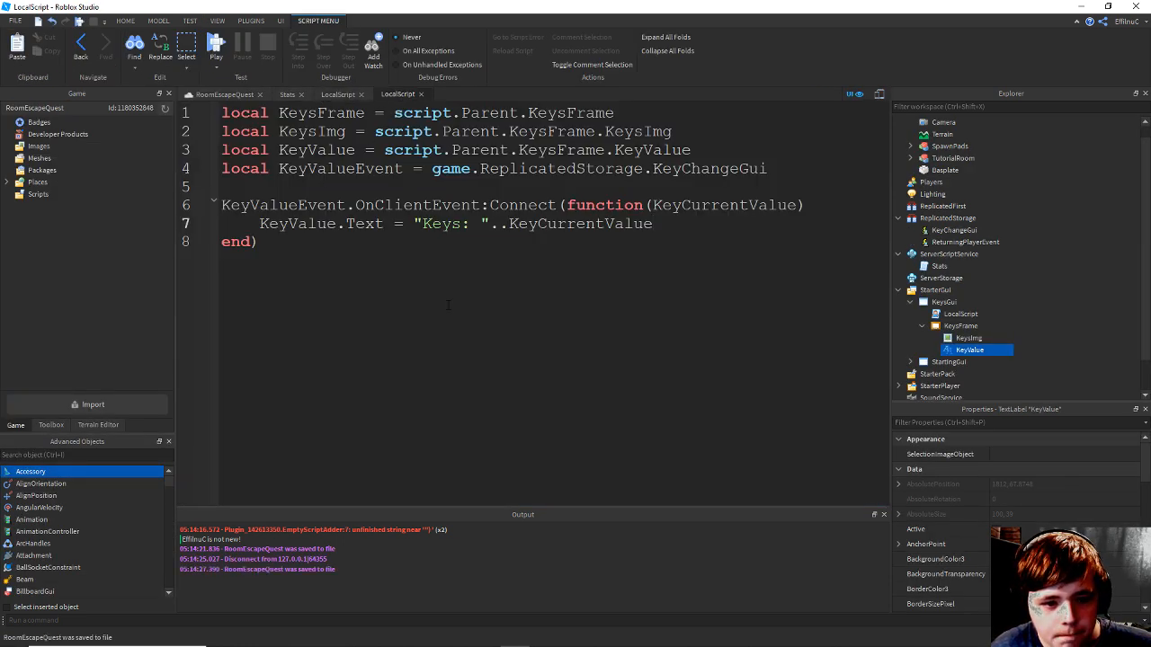
pyautogui.press('Down')
pyautogui.click(335, 96)
pyautogui.scroll(-2, 430, 244)
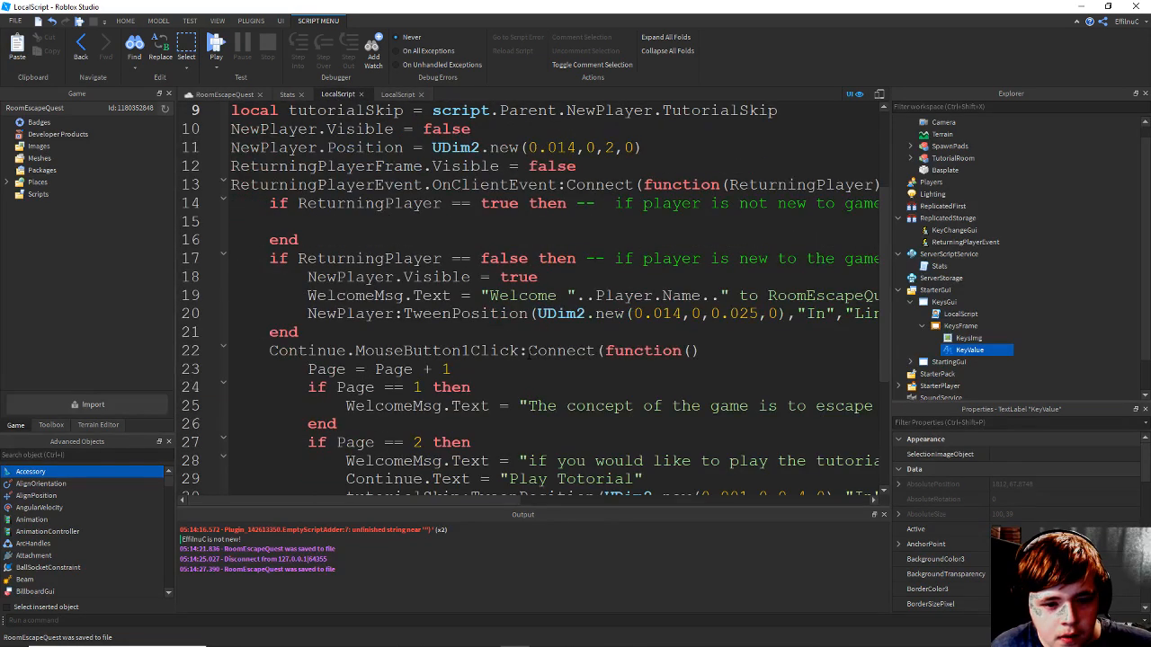
pyautogui.hotkey('ctrl', 's')
pyautogui.click(287, 94)
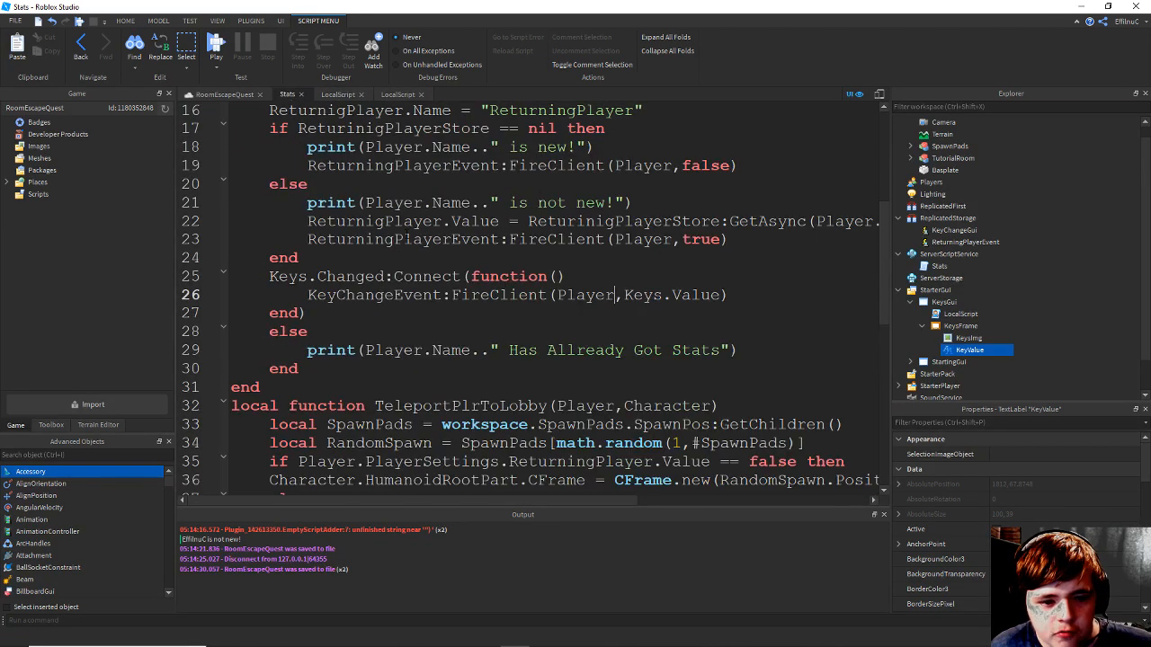
pyautogui.scroll(3, 530, 297)
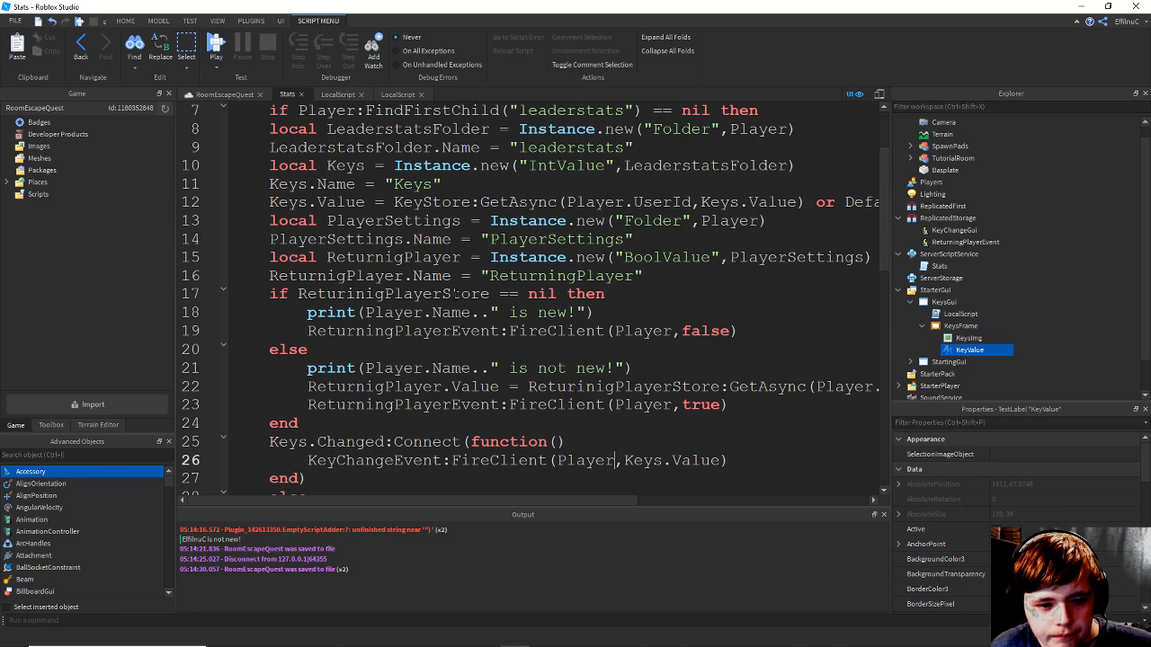
pyautogui.hotkey('ctrl', 's')
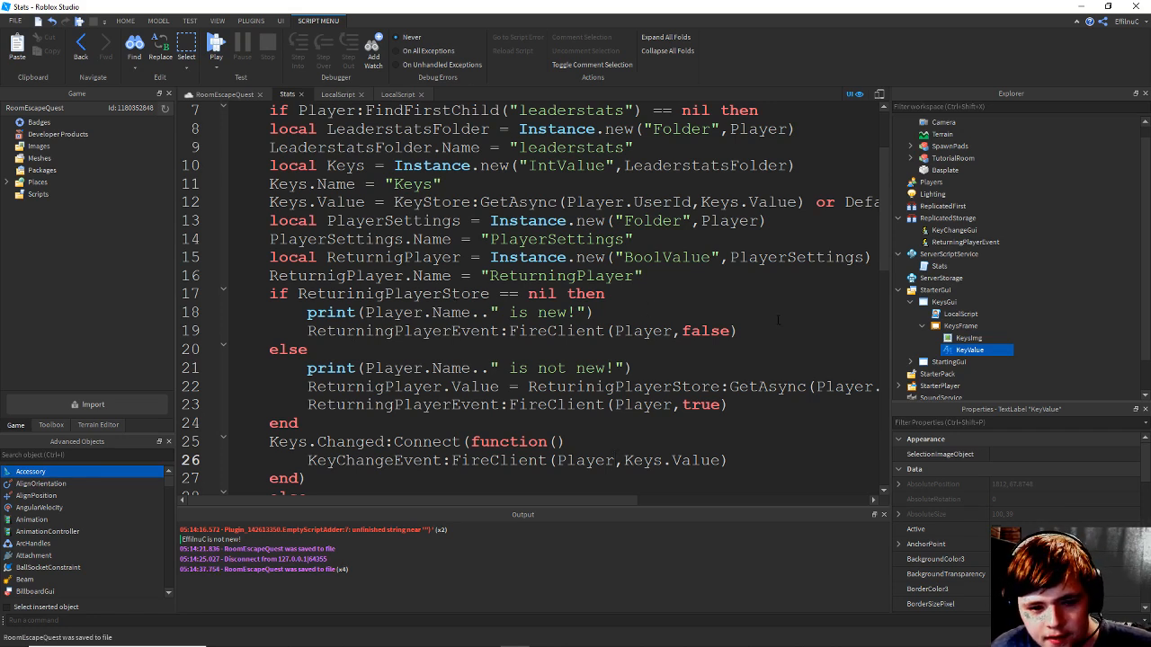
pyautogui.scroll(-1, 618, 406)
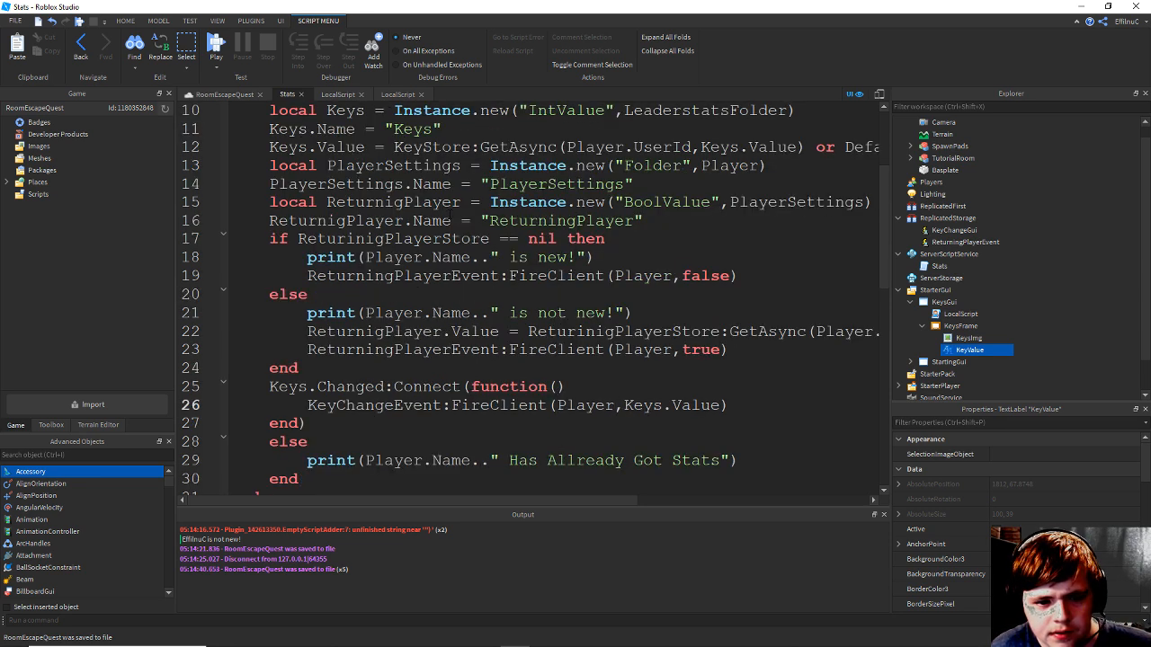
pyautogui.scroll(1, 558, 360)
pyautogui.moveTo(554, 500); pyautogui.dragTo(538, 409)
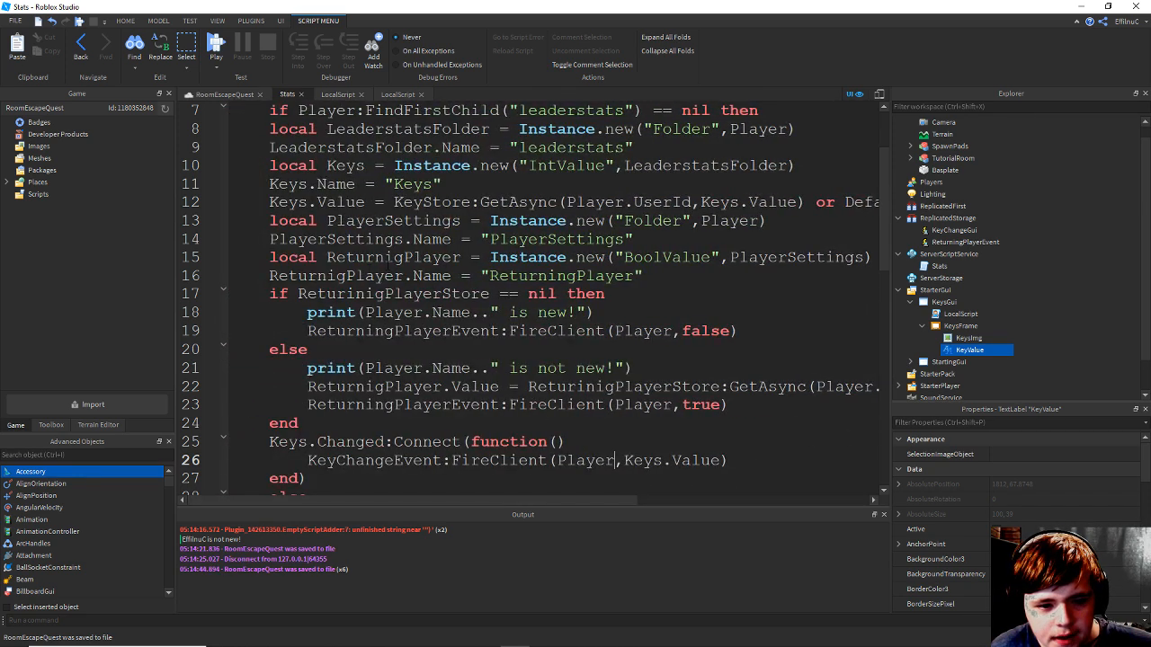
pyautogui.scroll(1, 536, 295)
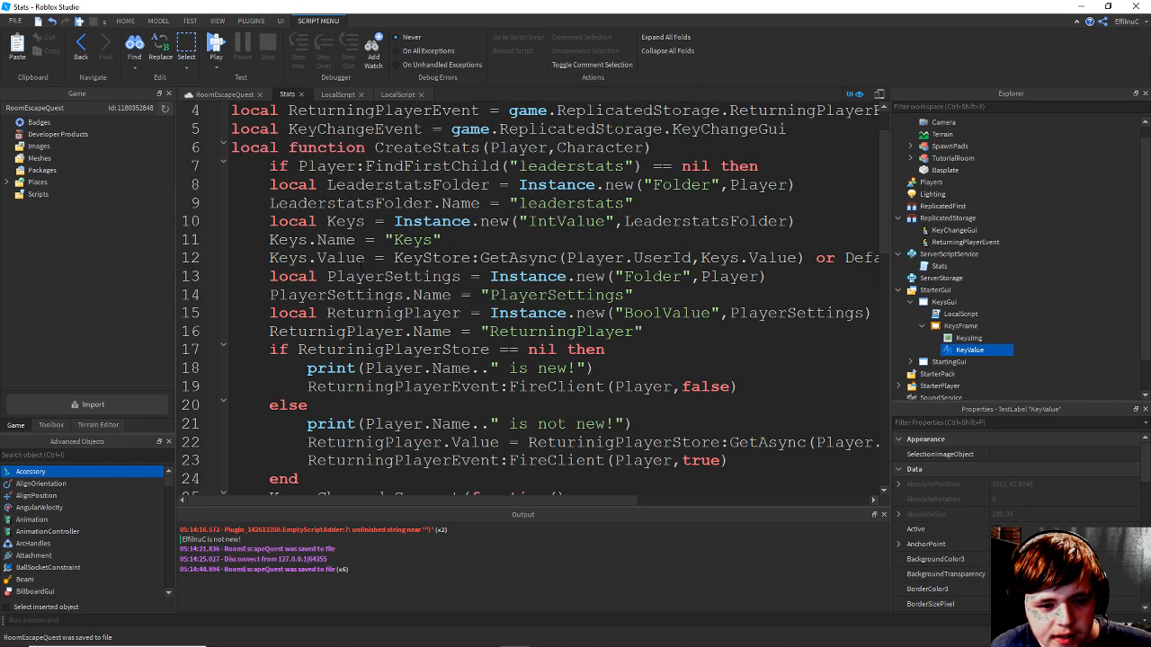
# Insert KeyChangeEvent:FireClient(Player,Keys.Value) above the PlayerSettings line in Stats and save.
pyautogui.click(275, 276)
pyautogui.press('Return')
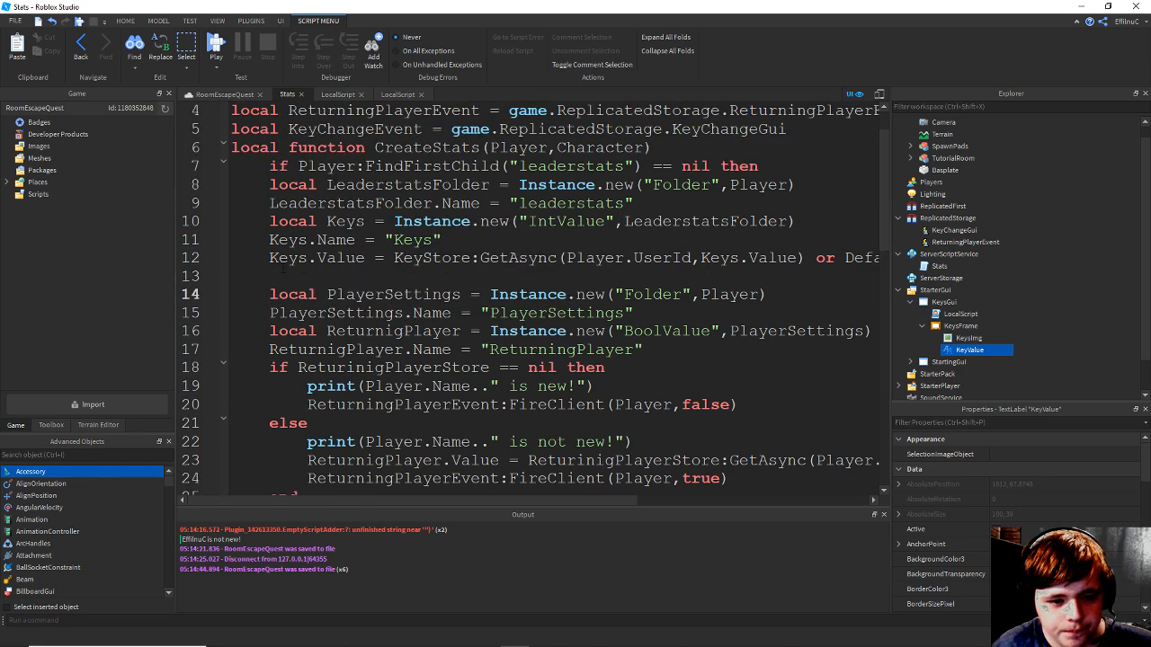
pyautogui.press('Up')
pyautogui.write('ke')
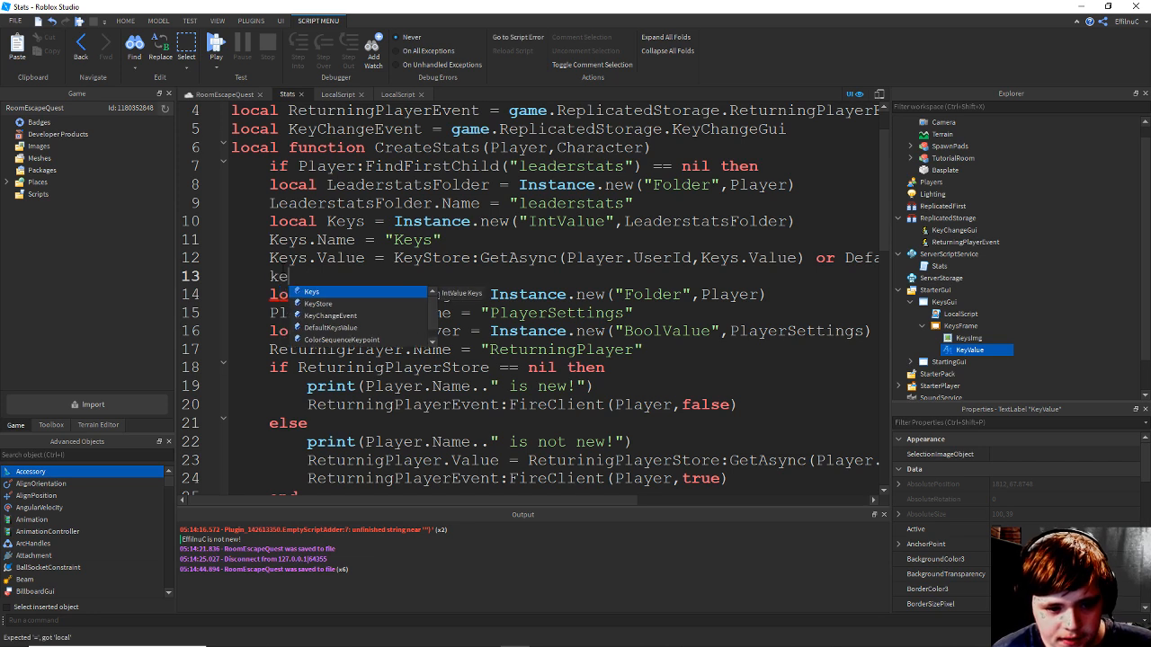
pyautogui.press('Down')
pyautogui.press('Down')
pyautogui.press('Return')
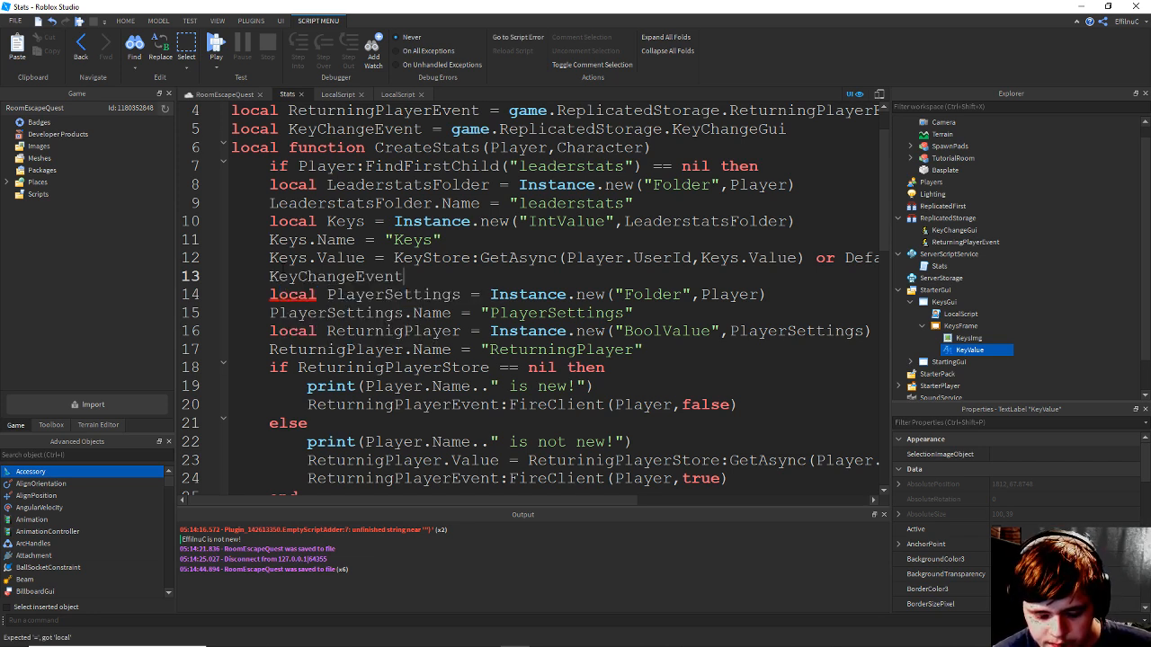
pyautogui.write('.o')
pyautogui.press('BackSpace')
pyautogui.press('BackSpace')
pyautogui.write(':')
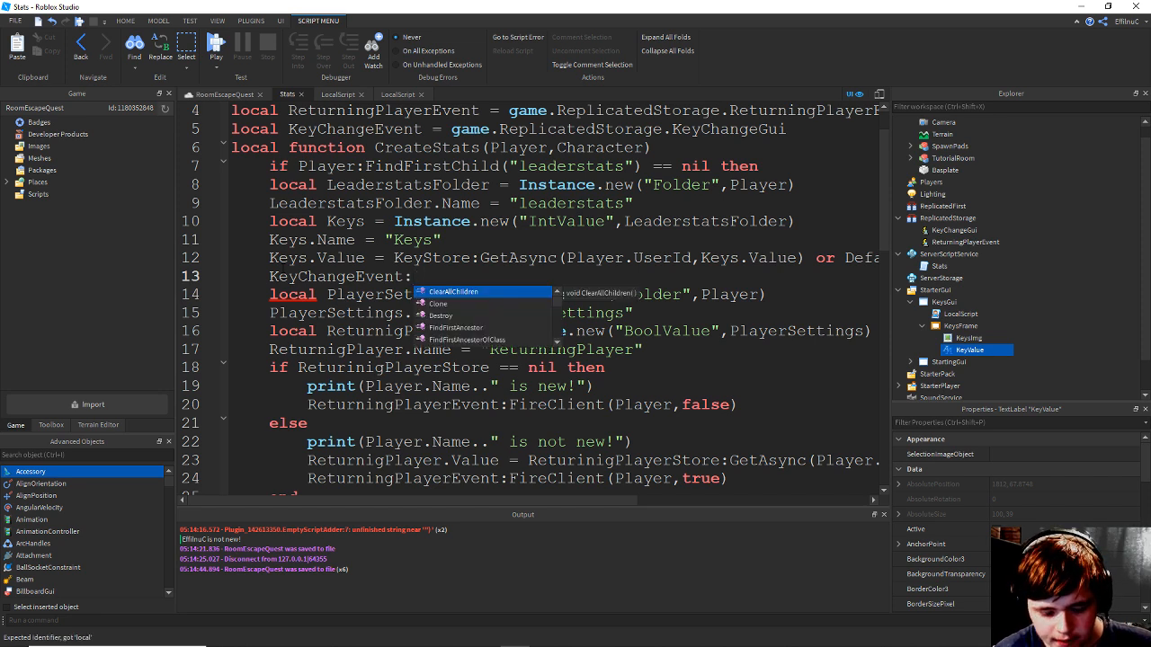
pyautogui.write('F')
pyautogui.press('Return')
pyautogui.write('Player,')
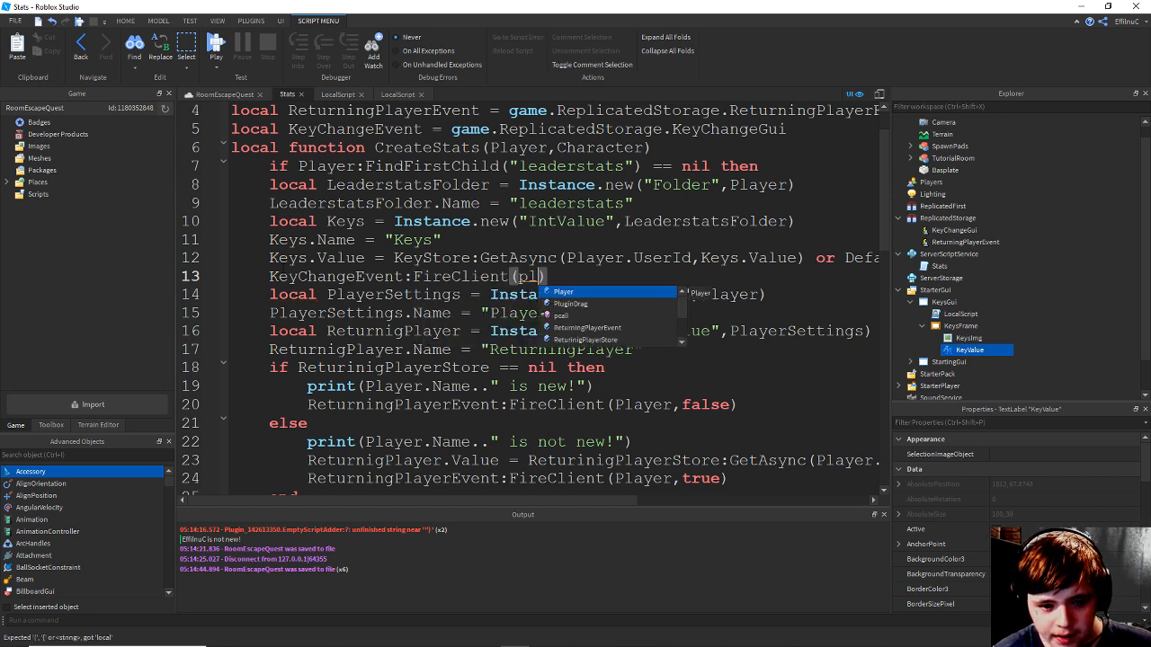
pyautogui.write('Keys.Value')
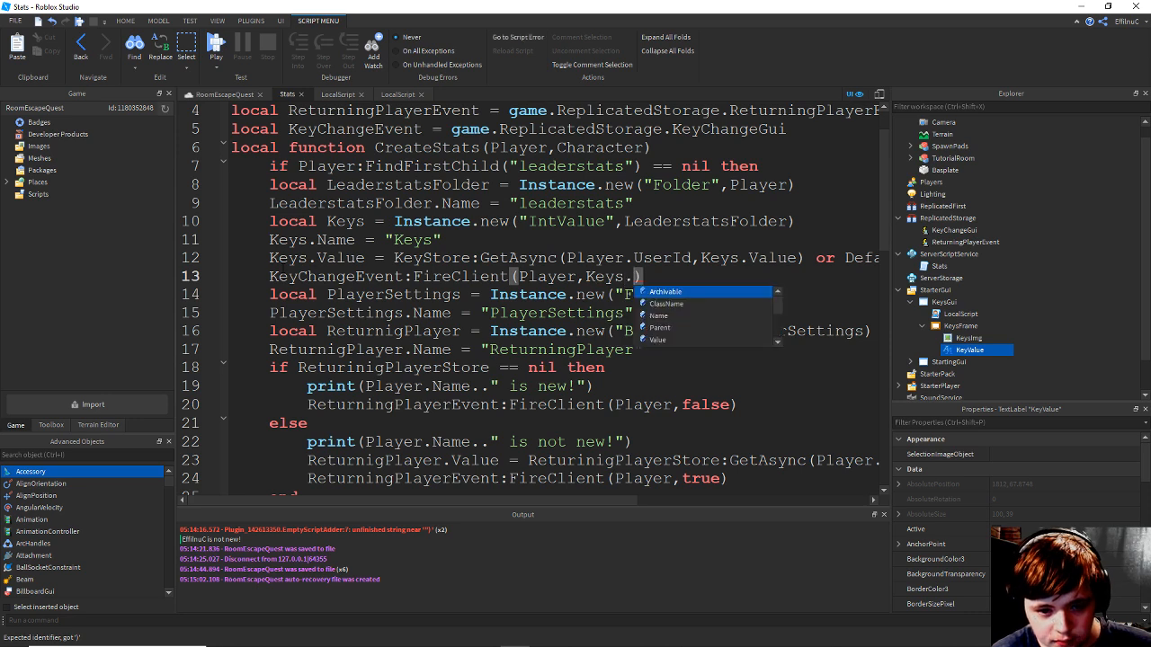
pyautogui.hotkey('ctrl', 's')
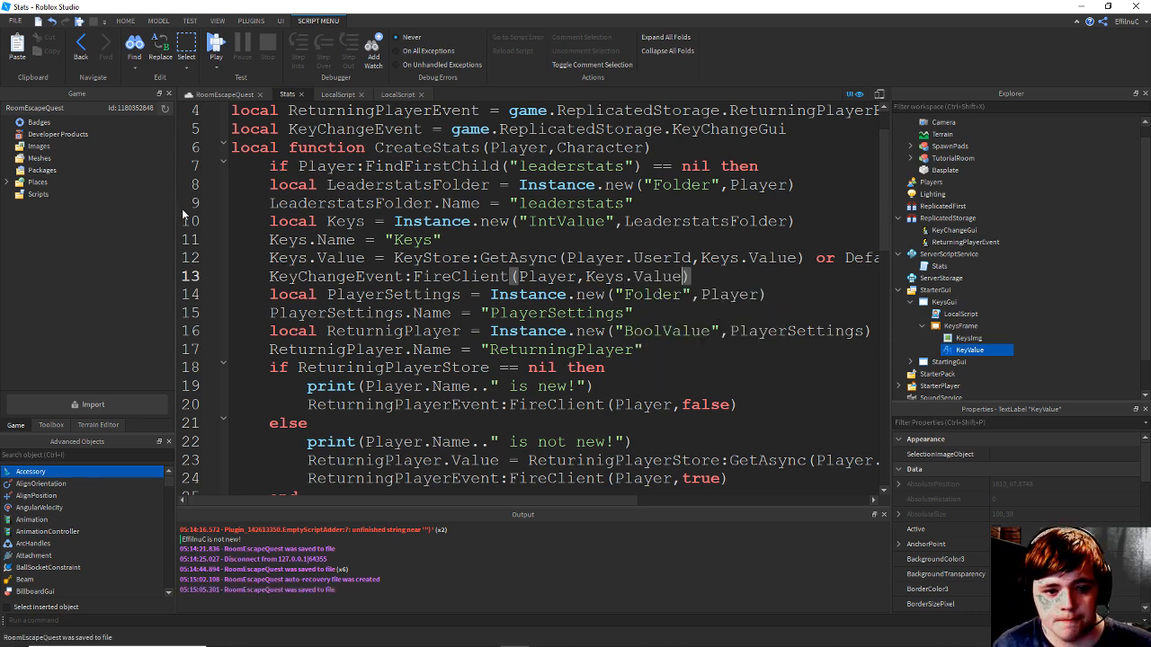
pyautogui.click(218, 101)
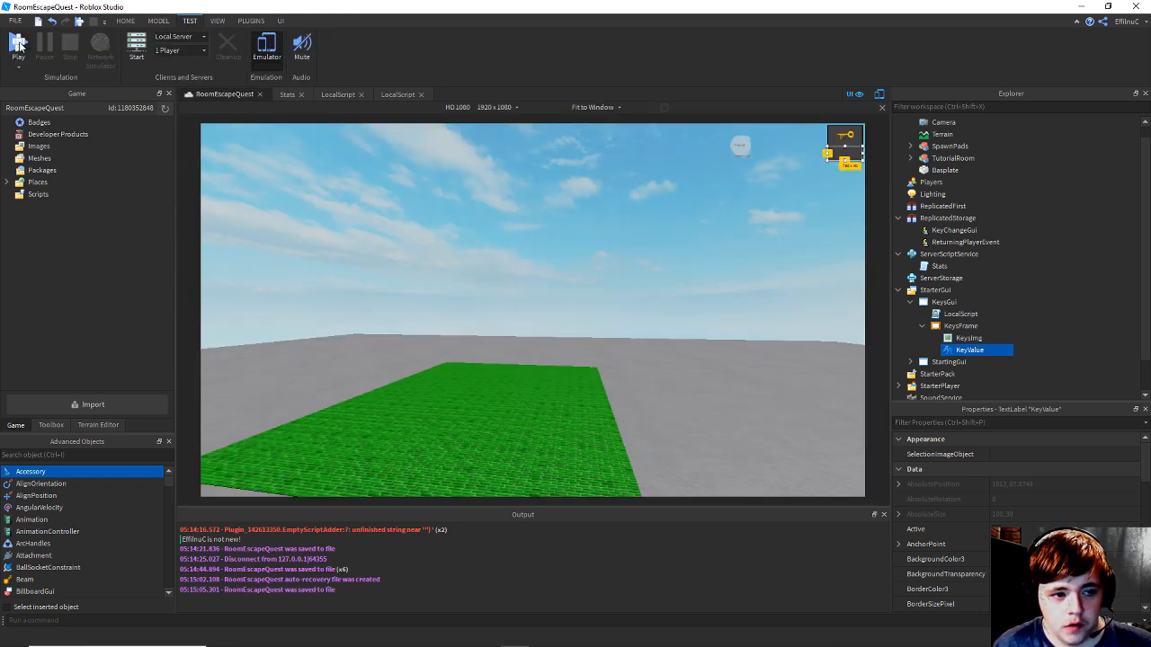
pyautogui.press('F5')
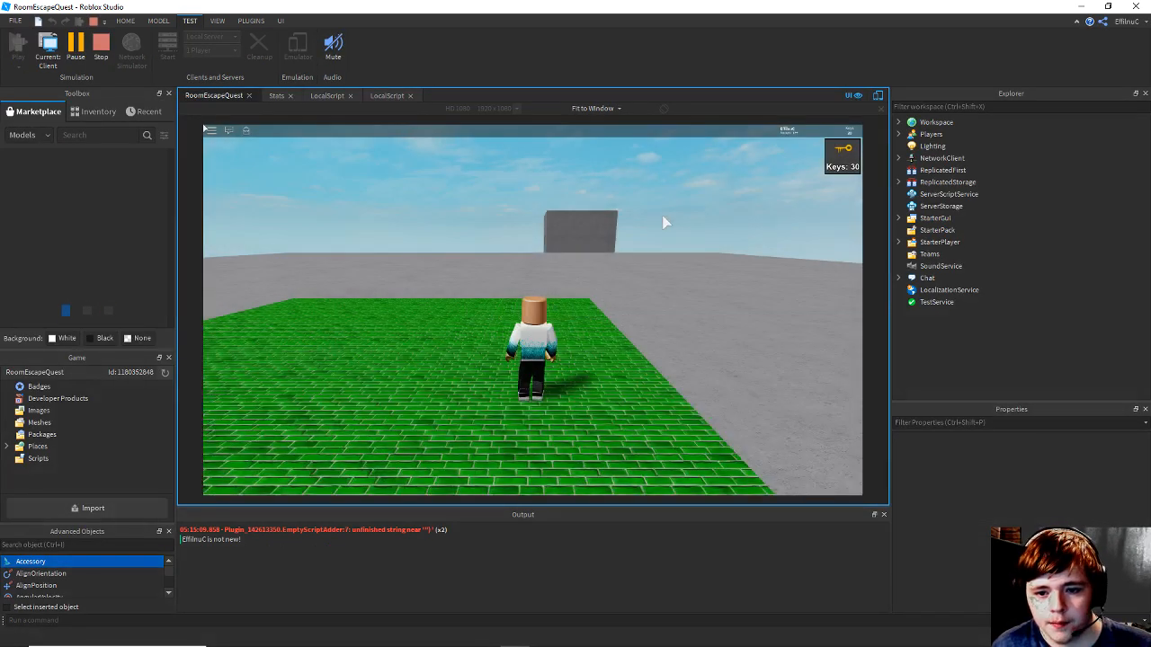
pyautogui.press('d')
pyautogui.press('w')
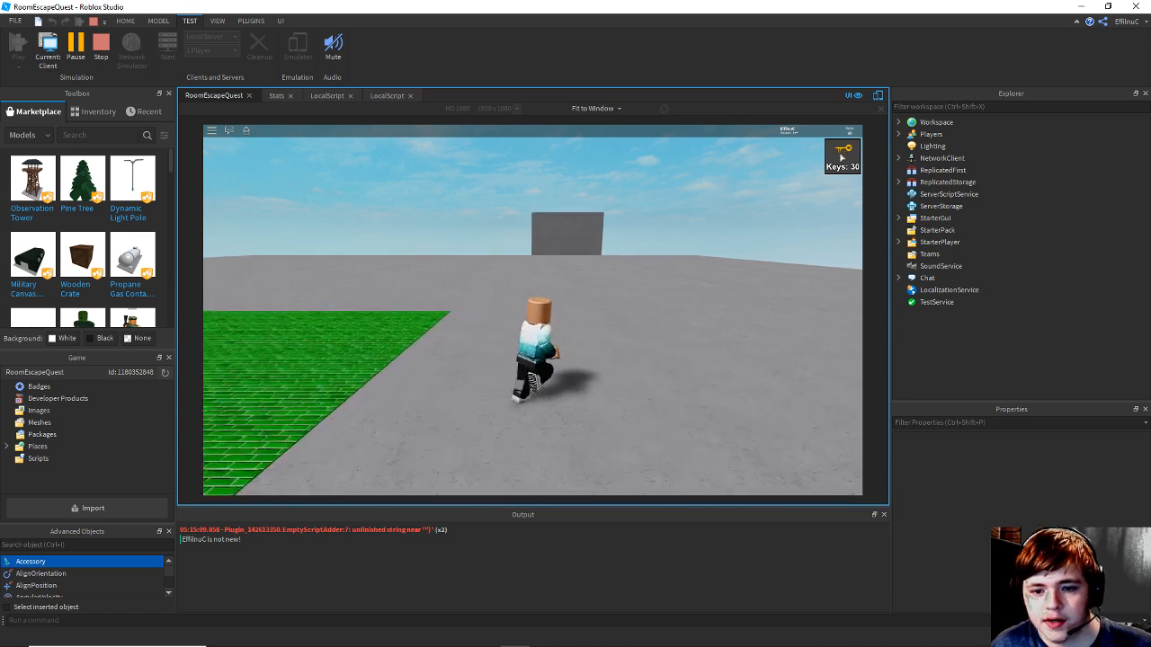
pyautogui.press('a')
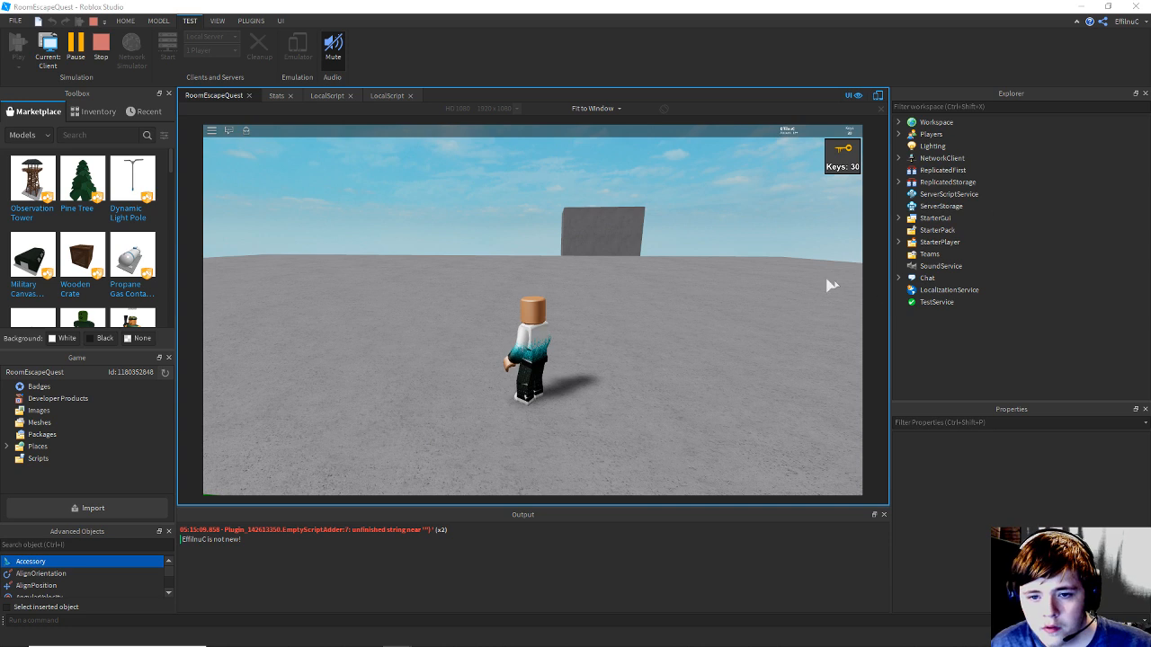
pyautogui.press('w')
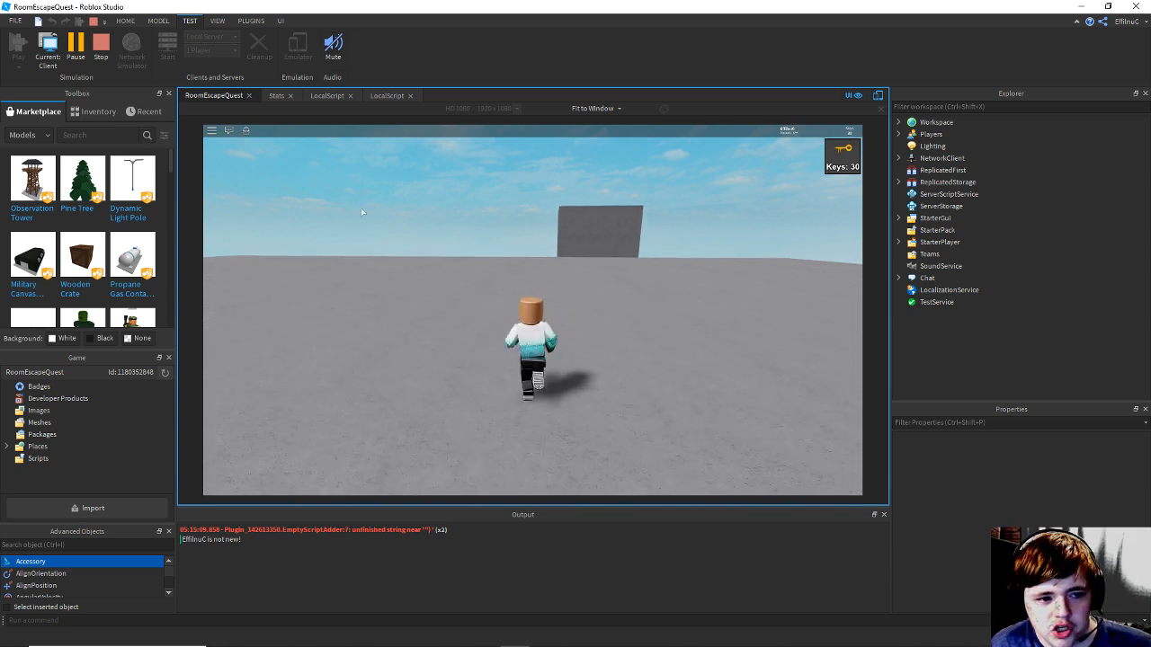
pyautogui.click(897, 134)
pyautogui.click(910, 146)
pyautogui.click(922, 170)
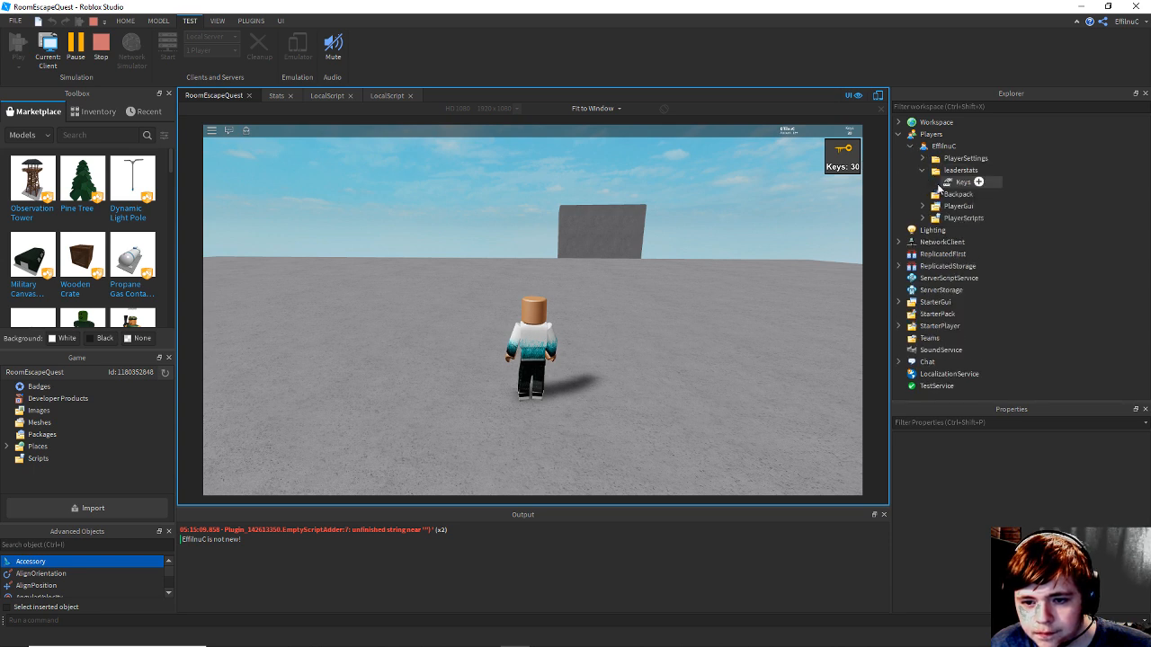
pyautogui.click(962, 182)
pyautogui.click(1024, 500)
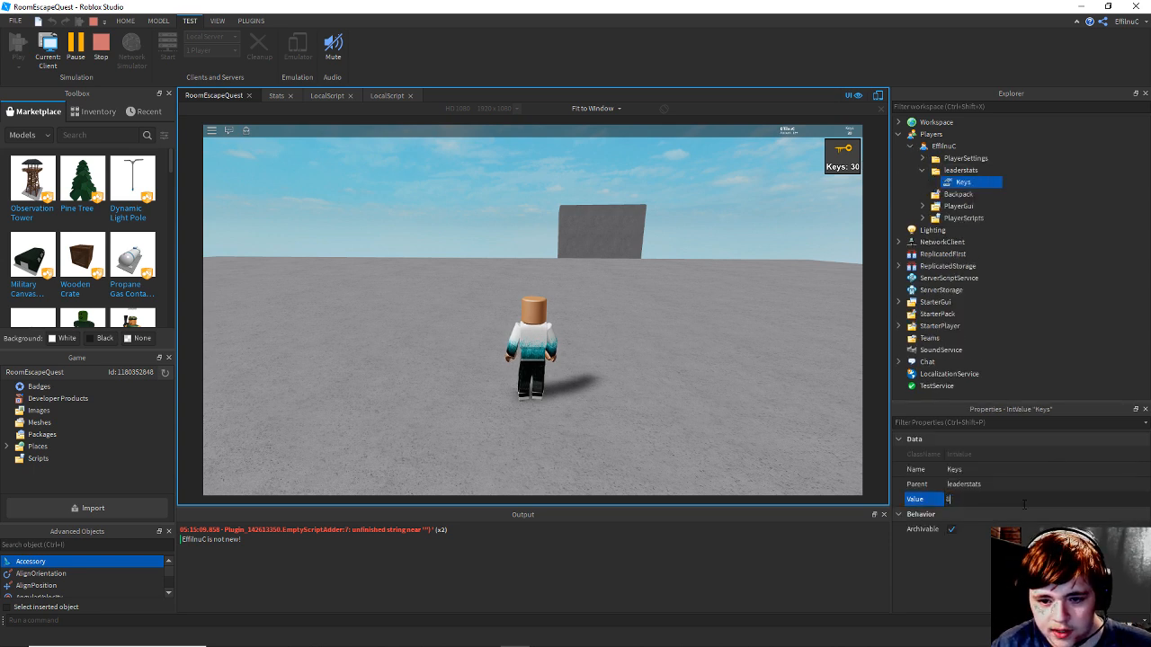
pyautogui.write('80')
pyautogui.press('Return')
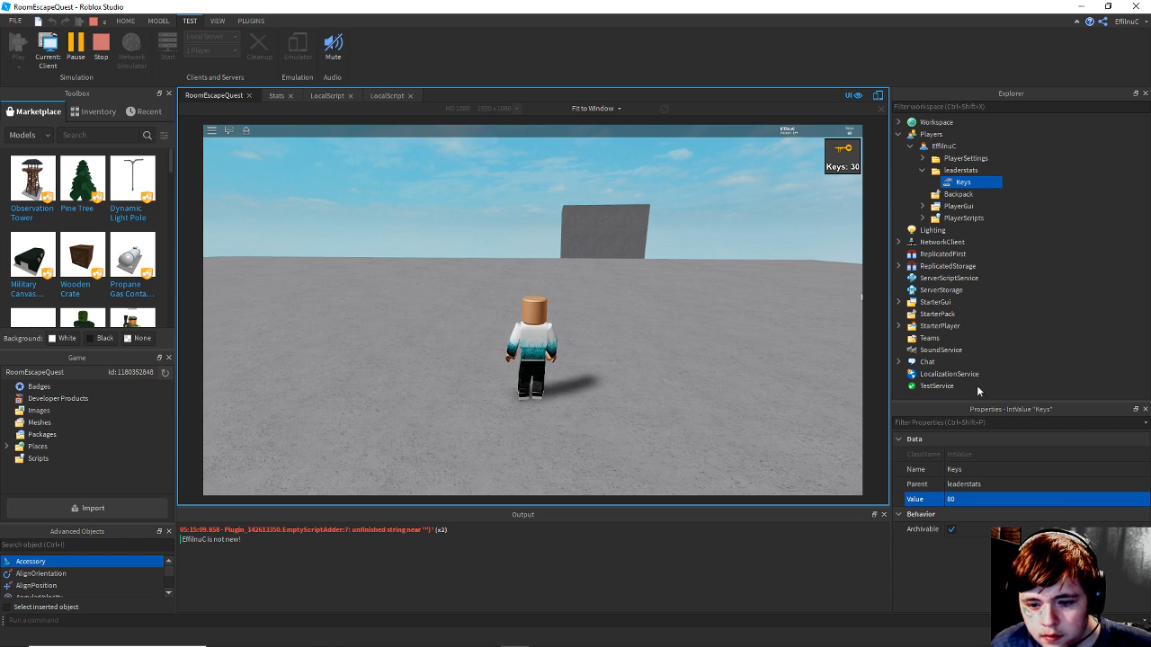
pyautogui.click(40, 40)
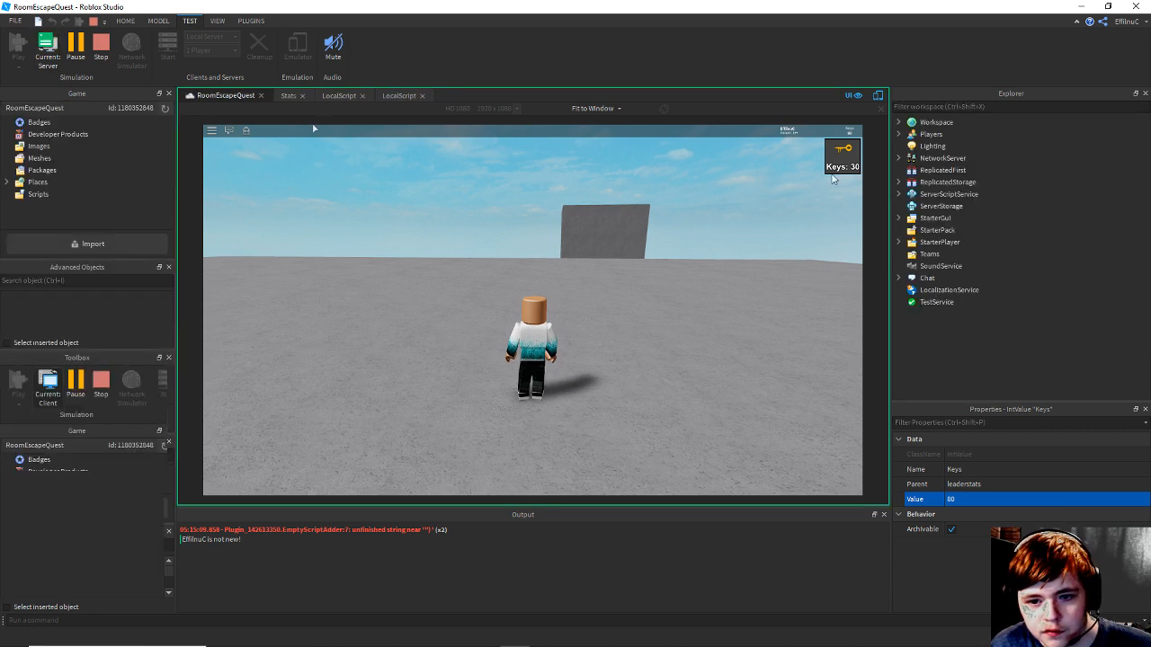
pyautogui.click(897, 134)
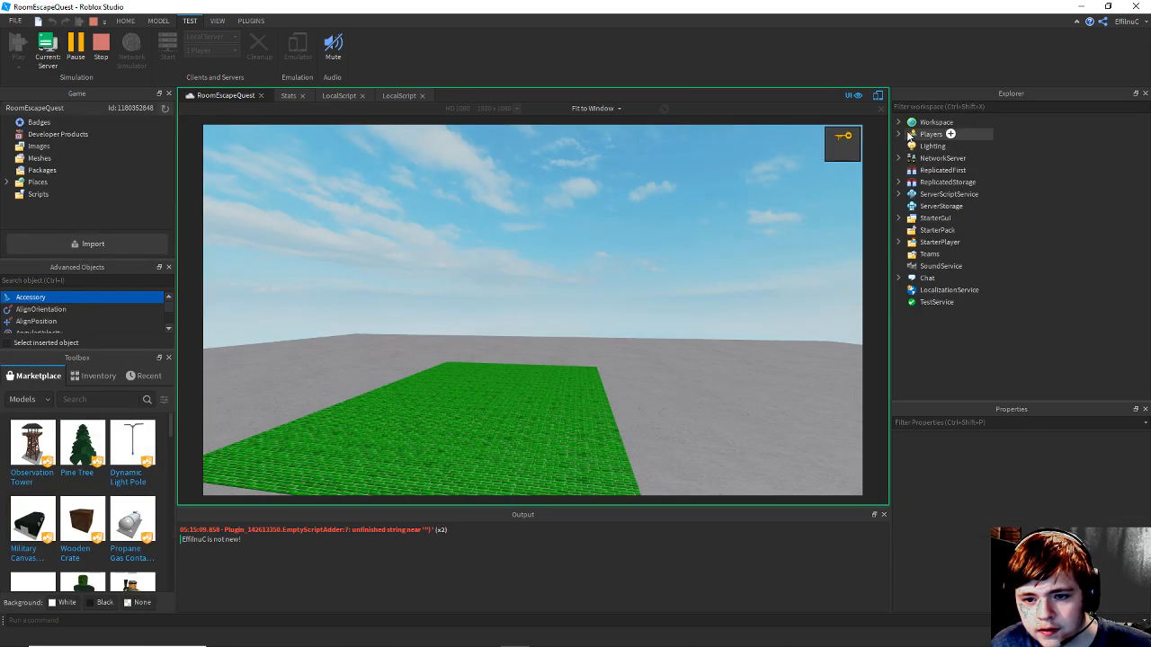
pyautogui.click(910, 145)
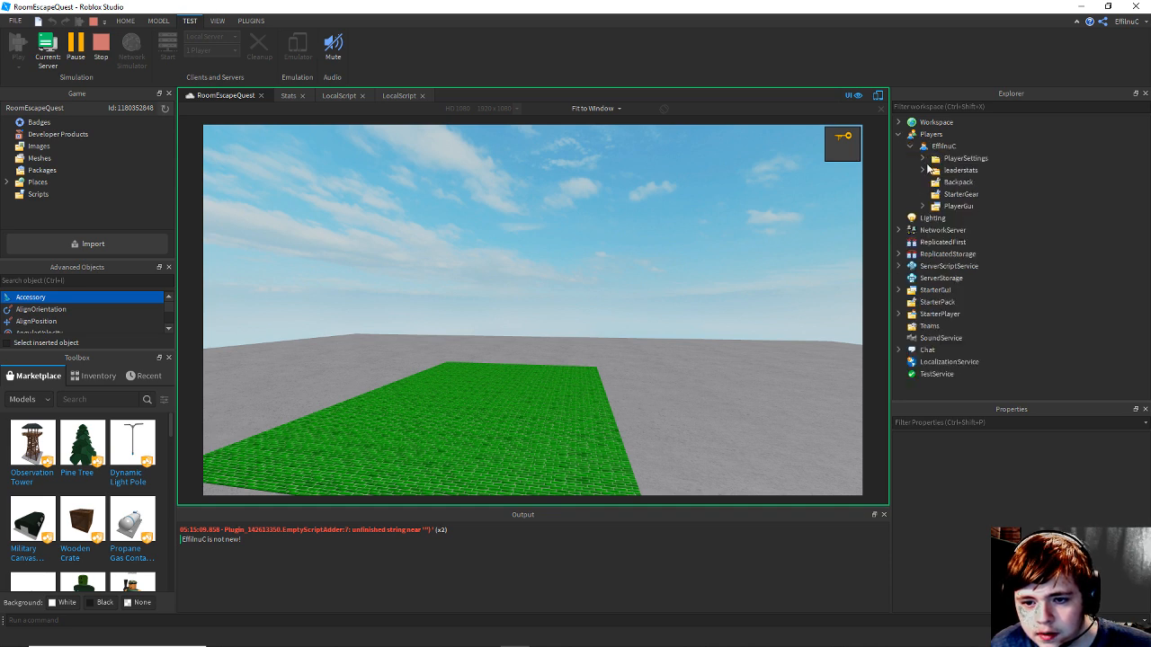
pyautogui.click(922, 170)
pyautogui.click(962, 182)
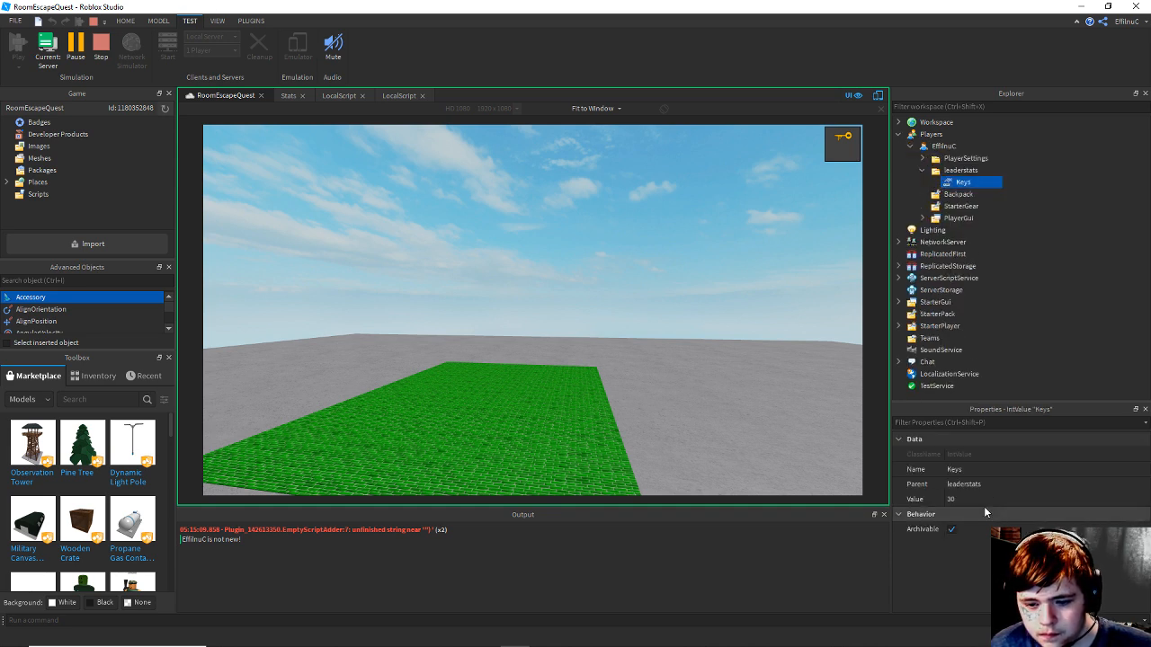
pyautogui.click(969, 504)
pyautogui.write('80')
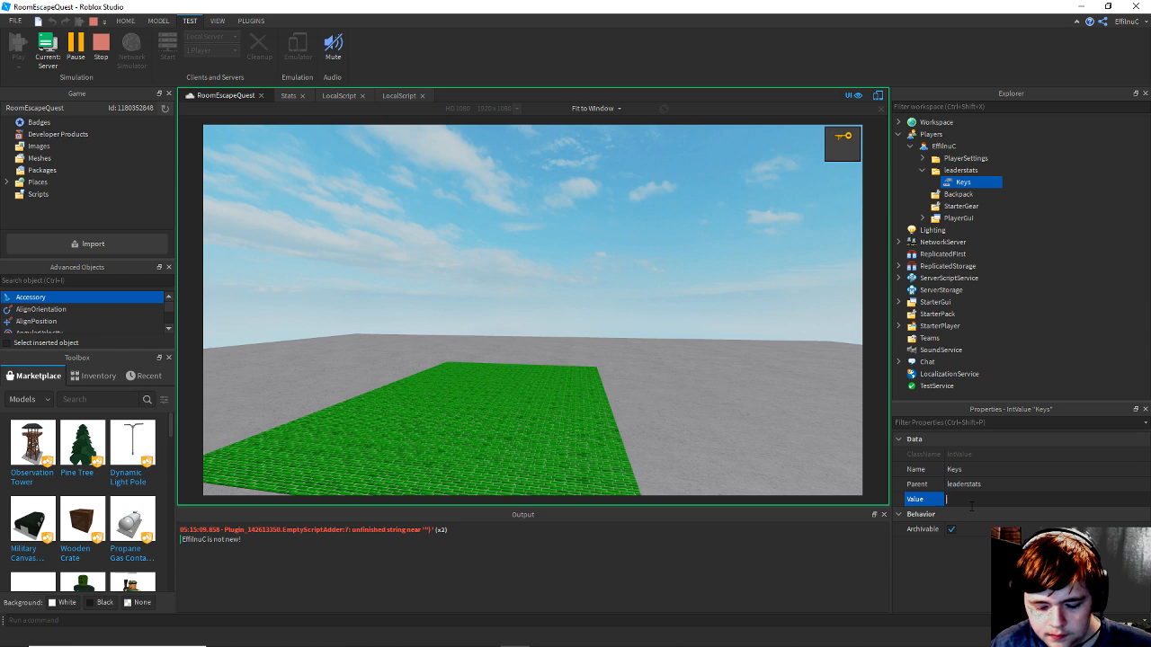
pyautogui.press('Return')
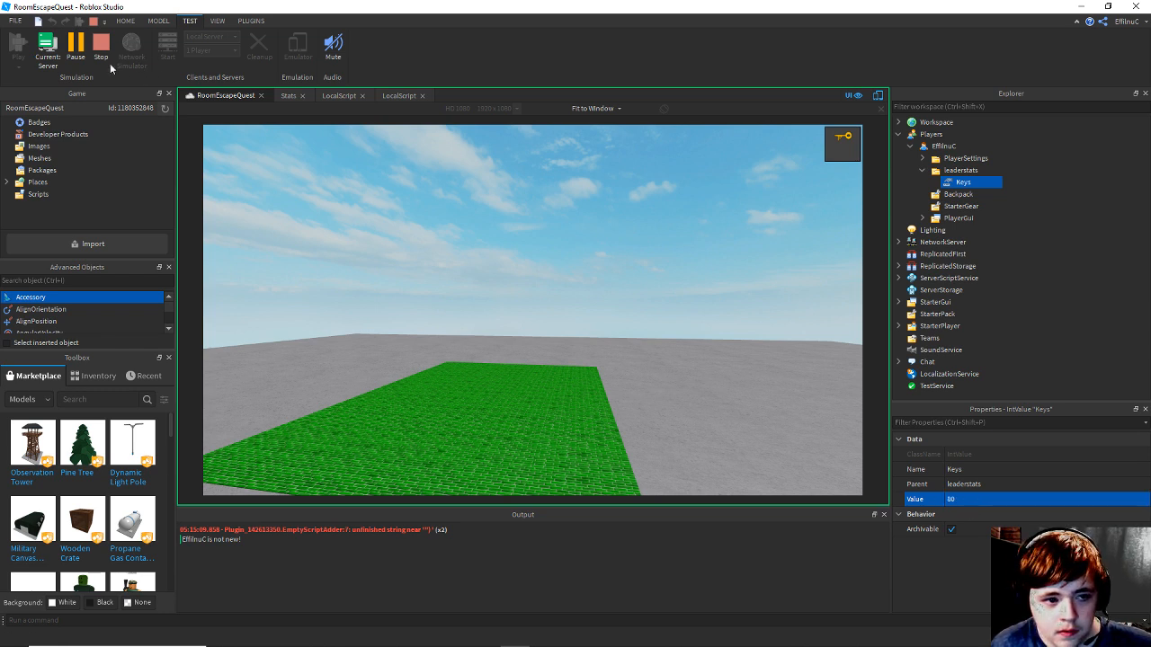
pyautogui.click(48, 47)
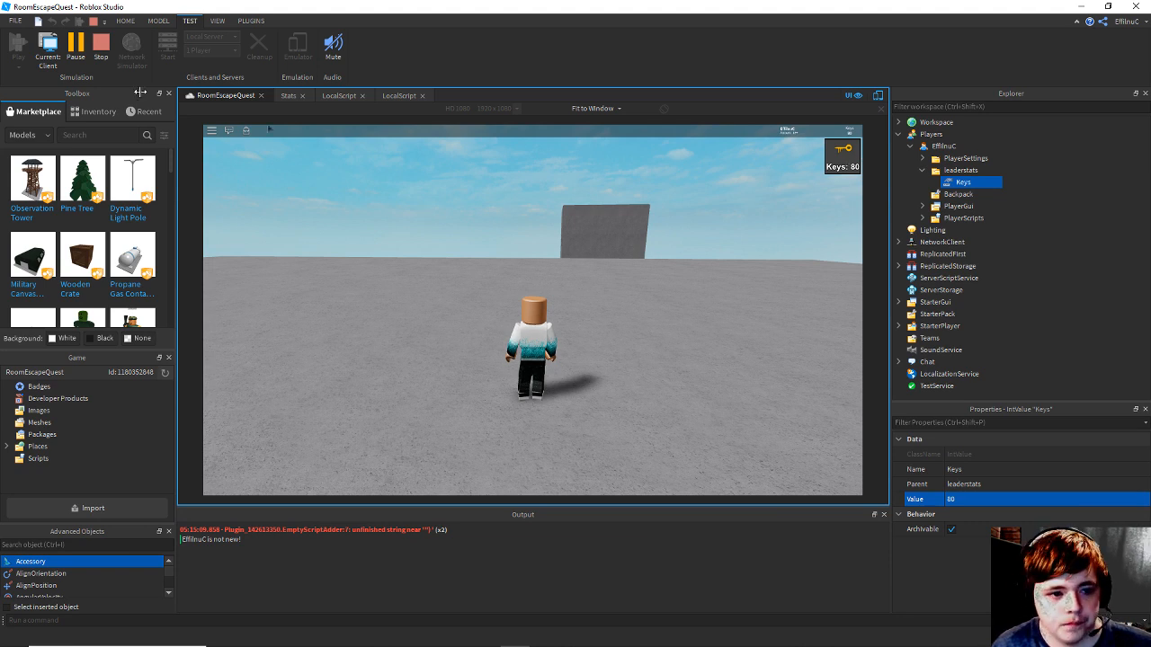
pyautogui.click(98, 49)
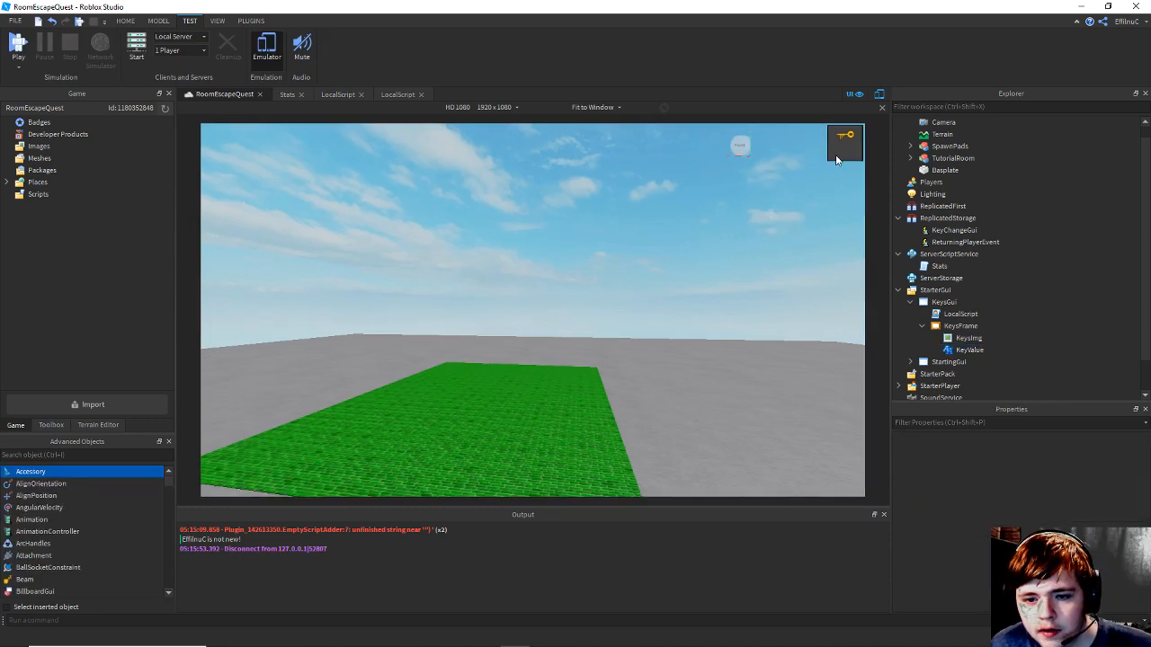
# Shorten KeysFrame from its bottom edge and nudge the KeyValue label inside it.
pyautogui.click(955, 326)
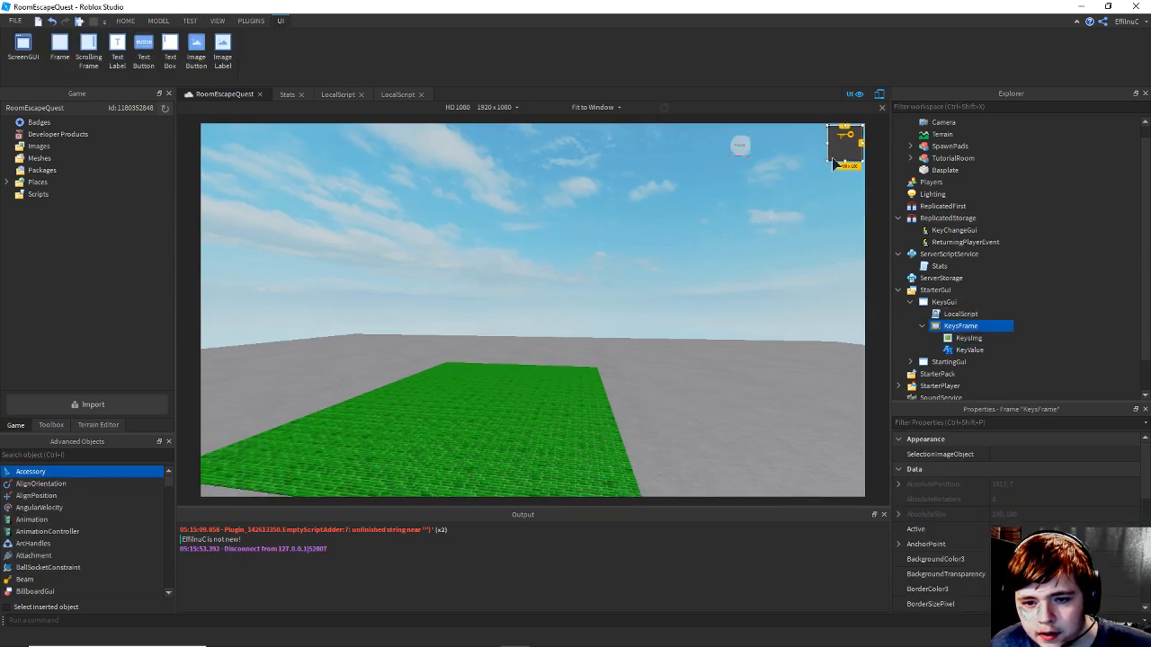
pyautogui.moveTo(845, 162); pyautogui.dragTo(845, 153)
pyautogui.click(968, 351)
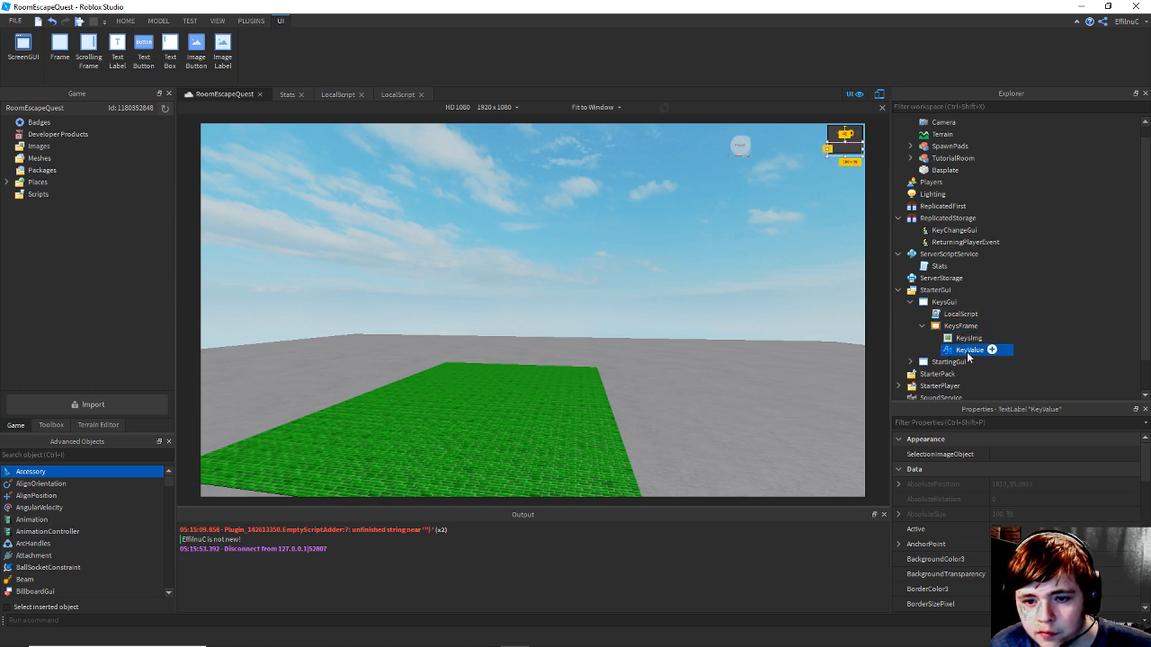
pyautogui.click(844, 146)
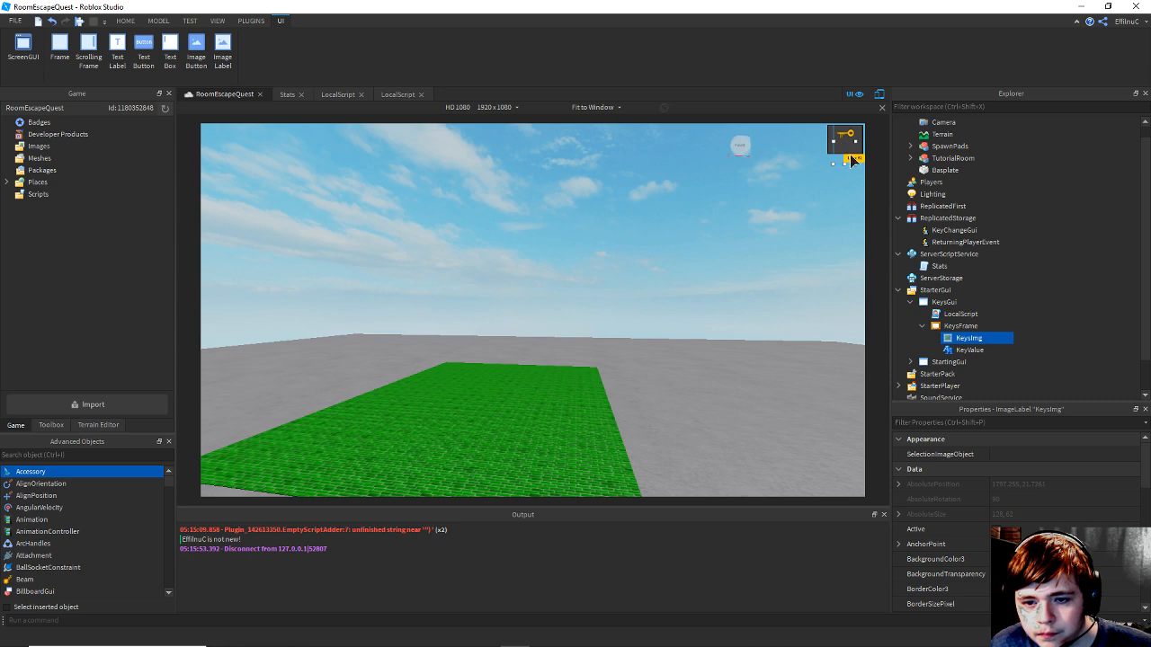
pyautogui.click(973, 350)
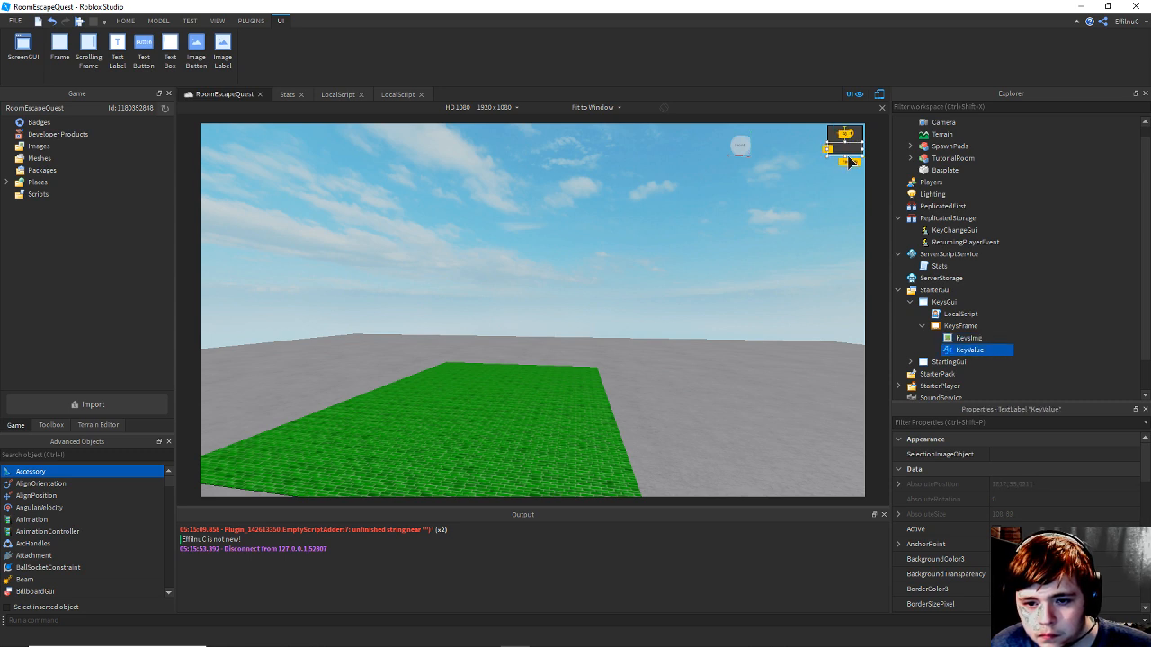
pyautogui.moveTo(846, 156); pyautogui.dragTo(846, 156)
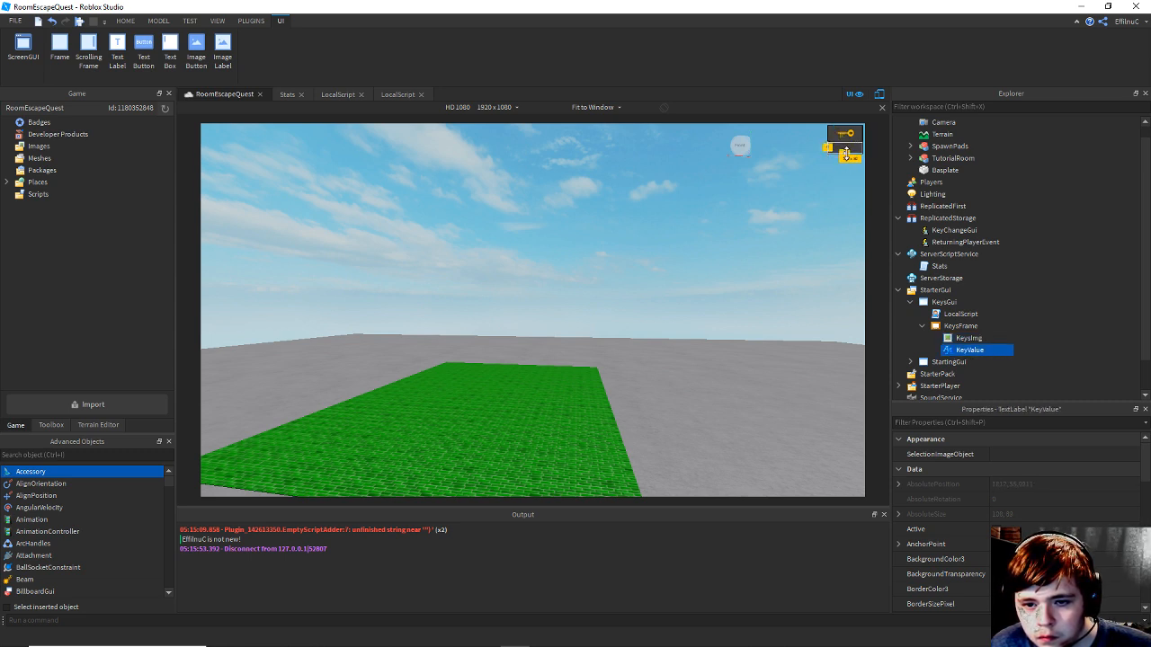
pyautogui.click(884, 214)
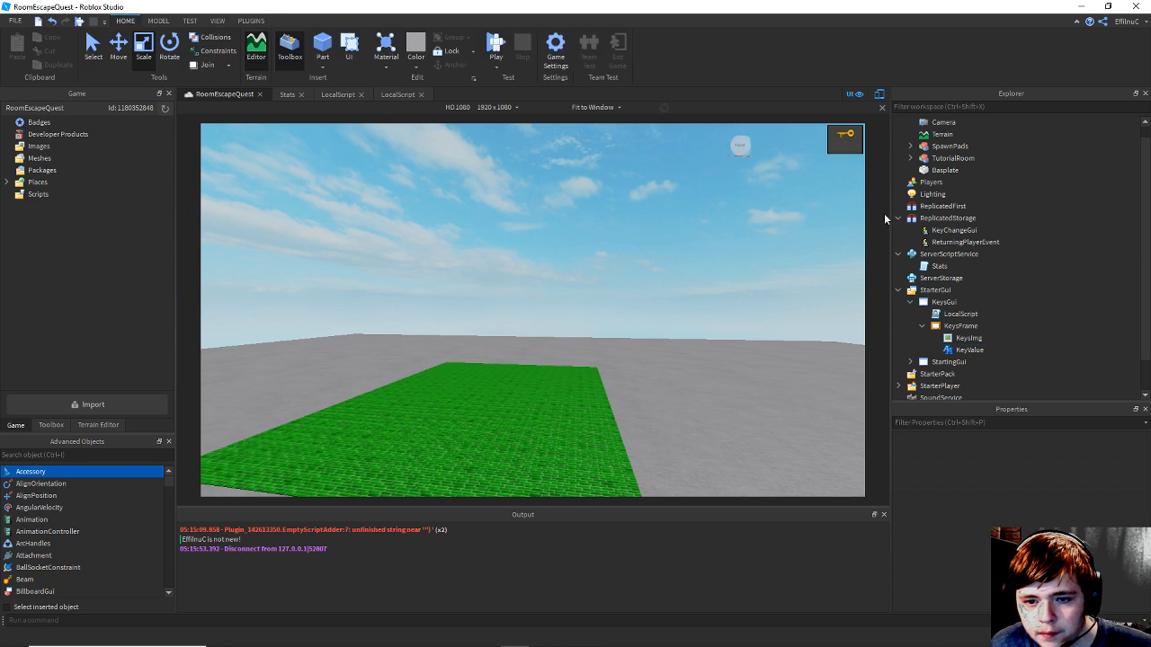
pyautogui.click(190, 20)
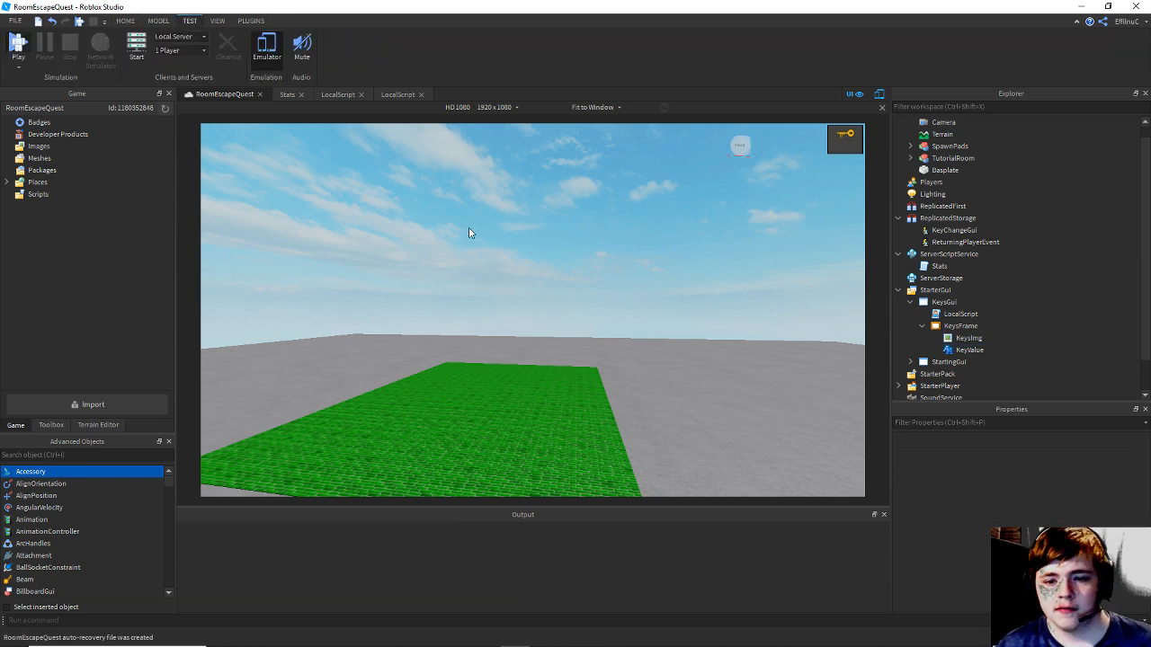
# Playtest with F5, run the avatar toward the grey wall while Keys: 80 shows, and save.
pyautogui.press('F5')
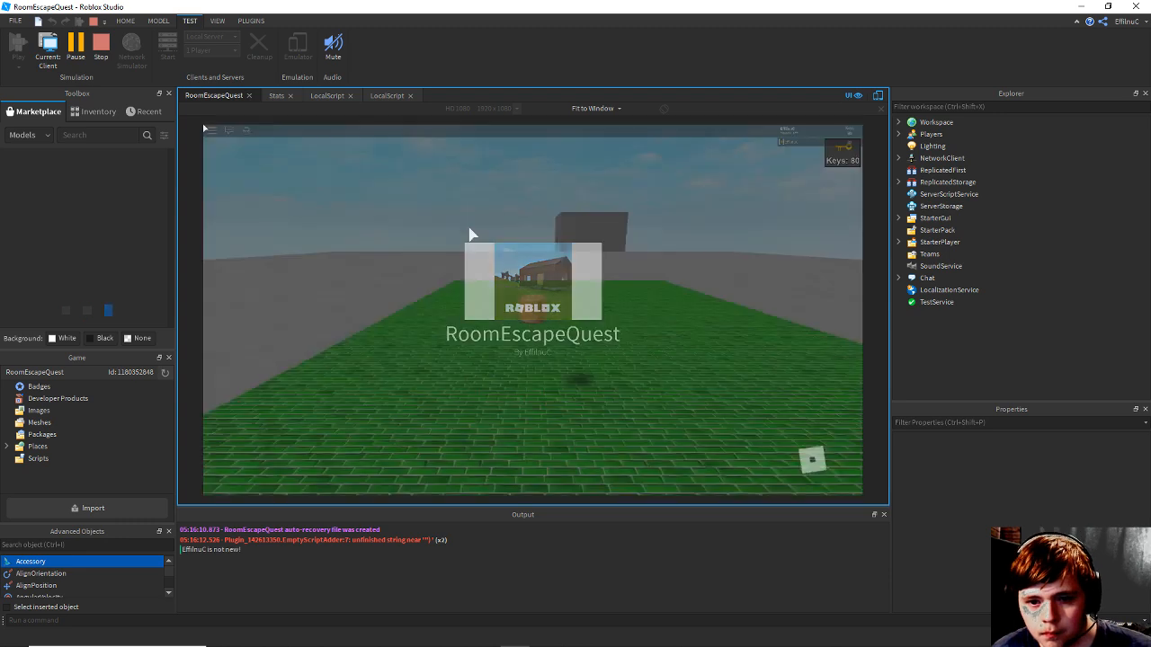
pyautogui.press('d')
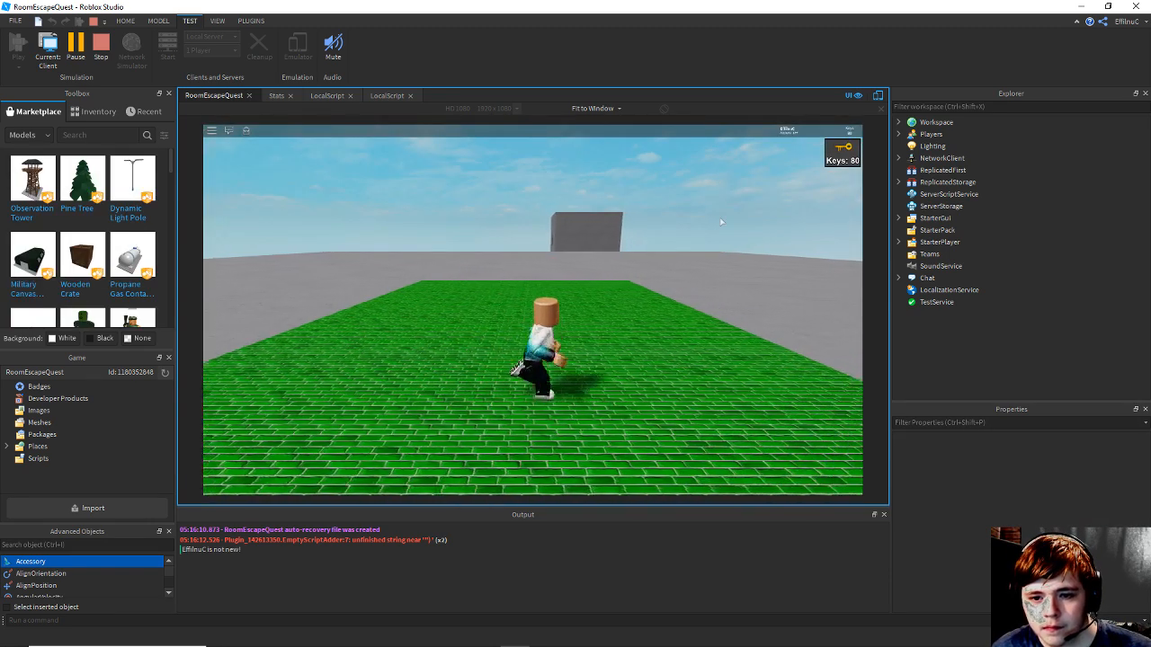
pyautogui.press('d')
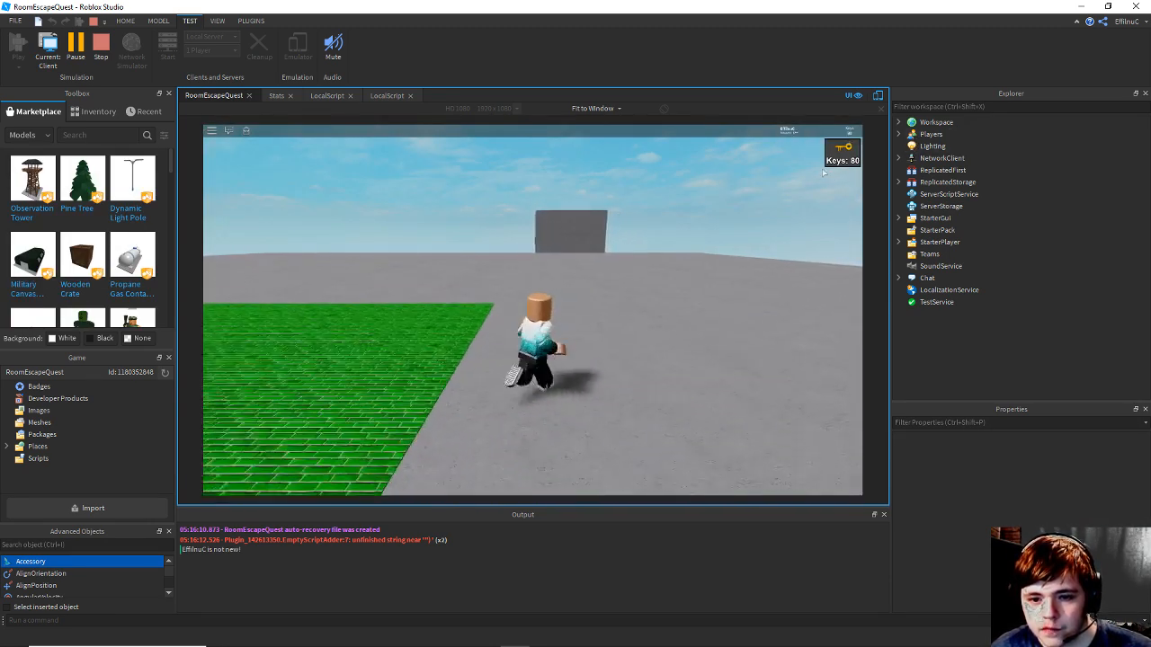
pyautogui.press('d')
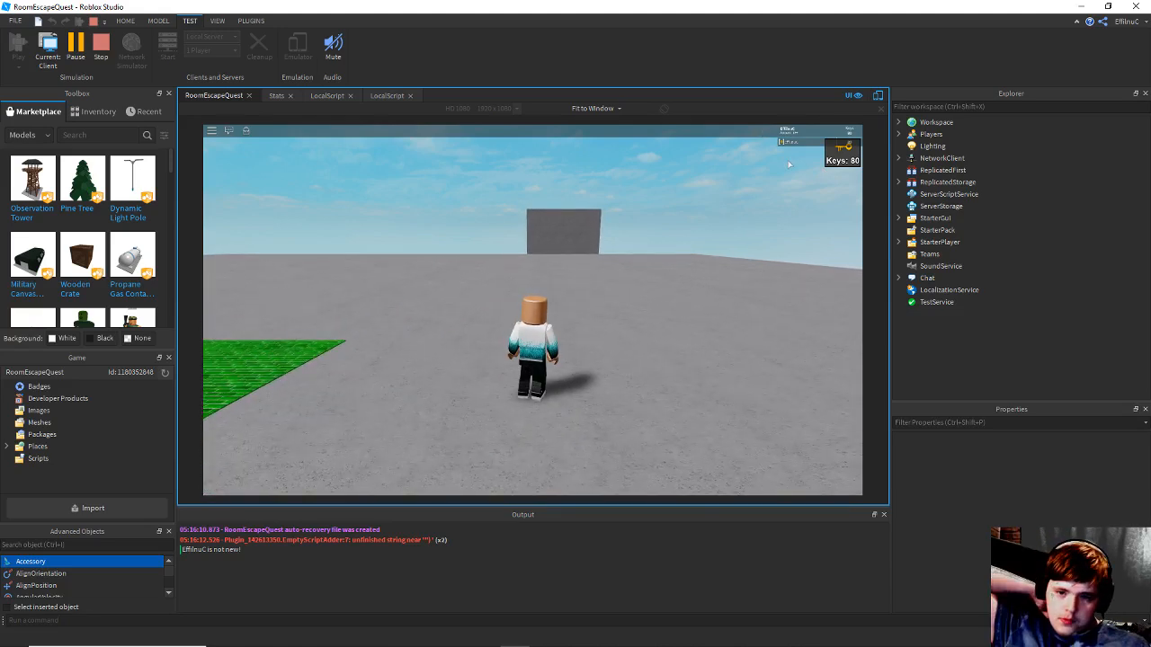
pyautogui.press('d')
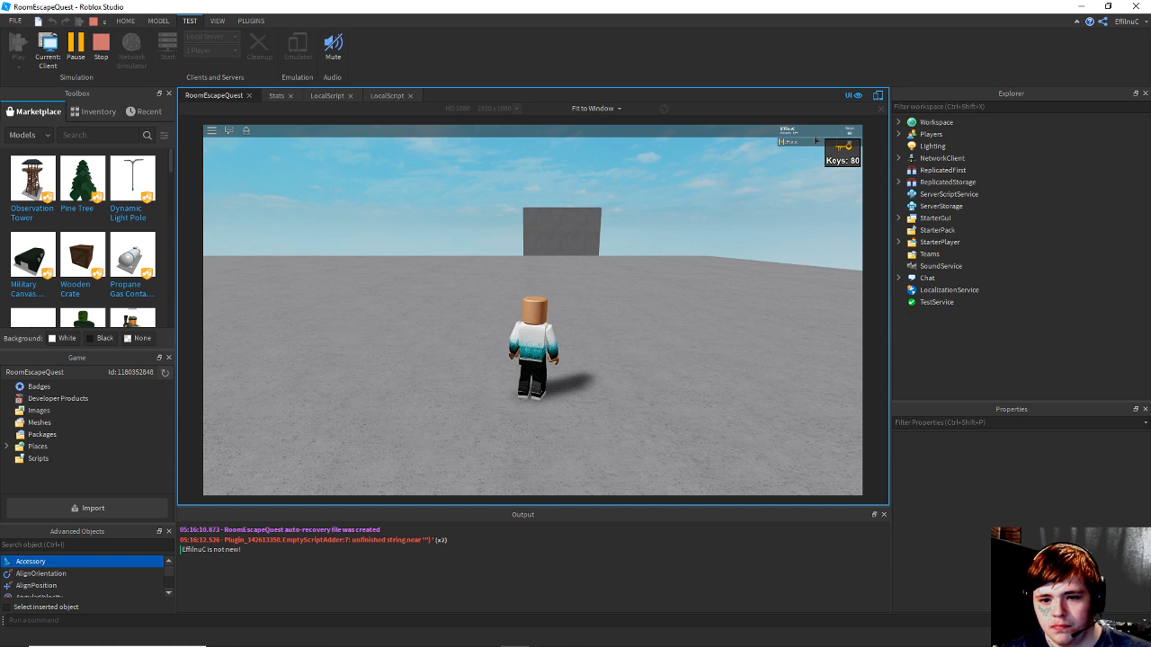
pyautogui.press('w')
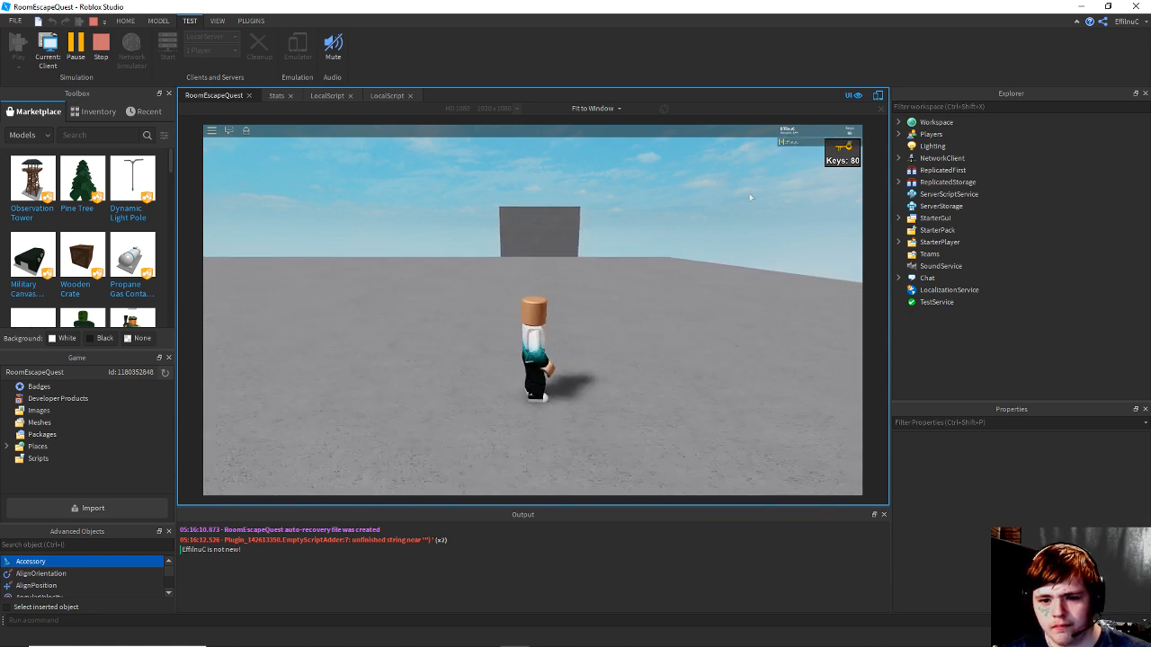
pyautogui.moveTo(750, 198); pyautogui.dragTo(745, 196, button='right')
pyautogui.press('Tab')
pyautogui.press('w')
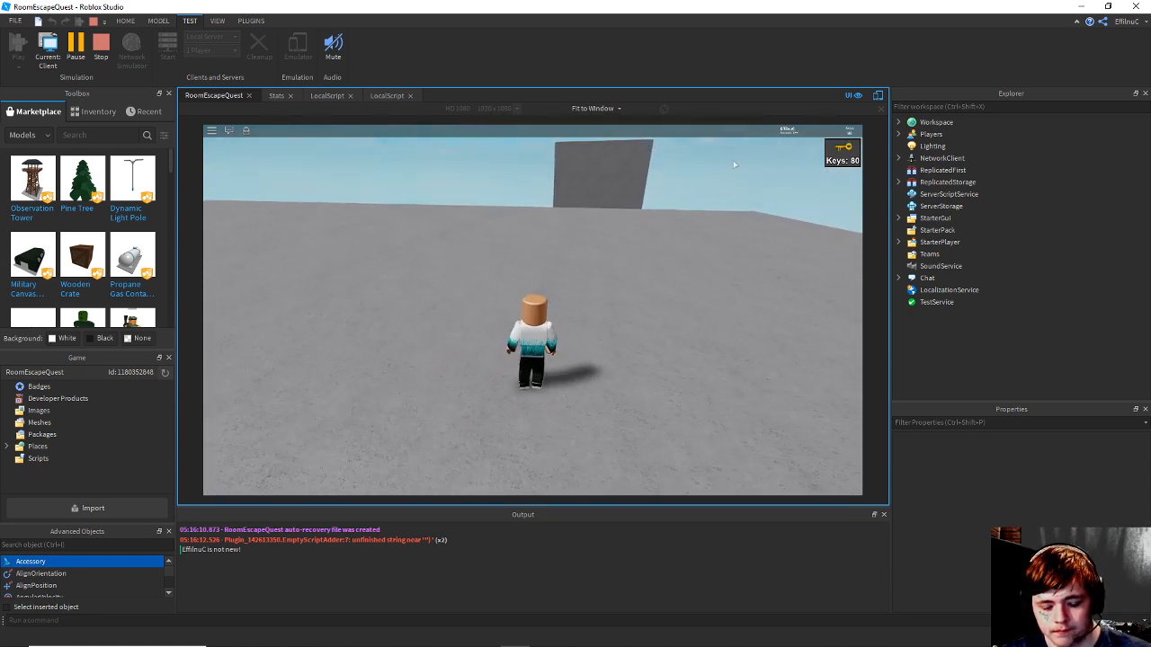
pyautogui.hotkey('ctrl', 's')
pyautogui.press('w')
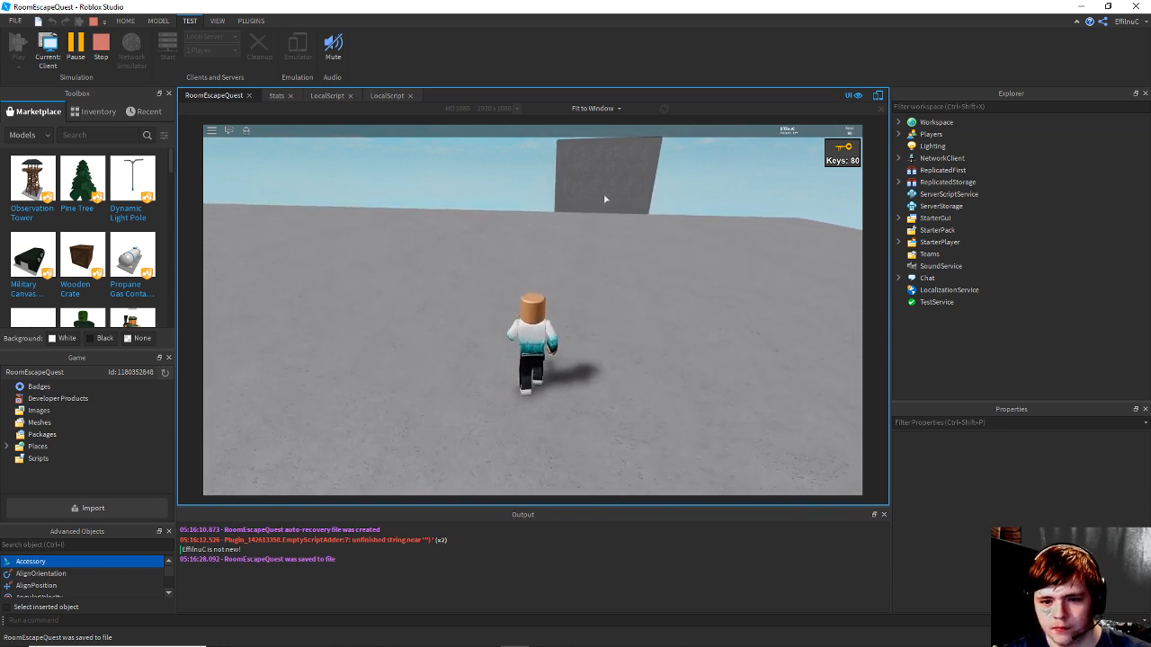
pyautogui.moveTo(605, 200); pyautogui.dragTo(576, 200, button='right')
pyautogui.hotkey('ctrl', 's')
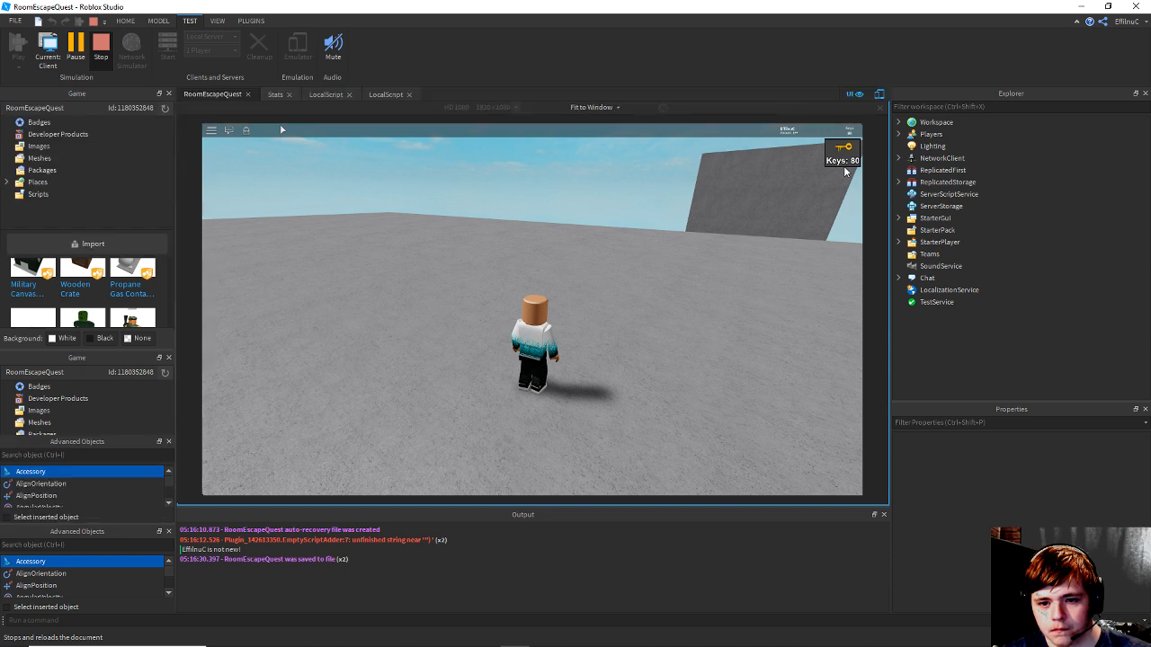
pyautogui.scroll(-2, 1083, 263)
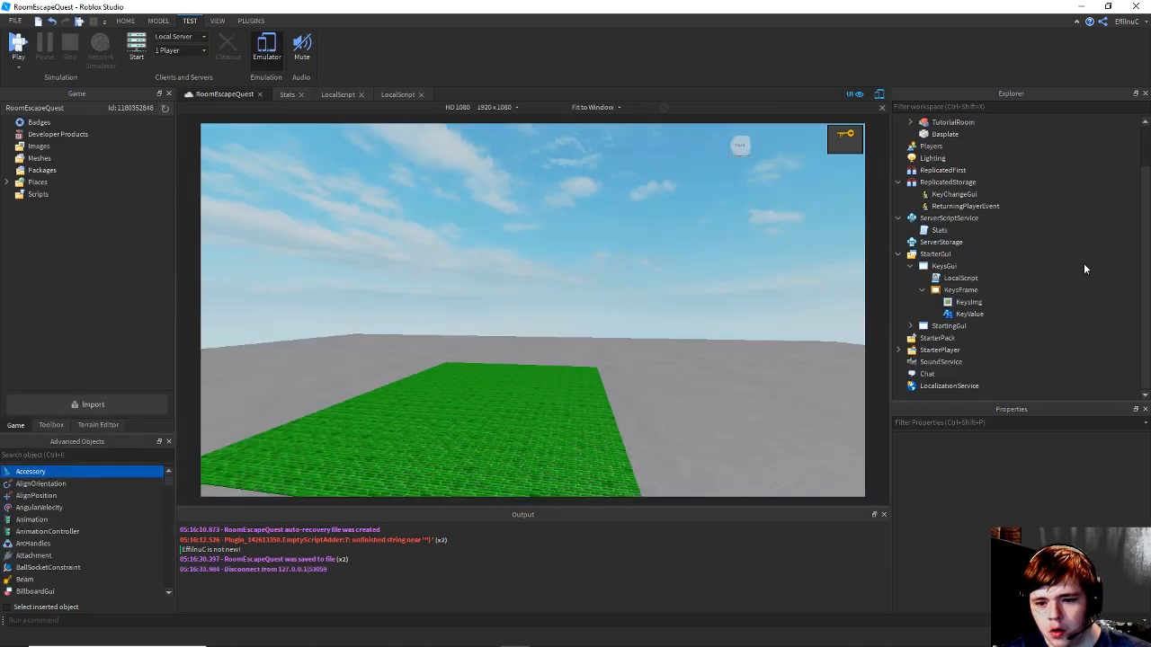
# Insert a LocalScript under StarterPlayerScripts and delete its placeholder print line.
pyautogui.click(898, 350)
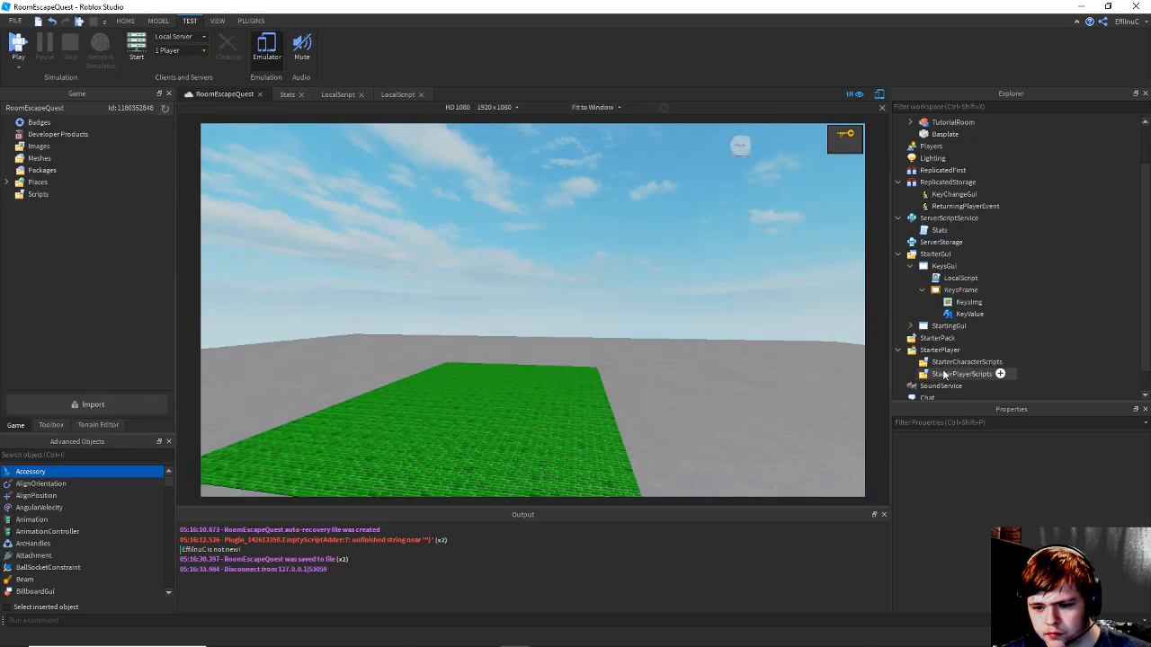
pyautogui.rightClick(944, 374)
pyautogui.moveTo(1010, 245)
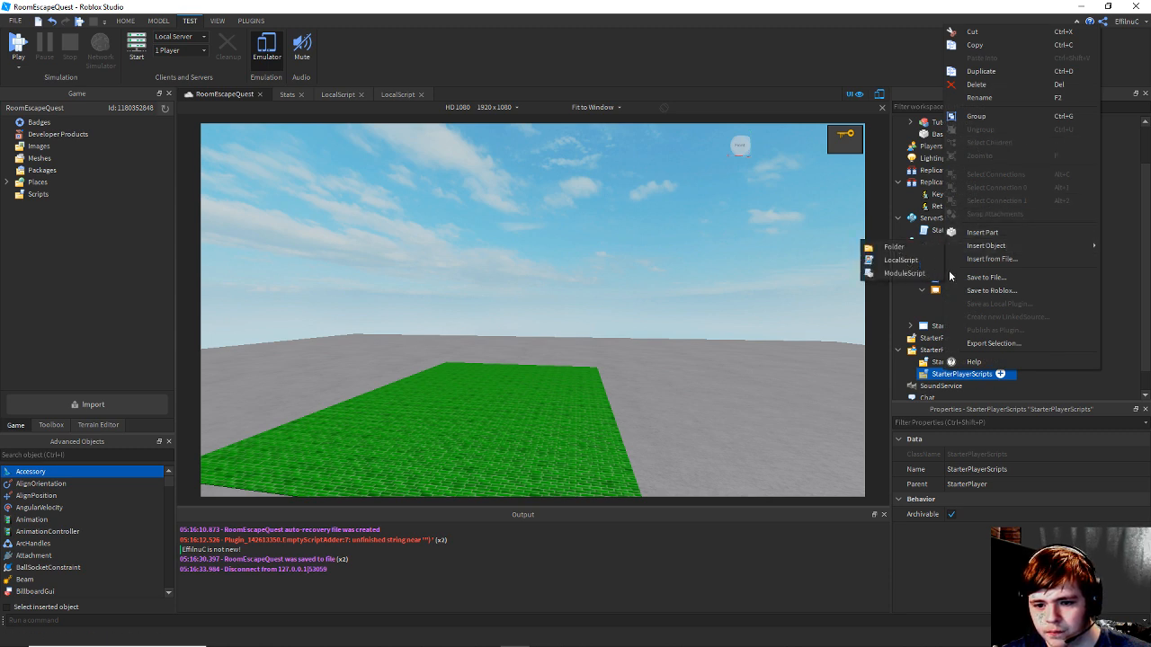
pyautogui.click(895, 260)
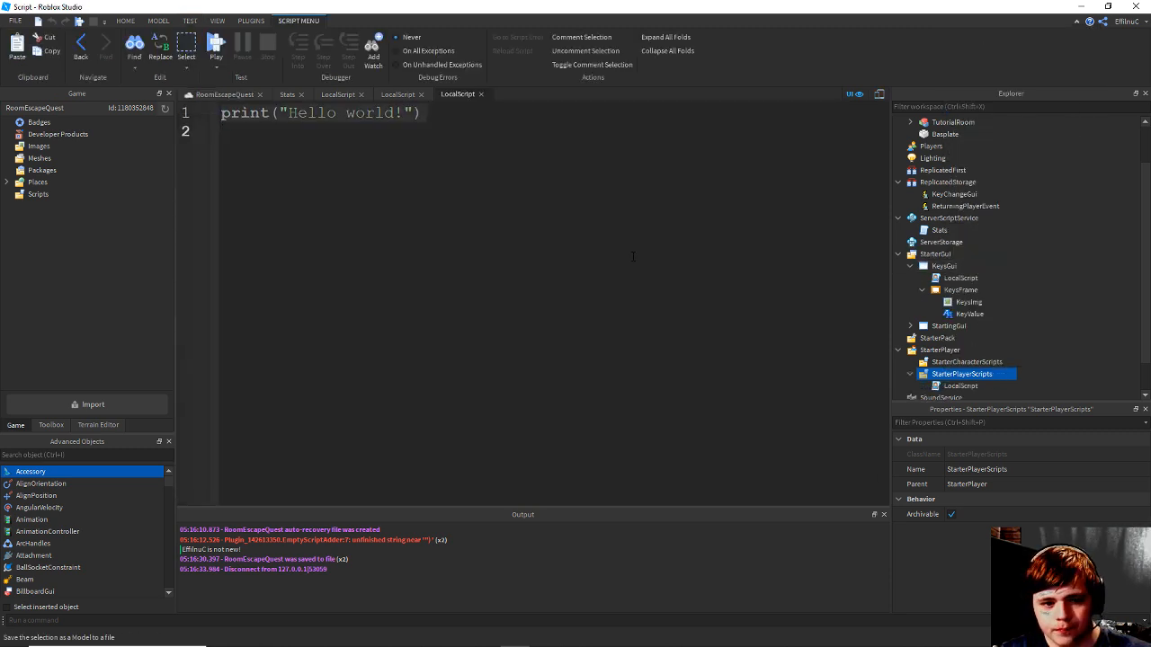
pyautogui.hotkey('ctrl', 'a')
pyautogui.press('BackSpace')
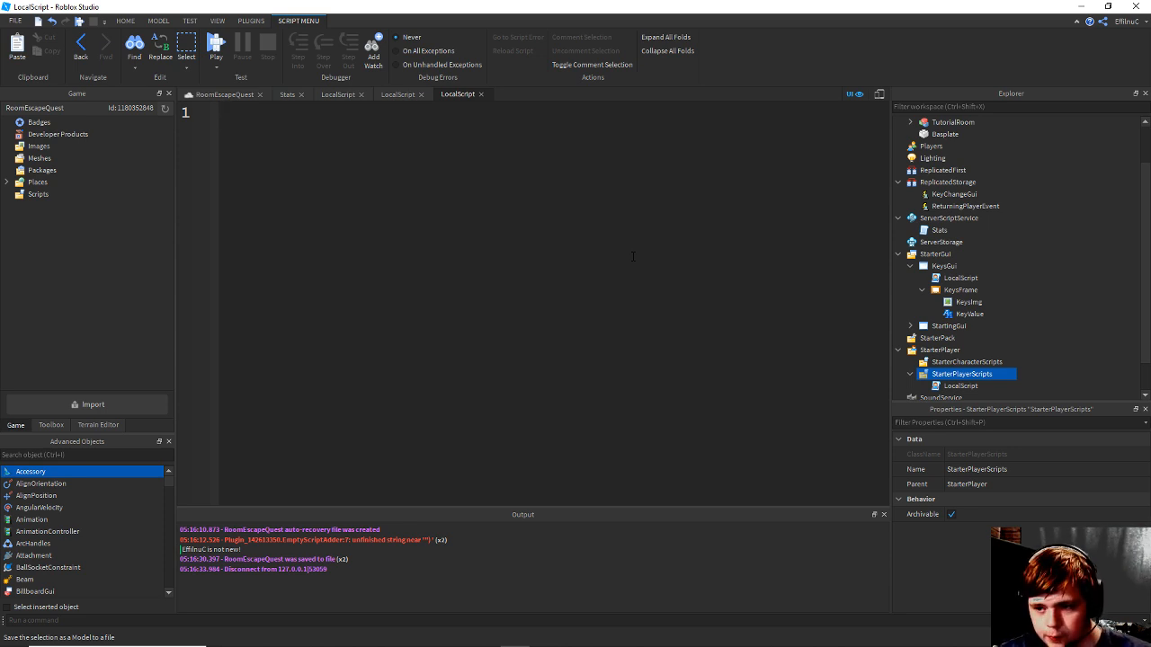
# Type Enum.CoreGuiType.PlayerList using autocomplete, then clear the line again.
pyautogui.write('e')
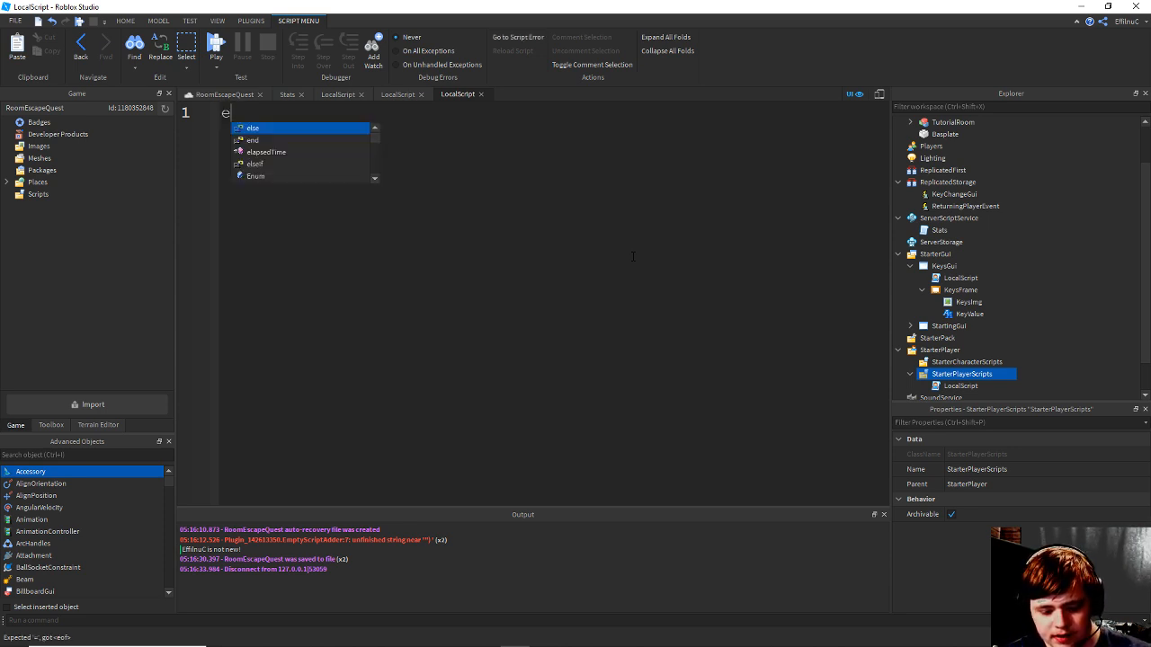
pyautogui.write('nu')
pyautogui.press('Tab')
pyautogui.write('.')
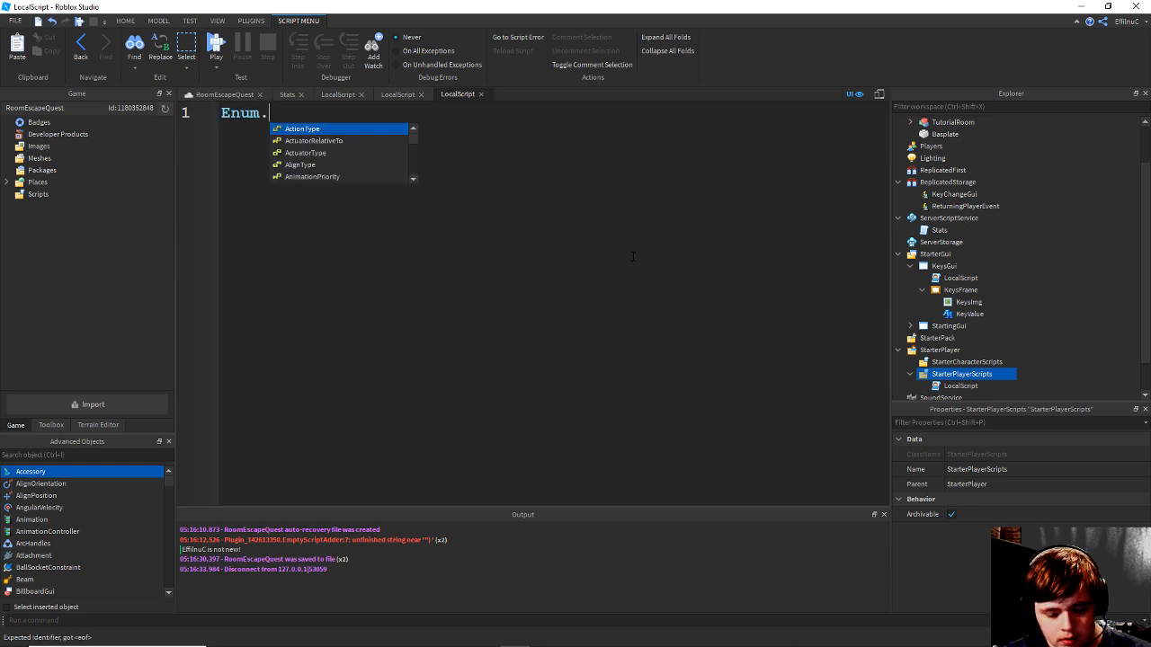
pyautogui.write('cor')
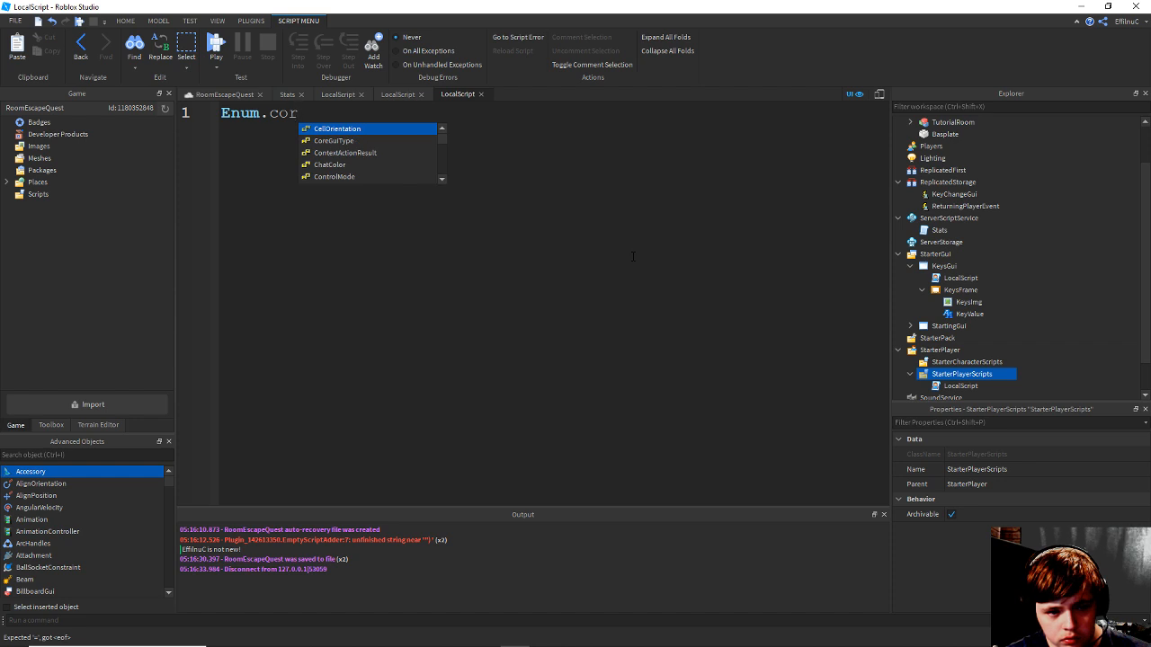
pyautogui.press('Down')
pyautogui.press('Tab')
pyautogui.write('.')
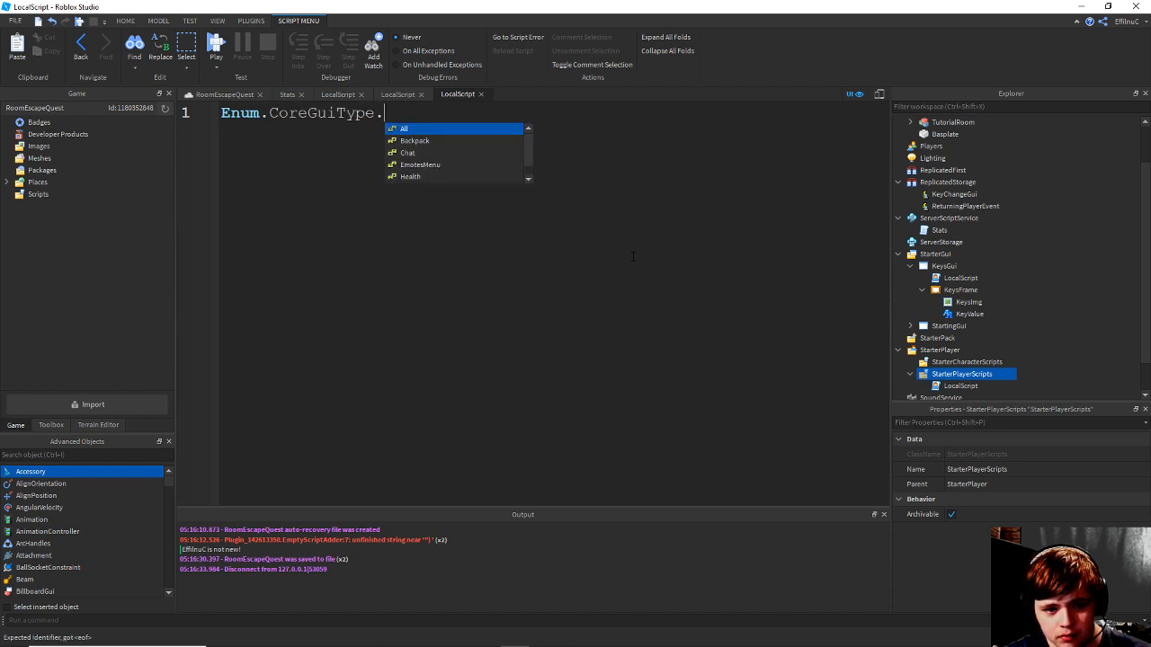
pyautogui.press('Down')
pyautogui.press('Down')
pyautogui.press('Down')
pyautogui.press('Down')
pyautogui.press('Down')
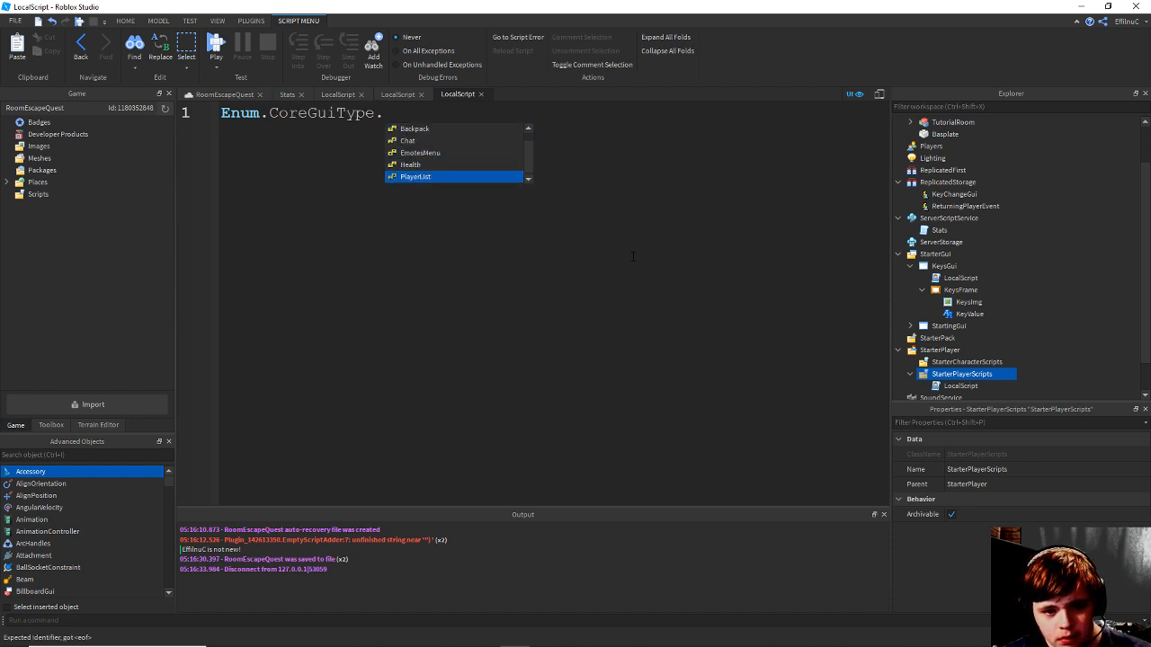
pyautogui.press('Tab')
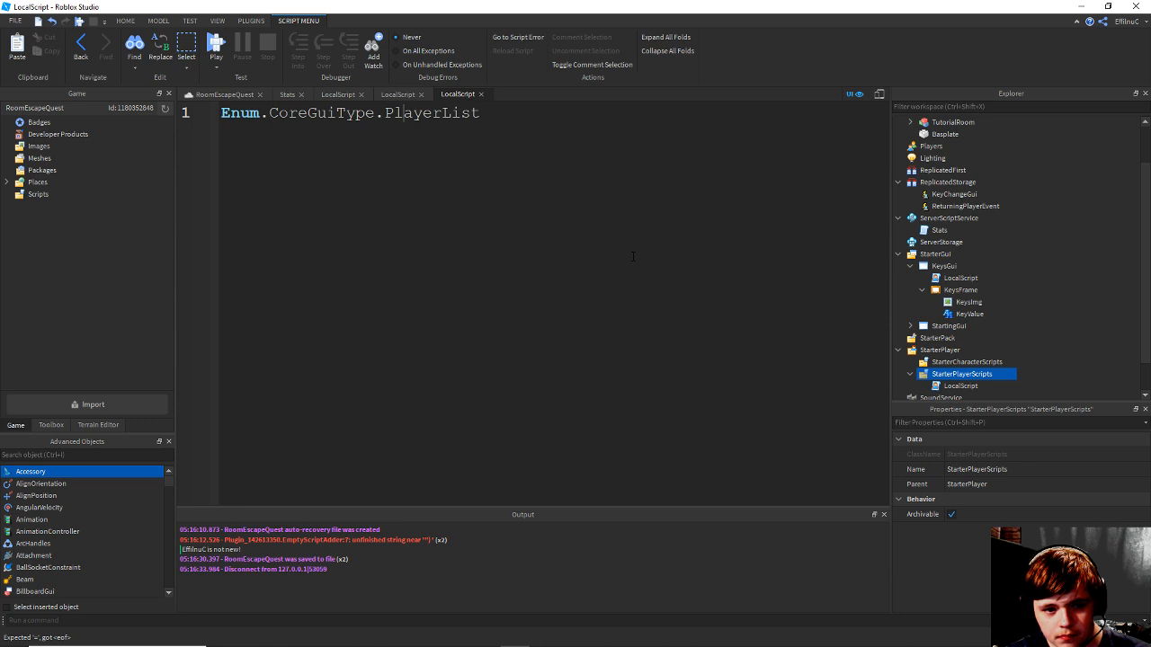
pyautogui.hotkey('ctrl', 'a')
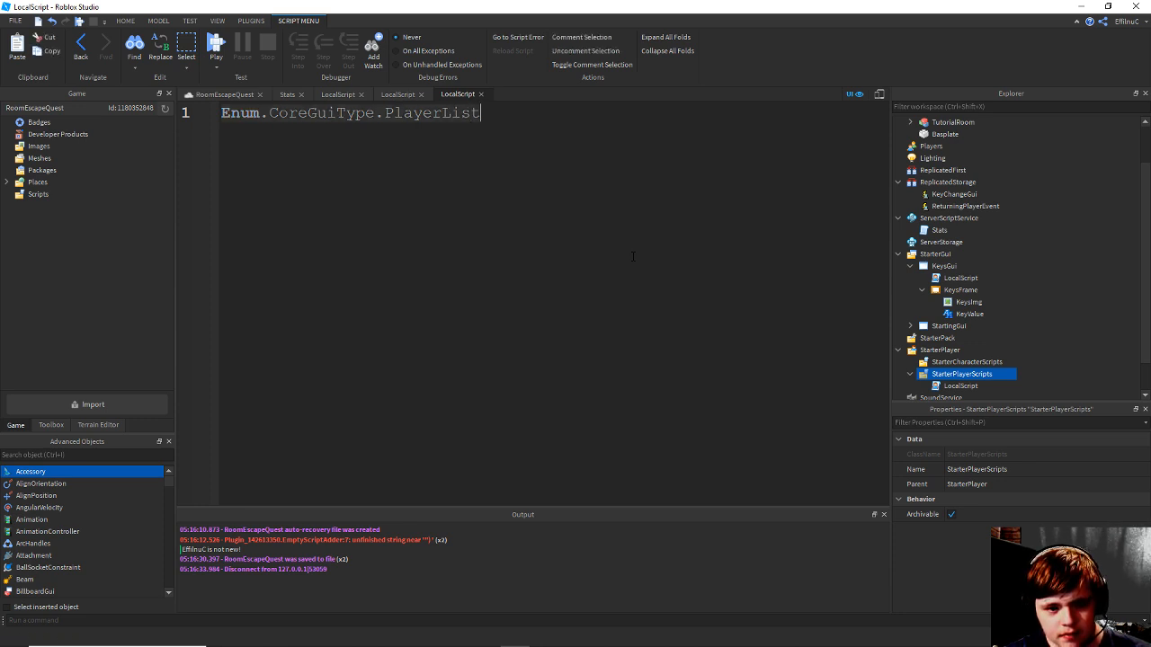
pyautogui.press('BackSpace')
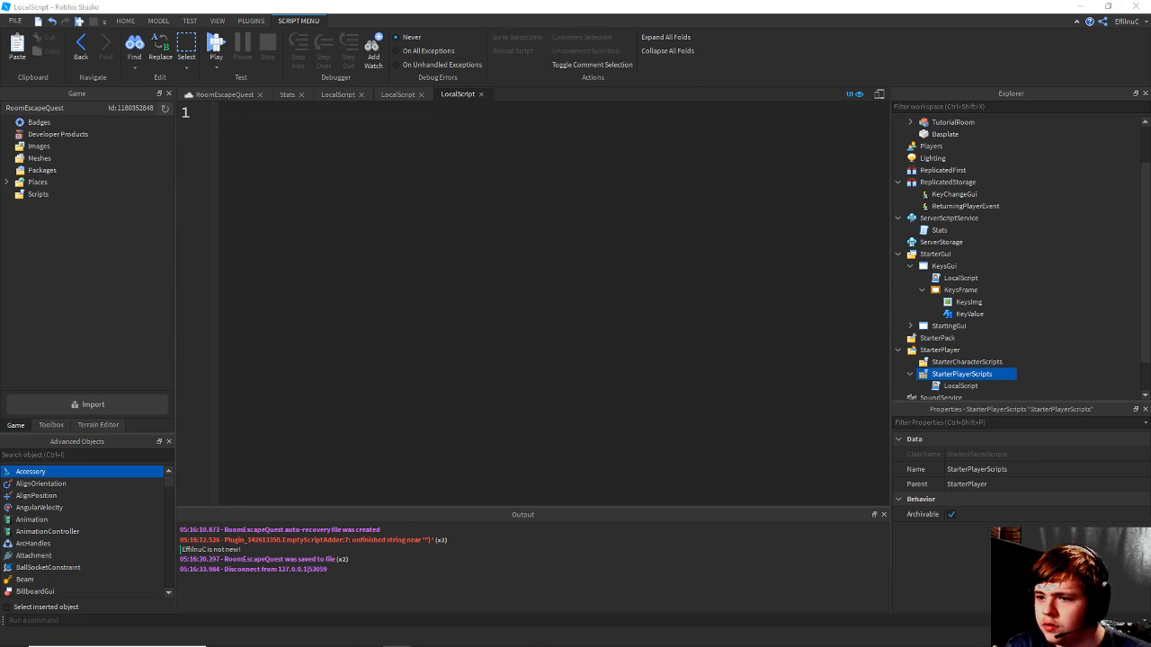
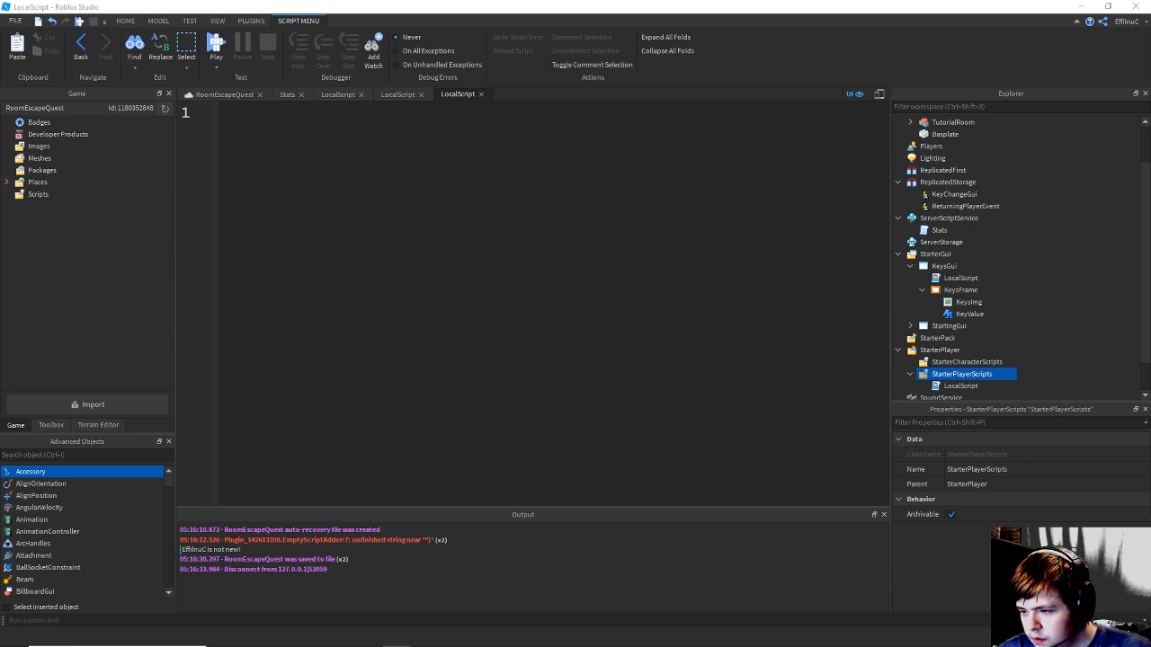
# Write local StarterGui = game:GetService("StarterGui") using autocomplete.
pyautogui.write('l')
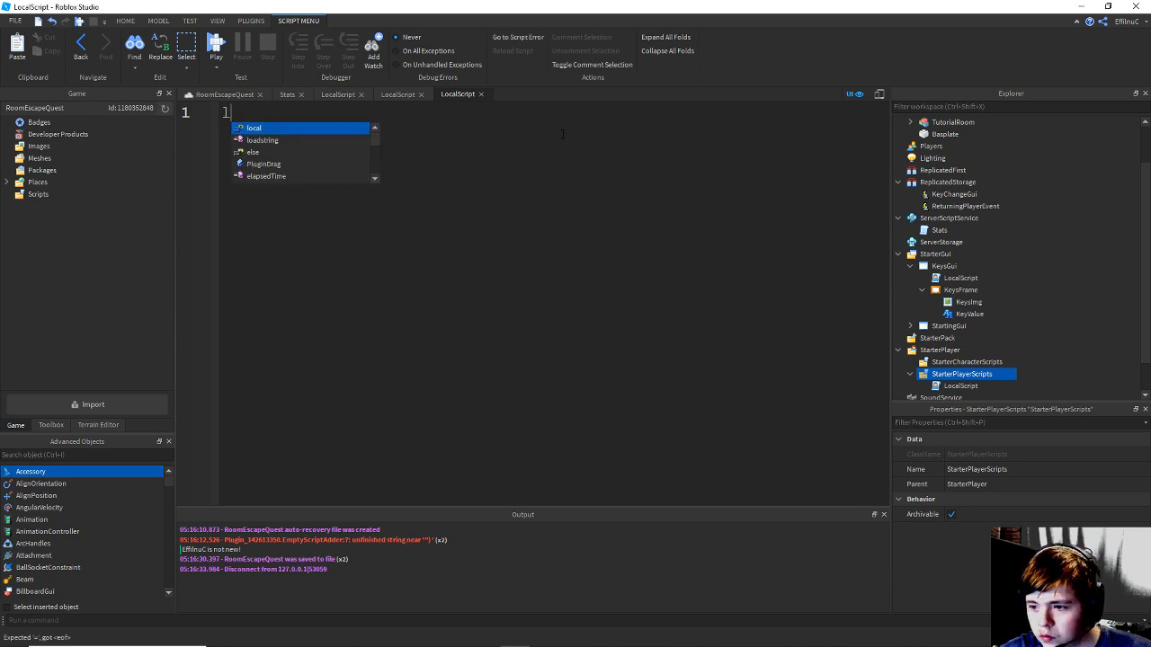
pyautogui.write('ocal Start')
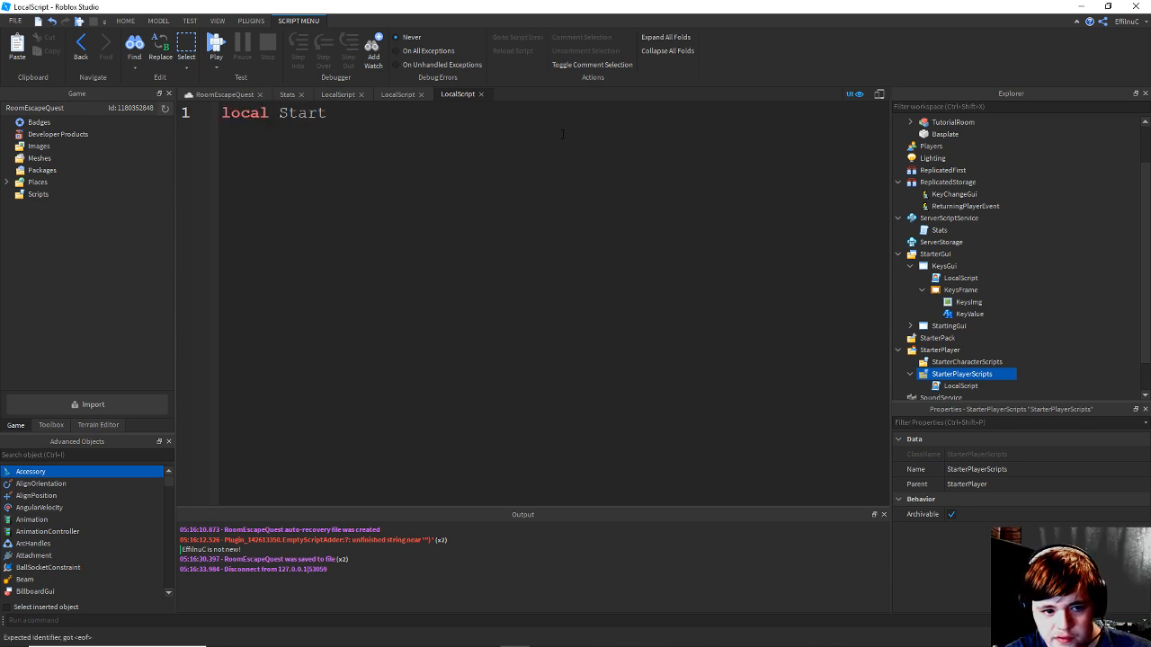
pyautogui.write('erGui ')
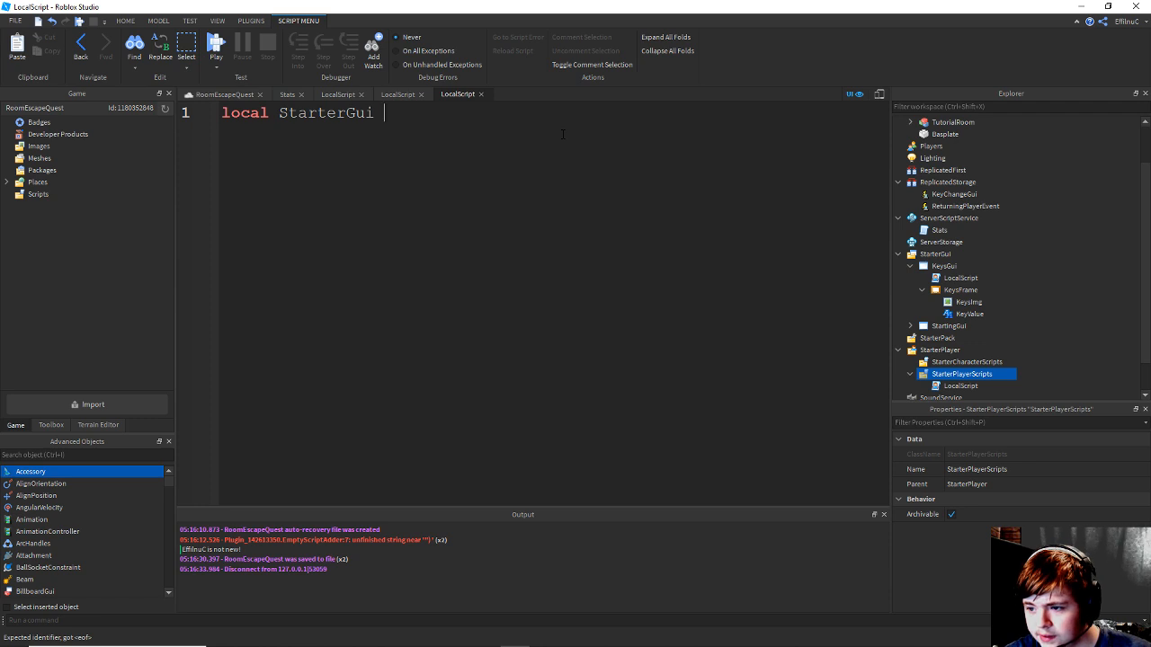
pyautogui.write('= game:GetChildren(')
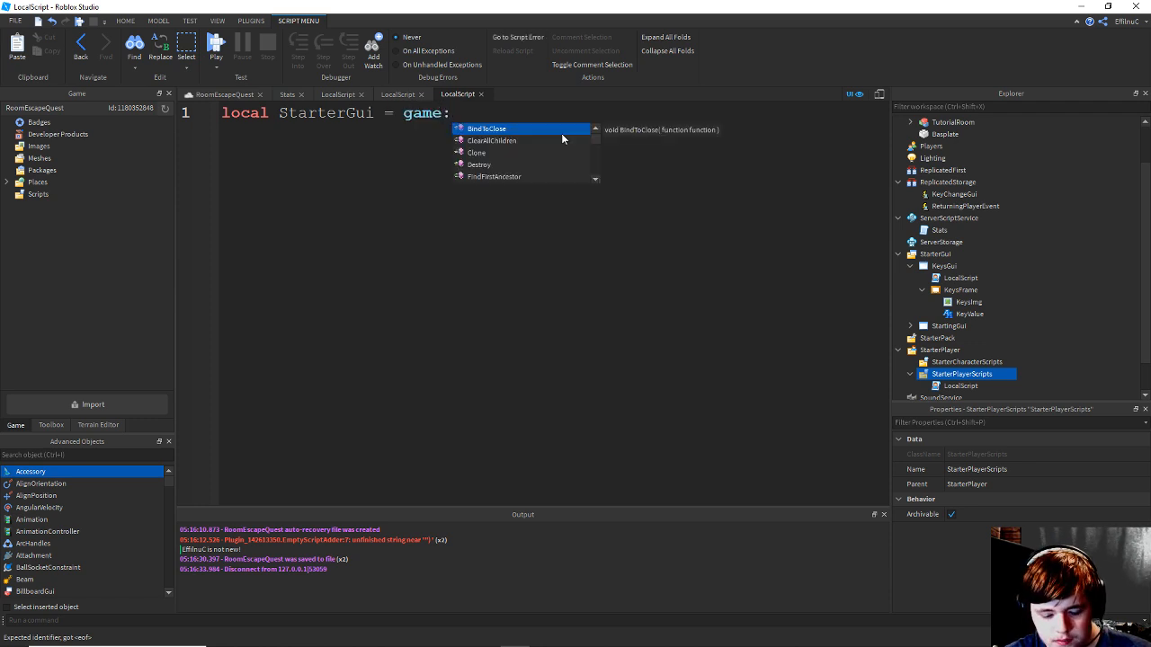
pyautogui.press('BackSpace')
pyautogui.press('BackSpace')
pyautogui.press('BackSpace')
pyautogui.press('BackSpace')
pyautogui.press('BackSpace')
pyautogui.press('BackSpace')
pyautogui.press('BackSpace')
pyautogui.press('BackSpace')
pyautogui.press('BackSpace')
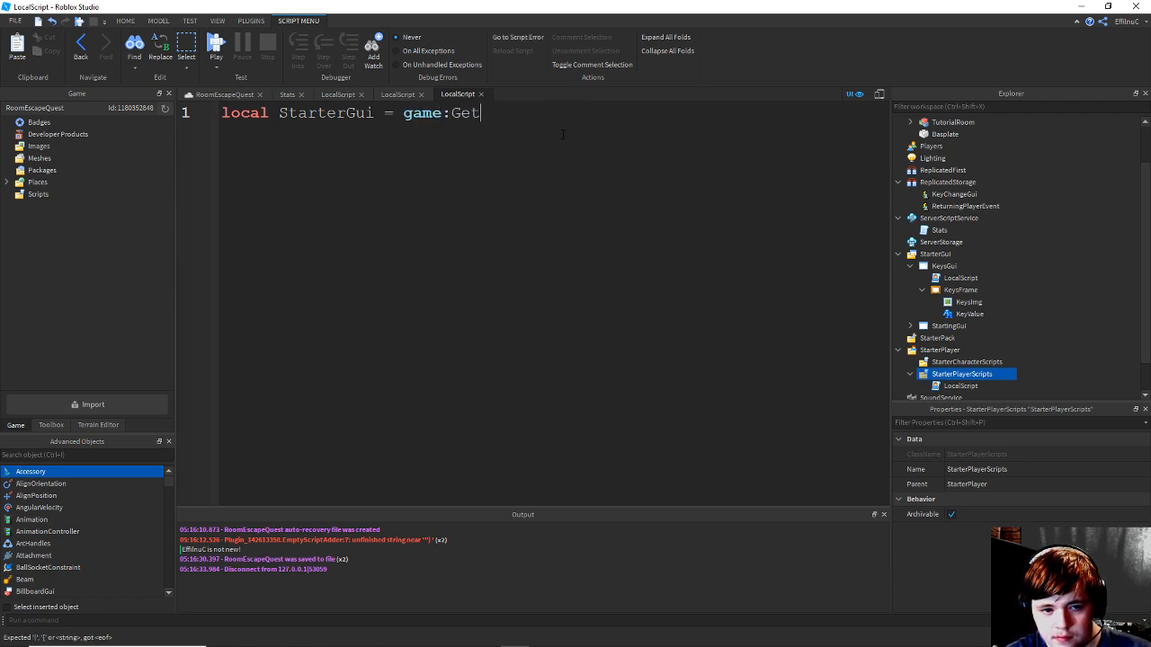
pyautogui.write('Service(sta')
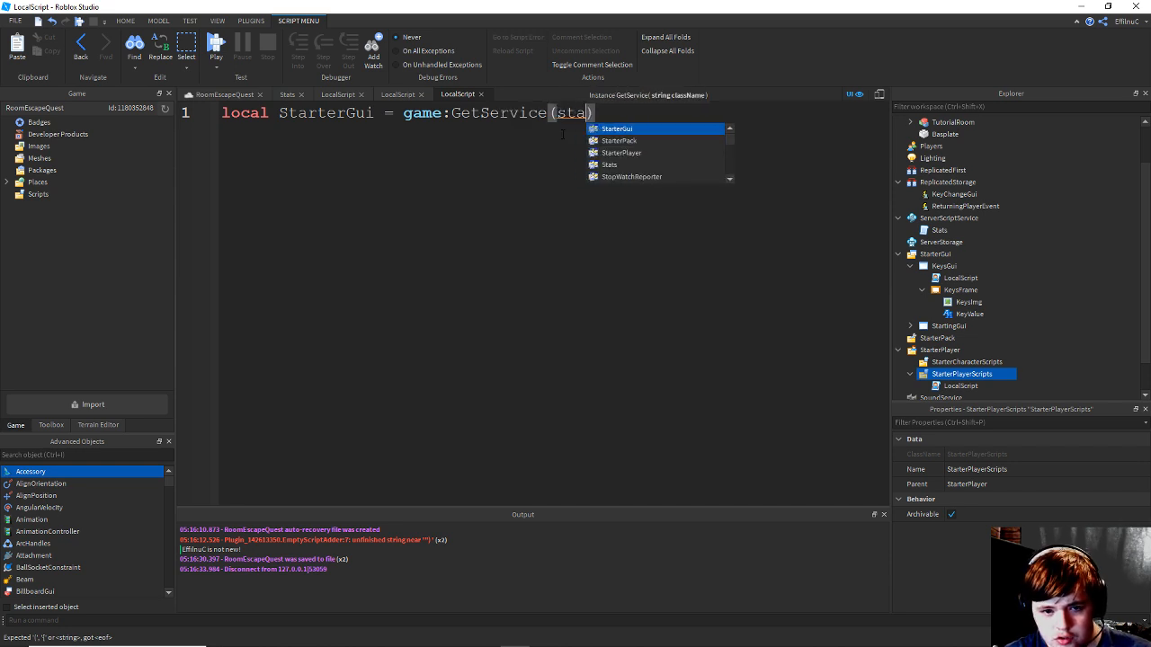
pyautogui.press('Return')
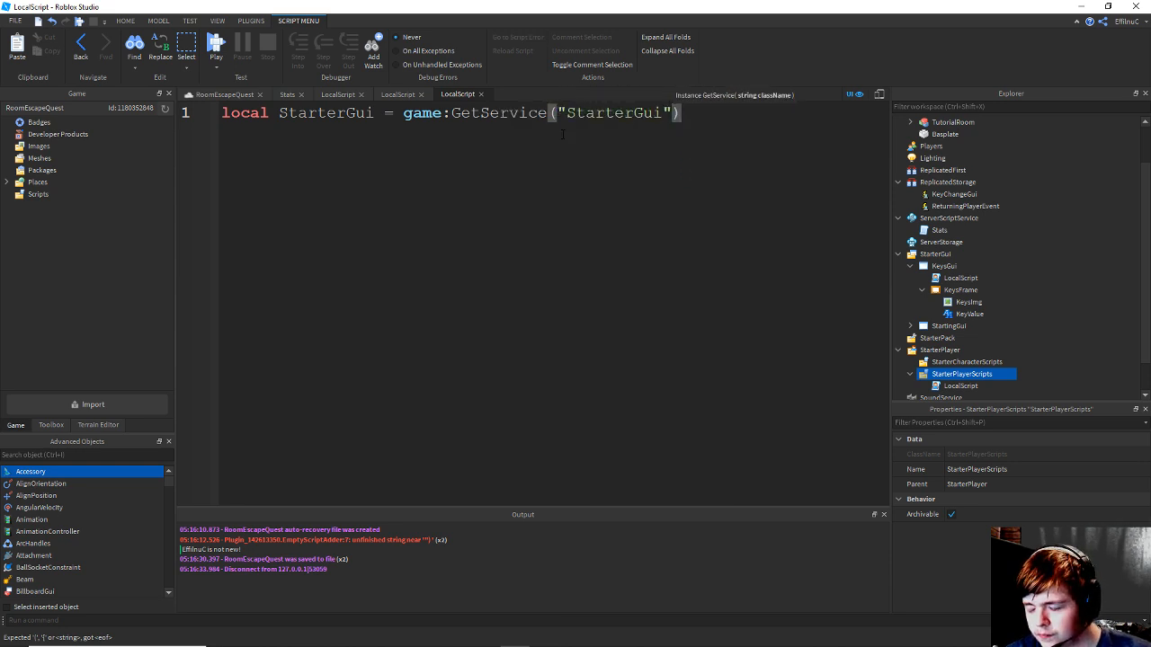
pyautogui.press('Return')
# Add StarterGui:SetCoreGuiEnabled(Enum.CoreGuiType.PlayerList, false) on the next line and save the script.
pyautogui.write('st')
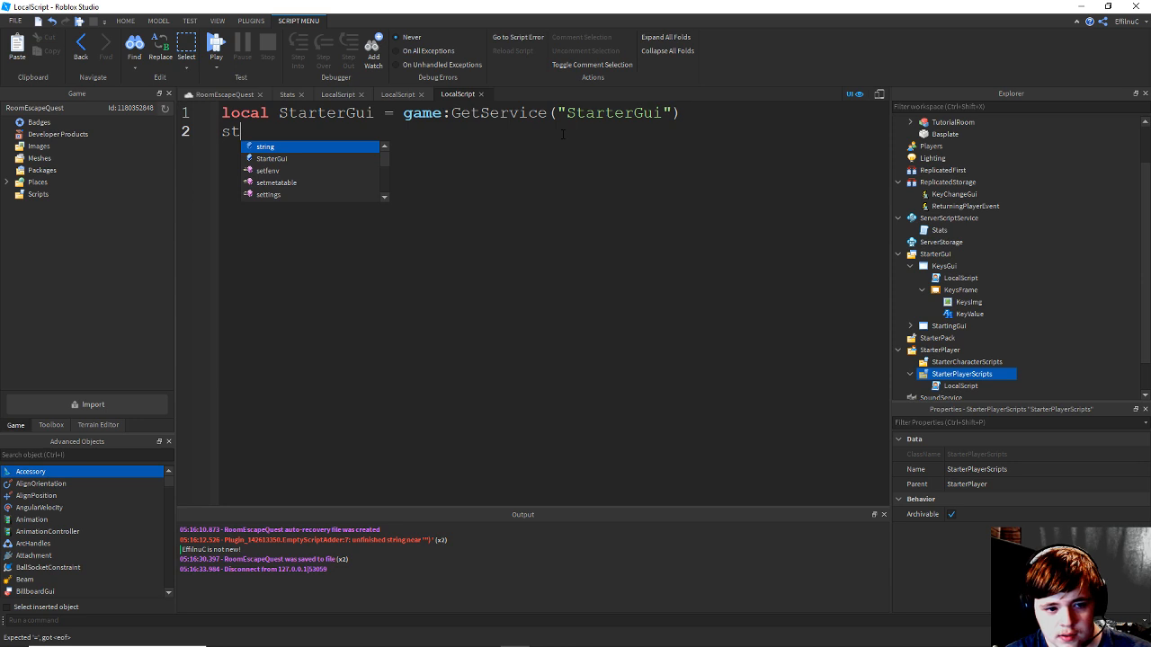
pyautogui.write('a')
pyautogui.press('Return')
pyautogui.write(':set')
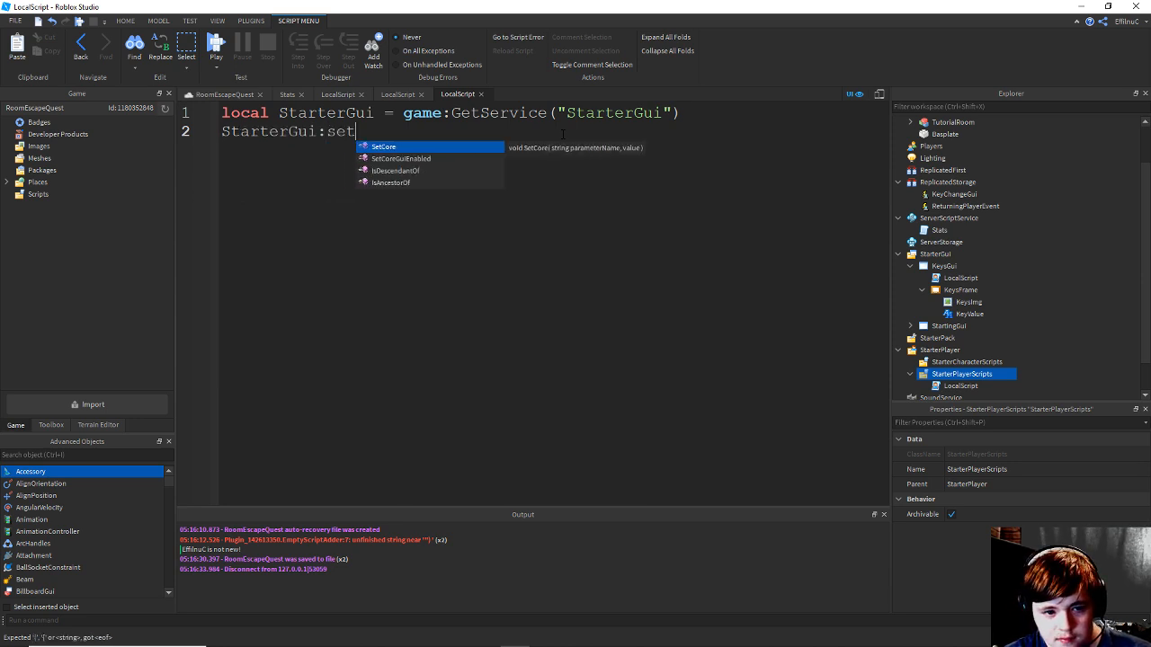
pyautogui.press('Down')
pyautogui.press('Return')
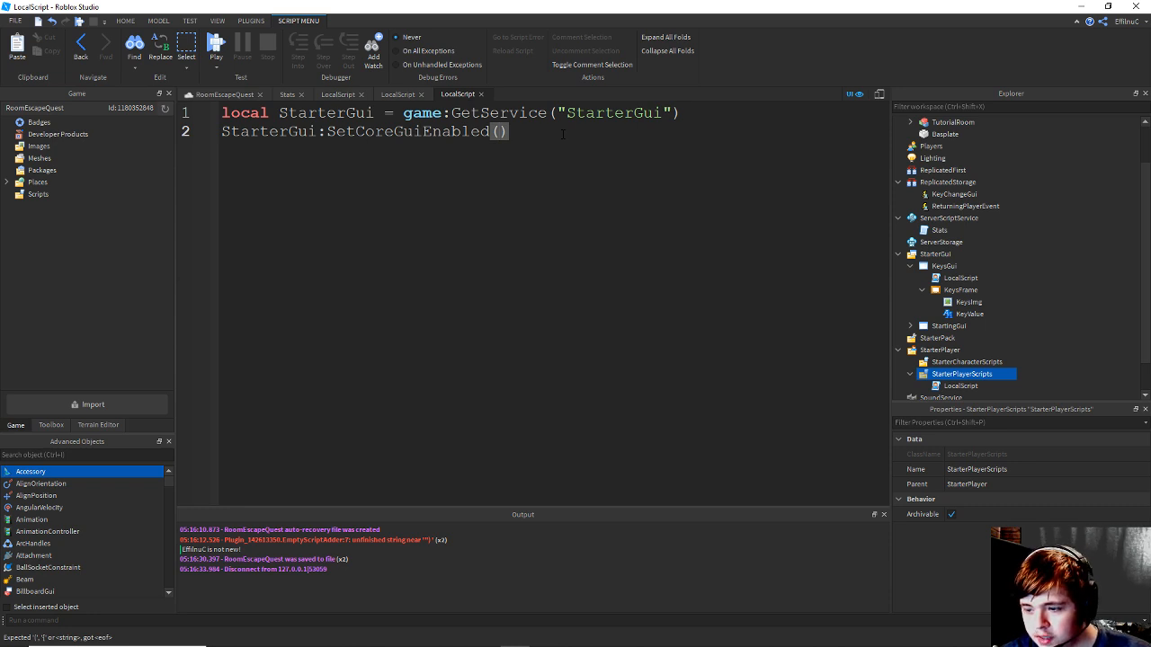
pyautogui.write('en')
pyautogui.press('Down')
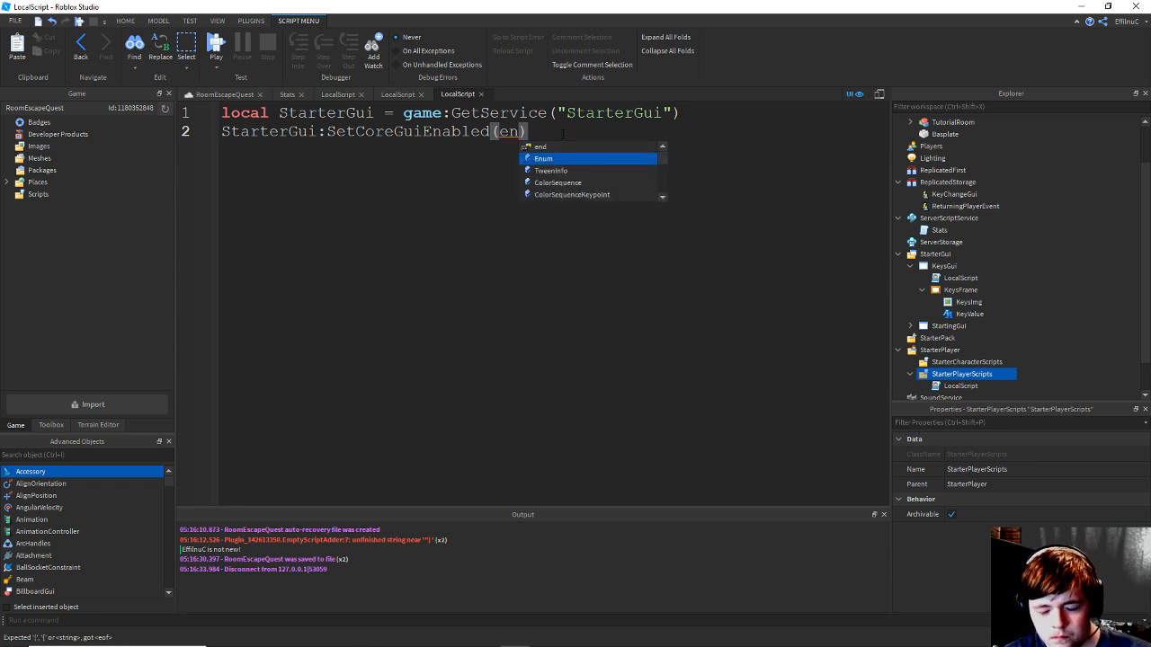
pyautogui.press('Return')
pyautogui.write('.co')
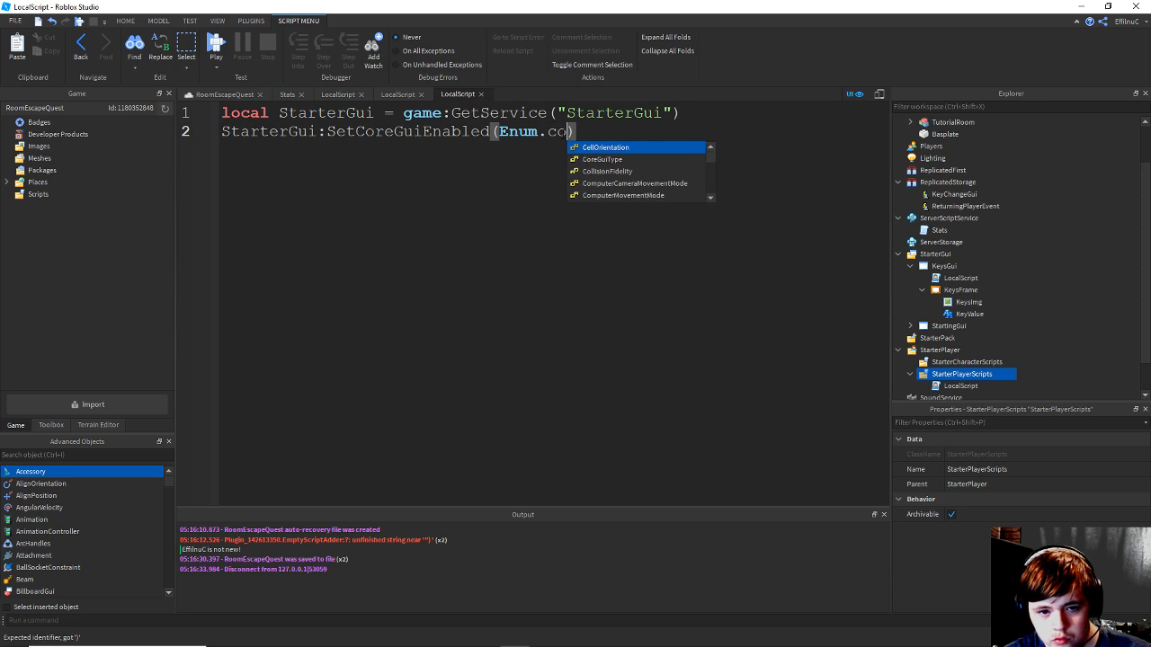
pyautogui.press('Down')
pyautogui.press('Return')
pyautogui.write('.')
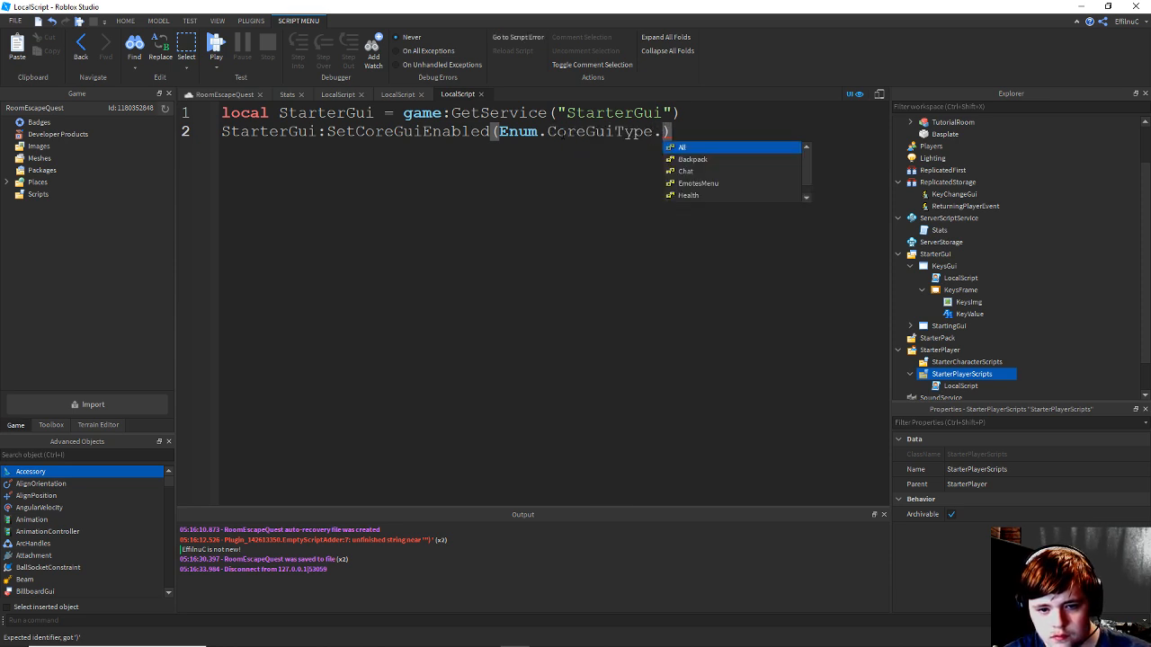
pyautogui.write('pl')
pyautogui.press('Return')
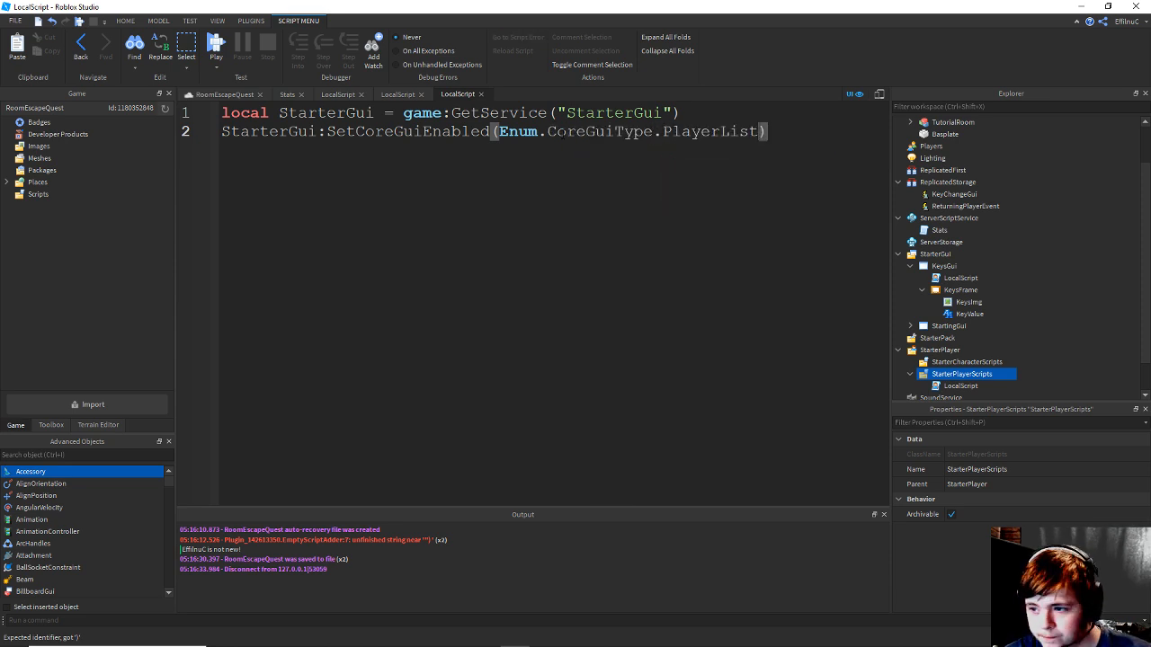
pyautogui.write(',')
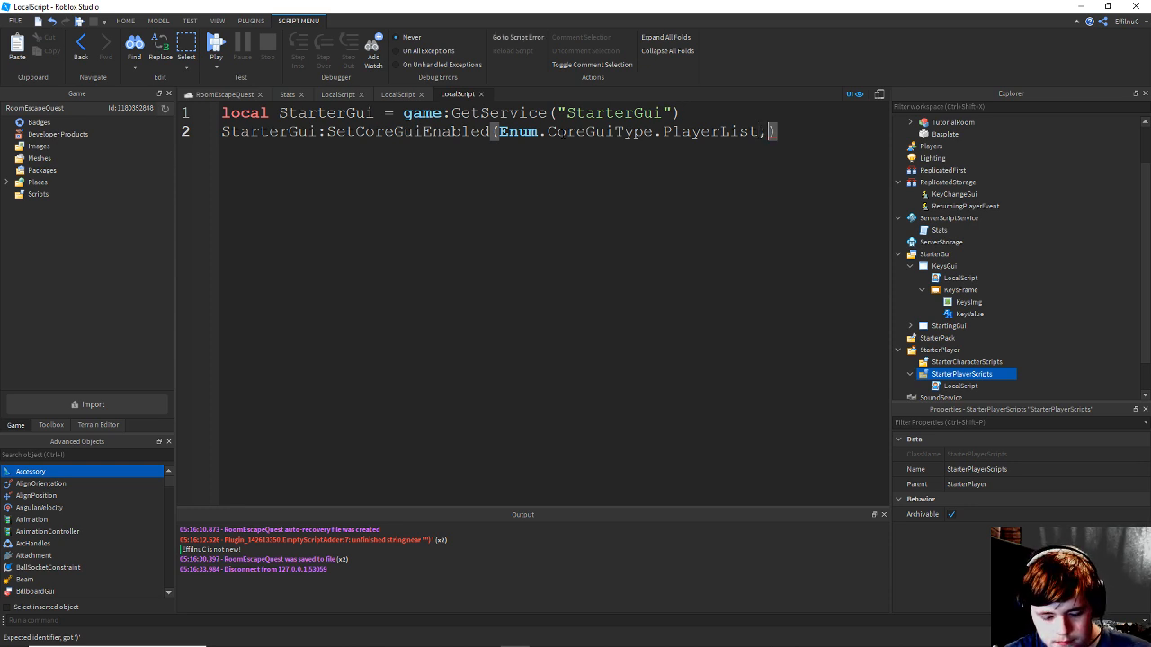
pyautogui.write('false')
pyautogui.hotkey('ctrl', 's')
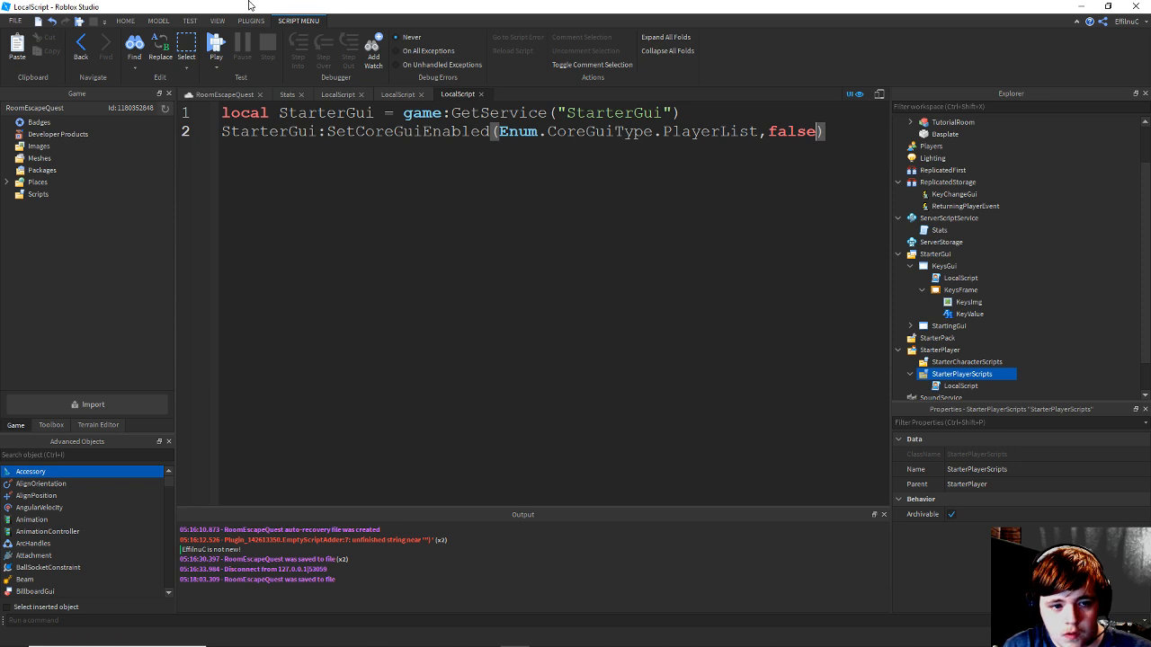
# Start an F5 playtest of RoomEscapeQuest and run the character right and forward.
pyautogui.click(220, 95)
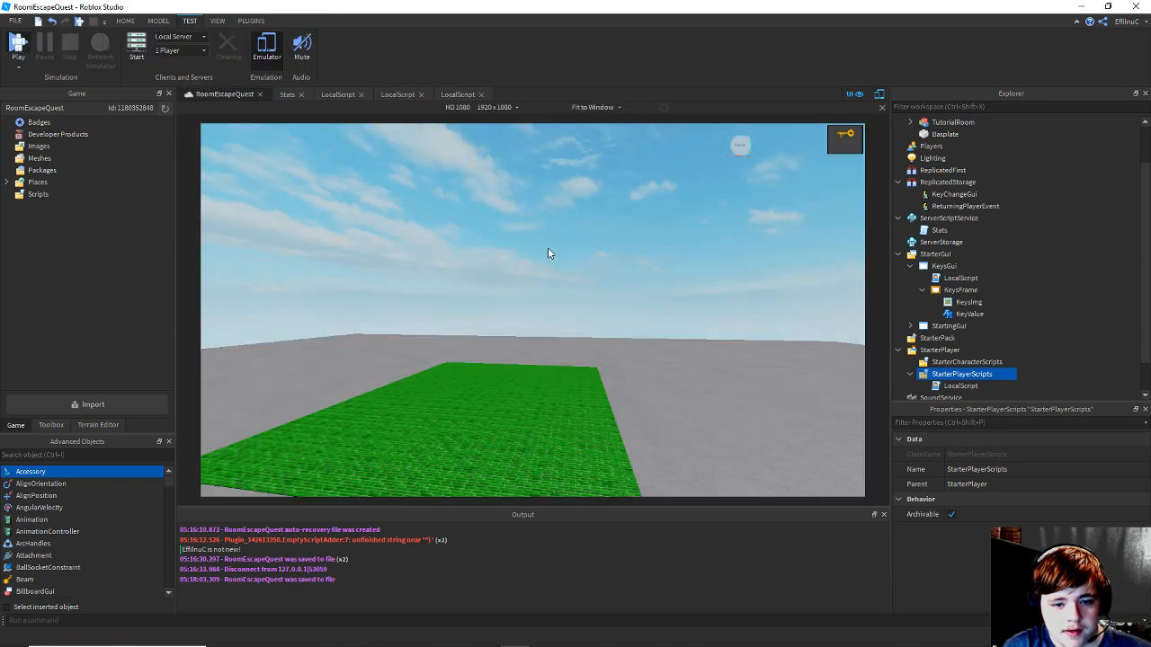
pyautogui.press('F5')
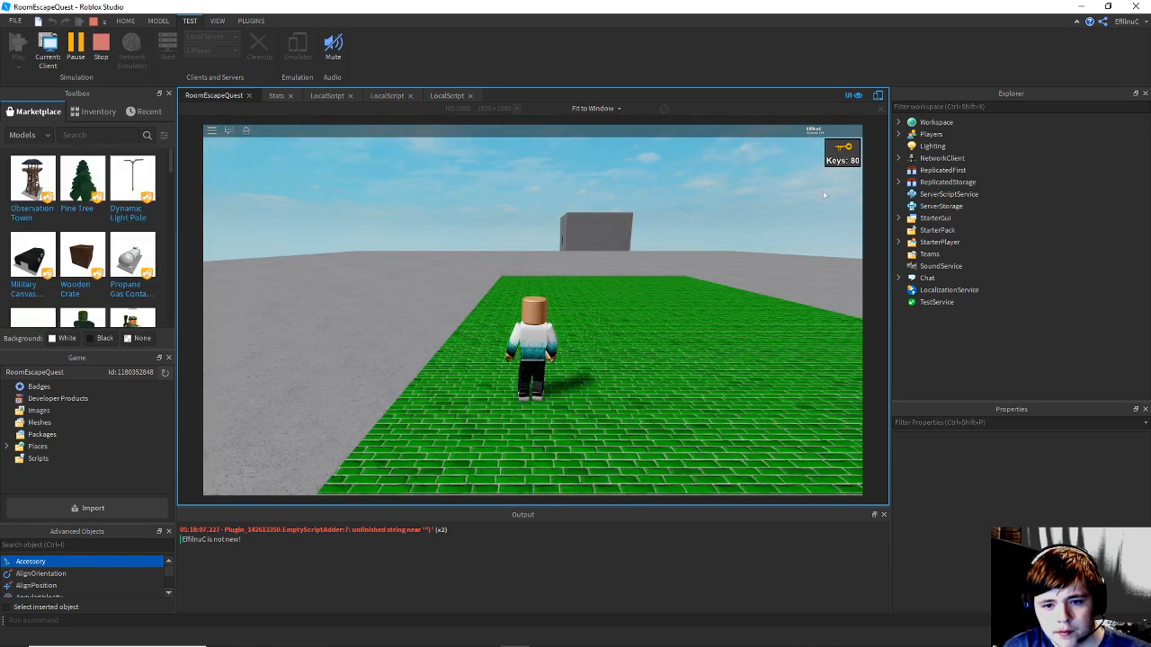
pyautogui.press('d')
pyautogui.press('d')
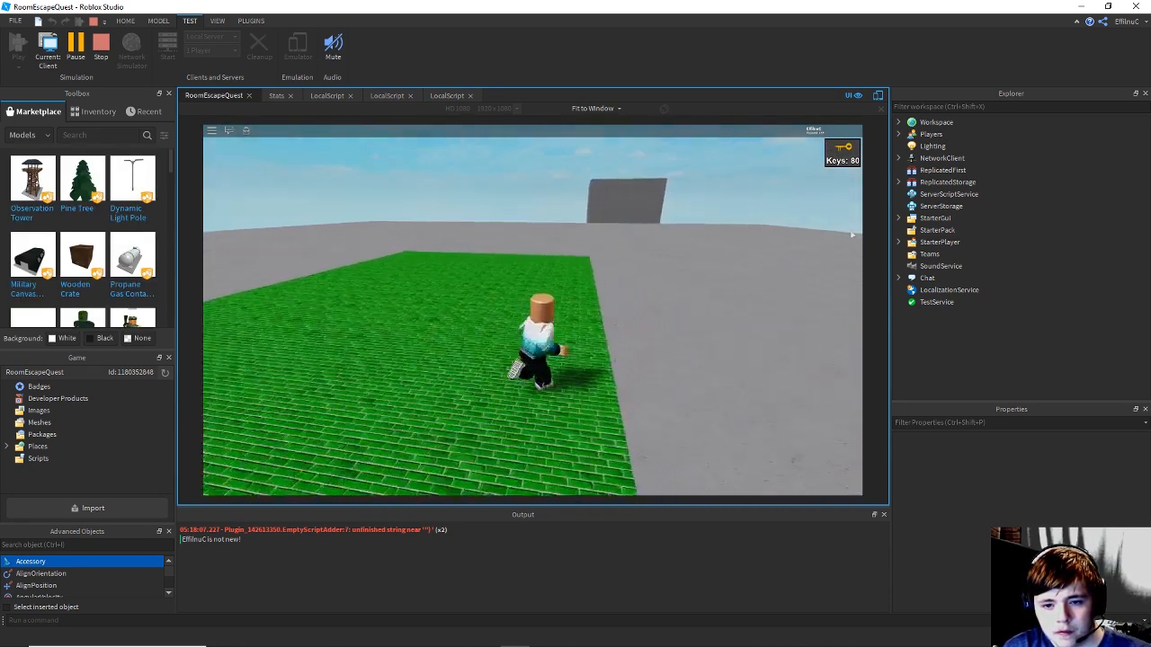
pyautogui.press('d')
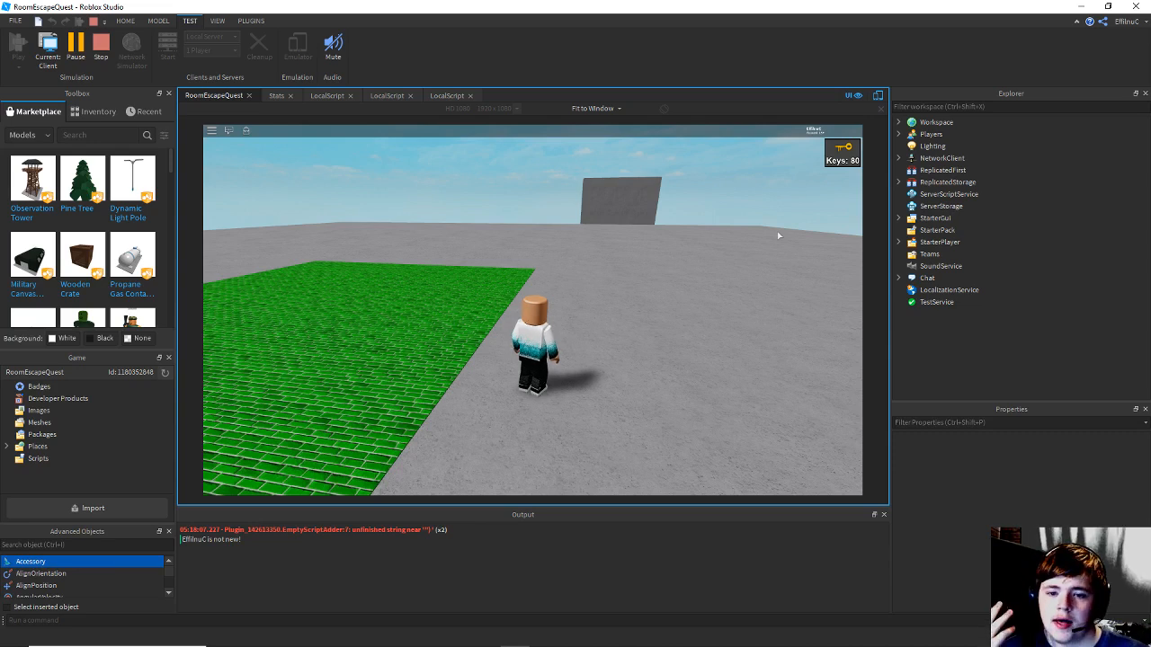
pyautogui.press('d')
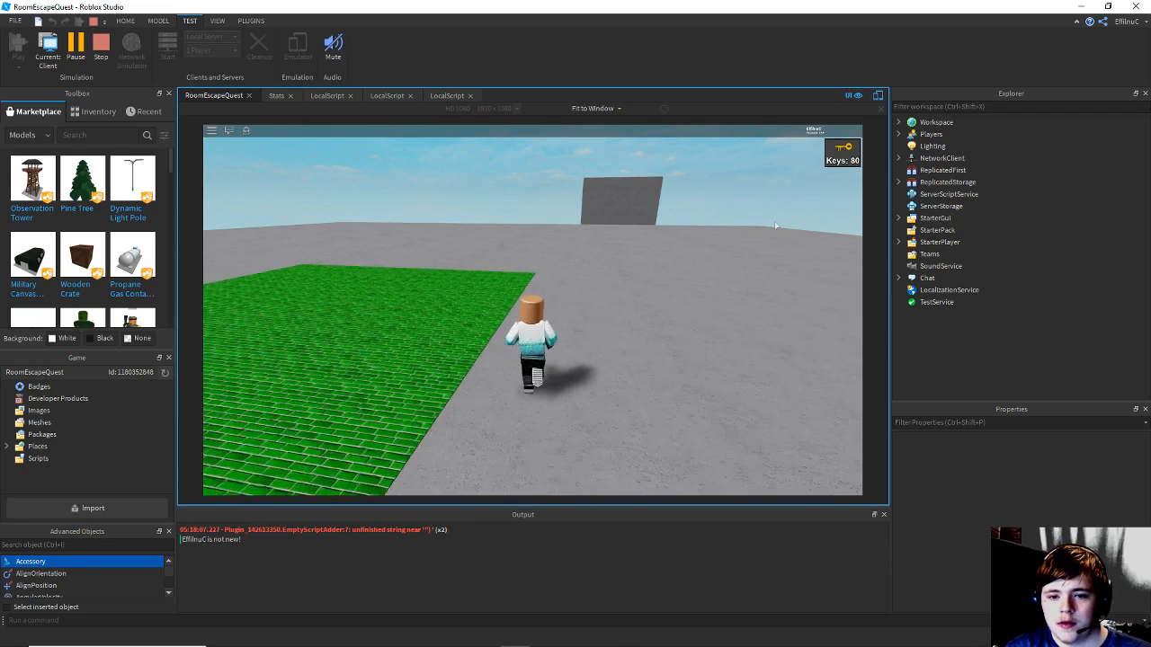
pyautogui.press('w')
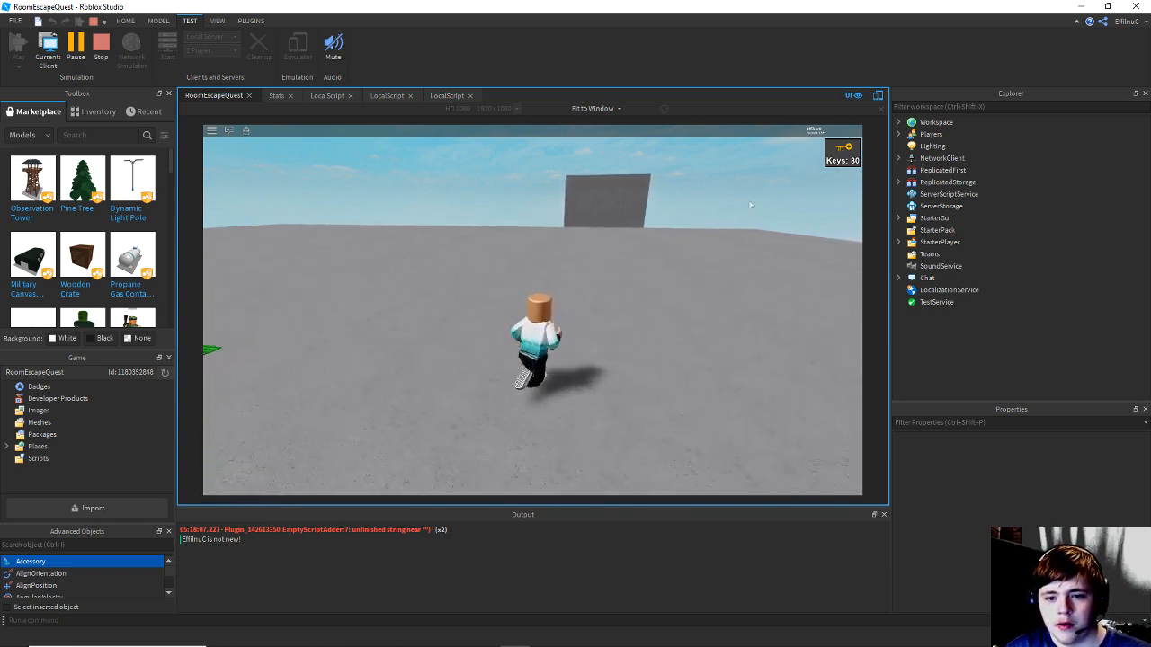
pyautogui.moveTo(739, 216); pyautogui.dragTo(740, 216, button='right')
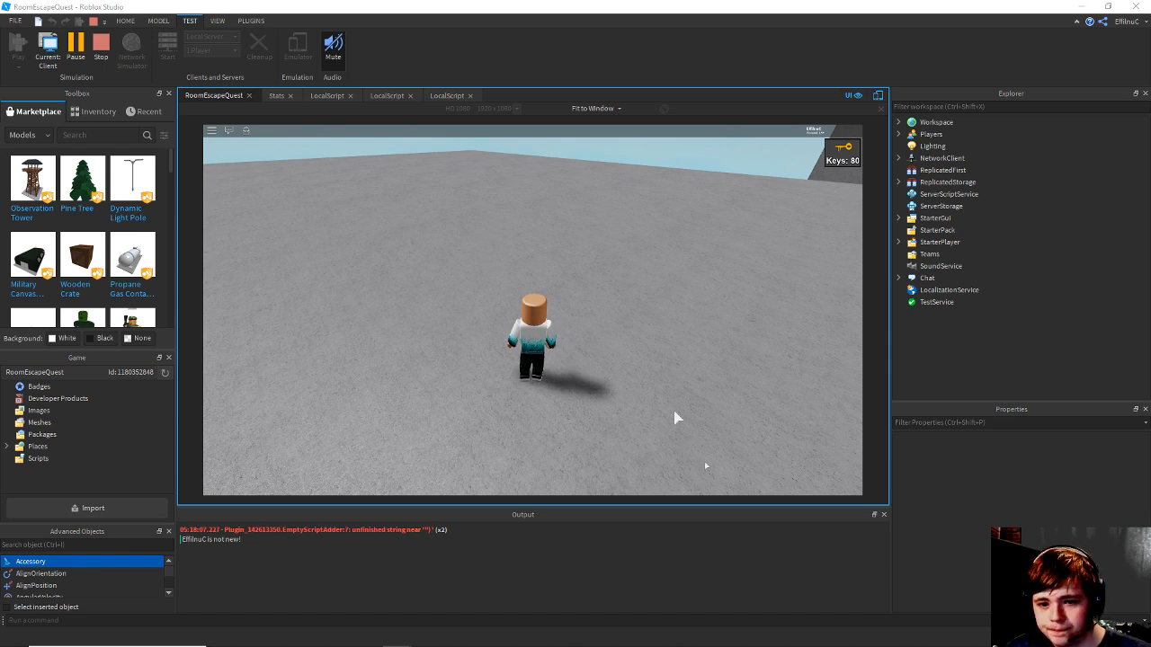
pyautogui.press('w')
pyautogui.moveTo(668, 360); pyautogui.dragTo(668, 359, button='right')
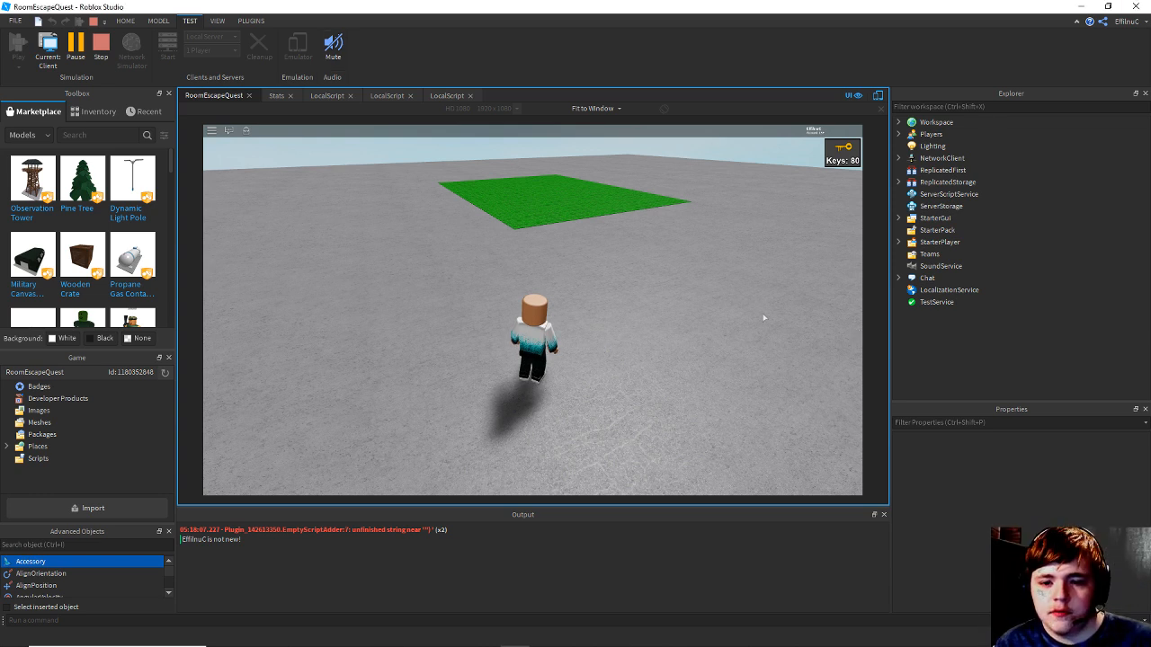
# Keep running toward the grey block and green patch, saving the place along the way.
pyautogui.press('w')
pyautogui.moveTo(629, 260); pyautogui.dragTo(650, 261, button='right')
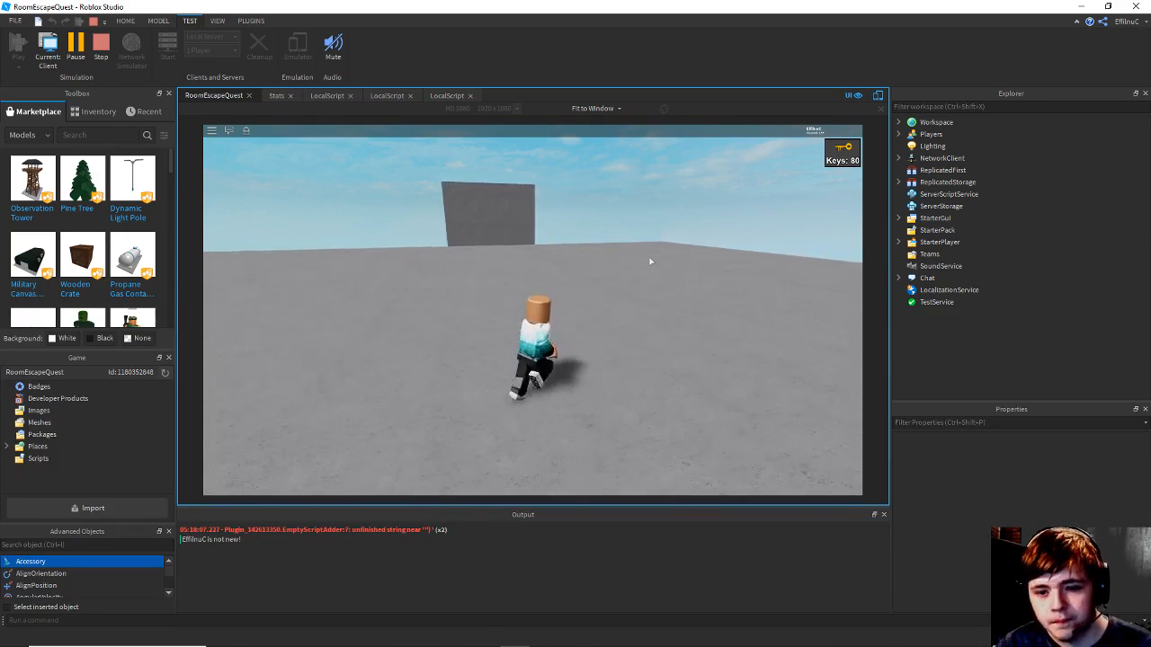
pyautogui.moveTo(631, 261); pyautogui.dragTo(631, 258, button='right')
pyautogui.hotkey('ctrl', 's')
pyautogui.press('w')
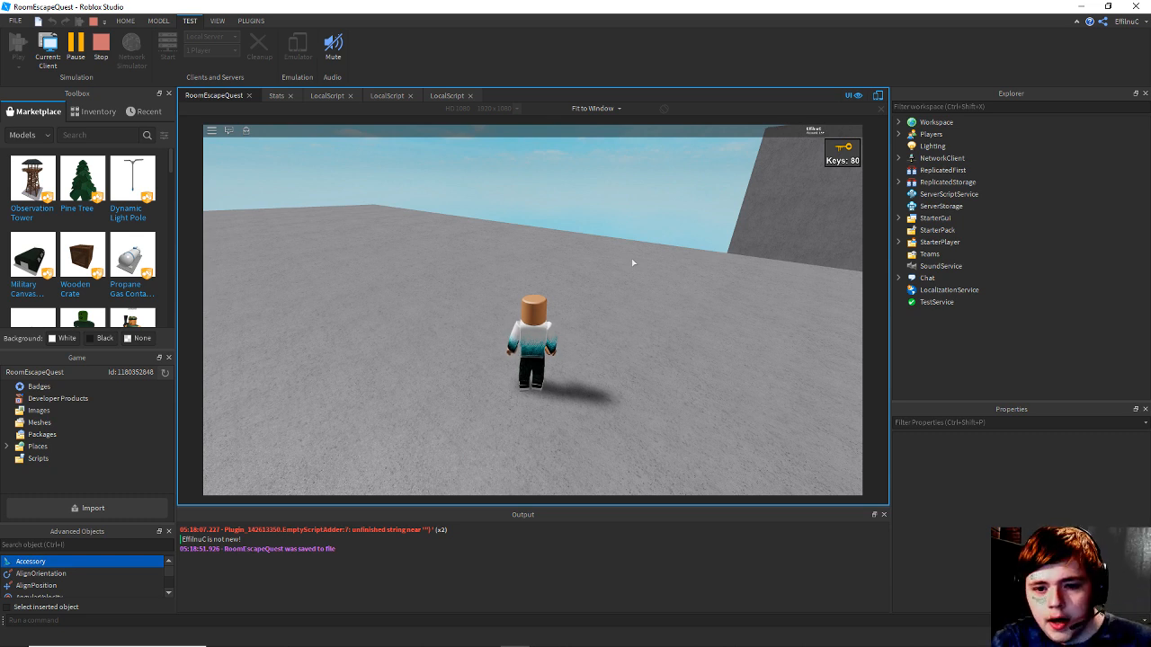
pyautogui.press('w')
pyautogui.moveTo(626, 249); pyautogui.dragTo(626, 250, button='right')
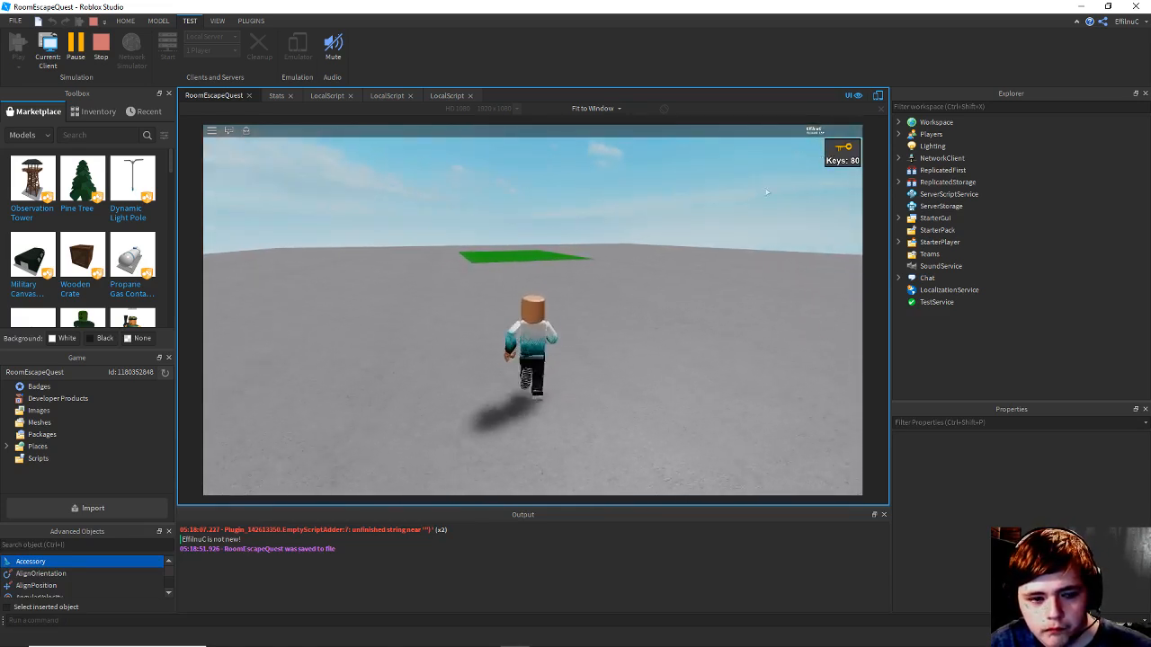
pyautogui.press('d')
pyautogui.scroll(-10, 610, 206)
pyautogui.moveTo(610, 206); pyautogui.dragTo(608, 208, button='right')
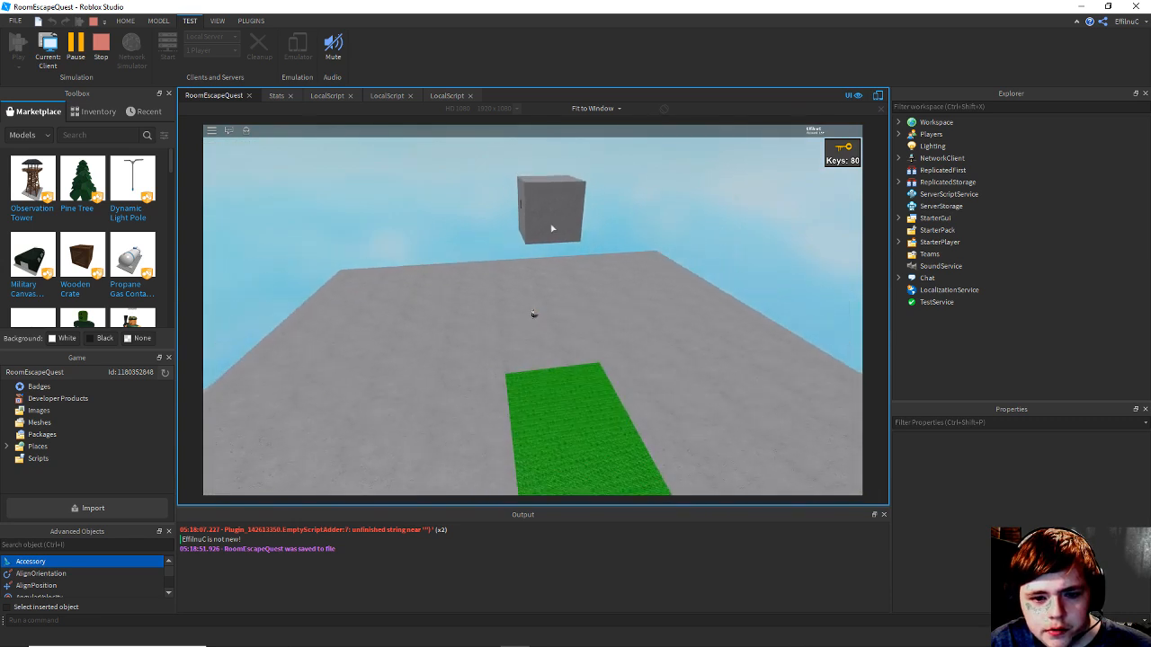
pyautogui.press('d')
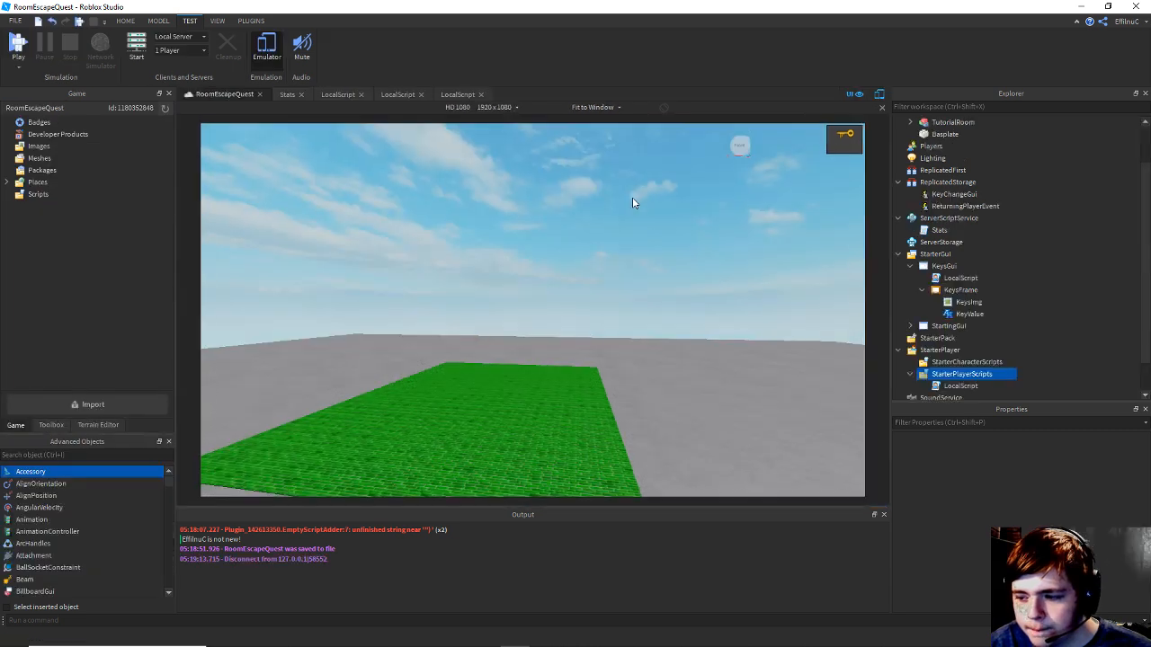
# Save the place and fly the editor camera toward the grey block.
pyautogui.hotkey('ctrl', 's')
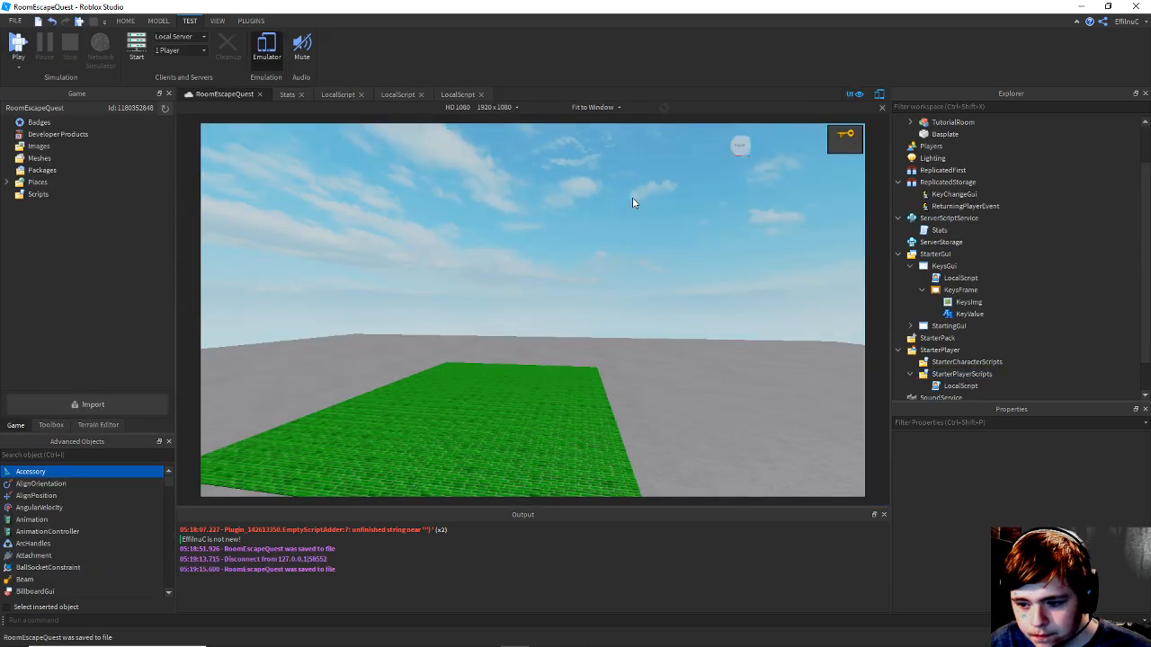
pyautogui.moveTo(651, 222); pyautogui.dragTo(675, 246, button='right')
pyautogui.press('w')
pyautogui.press('w')
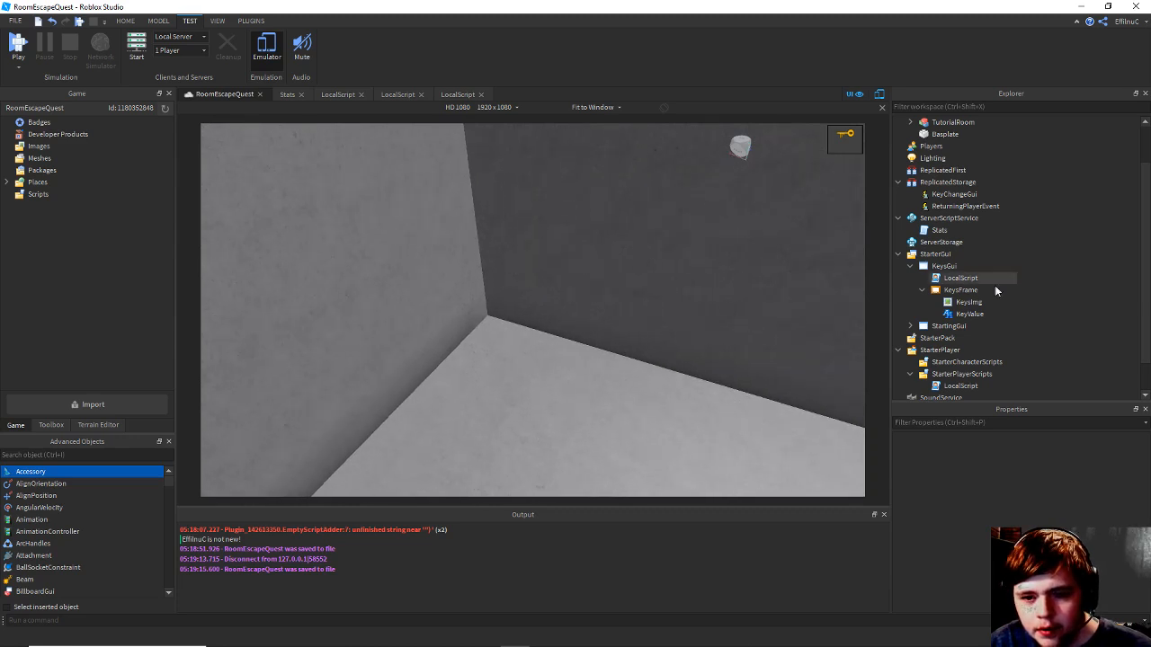
pyautogui.scroll(2, 989, 261)
# Expand SpawnPads and SpawnPos in Explorer to inspect their parts, then collapse both.
pyautogui.click(907, 150)
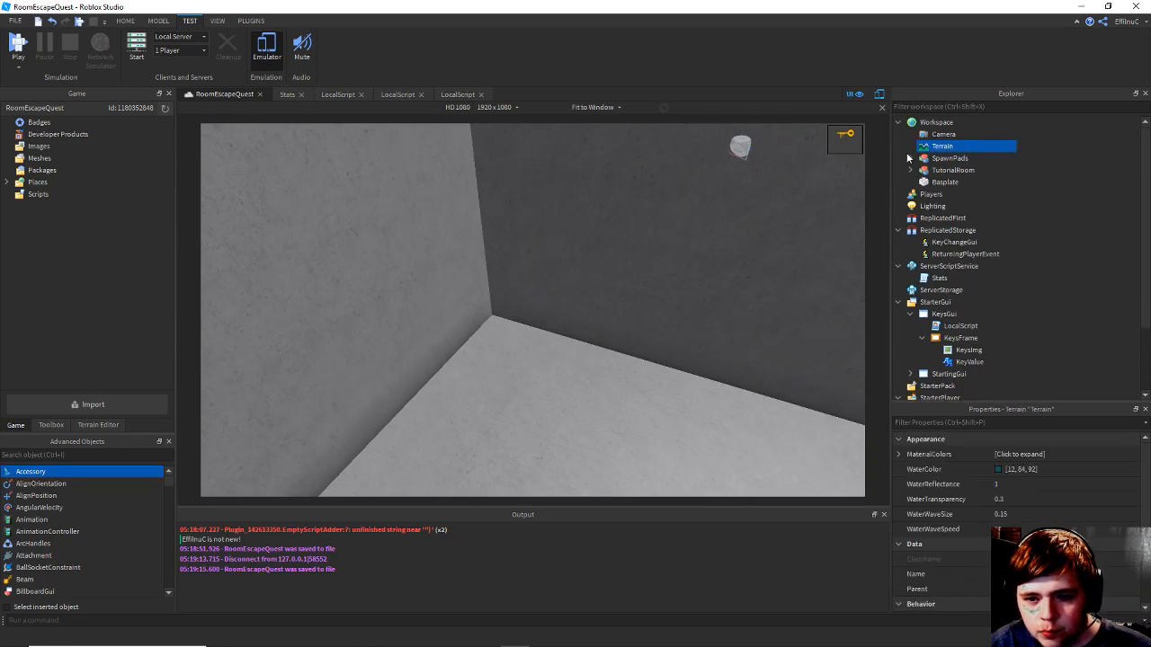
pyautogui.click(912, 159)
pyautogui.click(919, 171)
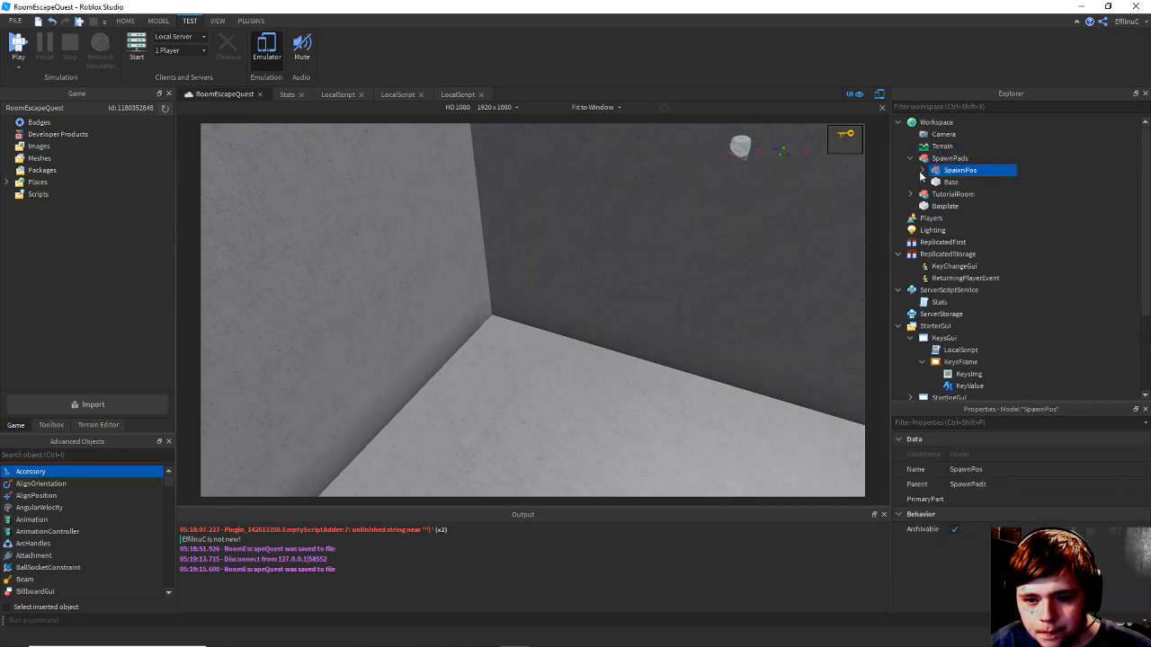
pyautogui.click(923, 171)
pyautogui.scroll(-7, 962, 196)
pyautogui.scroll(7, 962, 196)
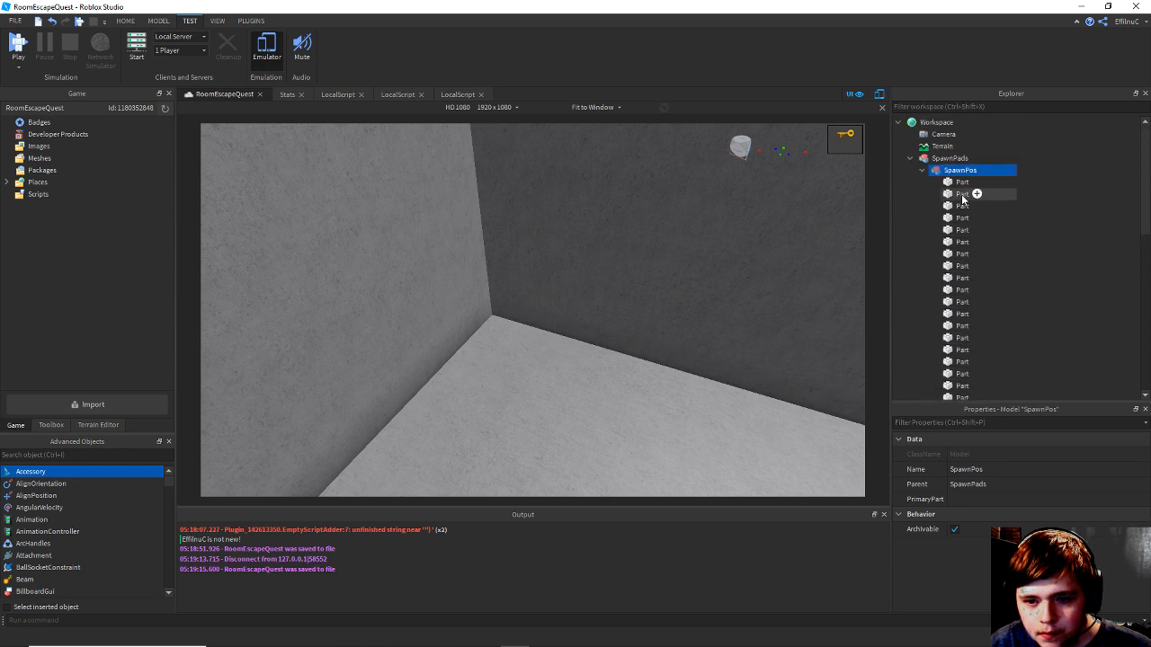
pyautogui.scroll(-5, 962, 198)
pyautogui.scroll(5, 962, 256)
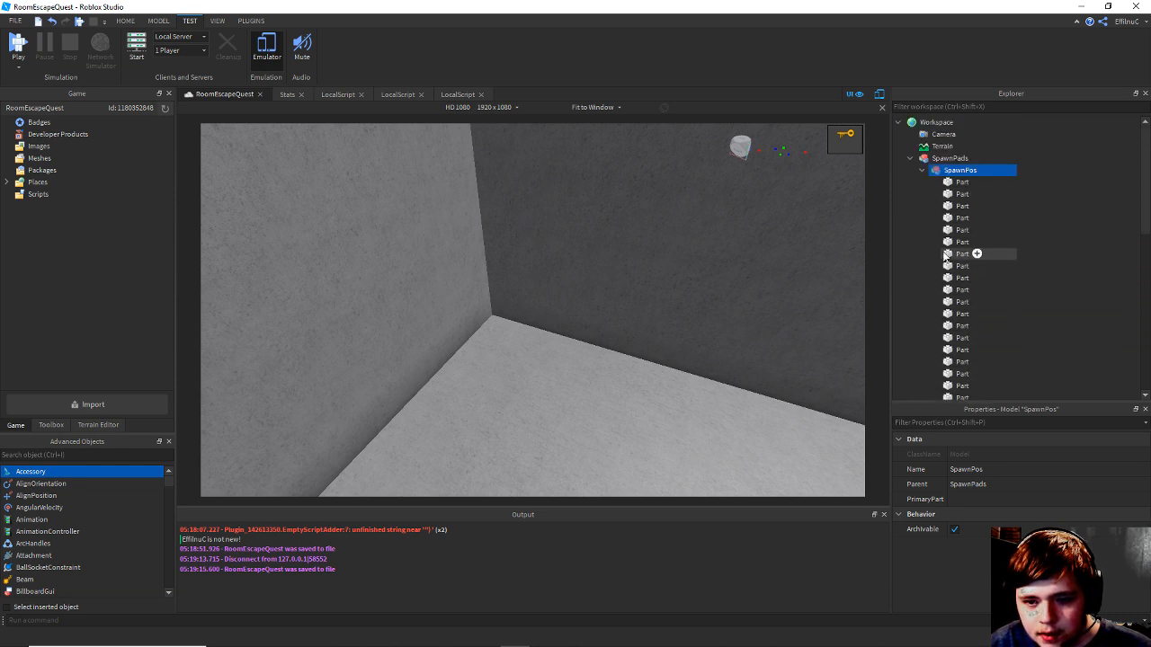
pyautogui.click(920, 171)
pyautogui.moveTo(681, 232); pyautogui.dragTo(869, 220, button='right')
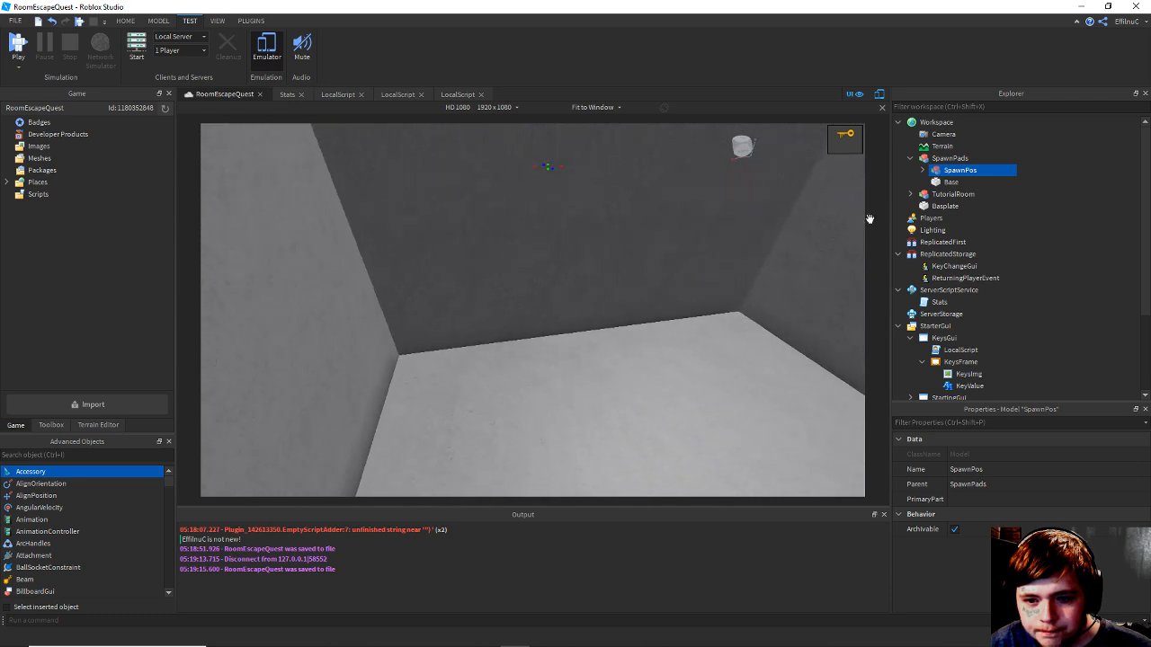
pyautogui.scroll(-2, 869, 219)
pyautogui.click(910, 159)
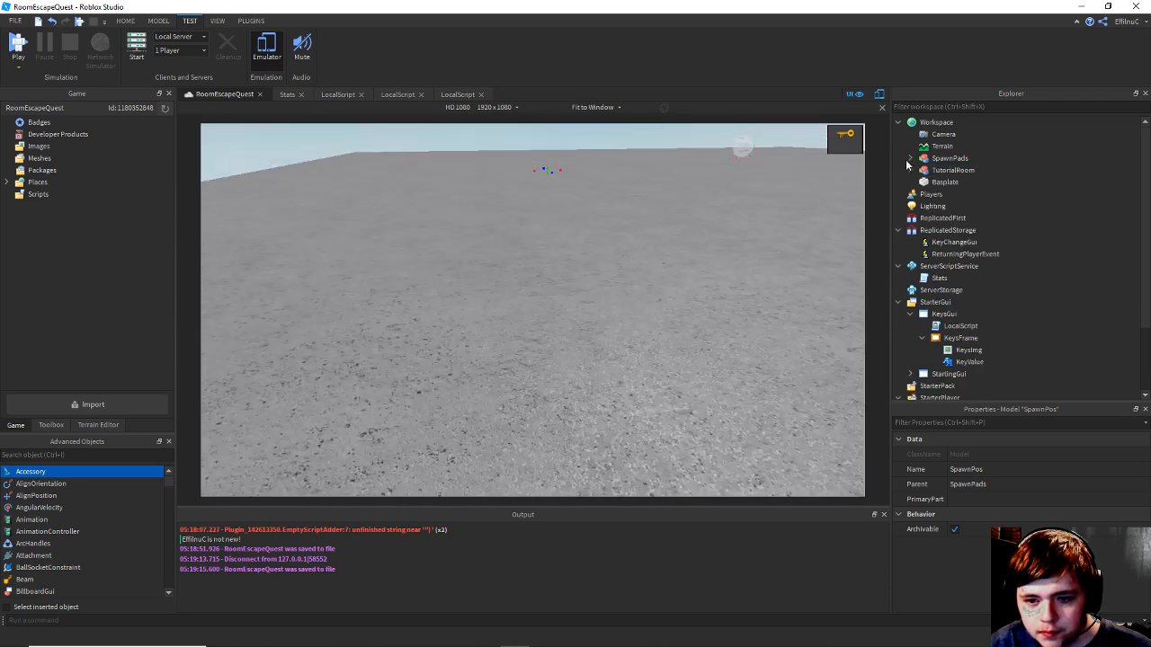
# Expand TutorialRoom and briefly open JailDoor to see its five parts.
pyautogui.click(953, 170)
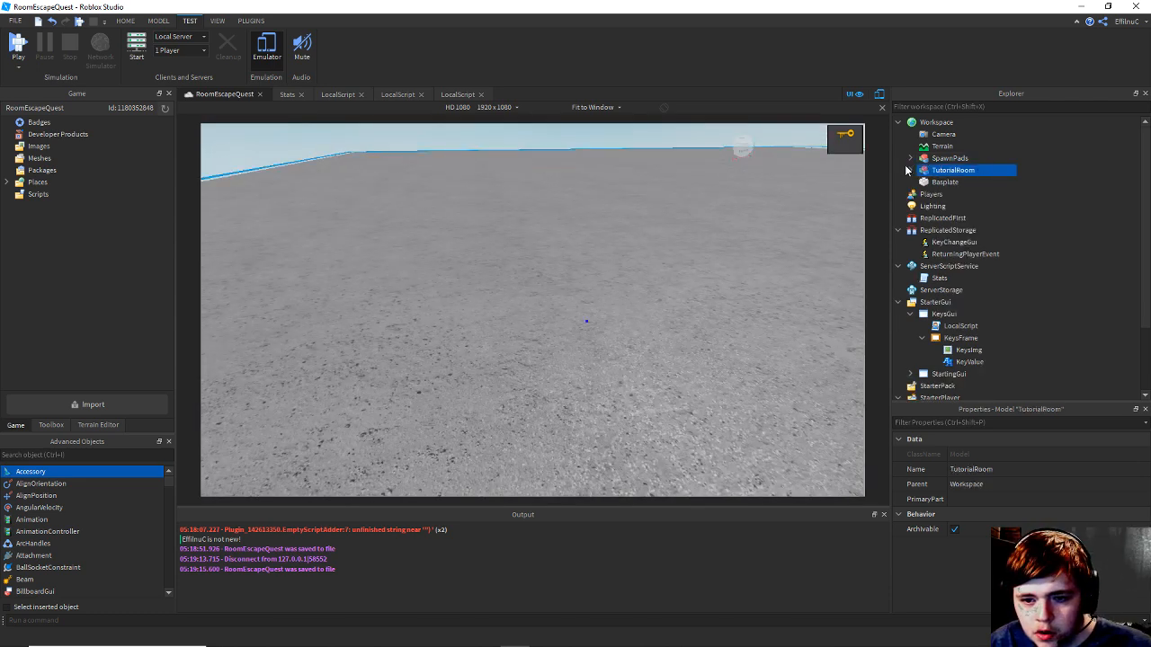
pyautogui.click(910, 170)
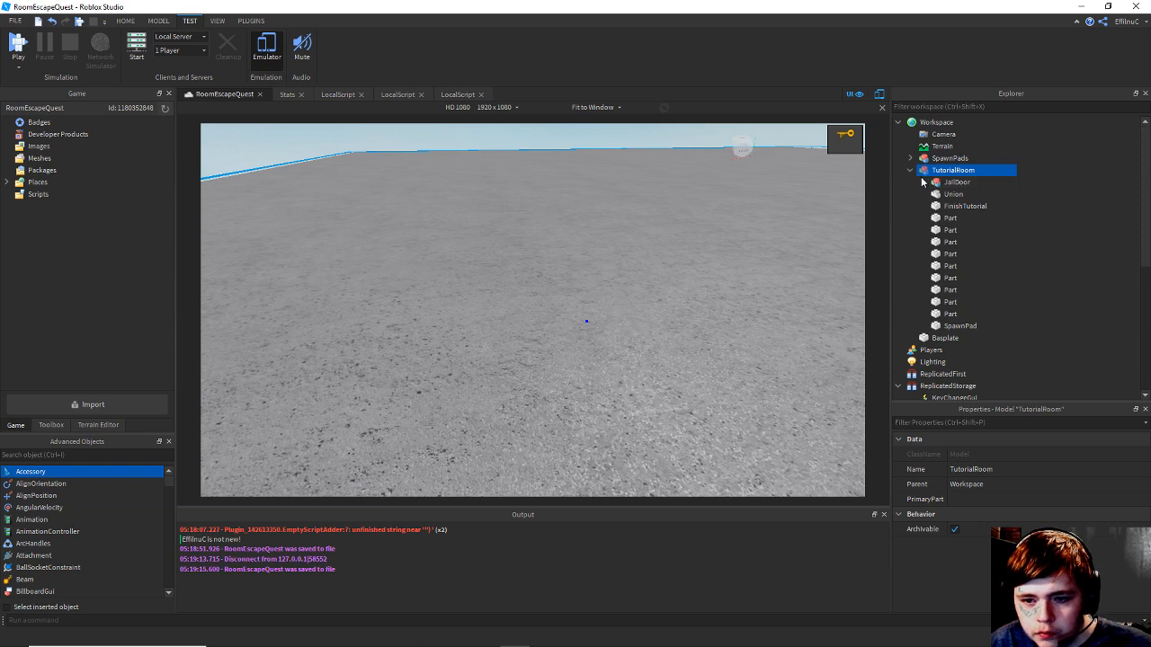
pyautogui.click(927, 183)
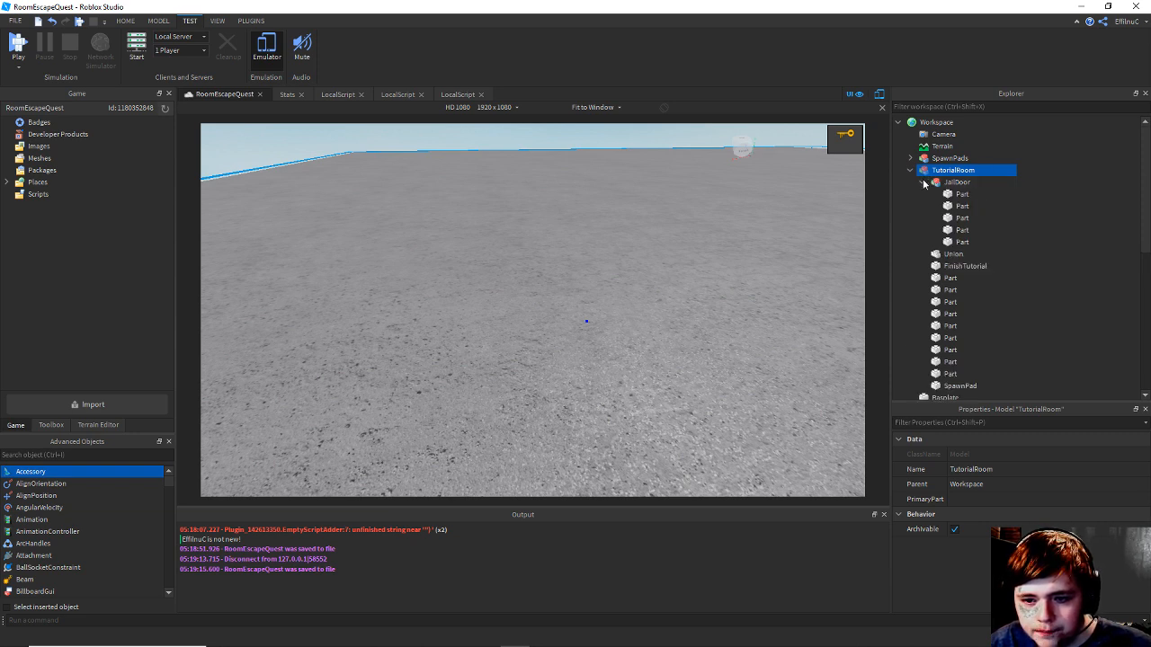
pyautogui.click(924, 182)
pyautogui.scroll(-3, 935, 189)
pyautogui.scroll(2, 949, 193)
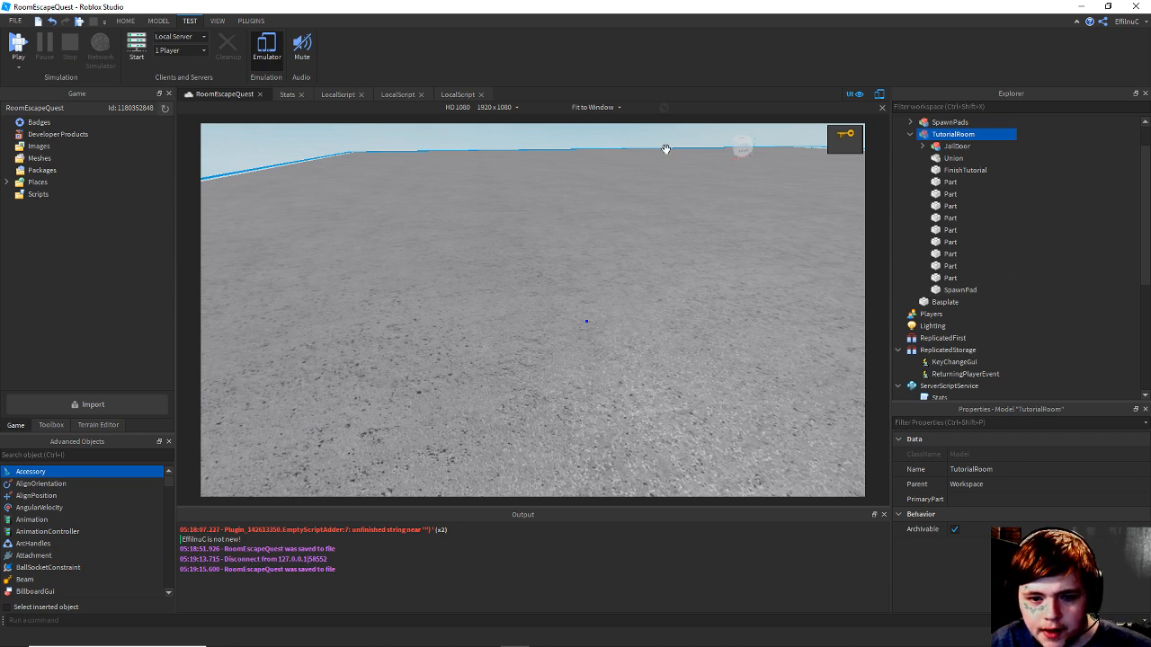
# Save the place, deselect TutorialRoom, and fly the camera into and over the tutorial room.
pyautogui.hotkey('ctrl', 's')
pyautogui.scroll(1, 635, 203)
pyautogui.moveTo(635, 203); pyautogui.dragTo(634, 200, button='right')
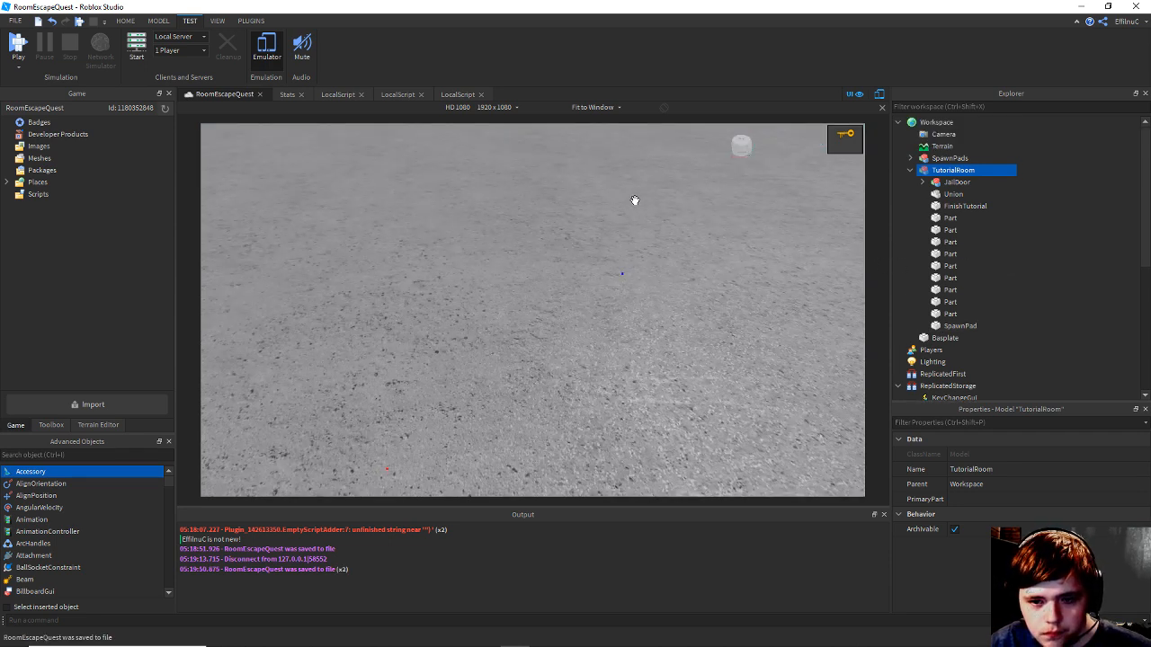
pyautogui.press('s')
pyautogui.moveTo(510, 226); pyautogui.dragTo(884, 186, button='right')
pyautogui.click(362, 221)
pyautogui.scroll(1, 634, 258)
pyautogui.press('w')
pyautogui.moveTo(634, 257); pyautogui.dragTo(633, 258, button='right')
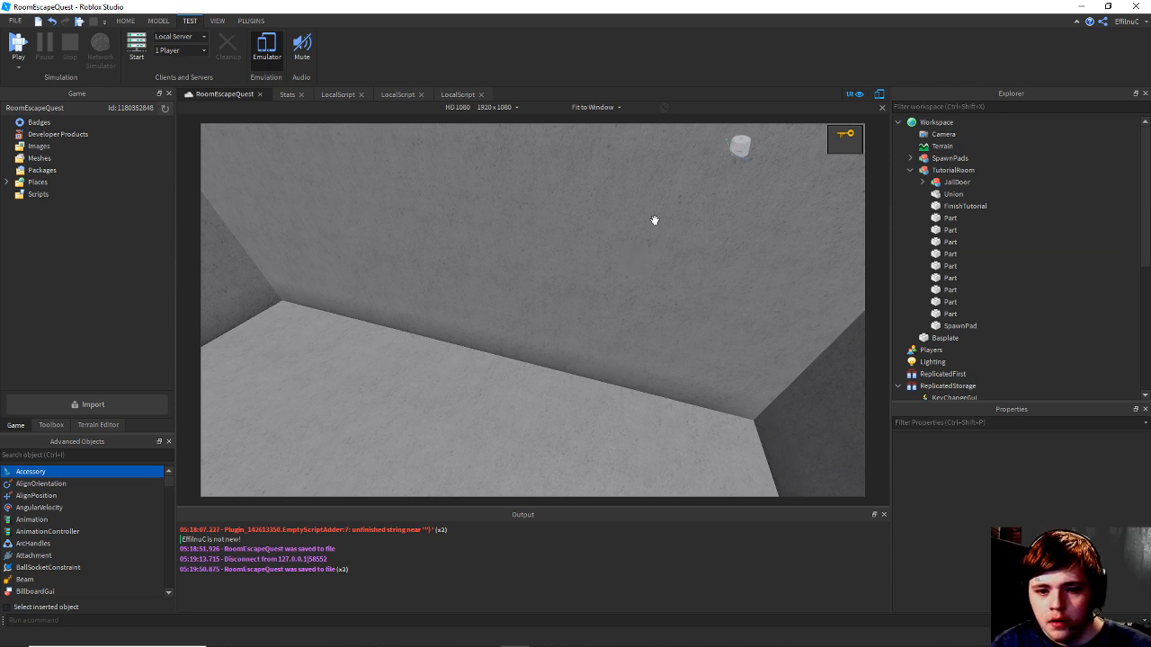
pyautogui.press('s')
pyautogui.moveTo(655, 220); pyautogui.dragTo(713, 224, button='right')
pyautogui.press('d')
pyautogui.press('w')
pyautogui.press('s')
pyautogui.press('s')
pyautogui.press('w')
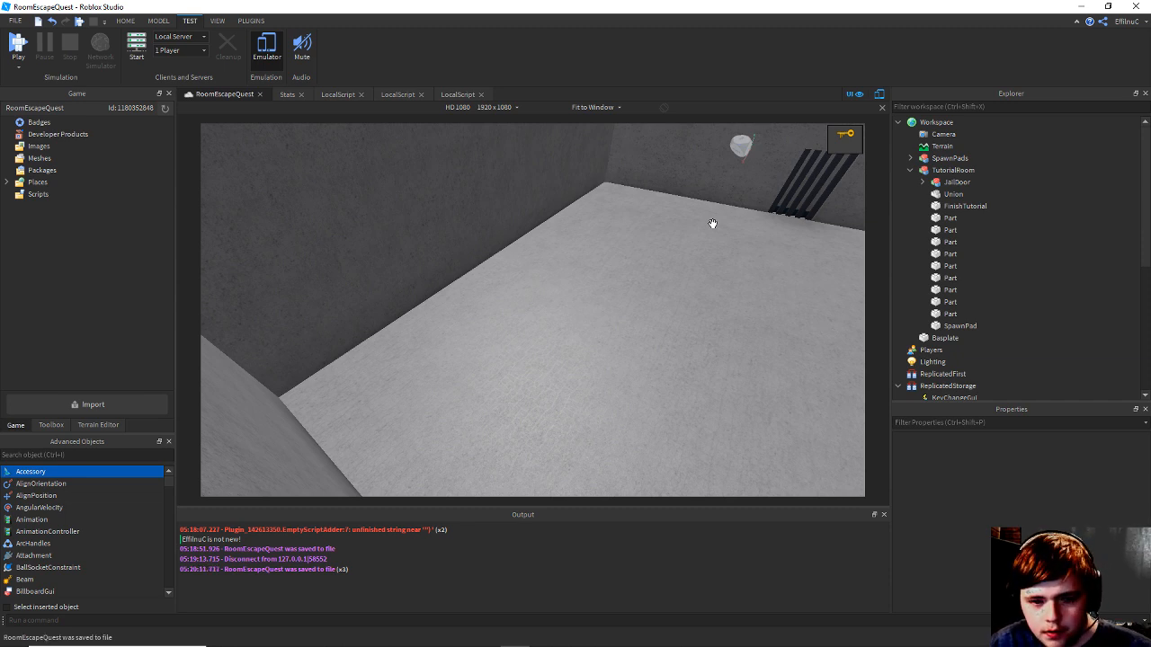
# Orbit toward the jail door, save again, and centre the black jail bars in view.
pyautogui.moveTo(712, 223); pyautogui.dragTo(693, 239, button='right')
pyautogui.press('w')
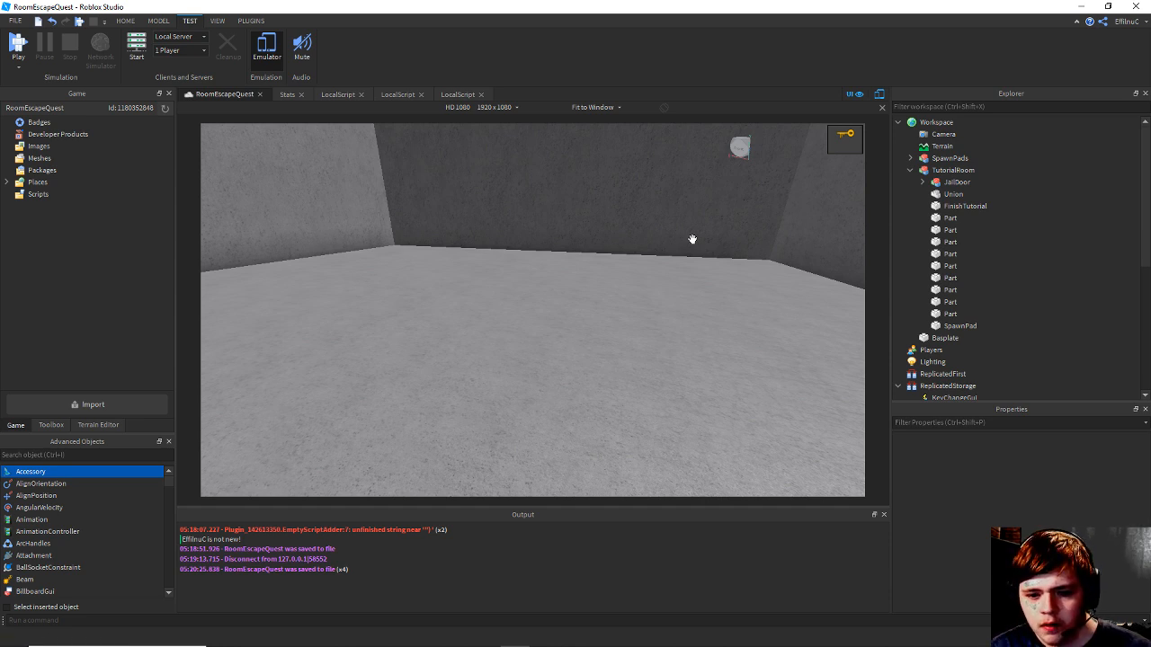
pyautogui.scroll(-6, 692, 239)
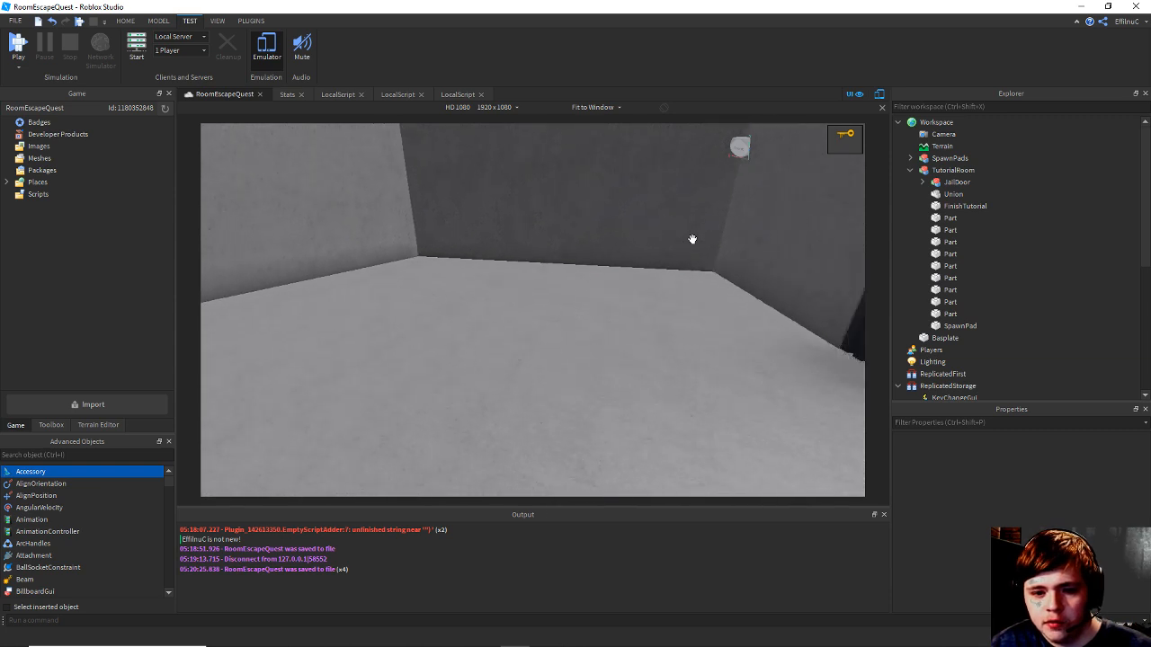
pyautogui.scroll(5, 679, 265)
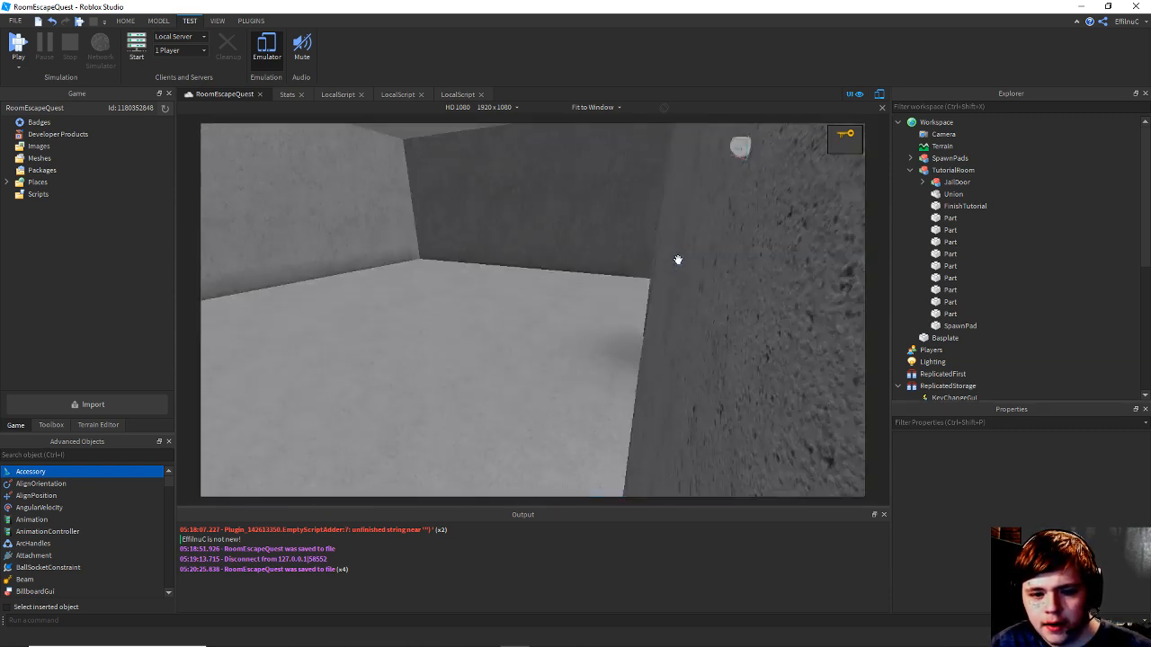
pyautogui.hotkey('ctrl', 's')
pyautogui.moveTo(678, 260); pyautogui.dragTo(622, 241, button='right')
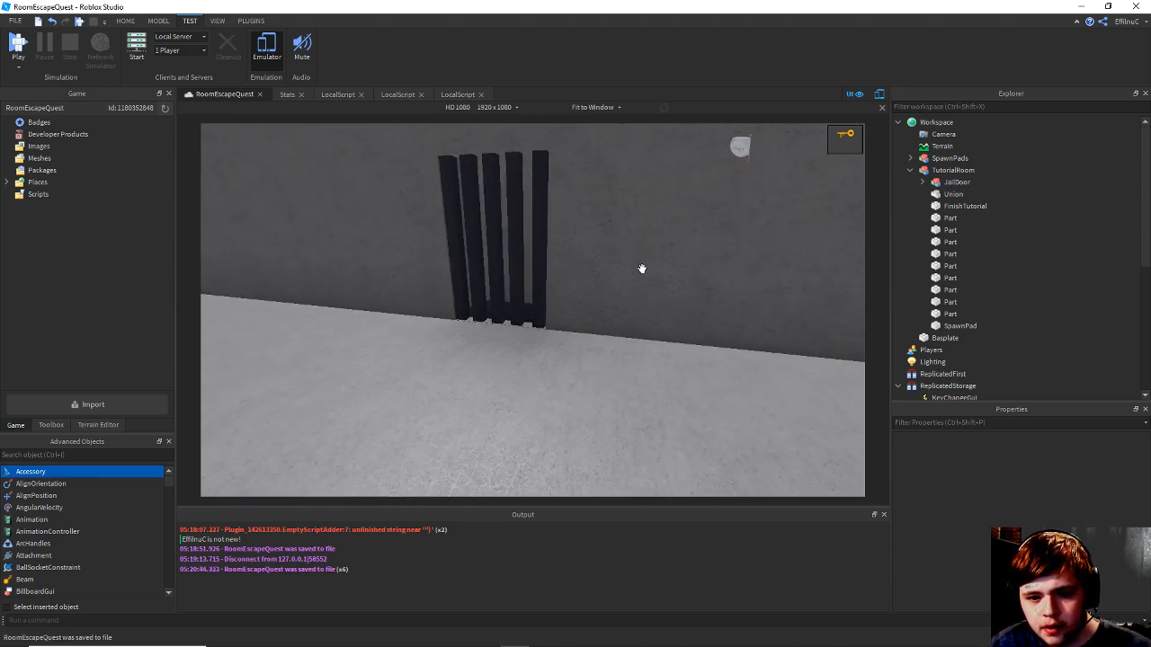
pyautogui.scroll(-5, 642, 270)
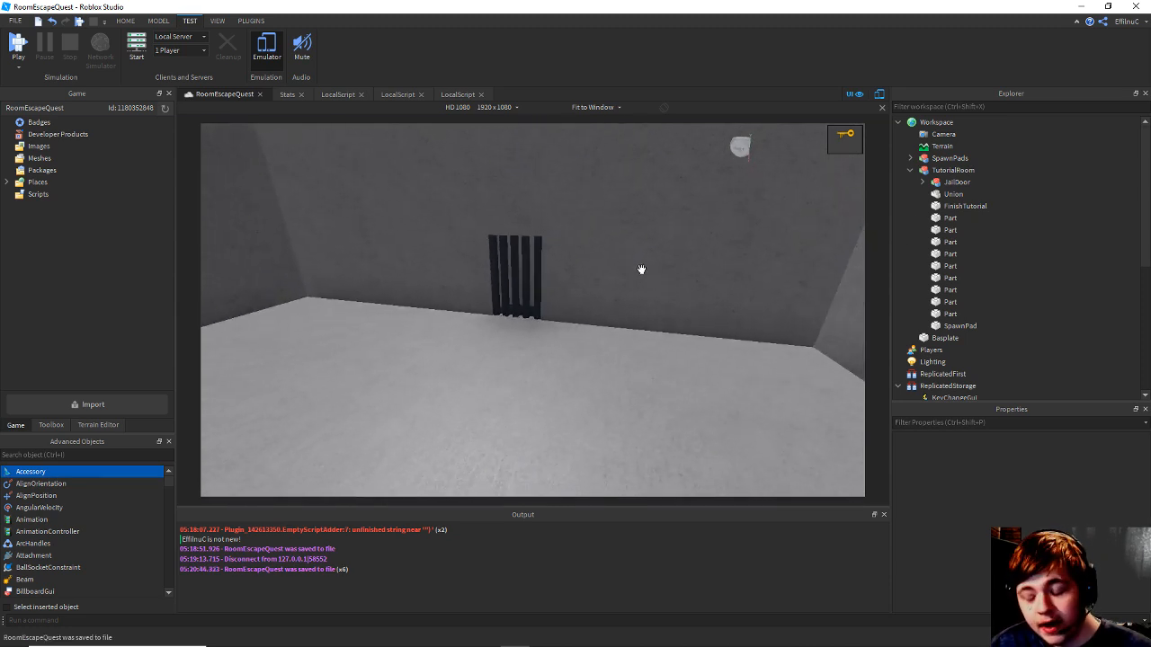
pyautogui.scroll(8, 642, 268)
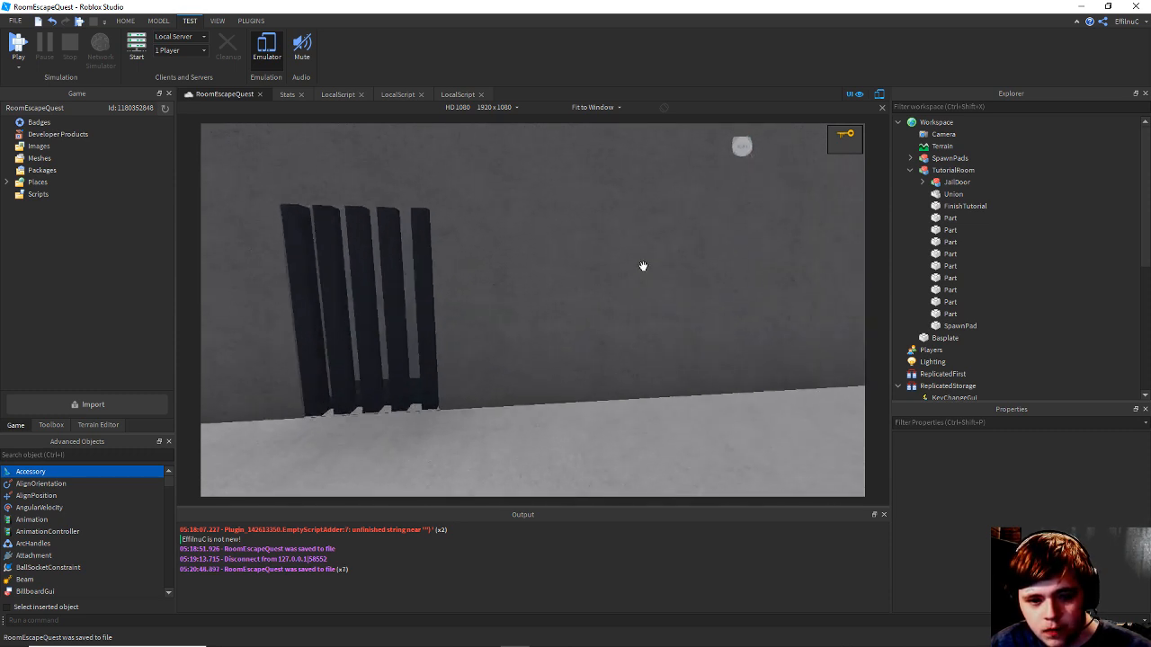
pyautogui.press('s')
pyautogui.press('a')
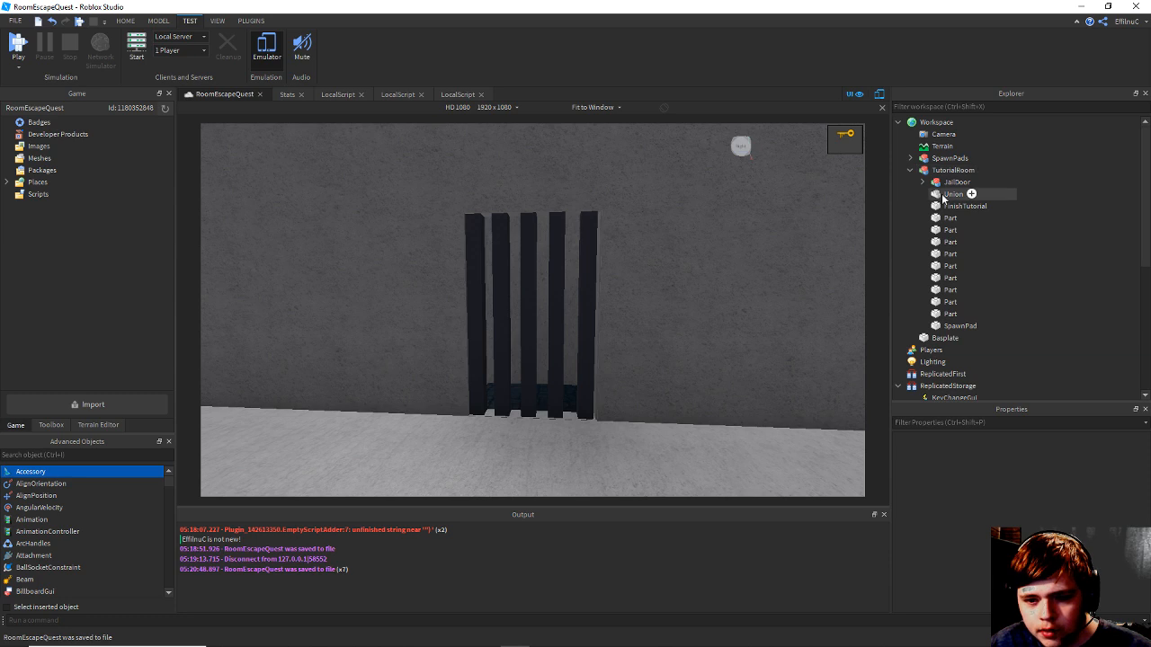
# Insert a Model under TutorialRoom, rename it KeyCard, and save the place.
pyautogui.rightClick(944, 171)
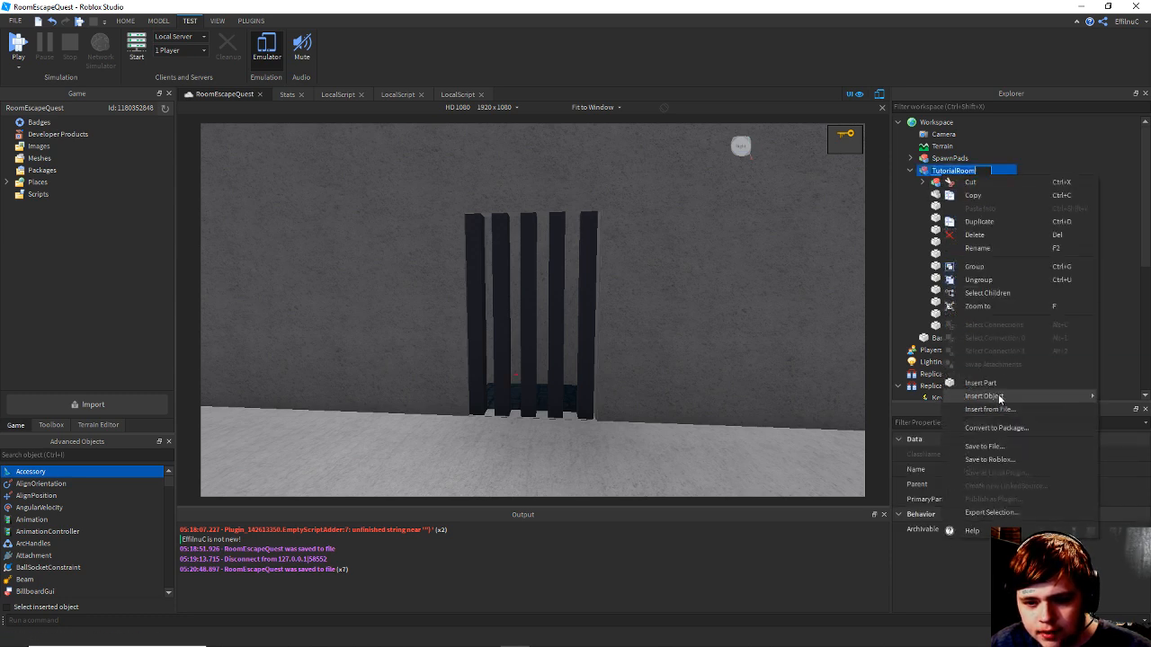
pyautogui.moveTo(999, 397)
pyautogui.click(767, 392)
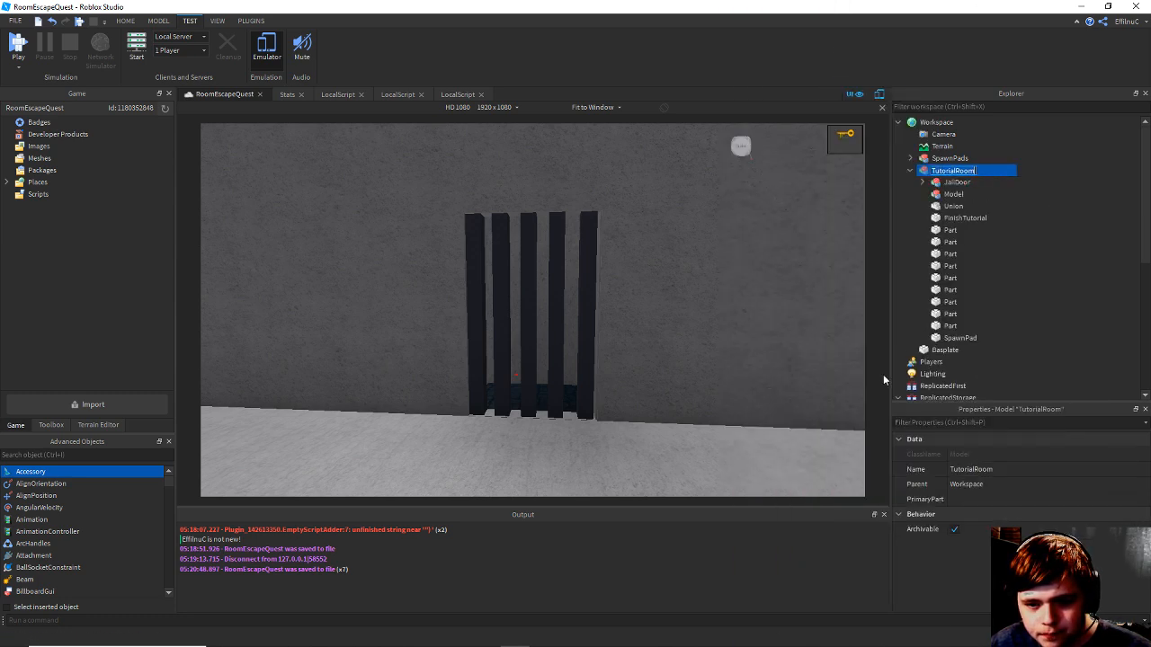
pyautogui.rightClick(946, 196)
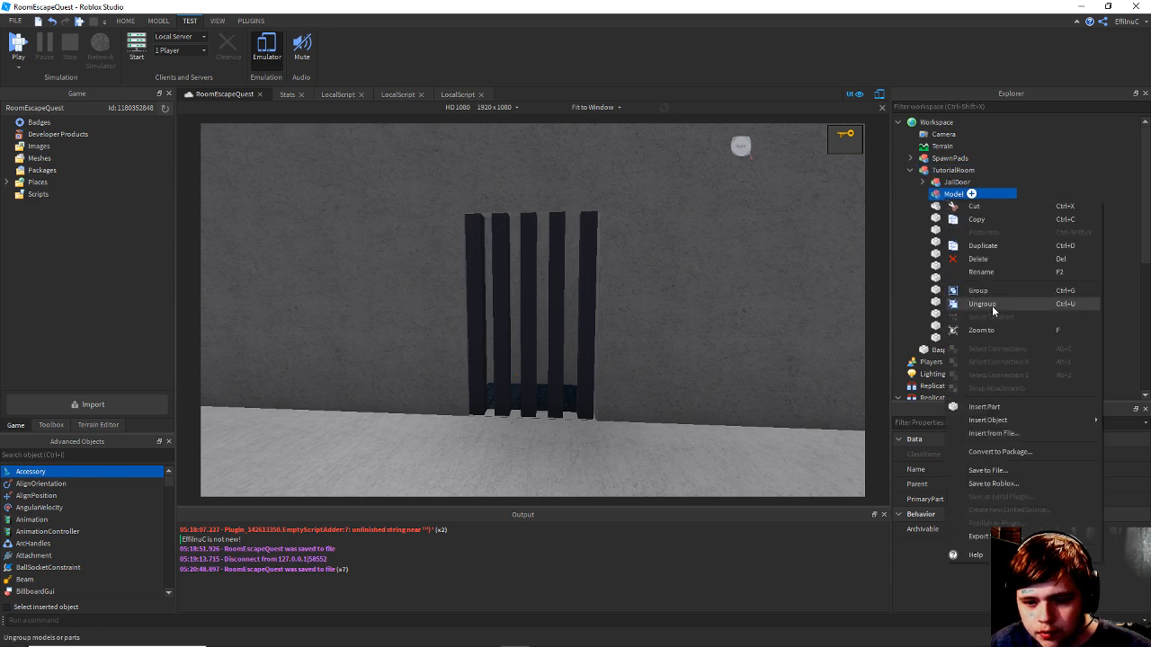
pyautogui.click(982, 271)
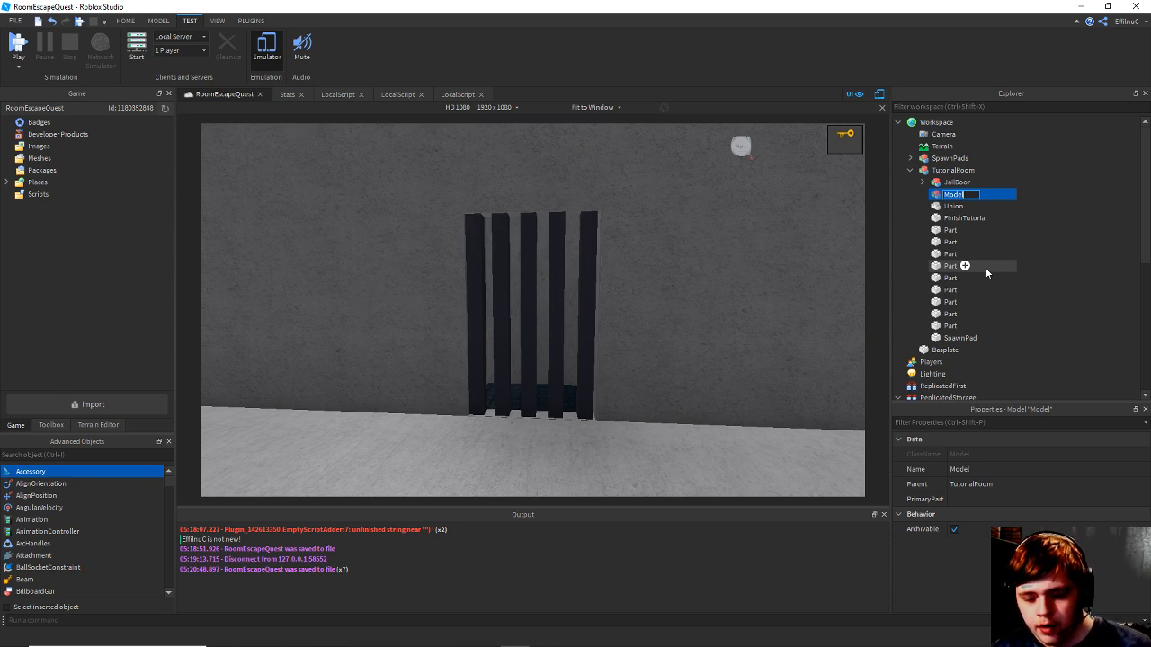
pyautogui.write('Key')
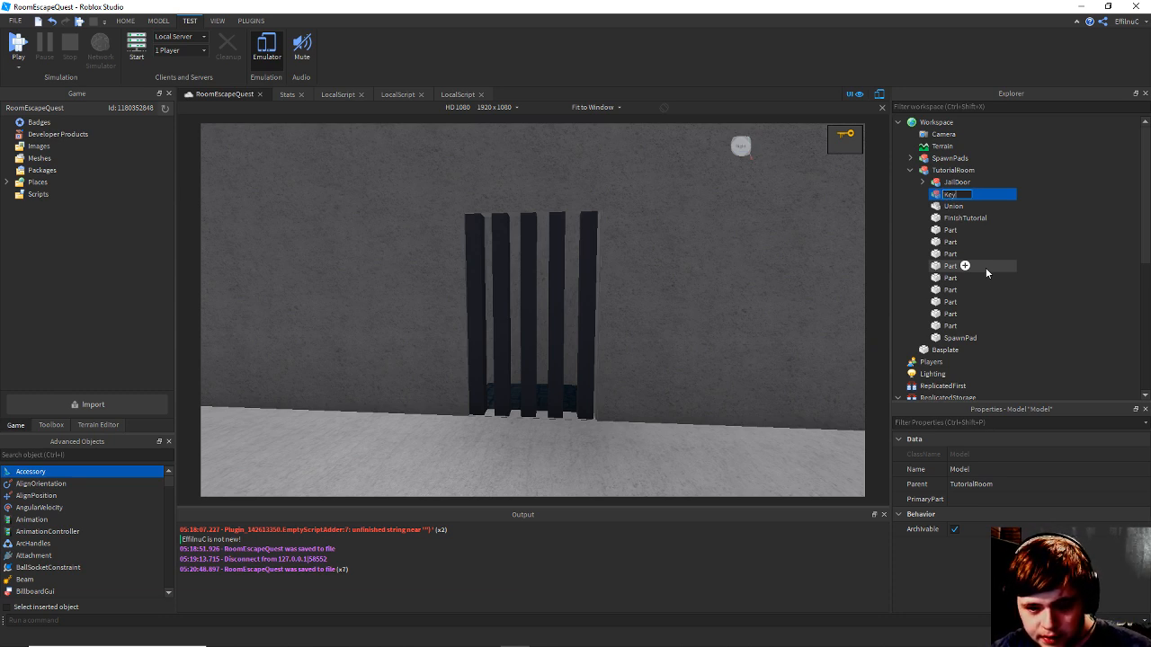
pyautogui.write('Card')
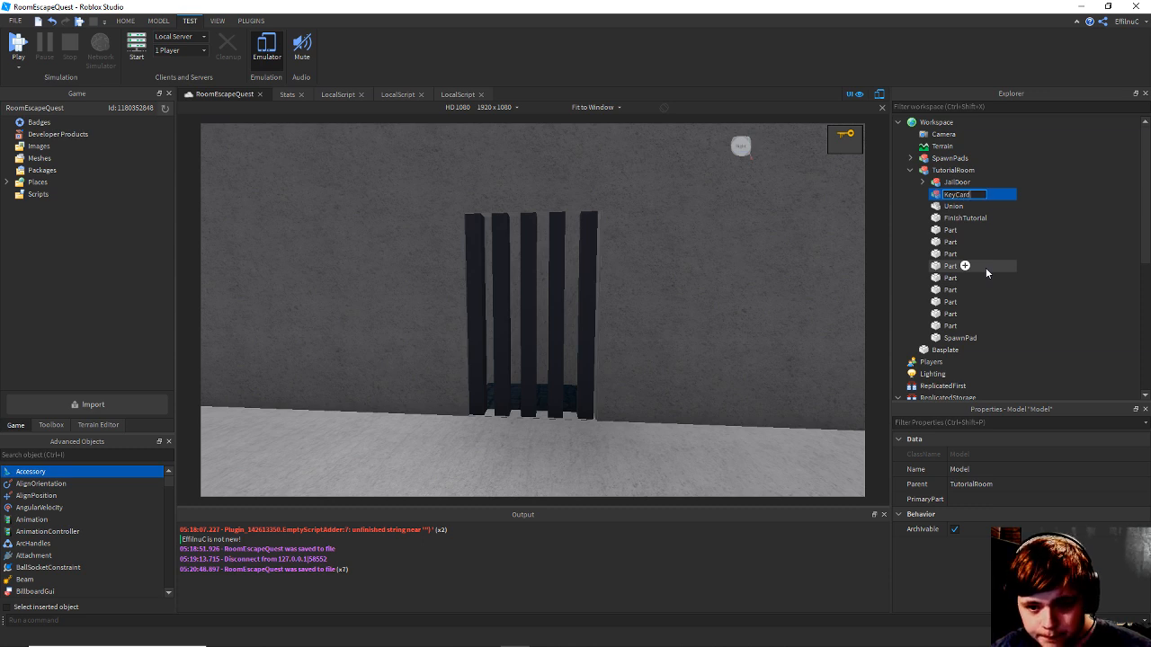
pyautogui.press('Return')
pyautogui.hotkey('ctrl', 's')
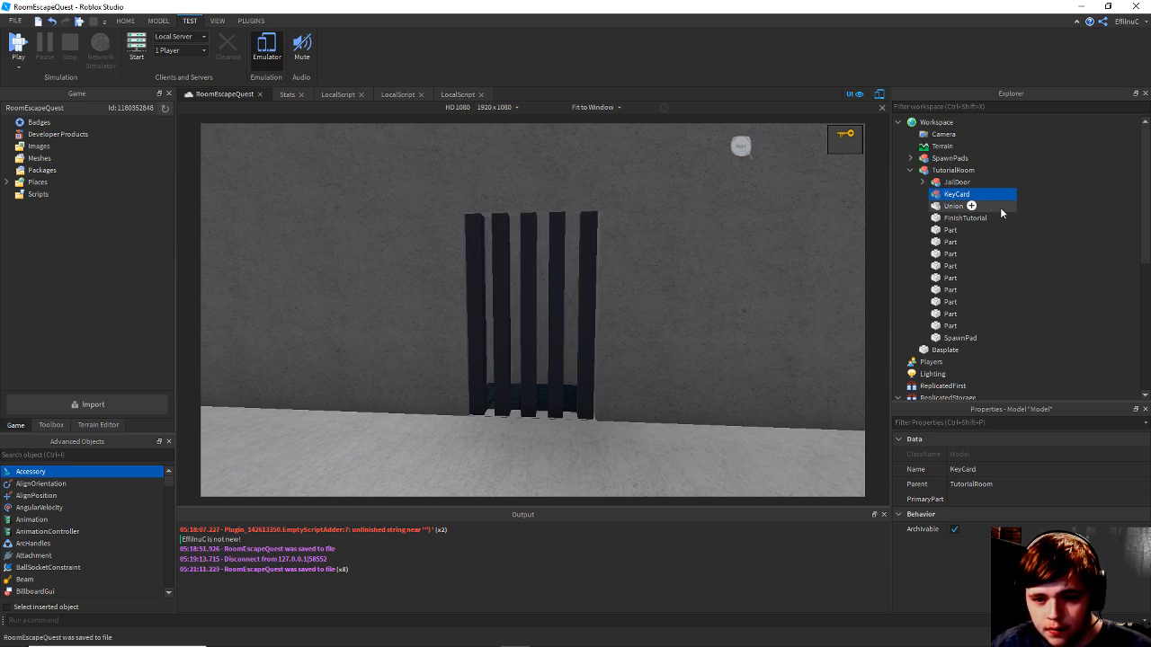
pyautogui.rightClick(953, 200)
# Insert a Part into KeyCard and move it down to eye level.
pyautogui.click(1001, 414)
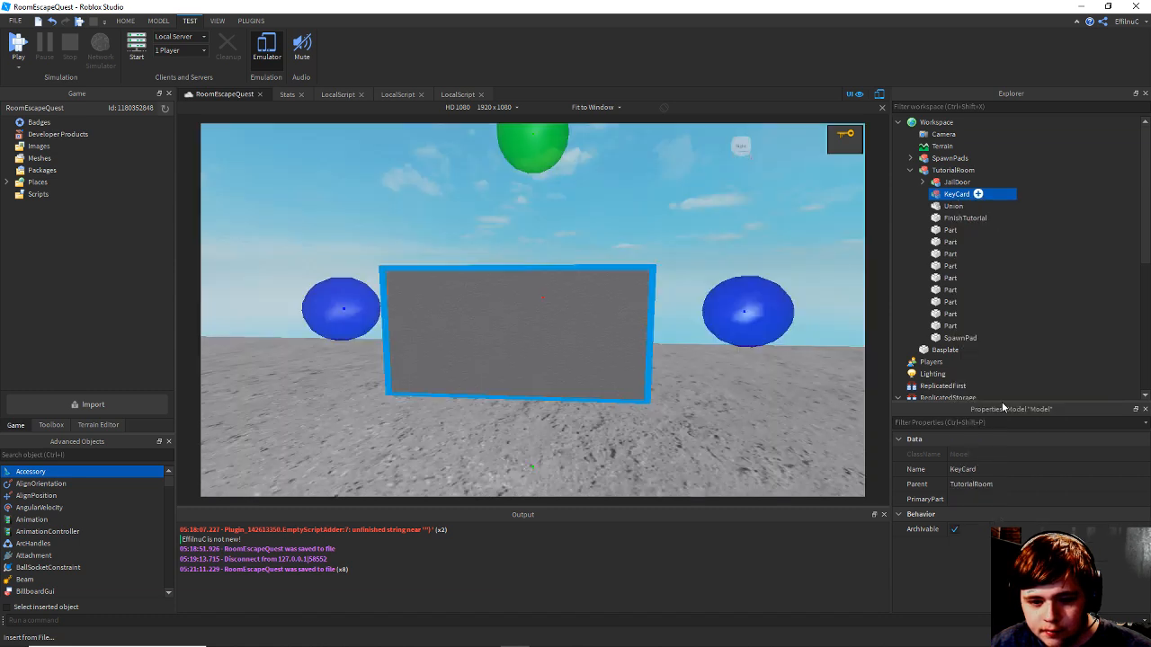
pyautogui.click(158, 20)
pyautogui.hotkey('ctrl', '2')
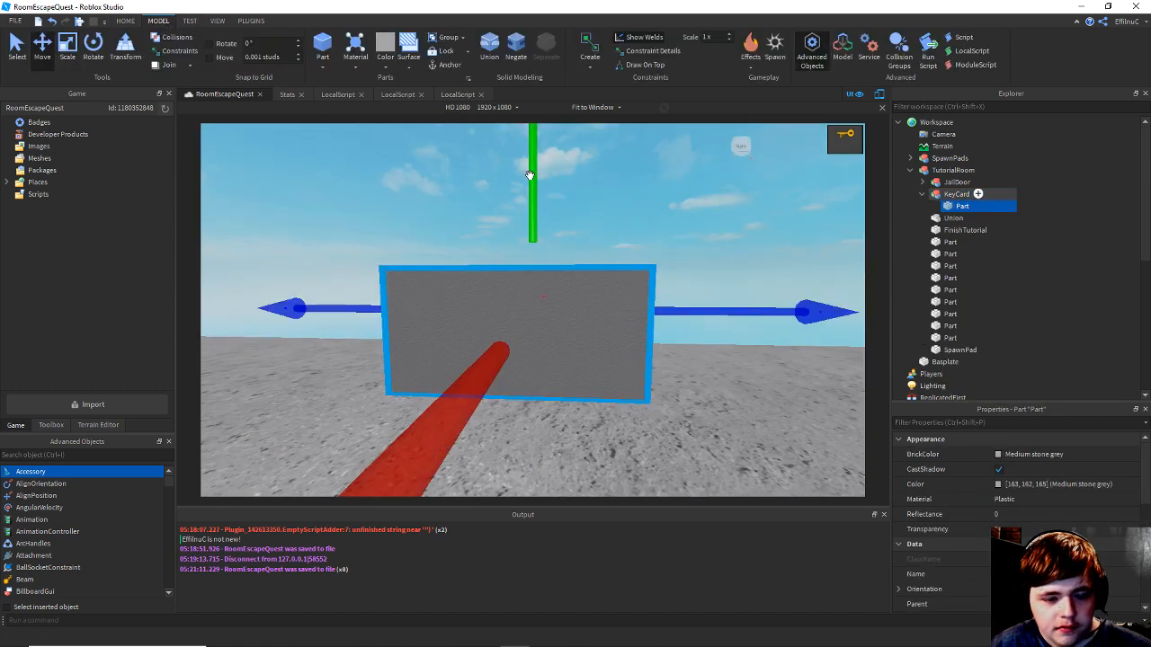
pyautogui.moveTo(529, 174); pyautogui.dragTo(512, 393)
pyautogui.moveTo(511, 393); pyautogui.dragTo(516, 208, button='right')
pyautogui.moveTo(513, 254); pyautogui.dragTo(481, 476)
pyautogui.moveTo(512, 297); pyautogui.dragTo(527, 272, button='right')
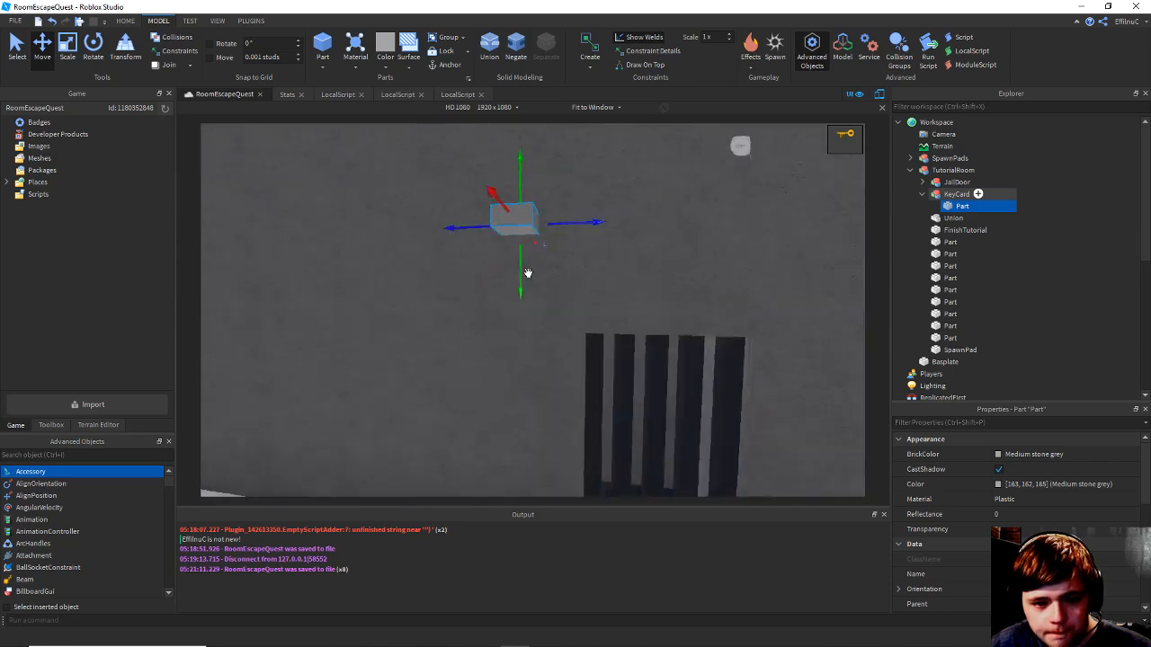
pyautogui.moveTo(522, 255); pyautogui.dragTo(482, 432)
pyautogui.moveTo(517, 356); pyautogui.dragTo(512, 325, button='right')
pyautogui.moveTo(494, 322); pyautogui.dragTo(435, 339)
# Scale the part down with the resize handles into a thin card.
pyautogui.click(72, 59)
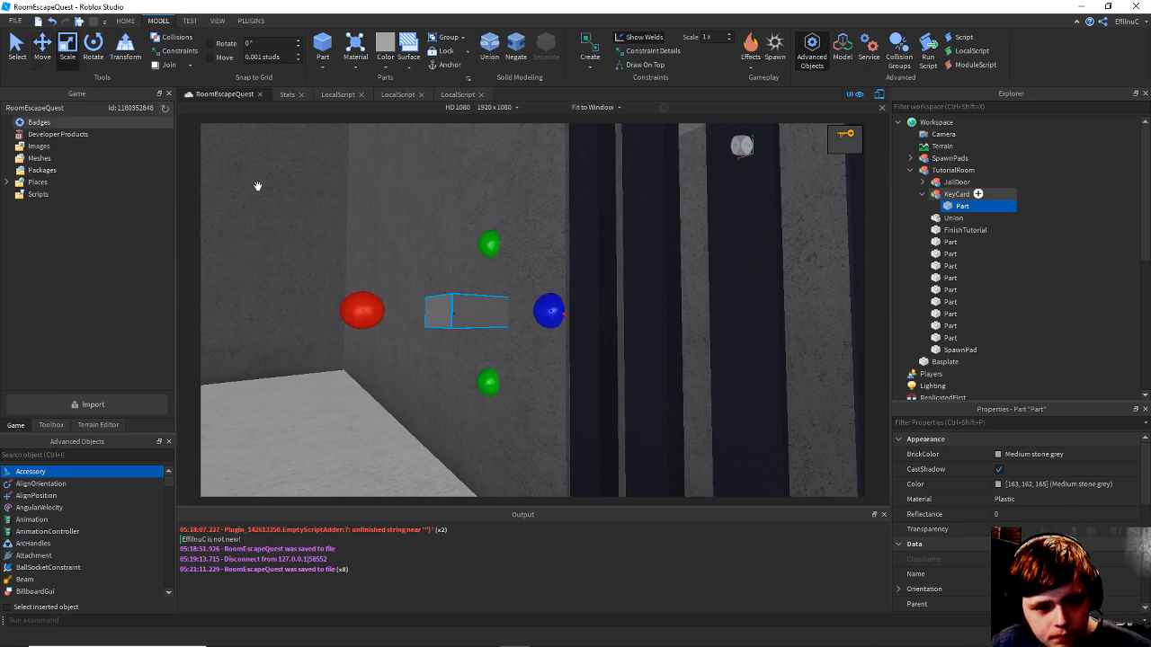
pyautogui.moveTo(362, 308); pyautogui.dragTo(432, 319)
pyautogui.moveTo(510, 326); pyautogui.dragTo(599, 316, button='right')
pyautogui.scroll(2, 599, 316)
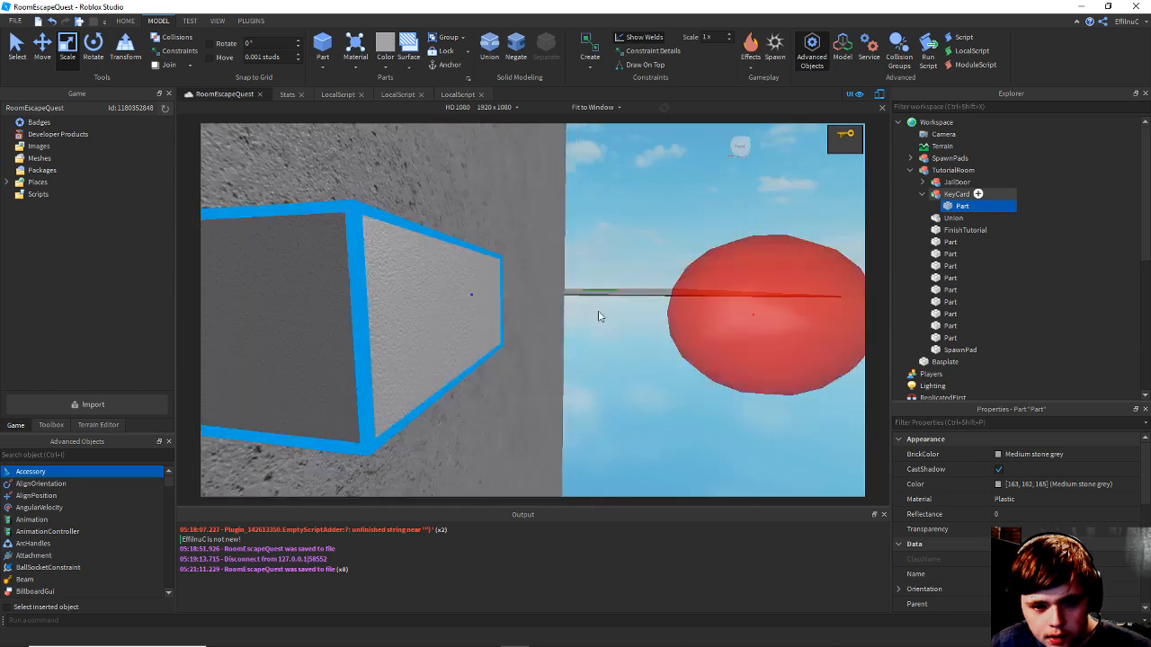
pyautogui.scroll(-2, 598, 312)
pyautogui.scroll(1, 597, 312)
pyautogui.moveTo(653, 312); pyautogui.dragTo(565, 324)
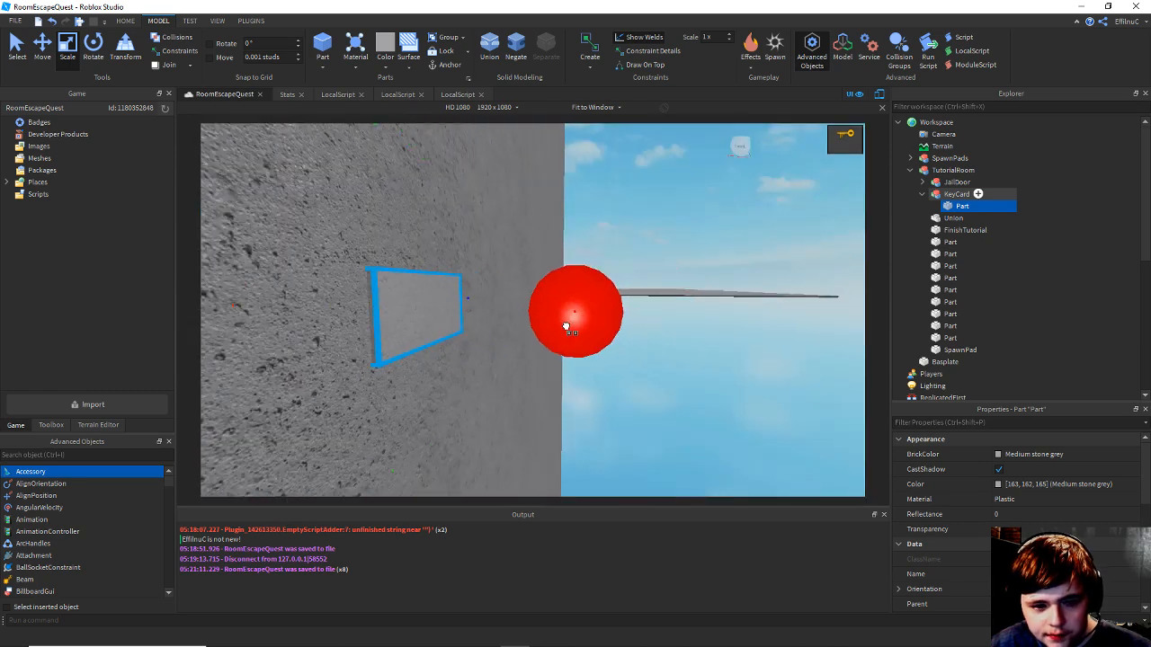
pyautogui.moveTo(565, 324); pyautogui.dragTo(556, 315, button='right')
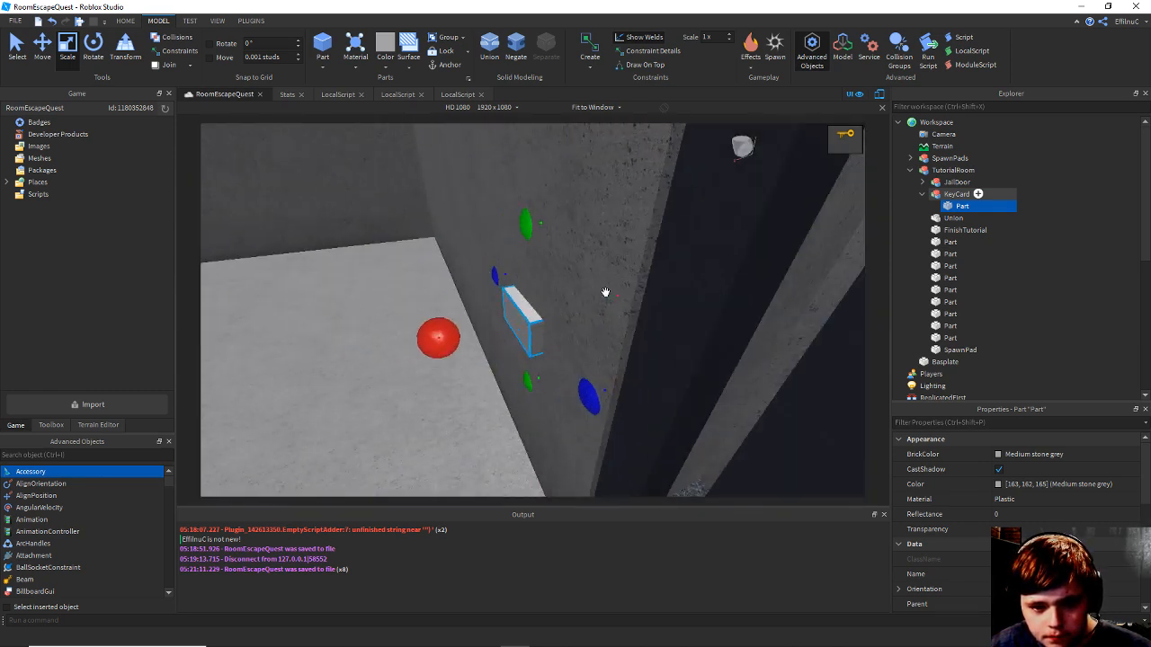
pyautogui.moveTo(618, 293); pyautogui.dragTo(589, 298)
# Narrow the card from the side, make it taller, and save the place.
pyautogui.moveTo(589, 299); pyautogui.dragTo(609, 290, button='right')
pyautogui.scroll(-1, 611, 290)
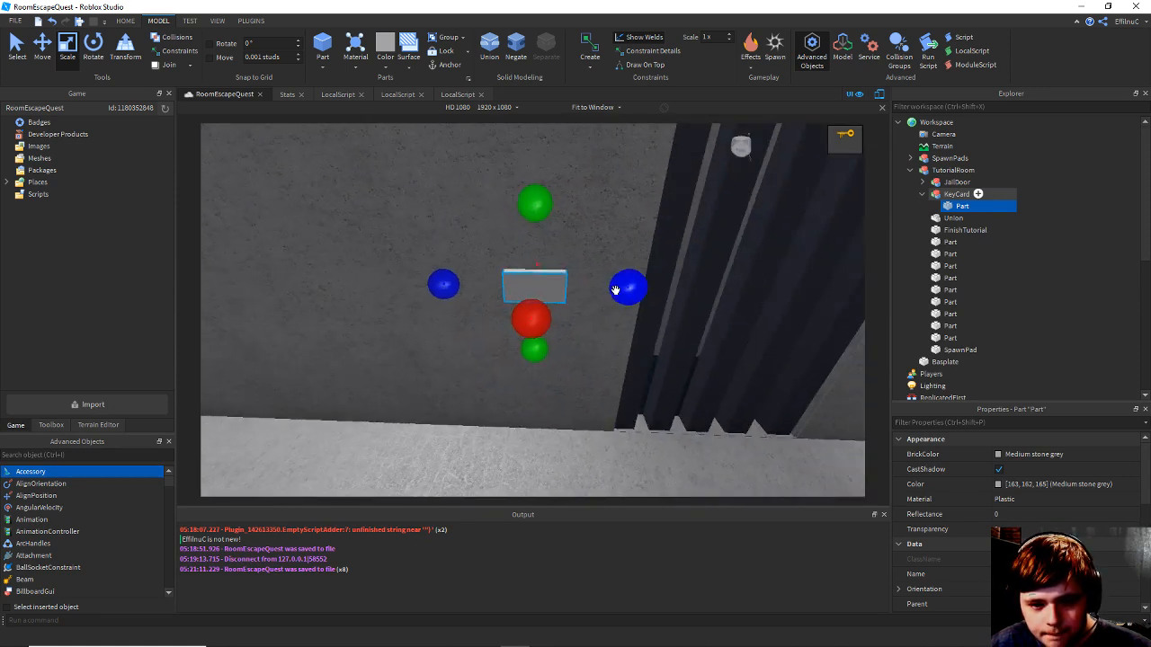
pyautogui.moveTo(615, 290); pyautogui.dragTo(591, 291)
pyautogui.moveTo(527, 219); pyautogui.dragTo(531, 210)
pyautogui.moveTo(608, 285); pyautogui.dragTo(620, 284)
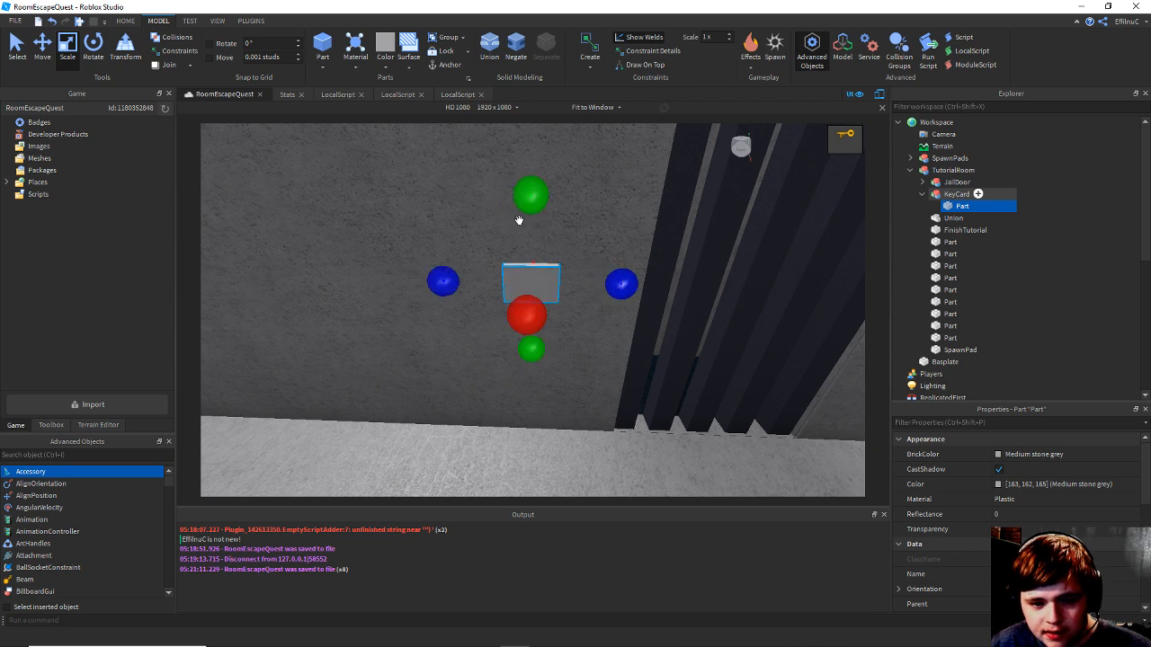
pyautogui.moveTo(533, 198); pyautogui.dragTo(533, 187)
pyautogui.moveTo(604, 328); pyautogui.dragTo(572, 309, button='right')
pyautogui.hotkey('ctrl', 's')
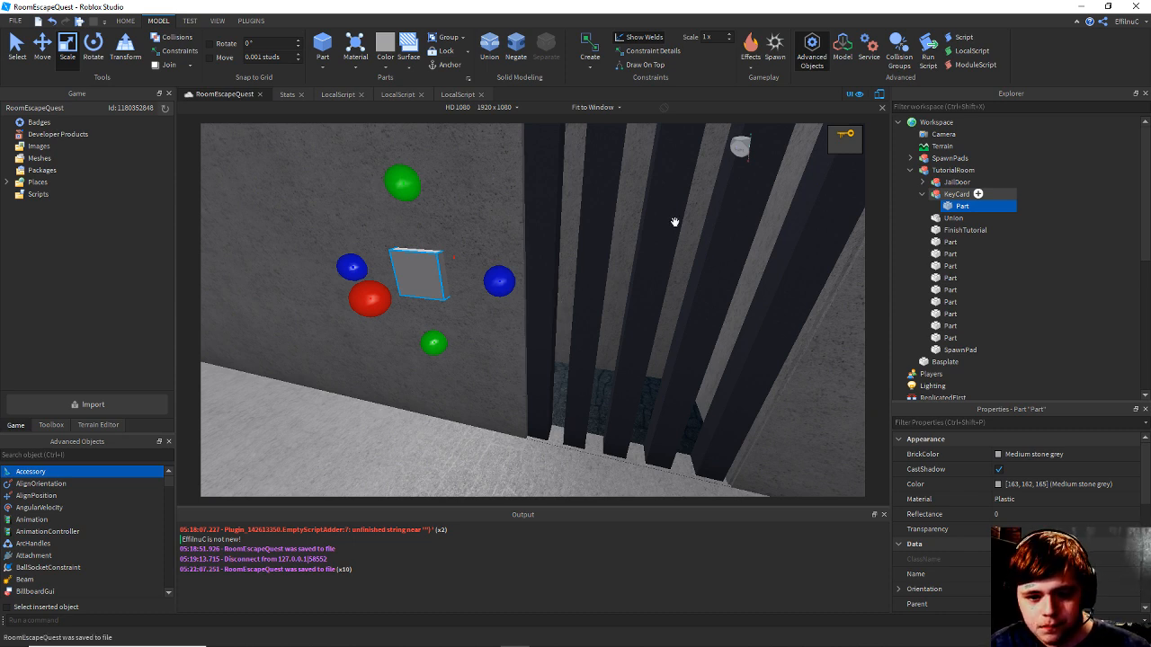
# Turn off CastShadow on the KeyCard part and set its BrickColor to Black.
pyautogui.scroll(-2, 998, 508)
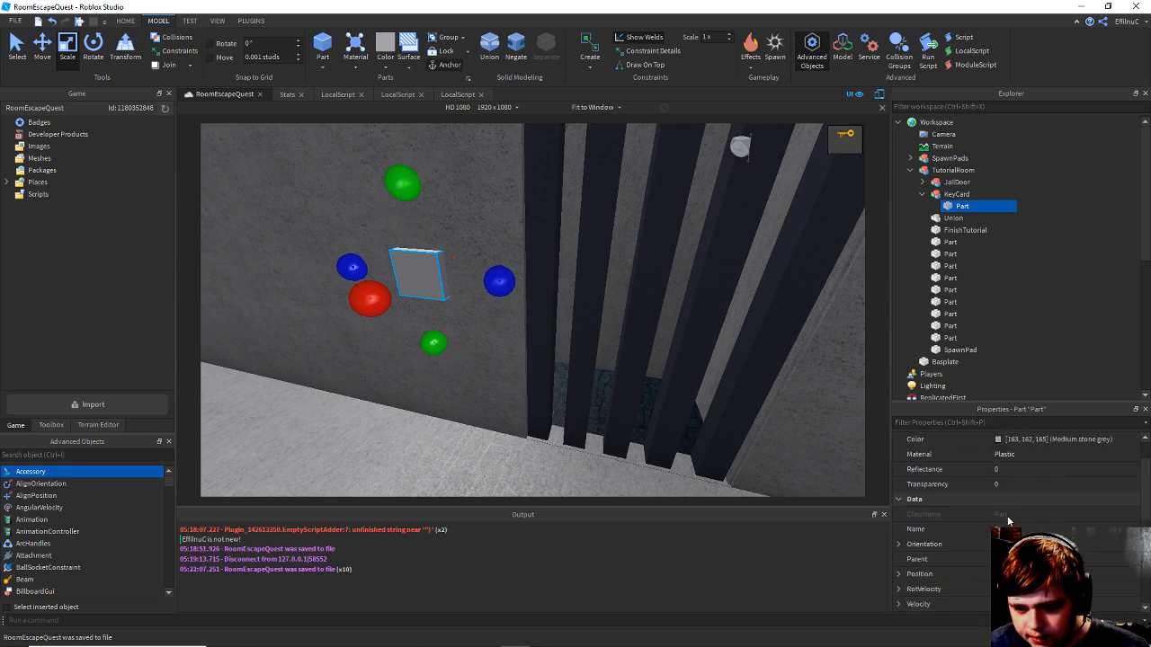
pyautogui.scroll(2, 1007, 508)
pyautogui.click(1005, 468)
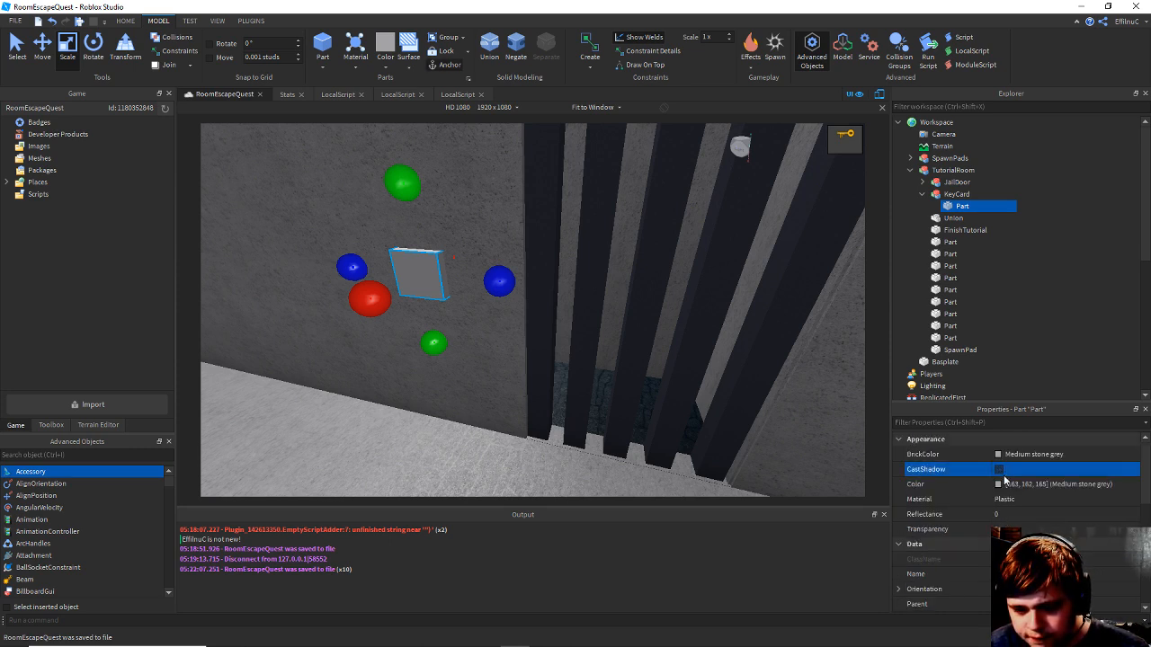
pyautogui.press('a')
pyautogui.moveTo(689, 368); pyautogui.dragTo(690, 368, button='right')
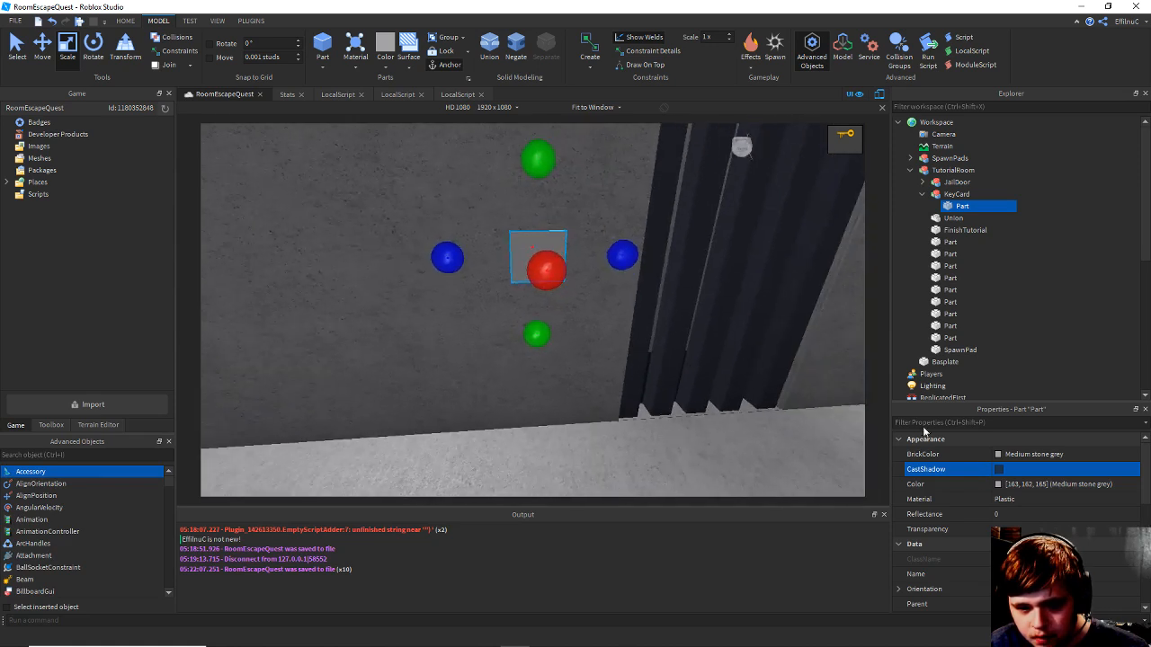
pyautogui.click(998, 454)
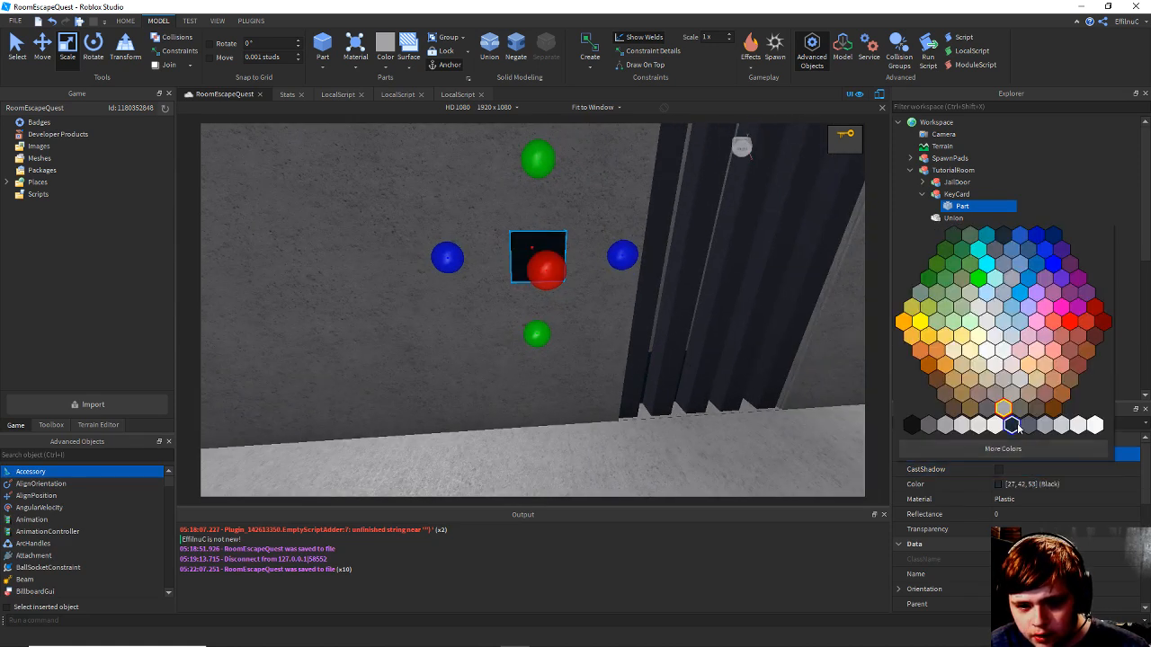
pyautogui.click(1013, 427)
# Change the part's material to Concrete, save the place, and duplicate the part with Ctrl+D.
pyautogui.moveTo(617, 226); pyautogui.dragTo(640, 240, button='right')
pyautogui.press('w')
pyautogui.click(1004, 500)
pyautogui.click(1004, 500)
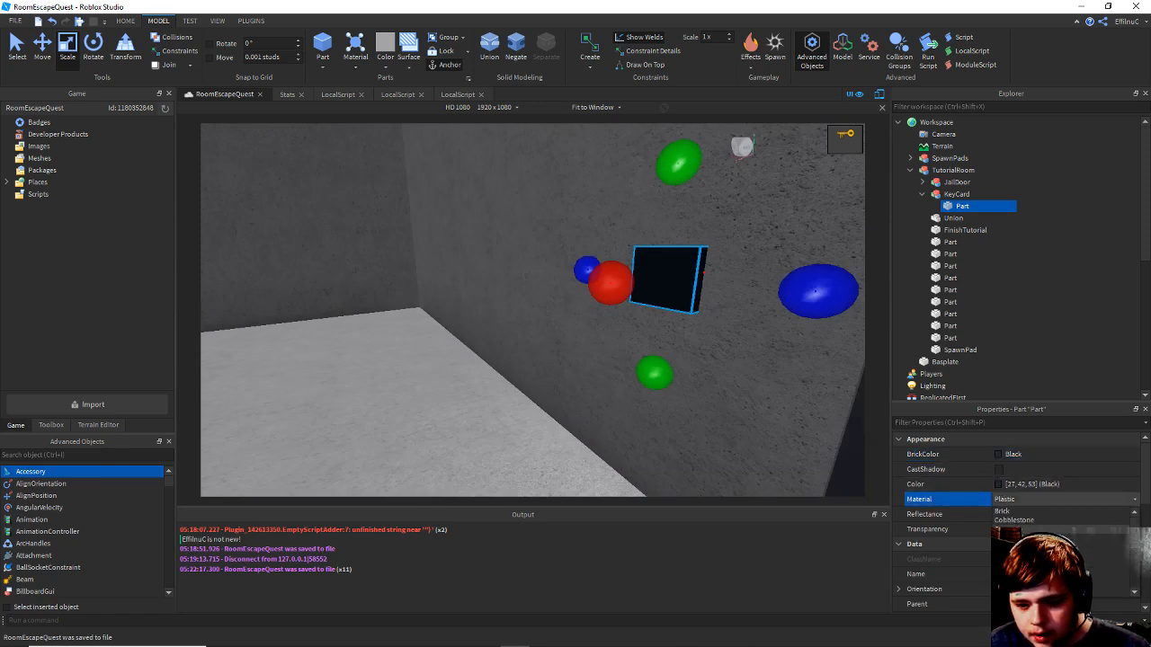
pyautogui.click(1022, 532)
pyautogui.moveTo(732, 284); pyautogui.dragTo(732, 288, button='right')
pyautogui.press('w')
pyautogui.press('s')
pyautogui.hotkey('ctrl', 's')
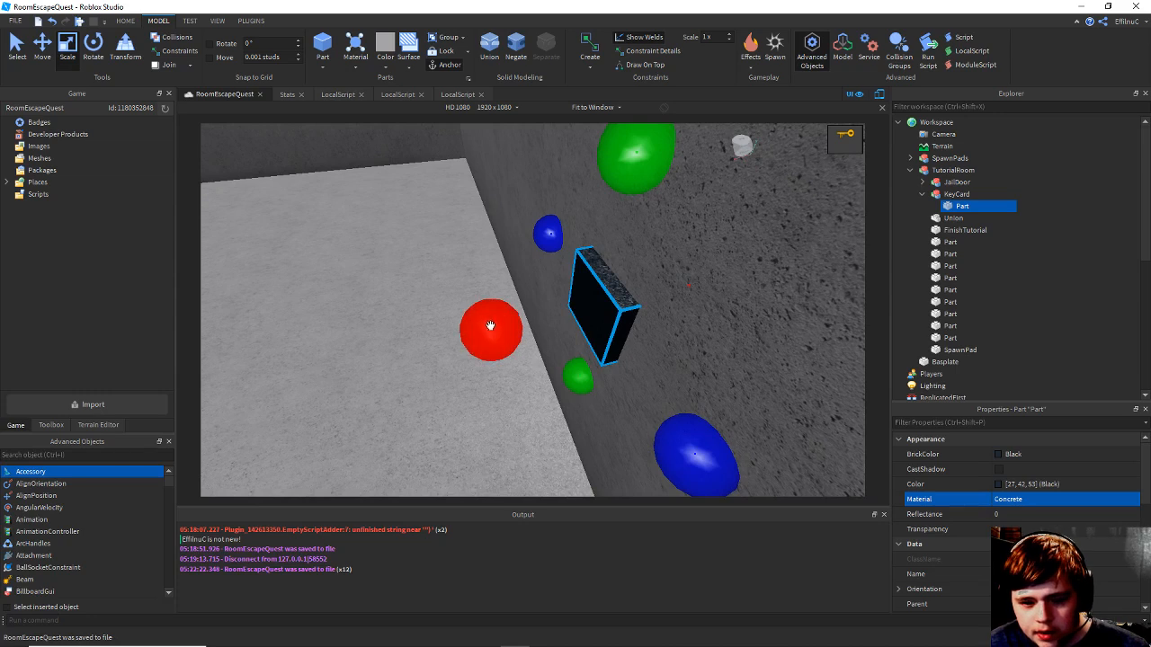
pyautogui.moveTo(491, 327); pyautogui.dragTo(478, 332)
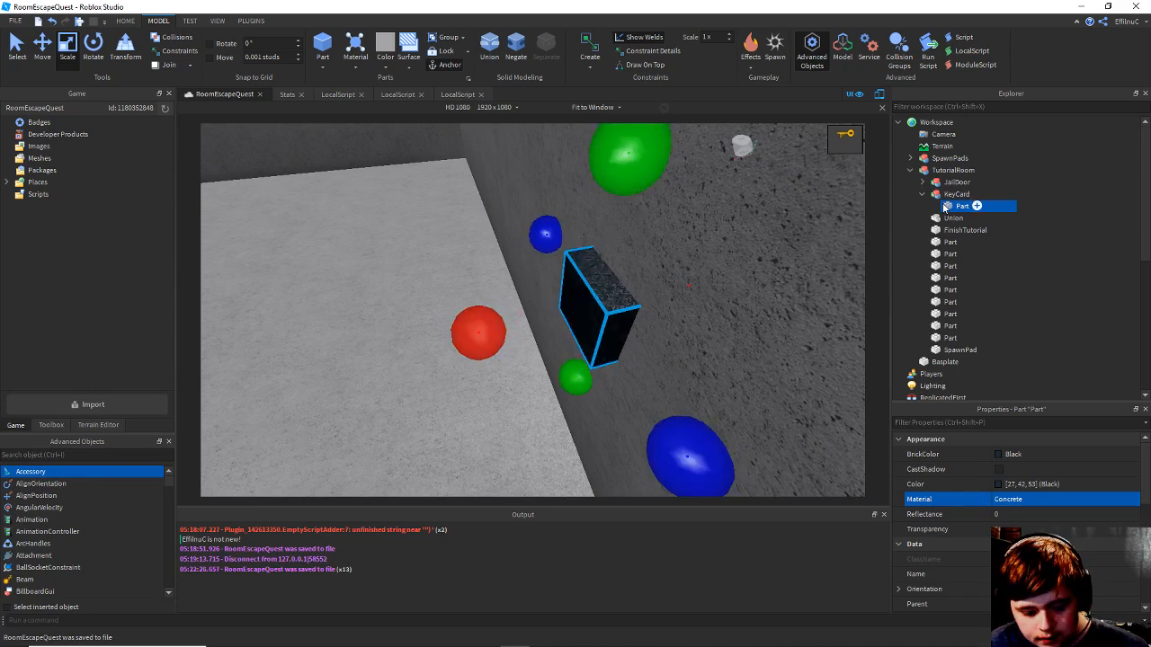
pyautogui.hotkey('ctrl', 'd')
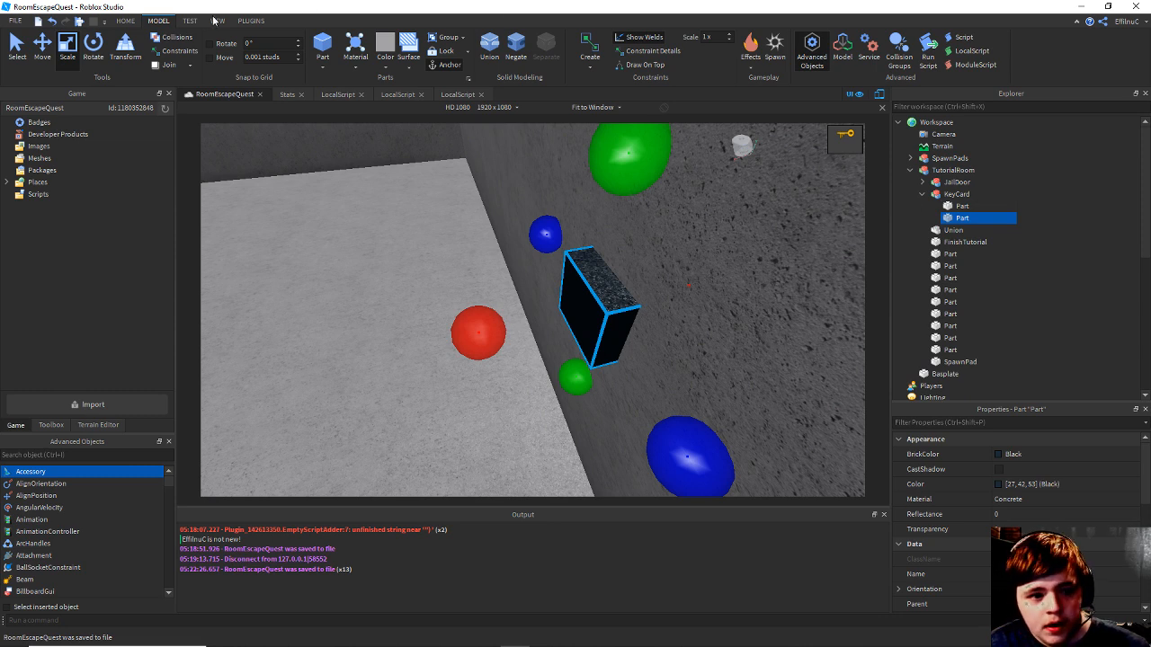
# Try negating the copy and colouring it Really red, then undo the negate.
pyautogui.click(516, 67)
pyautogui.moveTo(635, 236); pyautogui.dragTo(663, 257, button='right')
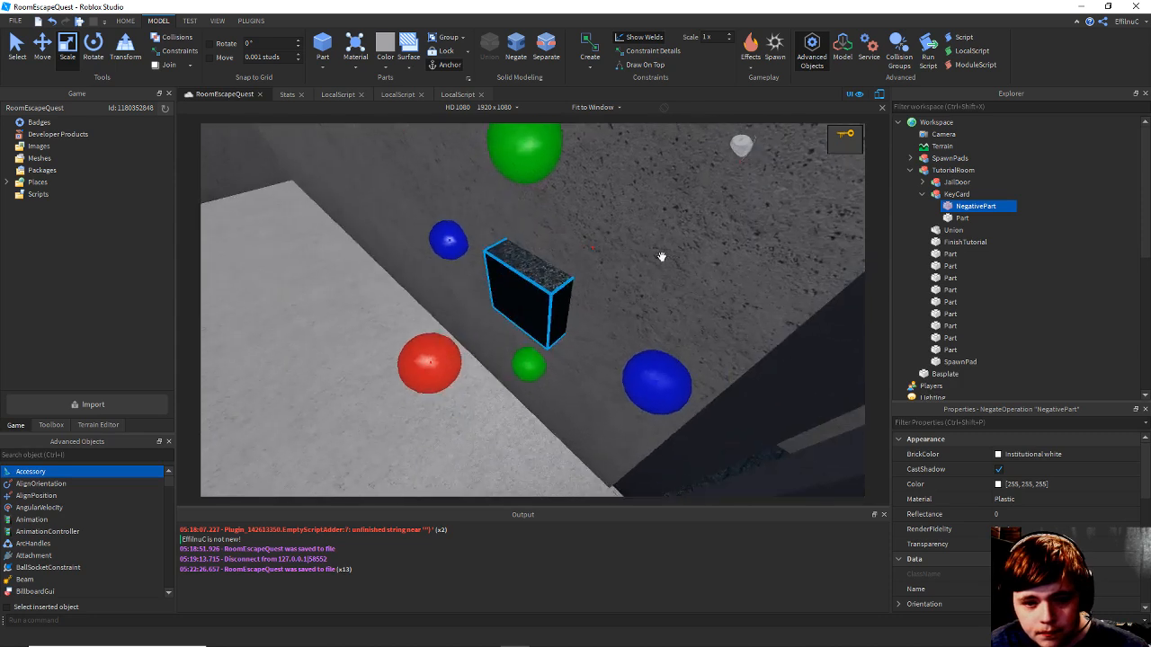
pyautogui.click(994, 454)
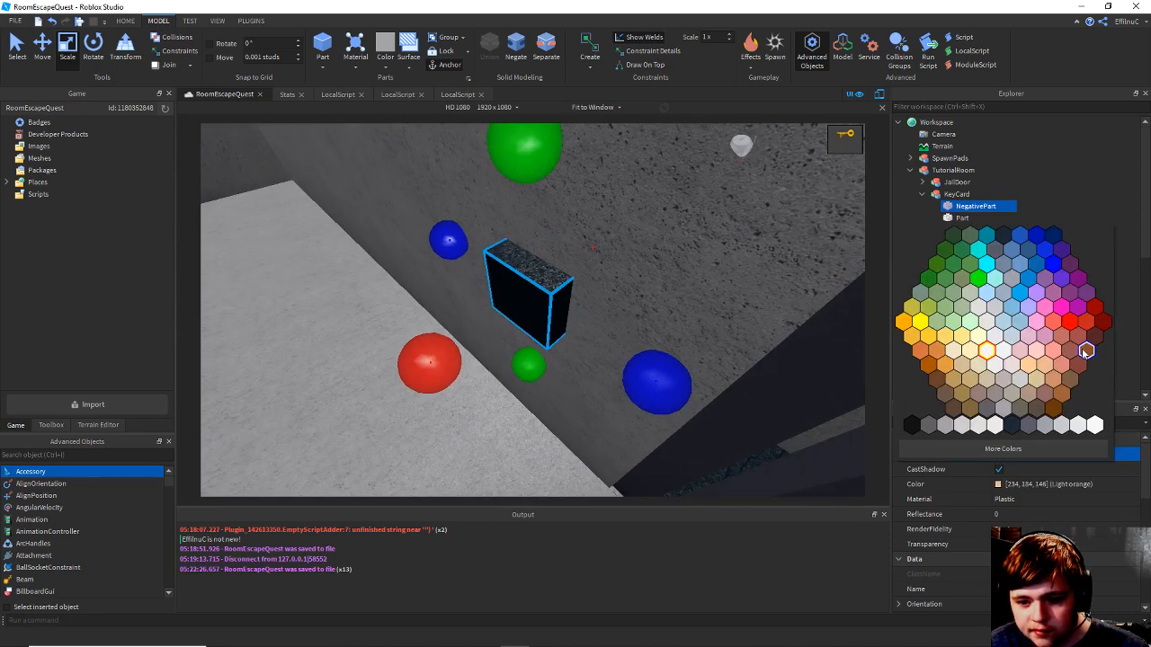
pyautogui.click(1073, 327)
pyautogui.moveTo(748, 395); pyautogui.dragTo(740, 382, button='right')
pyautogui.scroll(-3, 742, 382)
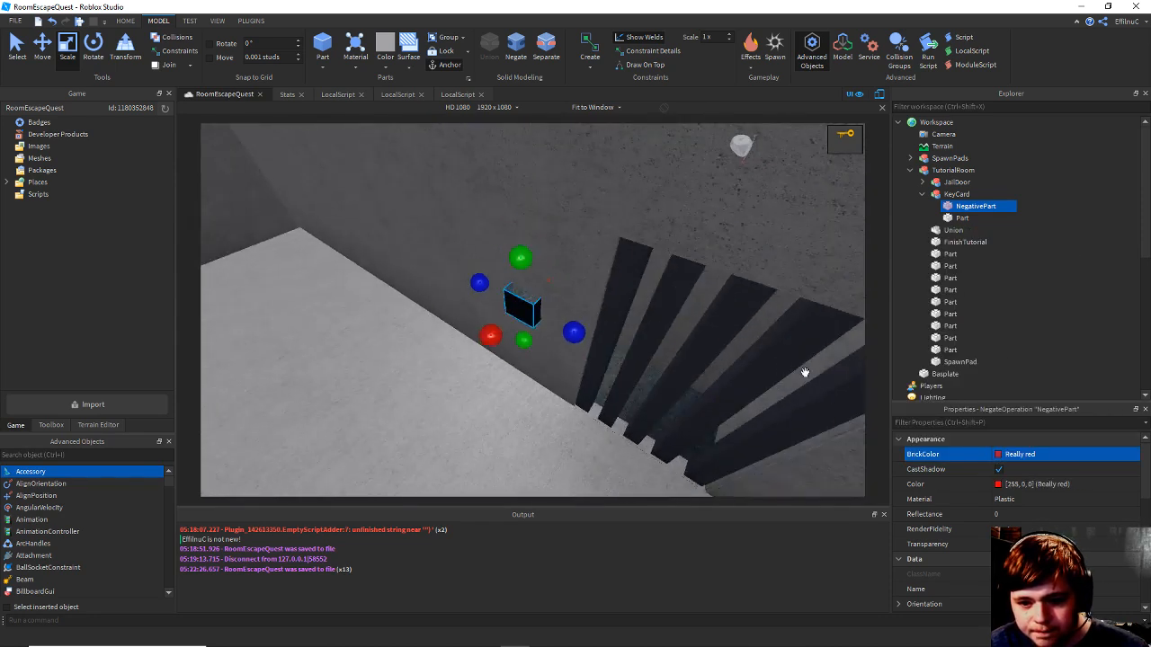
pyautogui.scroll(2, 802, 365)
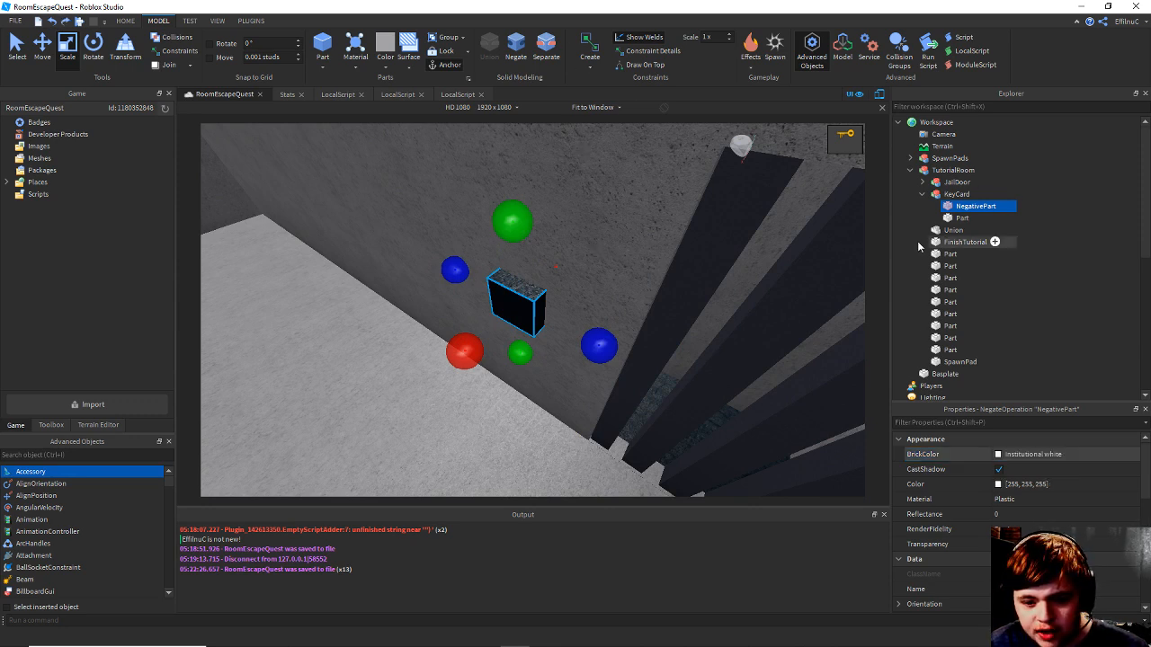
pyautogui.hotkey('ctrl', 'z')
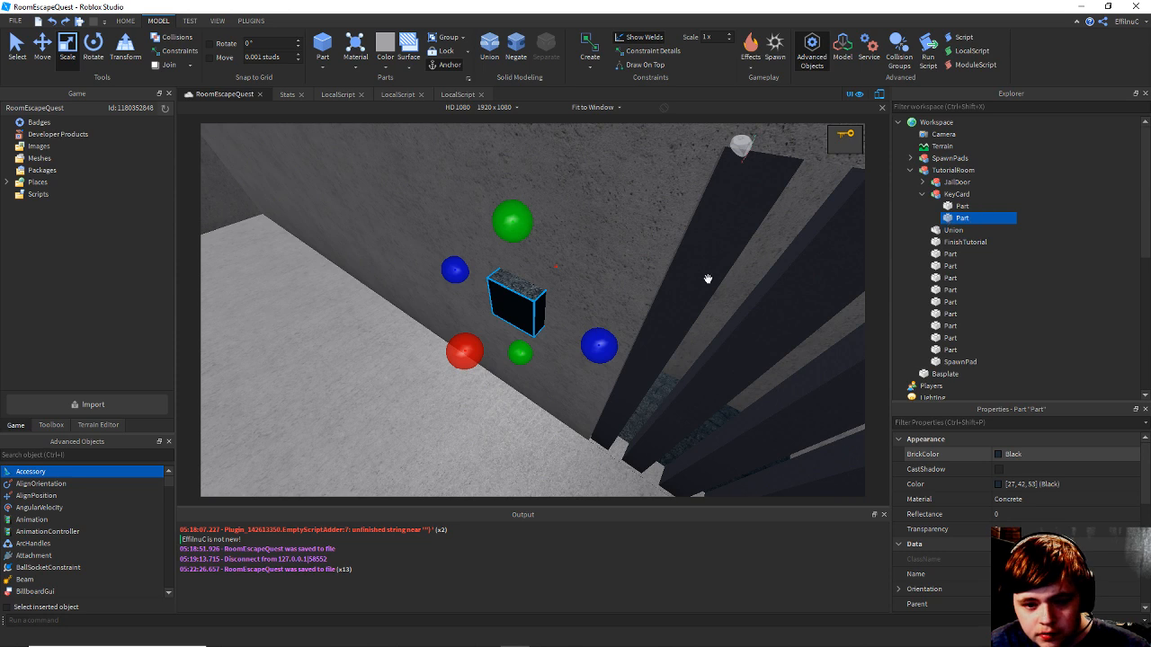
# Make the copied part Really red and convert it into a NegativePart.
pyautogui.click(999, 454)
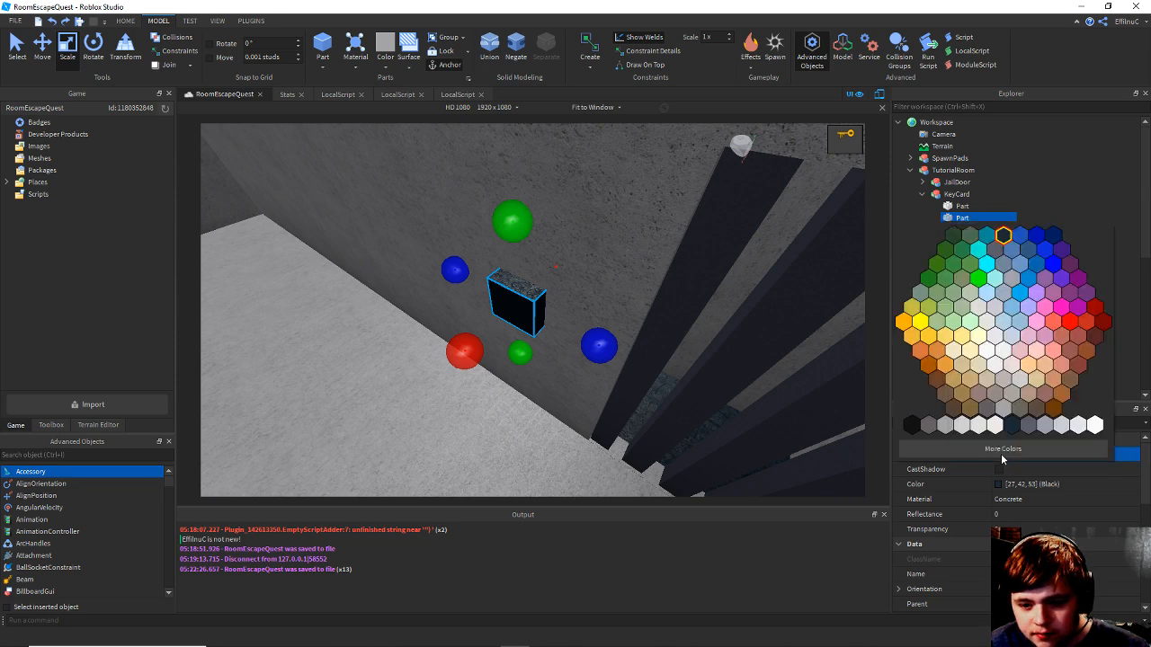
pyautogui.click(1076, 324)
pyautogui.moveTo(736, 363); pyautogui.dragTo(703, 363, button='right')
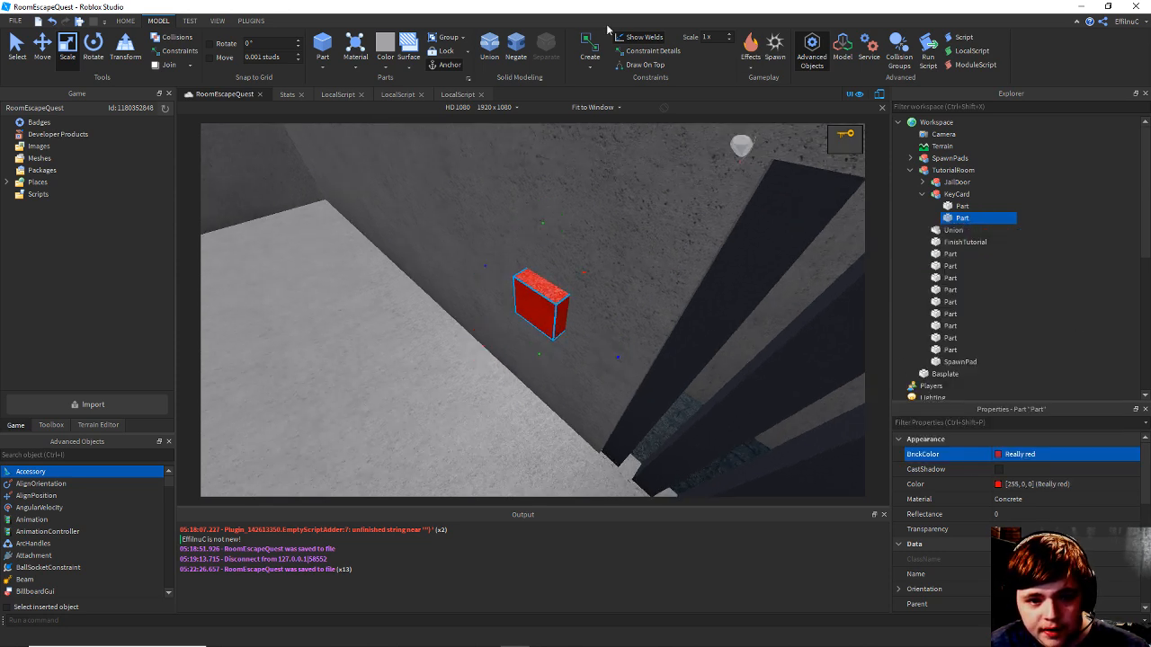
pyautogui.click(517, 48)
pyautogui.scroll(3, 594, 296)
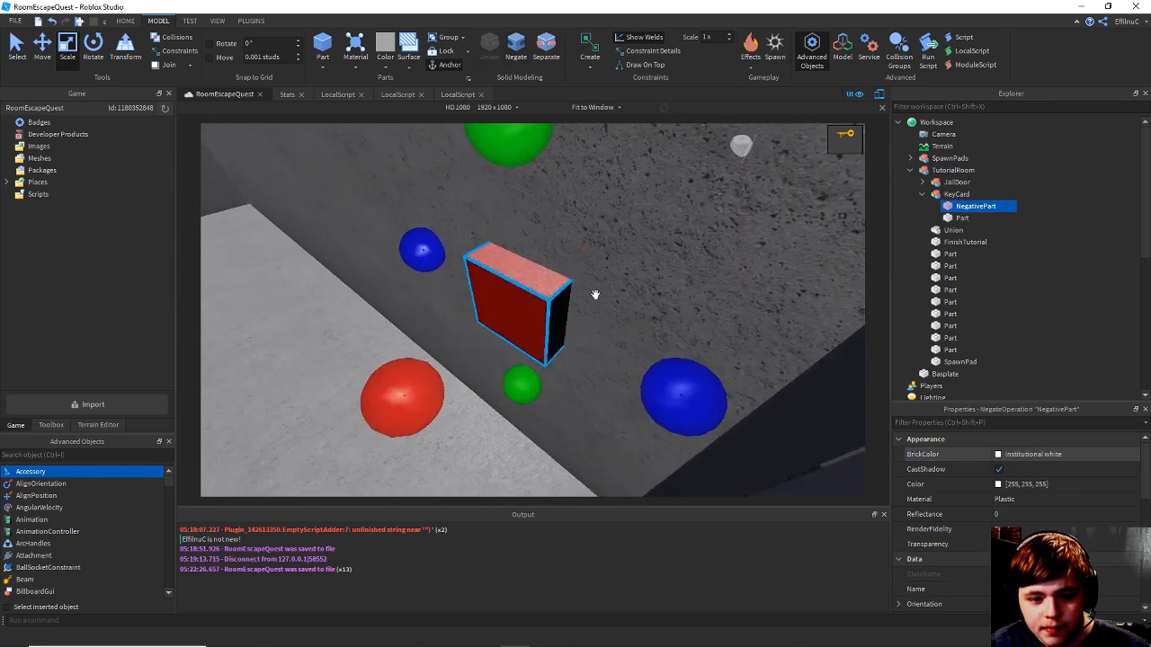
pyautogui.moveTo(596, 296); pyautogui.dragTo(575, 271, button='right')
pyautogui.scroll(-4, 595, 296)
pyautogui.scroll(4, 574, 267)
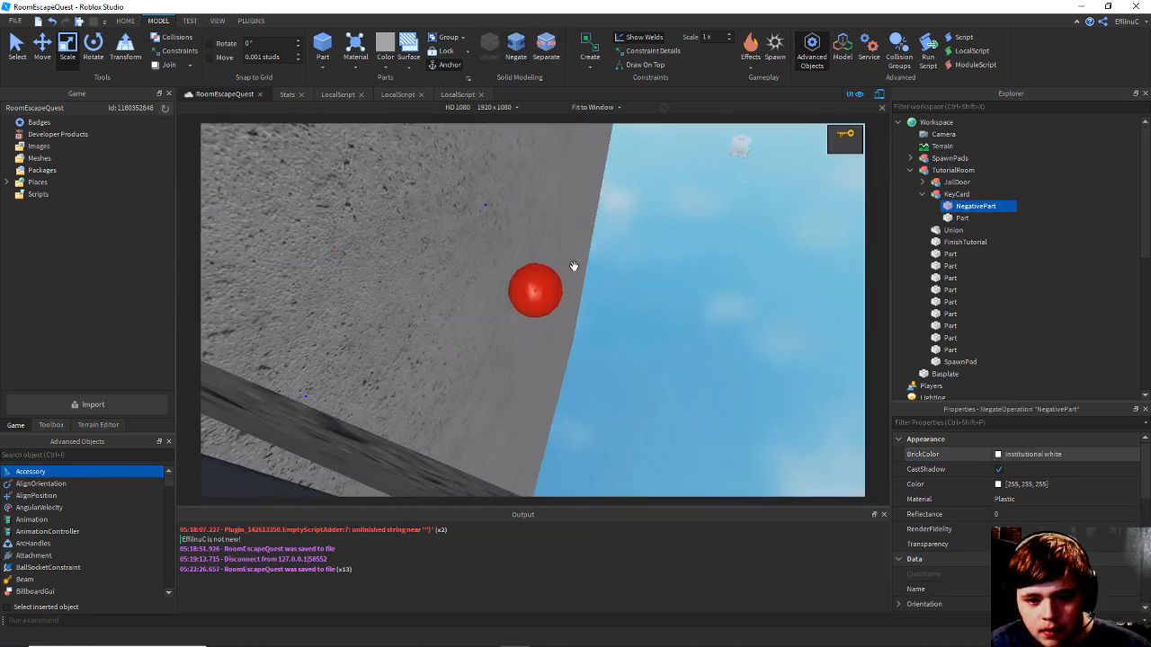
pyautogui.scroll(2, 574, 266)
pyautogui.scroll(-1, 576, 270)
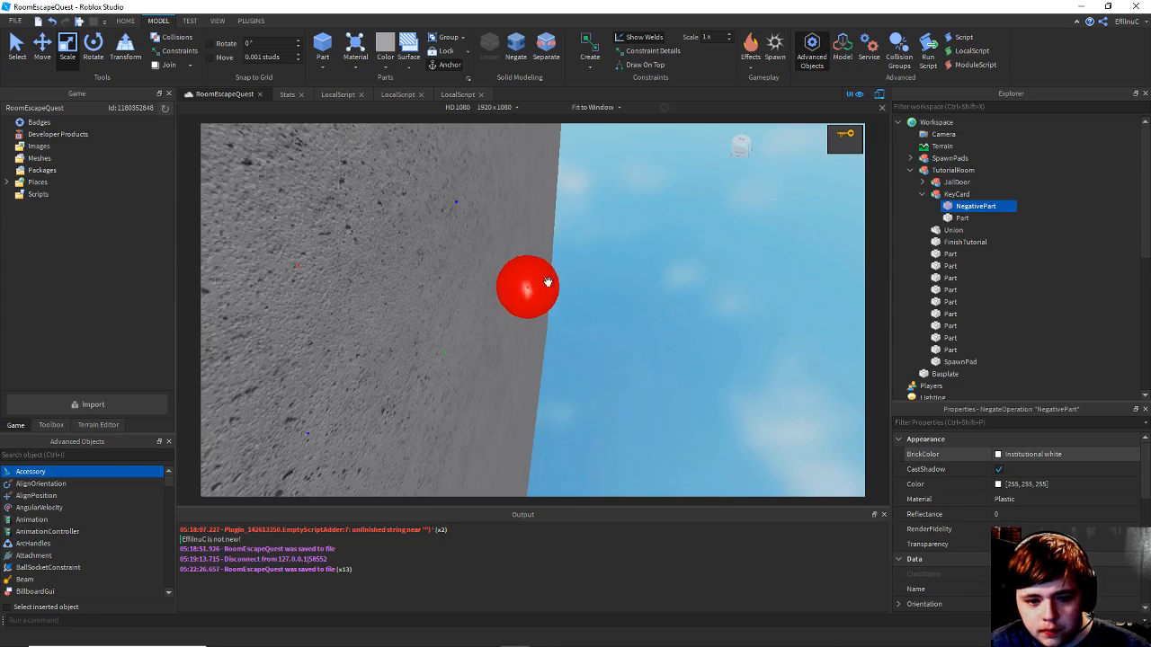
# Widen the NegativePart on both sides so it spans the black card.
pyautogui.moveTo(508, 287); pyautogui.dragTo(619, 296, button='right')
pyautogui.scroll(-2, 480, 311)
pyautogui.scroll(2, 619, 296)
pyautogui.scroll(3, 630, 278)
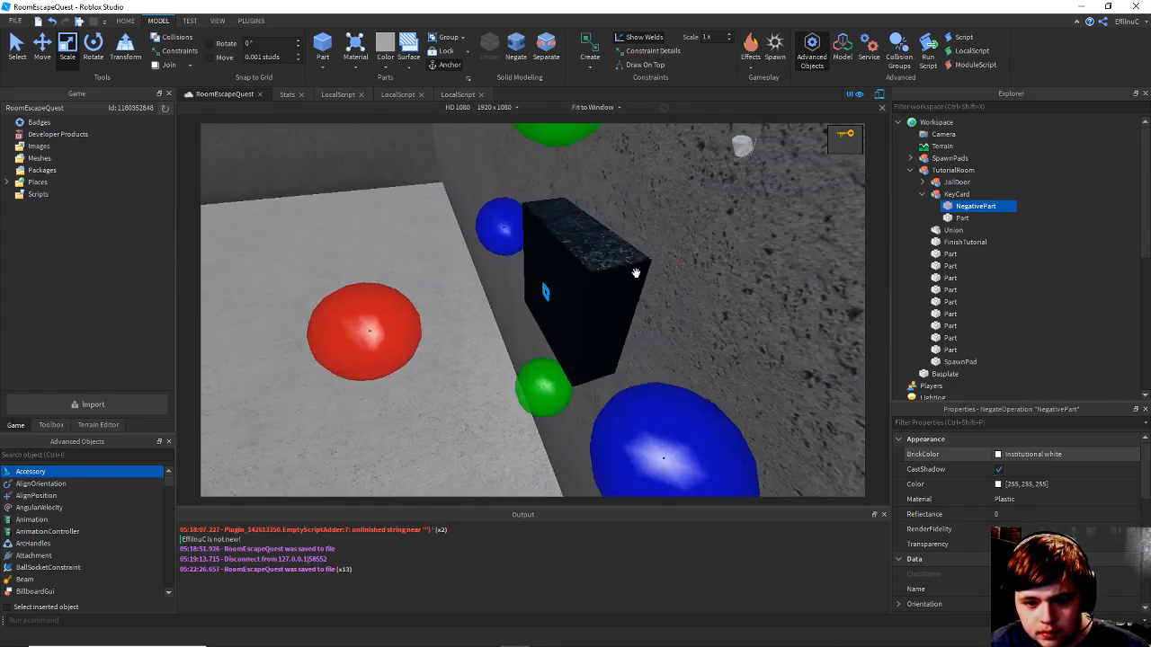
pyautogui.keyDown('ctrl'); pyautogui.moveTo(684, 262); pyautogui.dragTo(718, 256); pyautogui.keyUp('ctrl')
pyautogui.moveTo(689, 260); pyautogui.dragTo(712, 261, button='right')
pyautogui.scroll(-4, 711, 261)
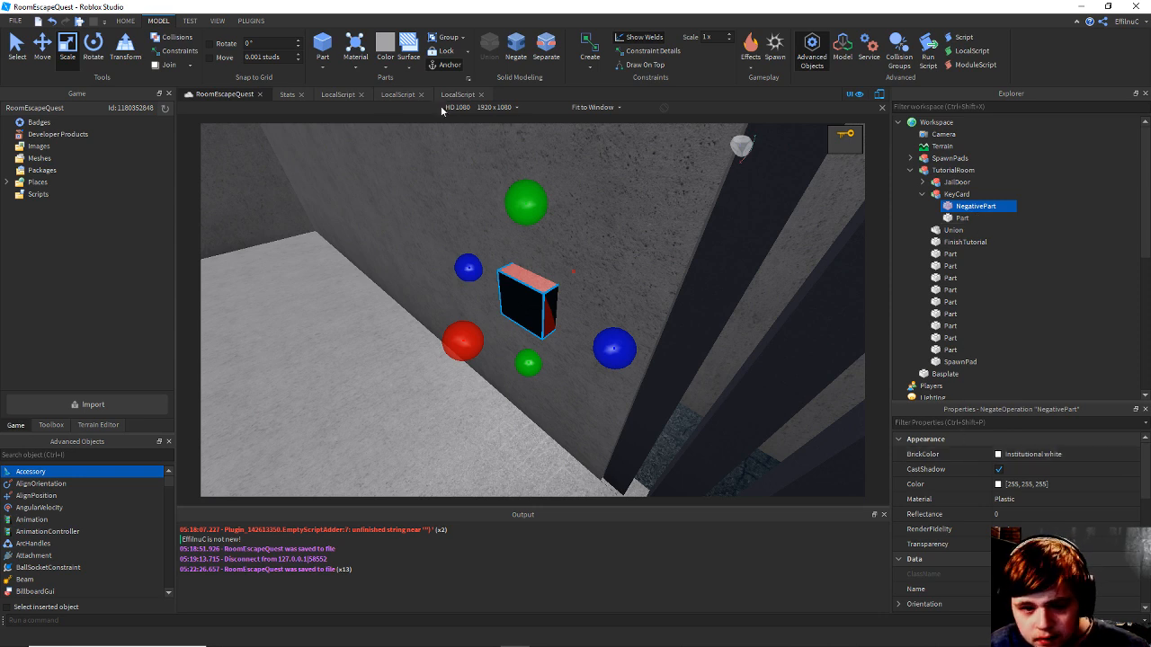
pyautogui.moveTo(581, 202); pyautogui.dragTo(582, 203, button='right')
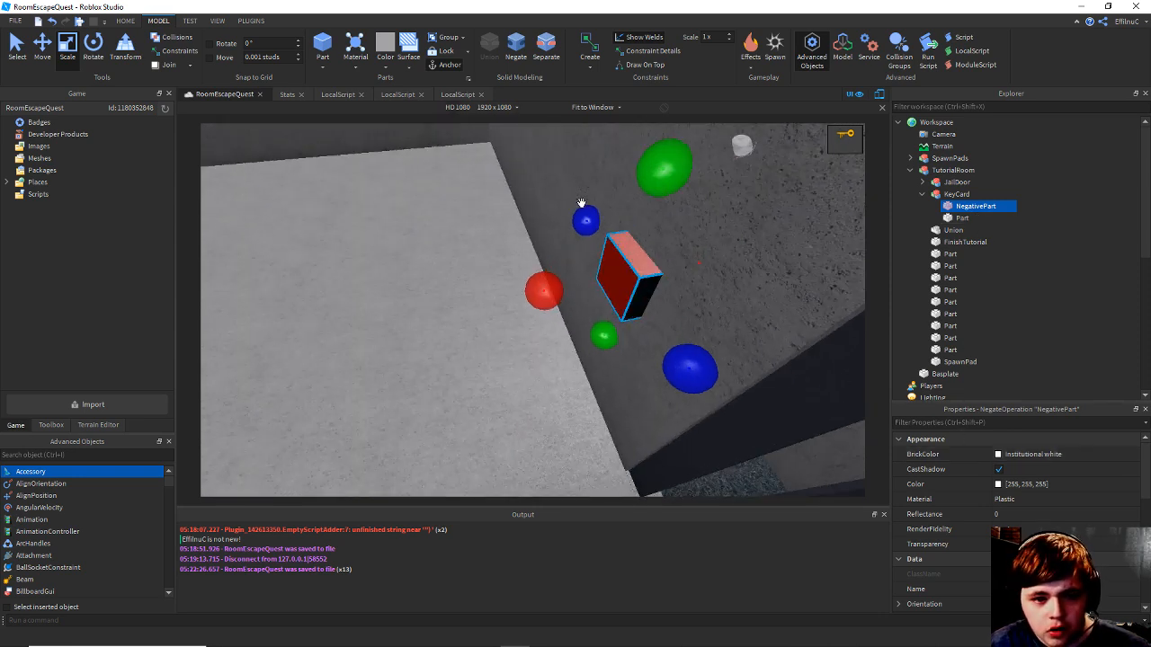
# Revert the NegativePart to a solid red part and widen it.
pyautogui.click(538, 65)
pyautogui.scroll(3, 600, 281)
pyautogui.moveTo(605, 283); pyautogui.dragTo(594, 283, button='right')
pyautogui.moveTo(540, 285); pyautogui.dragTo(554, 291)
pyautogui.moveTo(555, 290)
pyautogui.mouseDown(button='right')
pyautogui.moveTo(610, 309)
pyautogui.moveTo(547, 293)
pyautogui.moveTo(559, 294)
pyautogui.mouseUp(button='right')
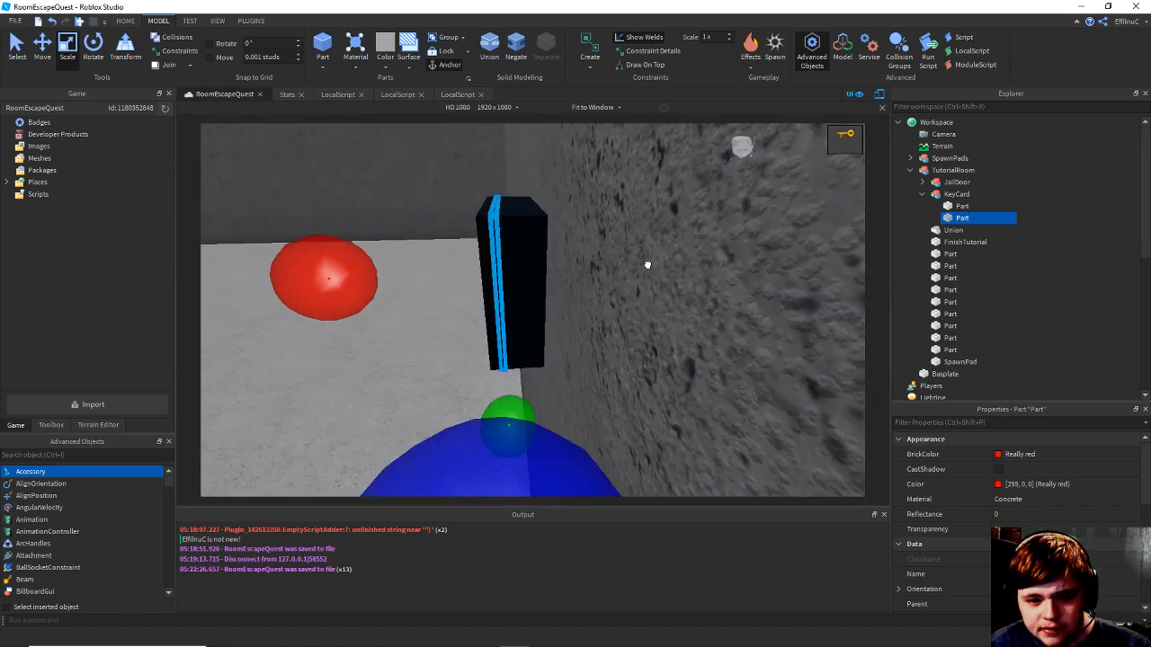
pyautogui.moveTo(648, 265); pyautogui.dragTo(652, 266)
pyautogui.moveTo(656, 266); pyautogui.dragTo(656, 266, button='right')
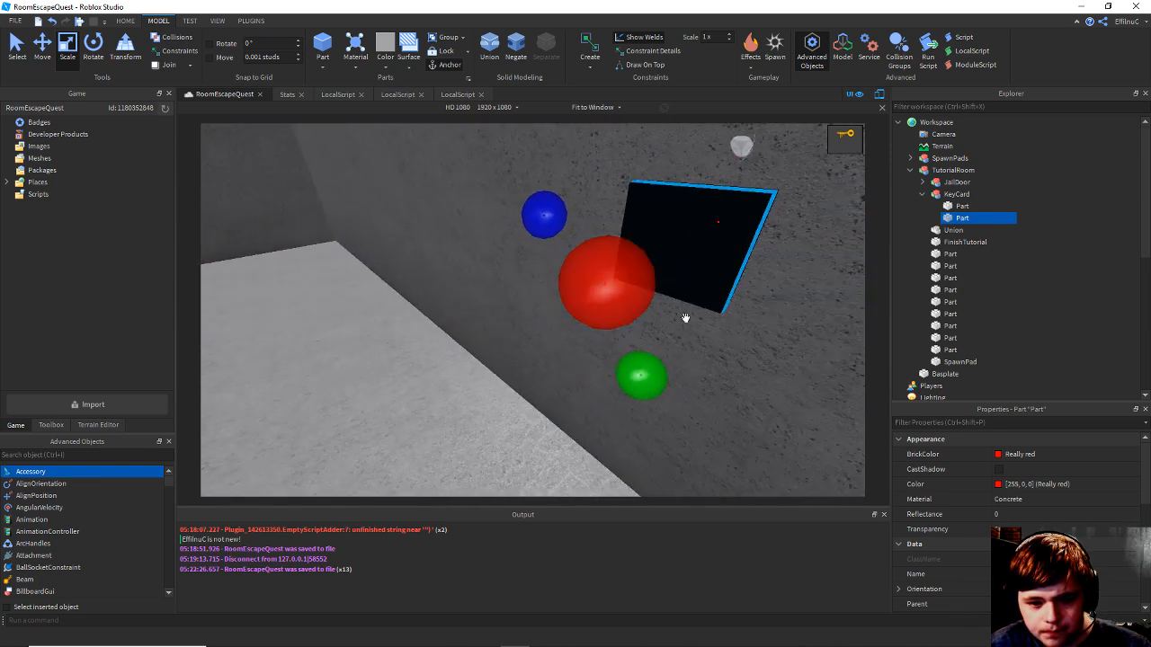
# Adjust the red part's height, trimming the top, and resize it sideways.
pyautogui.moveTo(652, 378); pyautogui.dragTo(649, 364)
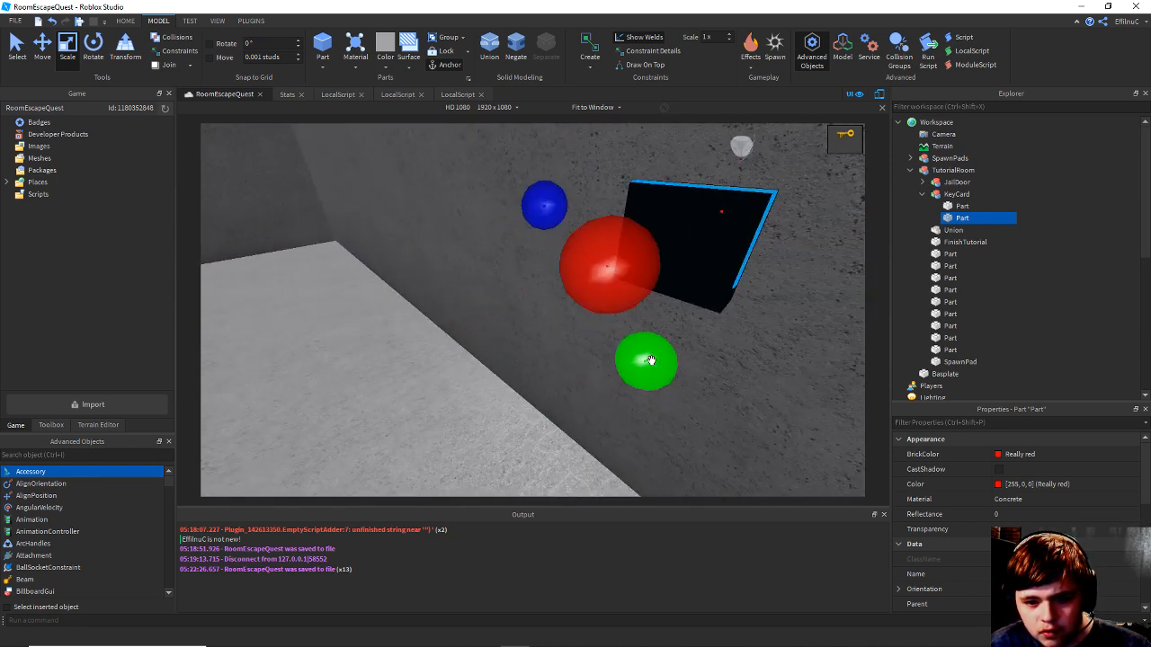
pyautogui.rightClick(649, 365)
pyautogui.click(656, 368)
pyautogui.moveTo(645, 364); pyautogui.dragTo(651, 366, button='right')
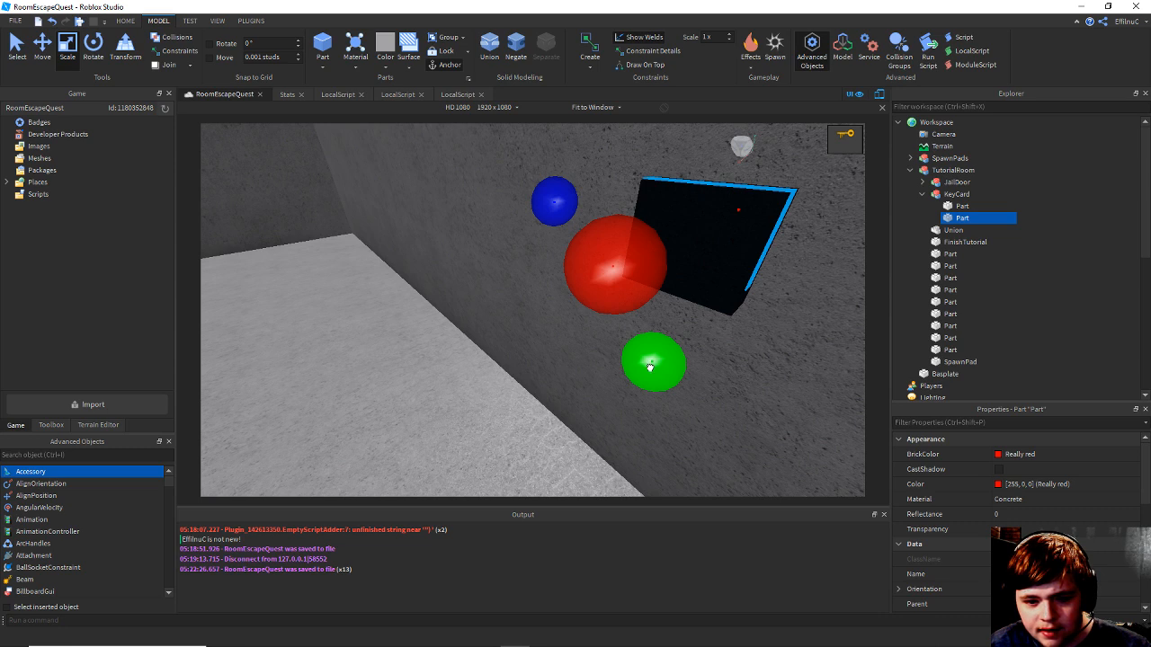
pyautogui.moveTo(650, 366); pyautogui.dragTo(649, 369)
pyautogui.press('d')
pyautogui.moveTo(665, 361); pyautogui.dragTo(687, 349, button='right')
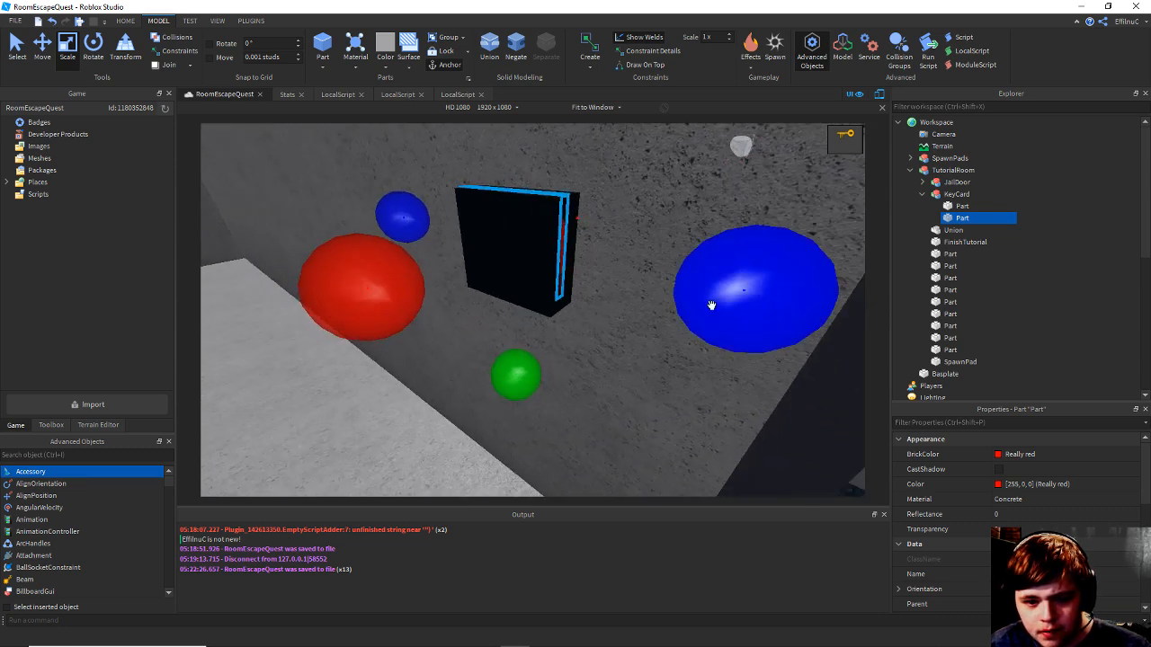
pyautogui.moveTo(712, 306); pyautogui.dragTo(711, 301)
pyautogui.press('w')
pyautogui.moveTo(640, 236); pyautogui.dragTo(575, 273, button='right')
pyautogui.press('w')
pyautogui.press('s')
# Set the red strip's length from both ends and make it taller on the card.
pyautogui.moveTo(389, 411); pyautogui.dragTo(395, 411)
pyautogui.press('d')
pyautogui.moveTo(491, 390); pyautogui.dragTo(498, 391, button='right')
pyautogui.moveTo(711, 367); pyautogui.dragTo(632, 371)
pyautogui.rightClick(712, 367)
pyautogui.press('a')
pyautogui.moveTo(632, 372); pyautogui.dragTo(629, 368, button='right')
pyautogui.moveTo(629, 369); pyautogui.dragTo(684, 348)
pyautogui.moveTo(557, 306); pyautogui.dragTo(555, 301, button='right')
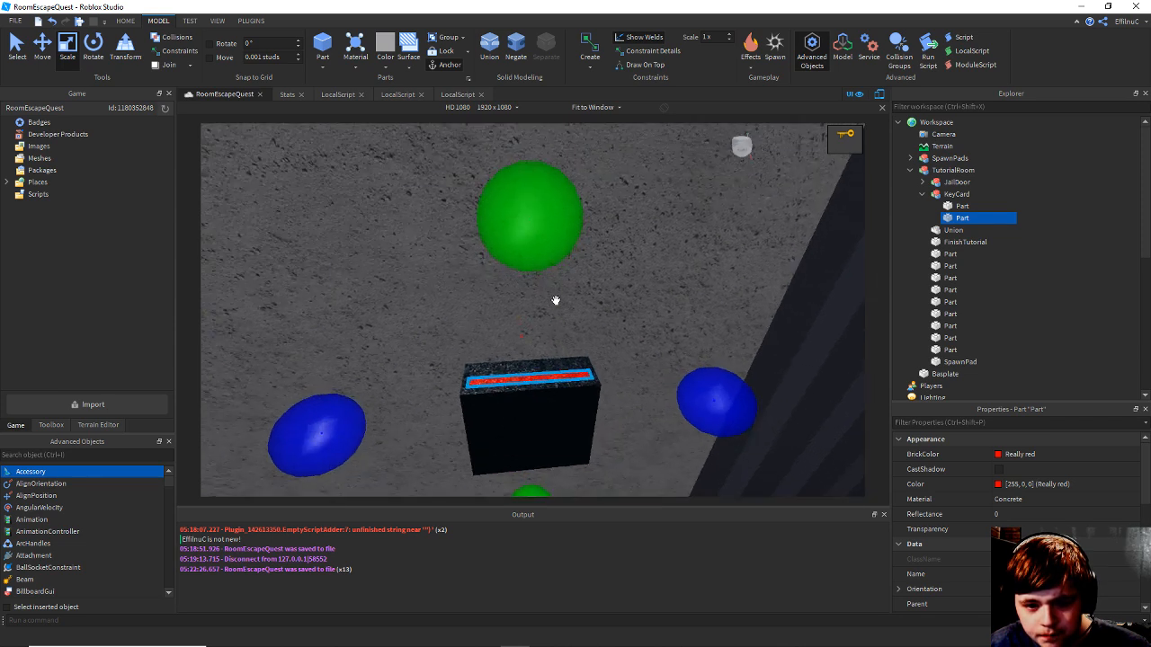
pyautogui.scroll(-3, 555, 300)
pyautogui.moveTo(539, 283); pyautogui.dragTo(537, 254)
pyautogui.moveTo(548, 306); pyautogui.dragTo(527, 296, button='right')
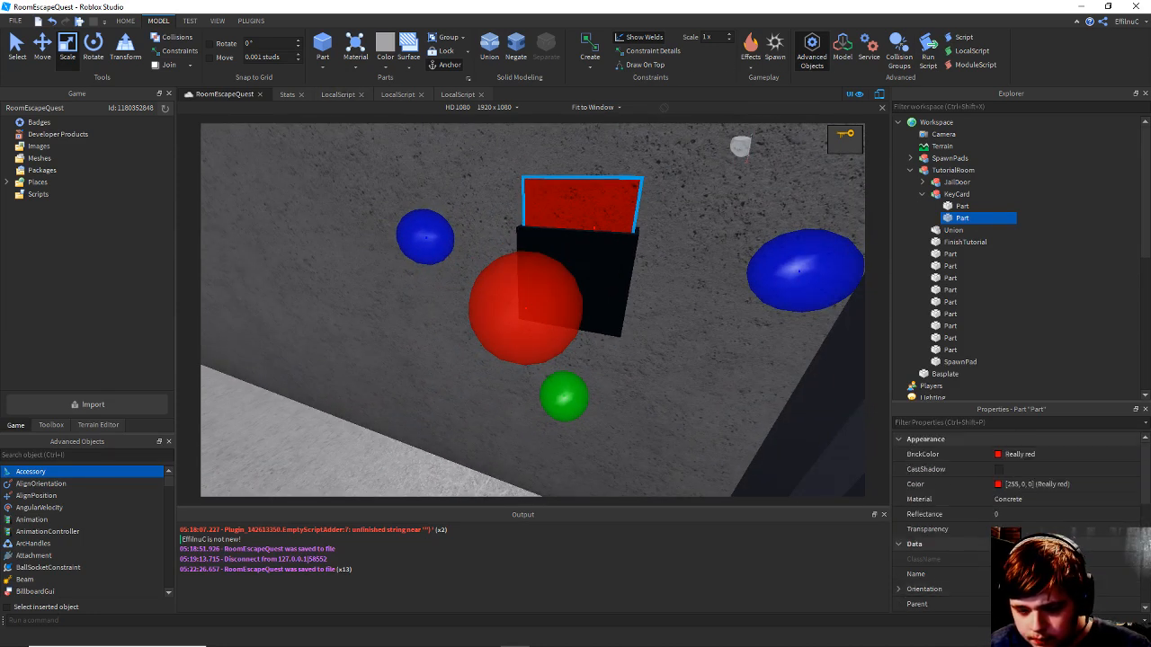
pyautogui.scroll(-10, 1003, 462)
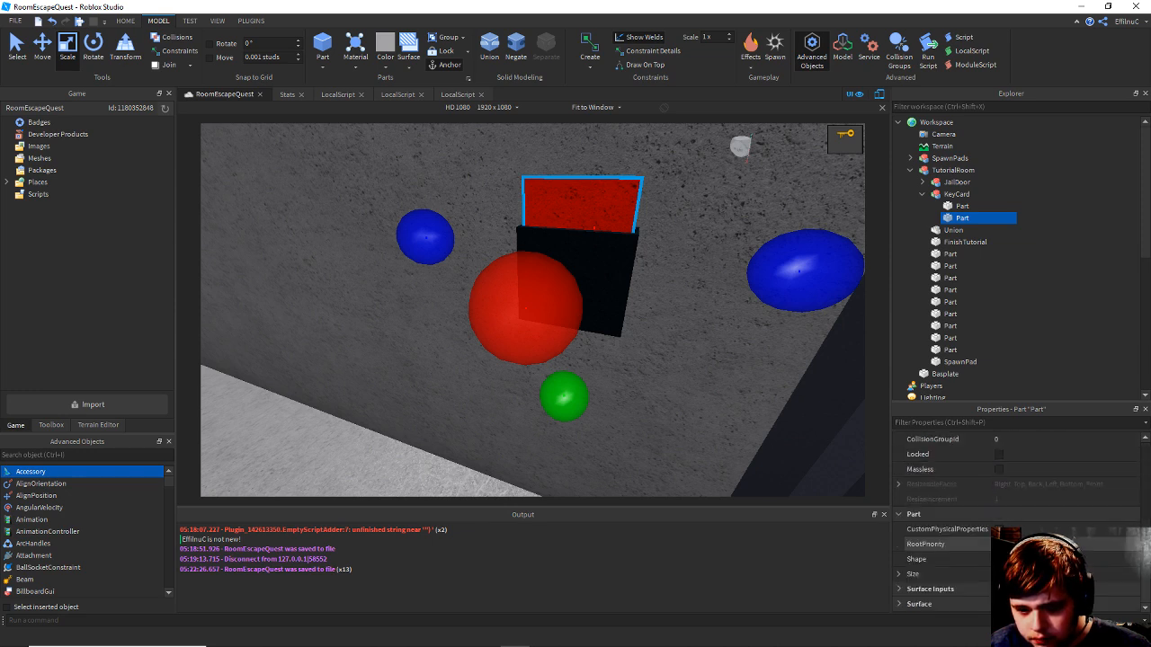
pyautogui.scroll(10, 953, 540)
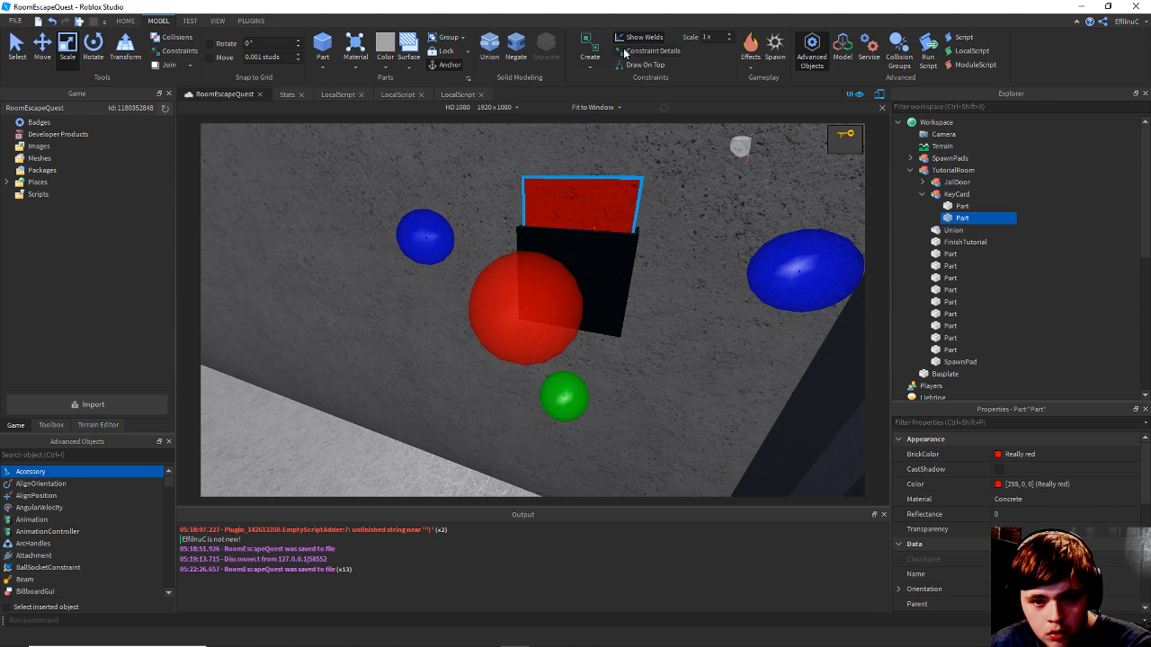
# Negate the red block, Union it with the black Part to cut a slot, and save.
pyautogui.click(519, 58)
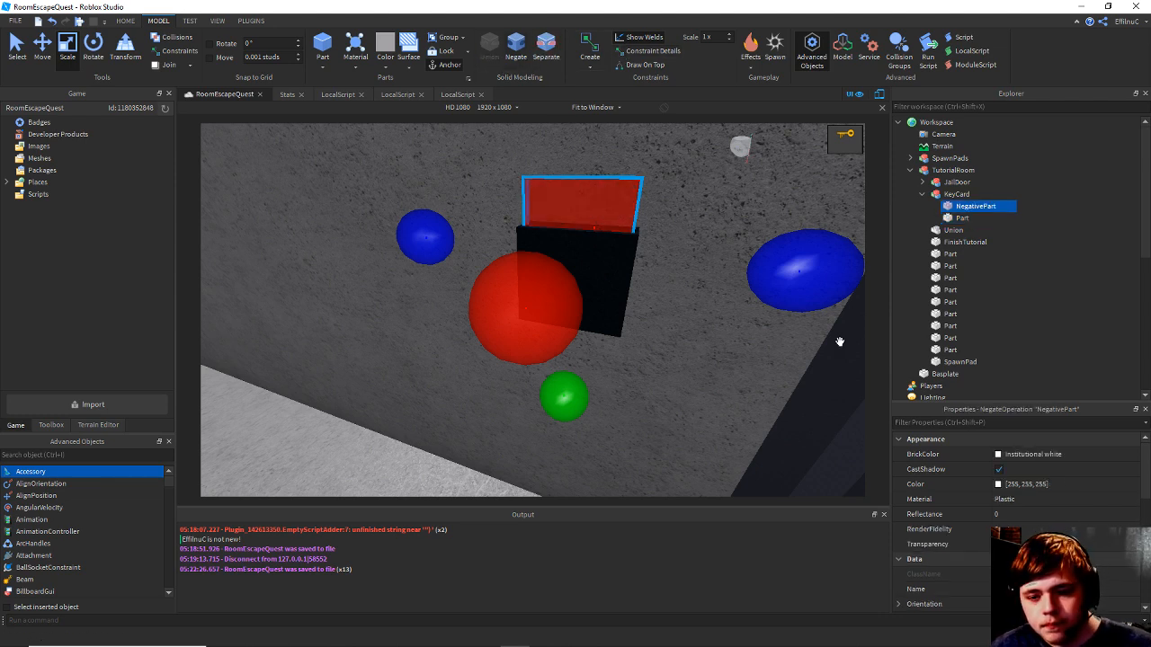
pyautogui.keyDown('ctrl'); pyautogui.click(962, 219); pyautogui.keyUp('ctrl')
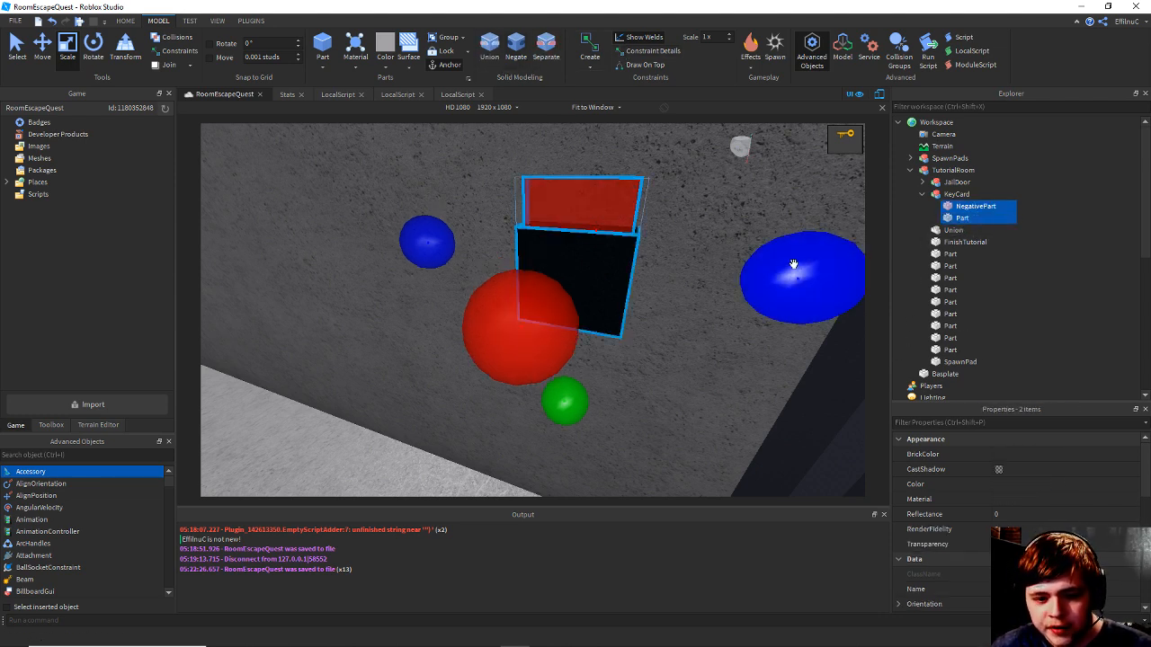
pyautogui.click(487, 64)
pyautogui.moveTo(682, 274); pyautogui.dragTo(681, 275, button='right')
pyautogui.hotkey('ctrl', 's')
pyautogui.scroll(3, 682, 275)
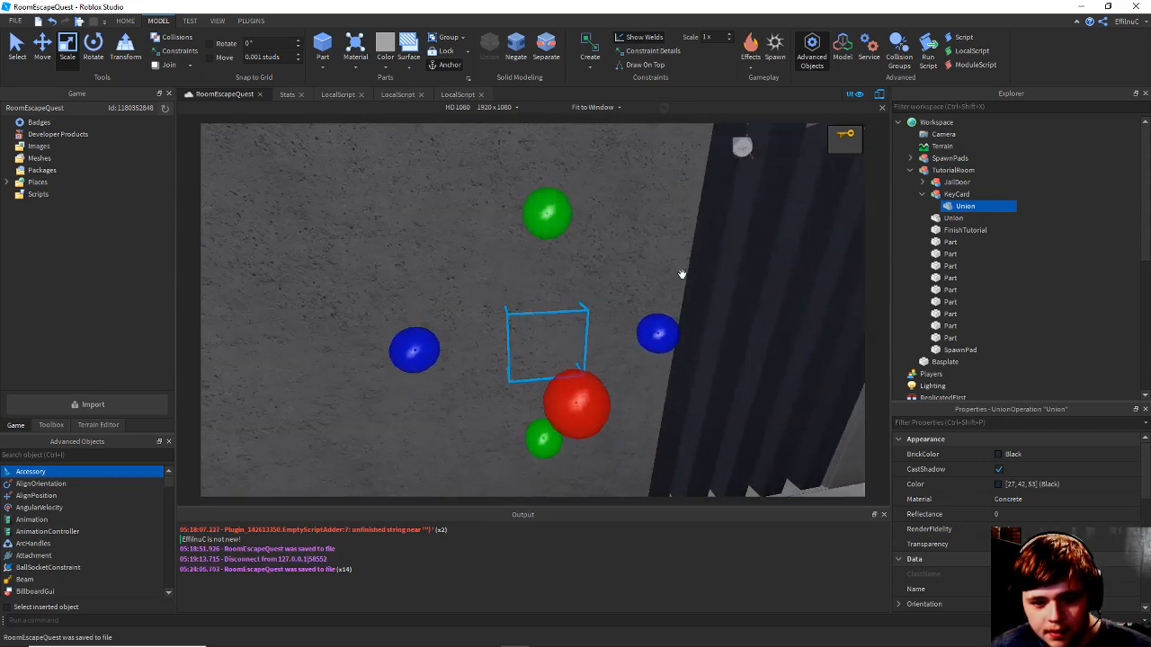
# Select the Union inside KeyCard and focus the view on the keycard.
pyautogui.scroll(-5, 681, 274)
pyautogui.scroll(3, 682, 274)
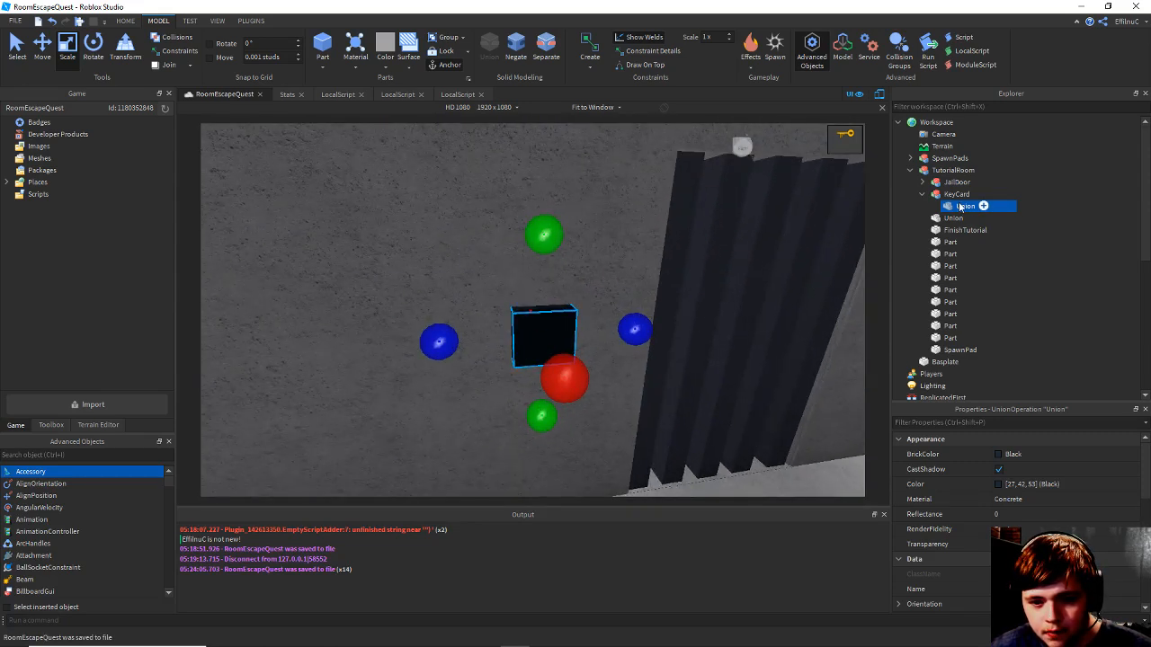
pyautogui.click(956, 194)
pyautogui.press('f')
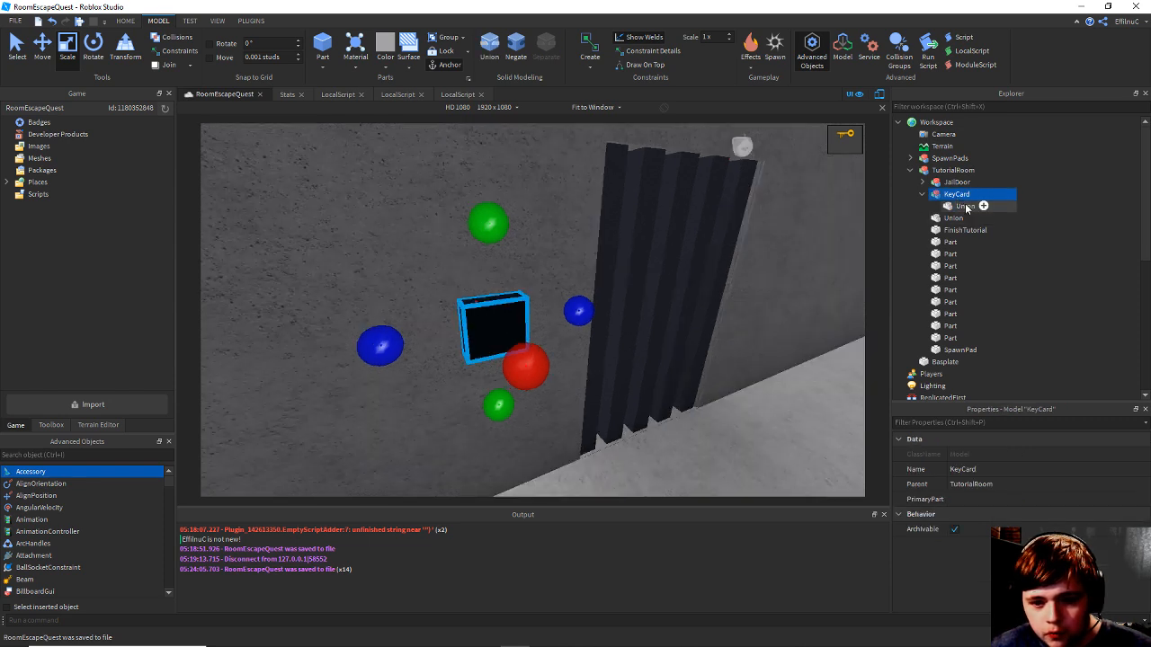
pyautogui.click(967, 207)
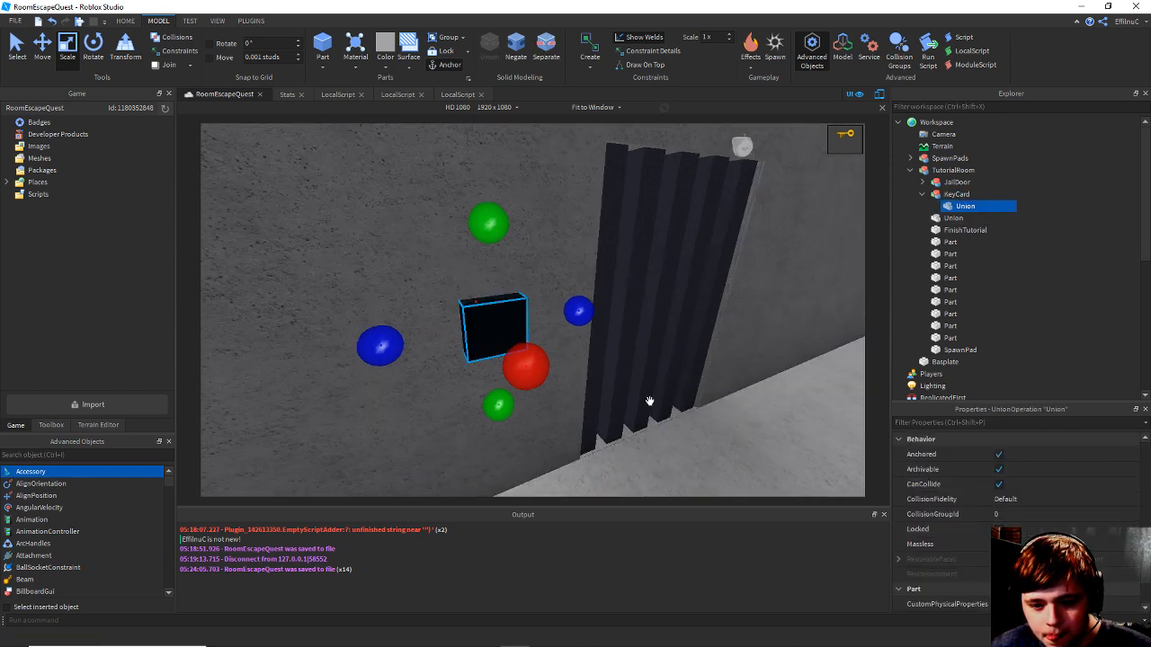
pyautogui.moveTo(649, 401); pyautogui.dragTo(669, 402, button='right')
pyautogui.scroll(3, 650, 262)
pyautogui.moveTo(650, 262); pyautogui.dragTo(649, 262, button='right')
pyautogui.scroll(-3, 649, 262)
pyautogui.scroll(3, 657, 348)
pyautogui.moveTo(657, 348); pyautogui.dragTo(658, 348, button='right')
pyautogui.scroll(-2, 657, 348)
pyautogui.scroll(2, 657, 348)
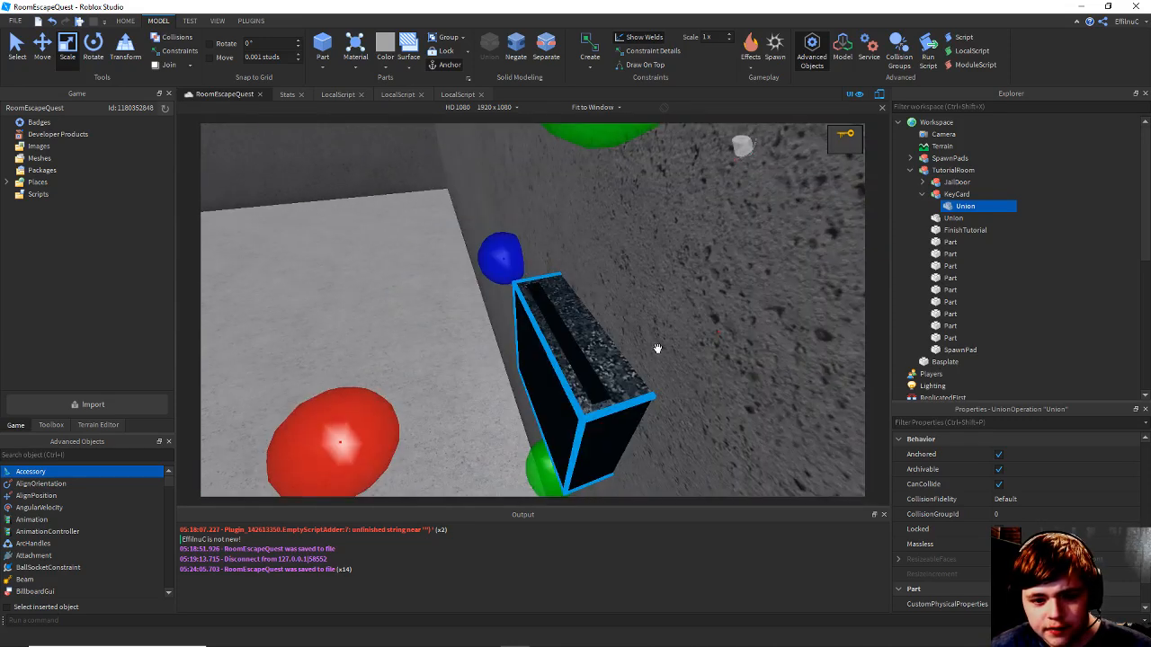
pyautogui.scroll(-4, 657, 348)
pyautogui.scroll(3, 657, 348)
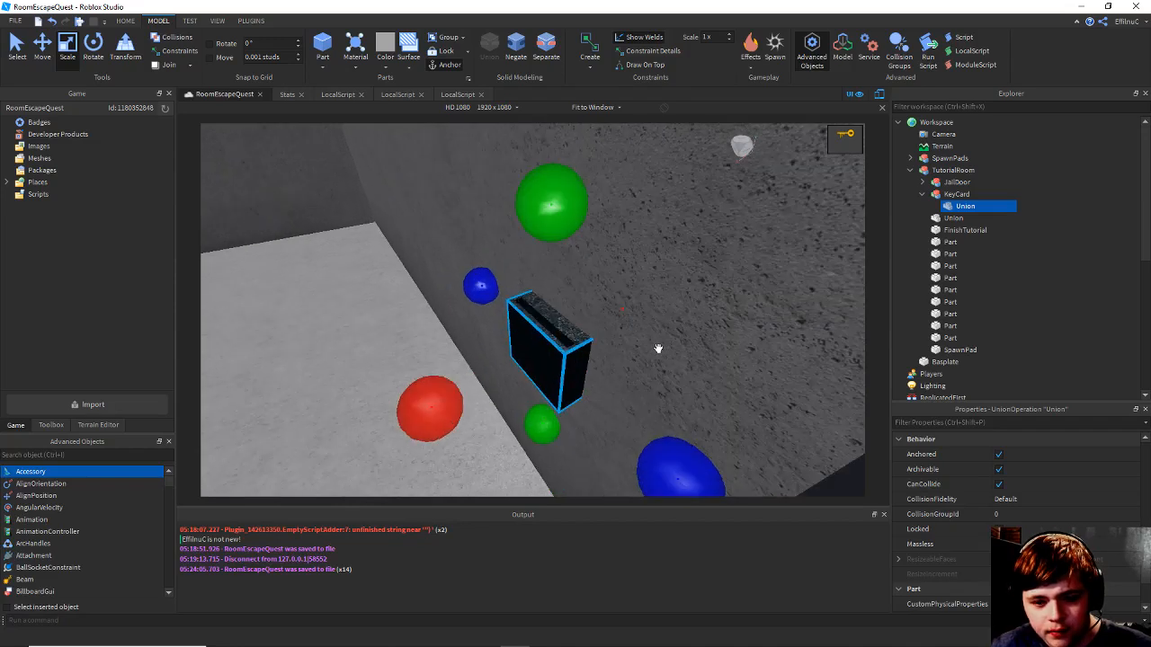
pyautogui.moveTo(725, 346); pyautogui.dragTo(725, 347, button='right')
pyautogui.scroll(-3, 378, 193)
pyautogui.scroll(-1, 444, 255)
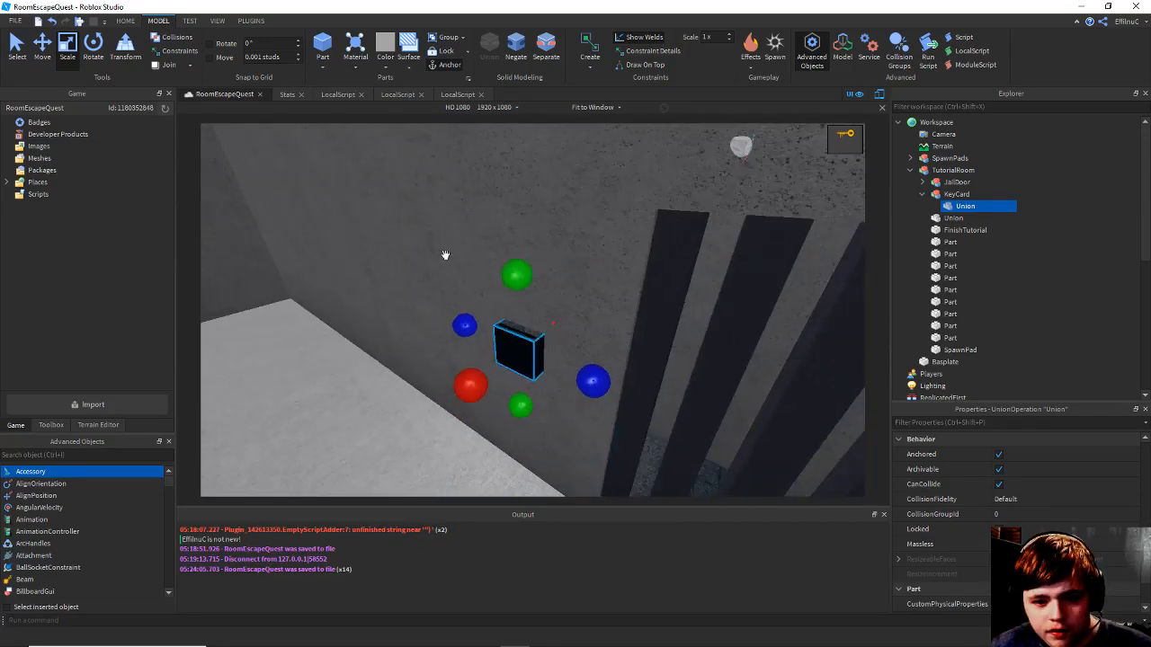
pyautogui.moveTo(481, 265); pyautogui.dragTo(481, 265, button='right')
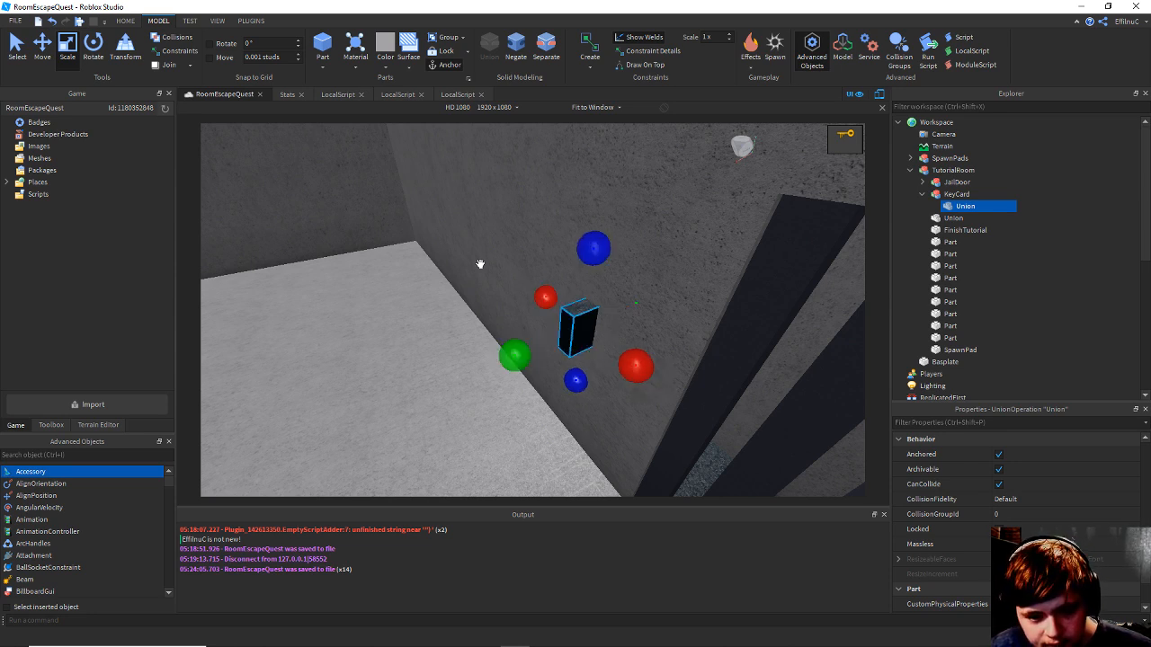
# Rotate the keycard Union five times in 90° steps with Ctrl+R.
pyautogui.hotkey('ctrl', 'r')
pyautogui.rightClick(480, 265)
pyautogui.click(486, 247)
pyautogui.moveTo(485, 247); pyautogui.dragTo(506, 247, button='right')
pyautogui.press('w')
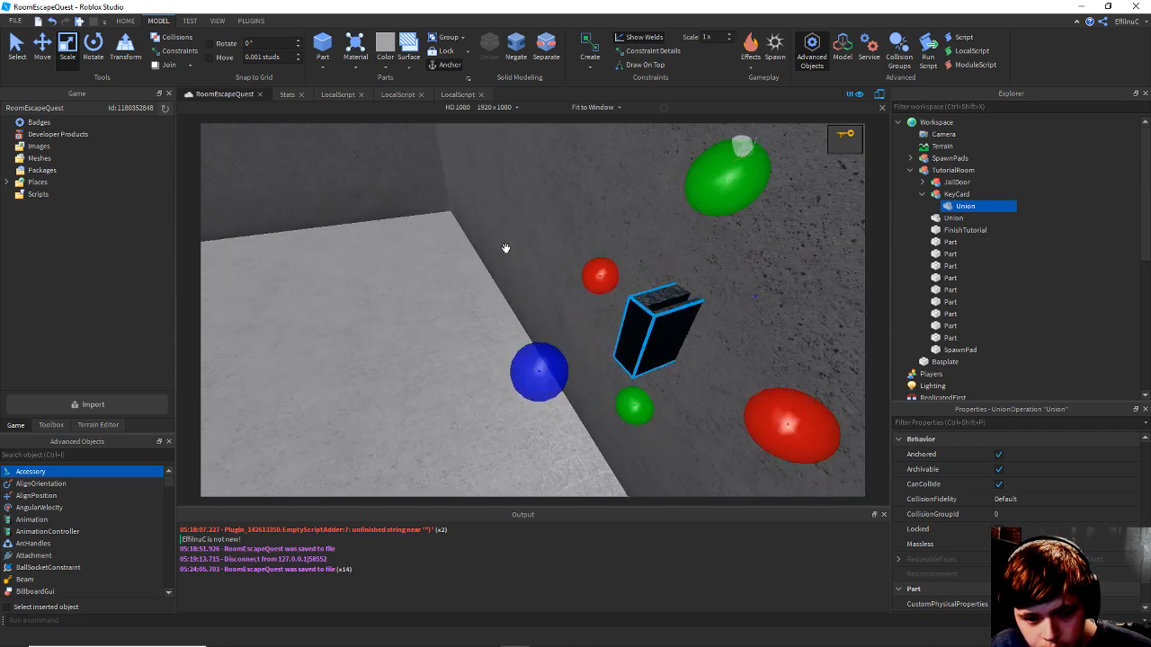
pyautogui.hotkey('ctrl', 'r')
pyautogui.press('w')
pyautogui.moveTo(505, 248); pyautogui.dragTo(505, 247, button='right')
pyautogui.hotkey('ctrl', 'r')
pyautogui.hotkey('ctrl', 'r')
pyautogui.press('w')
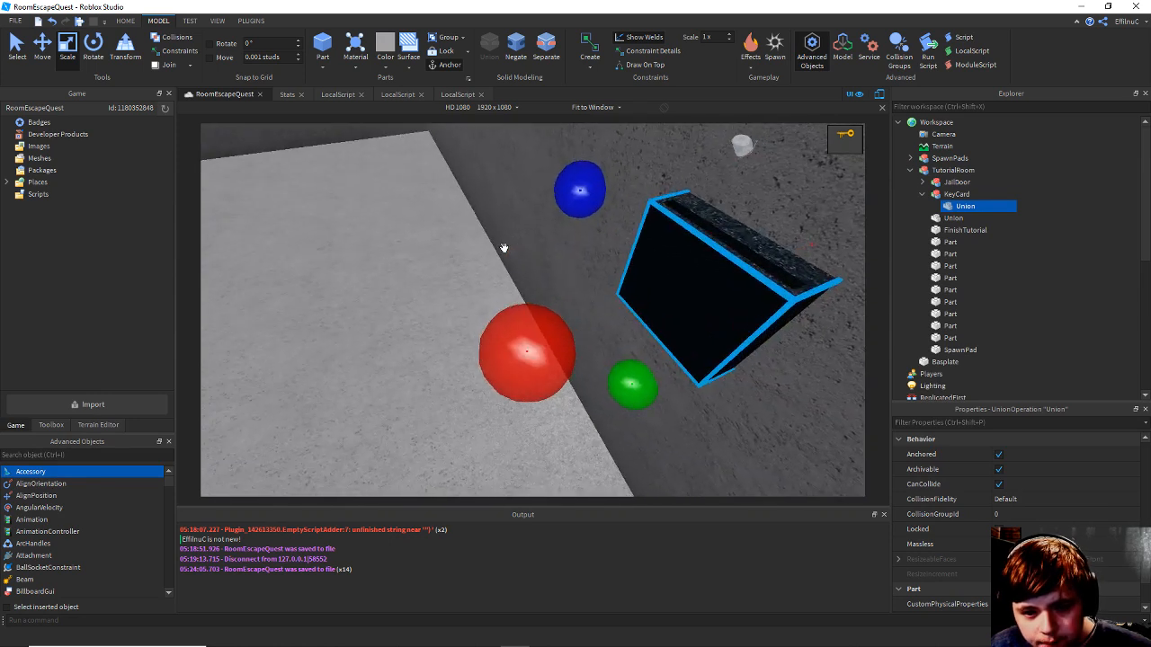
pyautogui.hotkey('ctrl', 'r')
pyautogui.hotkey('ctrl', 'r')
pyautogui.hotkey('ctrl', 'r')
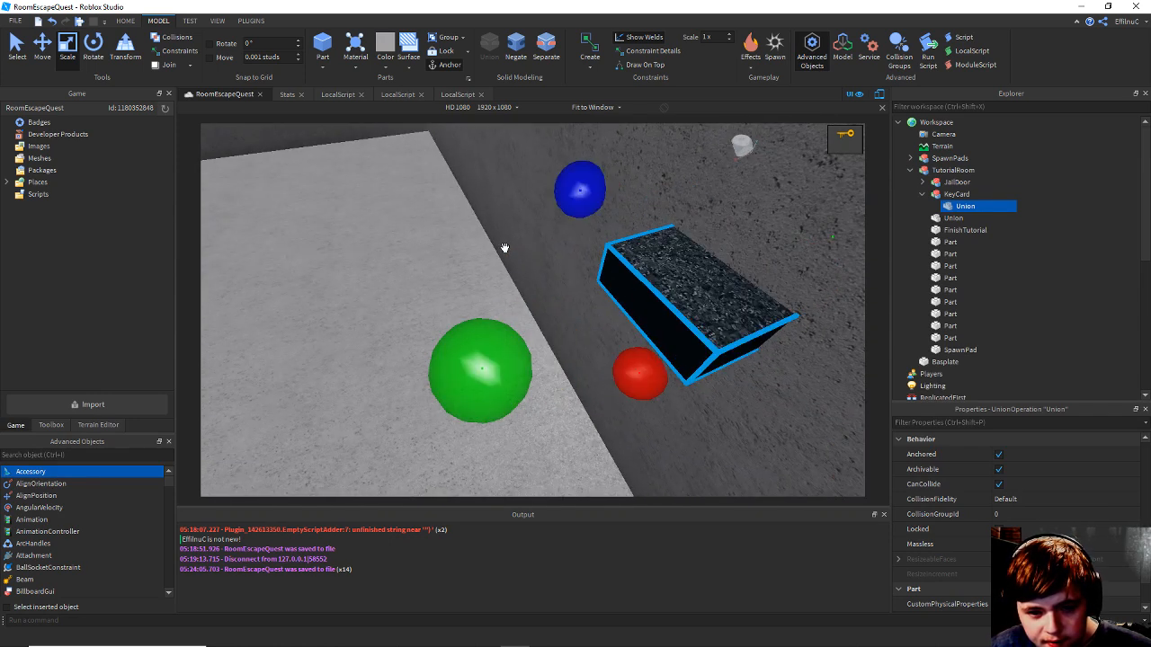
pyautogui.hotkey('ctrl', 'r')
pyautogui.hotkey('ctrl', 'r')
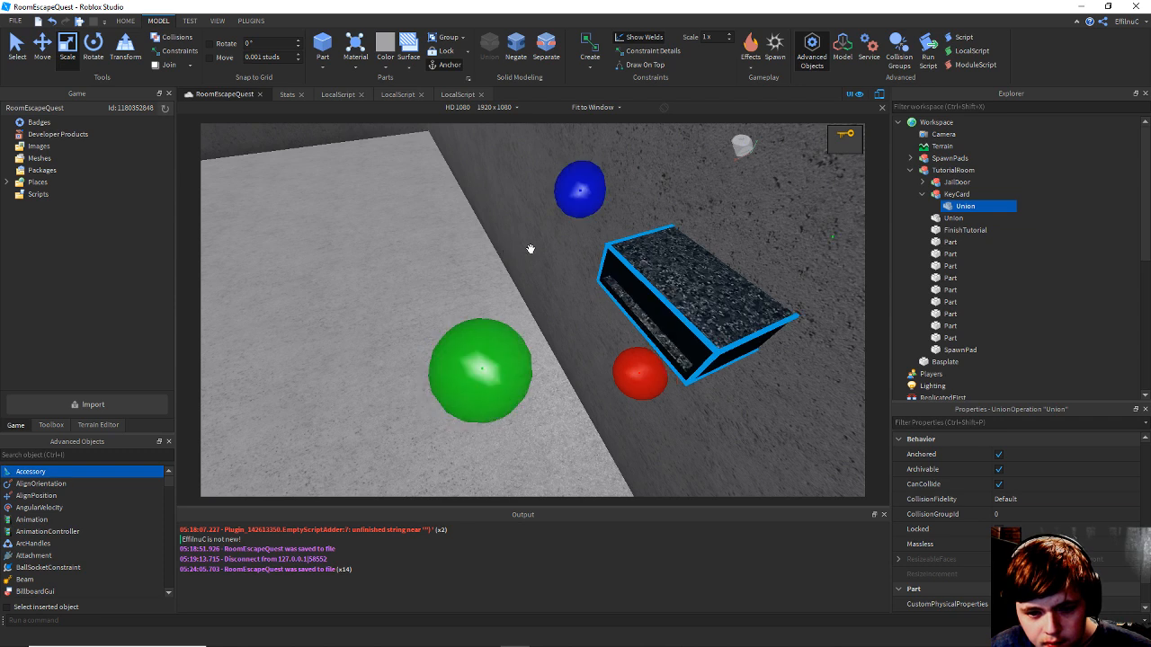
# Check the card's new orientation against the wall and save the place.
pyautogui.moveTo(530, 249); pyautogui.dragTo(529, 250, button='right')
pyautogui.press('w')
pyautogui.press('s')
pyautogui.press('s')
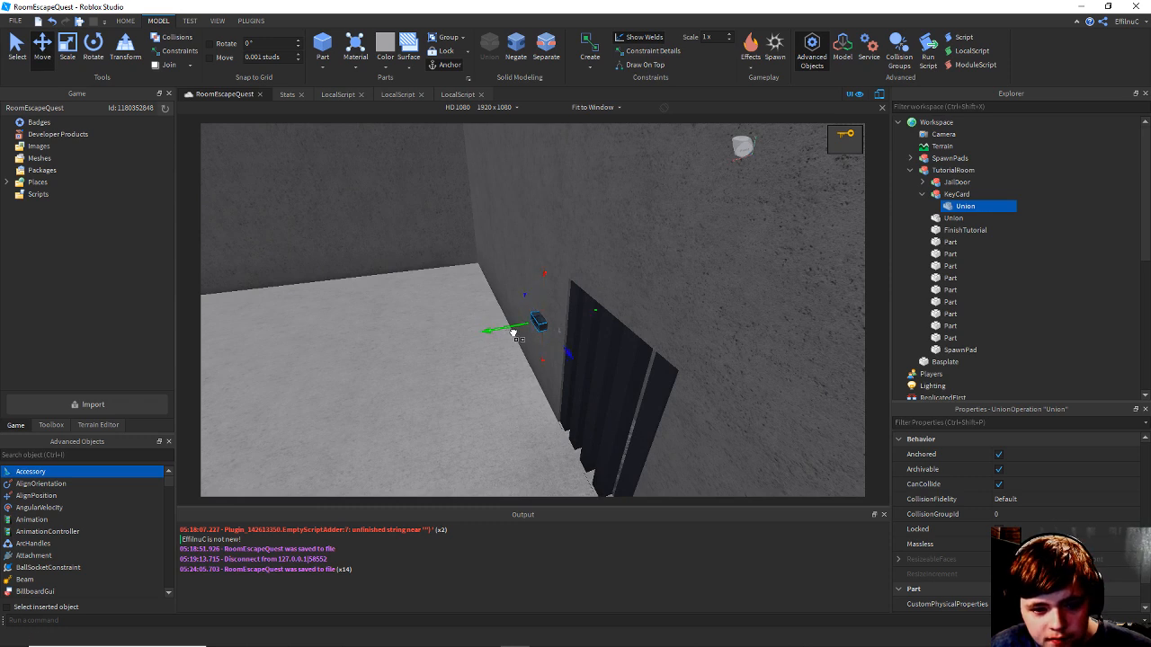
pyautogui.press('w')
pyautogui.moveTo(516, 338)
pyautogui.mouseDown(button='right')
pyautogui.moveTo(528, 331)
pyautogui.moveTo(513, 329)
pyautogui.mouseUp(button='right')
pyautogui.hotkey('ctrl', 's')
# Inspect the rotated card up close, then select the KeyCard model and bring up its context menu.
pyautogui.press('w')
pyautogui.press('w')
pyautogui.press('s')
pyautogui.press('w')
pyautogui.press('a')
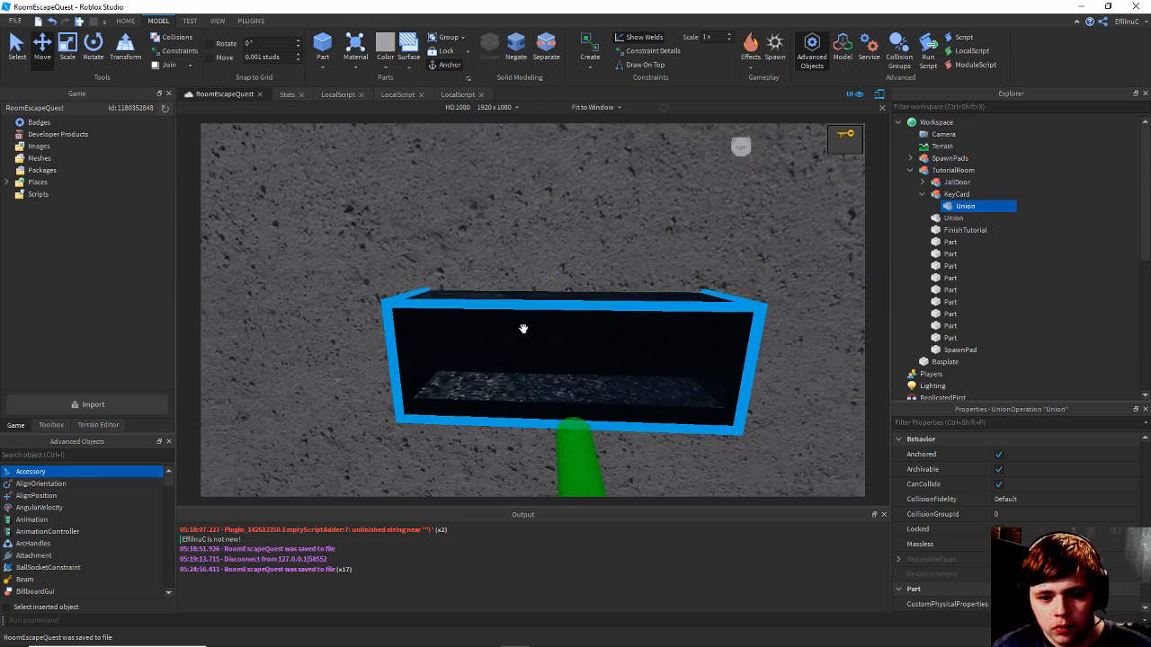
pyautogui.moveTo(681, 369); pyautogui.dragTo(701, 370, button='right')
pyautogui.press('d')
pyautogui.press('s')
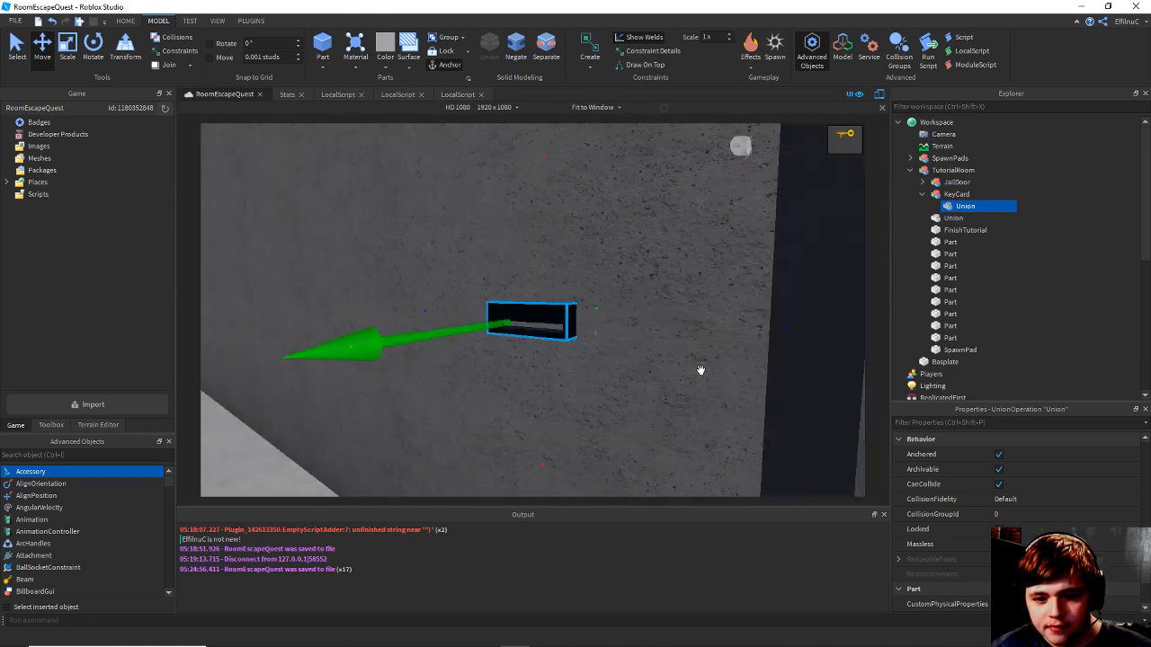
pyautogui.press('w')
pyautogui.rightClick(702, 370)
pyautogui.click(792, 271)
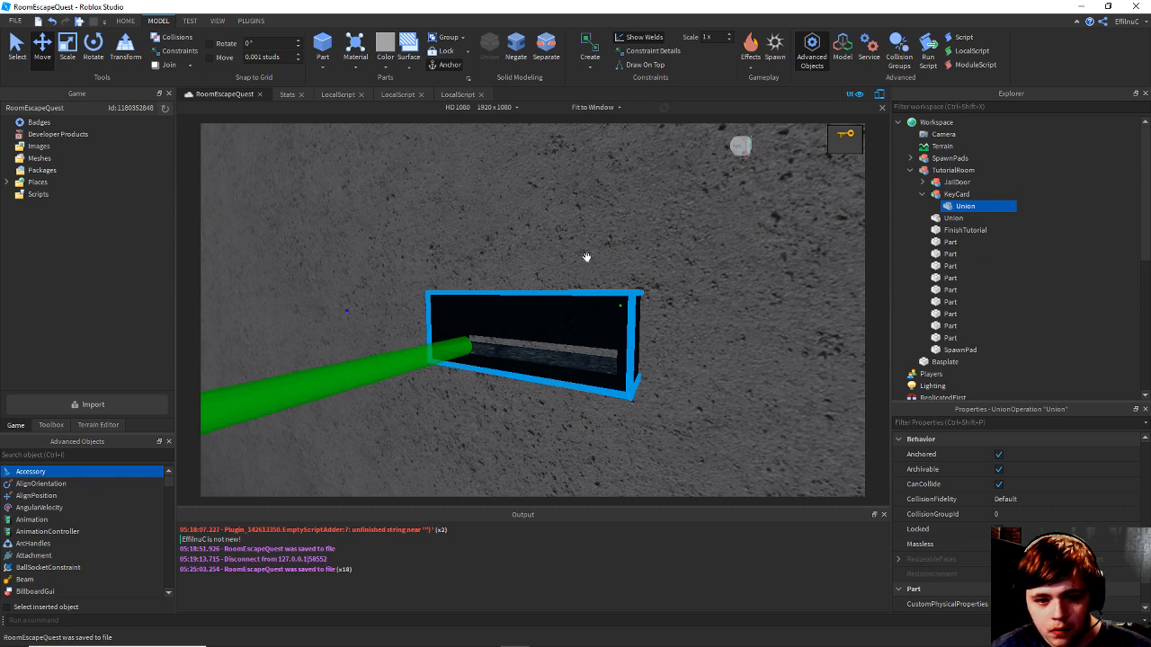
pyautogui.click(953, 194)
pyautogui.rightClick(940, 194)
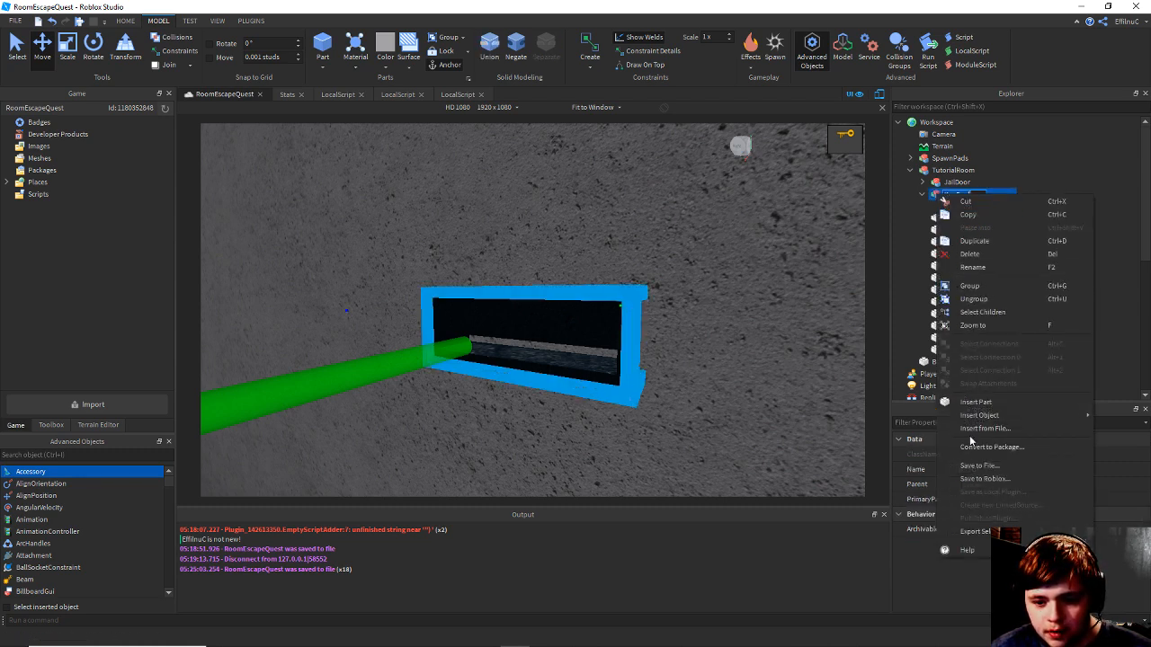
# Insert a new Part into KeyCard and drag it downward with the Move tool.
pyautogui.click(968, 402)
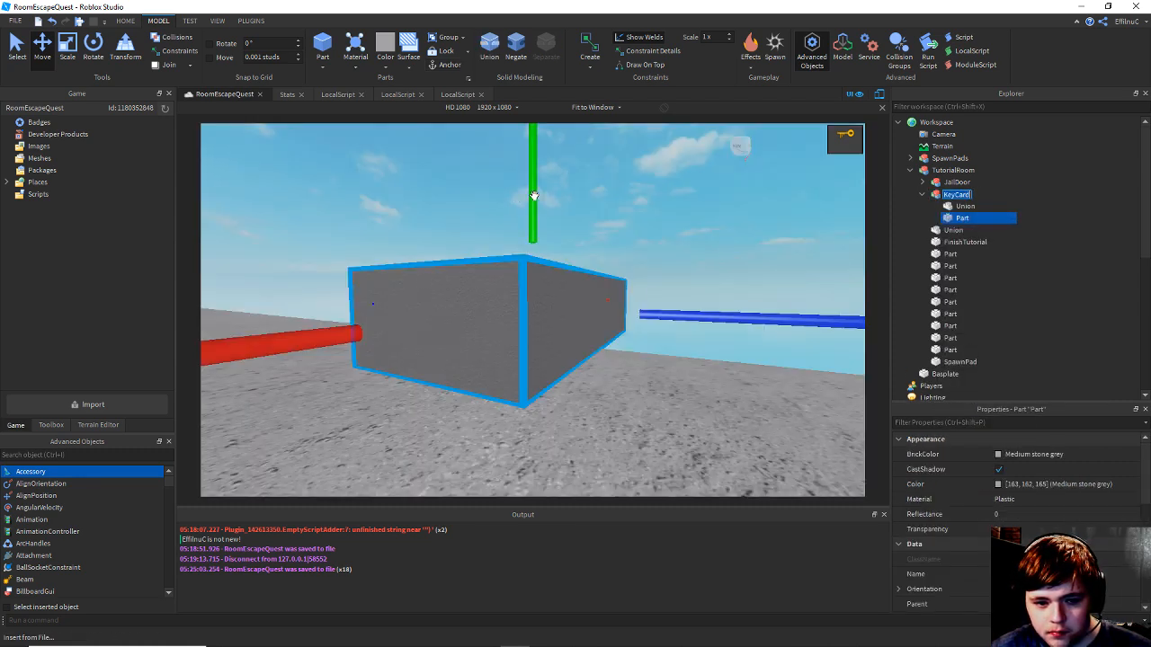
pyautogui.moveTo(533, 195); pyautogui.dragTo(570, 228)
pyautogui.press('w')
pyautogui.moveTo(570, 228); pyautogui.dragTo(520, 218, button='right')
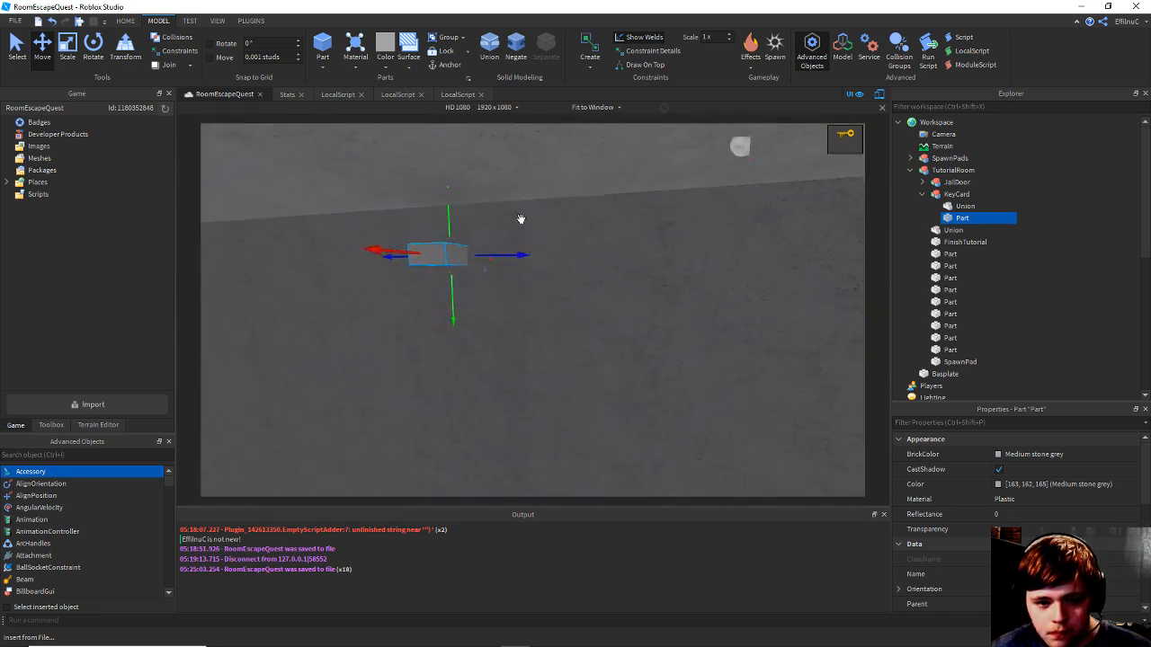
pyautogui.moveTo(449, 238); pyautogui.dragTo(473, 360)
pyautogui.moveTo(473, 360); pyautogui.dragTo(473, 359, button='right')
pyautogui.press('w')
pyautogui.moveTo(629, 170); pyautogui.dragTo(600, 428)
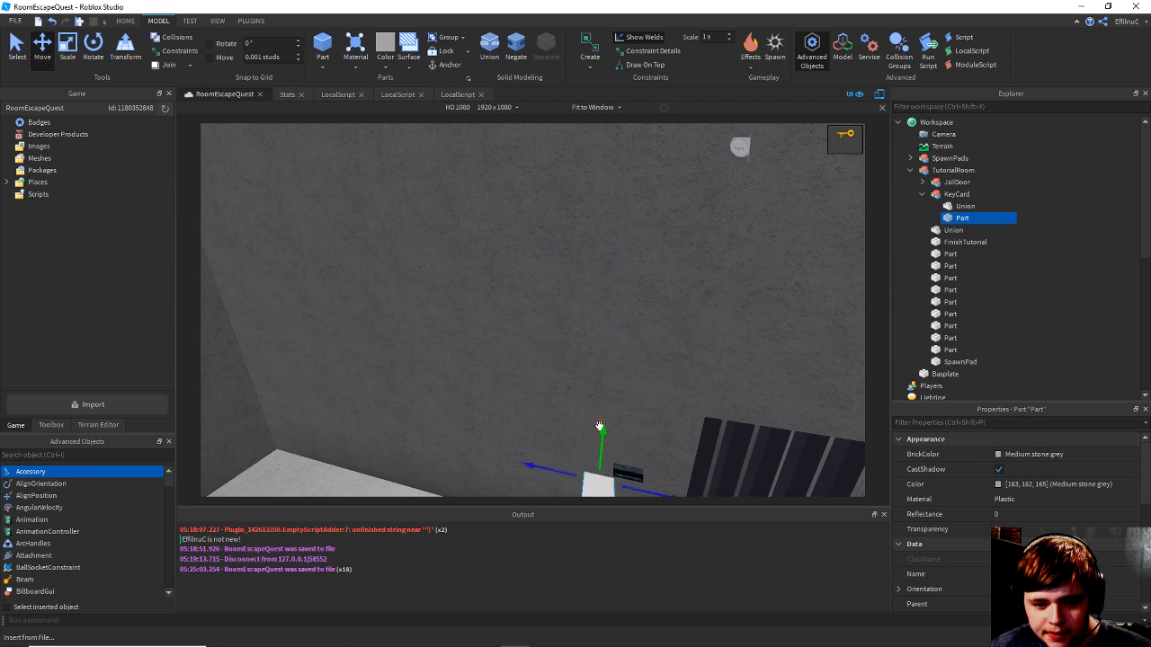
pyautogui.moveTo(610, 384); pyautogui.dragTo(610, 384, button='right')
pyautogui.press('w')
pyautogui.press('s')
pyautogui.press('w')
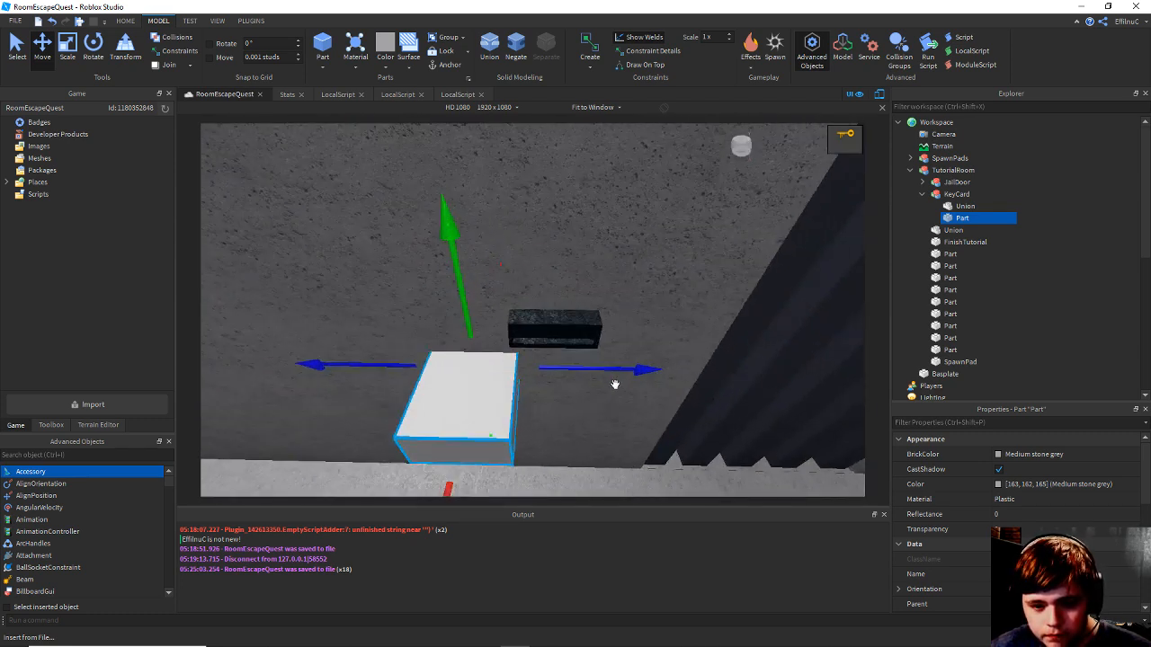
# Slide the new part next to the keycard and raise it level with the black card.
pyautogui.moveTo(606, 375); pyautogui.dragTo(737, 342)
pyautogui.press('w')
pyautogui.moveTo(680, 333); pyautogui.dragTo(680, 333, button='right')
pyautogui.moveTo(563, 279); pyautogui.dragTo(572, 216)
pyautogui.moveTo(689, 317); pyautogui.dragTo(700, 318)
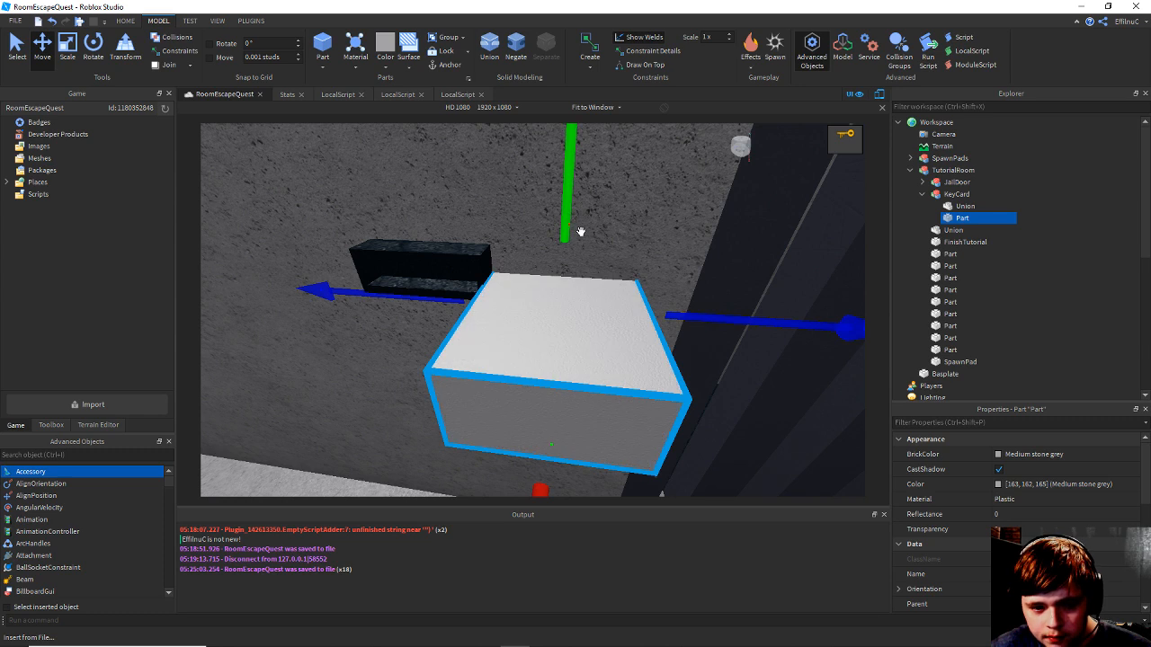
pyautogui.scroll(-5, 538, 315)
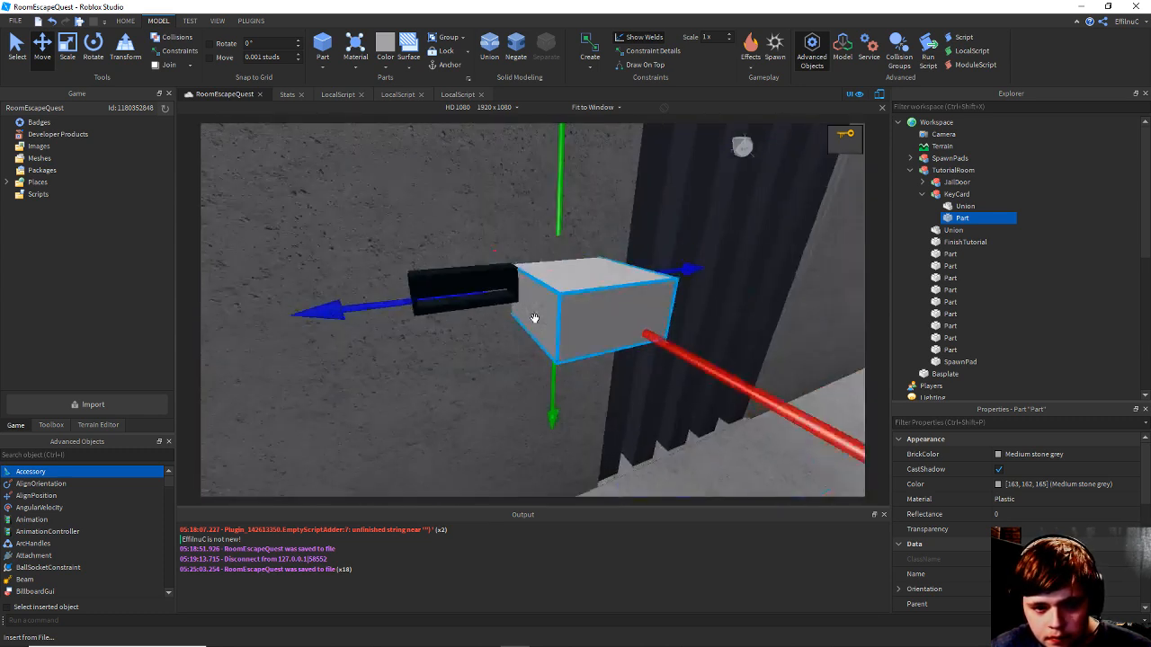
# Shrink the new part along its length with the Scale tool, then return to Move.
pyautogui.click(67, 47)
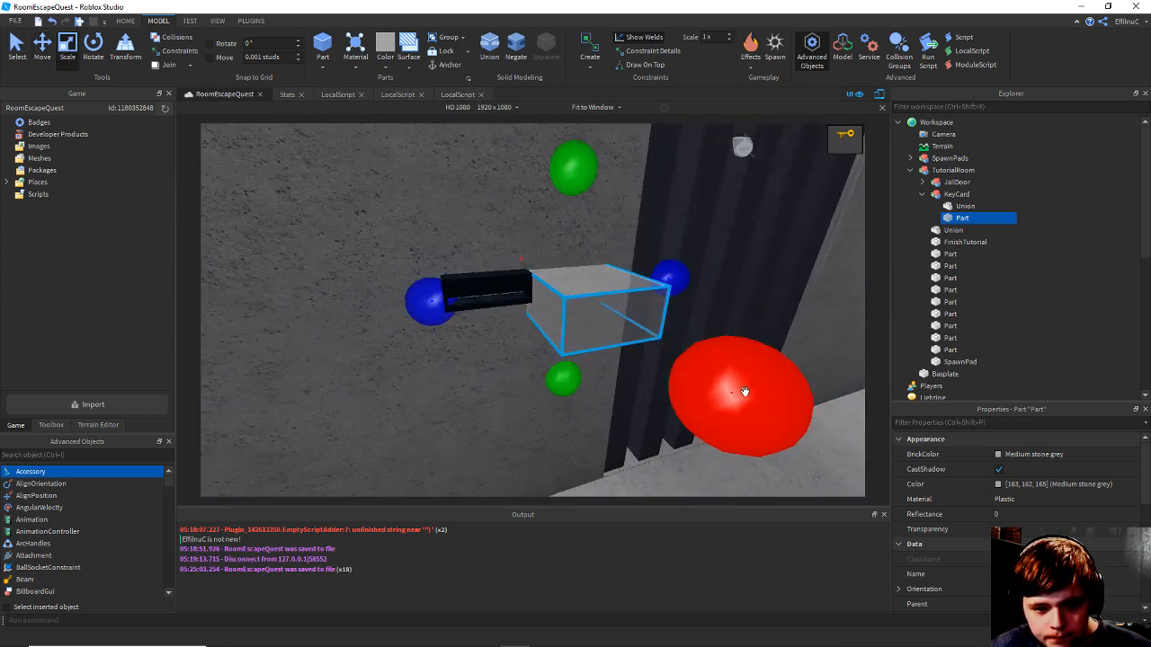
pyautogui.moveTo(744, 392); pyautogui.dragTo(675, 369)
pyautogui.scroll(4, 542, 299)
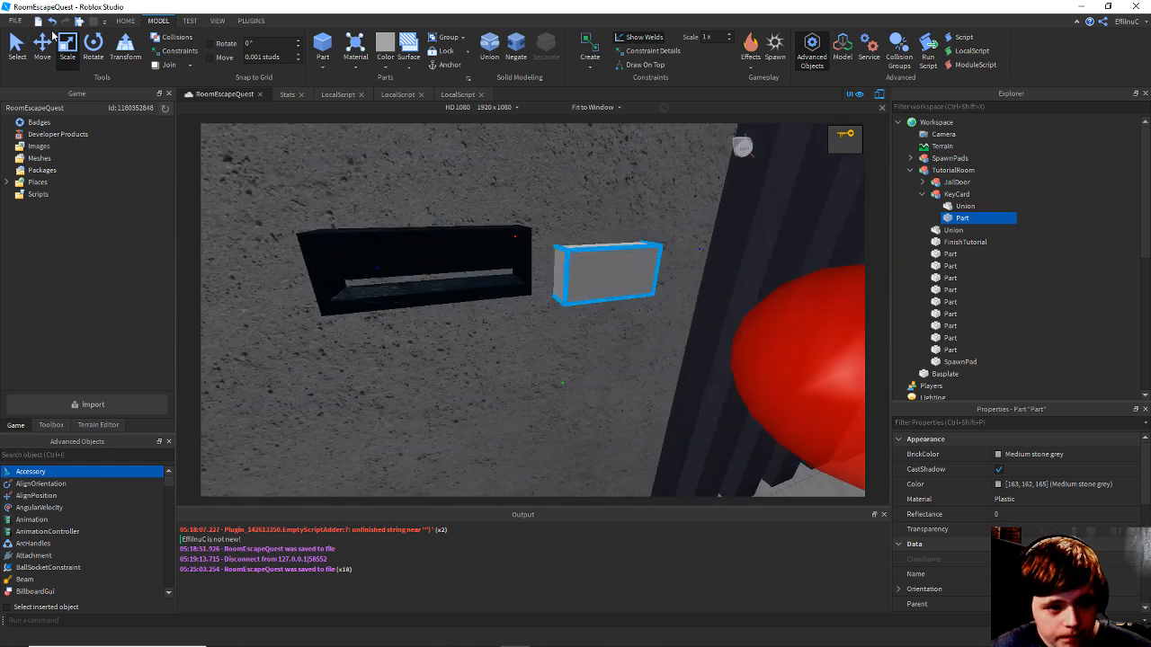
pyautogui.click(42, 47)
pyautogui.scroll(-5, 606, 249)
pyautogui.scroll(5, 596, 333)
pyautogui.moveTo(596, 334)
pyautogui.mouseDown(button='right')
pyautogui.moveTo(570, 324)
pyautogui.moveTo(644, 329)
pyautogui.moveTo(881, 239)
pyautogui.moveTo(524, 323)
pyautogui.moveTo(598, 323)
pyautogui.mouseUp(button='right')
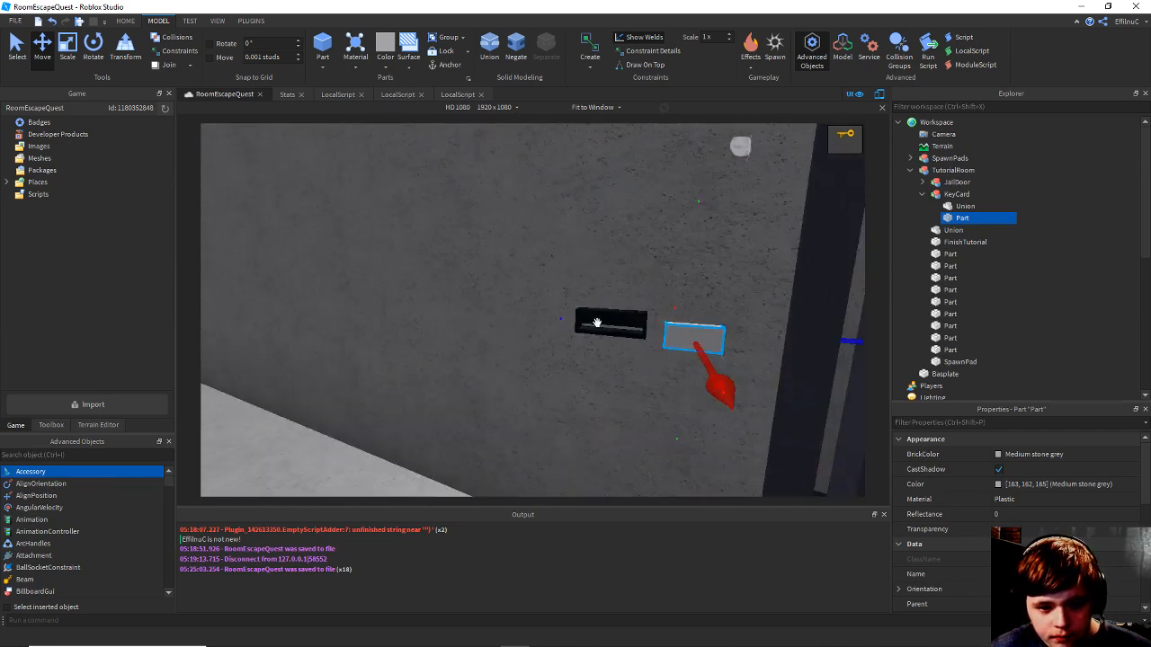
# Select the KeyCard union and shrink it along one axis with the Scale tool.
pyautogui.click(955, 197)
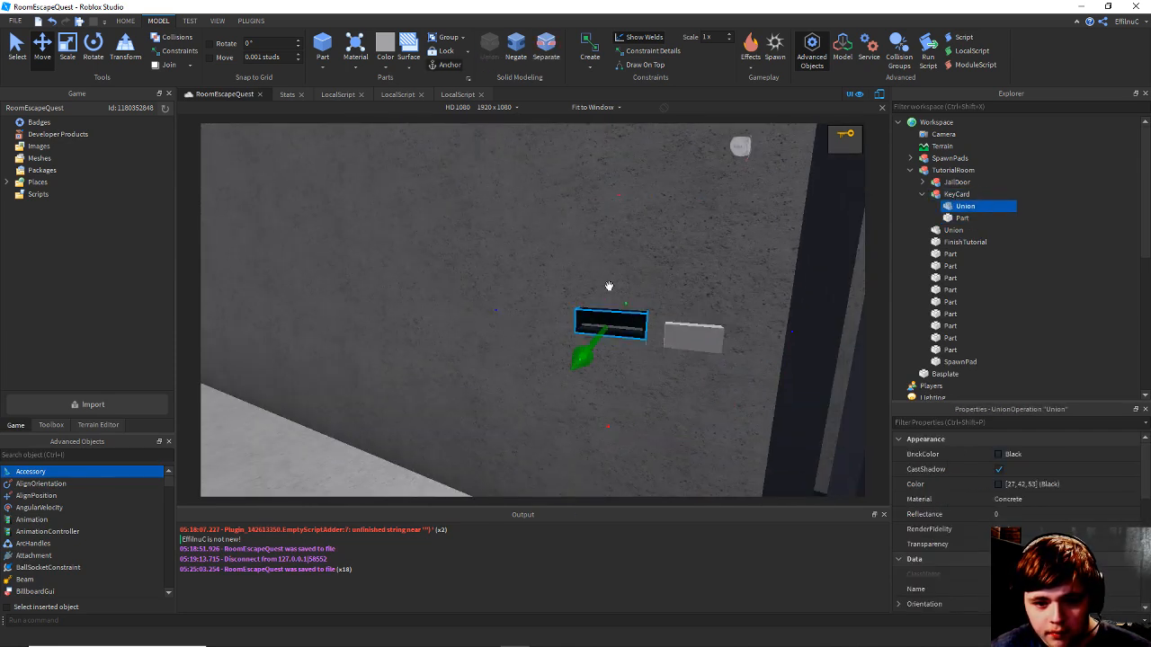
pyautogui.moveTo(586, 340); pyautogui.dragTo(205, 156, button='right')
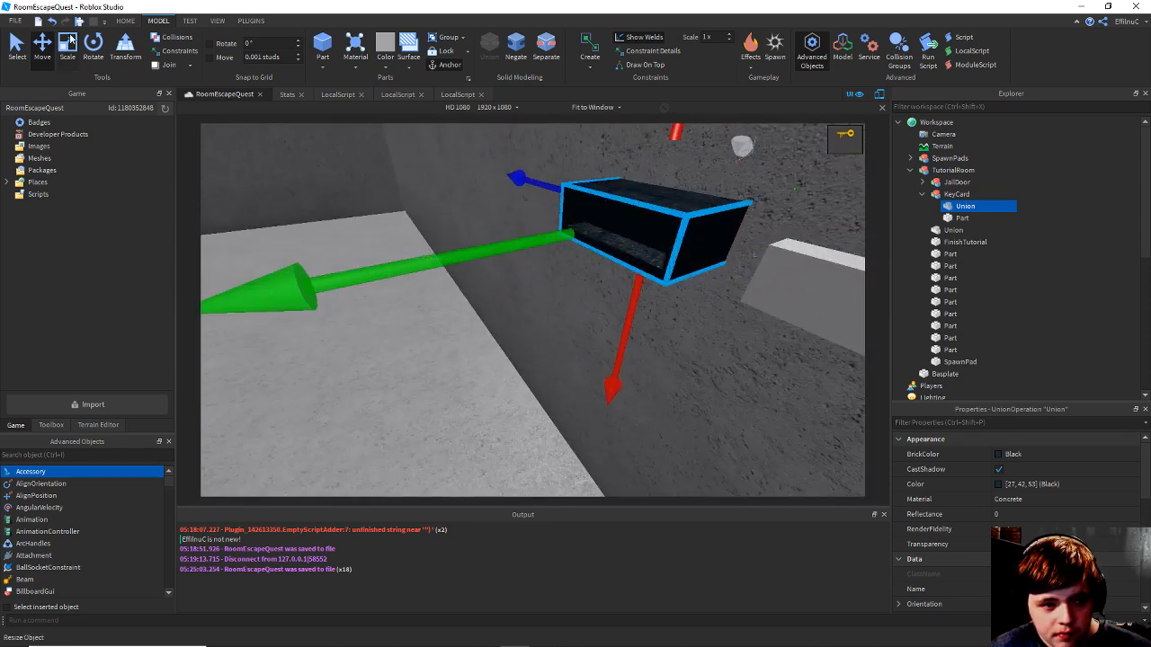
pyautogui.click(68, 41)
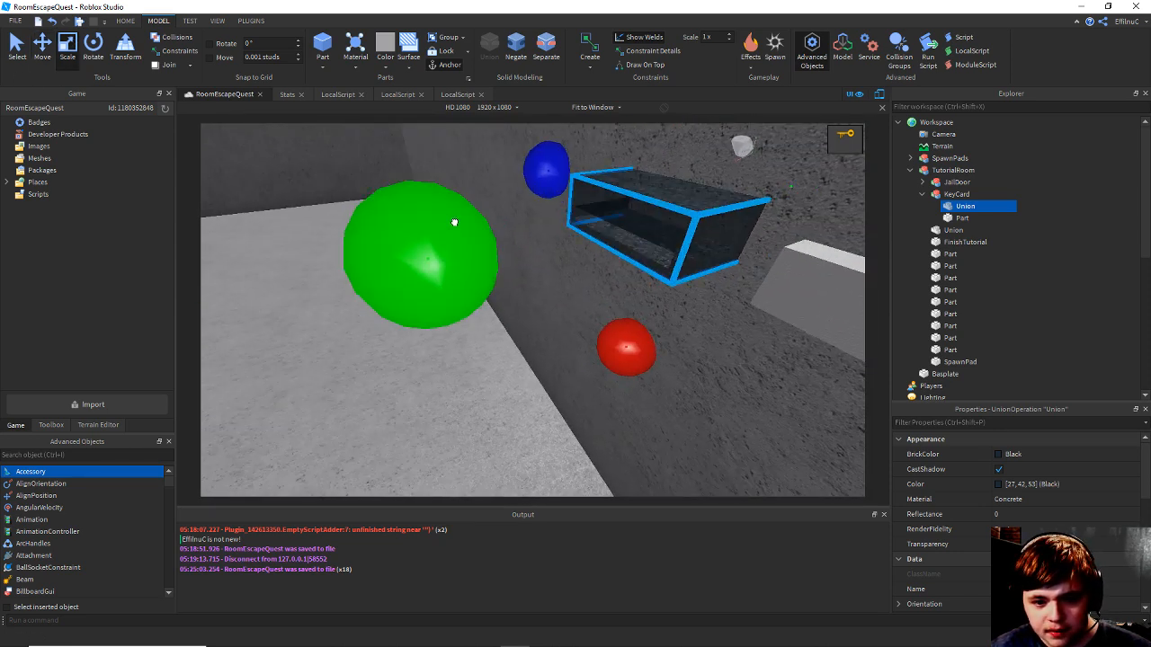
pyautogui.moveTo(454, 222); pyautogui.dragTo(486, 223)
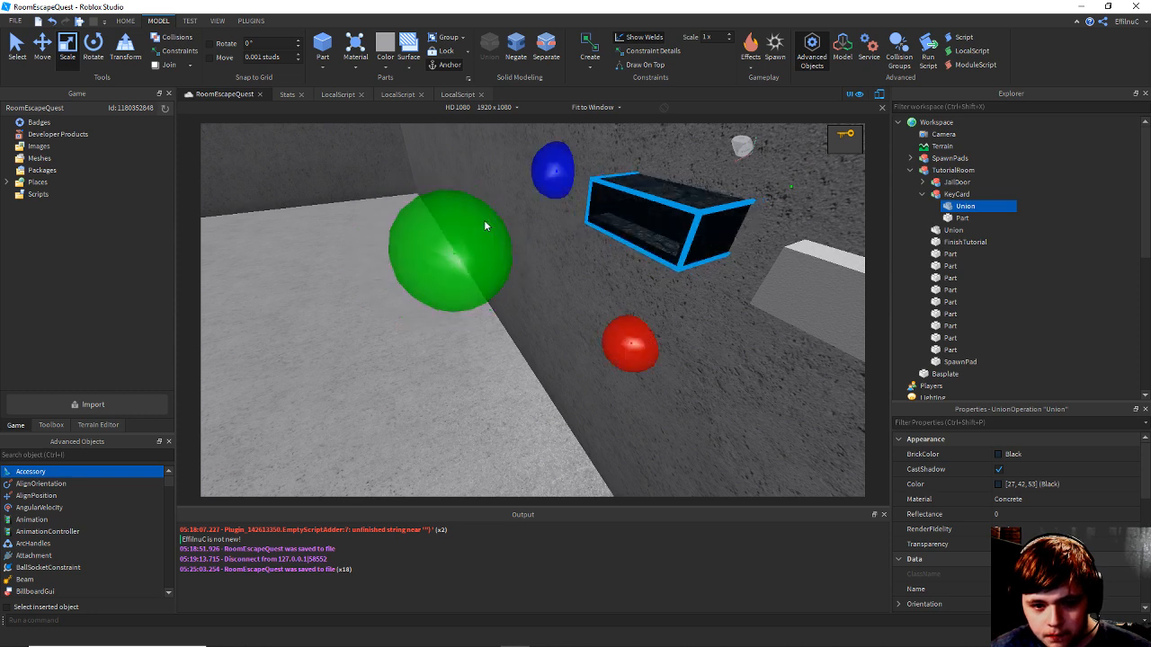
pyautogui.moveTo(655, 238); pyautogui.dragTo(657, 238, button='right')
# Stretch the union toward its green side, then undo that change.
pyautogui.press('w')
pyautogui.scroll(-5, 631, 245)
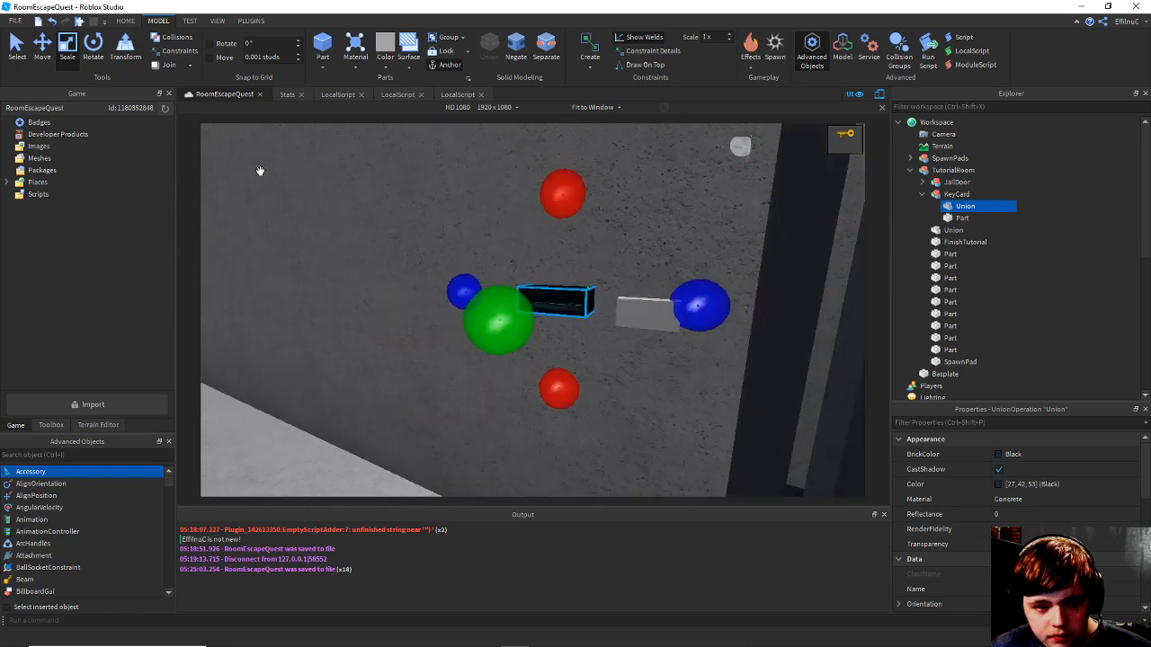
pyautogui.moveTo(516, 231); pyautogui.dragTo(570, 240, button='right')
pyautogui.hotkey('ctrl', 'z')
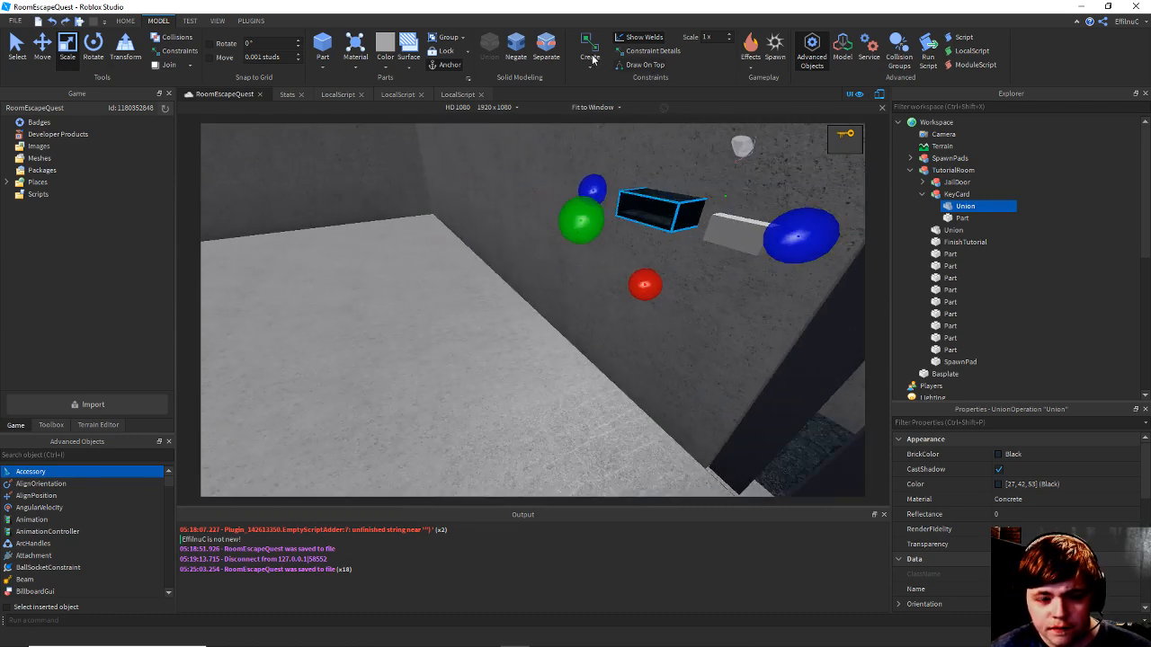
pyautogui.moveTo(673, 234); pyautogui.dragTo(636, 235, button='right')
pyautogui.scroll(5, 636, 235)
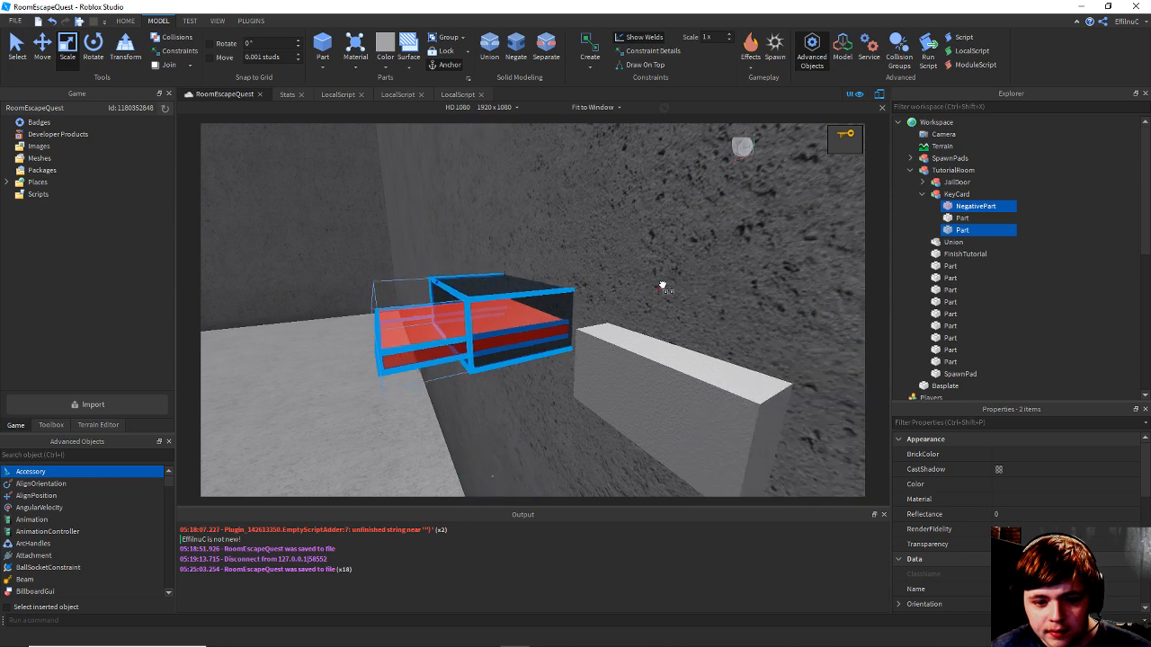
# Select the red NegativePart and turn it back into a solid part.
pyautogui.moveTo(684, 266); pyautogui.dragTo(686, 264, button='right')
pyautogui.click(976, 206)
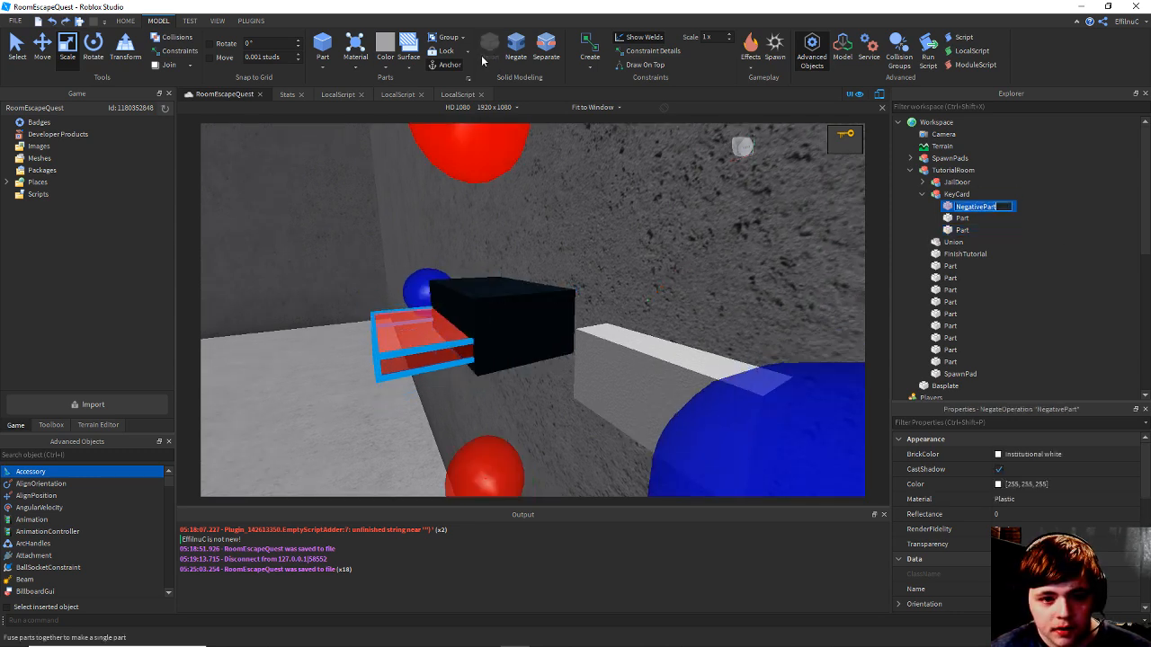
pyautogui.click(546, 50)
pyautogui.moveTo(552, 159); pyautogui.dragTo(616, 275, button='right')
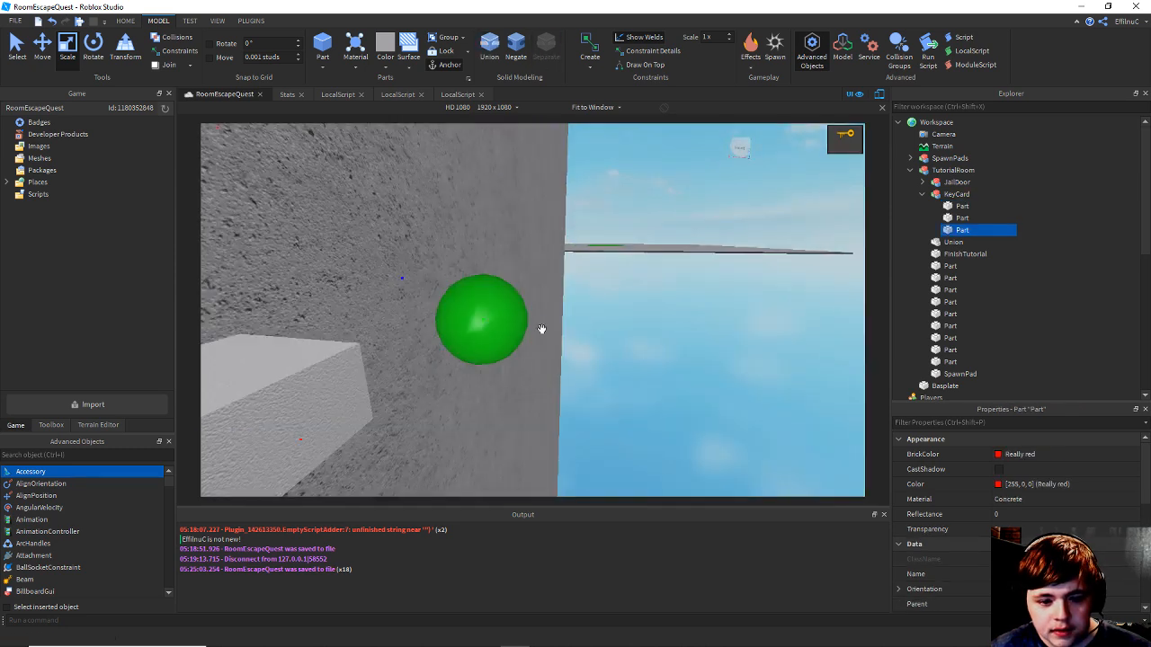
pyautogui.moveTo(495, 332); pyautogui.dragTo(767, 301, button='right')
pyautogui.press('s')
pyautogui.press('d')
pyautogui.press('s')
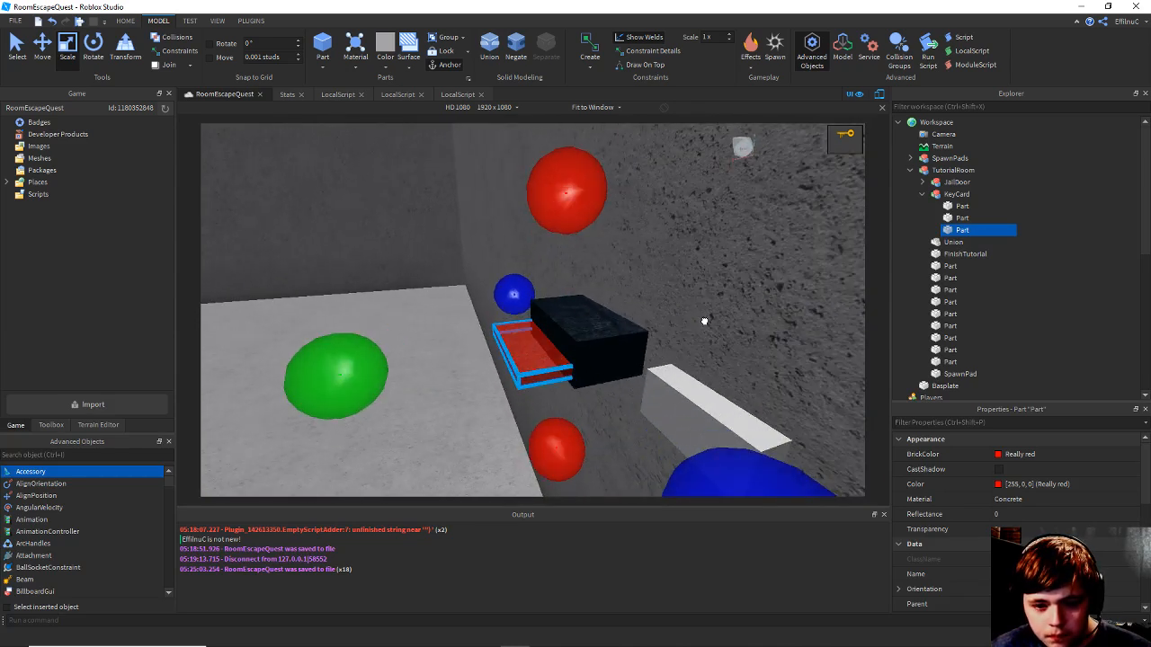
# Shorten the red part from its right end and check it against the key card.
pyautogui.moveTo(705, 321); pyautogui.dragTo(651, 346)
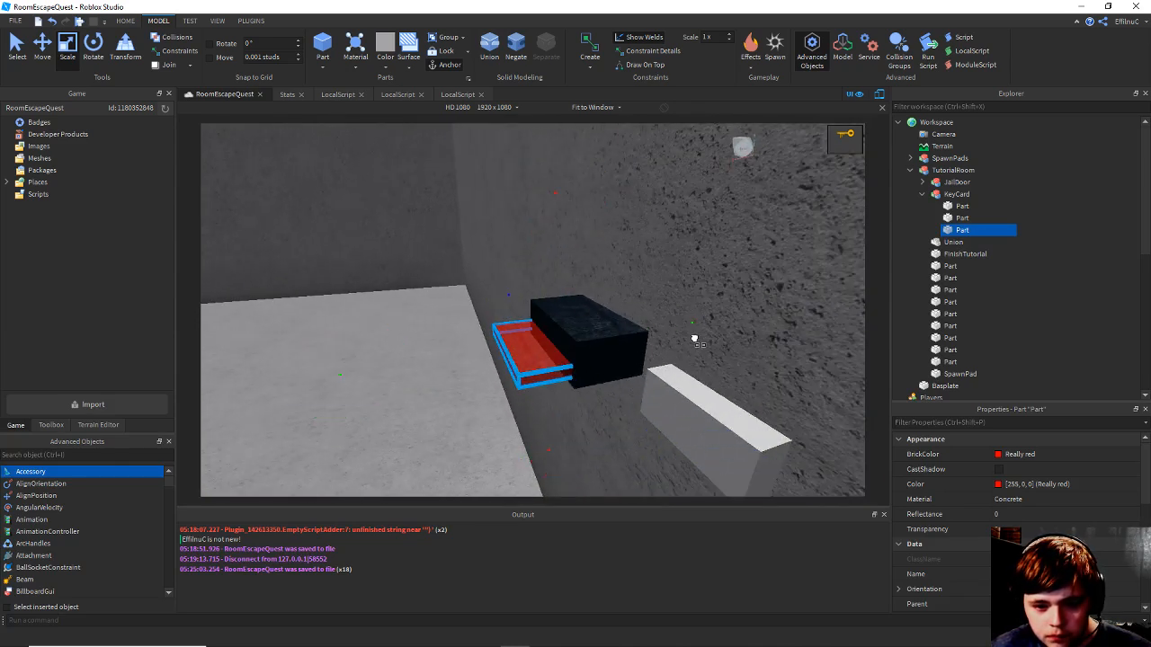
pyautogui.moveTo(729, 333); pyautogui.dragTo(731, 337, button='right')
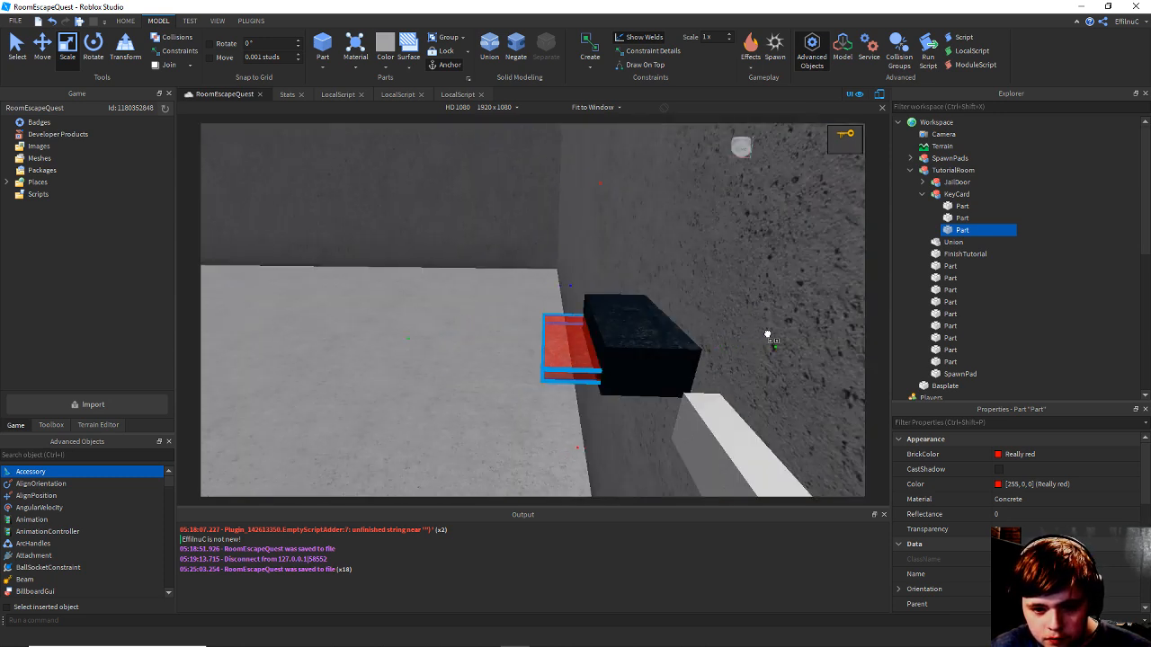
pyautogui.moveTo(767, 333); pyautogui.dragTo(750, 344)
pyautogui.moveTo(750, 344); pyautogui.dragTo(748, 344, button='right')
pyautogui.press('w')
pyautogui.press('s')
pyautogui.press('w')
pyautogui.press('s')
pyautogui.press('w')
pyautogui.press('w')
pyautogui.press('s')
pyautogui.press('w')
pyautogui.moveTo(659, 237); pyautogui.dragTo(662, 235, button='right')
pyautogui.press('s')
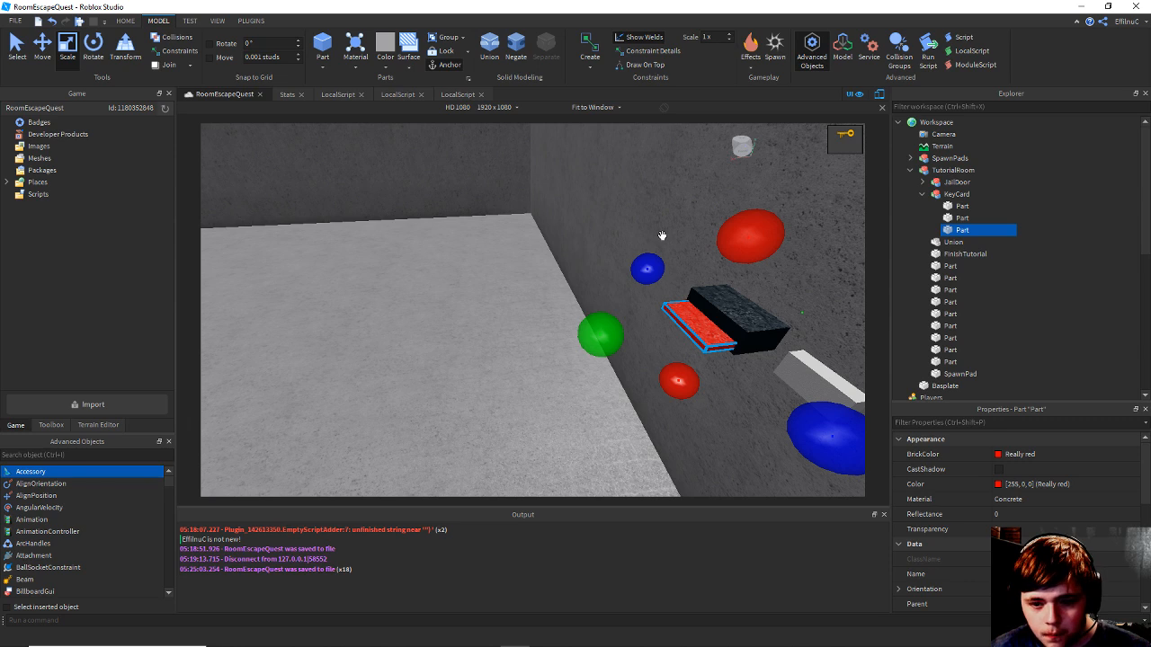
# Make the red slot piece a NegativePart again and save the place.
pyautogui.click(516, 50)
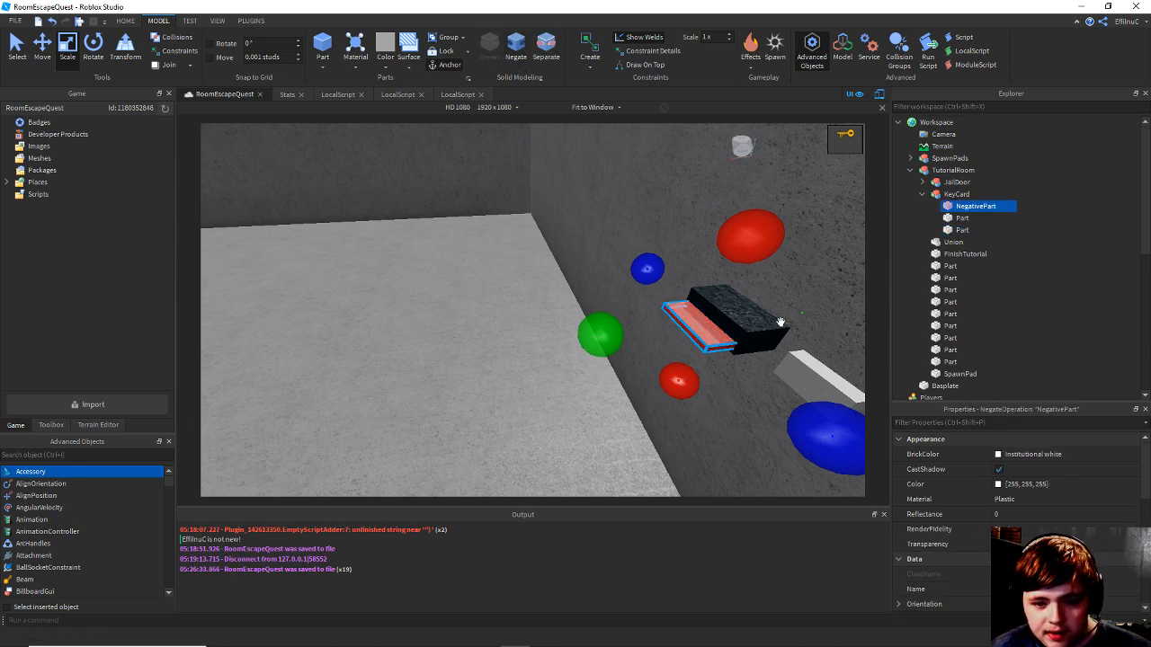
pyautogui.scroll(-2, 683, 303)
pyautogui.moveTo(634, 277); pyautogui.dragTo(668, 260, button='right')
pyautogui.scroll(-2, 674, 256)
pyautogui.scroll(2, 674, 258)
pyautogui.hotkey('ctrl', 's')
pyautogui.scroll(3, 666, 262)
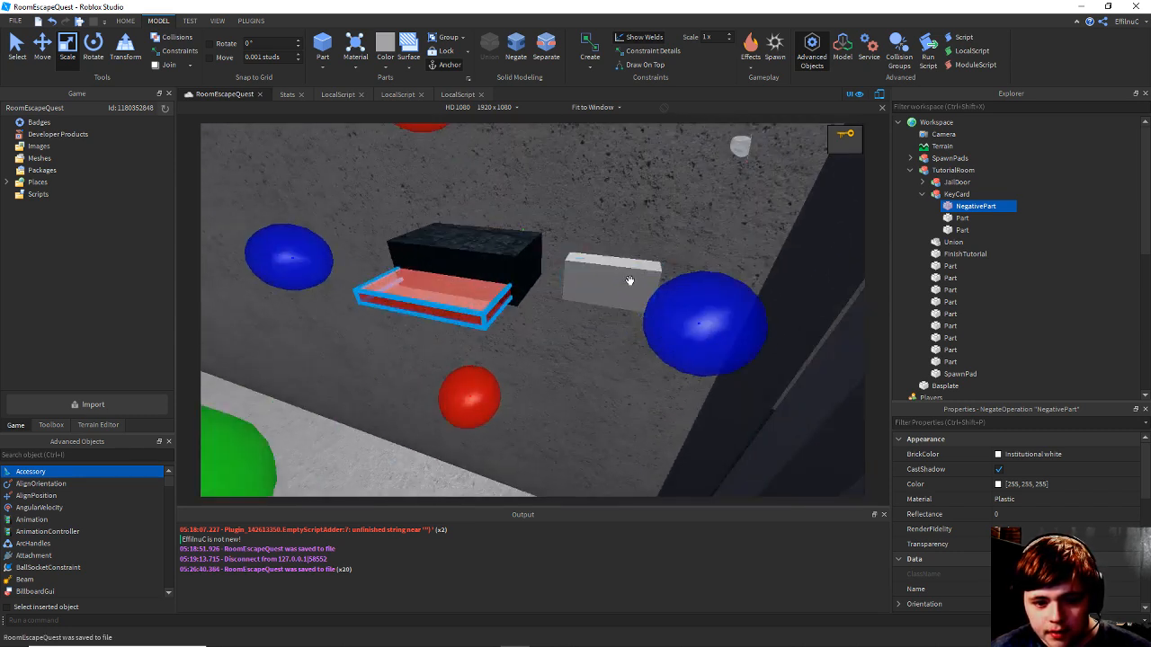
# Push the grey end block flush against the black block, raise it slightly, and make it thinner.
pyautogui.click(629, 280)
pyautogui.click(36, 54)
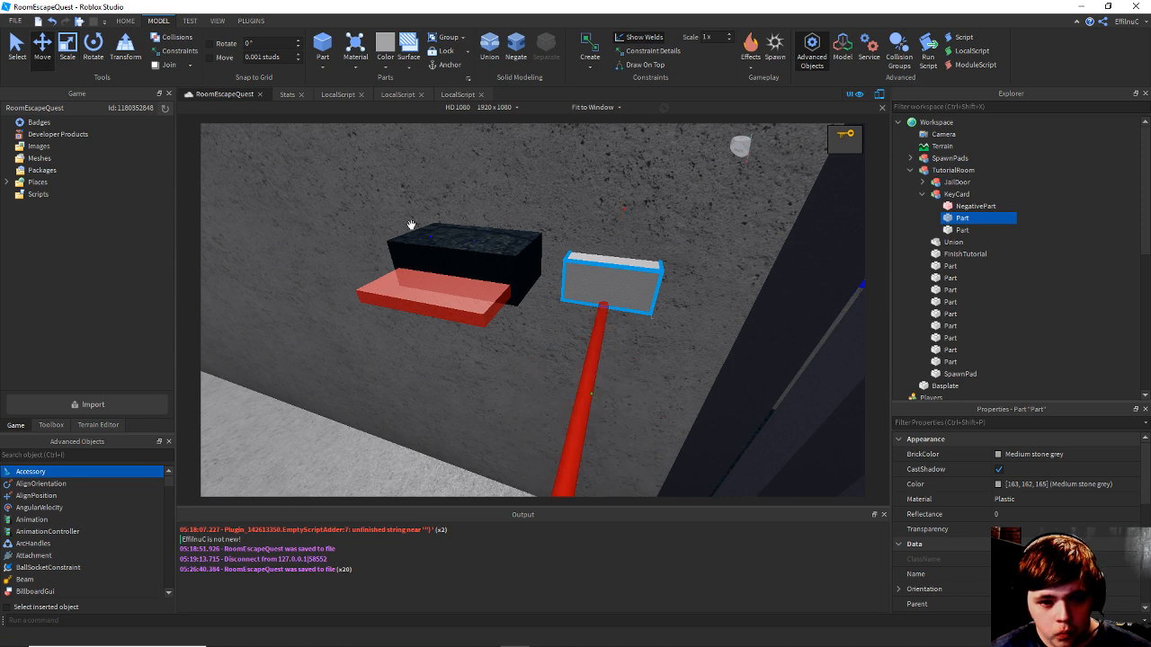
pyautogui.scroll(-4, 1016, 501)
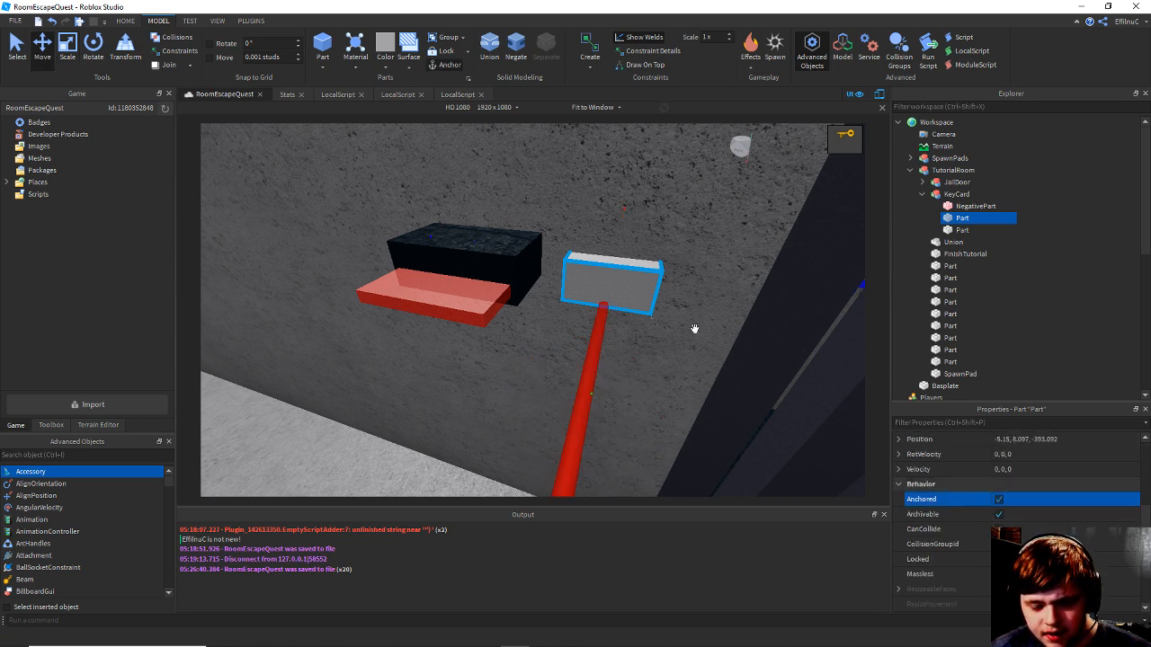
pyautogui.moveTo(694, 329); pyautogui.dragTo(714, 260, button='right')
pyautogui.moveTo(741, 261); pyautogui.dragTo(709, 266)
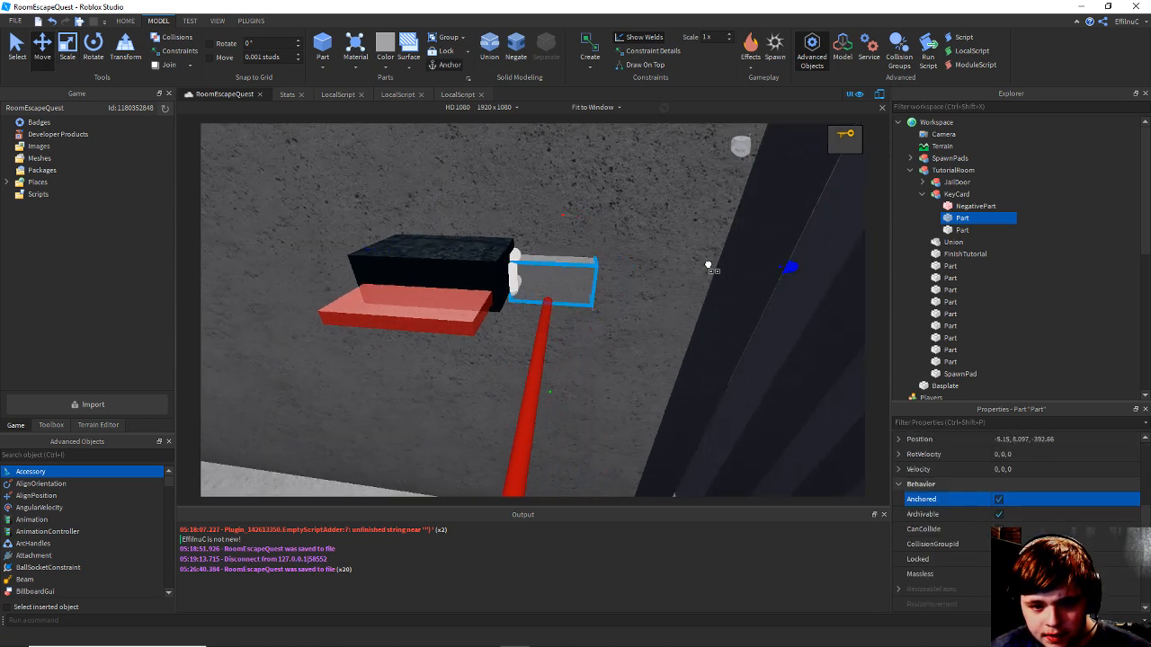
pyautogui.moveTo(562, 221); pyautogui.dragTo(563, 210)
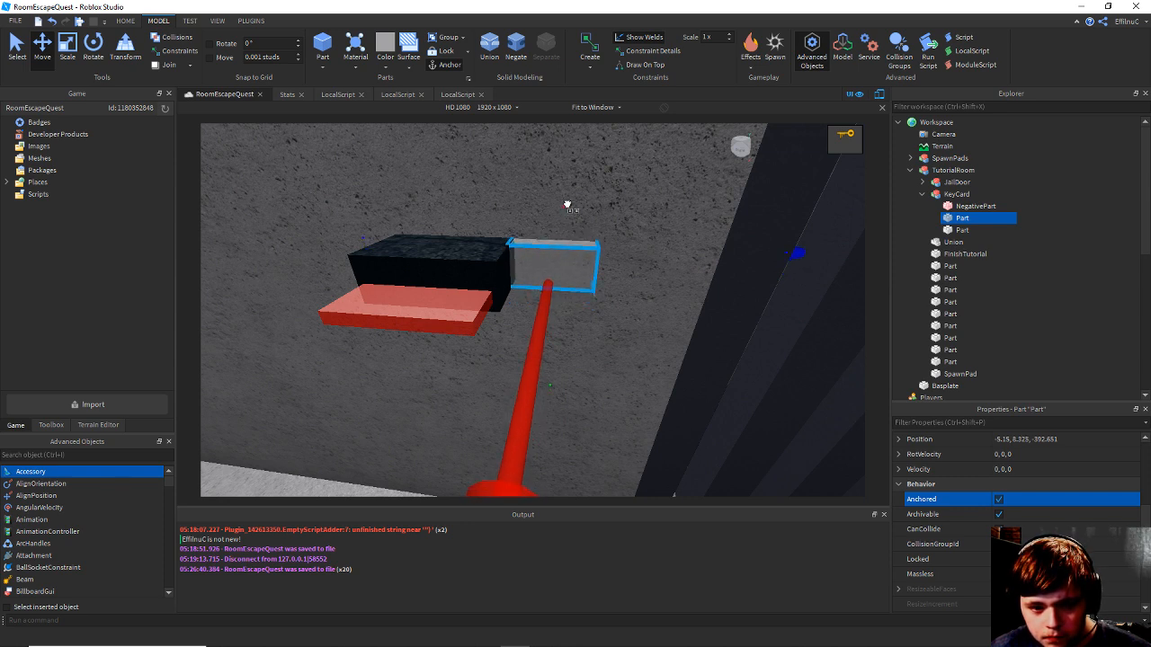
pyautogui.click(69, 57)
pyautogui.moveTo(732, 250); pyautogui.dragTo(451, 423)
# Uncheck CastShadow on the grey end block and set its BrickColor to Black.
pyautogui.moveTo(545, 353); pyautogui.dragTo(545, 353, button='right')
pyautogui.scroll(-4, 545, 353)
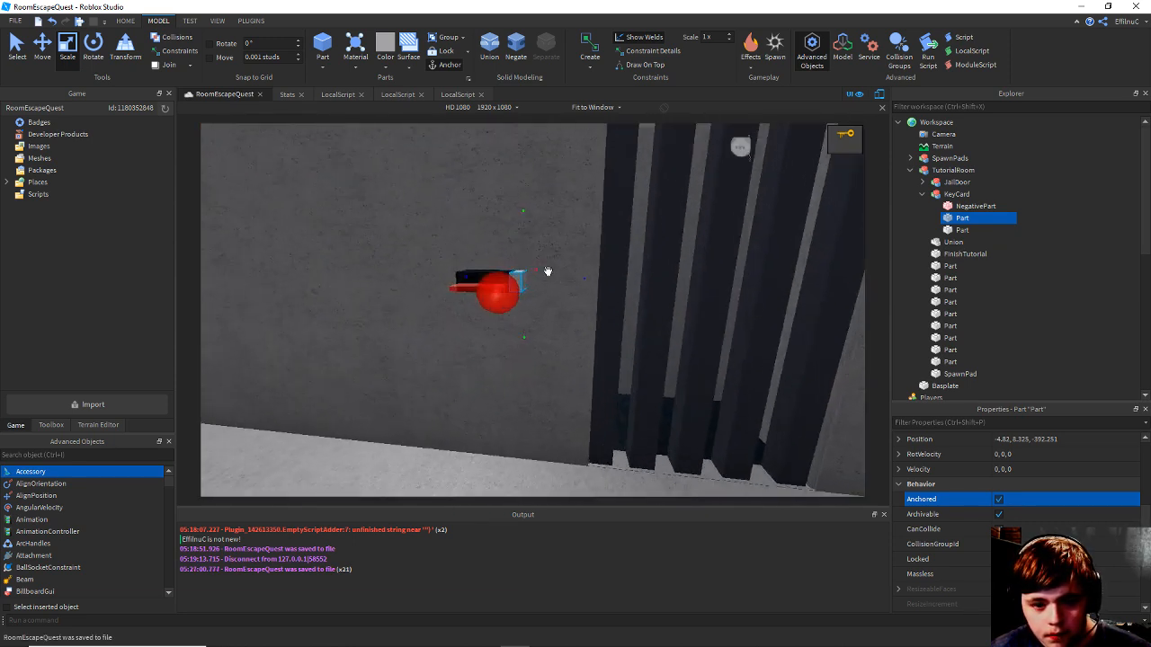
pyautogui.scroll(3, 547, 272)
pyautogui.scroll(2, 548, 272)
pyautogui.moveTo(575, 153); pyautogui.dragTo(616, 182, button='right')
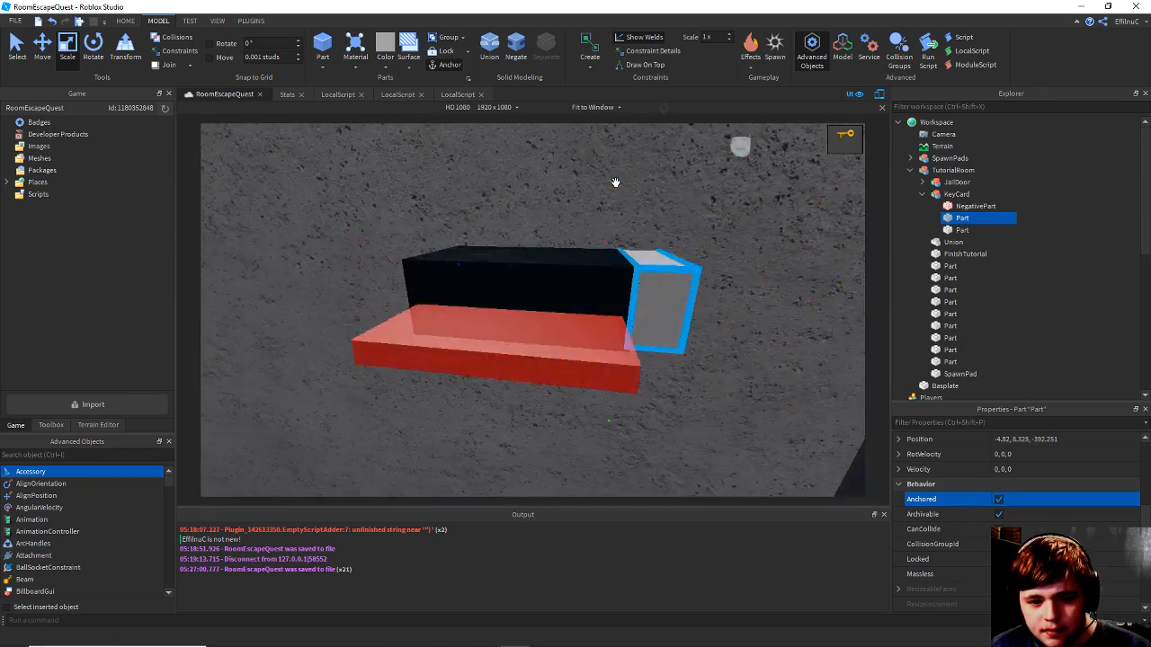
pyautogui.scroll(4, 1010, 489)
pyautogui.click(998, 468)
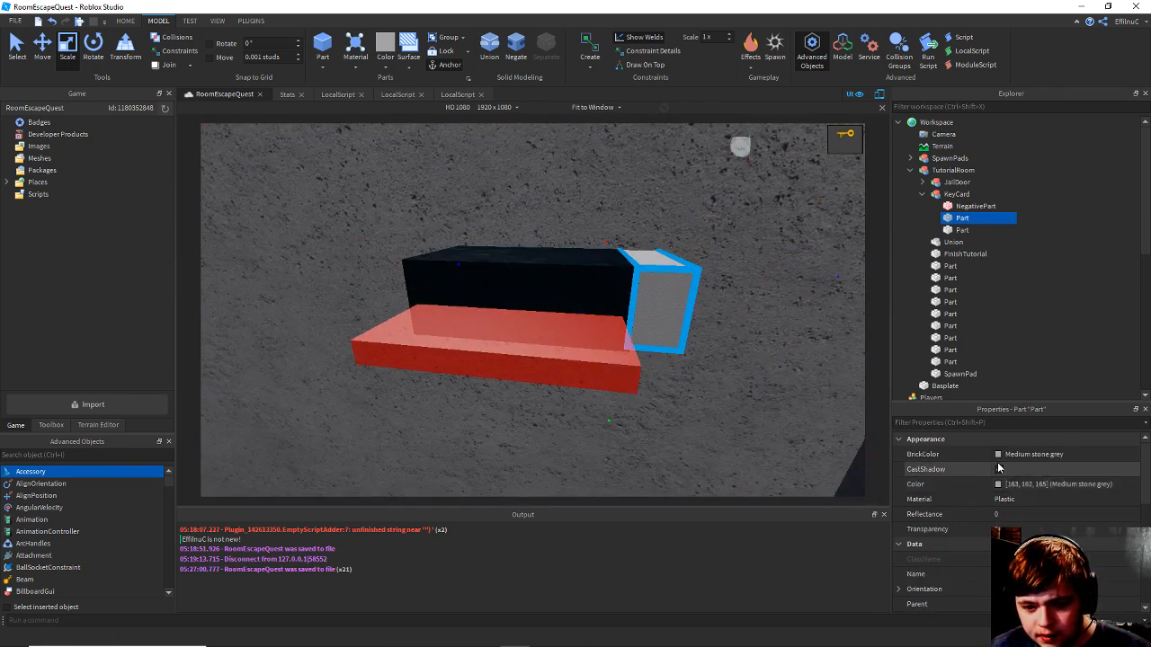
pyautogui.click(997, 454)
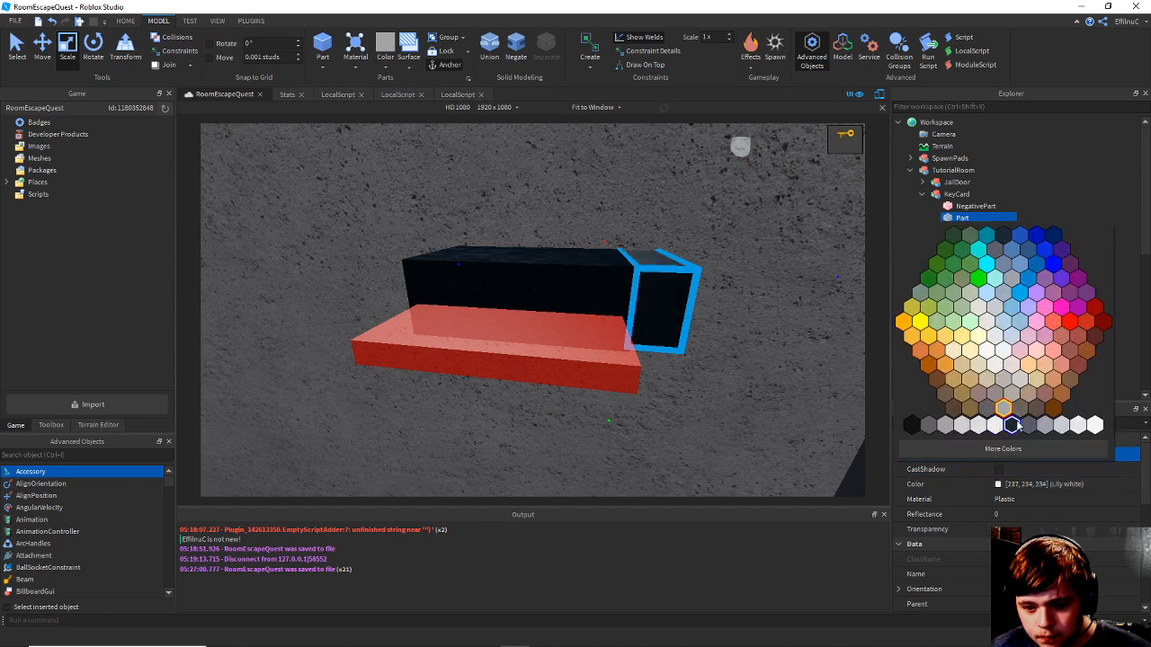
pyautogui.click(1016, 425)
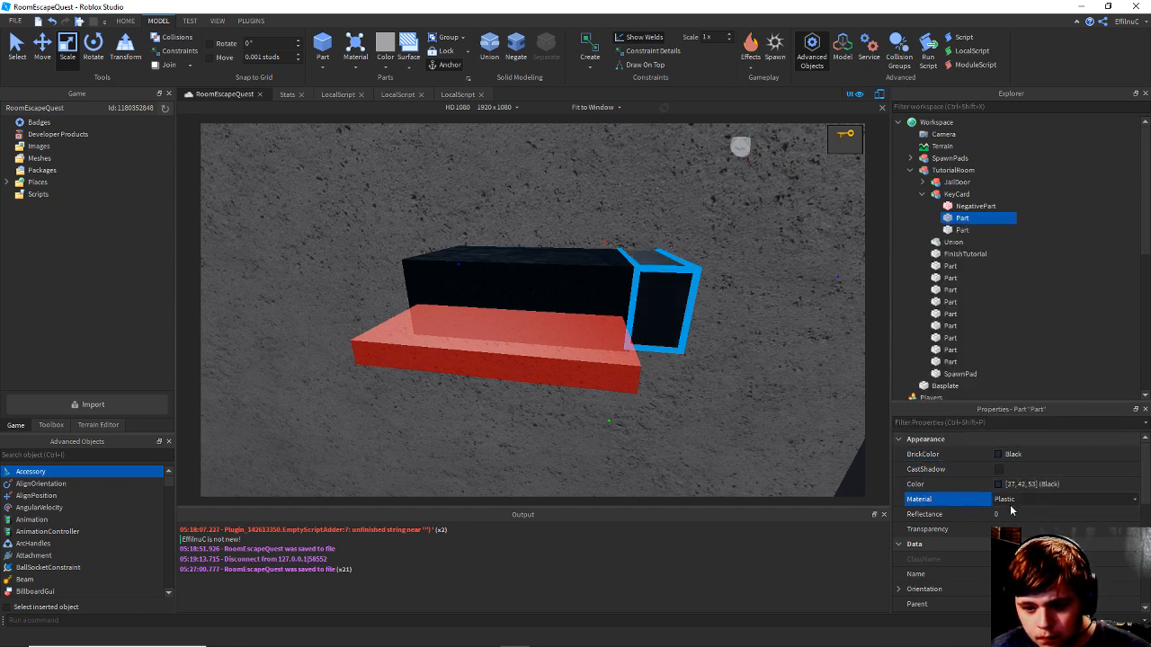
pyautogui.press('d')
pyautogui.moveTo(725, 323); pyautogui.dragTo(724, 323, button='right')
pyautogui.press('a')
pyautogui.scroll(-2, 746, 329)
# Union the card body Part with the negative slot piece.
pyautogui.press('w')
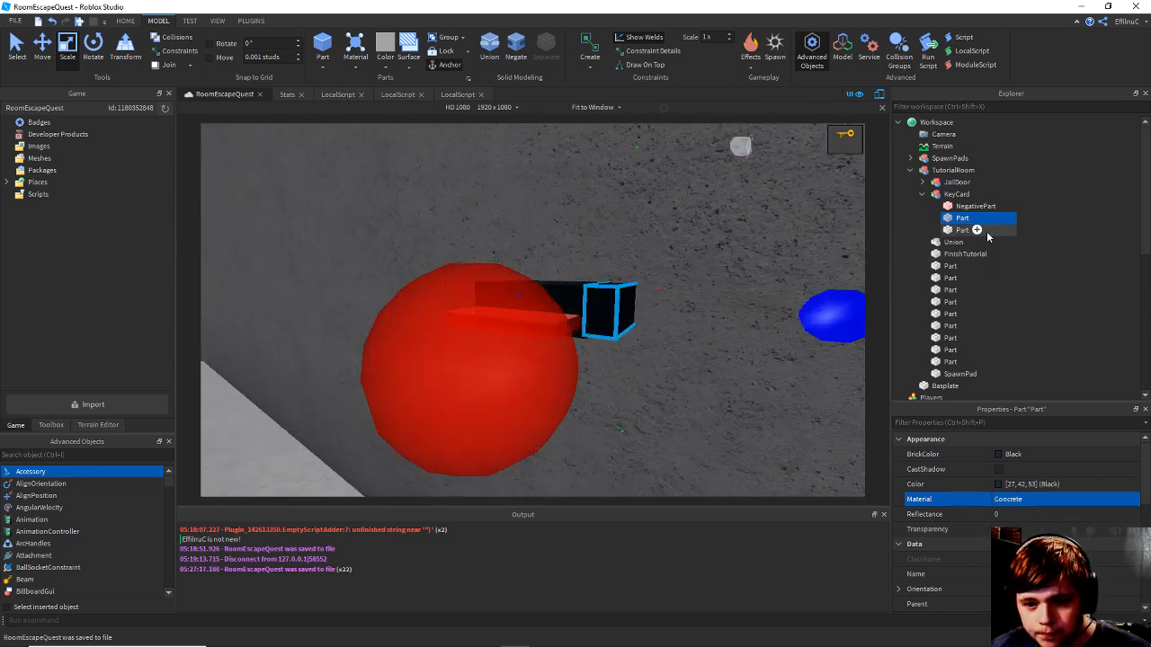
pyautogui.click(963, 235)
pyautogui.keyDown('ctrl'); pyautogui.click(955, 209); pyautogui.keyUp('ctrl')
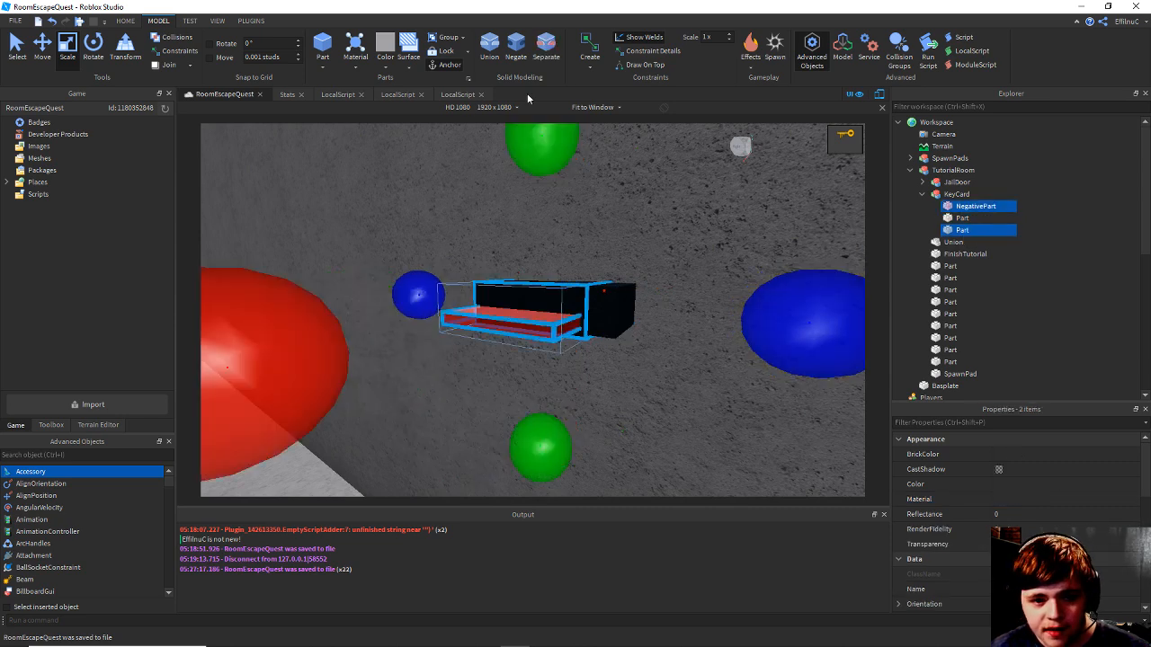
pyautogui.click(485, 54)
# Save RoomEscapeQuest and look over the slotted union from several angles.
pyautogui.moveTo(636, 238); pyautogui.dragTo(631, 236, button='right')
pyautogui.press('w')
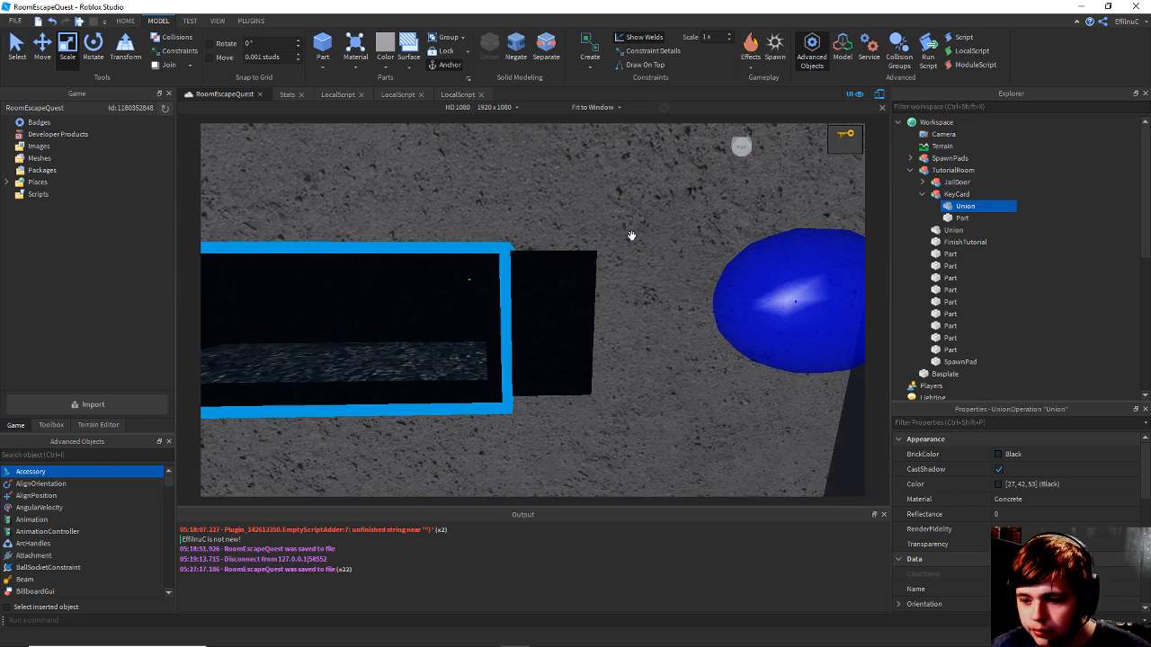
pyautogui.hotkey('ctrl', 's')
pyautogui.scroll(-6, 631, 235)
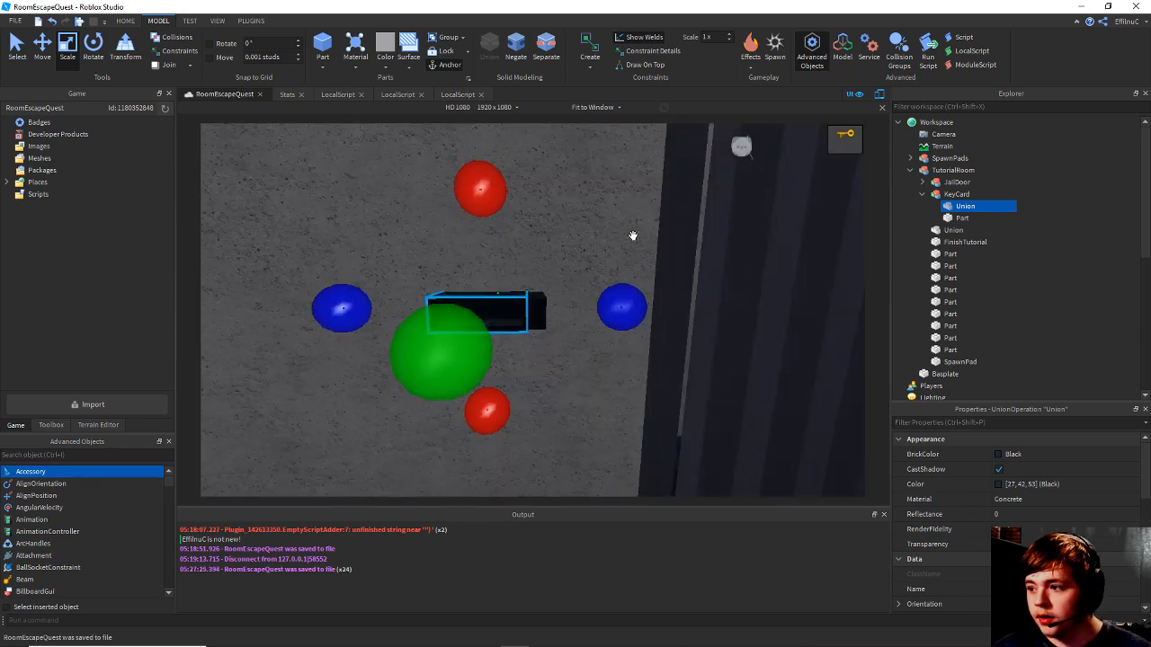
pyautogui.scroll(5, 633, 236)
pyautogui.moveTo(633, 236); pyautogui.dragTo(636, 358, button='right')
pyautogui.scroll(-8, 633, 235)
pyautogui.scroll(7, 632, 236)
pyautogui.hotkey('ctrl', 's')
pyautogui.scroll(-5, 647, 221)
pyautogui.scroll(5, 642, 216)
pyautogui.scroll(-4, 643, 217)
pyautogui.scroll(4, 643, 217)
pyautogui.click(643, 217)
pyautogui.scroll(-4, 643, 217)
pyautogui.scroll(5, 643, 217)
pyautogui.hotkey('ctrl', 's')
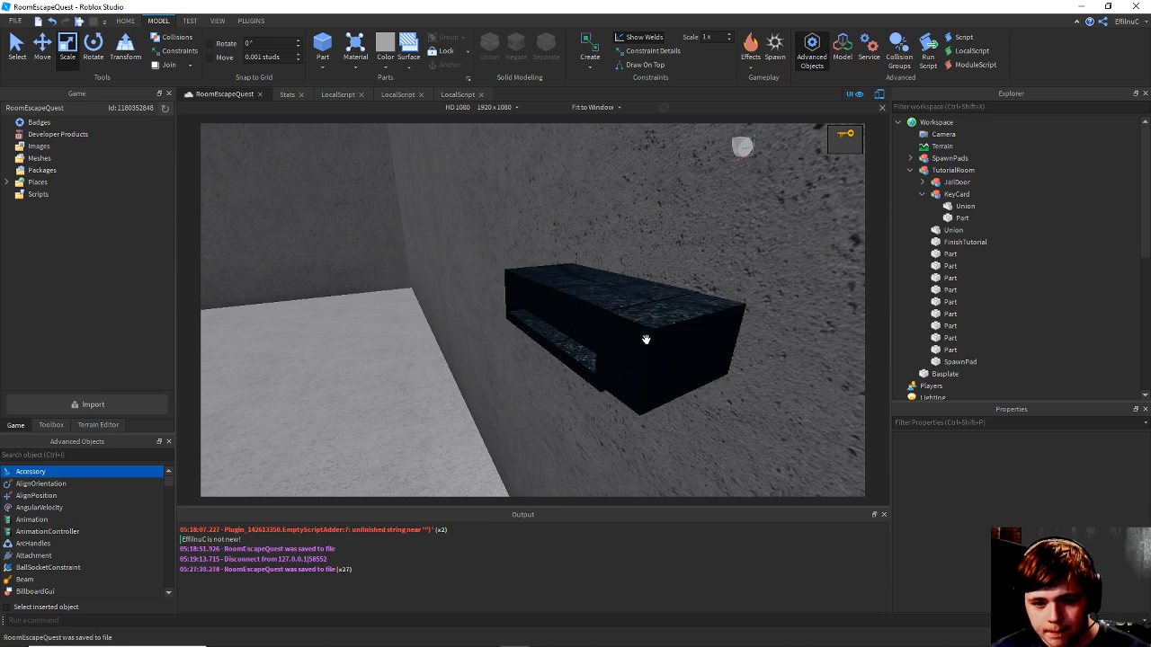
# Select the KeyCard's small end-cap Part in Explorer.
pyautogui.moveTo(645, 339); pyautogui.dragTo(646, 339, button='right')
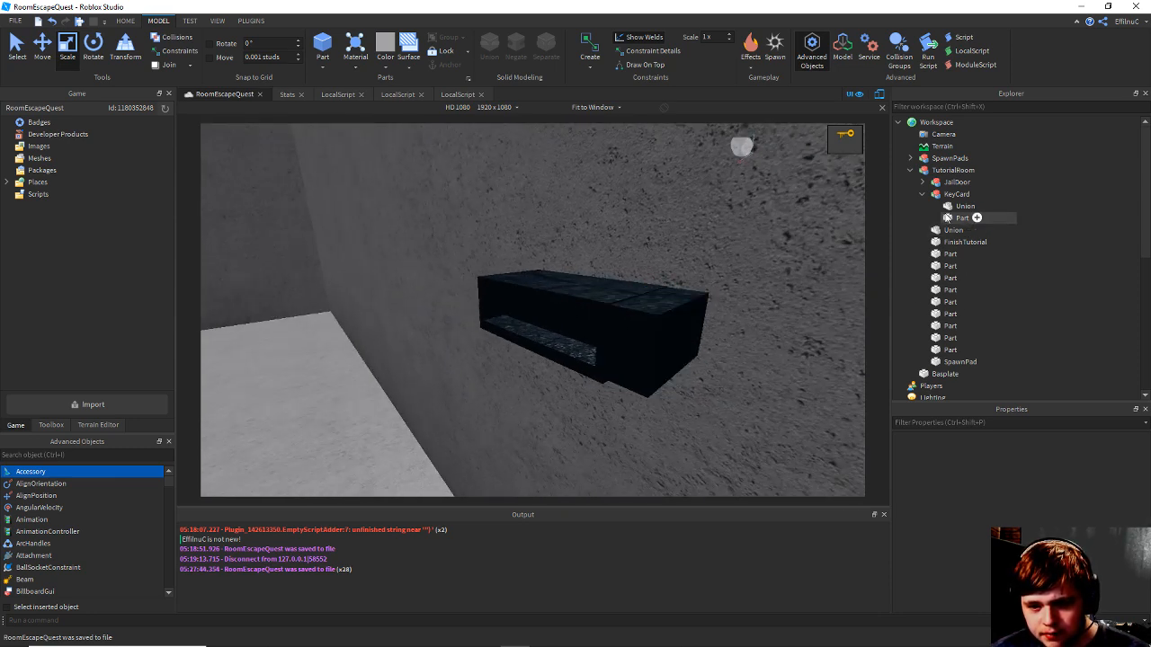
pyautogui.click(948, 218)
pyautogui.rightClick(950, 218)
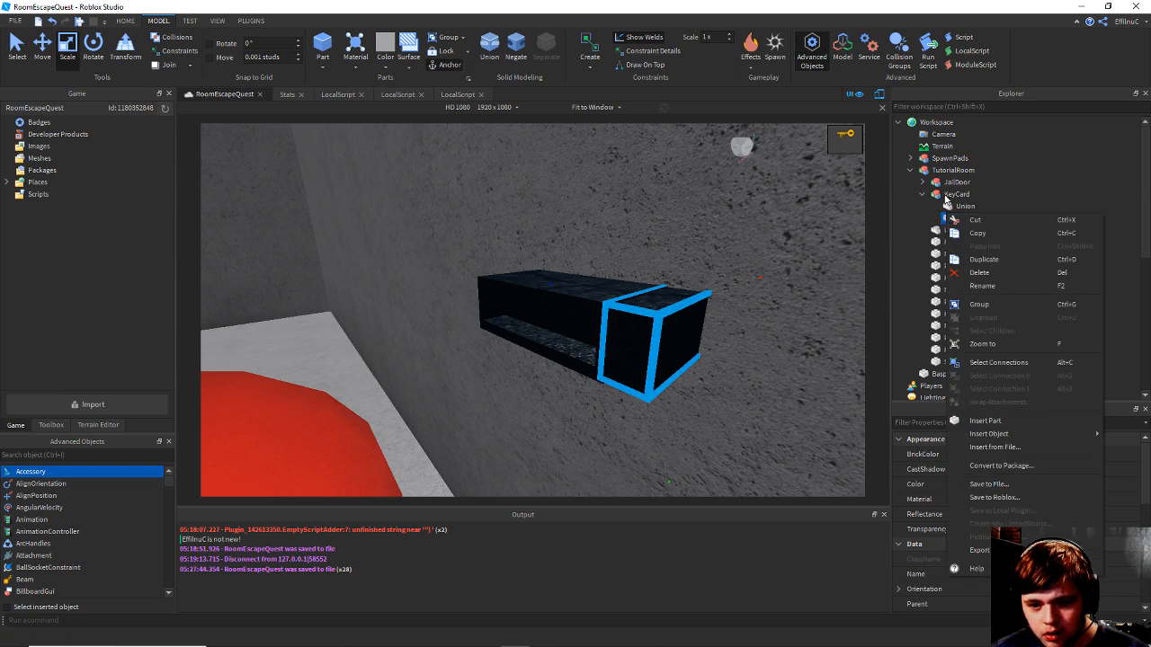
pyautogui.click(946, 196)
pyautogui.click(963, 217)
pyautogui.scroll(-5, 968, 517)
pyautogui.scroll(2, 970, 509)
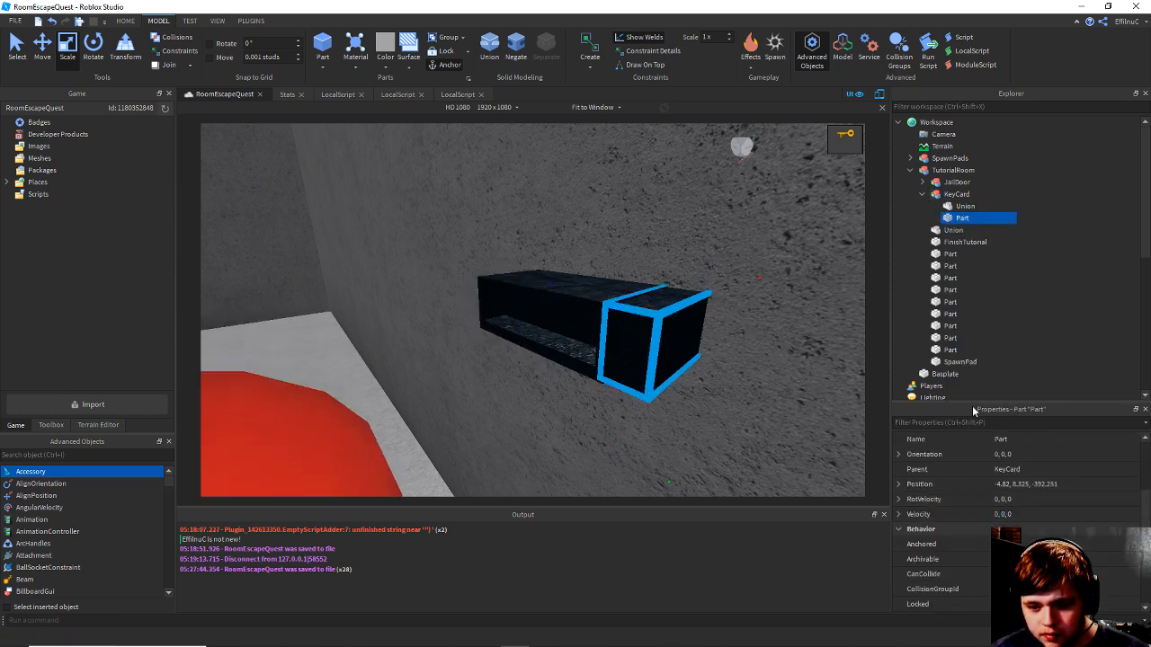
# Trim the other black KeyCard part from one side.
pyautogui.moveTo(681, 154); pyautogui.dragTo(857, 354, button='right')
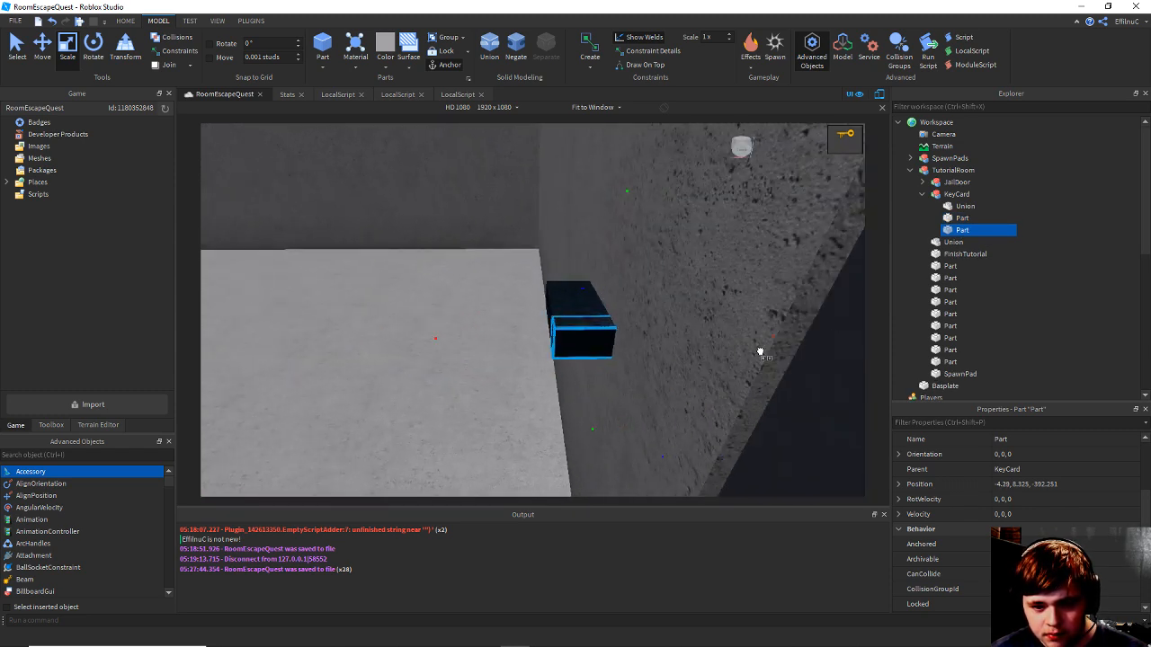
pyautogui.moveTo(651, 356); pyautogui.dragTo(588, 342, button='right')
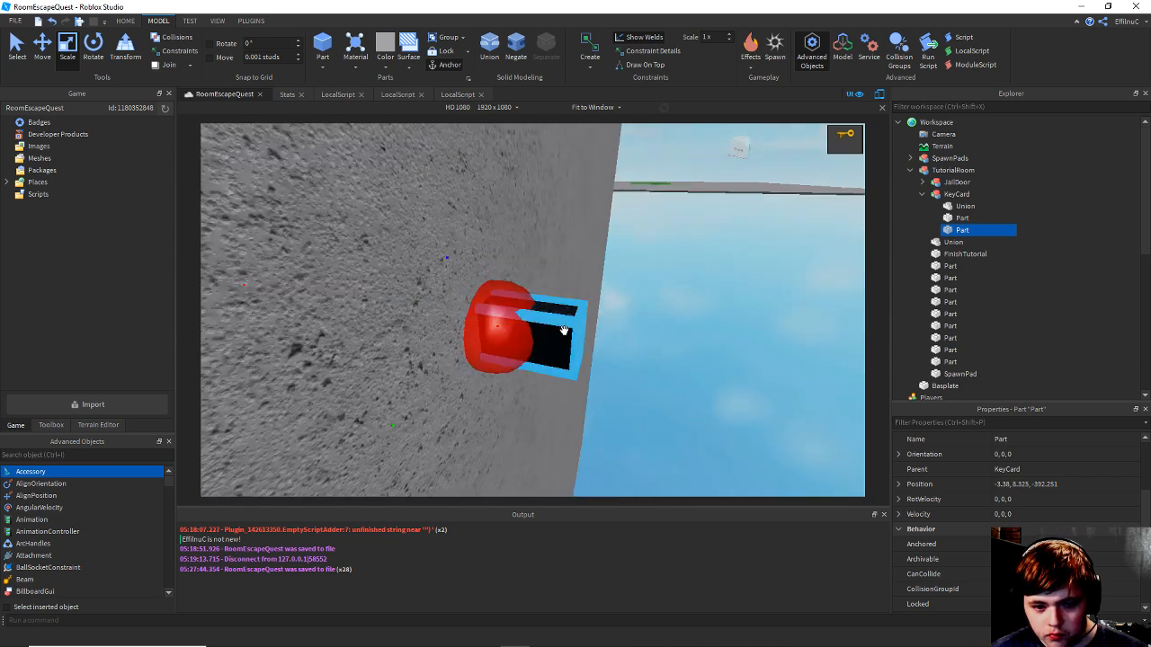
pyautogui.click(564, 330)
pyautogui.moveTo(777, 350); pyautogui.dragTo(542, 342)
pyautogui.moveTo(585, 292); pyautogui.dragTo(630, 283, button='right')
pyautogui.scroll(-1, 711, 246)
pyautogui.scroll(1, 743, 236)
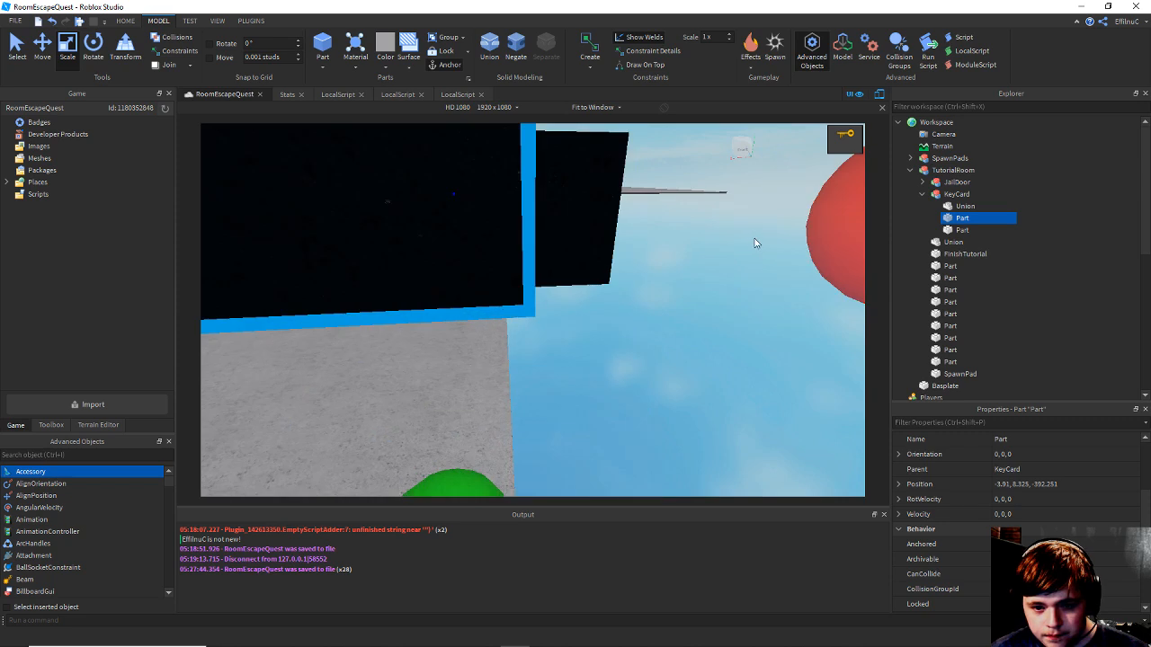
# Shrink the black card part further, then stretch it slightly to the right.
pyautogui.moveTo(850, 224); pyautogui.dragTo(757, 244)
pyautogui.scroll(-2, 757, 244)
pyautogui.moveTo(757, 243); pyautogui.dragTo(591, 267, button='right')
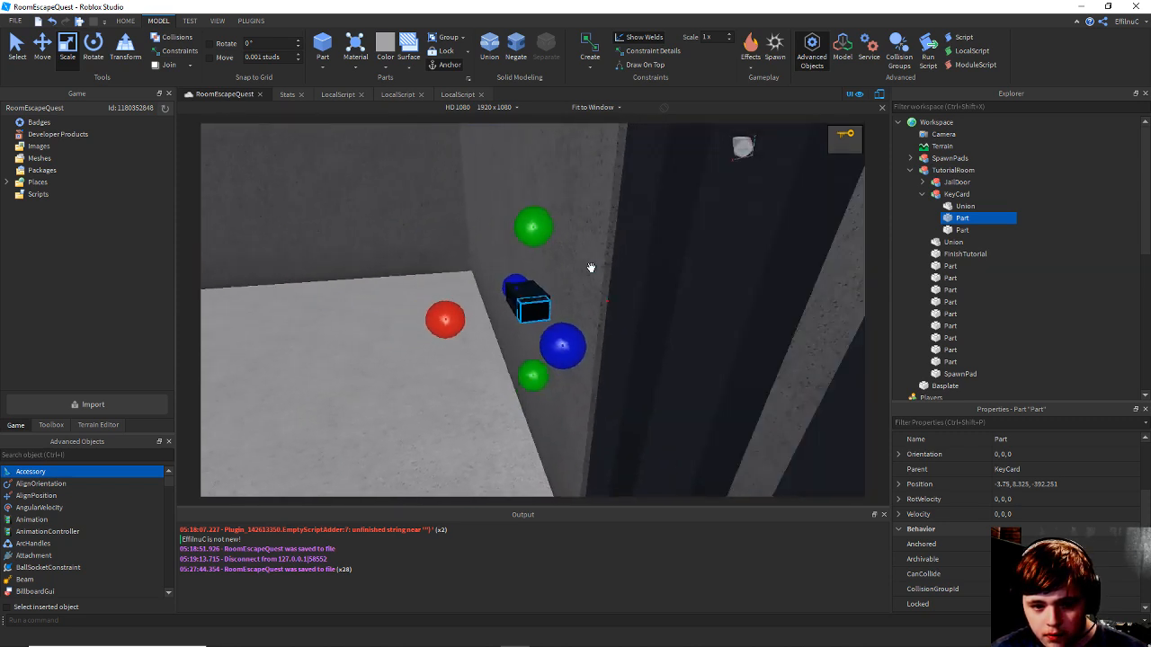
pyautogui.scroll(3, 591, 267)
pyautogui.scroll(-2, 590, 267)
pyautogui.scroll(1, 637, 307)
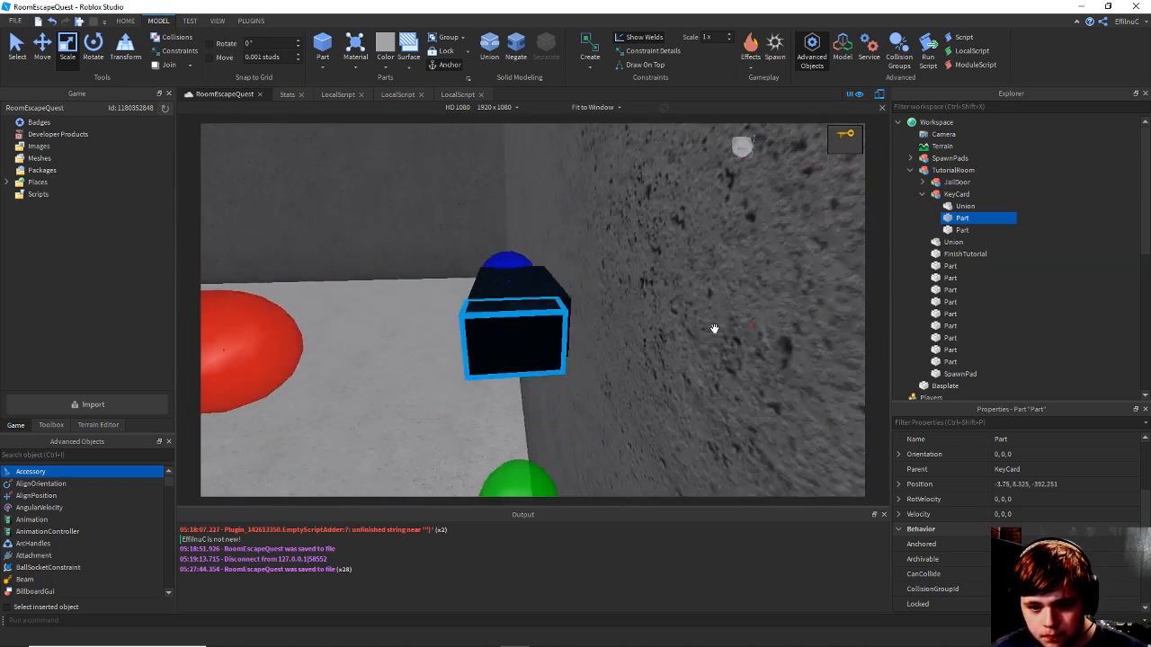
pyautogui.moveTo(745, 324); pyautogui.dragTo(750, 326)
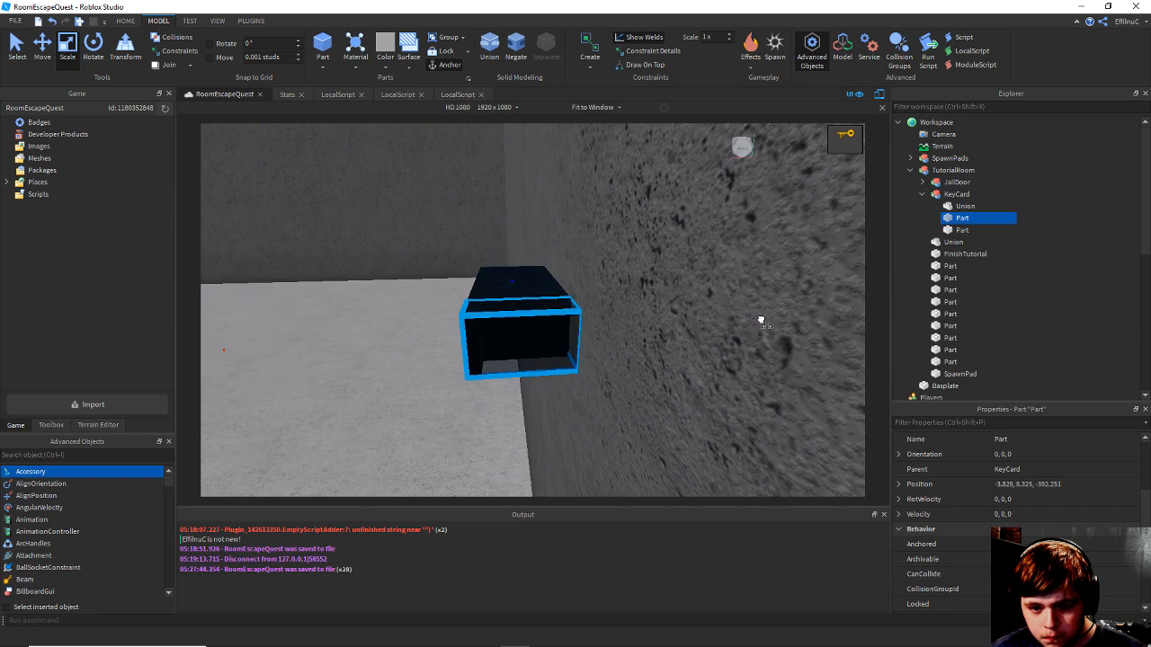
pyautogui.moveTo(684, 327); pyautogui.dragTo(684, 327, button='right')
pyautogui.moveTo(713, 270); pyautogui.dragTo(713, 271, button='right')
# Nudge the small end piece up, down and along the card to -3.38, 8.393, -392.261.
pyautogui.click(962, 230)
pyautogui.scroll(5, 527, 270)
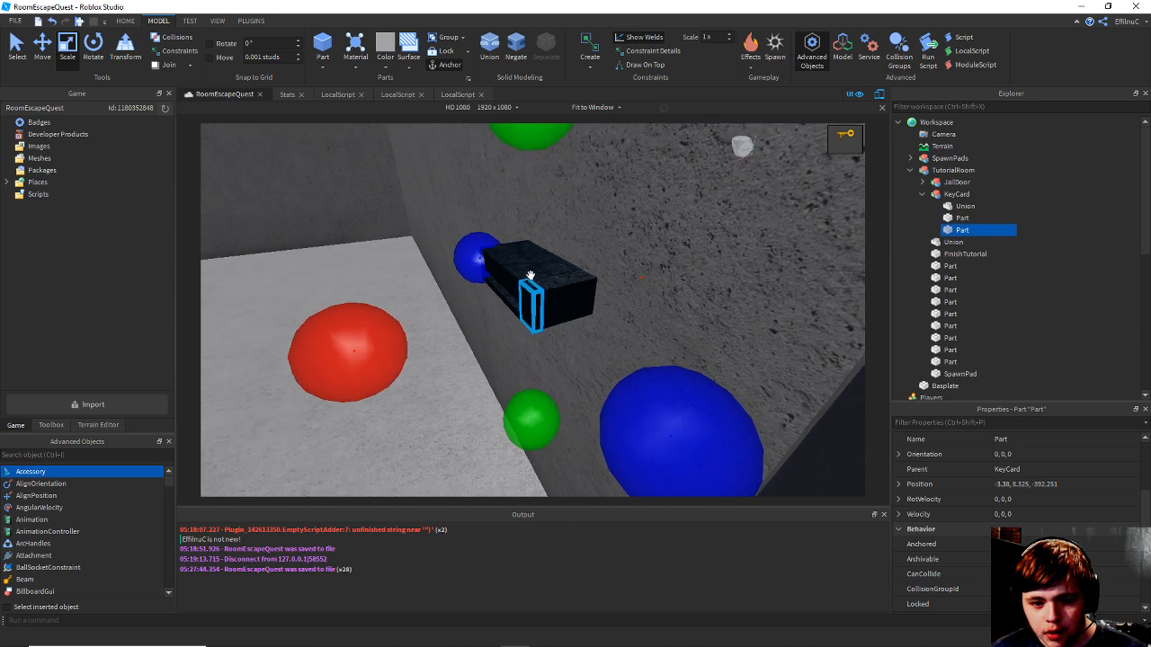
pyautogui.scroll(3, 542, 463)
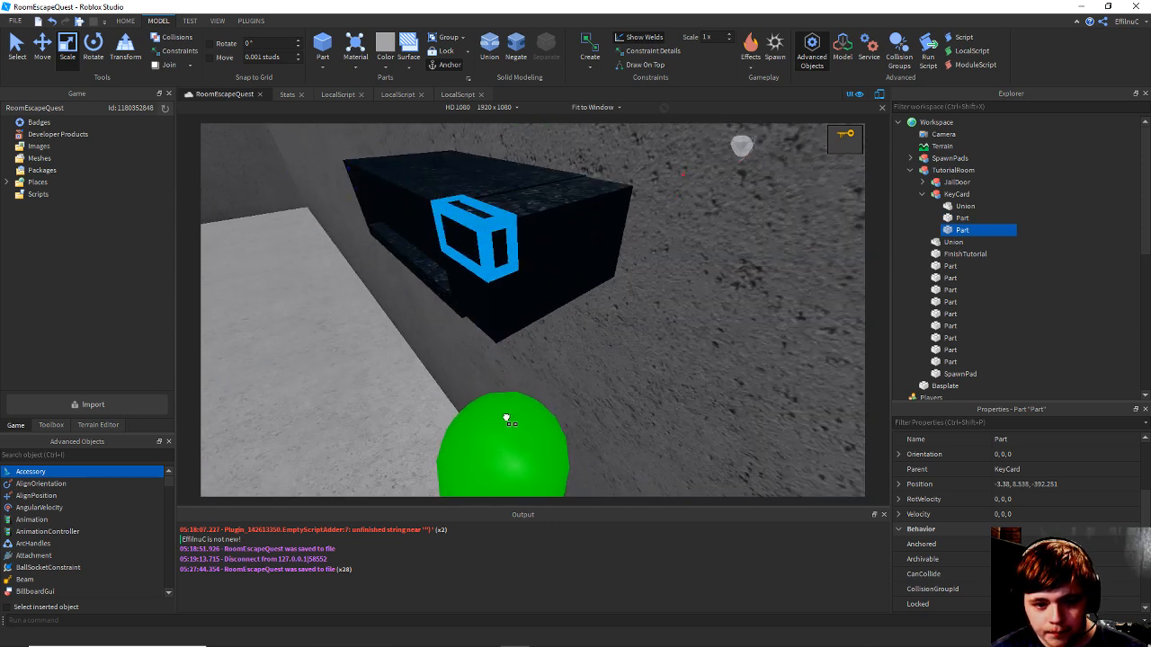
pyautogui.moveTo(502, 429); pyautogui.dragTo(504, 423)
pyautogui.moveTo(539, 329); pyautogui.dragTo(540, 329, button='right')
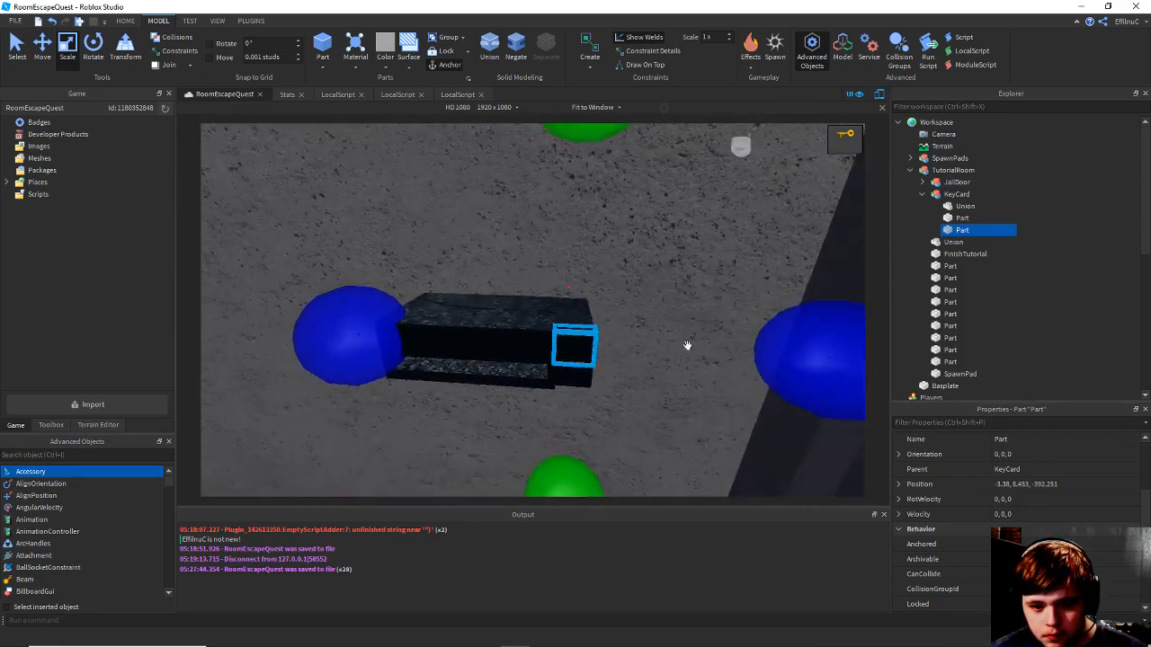
pyautogui.moveTo(766, 352); pyautogui.dragTo(761, 351)
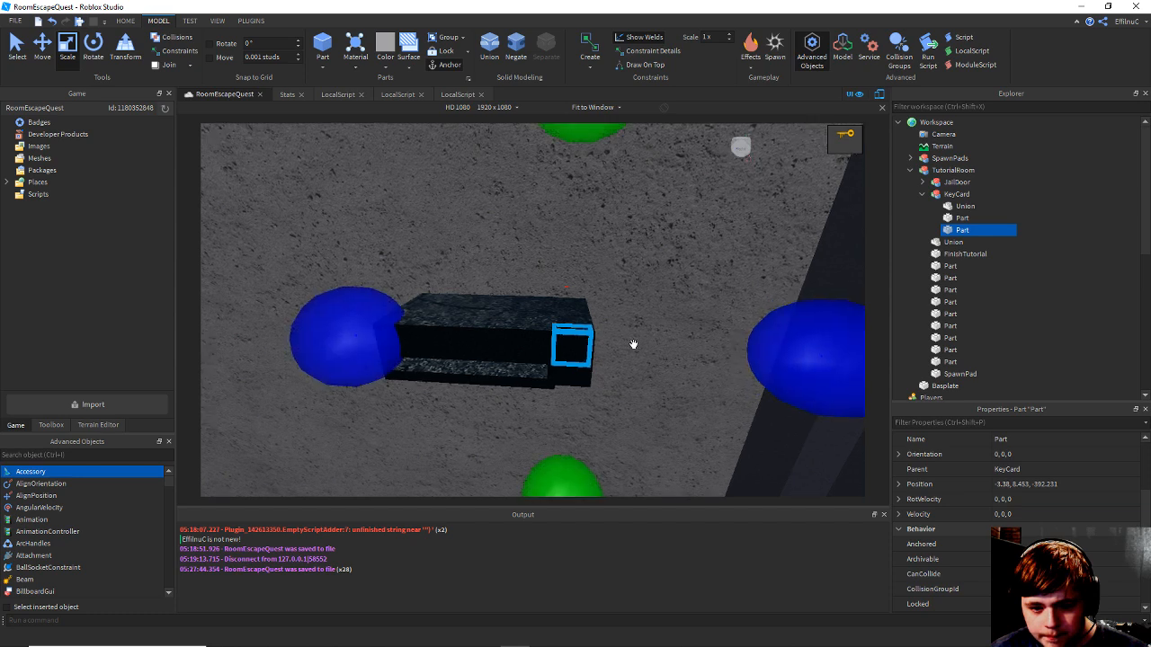
pyautogui.moveTo(632, 344); pyautogui.dragTo(633, 344, button='right')
pyautogui.moveTo(548, 151); pyautogui.dragTo(543, 175)
pyautogui.moveTo(599, 314); pyautogui.dragTo(625, 316, button='right')
pyautogui.moveTo(640, 327); pyautogui.dragTo(647, 326)
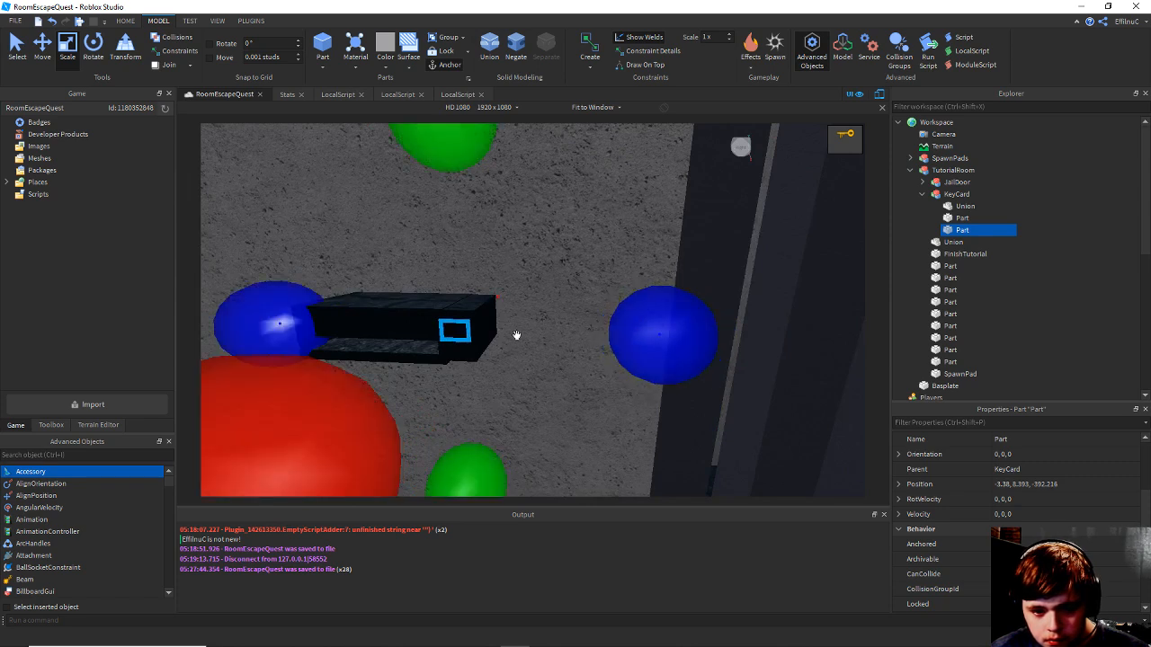
pyautogui.moveTo(303, 308); pyautogui.dragTo(310, 309)
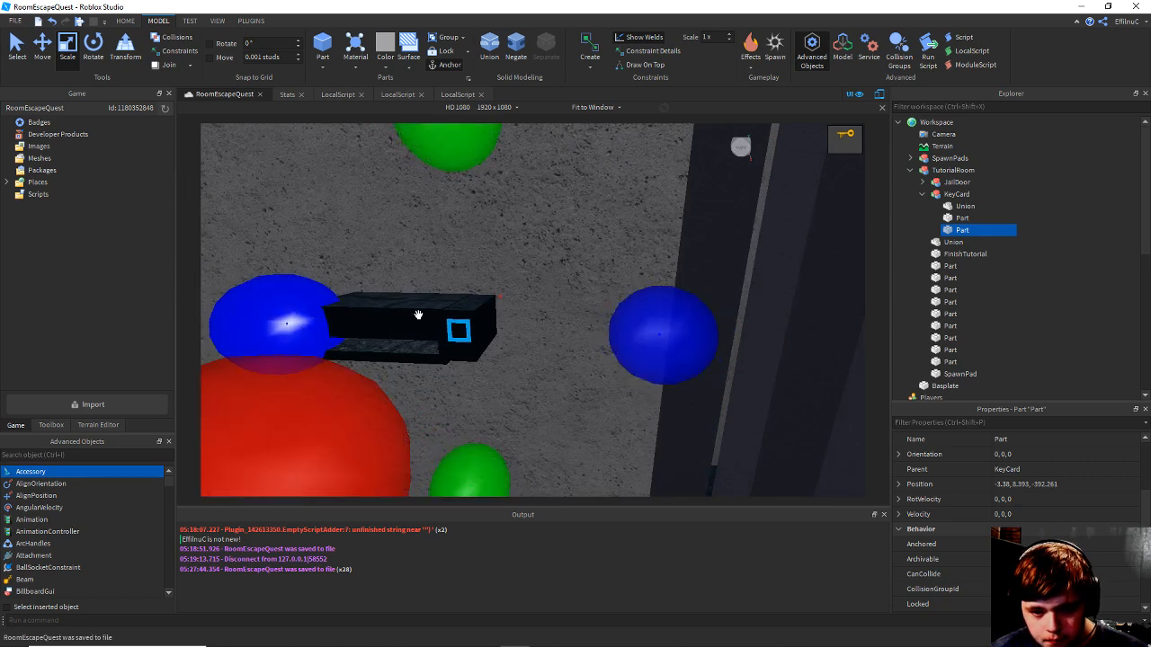
pyautogui.scroll(3, 982, 504)
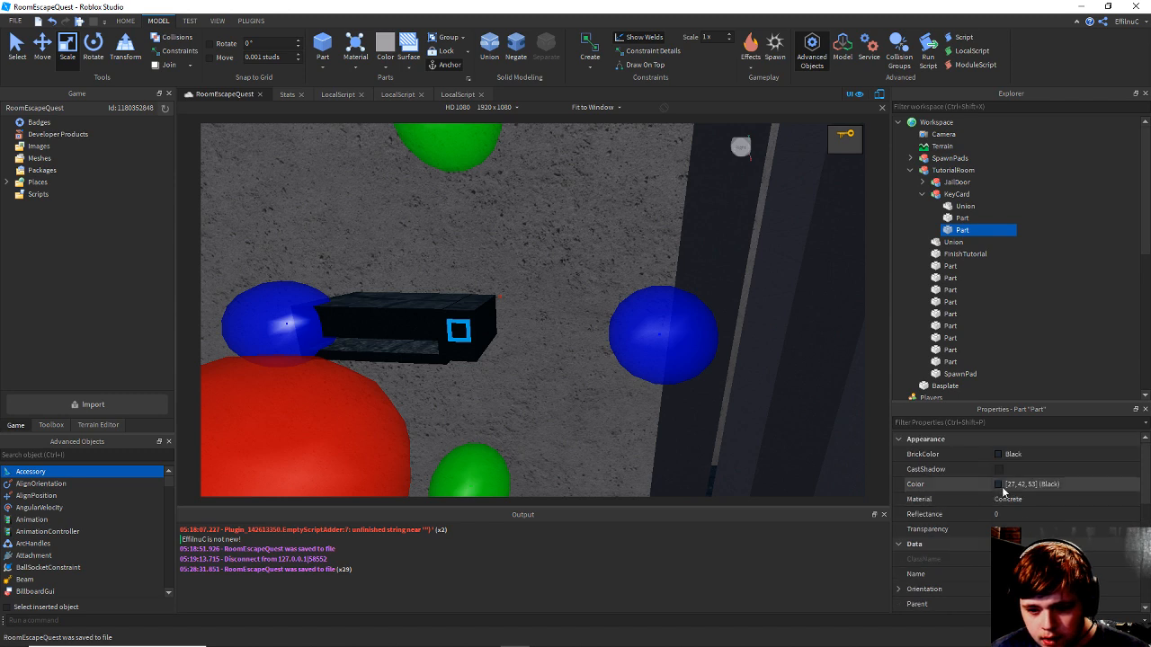
# Rename the KeyCard's end-piece Part to 'Light'.
pyautogui.rightClick(959, 232)
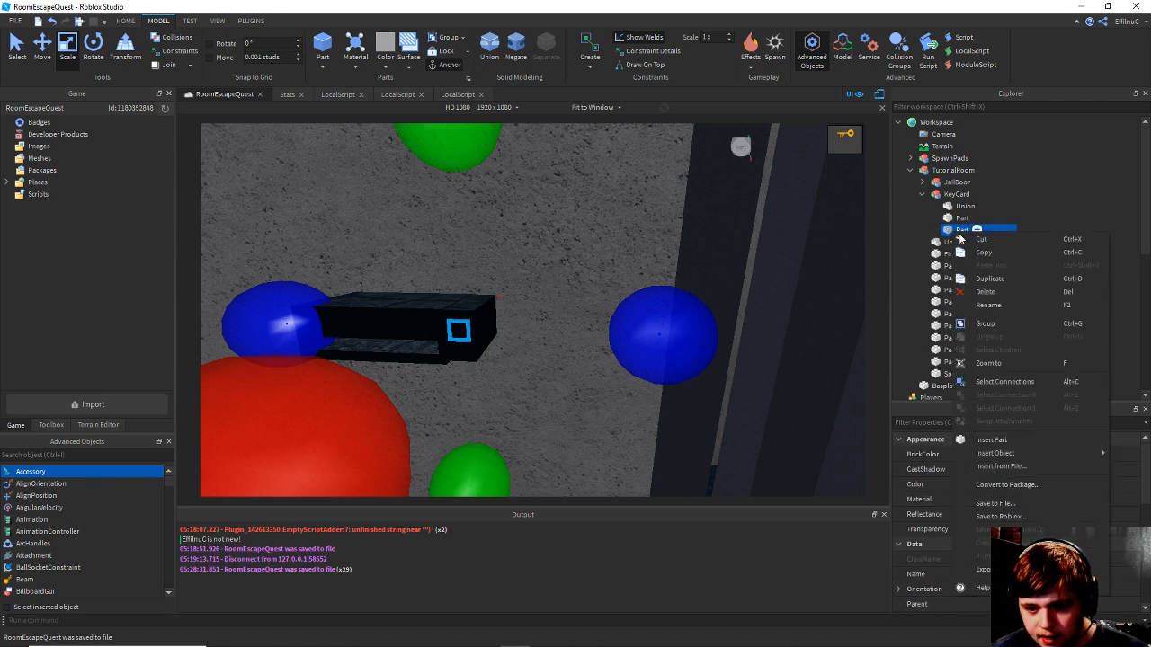
pyautogui.click(989, 306)
pyautogui.write('Light')
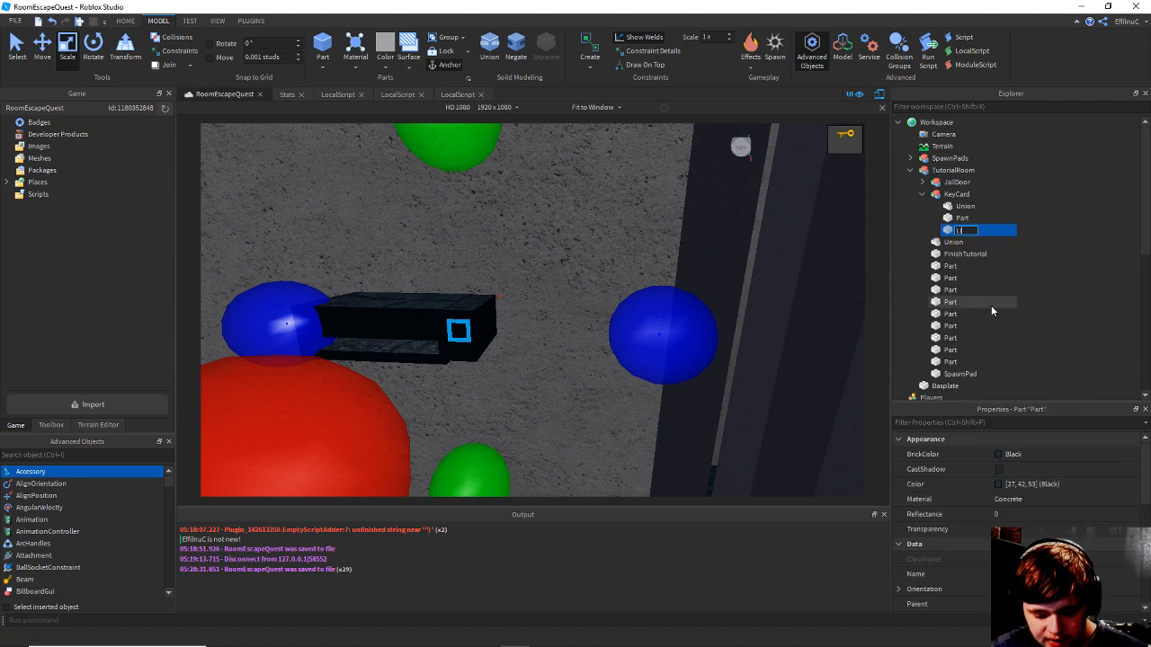
pyautogui.press('Return')
# Frame the Light piece and orbit around the dark card to view its end face.
pyautogui.click(964, 218)
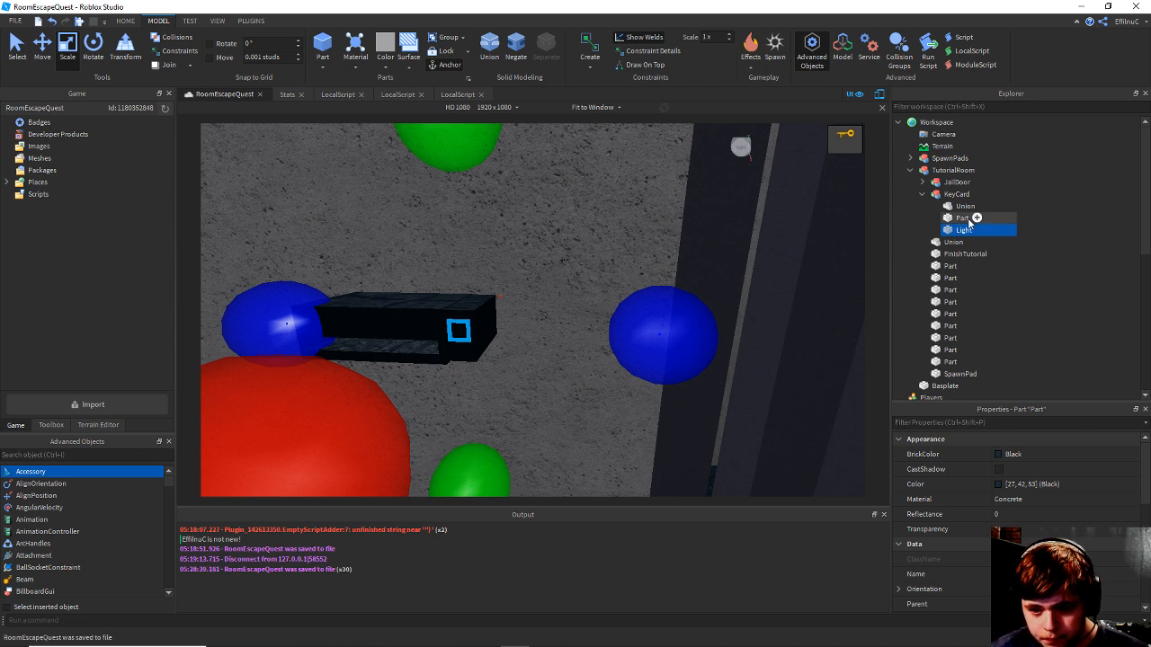
pyautogui.click(966, 231)
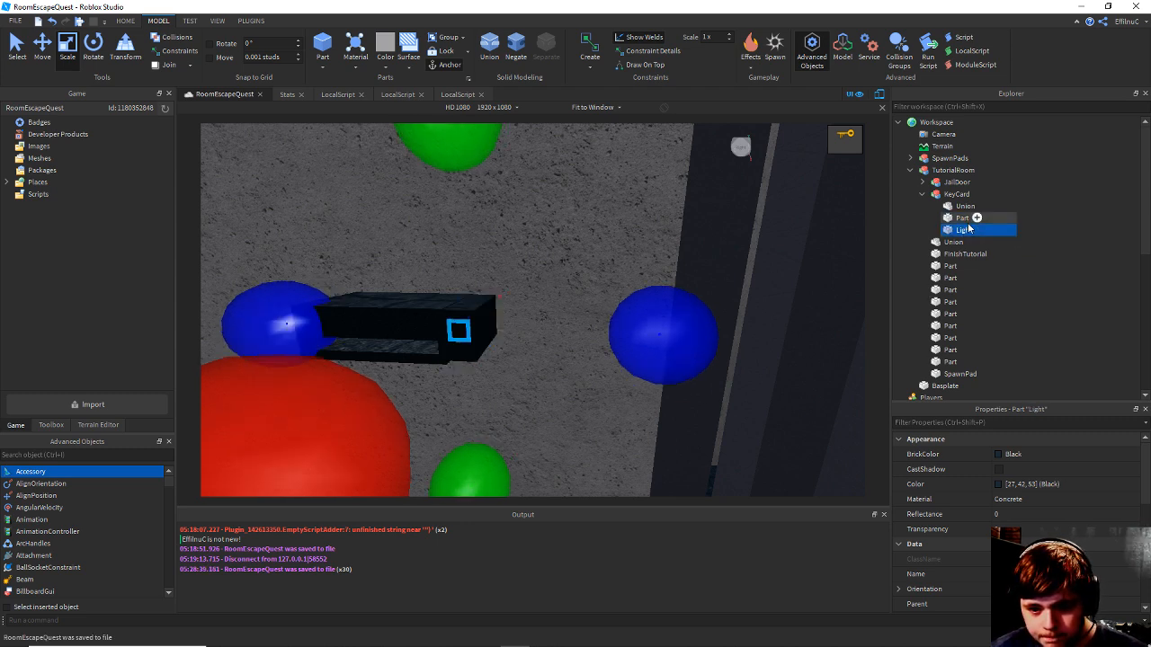
pyautogui.press('f')
pyautogui.scroll(-2, 644, 292)
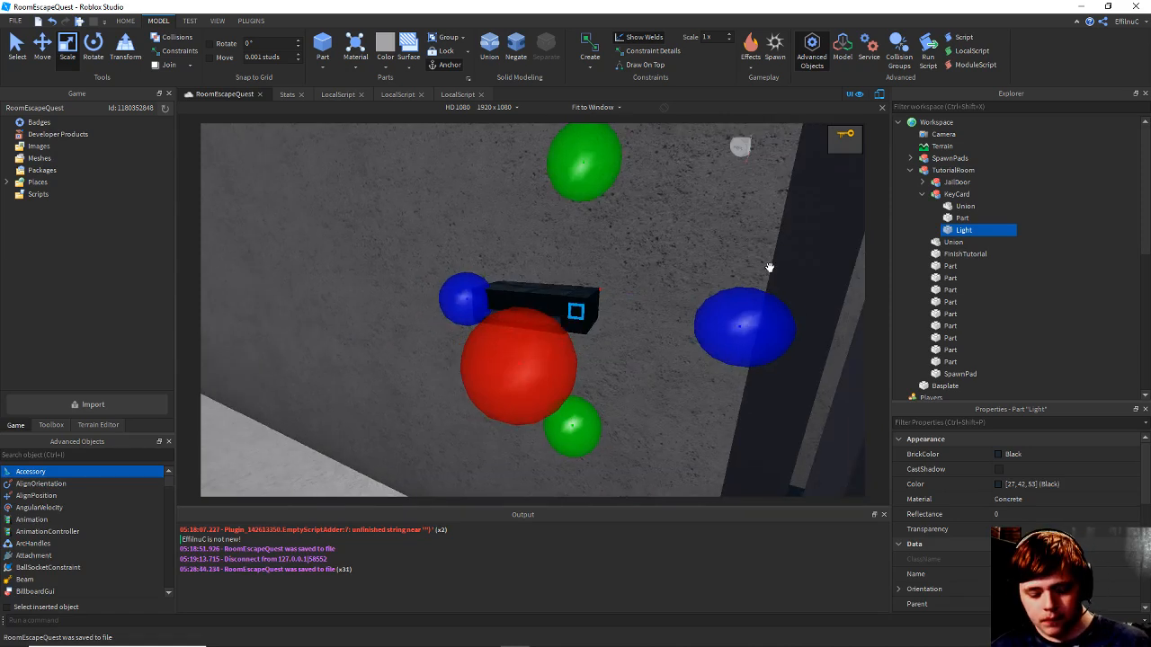
pyautogui.scroll(4, 717, 211)
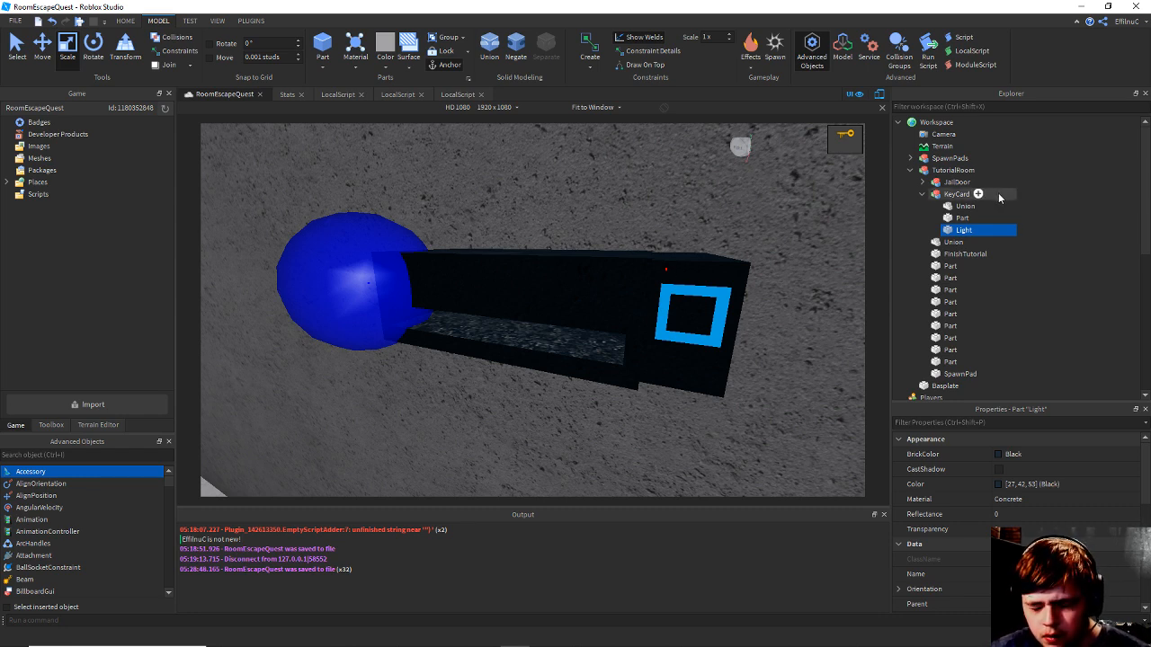
pyautogui.scroll(-4, 947, 349)
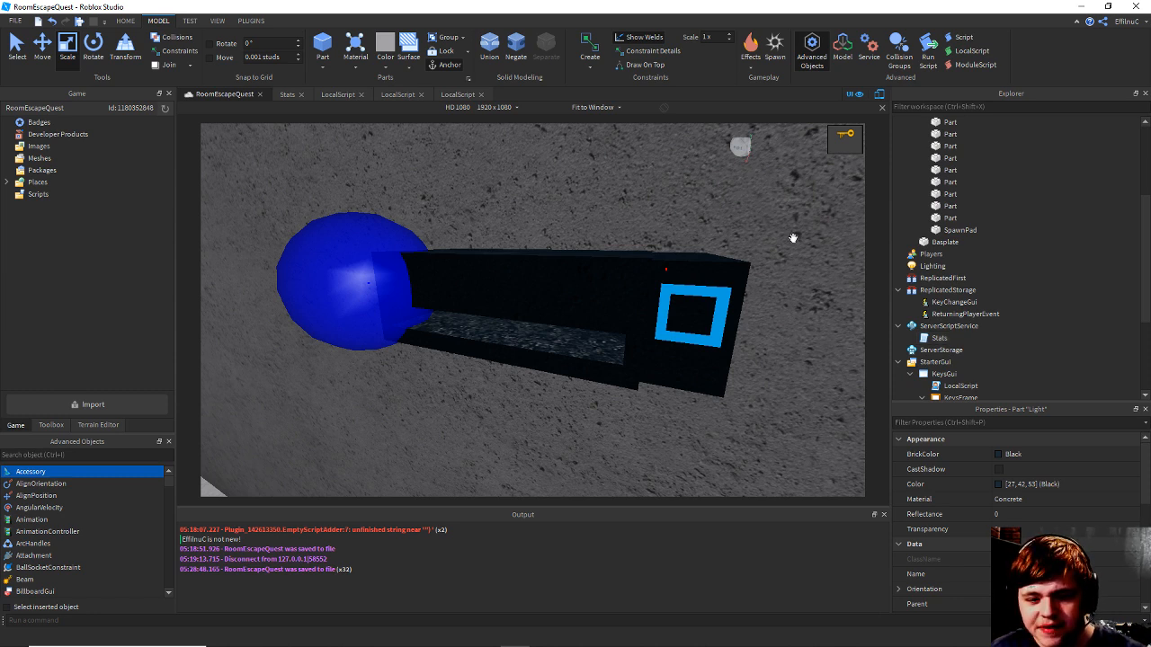
pyautogui.press('d')
pyautogui.moveTo(722, 226); pyautogui.dragTo(722, 227, button='right')
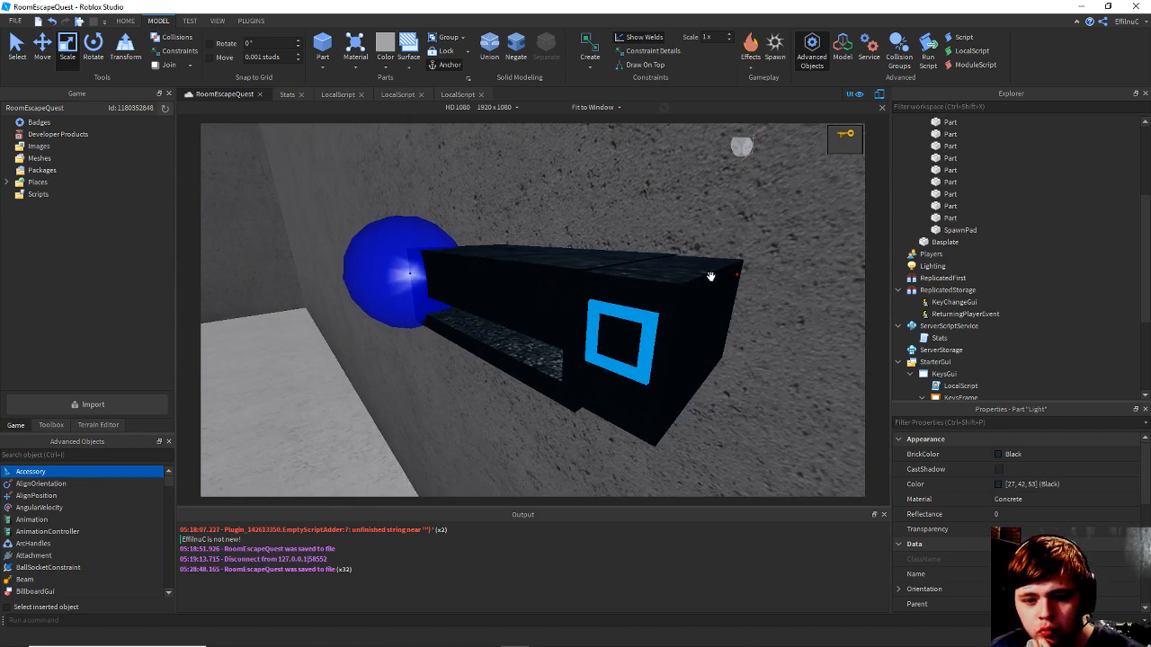
pyautogui.scroll(-4, 940, 306)
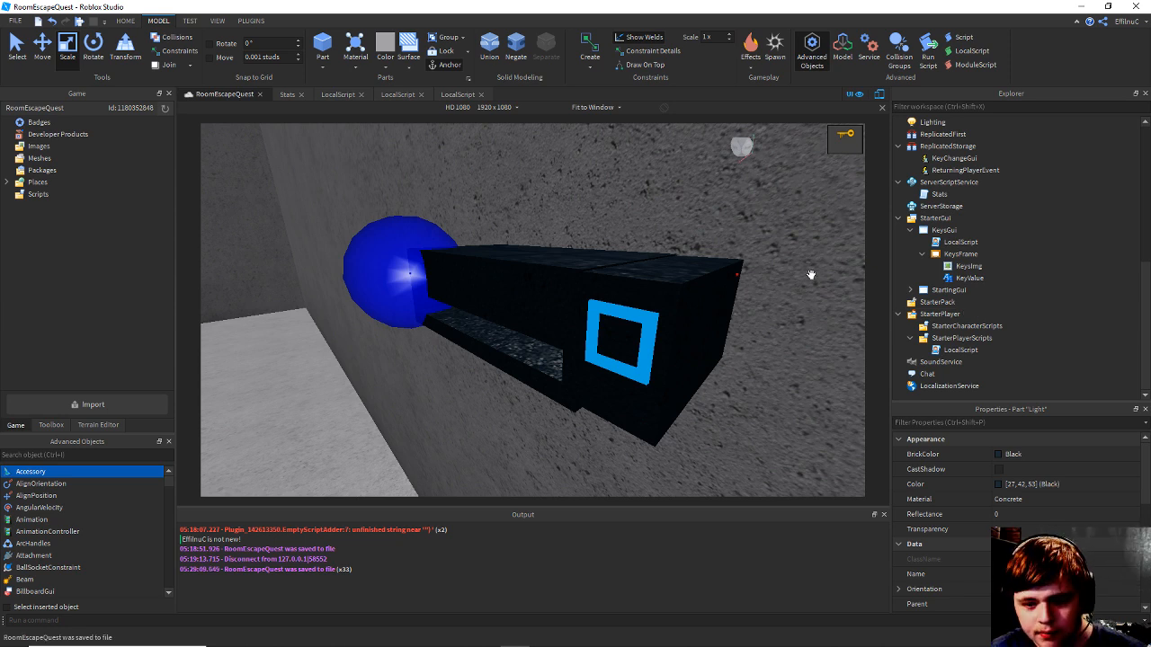
pyautogui.moveTo(598, 219); pyautogui.dragTo(598, 218, button='right')
# Set the Light piece's BrickColor to Really red.
pyautogui.scroll(6, 935, 196)
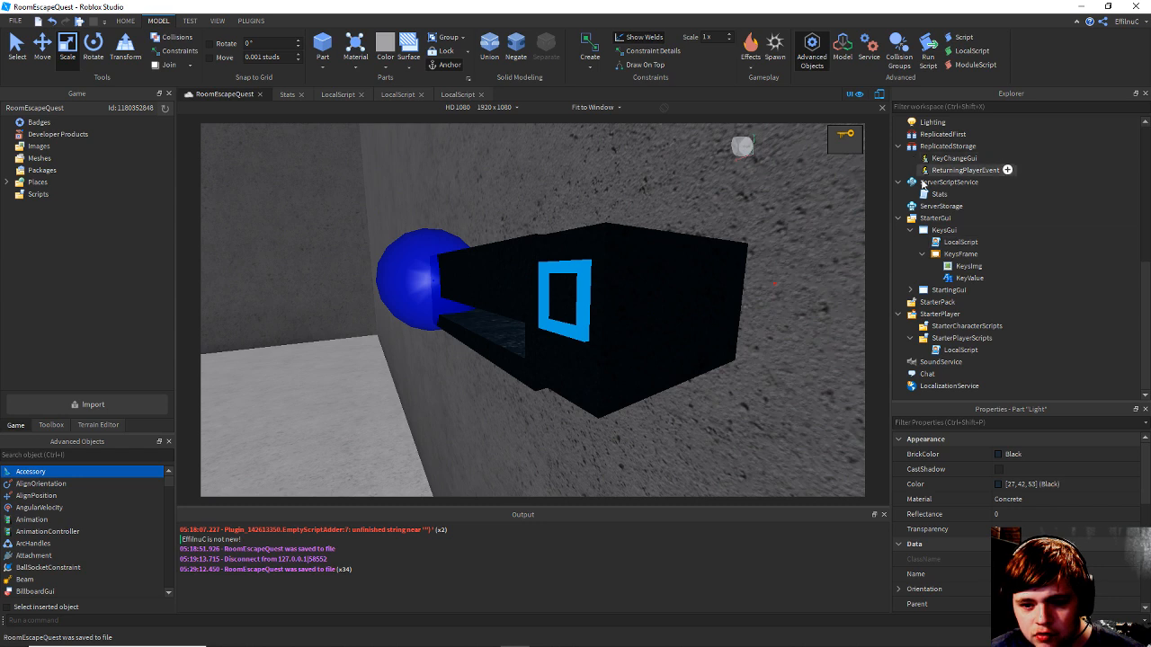
pyautogui.scroll(2, 936, 196)
pyautogui.click(1025, 454)
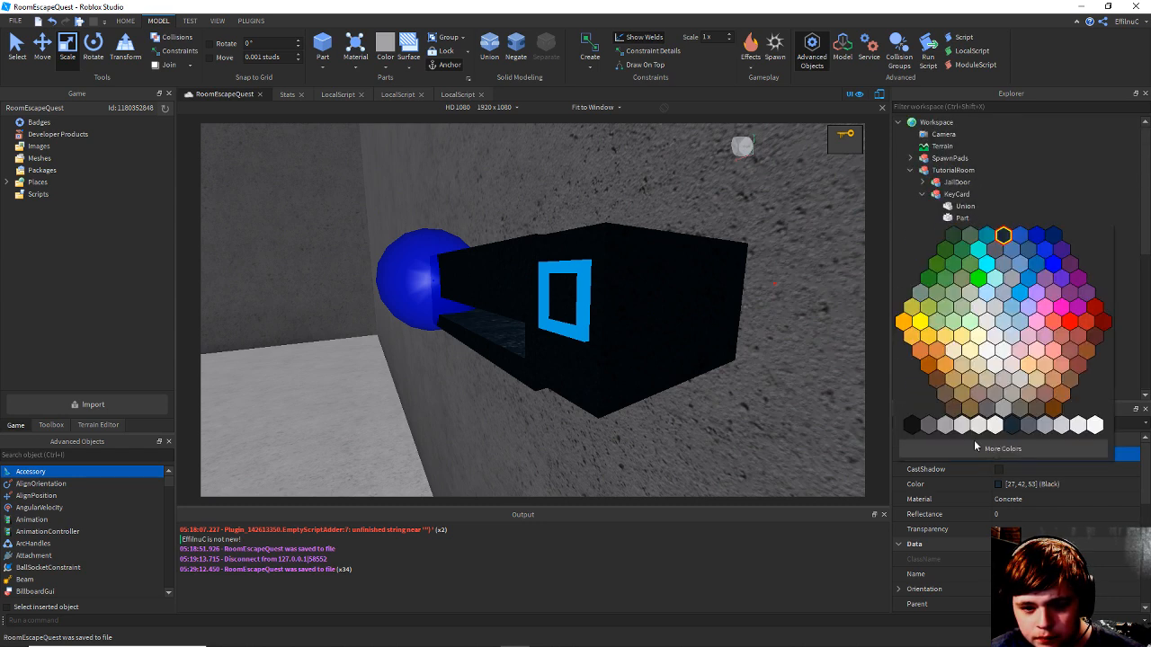
pyautogui.click(1071, 324)
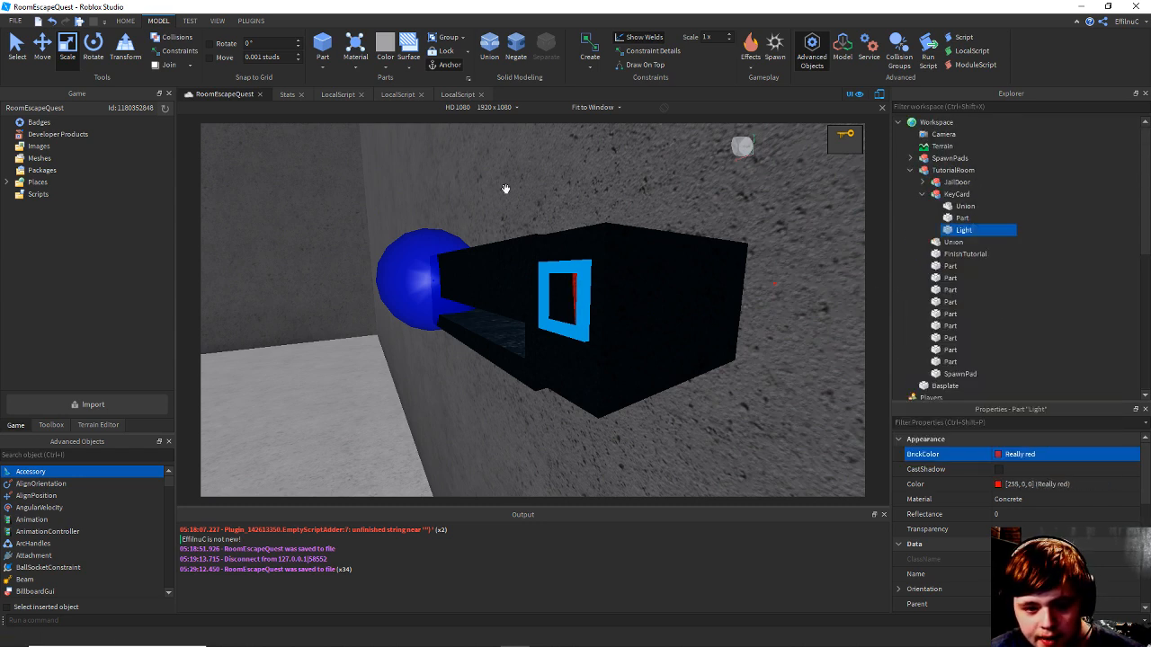
# Slide the Light piece with the Move tool so the red fills the blue frame.
pyautogui.click(49, 56)
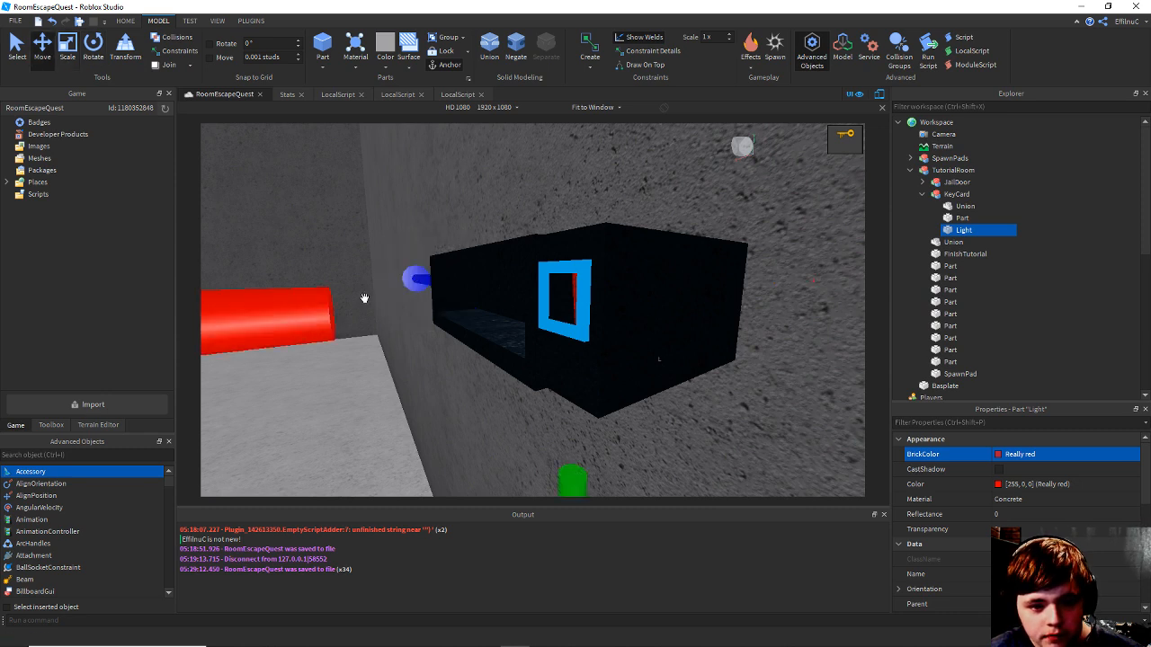
pyautogui.moveTo(332, 303); pyautogui.dragTo(322, 308)
pyautogui.moveTo(568, 324); pyautogui.dragTo(627, 329, button='right')
pyautogui.click(627, 329)
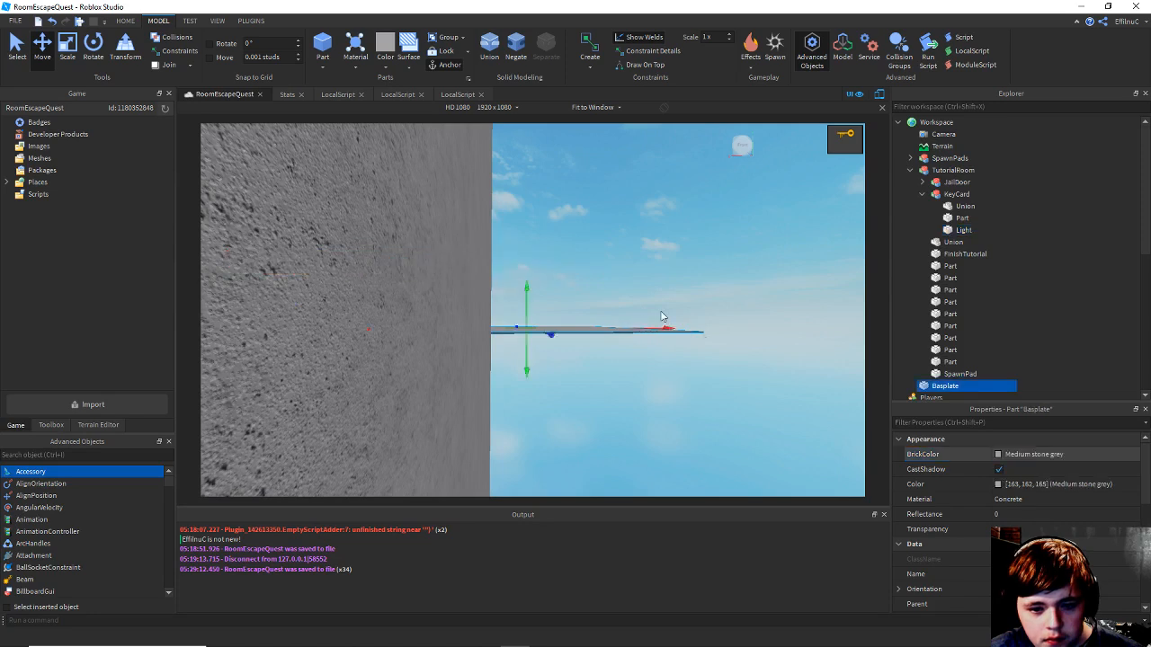
pyautogui.click(660, 285)
# Save the place and bring the view back toward the card reader.
pyautogui.hotkey('ctrl', 's')
pyautogui.moveTo(660, 285); pyautogui.dragTo(659, 284, button='right')
pyautogui.press('w')
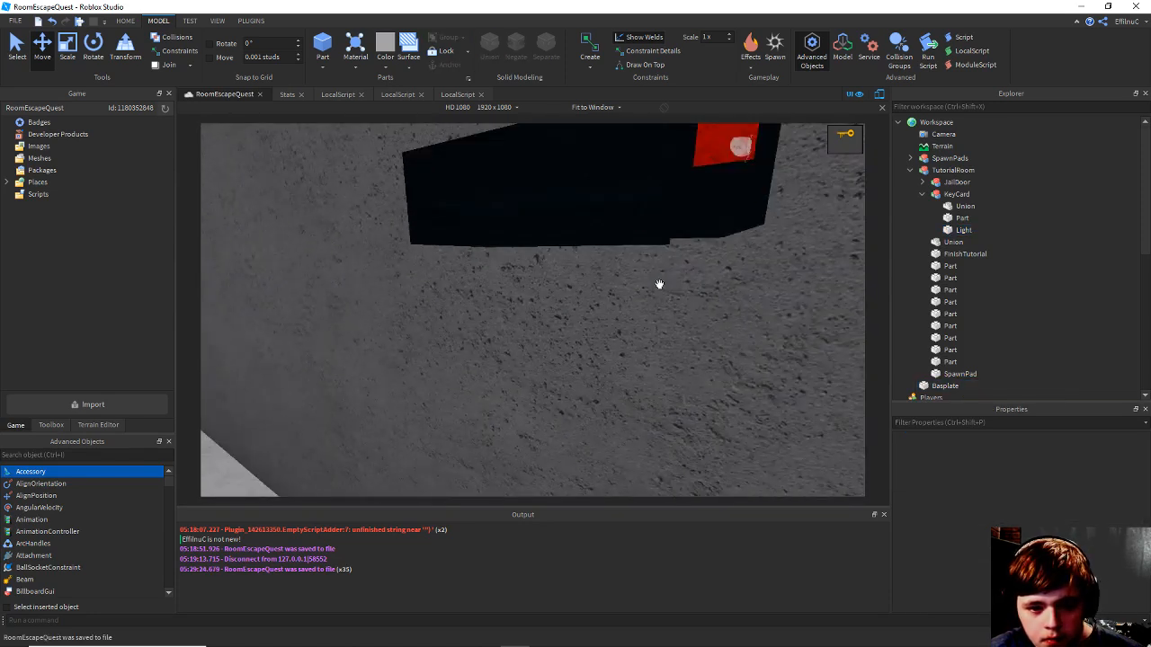
pyautogui.scroll(-3, 682, 184)
pyautogui.scroll(-4, 649, 244)
pyautogui.scroll(5, 655, 252)
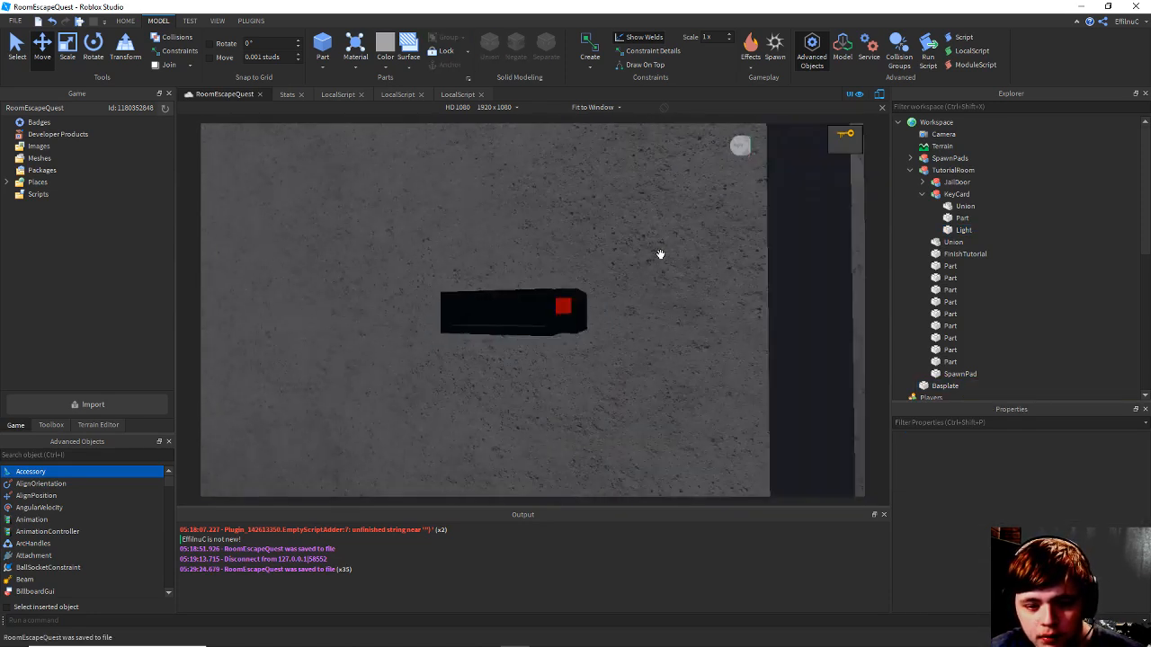
pyautogui.scroll(6, 668, 291)
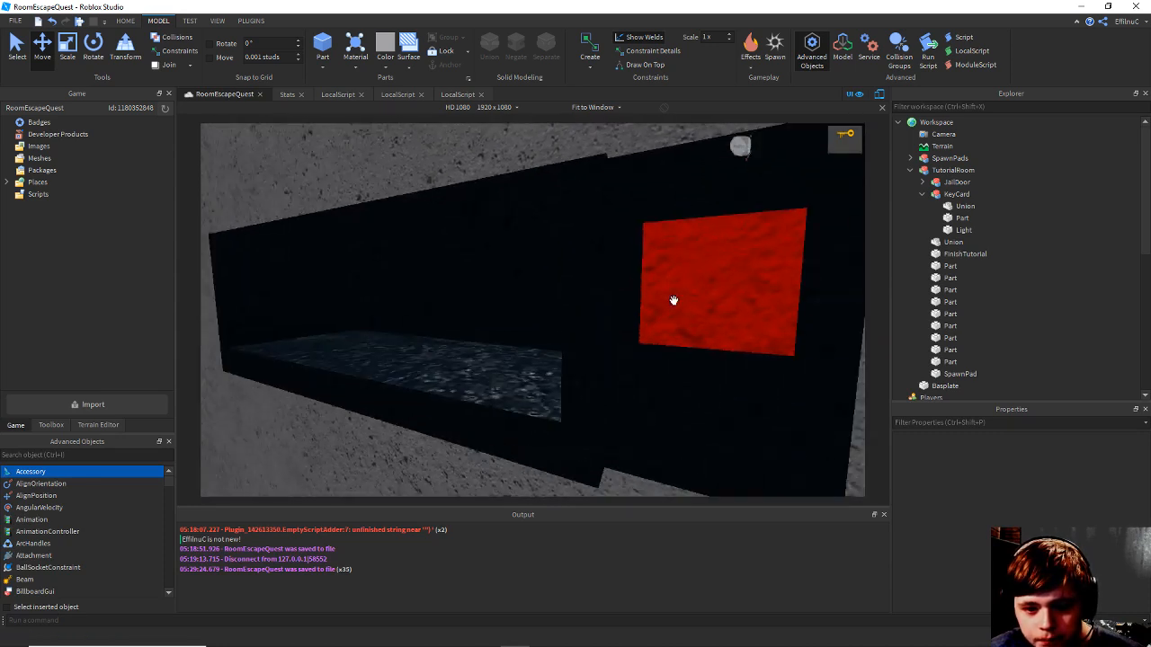
# Try Pearl on the Light piece, then settle on Bright red.
pyautogui.click(672, 300)
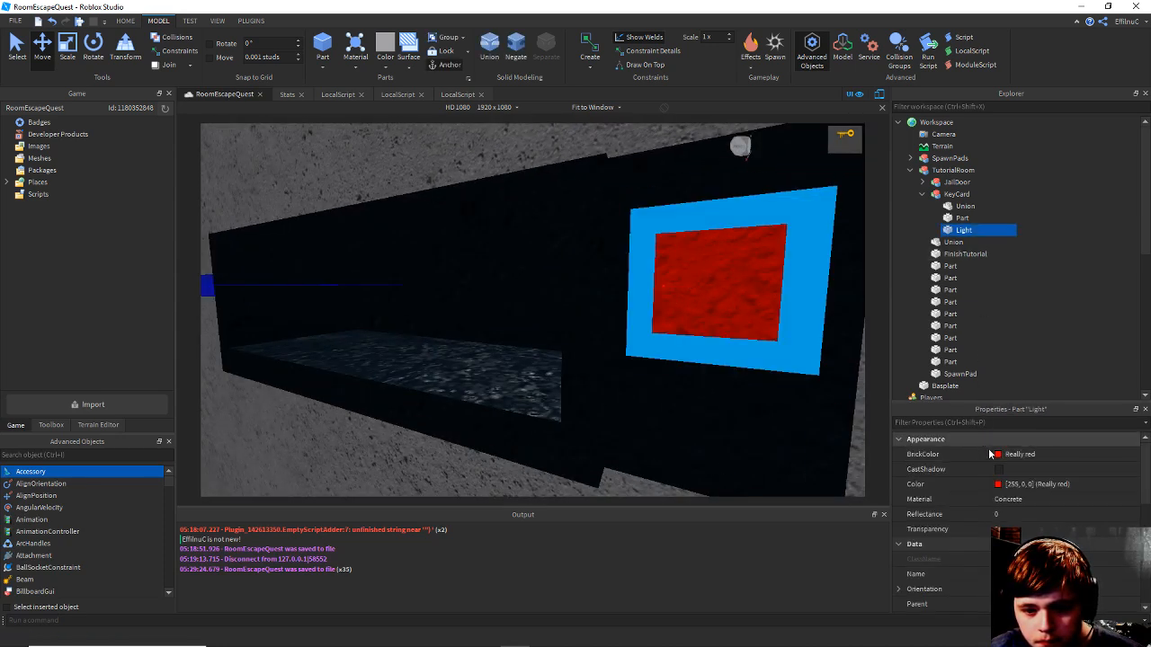
pyautogui.click(1006, 456)
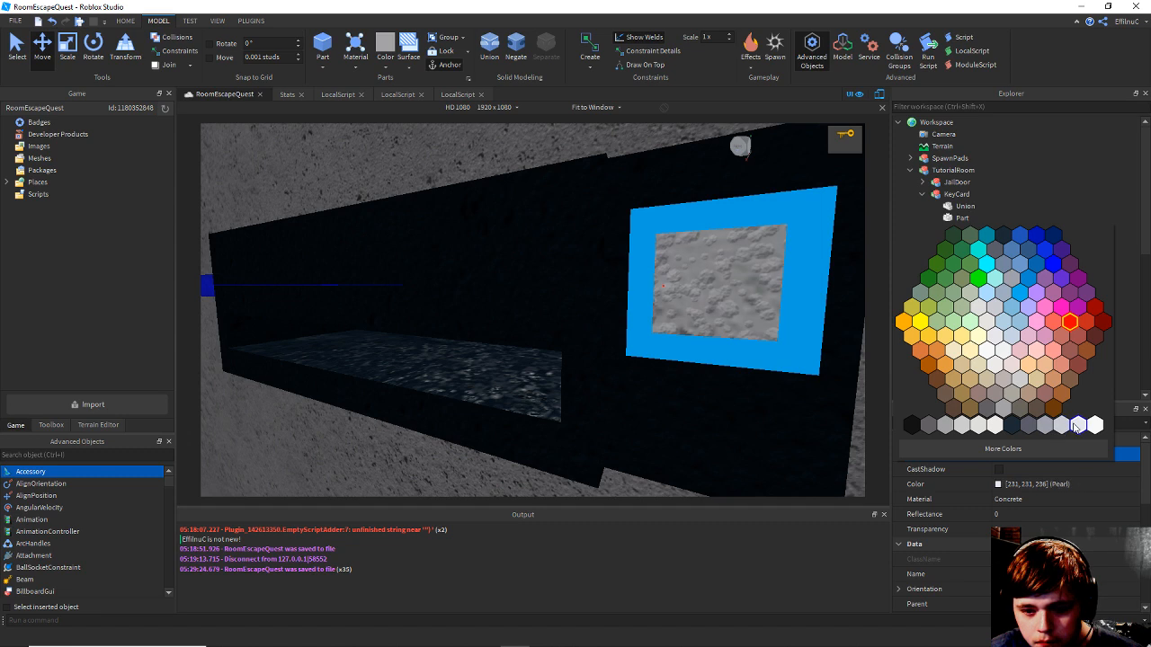
pyautogui.click(1076, 426)
pyautogui.press('a')
pyautogui.moveTo(669, 318); pyautogui.dragTo(671, 319, button='right')
pyautogui.click(997, 454)
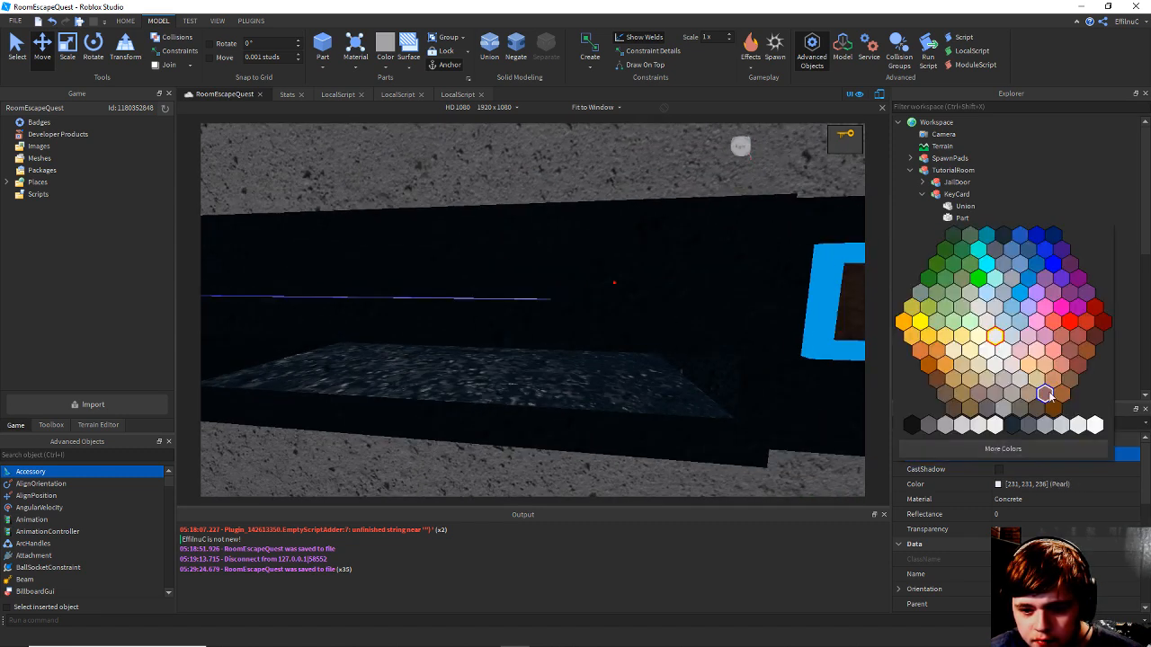
pyautogui.click(1094, 320)
# Centre the view on the Light piece, save, and select the TutorialRoom model.
pyautogui.press('f')
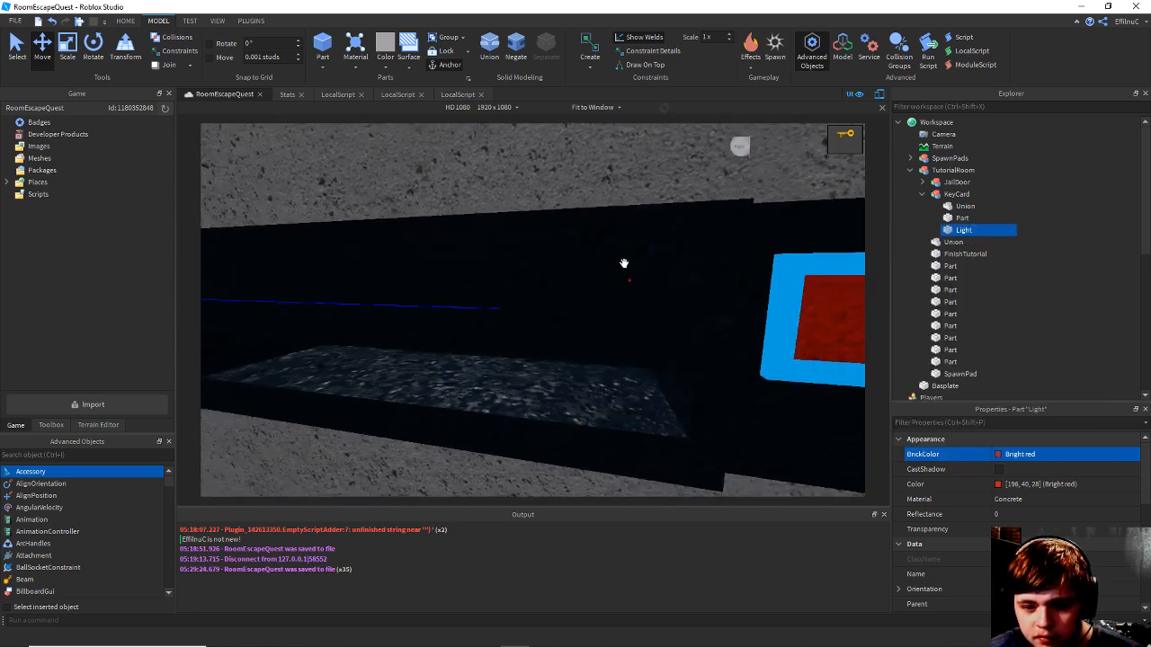
pyautogui.hotkey('ctrl', 's')
pyautogui.scroll(5, 626, 263)
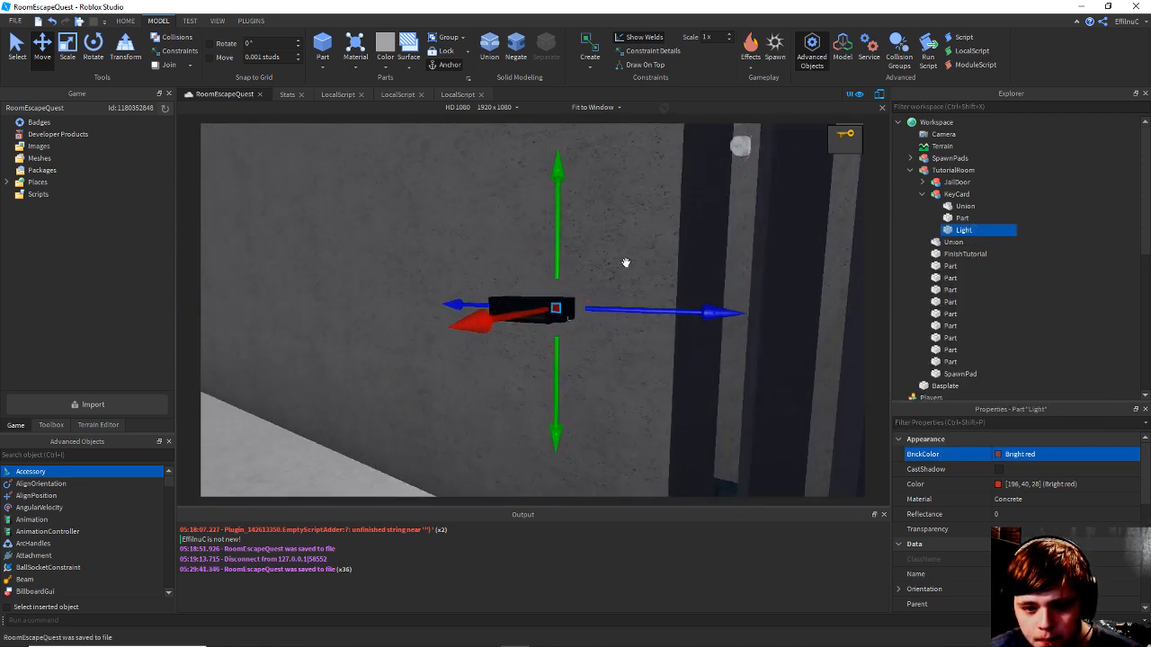
pyautogui.click(659, 264)
pyautogui.scroll(3, 659, 268)
# Deselect TutorialRoom, save, and fly the camera to the black key card by the jail bars.
pyautogui.click(660, 269)
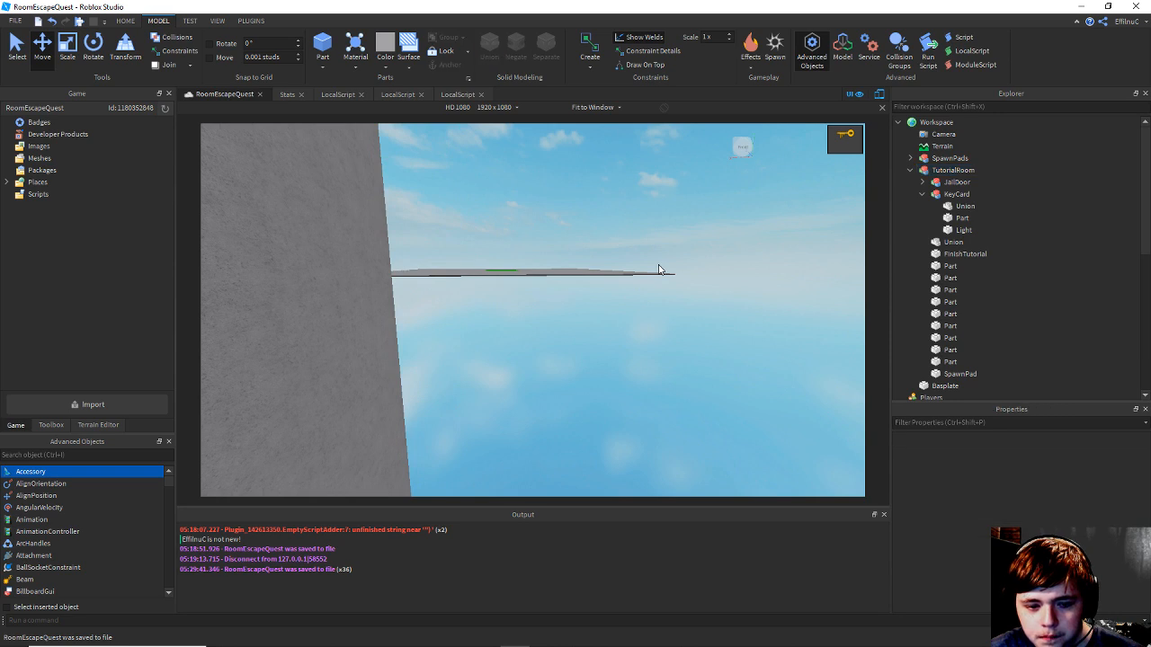
pyautogui.hotkey('ctrl', 's')
pyautogui.moveTo(650, 266); pyautogui.dragTo(649, 264, button='right')
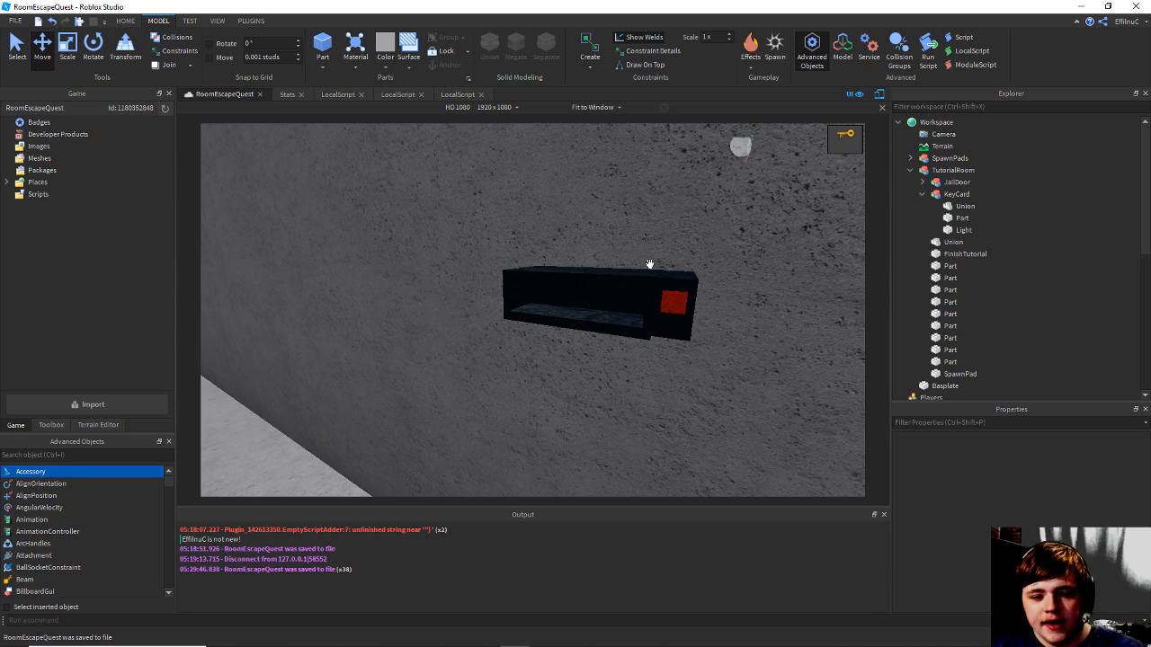
pyautogui.scroll(-5, 689, 275)
pyautogui.moveTo(545, 301); pyautogui.dragTo(545, 302, button='right')
pyautogui.hotkey('ctrl', 's')
pyautogui.press('w')
pyautogui.moveTo(502, 263); pyautogui.dragTo(523, 266, button='right')
pyautogui.moveTo(559, 220); pyautogui.dragTo(562, 216, button='right')
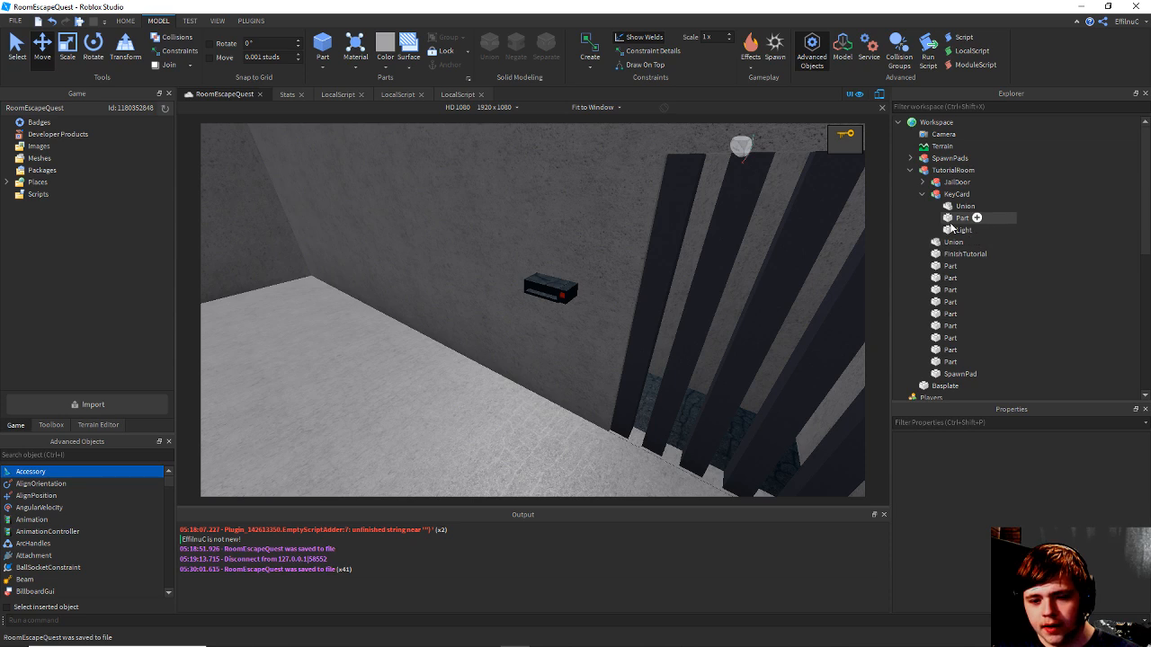
# Collapse the KeyCard model in Explorer, save, and scroll down to ServerStorage.
pyautogui.click(921, 194)
pyautogui.hotkey('ctrl', 's')
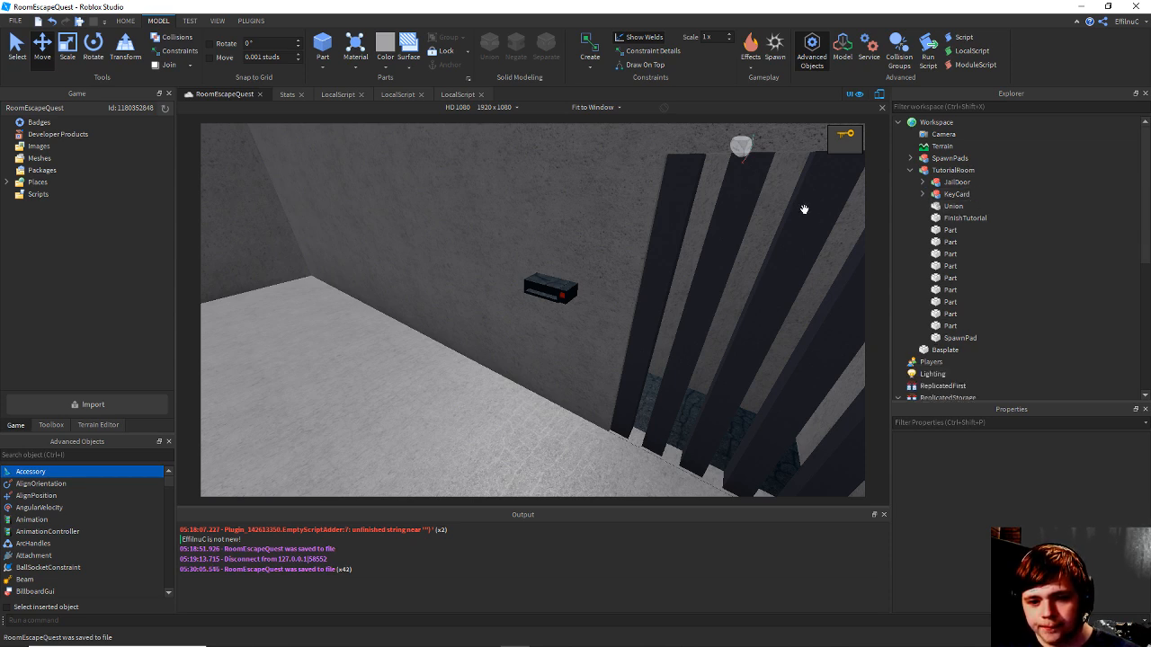
pyautogui.scroll(-10, 804, 209)
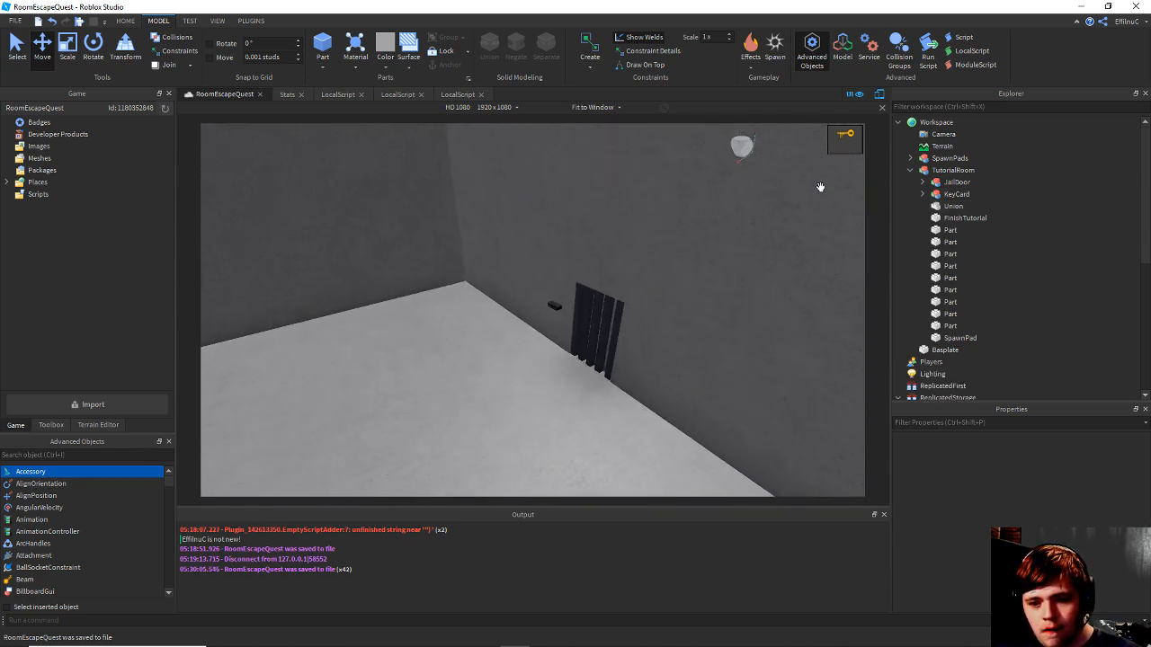
pyautogui.scroll(1, 821, 187)
pyautogui.scroll(-6, 1083, 270)
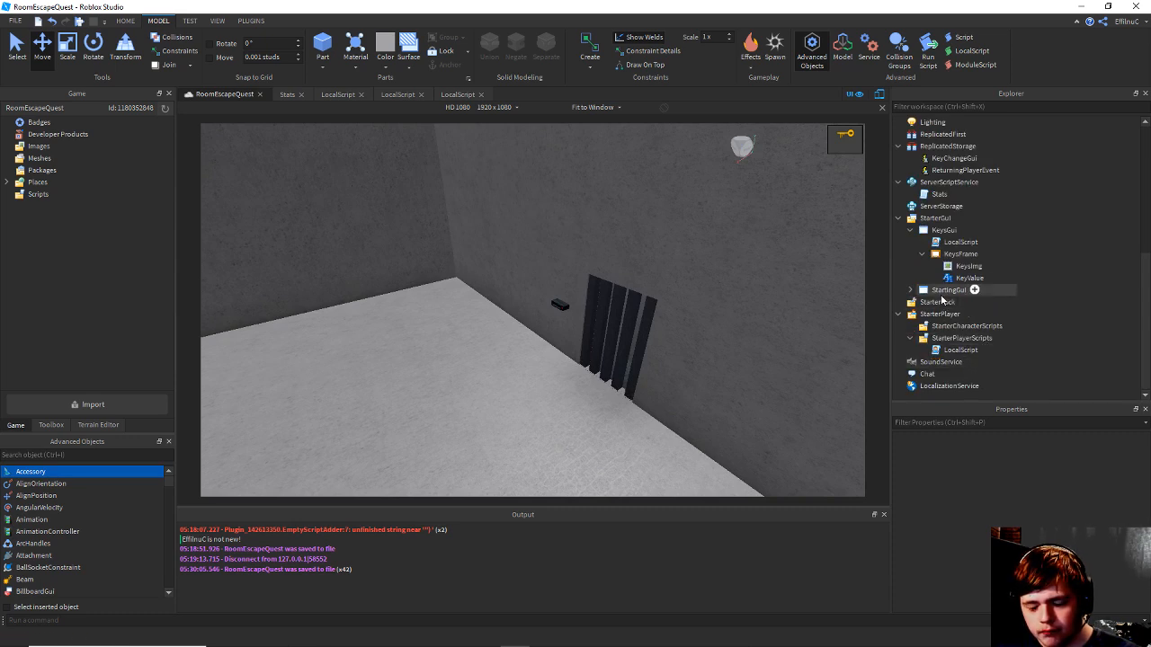
pyautogui.moveTo(745, 284); pyautogui.dragTo(712, 275, button='right')
pyautogui.hotkey('ctrl', 's')
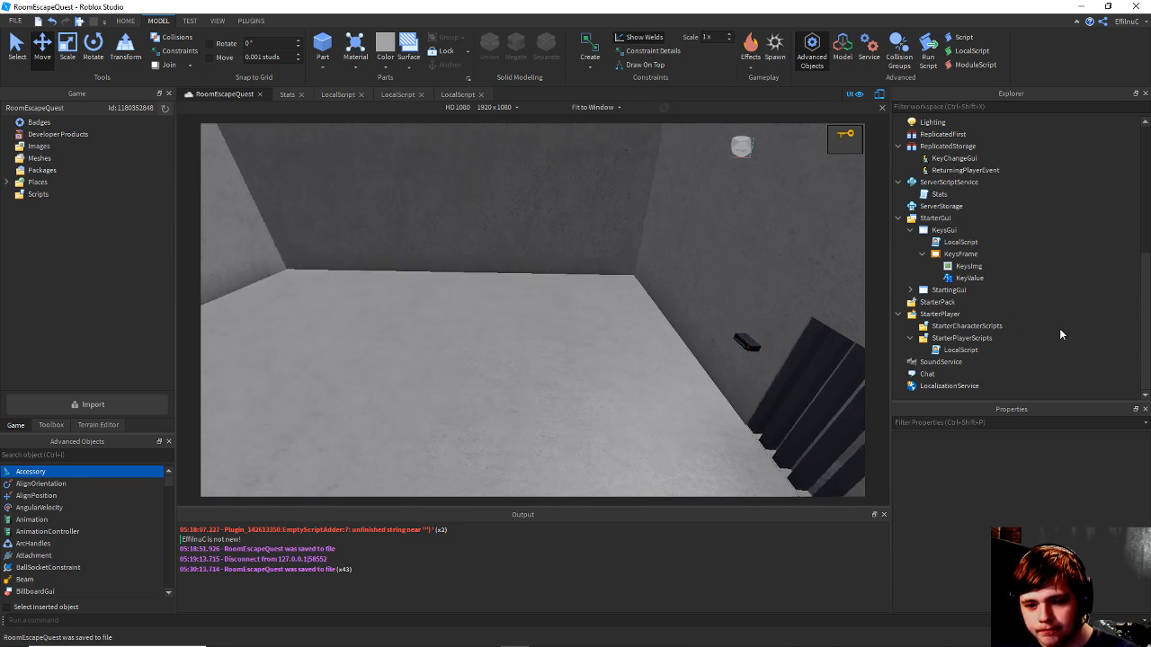
pyautogui.scroll(3, 1060, 328)
pyautogui.scroll(-3, 1056, 337)
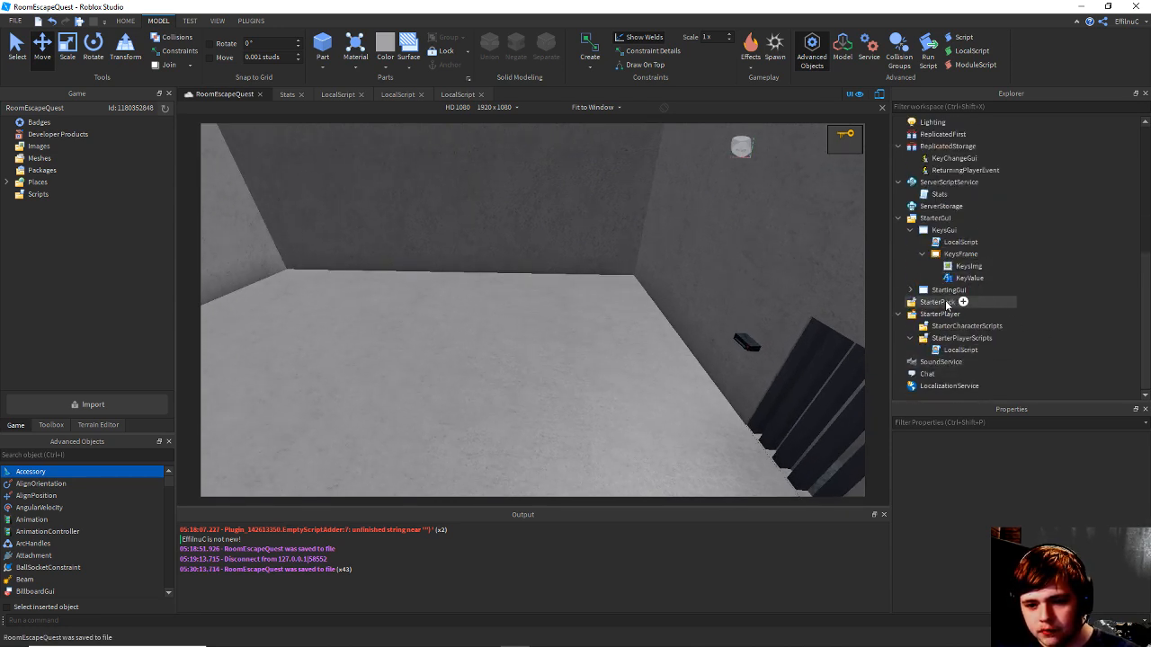
pyautogui.scroll(3, 963, 297)
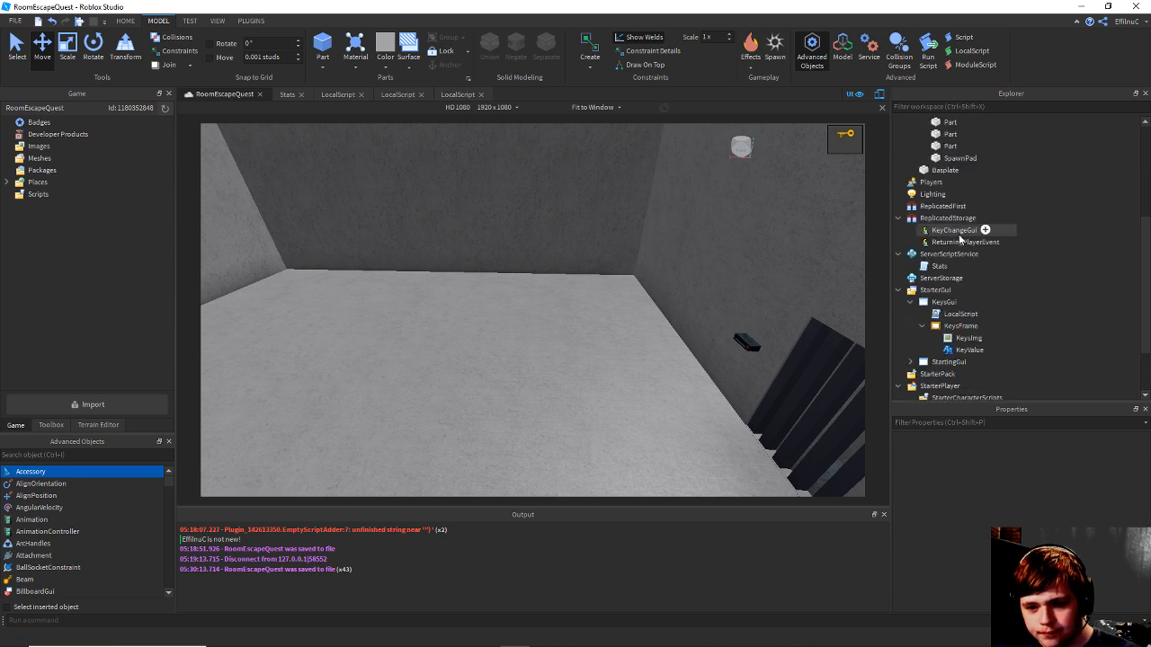
# Insert a Folder under ServerStorage, rename it 'KeyCards', and save.
pyautogui.rightClick(960, 278)
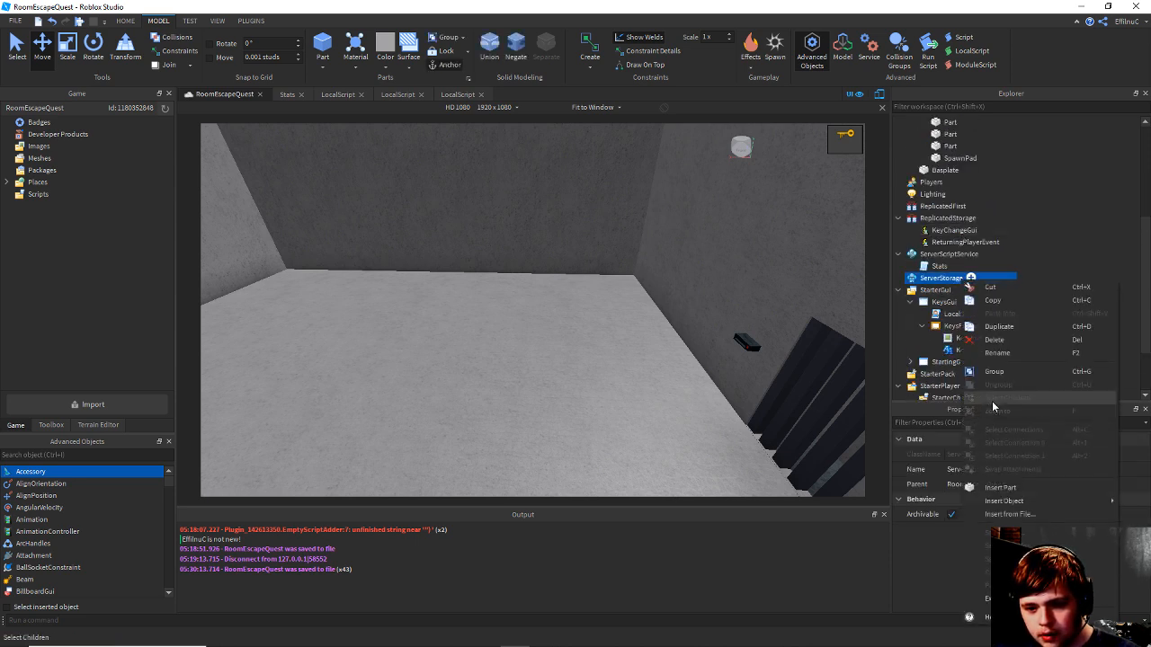
pyautogui.moveTo(1010, 506)
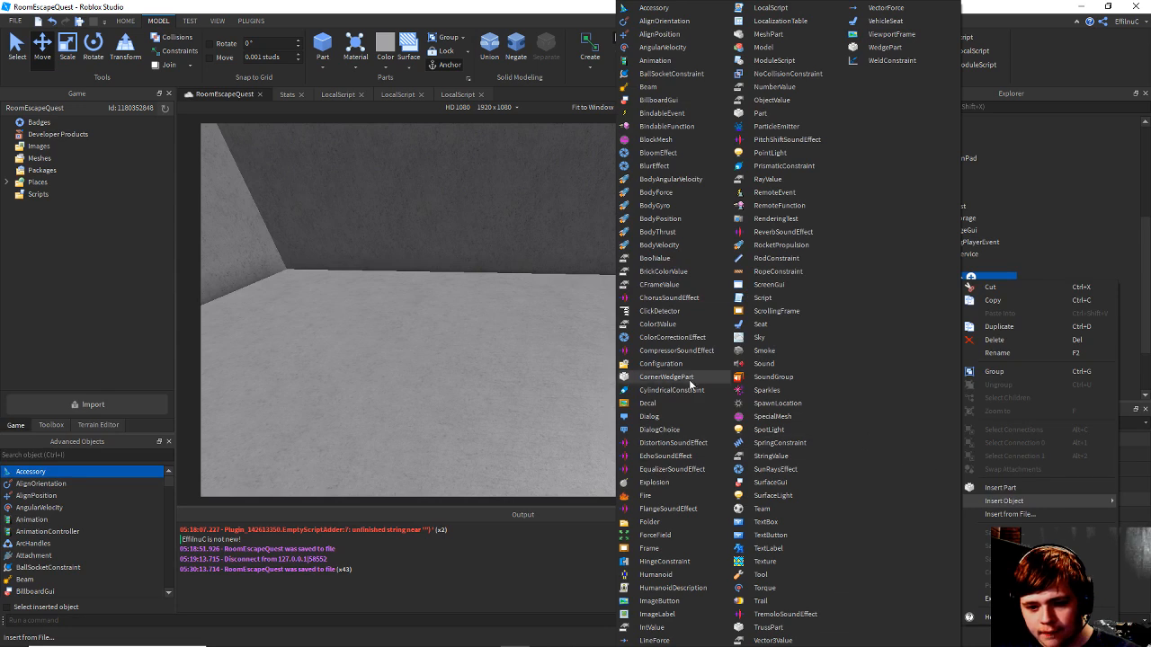
pyautogui.click(659, 522)
pyautogui.rightClick(935, 291)
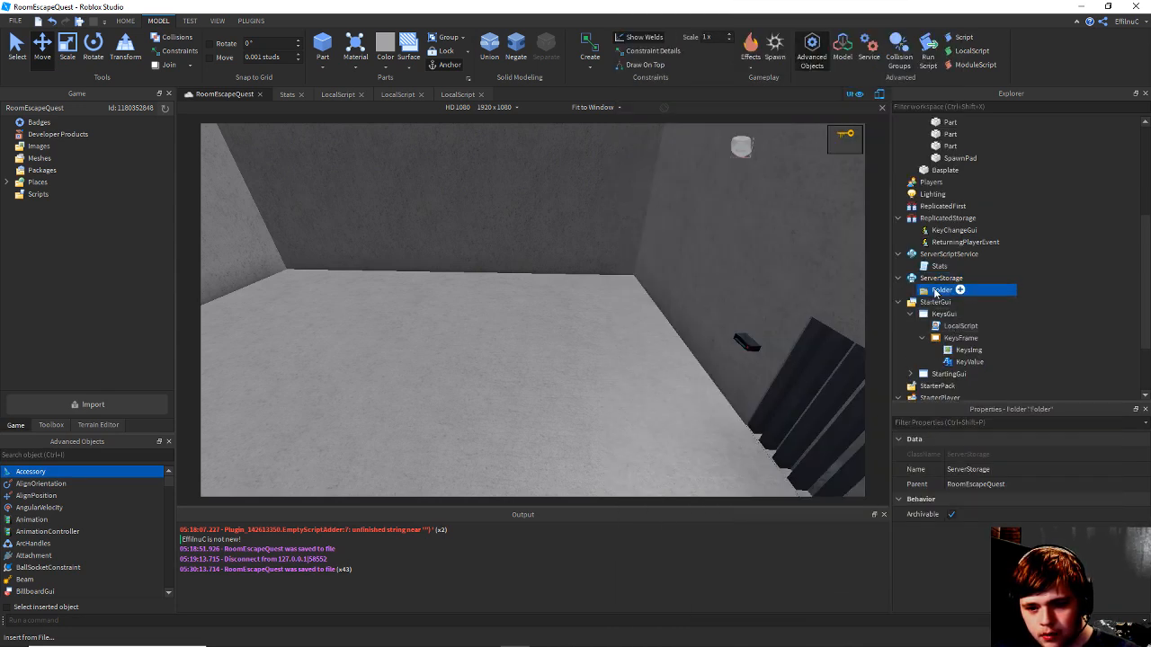
pyautogui.click(1003, 75)
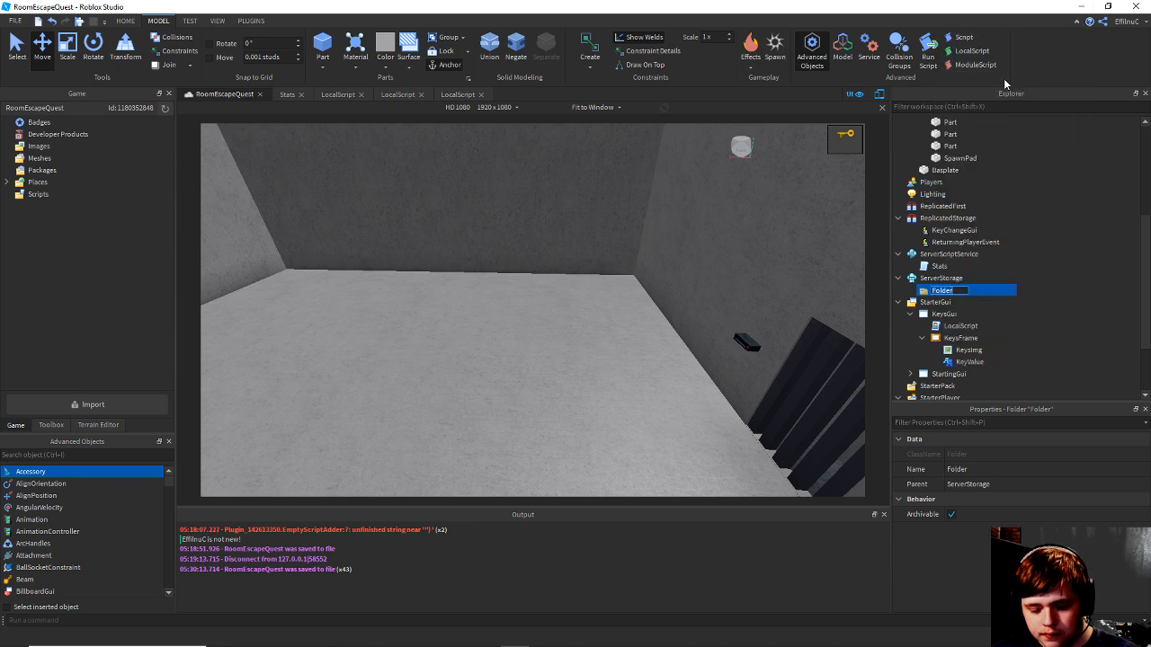
pyautogui.write('Key')
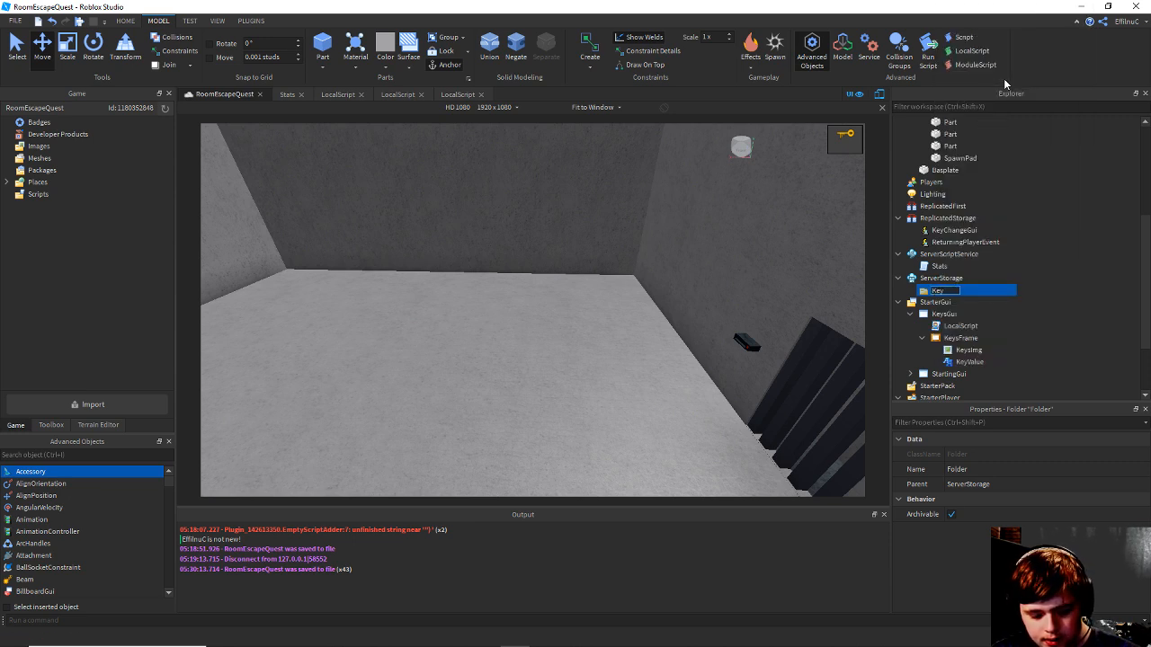
pyautogui.write('Cards')
pyautogui.press('Return')
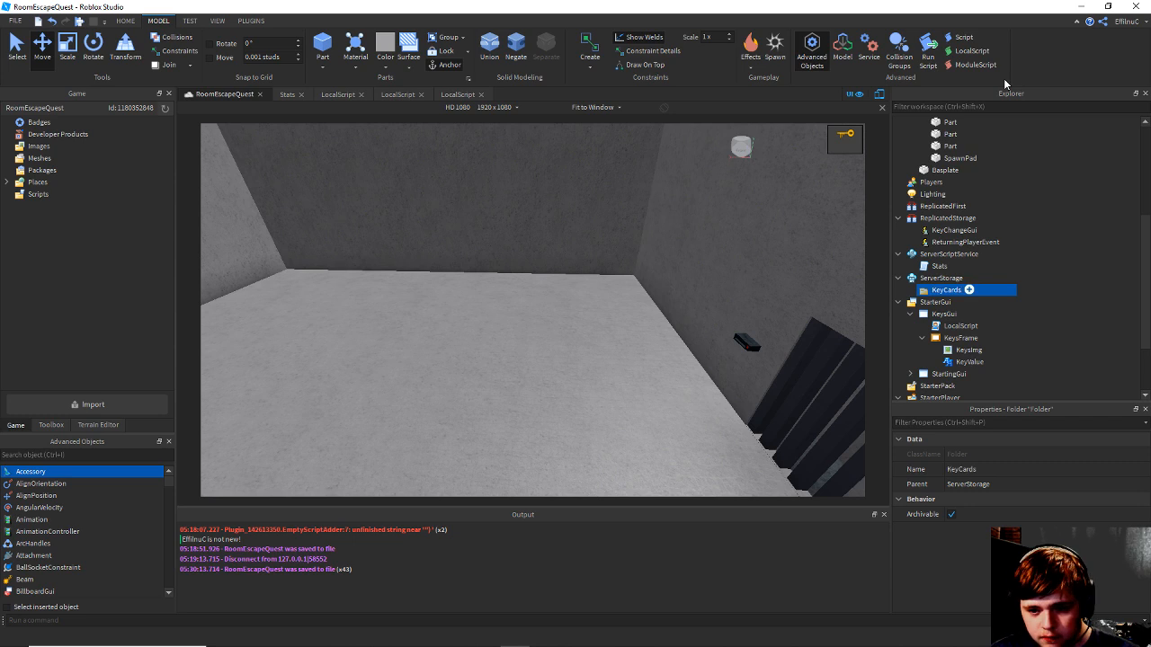
pyautogui.hotkey('ctrl', 's')
# Insert a new Tool into the KeyCards folder and bring up its actions.
pyautogui.rightClick(950, 290)
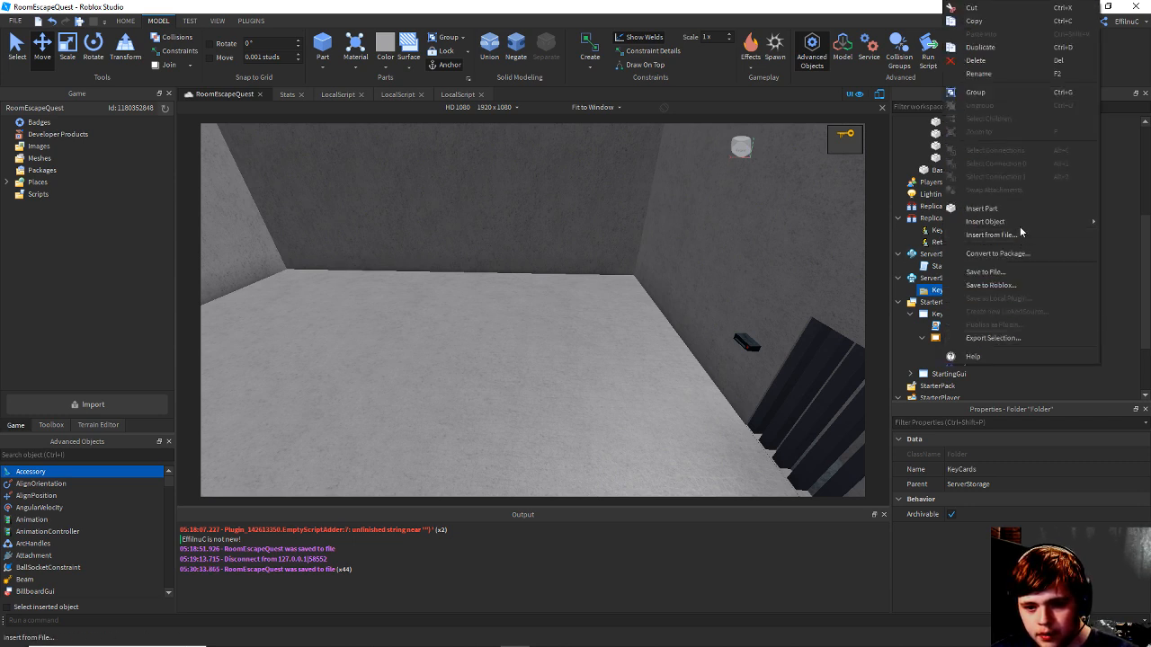
pyautogui.moveTo(1019, 224)
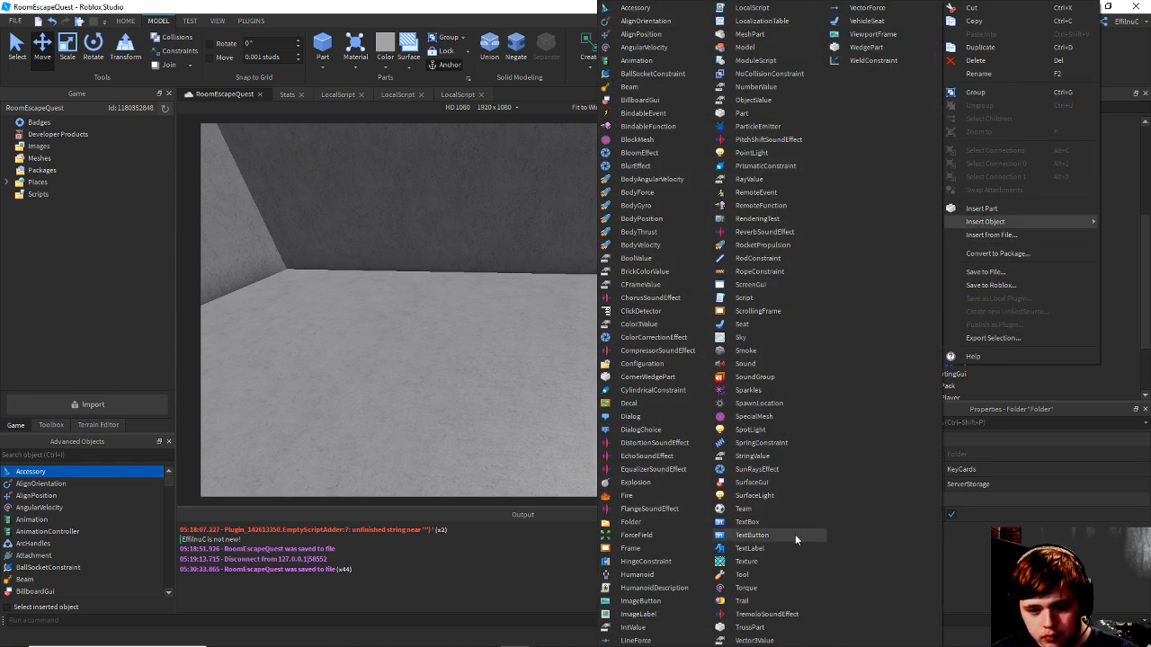
pyautogui.click(743, 575)
pyautogui.click(950, 302)
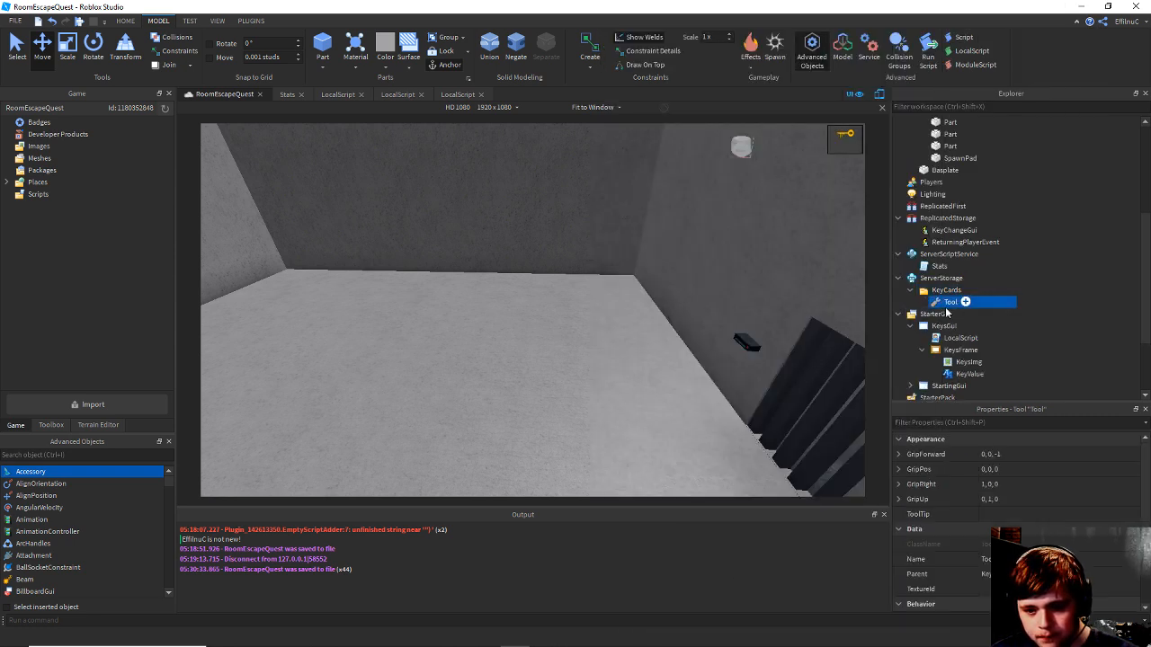
pyautogui.rightClick(949, 302)
pyautogui.moveTo(972, 222)
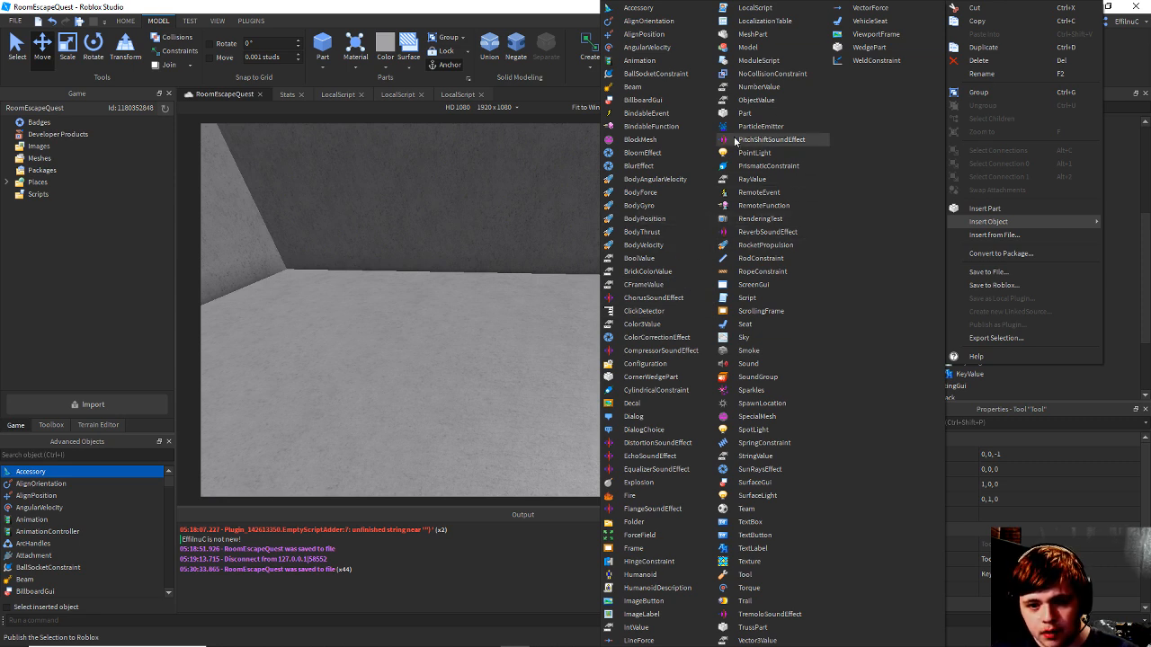
# Add a Part inside the Tool and move the Tool into Workspace, off the baseplate.
pyautogui.click(736, 115)
pyautogui.moveTo(711, 323); pyautogui.dragTo(412, 313, button='right')
pyautogui.press('w')
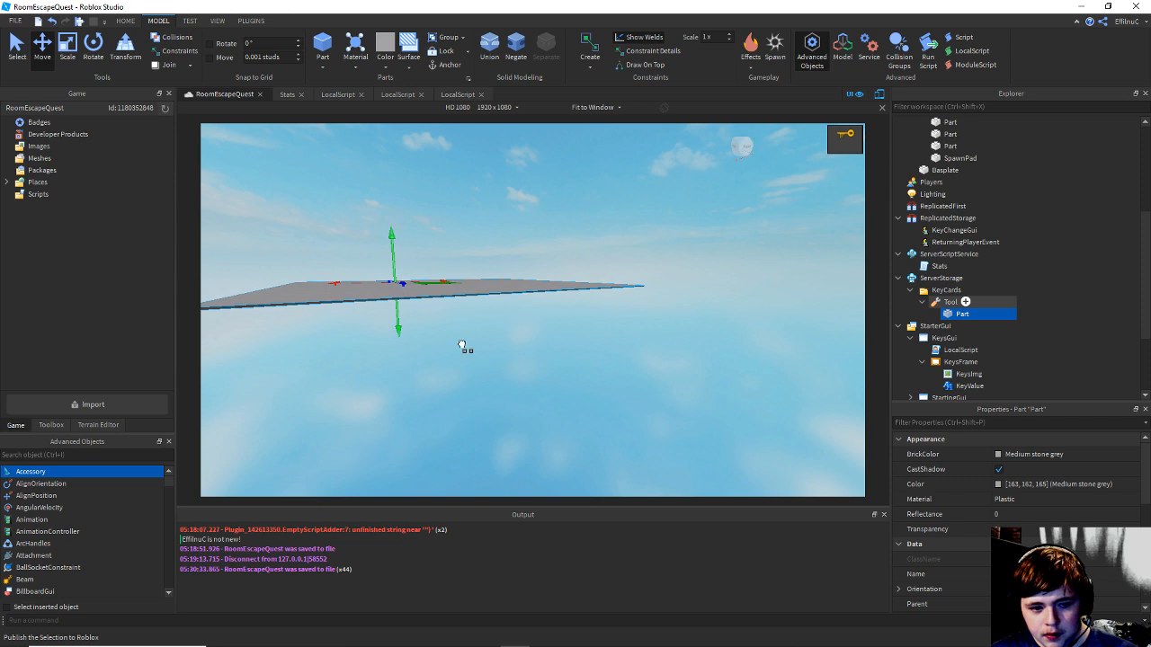
pyautogui.moveTo(950, 301); pyautogui.dragTo(940, 122)
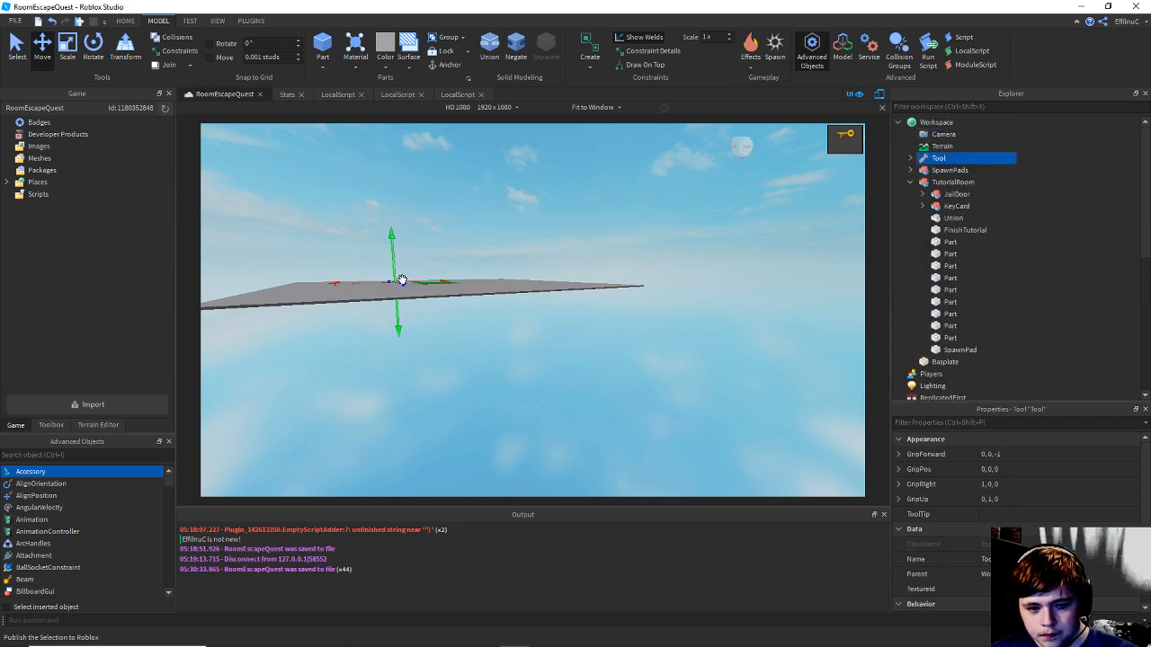
pyautogui.moveTo(402, 280); pyautogui.dragTo(820, 387)
pyautogui.moveTo(697, 417); pyautogui.dragTo(697, 417, button='right')
pyautogui.press('d')
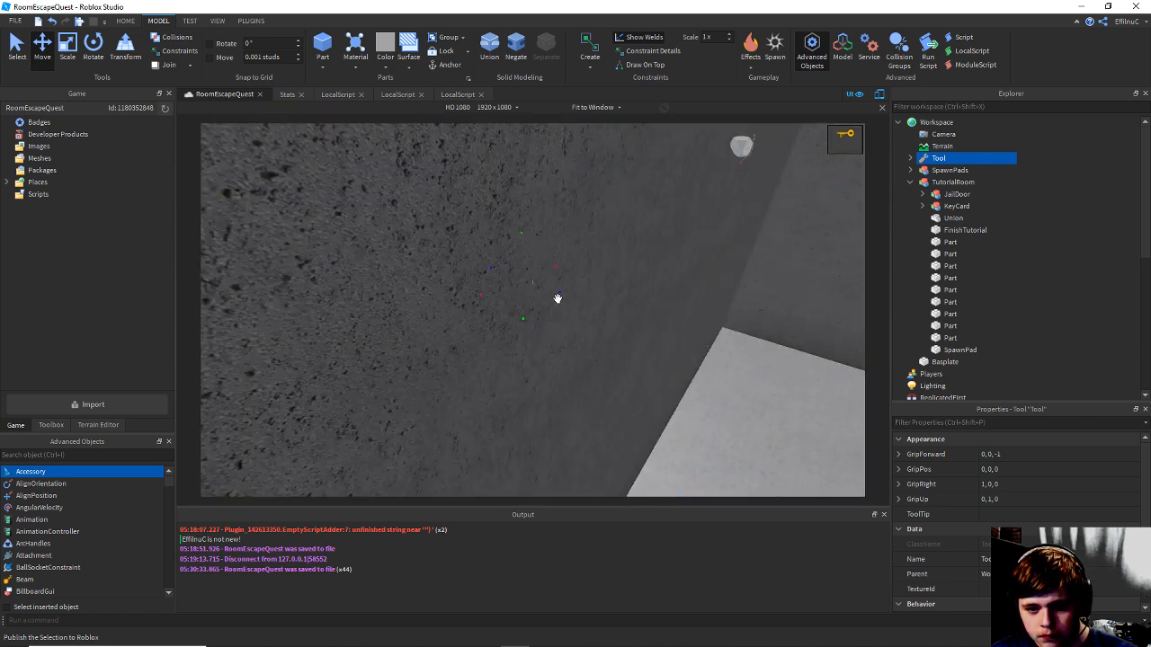
pyautogui.scroll(2, 555, 295)
# Reposition the Tool sideways and upward near the jail door.
pyautogui.moveTo(553, 290); pyautogui.dragTo(693, 420)
pyautogui.moveTo(662, 277); pyautogui.dragTo(685, 170)
pyautogui.moveTo(730, 225); pyautogui.dragTo(920, 291)
pyautogui.press('d')
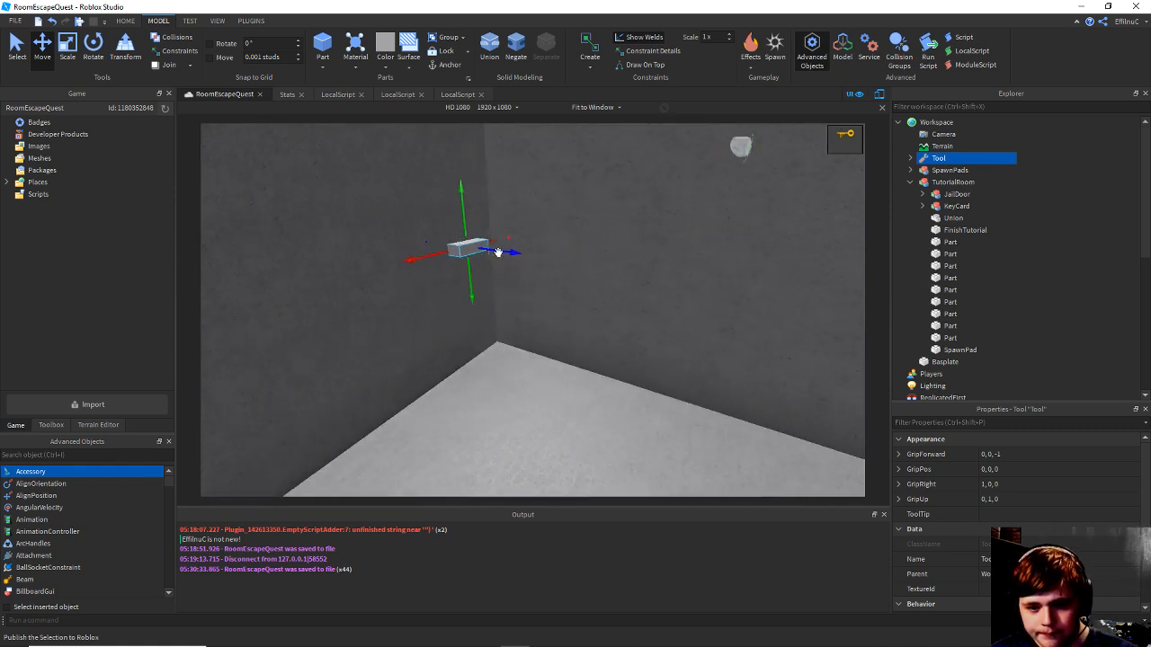
pyautogui.moveTo(497, 253); pyautogui.dragTo(694, 280)
pyautogui.moveTo(711, 326); pyautogui.dragTo(681, 317, button='right')
pyautogui.press('w')
pyautogui.press('w')
pyautogui.moveTo(549, 366); pyautogui.dragTo(797, 357)
pyautogui.press('d')
pyautogui.moveTo(566, 283); pyautogui.dragTo(567, 284, button='right')
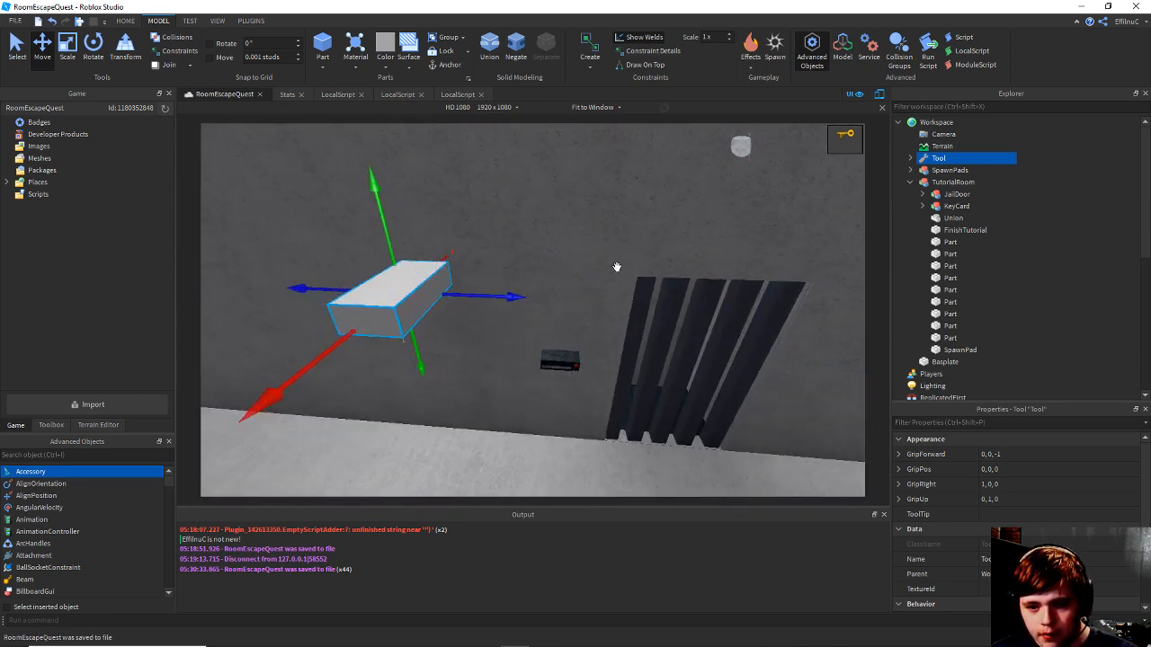
# Rename the Tool to 'KeyCard-level1'.
pyautogui.rightClick(938, 160)
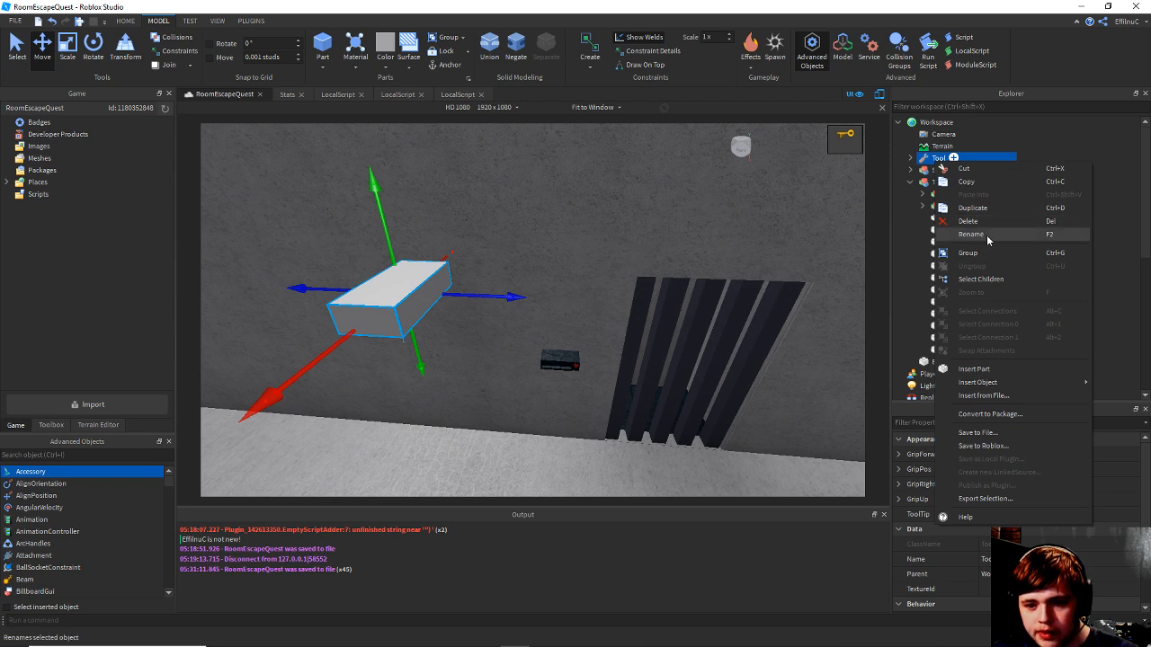
pyautogui.click(987, 235)
pyautogui.write('Ke')
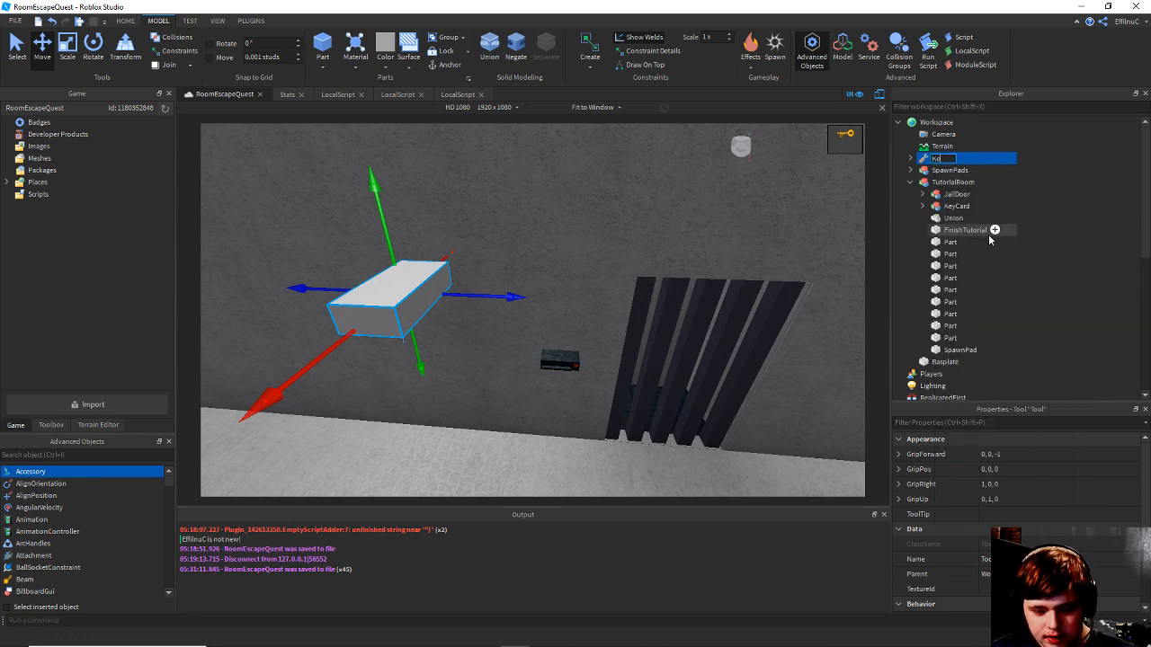
pyautogui.write('y')
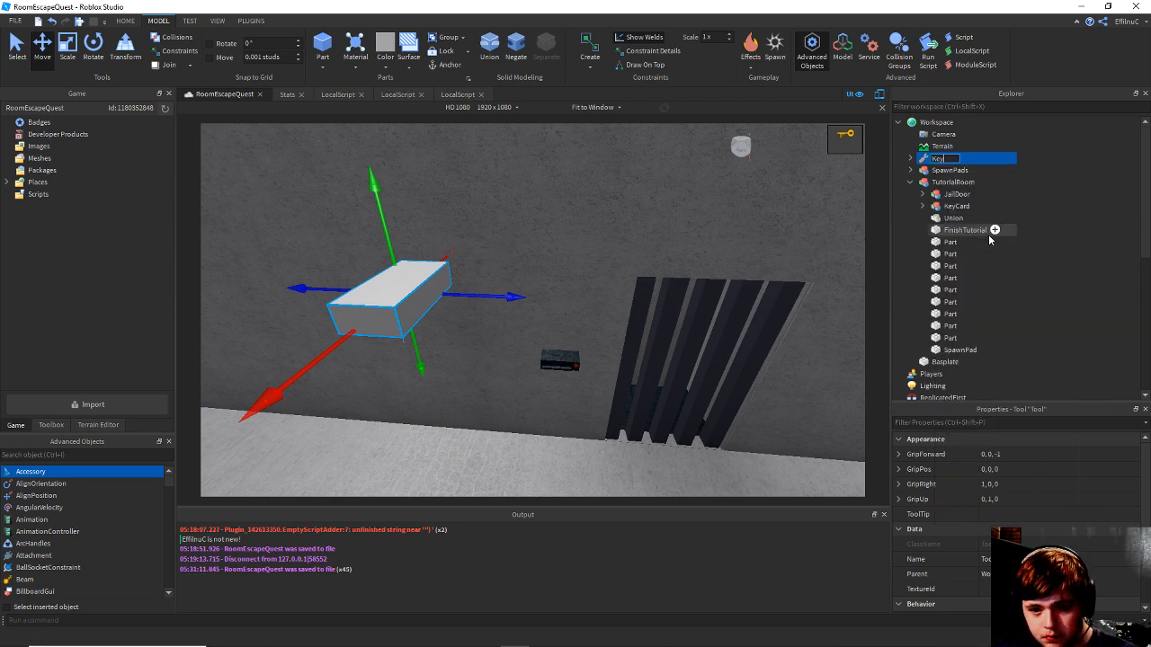
pyautogui.write('Card')
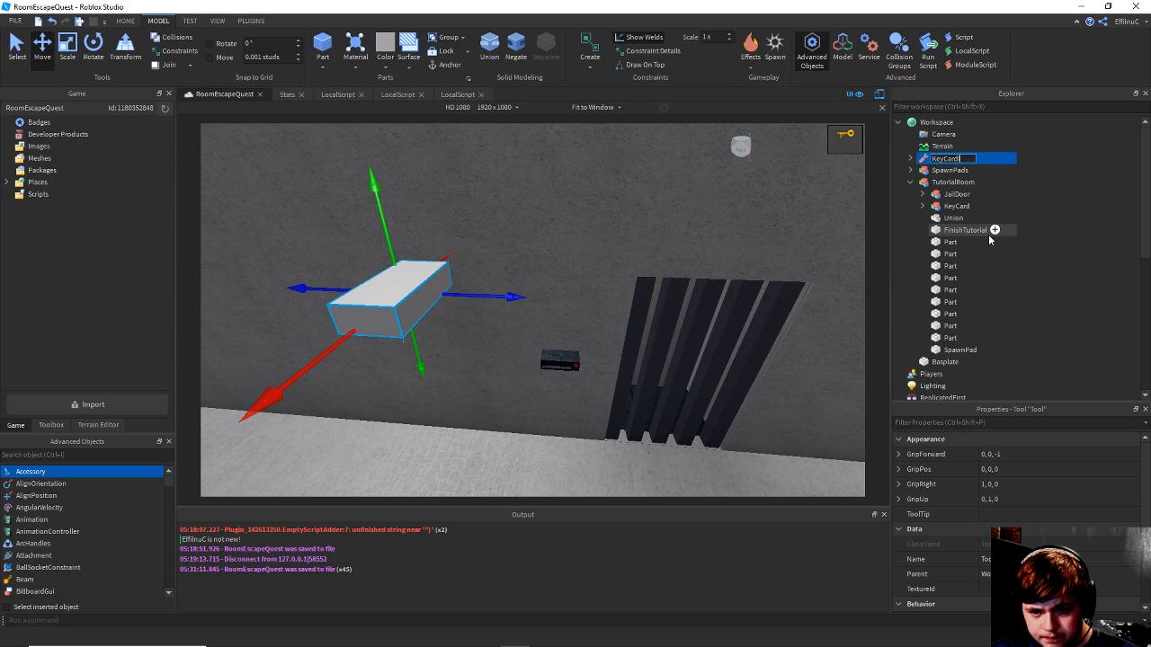
pyautogui.write('-le')
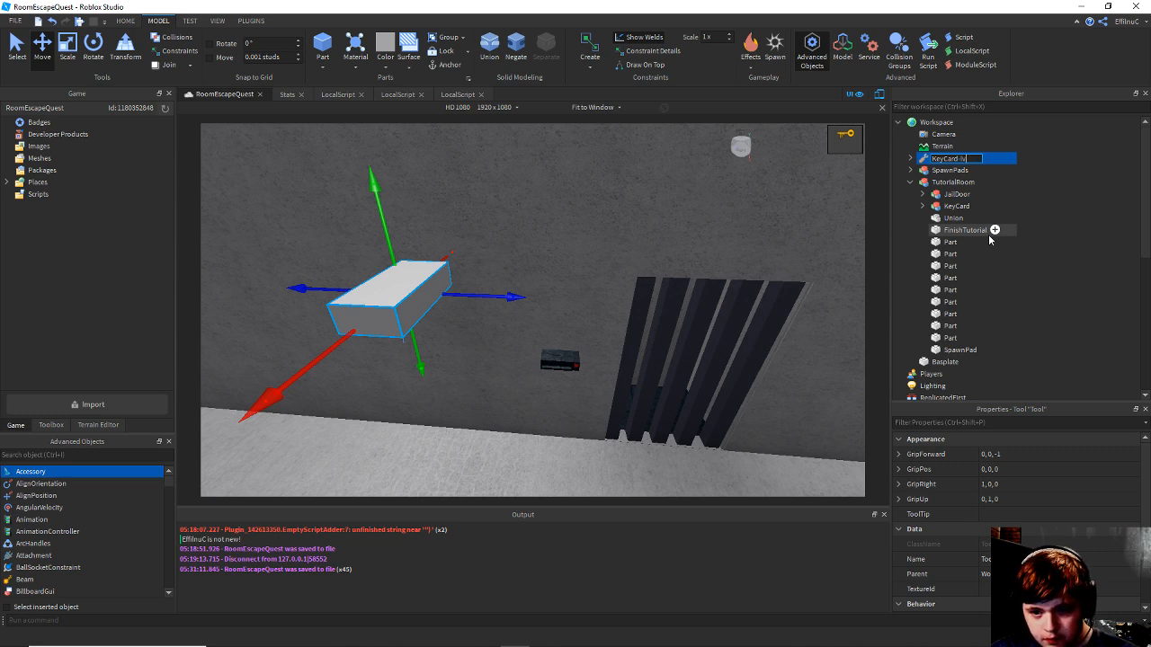
pyautogui.write('vel')
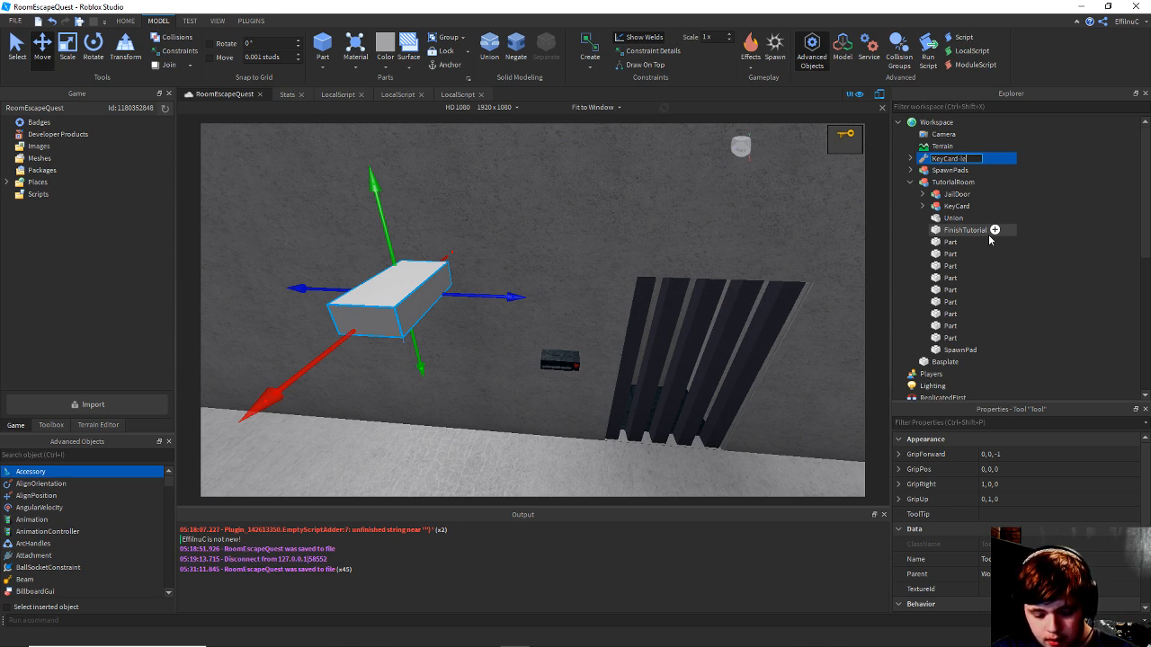
pyautogui.write('1')
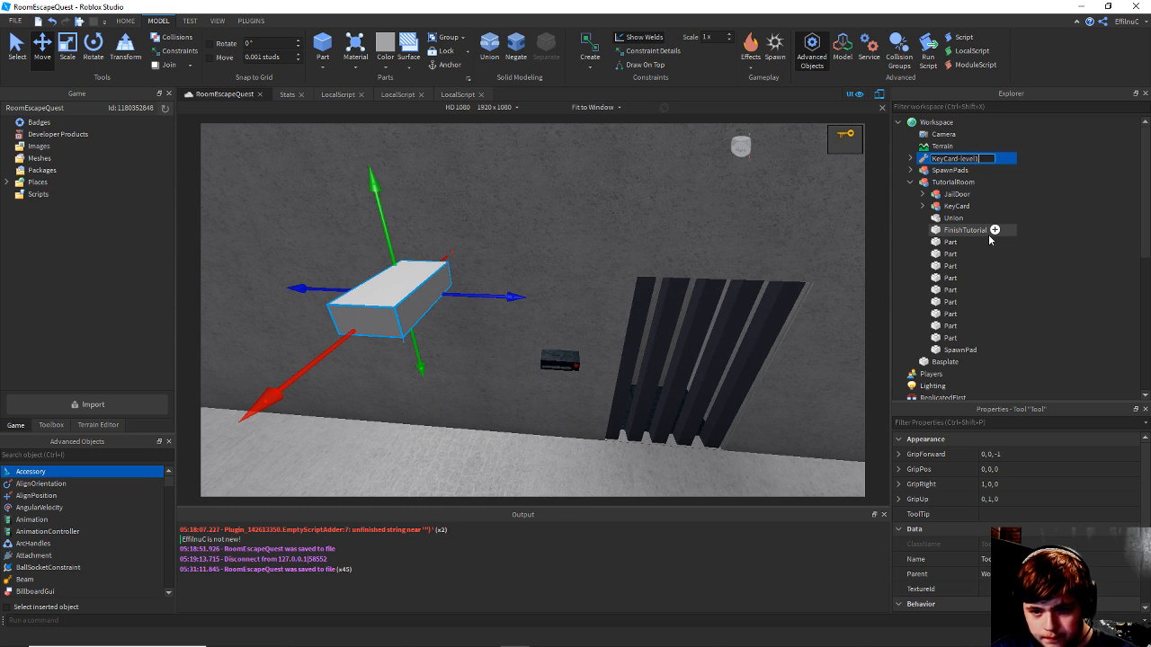
pyautogui.press('Return')
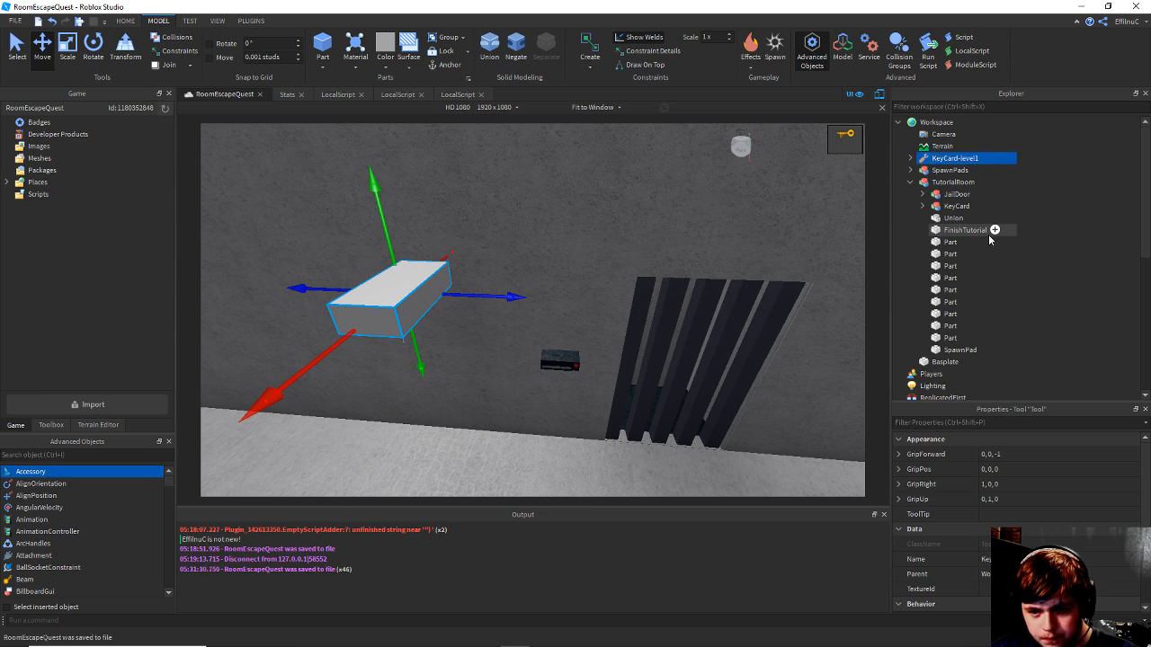
# Expand KeyCard-level1, select its Part and begin renaming it to Handle.
pyautogui.click(772, 303)
pyautogui.click(945, 170)
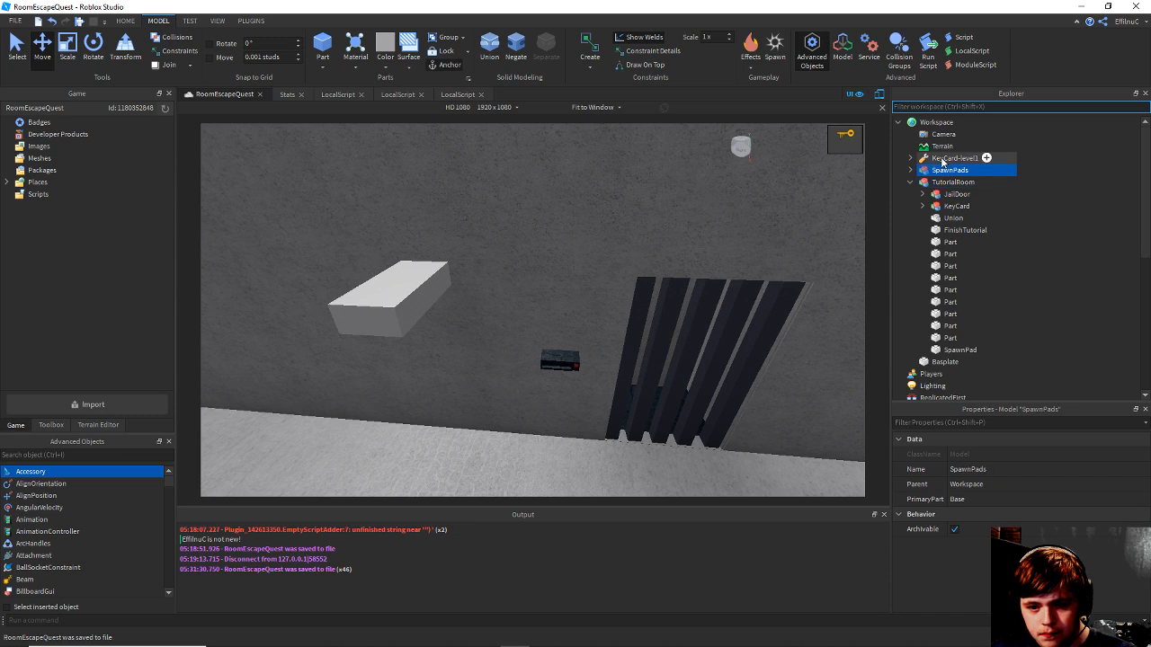
pyautogui.click(941, 159)
pyautogui.click(906, 151)
pyautogui.rightClick(909, 162)
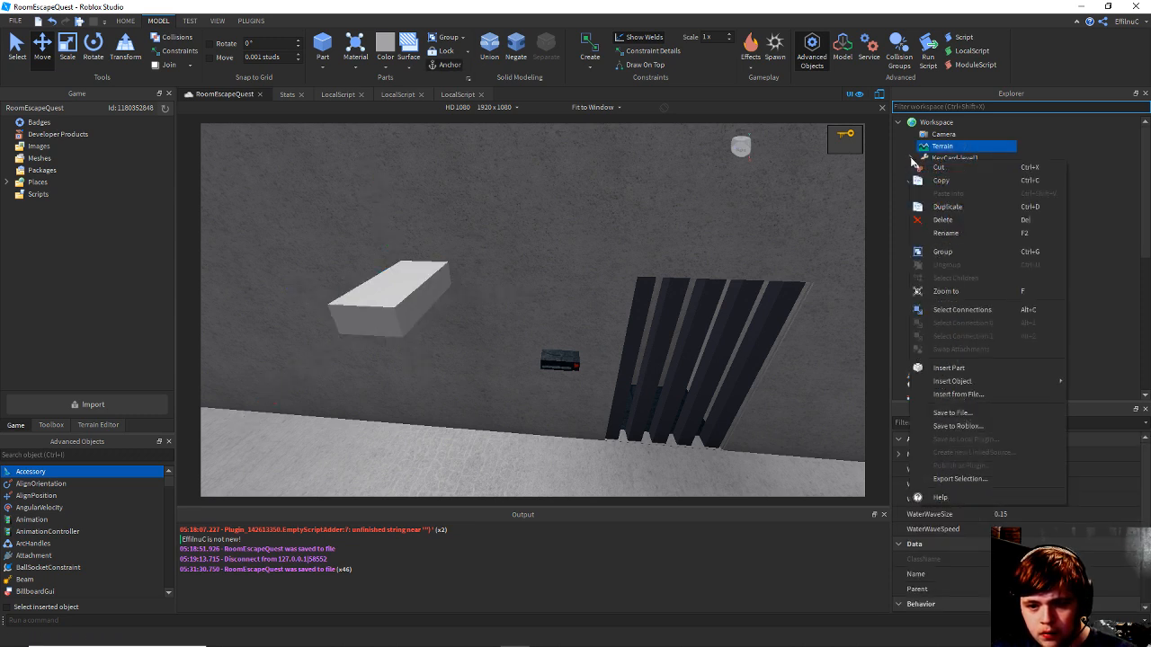
pyautogui.click(911, 158)
pyautogui.click(943, 161)
pyautogui.click(938, 171)
pyautogui.rightClick(940, 171)
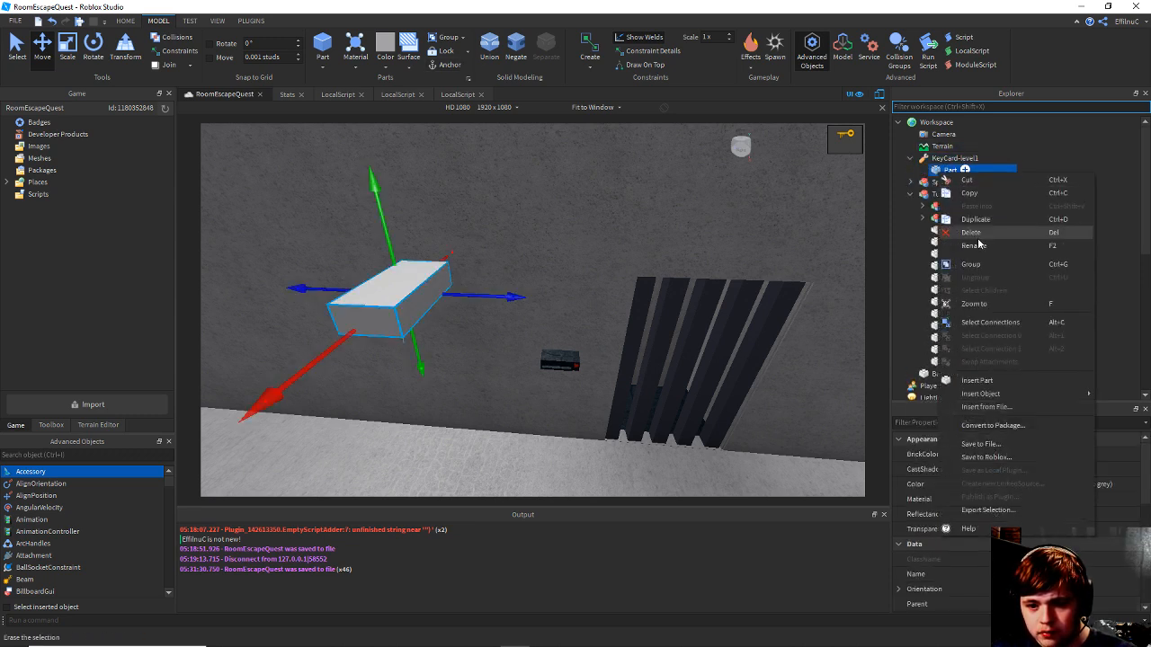
pyautogui.click(969, 255)
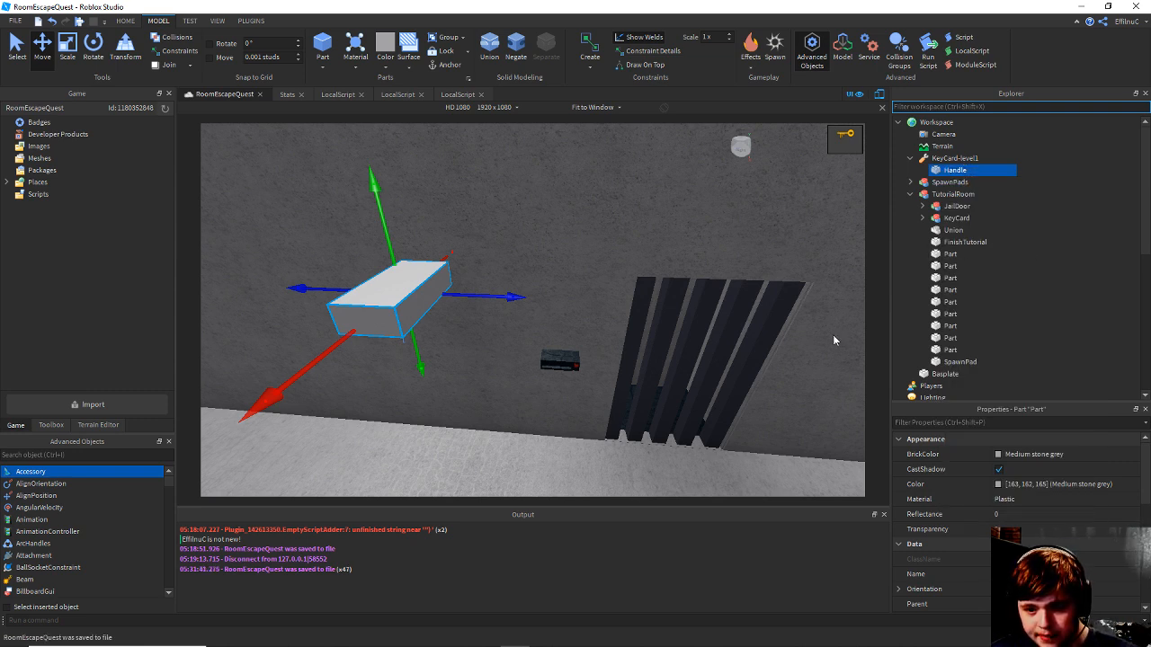
# Frame the Handle and scale it down into a thin card-like slab.
pyautogui.moveTo(509, 363); pyautogui.dragTo(498, 367, button='right')
pyautogui.moveTo(467, 320); pyautogui.dragTo(441, 400)
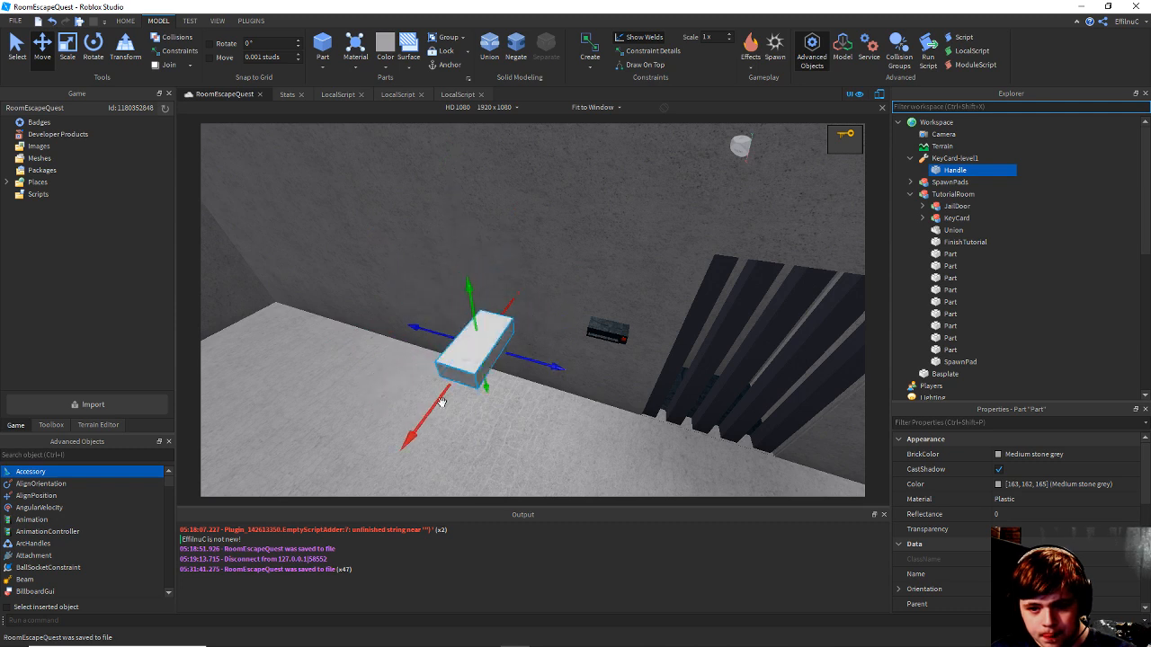
pyautogui.press('w')
pyautogui.moveTo(489, 358); pyautogui.dragTo(644, 360, button='right')
pyautogui.press('f')
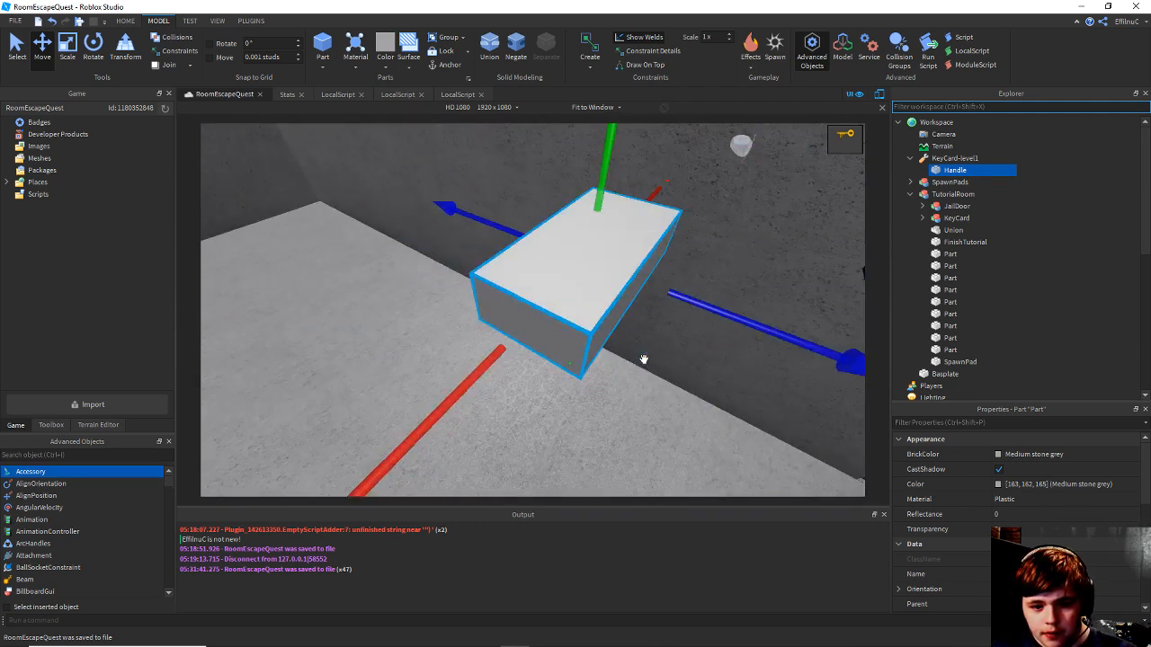
pyautogui.scroll(-3, 644, 360)
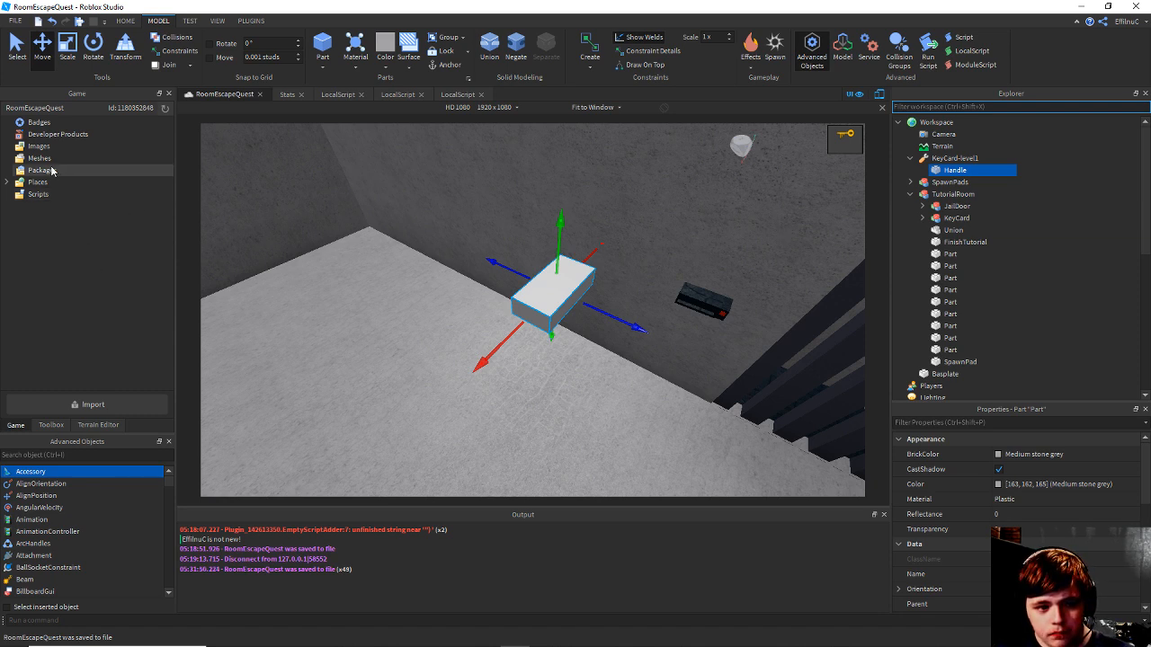
pyautogui.scroll(3, 586, 185)
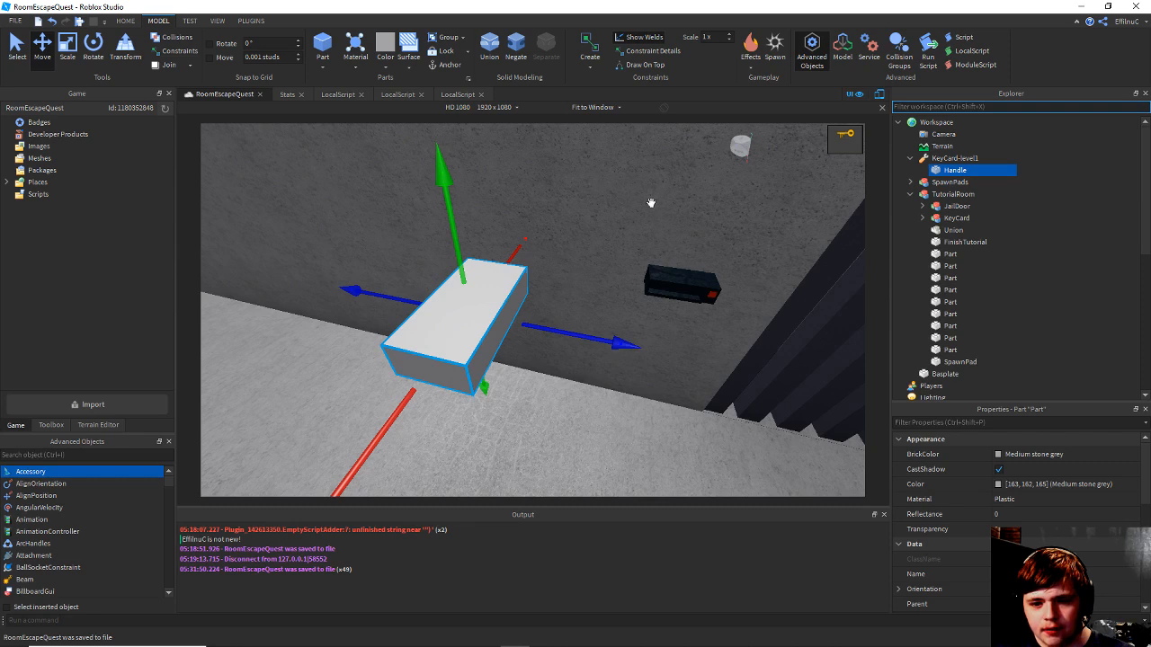
pyautogui.click(77, 52)
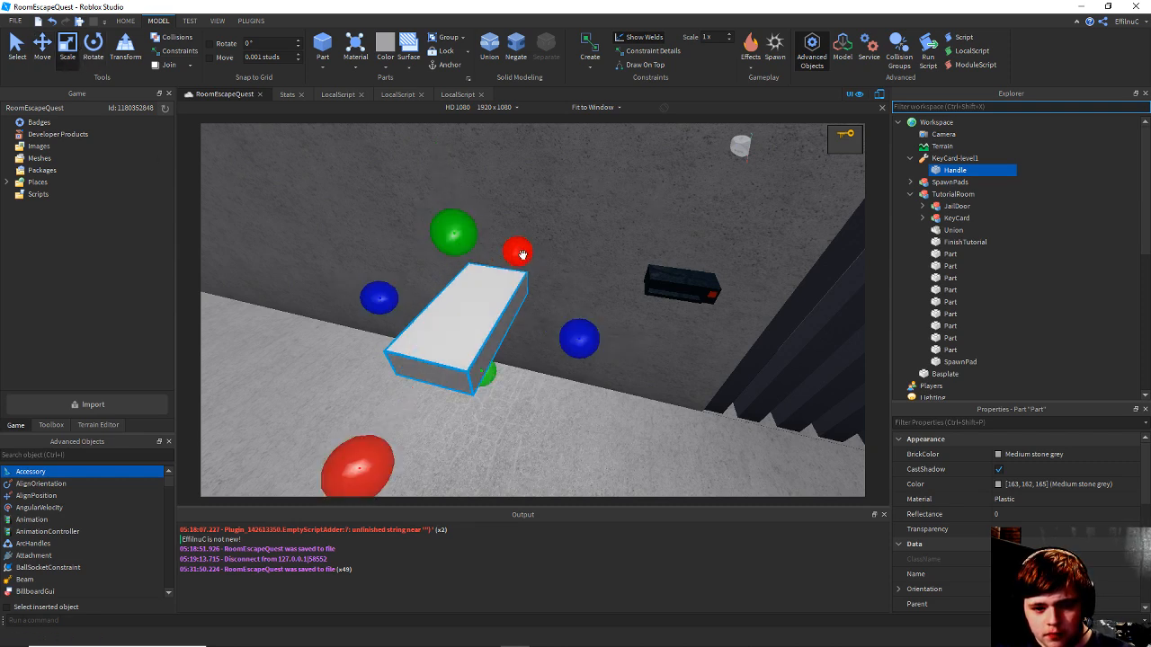
pyautogui.moveTo(521, 254); pyautogui.dragTo(477, 304)
pyautogui.scroll(5, 481, 347)
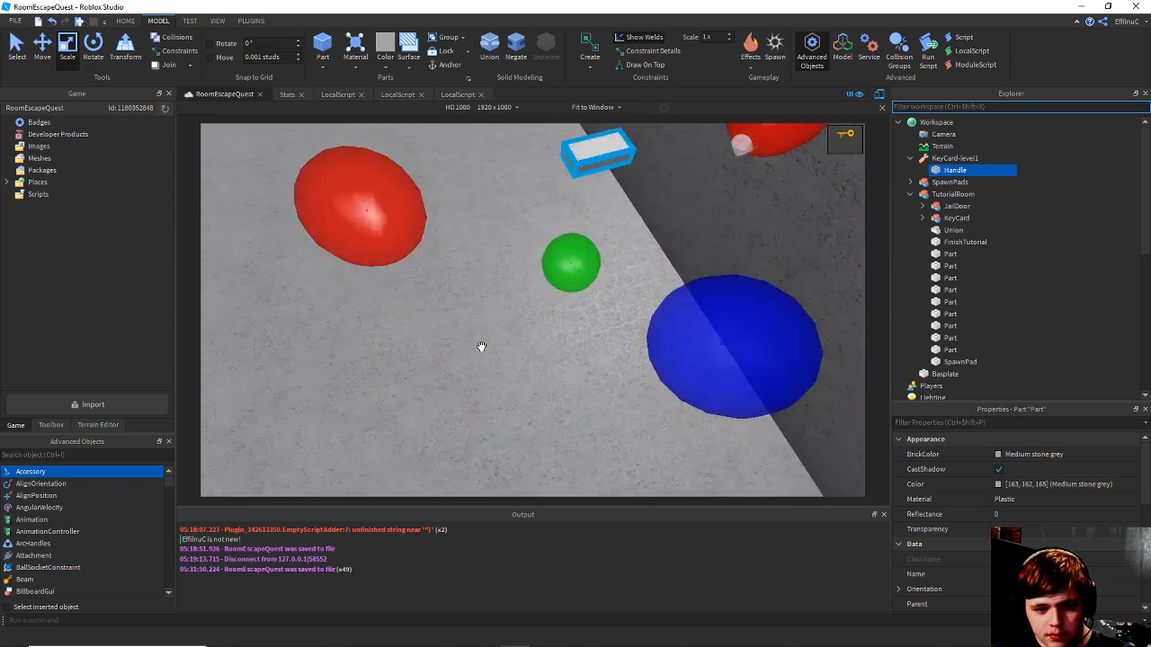
pyautogui.scroll(-5, 481, 347)
pyautogui.scroll(3, 480, 342)
pyautogui.scroll(-3, 480, 342)
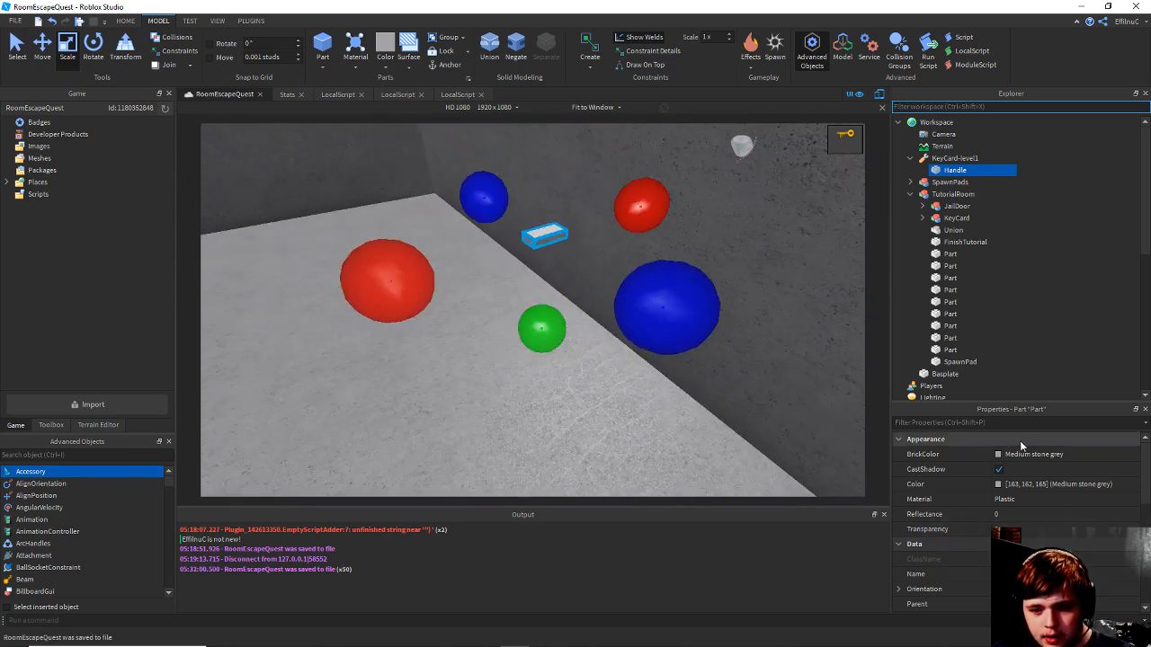
# Set the Handle's BrickColor to Really black and Material to Concrete.
pyautogui.click(1011, 455)
pyautogui.click(913, 425)
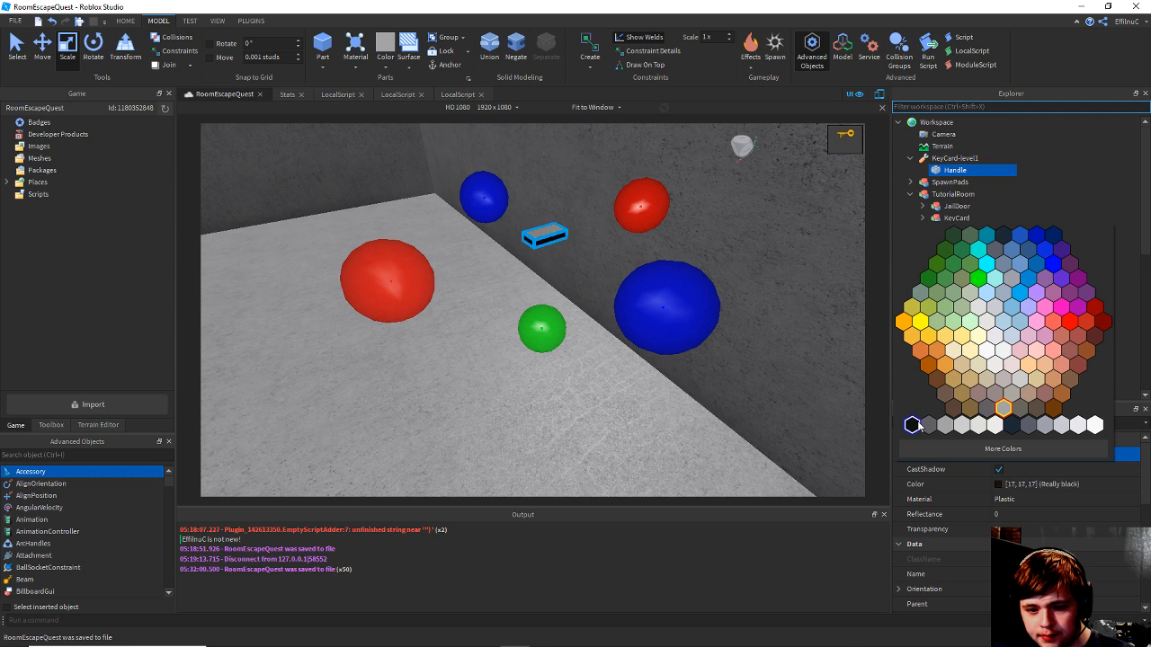
pyautogui.moveTo(717, 332); pyautogui.dragTo(720, 270, button='right')
pyautogui.click(1034, 499)
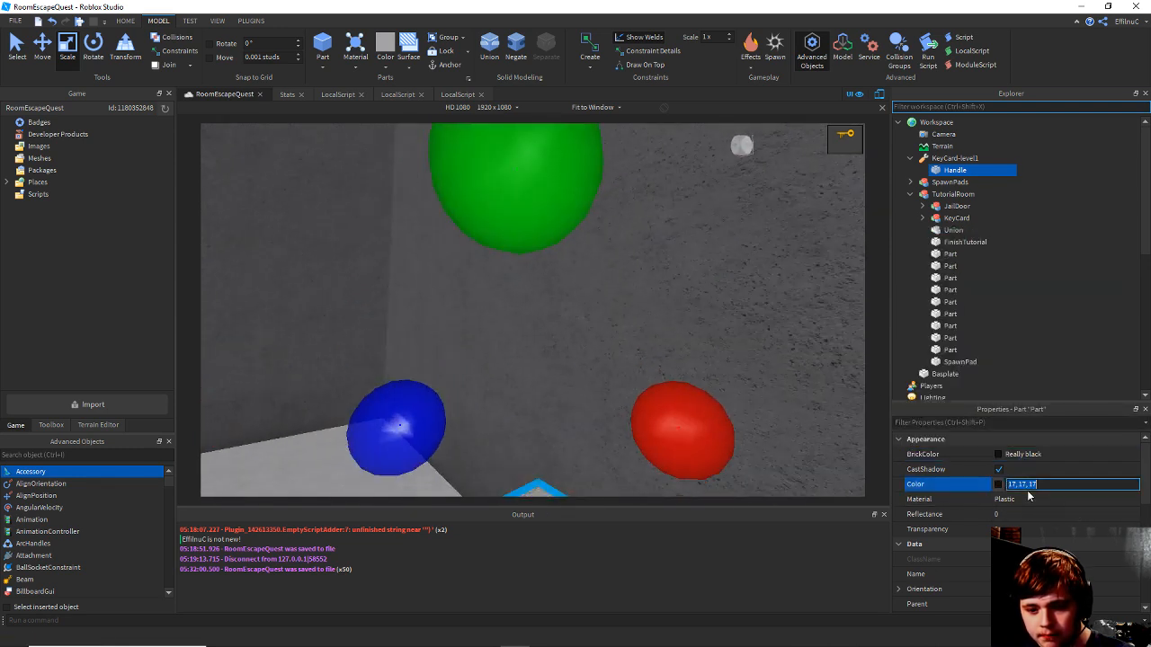
pyautogui.click(1034, 499)
pyautogui.click(1022, 532)
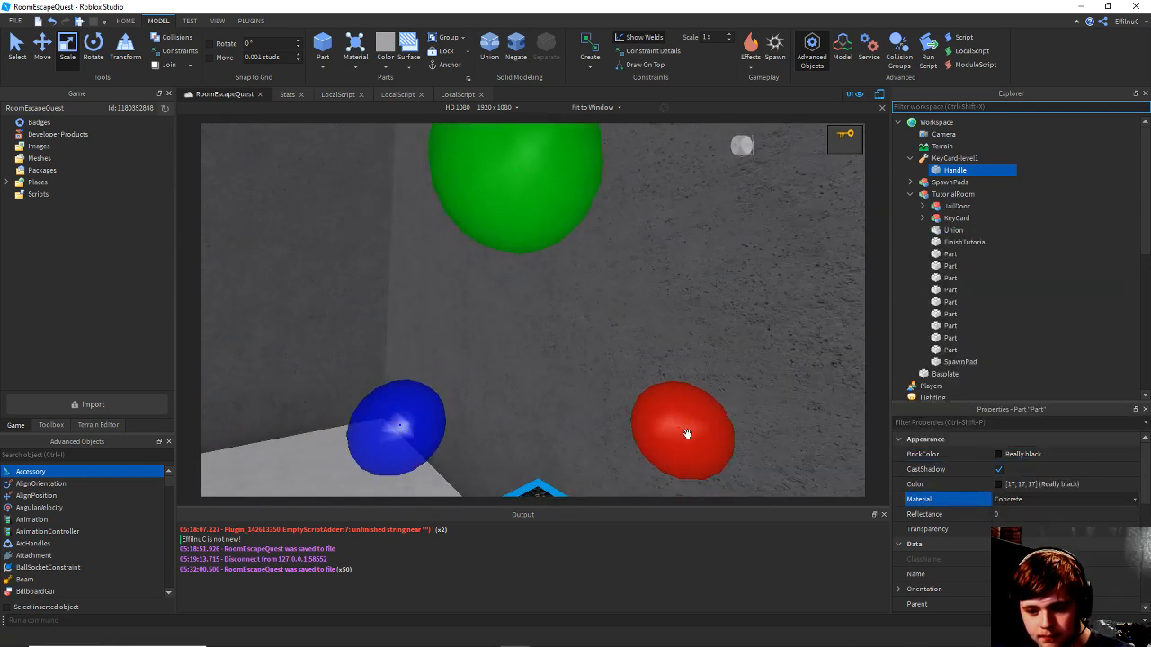
# Save the place and select the KeyCard-level1 tool.
pyautogui.scroll(-3, 560, 378)
pyautogui.moveTo(563, 360); pyautogui.dragTo(561, 380, button='right')
pyautogui.scroll(3, 599, 360)
pyautogui.hotkey('ctrl', 's')
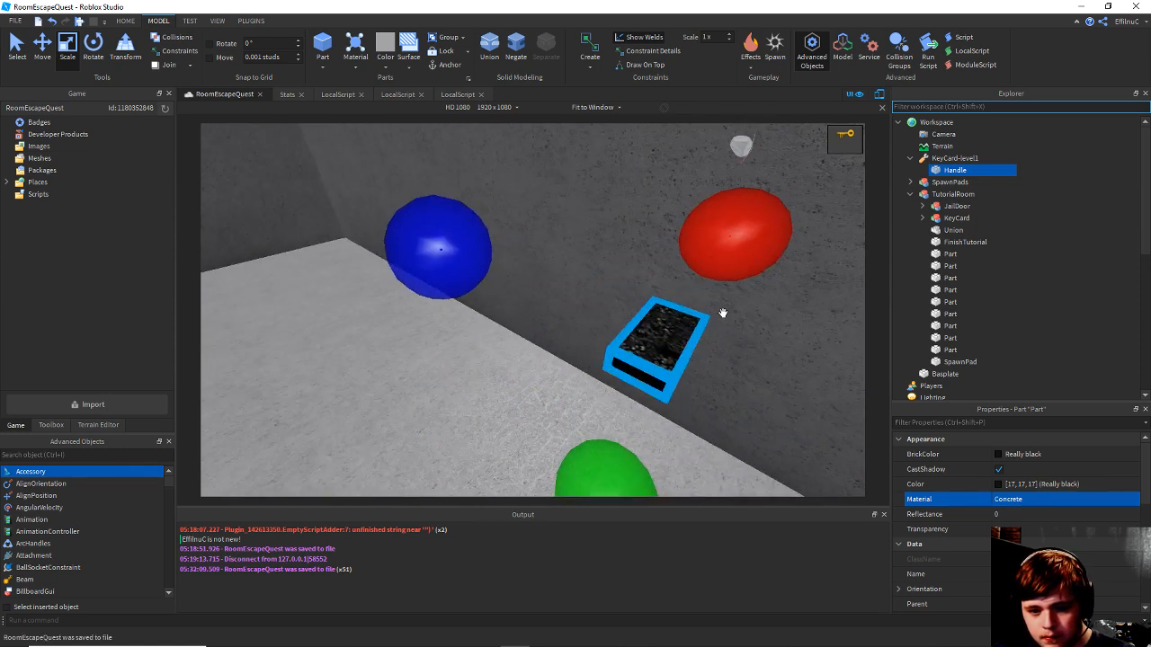
pyautogui.scroll(-3, 722, 313)
pyautogui.scroll(2, 722, 313)
pyautogui.moveTo(656, 333); pyautogui.dragTo(673, 336, button='right')
pyautogui.hotkey('ctrl', 's')
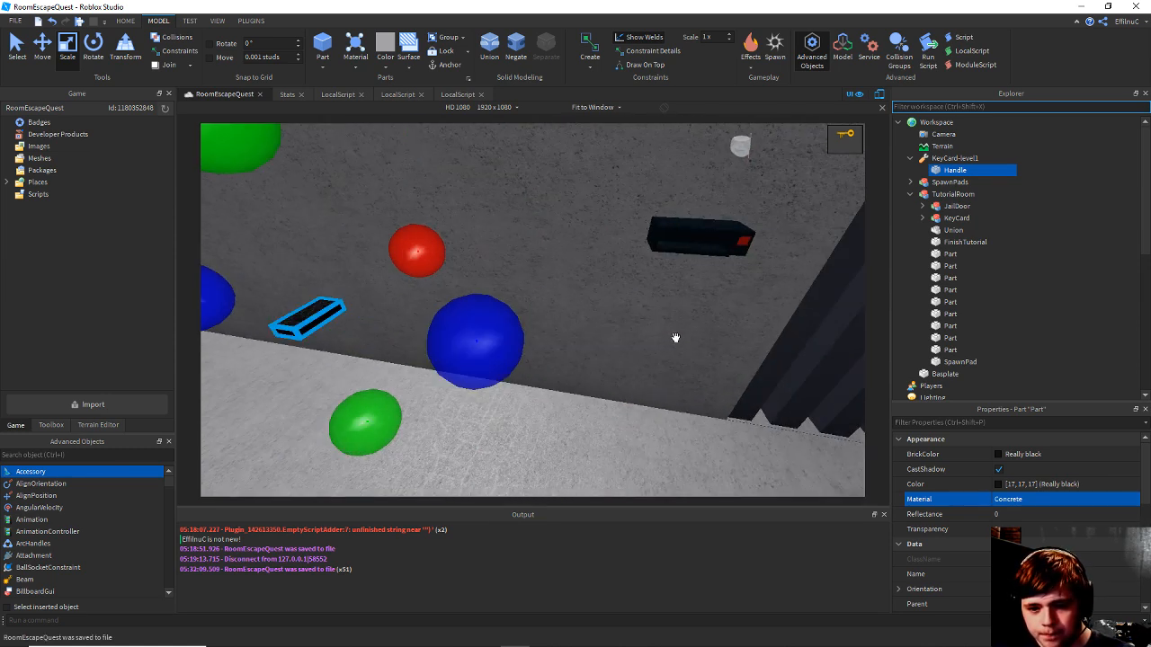
pyautogui.click(951, 159)
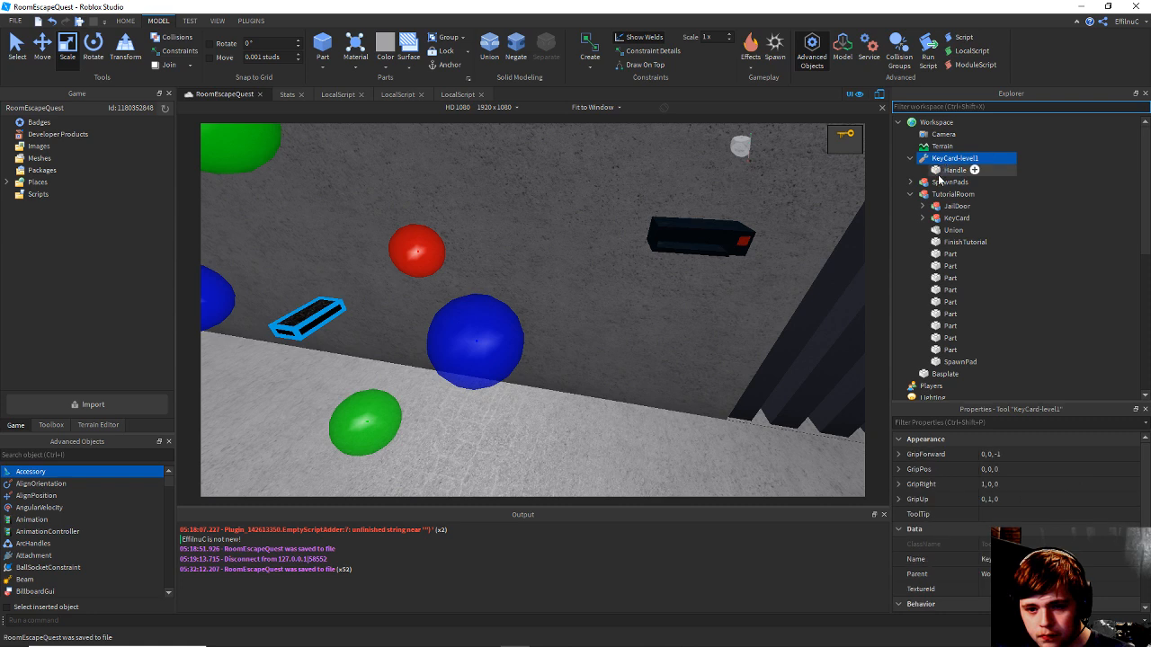
# Select the Handle and save the place.
pyautogui.click(951, 170)
pyautogui.hotkey('ctrl', 's')
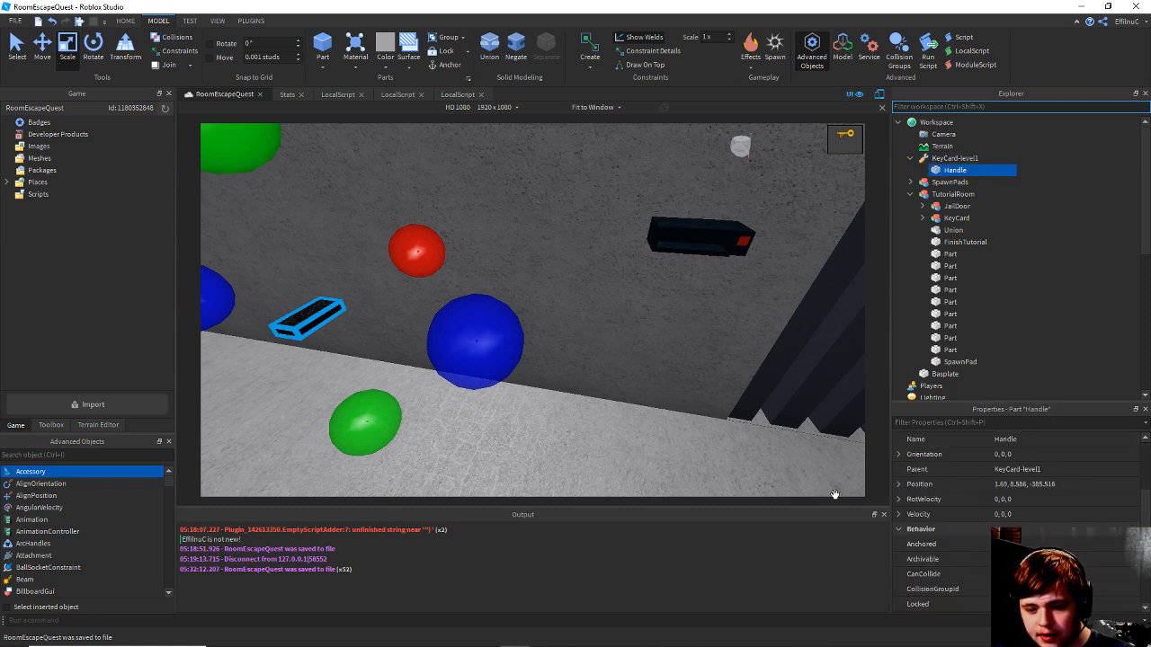
pyautogui.scroll(5, 566, 365)
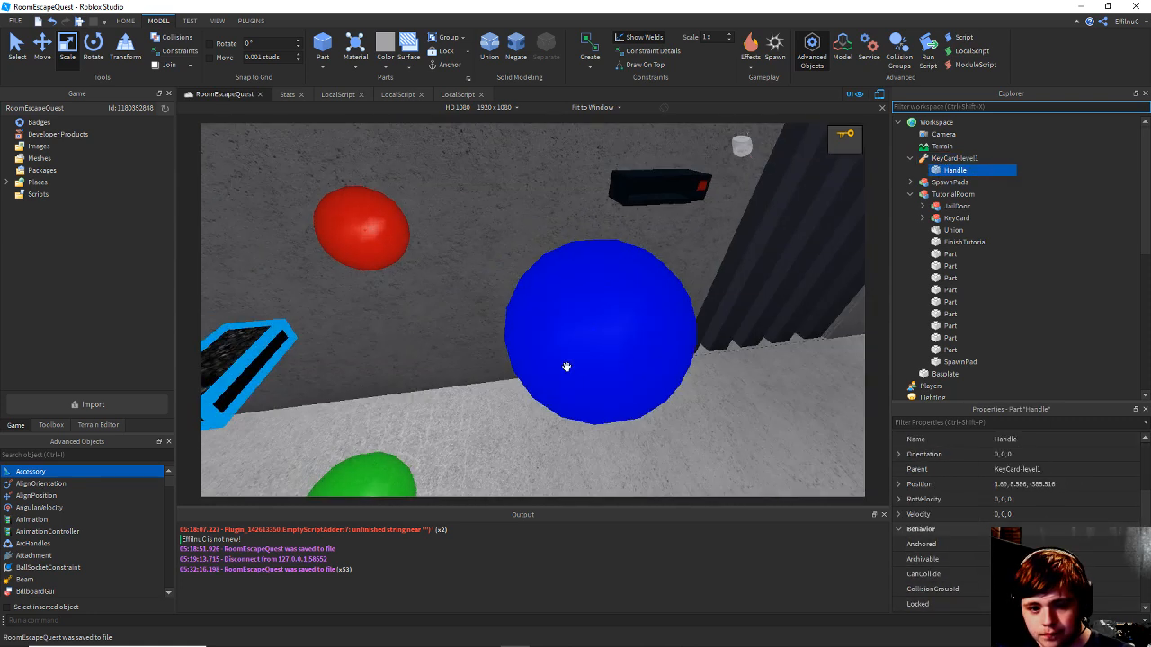
pyautogui.hotkey('ctrl', 's')
pyautogui.scroll(-5, 566, 366)
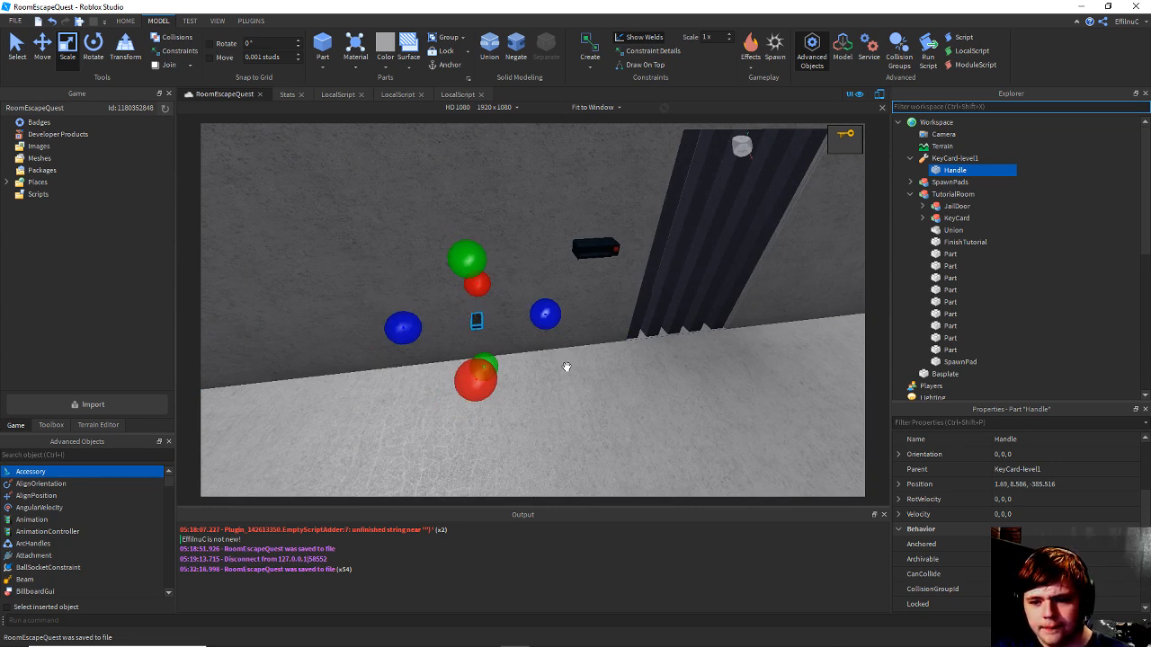
# Drag KeyCard-level1 into StarterPack and start a playtest from the Test tab.
pyautogui.moveTo(976, 159); pyautogui.dragTo(949, 303)
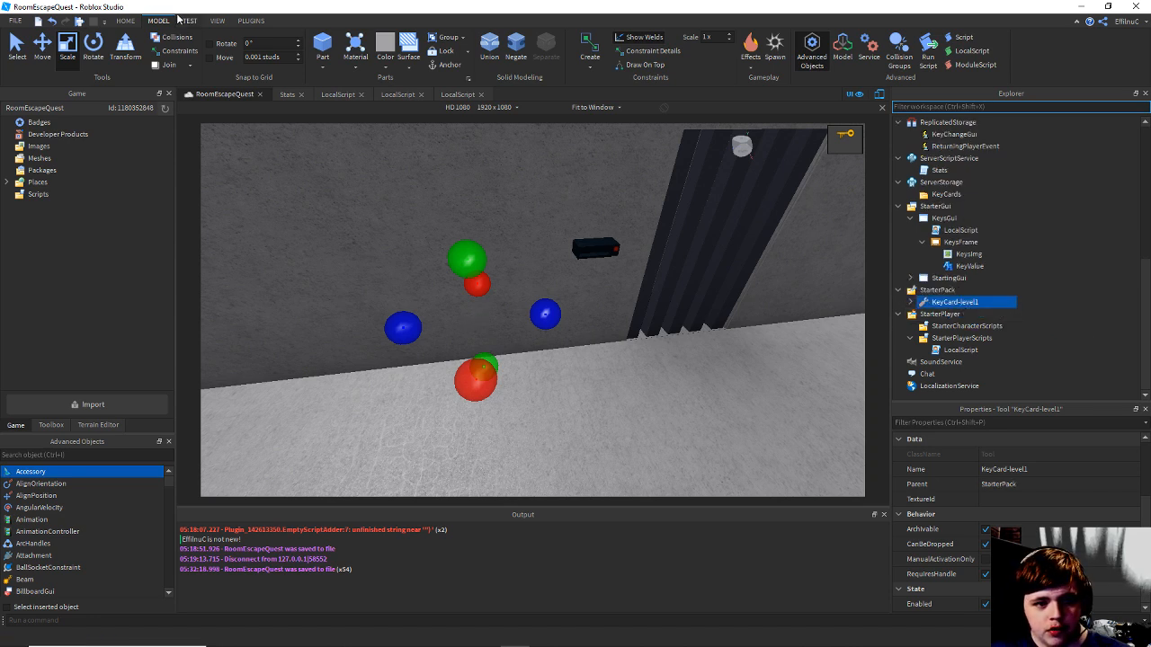
pyautogui.click(187, 20)
pyautogui.click(17, 43)
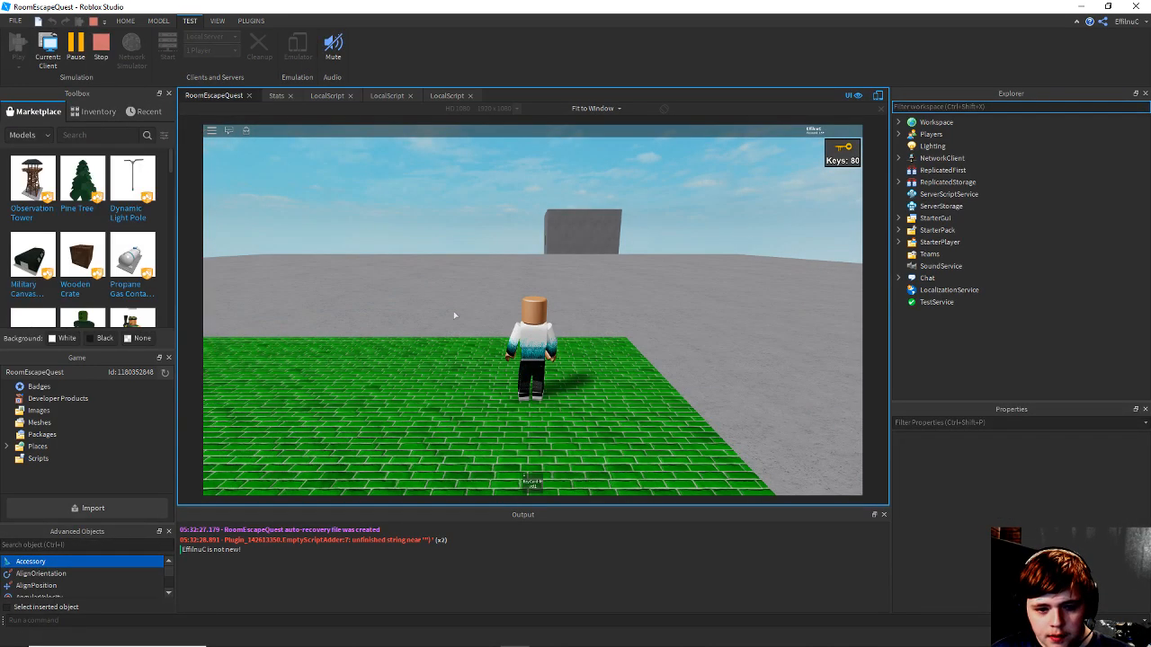
# Equip and unequip the key card while walking the character, then stop the playtest.
pyautogui.press('1')
pyautogui.moveTo(722, 342); pyautogui.dragTo(643, 365, button='right')
pyautogui.press('d')
pyautogui.scroll(3, 707, 347)
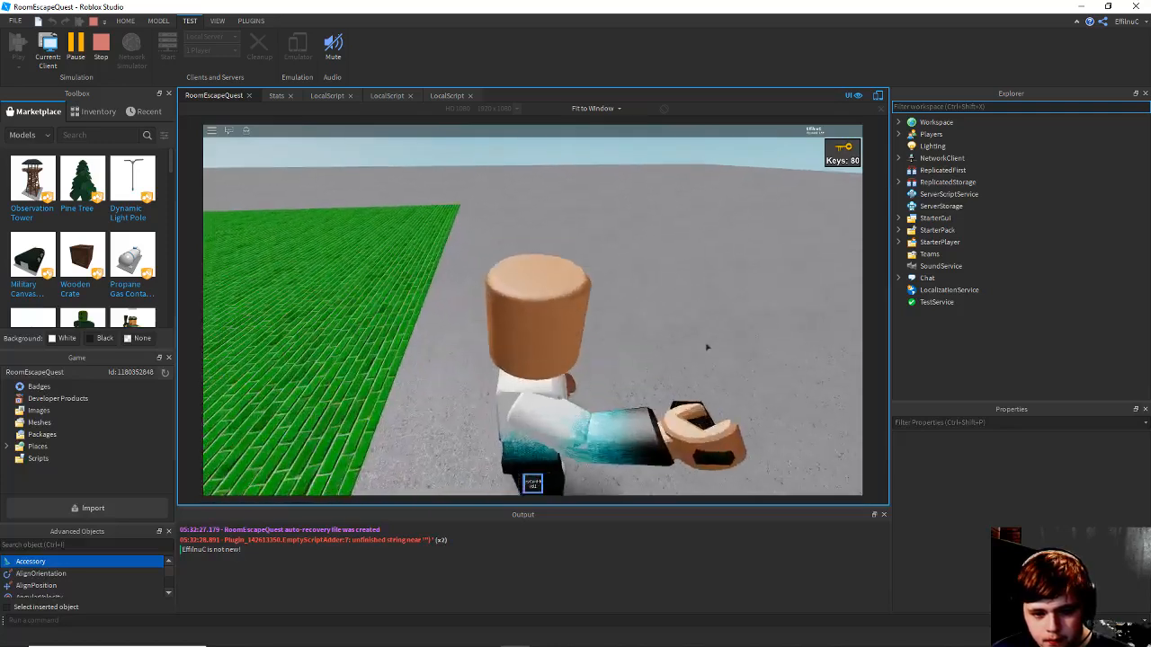
pyautogui.scroll(3, 707, 347)
pyautogui.scroll(-4, 533, 312)
pyautogui.press('d')
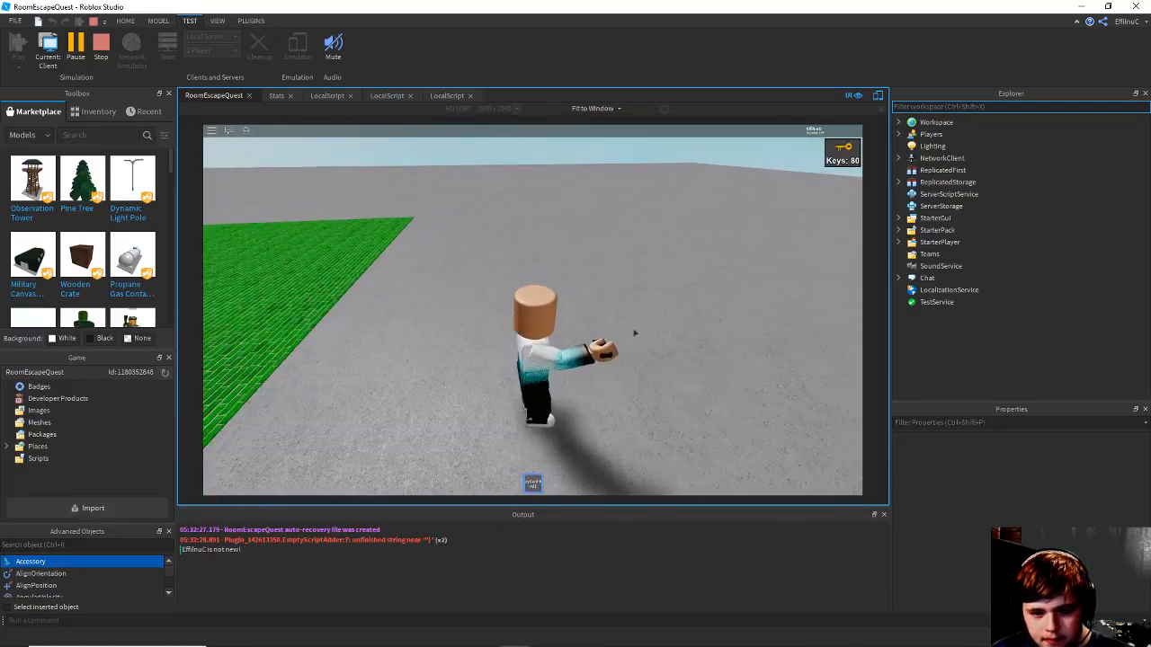
pyautogui.moveTo(629, 386); pyautogui.dragTo(629, 386, button='right')
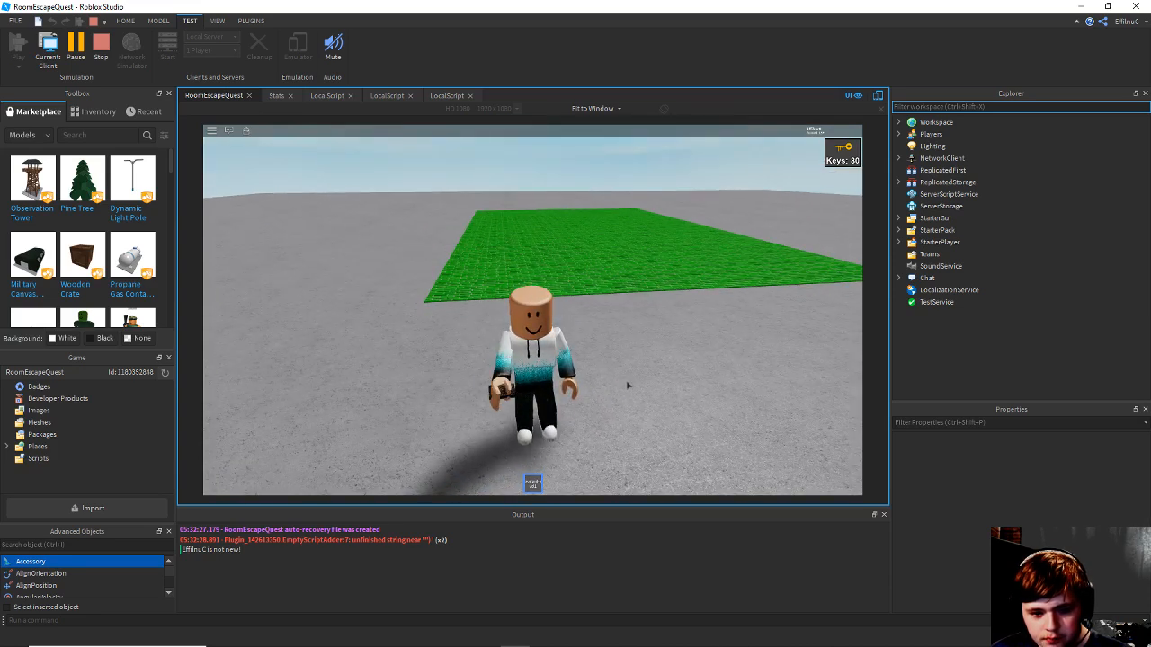
pyautogui.press('s')
pyautogui.press('1')
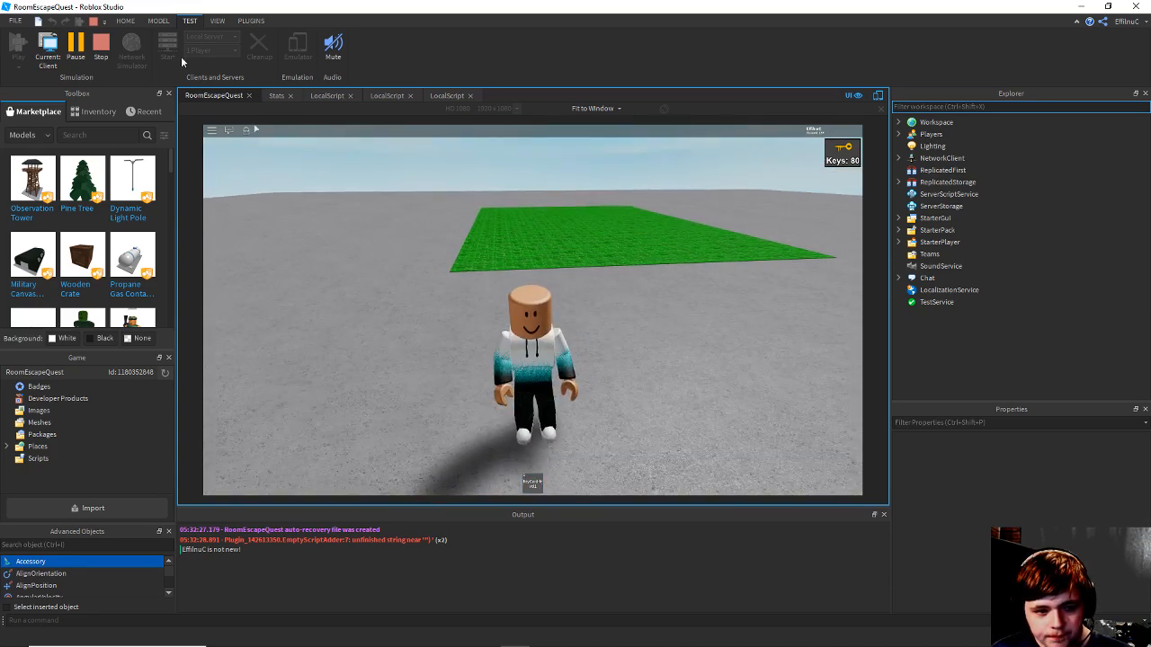
pyautogui.click(99, 41)
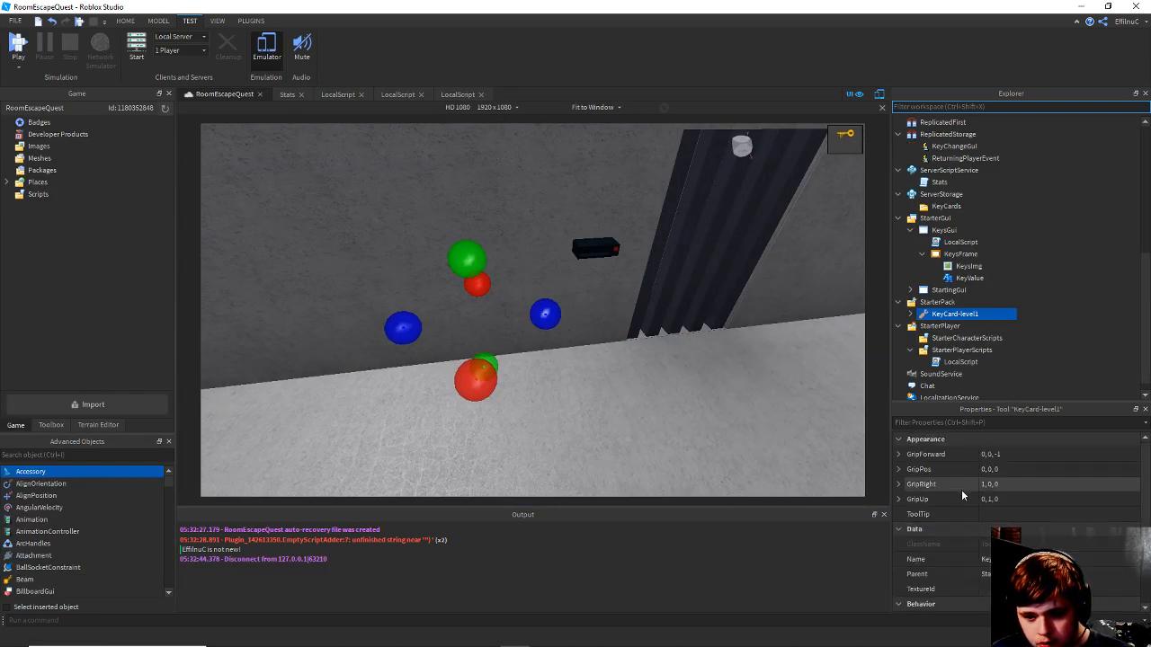
# Change a GripForward component to 2, inspect GripUp and GripRight, then playtest again.
pyautogui.click(1016, 455)
pyautogui.press('BackSpace')
pyautogui.write('2')
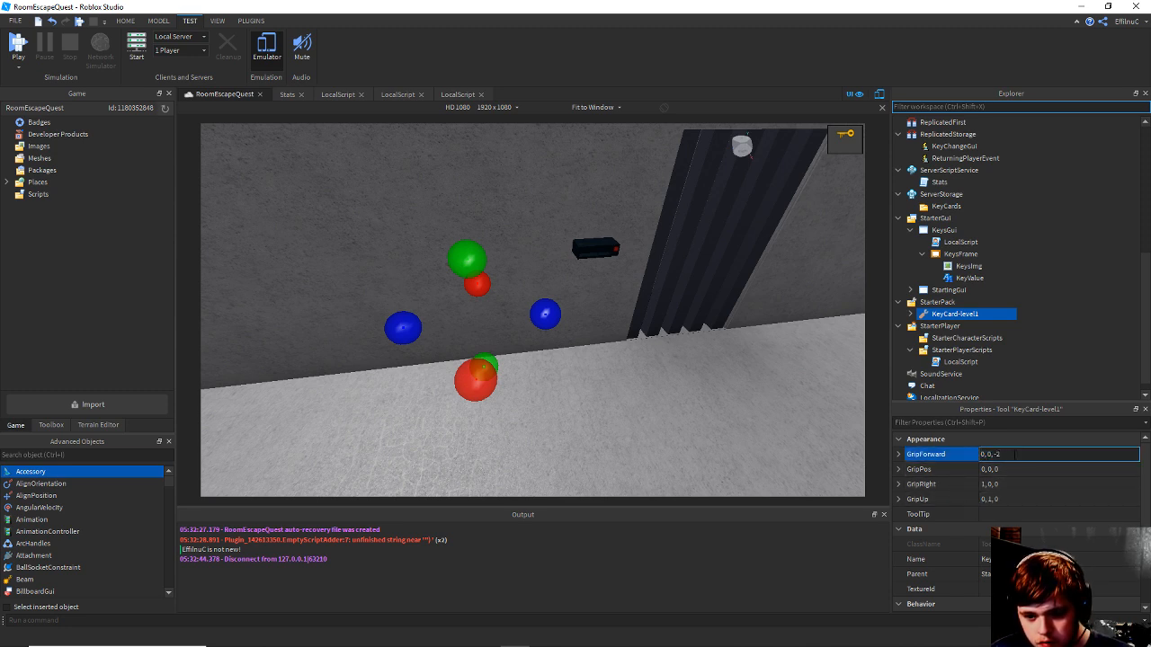
pyautogui.press('Return')
pyautogui.scroll(-1, 955, 491)
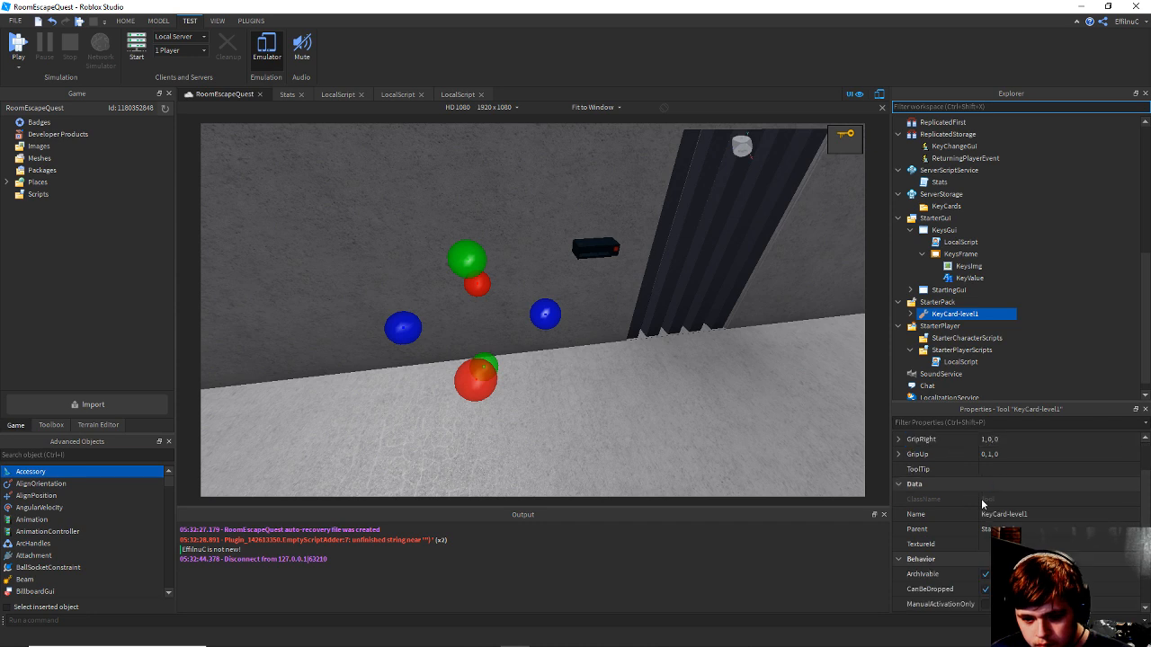
pyautogui.scroll(-1, 956, 529)
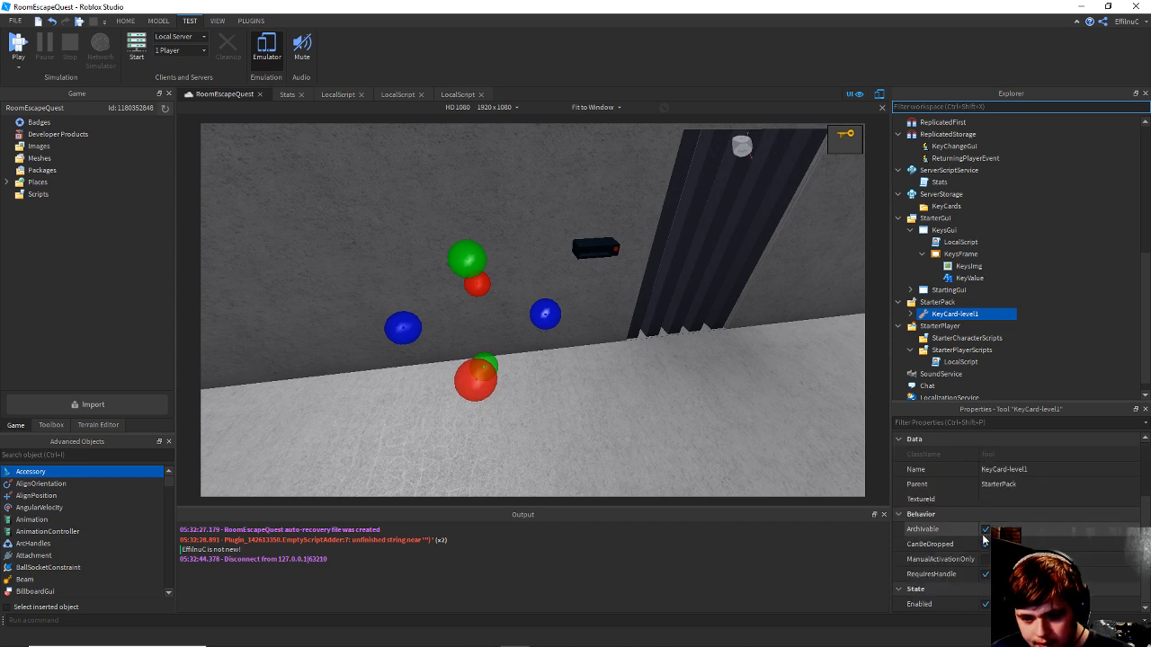
pyautogui.scroll(2, 953, 522)
pyautogui.click(899, 500)
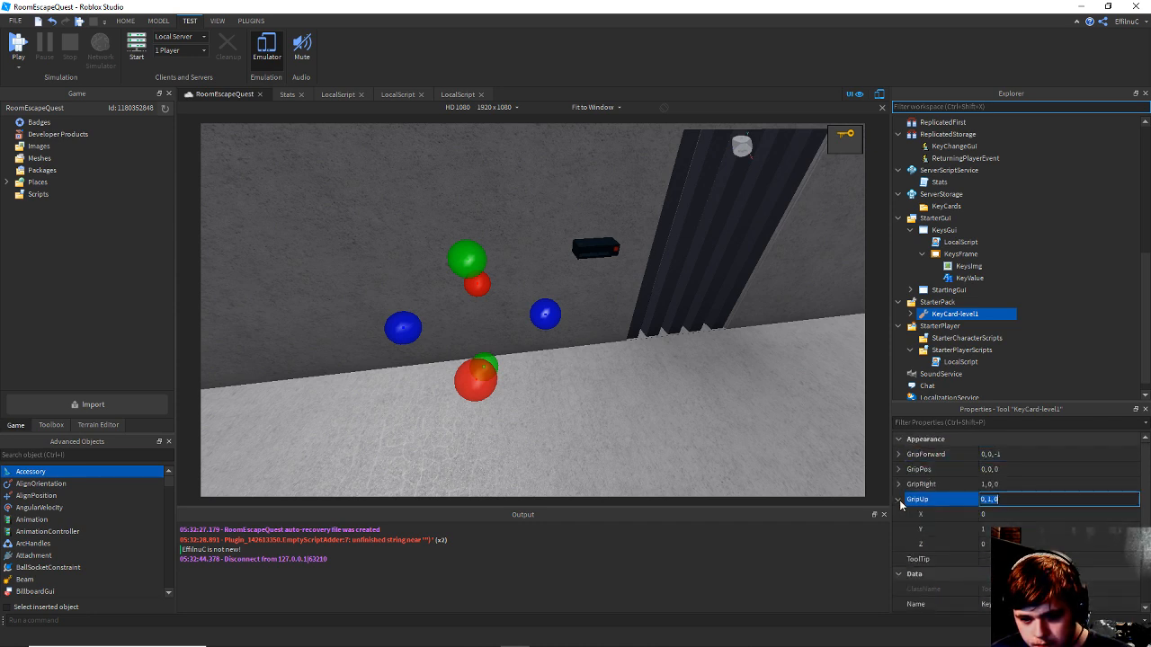
pyautogui.click(899, 484)
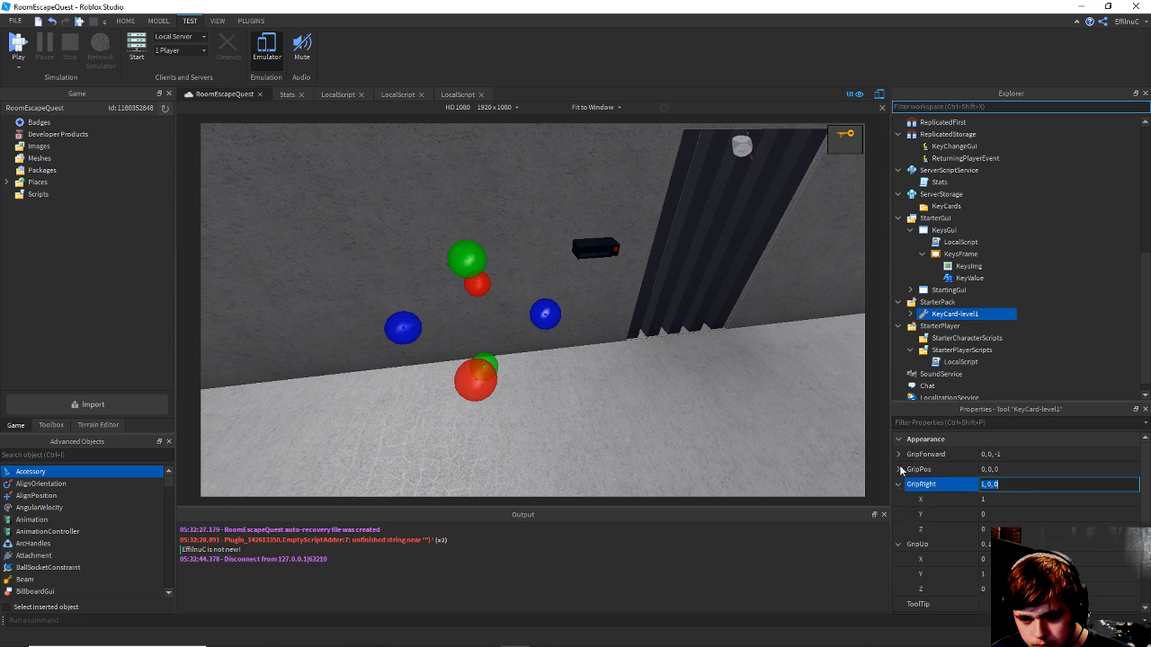
pyautogui.scroll(-2, 955, 494)
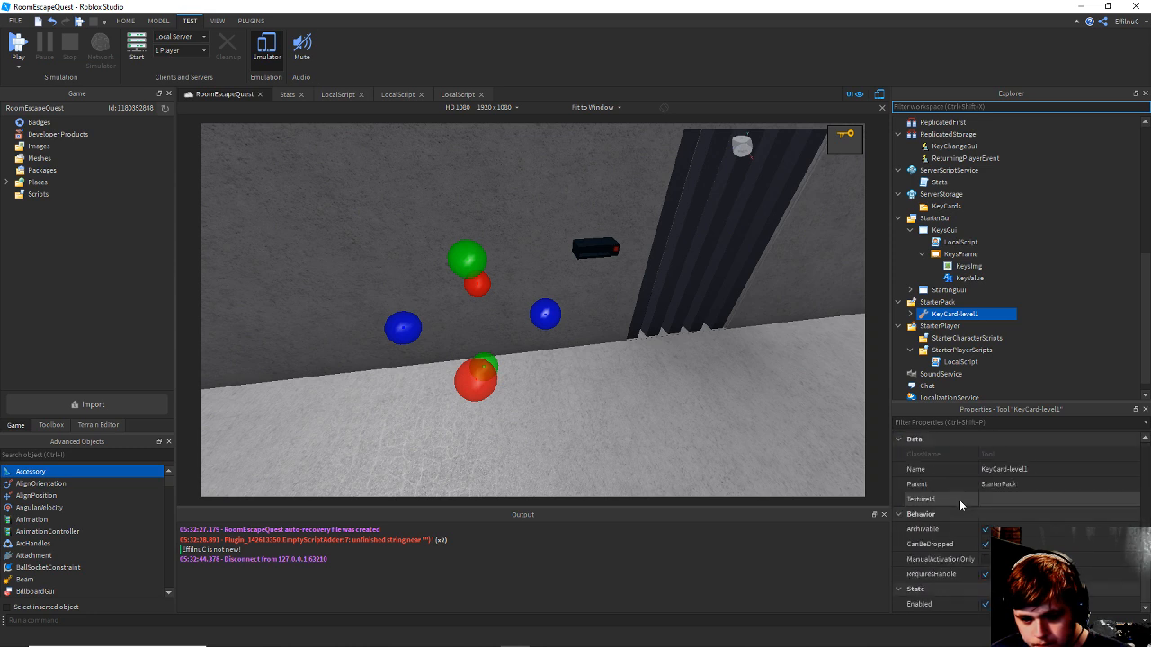
pyautogui.scroll(5, 960, 500)
pyautogui.scroll(4, 624, 303)
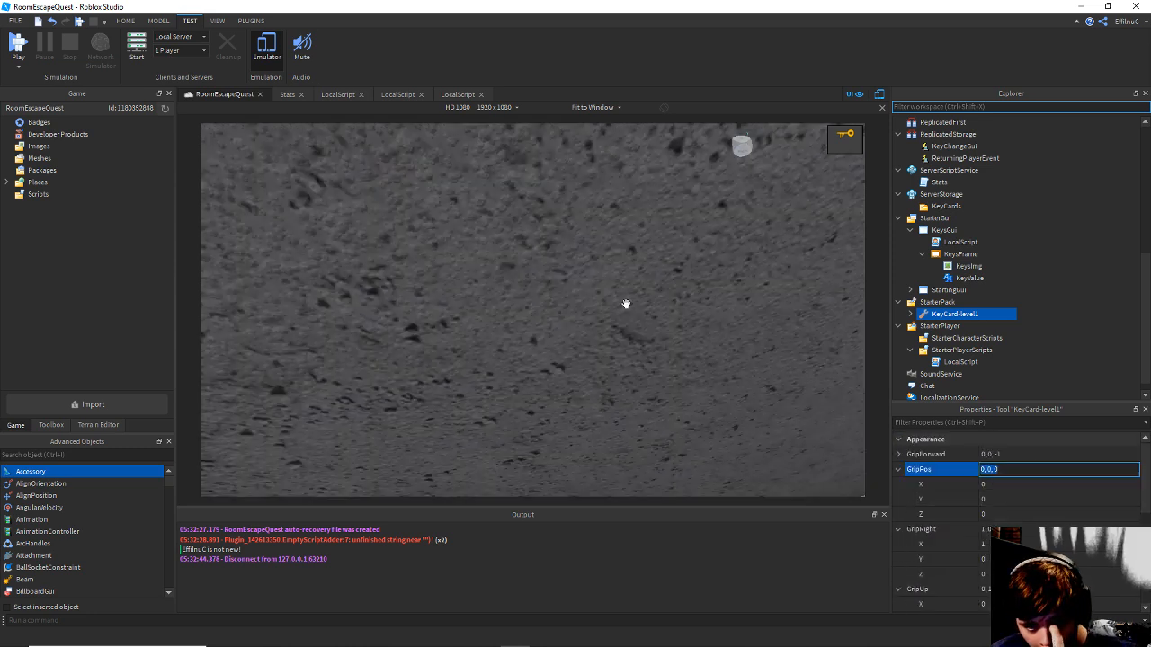
pyautogui.click(16, 44)
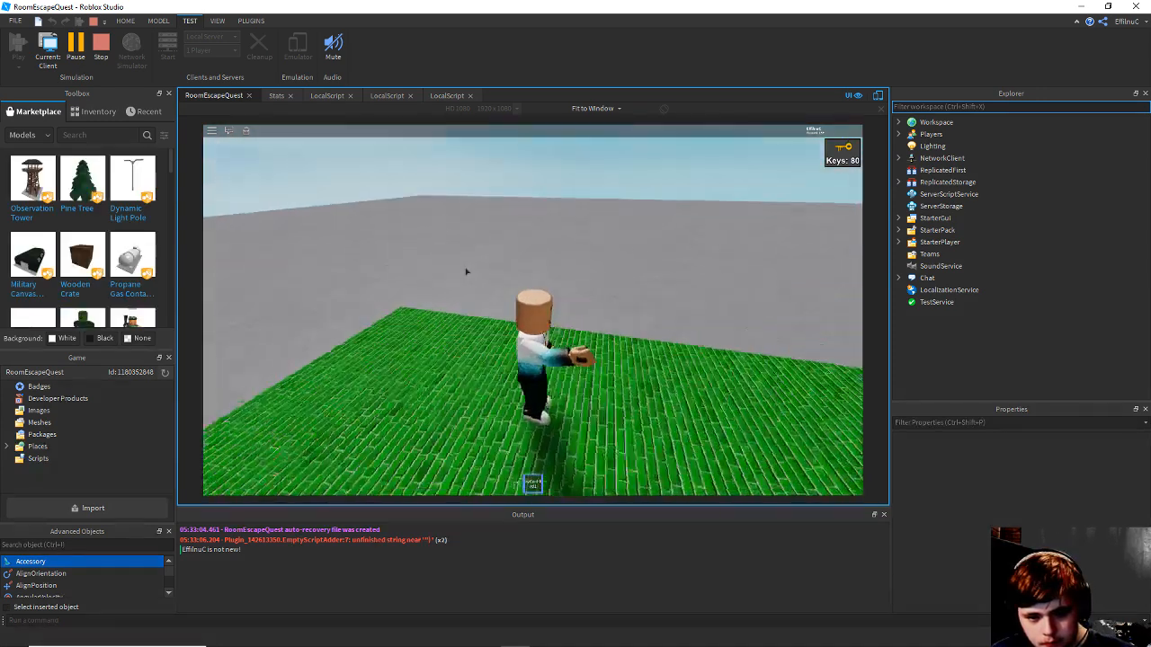
# Browse Players and the Backpack, then select the character's held KeyCard-level1 in Workspace.
pyautogui.scroll(2, 465, 272)
pyautogui.moveTo(466, 271); pyautogui.dragTo(466, 271, button='right')
pyautogui.scroll(2, 466, 271)
pyautogui.scroll(-2, 466, 272)
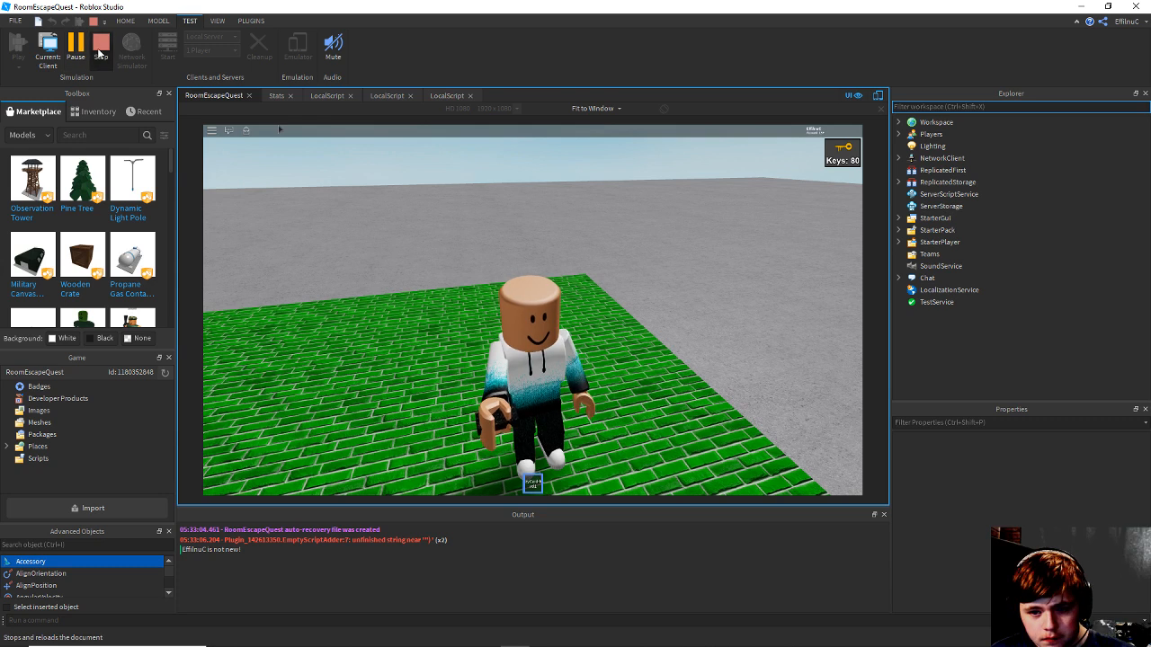
pyautogui.click(899, 134)
pyautogui.click(912, 146)
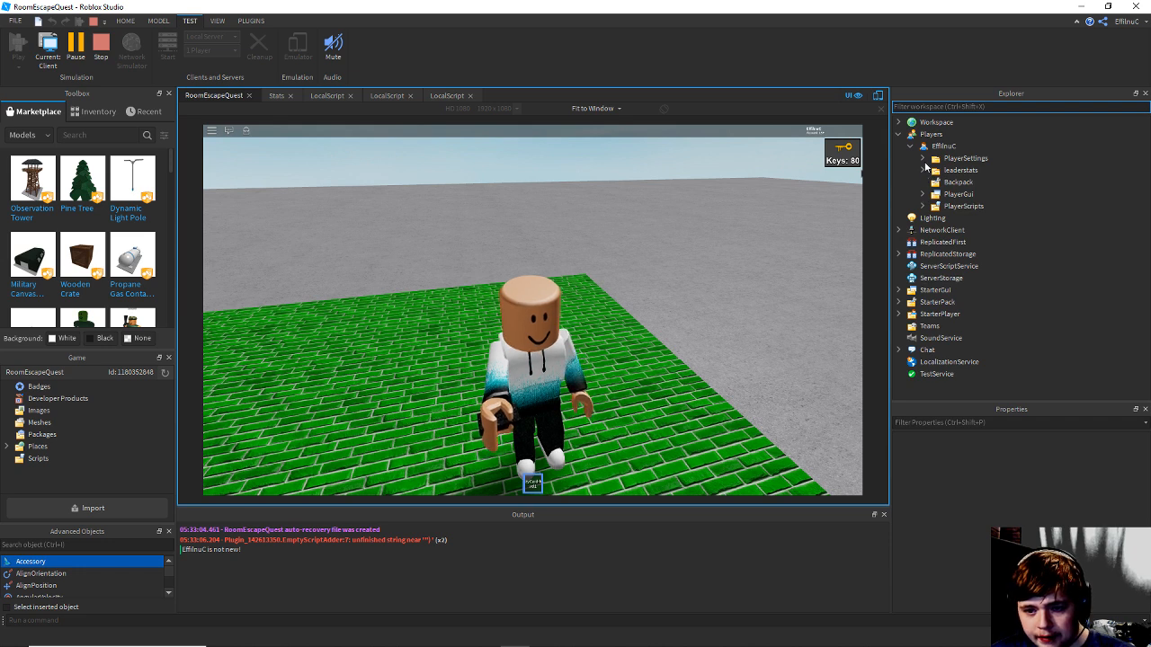
pyautogui.click(953, 181)
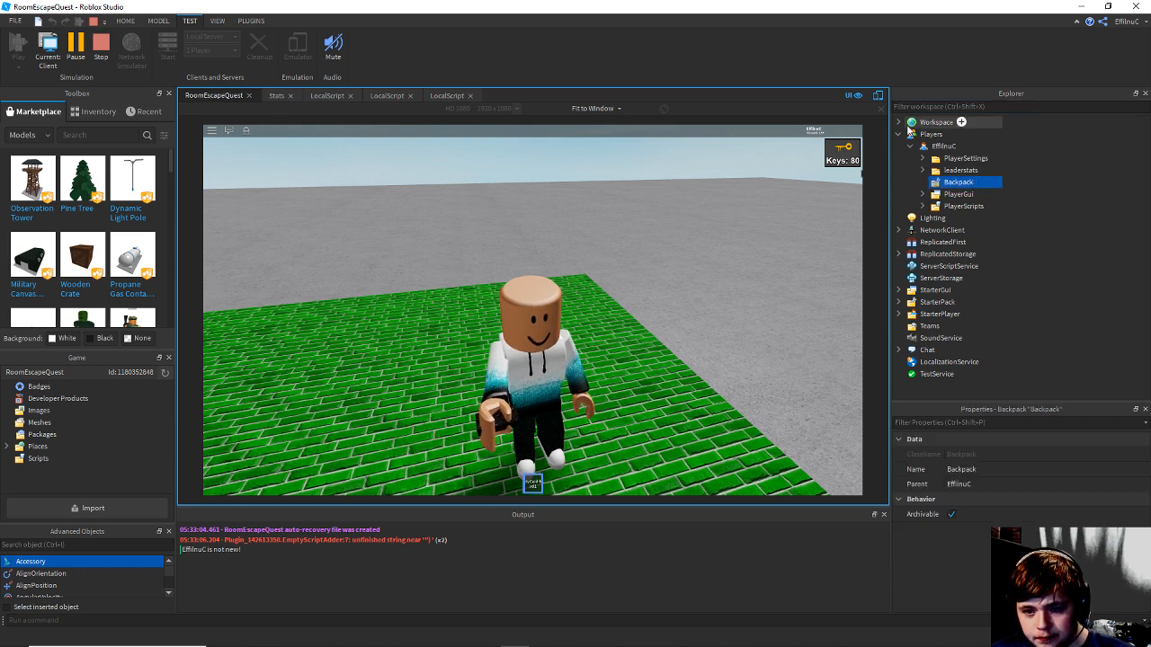
pyautogui.click(898, 122)
pyautogui.scroll(-1, 908, 126)
pyautogui.scroll(3, 913, 131)
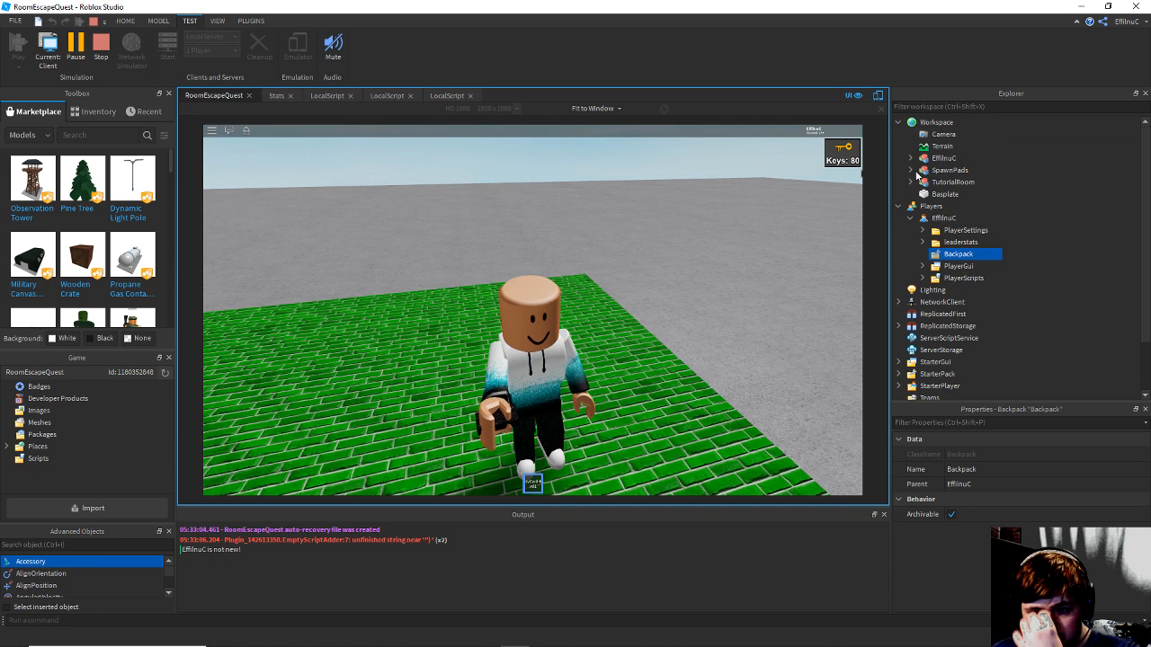
pyautogui.scroll(10, 917, 158)
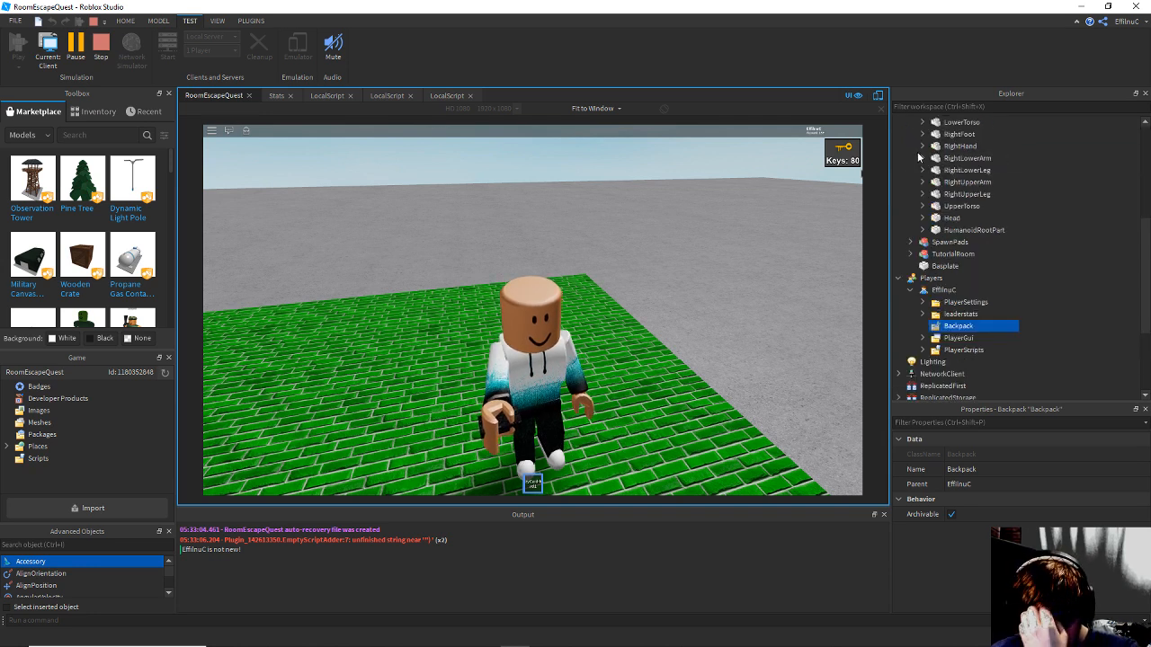
pyautogui.click(966, 193)
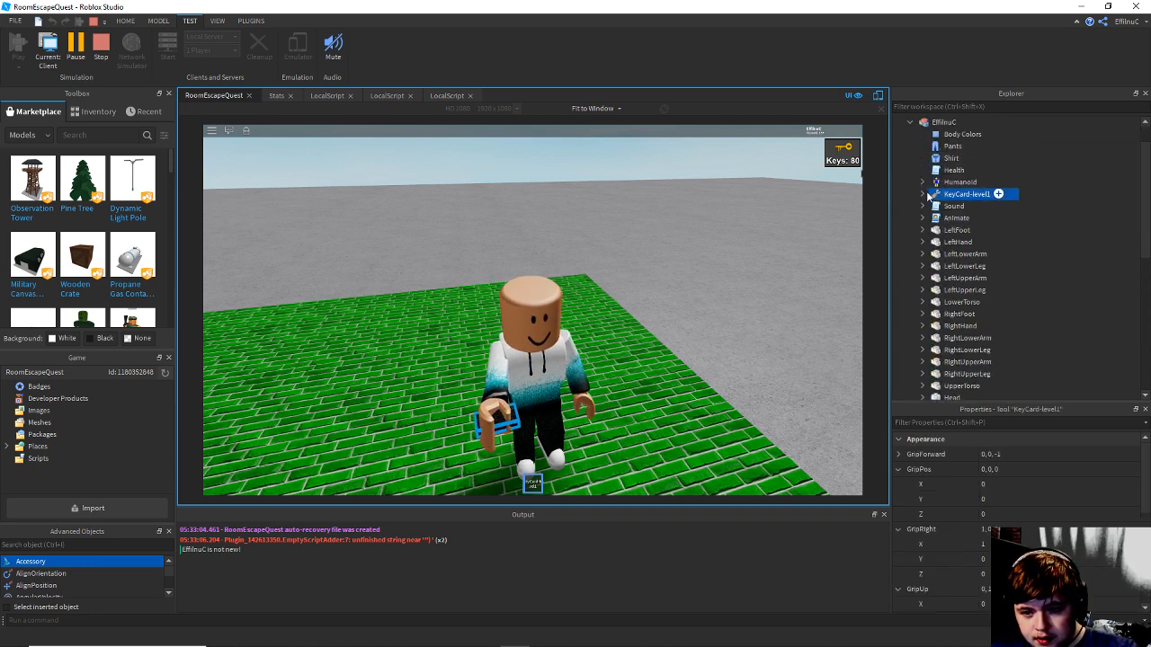
# Set the held keycard's GripForward to 1, 0, 0.
pyautogui.click(1026, 455)
pyautogui.click(1040, 455)
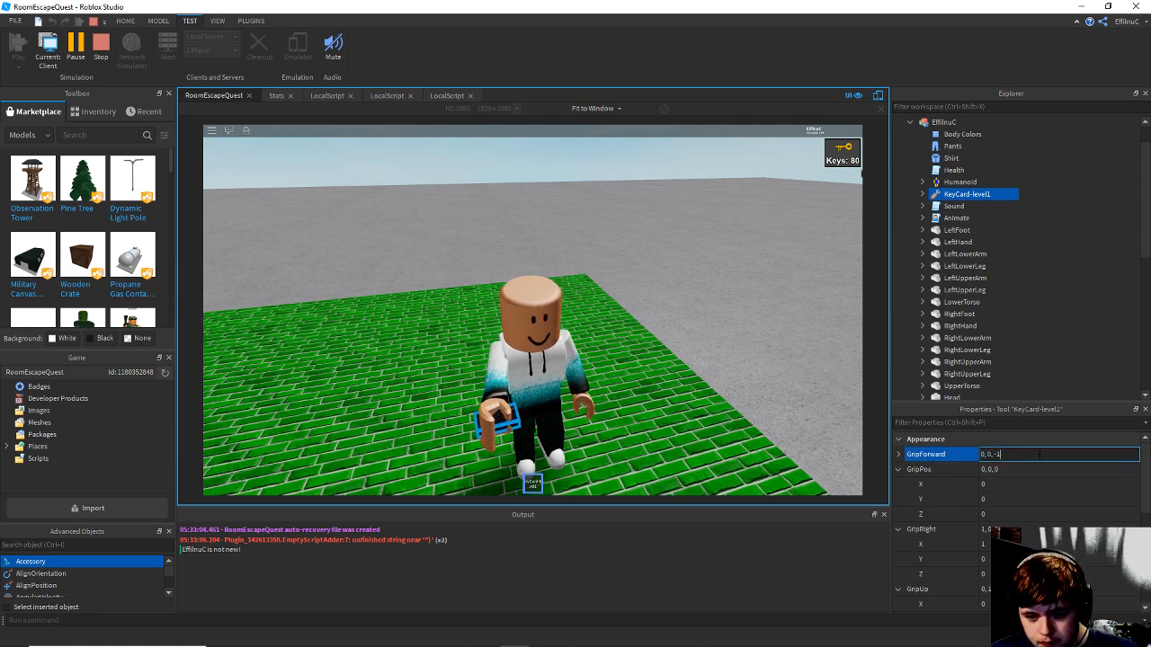
pyautogui.press('BackSpace')
pyautogui.press('BackSpace')
pyautogui.write('0')
pyautogui.press('Return')
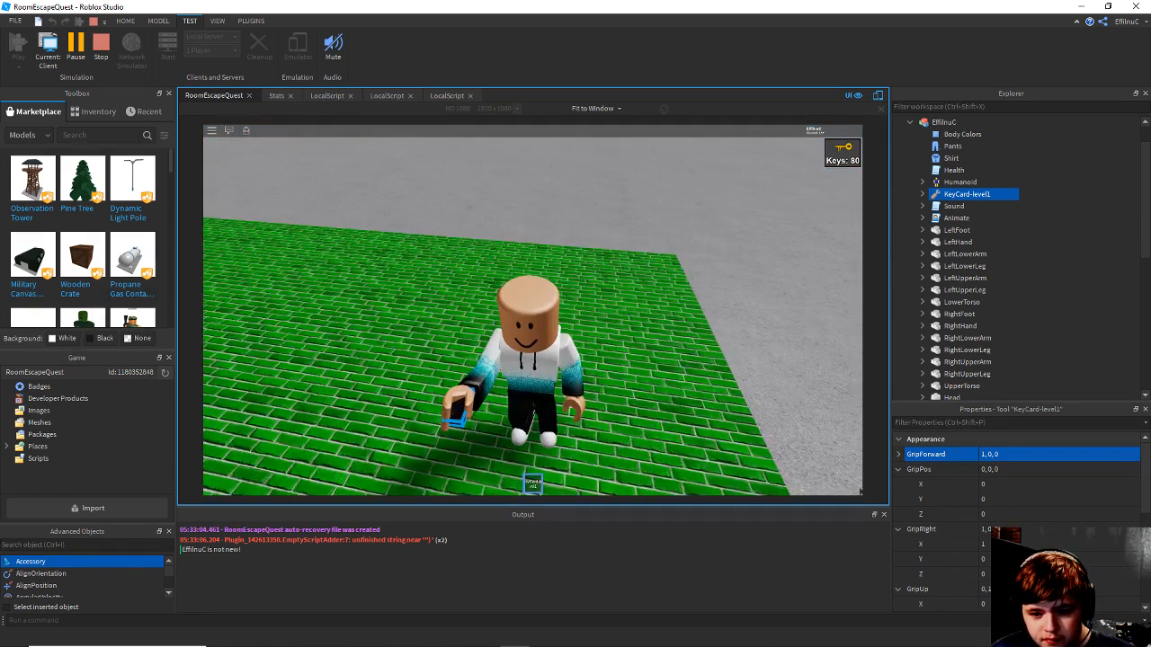
# Try GripPos values 0, 0, 1, then 0, 0, 0, then 0, 1, 0.
pyautogui.click(1016, 470)
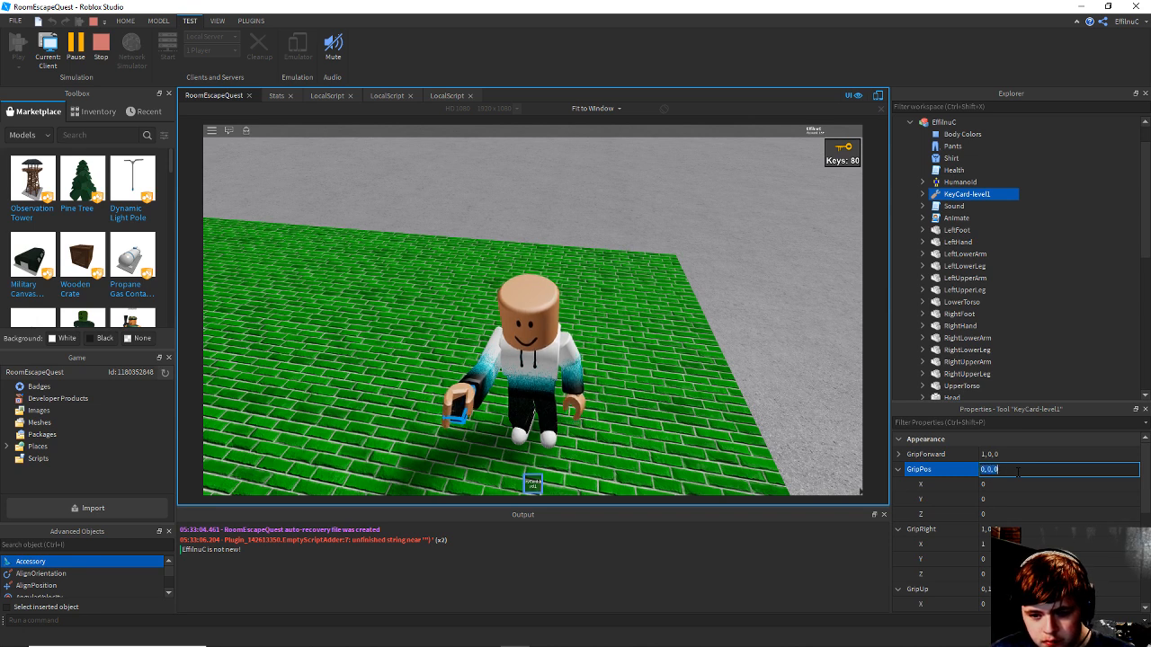
pyautogui.write('0, 0, 1')
pyautogui.press('Return')
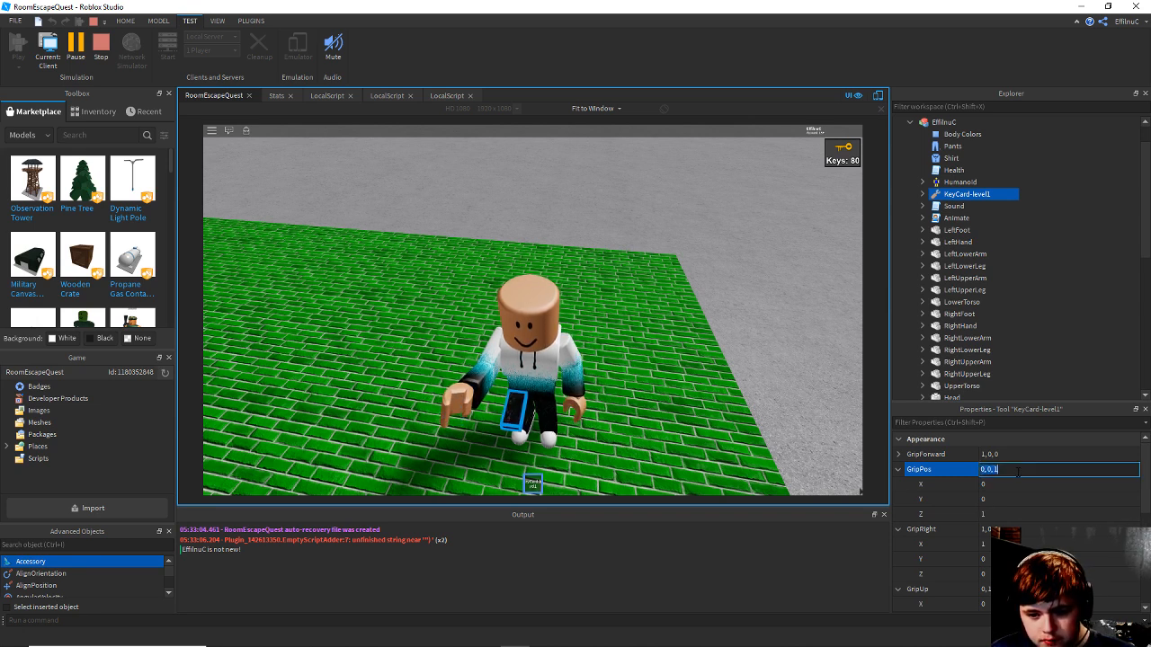
pyautogui.press('BackSpace')
pyautogui.write('0')
pyautogui.press('Return')
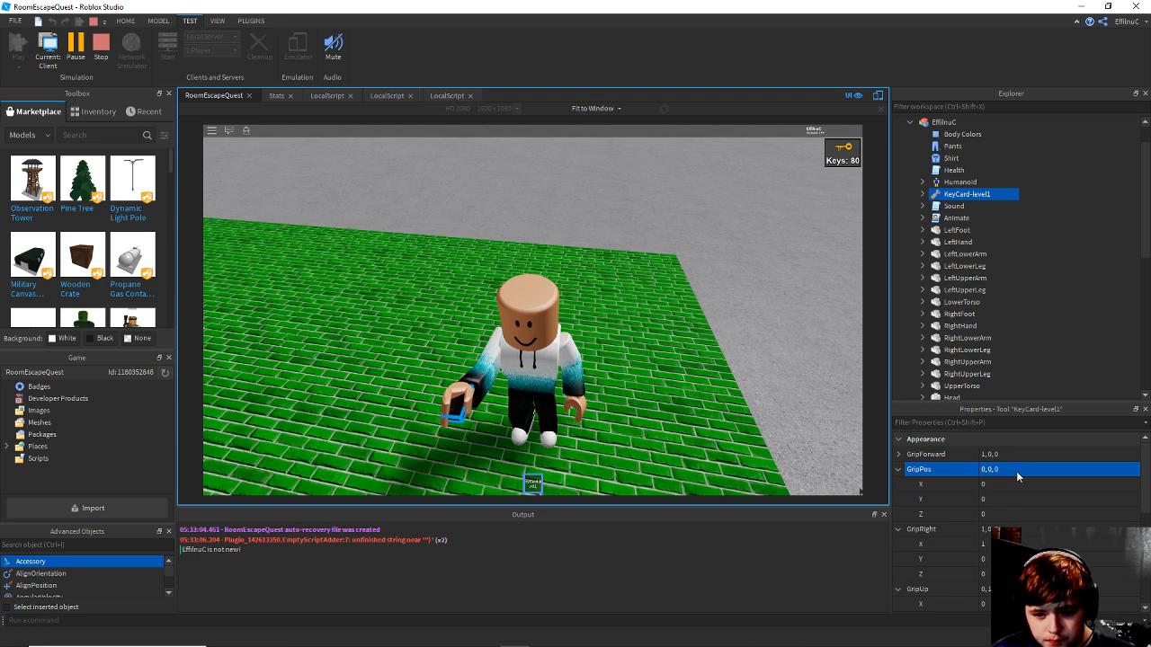
pyautogui.doubleClick(1018, 472)
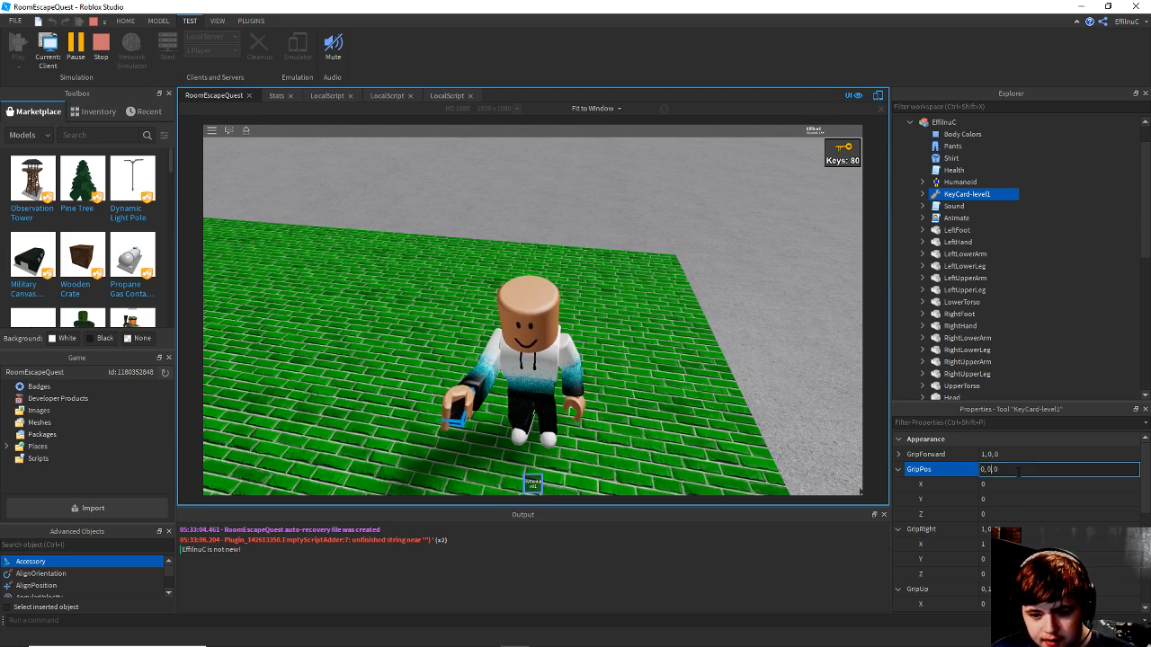
pyautogui.write('1')
pyautogui.press('Return')
# Try GripPos at 1, 0, 0 and then -1, 0, 0.
pyautogui.click(1019, 472)
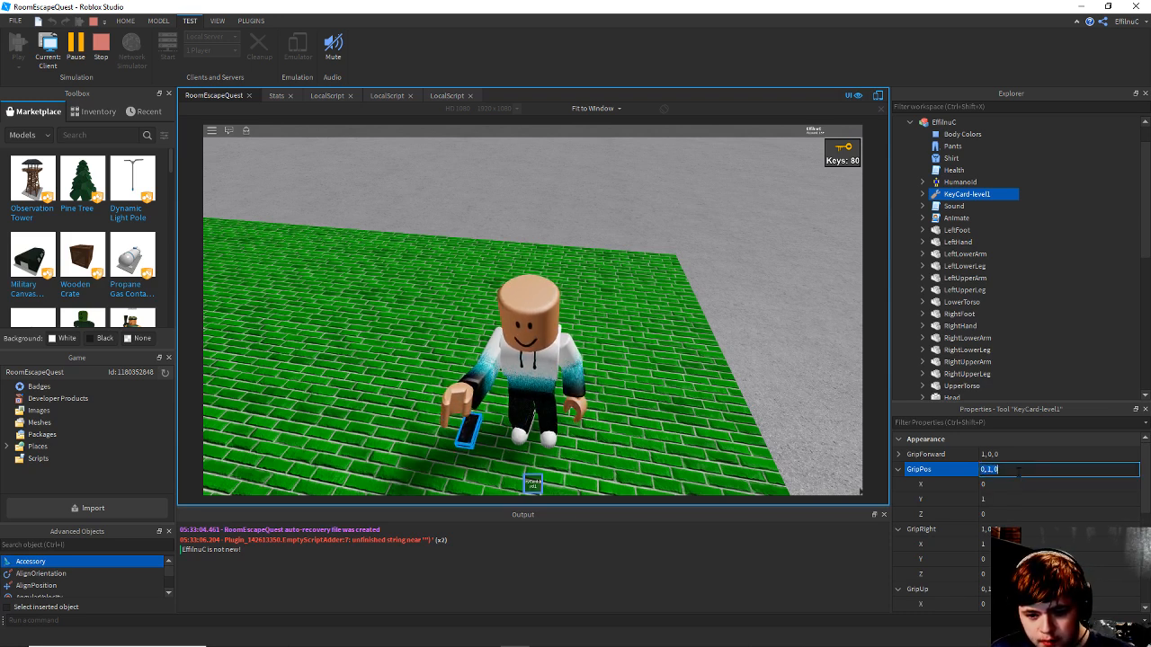
pyautogui.press('Left')
pyautogui.press('BackSpace')
pyautogui.write('0')
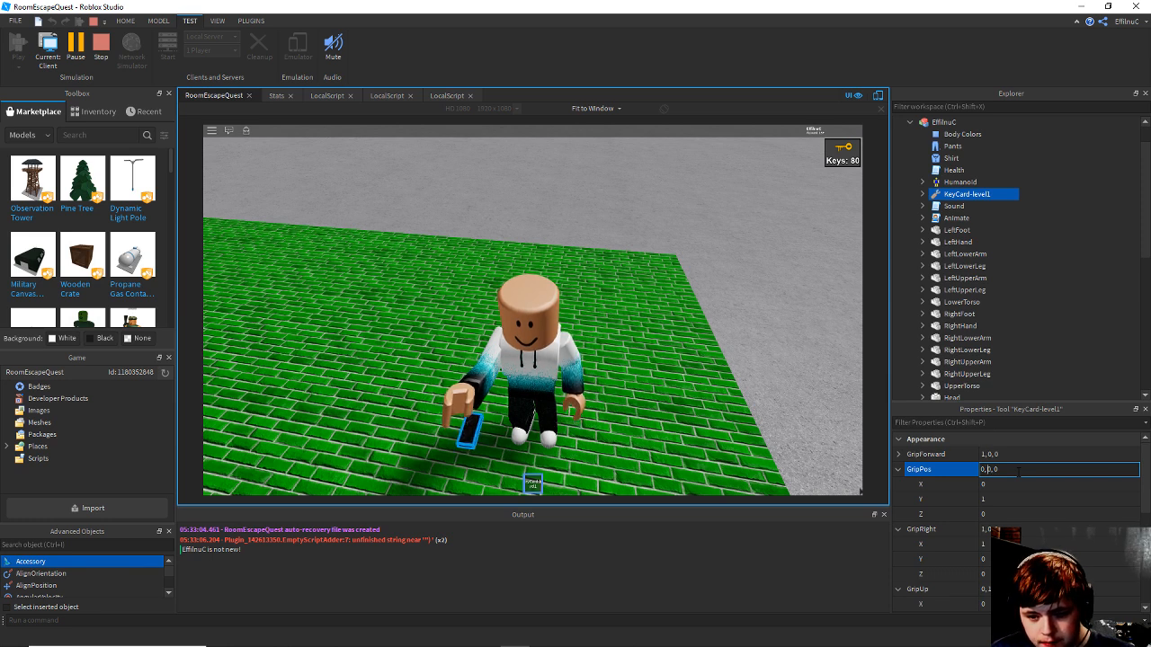
pyautogui.press('Return')
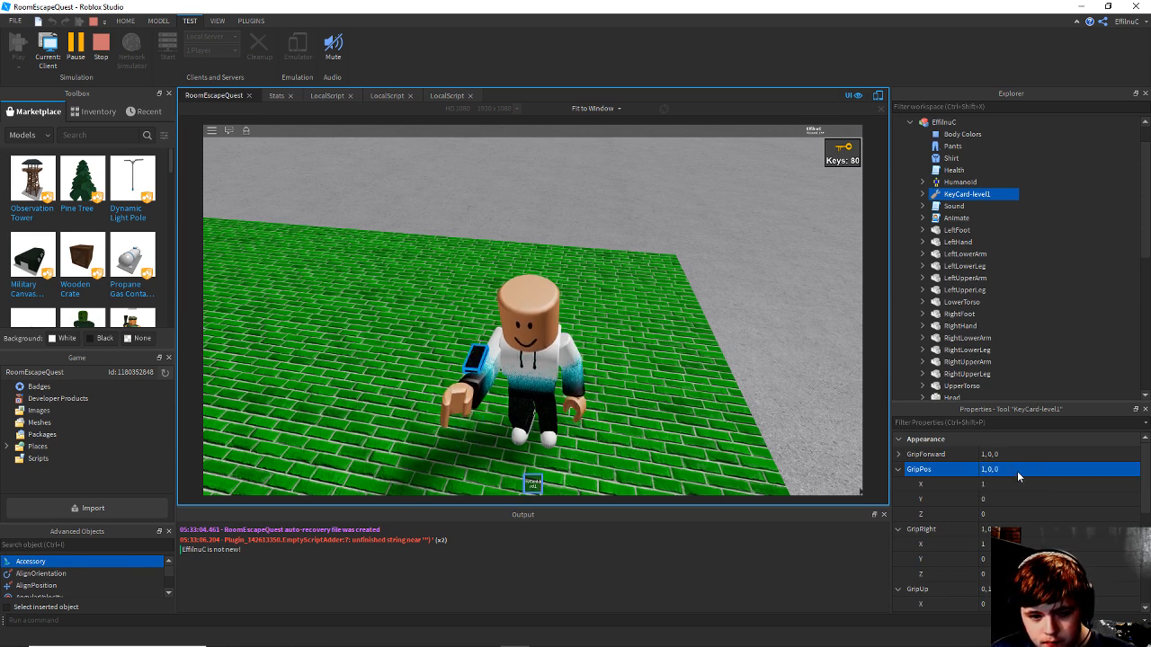
pyautogui.click(1026, 473)
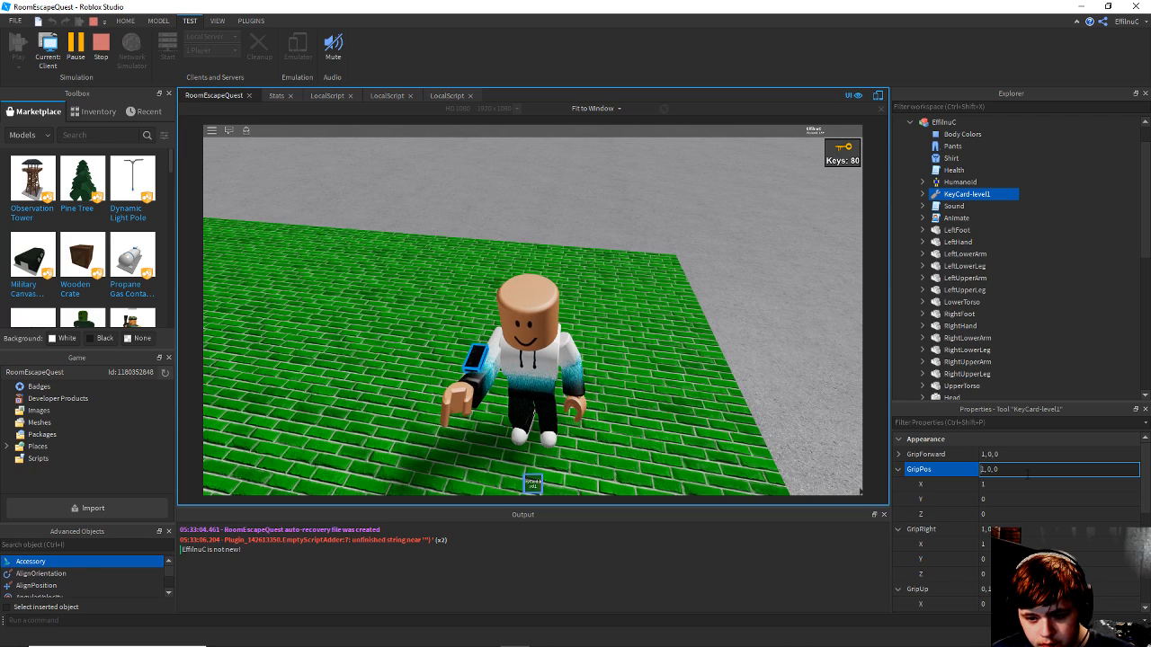
pyautogui.write('-')
pyautogui.press('Return')
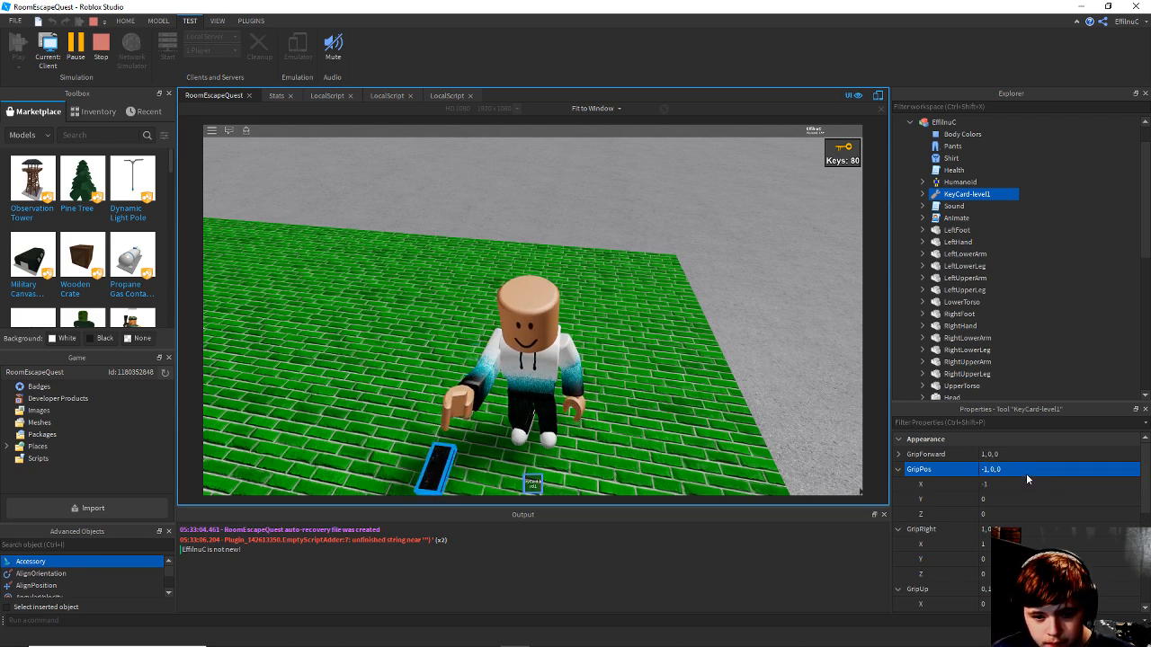
# Fine-tune the GripPos X value to -0.1, then -0.2.
pyautogui.click(1026, 473)
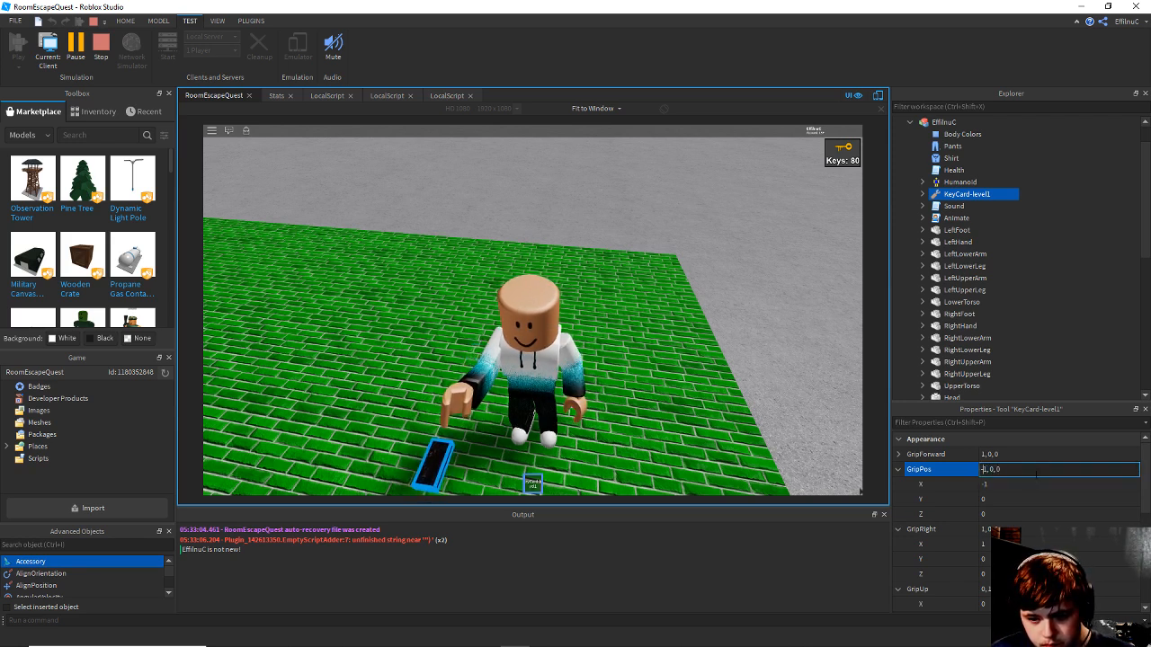
pyautogui.press('Return')
pyautogui.click(1038, 473)
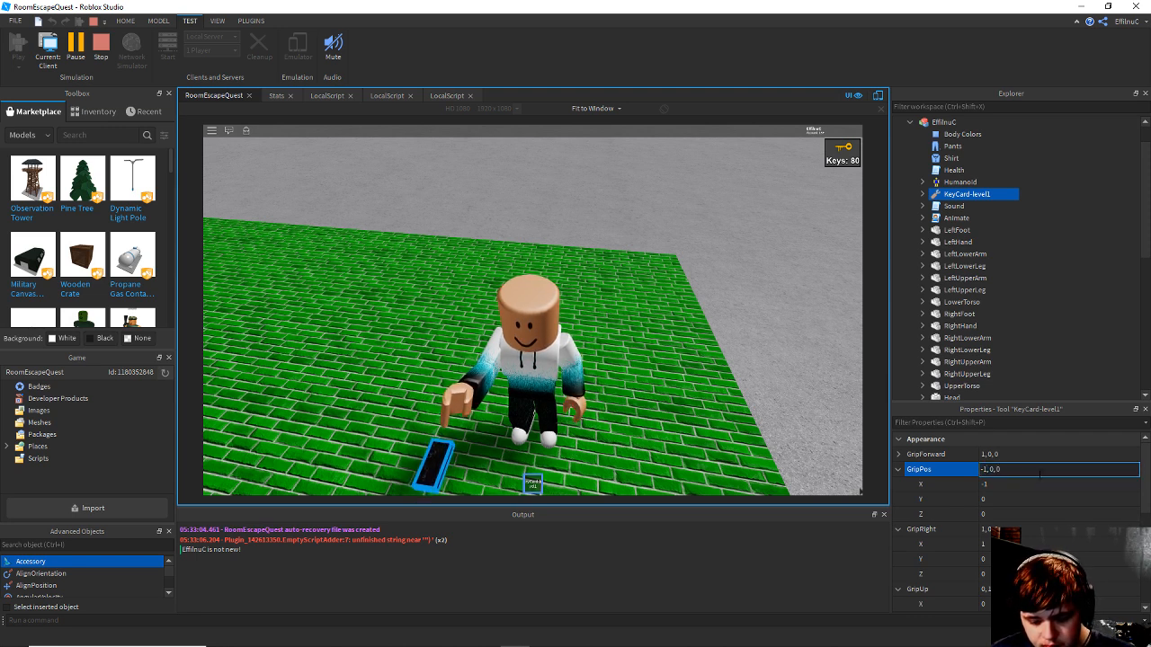
pyautogui.write('.1')
pyautogui.press('Return')
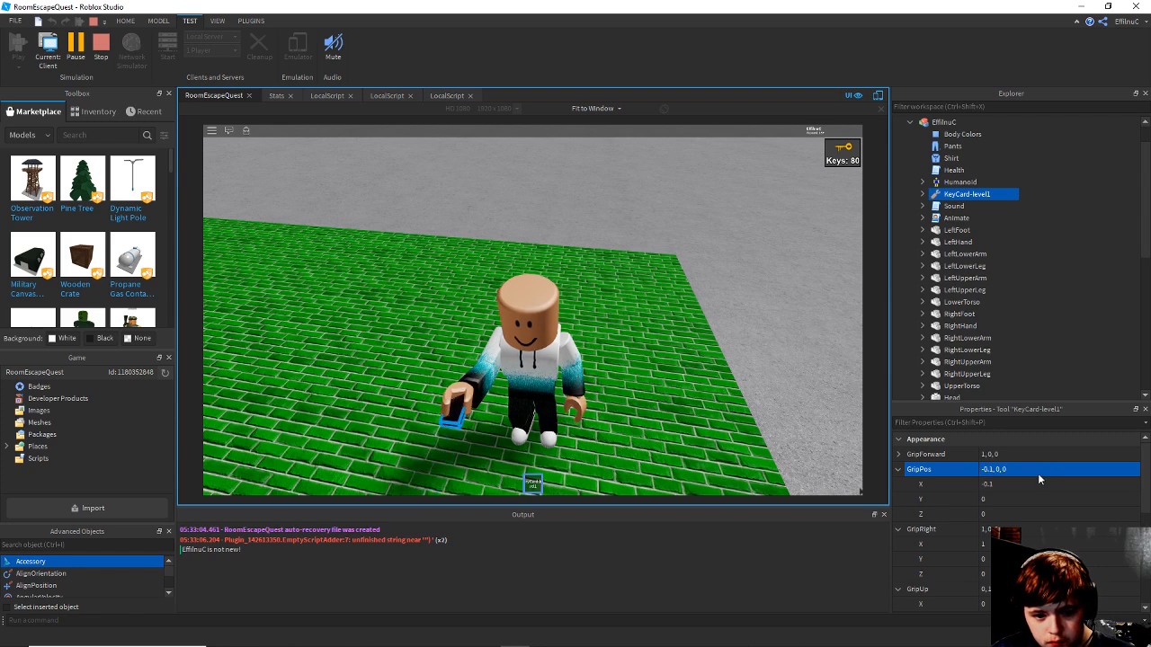
pyautogui.click(1039, 474)
pyautogui.press('Left')
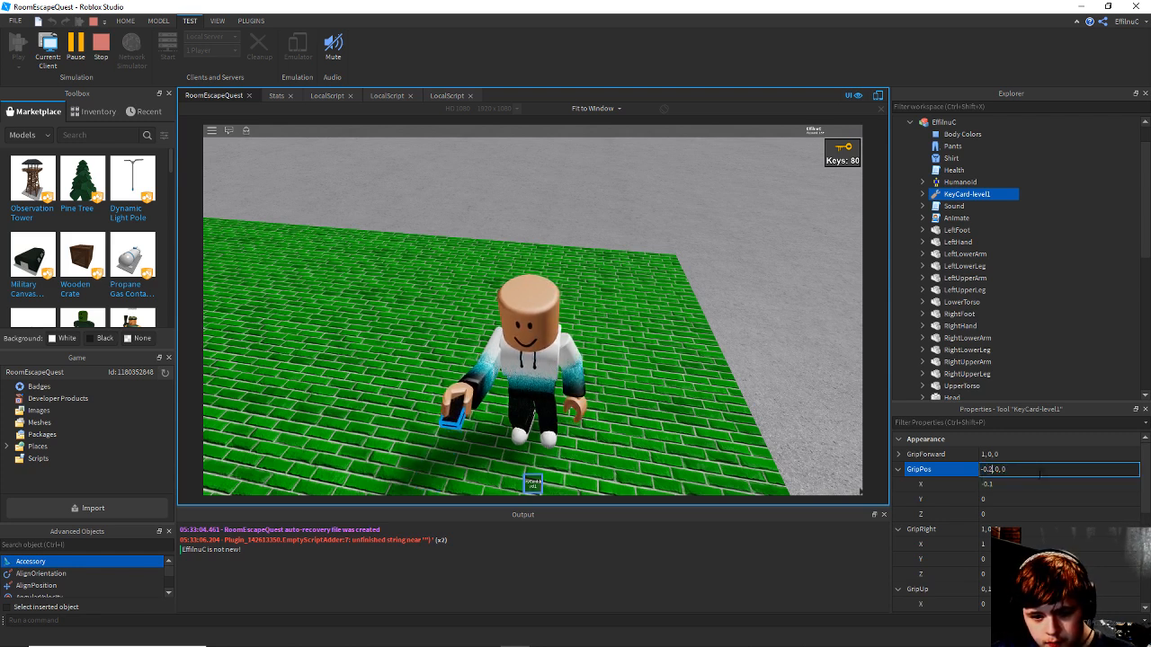
pyautogui.press('Return')
# Settle GripPos at -0.3, 0, 0 and orbit the camera to check the card in hand.
pyautogui.click(1037, 473)
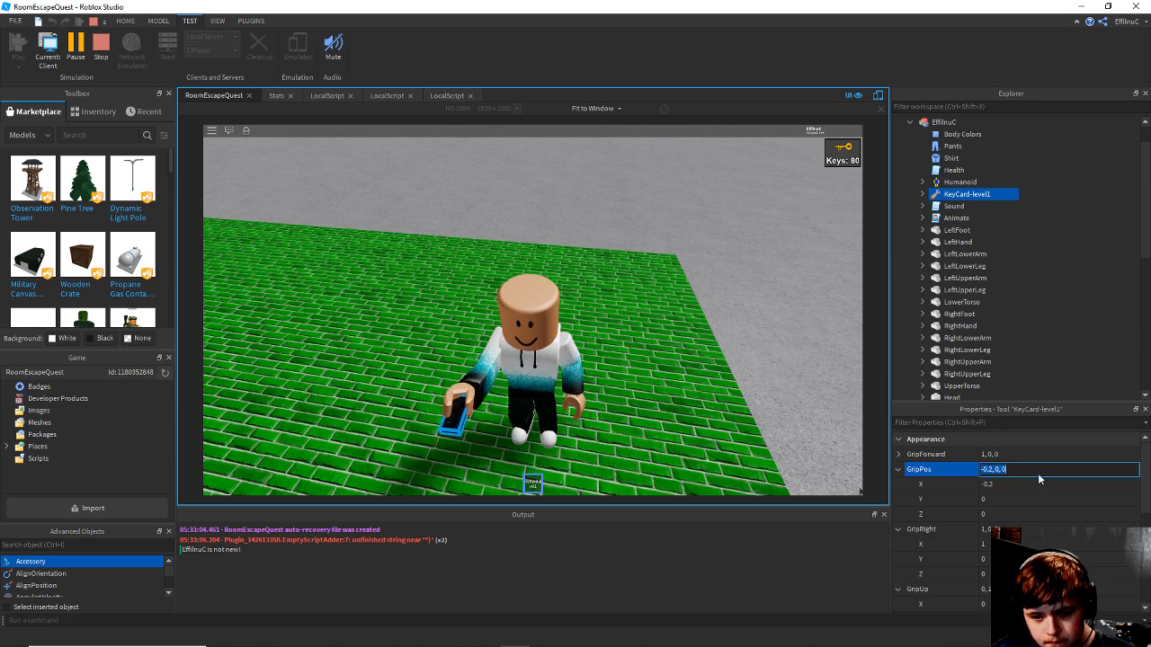
pyautogui.press('Left')
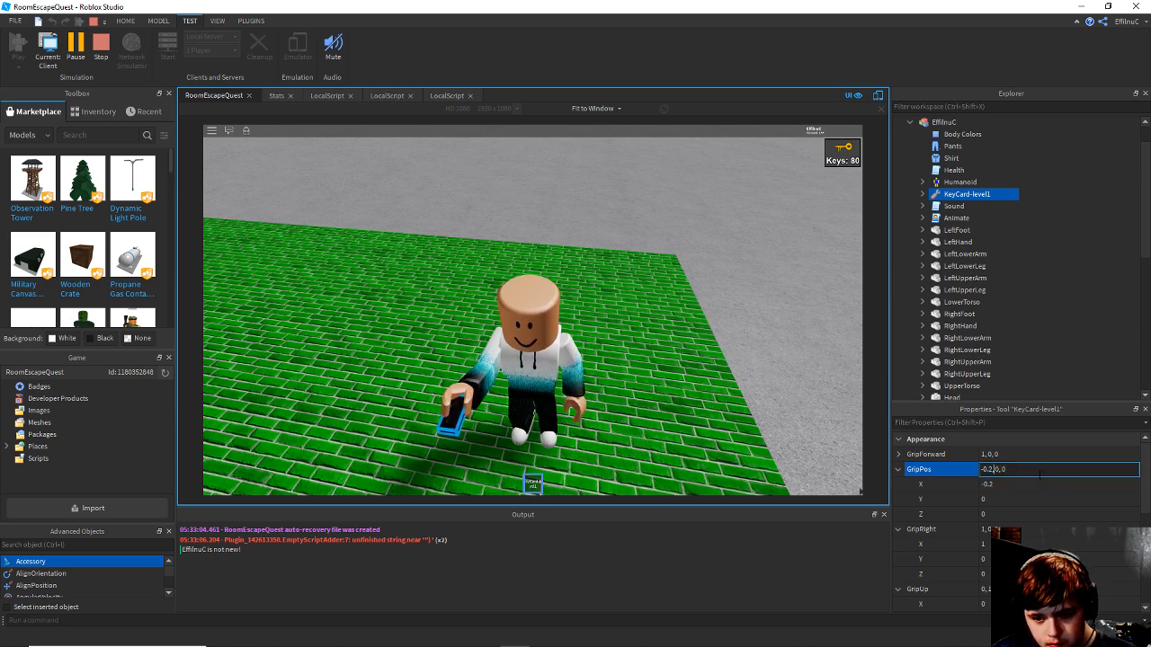
pyautogui.press('Return')
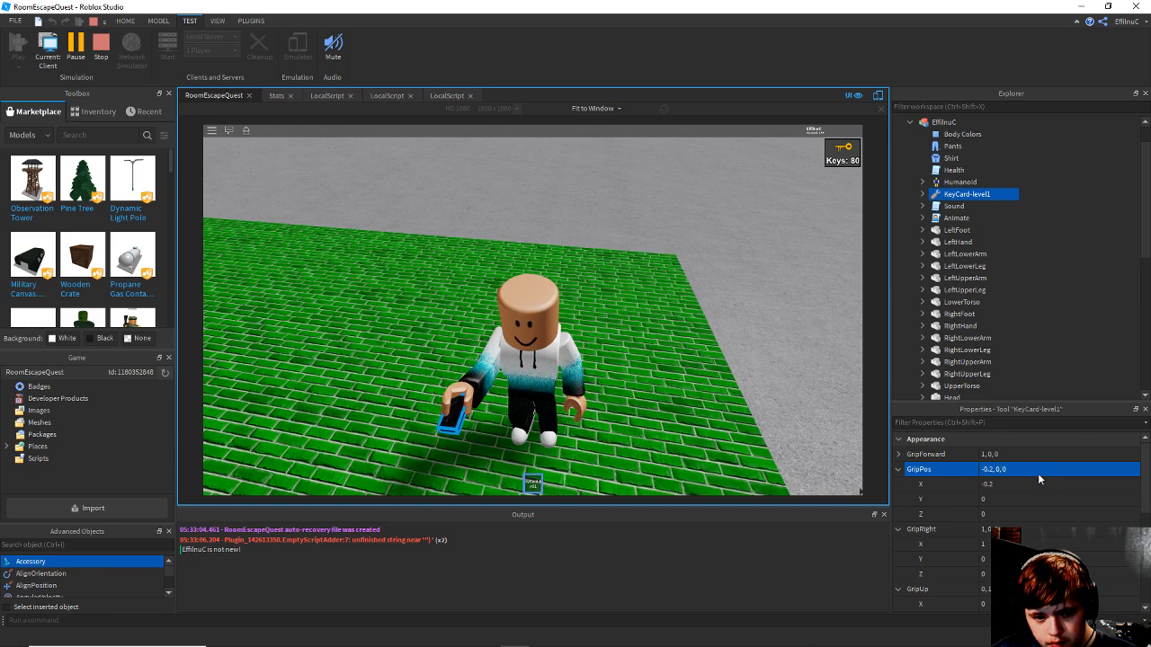
pyautogui.click(1038, 473)
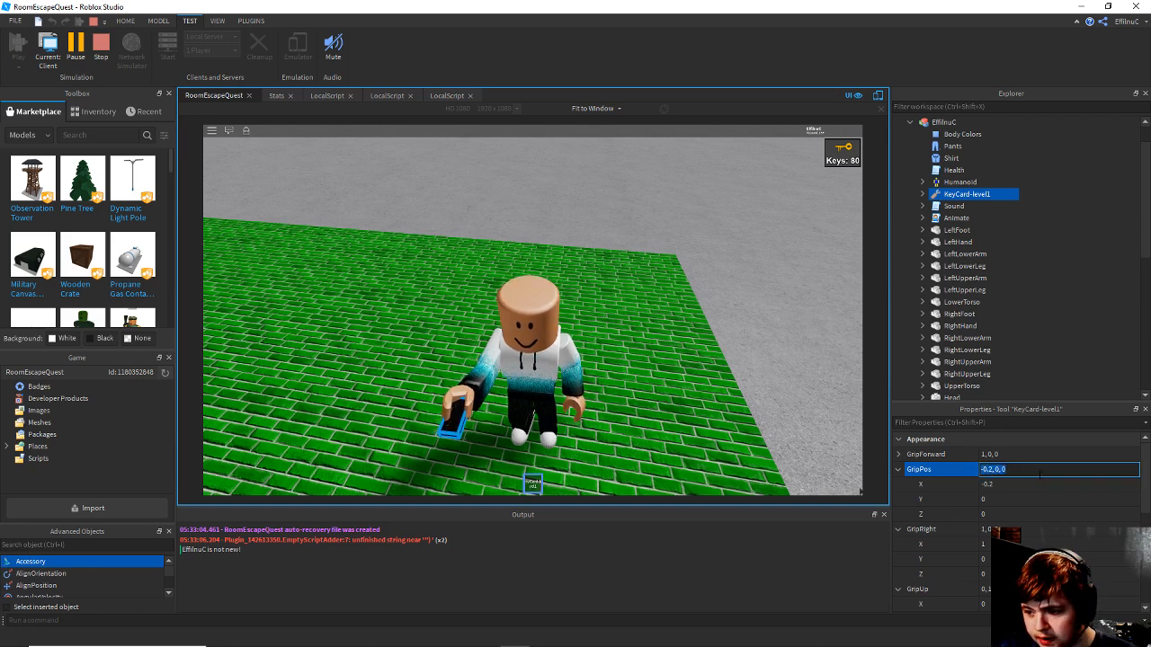
pyautogui.press('Left')
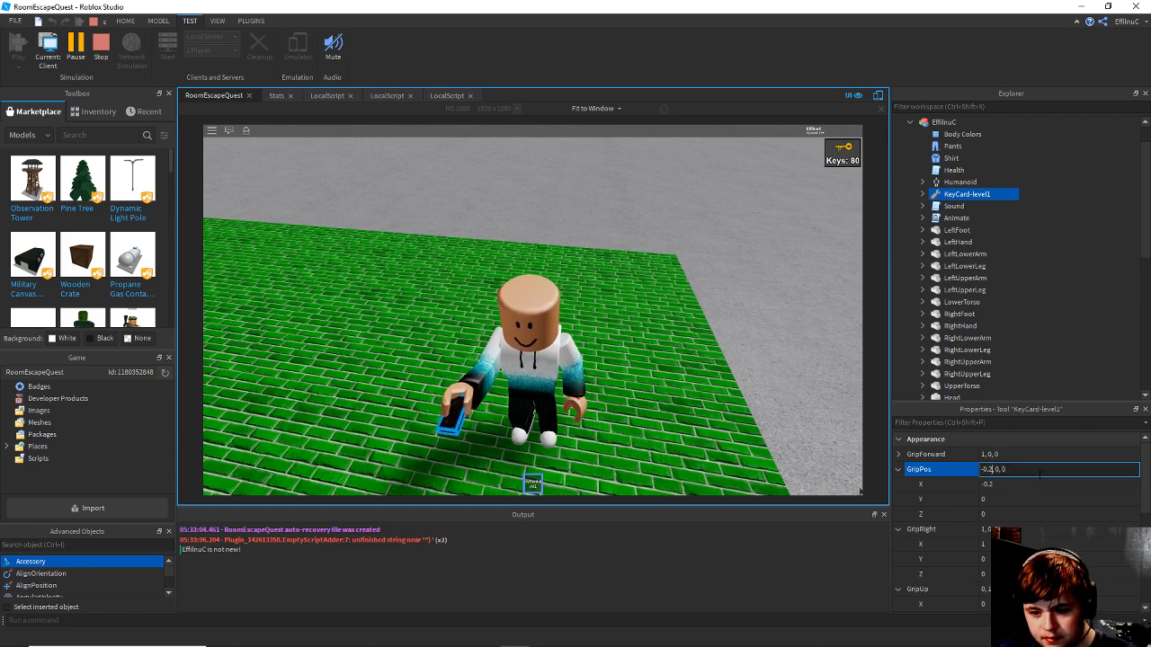
pyautogui.press('Return')
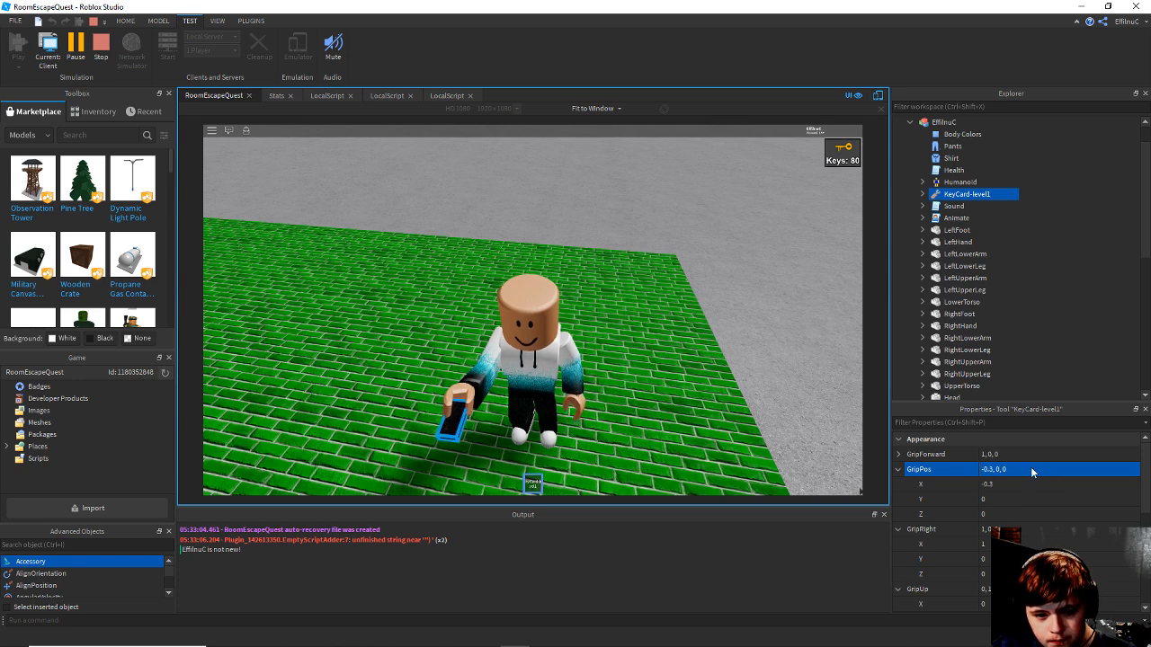
pyautogui.moveTo(639, 344); pyautogui.dragTo(548, 369, button='right')
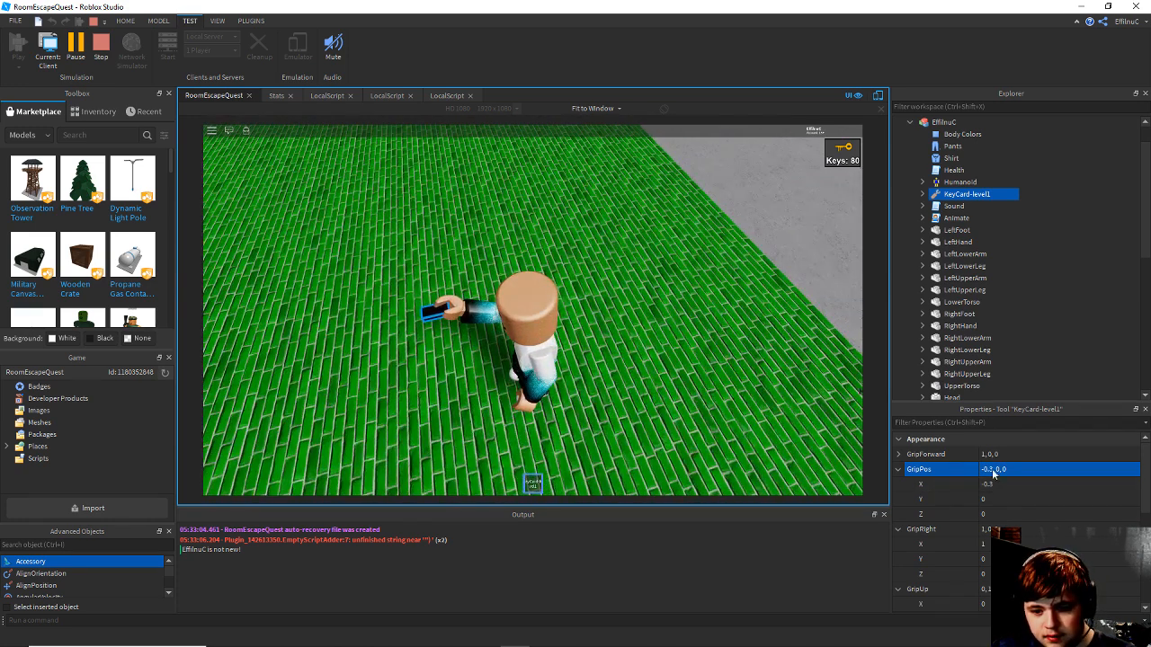
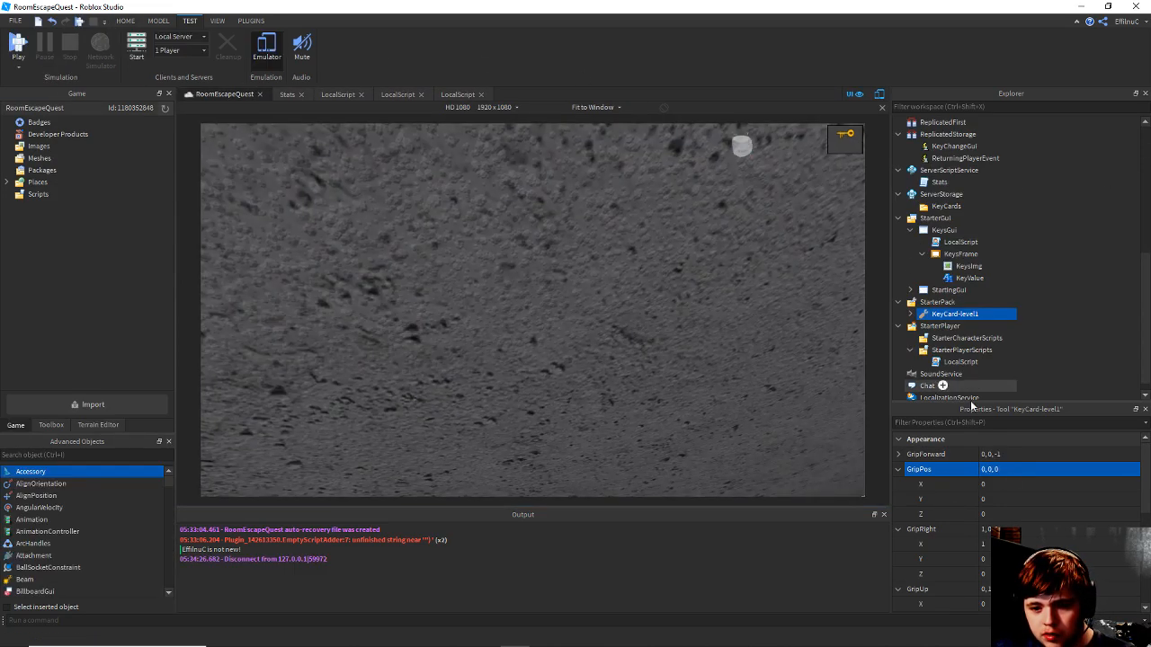
# Set KeyCard-level1's GripPos to -0.3, 0, 0 and GripForward to 1, 0, 0, then save.
pyautogui.click(1001, 471)
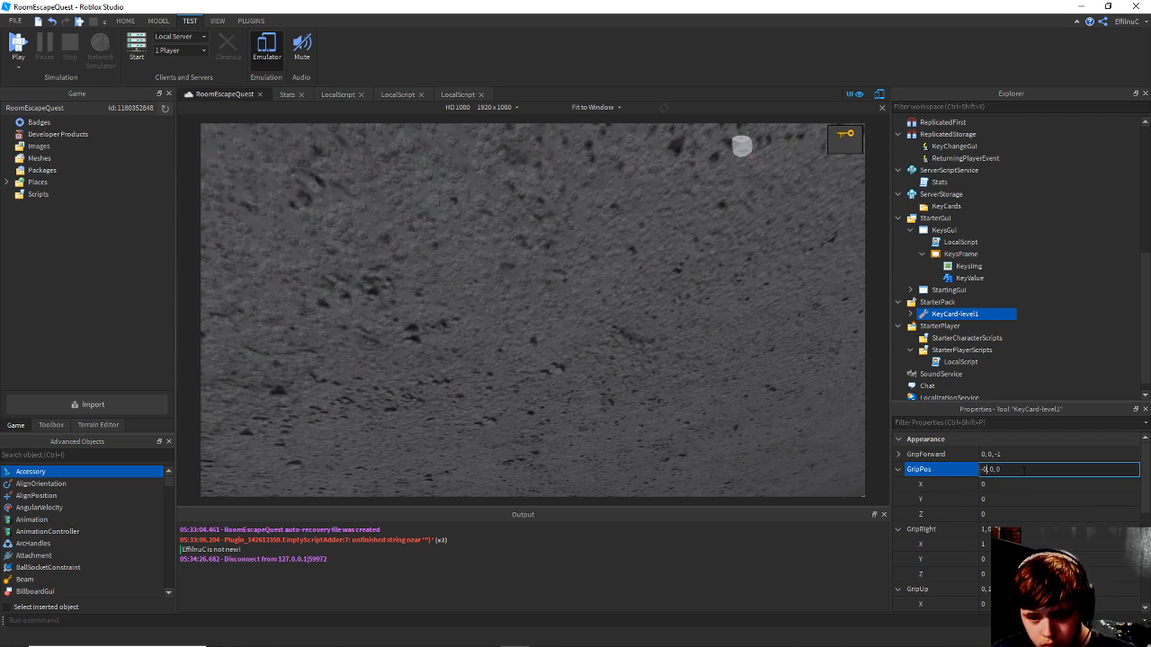
pyautogui.write('-0.3')
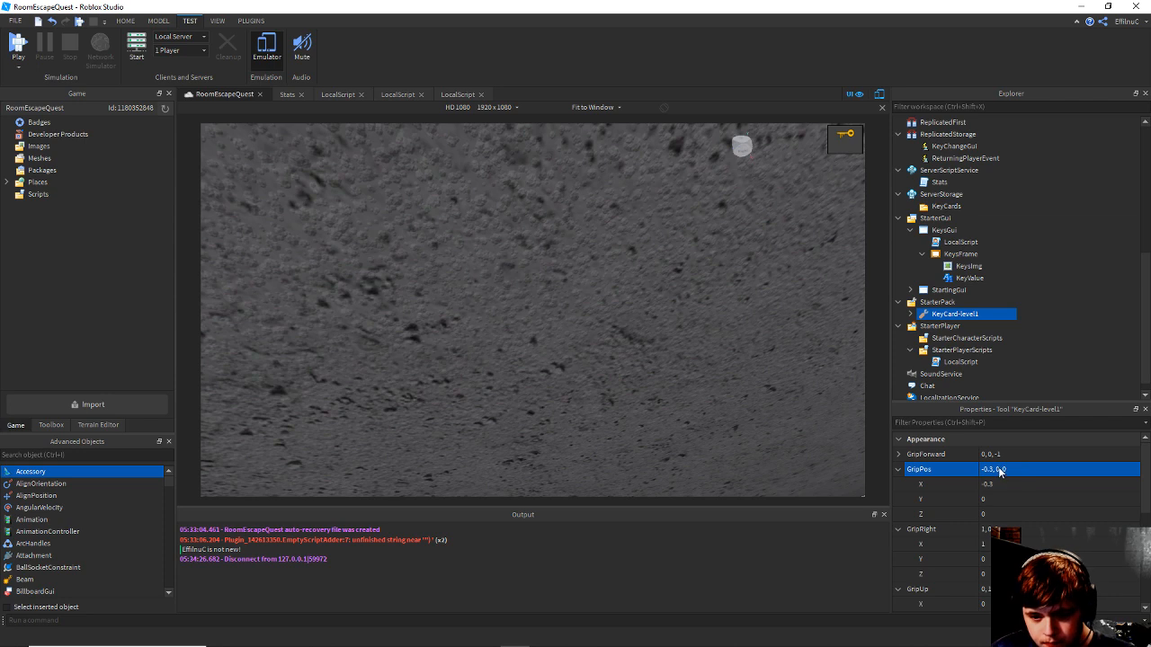
pyautogui.click(1037, 455)
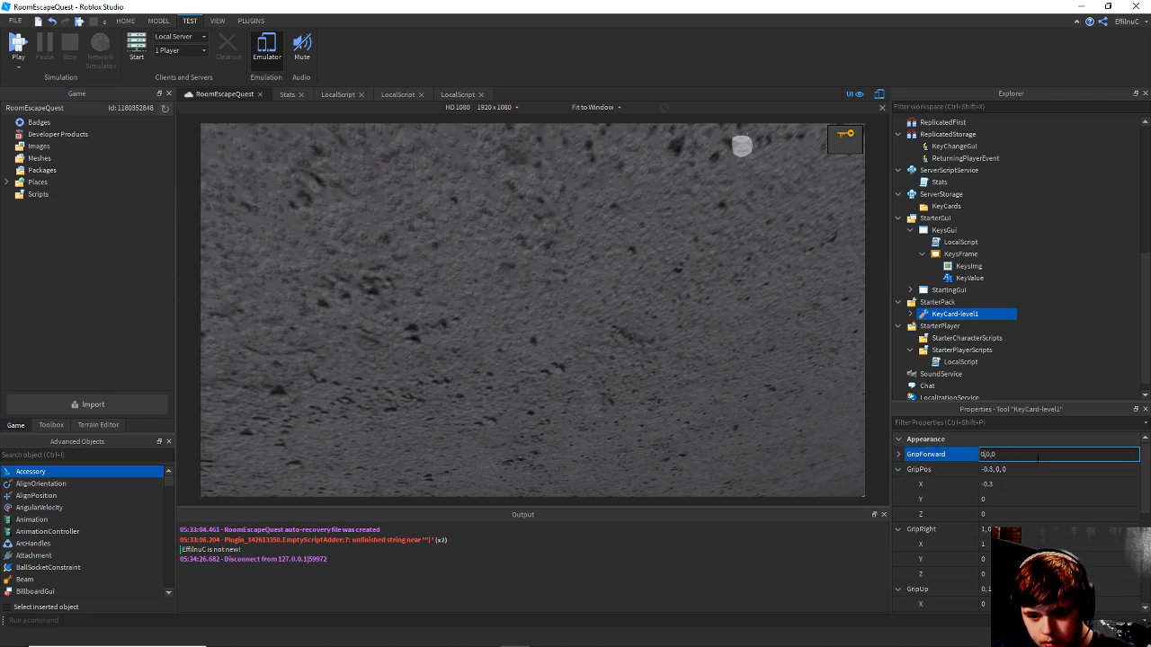
pyautogui.press('Return')
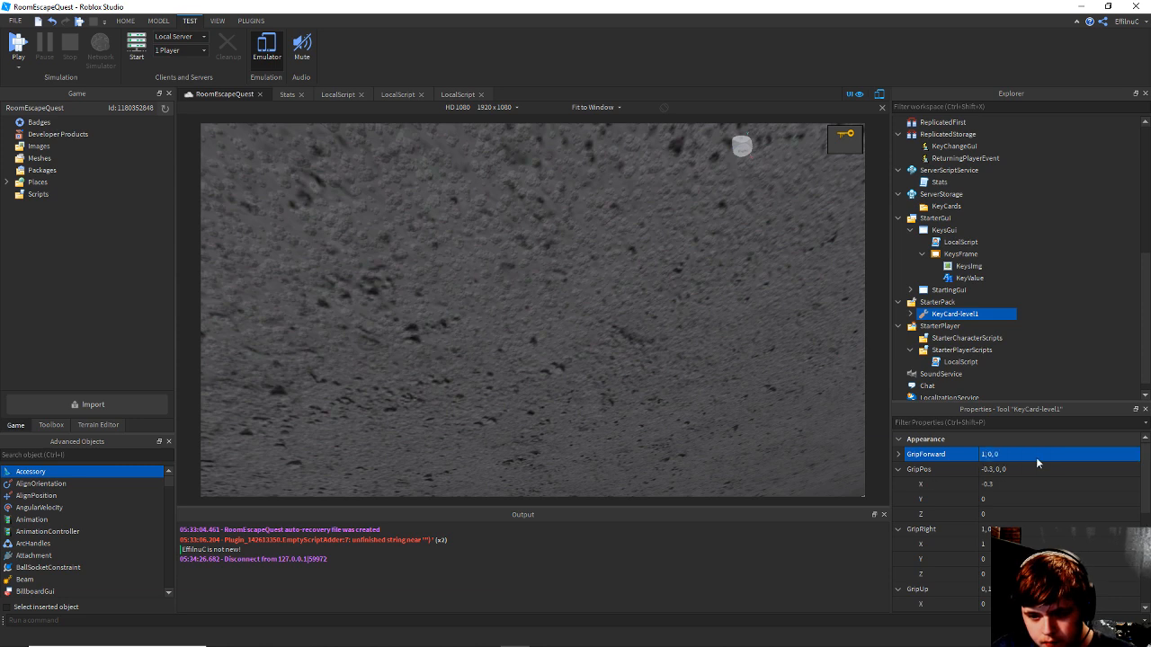
pyautogui.hotkey('ctrl', 's')
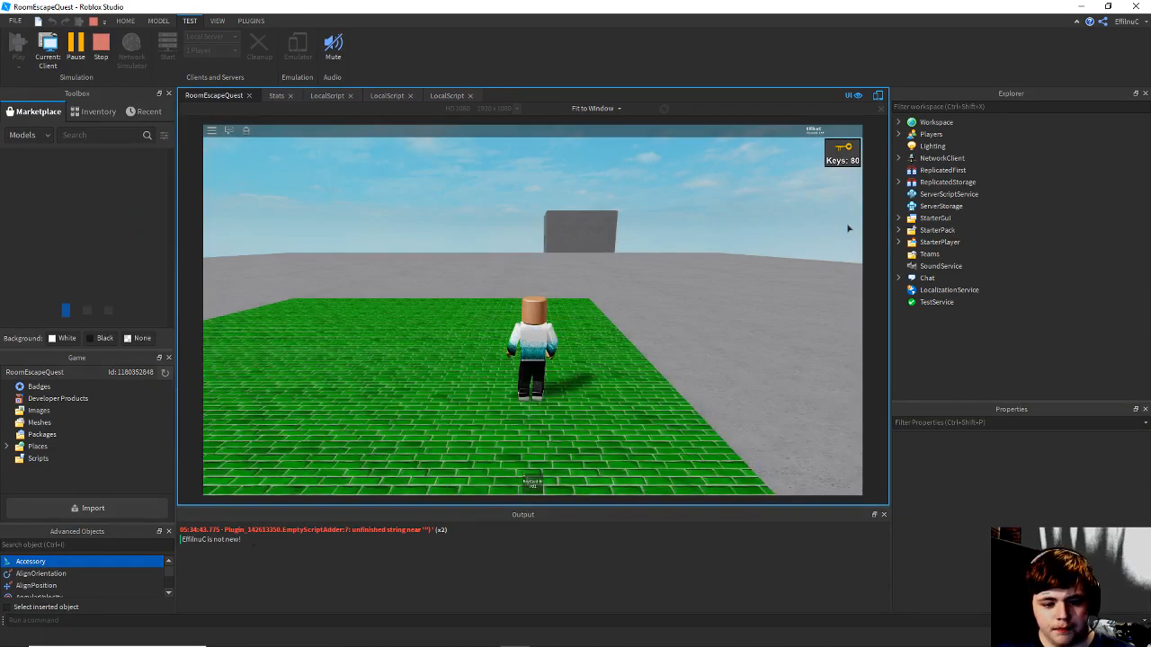
pyautogui.scroll(4, 576, 306)
pyautogui.moveTo(668, 242); pyautogui.dragTo(569, 292, button='right')
pyautogui.scroll(-2, 570, 310)
pyautogui.press('d')
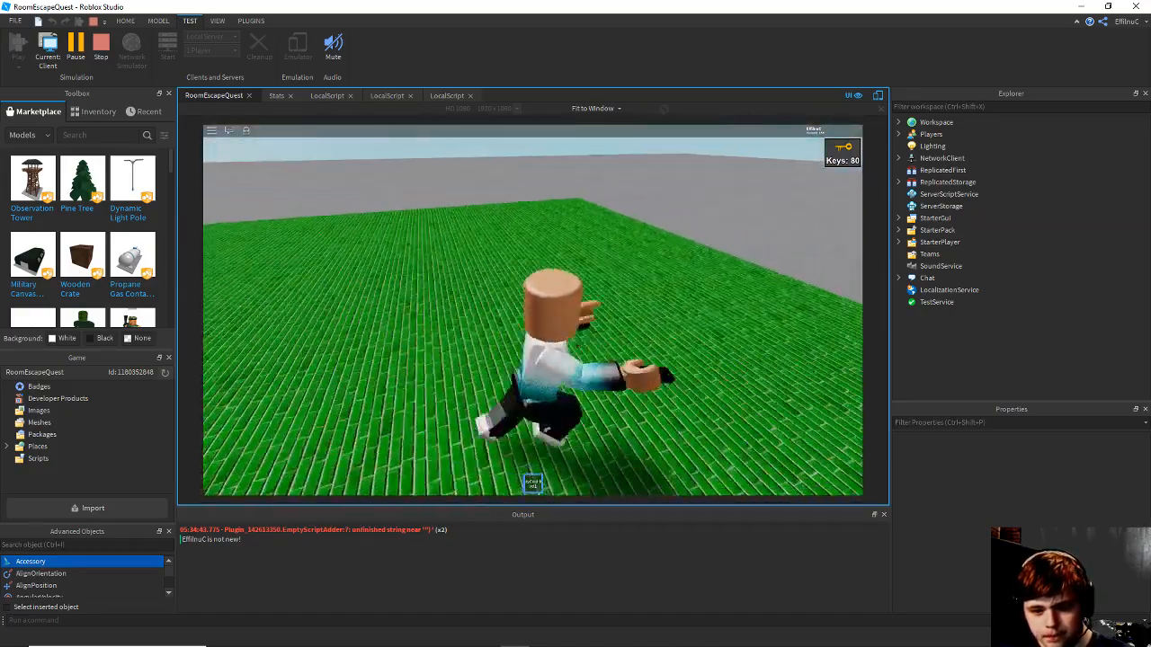
pyautogui.moveTo(639, 309); pyautogui.dragTo(605, 338, button='right')
pyautogui.press('s')
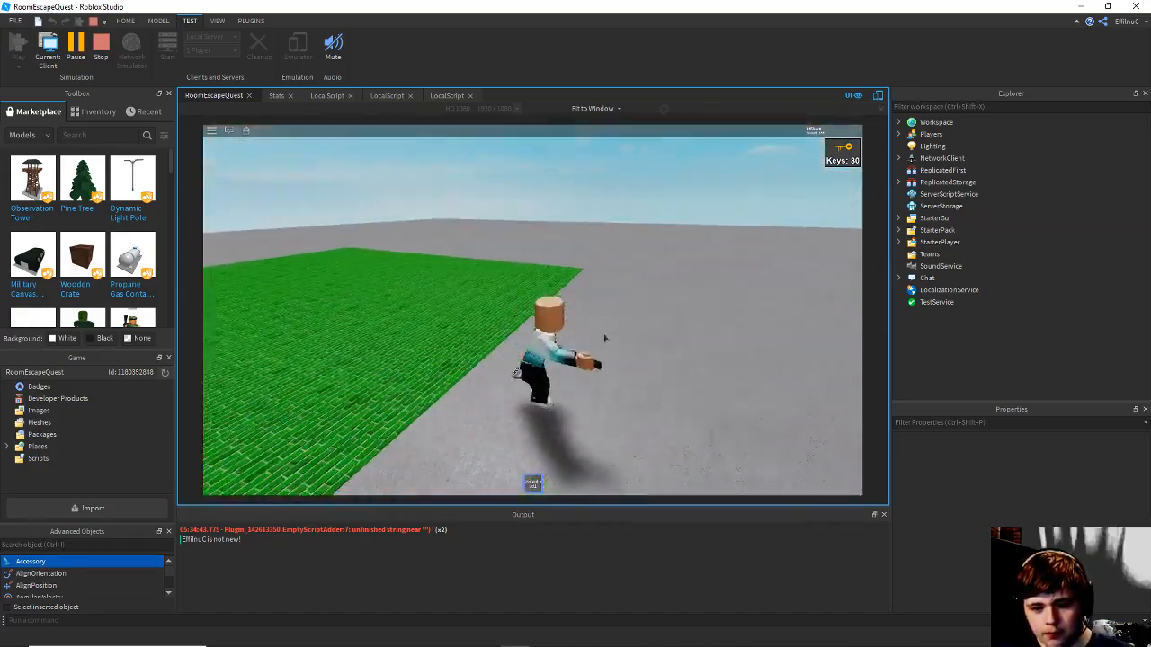
pyautogui.moveTo(574, 382); pyautogui.dragTo(568, 373, button='right')
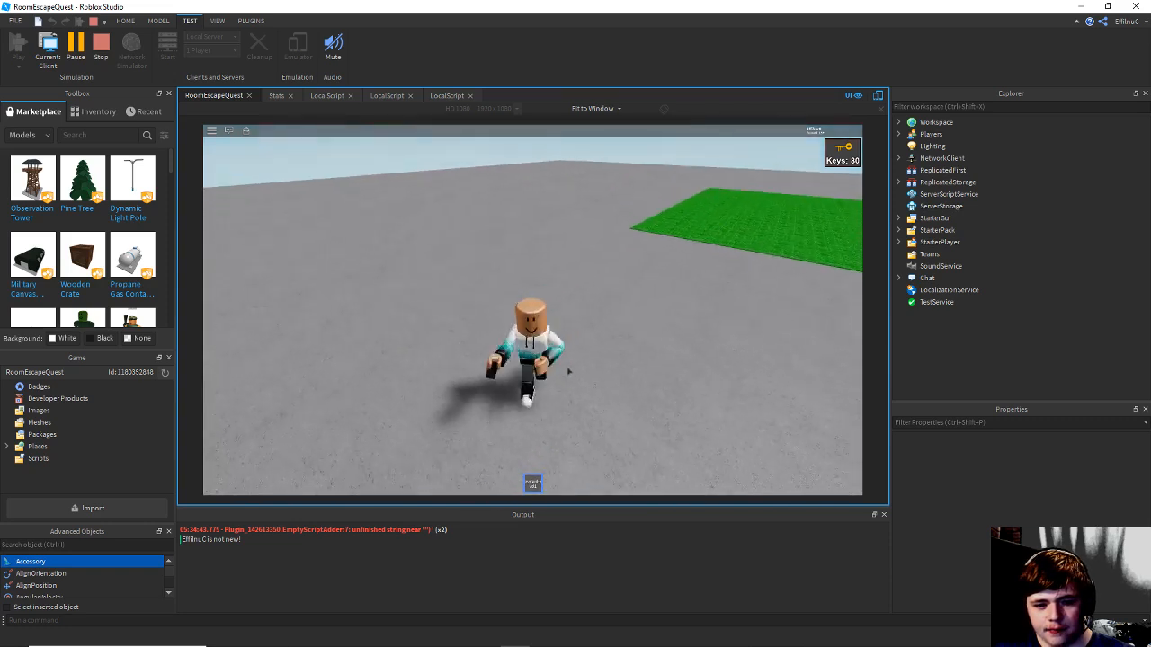
pyautogui.press('a')
pyautogui.press('w')
pyautogui.moveTo(620, 346); pyautogui.dragTo(594, 314, button='right')
pyautogui.press('d')
pyautogui.press('w')
pyautogui.press('s')
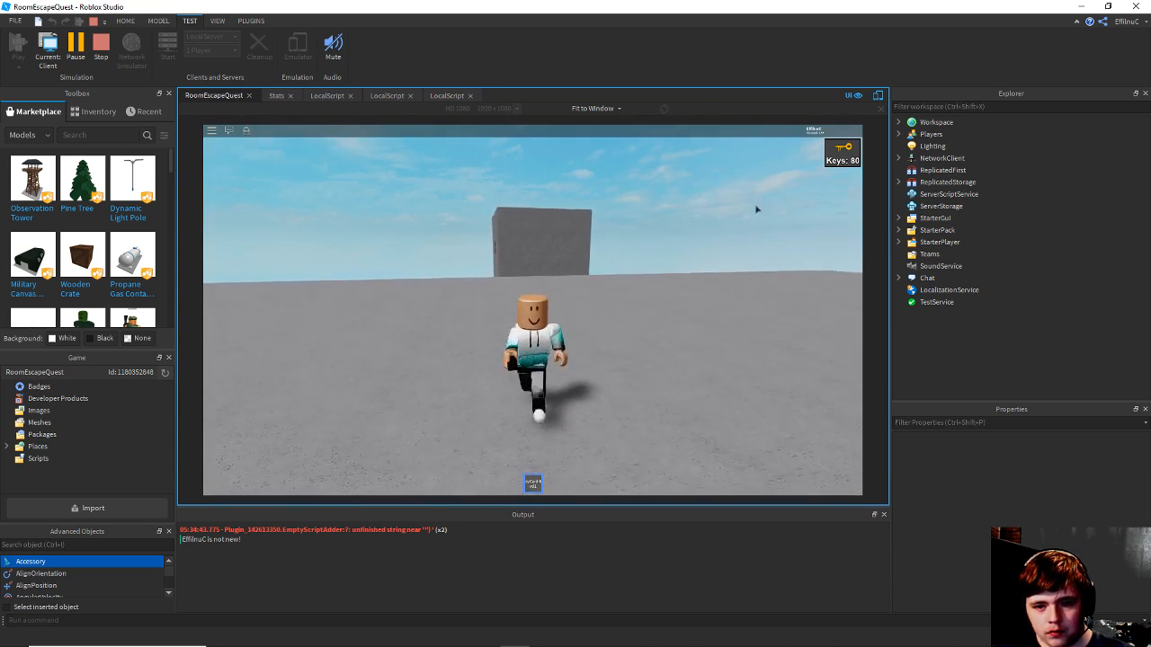
pyautogui.press('d')
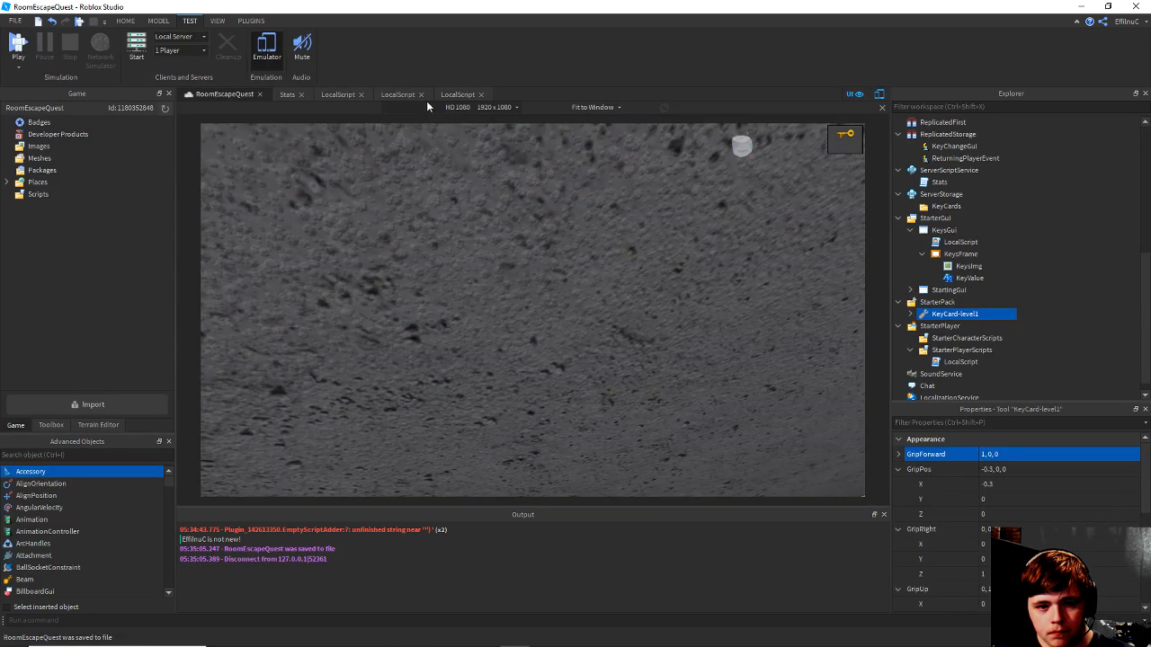
# Stop the playtest, glance at the KeysGui script, and switch back to the 3D scene.
pyautogui.click(447, 94)
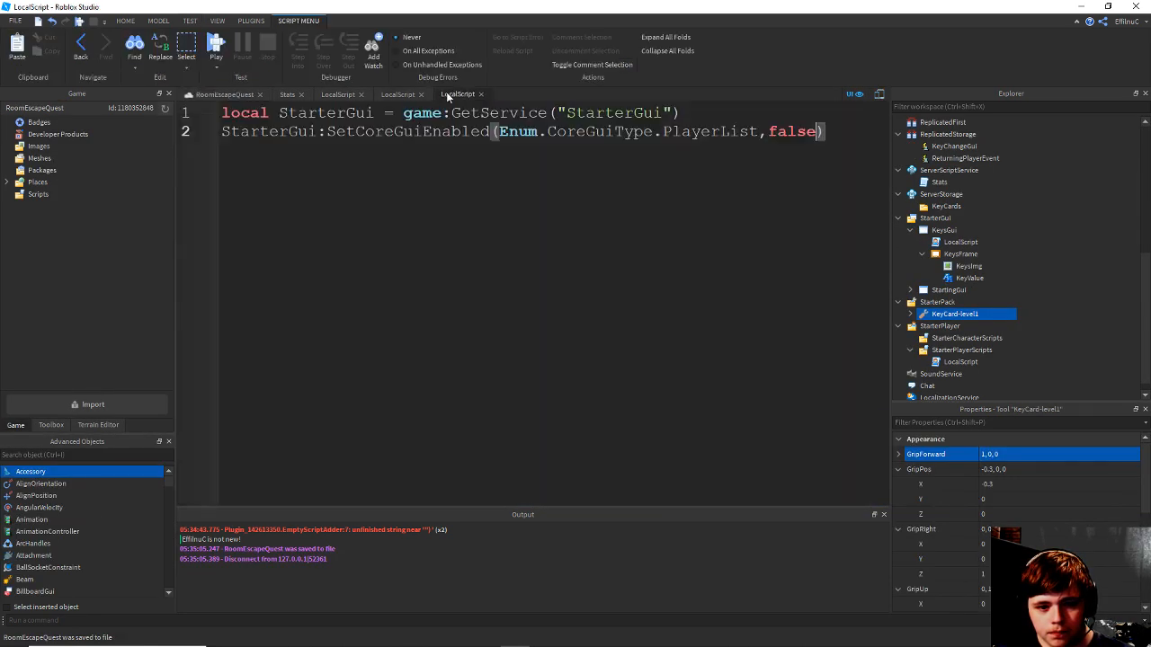
pyautogui.click(393, 95)
pyautogui.click(230, 96)
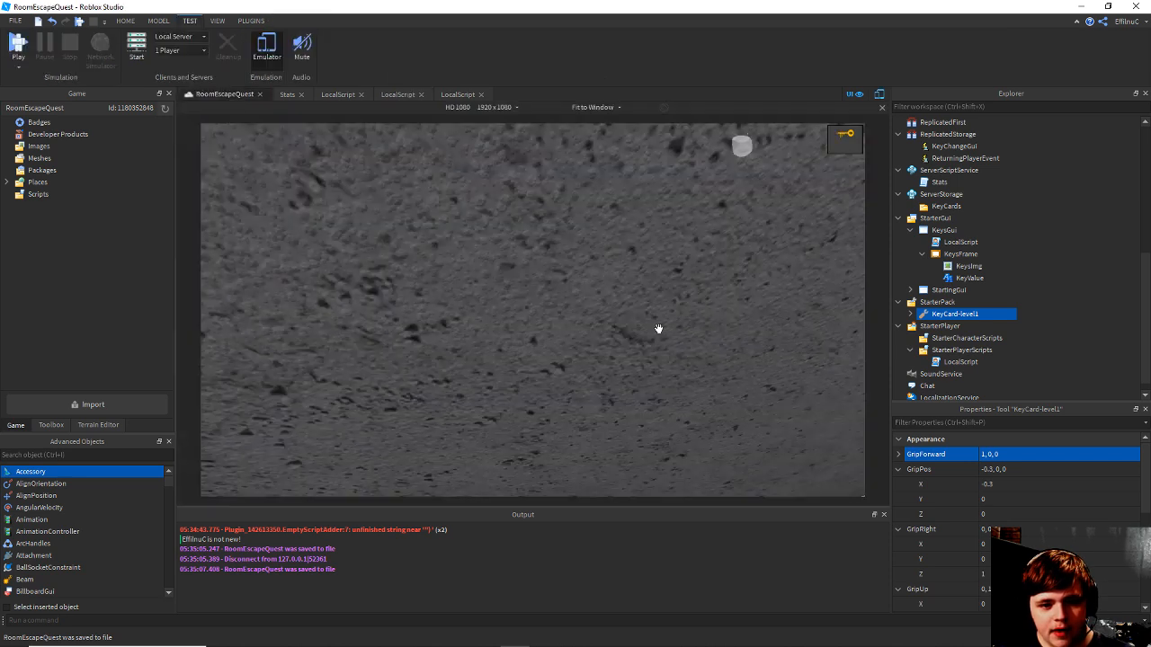
pyautogui.moveTo(659, 329); pyautogui.dragTo(658, 325, button='right')
pyautogui.scroll(-5, 660, 326)
# Fly the camera into the jail room to view the bars and wall-mounted card reader.
pyautogui.hotkey('ctrl', 's')
pyautogui.scroll(5, 658, 325)
pyautogui.click(655, 280)
pyautogui.moveTo(655, 280); pyautogui.dragTo(654, 272, button='right')
pyautogui.hotkey('ctrl', 's')
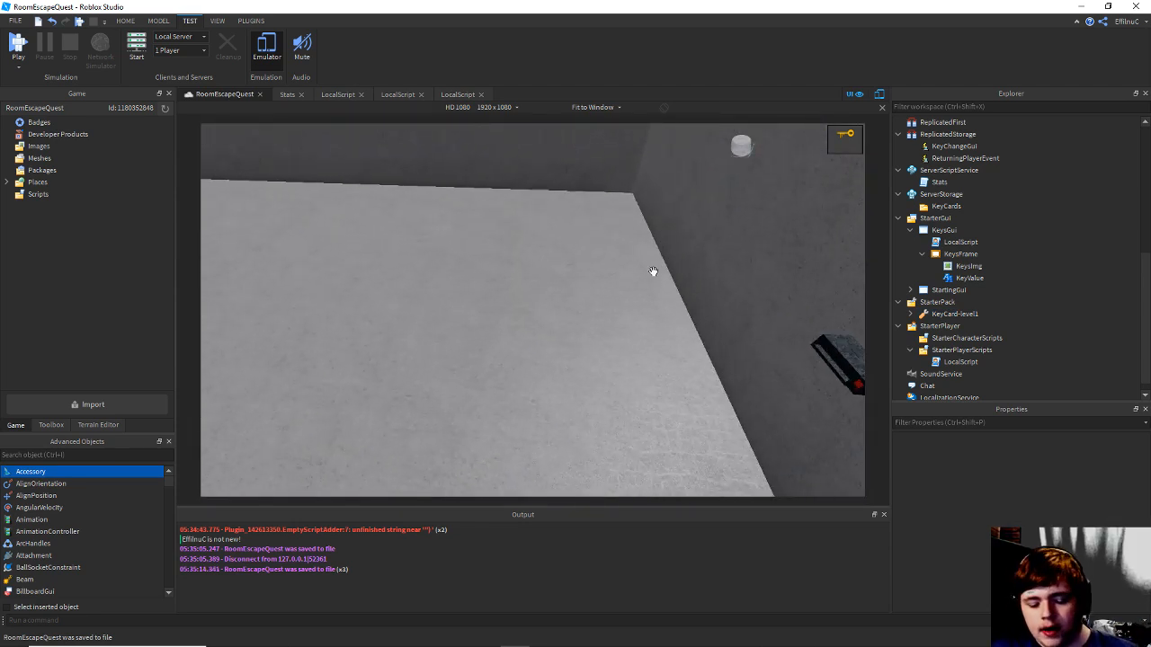
pyautogui.click(709, 285)
pyautogui.moveTo(717, 273); pyautogui.dragTo(541, 239, button='right')
pyautogui.hotkey('ctrl', 's')
pyautogui.scroll(2, 1043, 277)
pyautogui.scroll(-4, 993, 249)
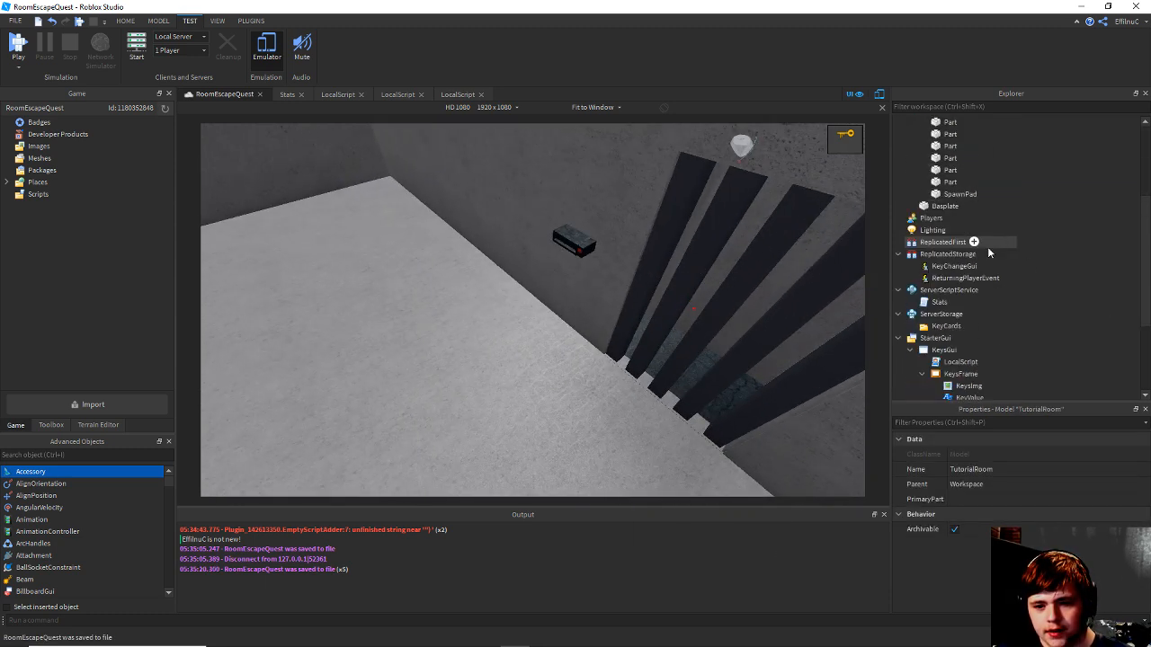
pyautogui.scroll(-2, 980, 273)
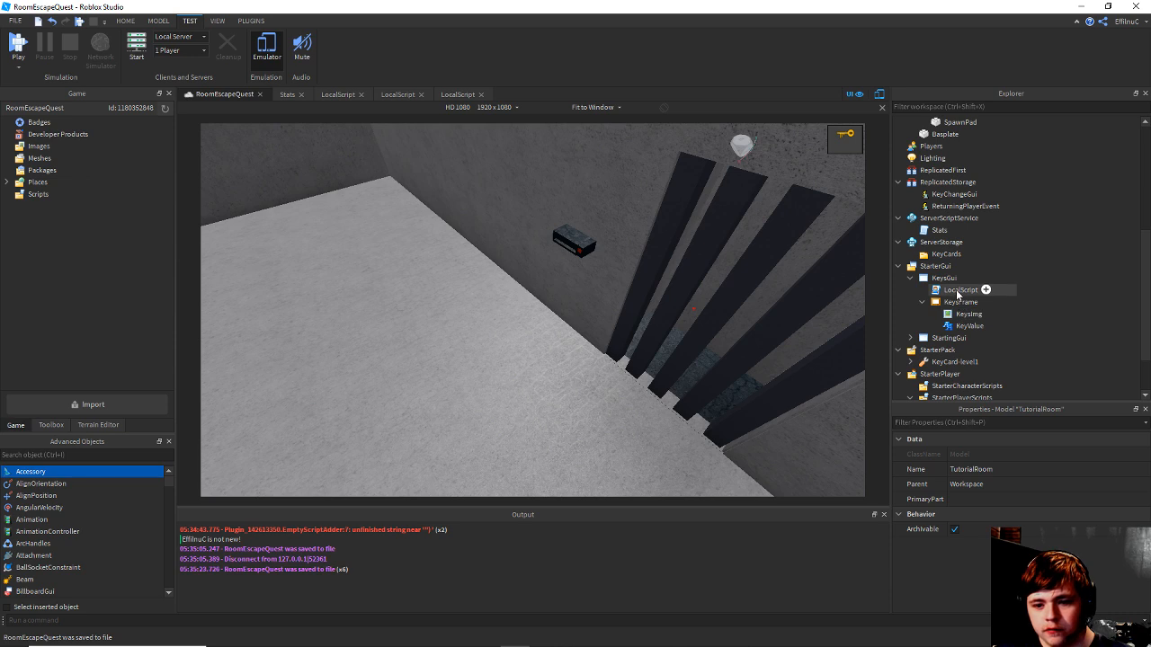
pyautogui.hotkey('ctrl', 's')
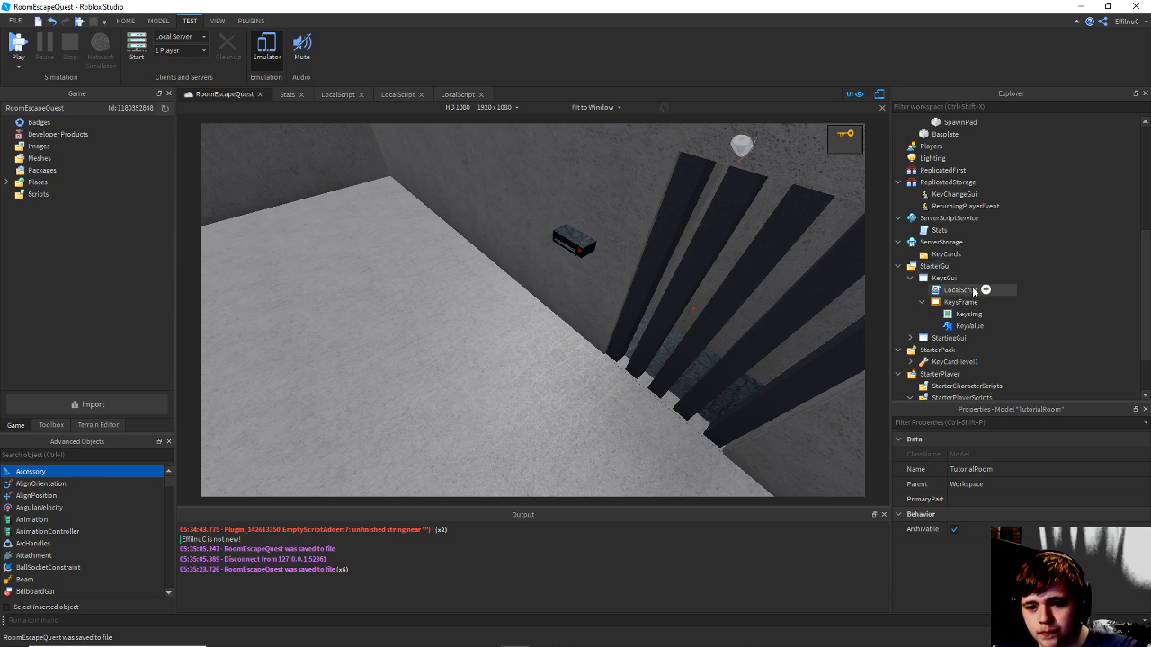
pyautogui.scroll(-3, 954, 284)
# Insert a new Script into the KeyCard-level1 tool and clear its placeholder code.
pyautogui.doubleClick(953, 302)
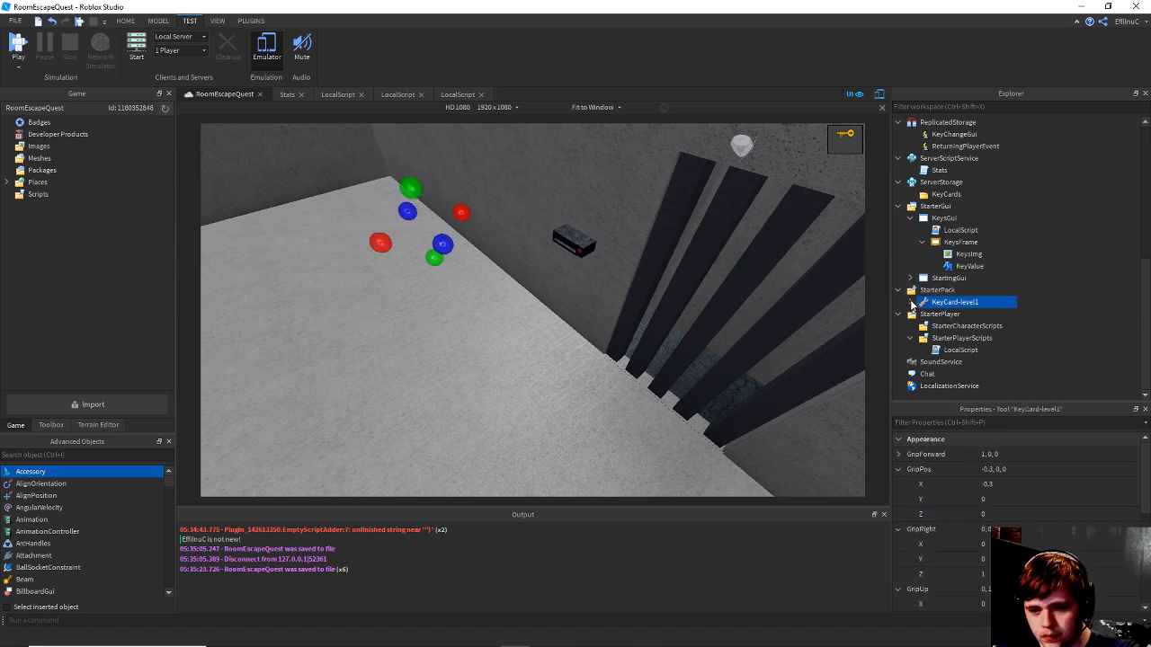
pyautogui.rightClick(955, 307)
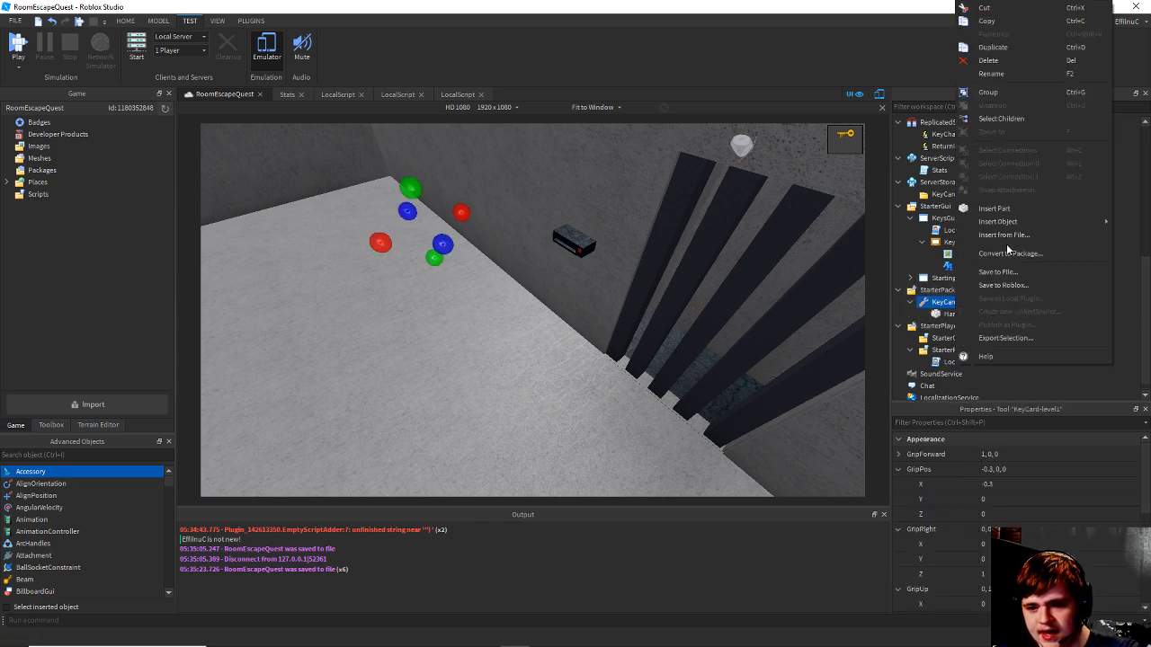
pyautogui.moveTo(998, 225)
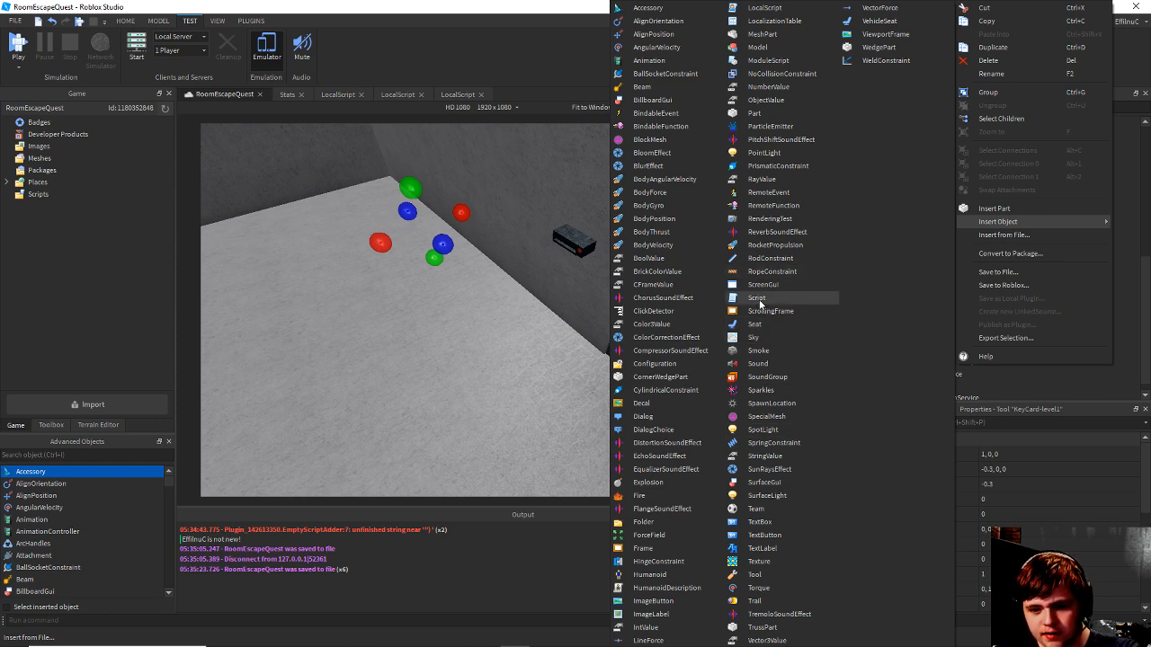
pyautogui.click(758, 299)
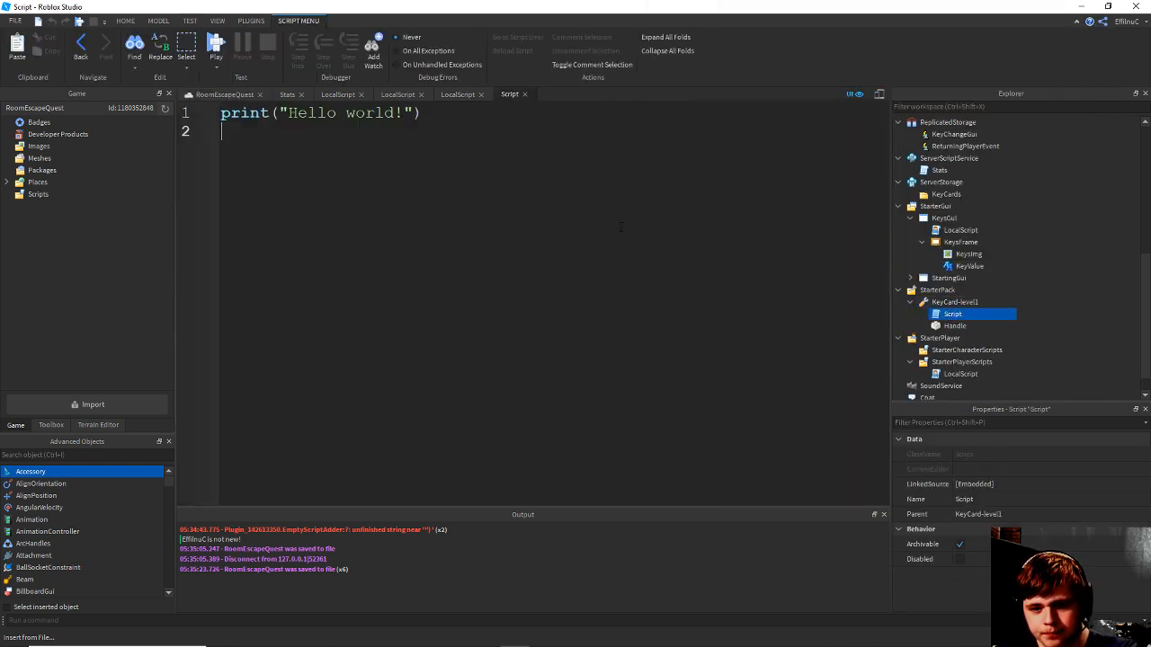
pyautogui.hotkey('ctrl', 'a')
pyautogui.press('BackSpace')
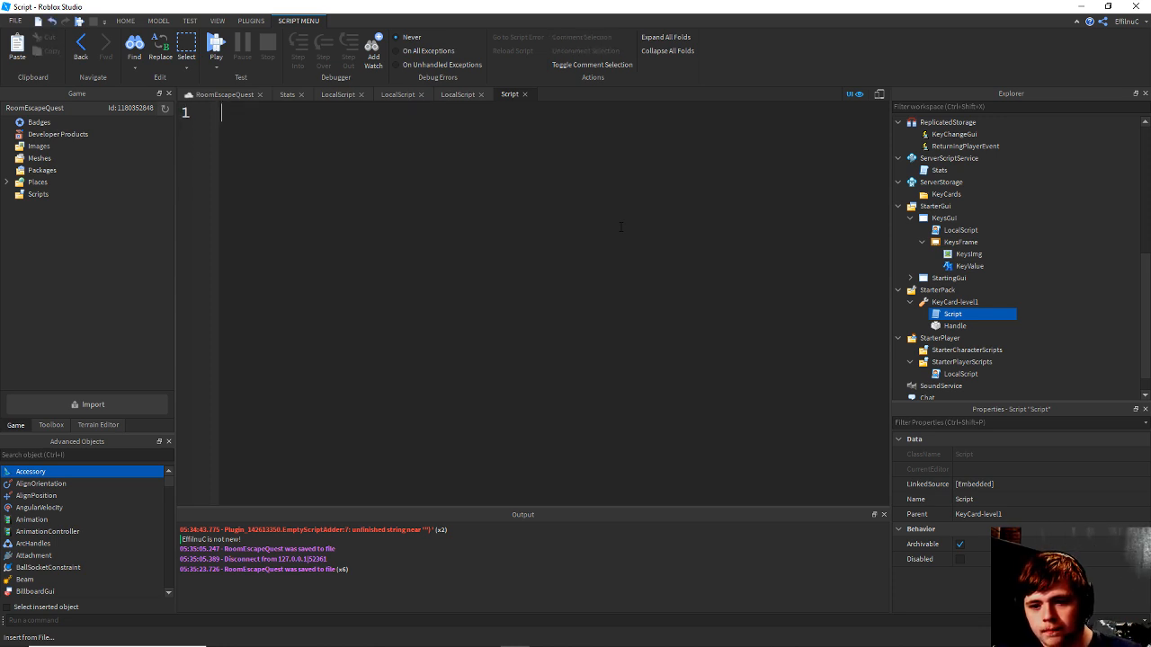
# Write the line 'local tutorialFolder = workspace.TutorialRoom'.
pyautogui.write('local ')
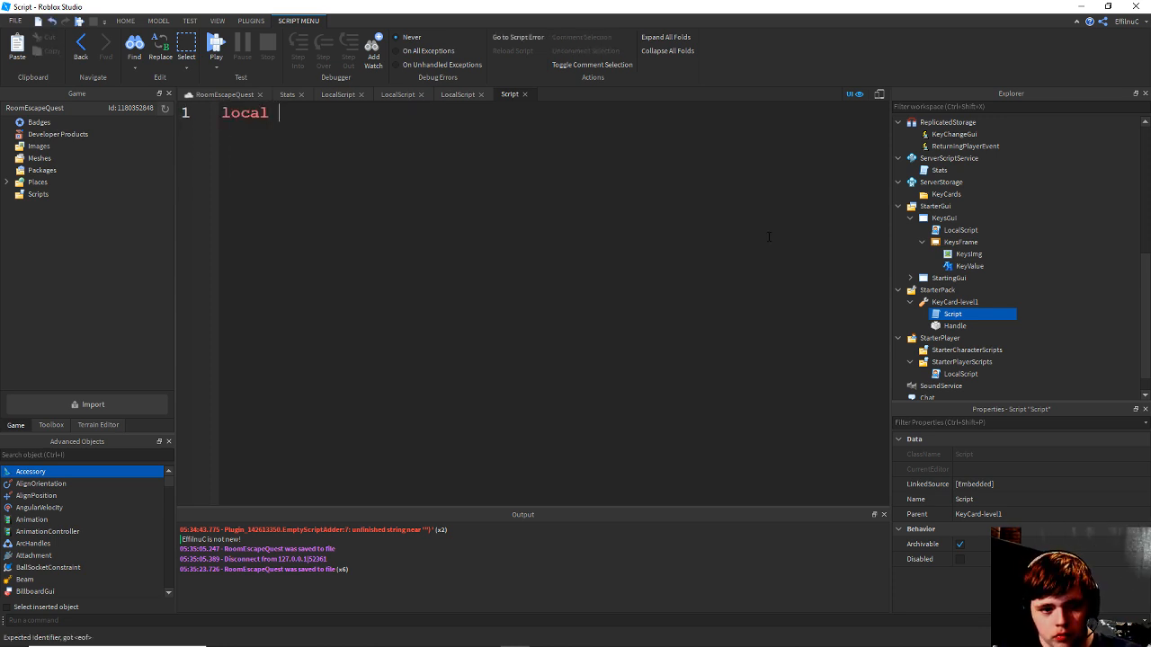
pyautogui.write('tuto')
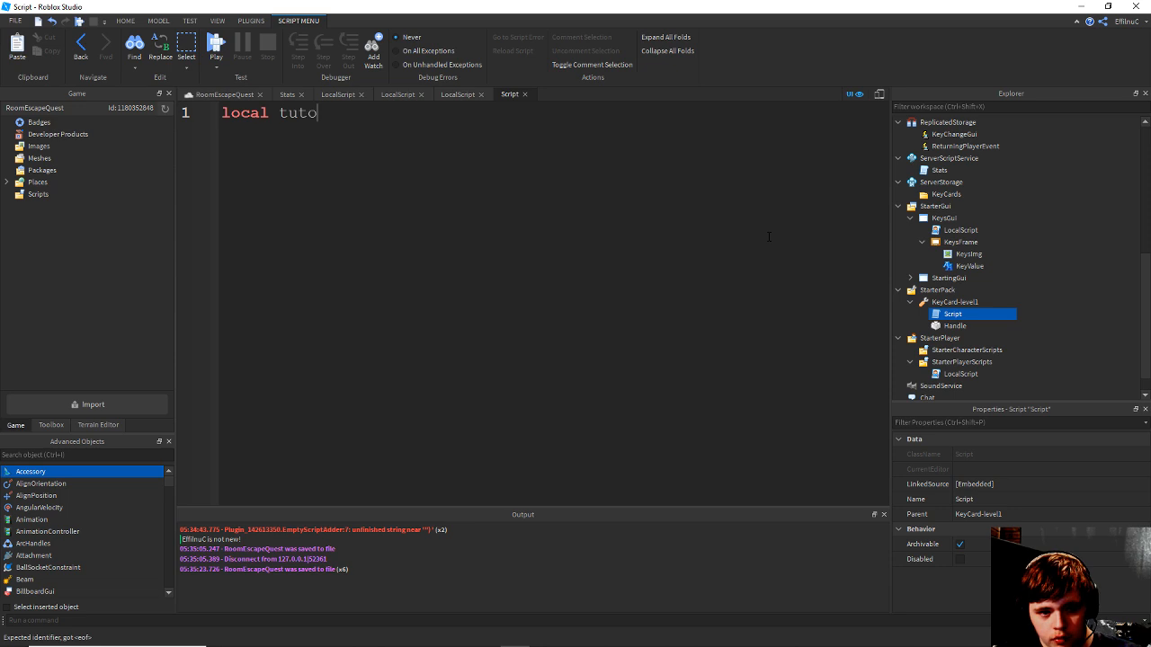
pyautogui.write('rial')
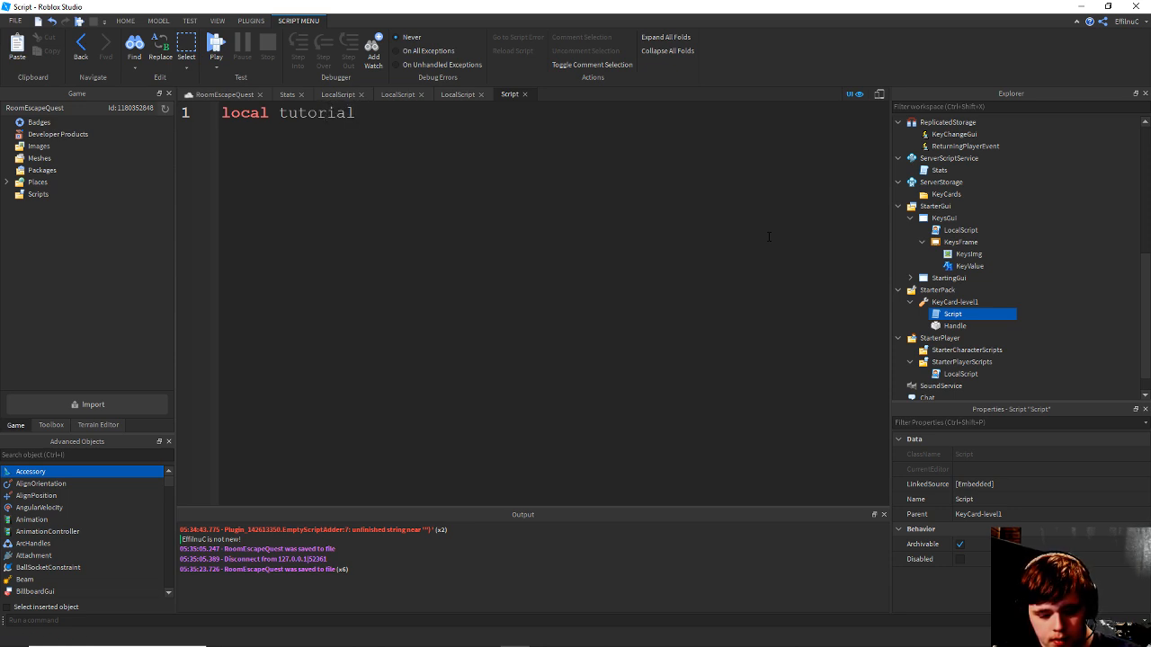
pyautogui.write('Folder =w')
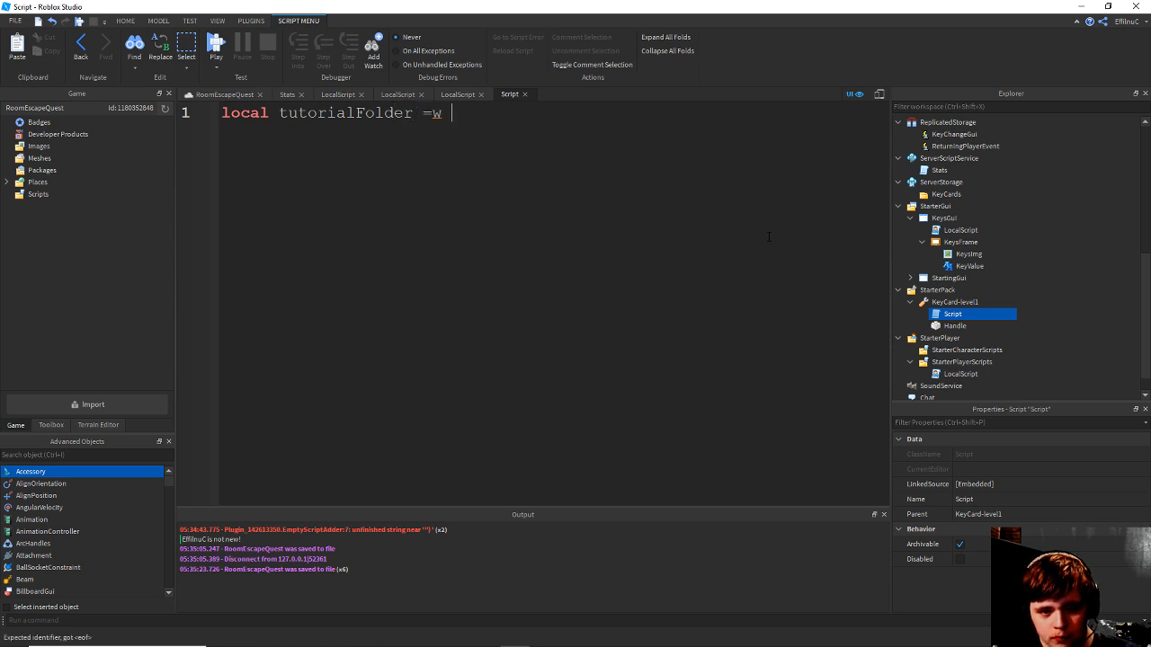
pyautogui.press('BackSpace')
pyautogui.press('BackSpace')
pyautogui.write('workspace.')
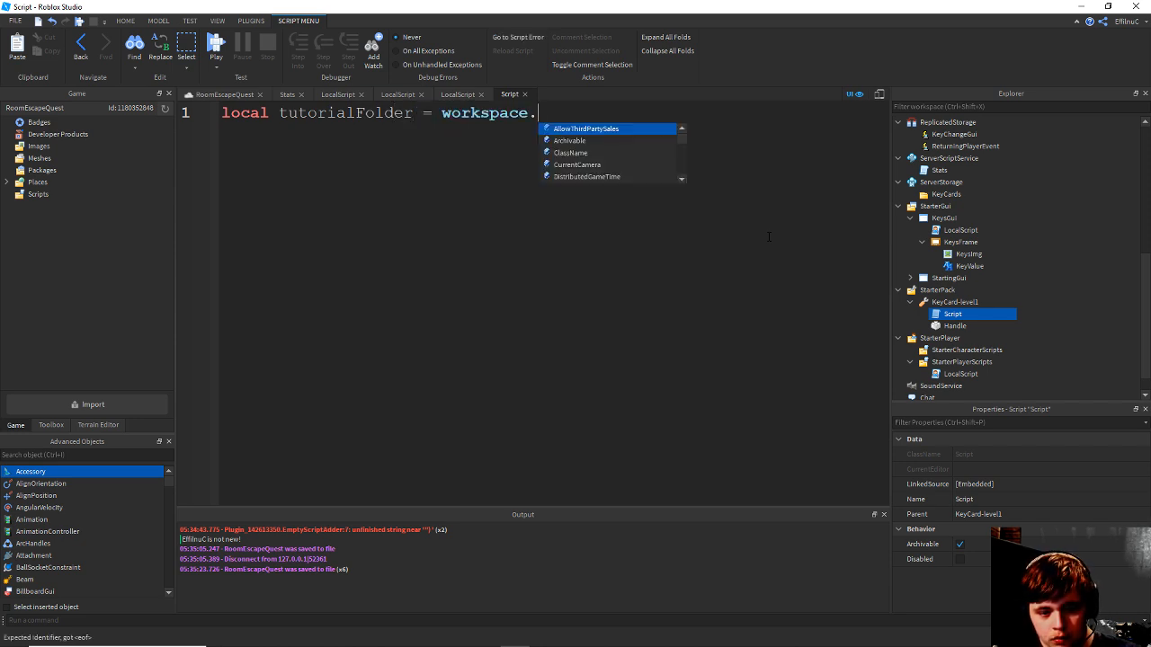
pyautogui.write('TutorialRoom')
pyautogui.press('Return')
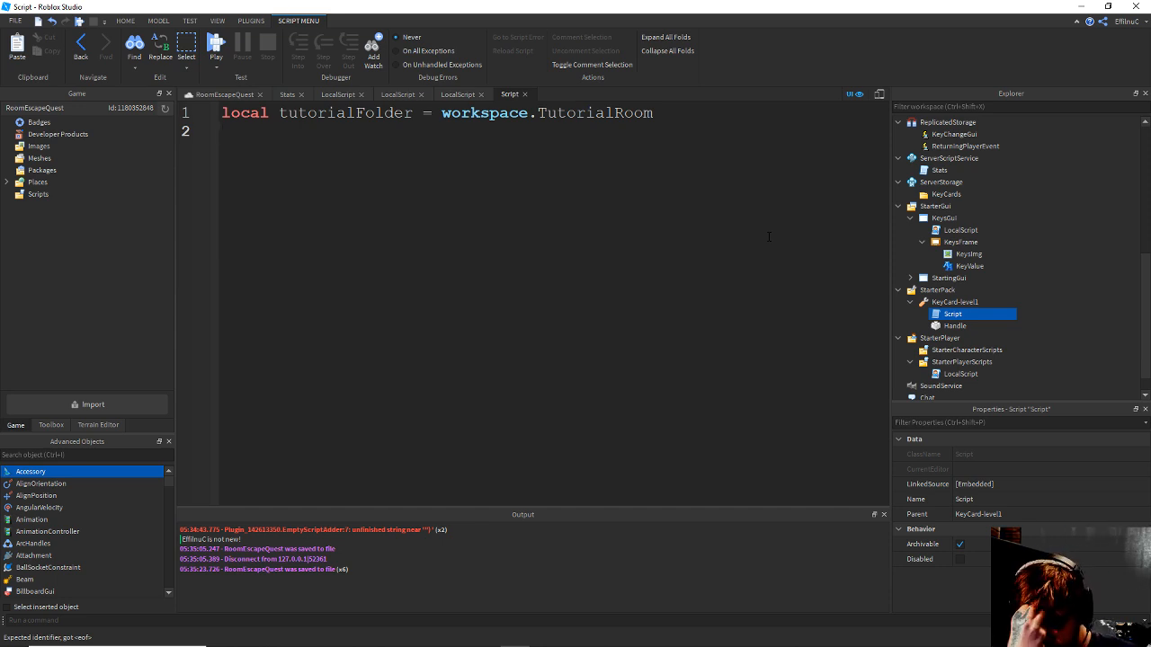
# Add 'local KeyCardBox = tutorialFolder.KeyCard' on the next line and save.
pyautogui.write('local ')
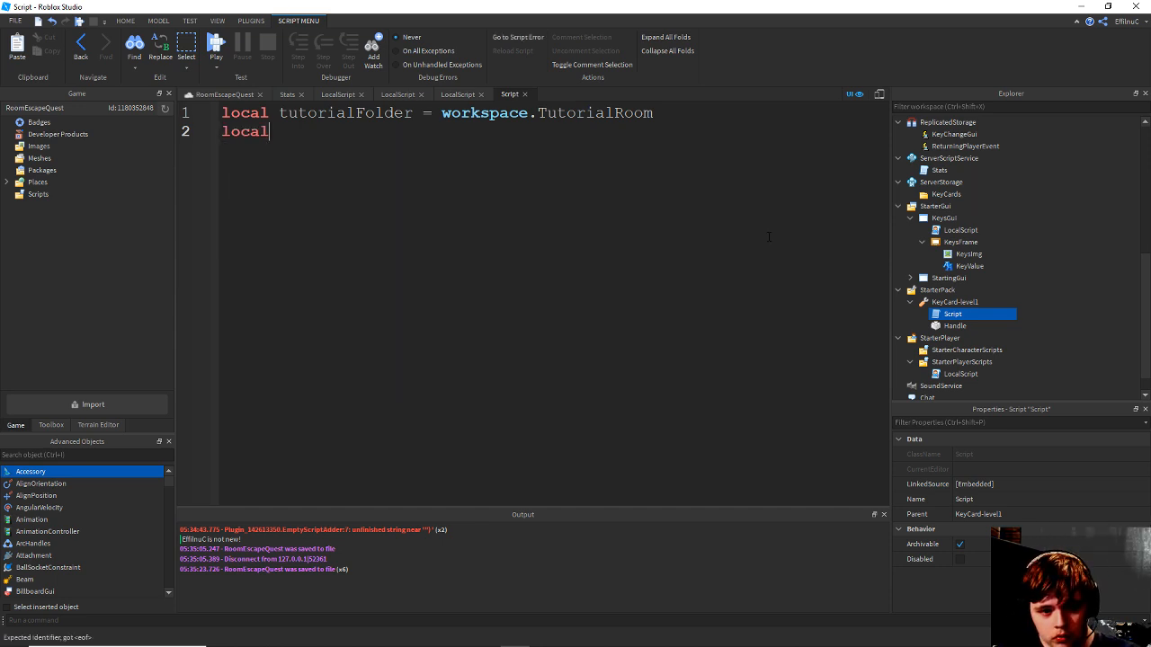
pyautogui.write('KeyC')
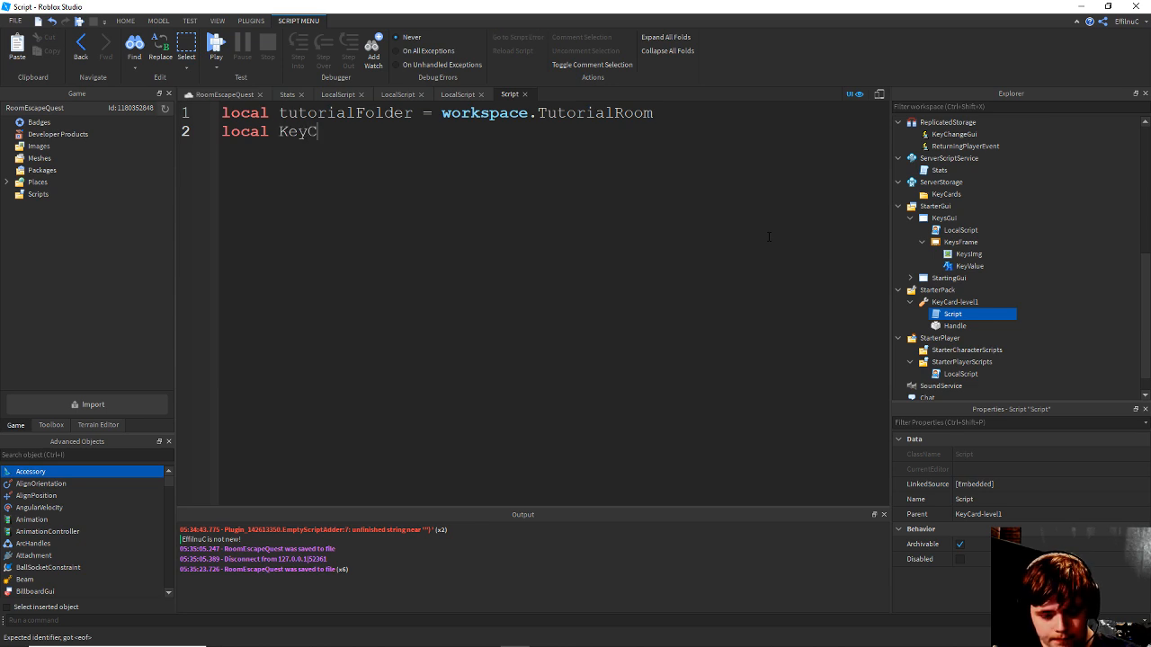
pyautogui.write('ard')
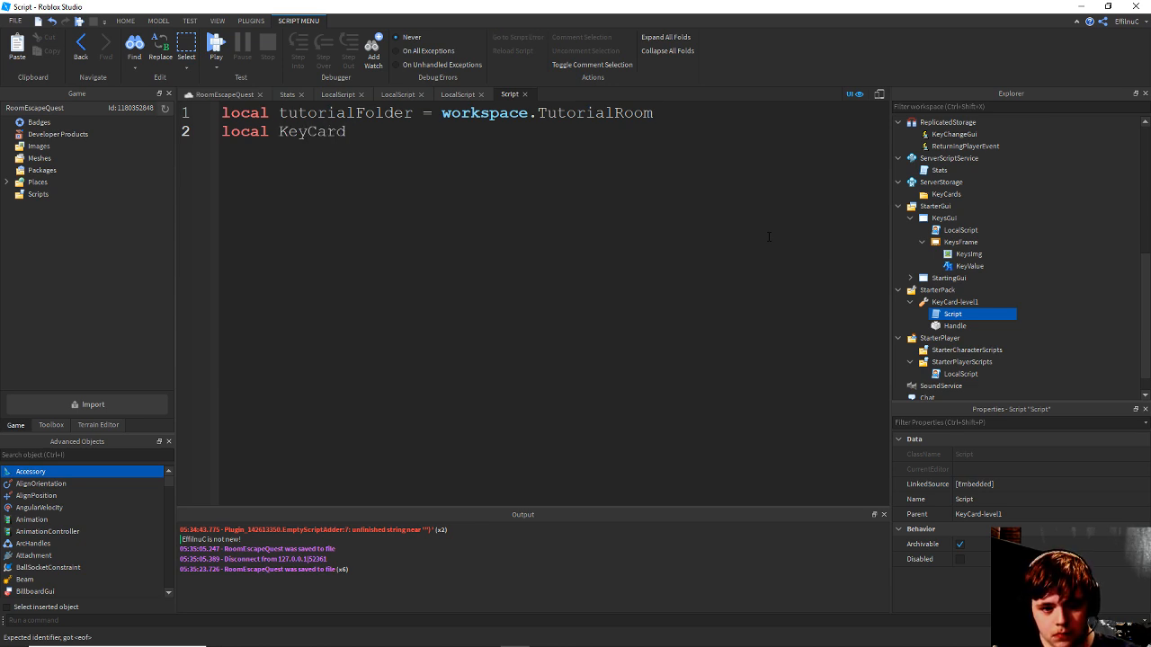
pyautogui.write('Box =')
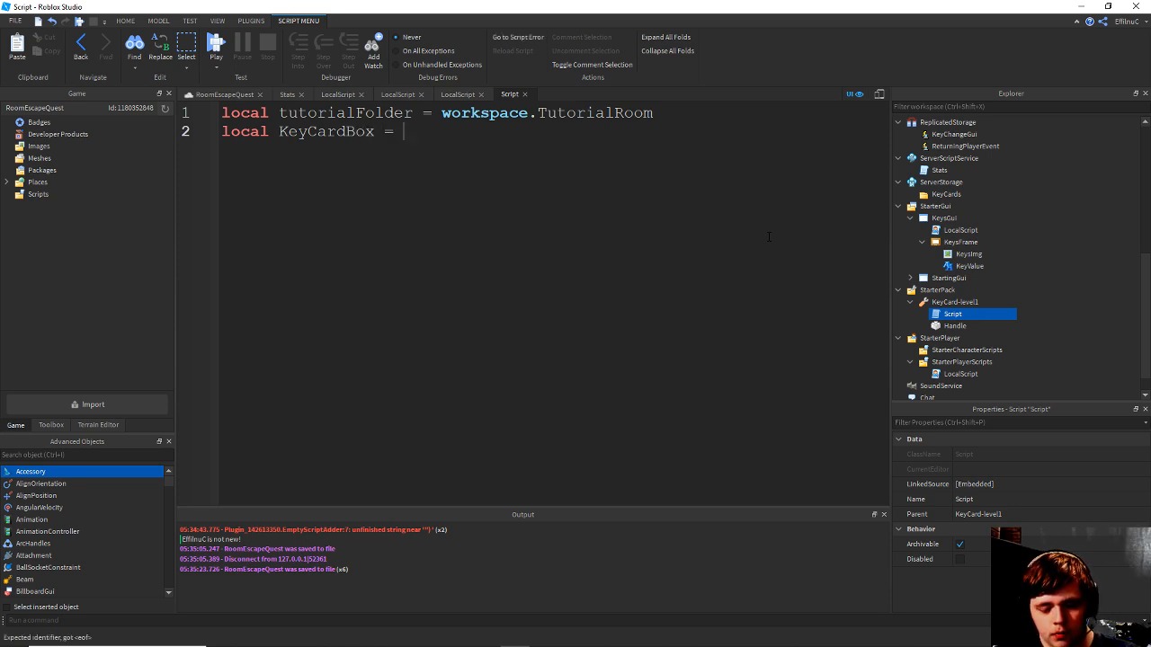
pyautogui.write(' tu')
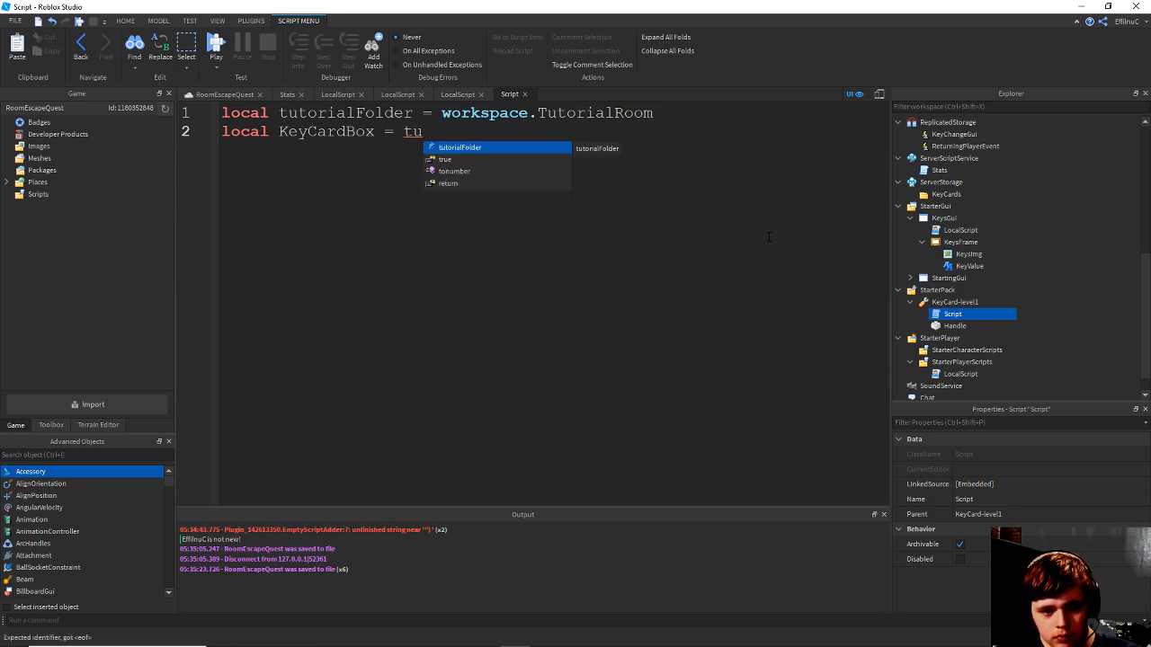
pyautogui.press('Tab')
pyautogui.write('.')
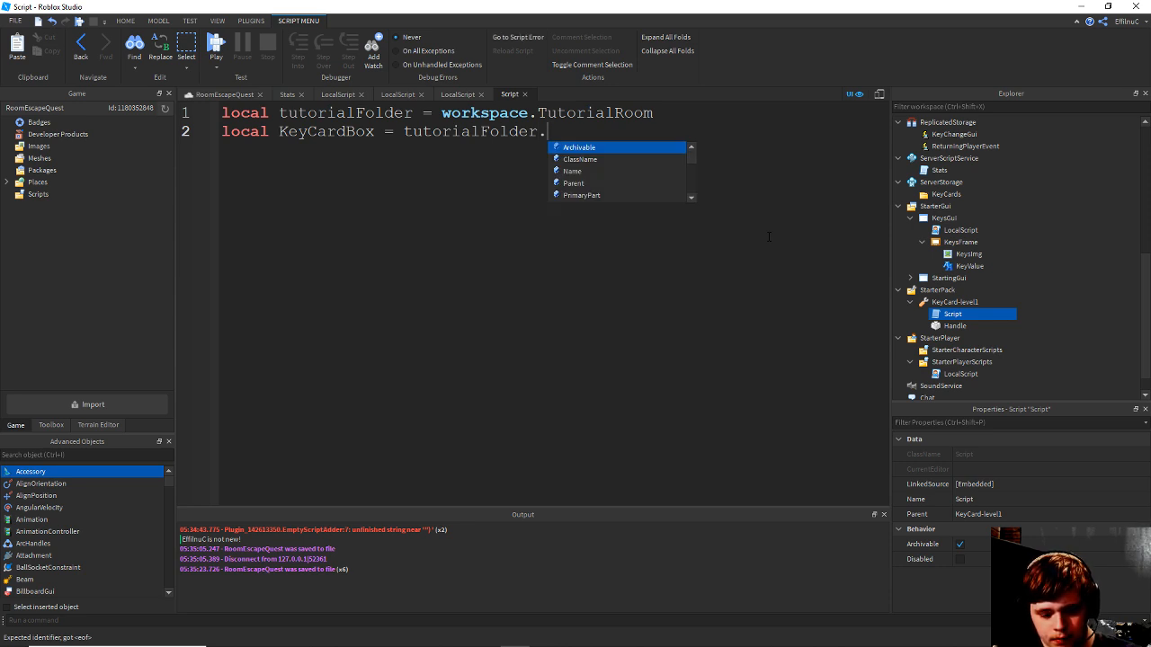
pyautogui.write('ke')
pyautogui.press('Tab')
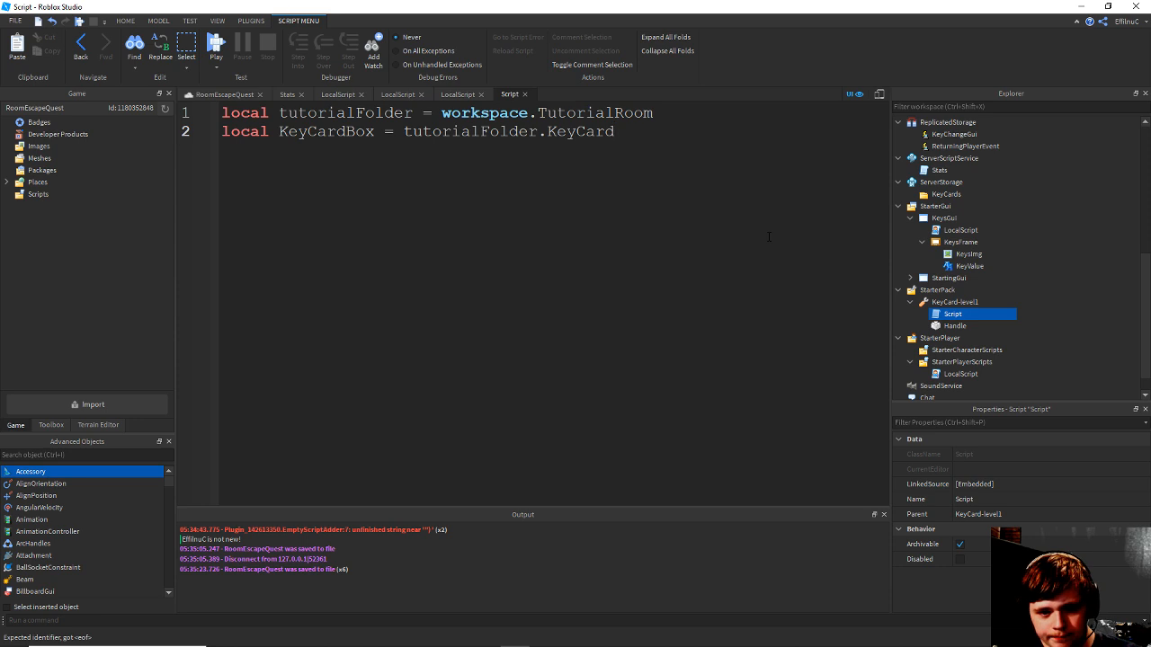
pyautogui.hotkey('ctrl', 's')
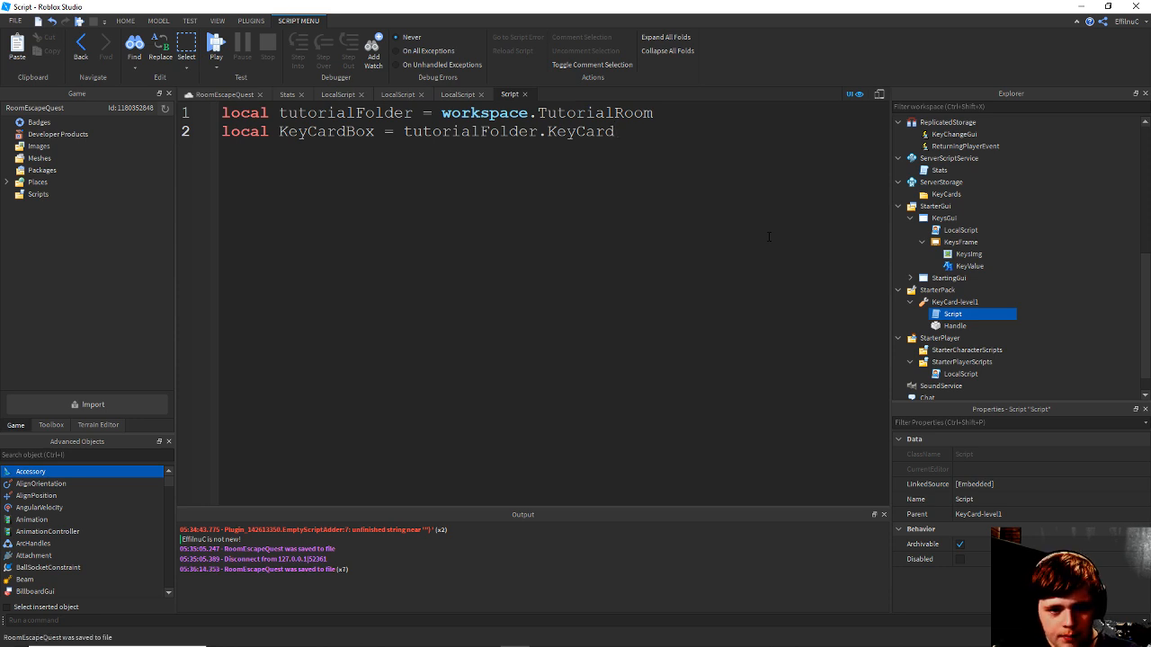
# Bring the card reader into view and duplicate the KeyCard model's Light part.
pyautogui.click(230, 95)
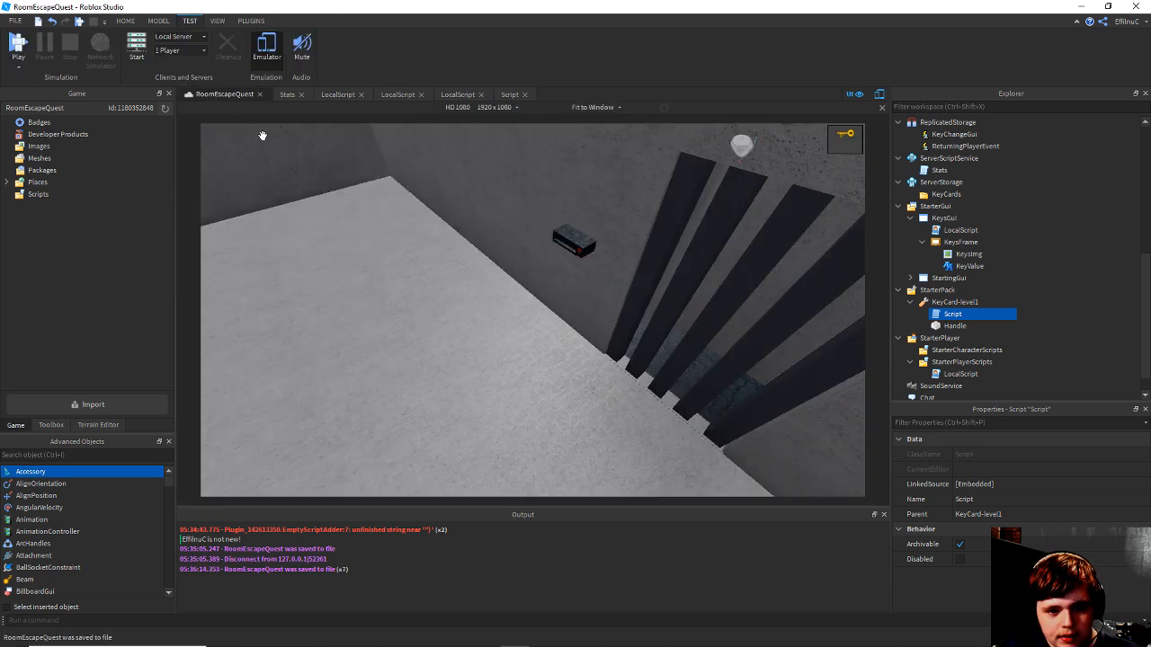
pyautogui.press('w')
pyautogui.moveTo(388, 185); pyautogui.dragTo(388, 185, button='right')
pyautogui.hotkey('ctrl', 's')
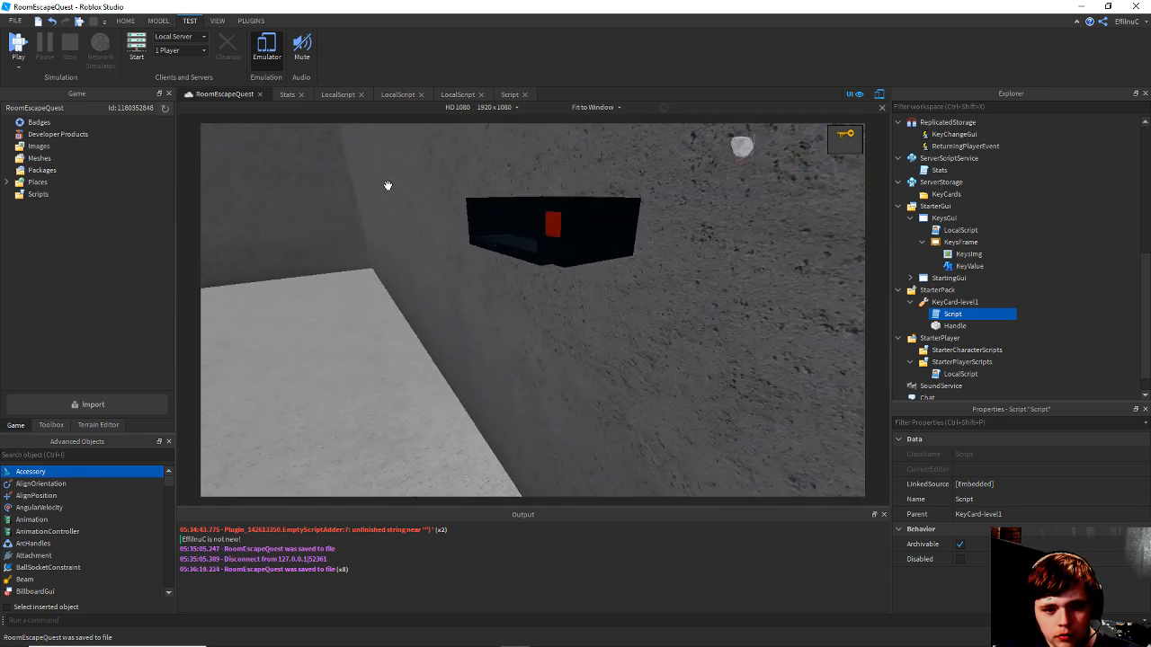
pyautogui.moveTo(470, 210); pyautogui.dragTo(471, 211, button='right')
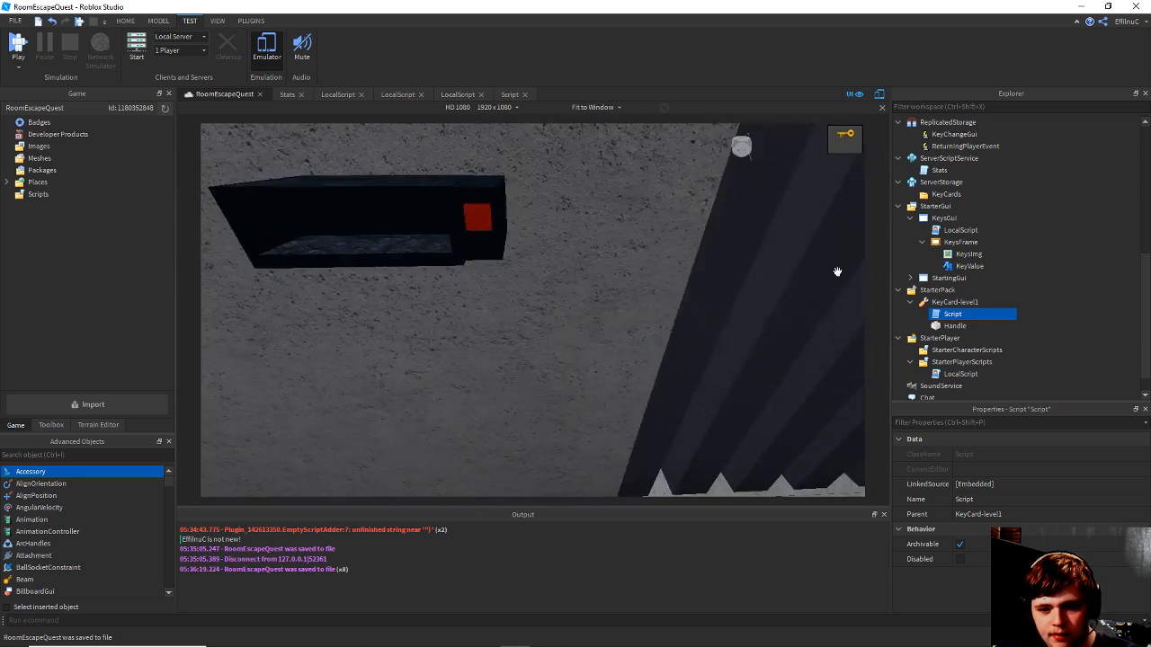
pyautogui.moveTo(784, 244); pyautogui.dragTo(784, 244, button='right')
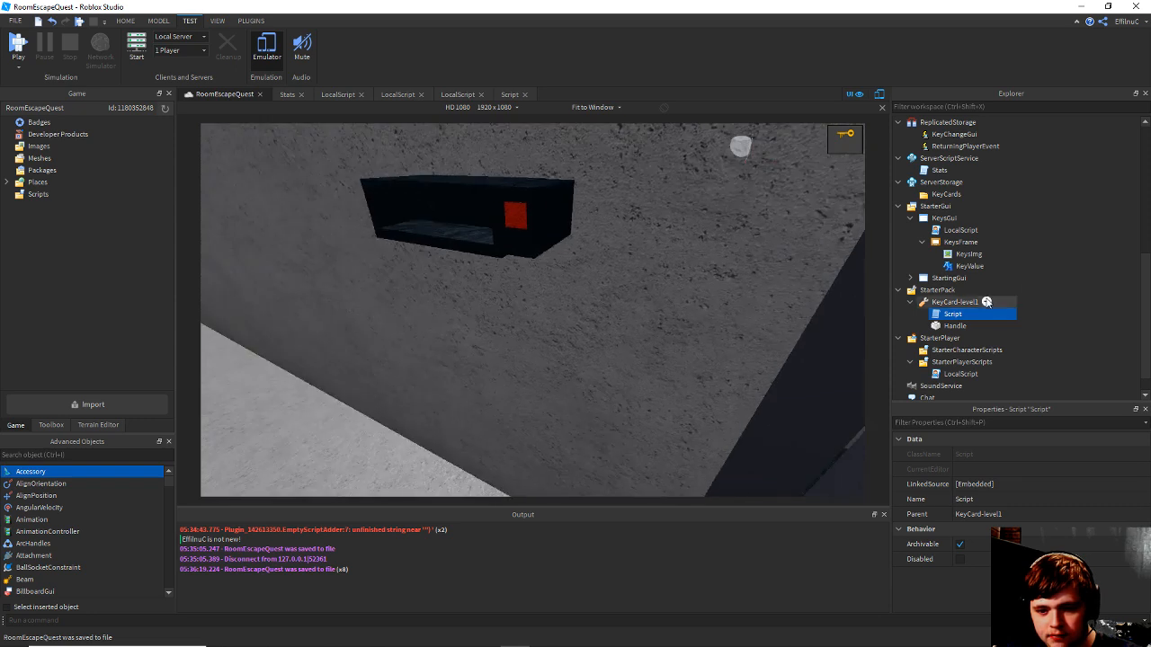
pyautogui.scroll(8, 987, 302)
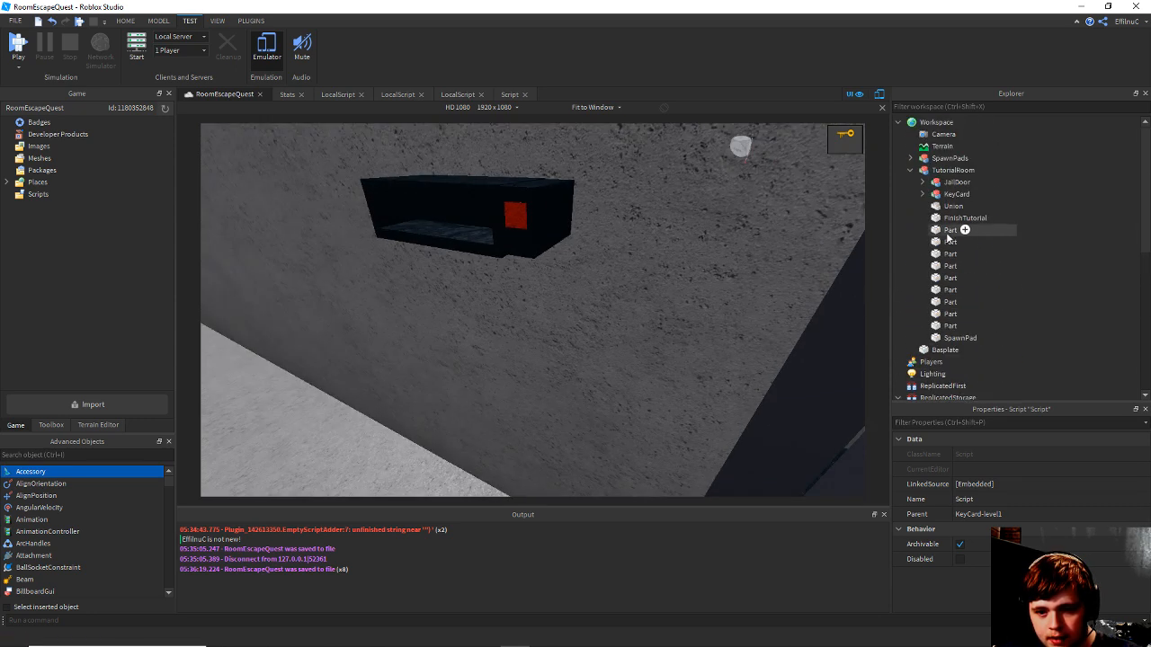
pyautogui.click(923, 194)
pyautogui.click(958, 231)
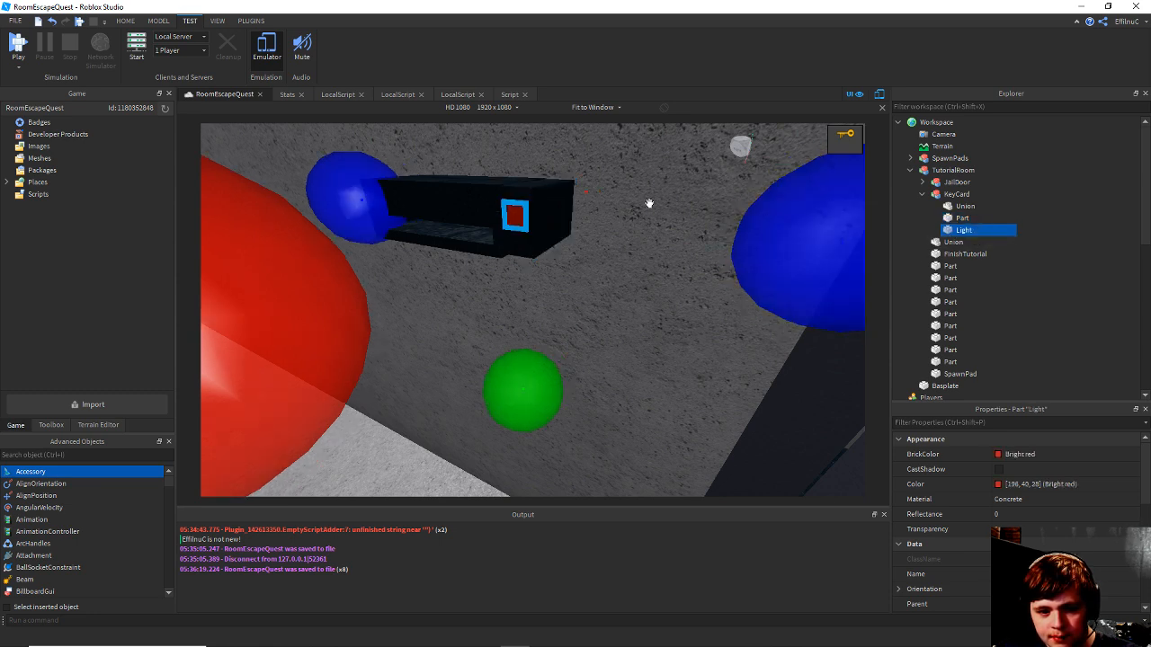
pyautogui.moveTo(649, 203); pyautogui.dragTo(641, 204, button='right')
pyautogui.hotkey('ctrl', 's')
pyautogui.hotkey('ctrl', 'd')
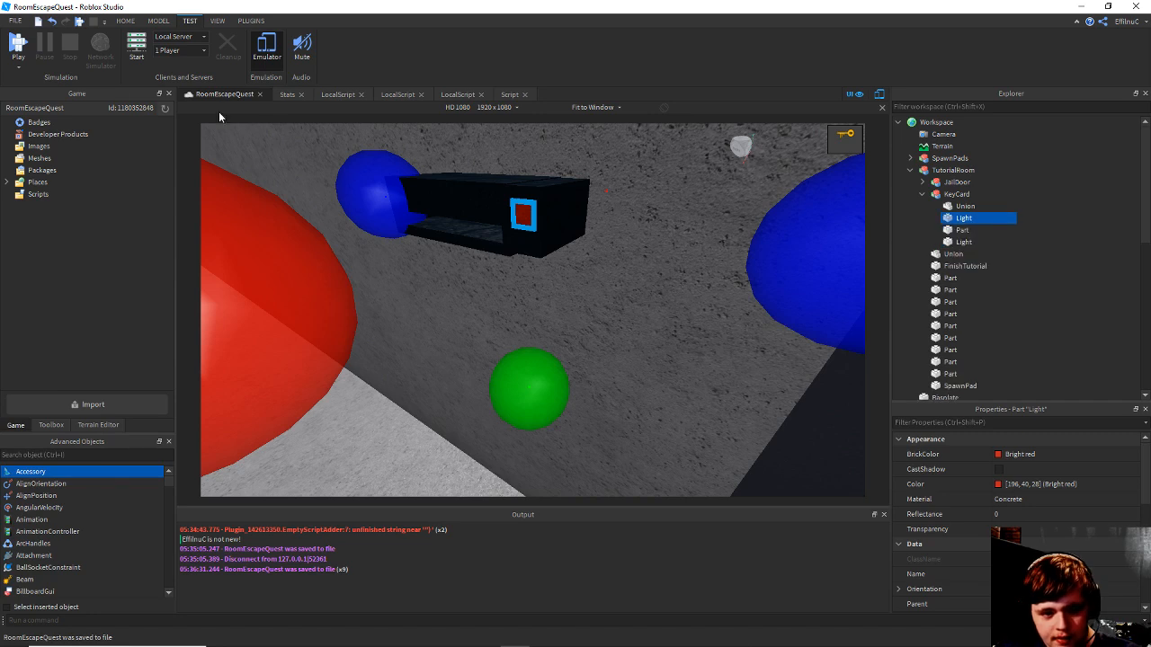
# Move the Light copy down and sideways into the card slot with the Move tool.
pyautogui.click(158, 20)
pyautogui.click(50, 55)
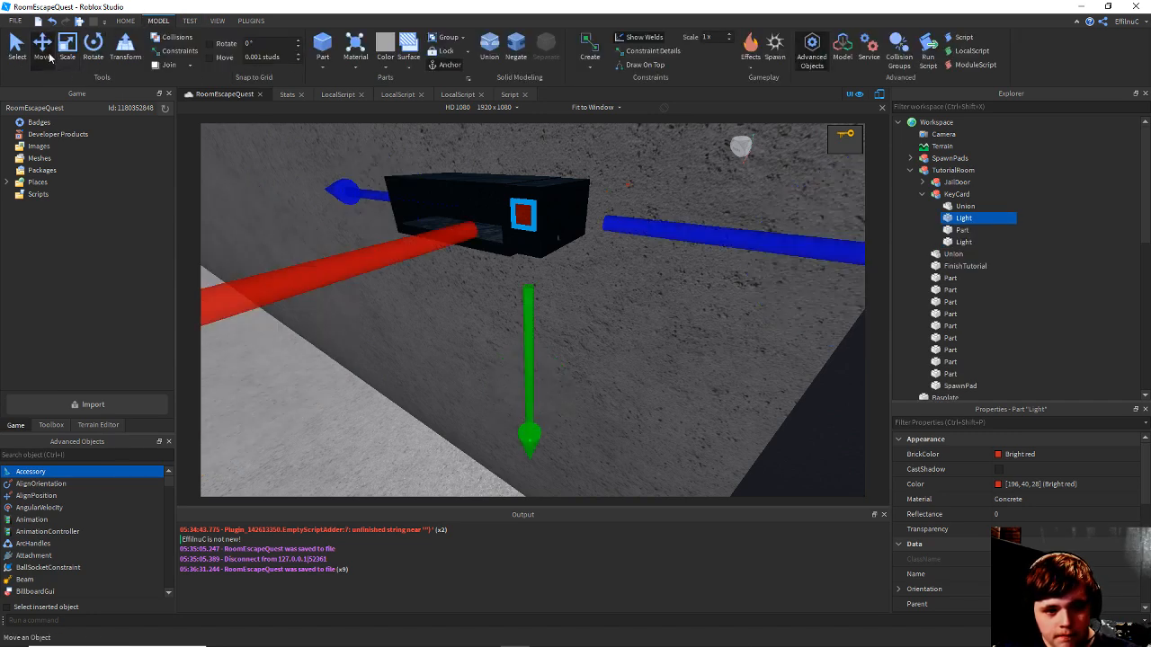
pyautogui.moveTo(472, 199); pyautogui.dragTo(473, 200, button='right')
pyautogui.moveTo(714, 313); pyautogui.dragTo(707, 330)
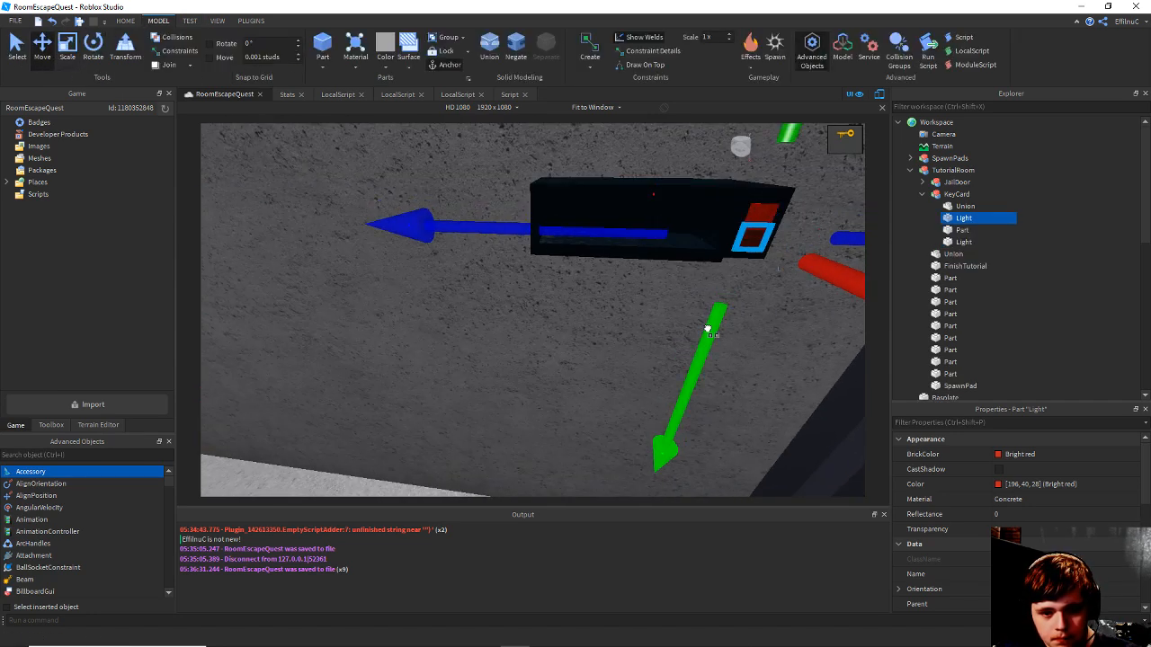
pyautogui.moveTo(852, 238)
pyautogui.mouseDown()
pyautogui.moveTo(714, 249)
pyautogui.moveTo(849, 224)
pyautogui.mouseUp()
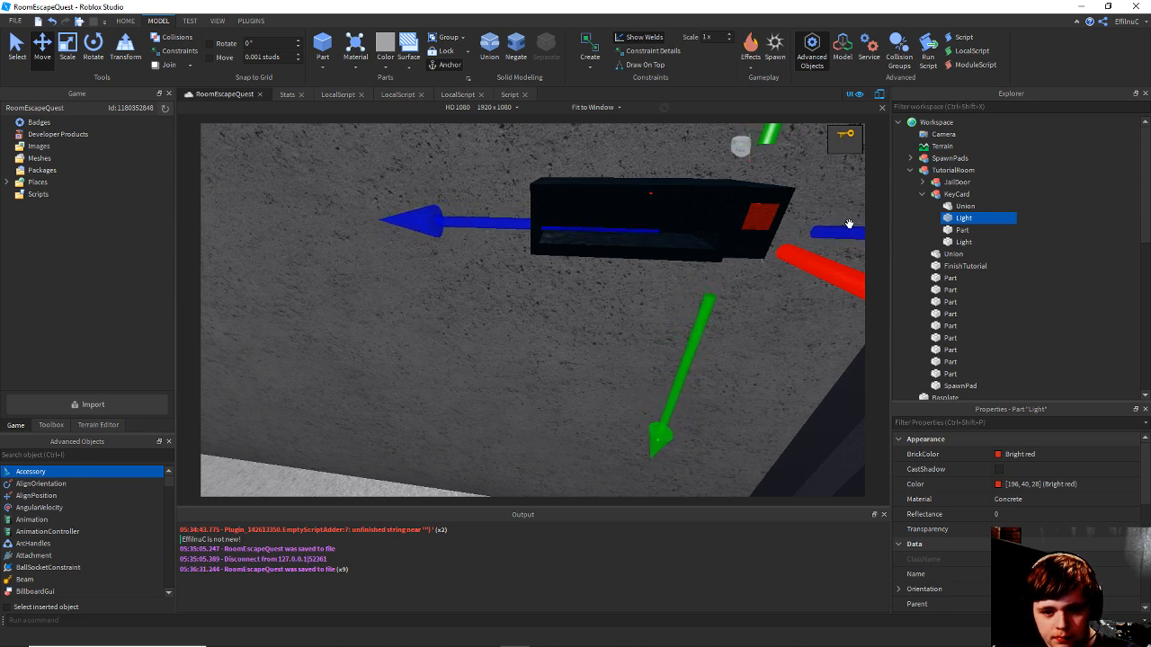
pyautogui.moveTo(849, 224); pyautogui.dragTo(849, 225, button='right')
pyautogui.moveTo(579, 239); pyautogui.dragTo(466, 247)
pyautogui.moveTo(467, 247); pyautogui.dragTo(465, 243, button='right')
pyautogui.moveTo(386, 170); pyautogui.dragTo(272, 183)
pyautogui.scroll(-3, 454, 222)
pyautogui.moveTo(454, 222); pyautogui.dragTo(455, 221, button='right')
pyautogui.scroll(3, 524, 199)
pyautogui.scroll(-3, 524, 198)
pyautogui.moveTo(524, 199); pyautogui.dragTo(525, 199, button='right')
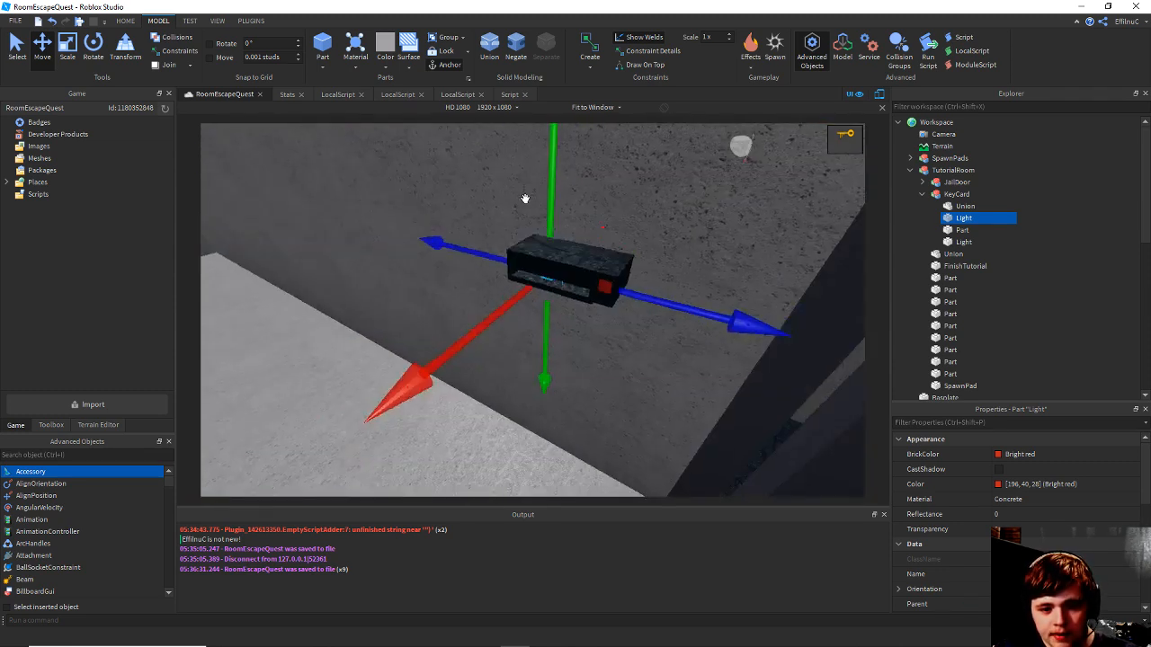
pyautogui.scroll(4, 526, 199)
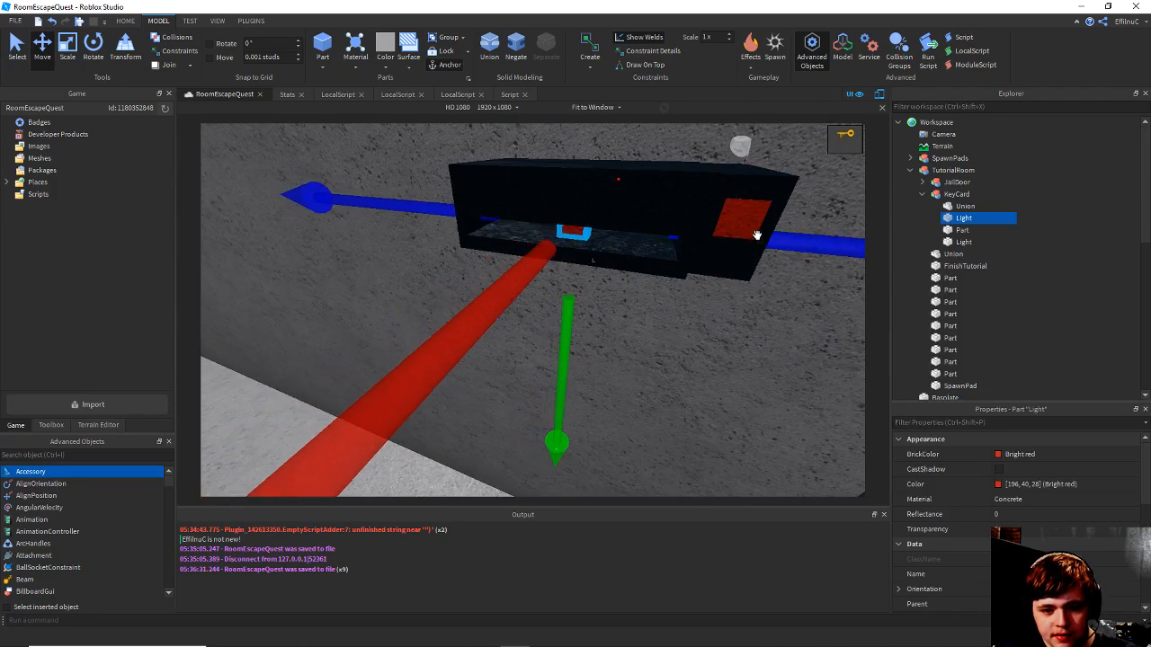
# Stretch the Light copy along the card slot with the Scale tool.
pyautogui.click(67, 47)
pyautogui.moveTo(613, 247); pyautogui.dragTo(601, 318, button='right')
pyautogui.scroll(-4, 612, 247)
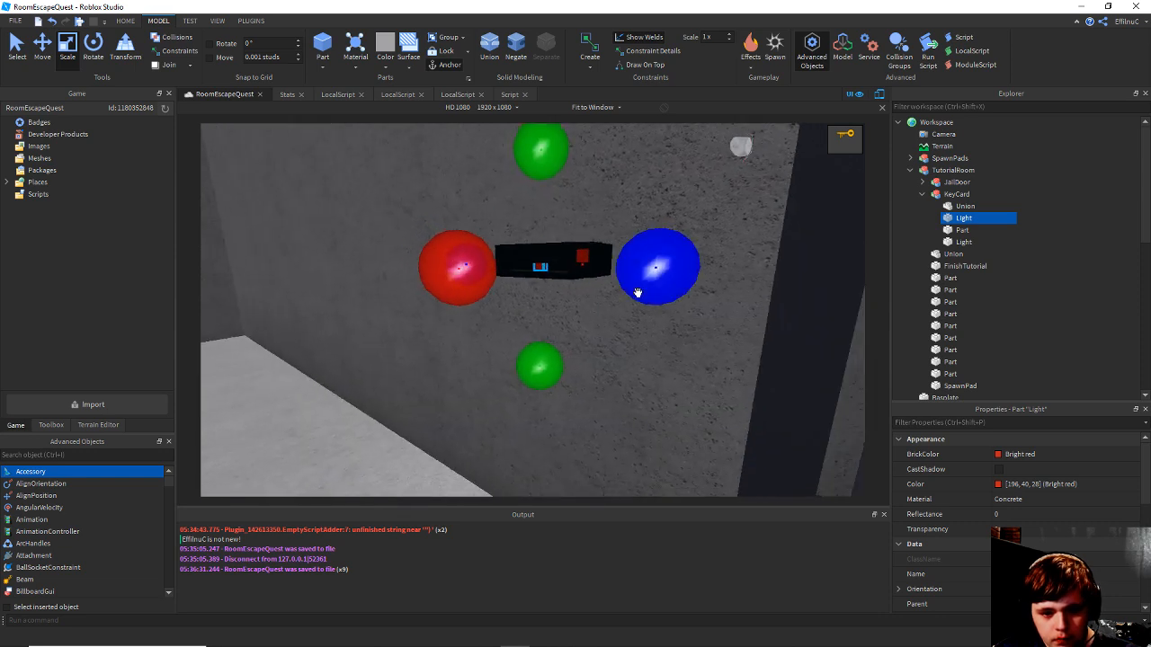
pyautogui.scroll(2, 693, 301)
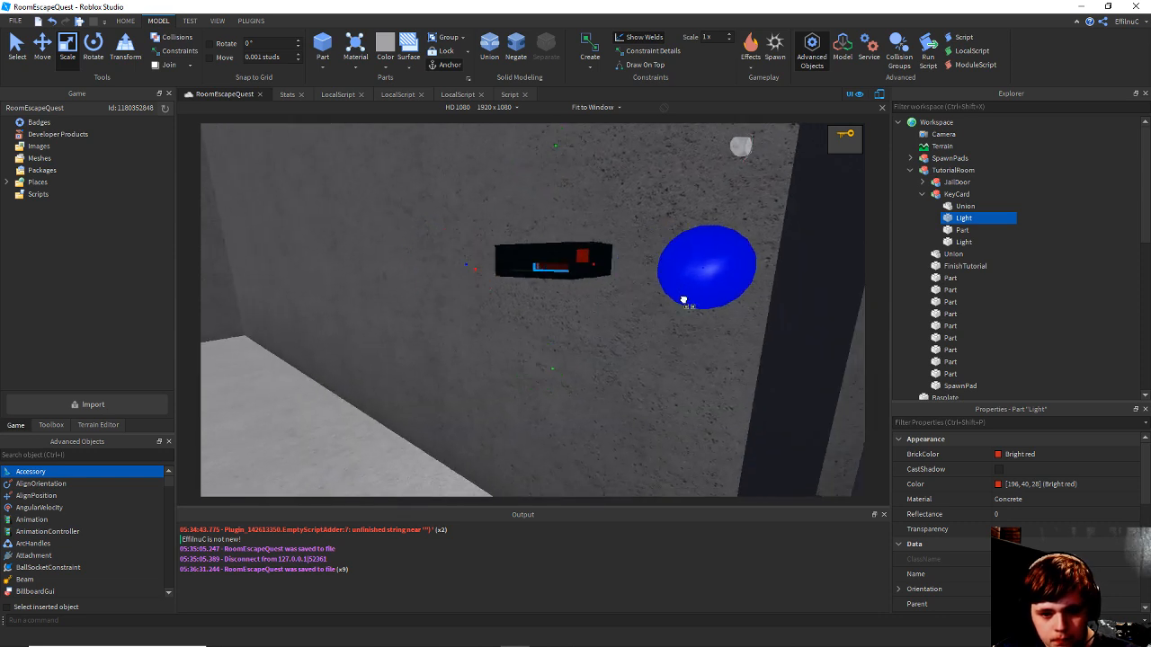
pyautogui.moveTo(684, 300); pyautogui.dragTo(681, 301)
pyautogui.moveTo(649, 306); pyautogui.dragTo(624, 300, button='right')
pyautogui.moveTo(555, 273); pyautogui.dragTo(552, 272, button='right')
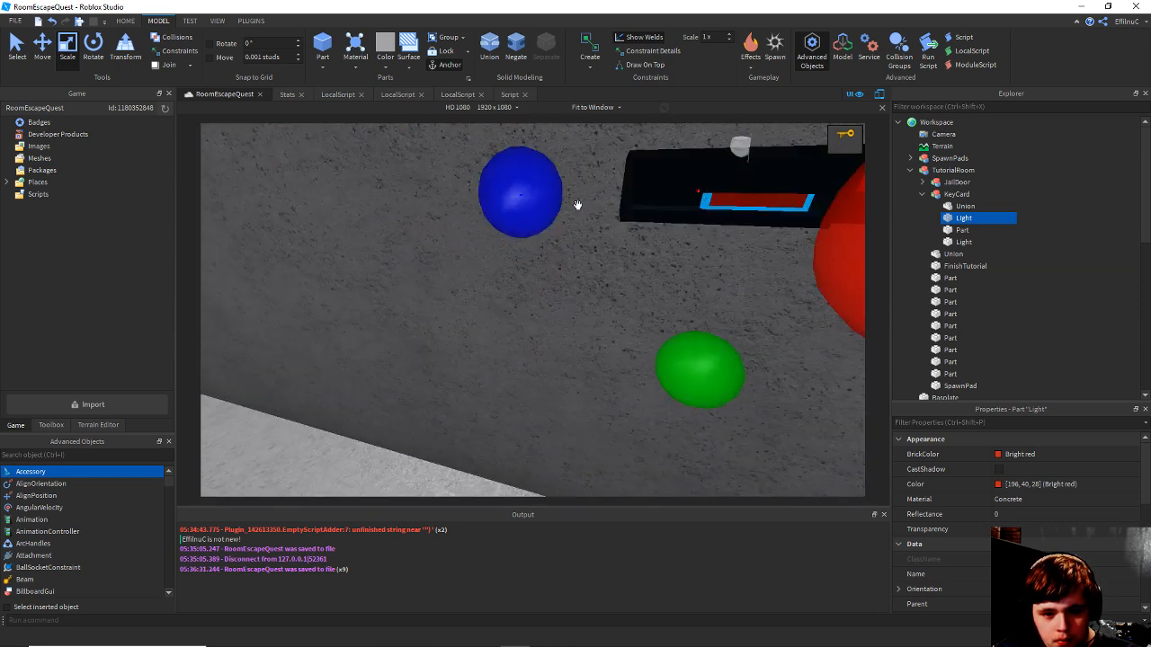
pyautogui.moveTo(549, 200); pyautogui.dragTo(482, 210)
# Set the copied part's Transparency to 1 and save.
pyautogui.click(1007, 528)
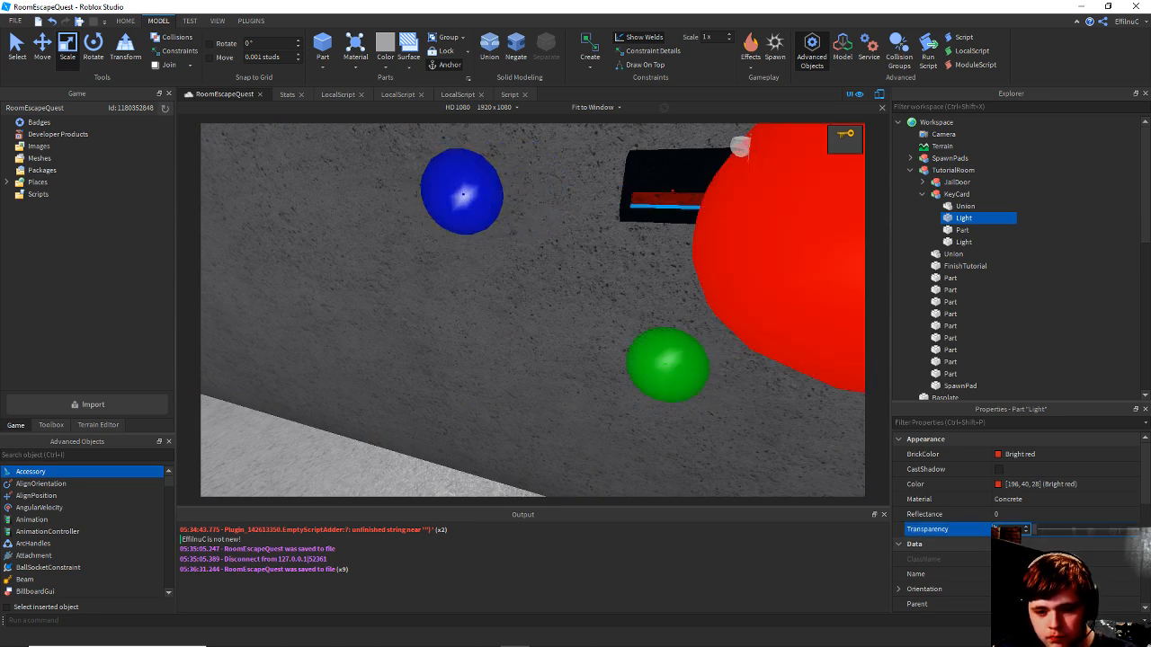
pyautogui.write('1')
pyautogui.press('Return')
pyautogui.hotkey('ctrl', 's')
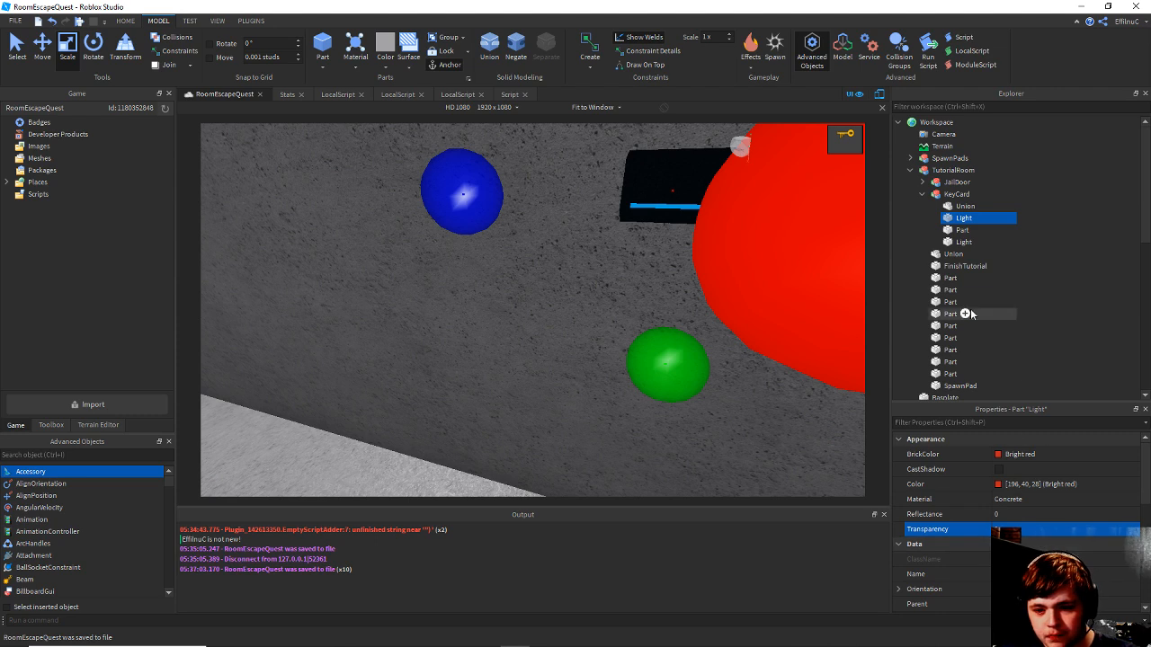
# Rename the part to Touchpoint and save the place.
pyautogui.rightClick(966, 218)
pyautogui.click(1003, 290)
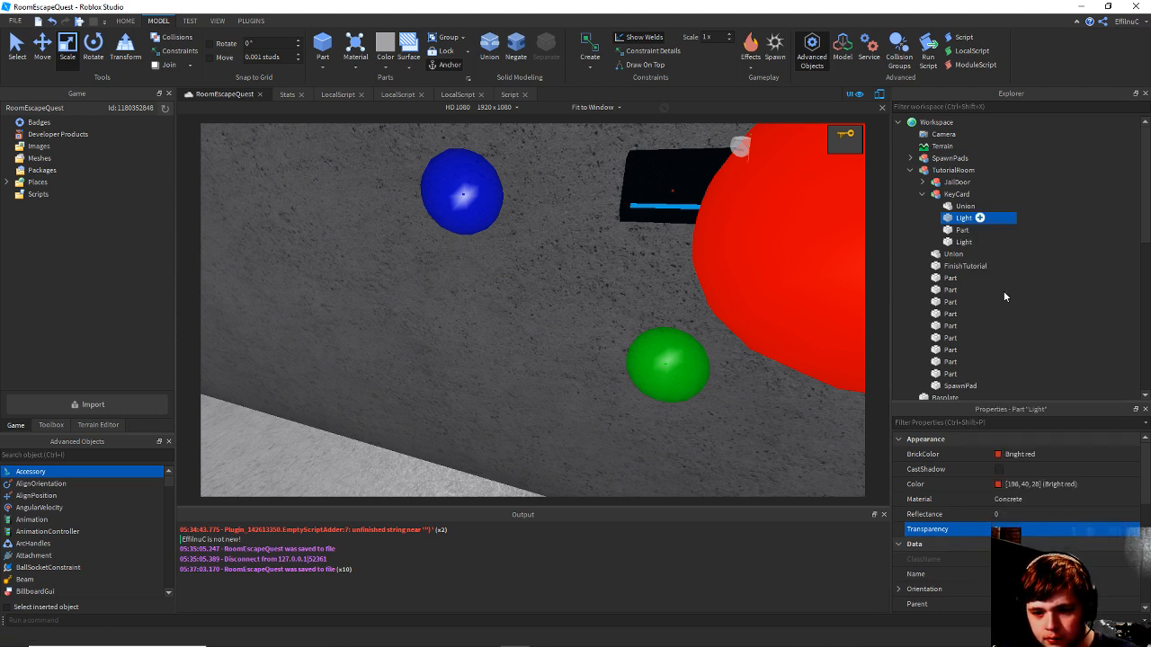
pyautogui.write('Tou')
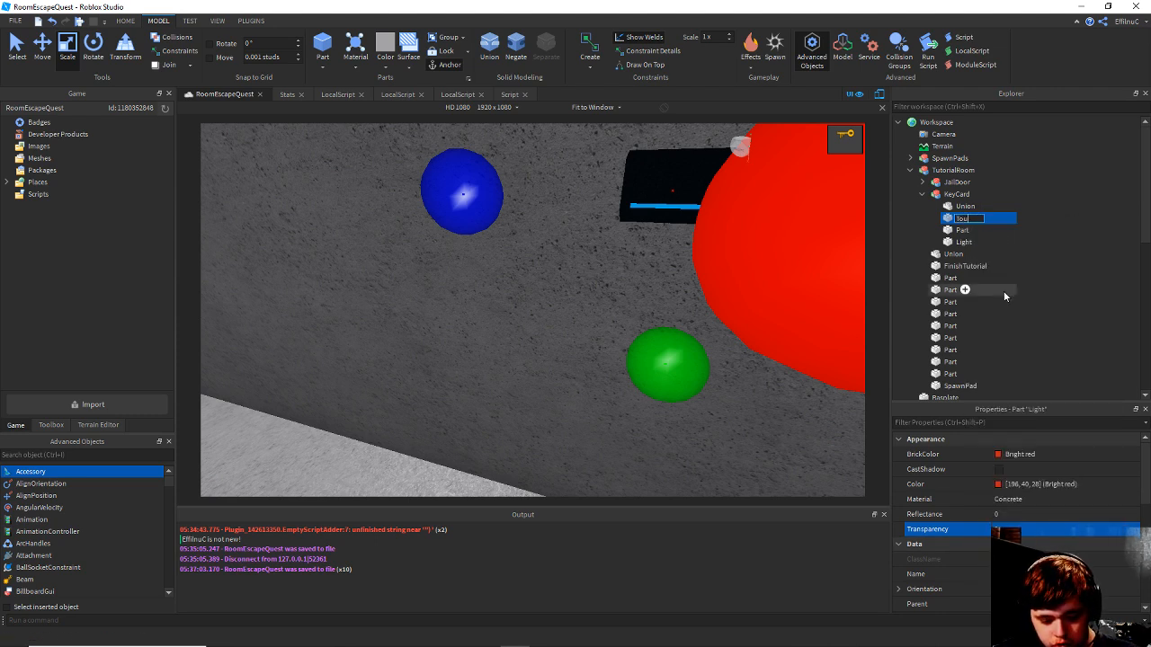
pyautogui.write('chpoint')
pyautogui.press('Return')
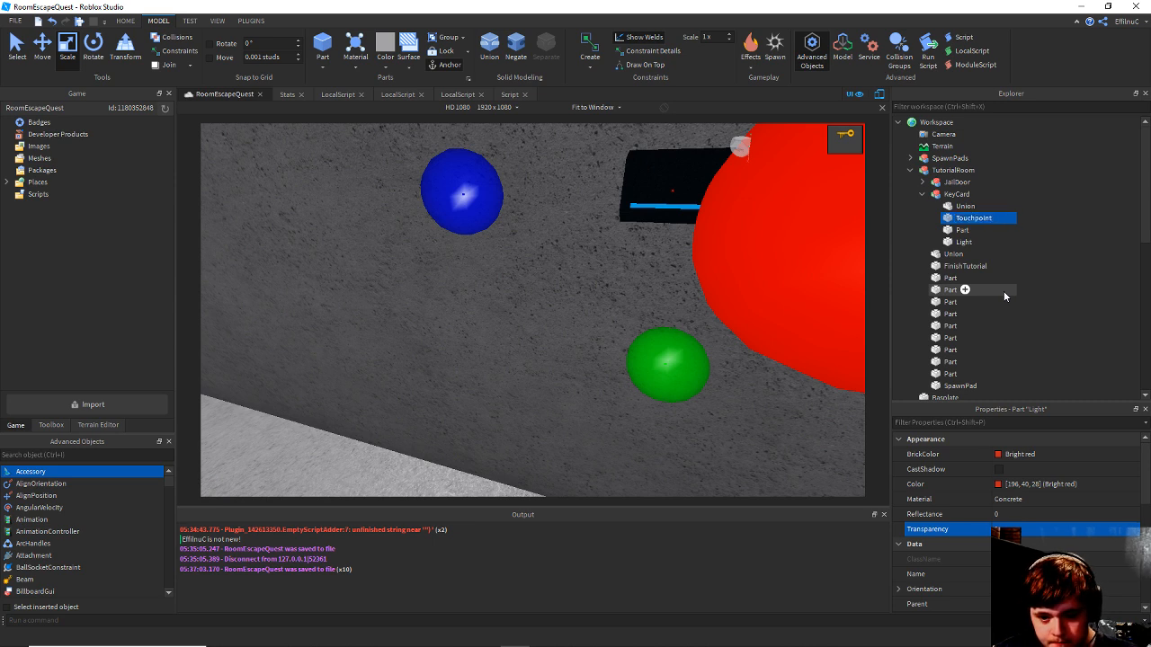
pyautogui.hotkey('ctrl', 's')
pyautogui.hotkey('ctrl', 's')
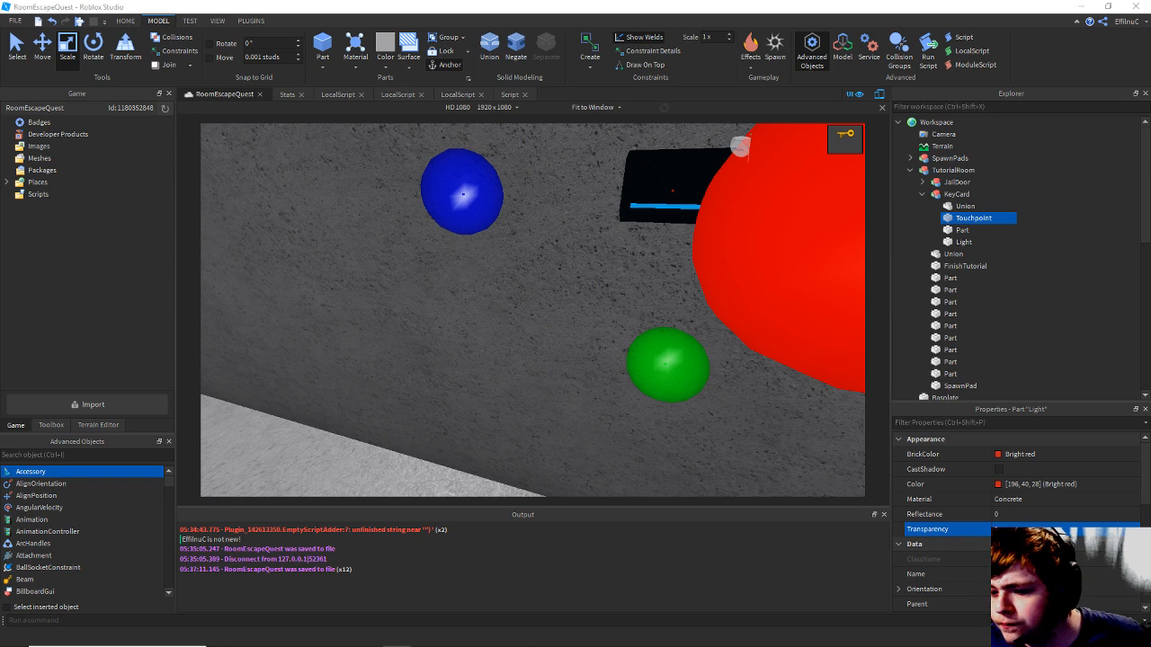
# Focus on the Touchpoint reader by the jail bars, save, and return to the keycard Script.
pyautogui.press('f')
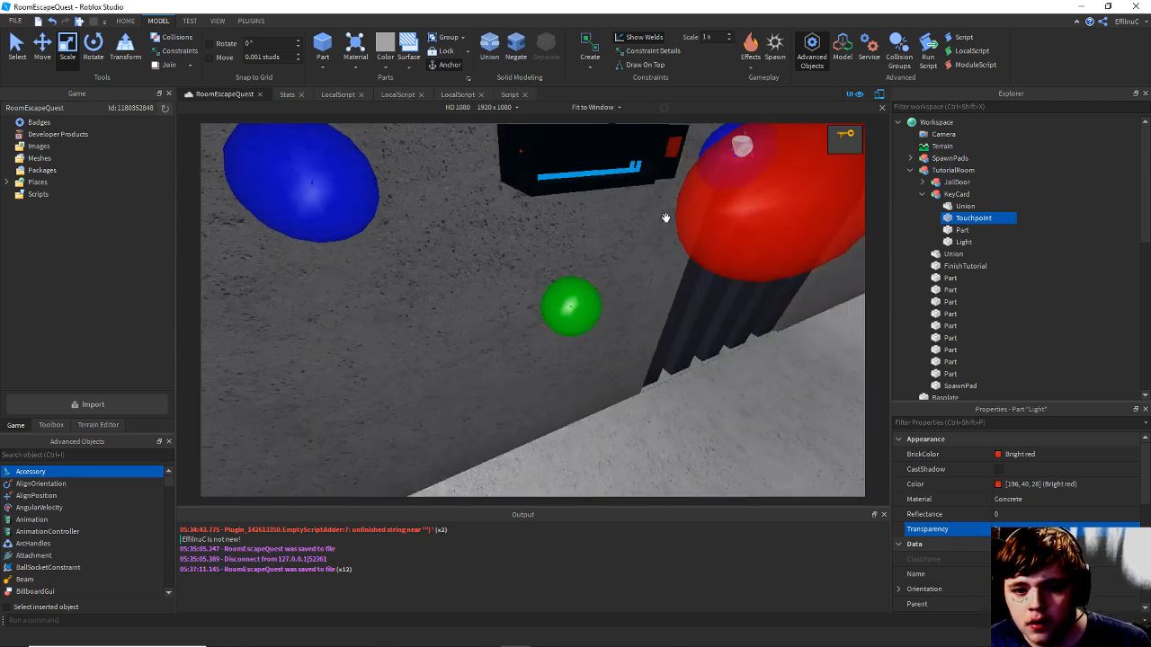
pyautogui.hotkey('ctrl', 's')
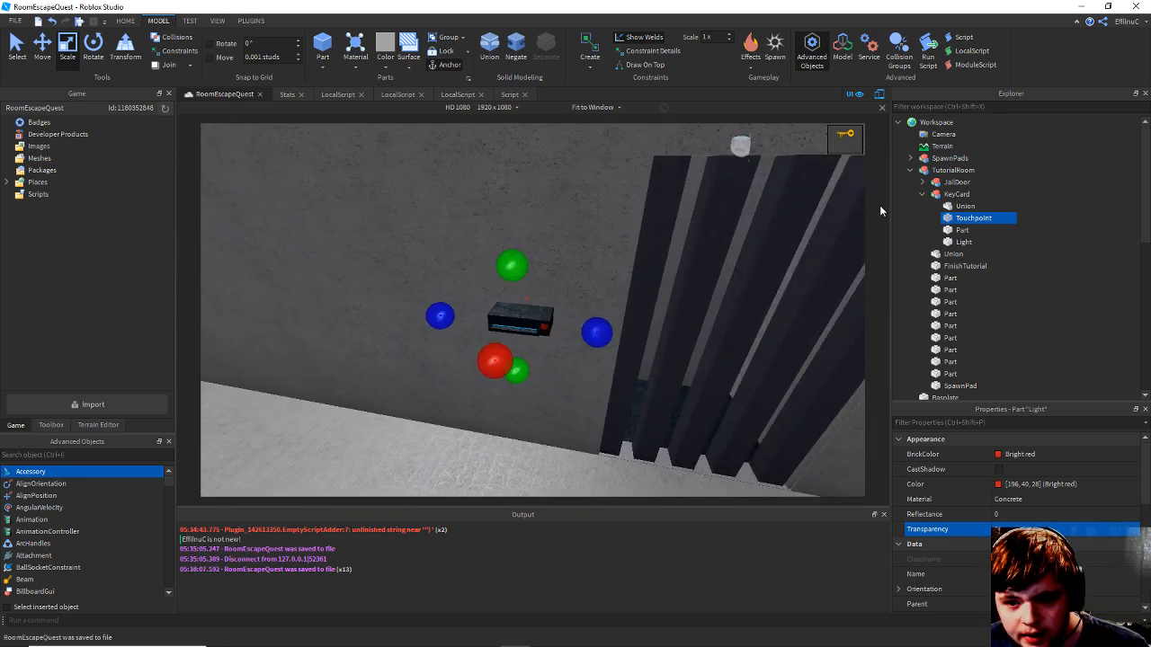
pyautogui.press('s')
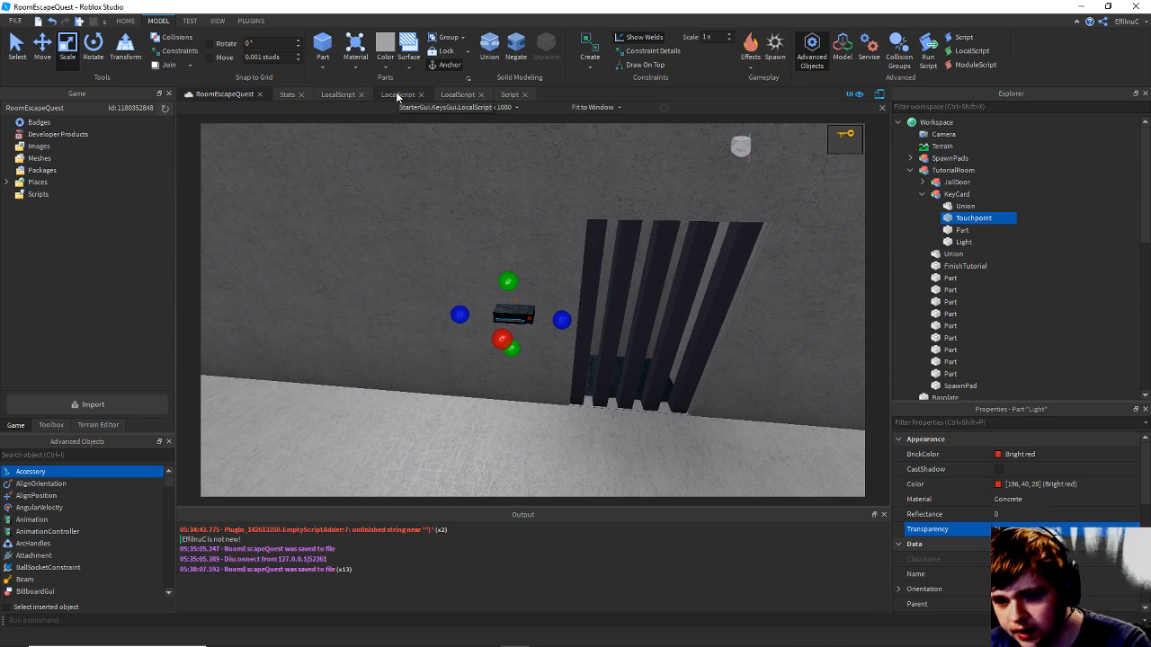
pyautogui.moveTo(664, 225); pyautogui.dragTo(635, 227, button='right')
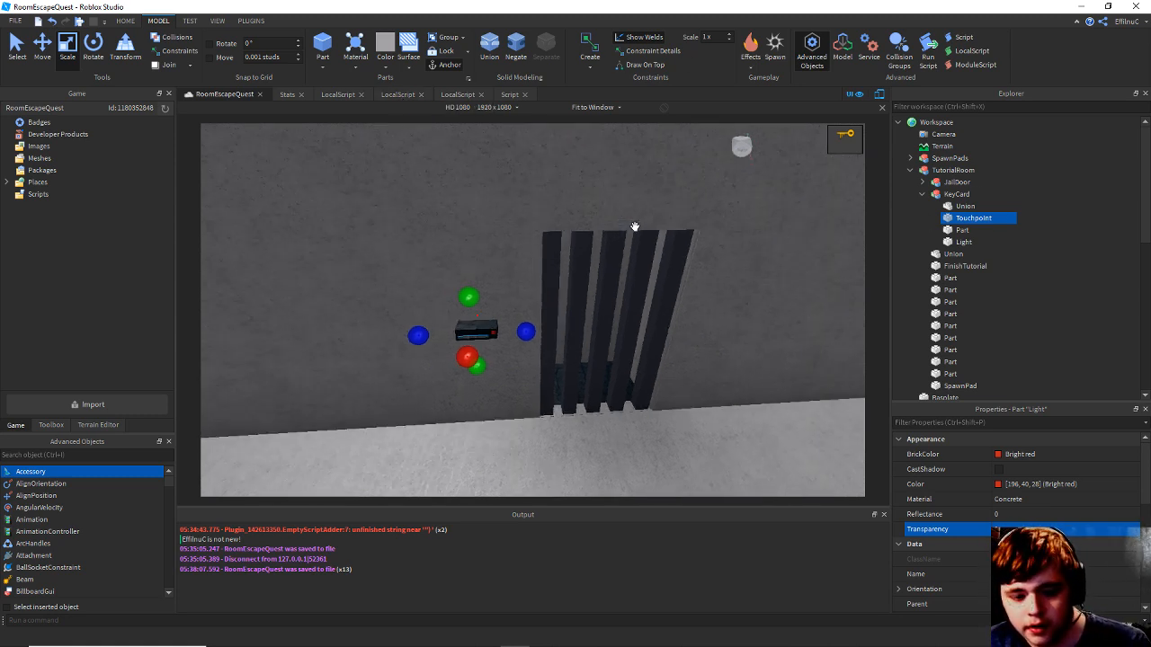
pyautogui.hotkey('ctrl', 's')
pyautogui.press('w')
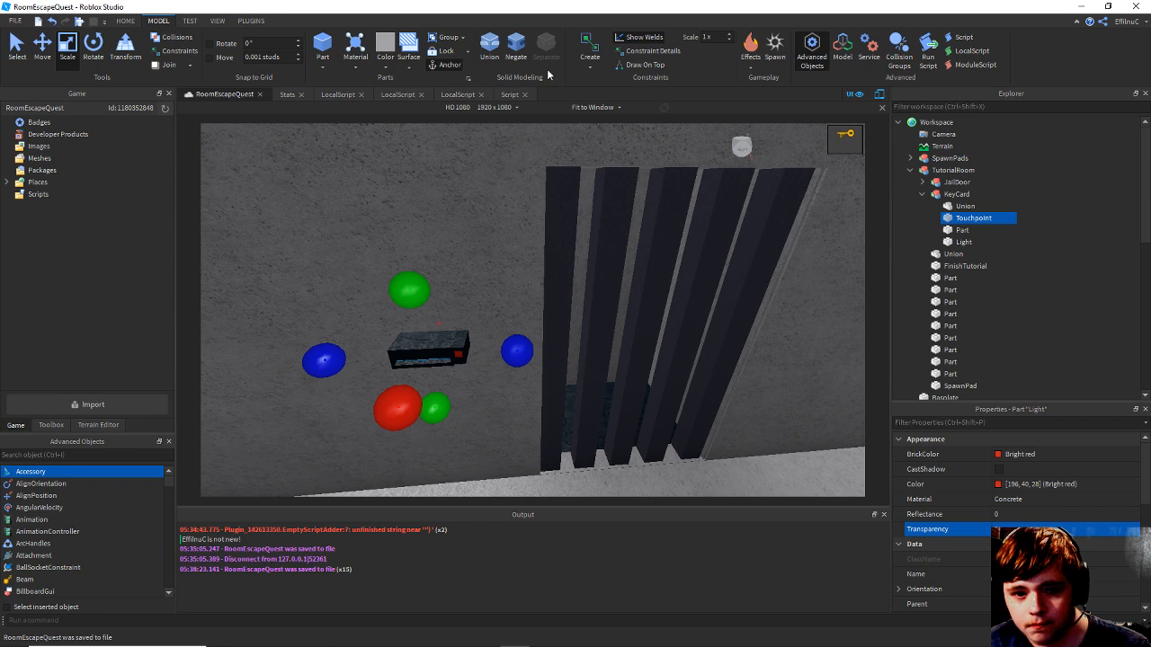
pyautogui.hotkey('ctrl', 's')
pyautogui.click(508, 94)
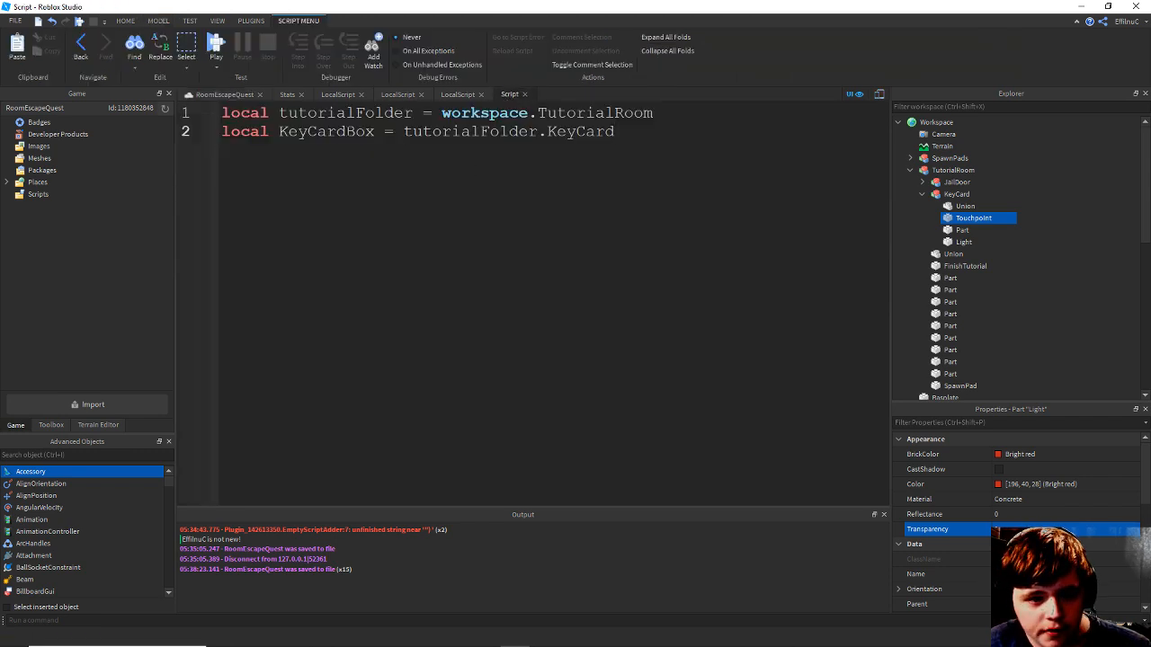
# Add line 3 'local Handle = script.Parent.Handle'.
pyautogui.hotkey('ctrl', 's')
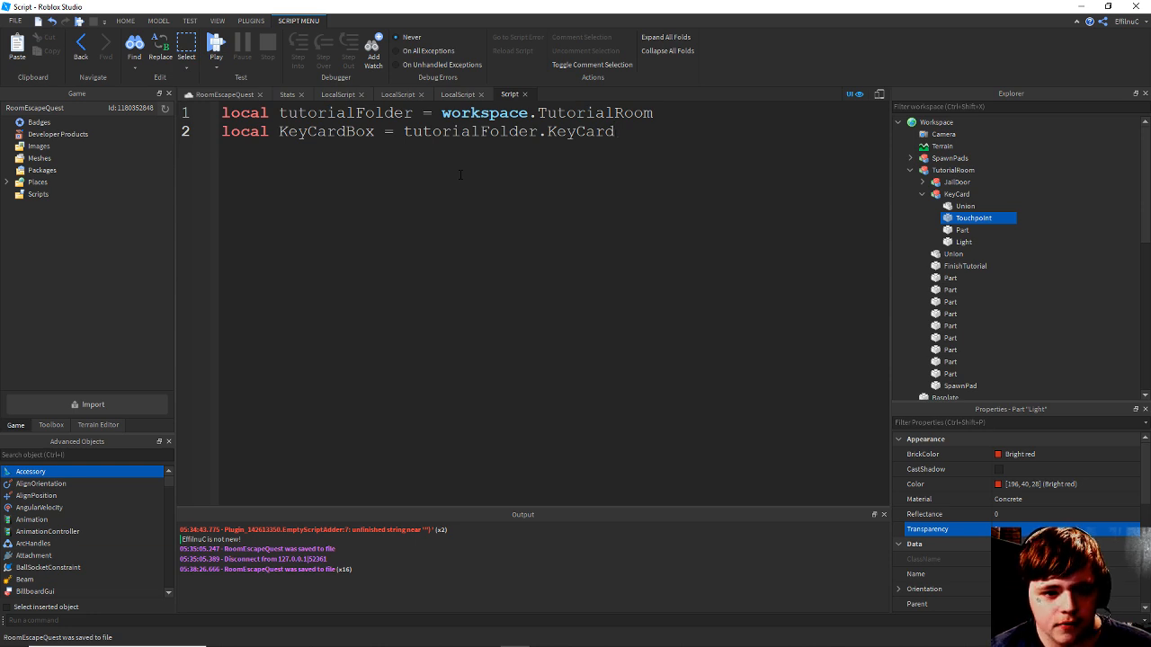
pyautogui.press('Return')
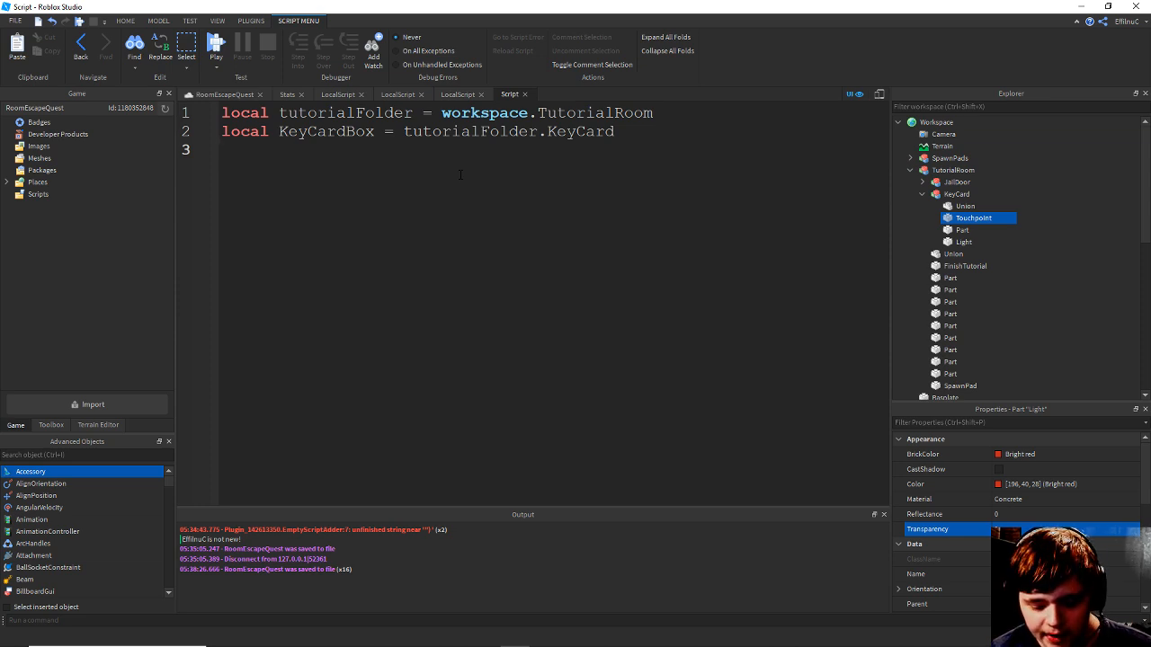
pyautogui.write('local H')
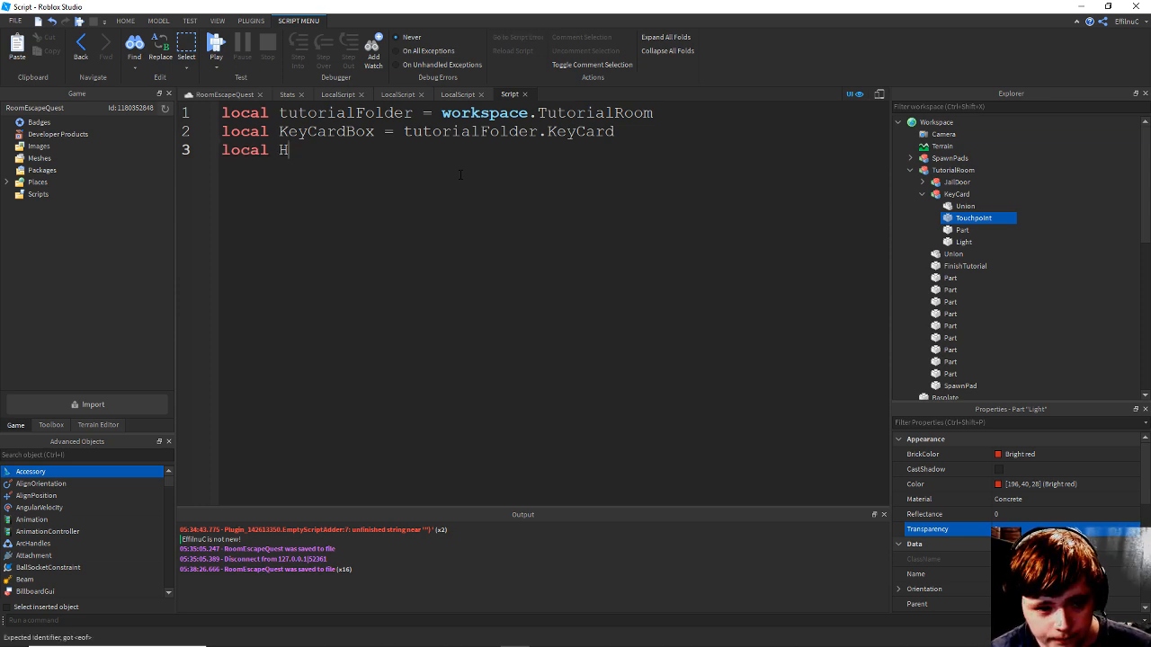
pyautogui.write('andle')
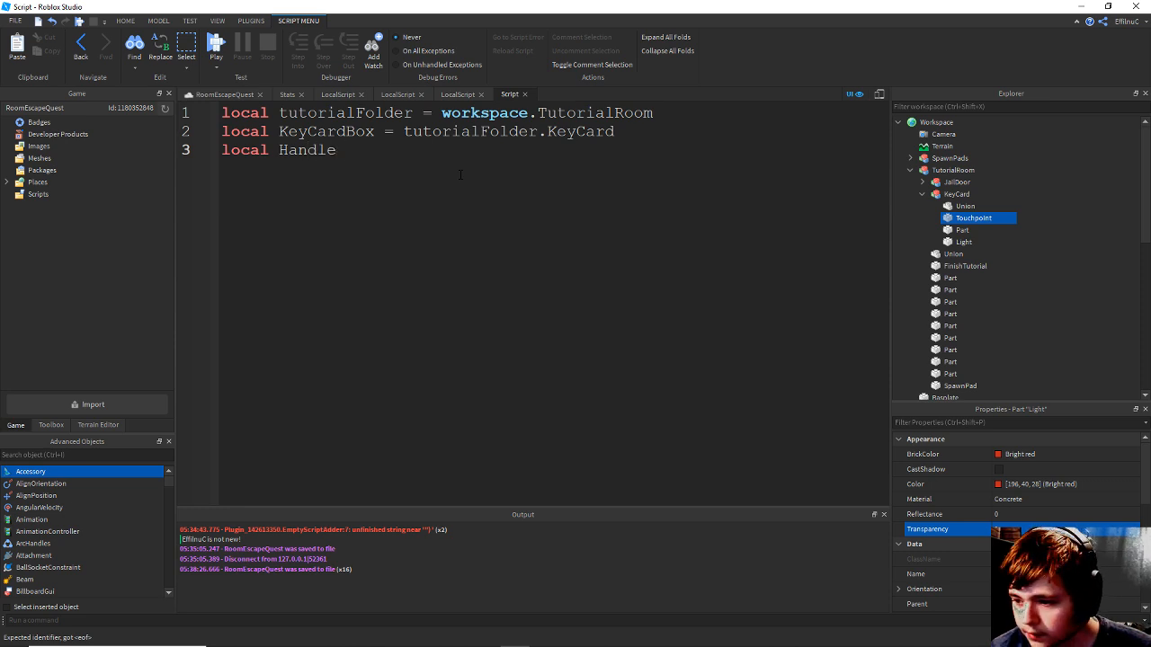
pyautogui.write(' = script.Parent')
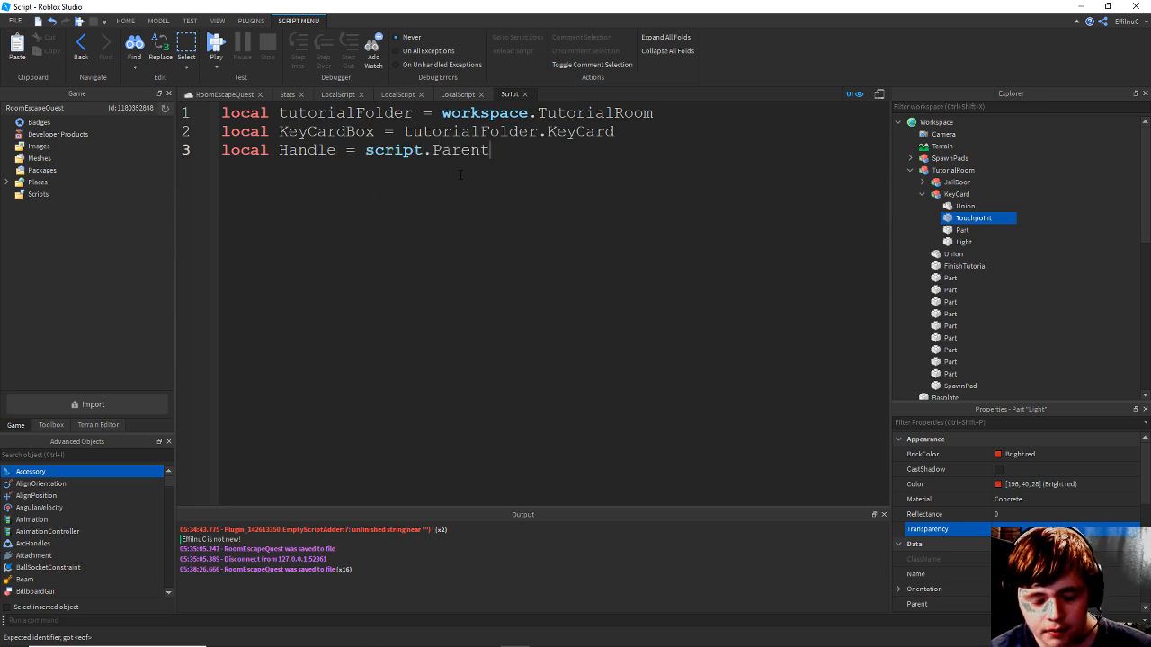
pyautogui.write('.h')
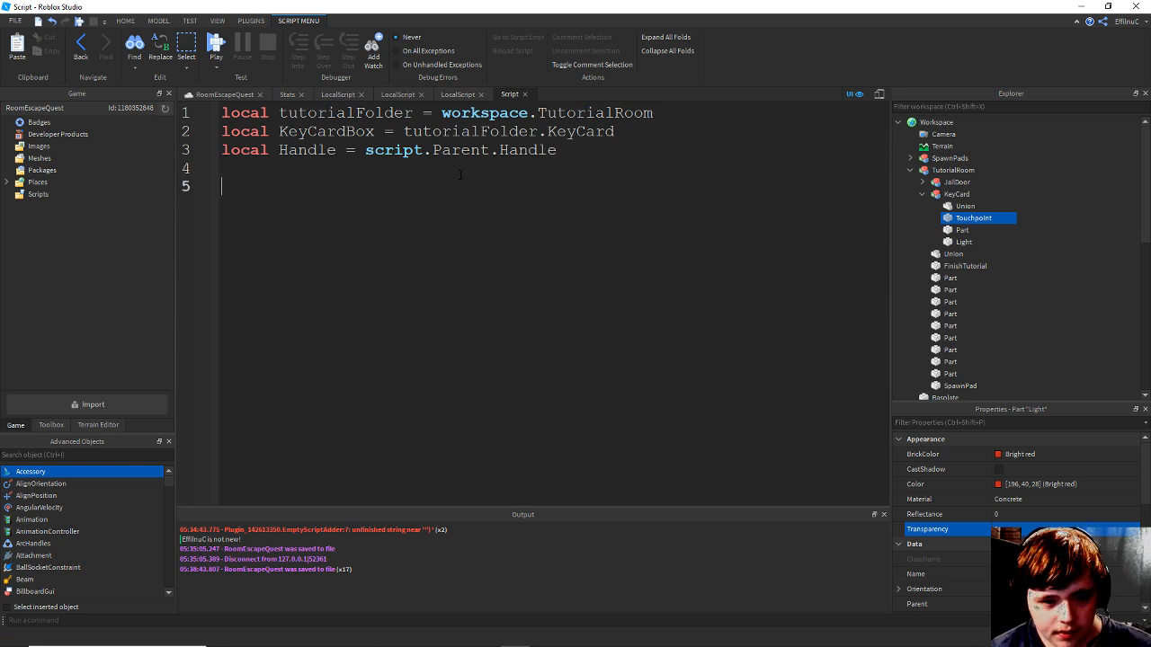
pyautogui.write('ke')
pyautogui.press('Tab')
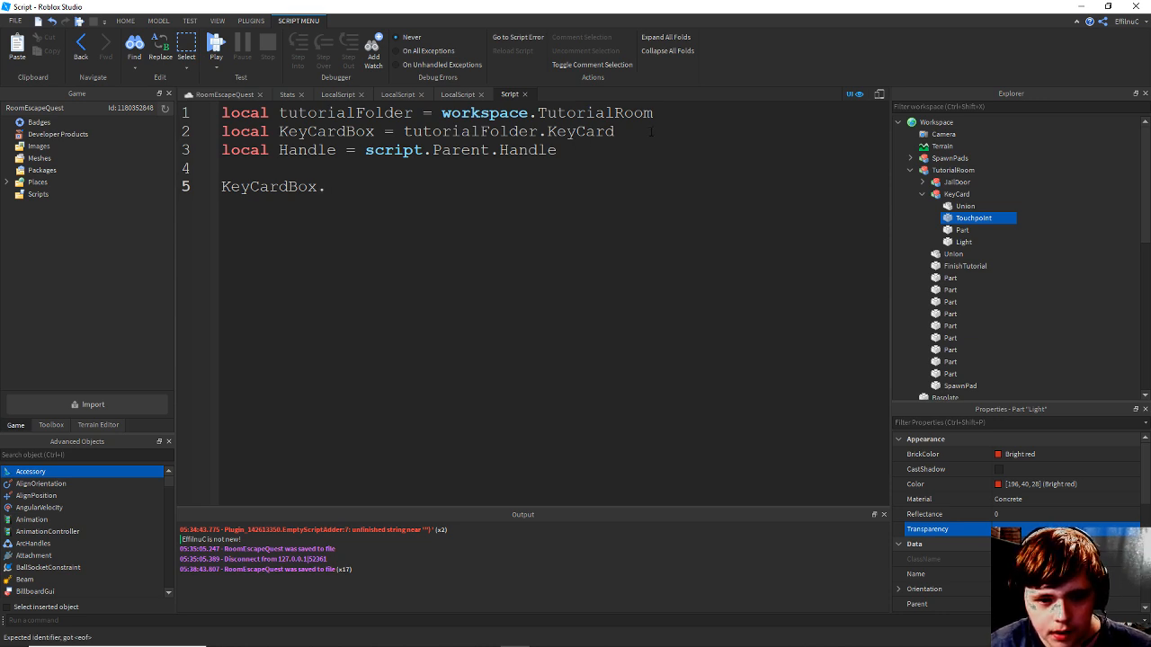
# Rewrite line 2 as 'local TouchPoint = workspace.TutorialRoom.KeyCard.Touchpoint'.
pyautogui.moveTo(651, 133); pyautogui.dragTo(405, 132)
pyautogui.hotkey('ctrl', 'x')
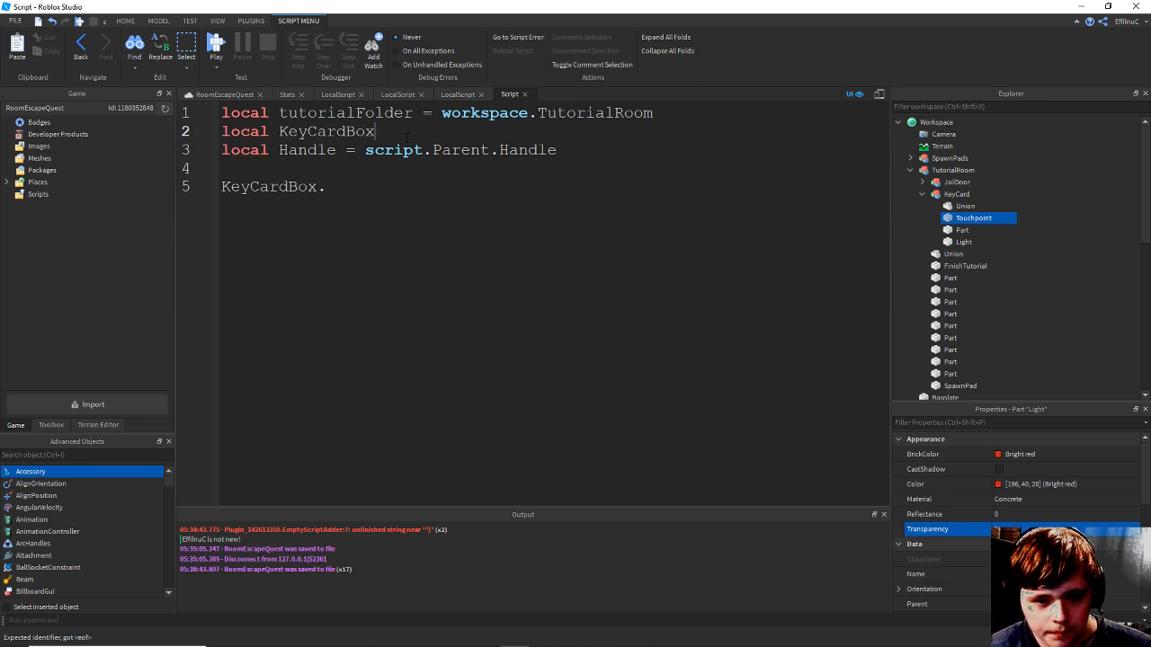
pyautogui.write('script')
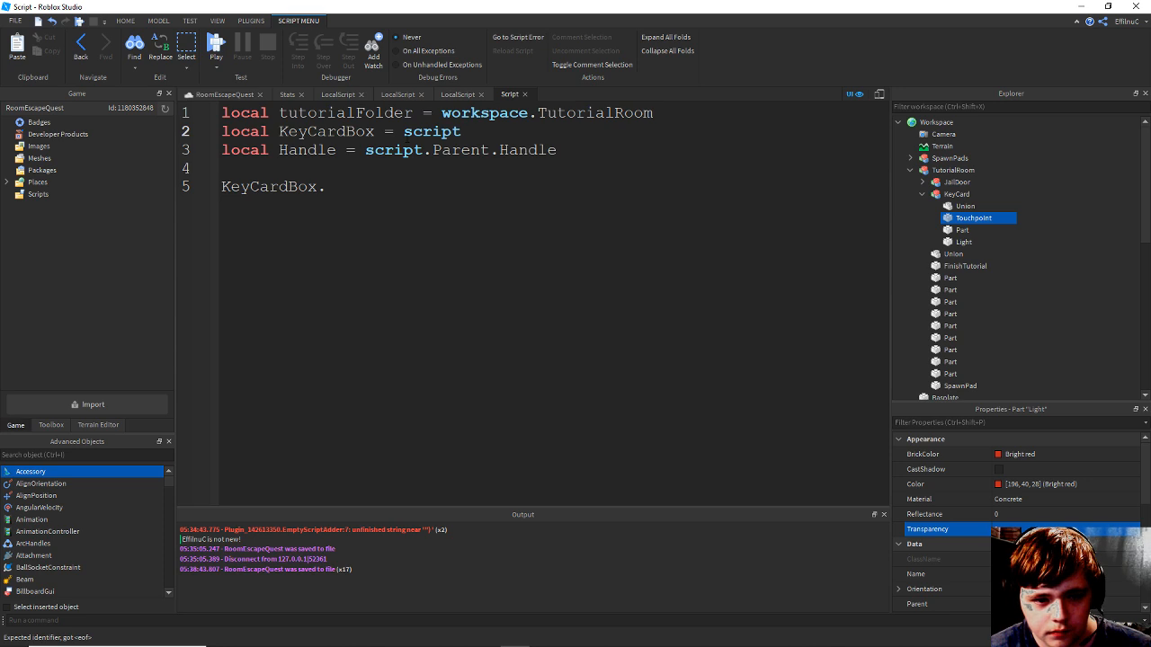
pyautogui.write('.p')
pyautogui.press('BackSpace')
pyautogui.press('BackSpace')
pyautogui.press('BackSpace')
pyautogui.press('BackSpace')
pyautogui.press('BackSpace')
pyautogui.press('BackSpace')
pyautogui.press('BackSpace')
pyautogui.press('BackSpace')
pyautogui.press('BackSpace')
pyautogui.press('BackSpace')
pyautogui.press('BackSpace')
pyautogui.press('BackSpace')
pyautogui.press('BackSpace')
pyautogui.press('BackSpace')
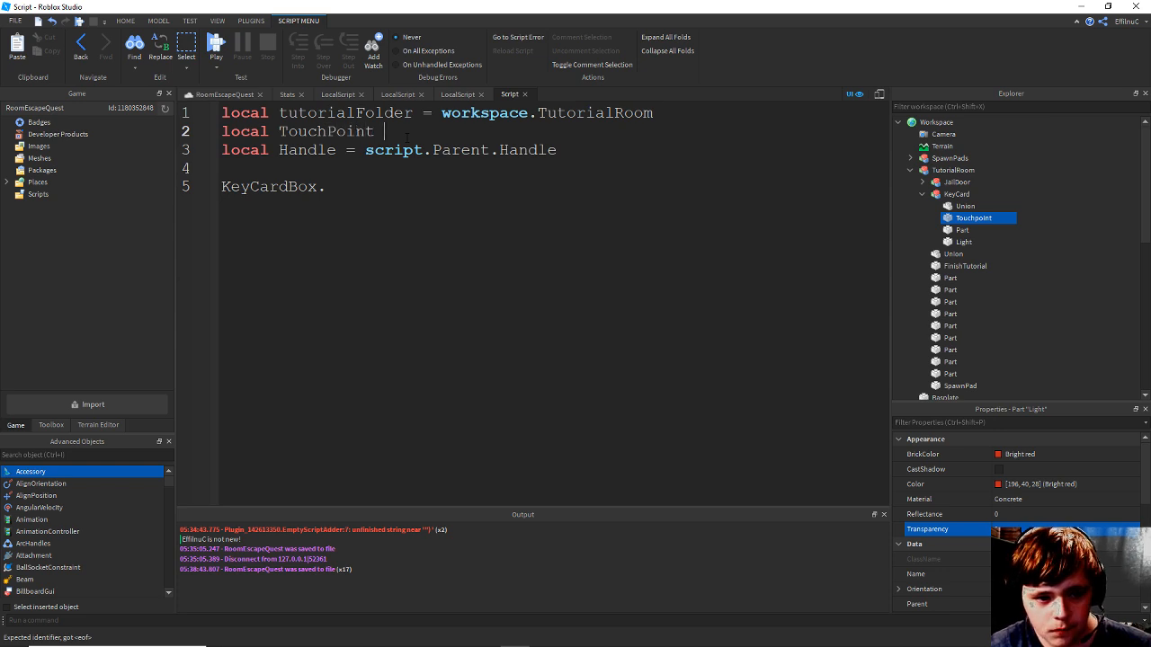
pyautogui.write('workspace.')
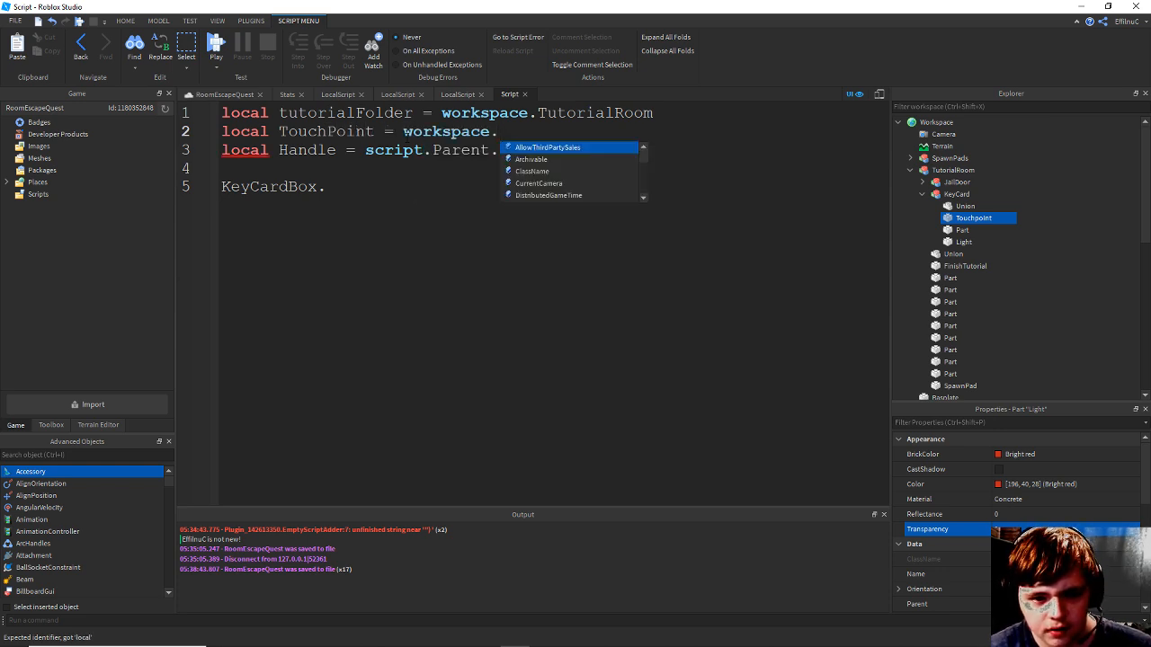
pyautogui.write('tu')
pyautogui.press('Tab')
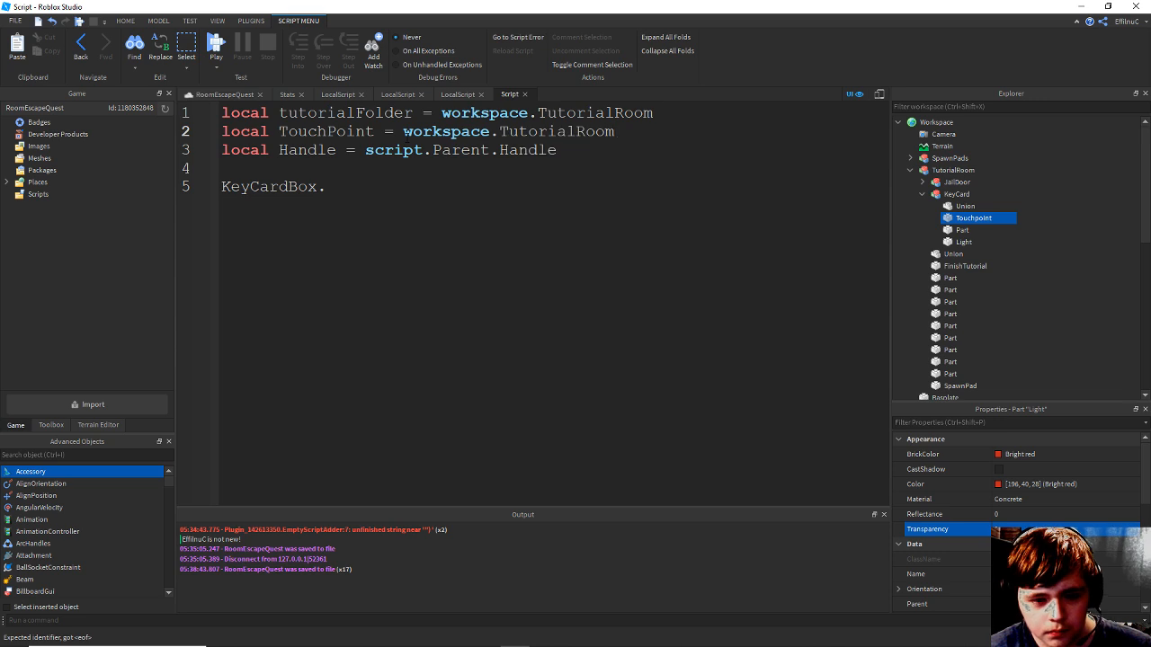
pyautogui.write('.')
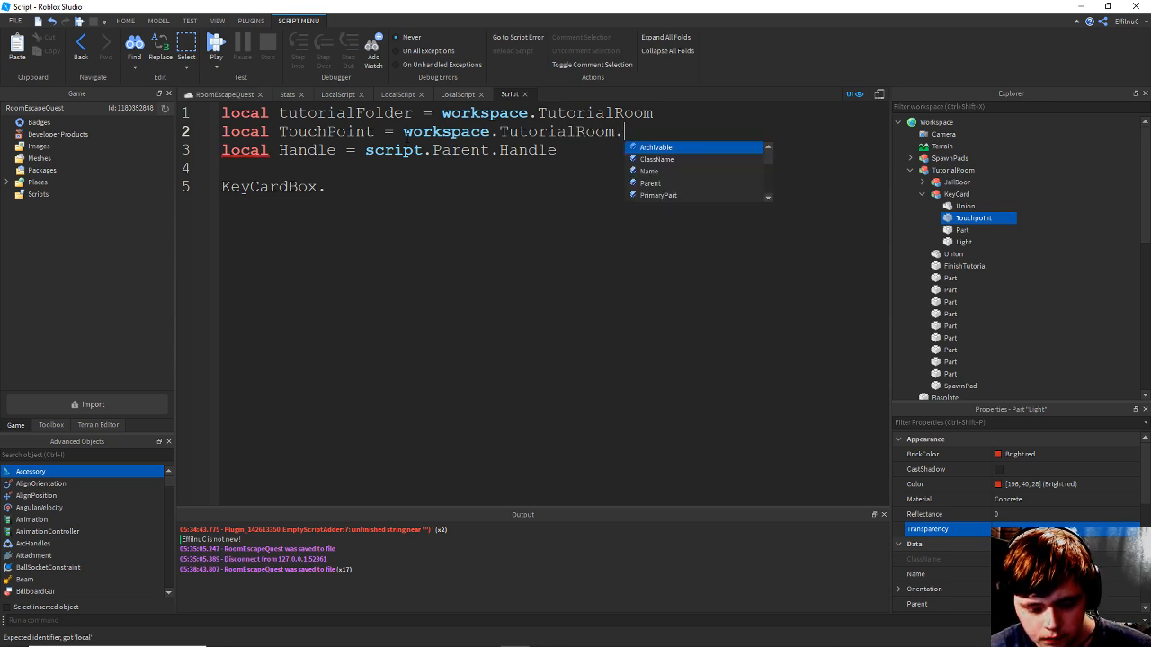
pyautogui.write('Ke')
pyautogui.press('Tab')
pyautogui.write('.')
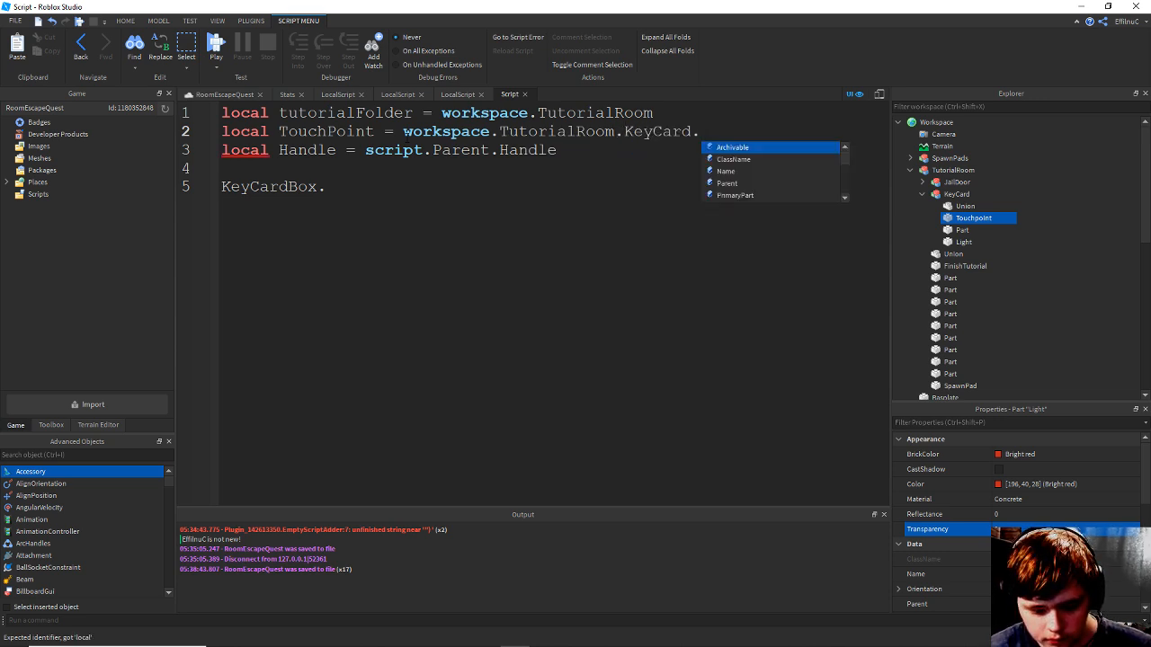
pyautogui.write('tou')
pyautogui.press('Tab')
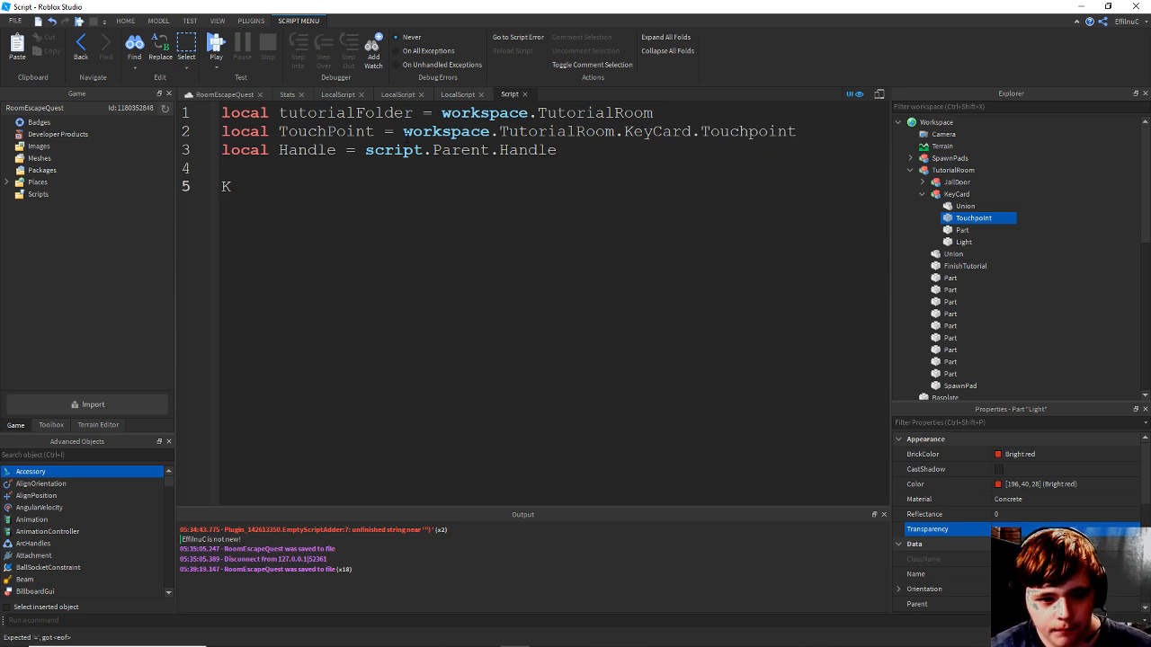
# Write 'TouchPoint.Touched:Connect(function(Part)' closed with end) and save.
pyautogui.write('tou')
pyautogui.press('Tab')
pyautogui.write('.')
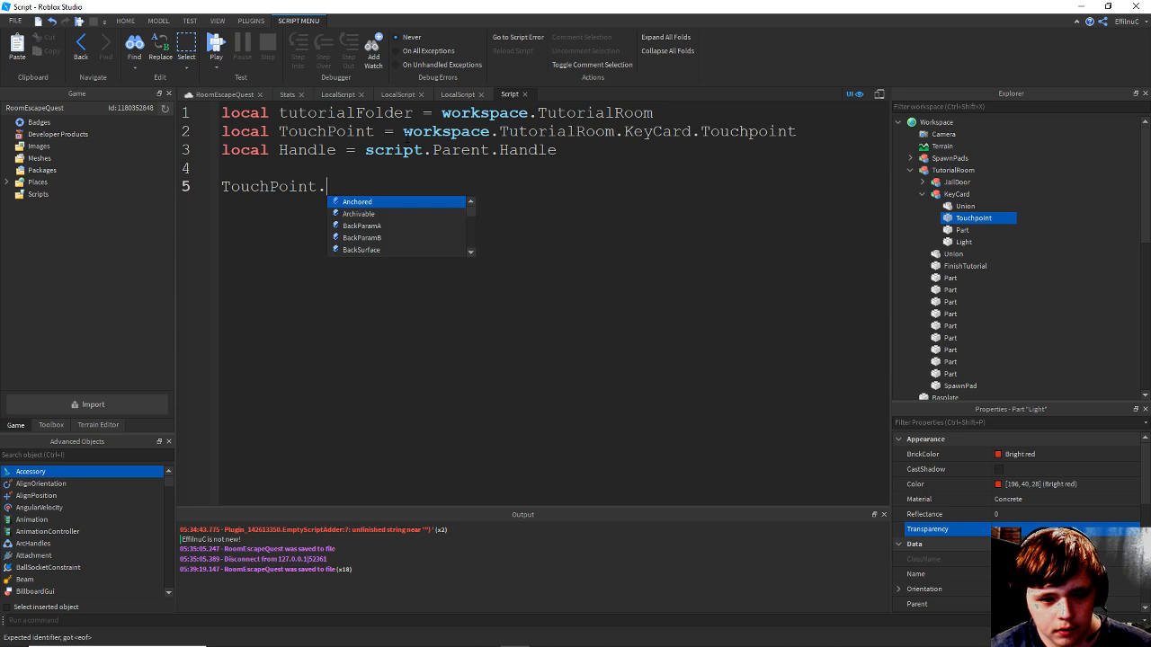
pyautogui.write('tou')
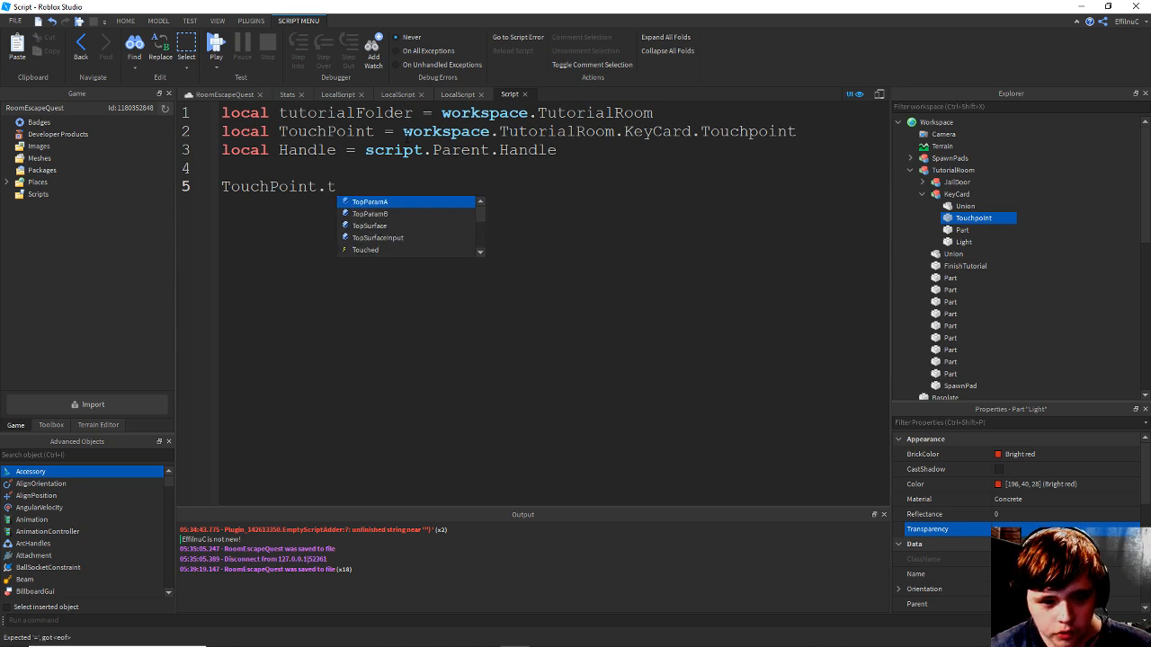
pyautogui.press('Tab')
pyautogui.write(':')
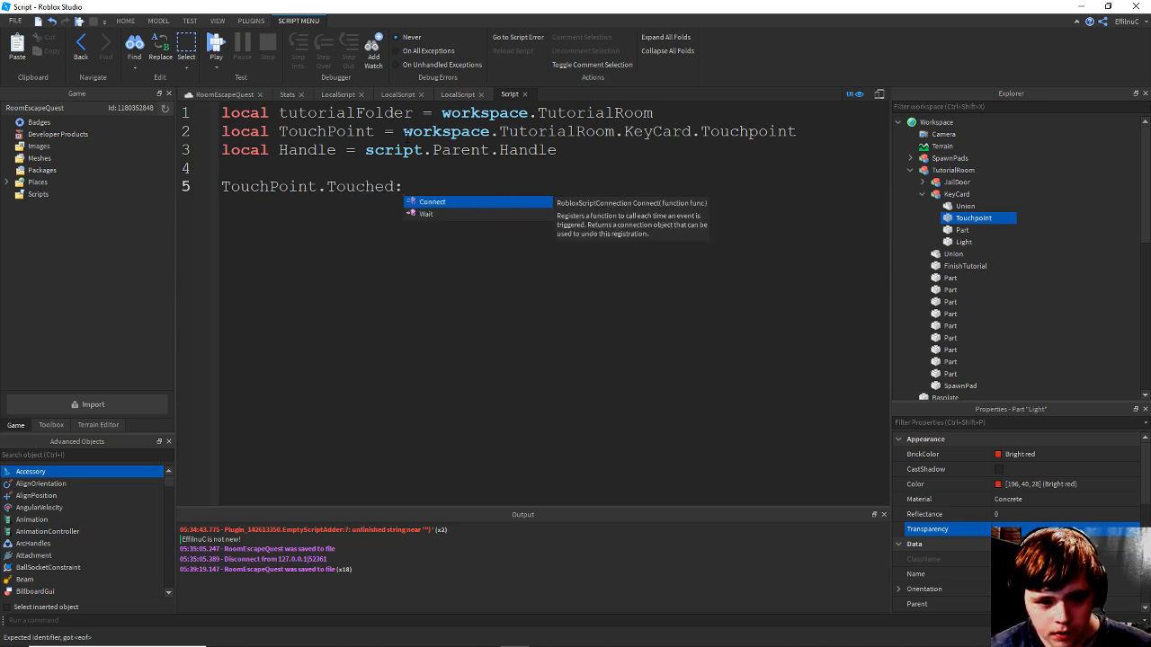
pyautogui.press('Tab')
pyautogui.write('function(')
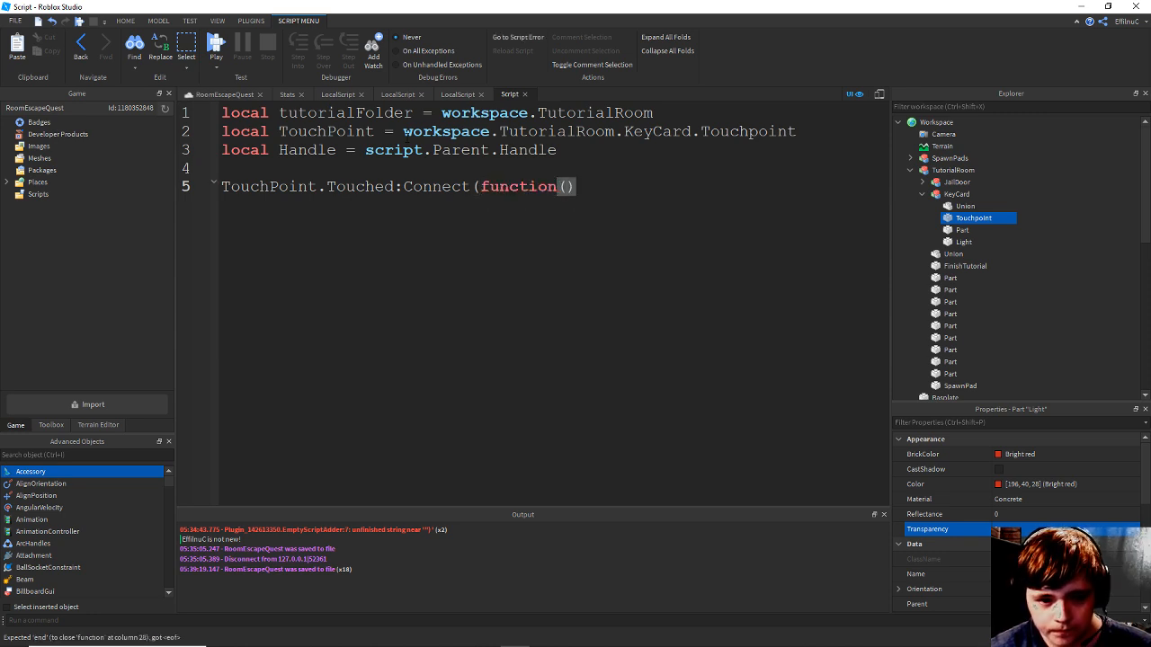
pyautogui.hotkey('ctrl', 's')
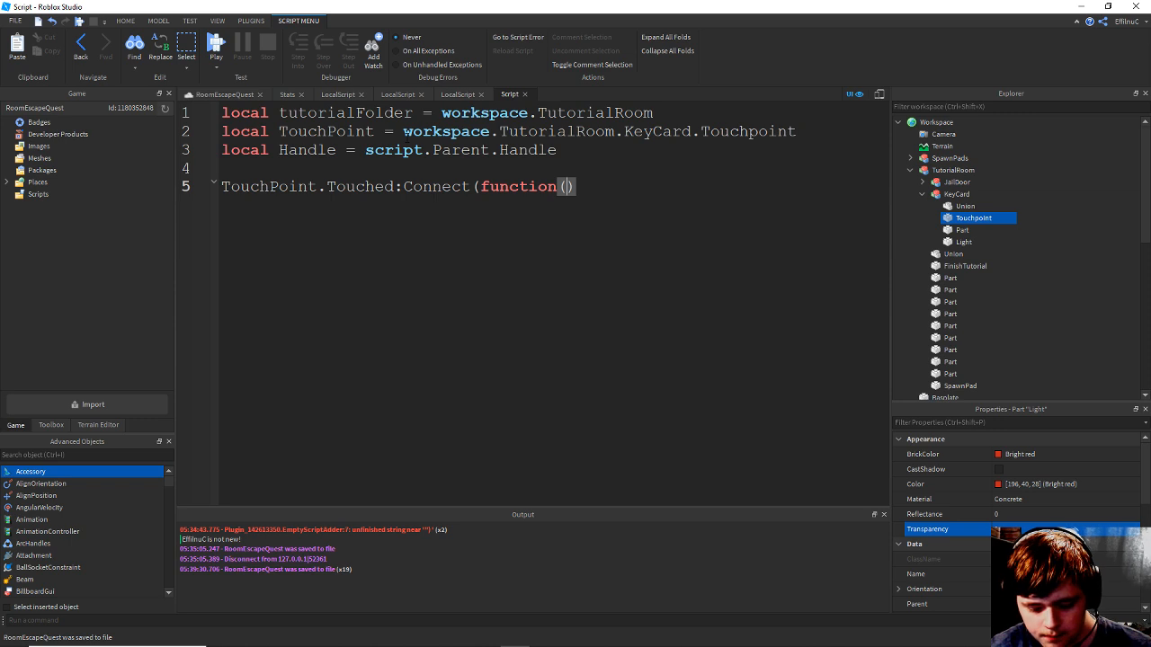
pyautogui.write('T')
pyautogui.write(')')
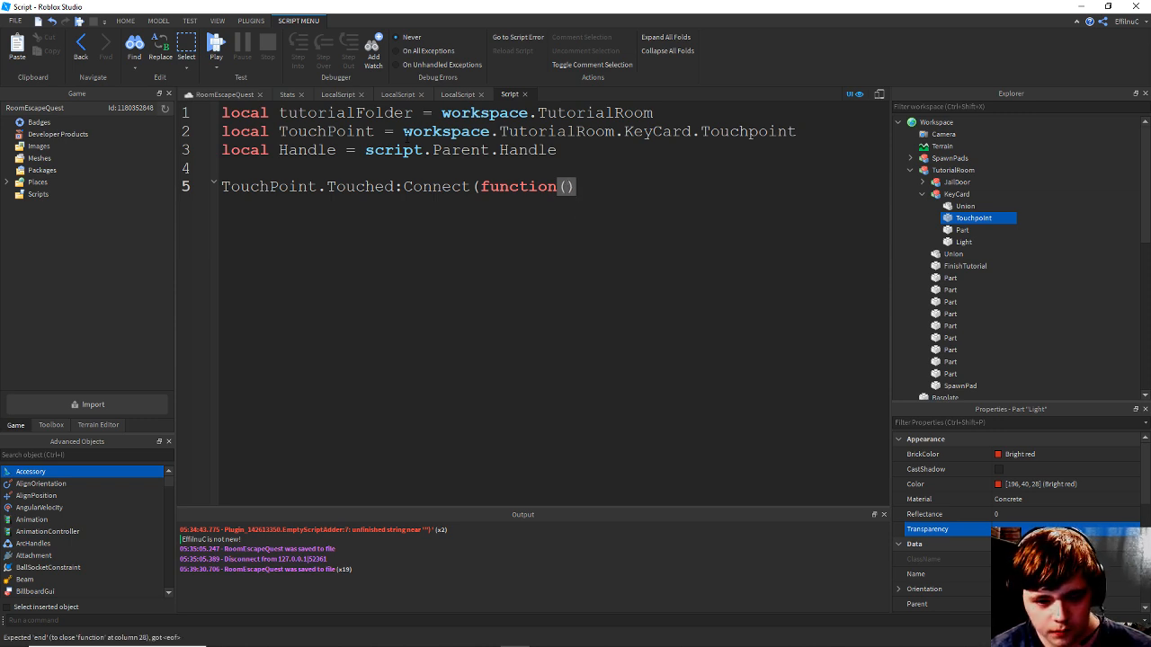
pyautogui.write('Part')
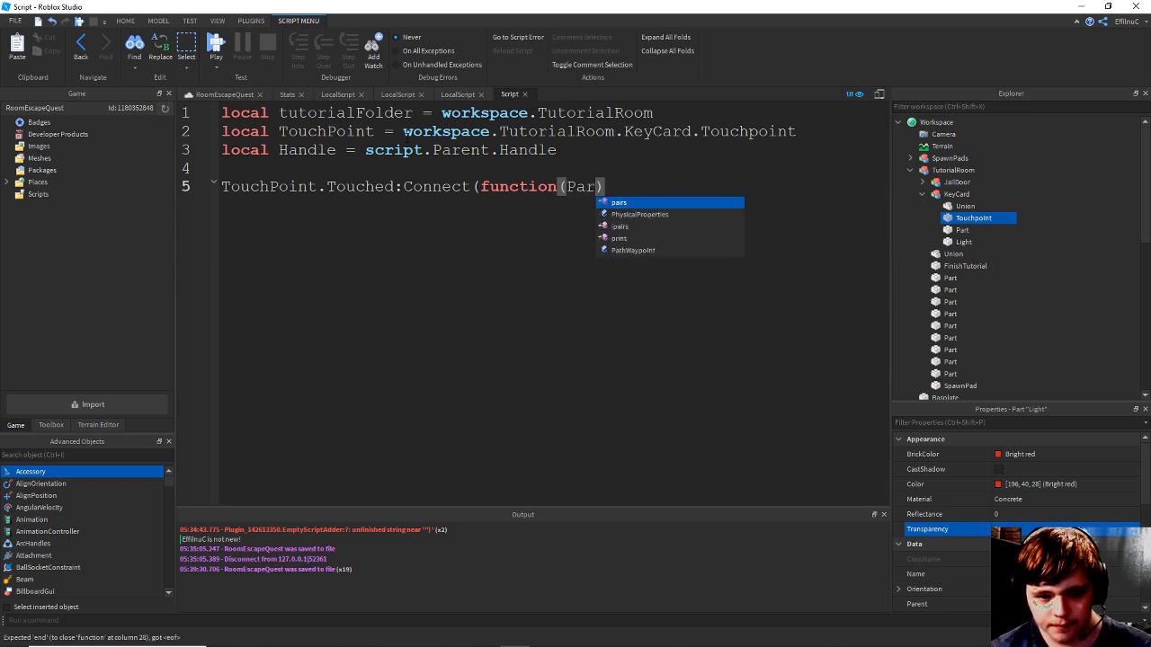
pyautogui.hotkey('ctrl', 's')
# Begin an 'if Part' condition on a new line inside the function.
pyautogui.press('Return')
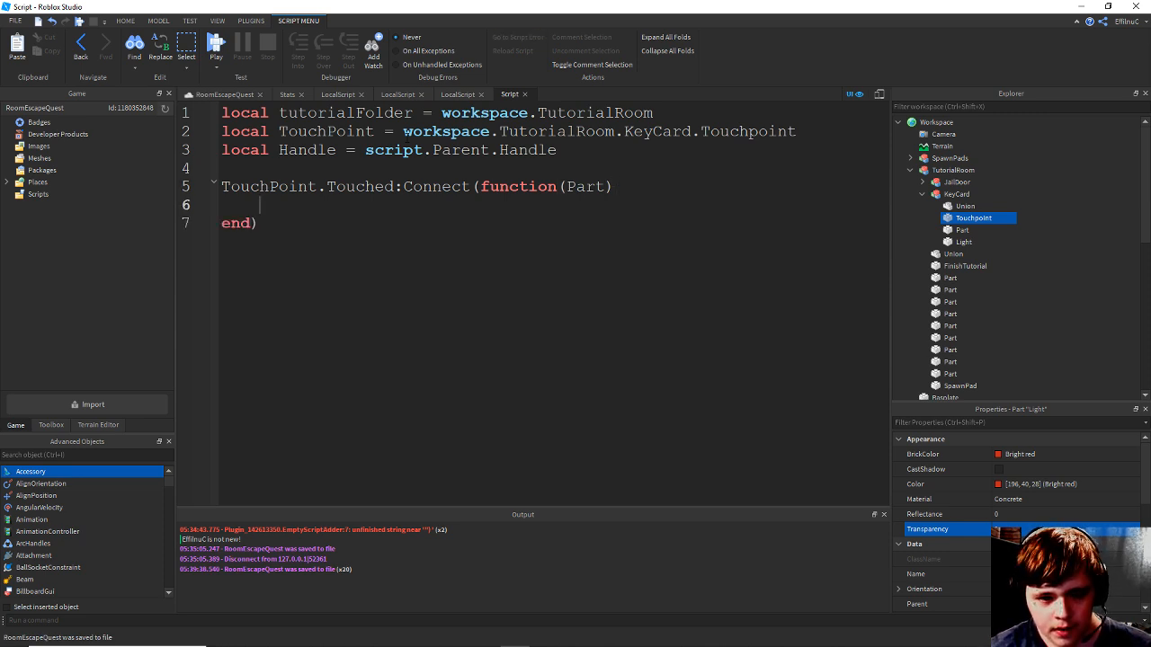
pyautogui.write('if pa')
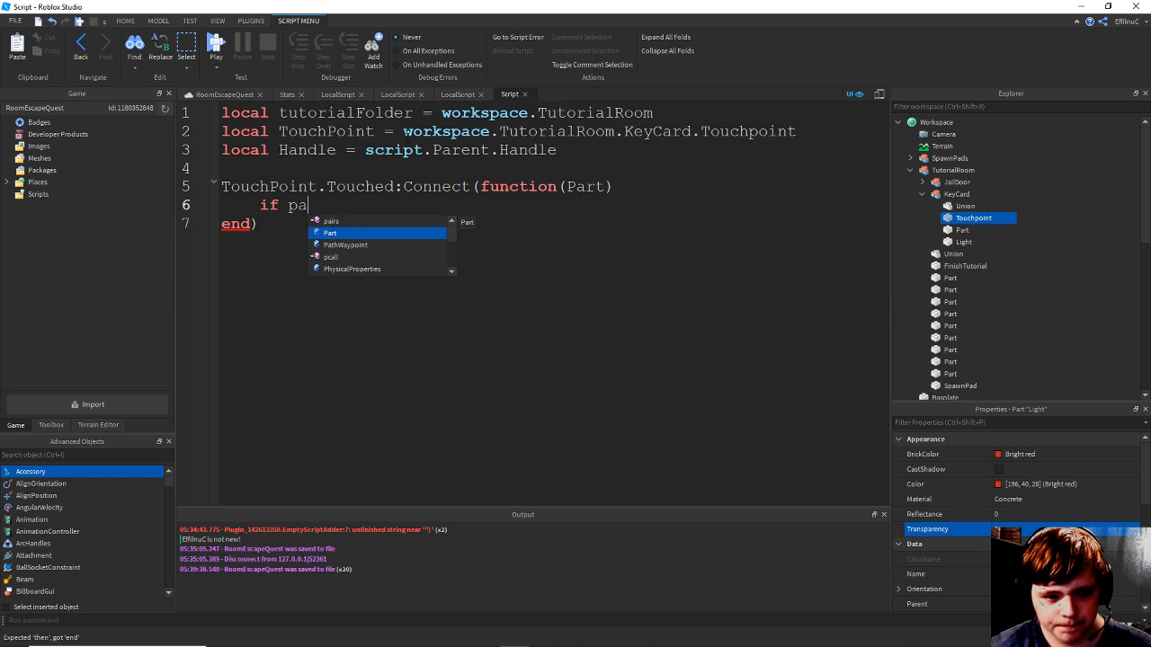
pyautogui.press('Tab')
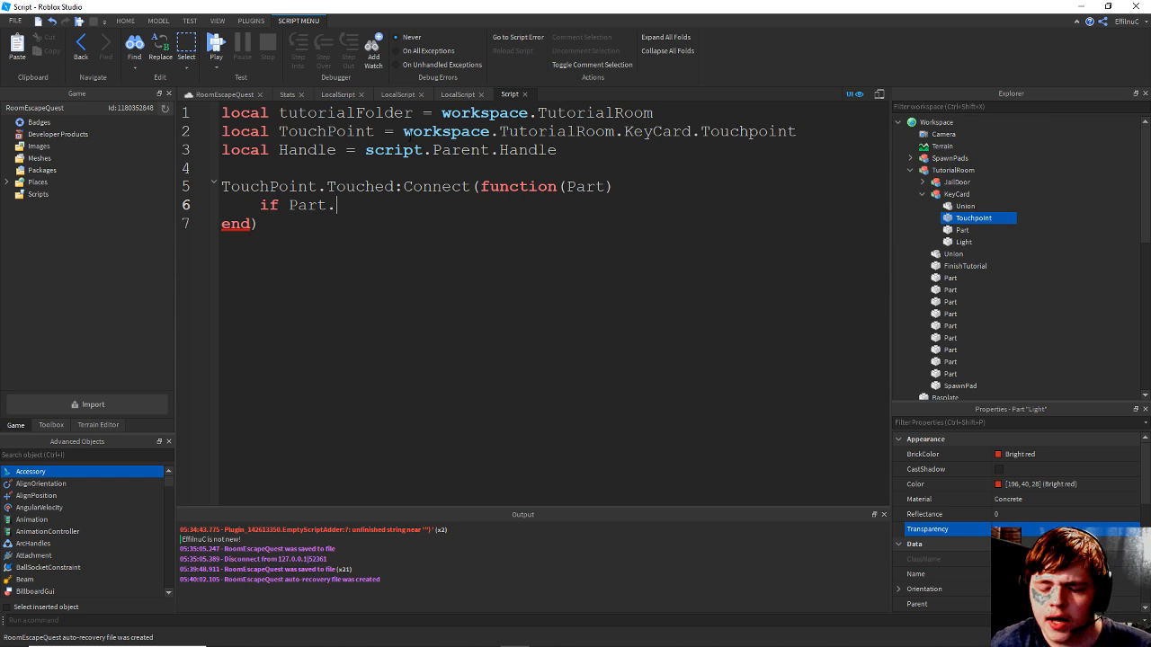
# Insert a StringValue into the KeyCard-level1 tool.
pyautogui.scroll(-6, 989, 261)
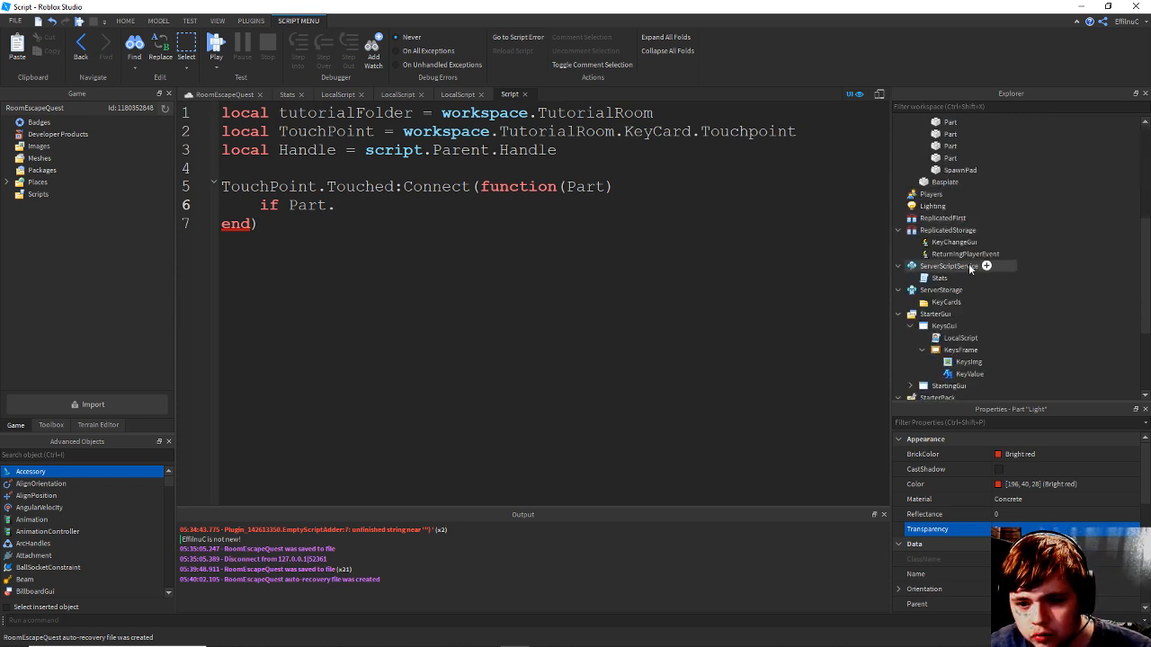
pyautogui.scroll(-3, 943, 236)
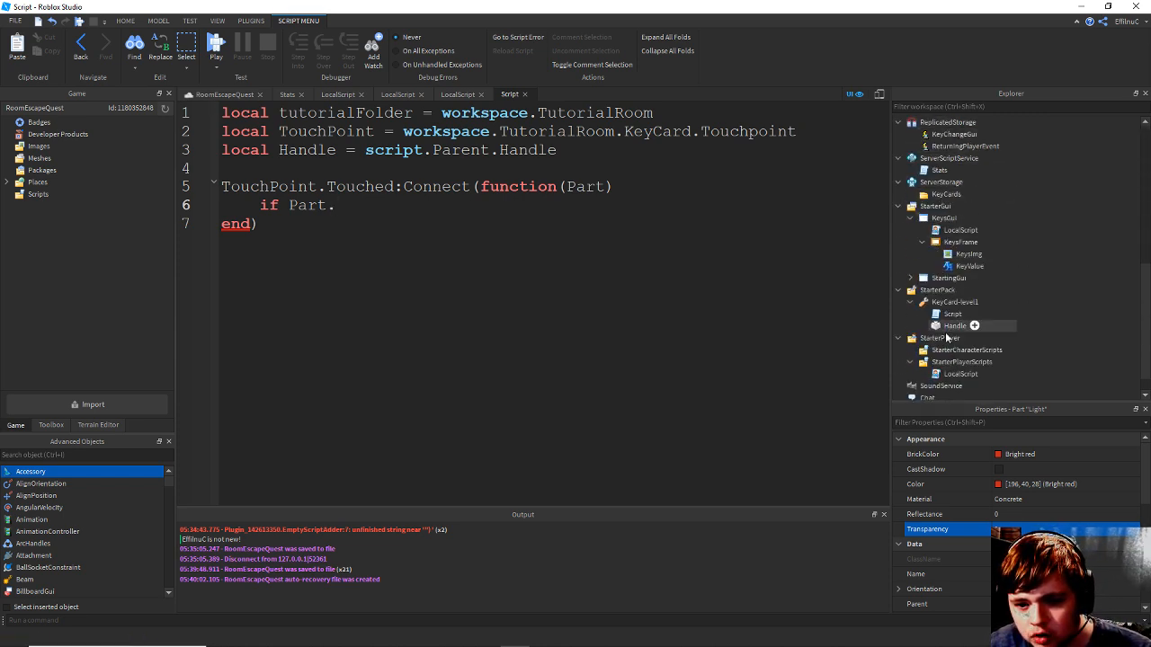
pyautogui.click(943, 302)
pyautogui.rightClick(943, 302)
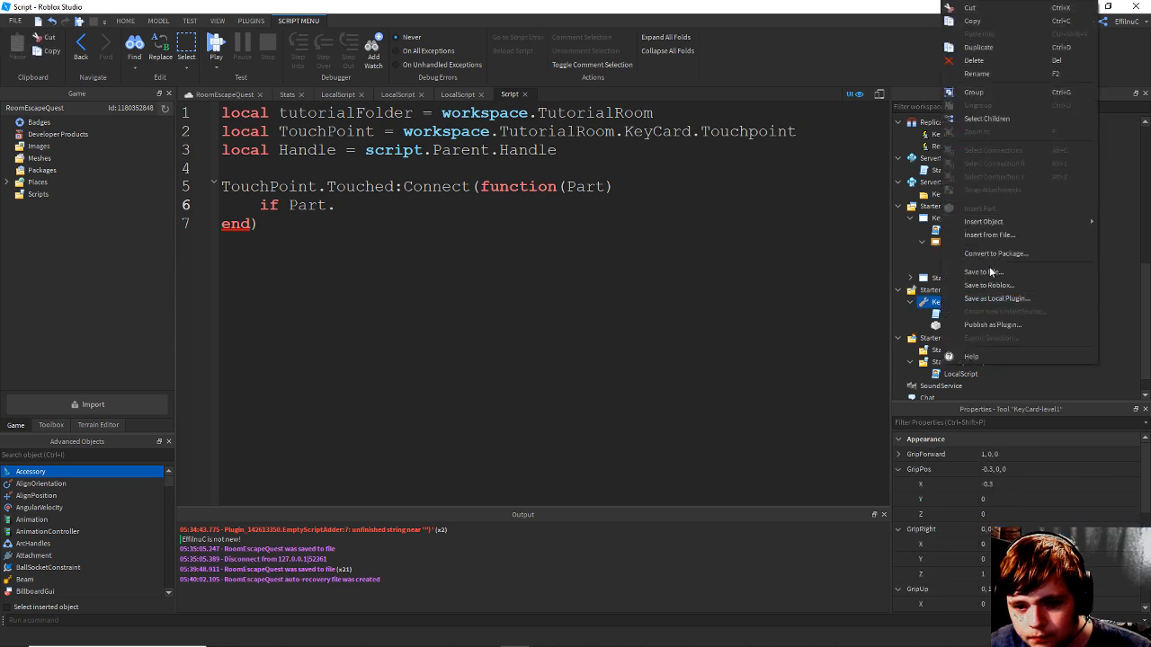
pyautogui.moveTo(989, 222)
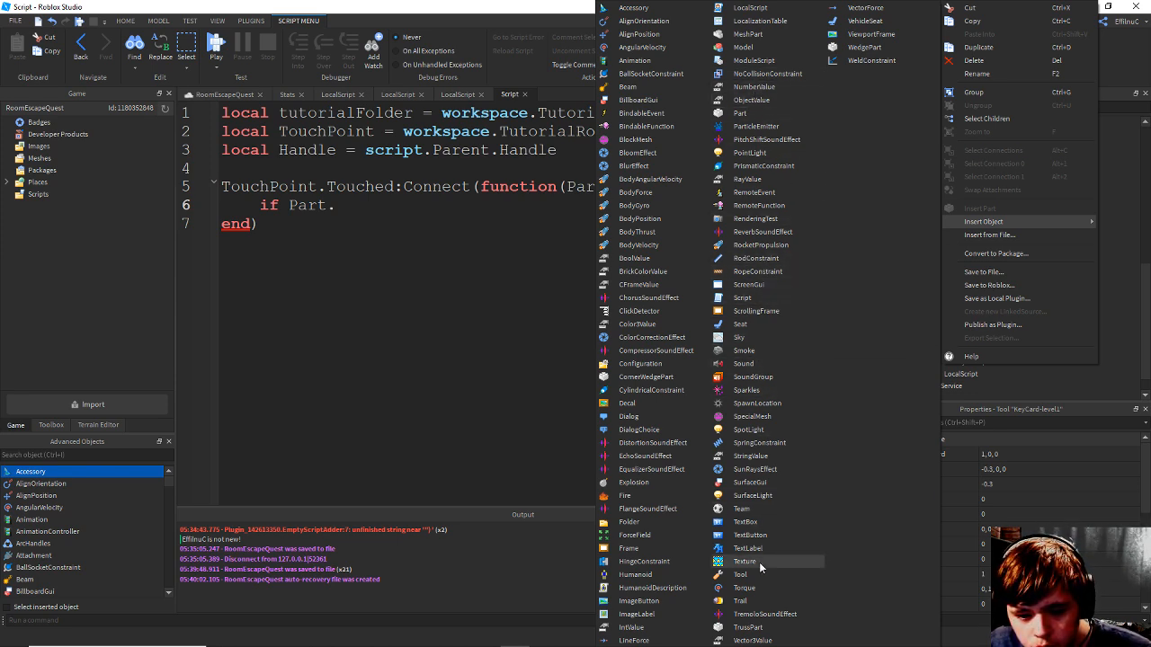
pyautogui.click(750, 459)
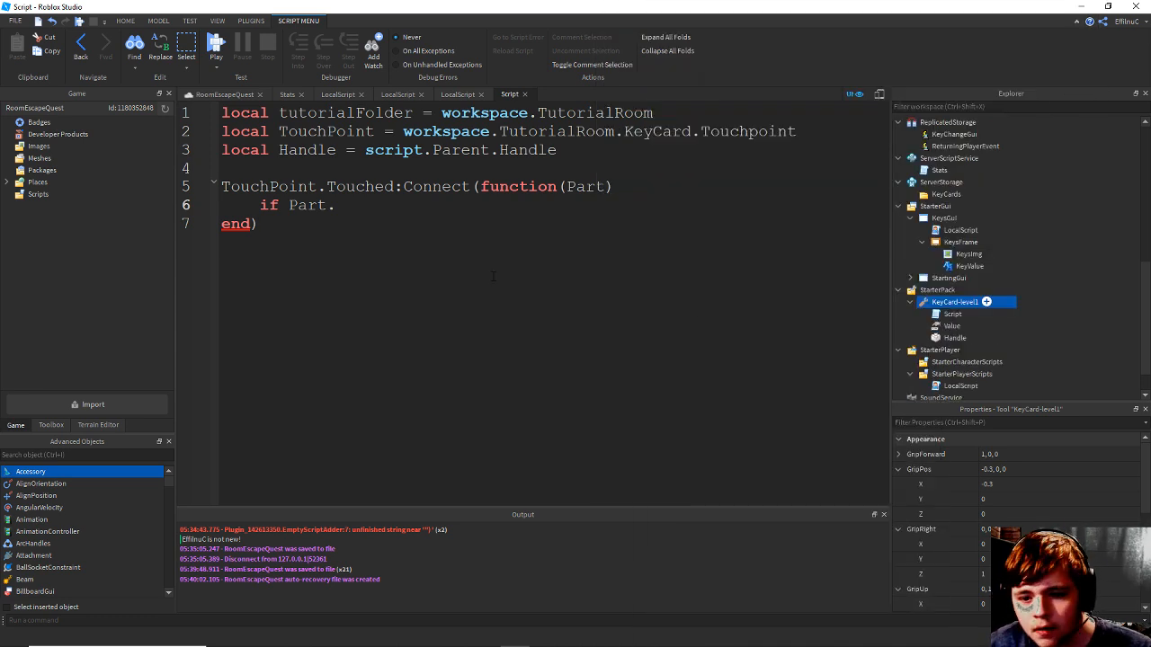
# Rename the new StringValue to KeyCardLevel1 and save the place.
pyautogui.click(951, 326)
pyautogui.rightClick(944, 325)
pyautogui.click(976, 74)
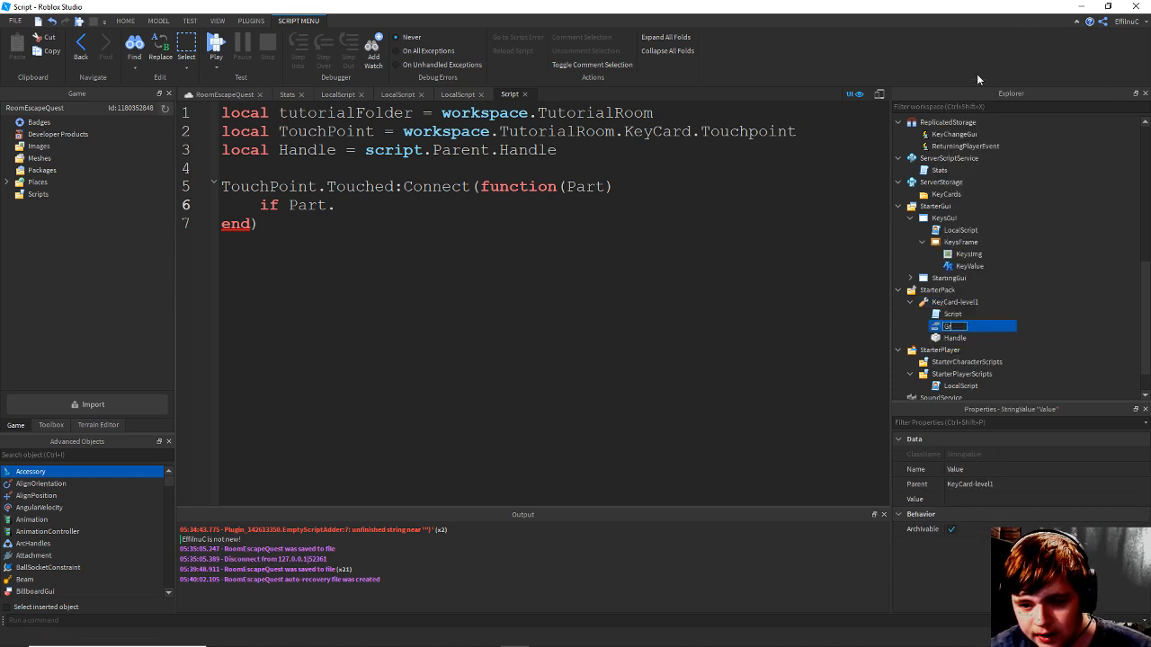
pyautogui.write('Gr')
pyautogui.press('BackSpace')
pyautogui.press('BackSpace')
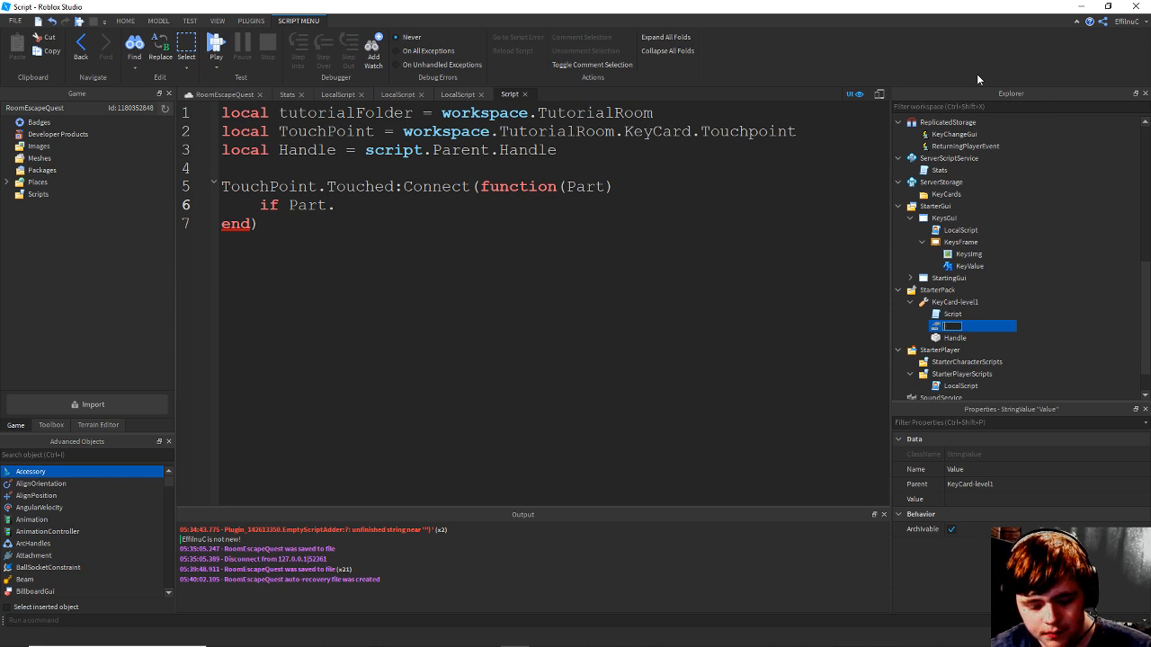
pyautogui.write('Back')
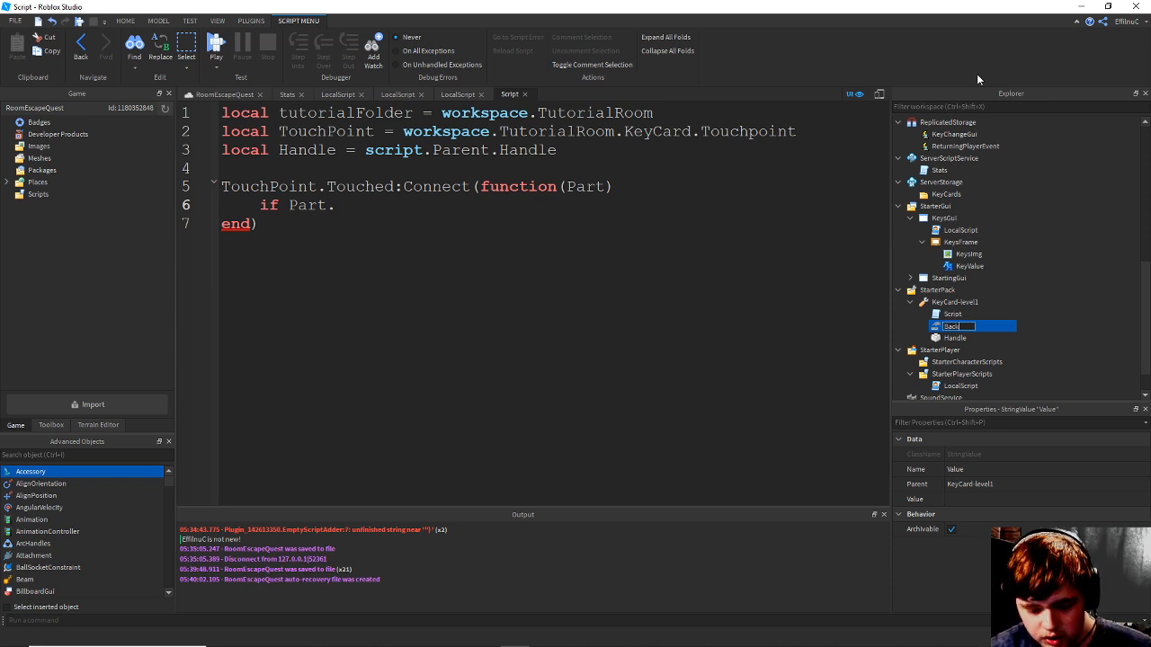
pyautogui.write('Card')
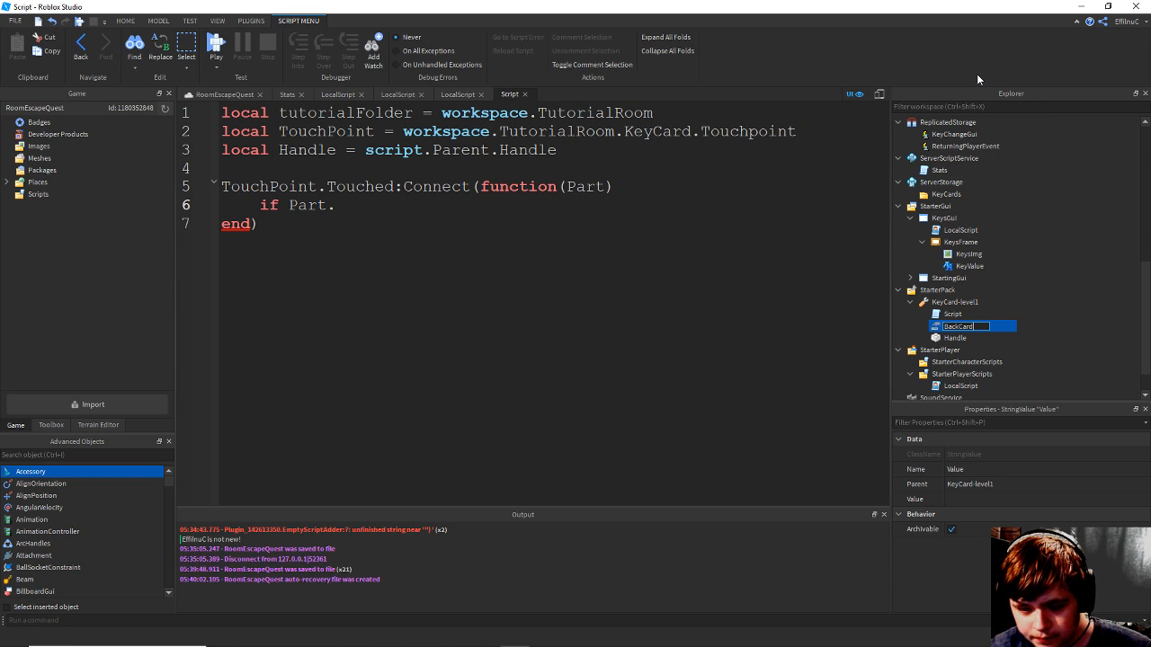
pyautogui.hotkey('ctrl', 'a')
pyautogui.press('BackSpace')
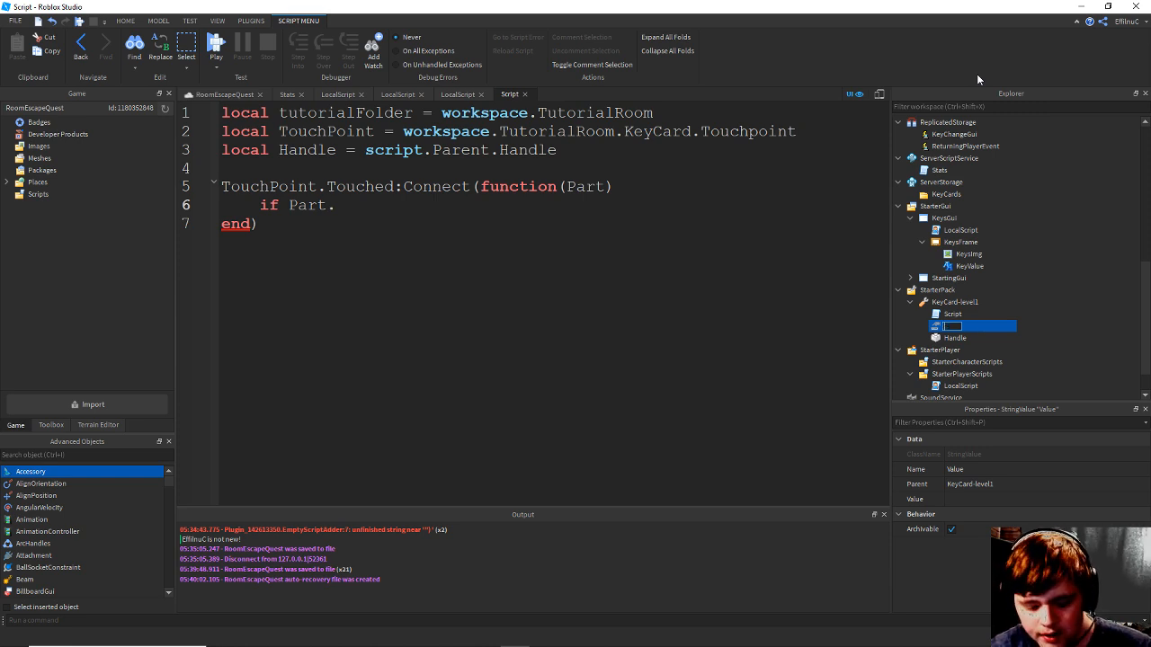
pyautogui.write('Ke')
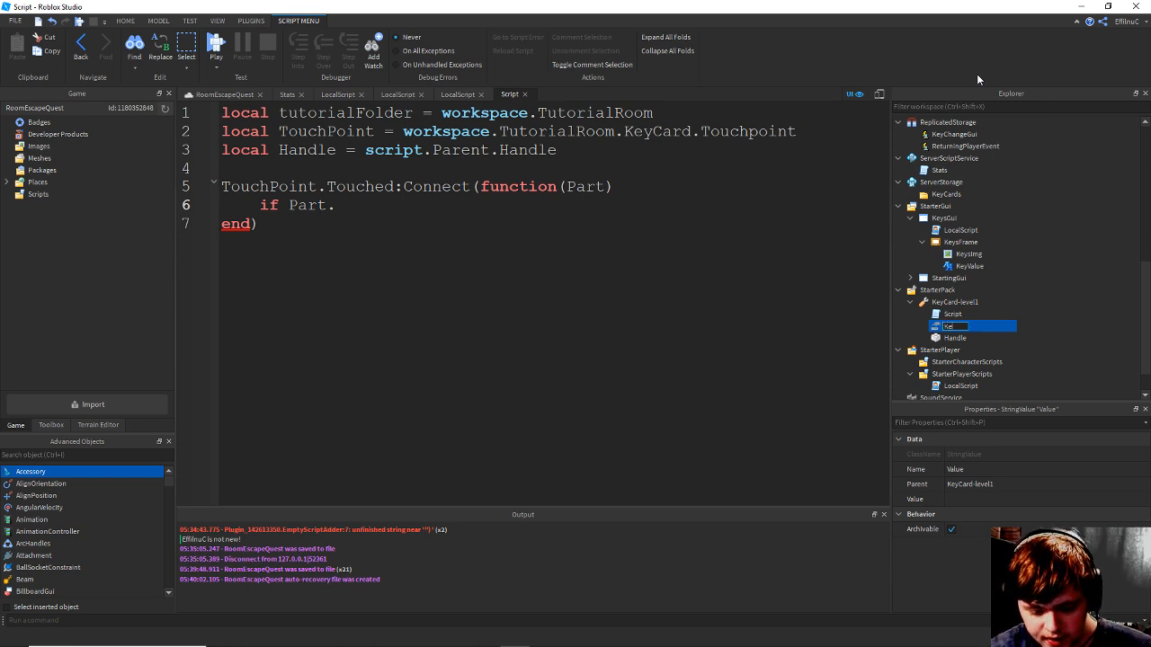
pyautogui.write('yCardL')
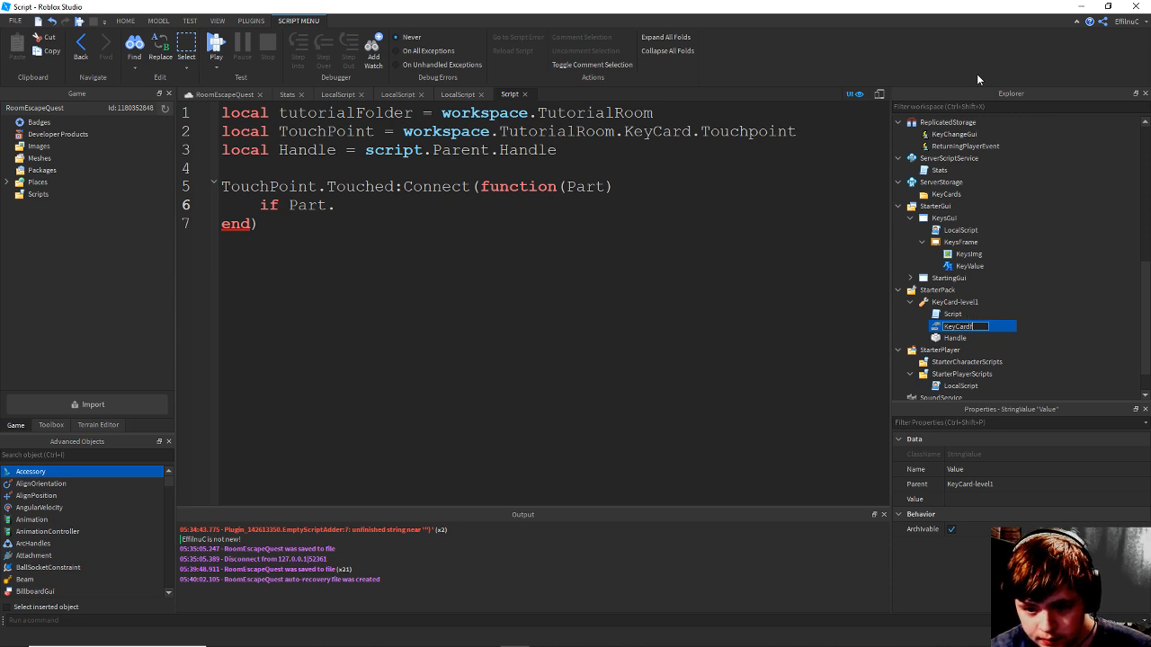
pyautogui.write('evel1')
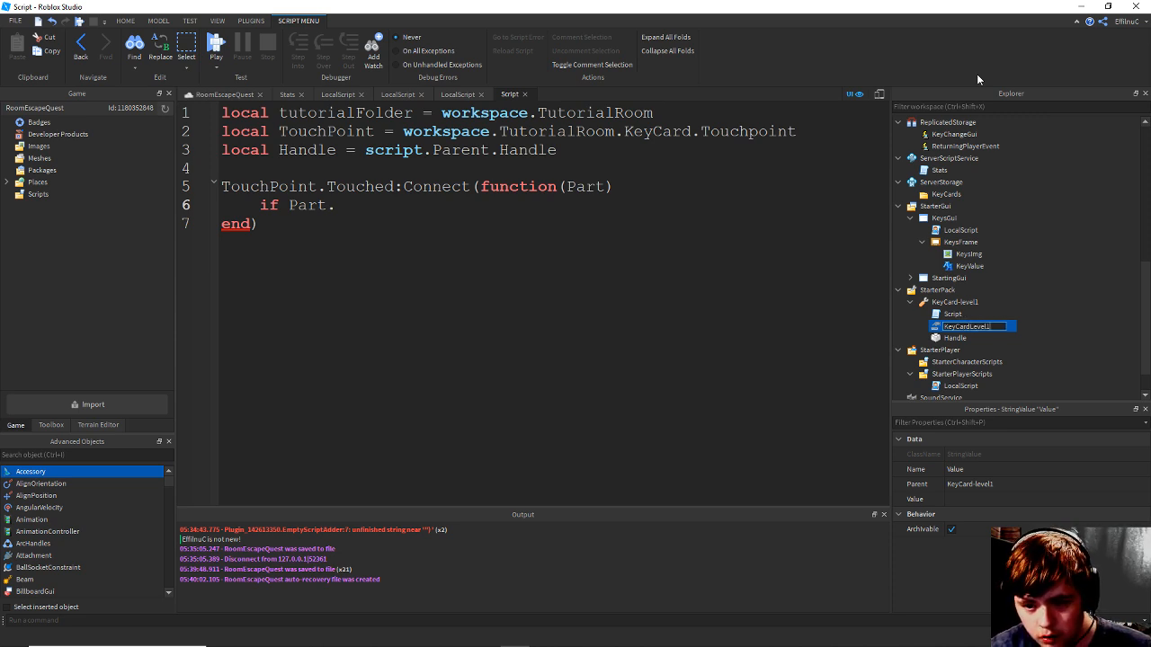
pyautogui.press('Return')
pyautogui.hotkey('ctrl', 's')
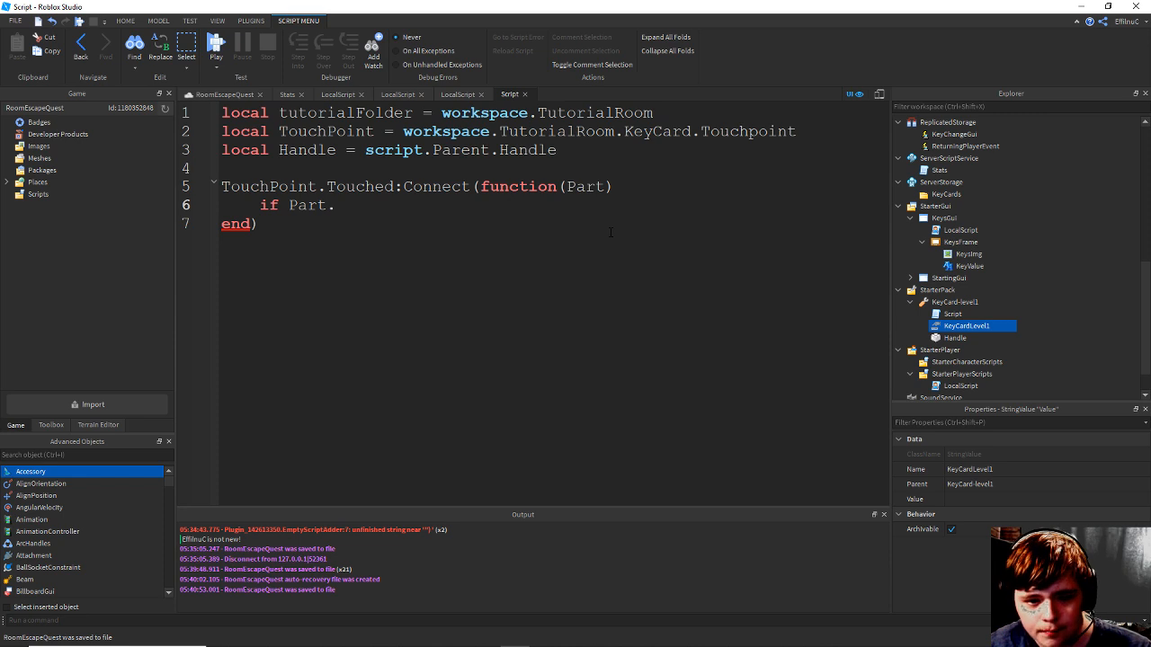
pyautogui.click(612, 231)
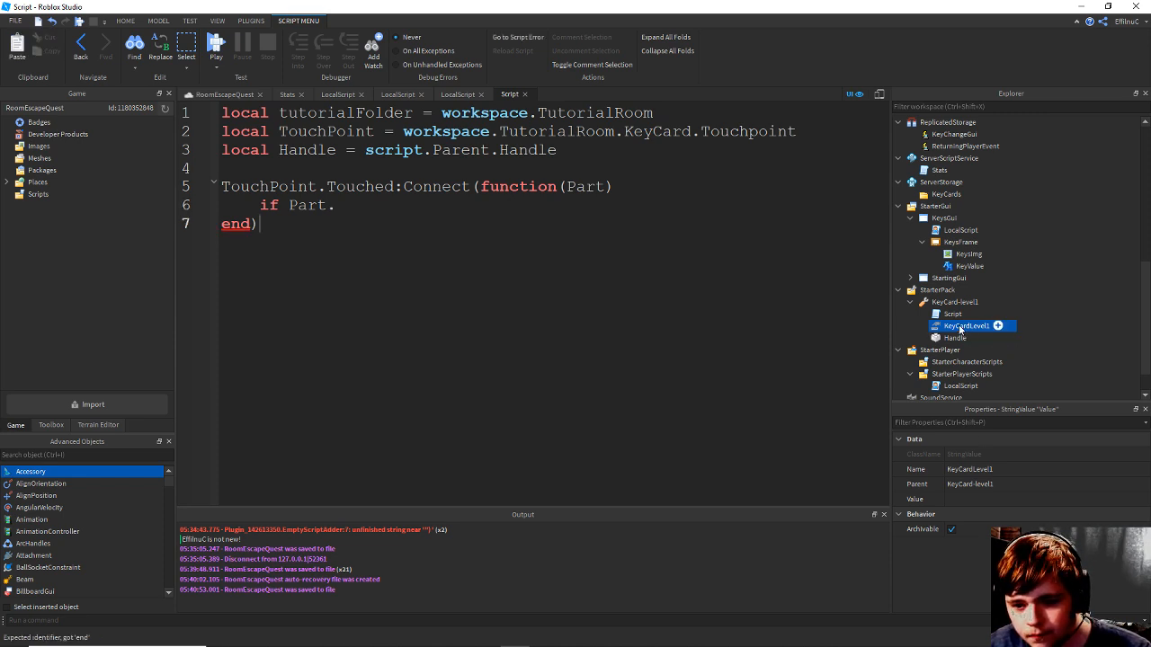
# Fix the stray characters after Part on line 6 and add an opening bracket.
pyautogui.click(980, 499)
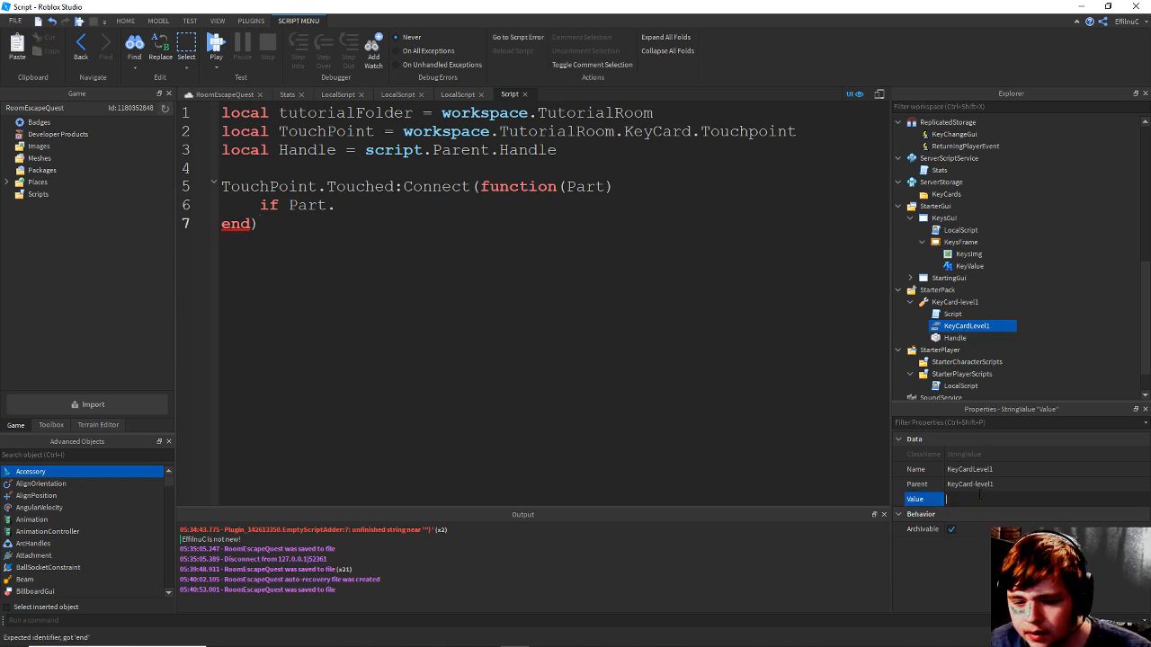
pyautogui.click(346, 206)
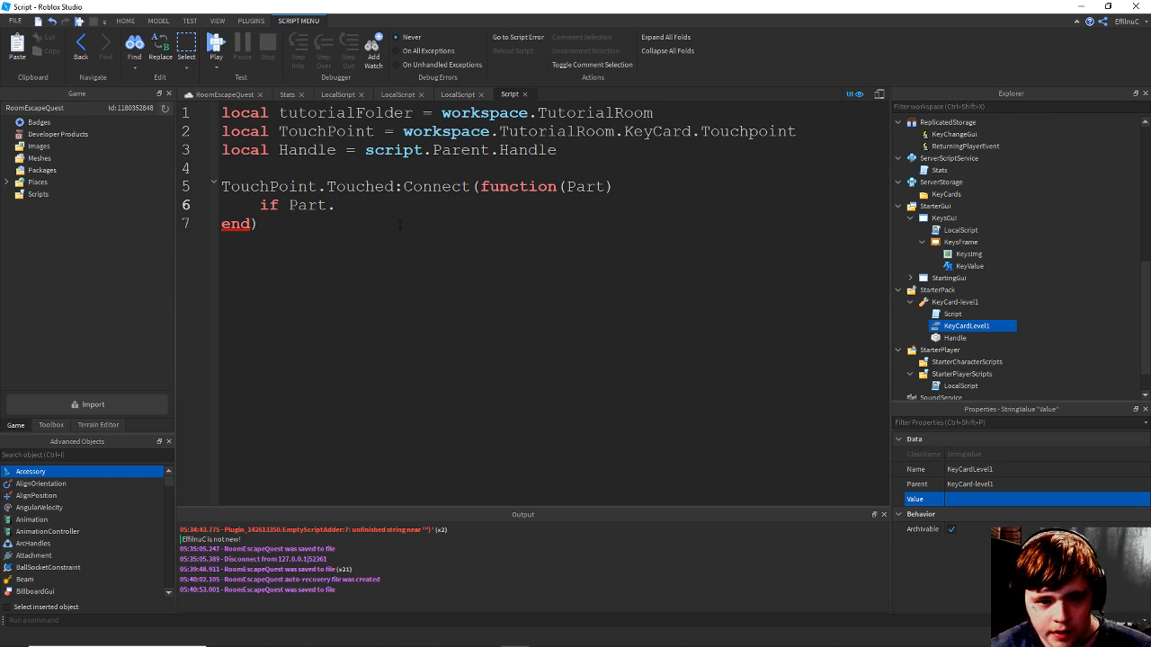
pyautogui.write('Na')
pyautogui.press('BackSpace')
pyautogui.press('BackSpace')
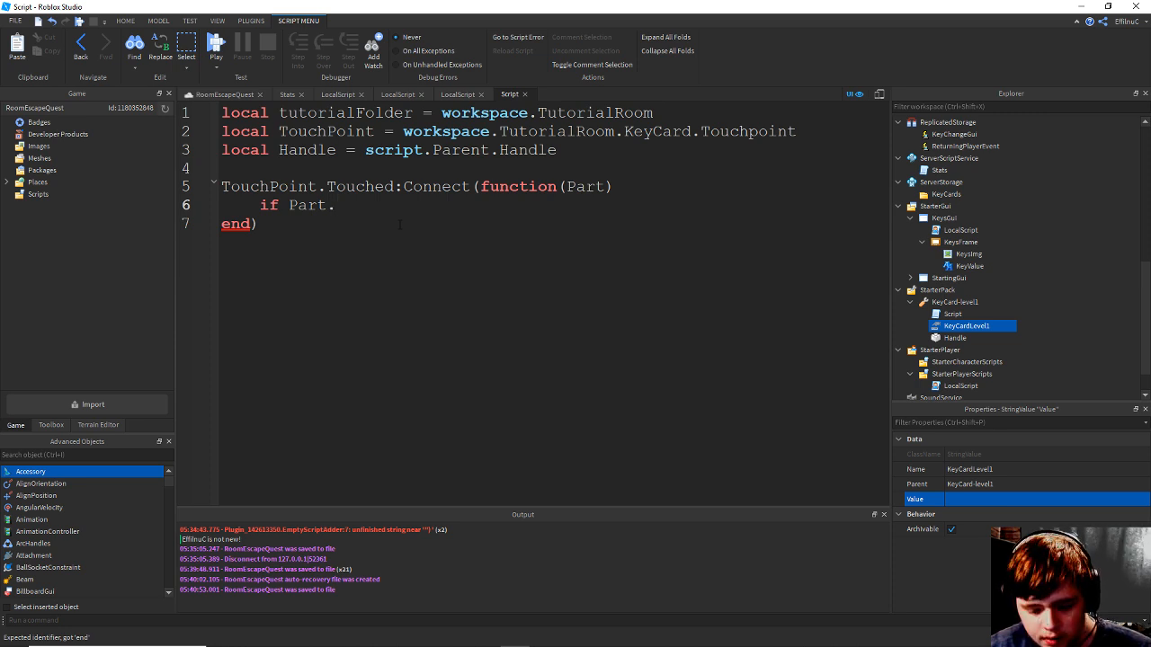
pyautogui.write('N')
pyautogui.press('BackSpace')
pyautogui.press('BackSpace')
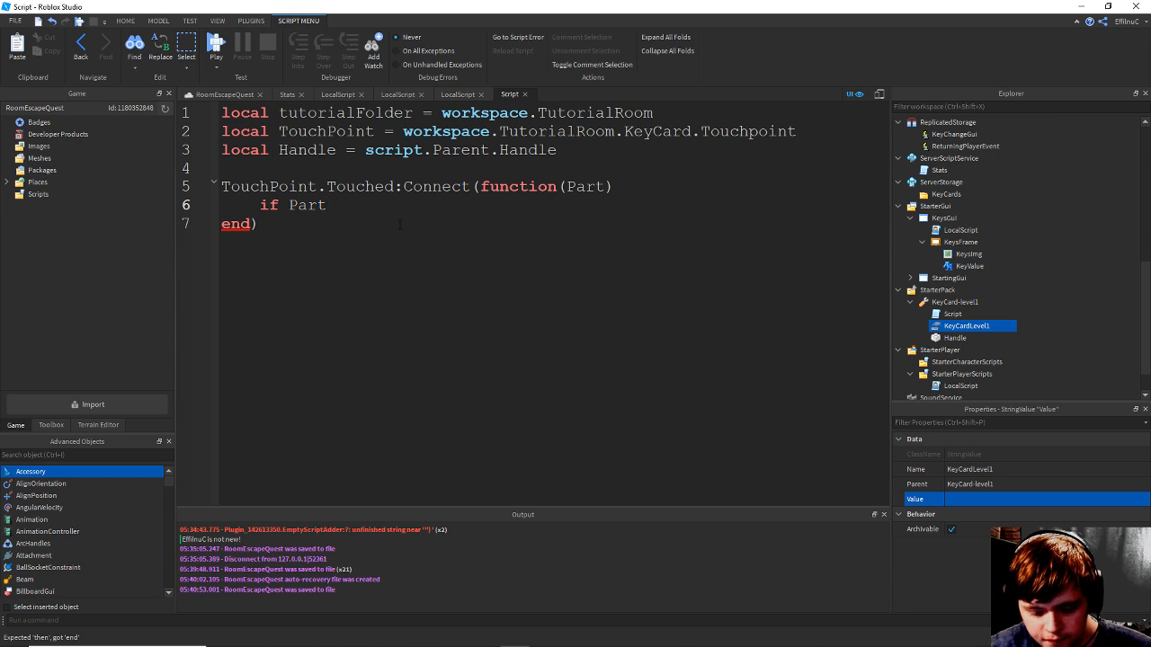
pyautogui.write('[')
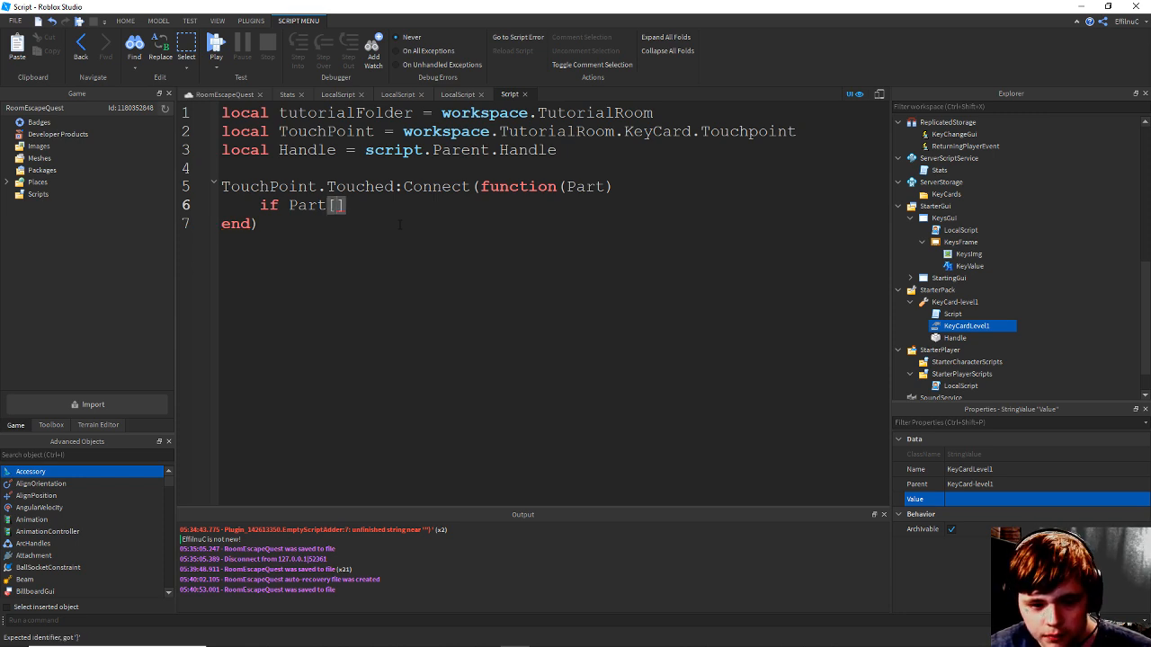
# Paste KeyCardLevel1 inside the brackets and append .Value, saving the place.
pyautogui.click(968, 470)
pyautogui.hotkey('ctrl', 'c')
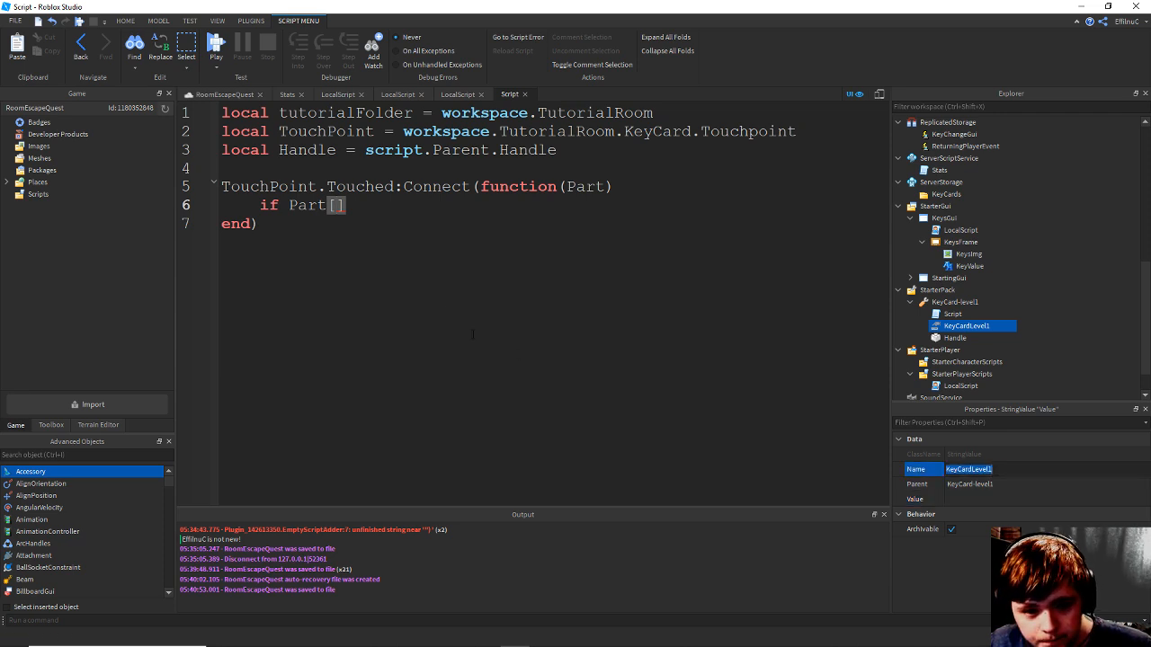
pyautogui.click(337, 206)
pyautogui.hotkey('ctrl', 'v')
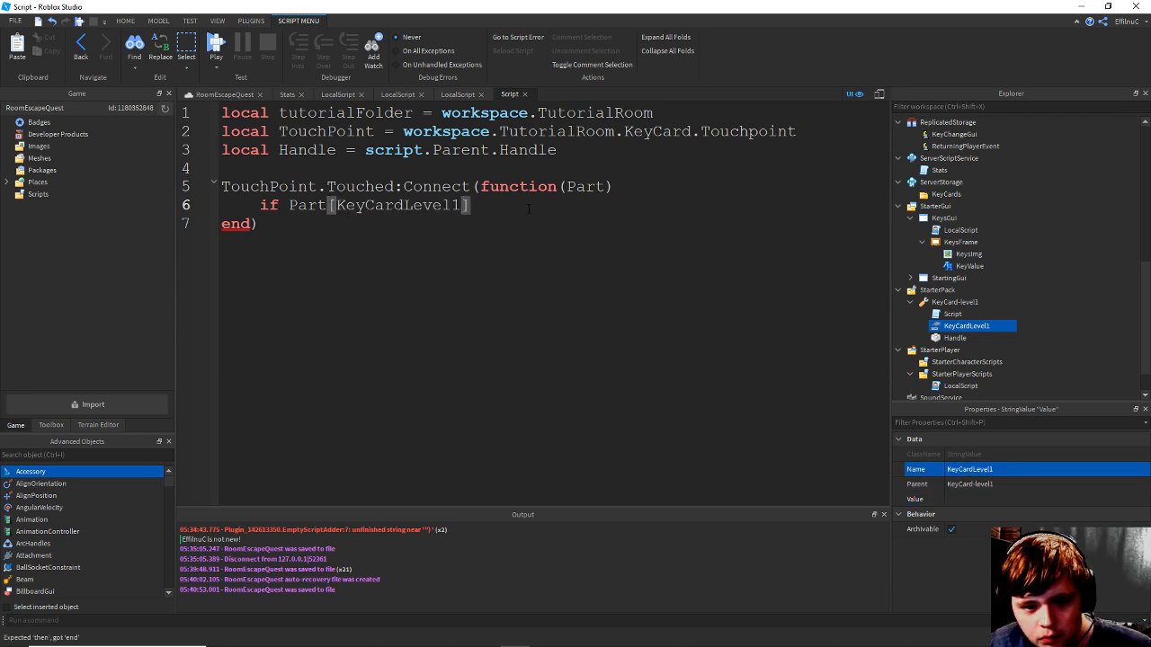
pyautogui.hotkey('ctrl', 's')
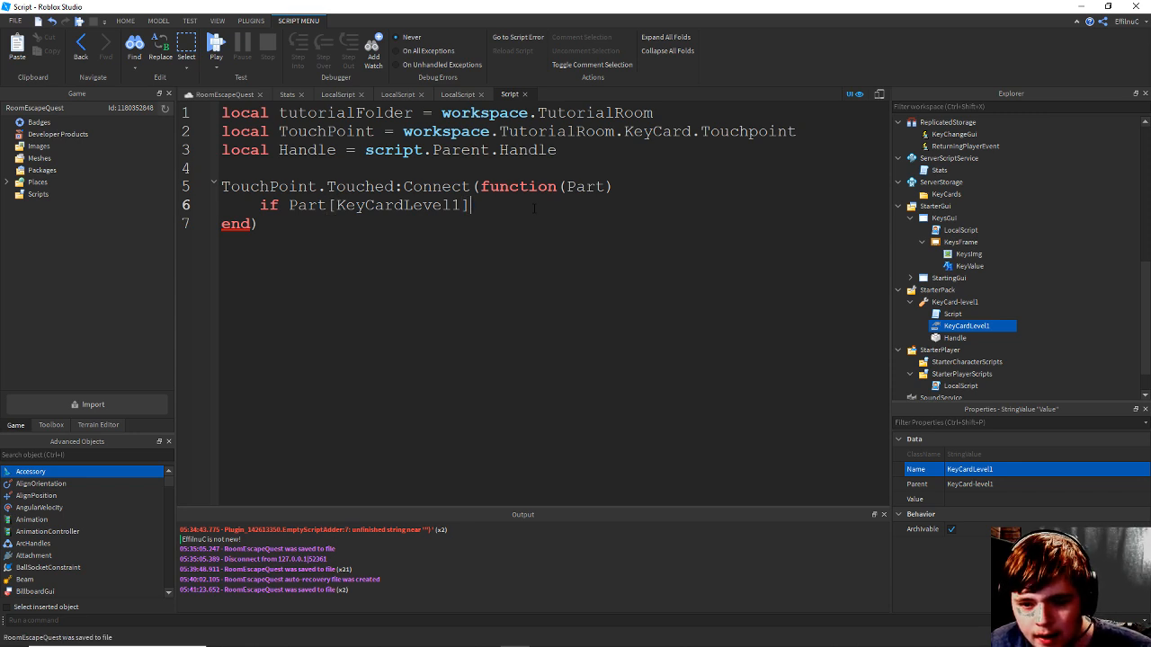
pyautogui.write('.Value')
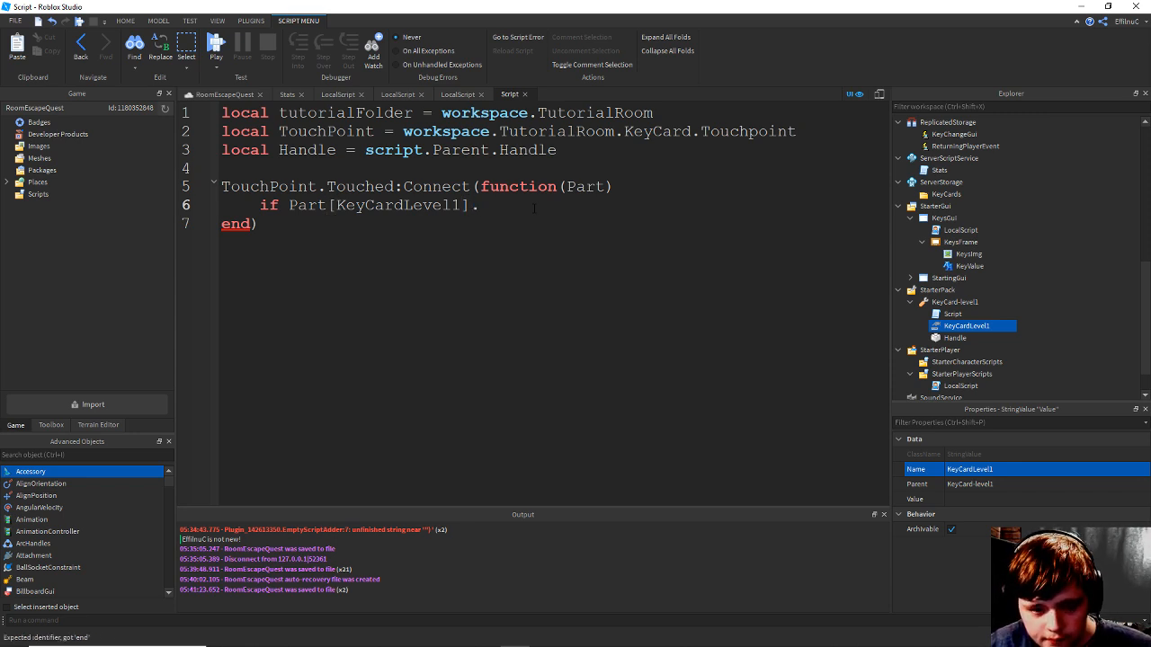
pyautogui.hotkey('ctrl', 's')
pyautogui.press('Left')
pyautogui.press('Left')
pyautogui.press('Left')
pyautogui.press('Left')
pyautogui.press('Left')
pyautogui.press('Left')
pyautogui.press('Left')
pyautogui.press('Left')
pyautogui.press('Left')
pyautogui.press('Left')
pyautogui.press('Left')
pyautogui.press('Left')
pyautogui.press('Left')
pyautogui.press('Left')
pyautogui.press('Left')
pyautogui.press('Left')
pyautogui.press('Left')
pyautogui.press('Left')
pyautogui.press('Left')
pyautogui.press('Left')
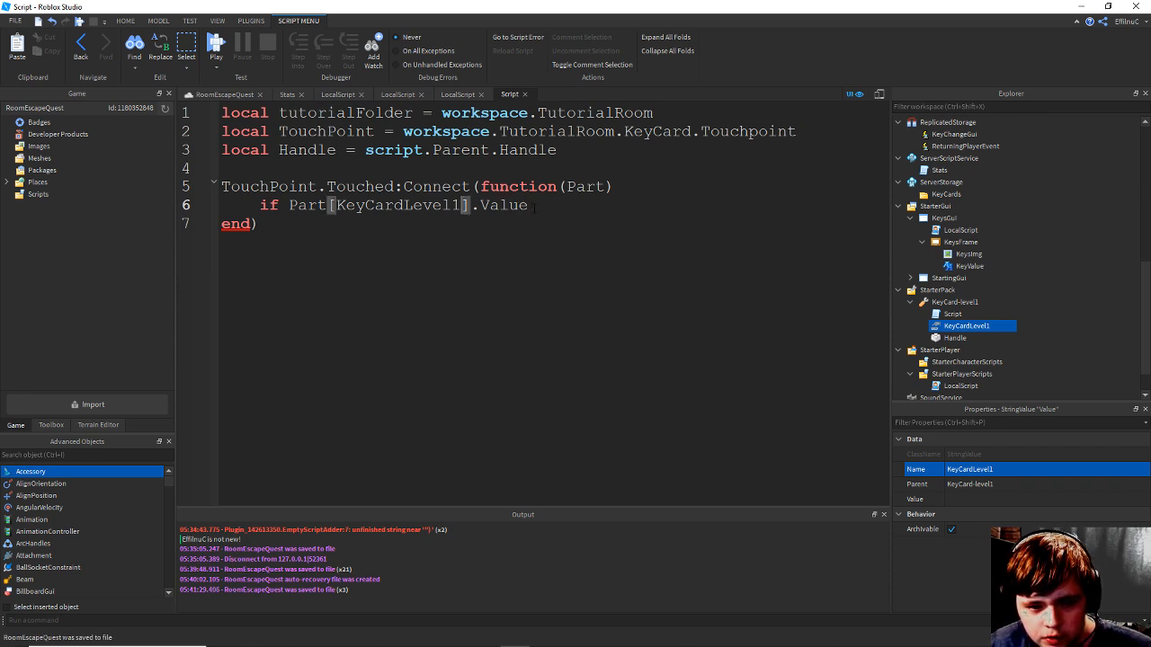
pyautogui.click(975, 470)
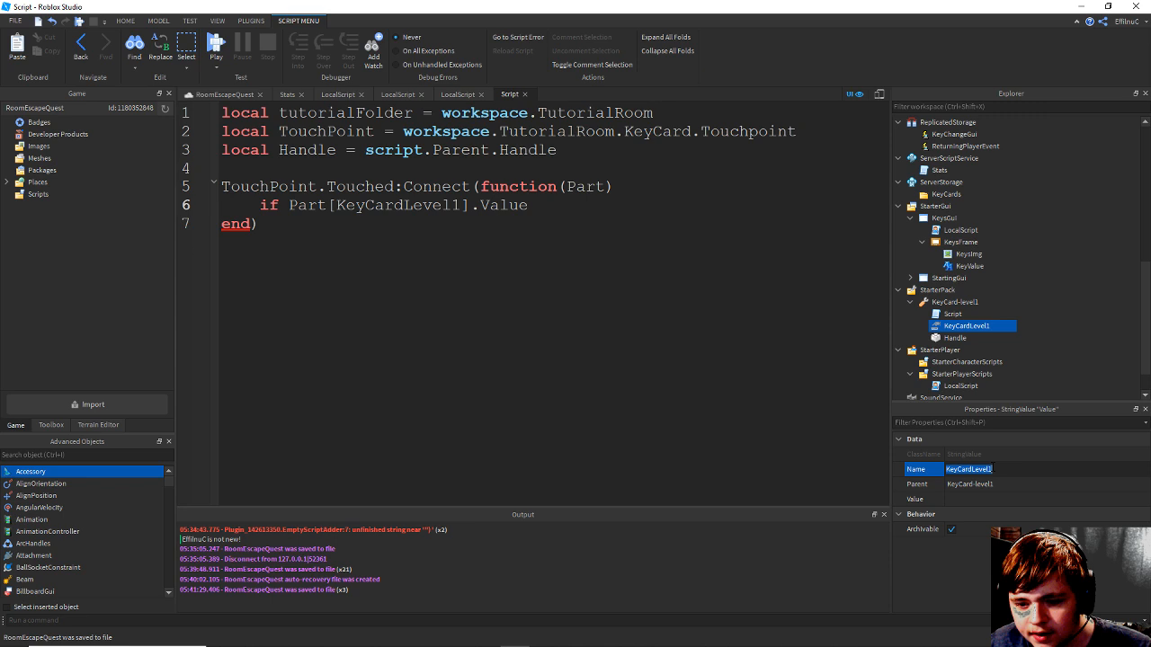
# Shorten the tool's StringValue name to KeyCard.
pyautogui.click(1026, 471)
pyautogui.press('BackSpace')
pyautogui.press('BackSpace')
pyautogui.press('BackSpace')
pyautogui.press('BackSpace')
pyautogui.press('BackSpace')
pyautogui.press('BackSpace')
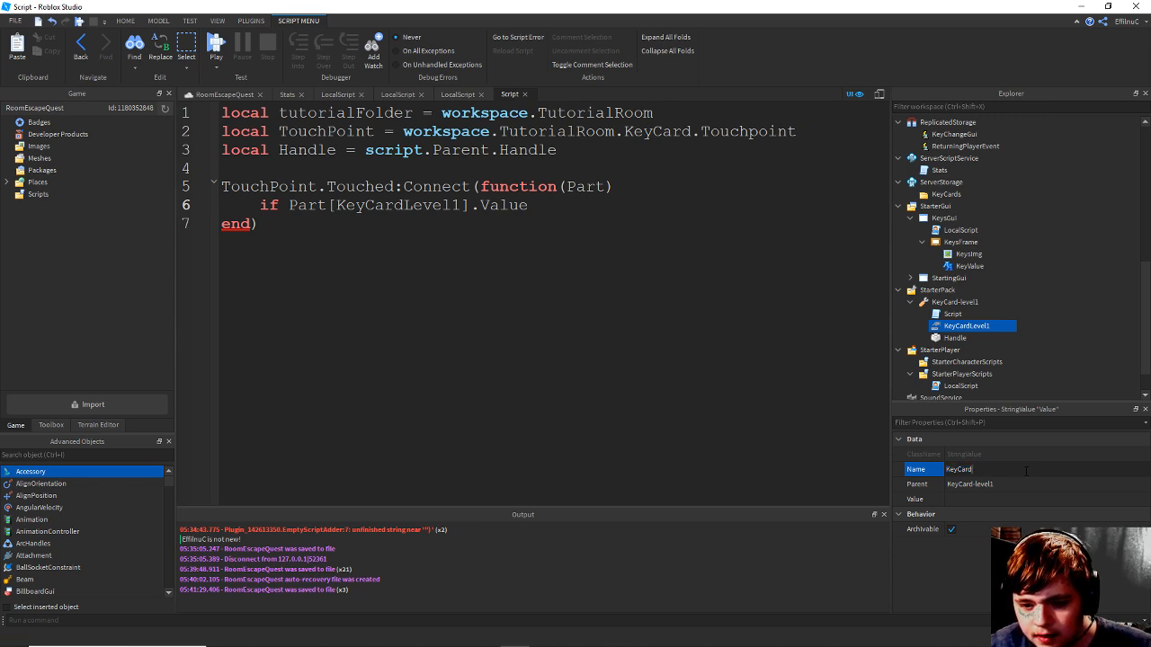
pyautogui.press('Return')
# Replace [KeyCardLevel1] with .KeyCard, then erase line 6's unfinished if condition.
pyautogui.click(469, 206)
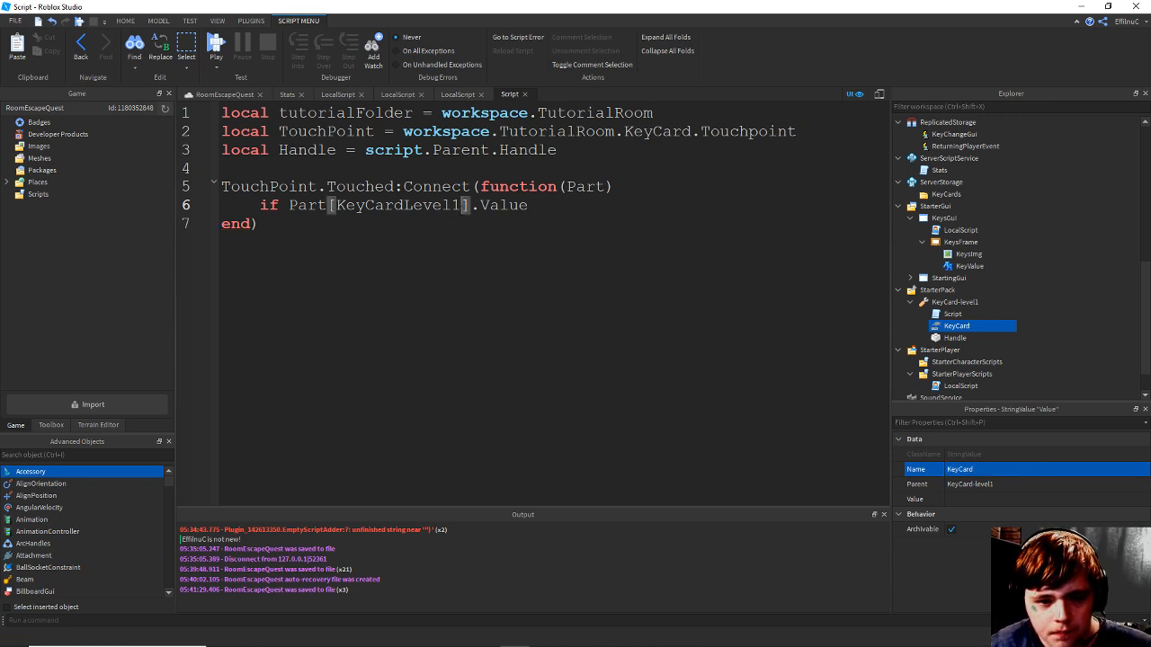
pyautogui.press('BackSpace')
pyautogui.press('BackSpace')
pyautogui.press('BackSpace')
pyautogui.press('BackSpace')
pyautogui.press('BackSpace')
pyautogui.press('BackSpace')
pyautogui.press('BackSpace')
pyautogui.press('BackSpace')
pyautogui.press('BackSpace')
pyautogui.press('BackSpace')
pyautogui.press('BackSpace')
pyautogui.press('BackSpace')
pyautogui.press('BackSpace')
pyautogui.press('BackSpace')
pyautogui.press('BackSpace')
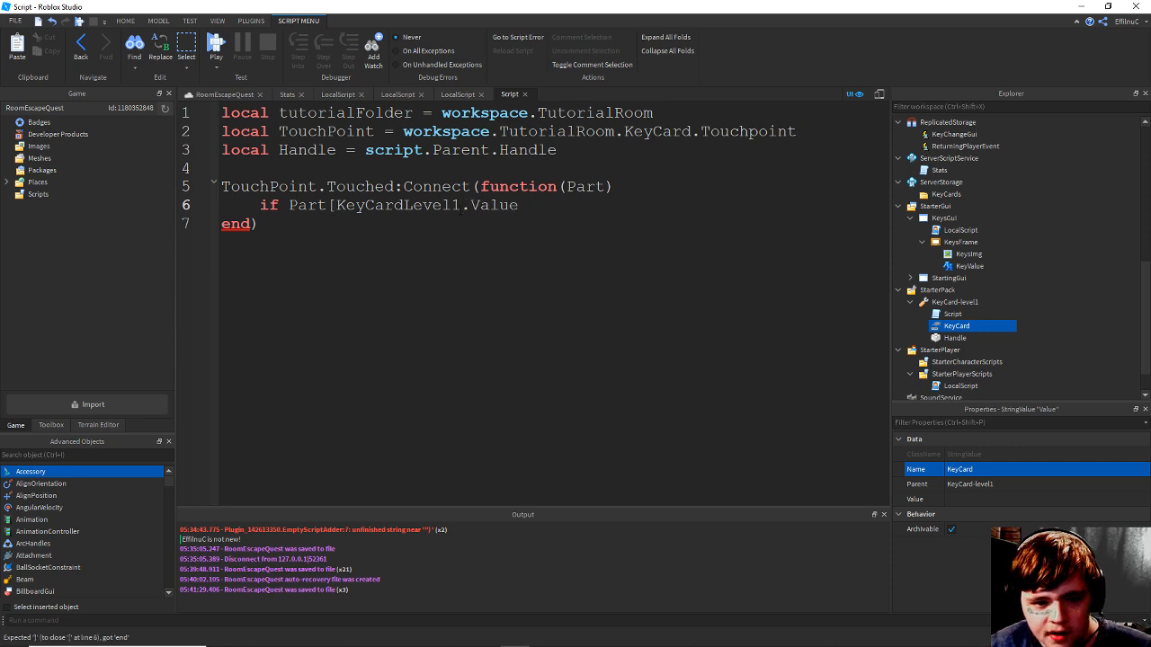
pyautogui.write('.')
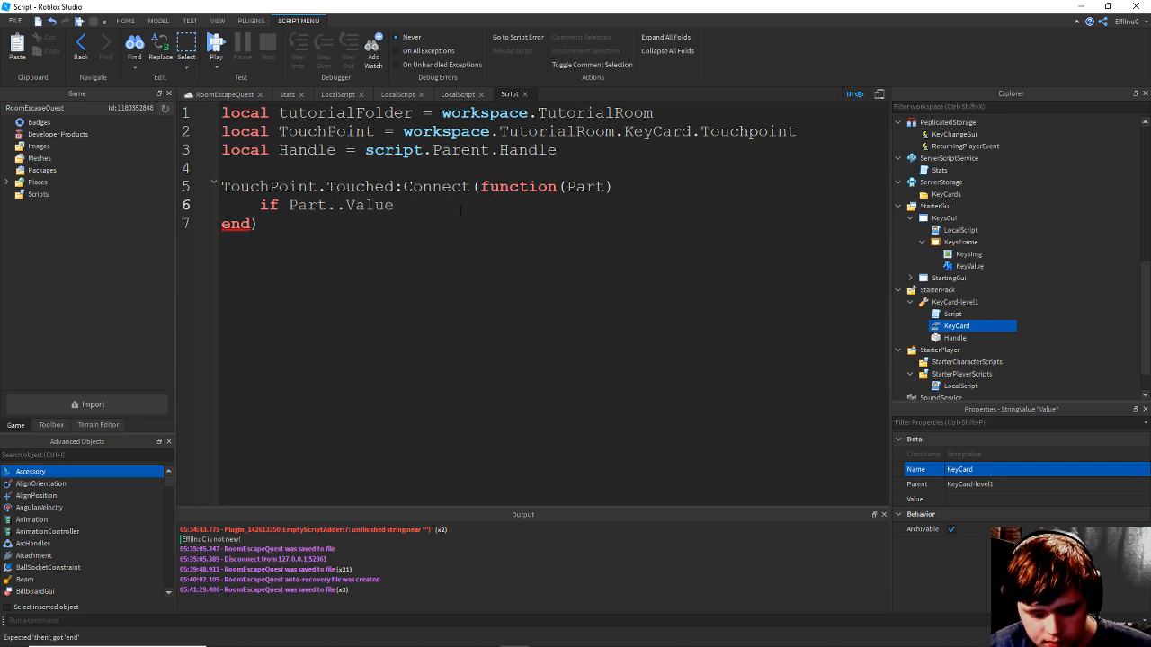
pyautogui.write('Ke')
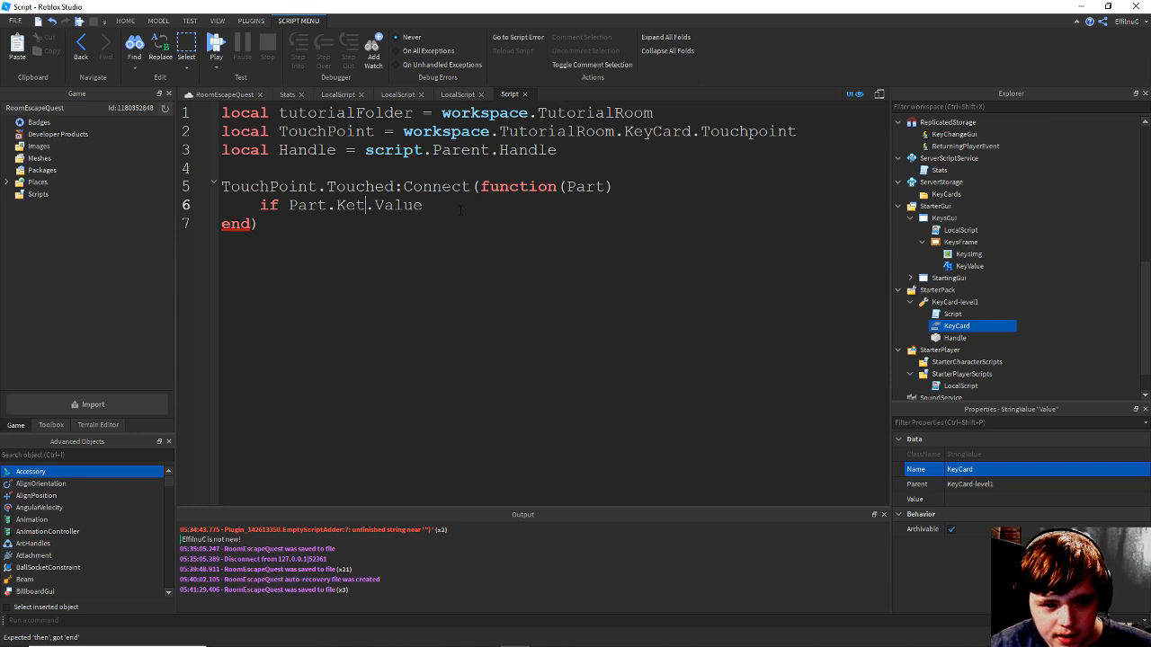
pyautogui.write('y')
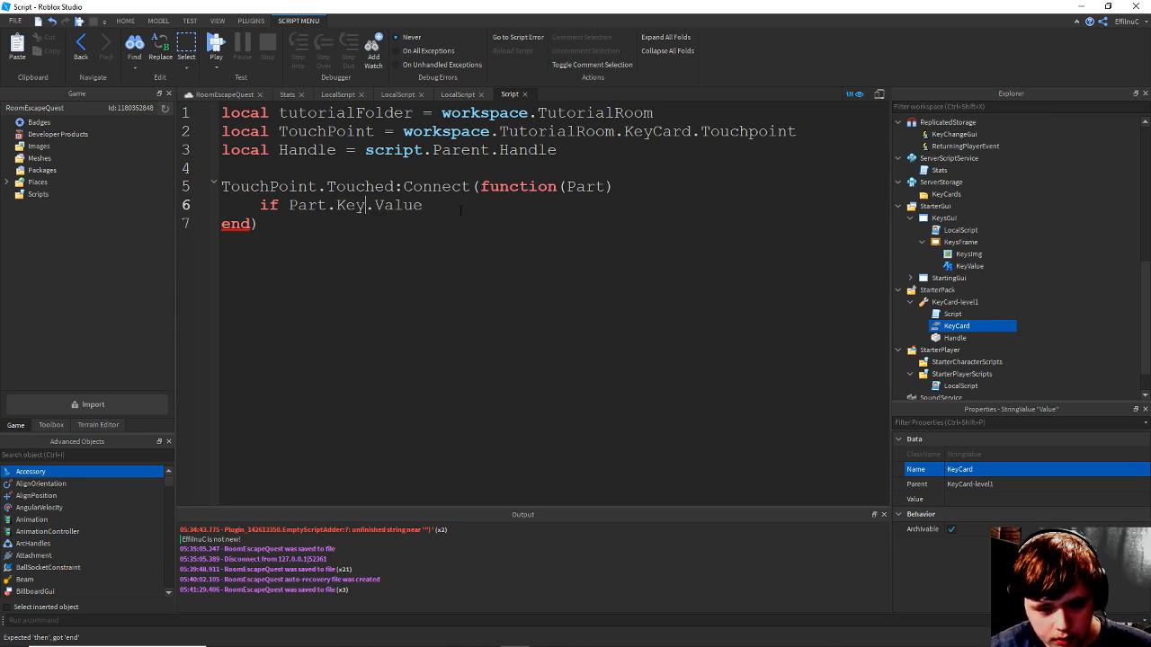
pyautogui.write('Ca')
pyautogui.write('rd')
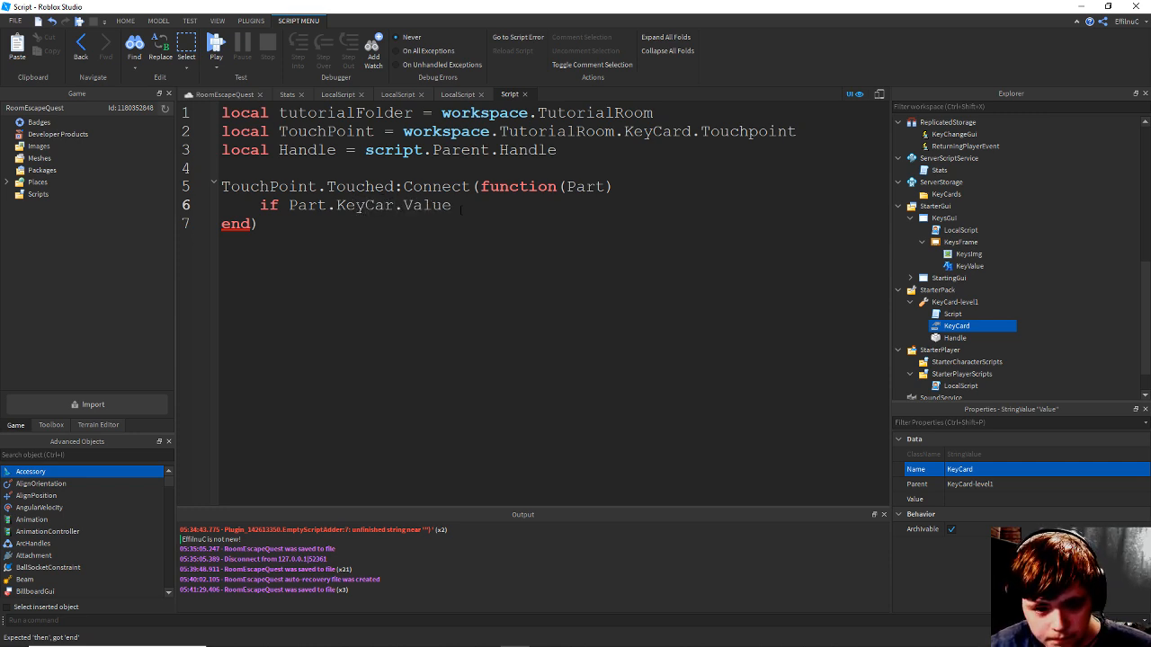
pyautogui.hotkey('ctrl', 's')
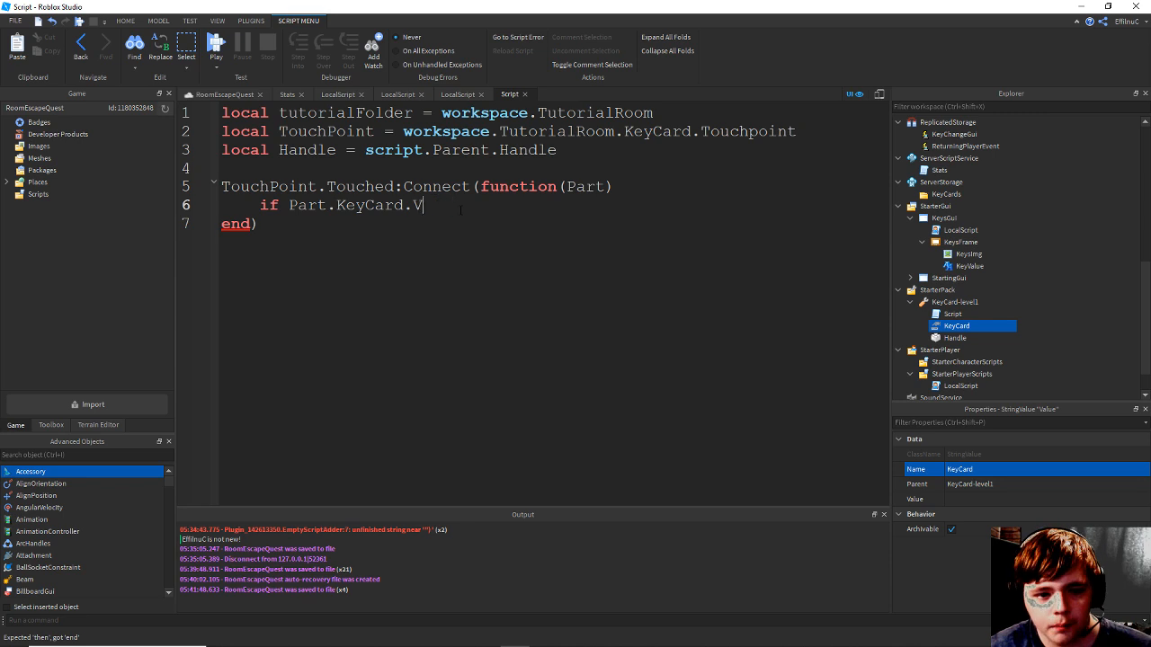
pyautogui.press('BackSpace')
pyautogui.press('BackSpace')
pyautogui.press('BackSpace')
pyautogui.press('BackSpace')
pyautogui.press('BackSpace')
pyautogui.press('BackSpace')
pyautogui.press('BackSpace')
pyautogui.press('BackSpace')
pyautogui.press('BackSpace')
pyautogui.press('BackSpace')
pyautogui.press('BackSpace')
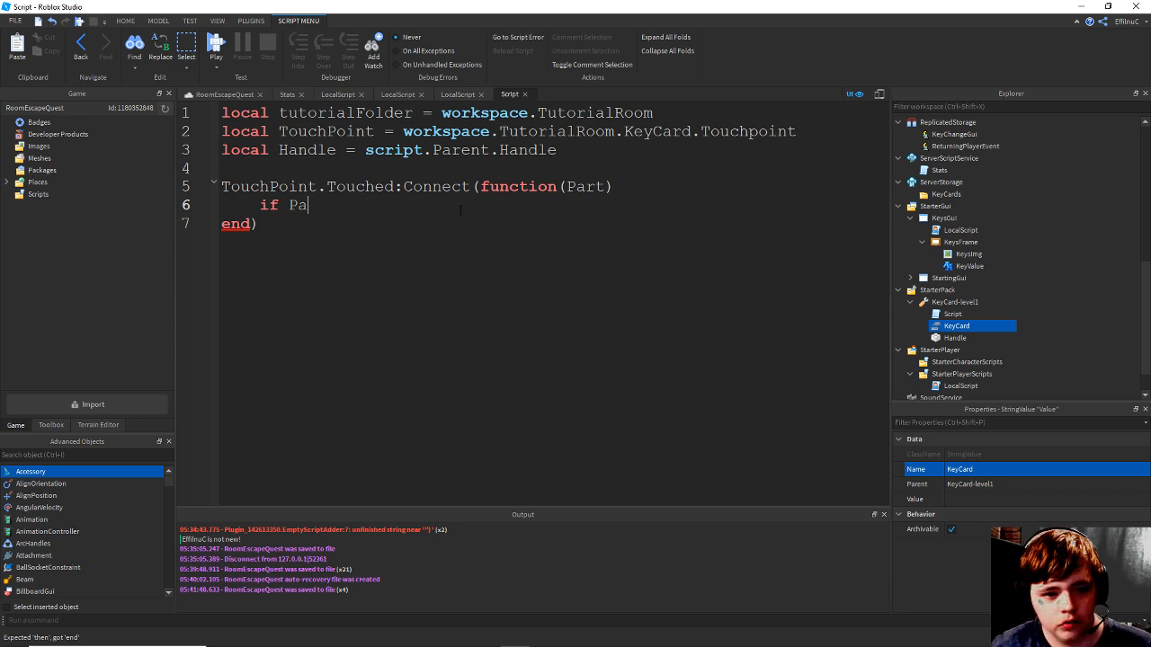
pyautogui.press('BackSpace')
pyautogui.press('BackSpace')
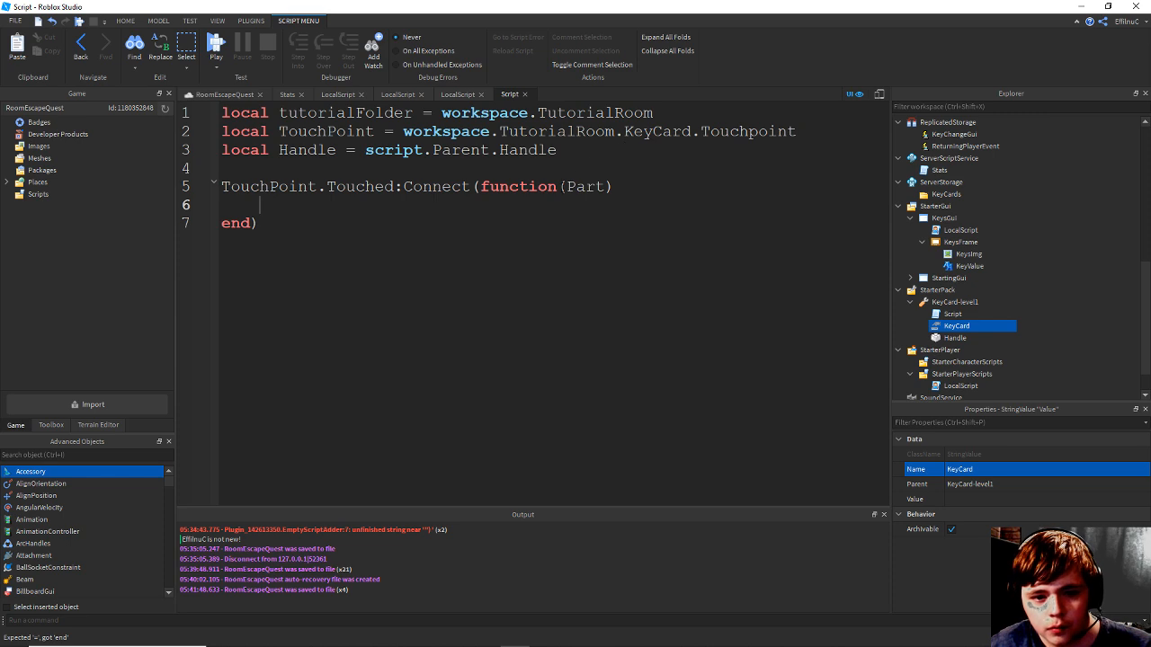
# Rename the parameter to hit and add 'if hit.Parent.Name == "Handle" then' on line 6.
pyautogui.moveTo(564, 187); pyautogui.dragTo(609, 187)
pyautogui.write('hit')
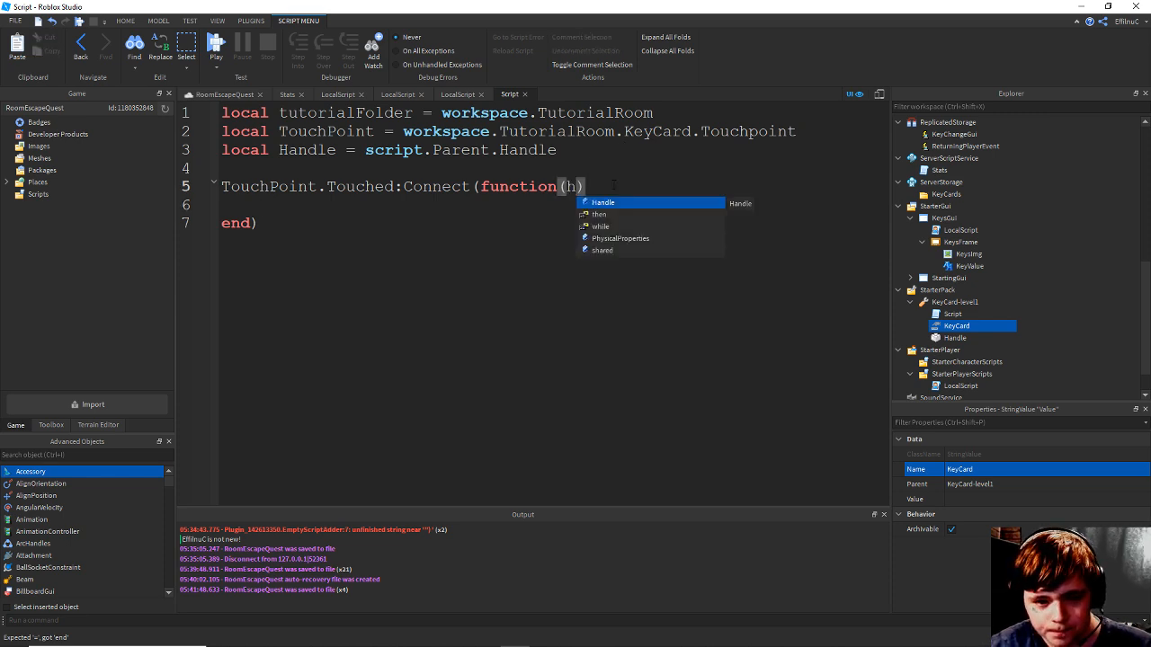
pyautogui.press('Down')
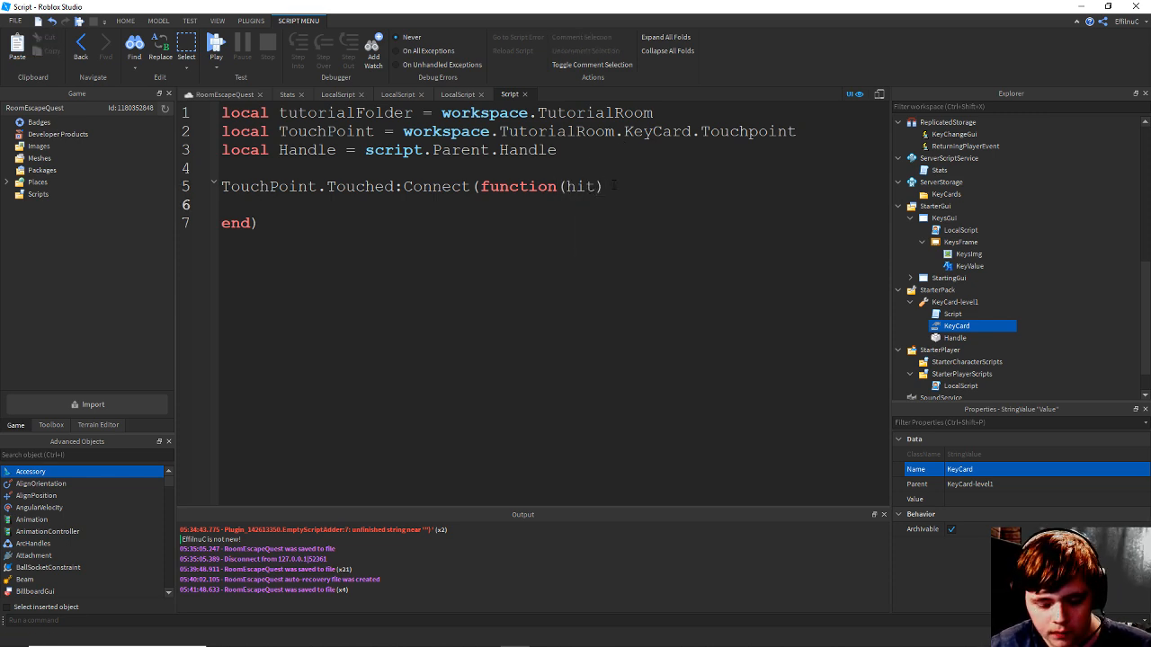
pyautogui.write('if hit')
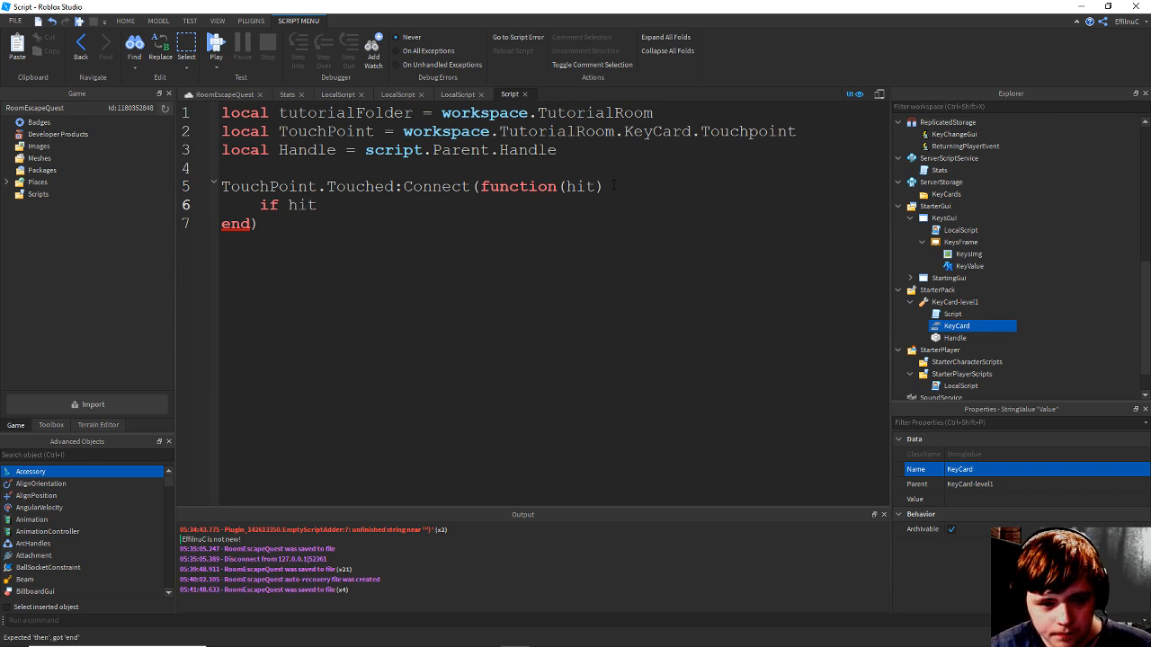
pyautogui.write('.Par')
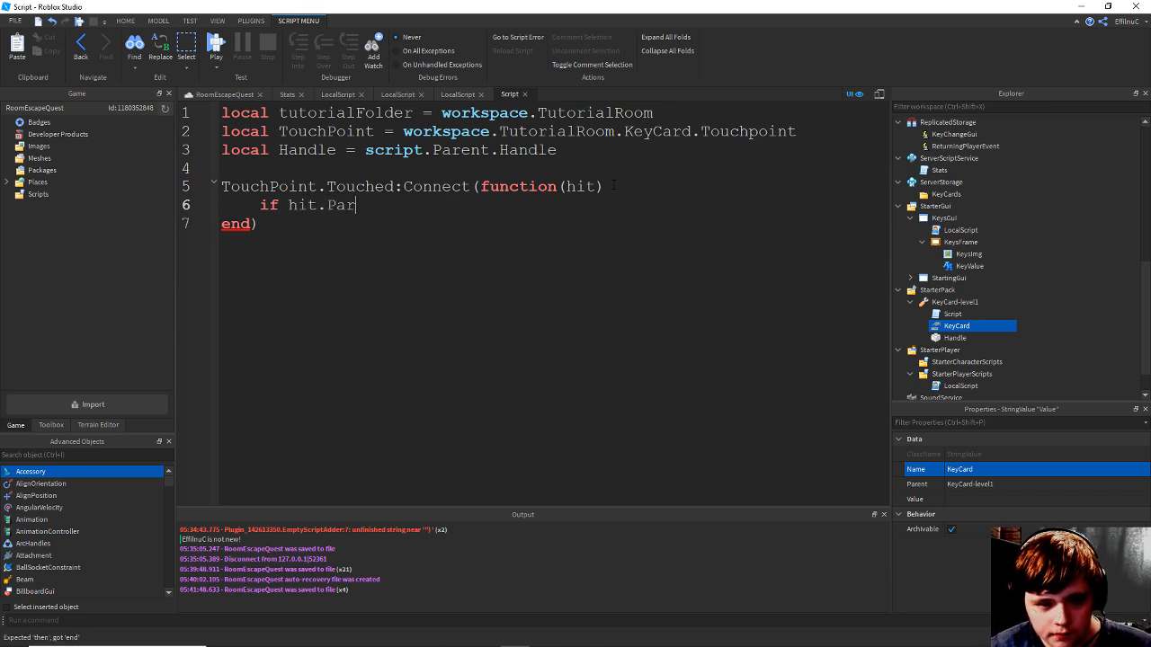
pyautogui.write('ent.')
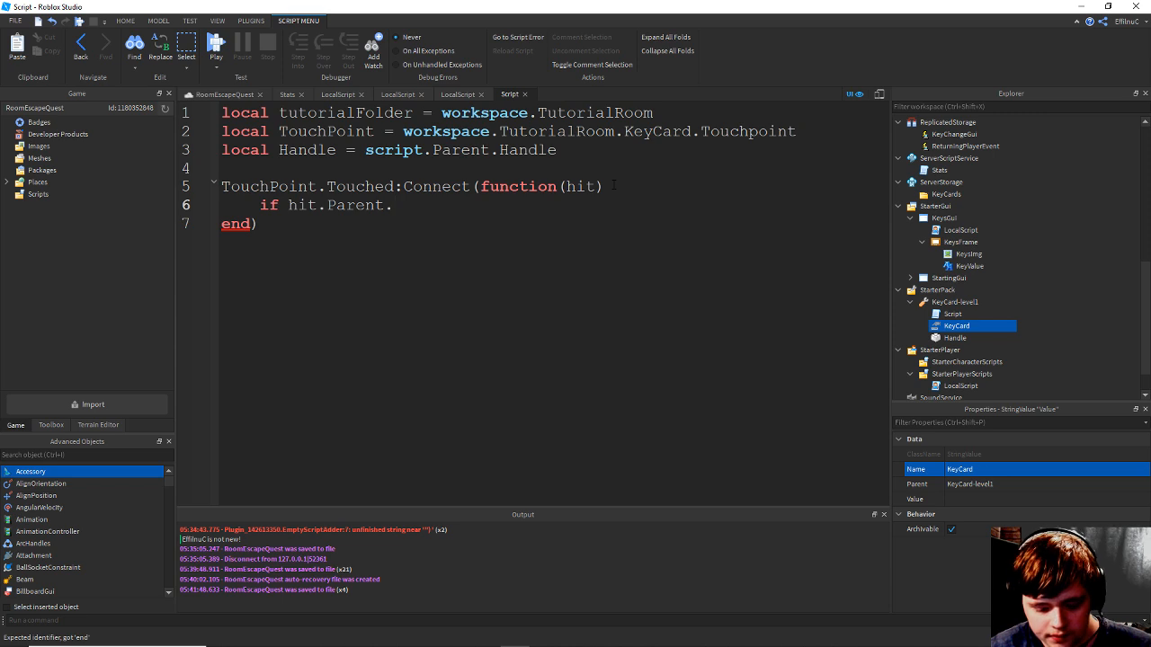
pyautogui.write('Name ')
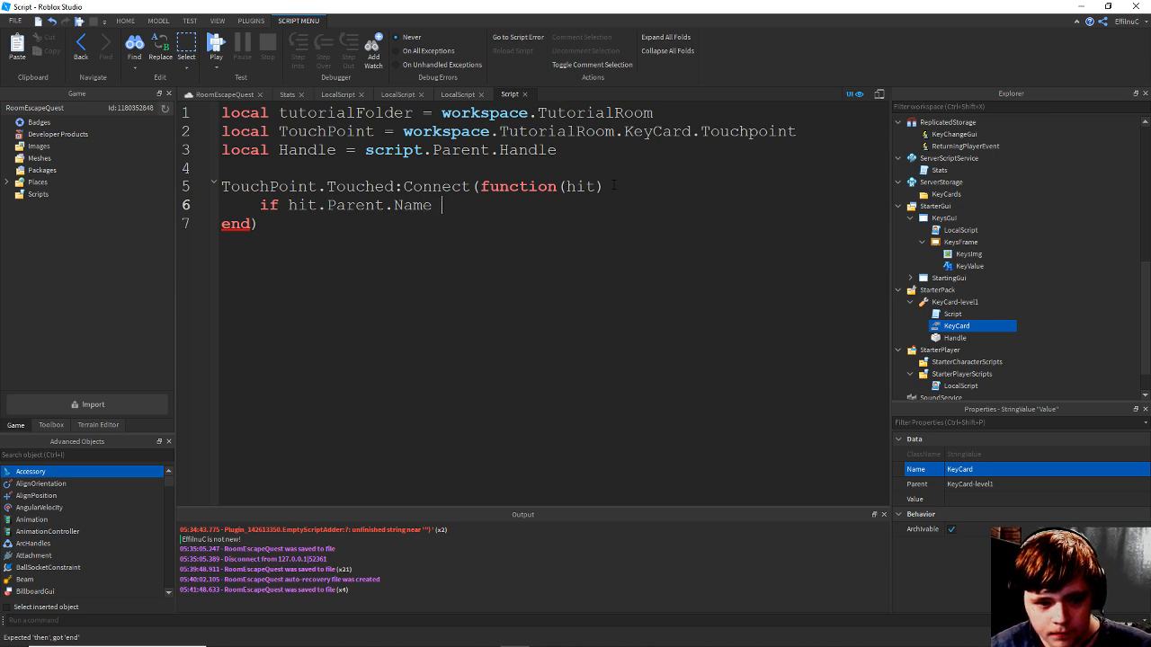
pyautogui.write('== ""')
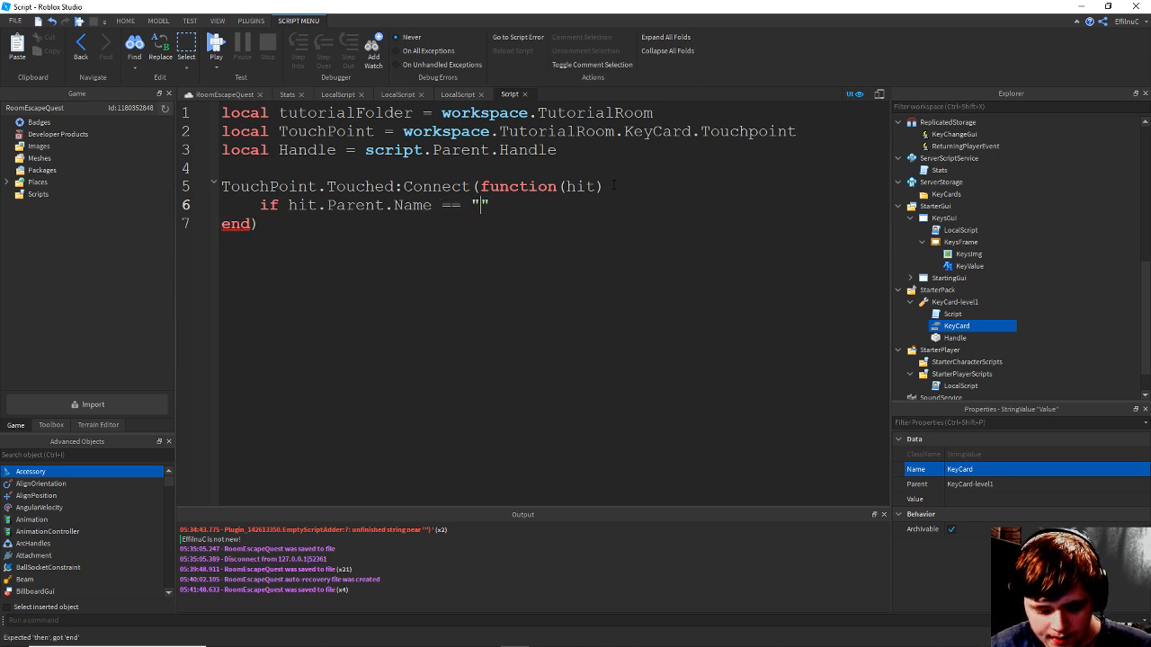
pyautogui.write('Handl')
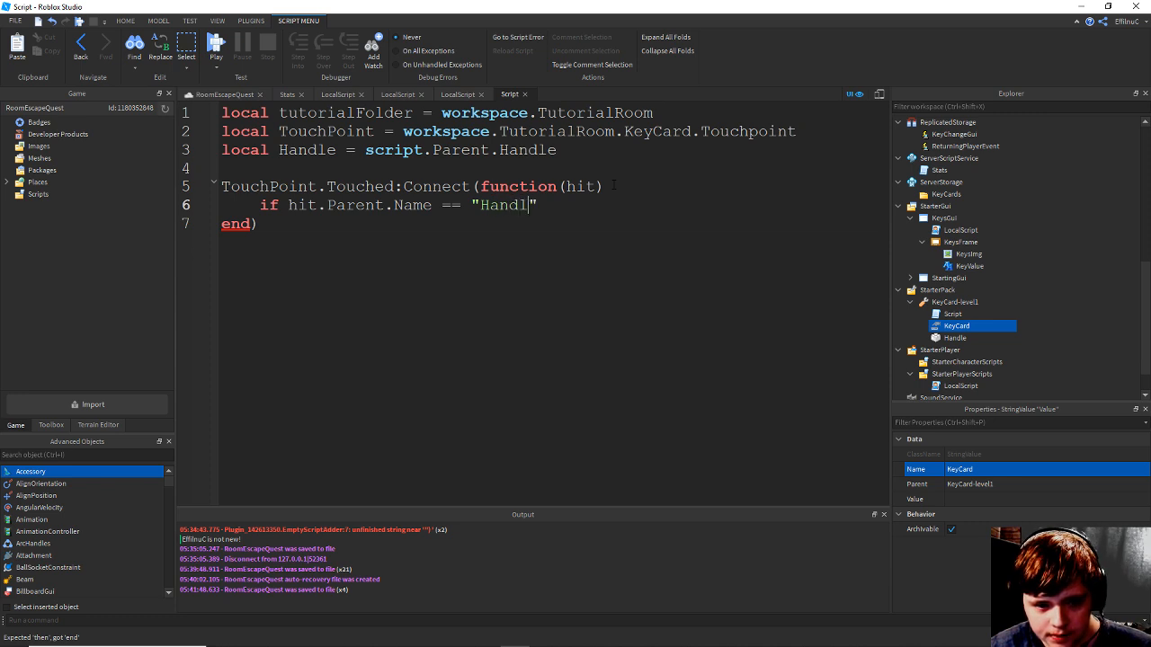
pyautogui.write('e')
pyautogui.press('End')
pyautogui.write('then')
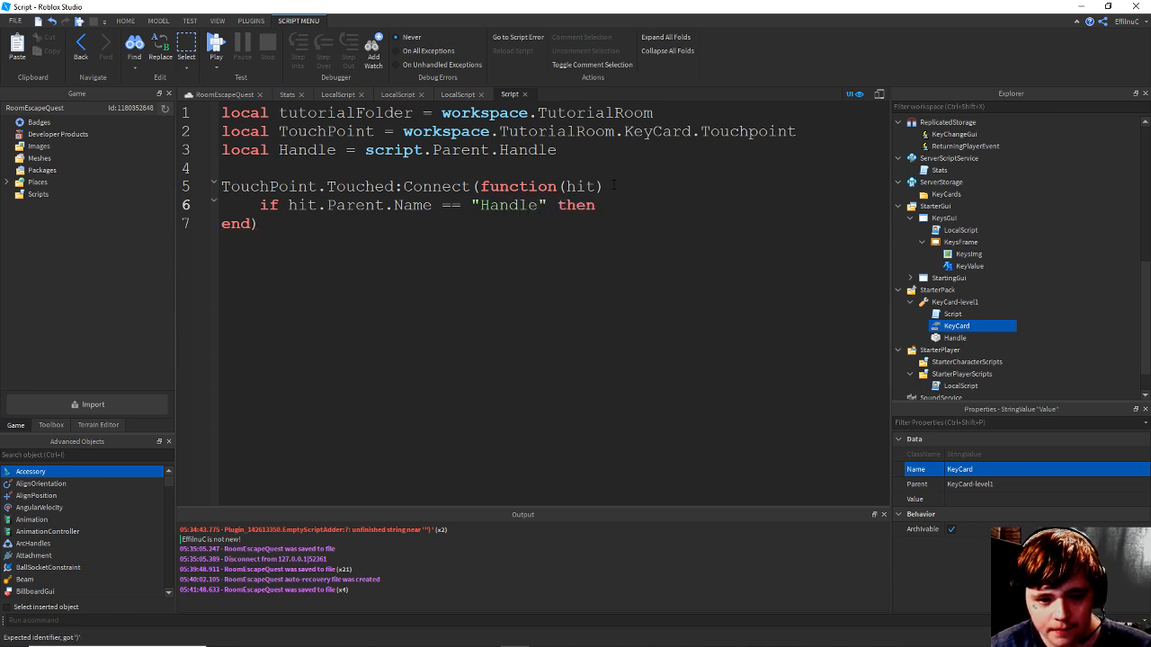
pyautogui.press('Return')
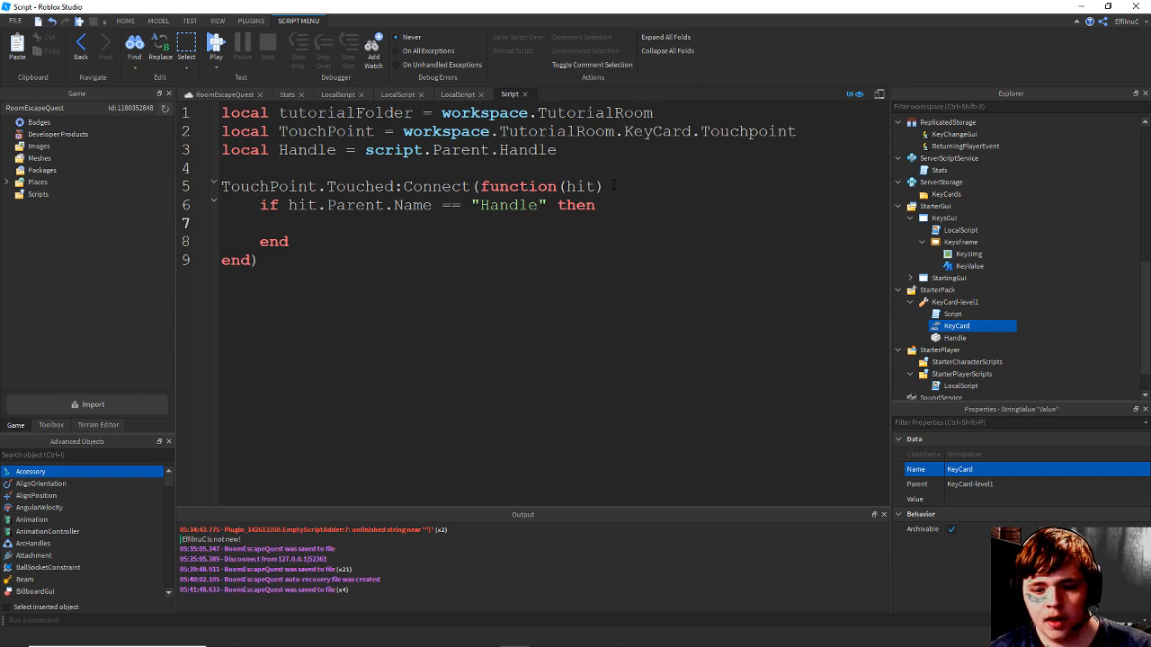
# Begin line 7's nested if with Handle.Parent and rename the Handle variable on line 3.
pyautogui.write('if Handle')
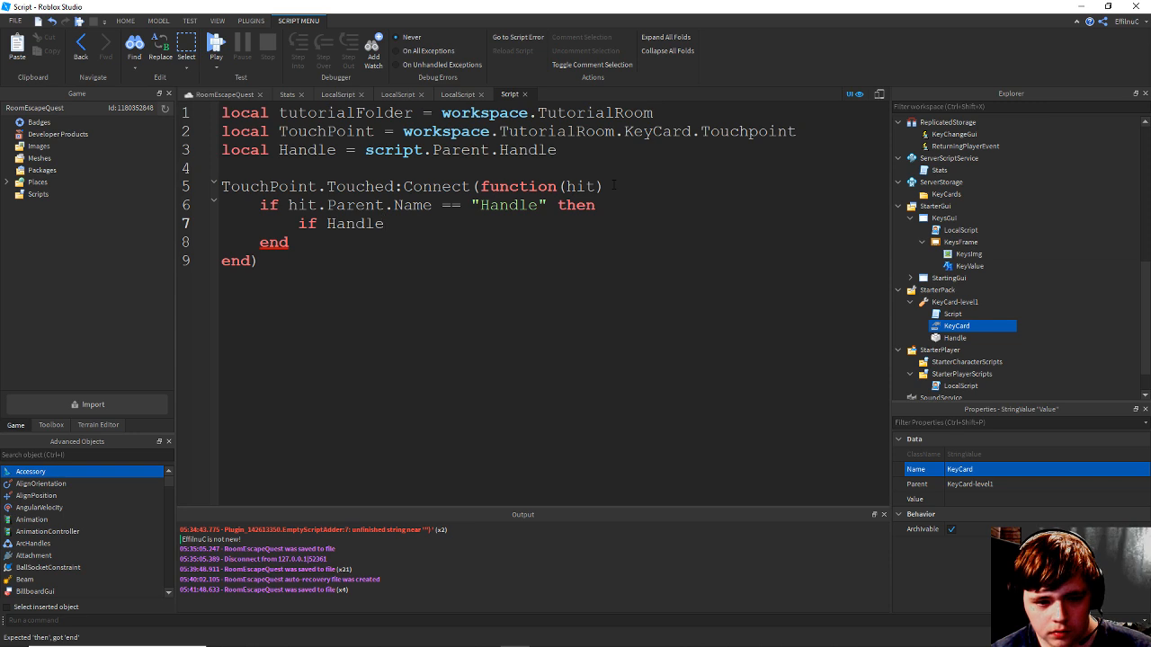
pyautogui.write('.Parent.')
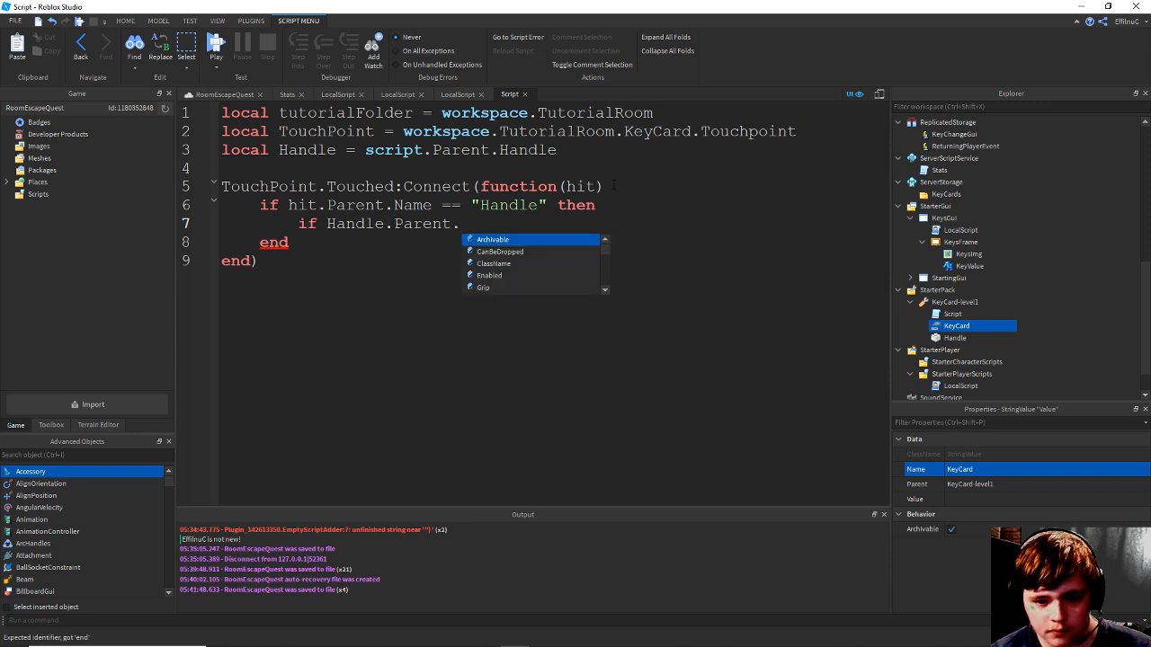
pyautogui.press('BackSpace')
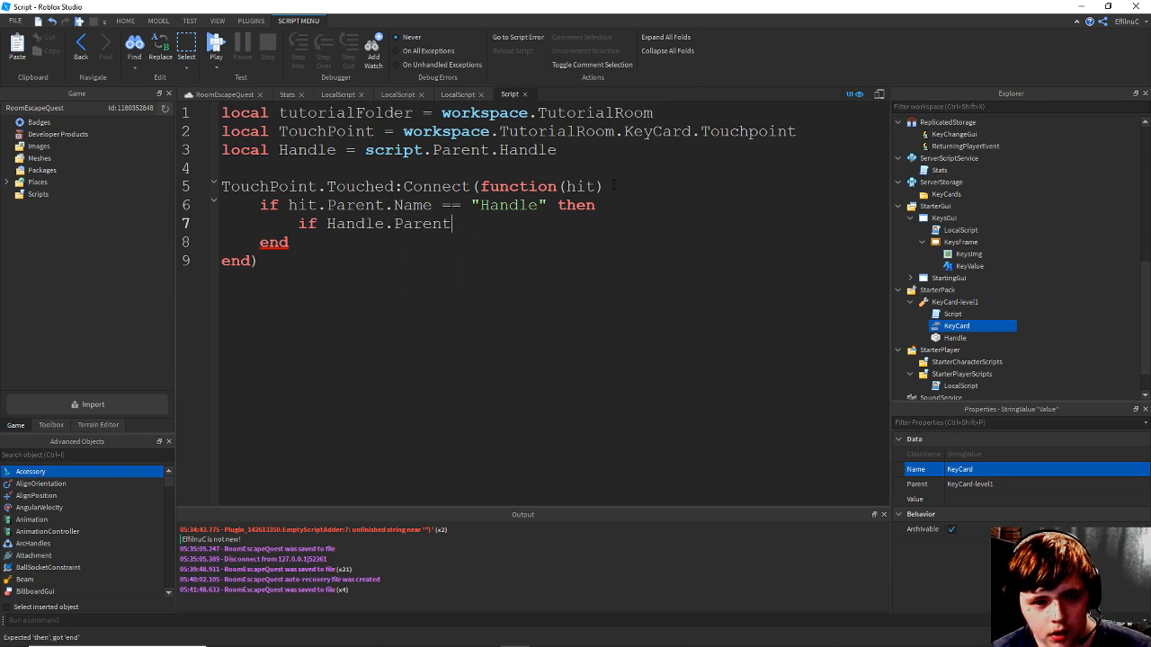
pyautogui.click(353, 151)
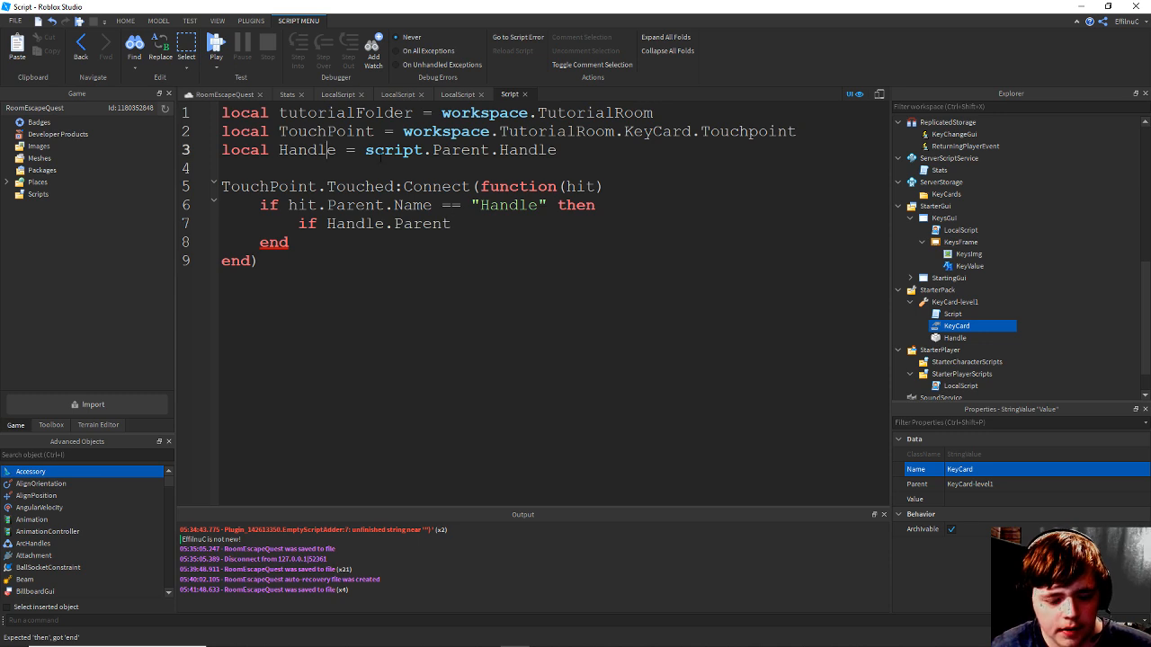
pyautogui.press('Left')
pyautogui.press('Left')
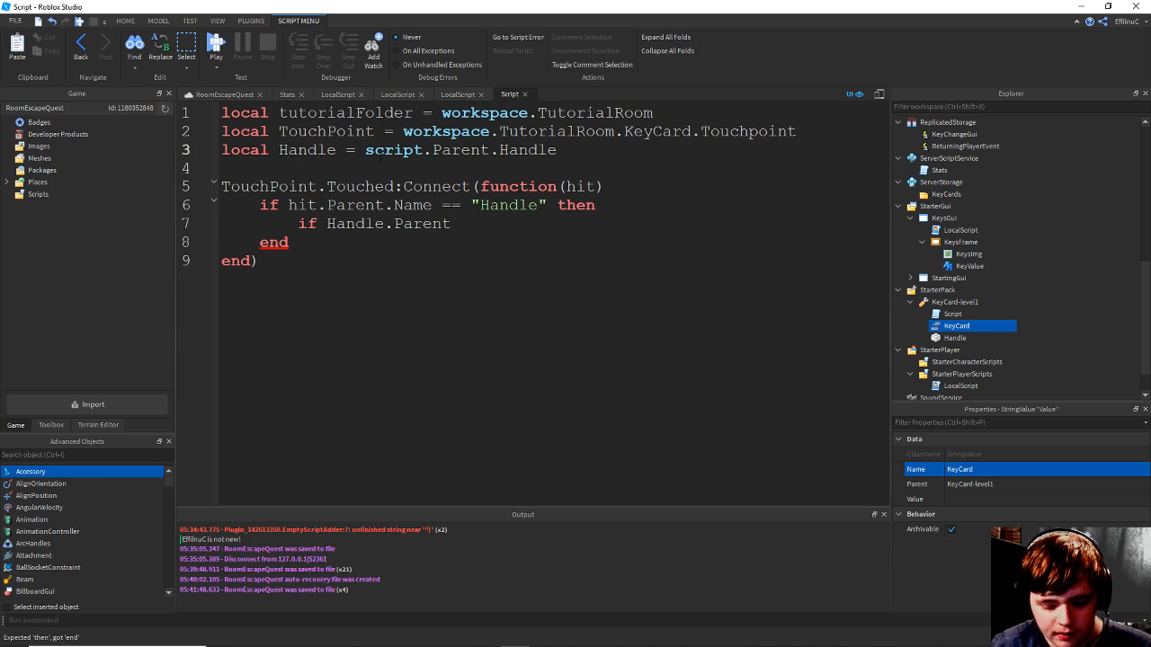
pyautogui.write('part')
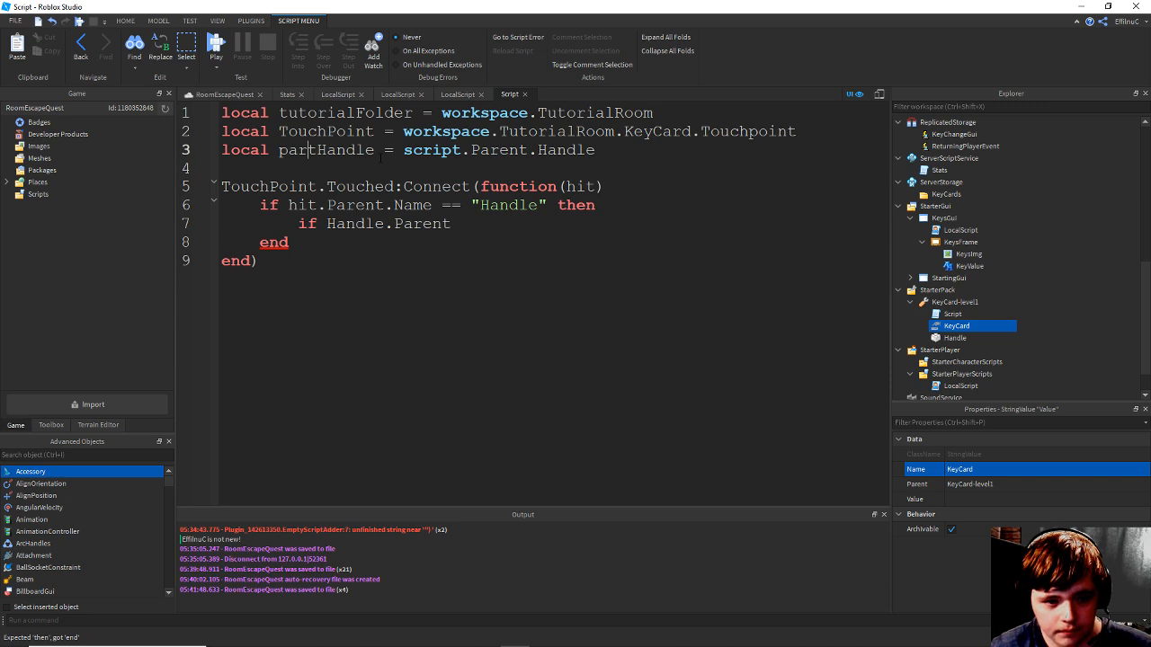
pyautogui.press('BackSpace')
pyautogui.write('P')
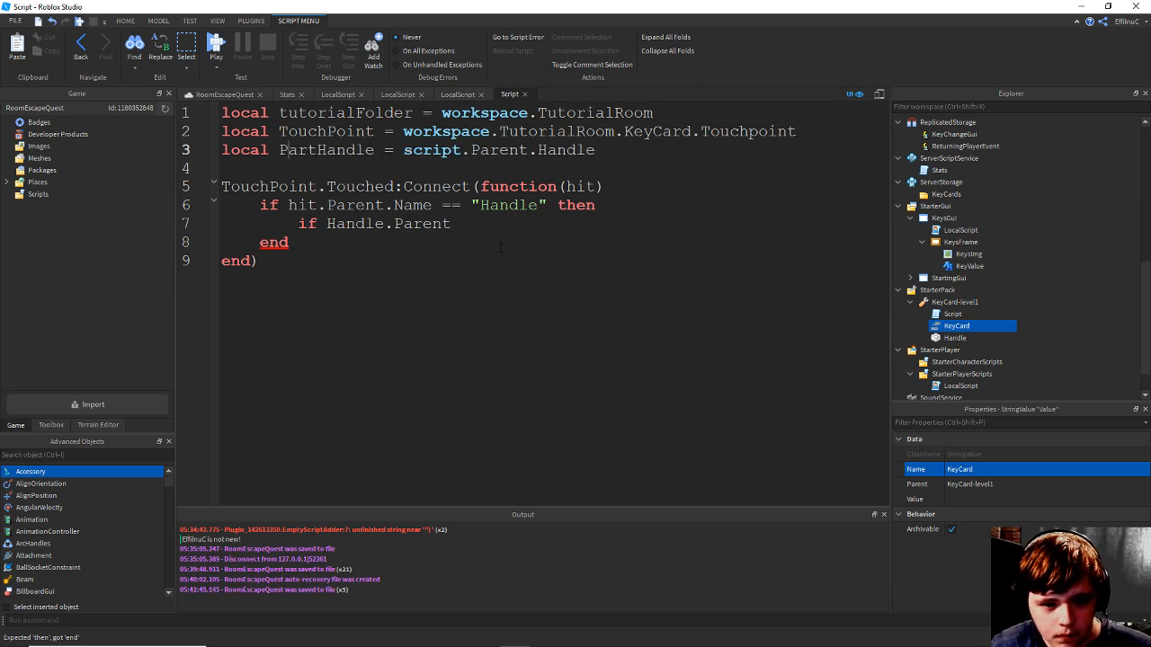
# Write line 7's comparison Handle.Parent.KeyCard.Value == "LevelAccess" using autocomplete.
pyautogui.click(465, 228)
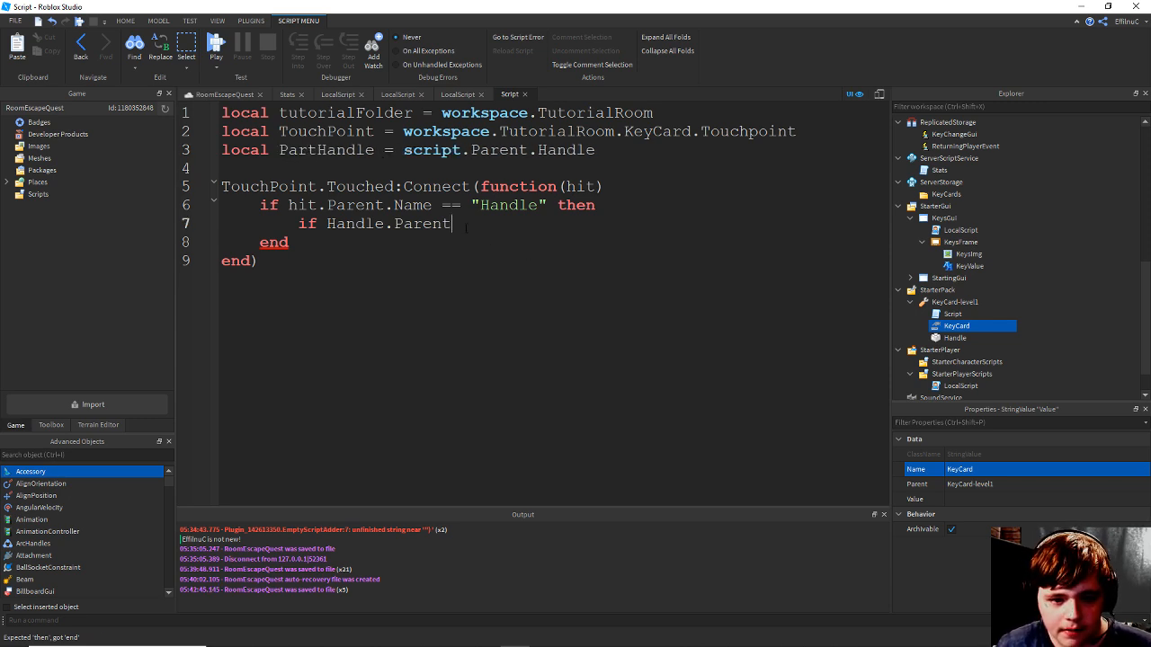
pyautogui.write('.')
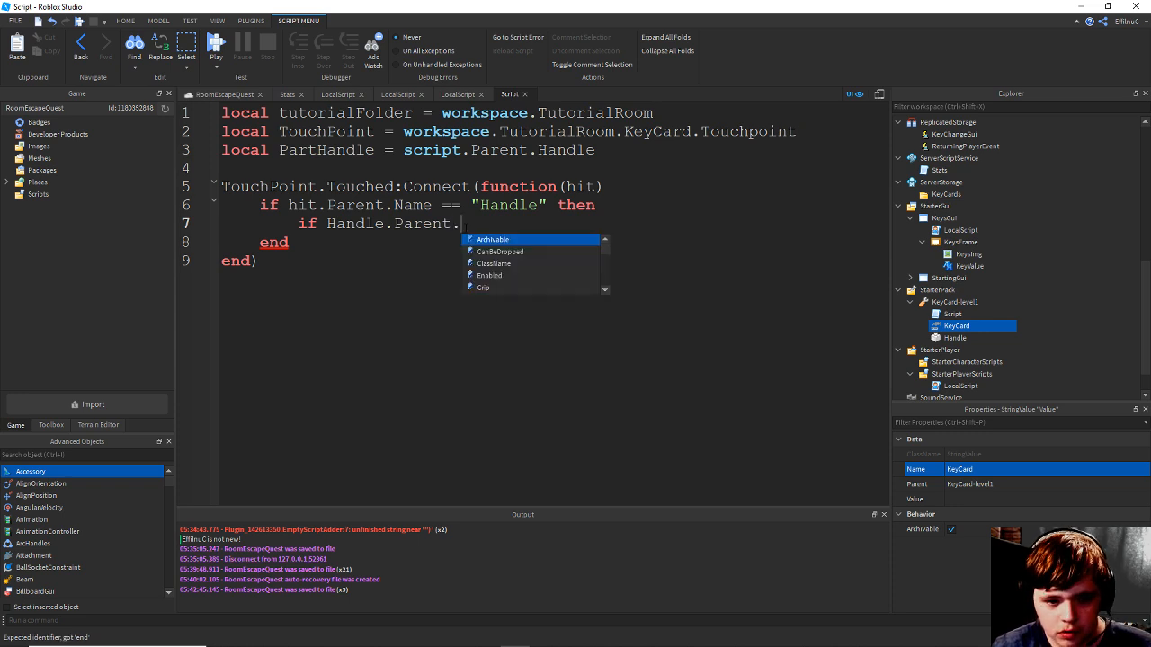
pyautogui.press('BackSpace')
pyautogui.press('BackSpace')
pyautogui.press('BackSpace')
pyautogui.press('BackSpace')
pyautogui.press('BackSpace')
pyautogui.press('BackSpace')
pyautogui.press('BackSpace')
pyautogui.press('BackSpace')
pyautogui.press('BackSpace')
pyautogui.press('BackSpace')
pyautogui.press('BackSpace')
pyautogui.press('BackSpace')
pyautogui.press('BackSpace')
pyautogui.press('BackSpace')
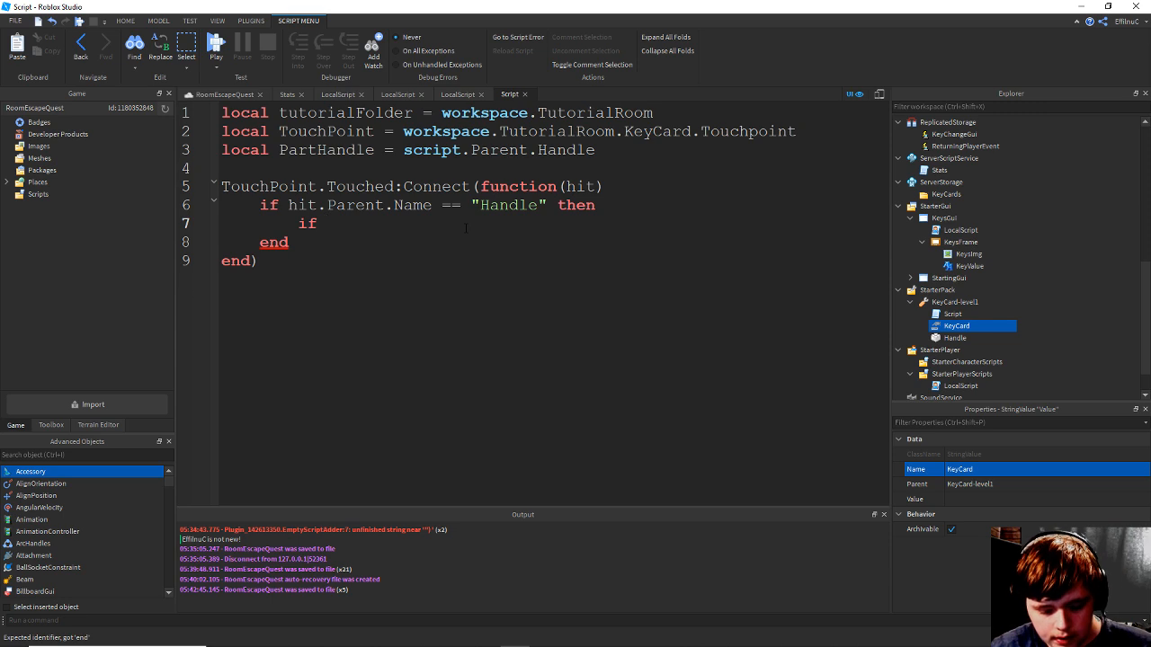
pyautogui.write('ha')
pyautogui.press('Tab')
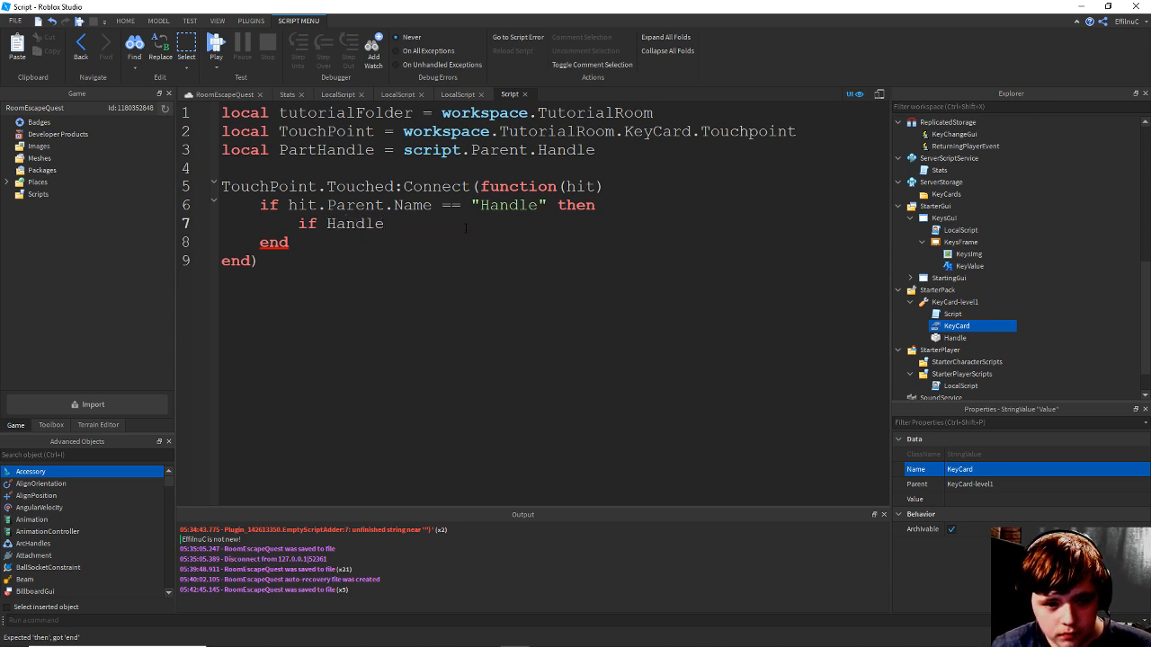
pyautogui.write('.p')
pyautogui.press('Tab')
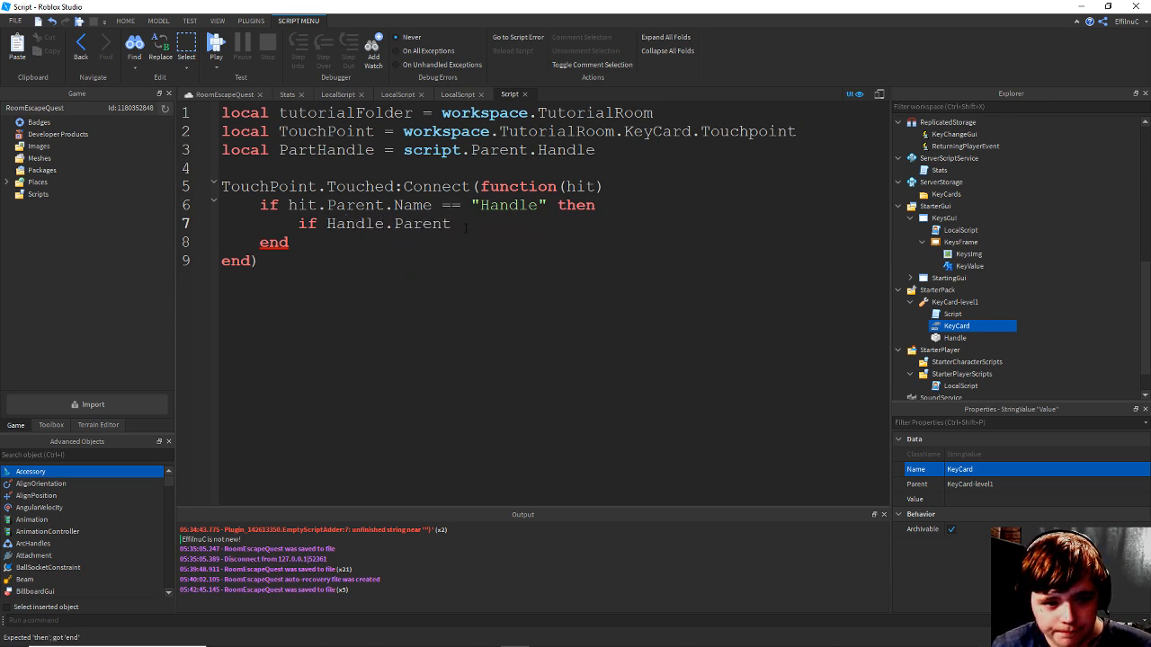
pyautogui.write('.')
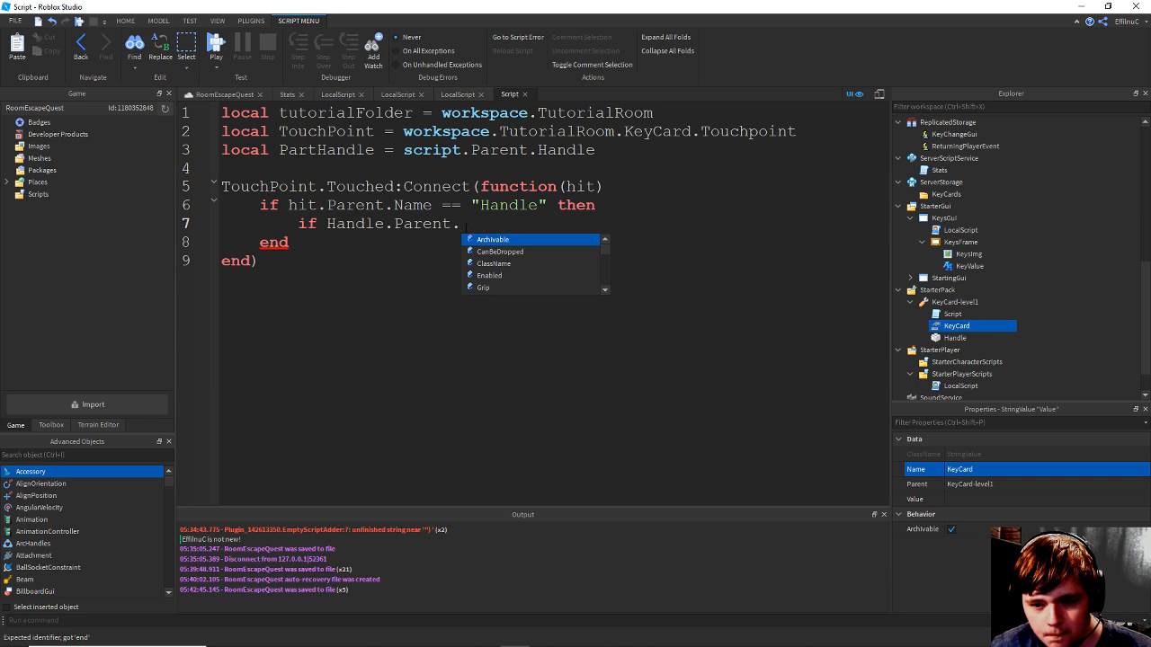
pyautogui.write('Ke')
pyautogui.press('Tab')
pyautogui.write('.')
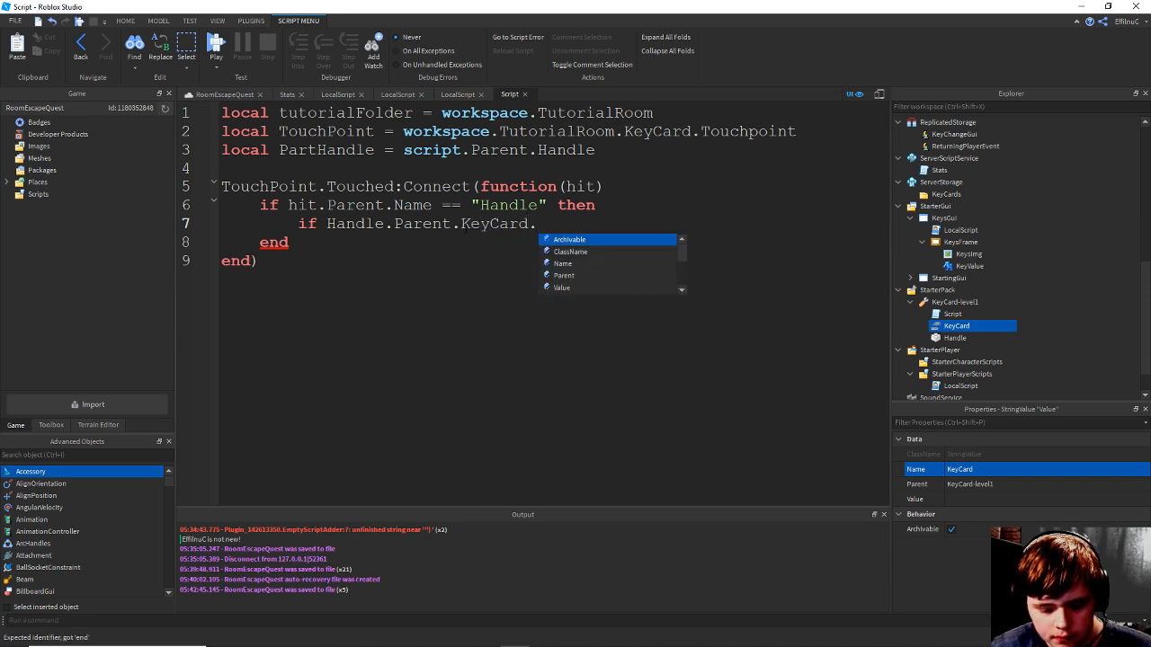
pyautogui.write('V')
pyautogui.press('Tab')
pyautogui.write('==')
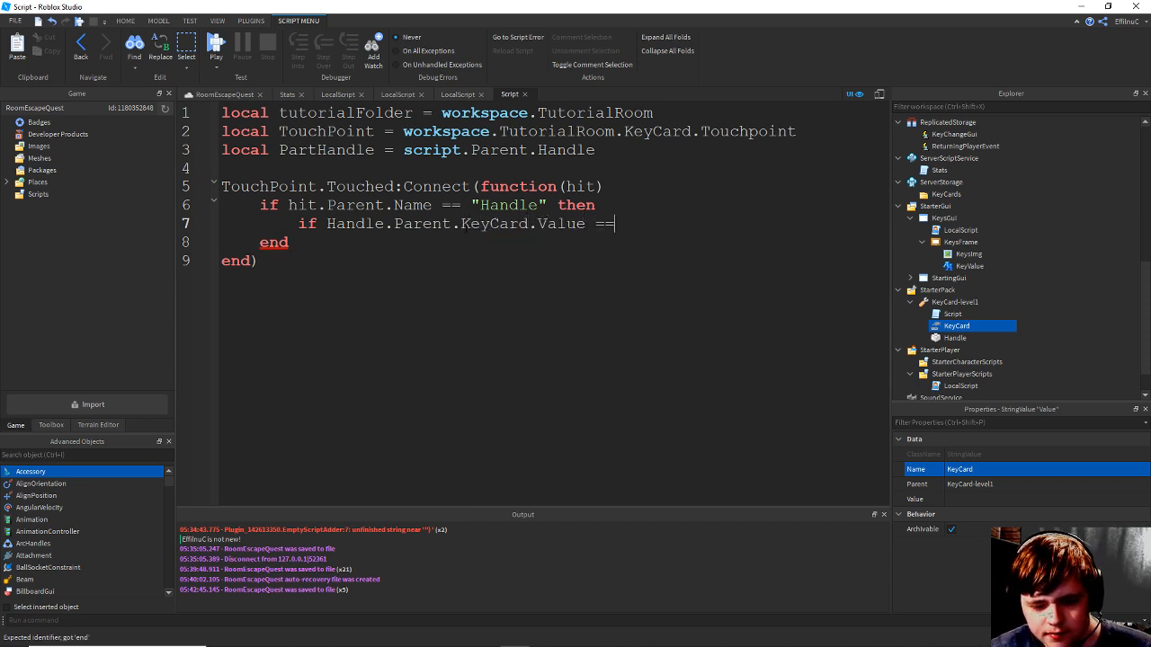
pyautogui.write(' "')
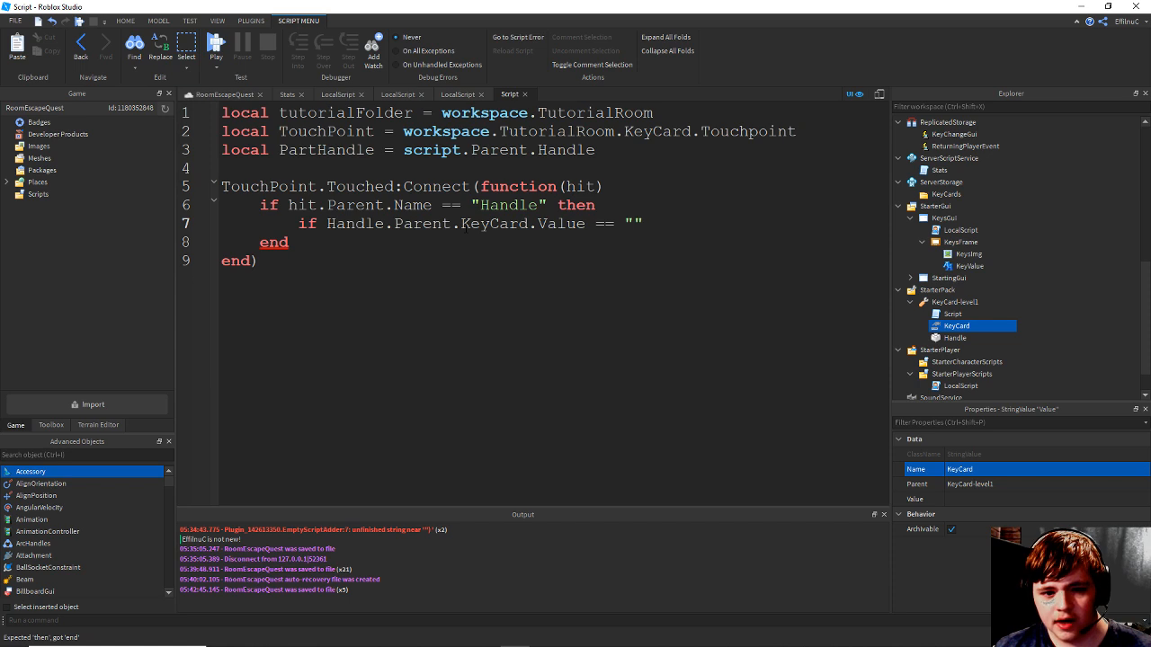
pyautogui.write('Lev')
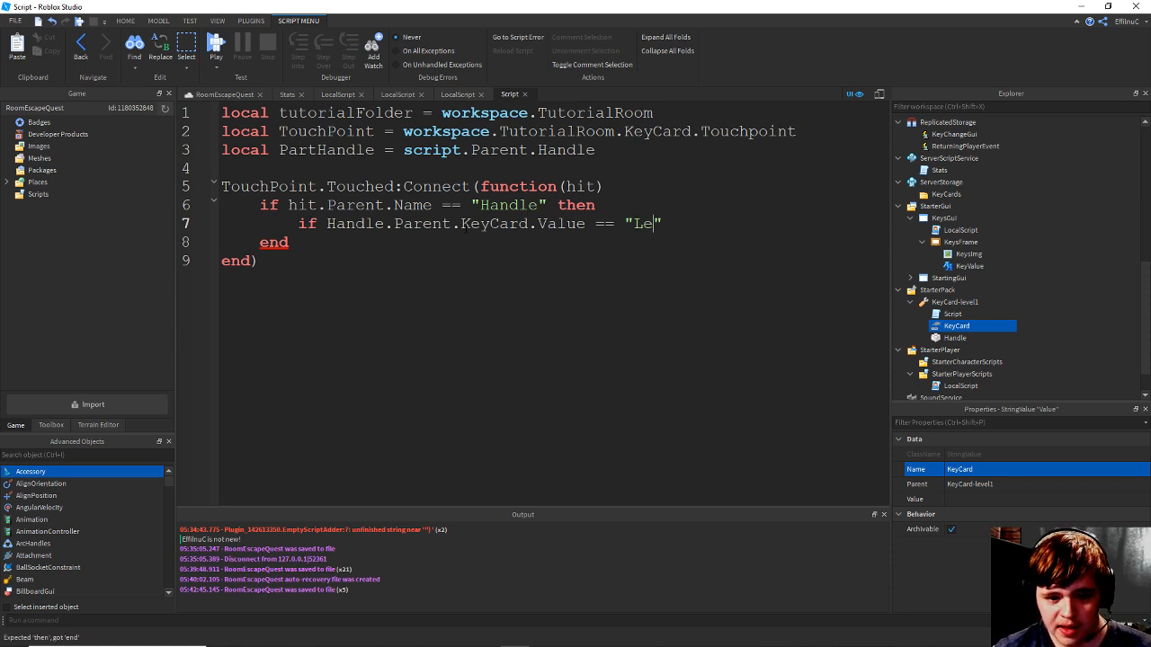
pyautogui.write('el')
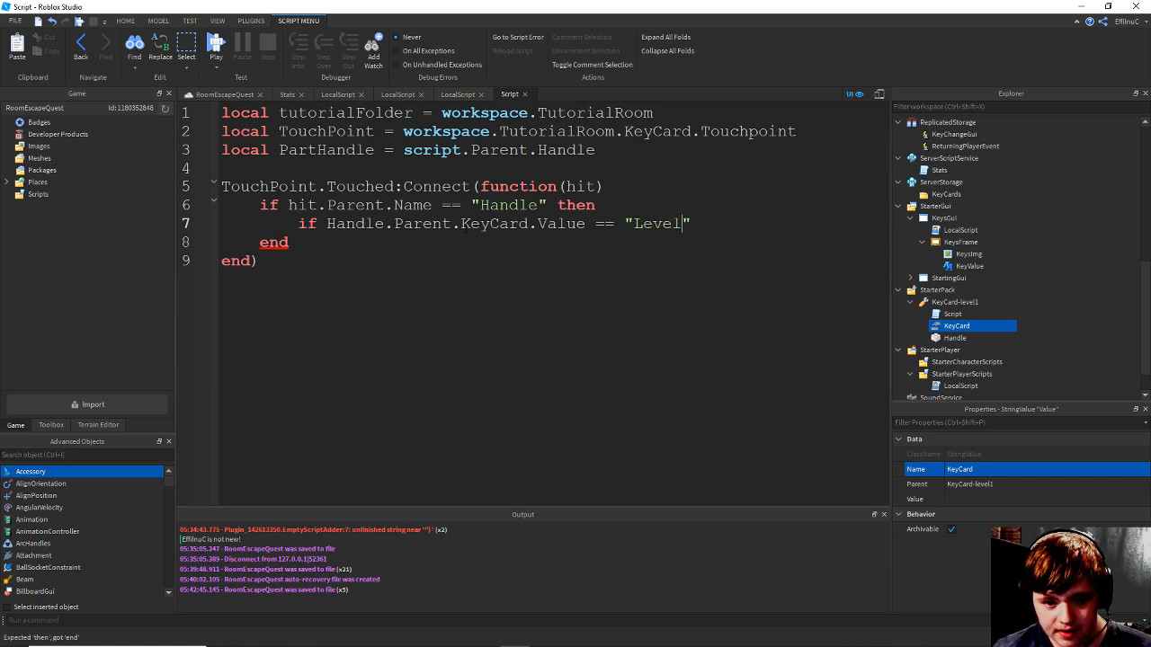
pyautogui.write('Acces')
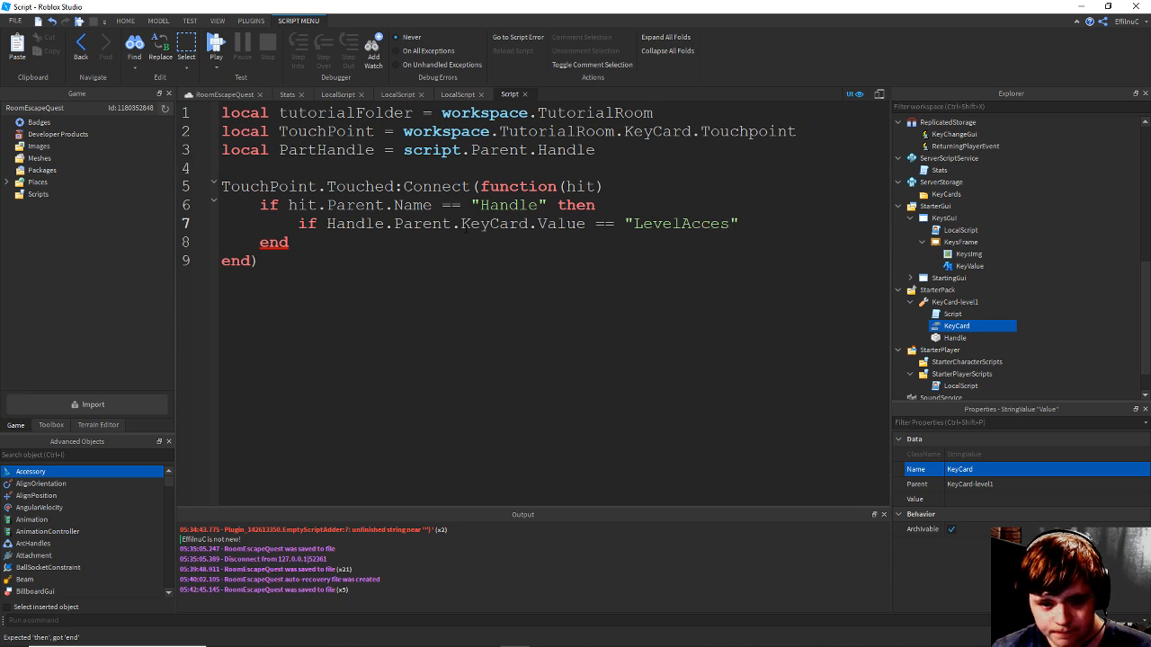
pyautogui.write('s')
# Insert the missing 1 so the string reads "Level1Access", and save.
pyautogui.hotkey('ctrl', 's')
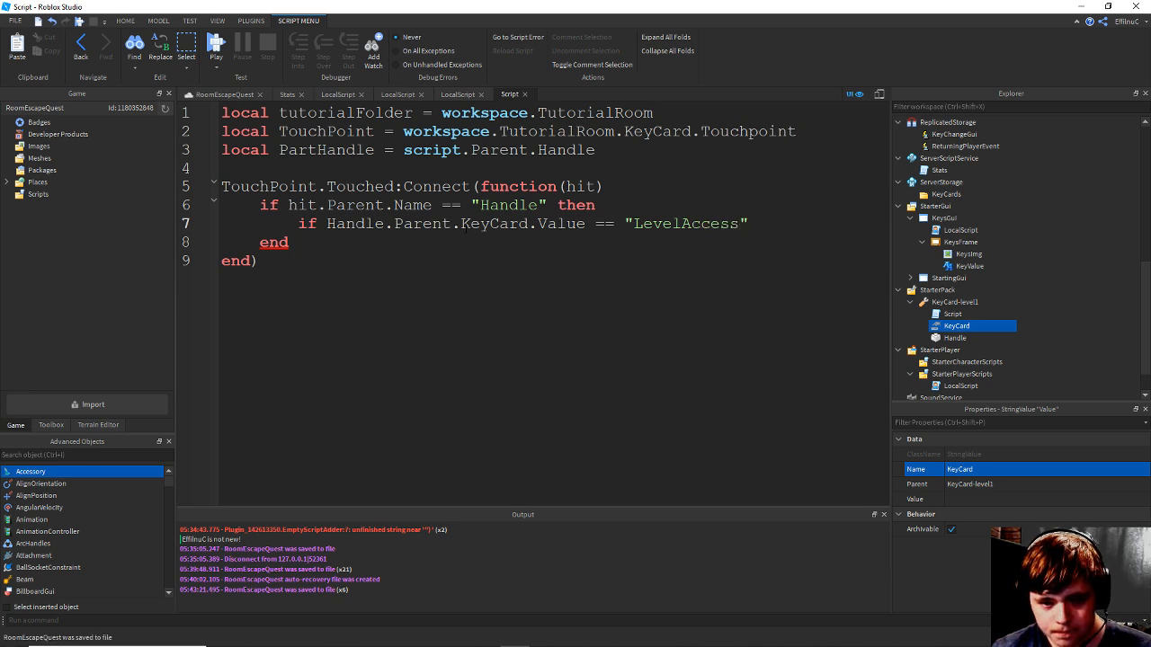
pyautogui.press('Down')
pyautogui.press('Up')
pyautogui.press('Left')
pyautogui.press('Left')
pyautogui.press('Left')
pyautogui.press('Left')
pyautogui.press('Left')
pyautogui.press('Left')
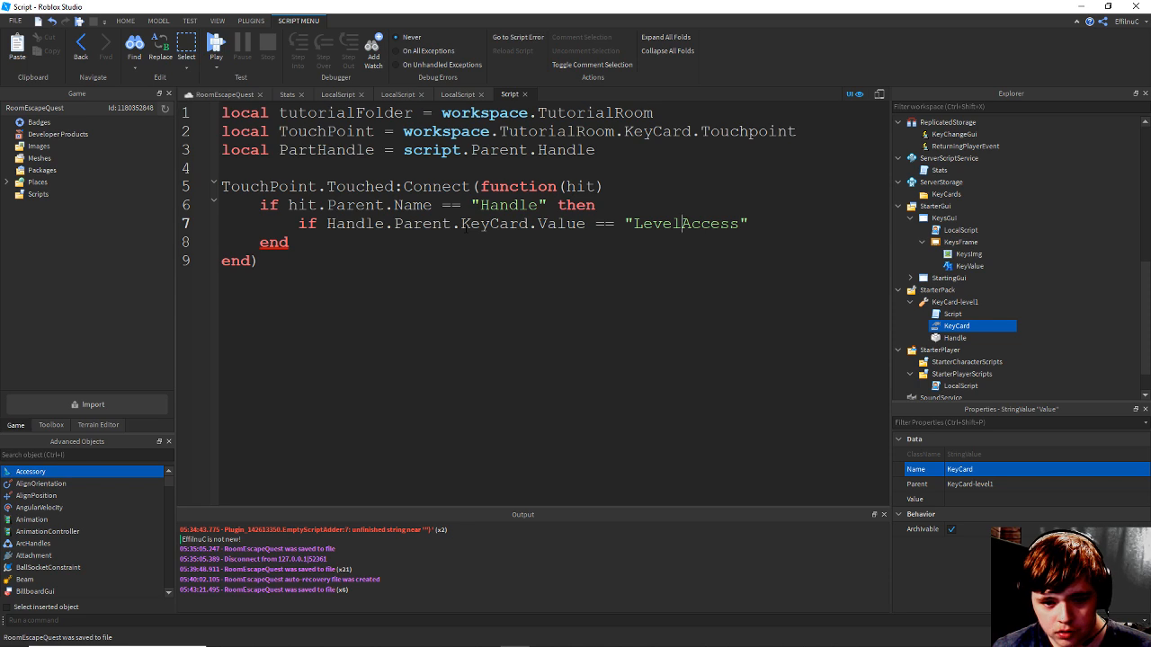
pyautogui.write('1')
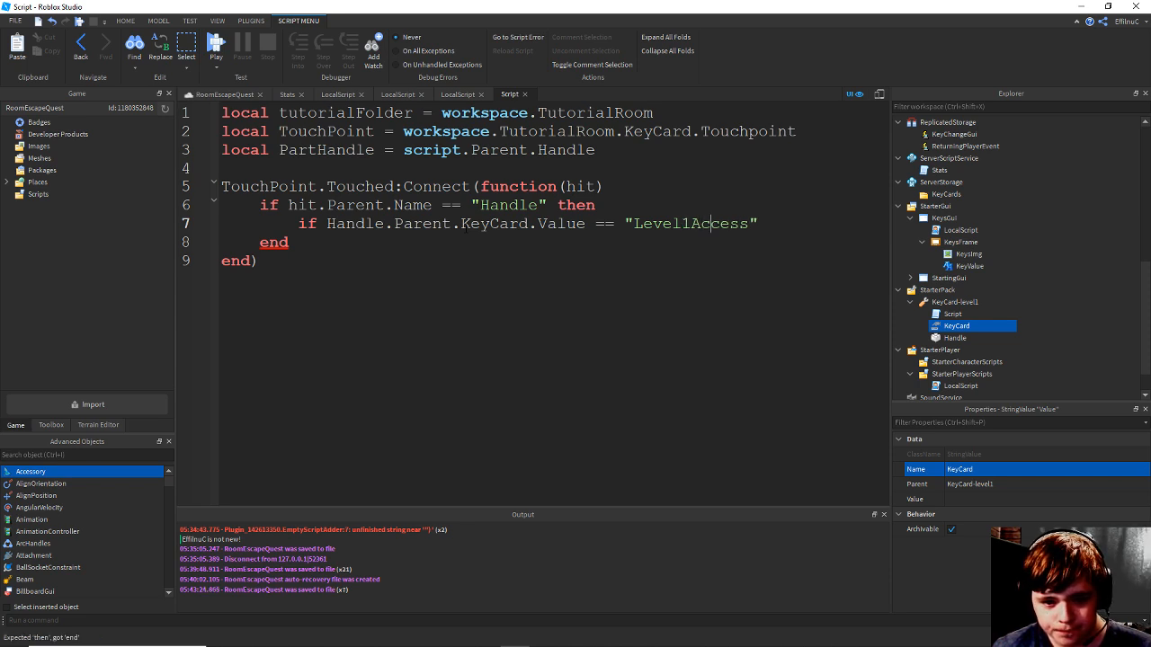
pyautogui.hotkey('ctrl', 's')
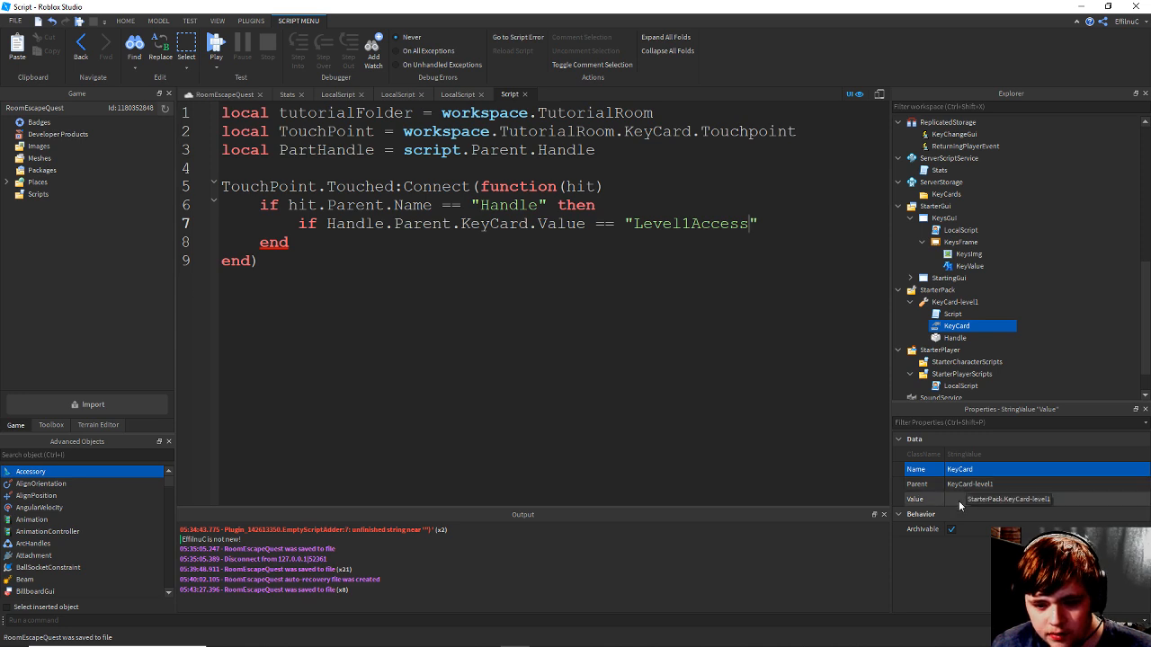
# Set the KeyCard StringValue's Value to Level1Access.
pyautogui.click(958, 501)
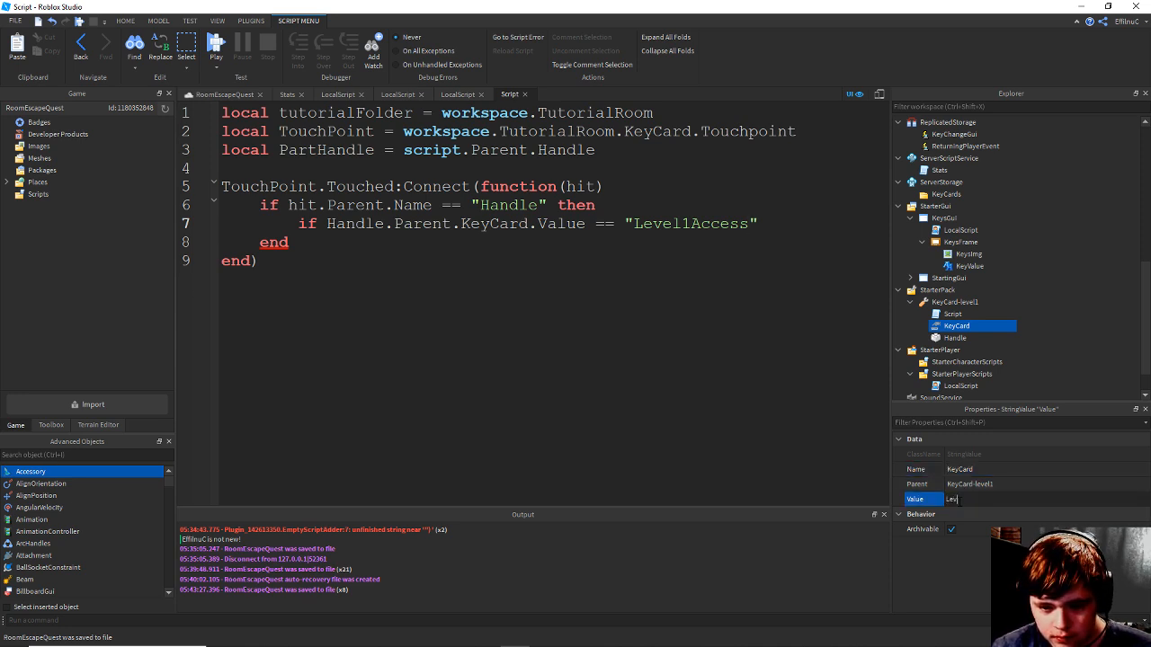
pyautogui.write('Level1')
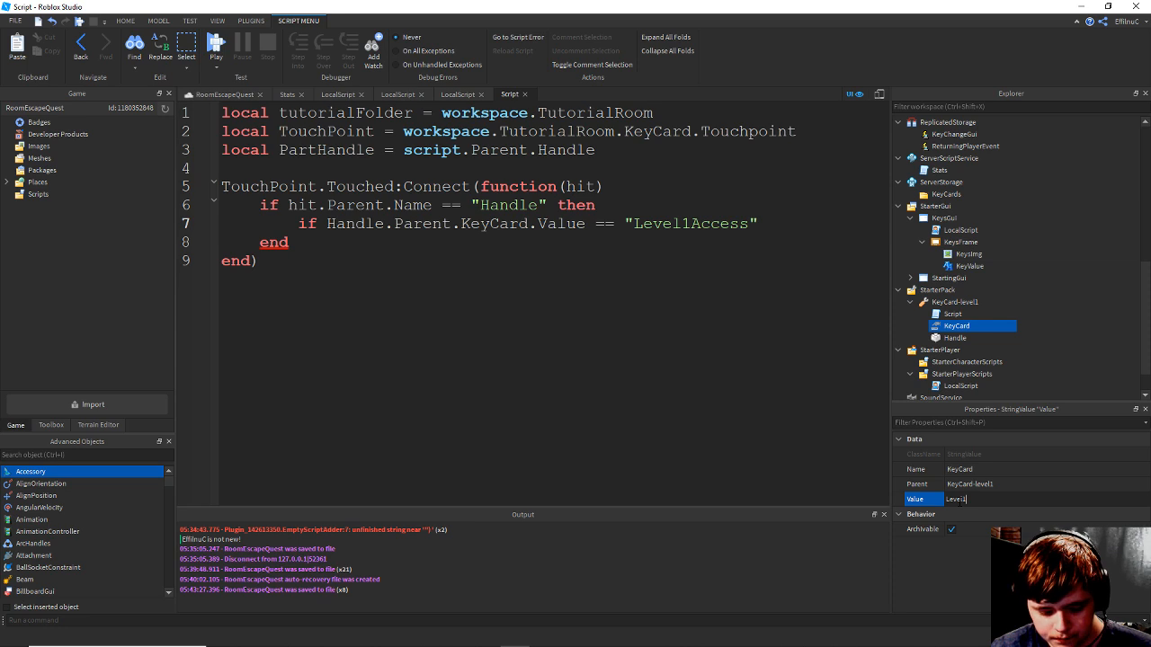
pyautogui.write('Access')
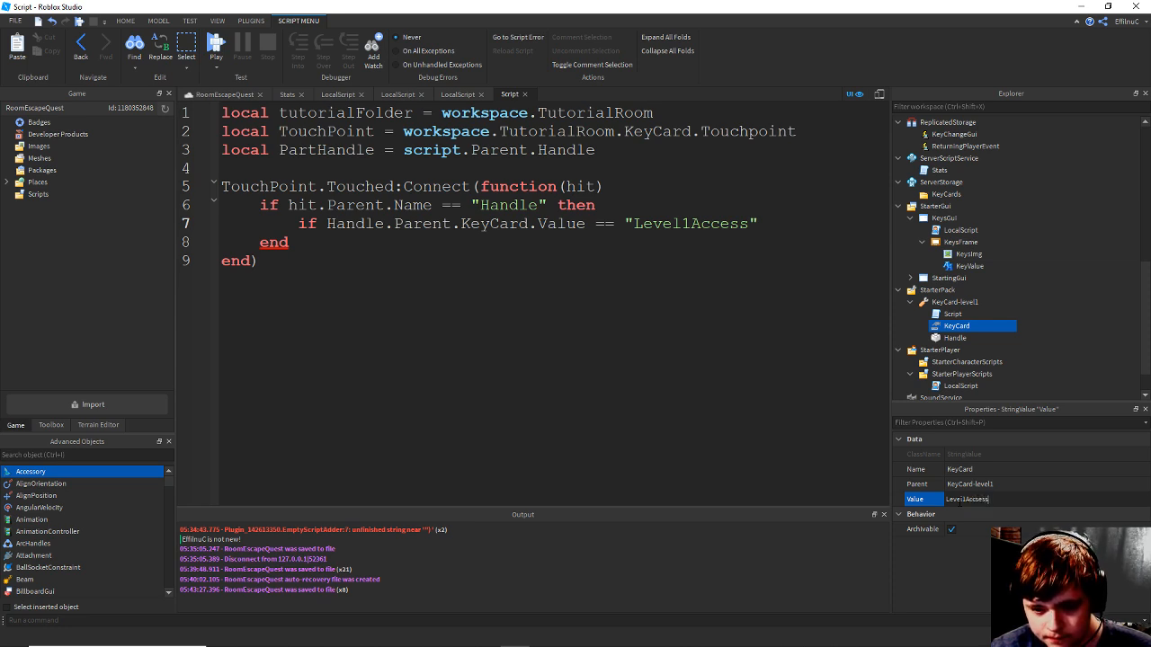
pyautogui.hotkey('ctrl', 's')
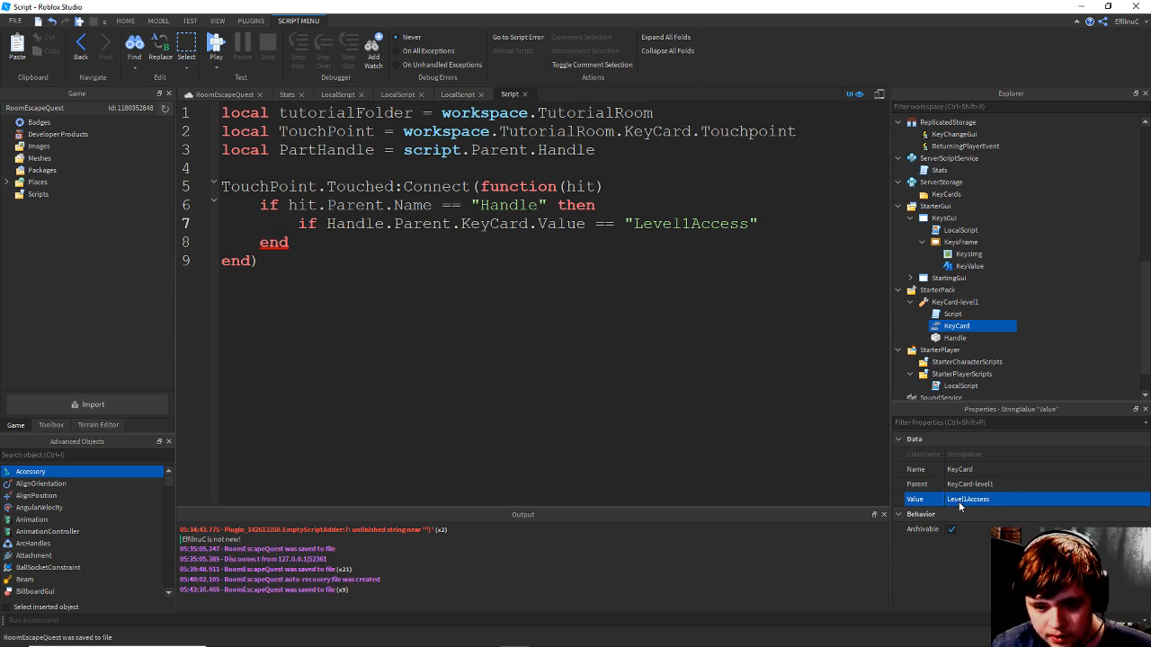
# Paste the Value text over line 7's compared string and save.
pyautogui.click(678, 212)
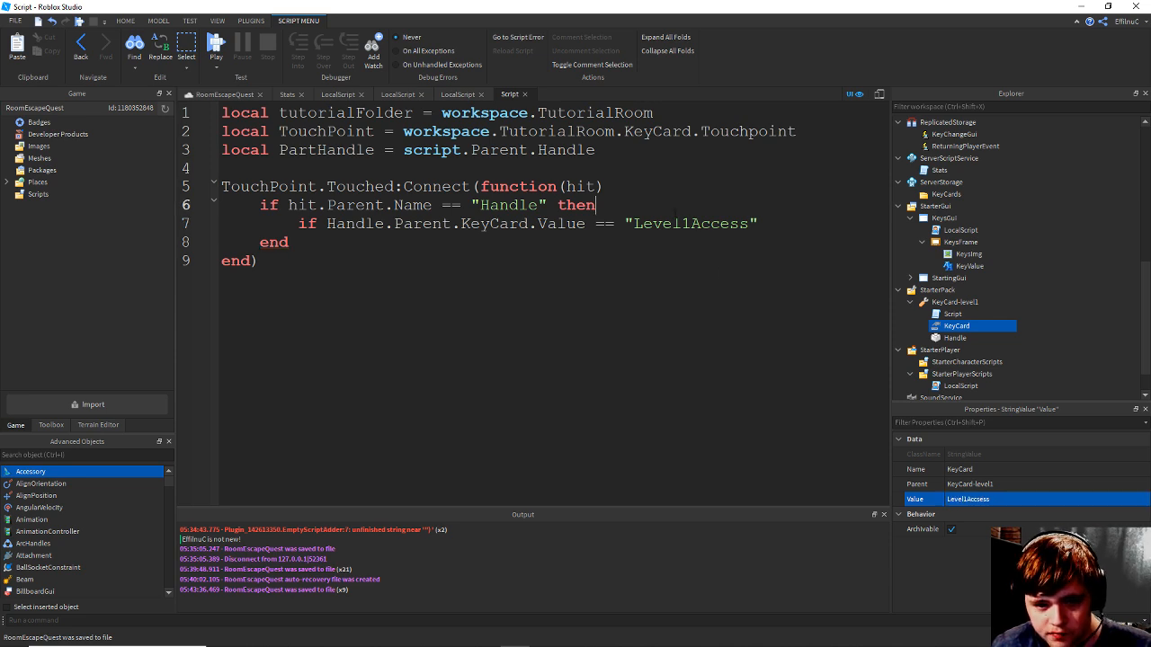
pyautogui.doubleClick(676, 223)
pyautogui.write('Level1Accsess')
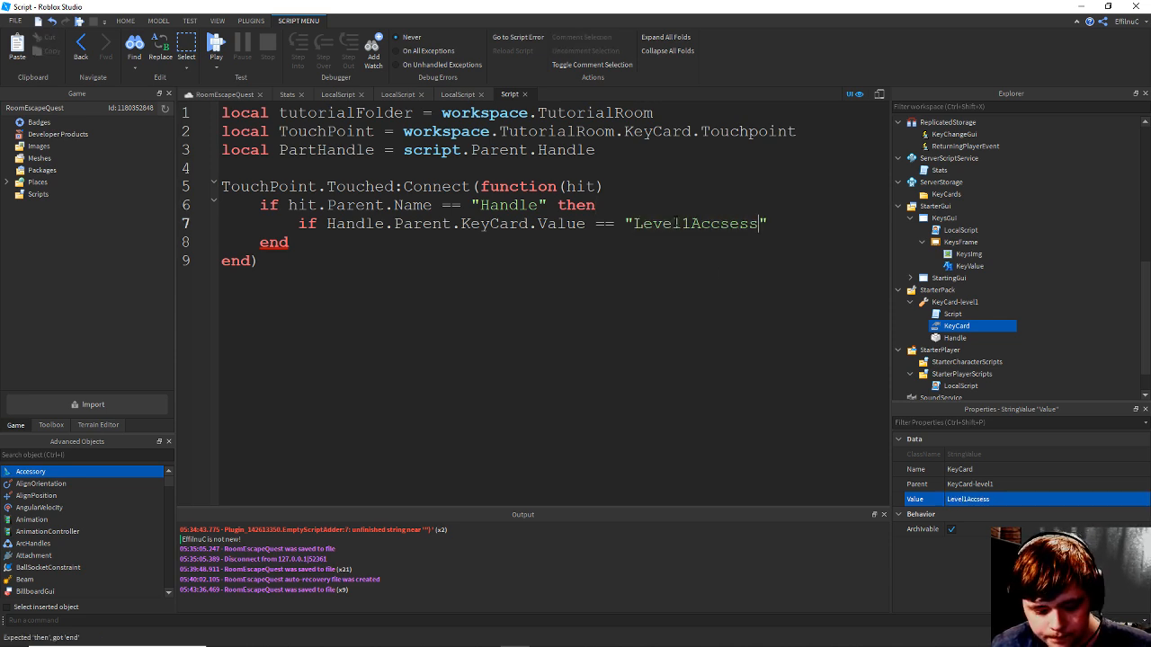
pyautogui.hotkey('ctrl', 's')
pyautogui.click(860, 238)
pyautogui.click(816, 225)
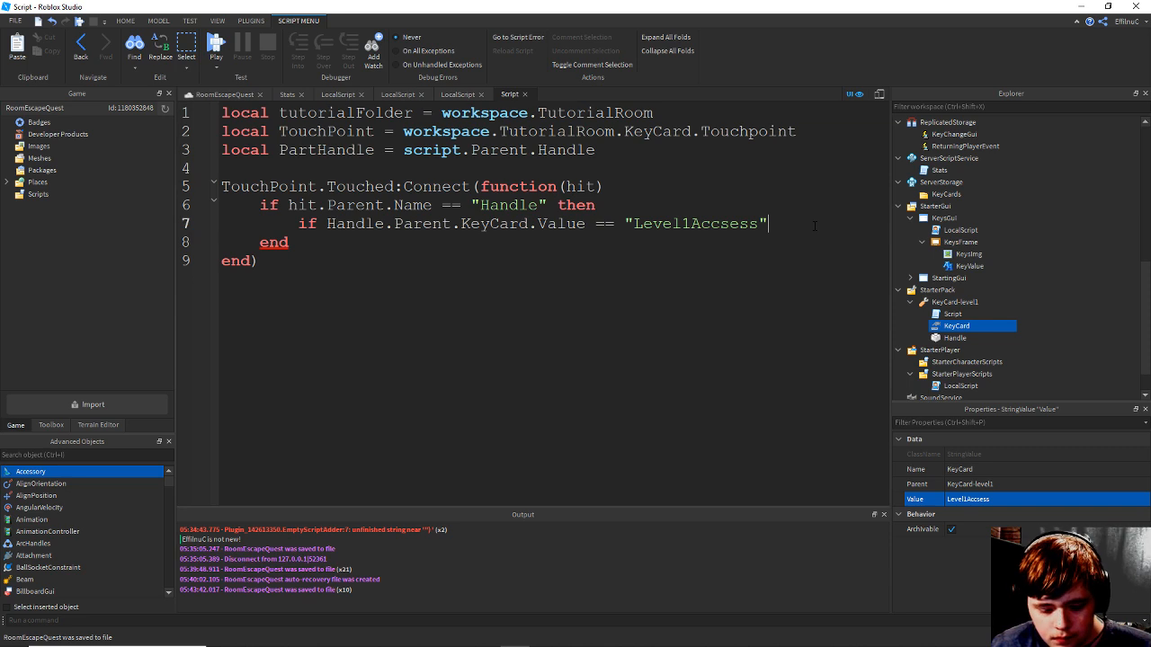
# End line 7 with then and add print("Part Is Right") on line 8.
pyautogui.write('then')
pyautogui.press('Return')
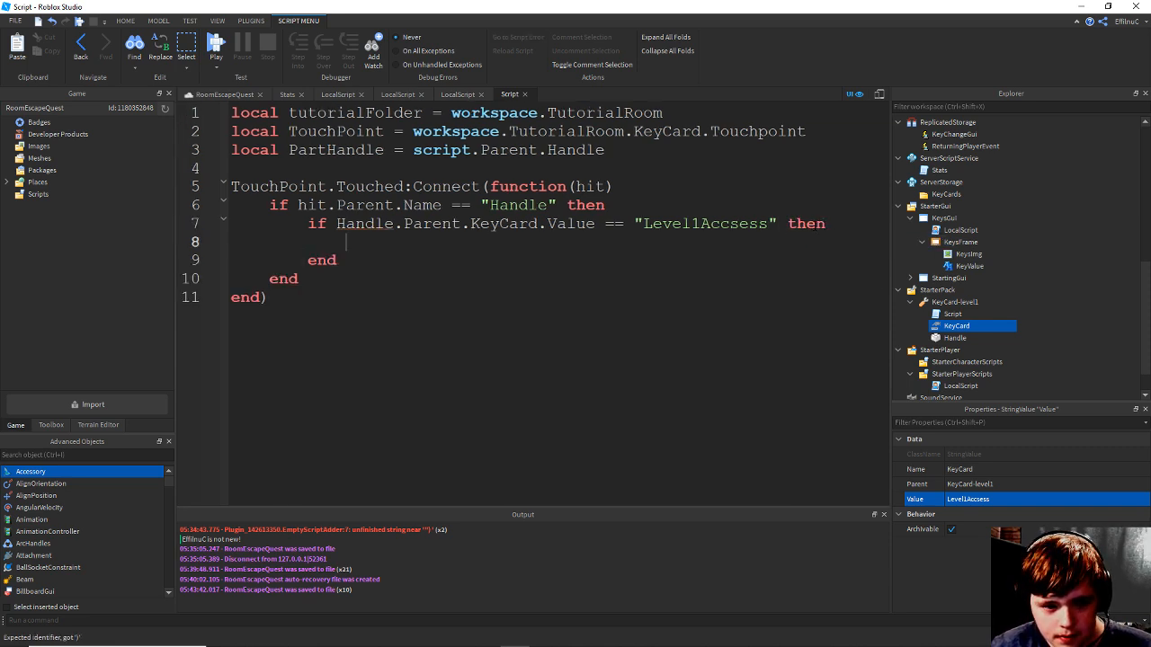
pyautogui.write('print(')
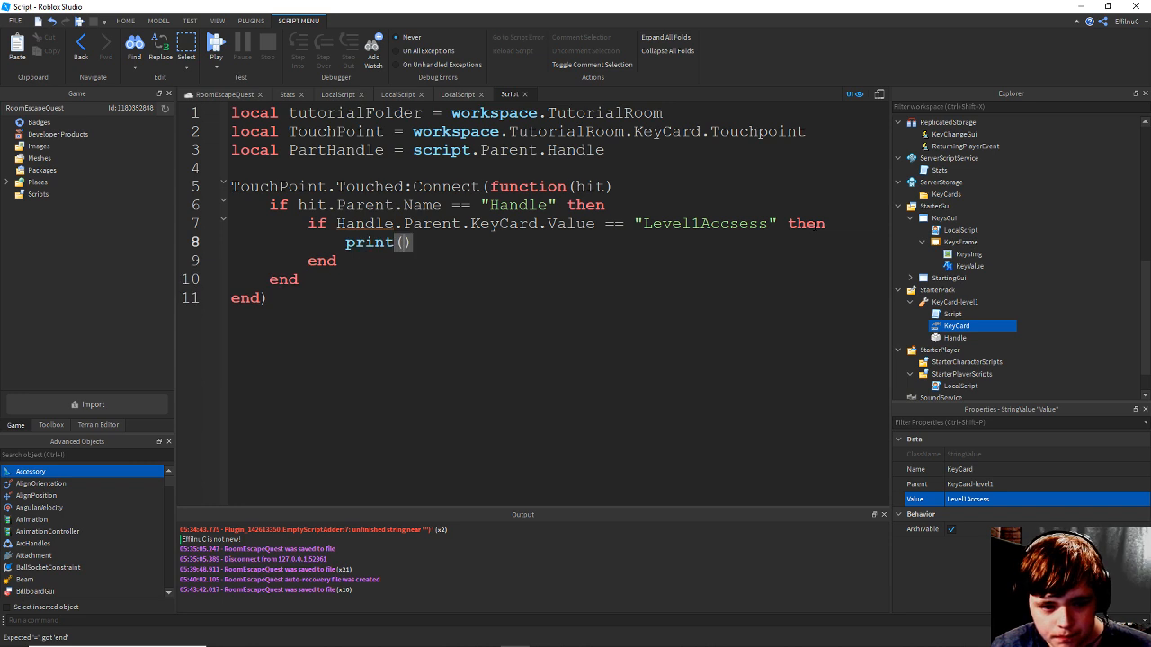
pyautogui.write('"')
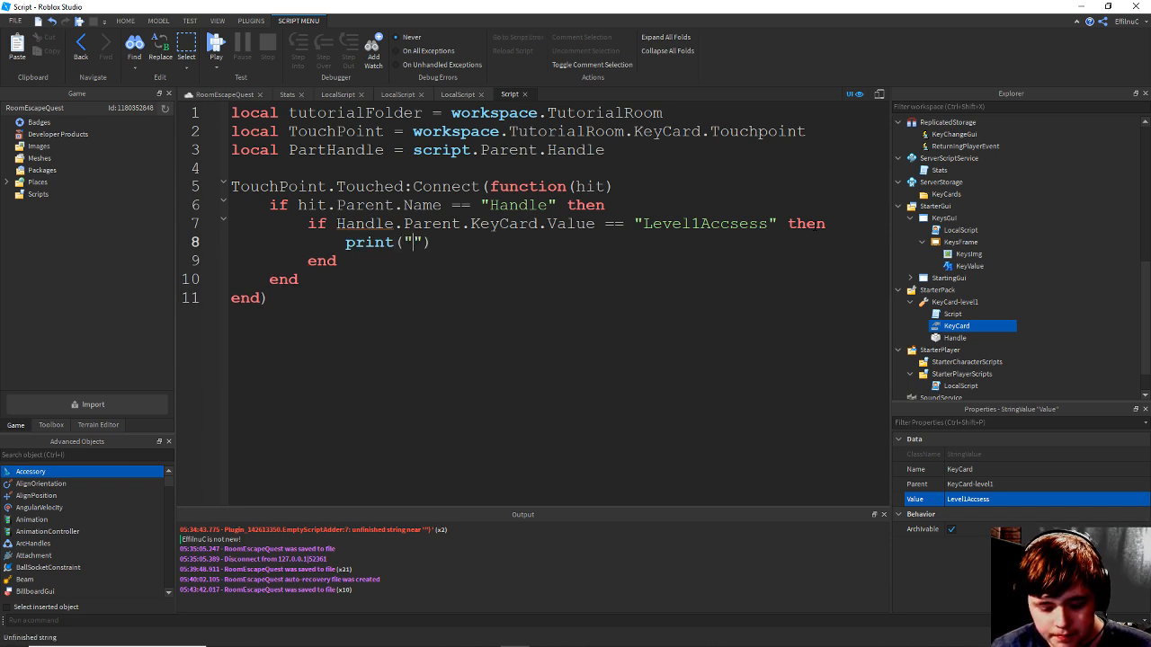
pyautogui.write('Part Is ')
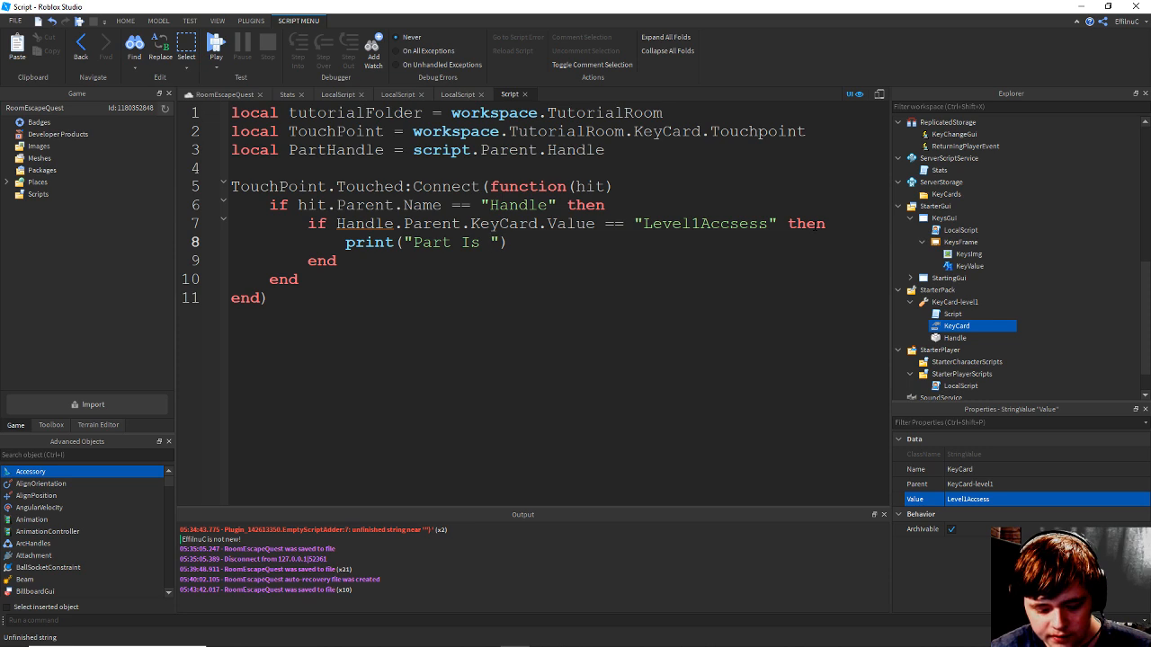
pyautogui.write('Right')
pyautogui.hotkey('ctrl', 's')
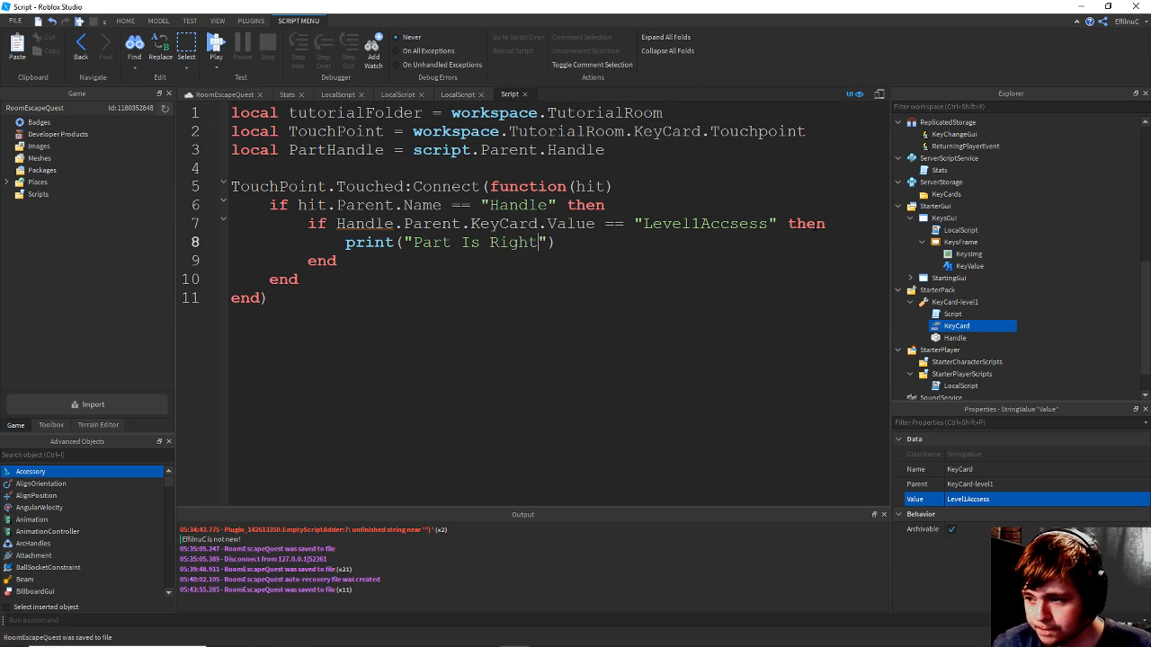
pyautogui.hotkey('ctrl', 's')
# Delete the undefined Handle reference at the start of line 7.
pyautogui.click(337, 224)
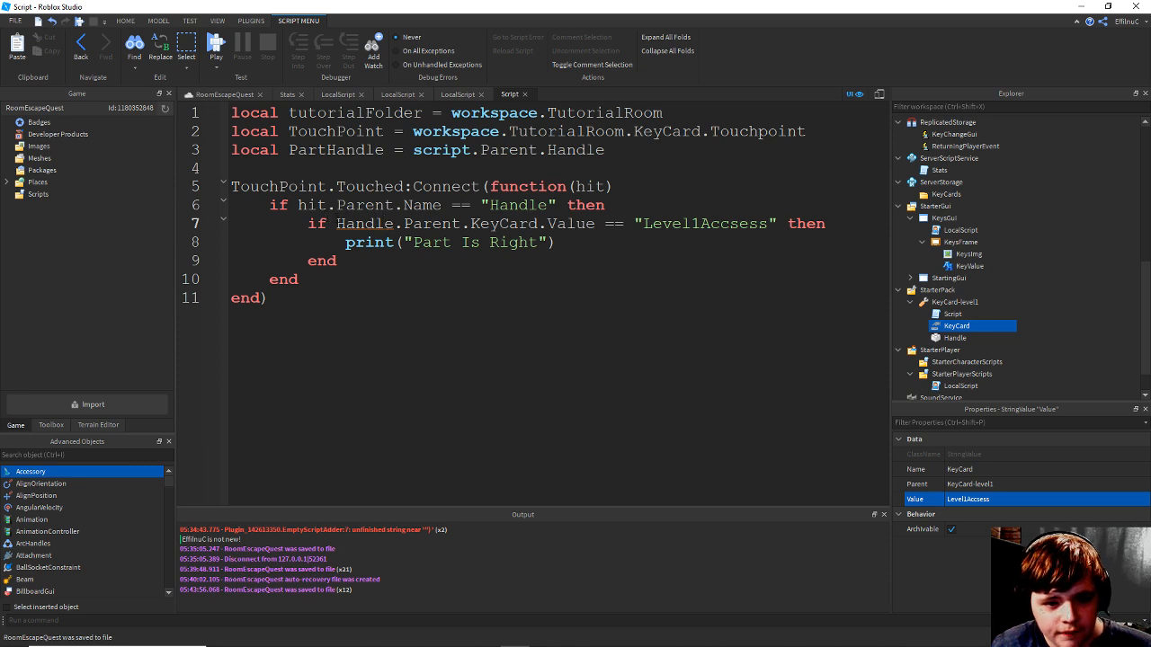
pyautogui.moveTo(337, 223); pyautogui.dragTo(393, 224)
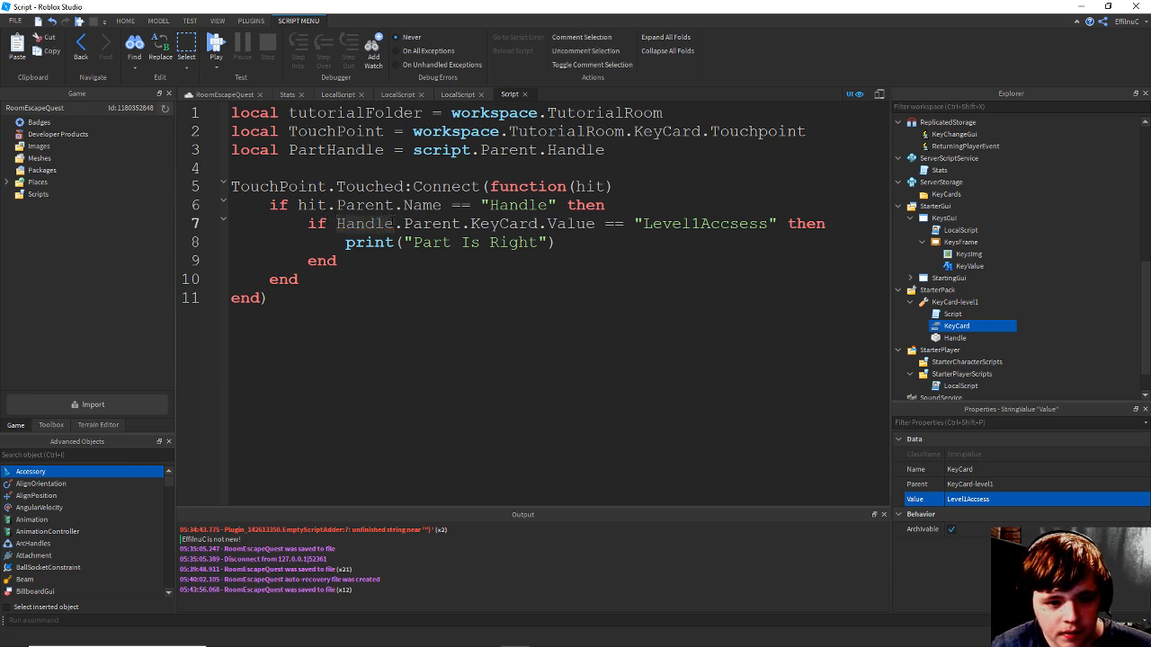
pyautogui.press('BackSpace')
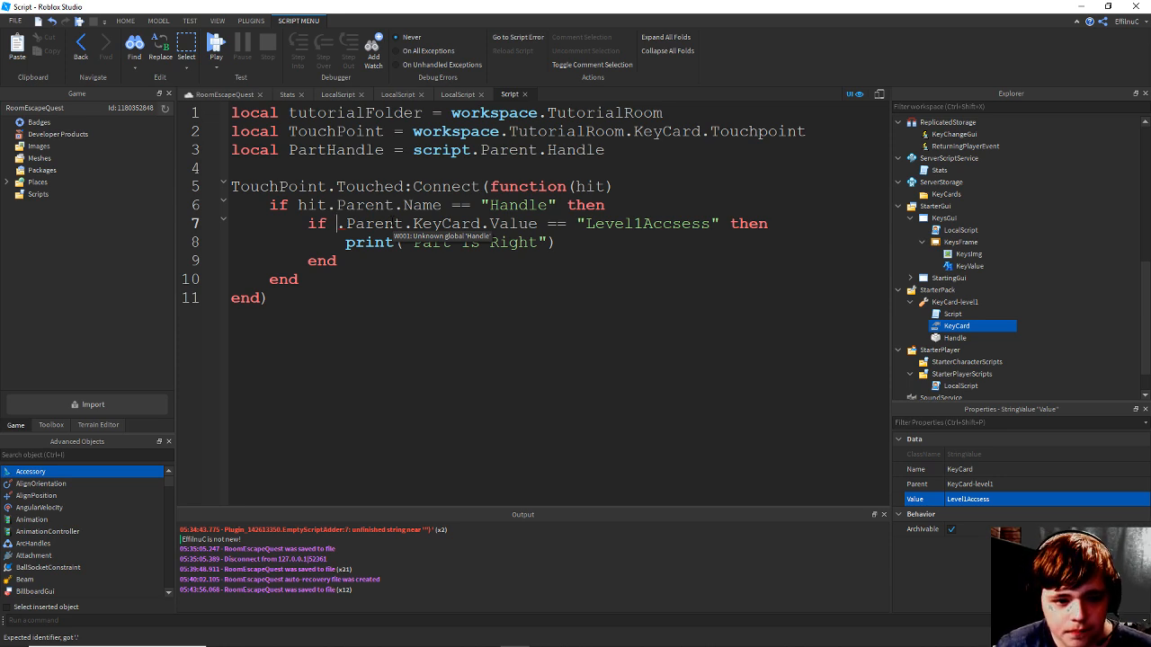
# Use hit on line 7, drop .Parent from line 6's check, save, and view the Stats script.
pyautogui.write('hit')
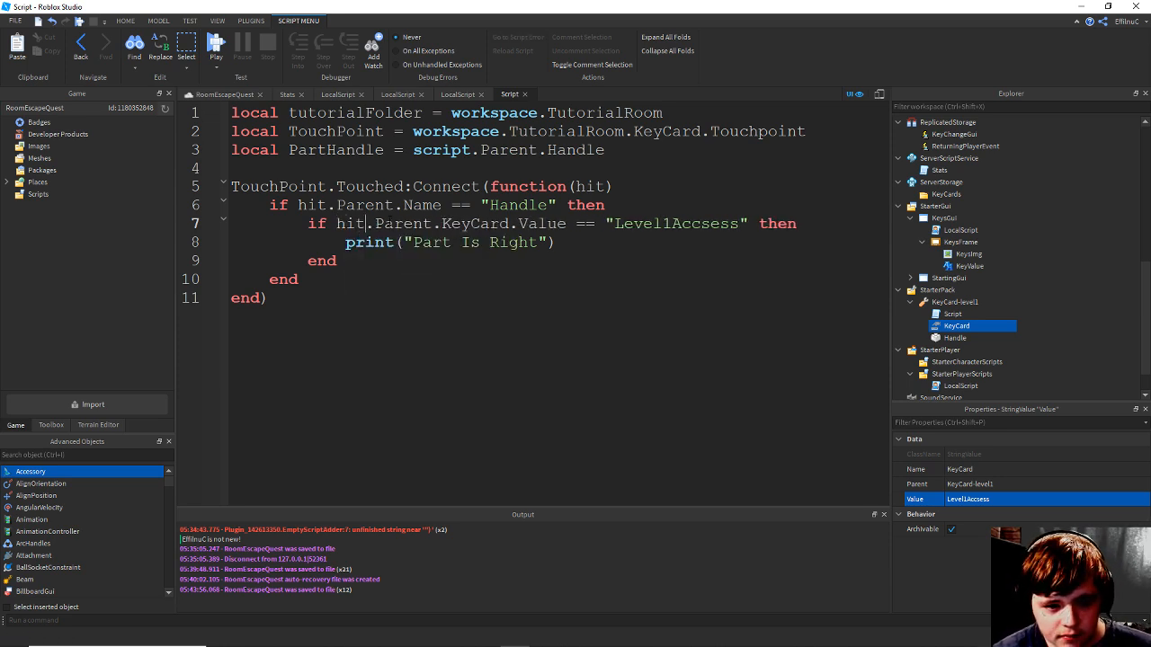
pyautogui.hotkey('ctrl', 's')
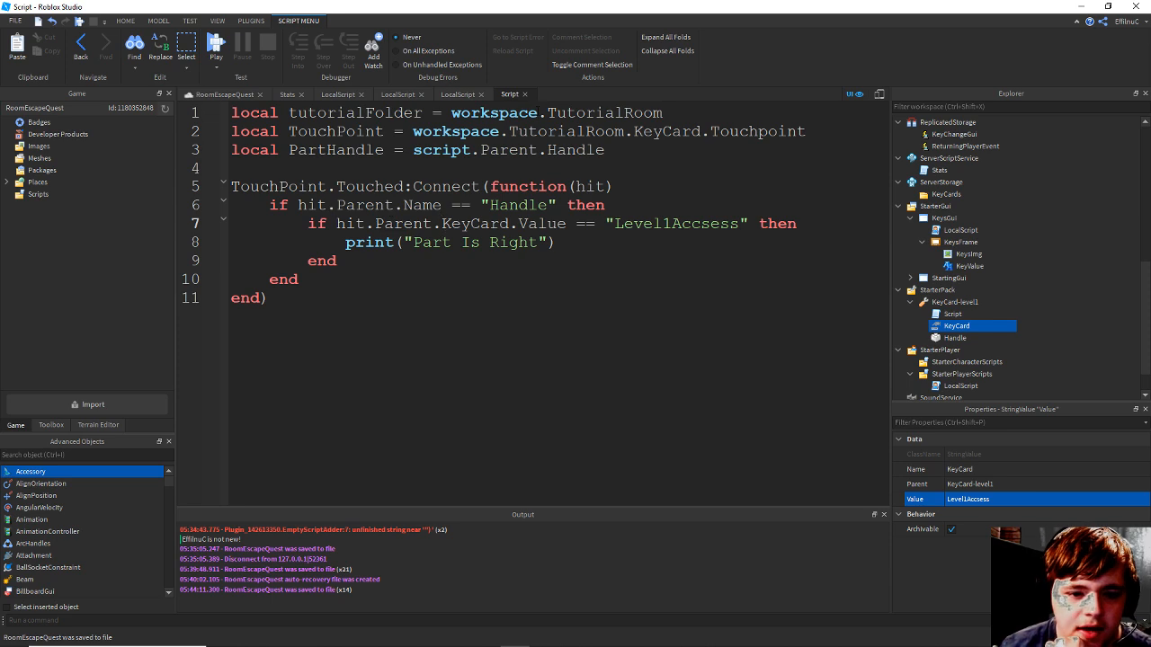
pyautogui.click(426, 202)
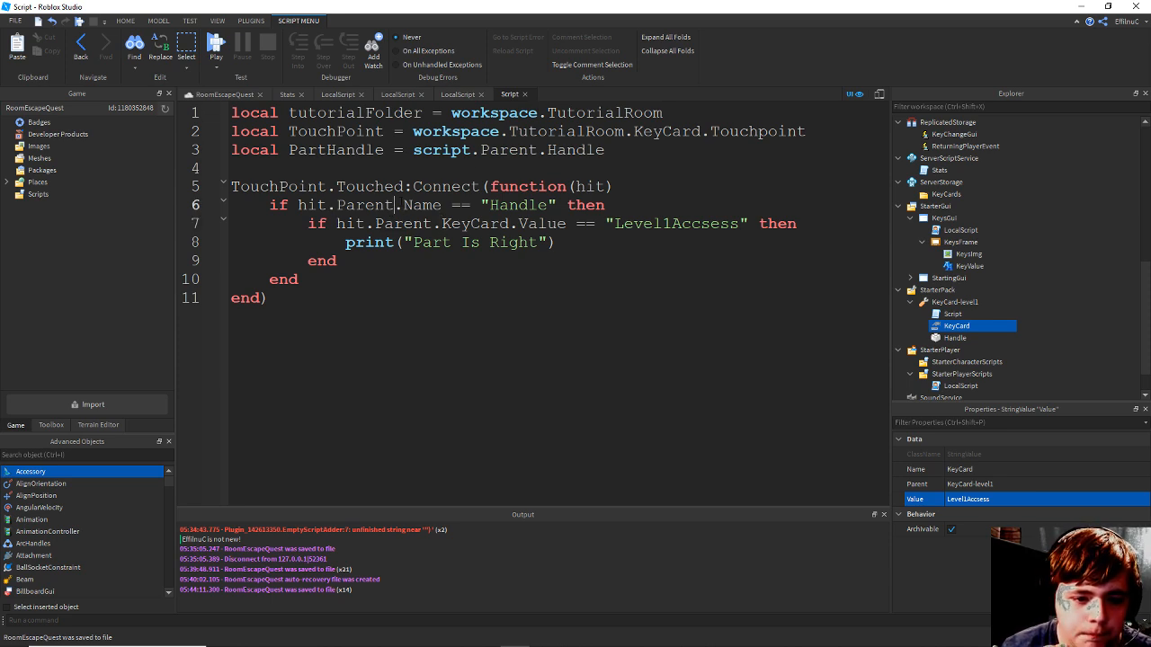
pyautogui.press('BackSpace')
pyautogui.press('BackSpace')
pyautogui.press('BackSpace')
pyautogui.press('BackSpace')
pyautogui.press('BackSpace')
pyautogui.press('BackSpace')
pyautogui.press('BackSpace')
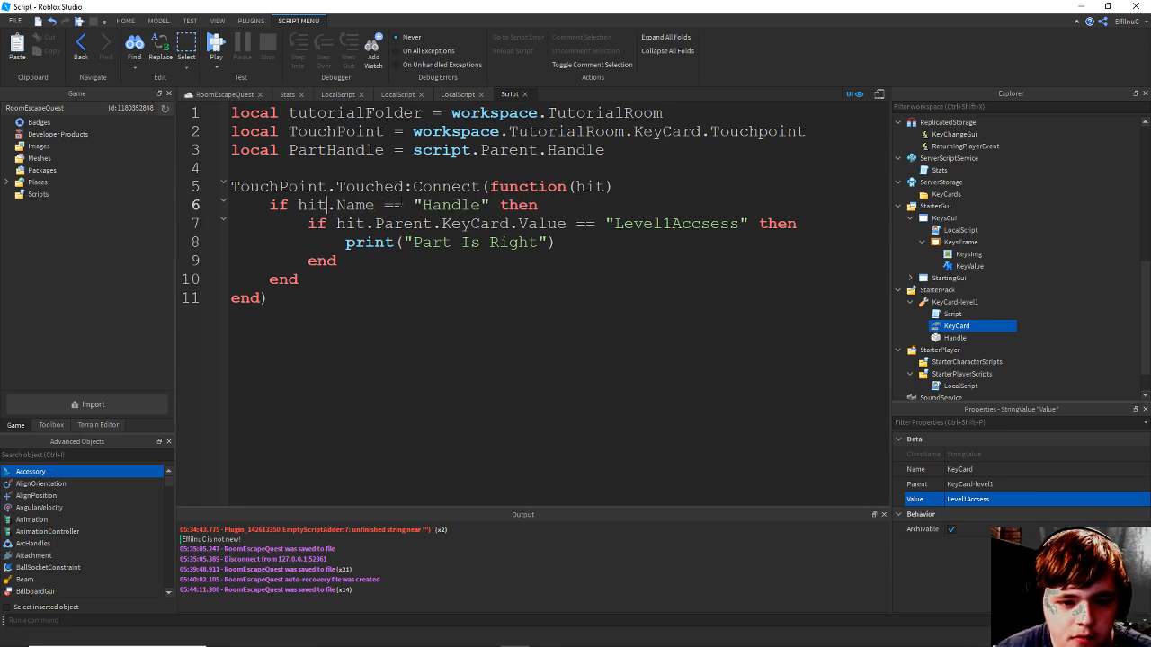
pyautogui.press('Right')
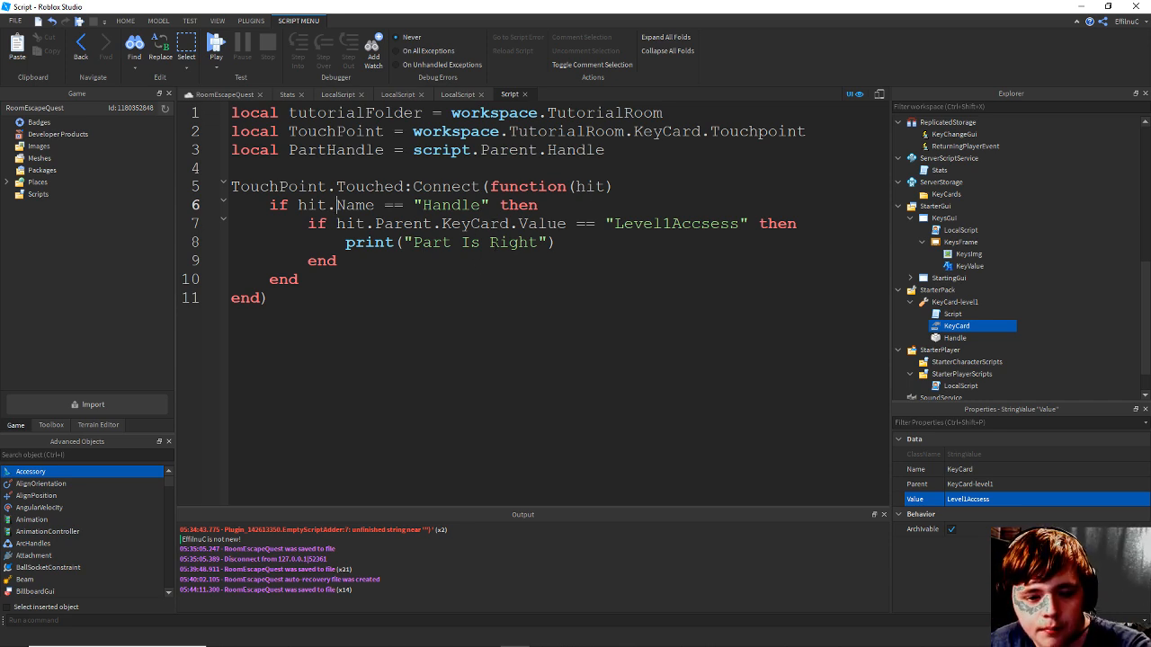
pyautogui.hotkey('ctrl', 's')
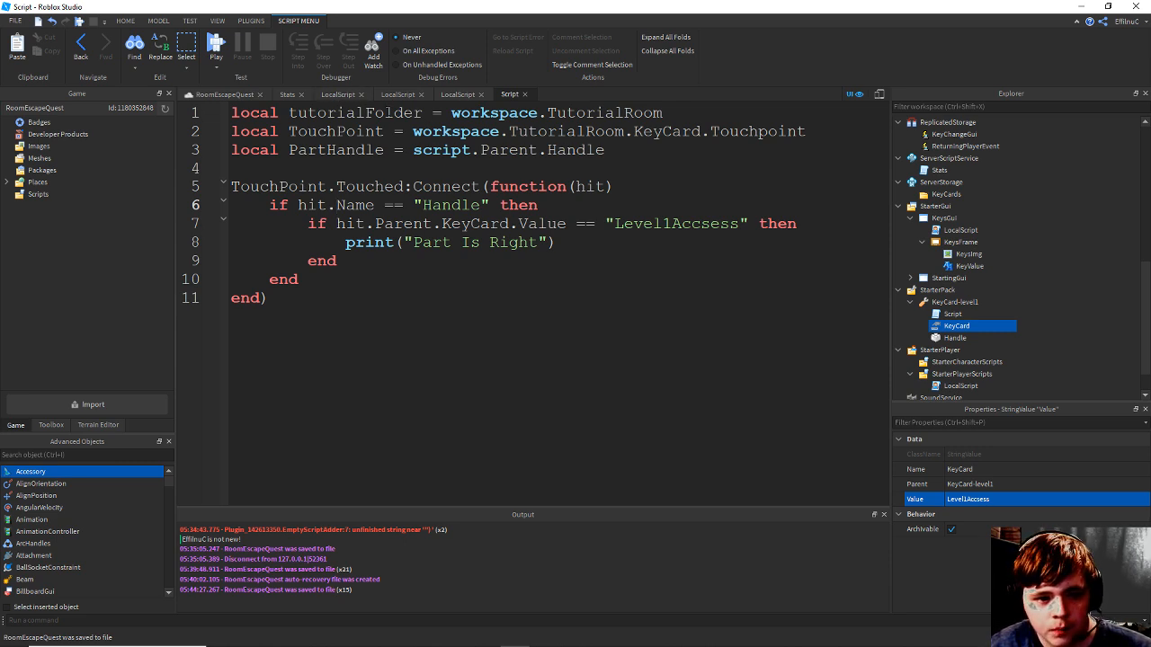
pyautogui.click(285, 94)
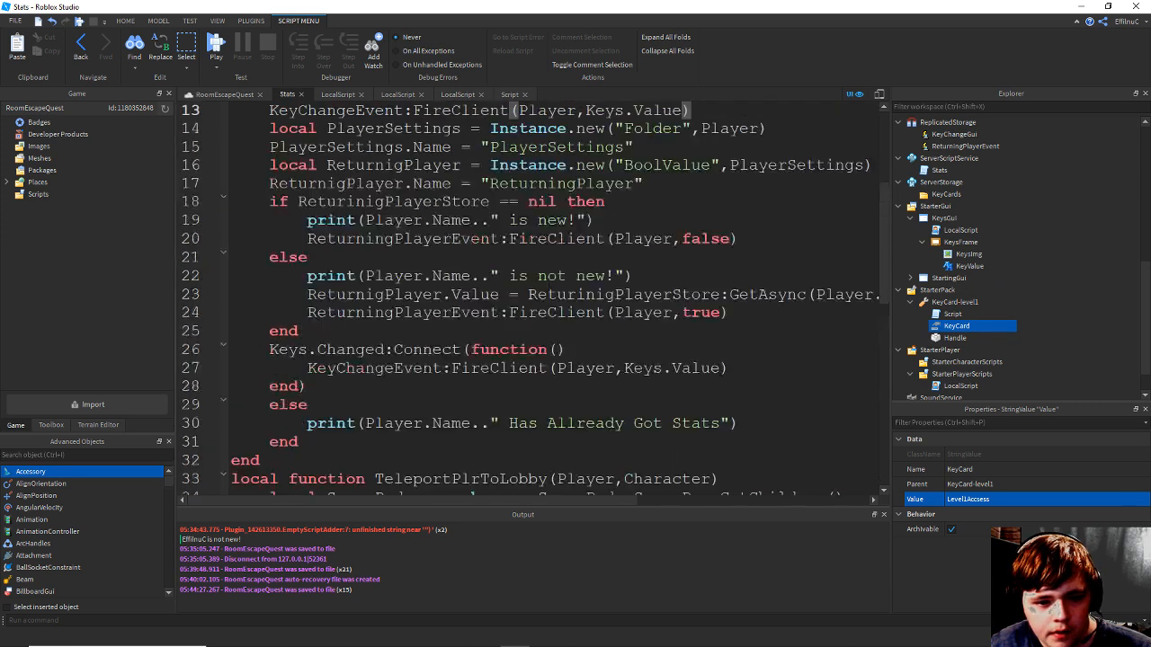
# Browse the Stats script and the LocalScripts, settling on the welcome-screen LocalScript.
pyautogui.scroll(3, 530, 297)
pyautogui.scroll(-4, 530, 297)
pyautogui.scroll(-2, 530, 296)
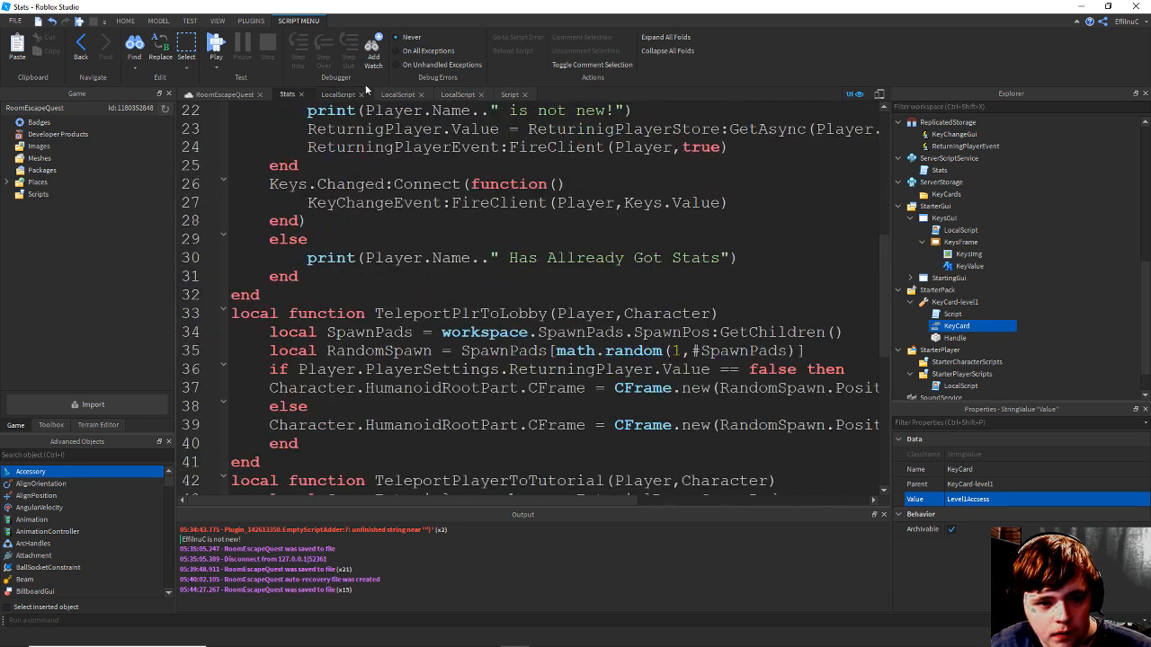
pyautogui.click(333, 93)
pyautogui.scroll(-2, 502, 306)
pyautogui.scroll(-5, 502, 306)
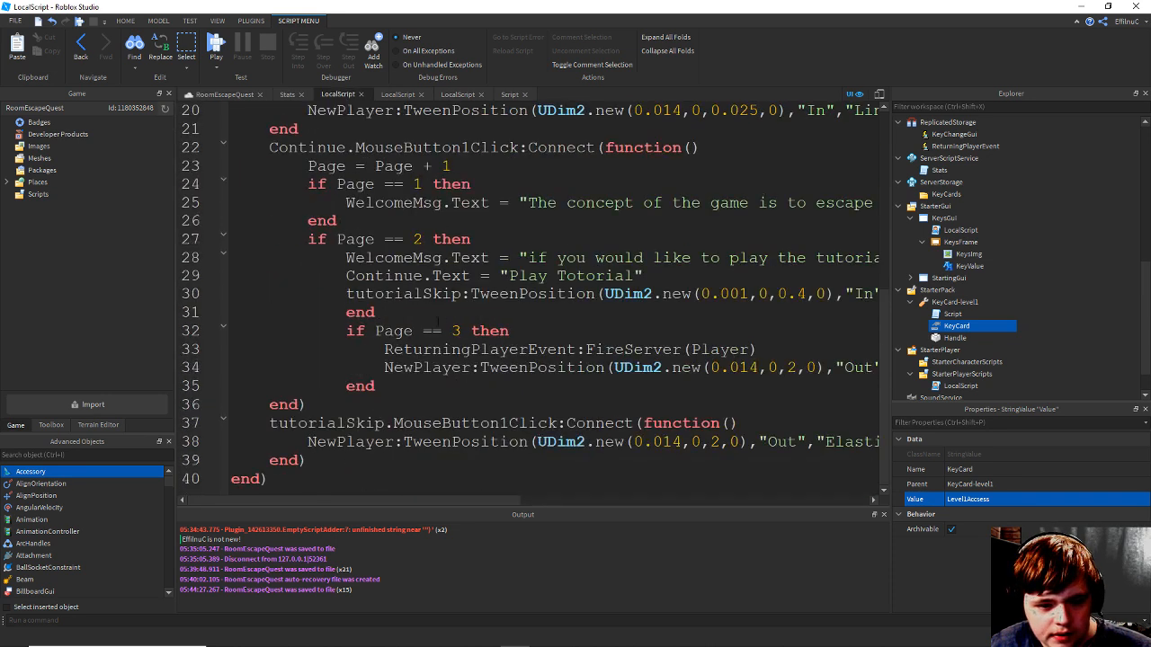
pyautogui.scroll(5, 501, 305)
pyautogui.scroll(-2, 445, 205)
pyautogui.scroll(5, 445, 205)
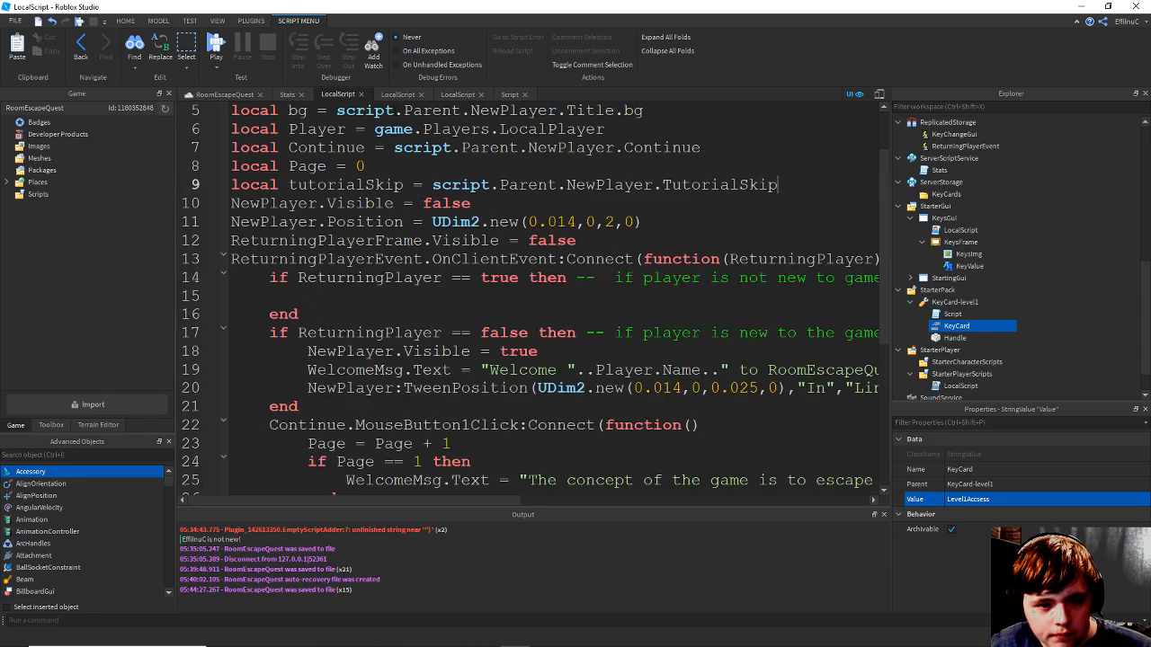
pyautogui.click(397, 94)
pyautogui.click(452, 94)
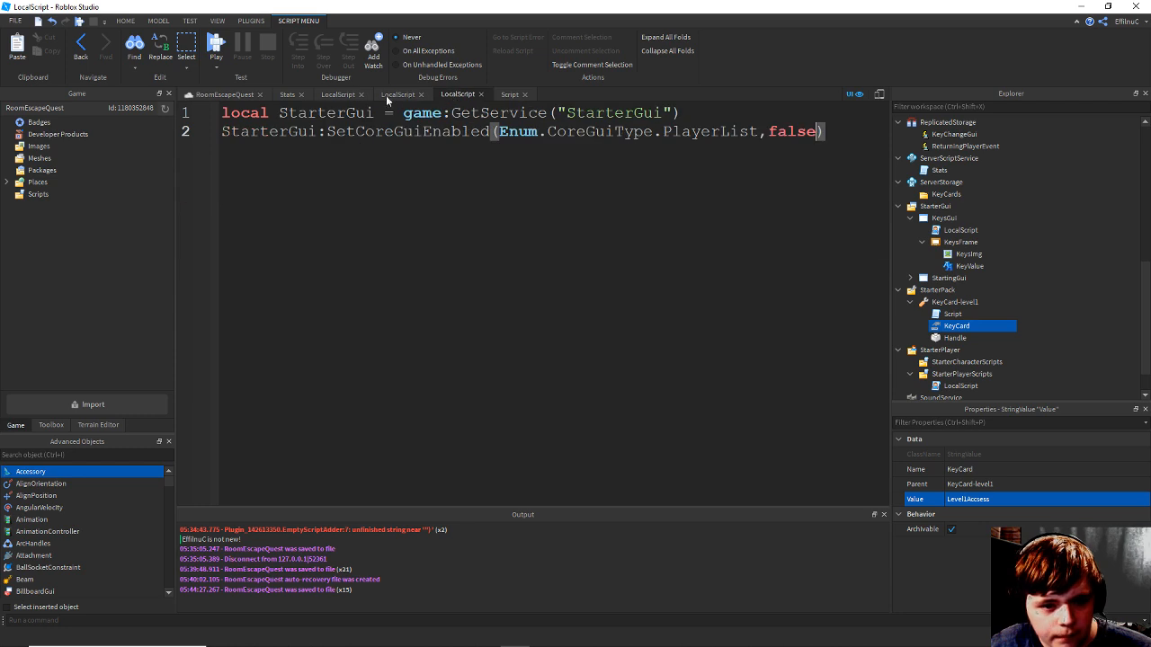
pyautogui.click(338, 94)
pyautogui.scroll(2, 484, 237)
pyautogui.scroll(-3, 483, 238)
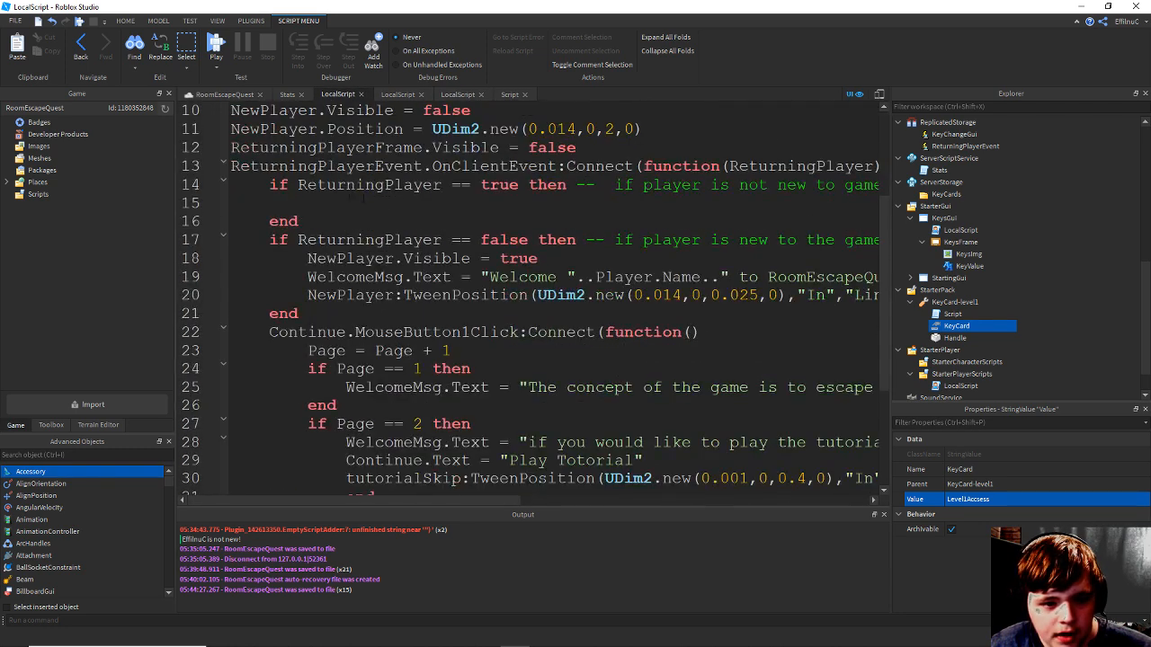
# Change line 17 to read if ReturningPlayer == true then.
pyautogui.doubleClick(502, 239)
pyautogui.press('BackSpace')
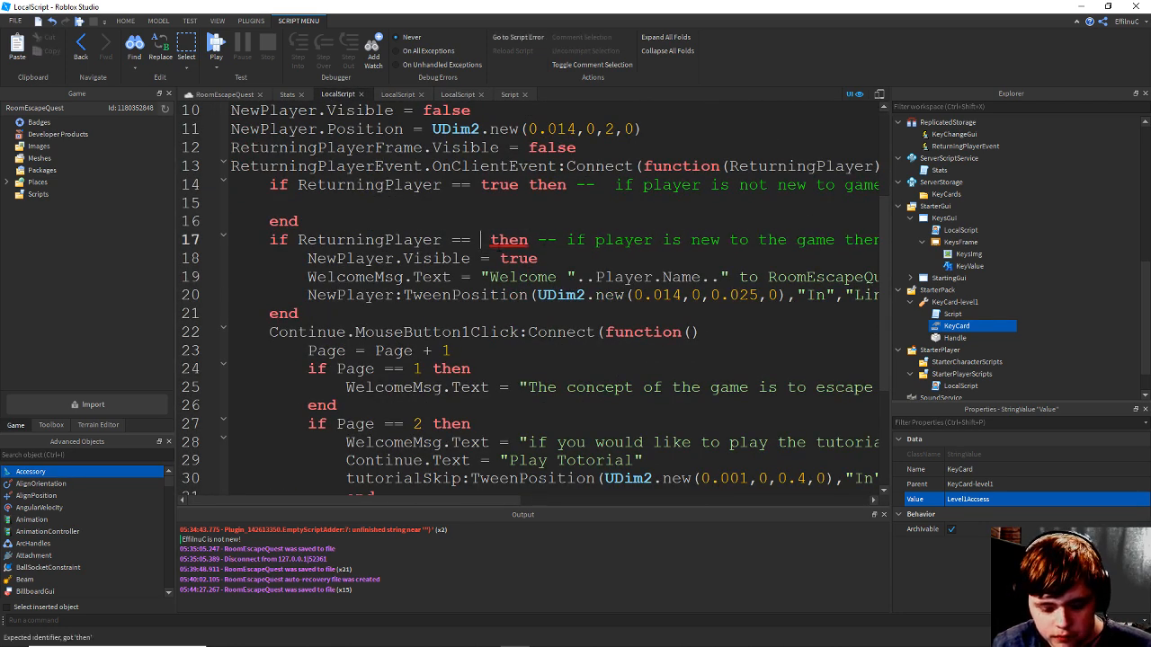
pyautogui.write('tr')
pyautogui.press('Tab')
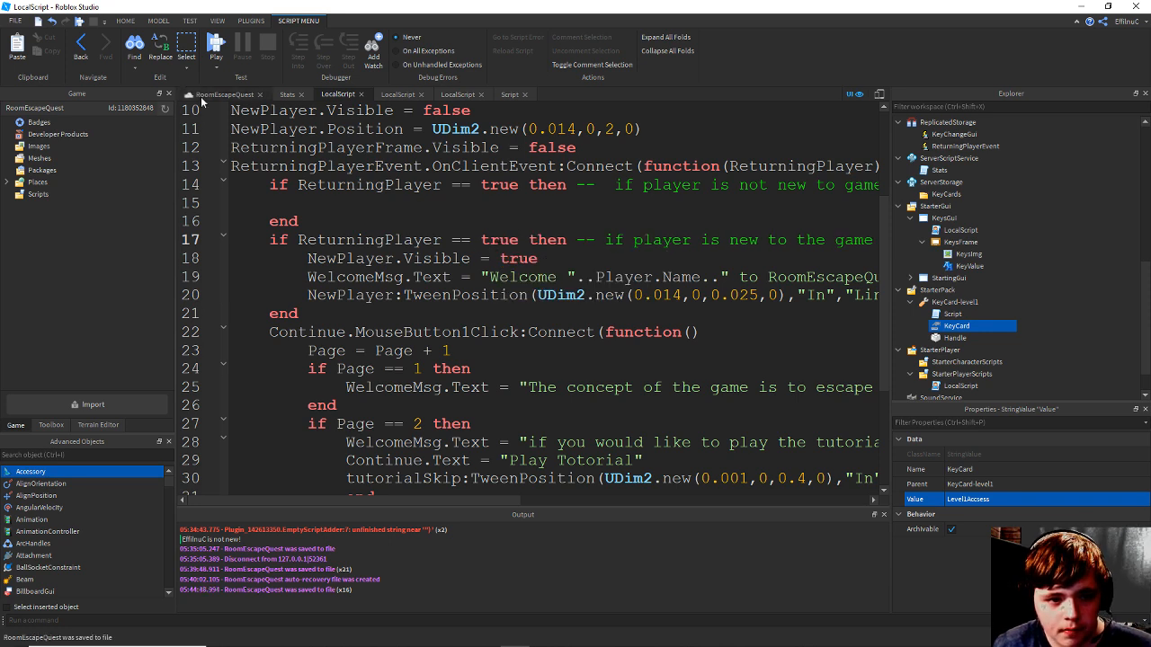
# Playtest the RoomEscapeQuest place and click through the welcome and tutorial prompts.
pyautogui.click(201, 96)
pyautogui.click(190, 20)
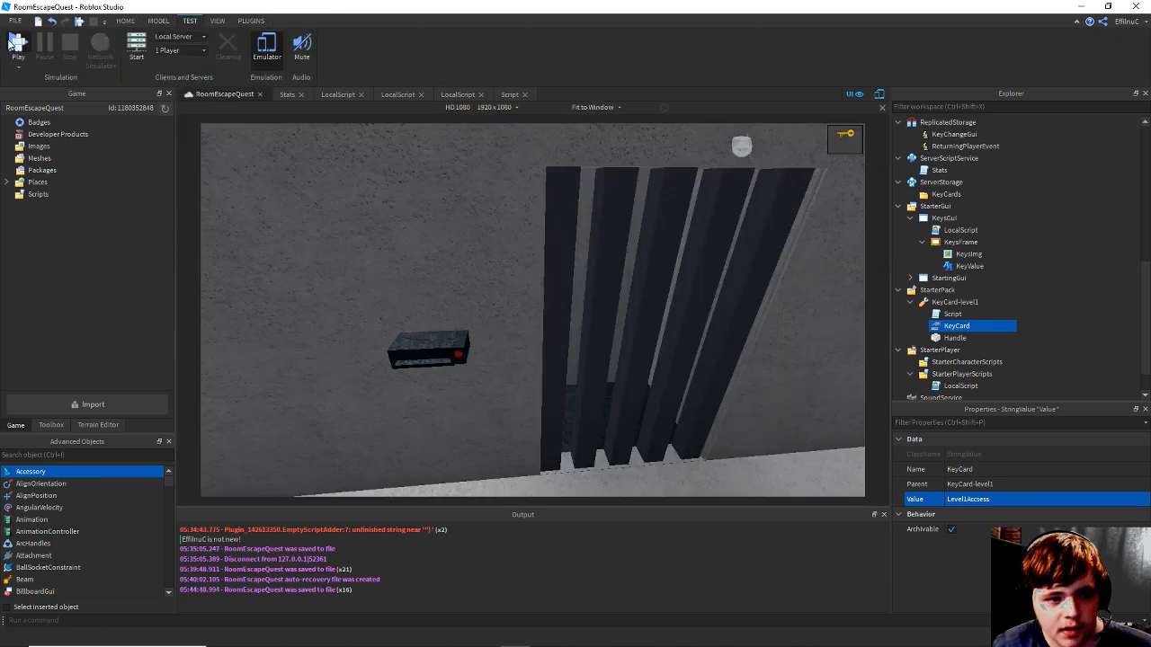
pyautogui.press('F5')
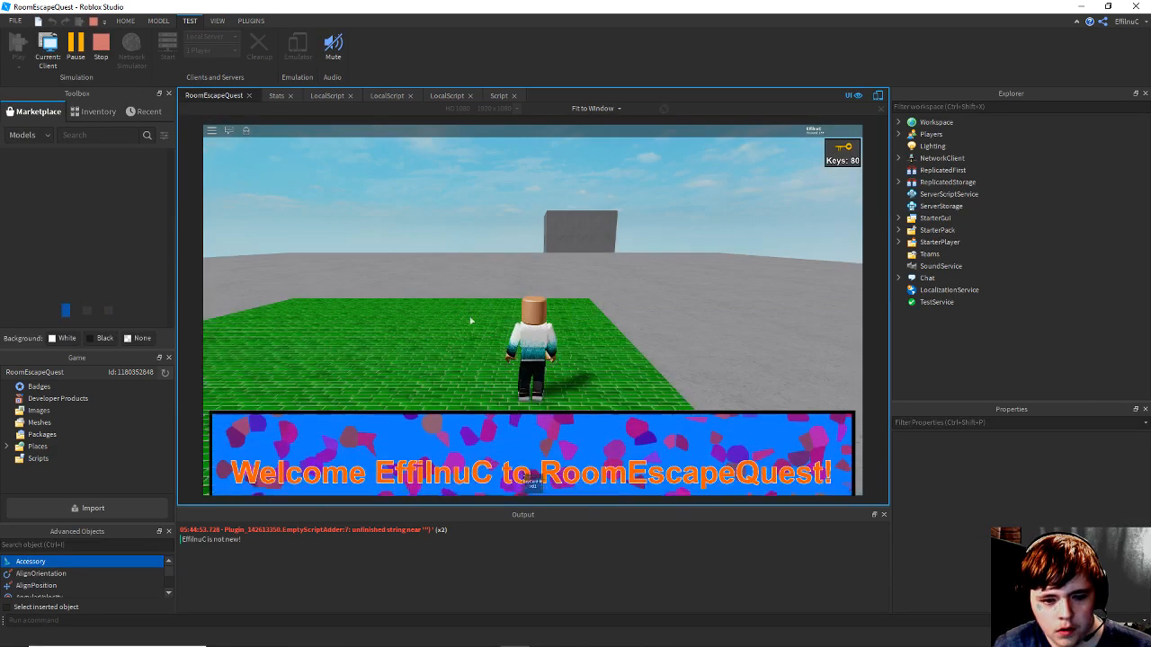
pyautogui.click(524, 396)
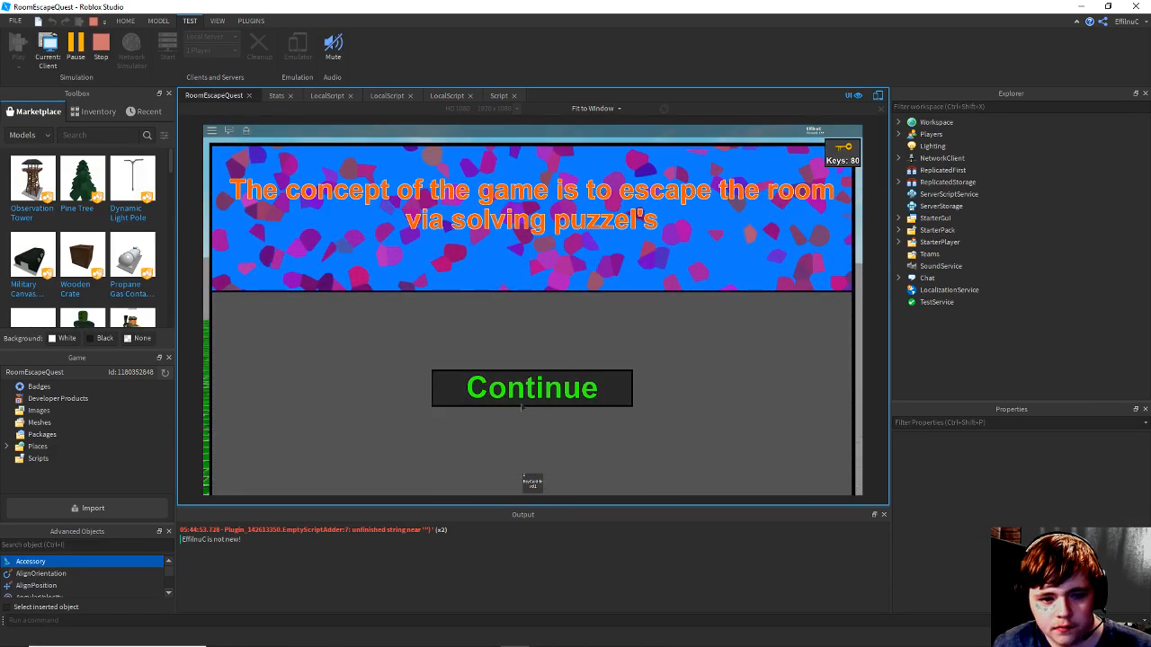
pyautogui.click(522, 403)
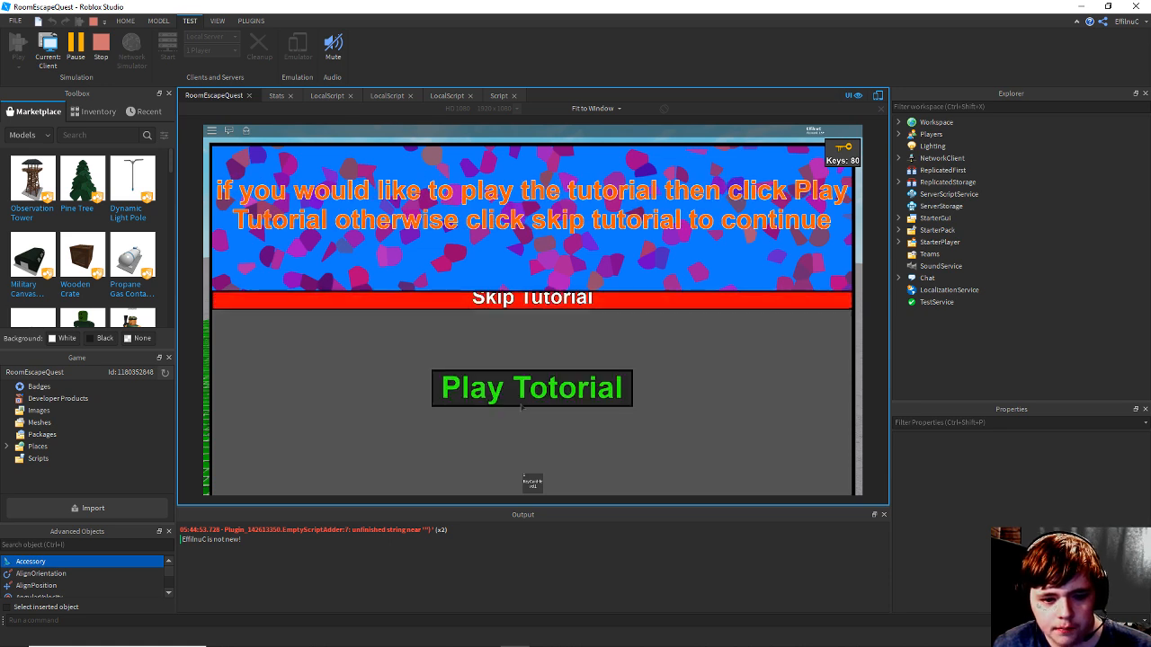
pyautogui.click(519, 401)
# Equip the keycard, jump at the wall reader beside the barred door, then stop the test.
pyautogui.press('w')
pyautogui.moveTo(514, 394); pyautogui.dragTo(476, 393, button='right')
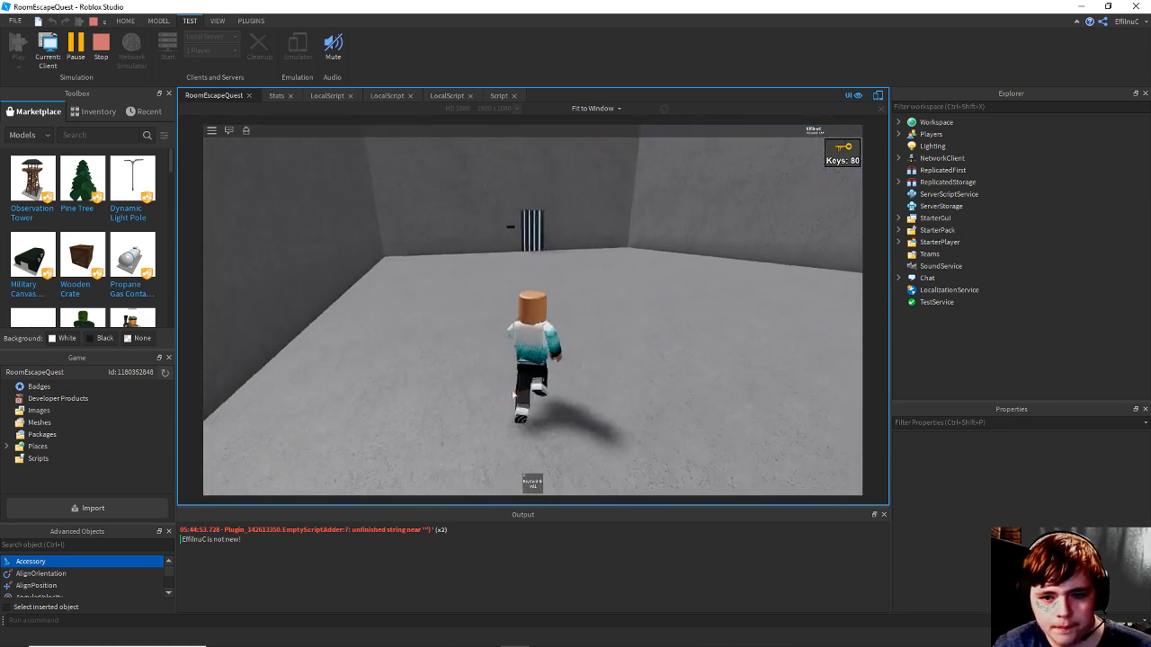
pyautogui.press('1')
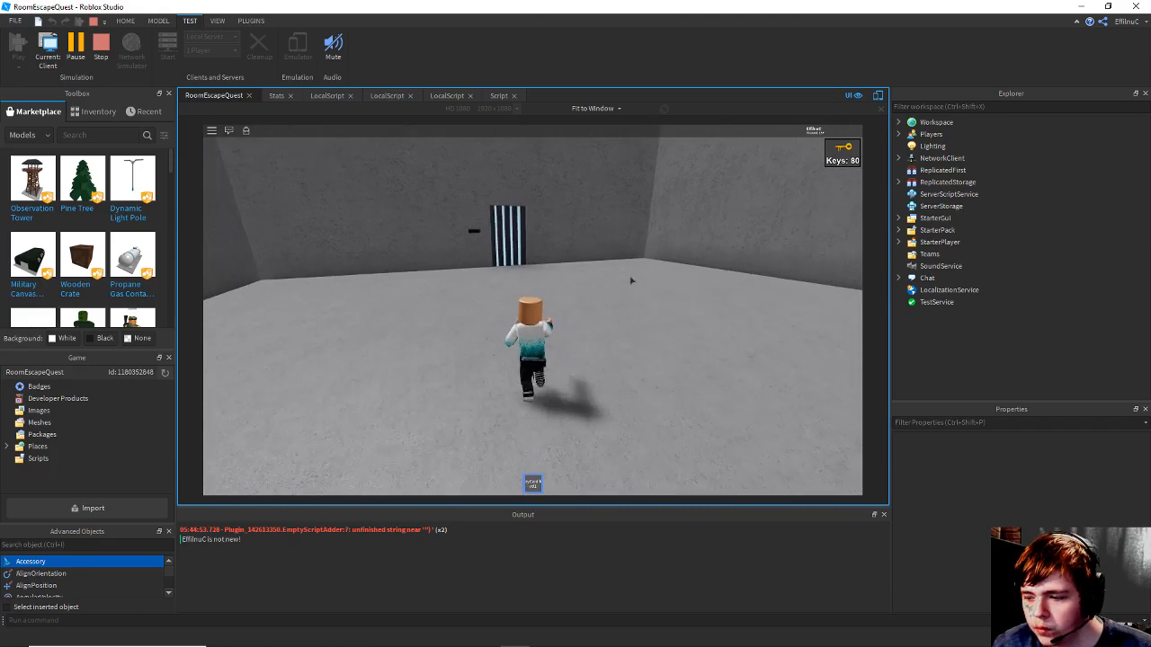
pyautogui.moveTo(631, 280); pyautogui.dragTo(604, 280, button='right')
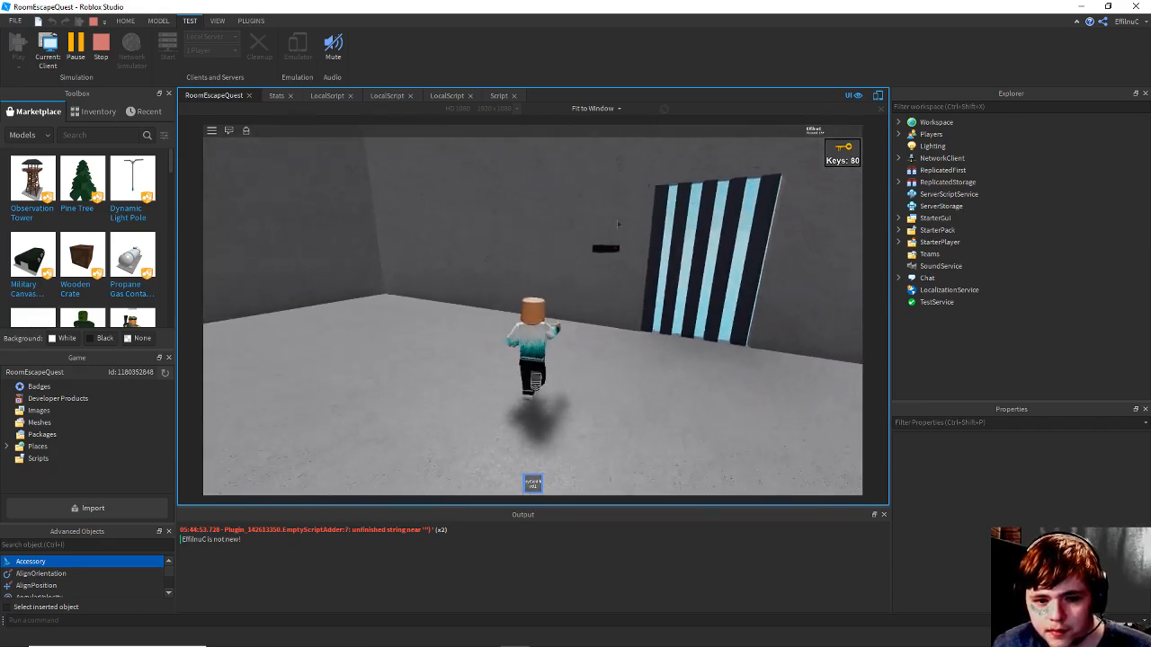
pyautogui.press('space')
pyautogui.moveTo(589, 258); pyautogui.dragTo(616, 261, button='right')
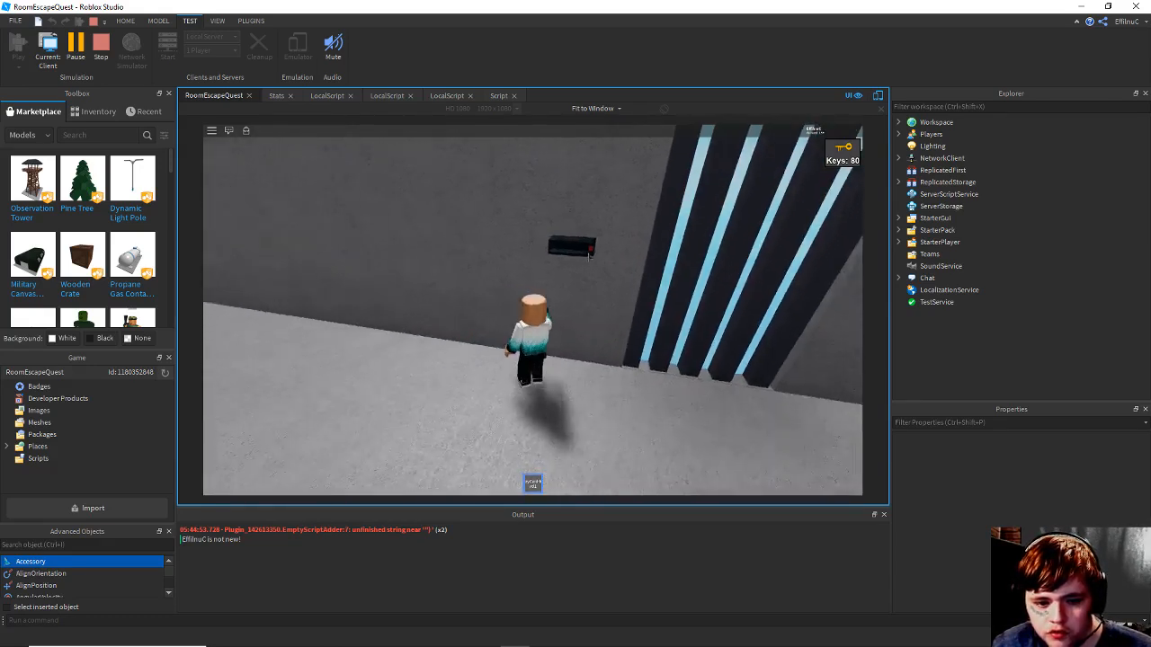
pyautogui.press('space')
pyautogui.scroll(5, 573, 306)
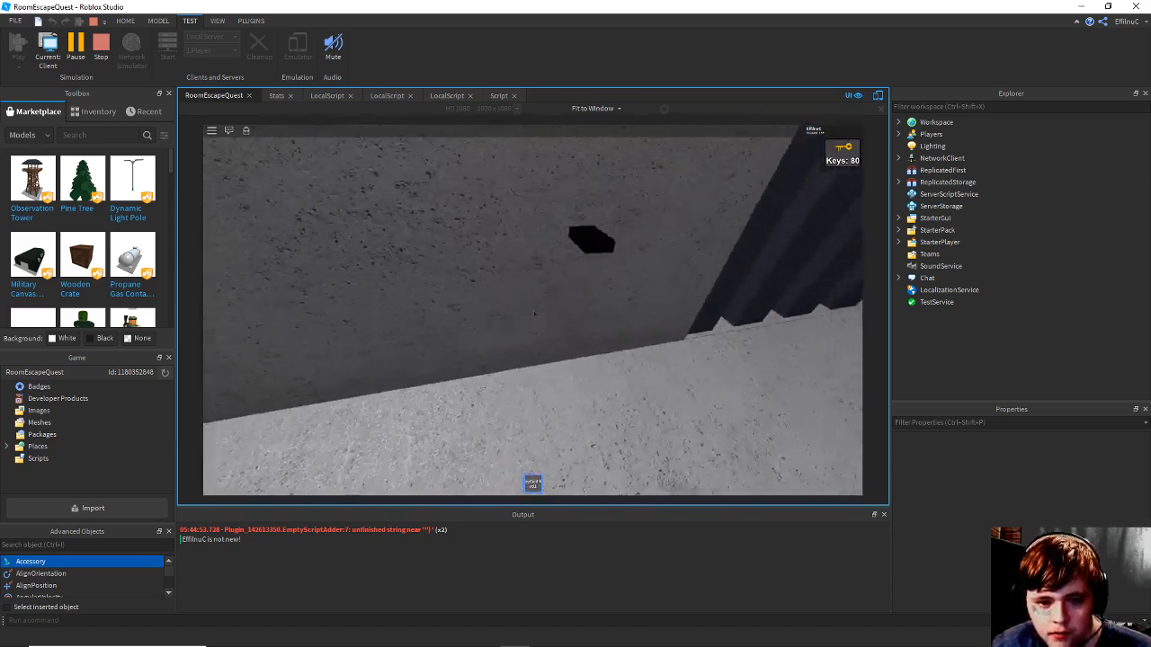
pyautogui.press('space')
pyautogui.press('space')
pyautogui.press('space')
pyautogui.press('space')
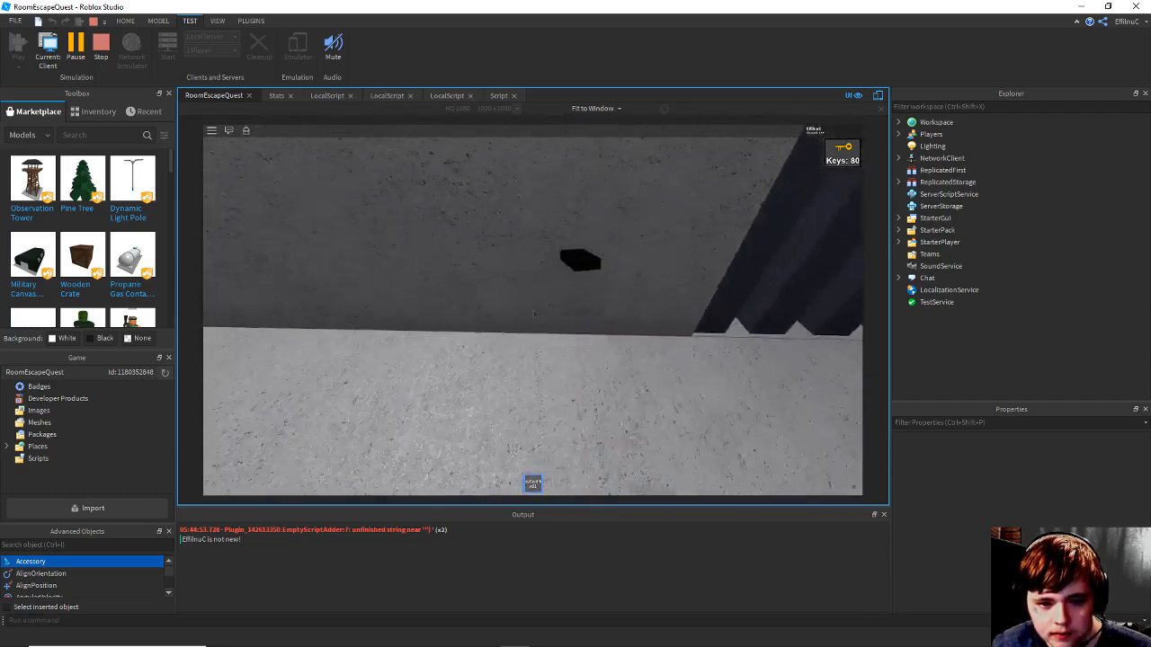
pyautogui.scroll(-5, 534, 313)
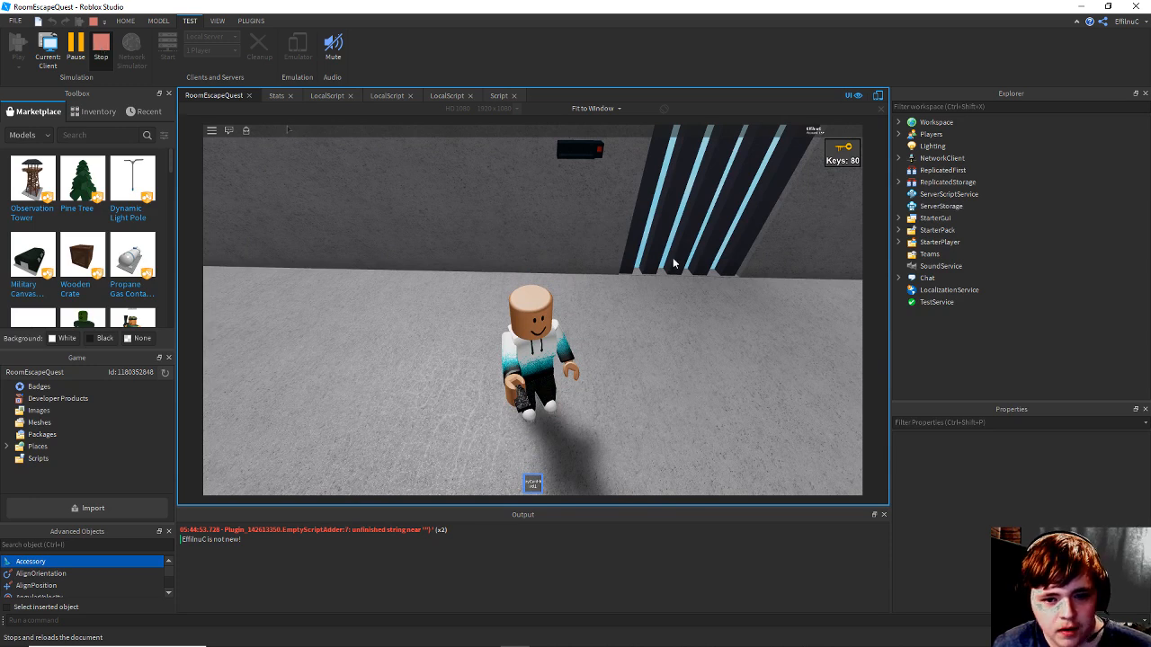
pyautogui.hotkey('shift', 'F5')
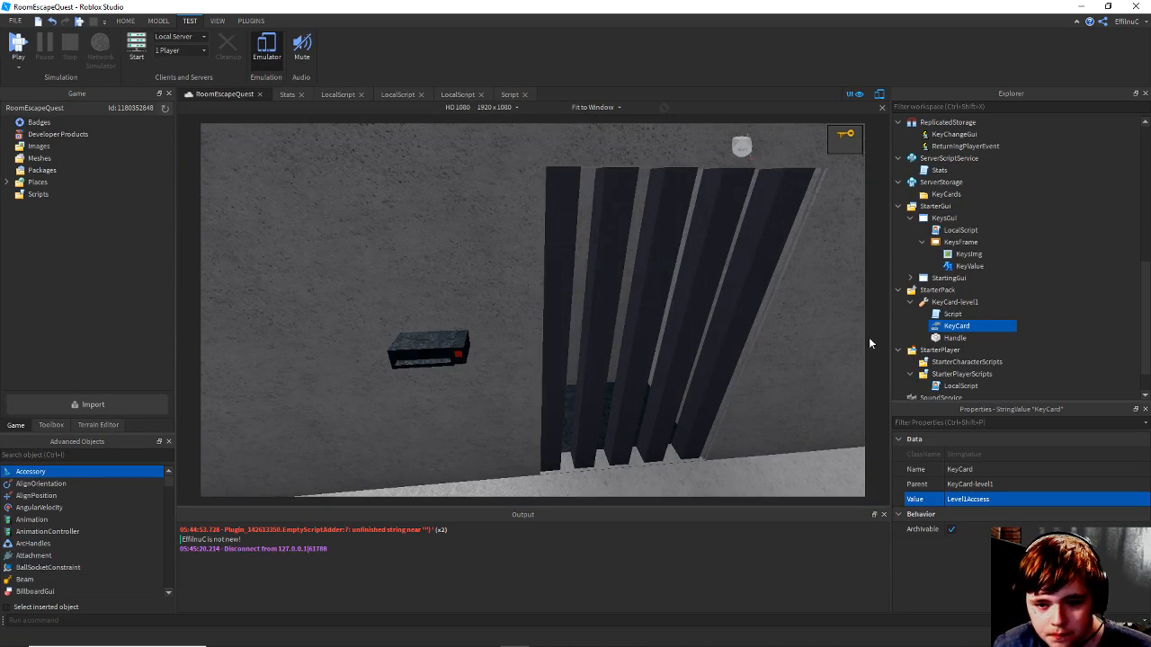
# Drag the KeyCard reader model lower with the Move tool, save, and start another playtest.
pyautogui.scroll(3, 954, 182)
pyautogui.click(956, 193)
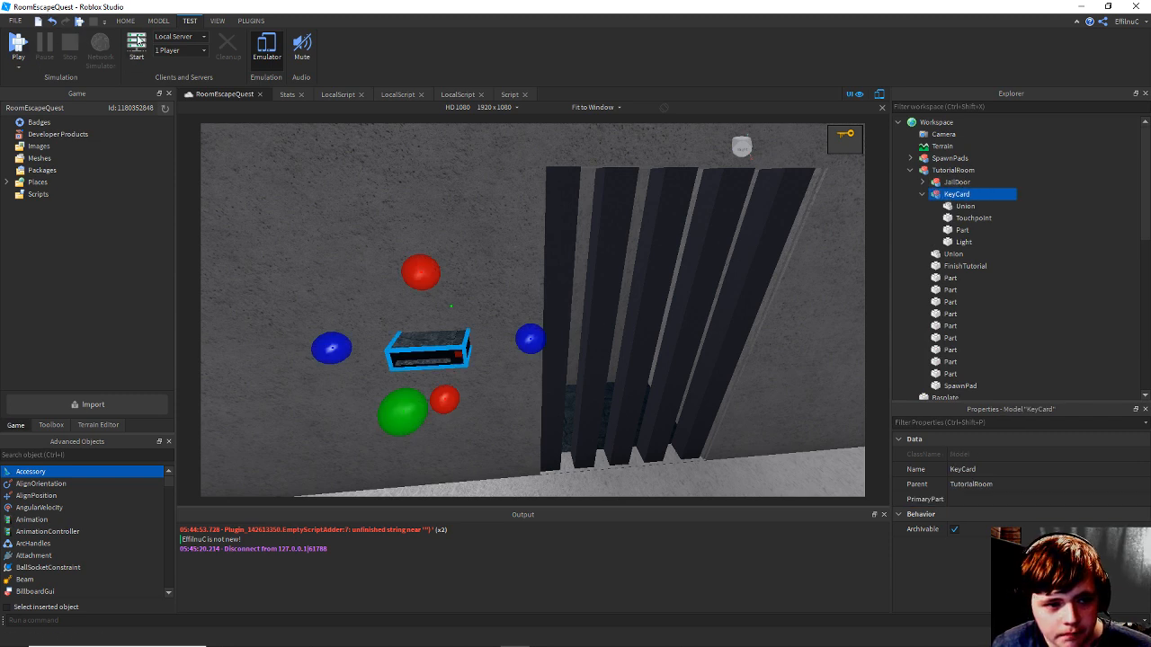
pyautogui.click(159, 21)
pyautogui.click(42, 47)
pyautogui.moveTo(423, 253); pyautogui.dragTo(401, 336)
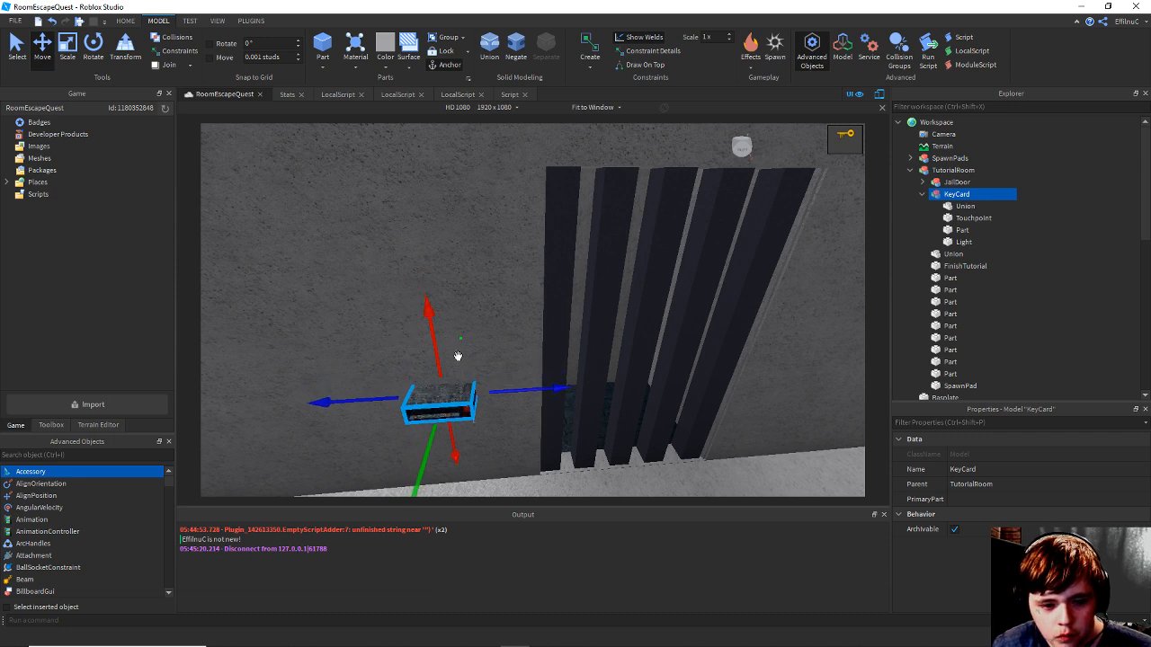
pyautogui.press('w')
pyautogui.moveTo(458, 348); pyautogui.dragTo(458, 348, button='right')
pyautogui.scroll(-5, 459, 348)
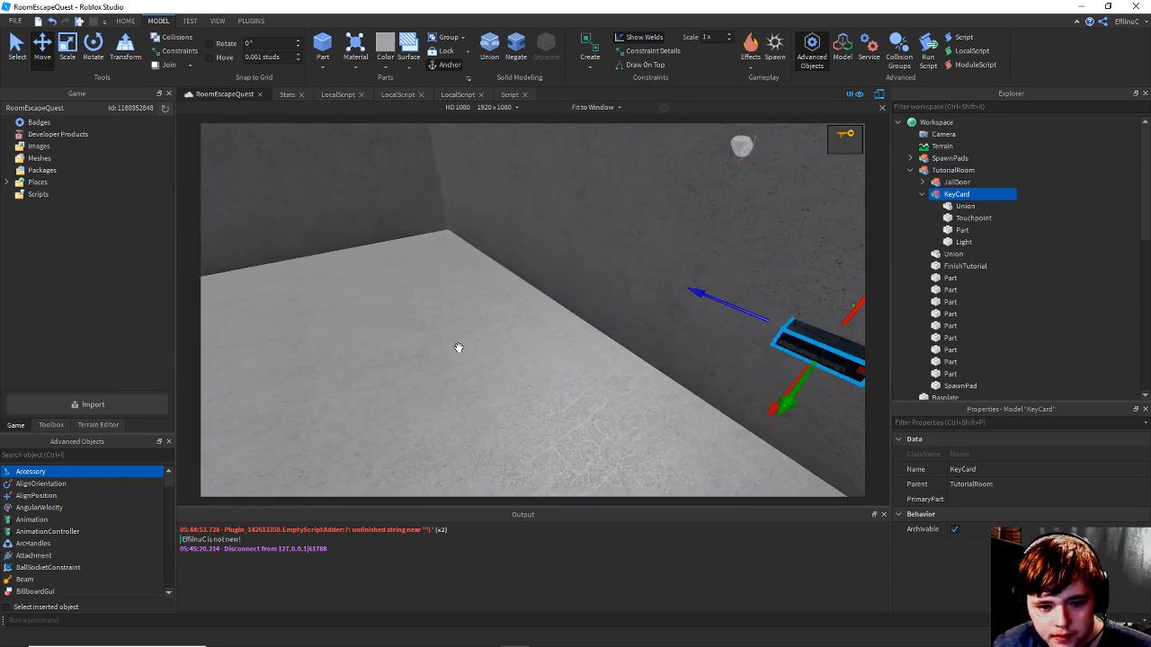
pyautogui.hotkey('ctrl', 's')
pyautogui.click(188, 20)
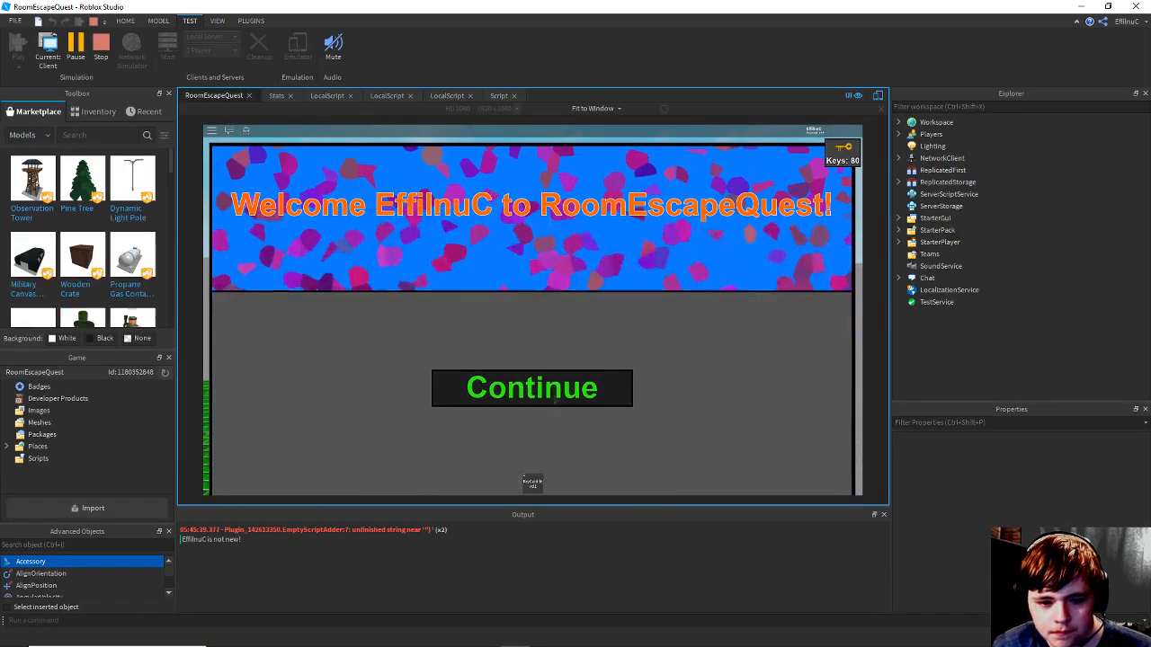
# Click through the welcome prompts, equip the keycard and walk up to the reader.
pyautogui.click(547, 402)
pyautogui.click(547, 400)
pyautogui.click(547, 396)
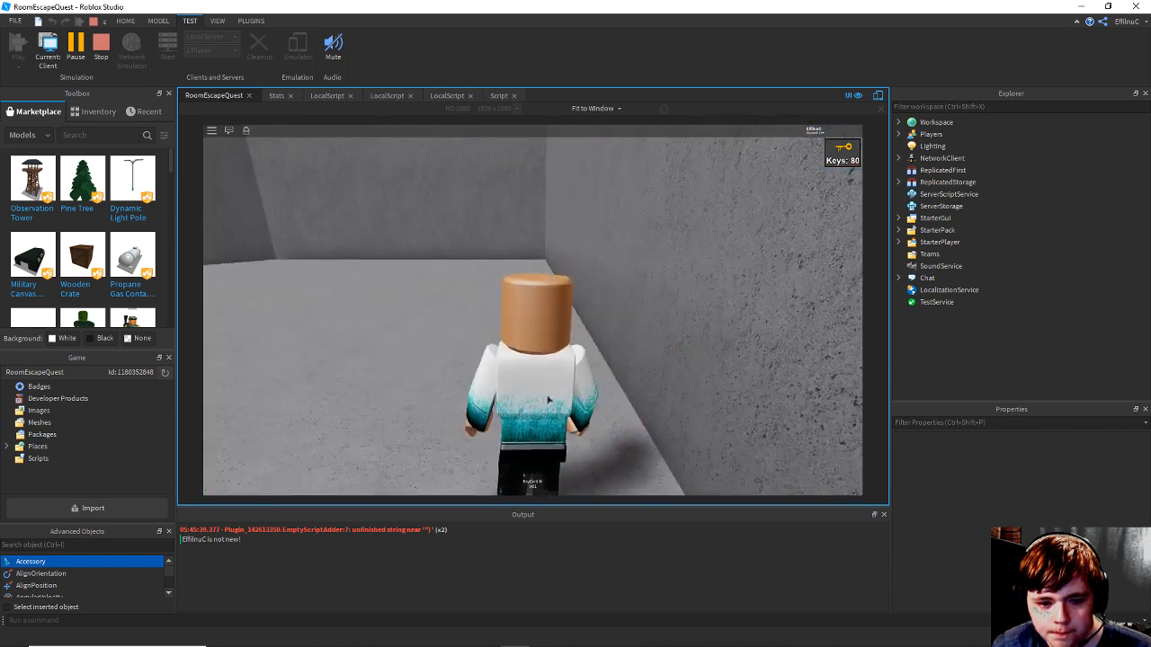
pyautogui.press('w')
pyautogui.scroll(-3, 589, 294)
pyautogui.press('1')
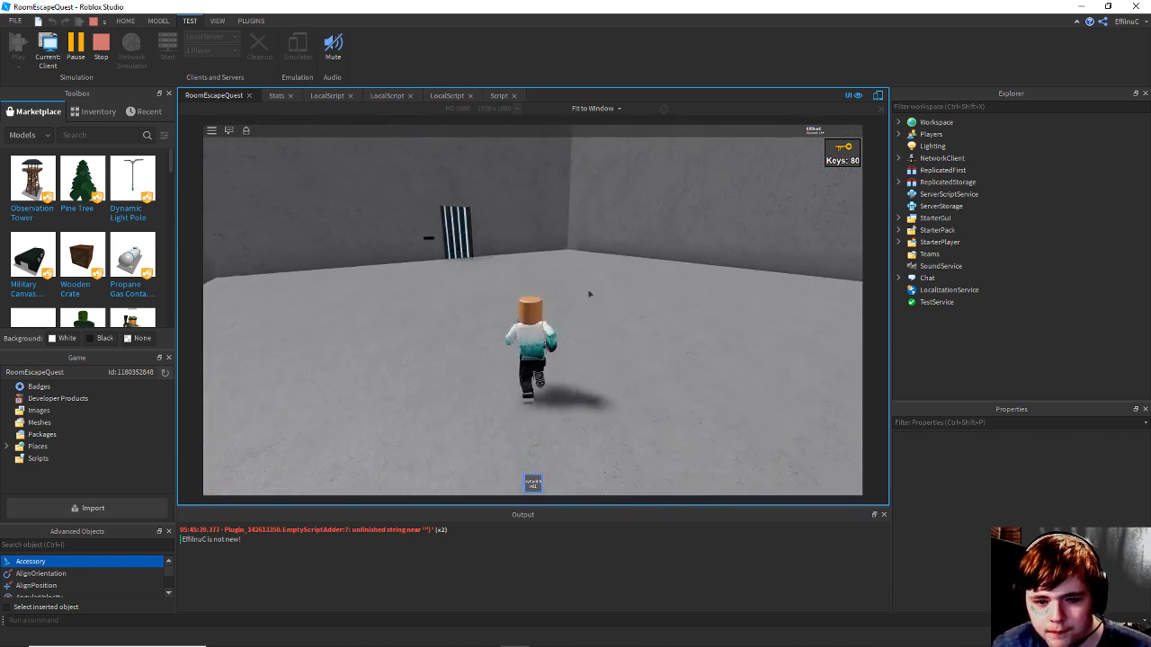
pyautogui.moveTo(581, 292); pyautogui.dragTo(612, 285, button='right')
pyautogui.scroll(1, 611, 284)
pyautogui.press('d')
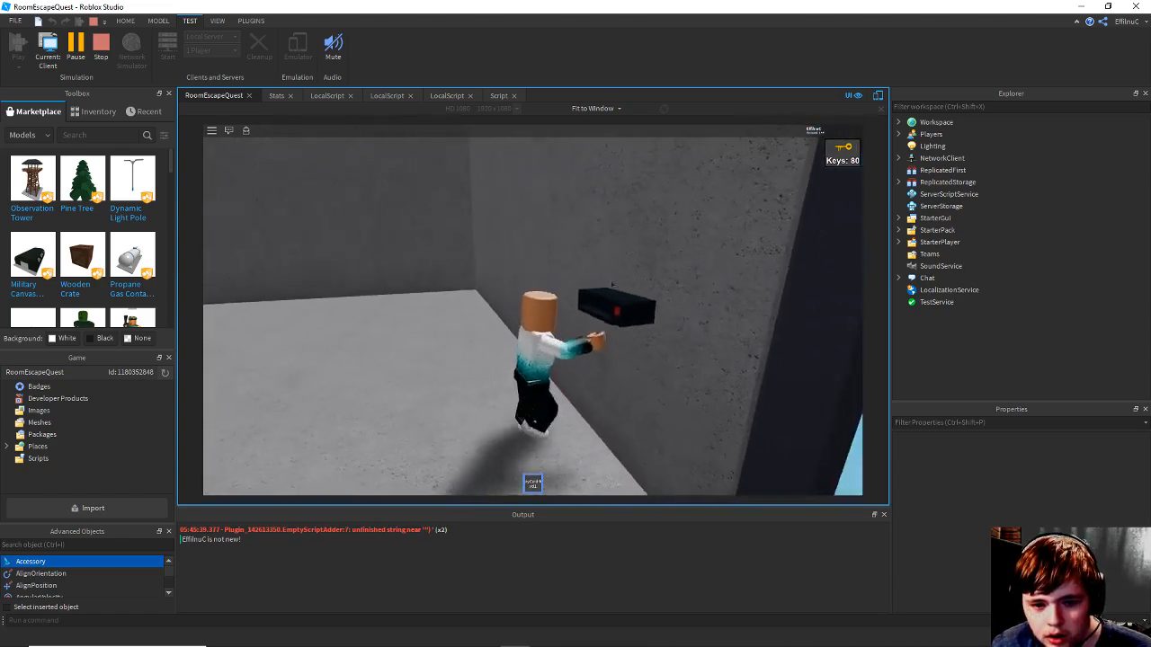
pyautogui.press('d')
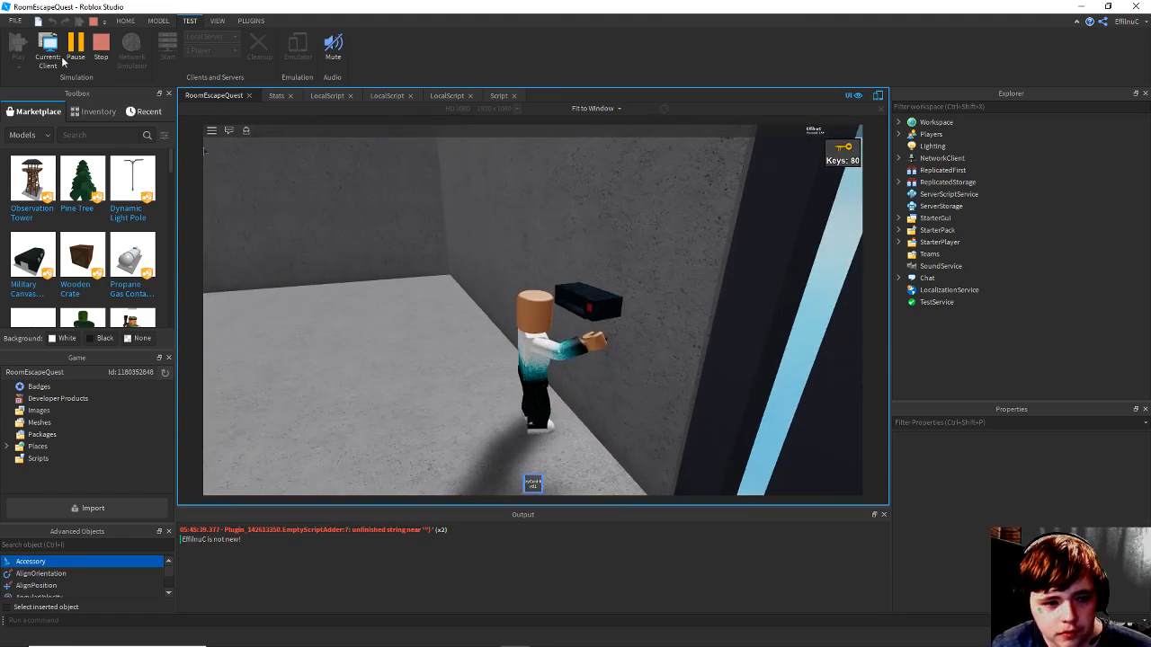
# Stop the test, drag the framed KeyCard reader lower on the wall, and replay.
pyautogui.click(100, 58)
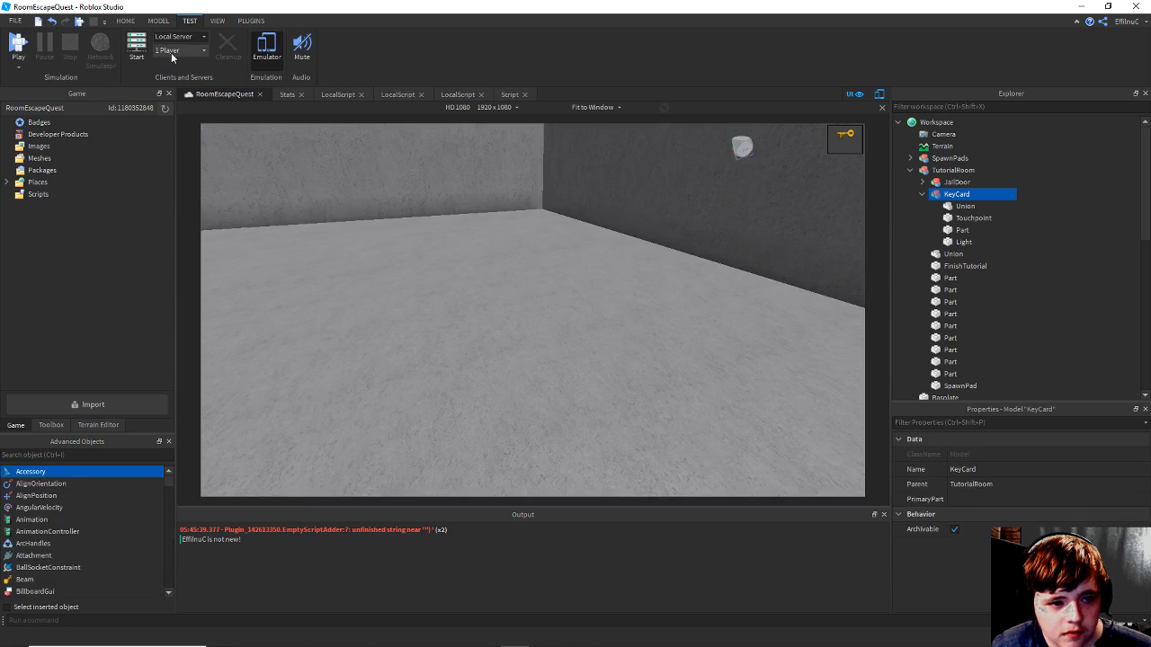
pyautogui.press('f')
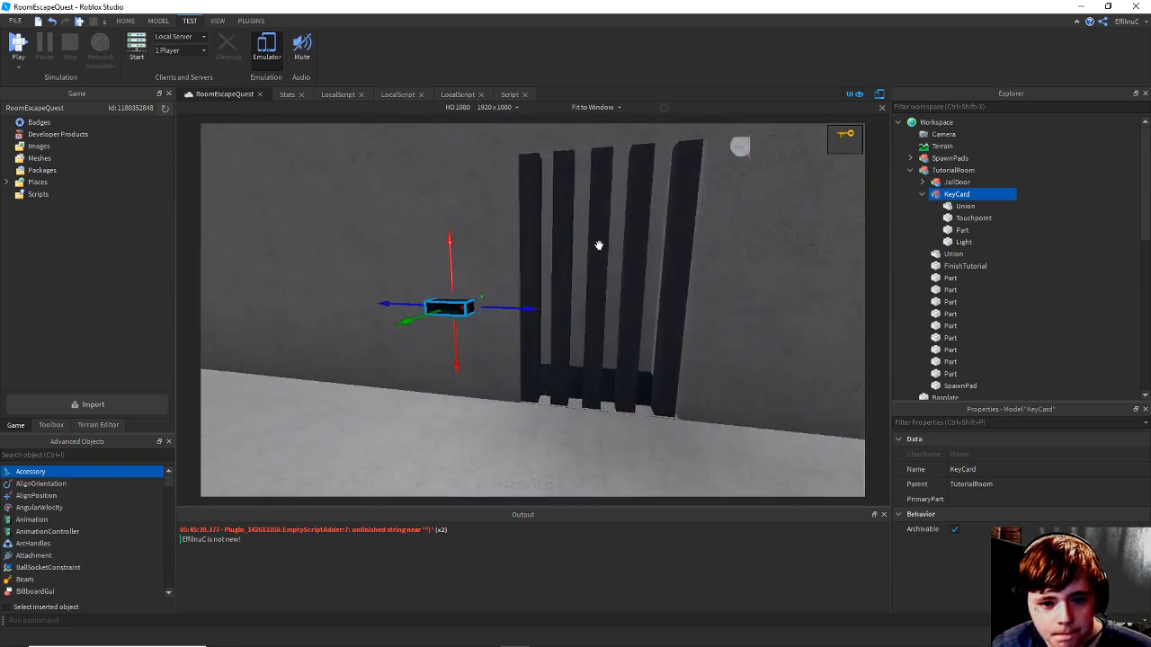
pyautogui.moveTo(387, 236); pyautogui.dragTo(372, 286)
pyautogui.click(18, 45)
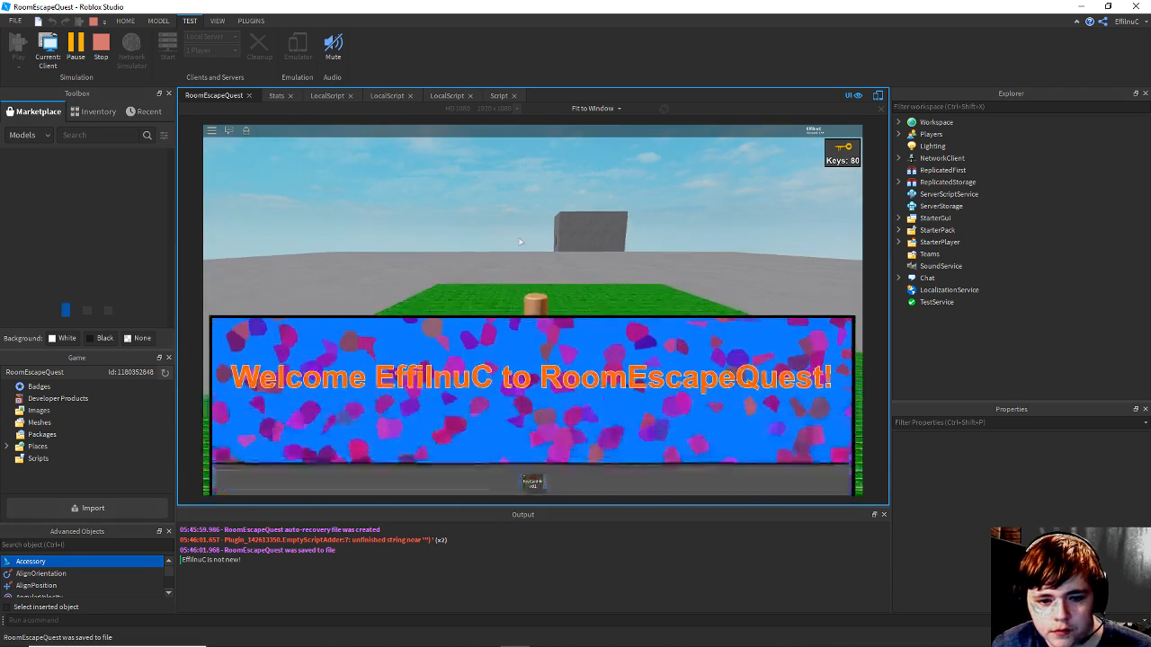
# Get past the welcome screens and run the character over to the card reader.
pyautogui.click(528, 403)
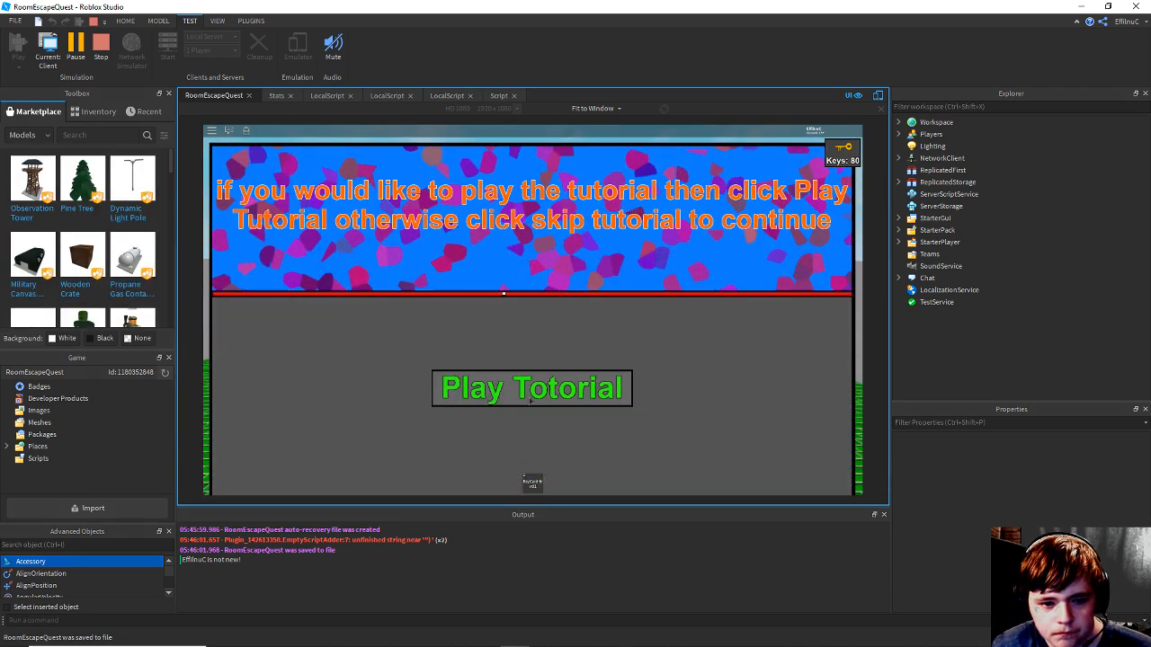
pyautogui.click(531, 389)
pyautogui.press('w')
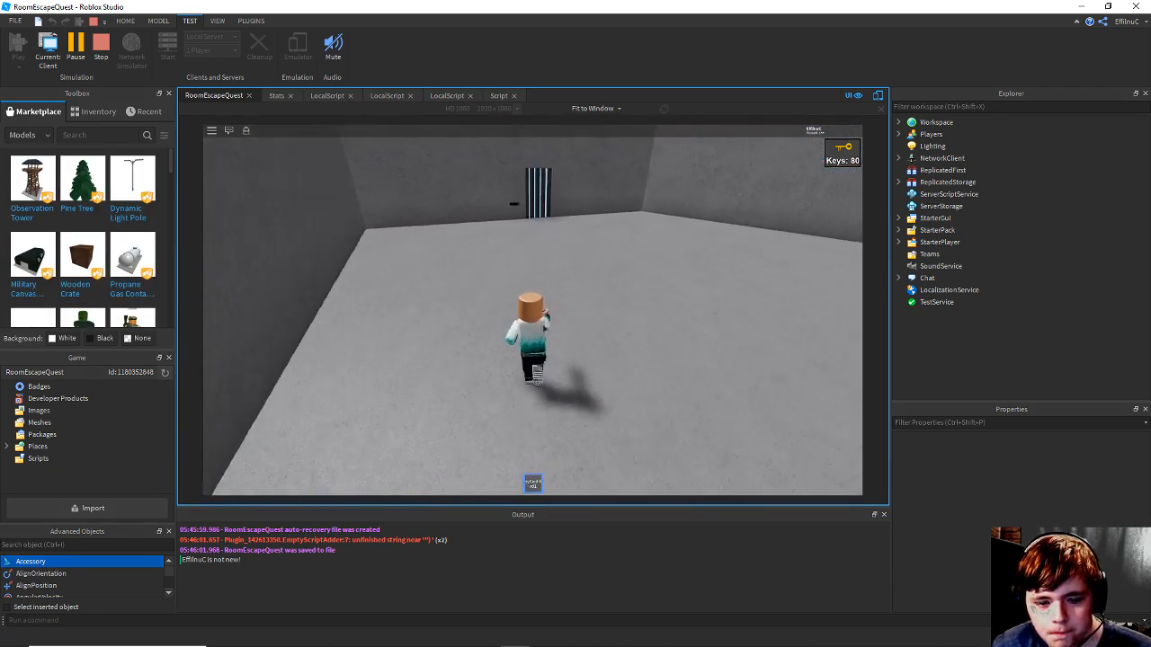
pyautogui.press('w')
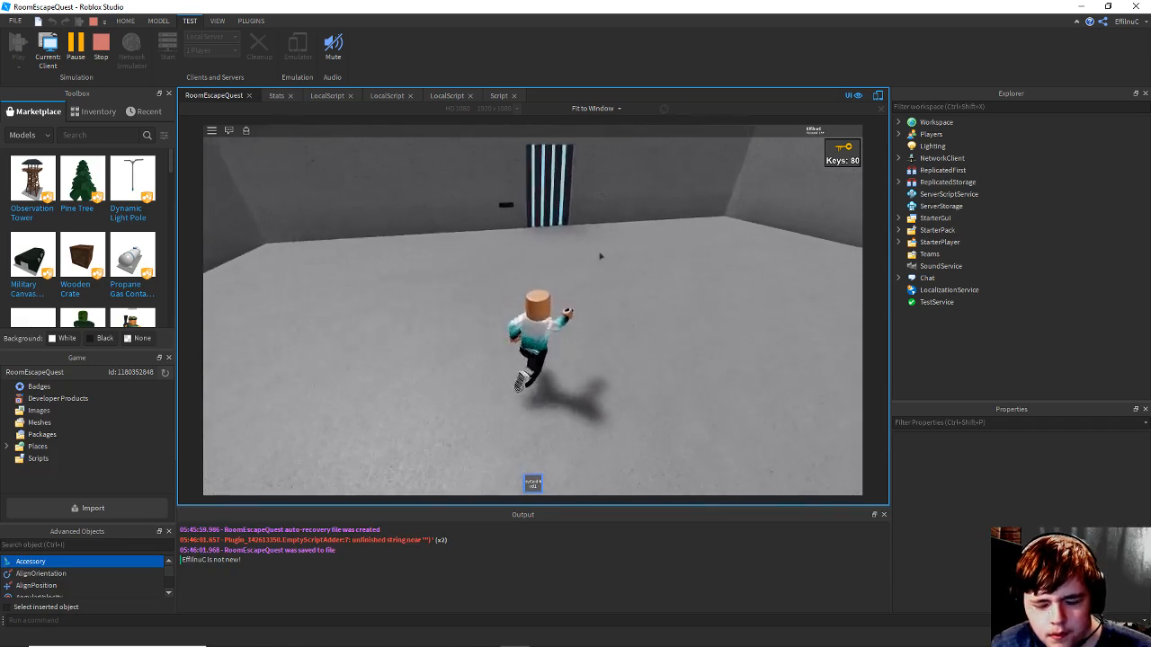
pyautogui.moveTo(600, 257); pyautogui.dragTo(600, 257, button='right')
pyautogui.press('w')
pyautogui.press('d')
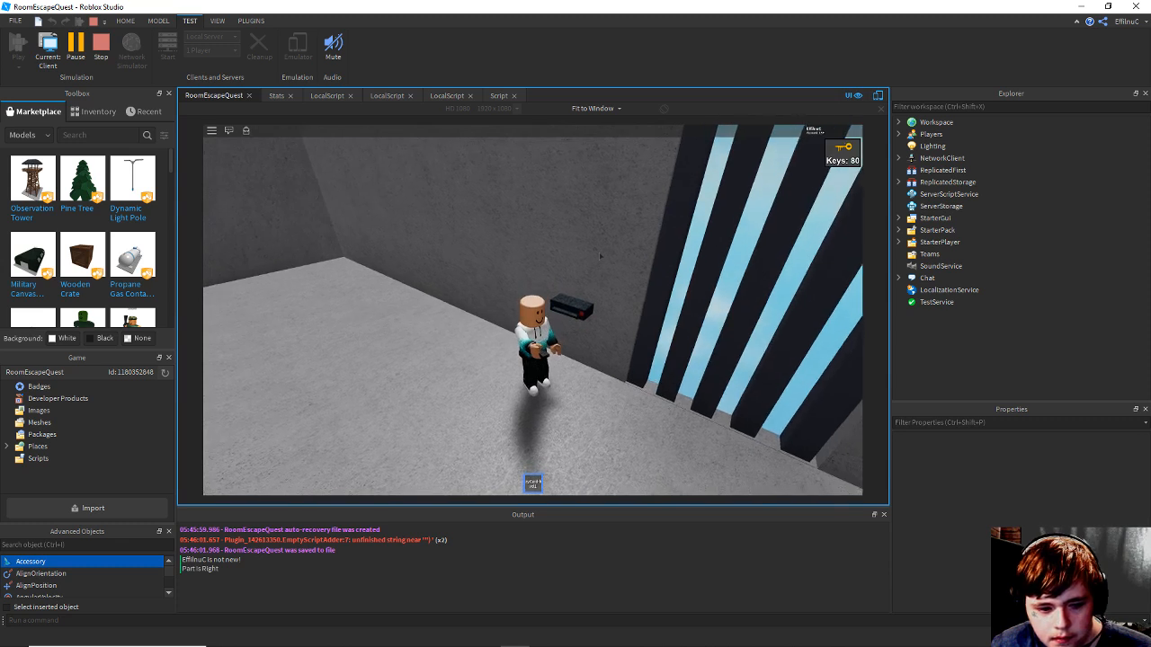
pyautogui.press('s')
pyautogui.press('w')
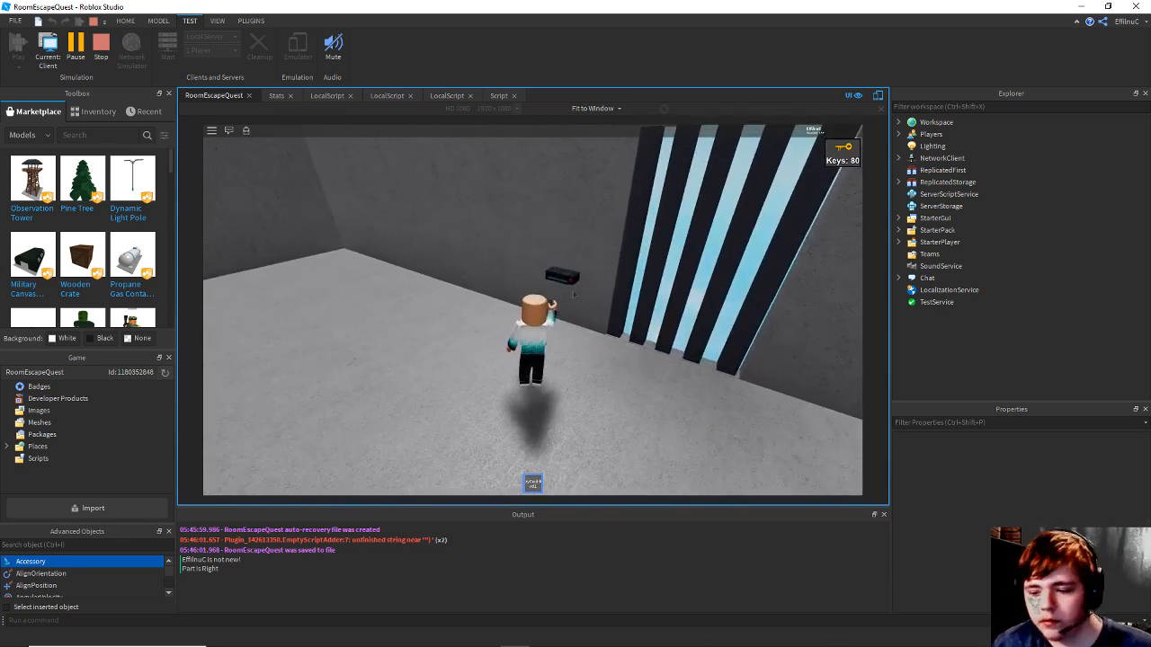
pyautogui.press('w')
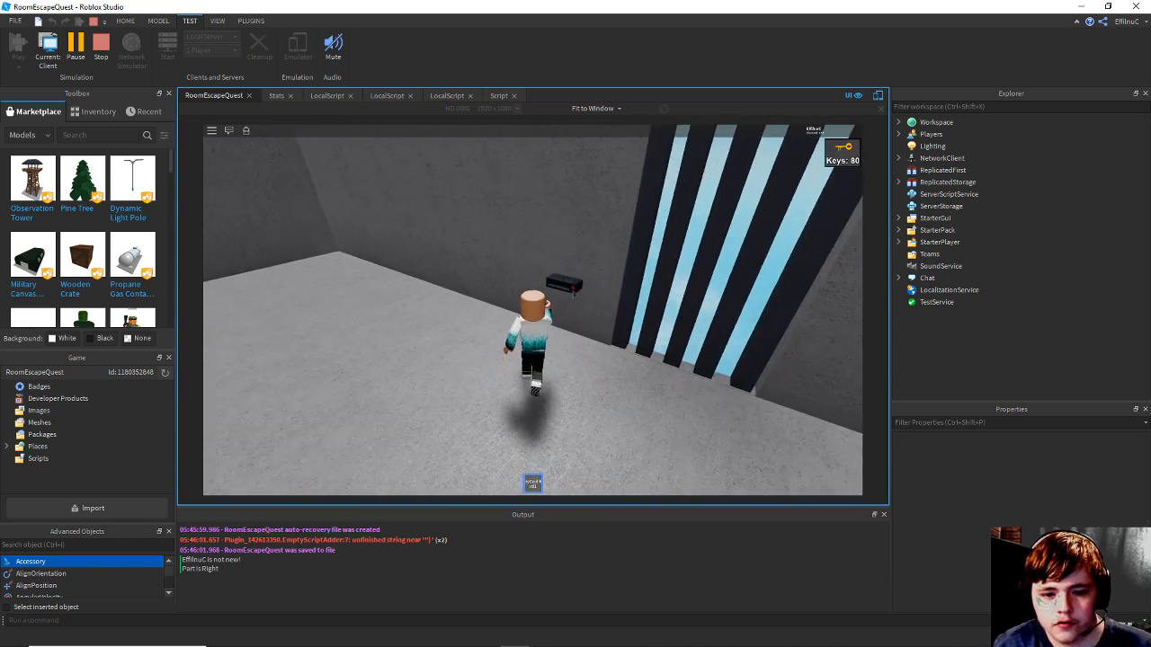
# Touch the card reader with the equipped keycard until Output shows 'Part Is Right', then save.
pyautogui.moveTo(576, 295); pyautogui.dragTo(551, 313, button='right')
pyautogui.press('d')
pyautogui.press('a')
pyautogui.press('w')
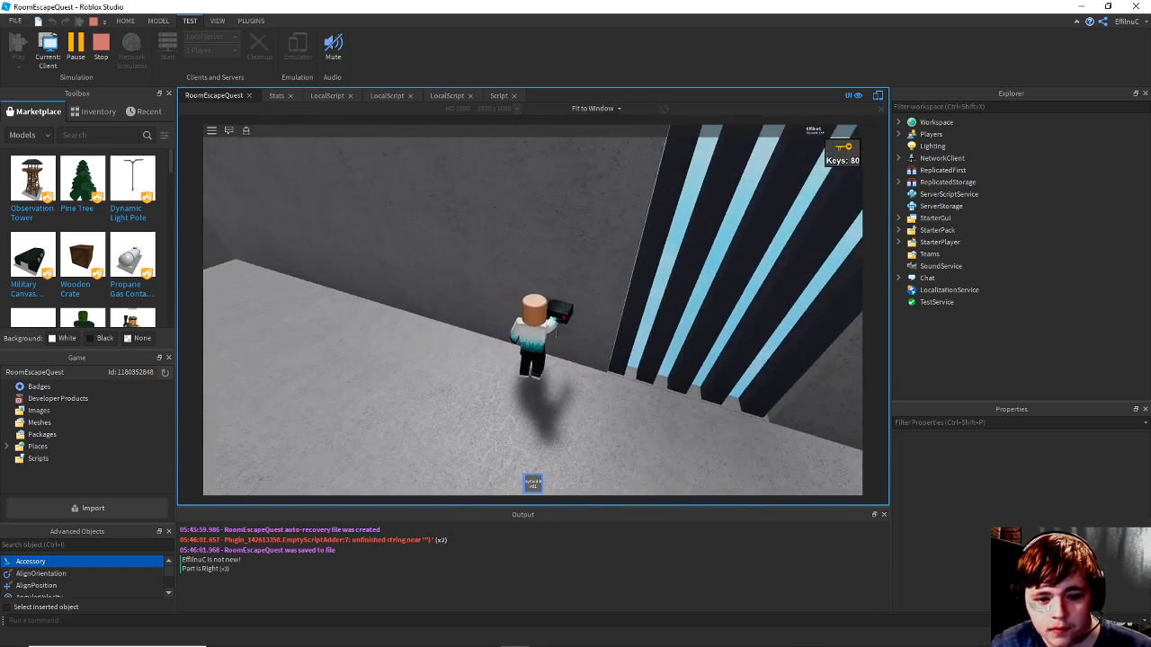
pyautogui.press('d')
pyautogui.press('w')
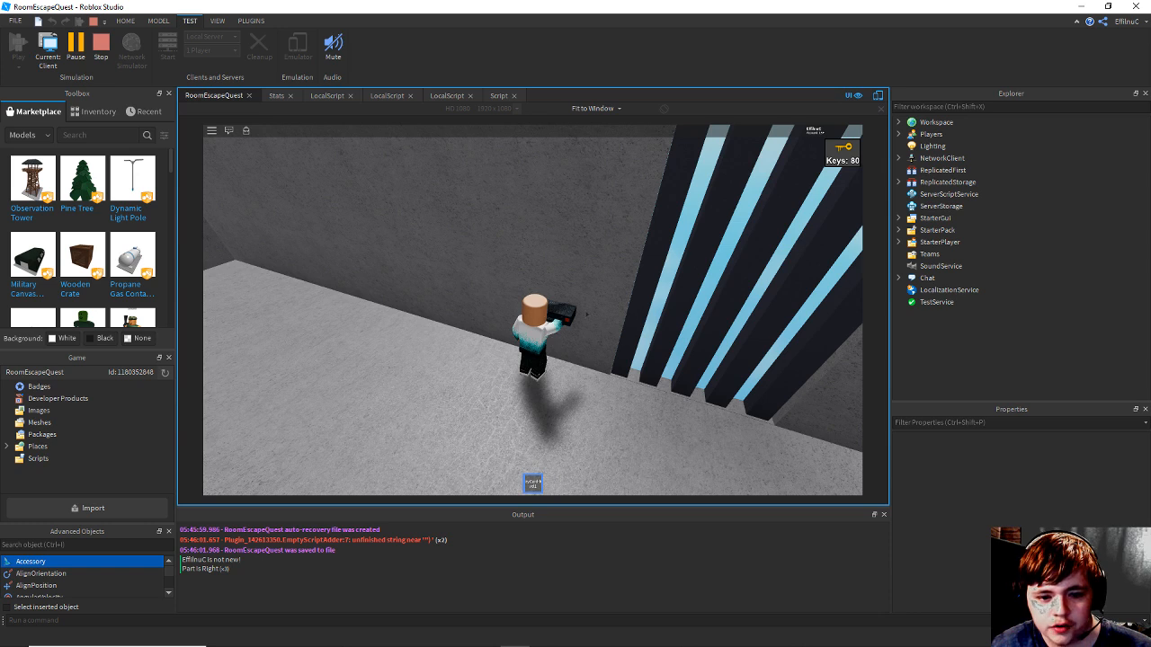
pyautogui.scroll(5, 587, 315)
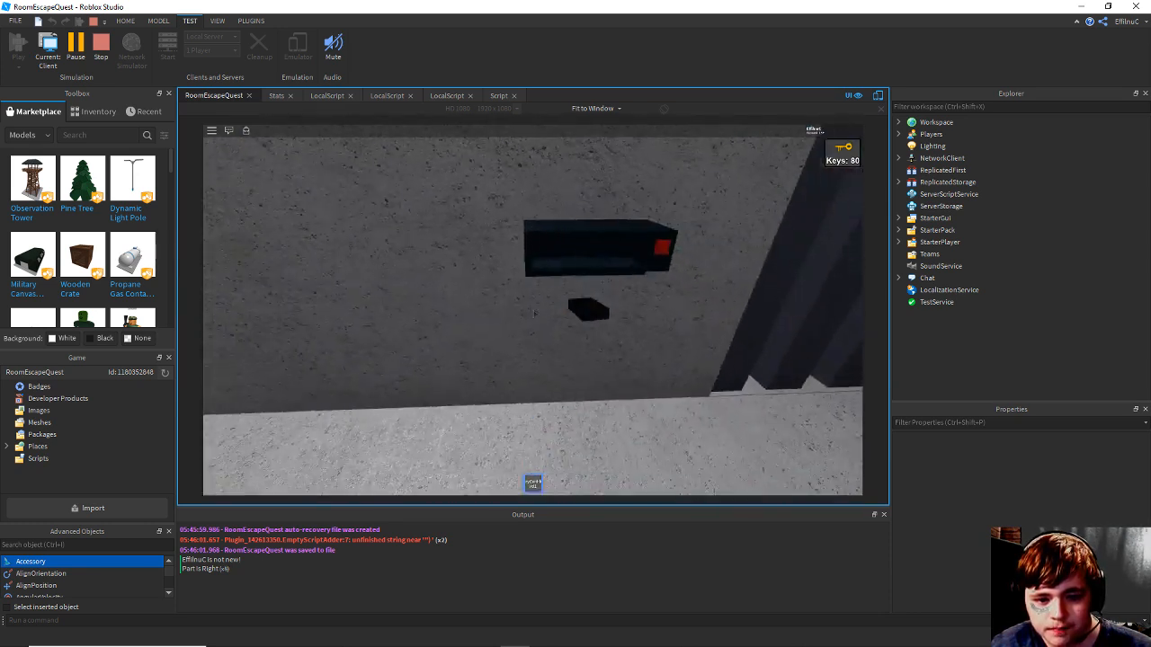
pyautogui.scroll(-5, 534, 313)
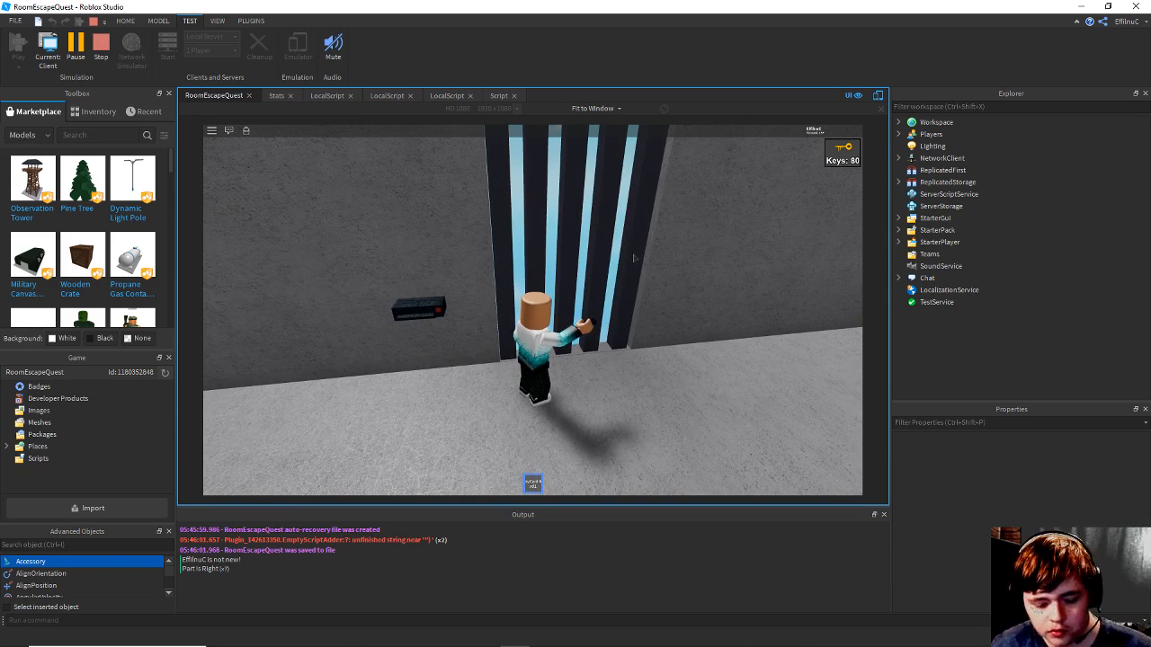
pyautogui.hotkey('ctrl', 's')
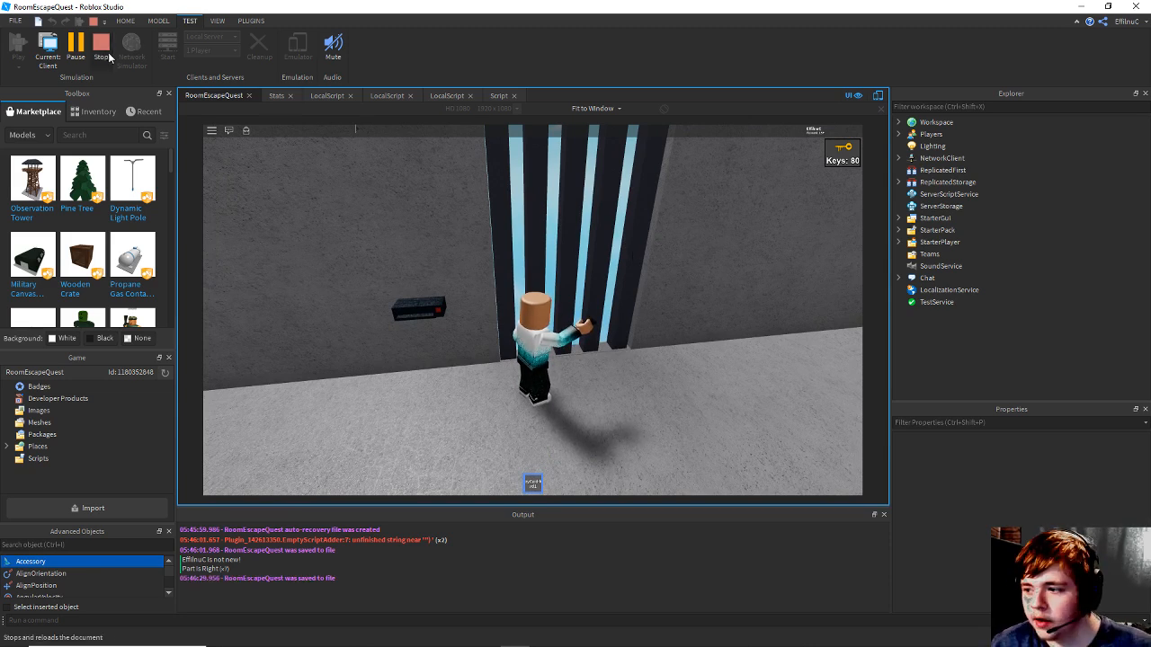
pyautogui.moveTo(466, 645)
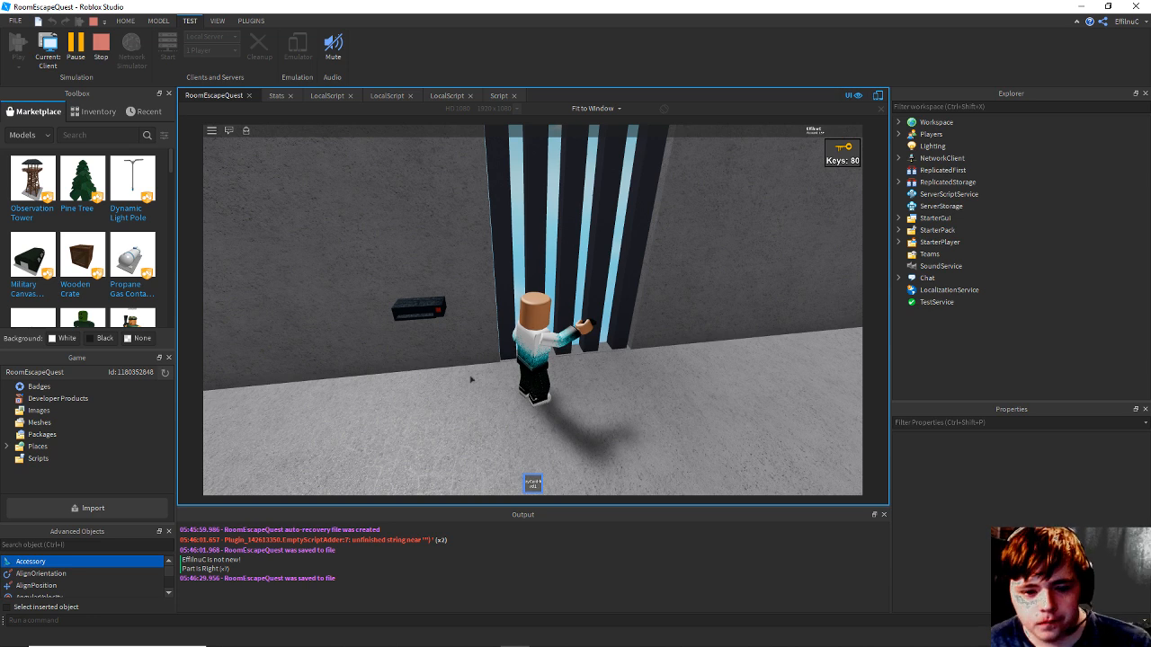
# Put away and re-equip the keycard, then touch the reader again to confirm 'Part Is Right'.
pyautogui.press('1')
pyautogui.press('w')
pyautogui.moveTo(574, 324); pyautogui.dragTo(588, 331, button='right')
pyautogui.press('a')
pyautogui.hotkey('ctrl', 's')
pyautogui.press('d')
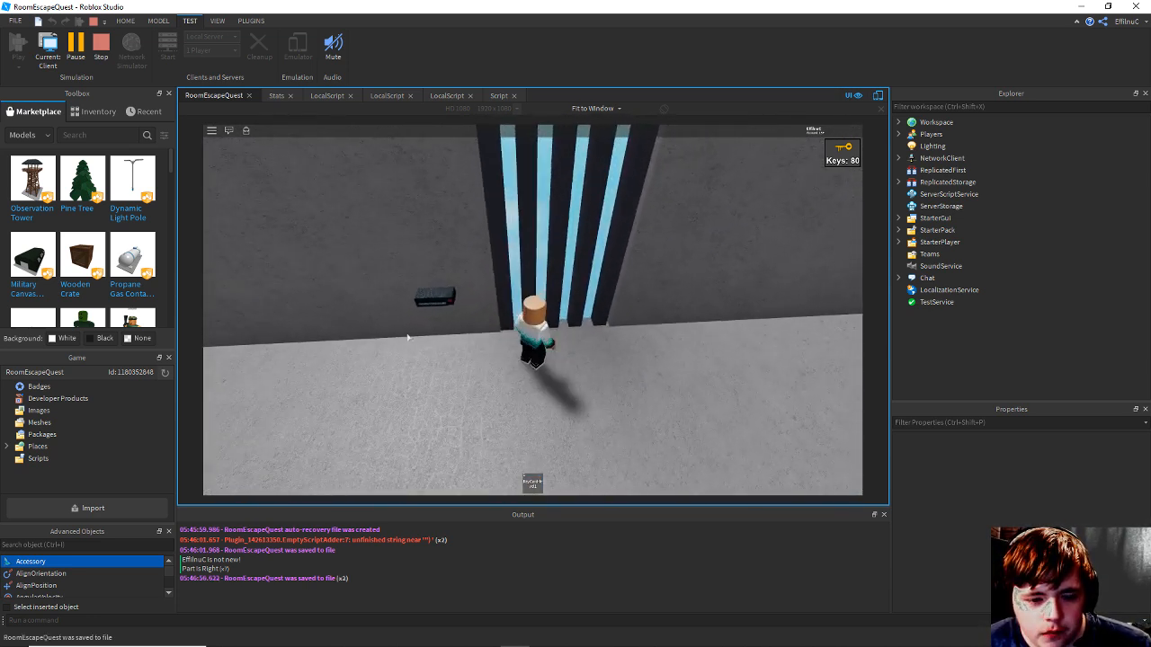
pyautogui.press('1')
pyautogui.moveTo(563, 377); pyautogui.dragTo(564, 339, button='right')
pyautogui.press('w')
pyautogui.press('s')
pyautogui.moveTo(602, 296); pyautogui.dragTo(602, 296, button='right')
pyautogui.press('w')
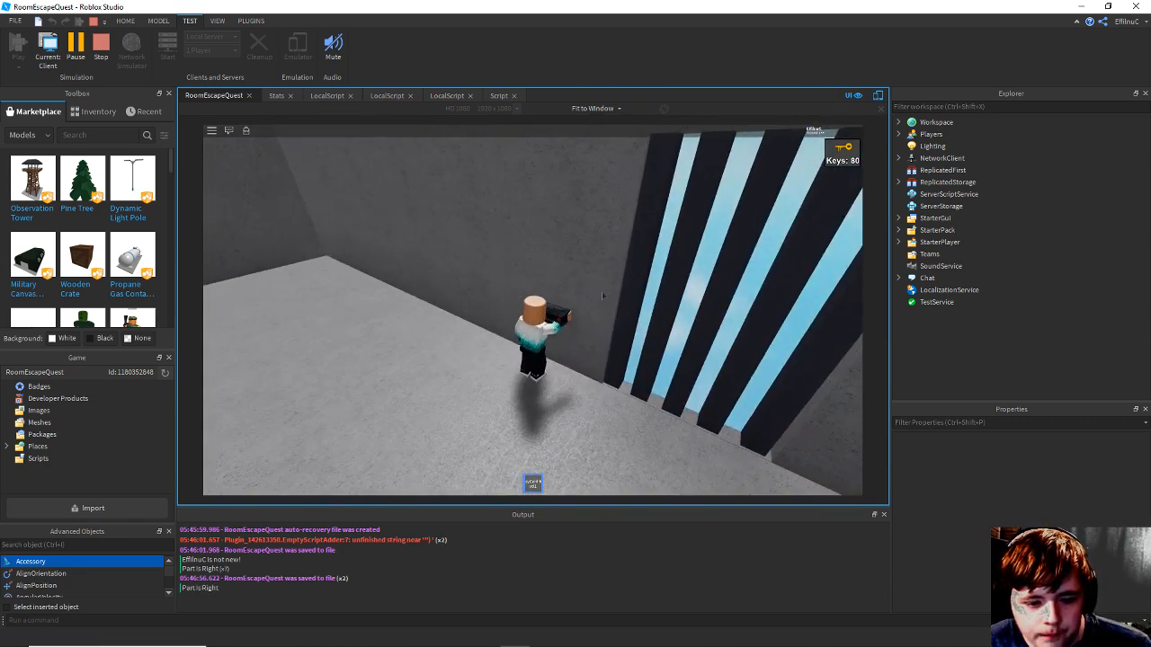
pyautogui.press('s')
# Unequip the keycard and stop the play test to return to edit mode.
pyautogui.press('`')
pyautogui.press('1')
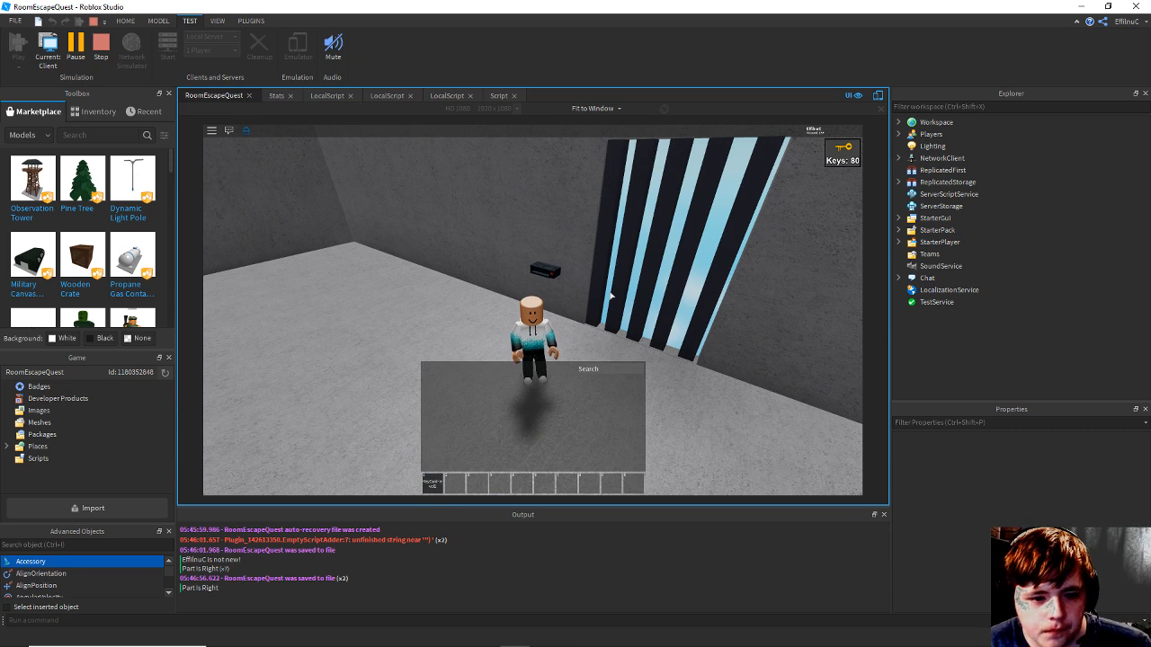
pyautogui.press('`')
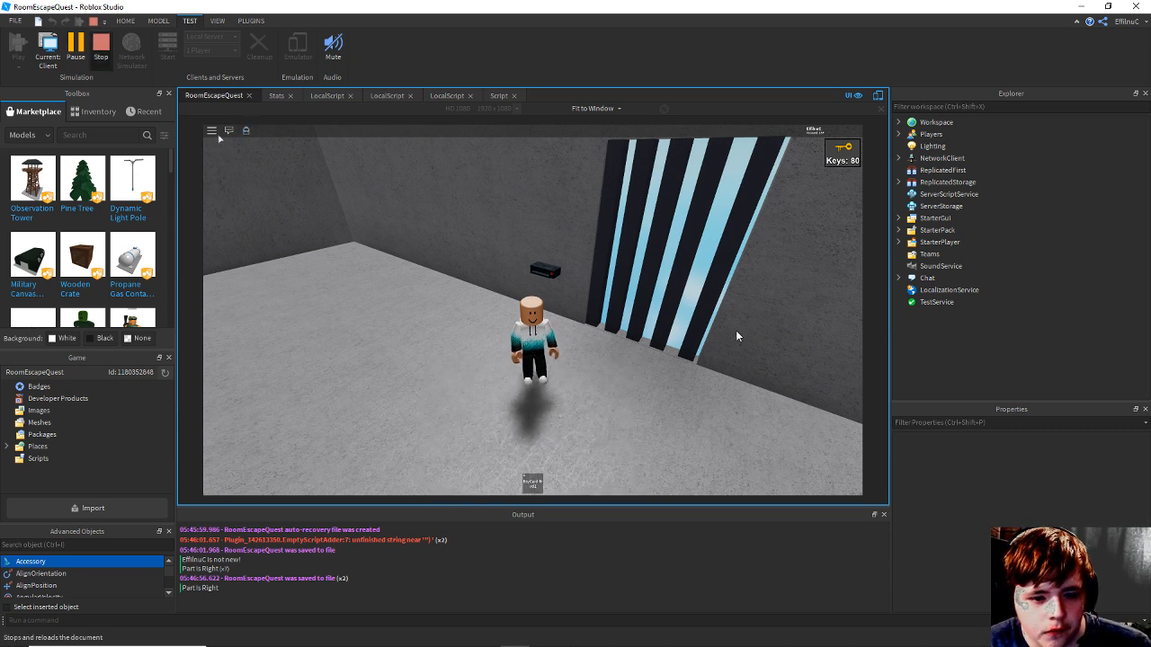
pyautogui.click(103, 50)
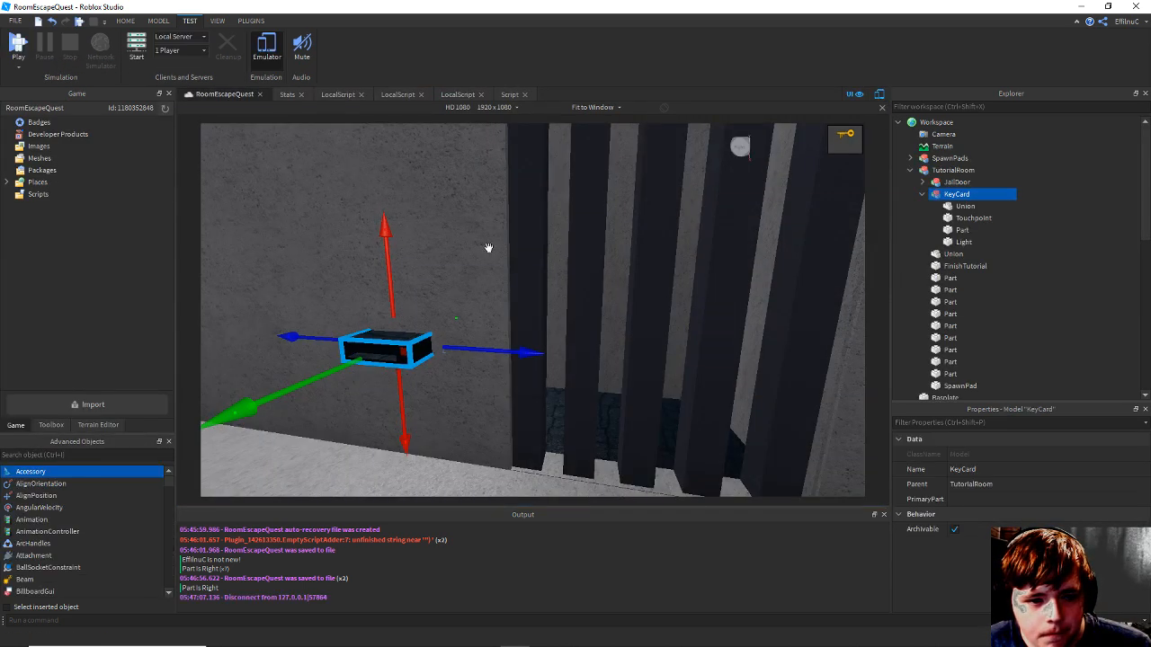
# In the keycard reader script, delete the print("Part Is Right") statement on line 8.
pyautogui.click(510, 94)
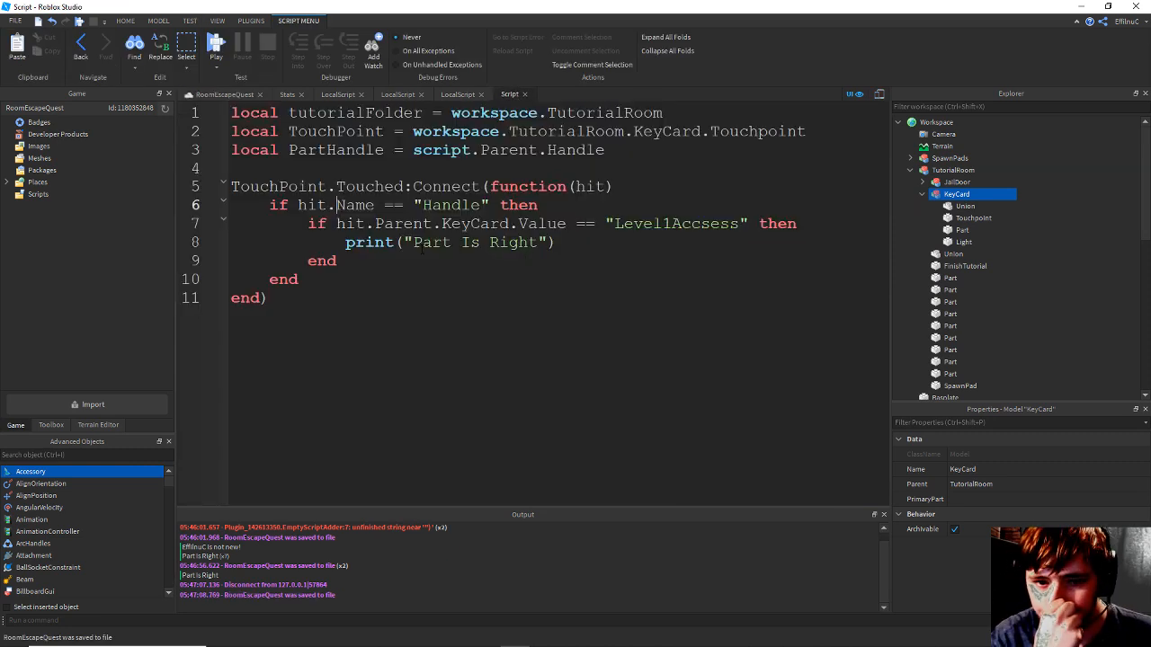
pyautogui.hotkey('ctrl', 's')
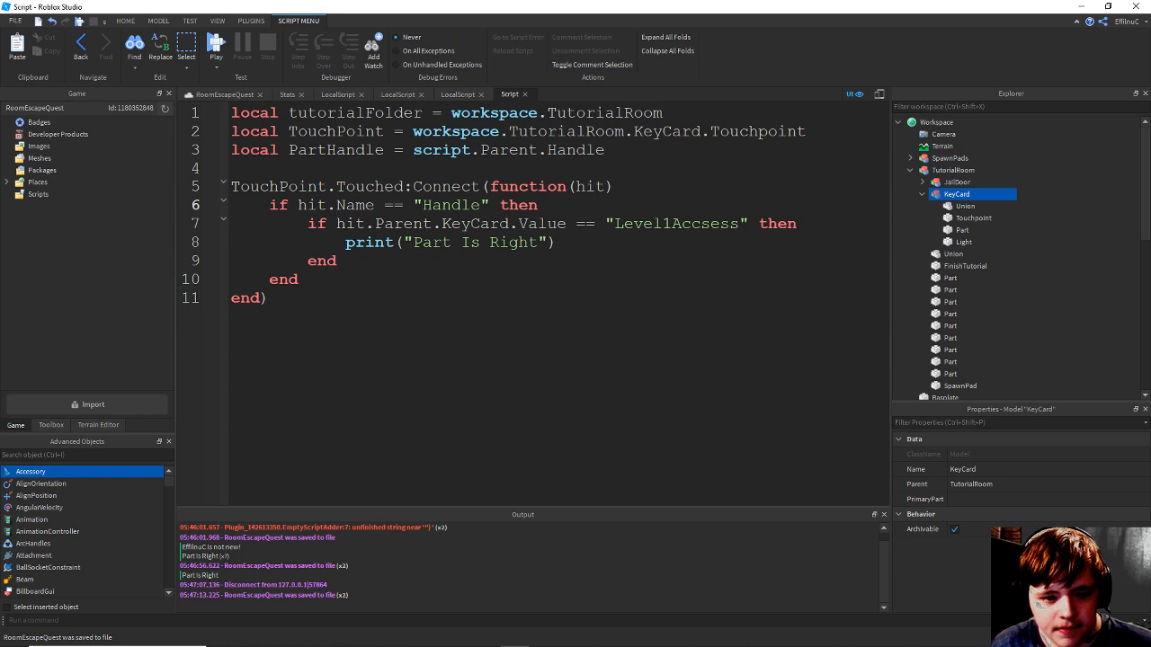
pyautogui.click(573, 243)
pyautogui.hotkey('shift', 'Home')
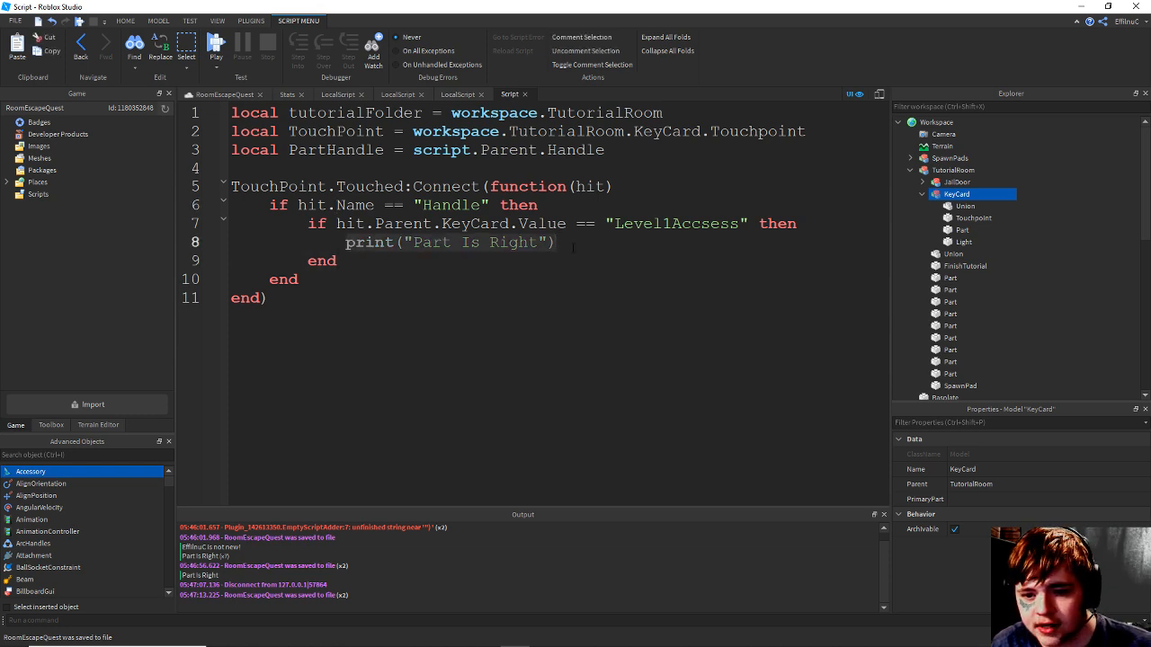
pyautogui.press('BackSpace')
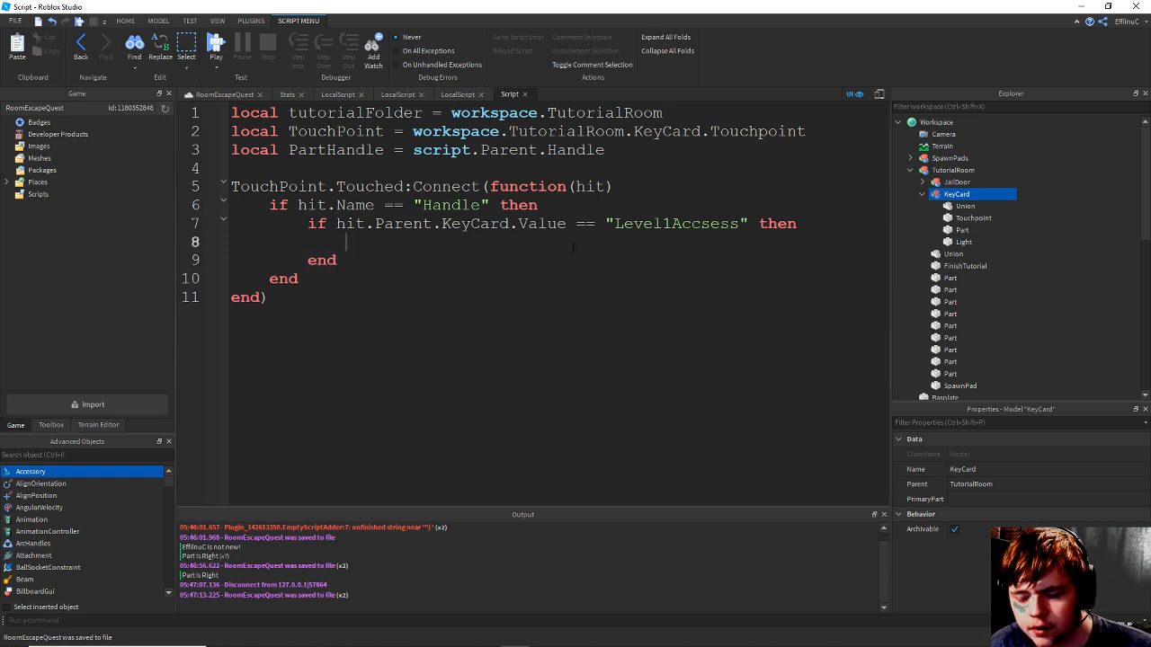
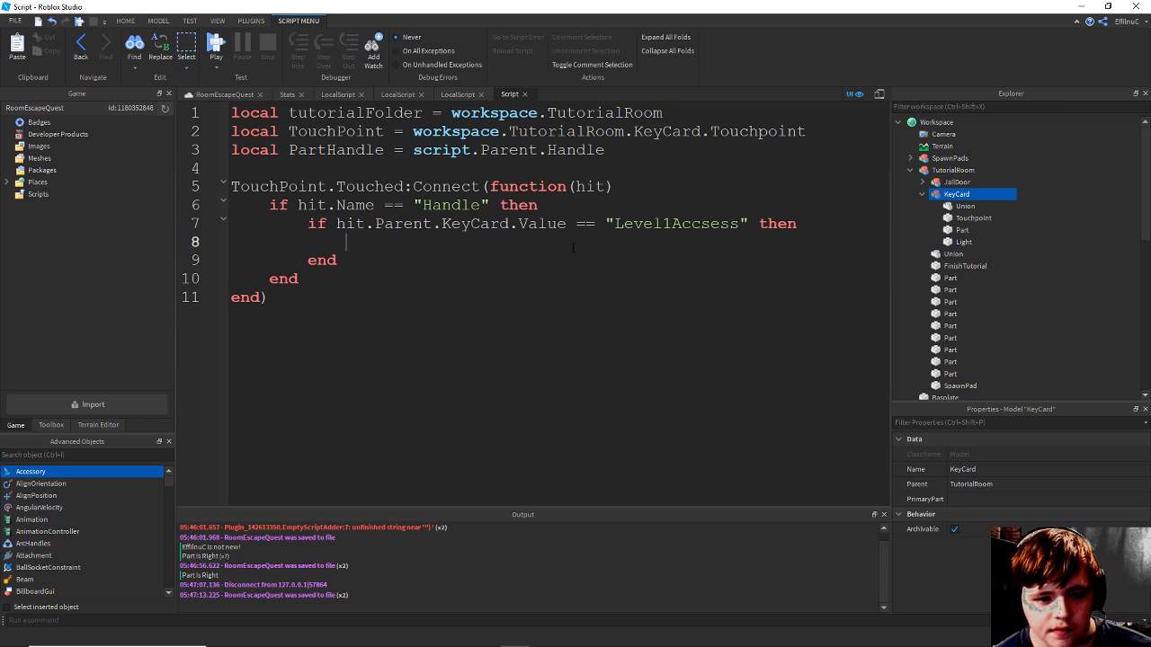
# Discard the hit.Parent. attempt on line 8 and save the RoomEscapeQuest place.
pyautogui.write('hi')
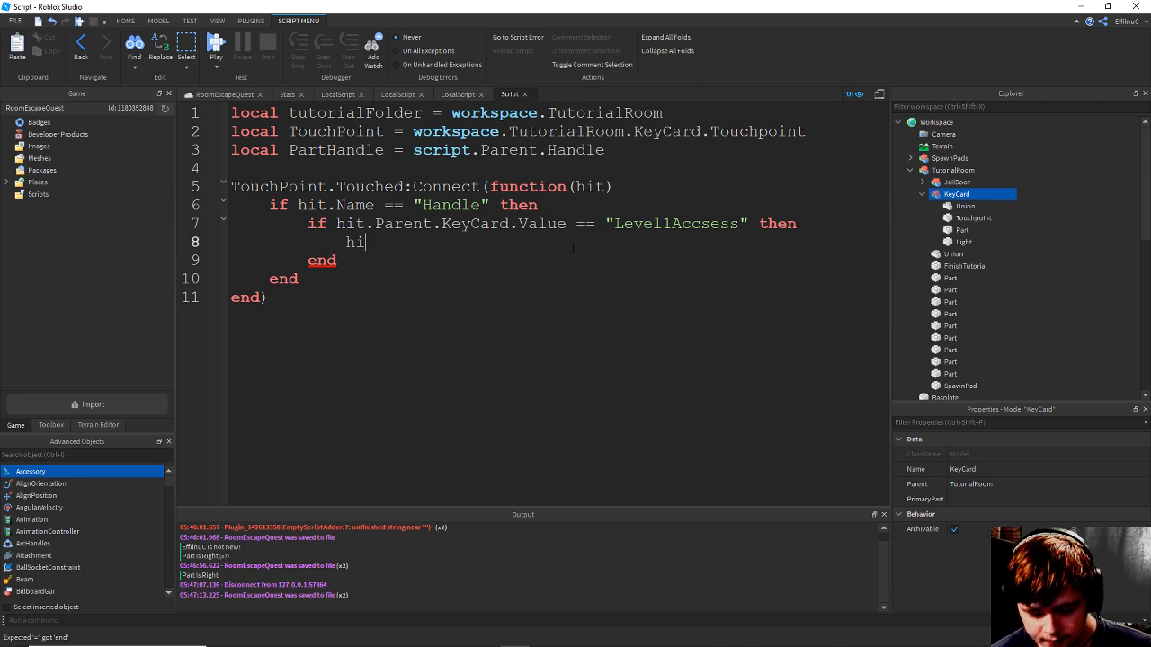
pyautogui.write('t.Pare')
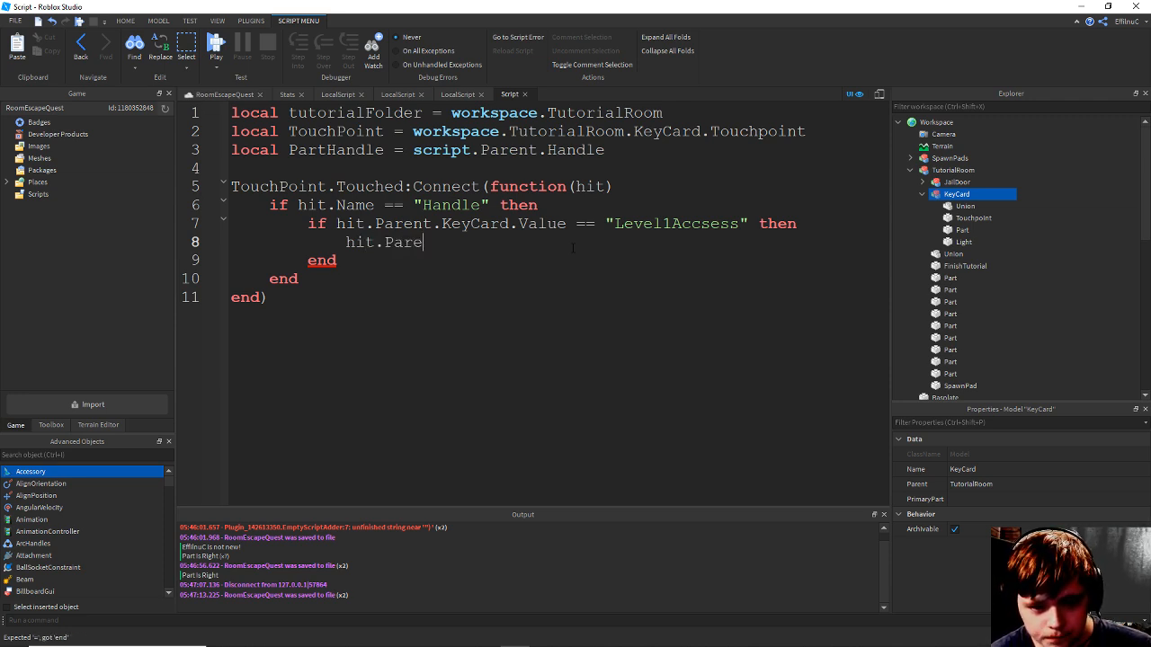
pyautogui.write('nt')
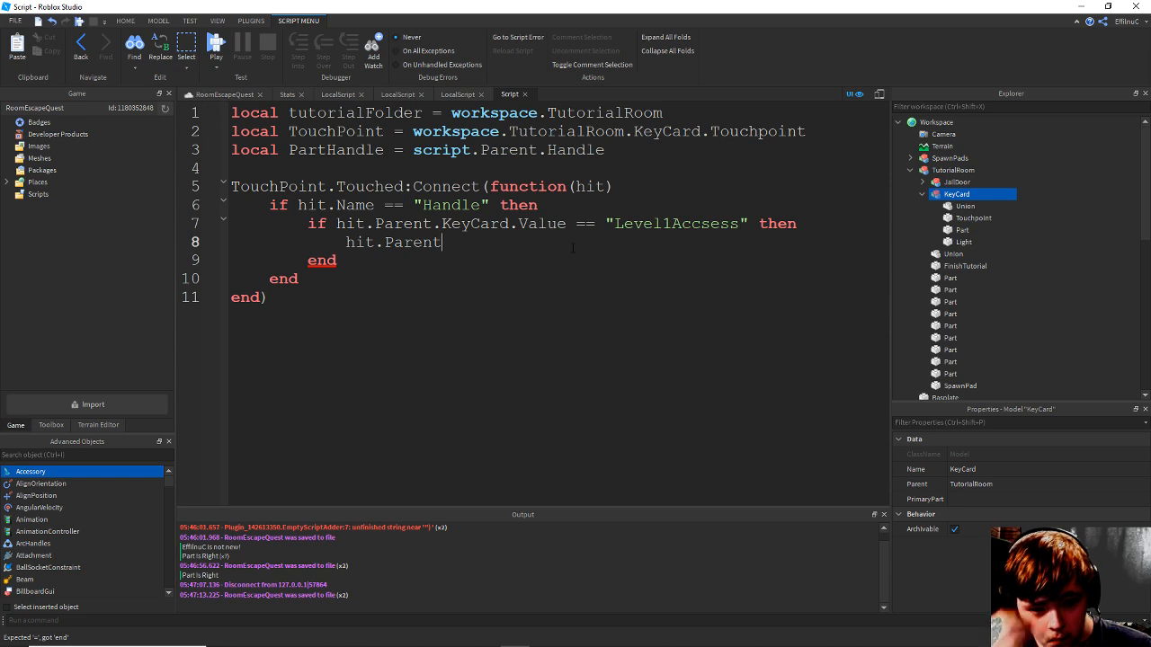
pyautogui.write('.')
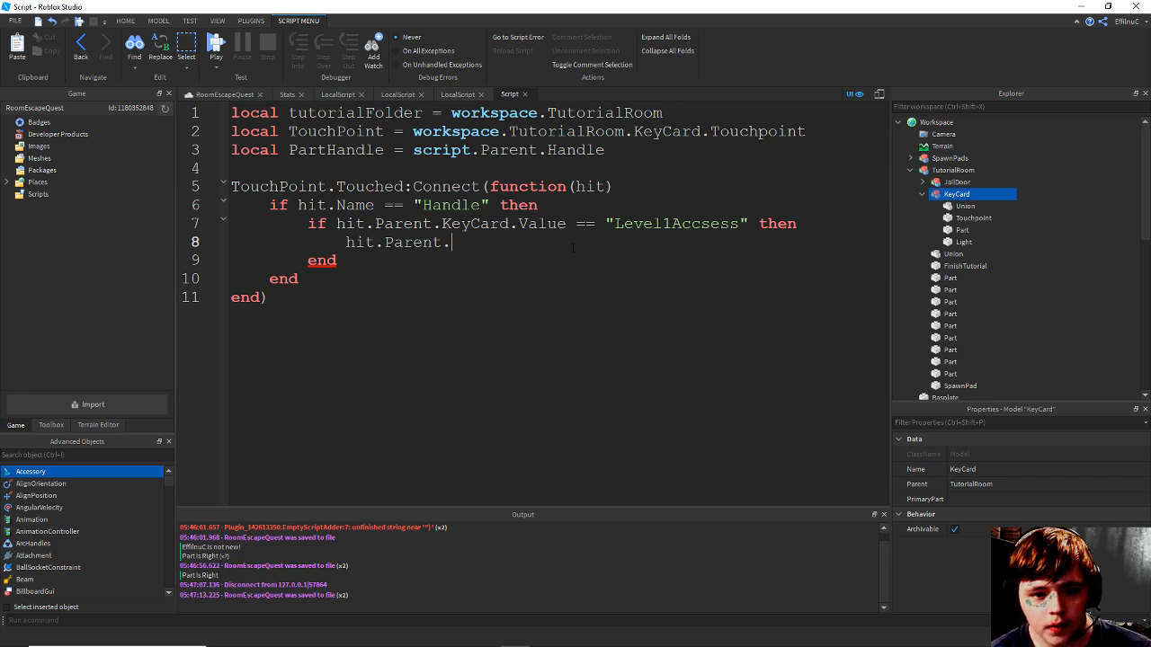
pyautogui.press('BackSpace')
pyautogui.press('BackSpace')
pyautogui.press('BackSpace')
pyautogui.press('BackSpace')
pyautogui.press('BackSpace')
pyautogui.press('BackSpace')
pyautogui.press('BackSpace')
pyautogui.press('BackSpace')
pyautogui.press('BackSpace')
pyautogui.press('BackSpace')
pyautogui.press('BackSpace')
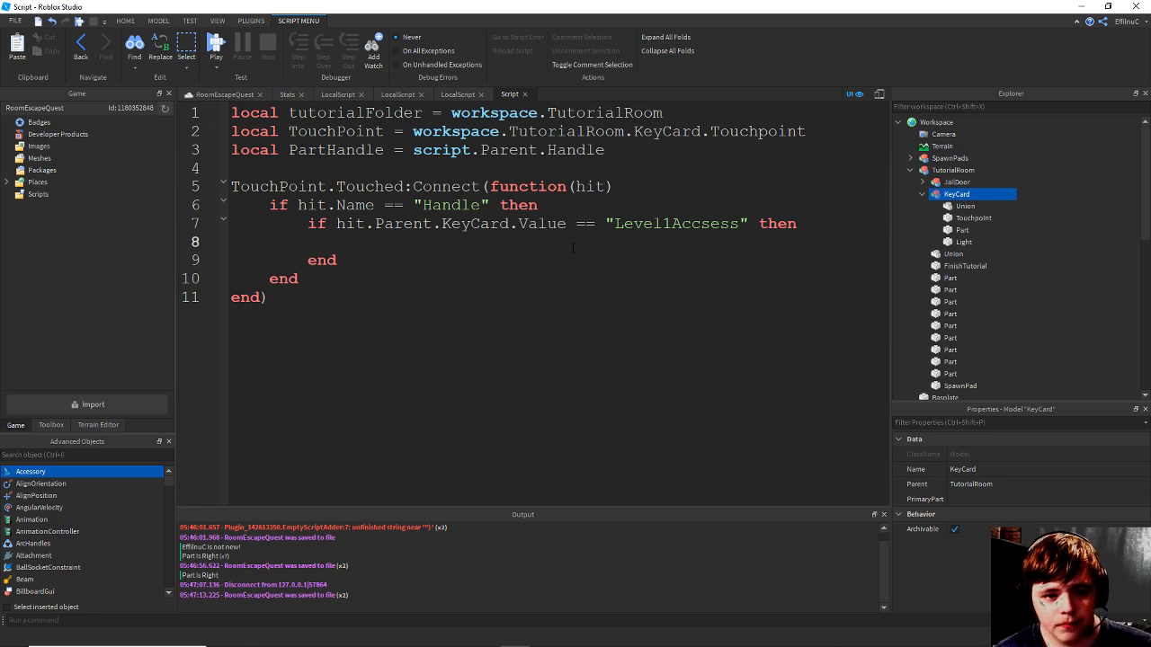
pyautogui.hotkey('ctrl', 's')
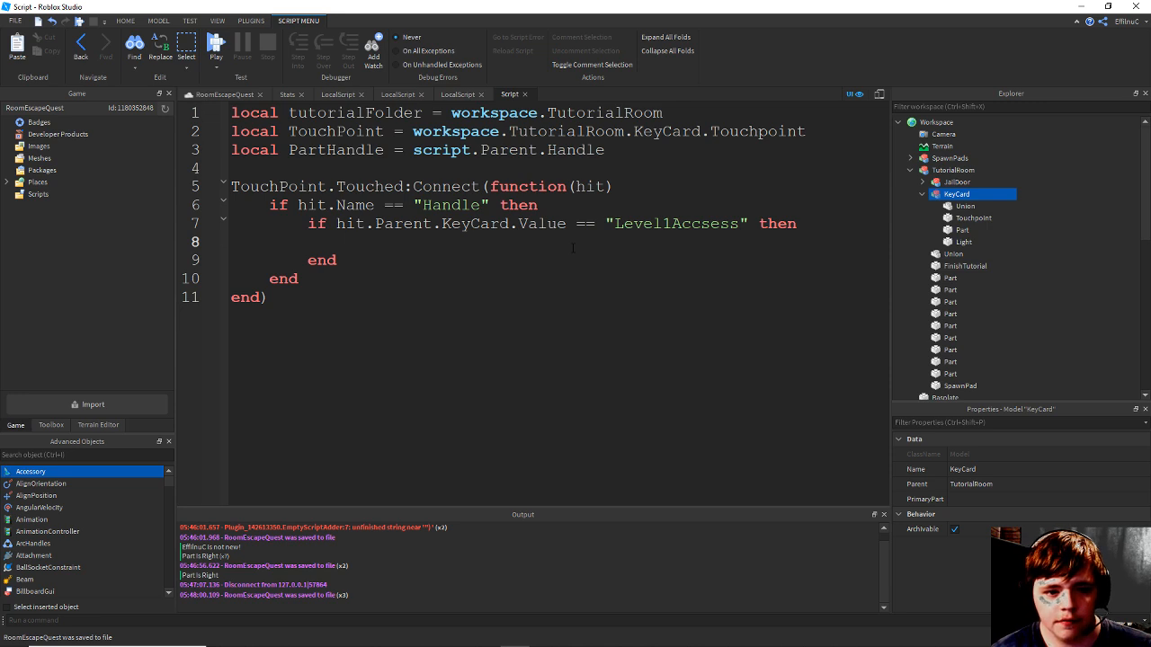
# Replace the tutorialFolder line with local KeyCardBox = workspace.TutorialRoom.KeyCard.
pyautogui.click(833, 136)
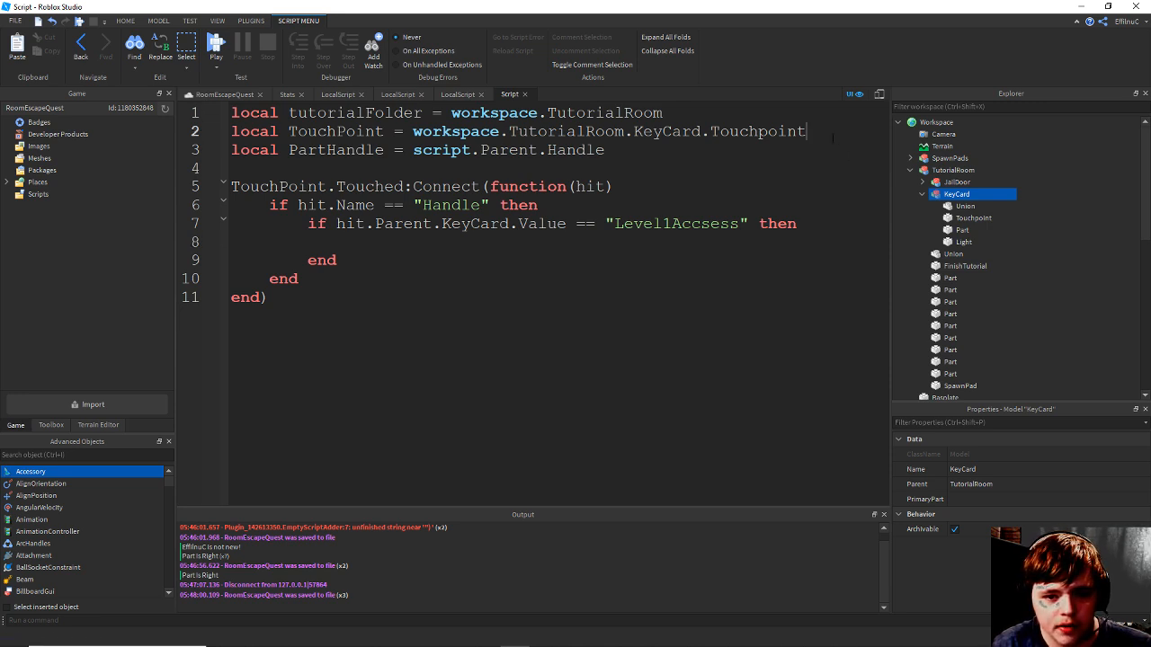
pyautogui.press('Return')
pyautogui.moveTo(699, 112); pyautogui.dragTo(206, 116)
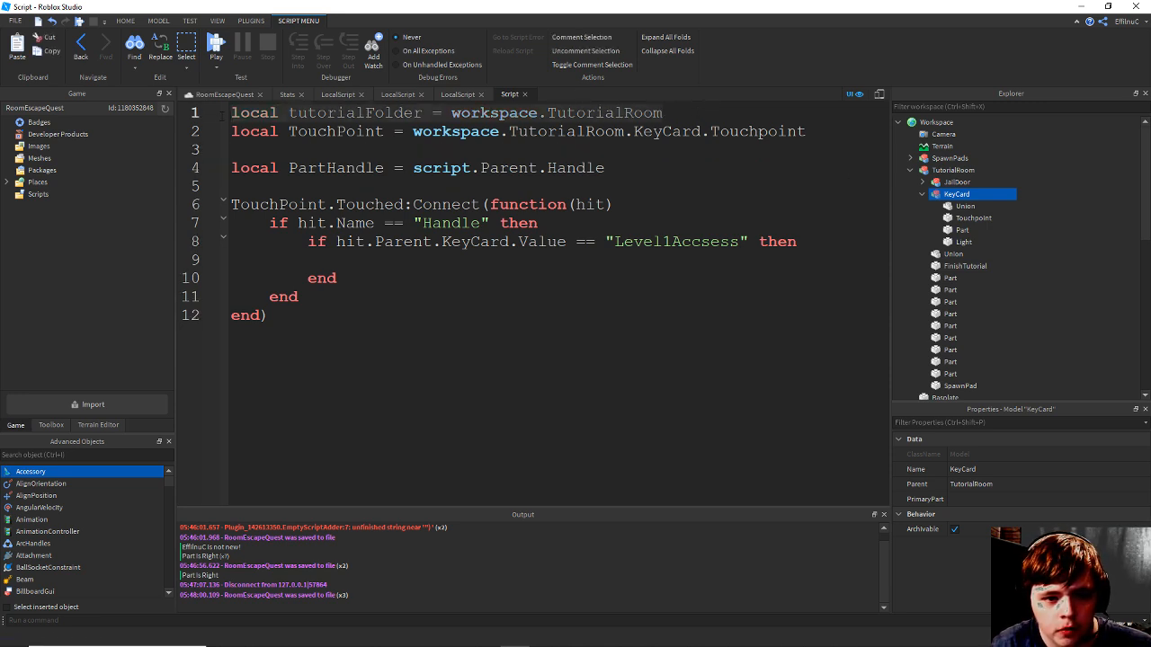
pyautogui.press('BackSpace')
pyautogui.press('Delete')
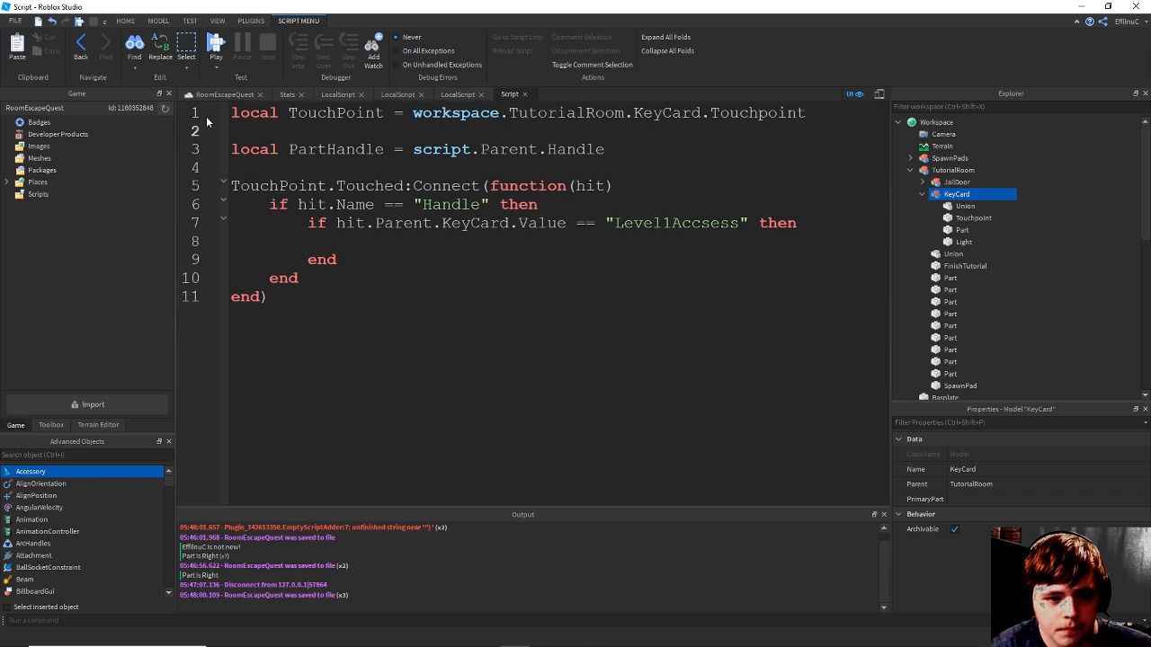
pyautogui.write('local Key')
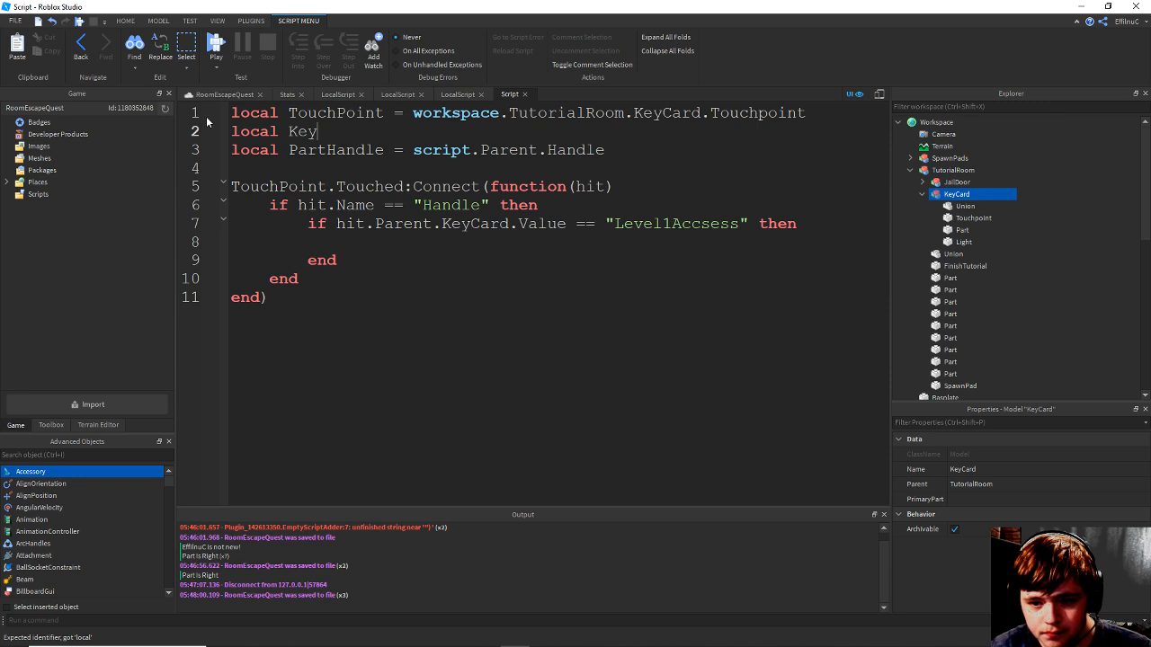
pyautogui.write('Car')
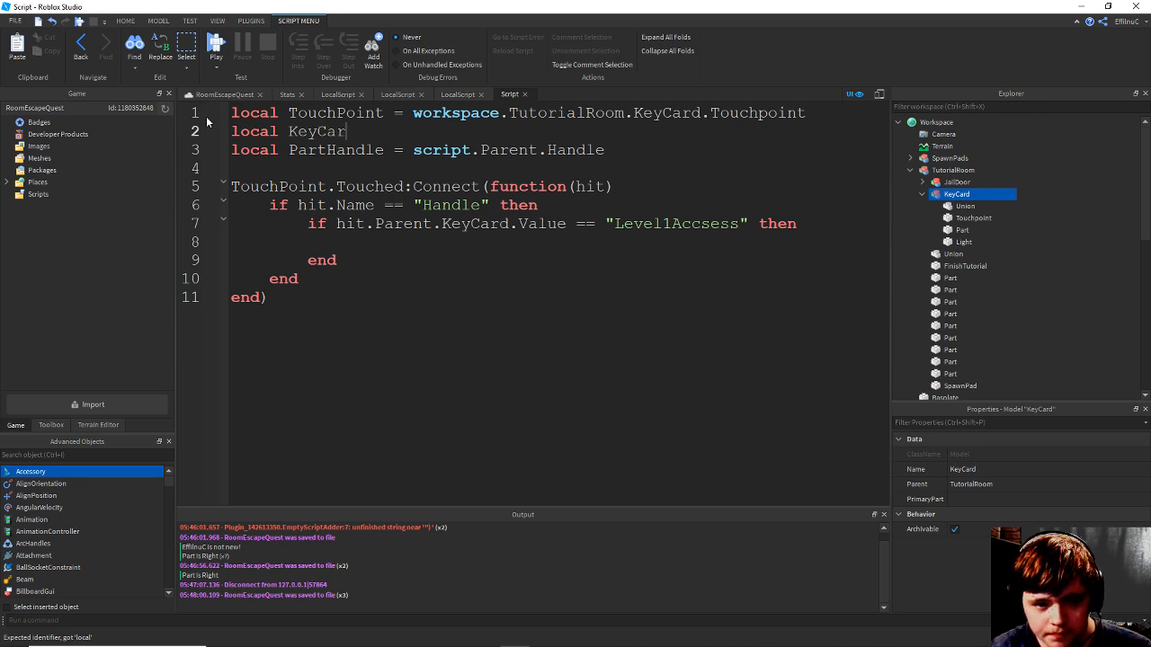
pyautogui.write('dBox ')
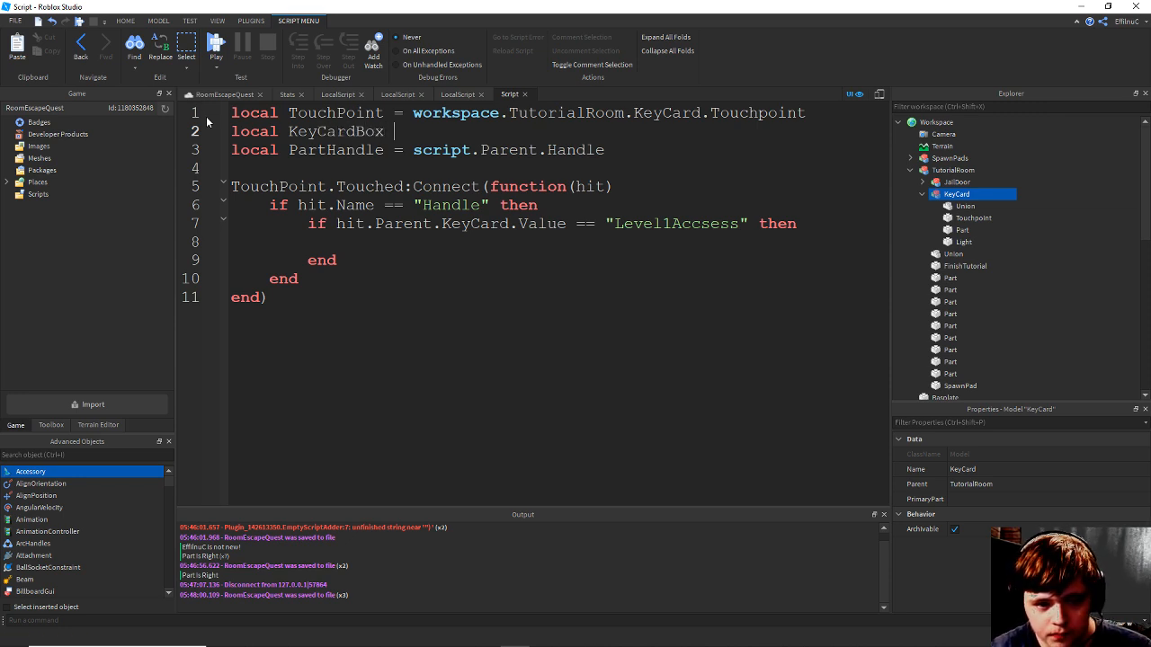
pyautogui.write('= workspace.t')
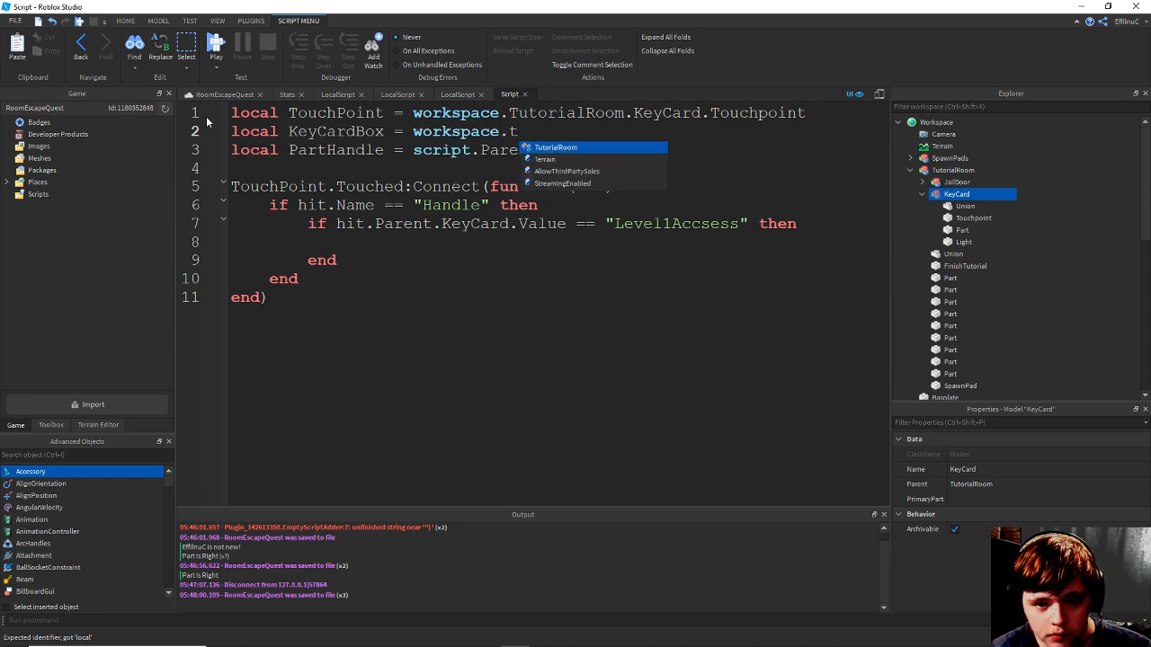
pyautogui.press('Tab')
pyautogui.write('.')
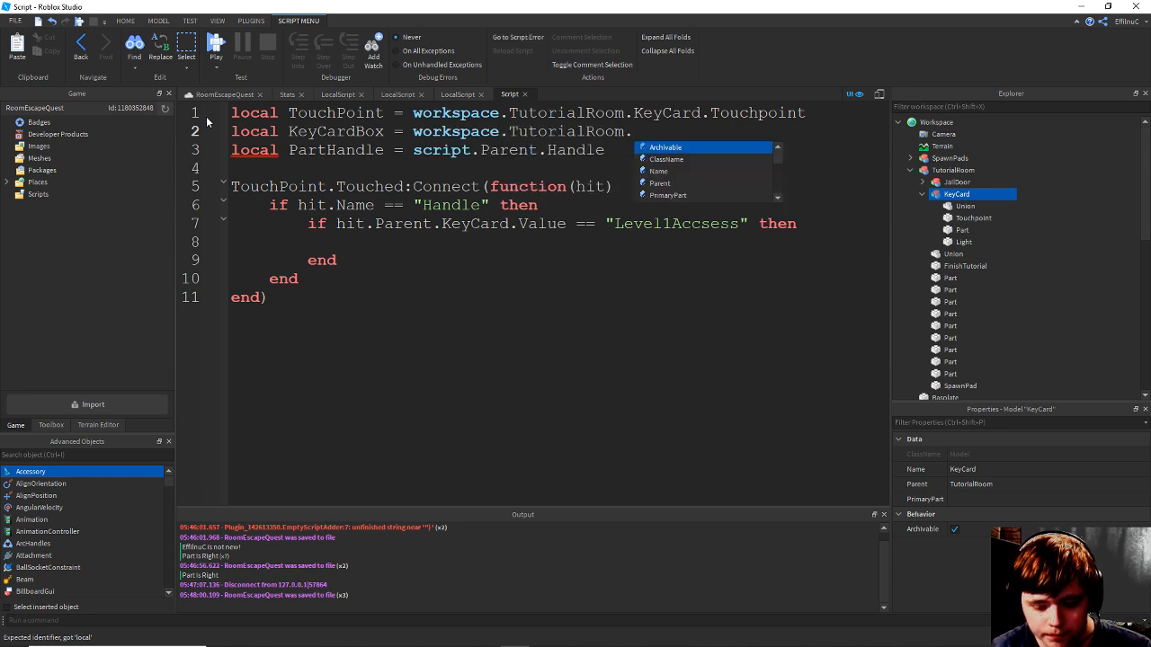
pyautogui.write('K')
pyautogui.press('Tab')
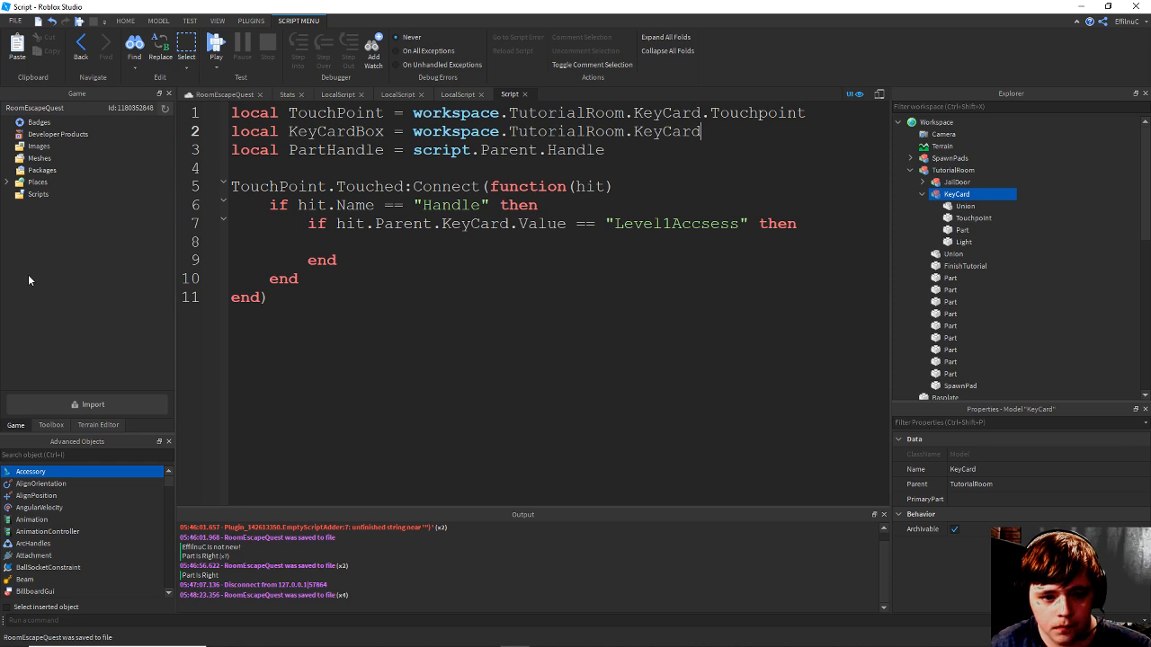
pyautogui.click(393, 244)
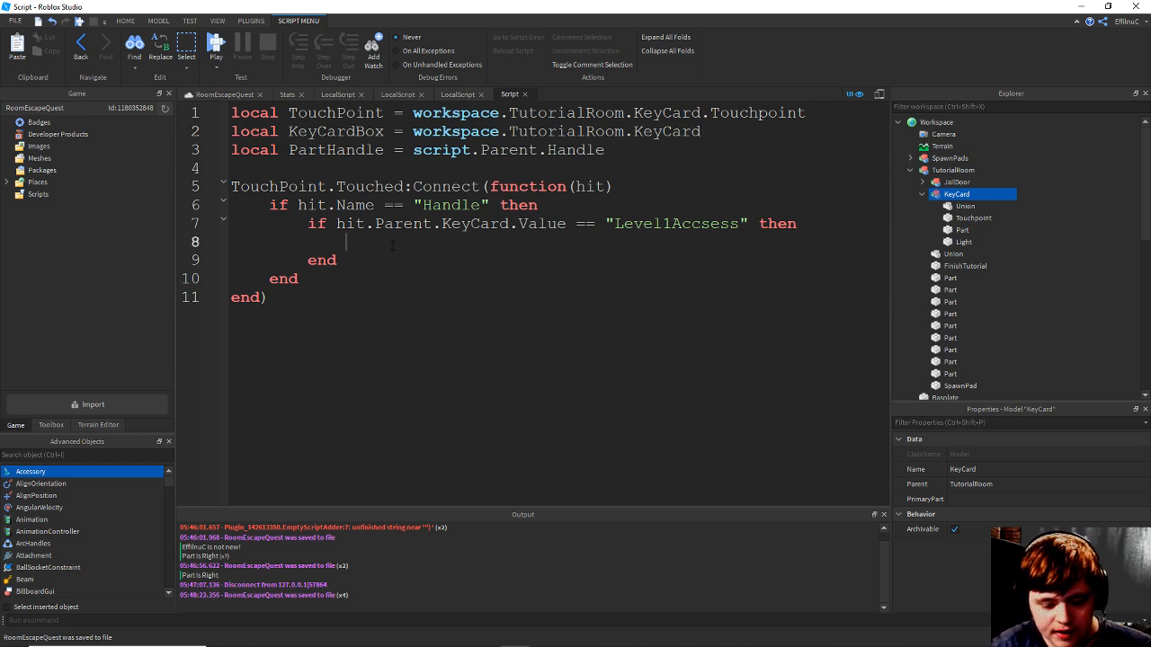
# Begin line 8 with KeyCardBox.Light.BrickColor using autocomplete.
pyautogui.write('K')
pyautogui.press('Tab')
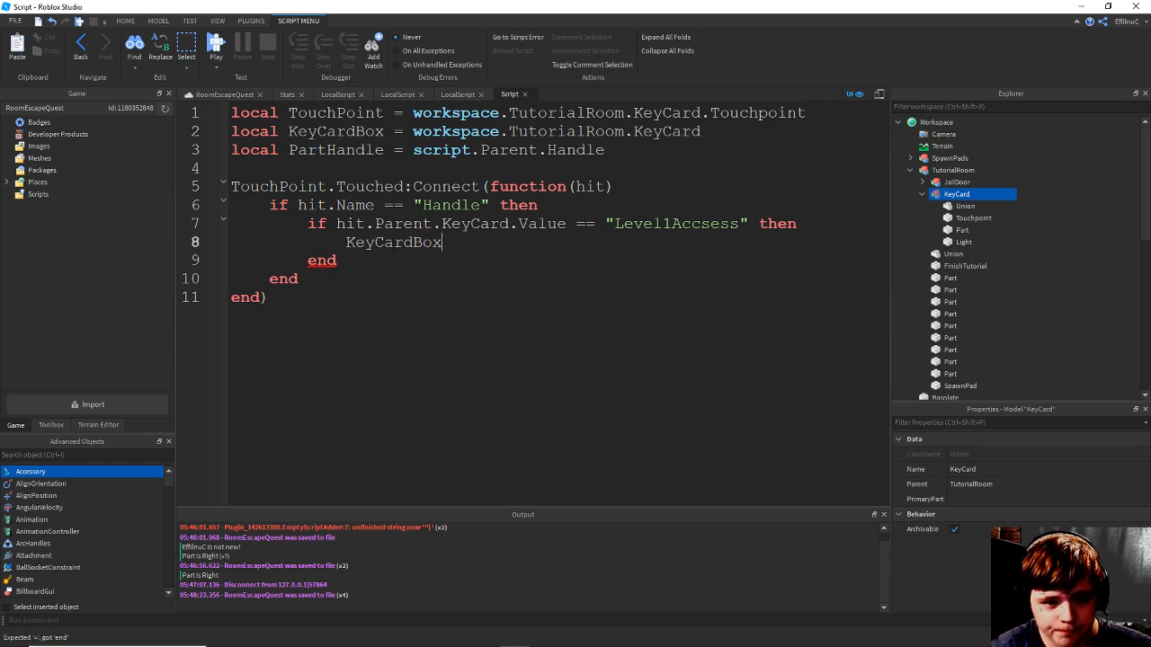
pyautogui.write('.')
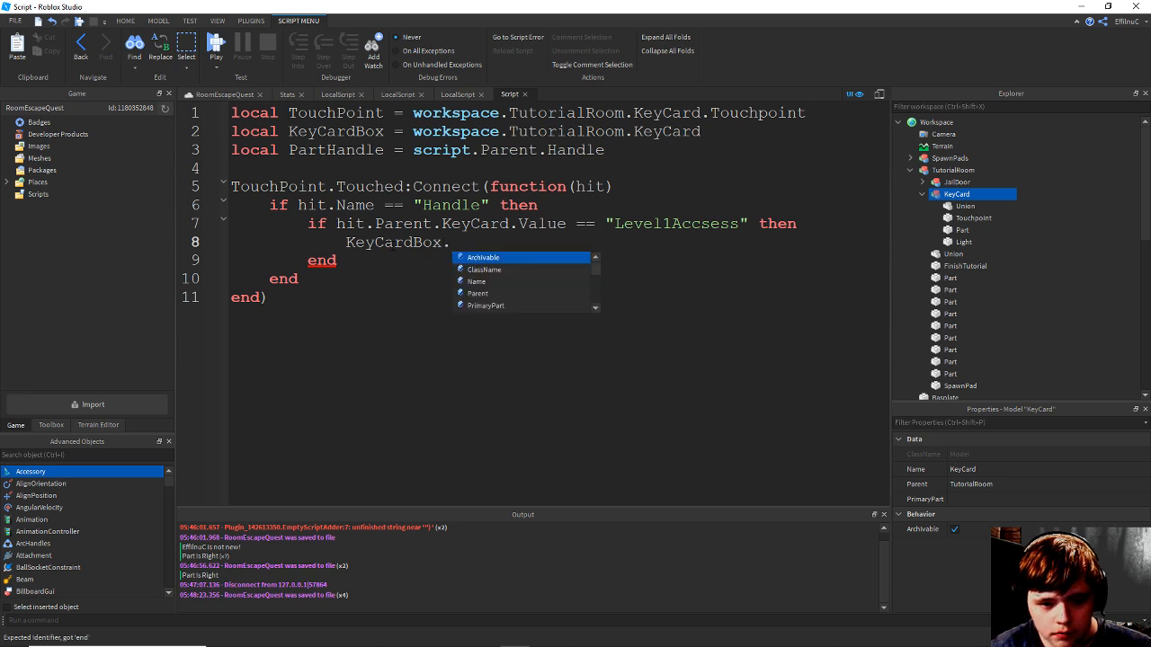
pyautogui.write('Light')
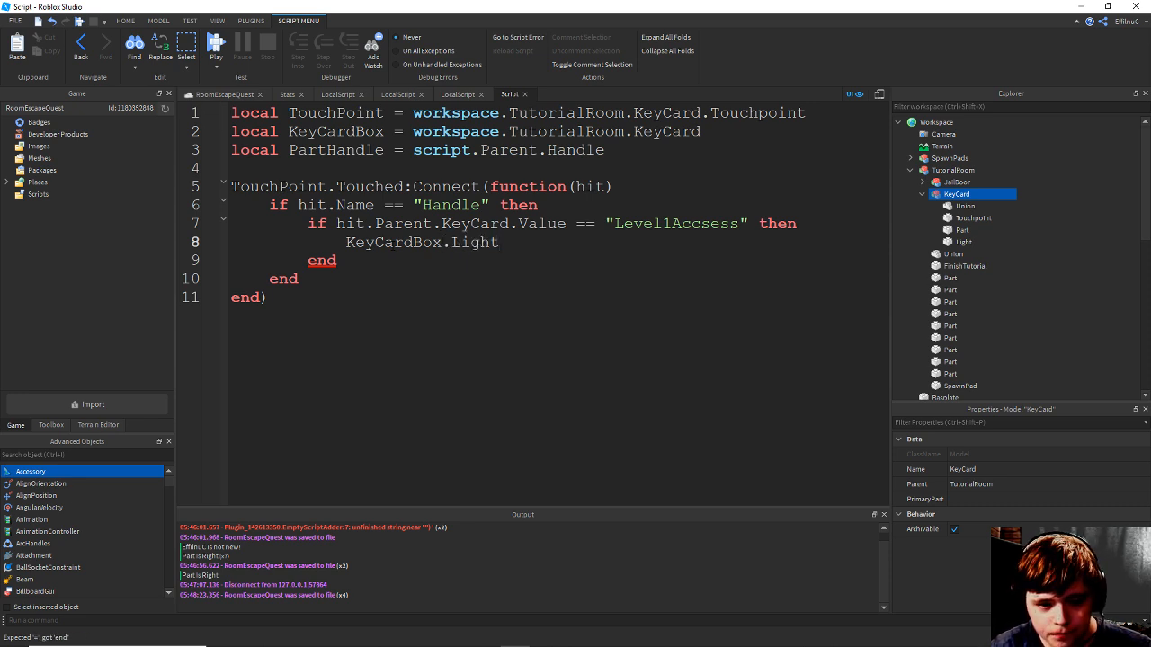
pyautogui.write('.b')
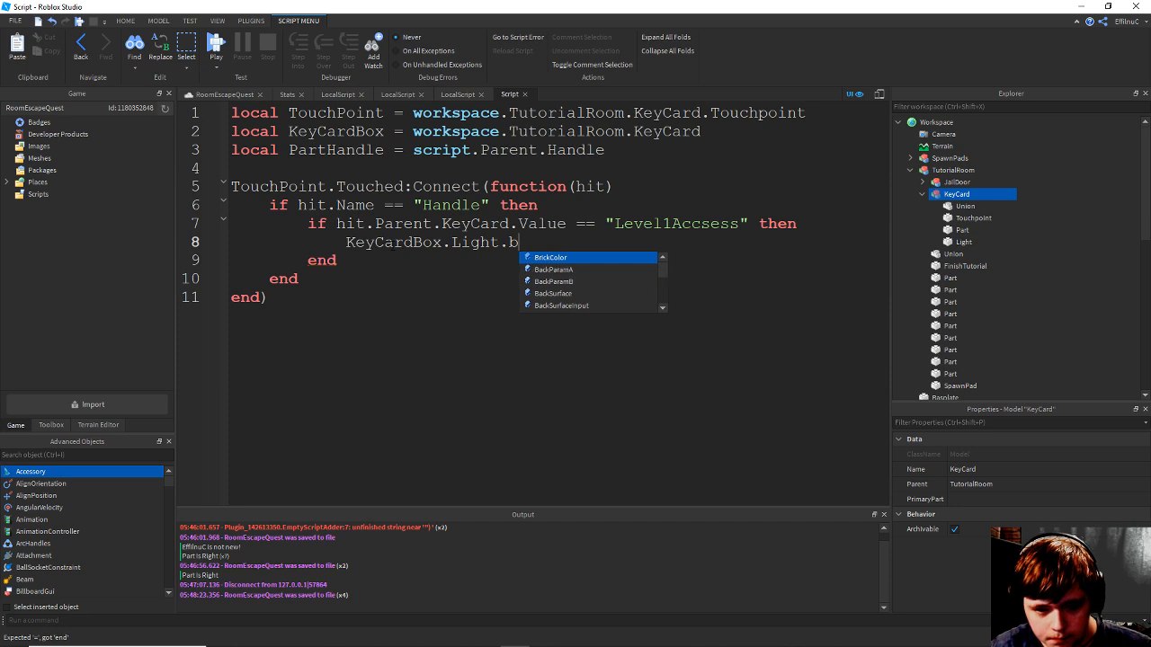
pyautogui.press('Escape')
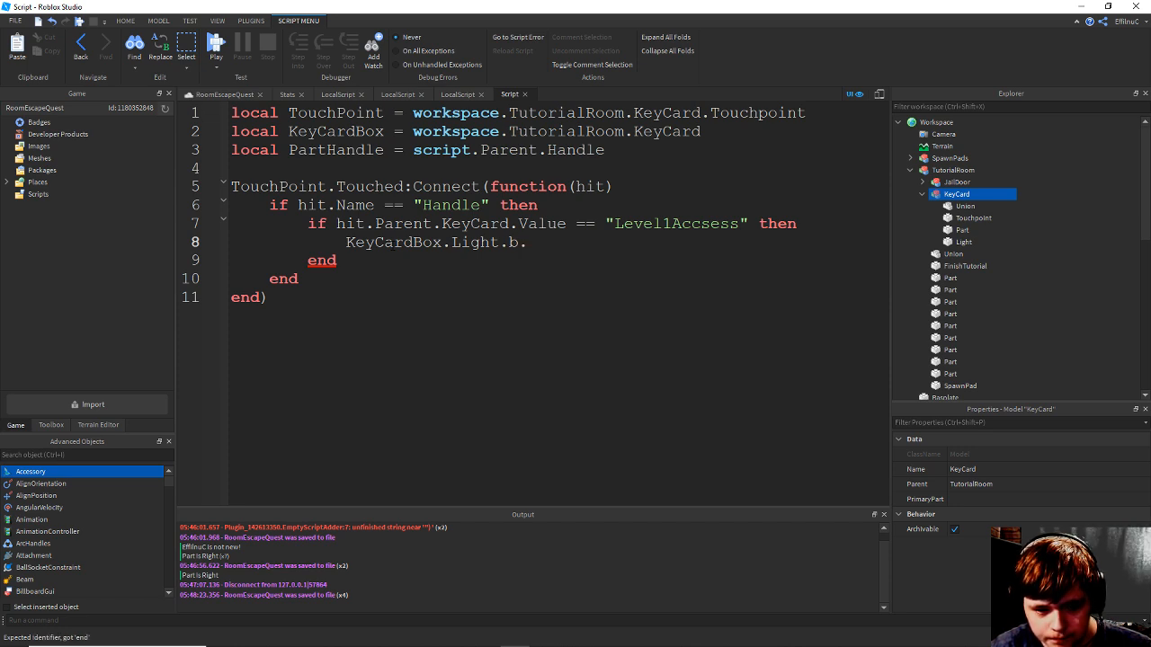
pyautogui.press('BackSpace')
pyautogui.write('v')
pyautogui.press('BackSpace')
pyautogui.write('co')
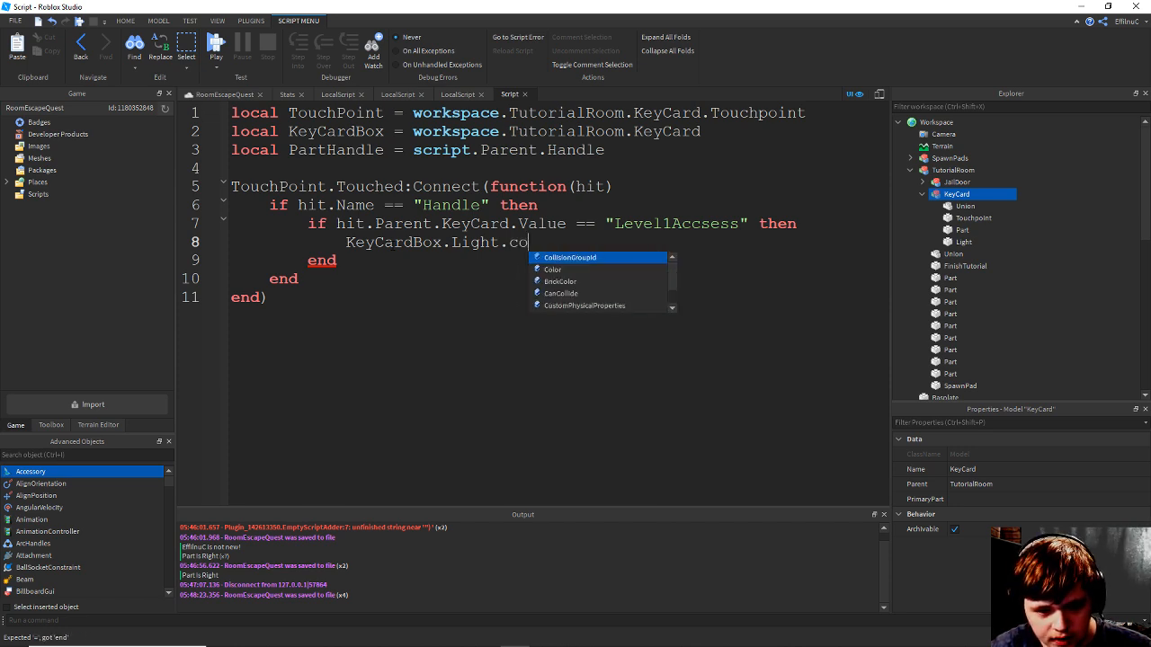
pyautogui.press('Down')
pyautogui.press('Down')
pyautogui.press('Down')
pyautogui.press('Down')
pyautogui.press('Down')
pyautogui.press('Down')
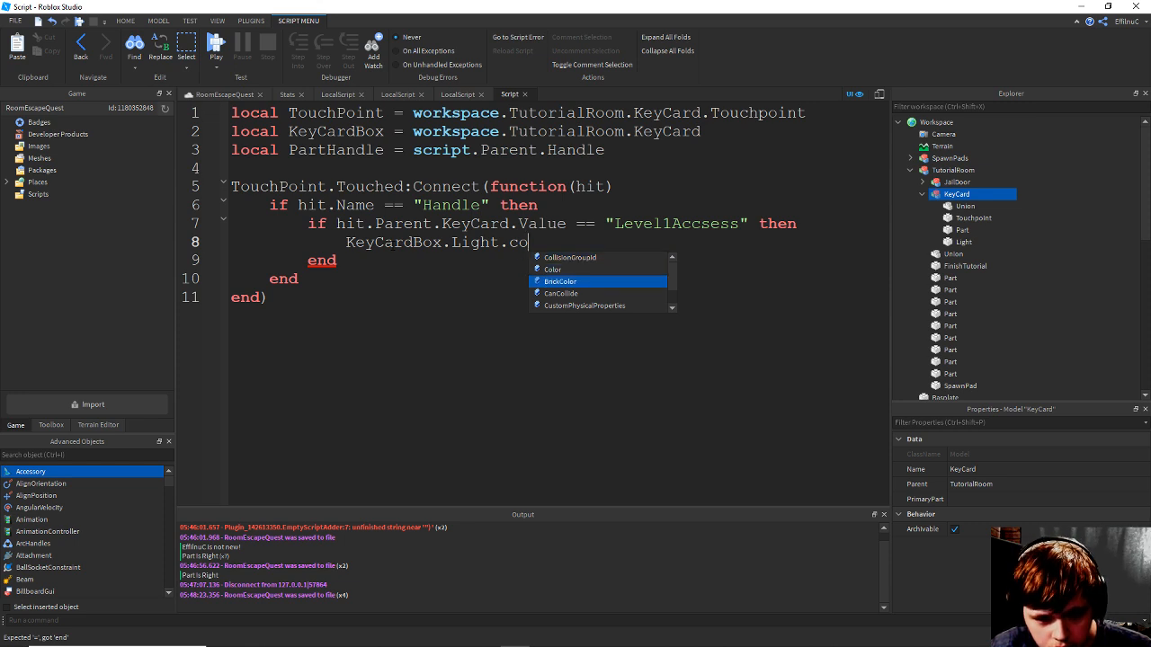
pyautogui.press('Up')
pyautogui.press('Up')
pyautogui.press('Up')
pyautogui.press('Up')
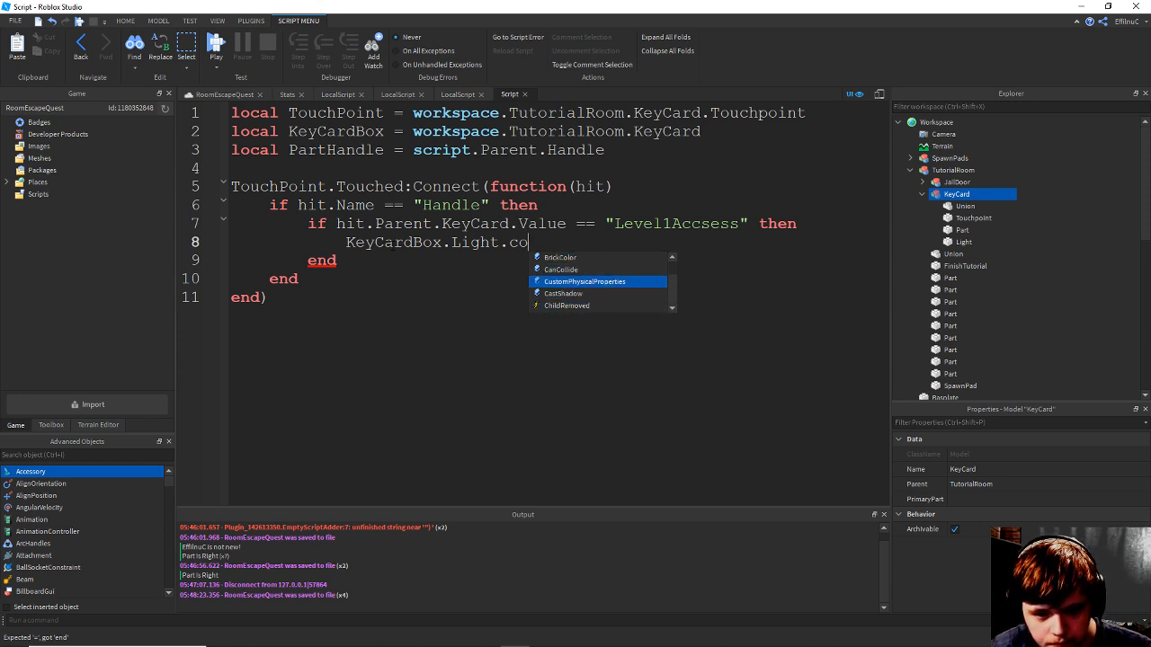
pyautogui.press('Tab')
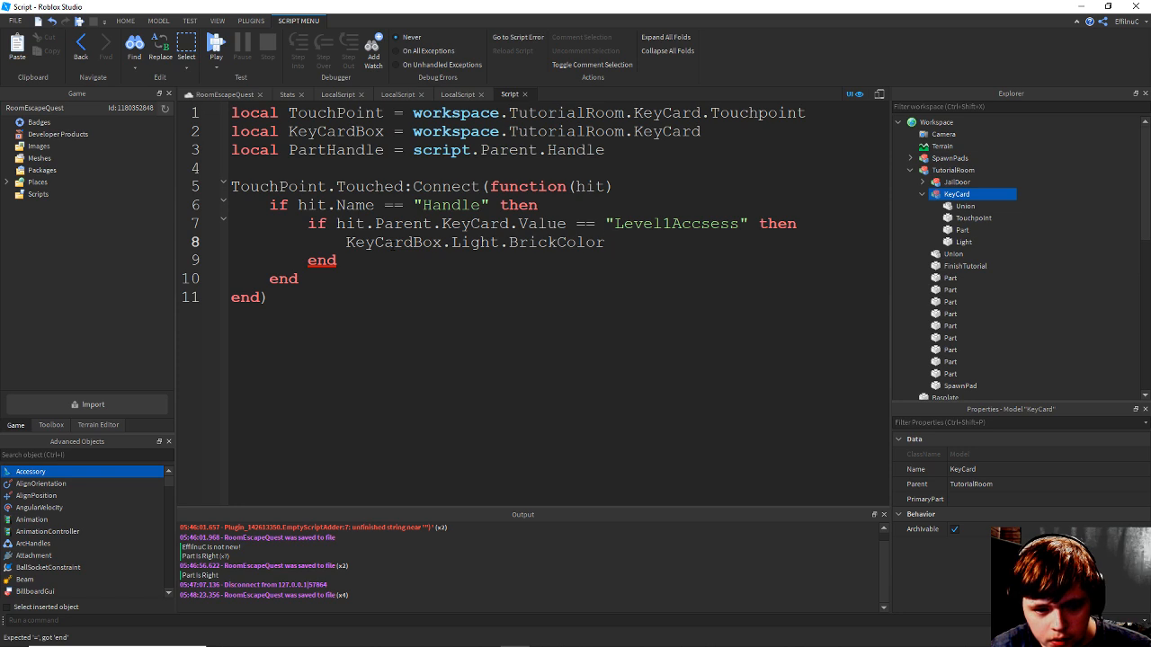
# Assign it BrickColor.new("Really red") and save the place.
pyautogui.write('.')
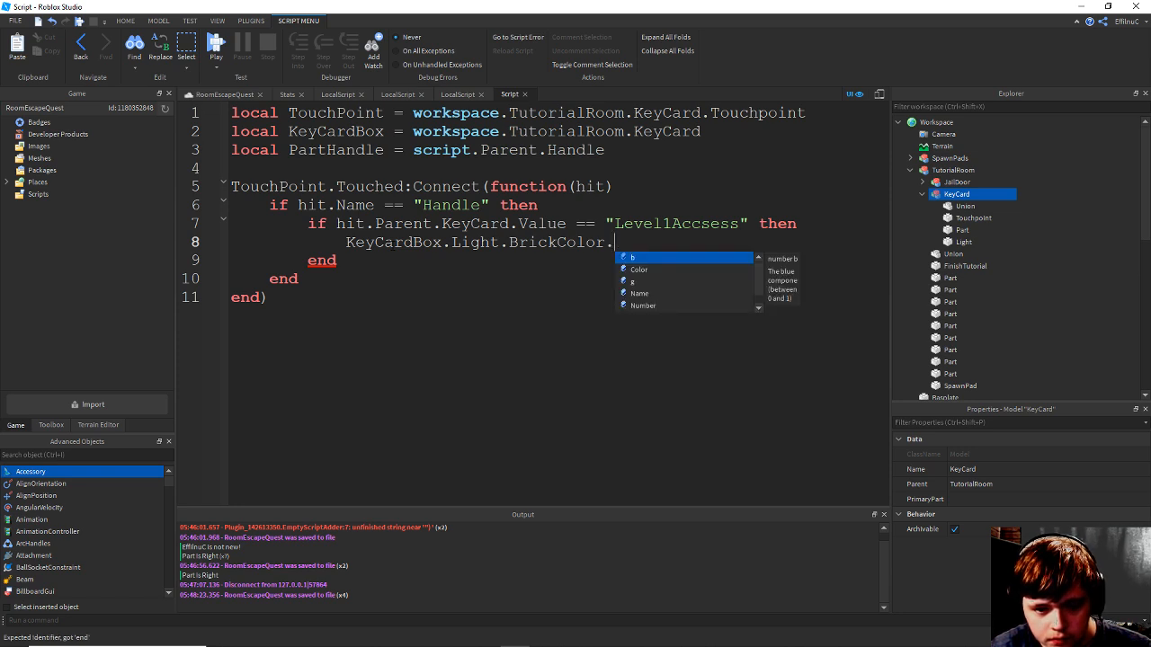
pyautogui.press('BackSpace')
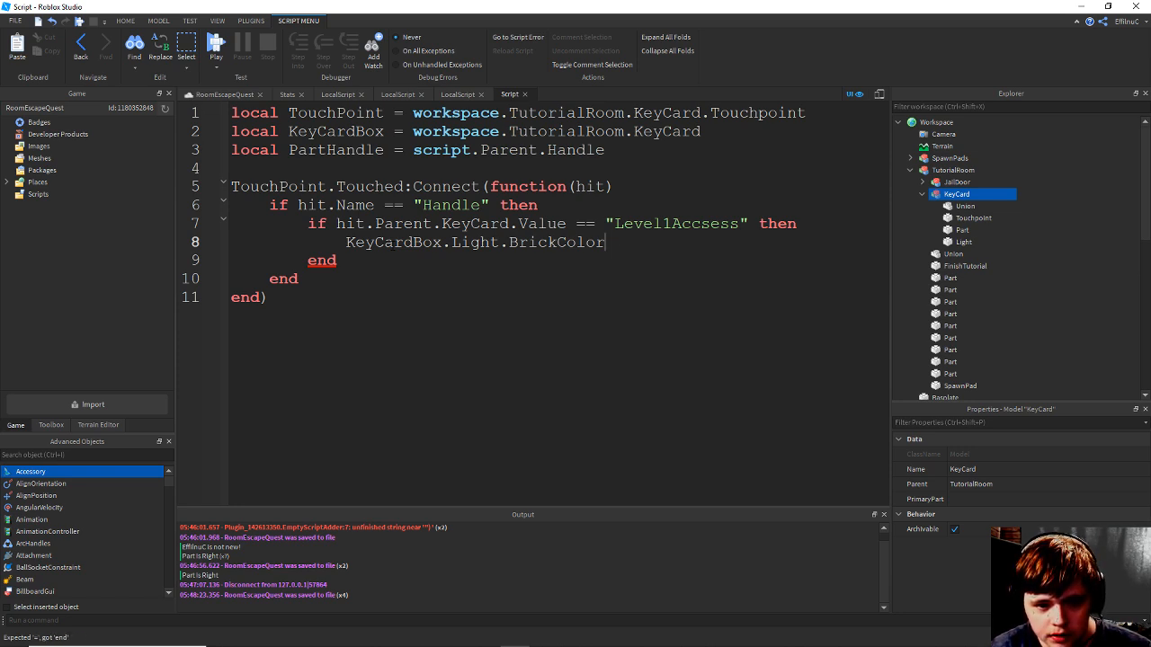
pyautogui.write('= Bri')
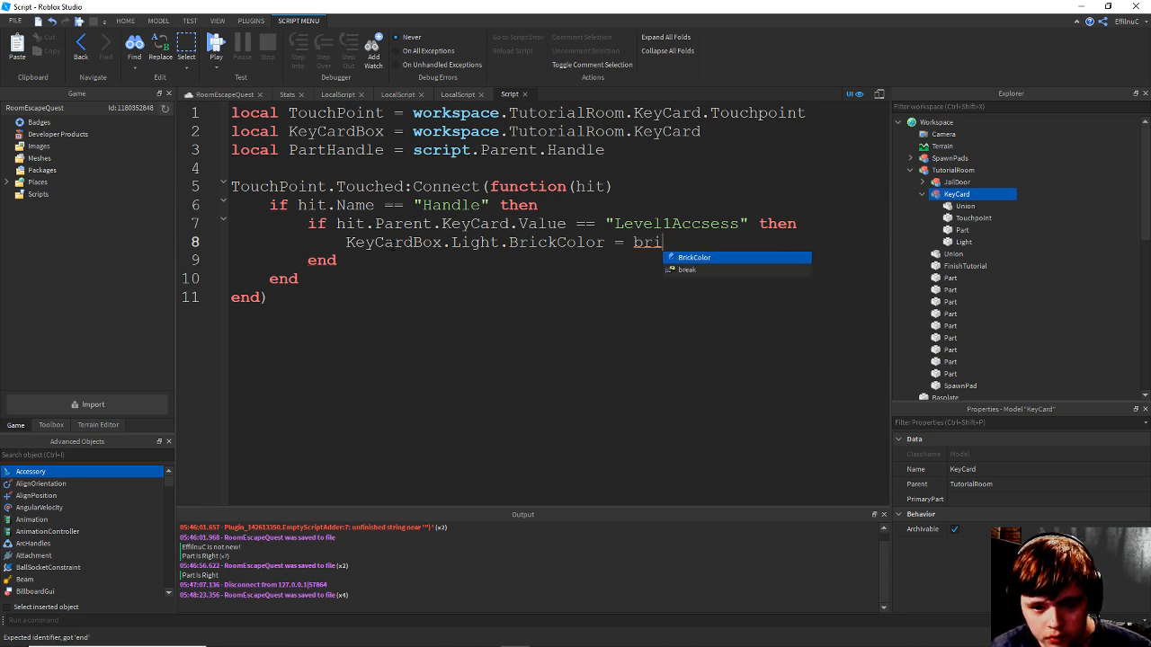
pyautogui.press('Tab')
pyautogui.write('.new(')
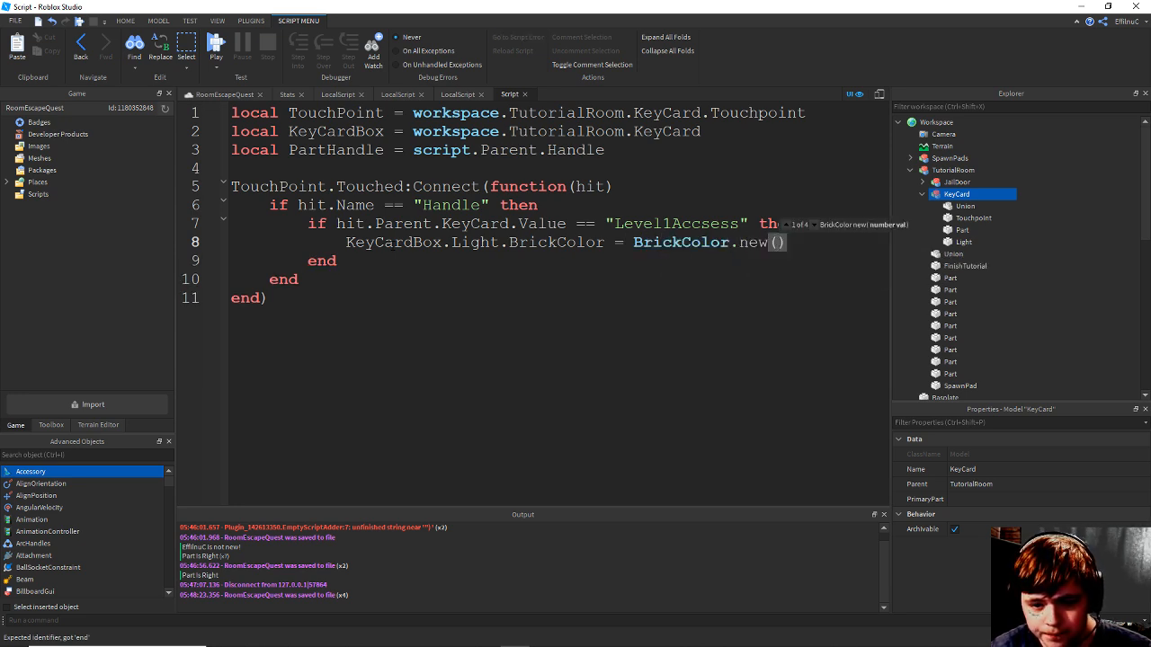
pyautogui.write('r')
pyautogui.press('Tab')
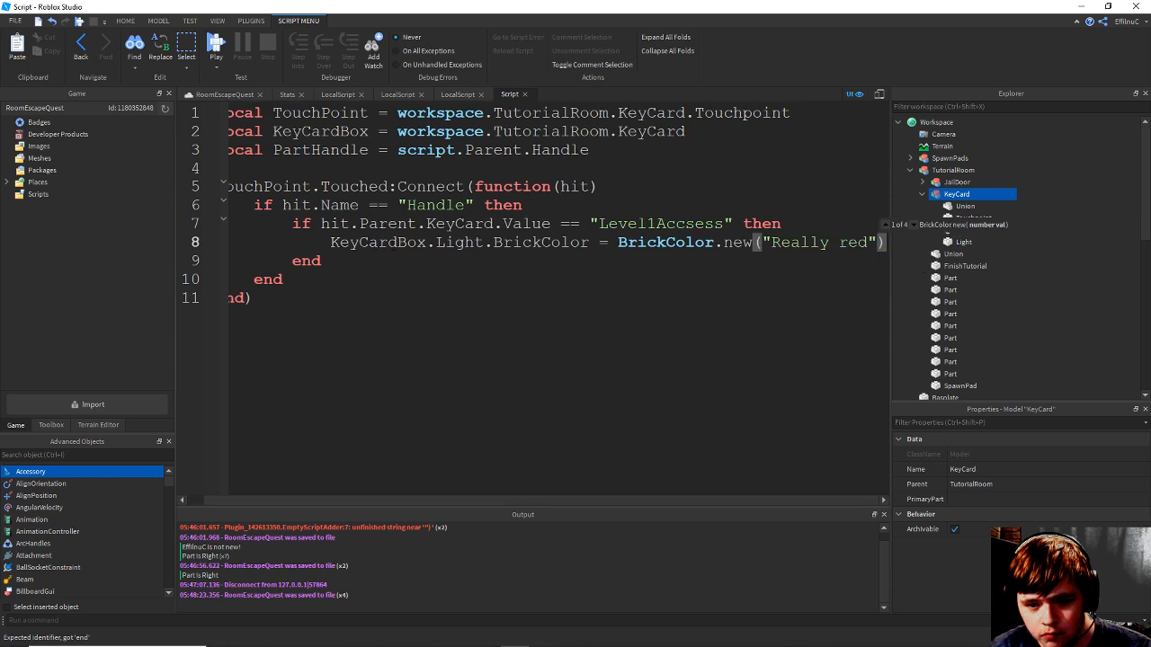
pyautogui.hotkey('ctrl', 's')
pyautogui.press('Right')
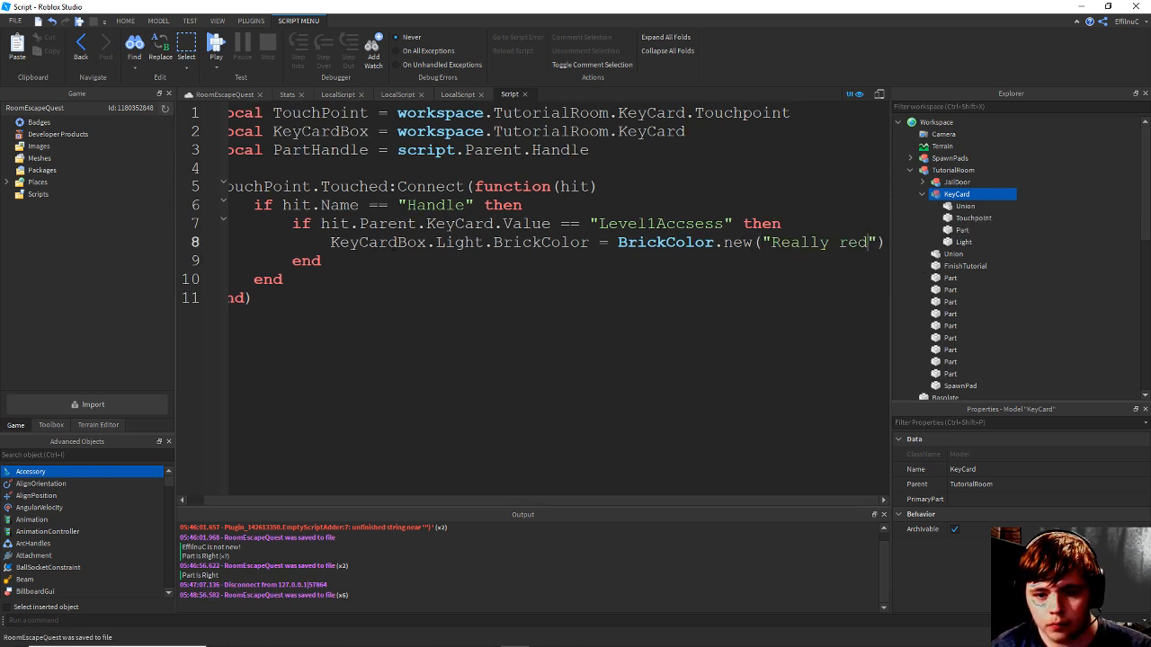
# Replace Really red with Lime green on line 8 and save the place.
pyautogui.press('Left')
pyautogui.press('Left')
pyautogui.press('BackSpace')
pyautogui.press('BackSpace')
pyautogui.press('BackSpace')
pyautogui.press('BackSpace')
pyautogui.press('BackSpace')
pyautogui.press('BackSpace')
pyautogui.press('BackSpace')
pyautogui.press('BackSpace')
pyautogui.press('BackSpace')
pyautogui.press('BackSpace')
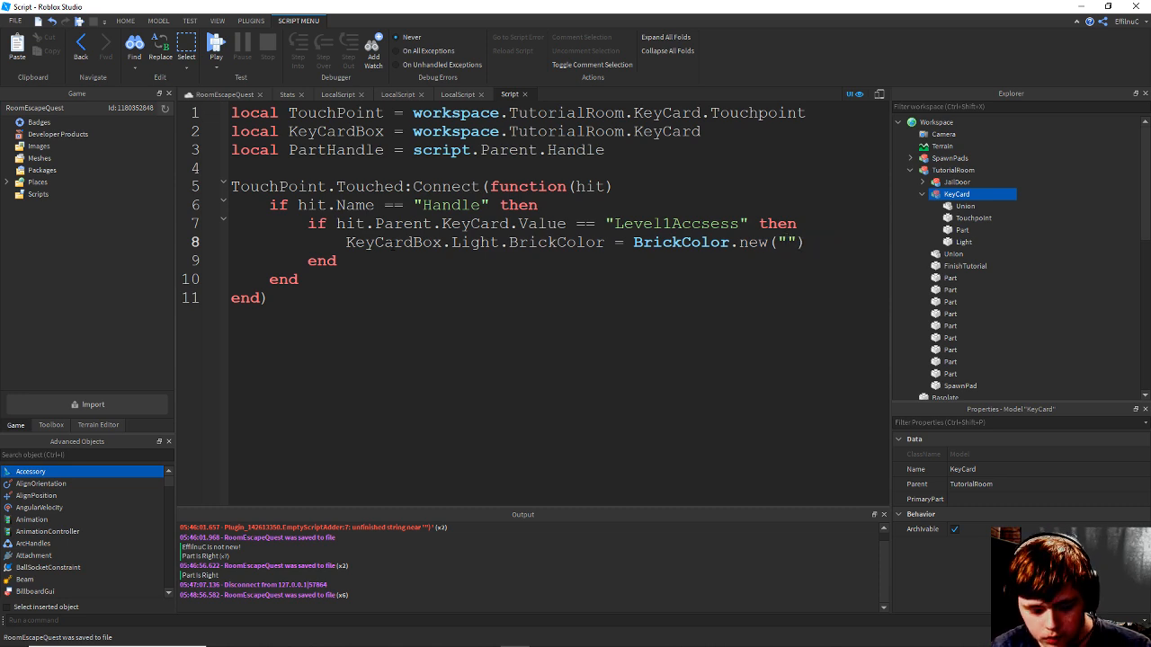
pyautogui.write('gr')
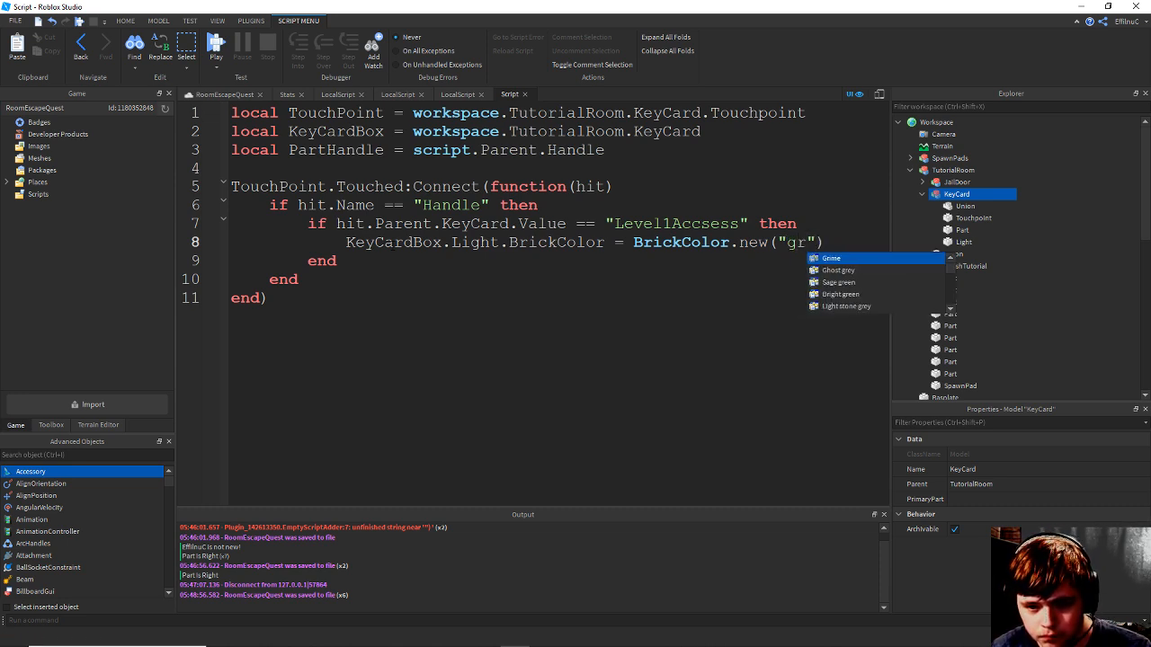
pyautogui.write('e')
pyautogui.press('BackSpace')
pyautogui.press('BackSpace')
pyautogui.press('BackSpace')
pyautogui.write('li')
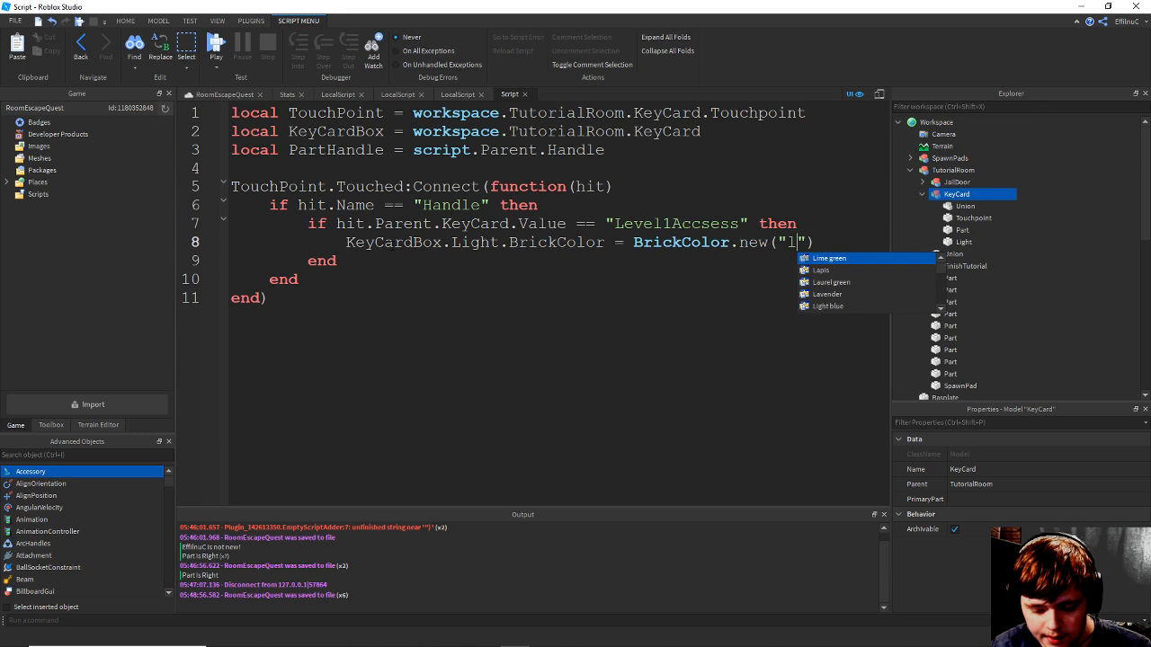
pyautogui.press('Return')
pyautogui.hotkey('ctrl', 's')
pyautogui.click(321, 260)
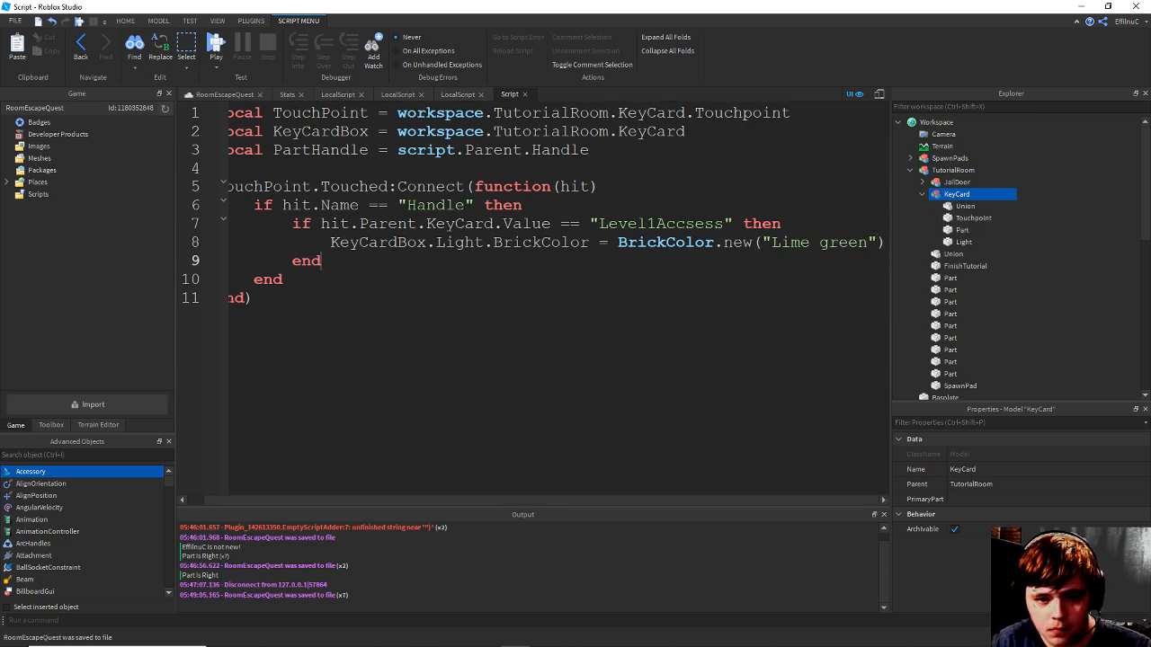
pyautogui.press('Down')
pyautogui.press('Up')
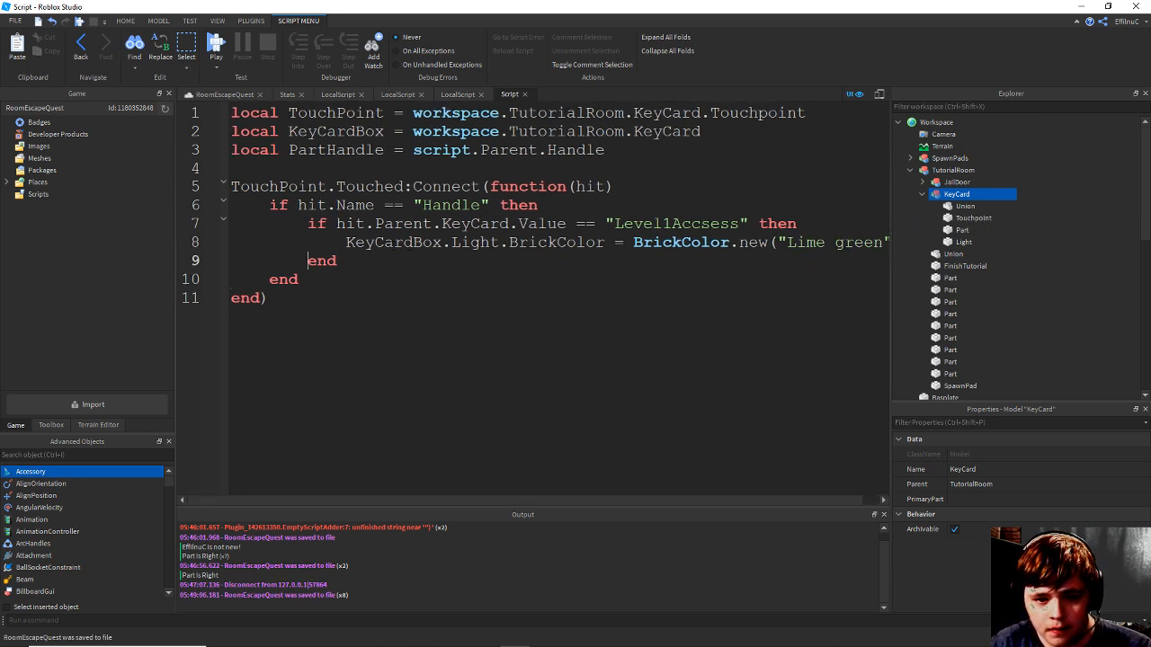
pyautogui.press('Left')
pyautogui.press('Left')
pyautogui.press('Left')
# Add an else branch setting KeyCardBox.Light.BrickColor to BrickColor.new("Really red"), then save.
pyautogui.press('Return')
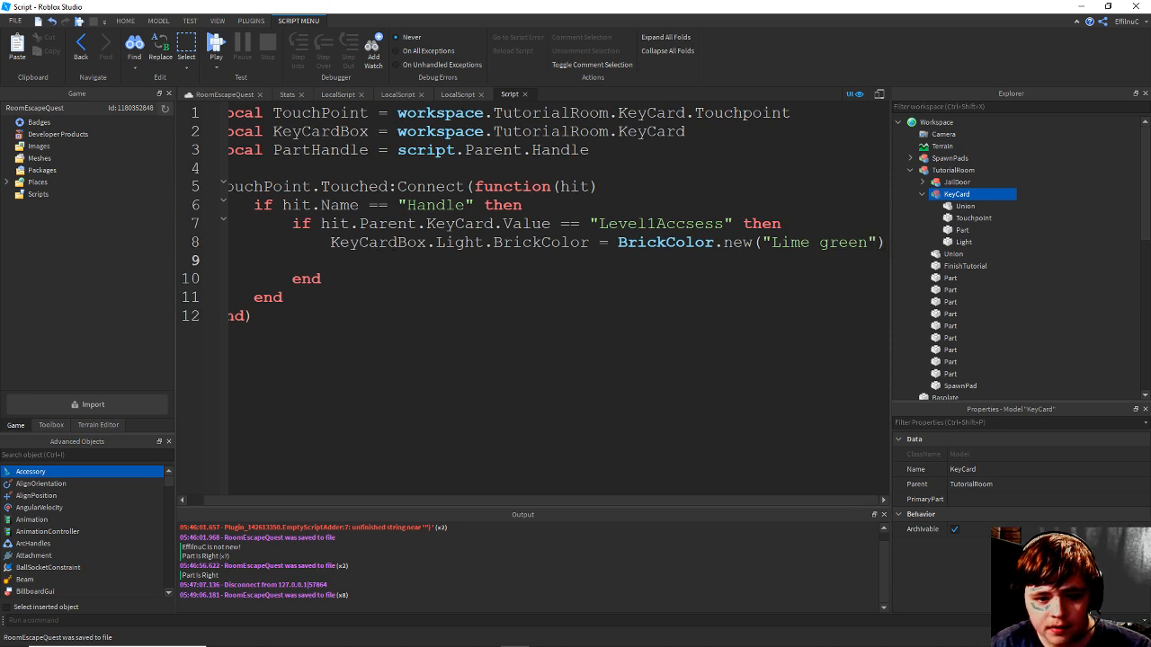
pyautogui.write('else')
pyautogui.press('Return')
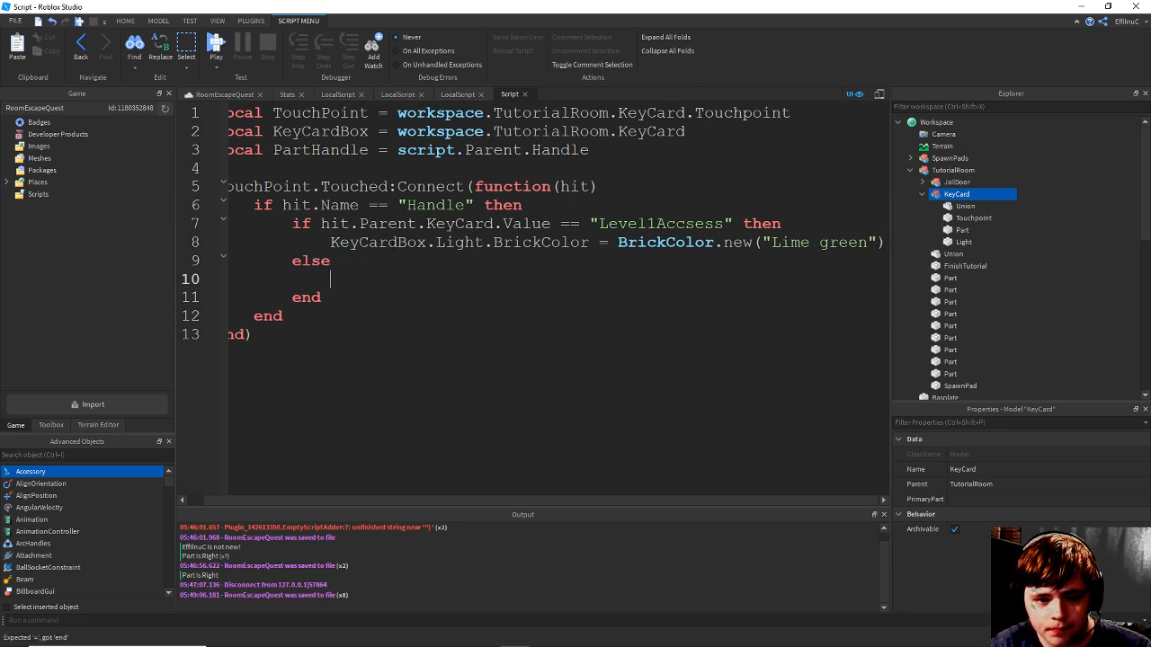
pyautogui.write('KeyCardBox')
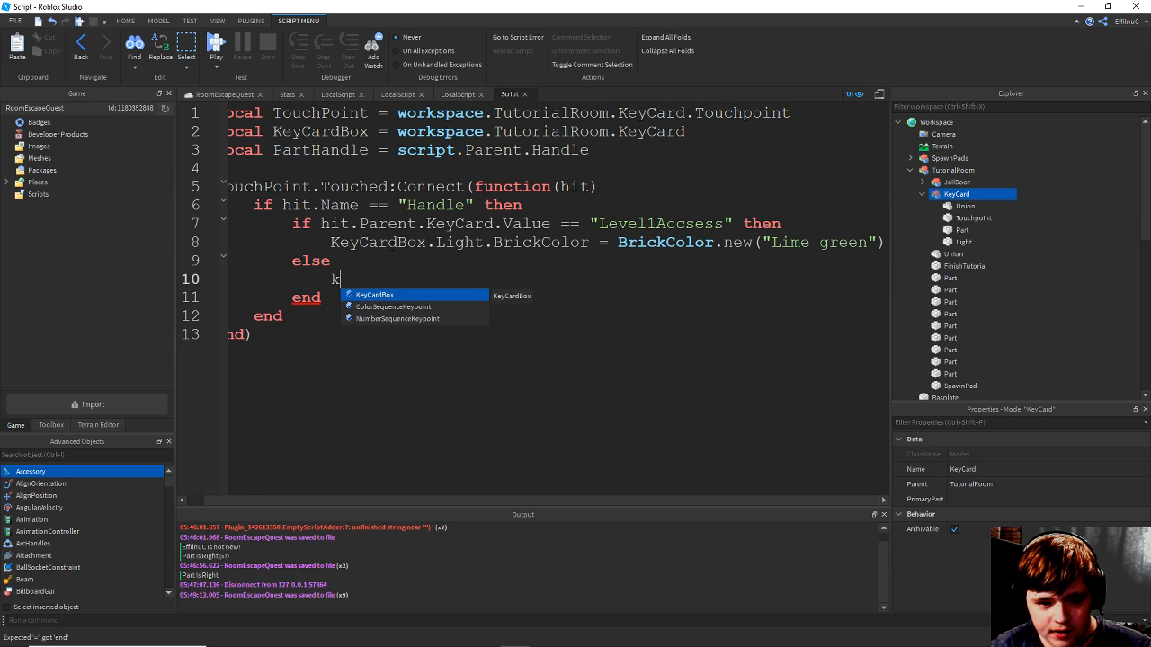
pyautogui.write('.Light.')
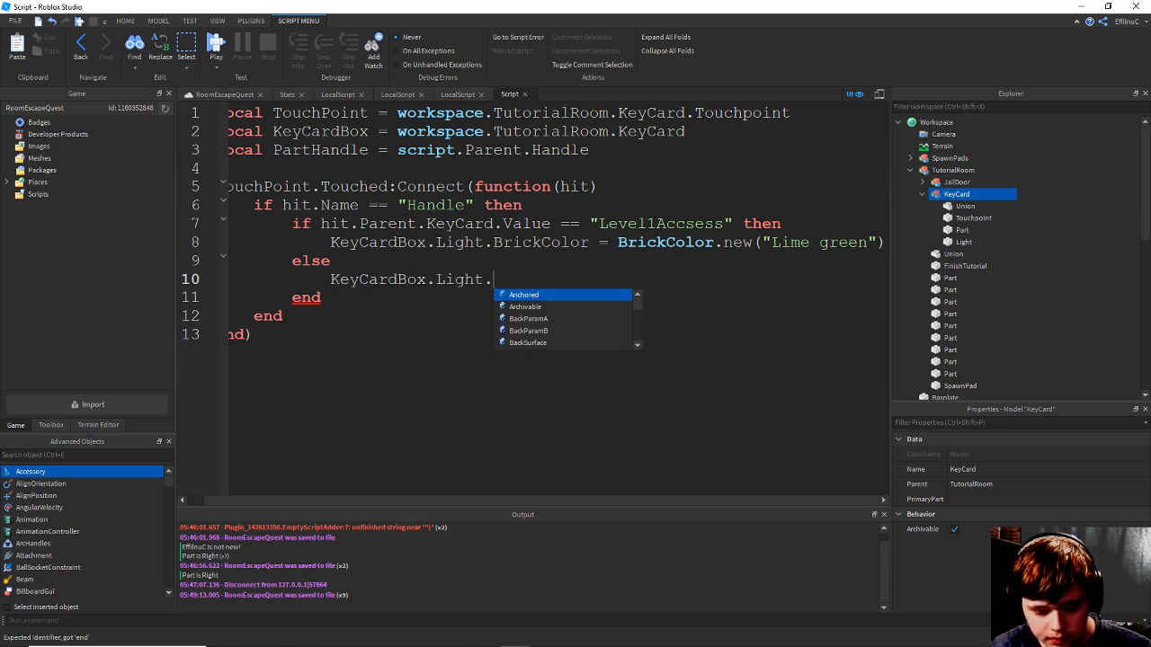
pyautogui.write('BrickColor = v')
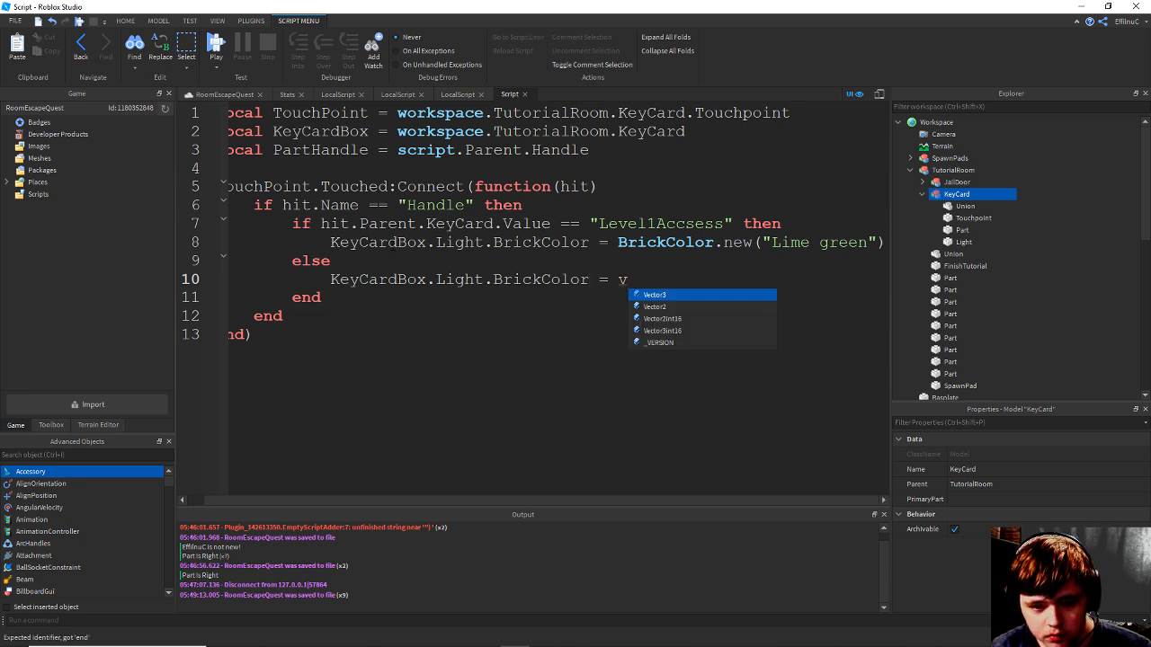
pyautogui.press('BackSpace')
pyautogui.write('br')
pyautogui.press('Tab')
pyautogui.write('.')
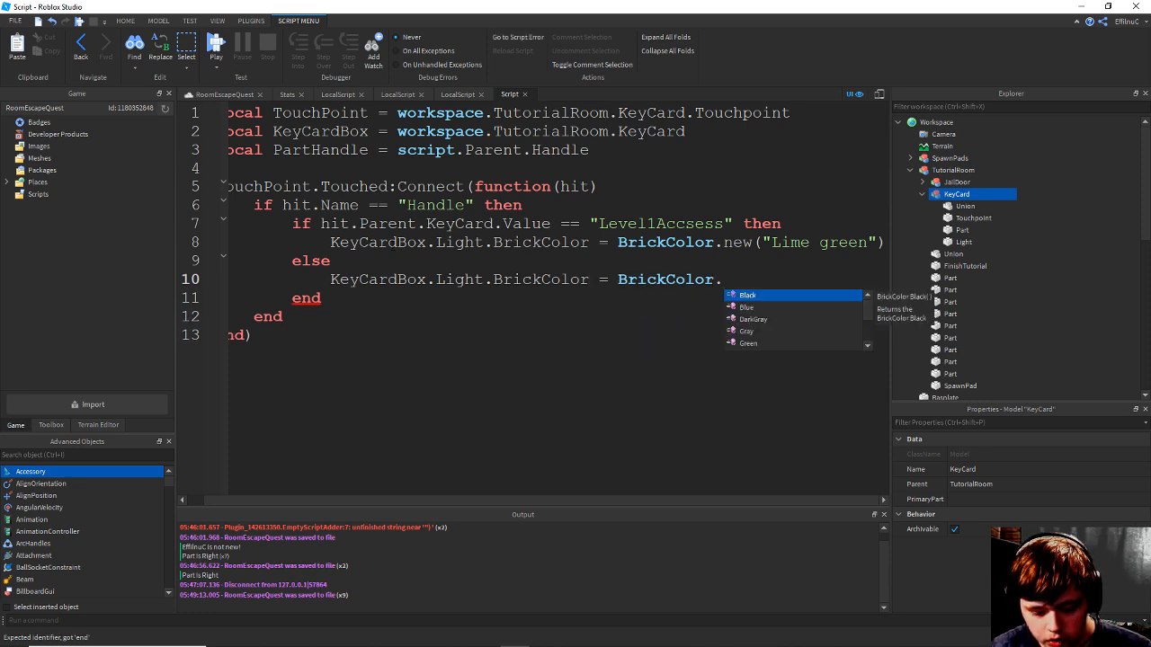
pyautogui.write('new(')
pyautogui.write('"Really red"')
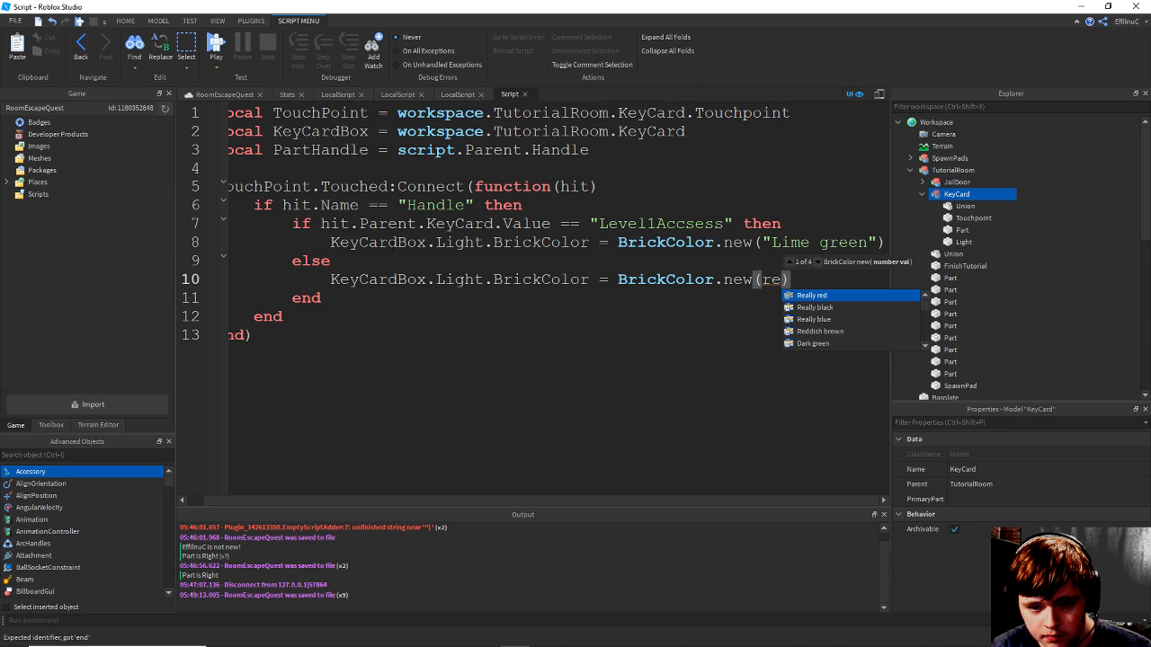
pyautogui.hotkey('ctrl', 's')
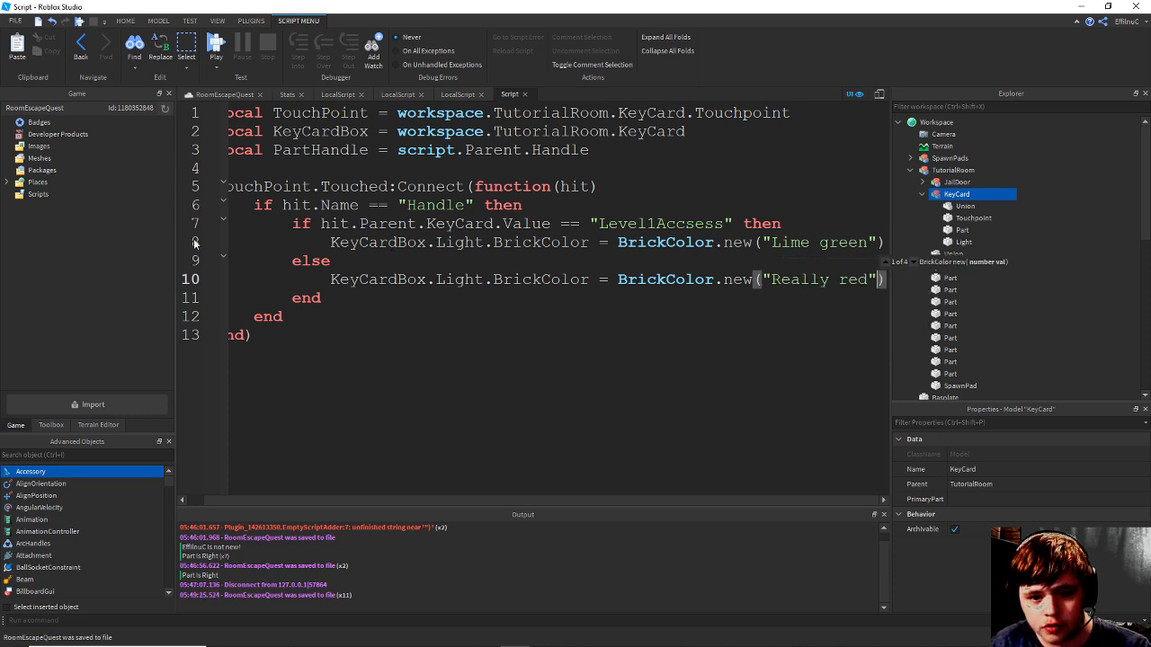
# Start a play test of RoomEscapeQuest and get past the intro screens into the tutorial room.
pyautogui.click(225, 94)
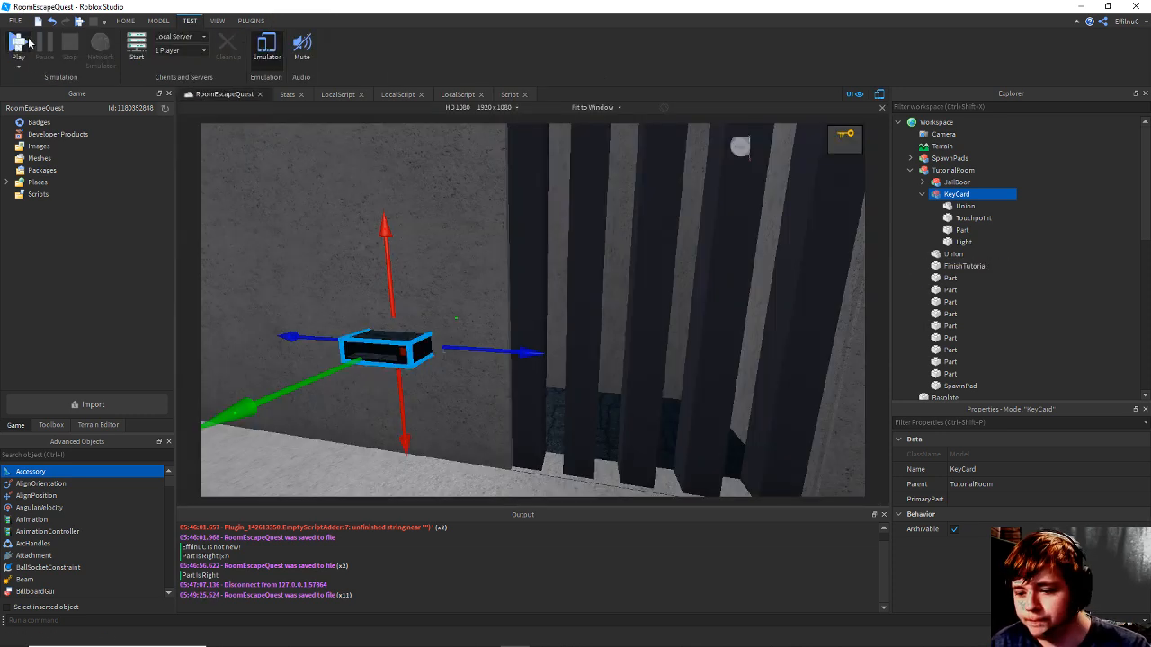
pyautogui.click(29, 42)
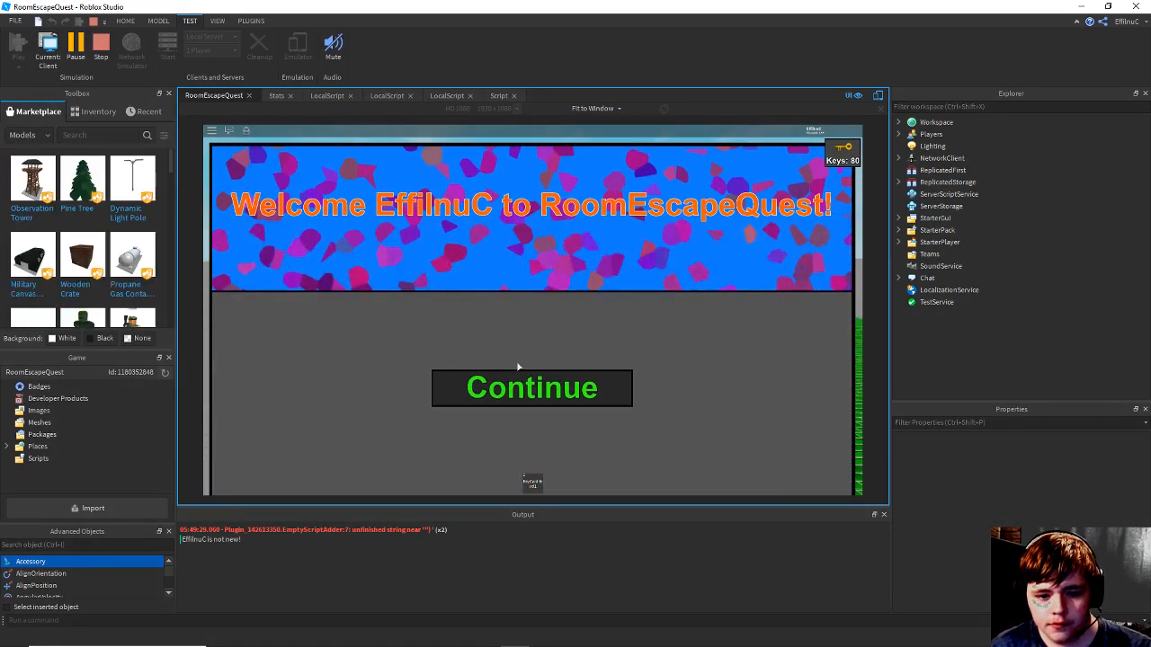
pyautogui.click(519, 389)
pyautogui.click(519, 390)
pyautogui.click(519, 390)
# Equip the keycard, walk it to the card reader to see the light turn green, then stop.
pyautogui.press('w')
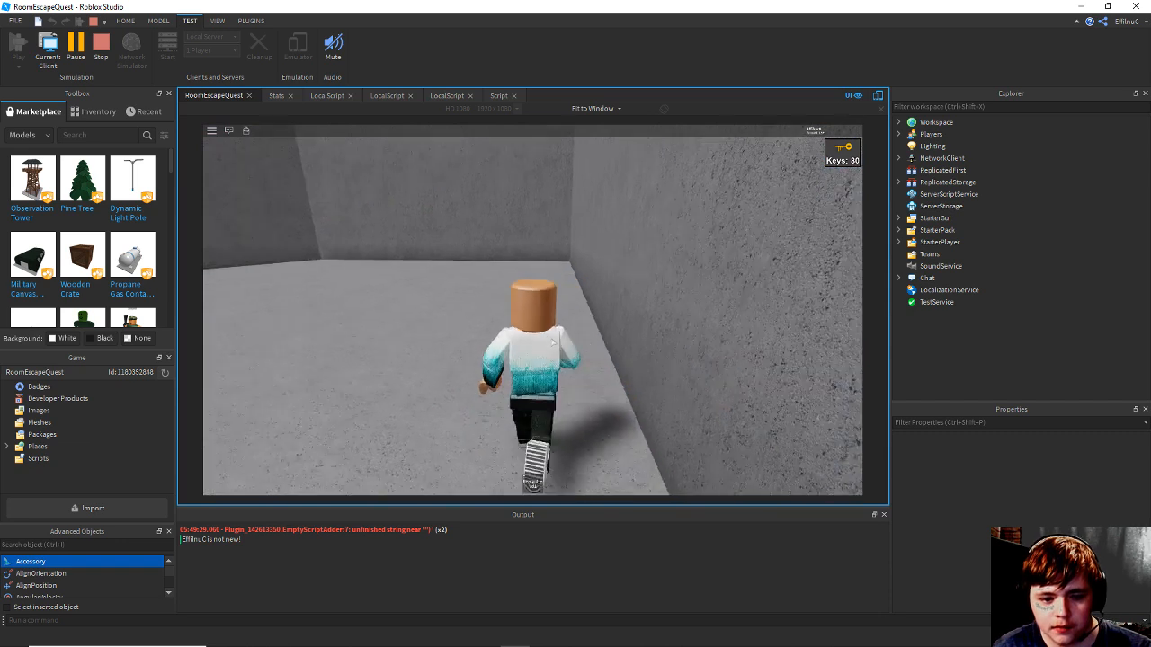
pyautogui.moveTo(576, 343); pyautogui.dragTo(539, 341, button='right')
pyautogui.press('1')
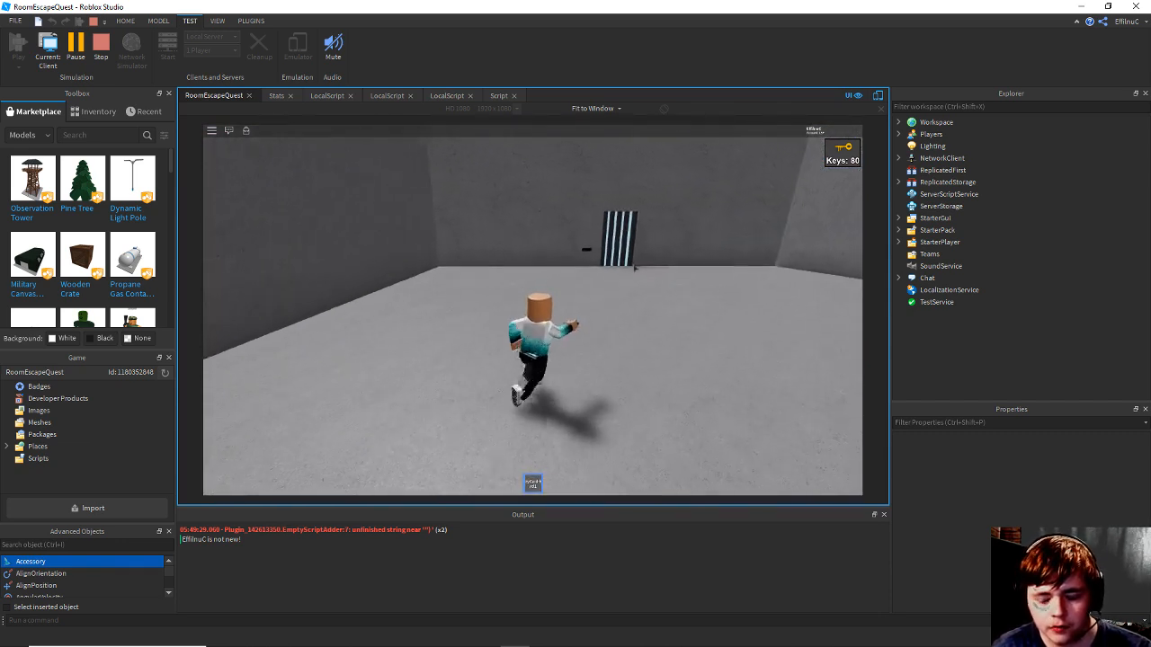
pyautogui.moveTo(647, 263); pyautogui.dragTo(648, 265, button='right')
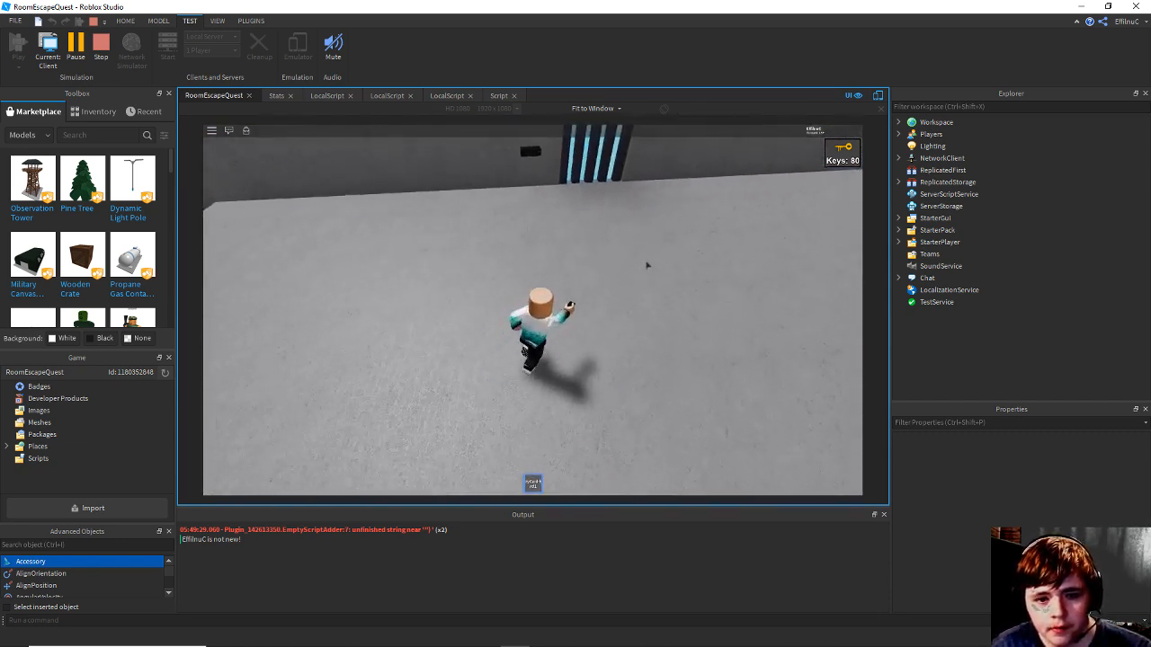
pyautogui.scroll(2, 648, 265)
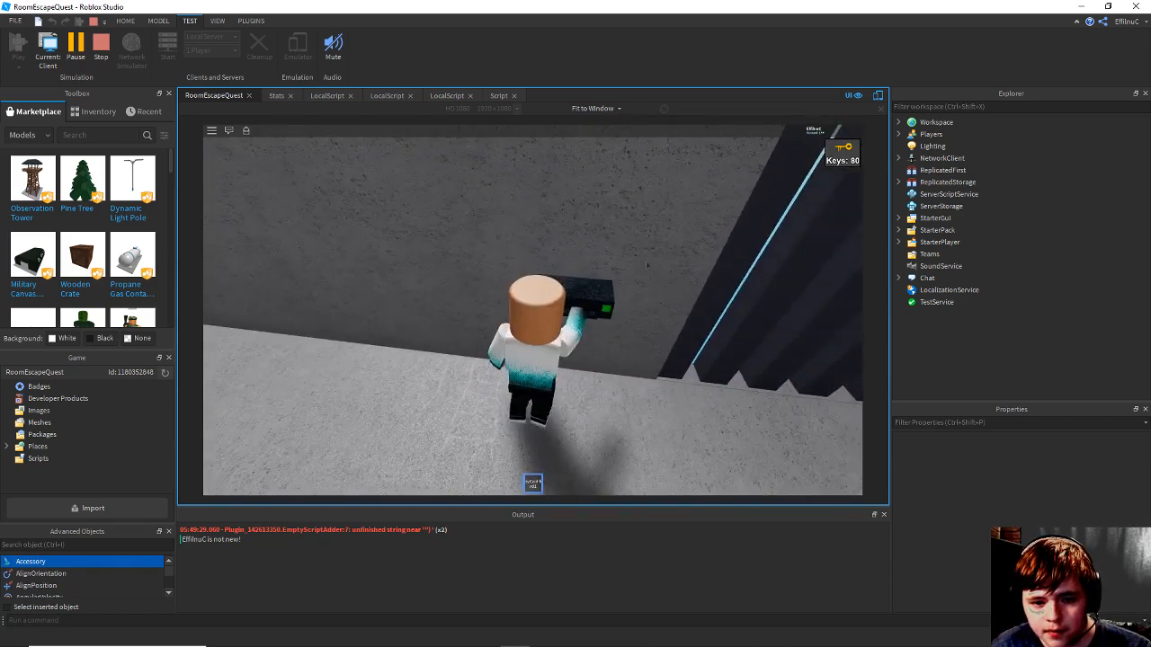
pyautogui.press('s')
pyautogui.press('w')
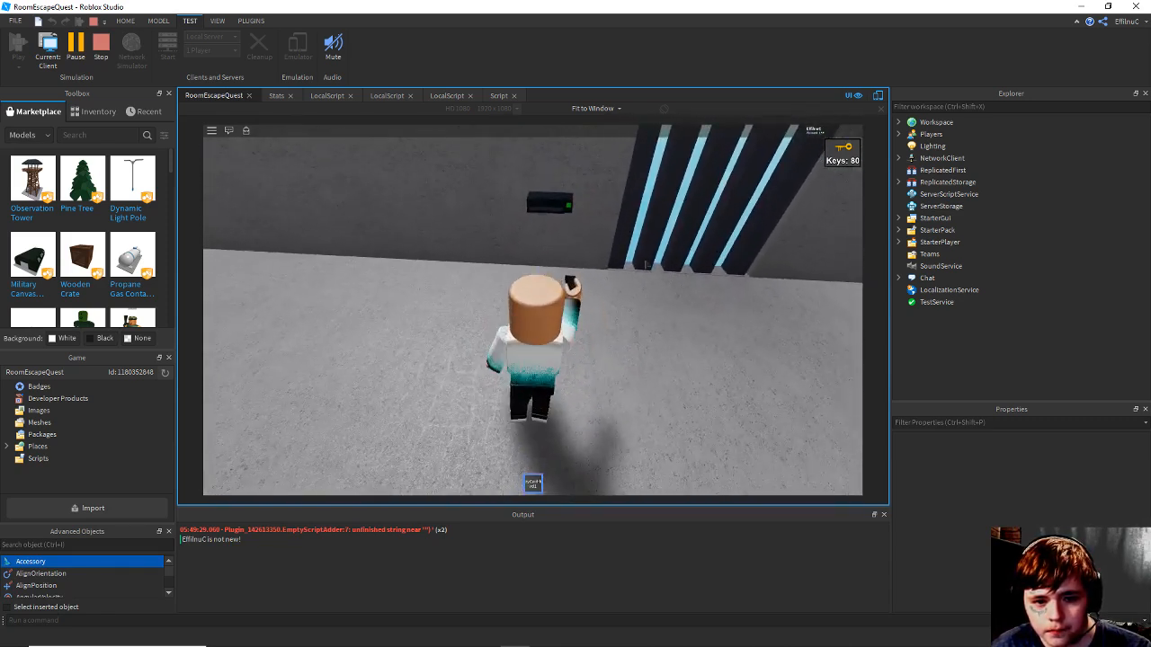
pyautogui.press('s')
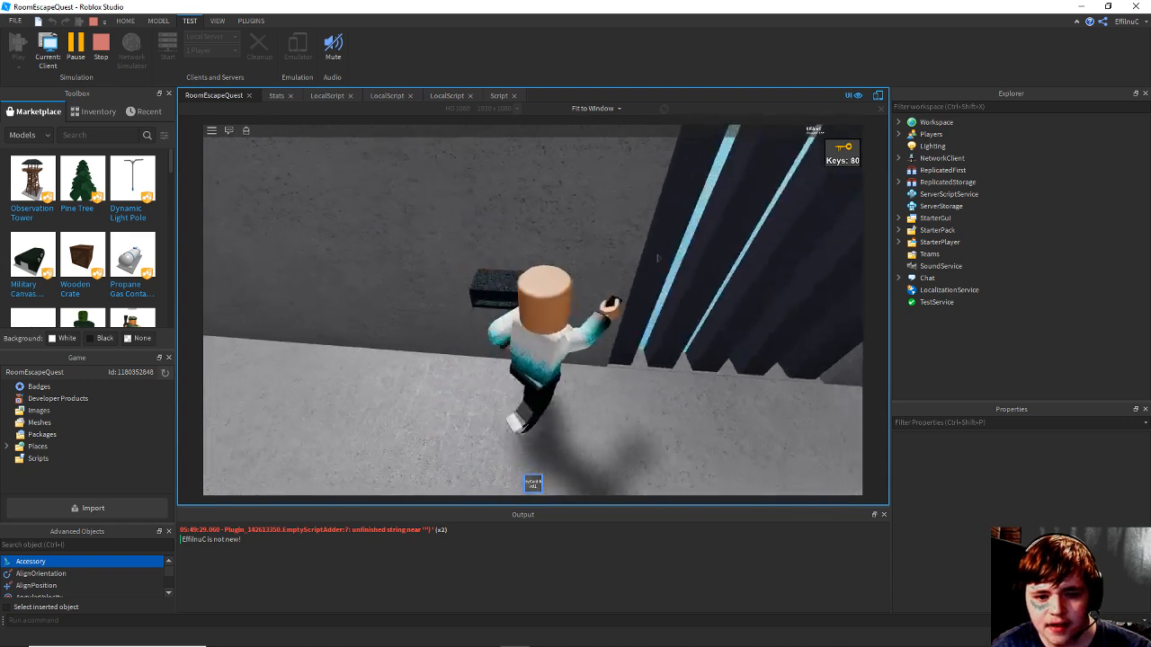
pyautogui.press('a')
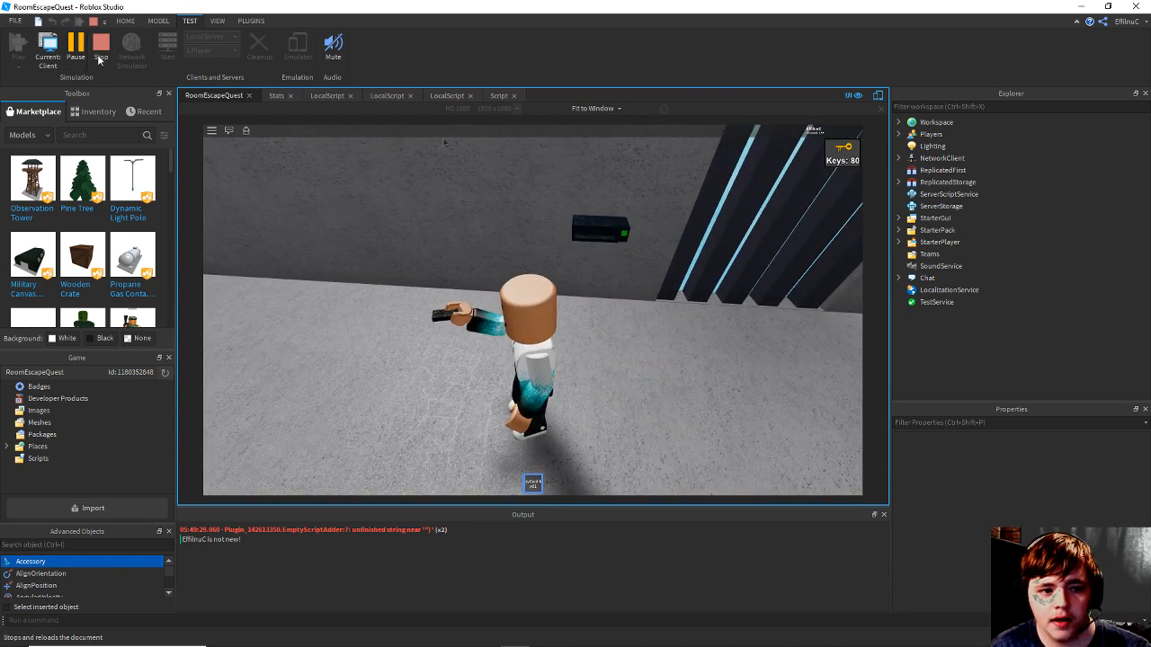
pyautogui.click(100, 58)
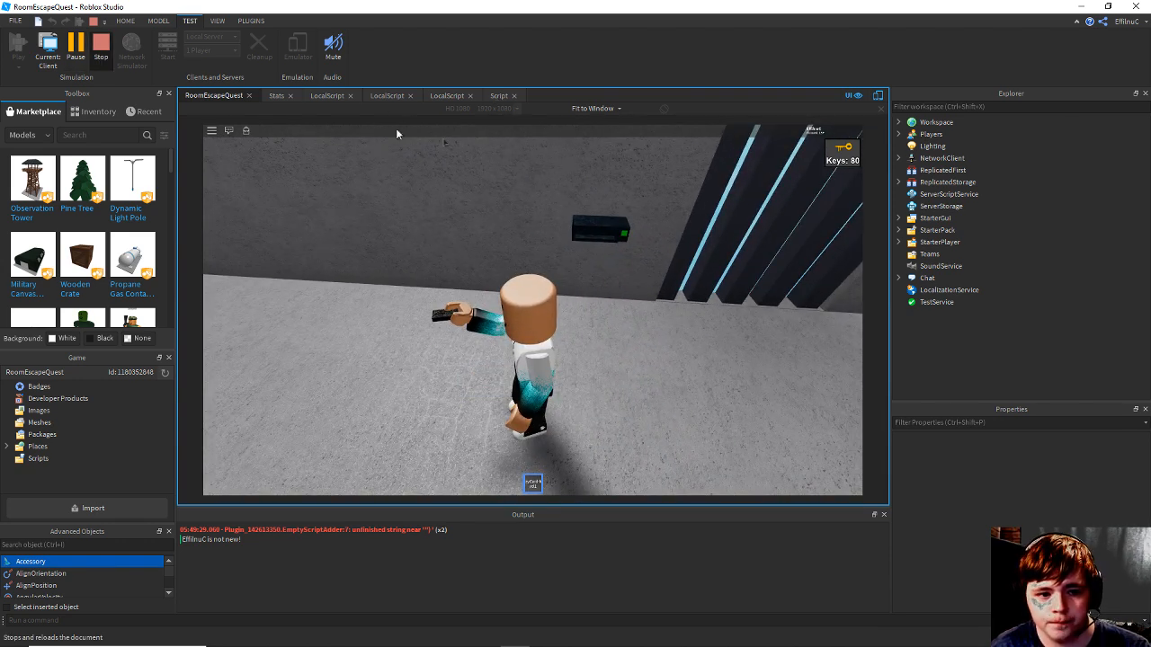
# Back in the KeyCard script, declare local IdleTime = 30 on line 4 and save.
pyautogui.click(500, 95)
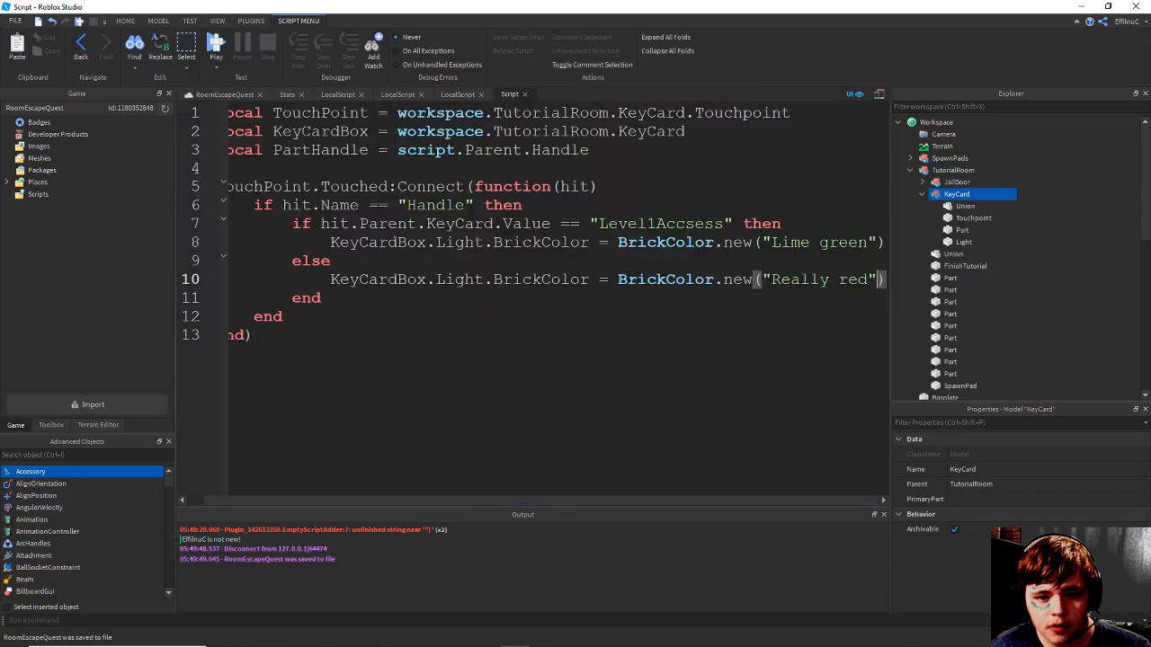
pyautogui.hotkey('ctrl', 's')
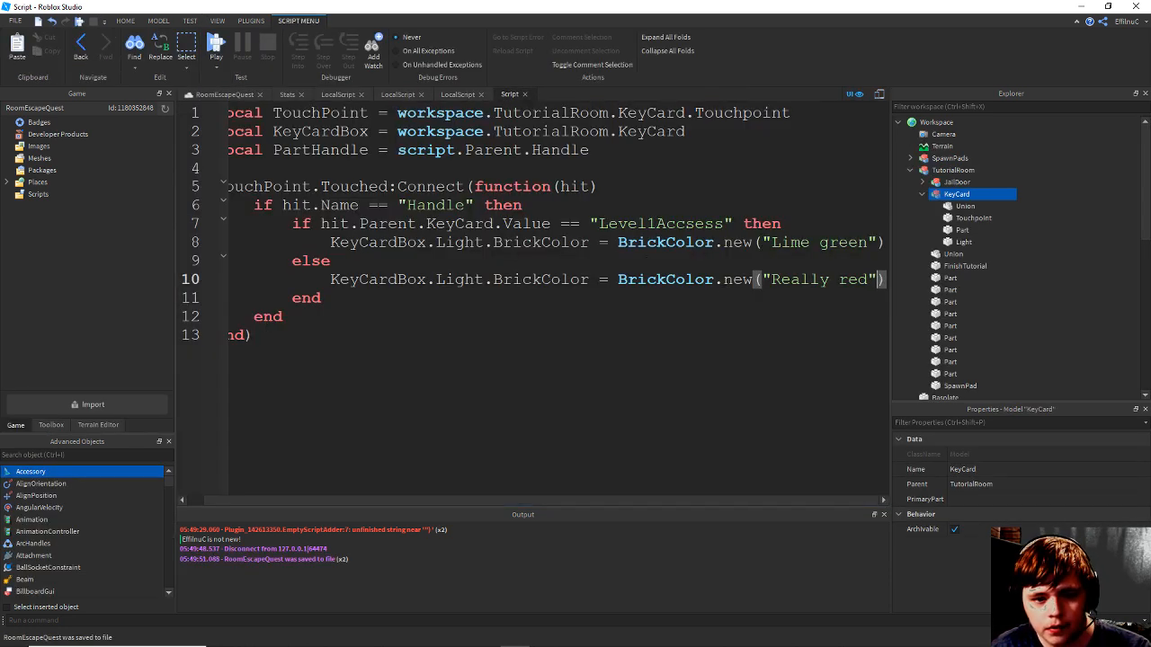
pyautogui.hotkey('ctrl', 's')
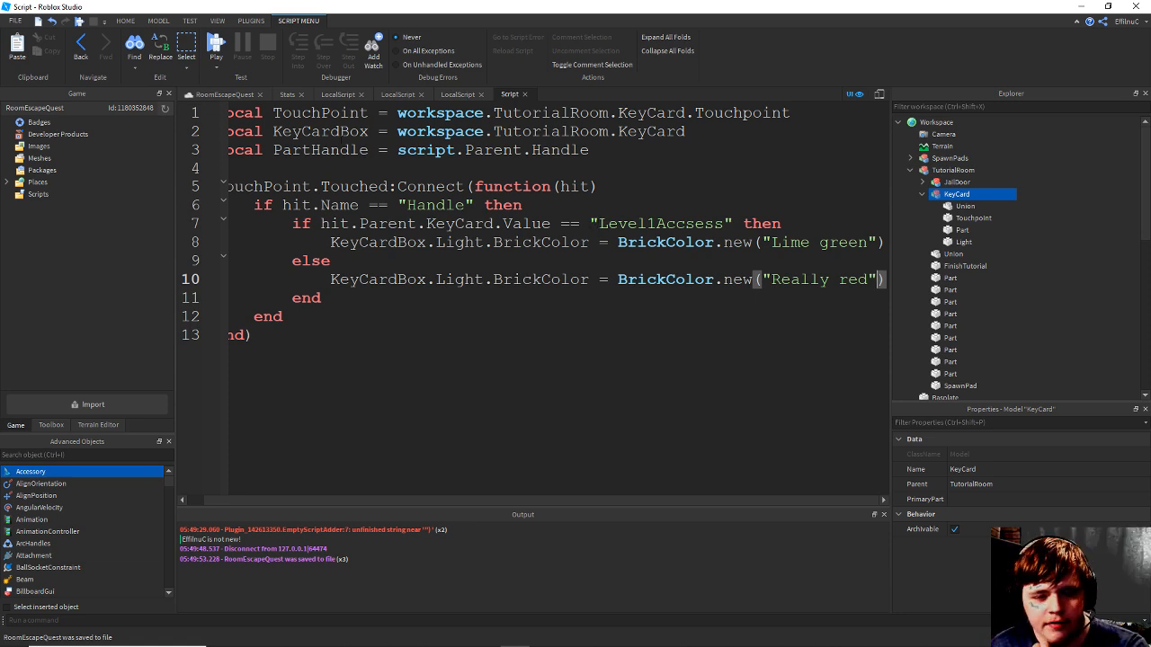
pyautogui.click(226, 169)
pyautogui.write('lo')
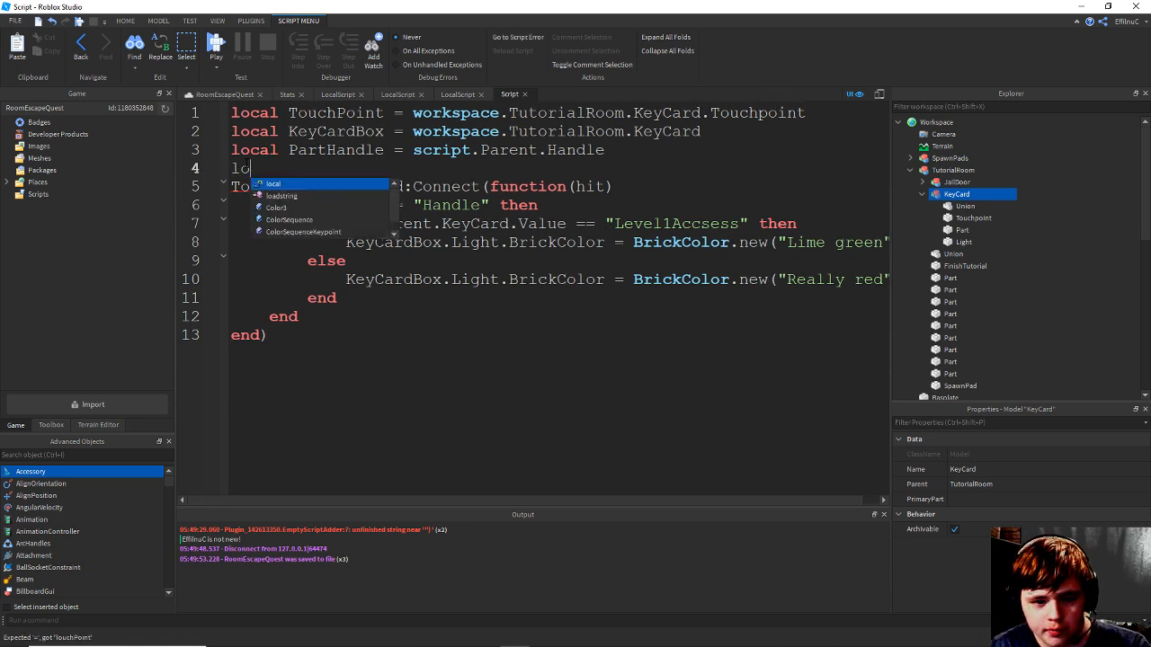
pyautogui.write('cal Idle')
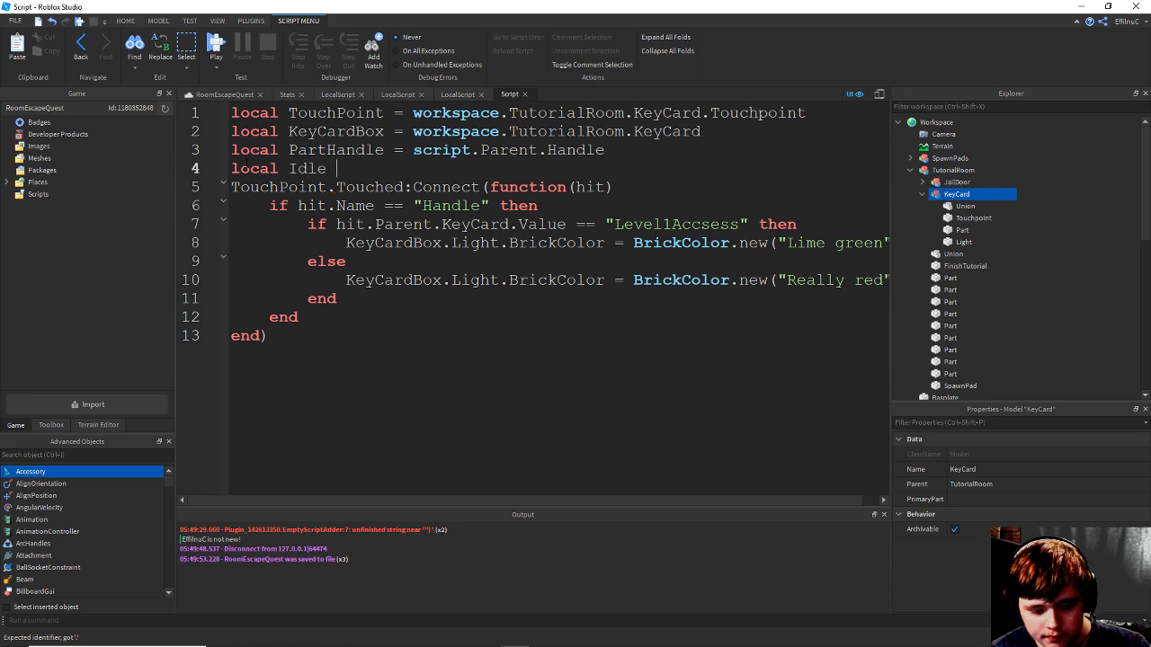
pyautogui.write('Time =')
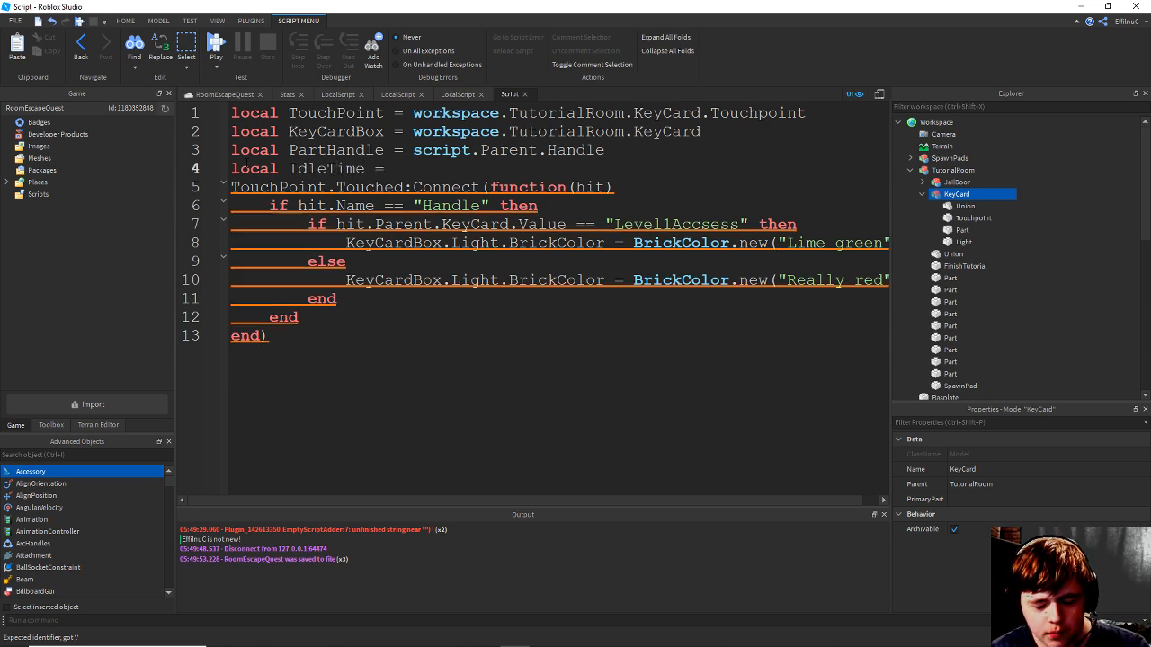
pyautogui.write(' 30')
pyautogui.hotkey('ctrl', 's')
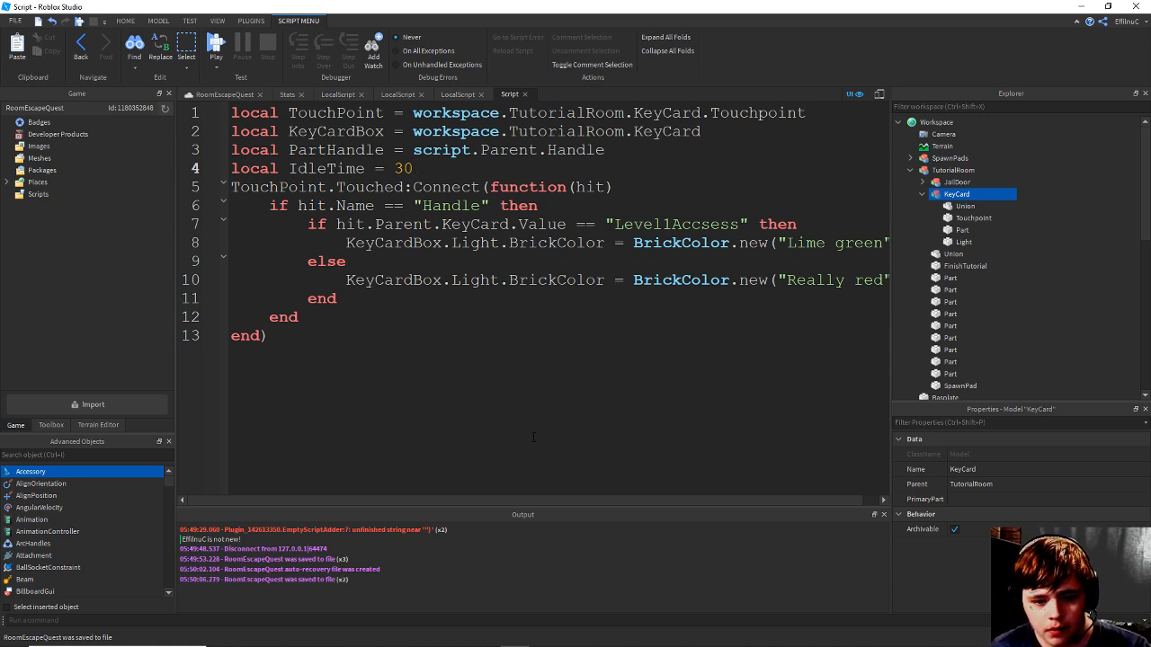
pyautogui.hscroll(1, 544, 497)
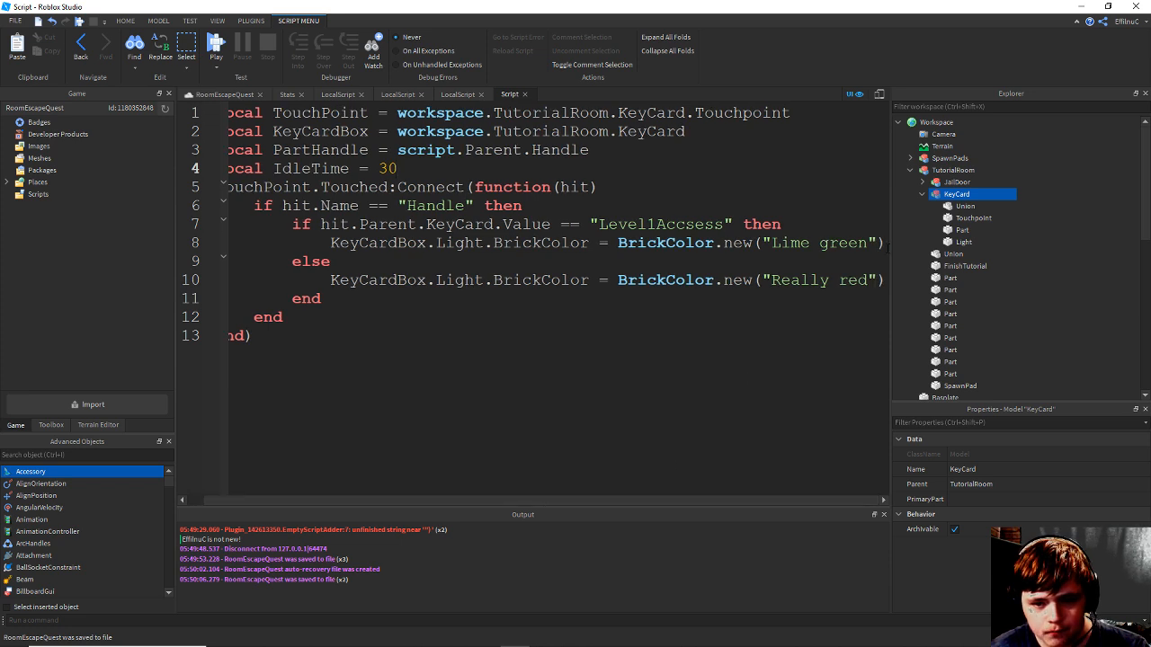
pyautogui.click(889, 243)
# Below the Lime green line, write the loop header for i = IdleTime,0,-1 do.
pyautogui.press('Return')
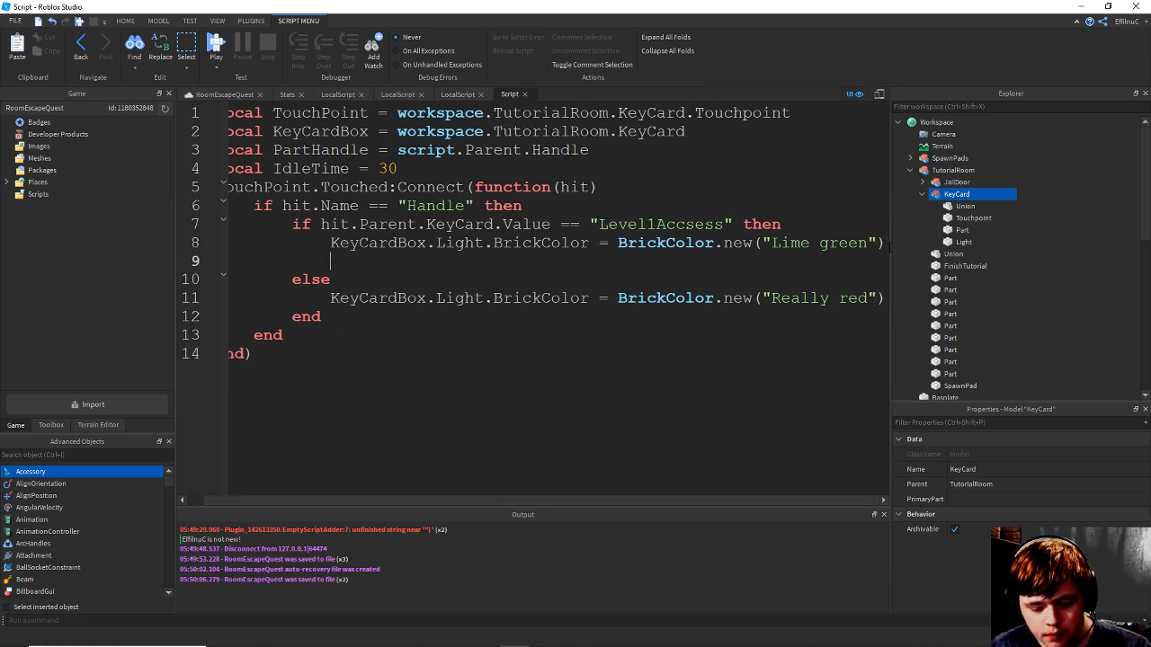
pyautogui.write('for i')
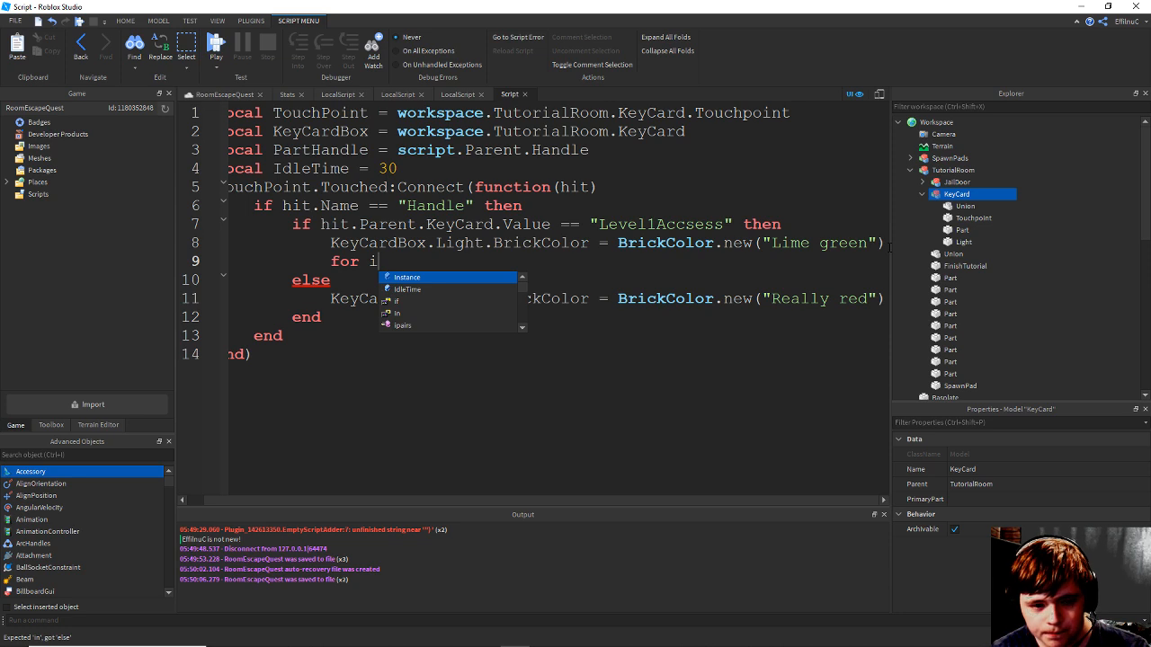
pyautogui.write(' = id')
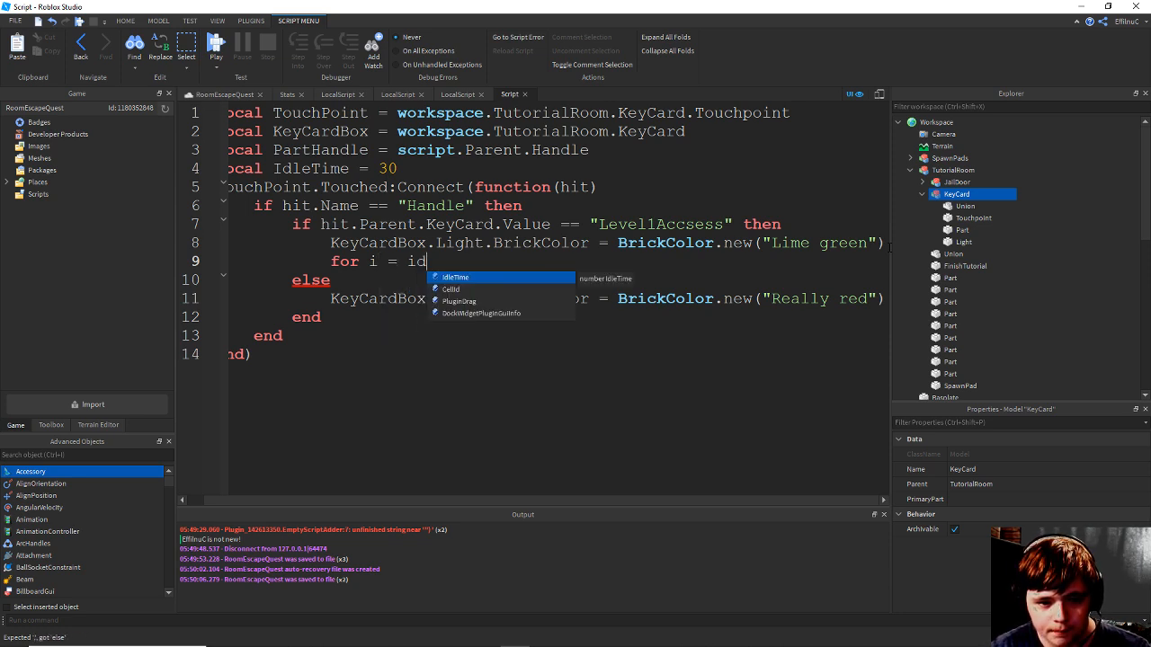
pyautogui.press('Tab')
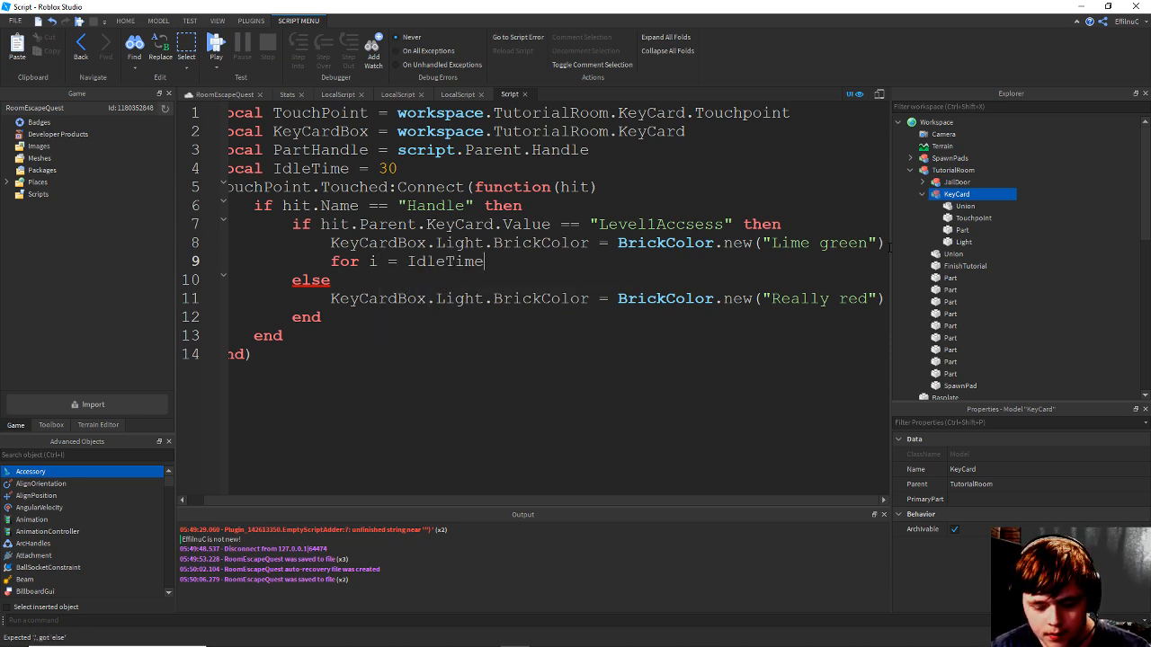
pyautogui.write(',0,')
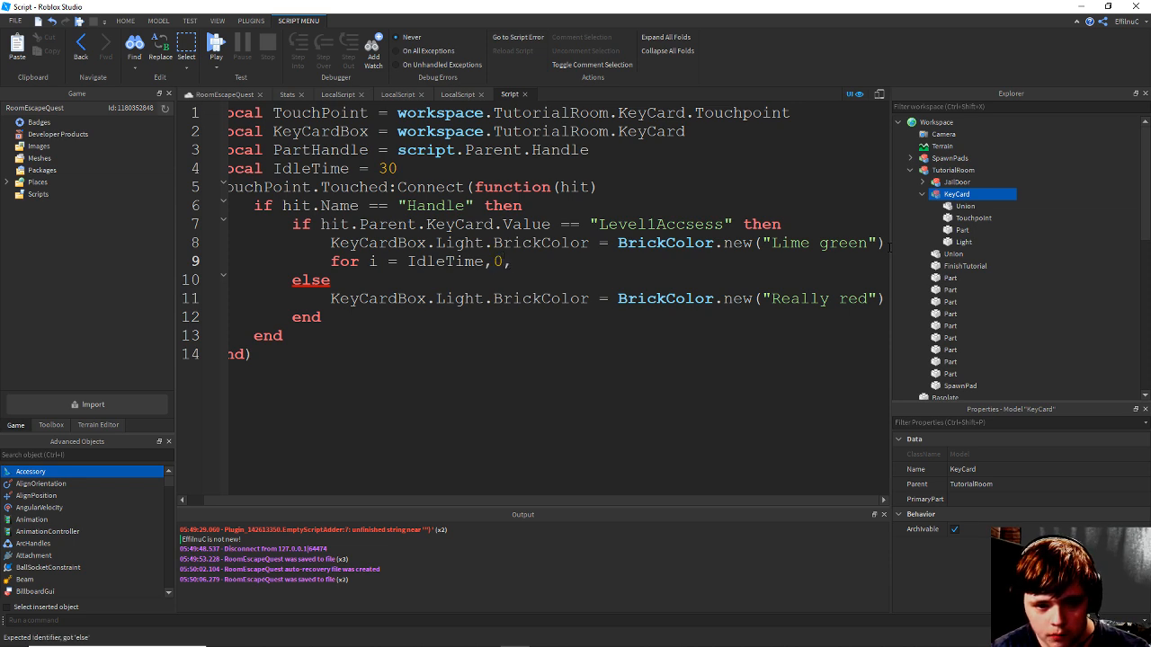
pyautogui.write('-1 do')
pyautogui.press('Return')
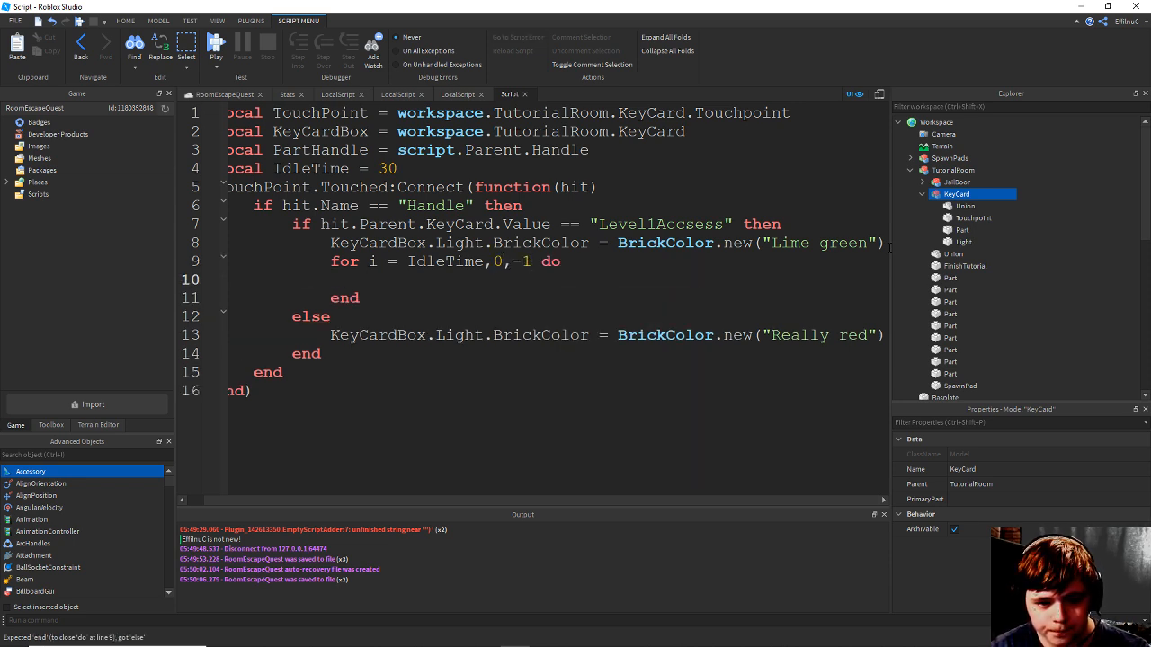
pyautogui.hotkey('ctrl', 's')
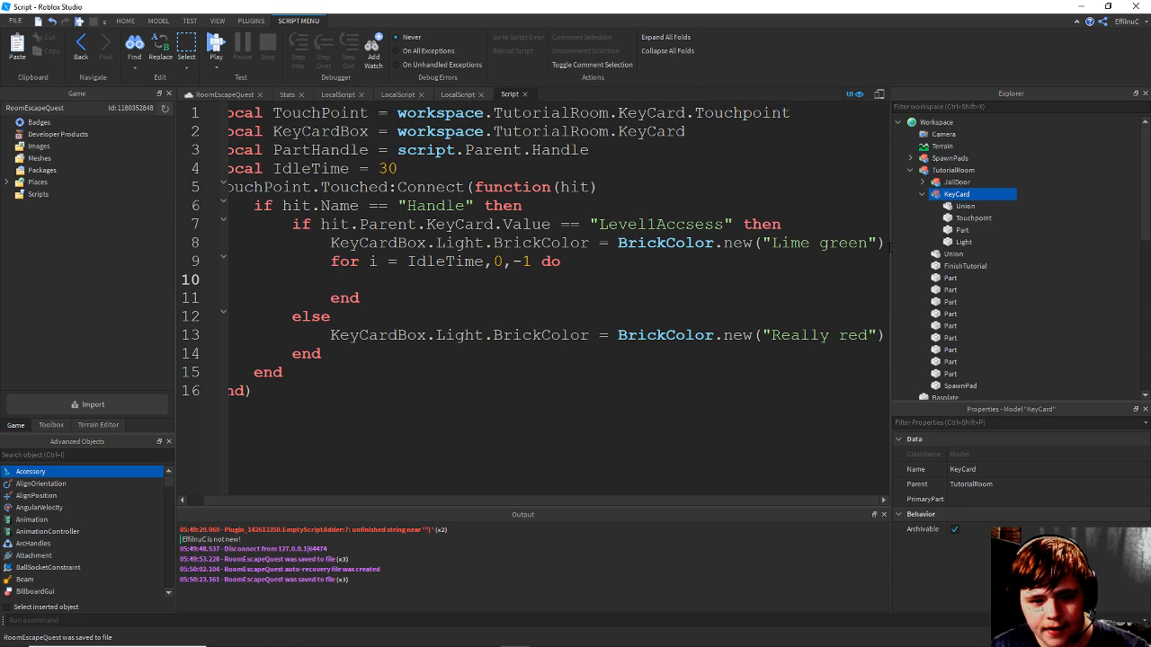
# Put wait(1) in the loop body, save, and add a blank line after the loop.
pyautogui.write('wait(1')
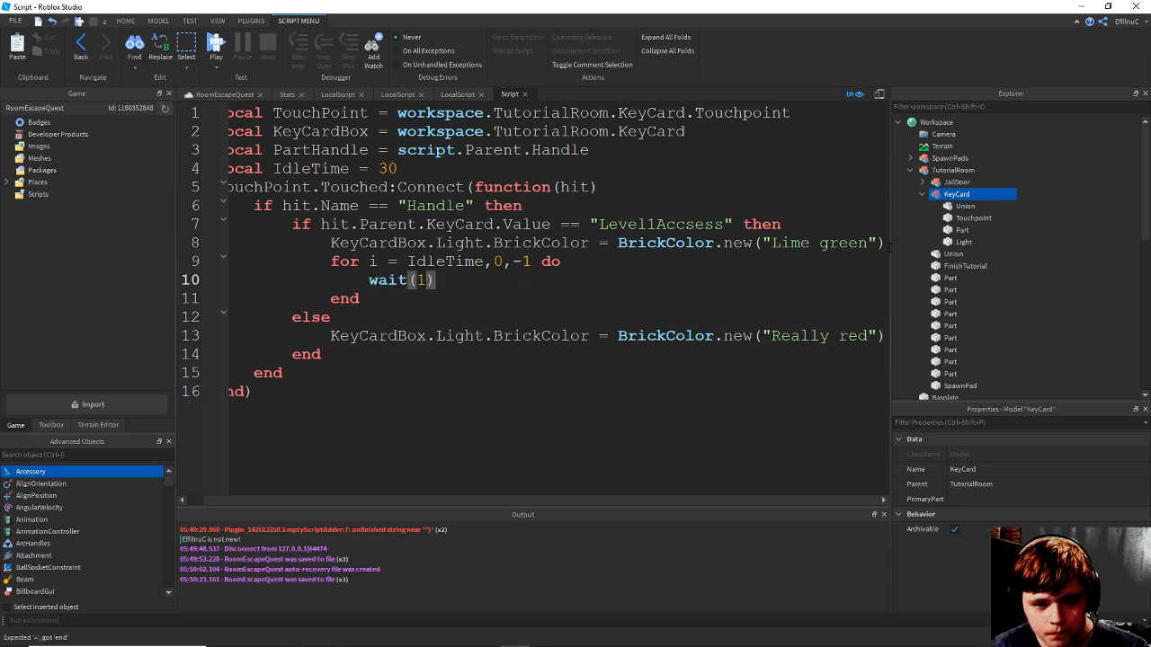
pyautogui.hotkey('ctrl', 's')
pyautogui.press('Up')
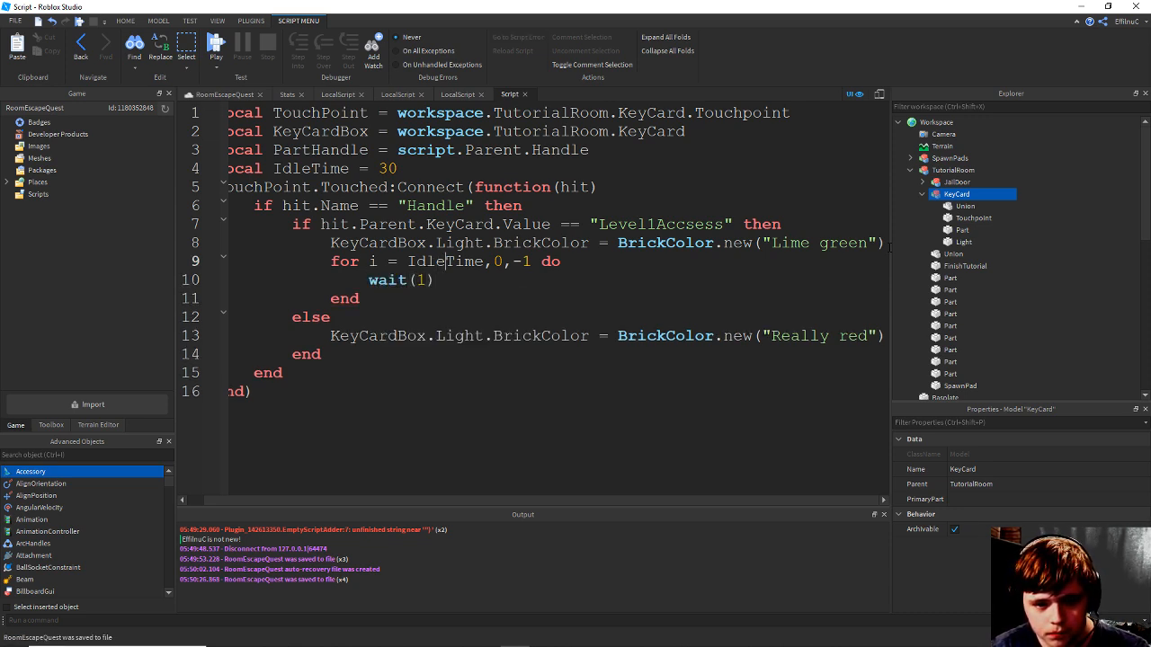
pyautogui.hotkey('ctrl', 's')
pyautogui.press('Down')
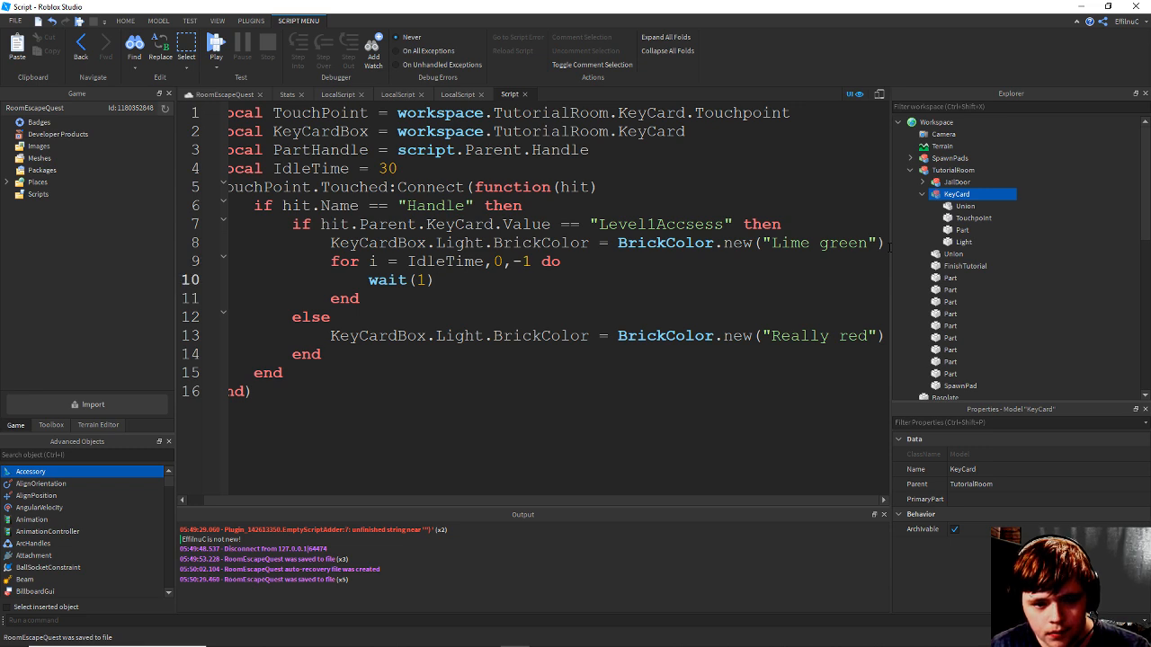
pyautogui.press('Down')
pyautogui.press('Down')
pyautogui.press('Up')
pyautogui.press('Return')
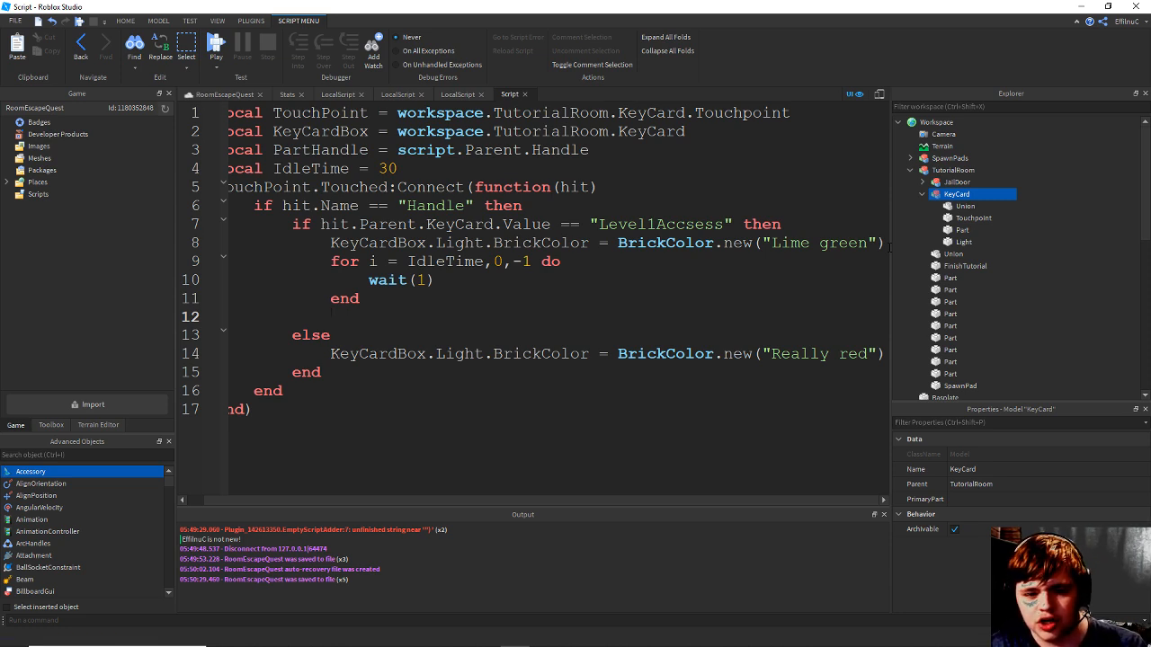
# After the loop, set KeyCardBox.Light.BrickColor back to BrickColor.new("Really red") and save.
pyautogui.hotkey('ctrl', 's')
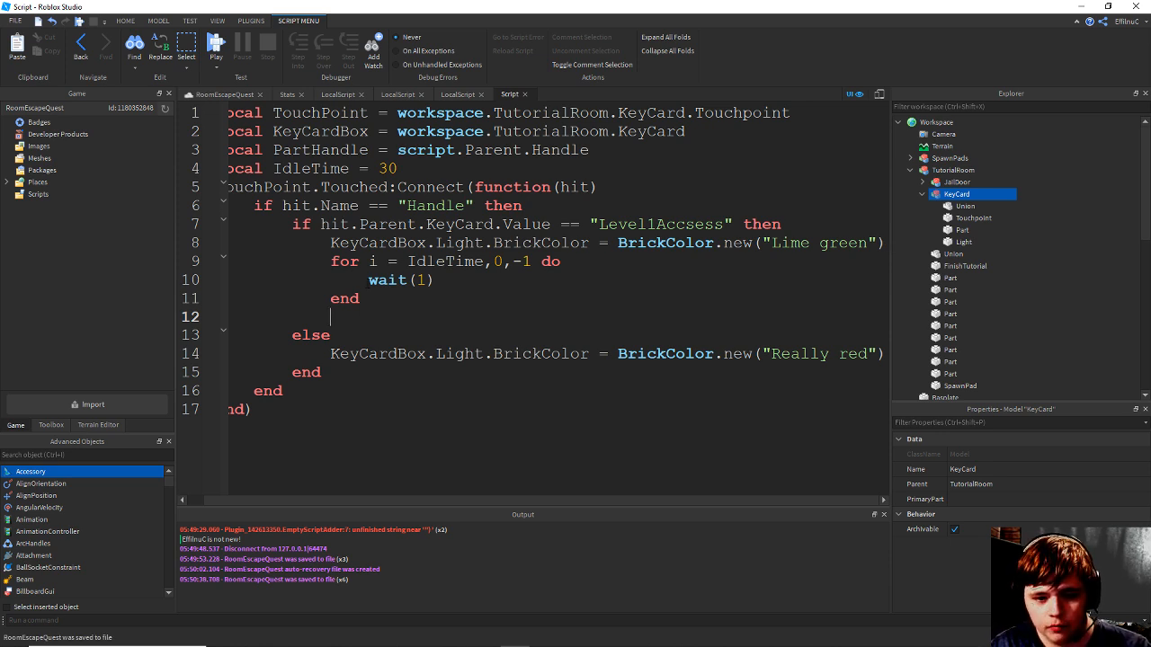
pyautogui.write('ke')
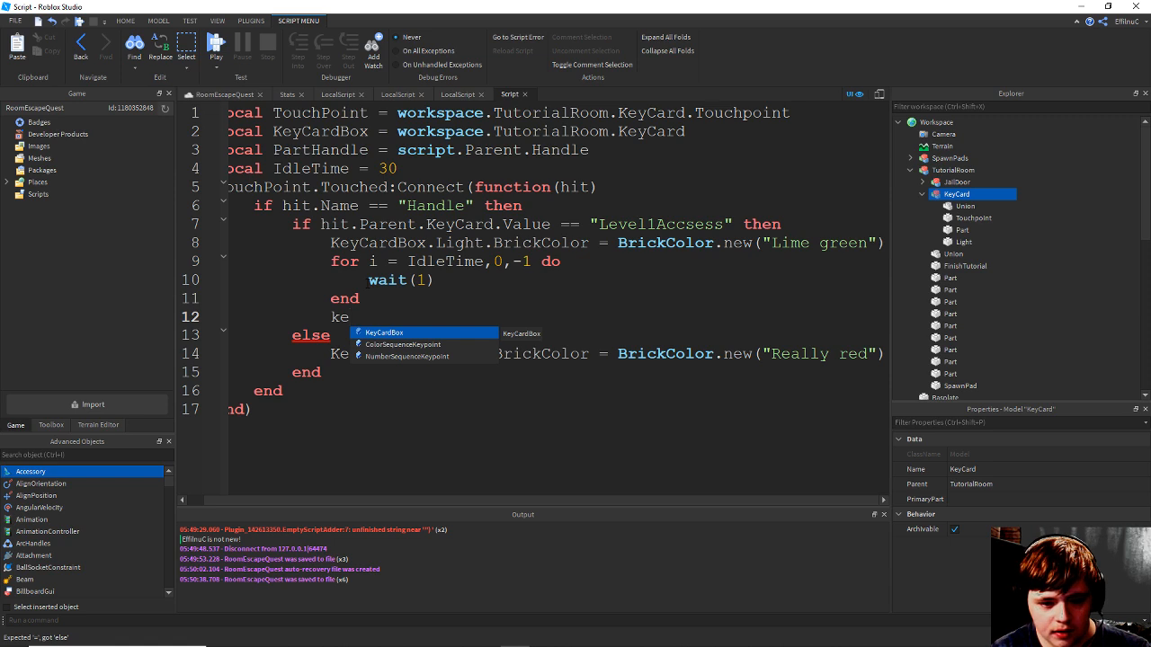
pyautogui.press('Tab')
pyautogui.write('.l')
pyautogui.press('Tab')
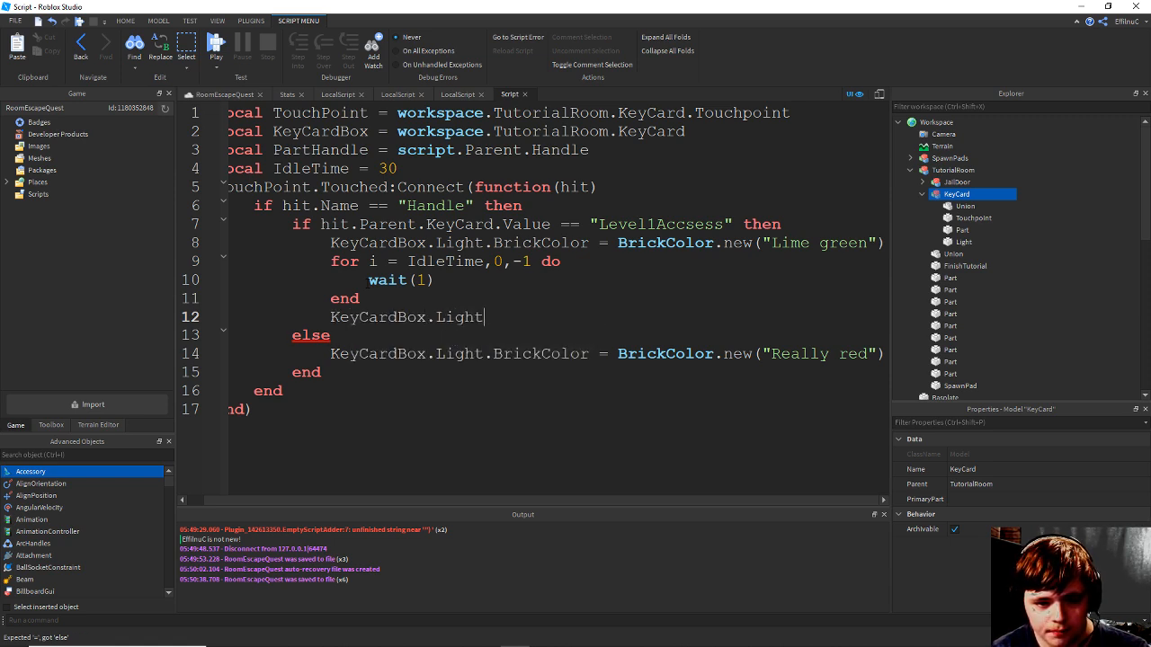
pyautogui.write('.b')
pyautogui.press('Tab')
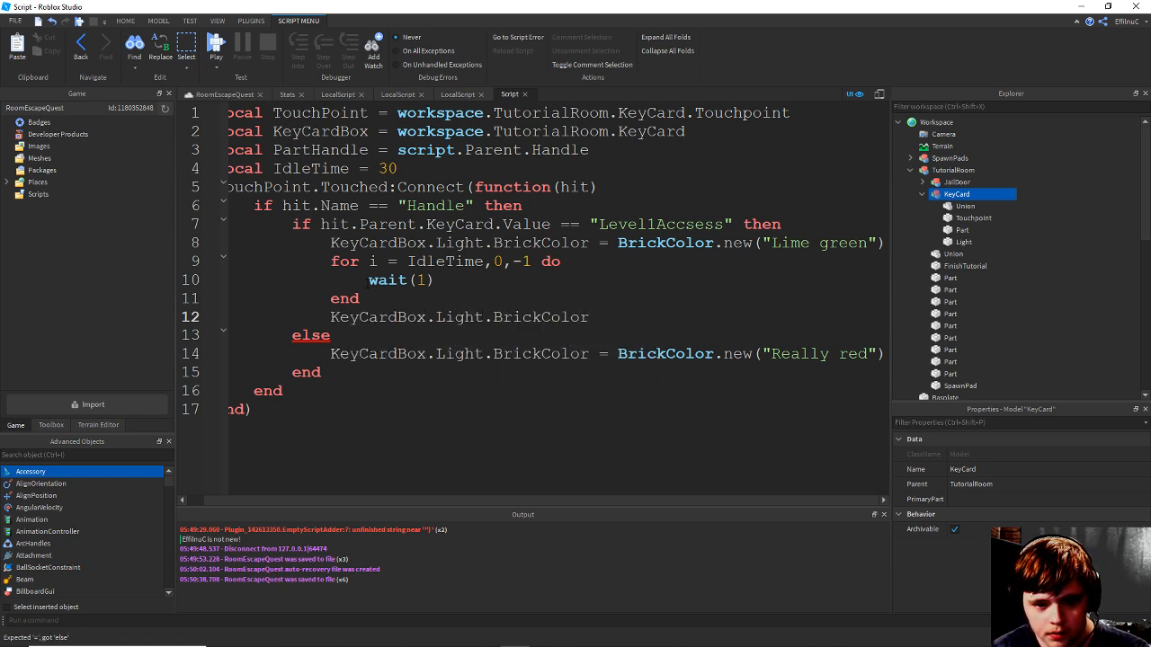
pyautogui.write('= B')
pyautogui.press('Tab')
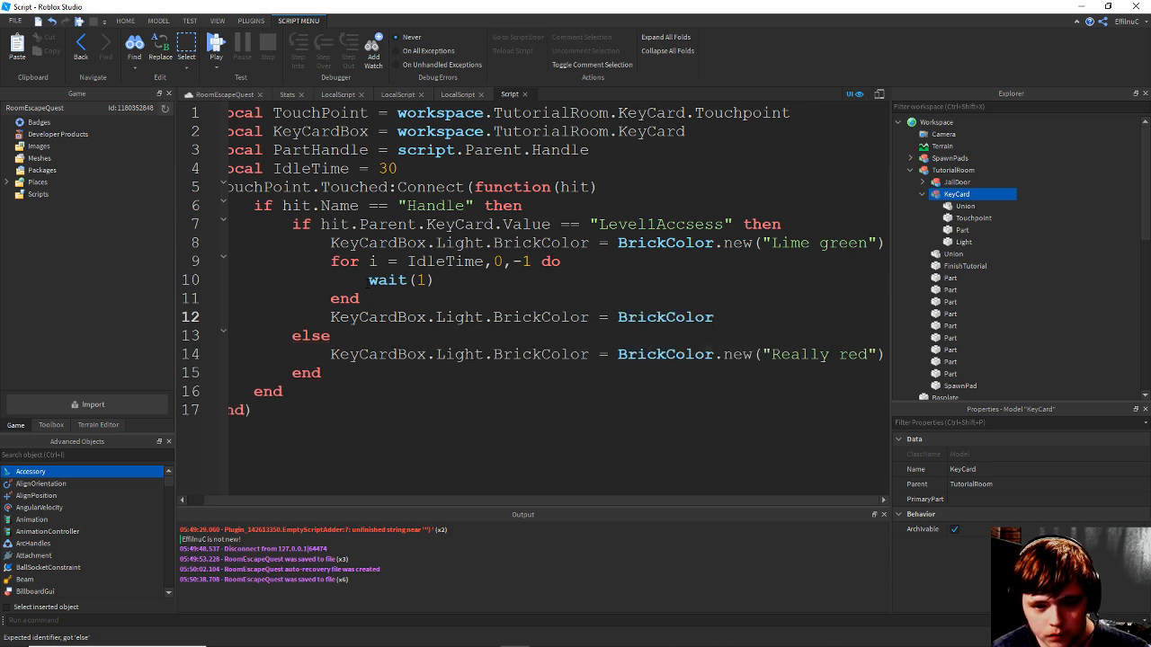
pyautogui.write('.n')
pyautogui.press('Tab')
pyautogui.write('("R')
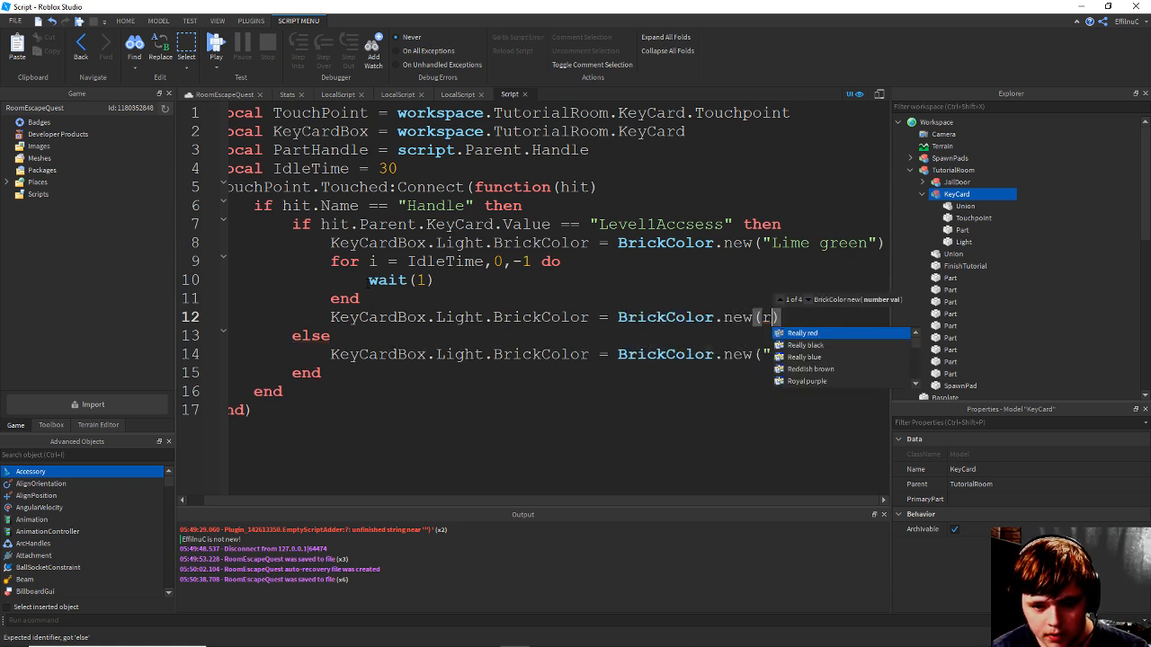
pyautogui.press('Tab')
pyautogui.hotkey('ctrl', 's')
# Change IdleTime from 30 to 10 and save the script.
pyautogui.press('Up')
pyautogui.press('Up')
pyautogui.press('Up')
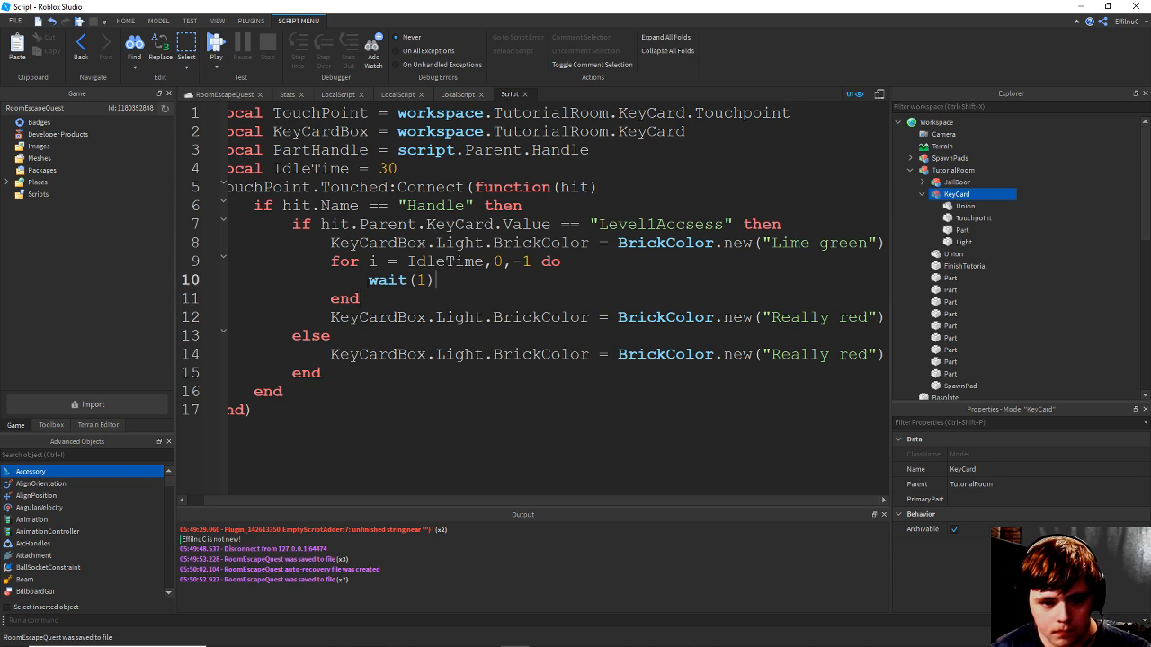
pyautogui.press('Down')
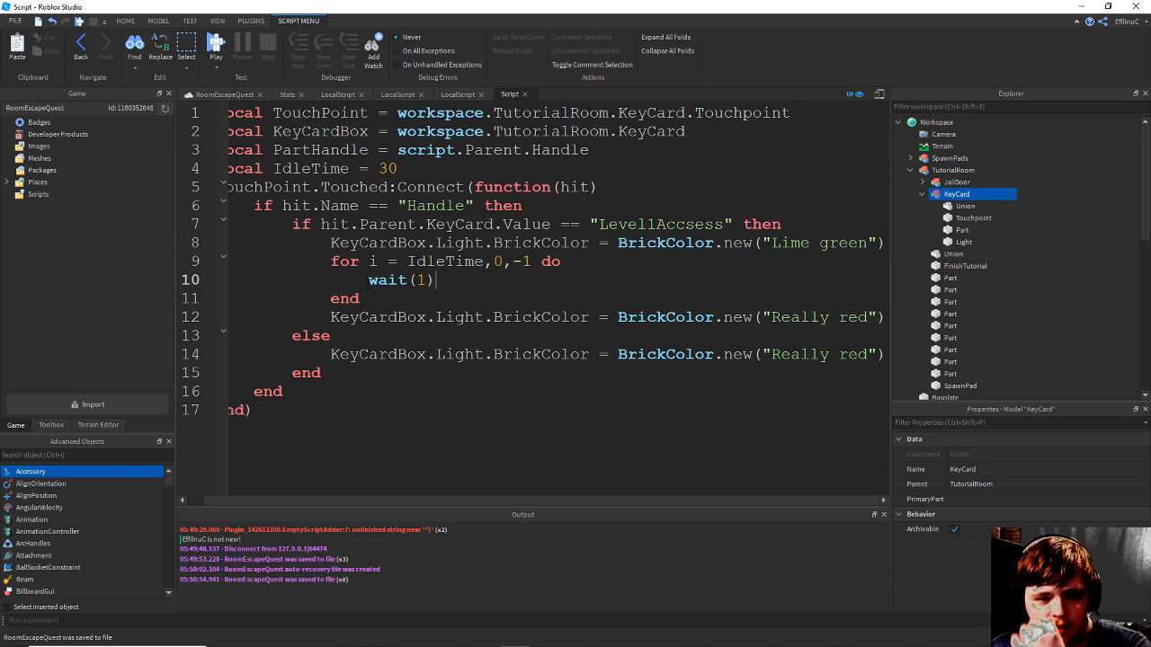
pyautogui.press('Up')
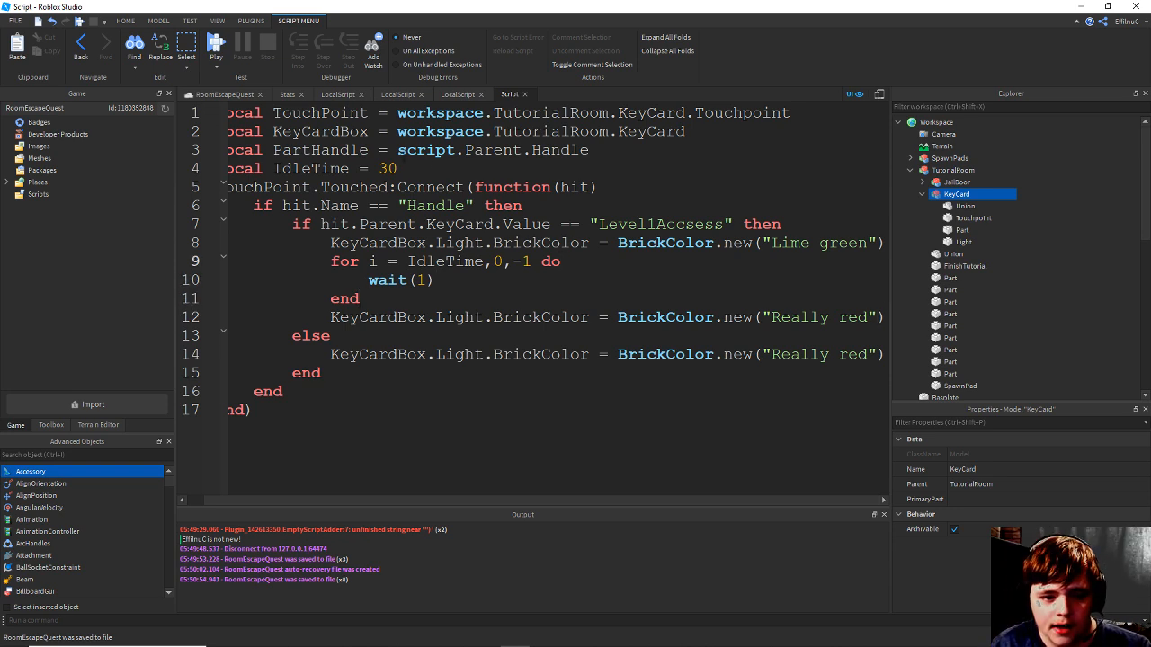
pyautogui.press('Up')
pyautogui.press('Up')
pyautogui.press('Up')
pyautogui.press('Up')
pyautogui.press('Up')
pyautogui.press('BackSpace')
pyautogui.press('BackSpace')
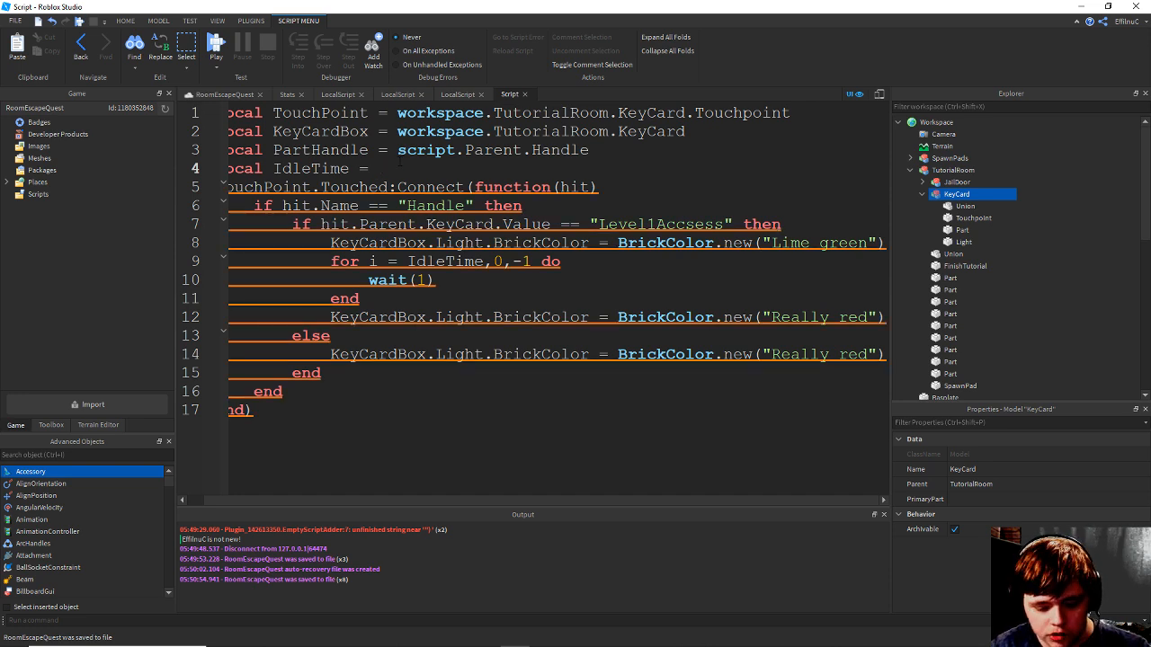
pyautogui.write('10')
pyautogui.hotkey('ctrl', 's')
# Start a play test from the room's 3D view and dismiss the welcome panel.
pyautogui.click(220, 93)
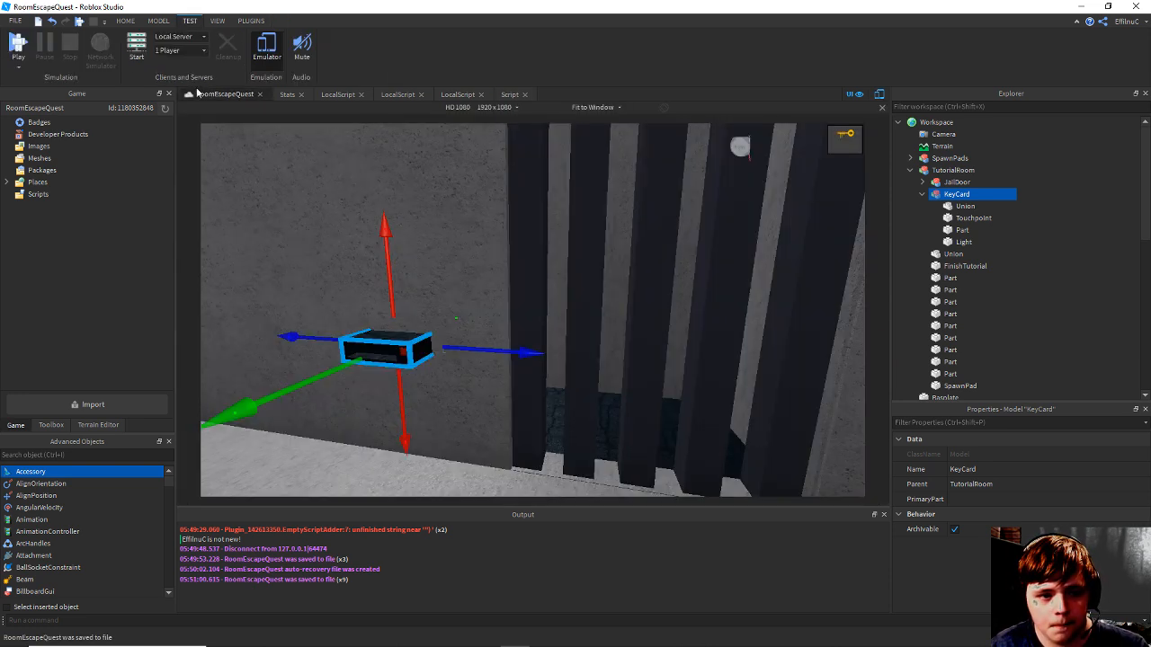
pyautogui.press('F5')
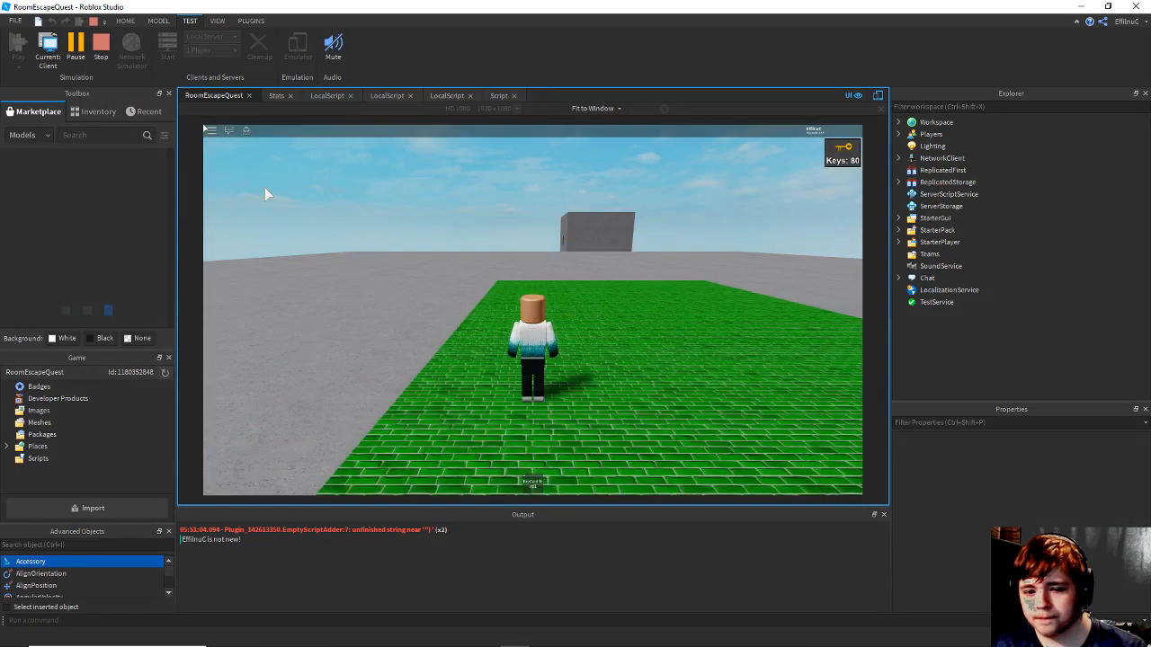
pyautogui.click(506, 388)
pyautogui.click(505, 387)
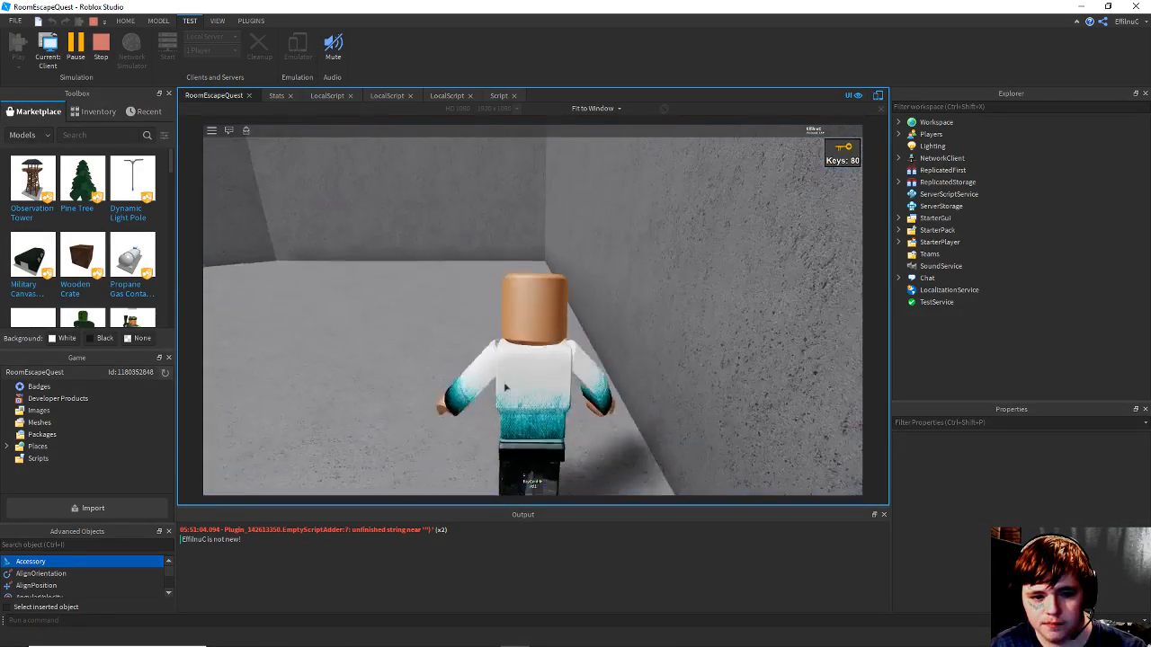
# Run the character to the keycard reader, equipping and then putting away the key card.
pyautogui.press('w')
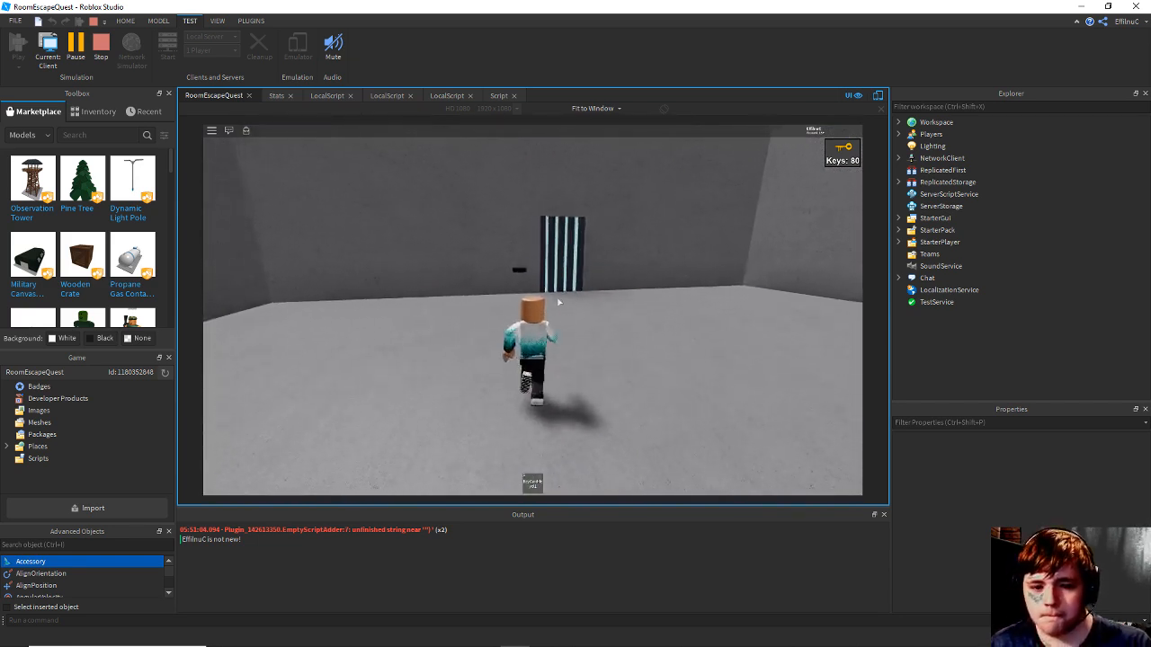
pyautogui.press('w')
pyautogui.press('a')
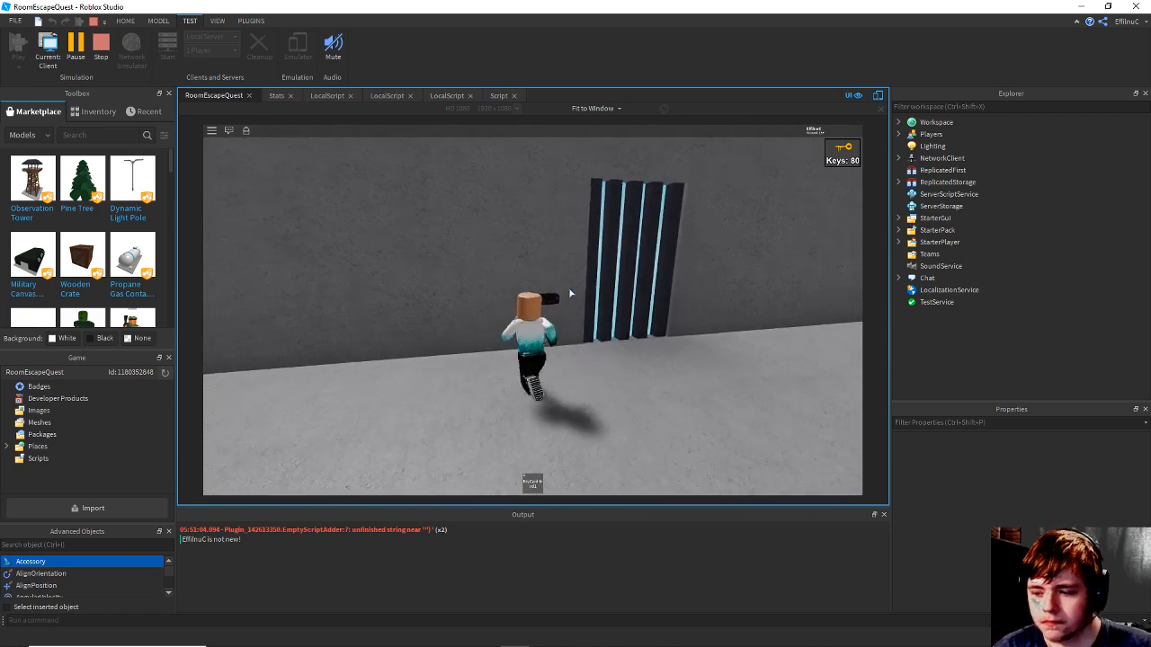
pyautogui.press('1')
pyautogui.moveTo(573, 291); pyautogui.dragTo(580, 314, button='right')
pyautogui.press('s')
pyautogui.press('w')
pyautogui.scroll(1, 581, 313)
pyautogui.press('1')
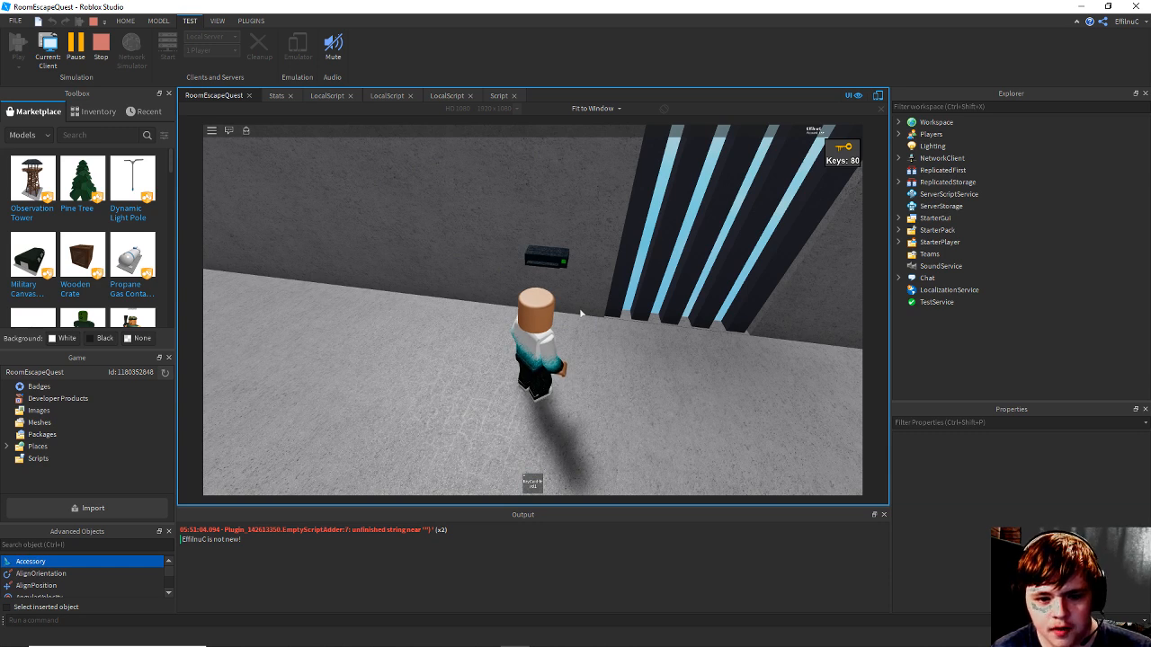
pyautogui.scroll(5, 580, 313)
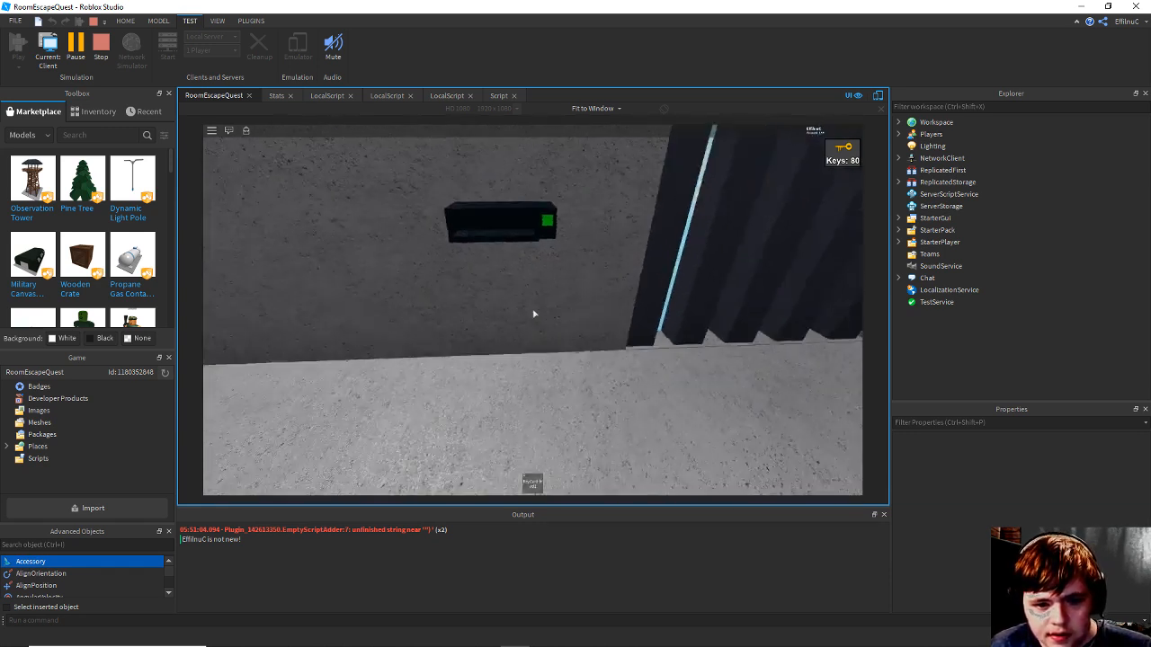
pyautogui.press('w')
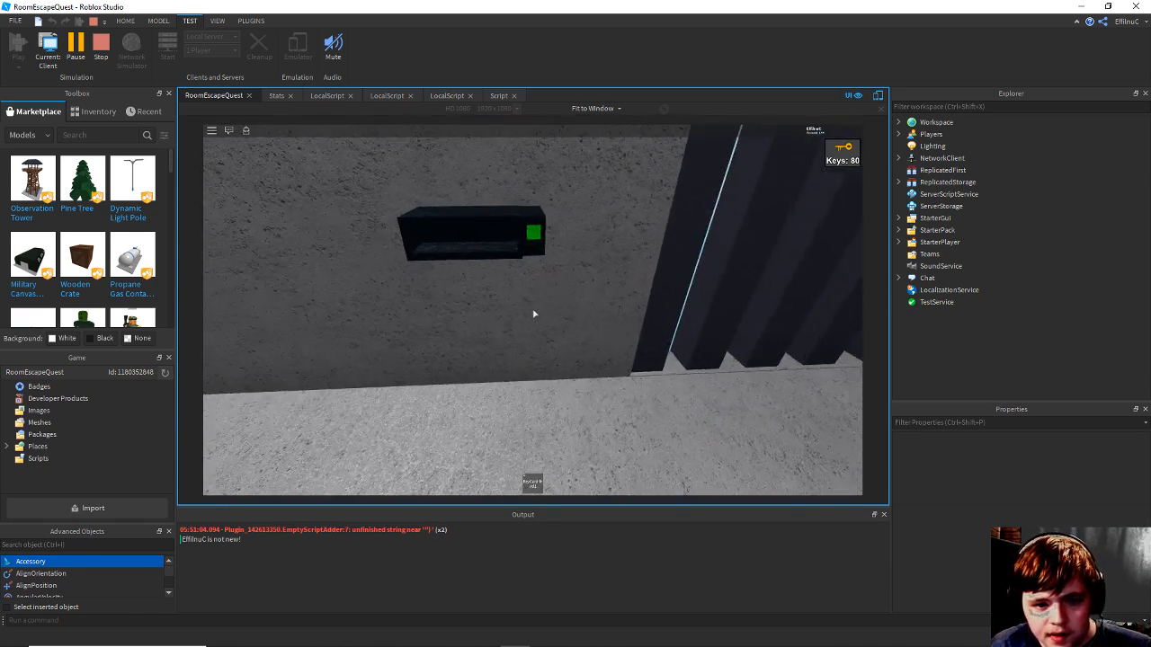
pyautogui.press('w')
pyautogui.press('s')
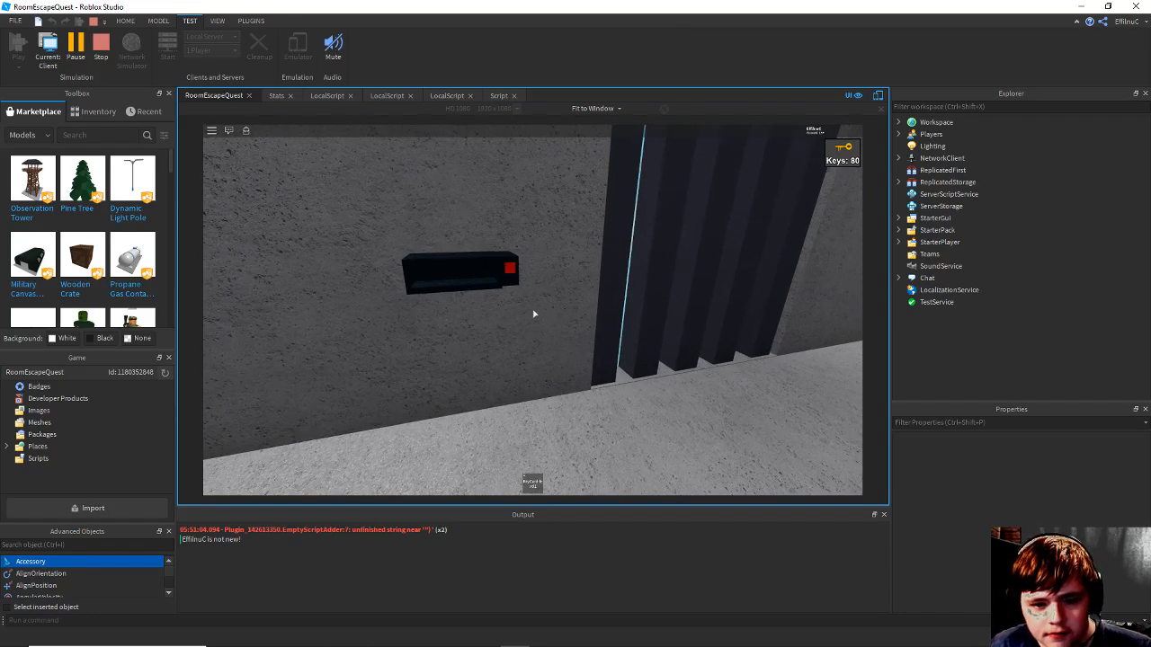
pyautogui.scroll(-3, 534, 314)
pyautogui.moveTo(534, 314); pyautogui.dragTo(534, 314, button='right')
# Walk up to the card reader holding the key card so its light turns green.
pyautogui.press('w')
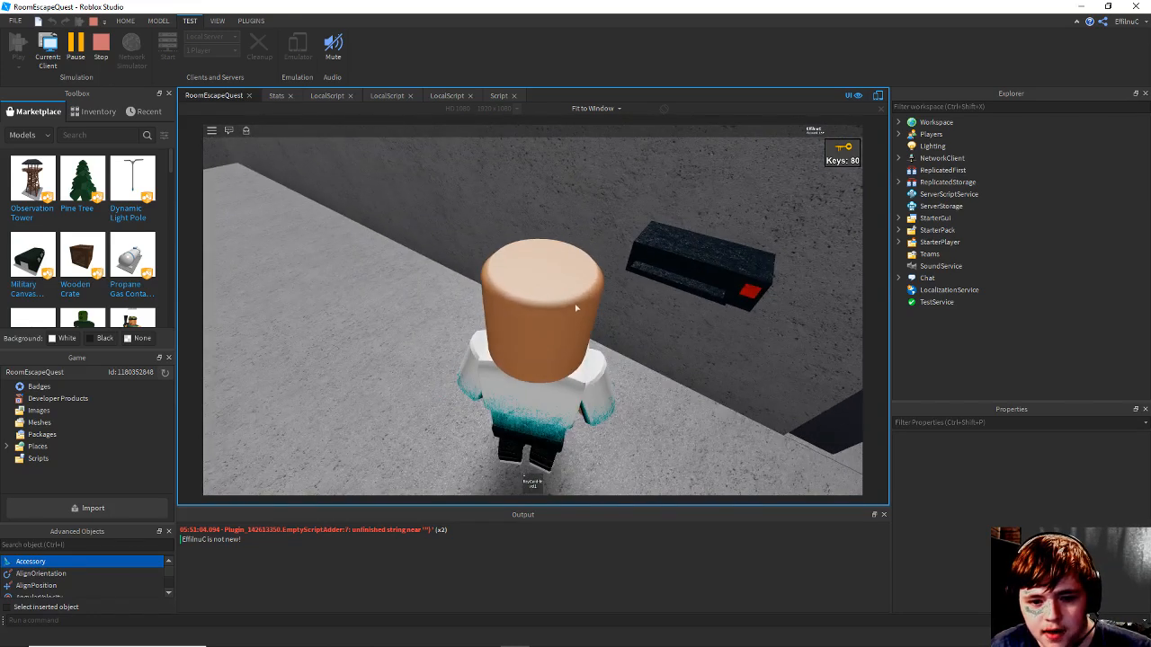
pyautogui.press('1')
pyautogui.press('w')
pyautogui.press('s')
pyautogui.press('w')
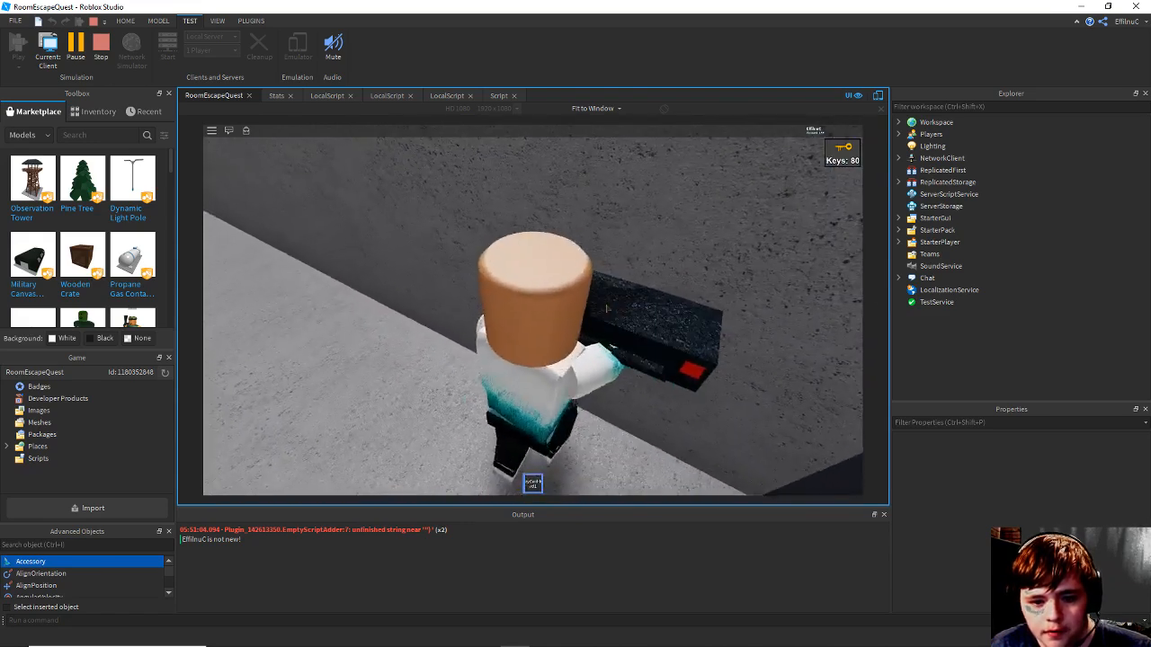
pyautogui.press('a')
pyautogui.press('d')
pyautogui.press('a')
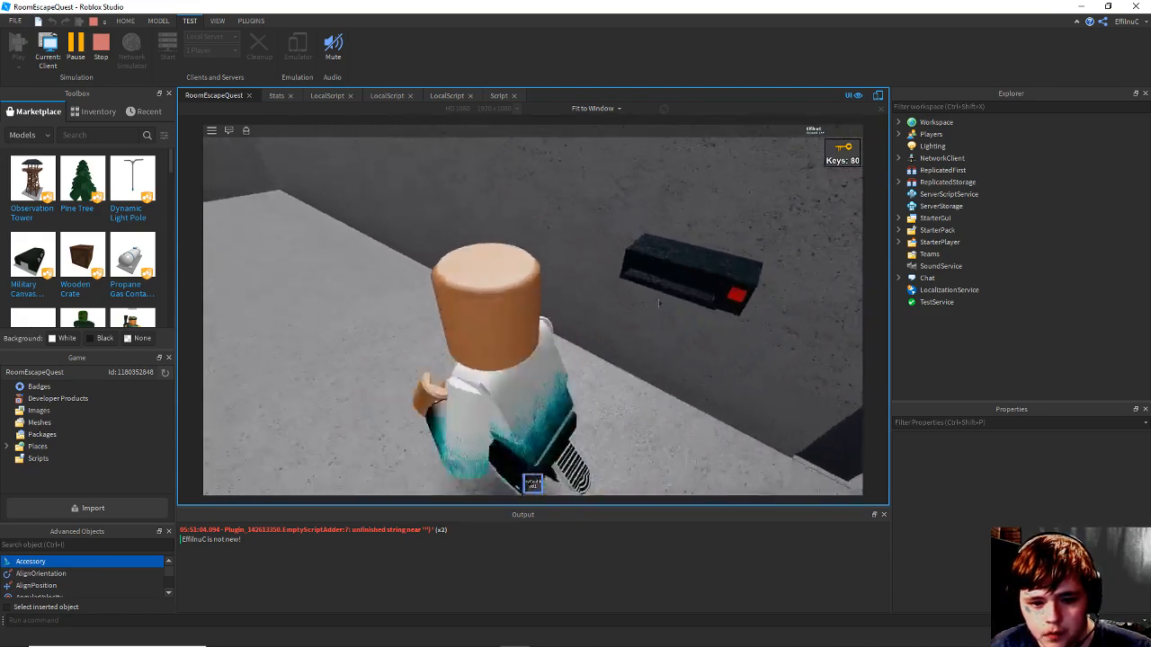
pyautogui.scroll(-2, 659, 302)
pyautogui.press('d')
pyautogui.press('a')
pyautogui.press('d')
pyautogui.press('s')
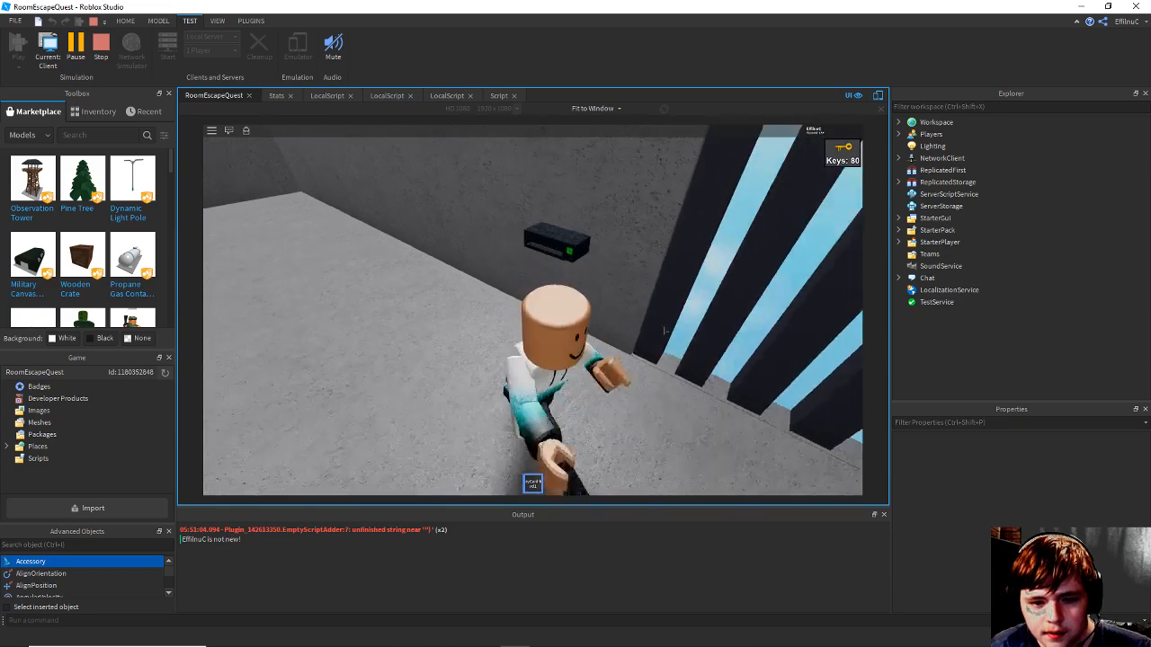
pyautogui.press('a')
pyautogui.press('w')
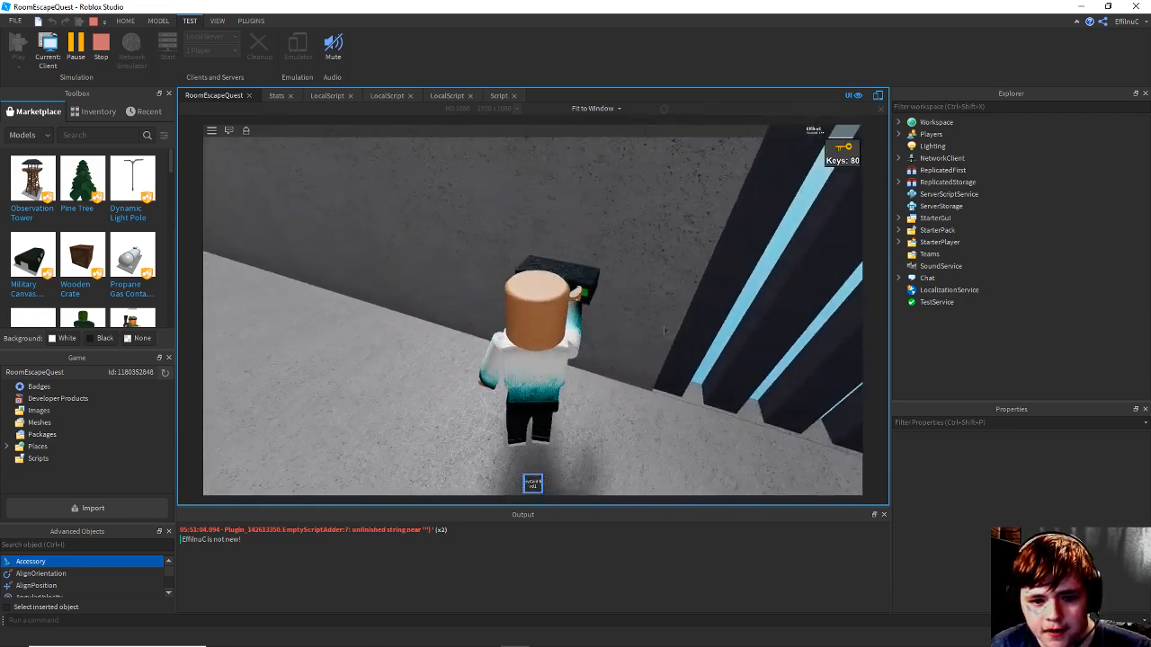
pyautogui.press('d')
pyautogui.moveTo(663, 327); pyautogui.dragTo(663, 327, button='right')
# Unequip the key card, back away from the wall, and stop the play test.
pyautogui.press('1')
pyautogui.press('s')
pyautogui.press('a')
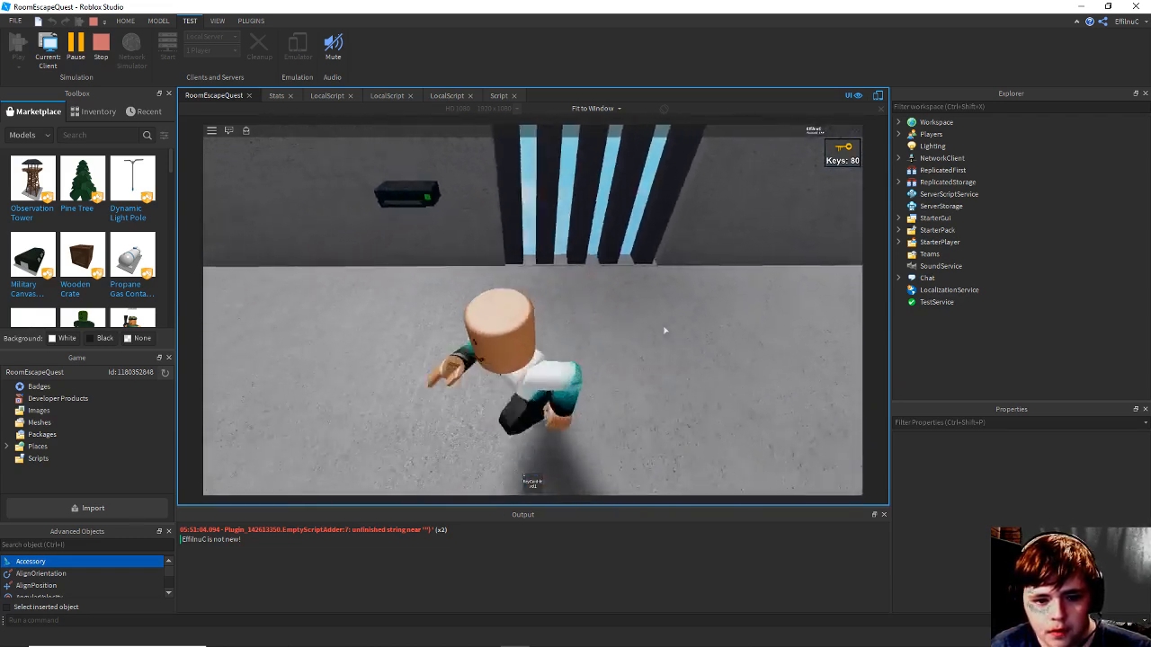
pyautogui.hotkey('ctrl', 's')
pyautogui.scroll(-5, 653, 305)
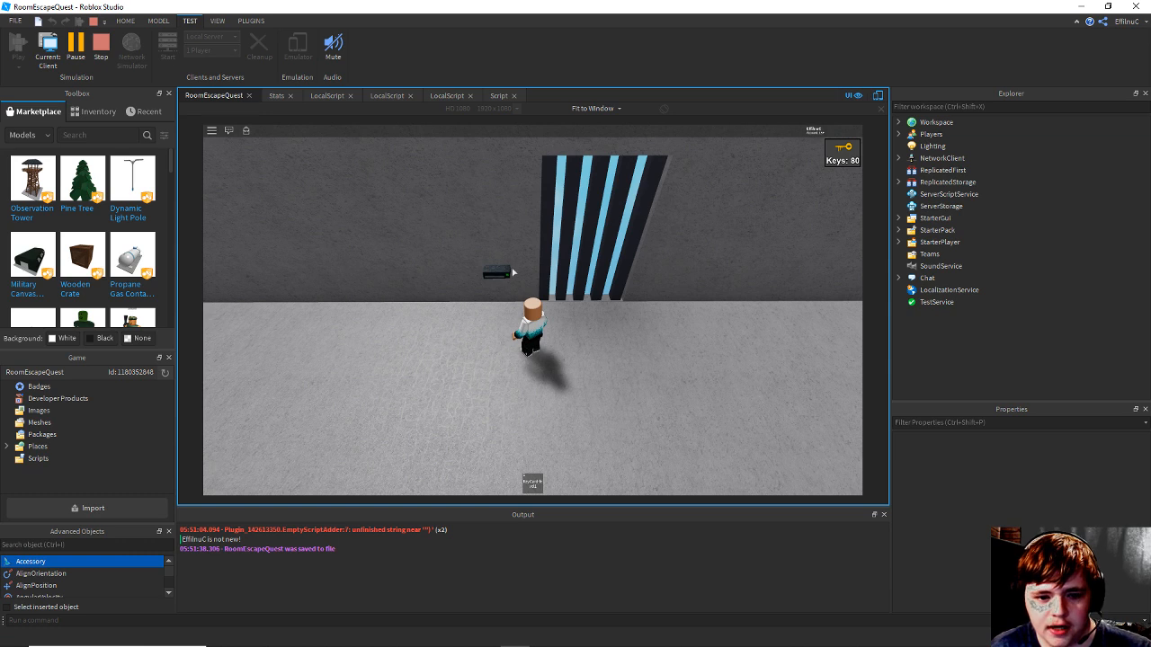
pyautogui.scroll(5, 513, 272)
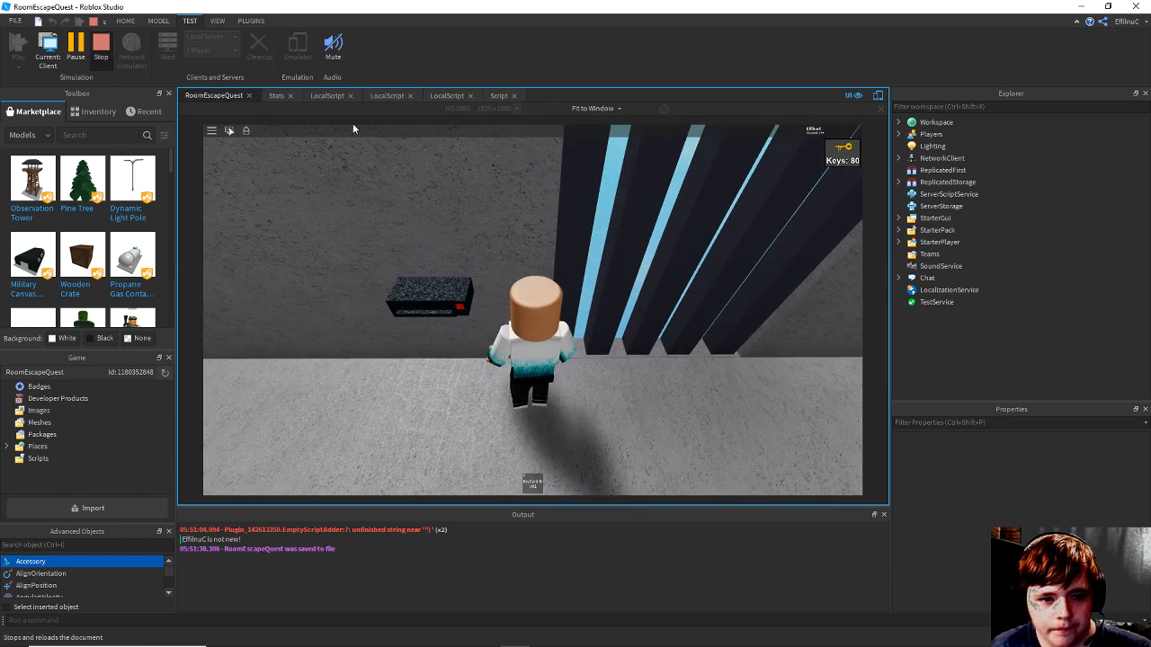
pyautogui.hotkey('shift', 'F5')
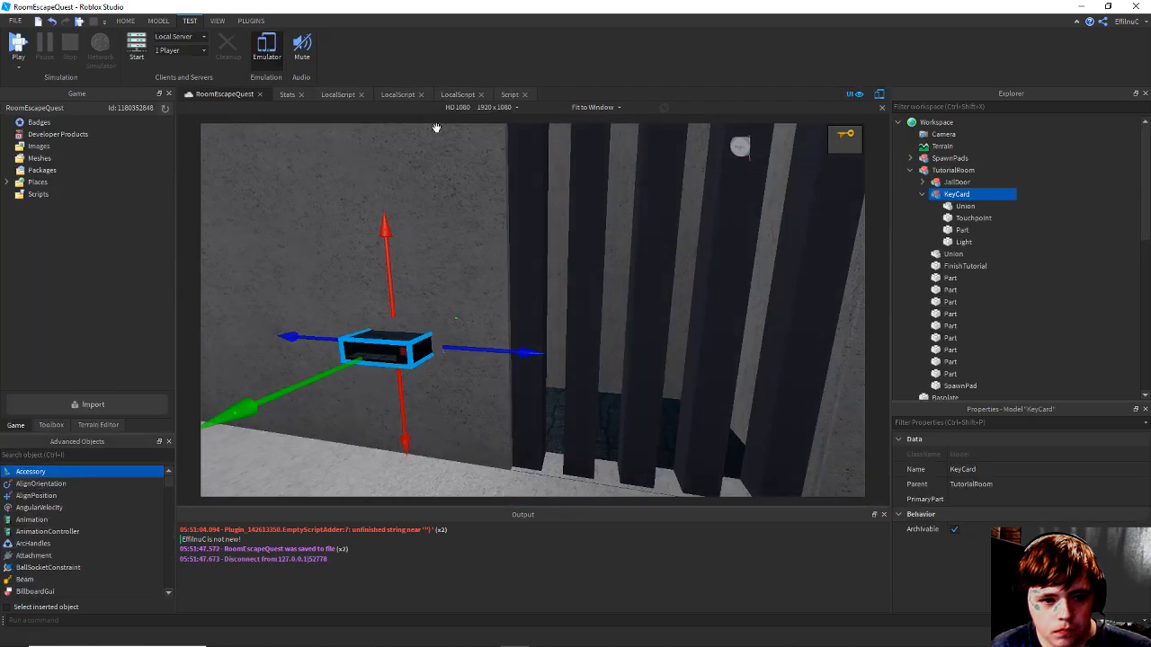
# In the keycard reader script, start a new line 4 with 'local JailDoor' and save.
pyautogui.click(509, 96)
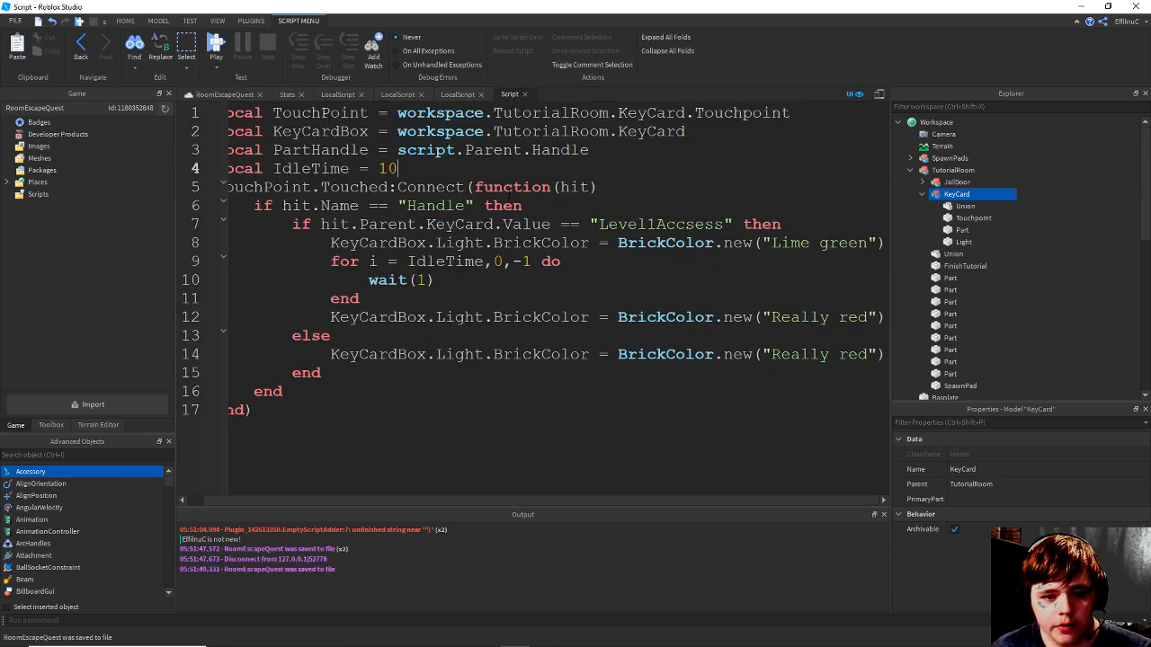
pyautogui.click(615, 153)
pyautogui.press('Return')
pyautogui.write('local ')
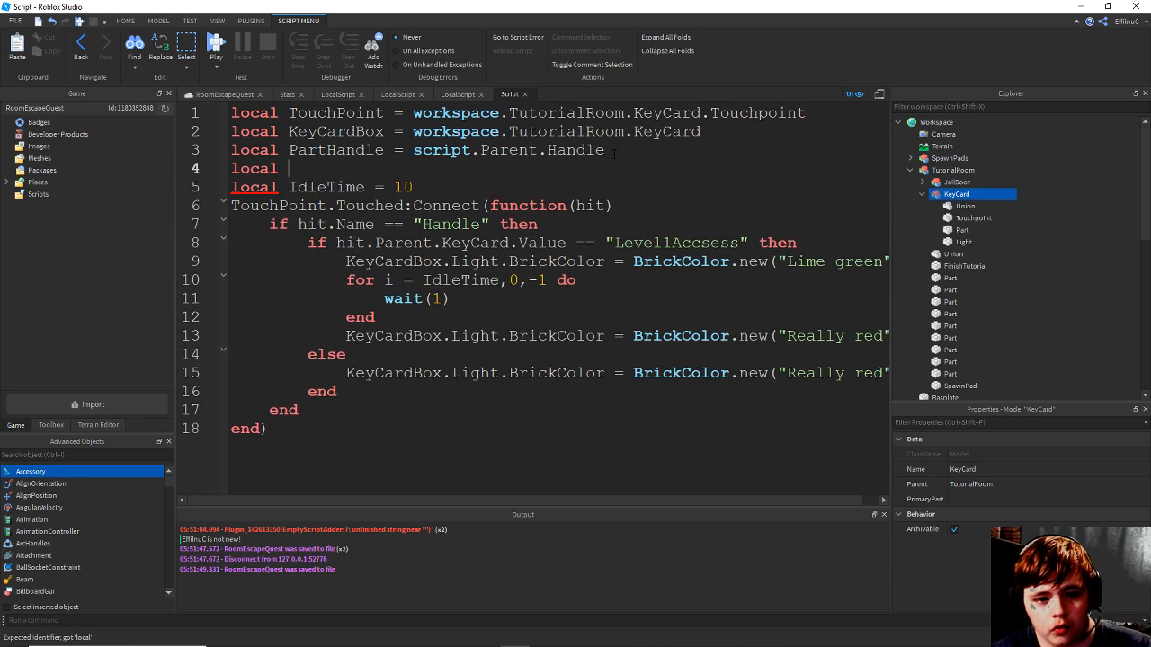
pyautogui.write('JailDoor')
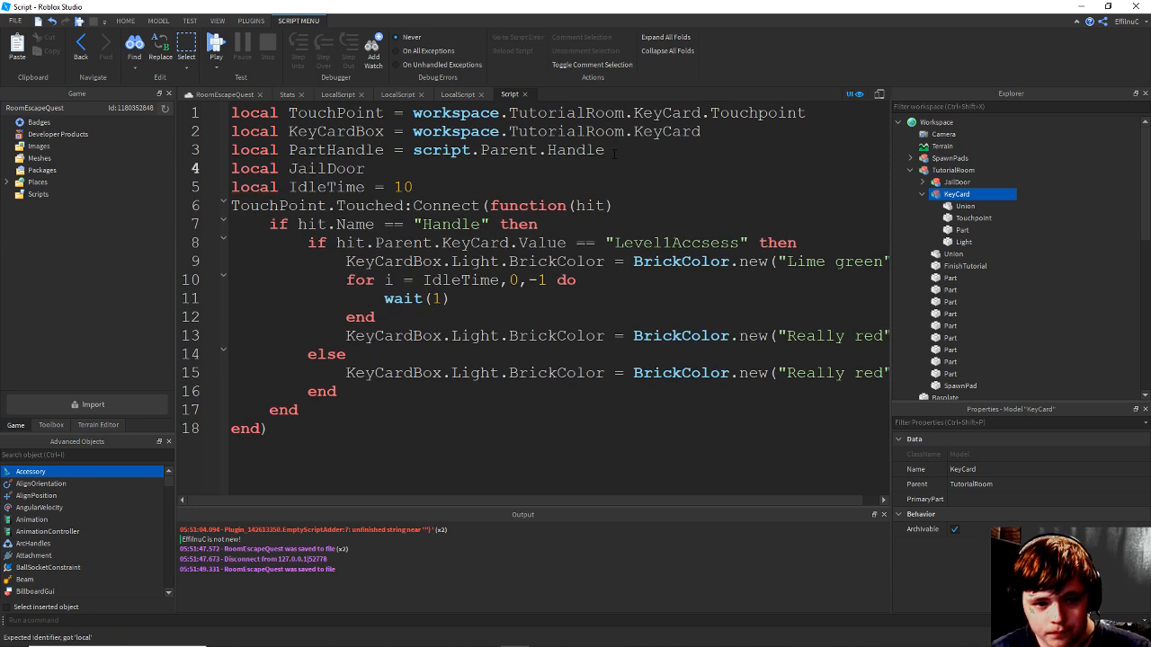
pyautogui.hotkey('ctrl', 's')
# Complete the line as '= workspace.TutorialRoom.JailDoor' using autocomplete.
pyautogui.write('=')
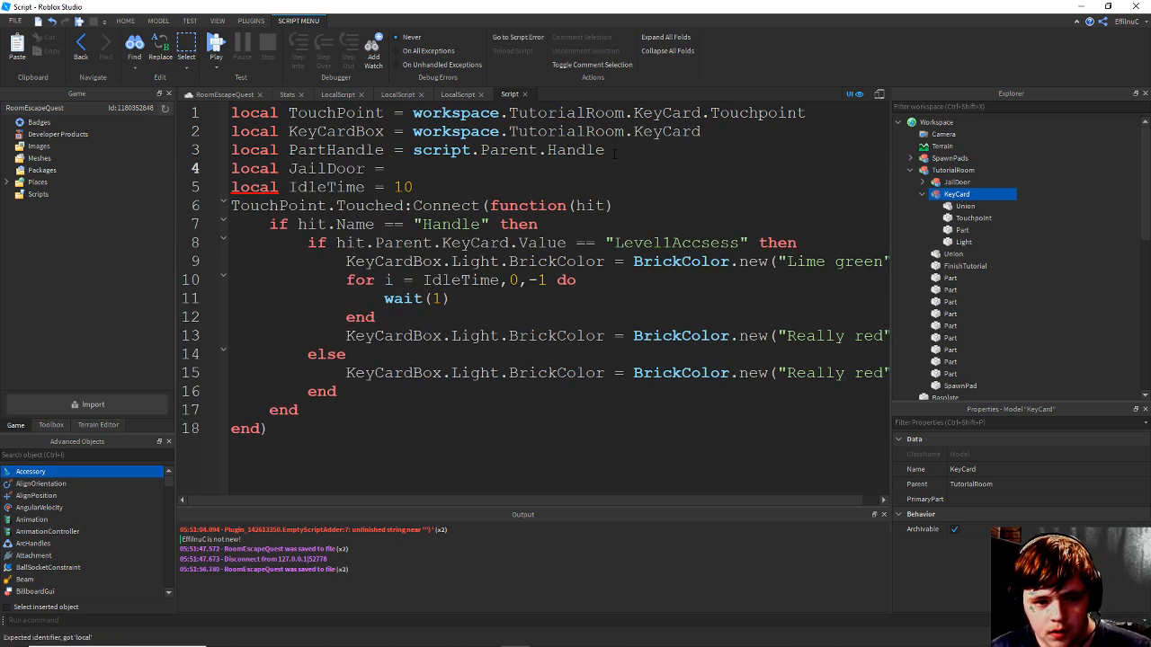
pyautogui.write(' wo')
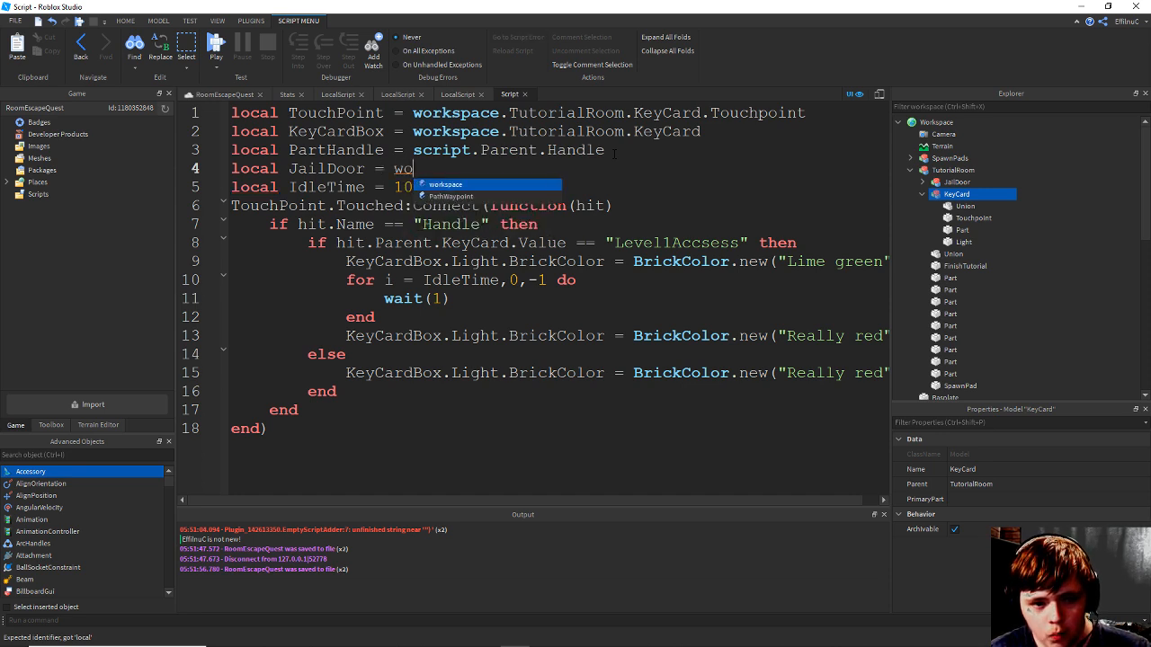
pyautogui.press('Tab')
pyautogui.write('.tu')
pyautogui.press('Tab')
pyautogui.write('.')
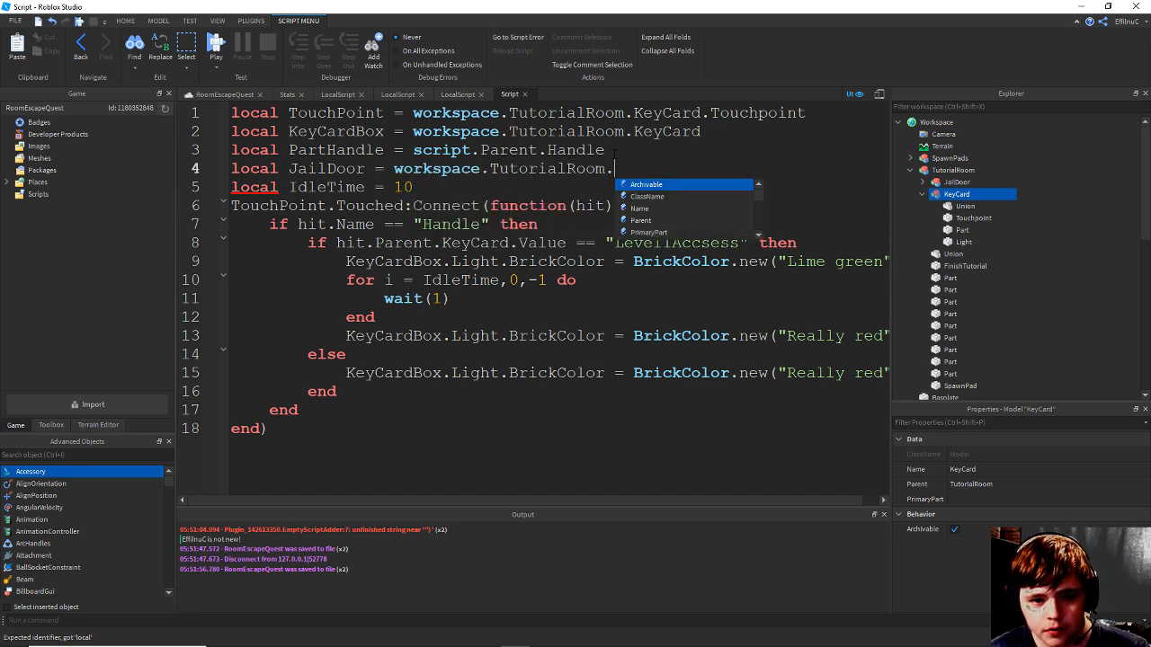
pyautogui.write('J')
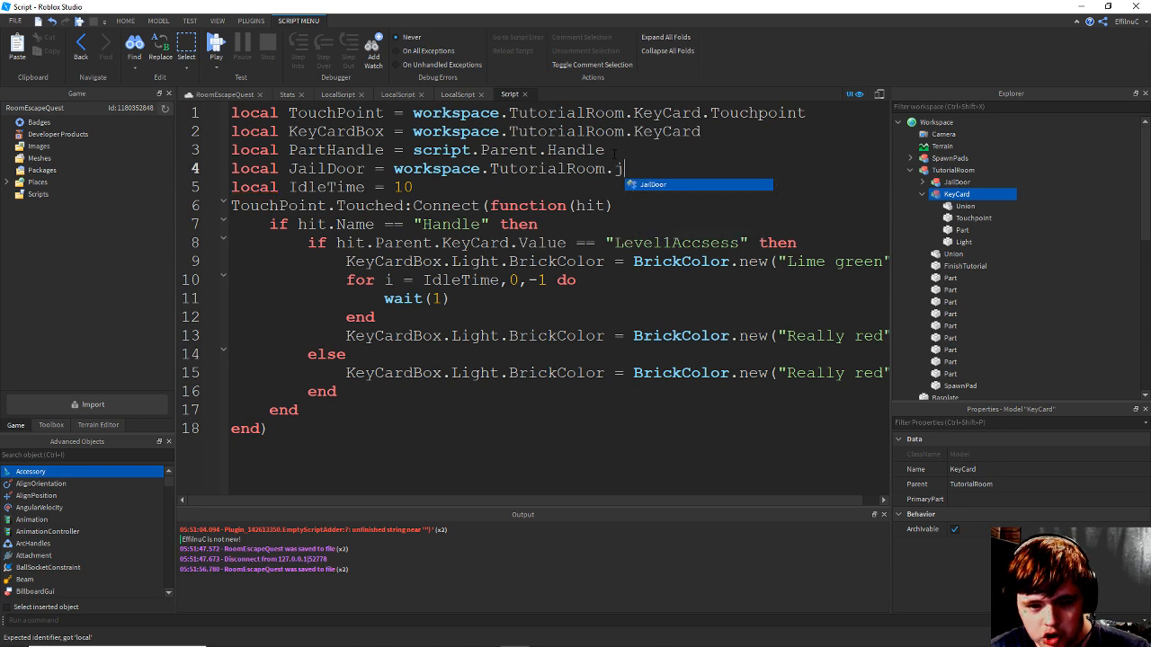
pyautogui.press('Tab')
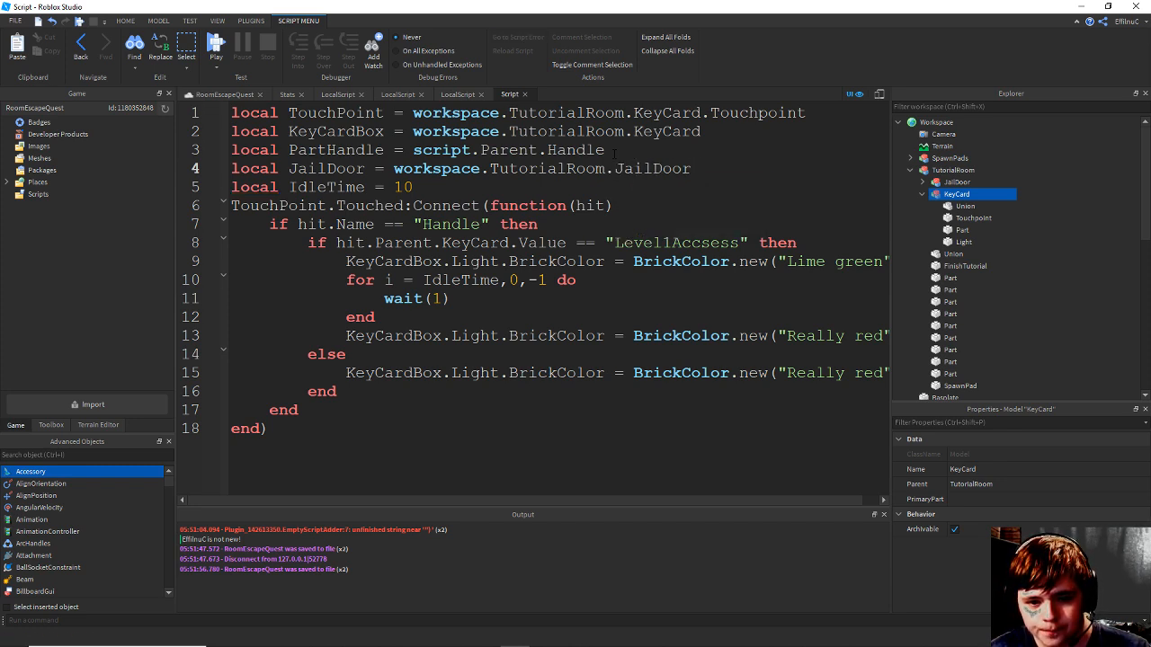
pyautogui.write(':')
pyautogui.press('BackSpace')
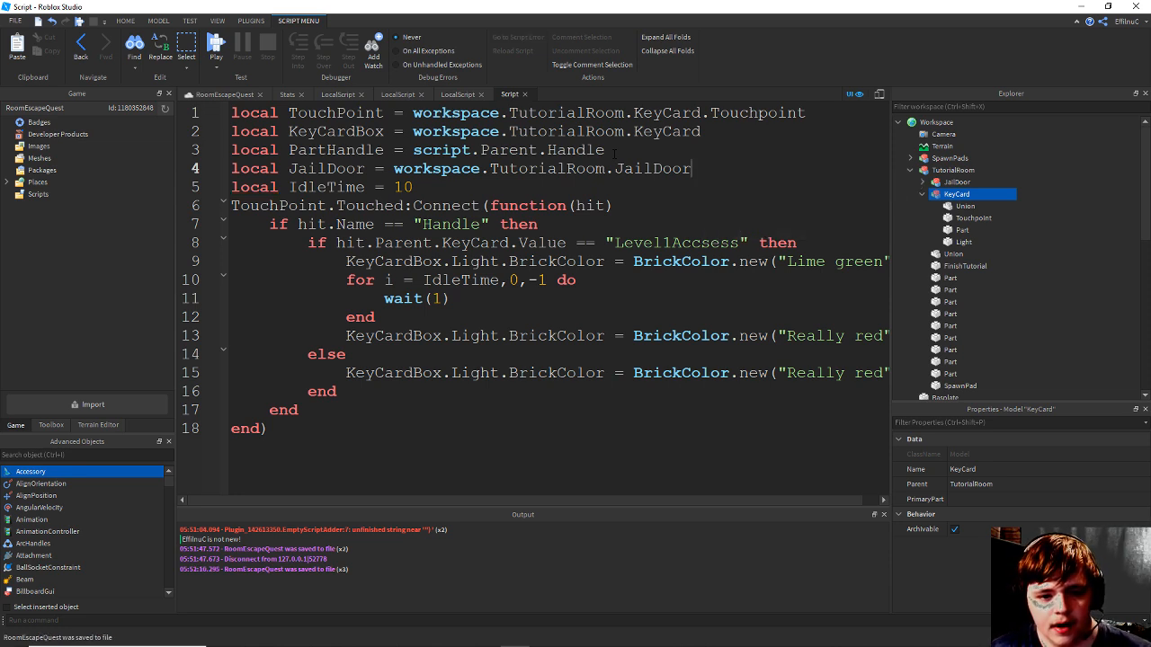
# Add an empty 'local function DoorOpen()' block below the IdleTime line and save.
pyautogui.click(432, 186)
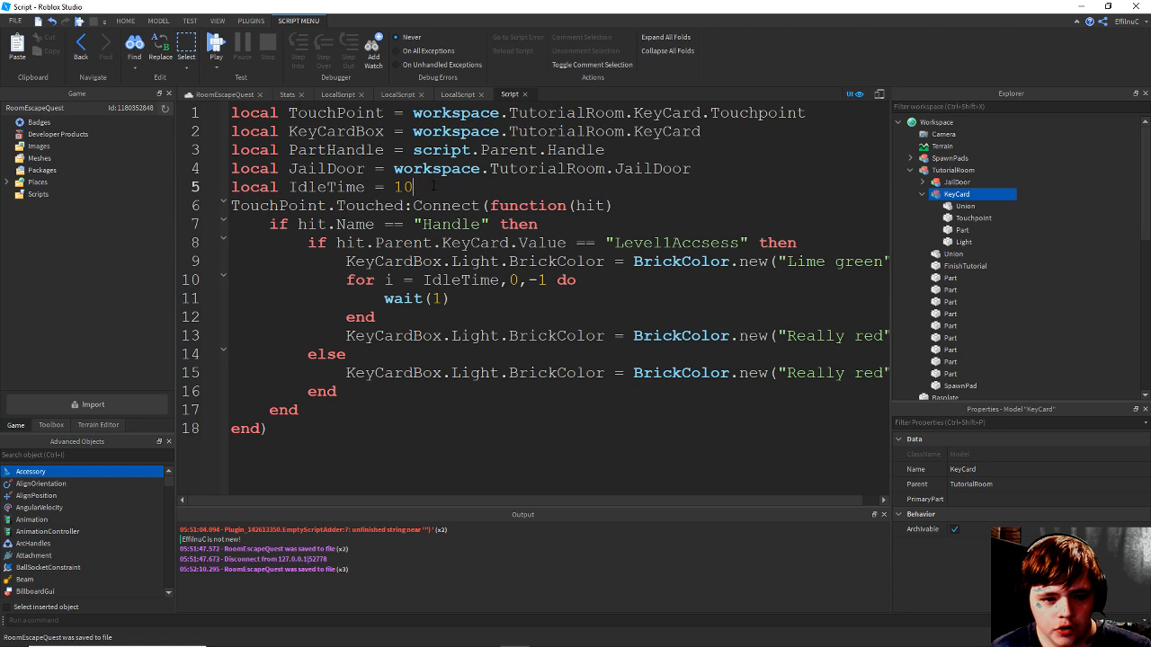
pyautogui.press('Return')
pyautogui.press('Return')
pyautogui.press('Return')
pyautogui.press('Up')
pyautogui.write('local ')
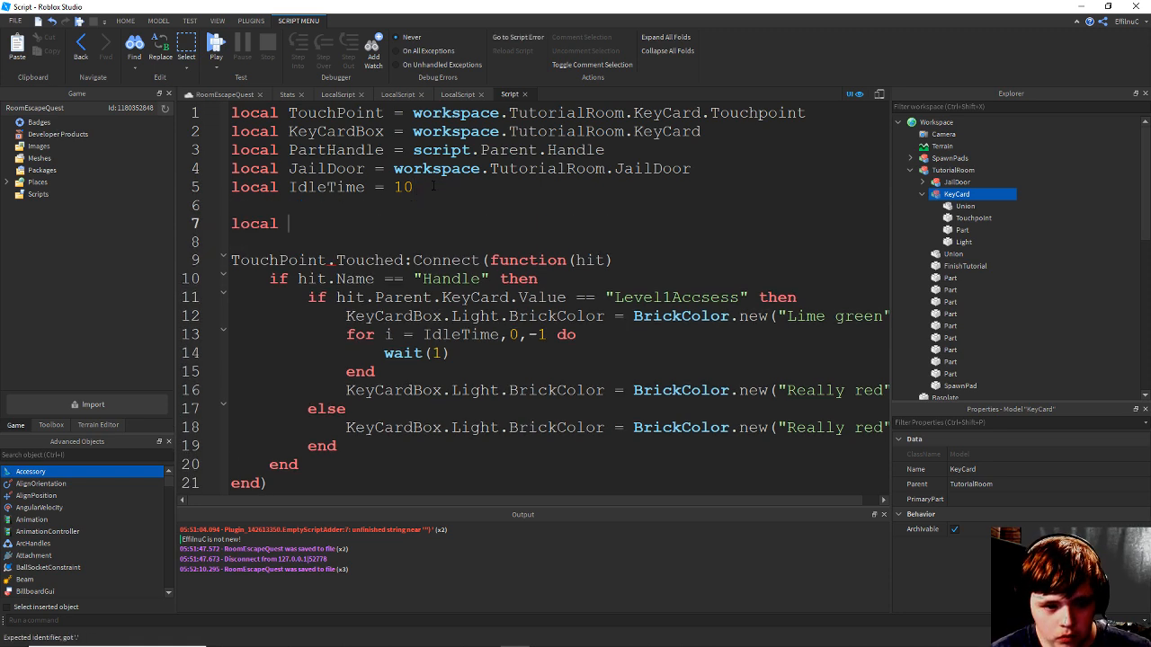
pyautogui.write('Fu')
pyautogui.press('BackSpace')
pyautogui.press('BackSpace')
pyautogui.write('fu')
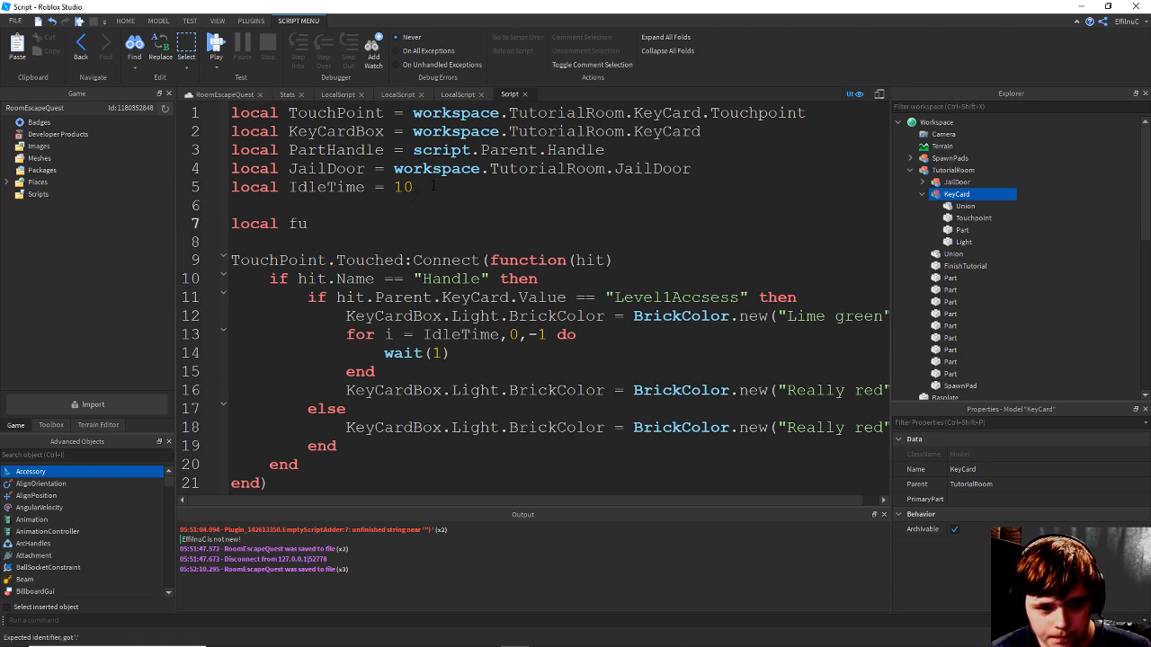
pyautogui.write('nction')
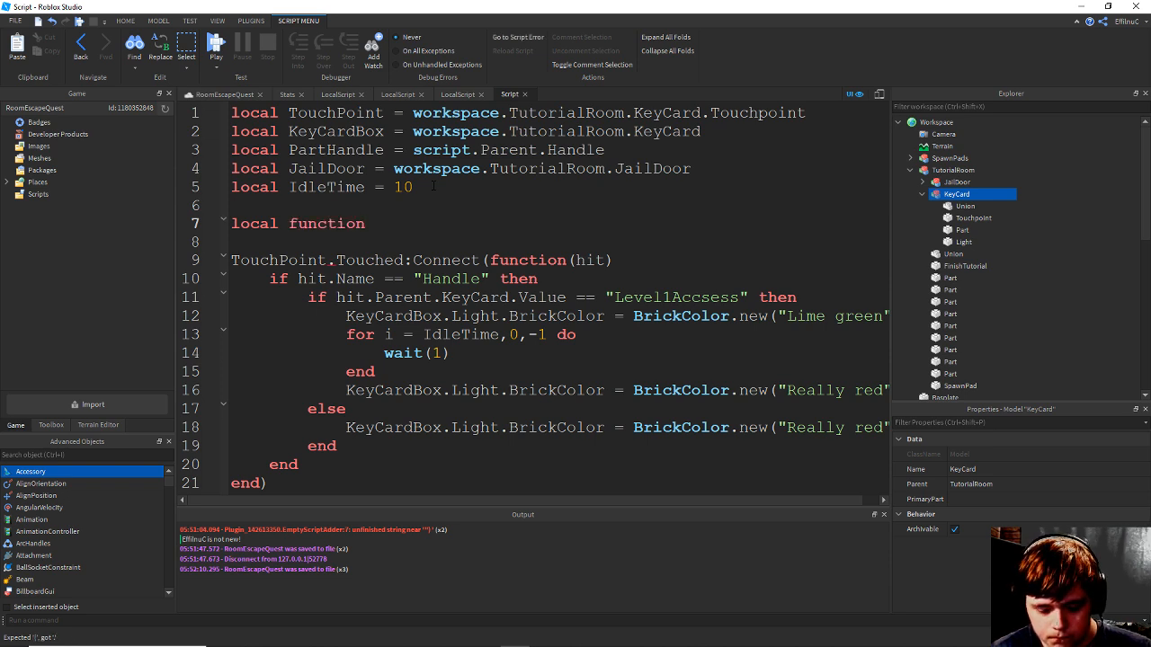
pyautogui.write(' Door')
pyautogui.press('BackSpace')
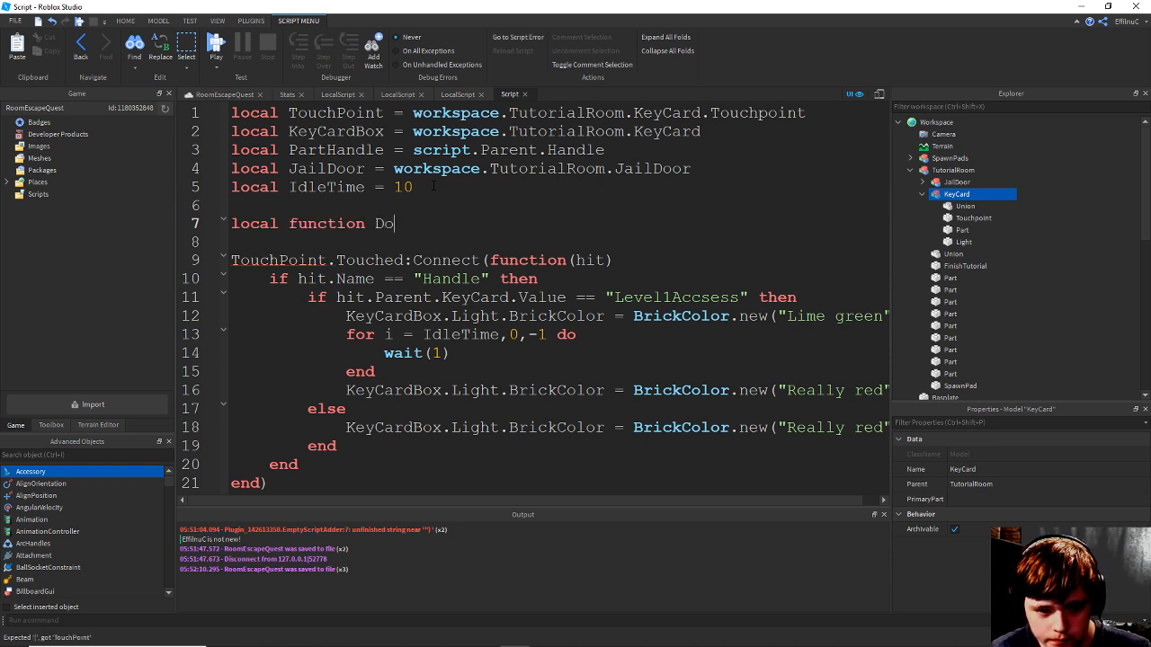
pyautogui.write('orOpen')
pyautogui.press('BackSpace')
pyautogui.press('BackSpace')
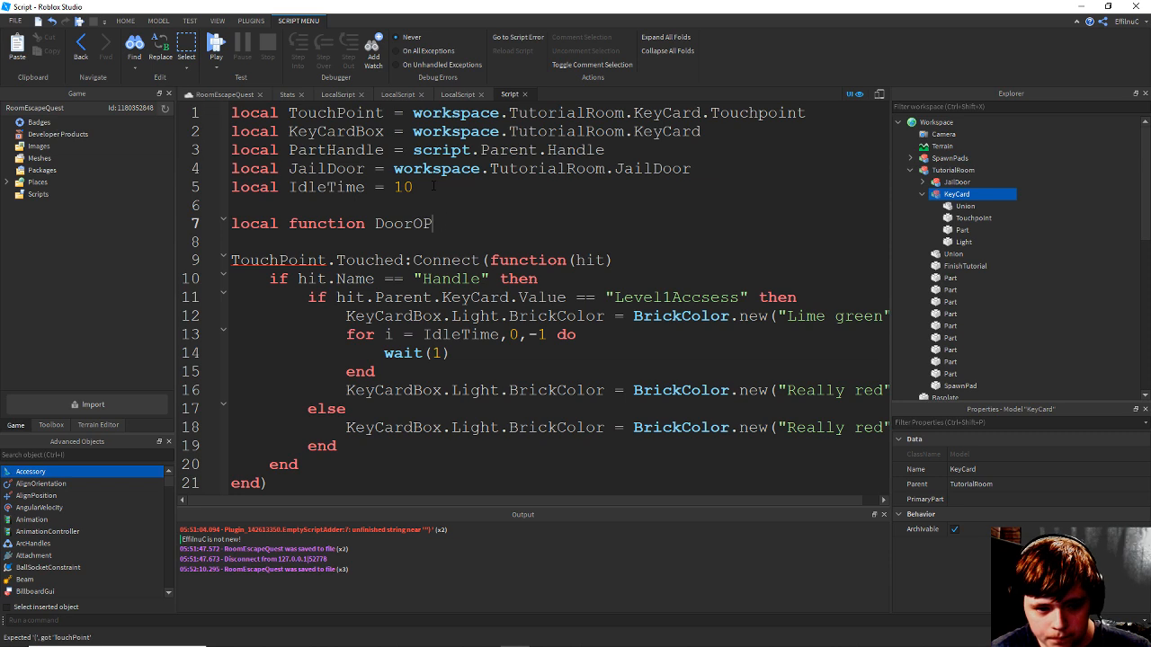
pyautogui.press('BackSpace')
pyautogui.write('pen()')
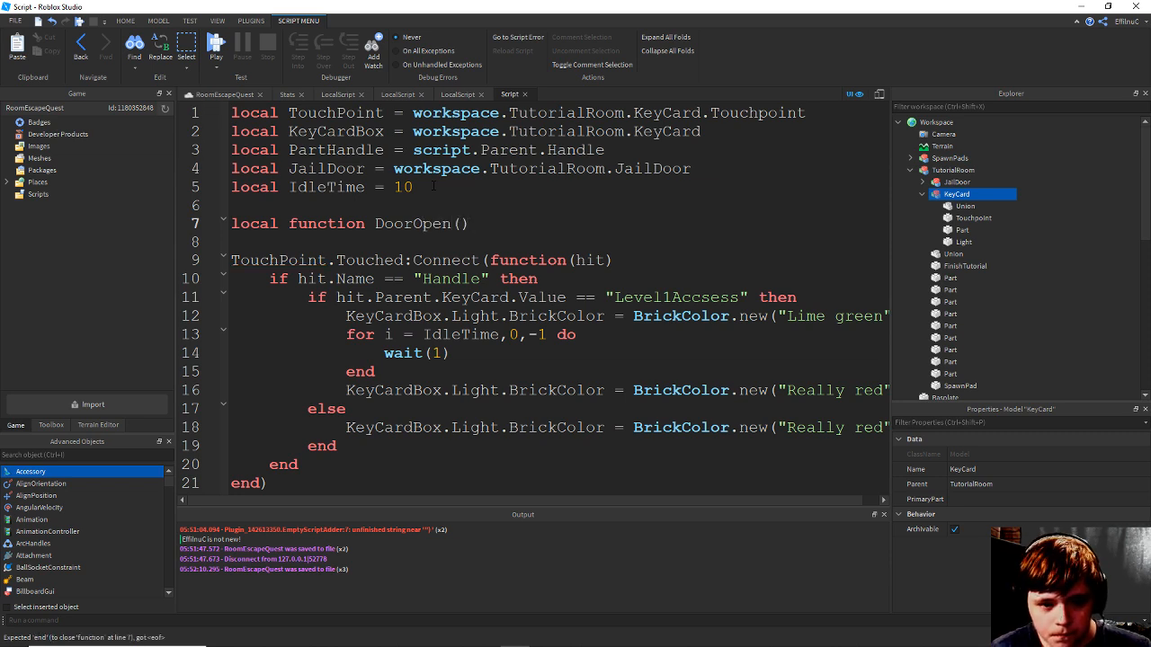
pyautogui.hotkey('ctrl', 's')
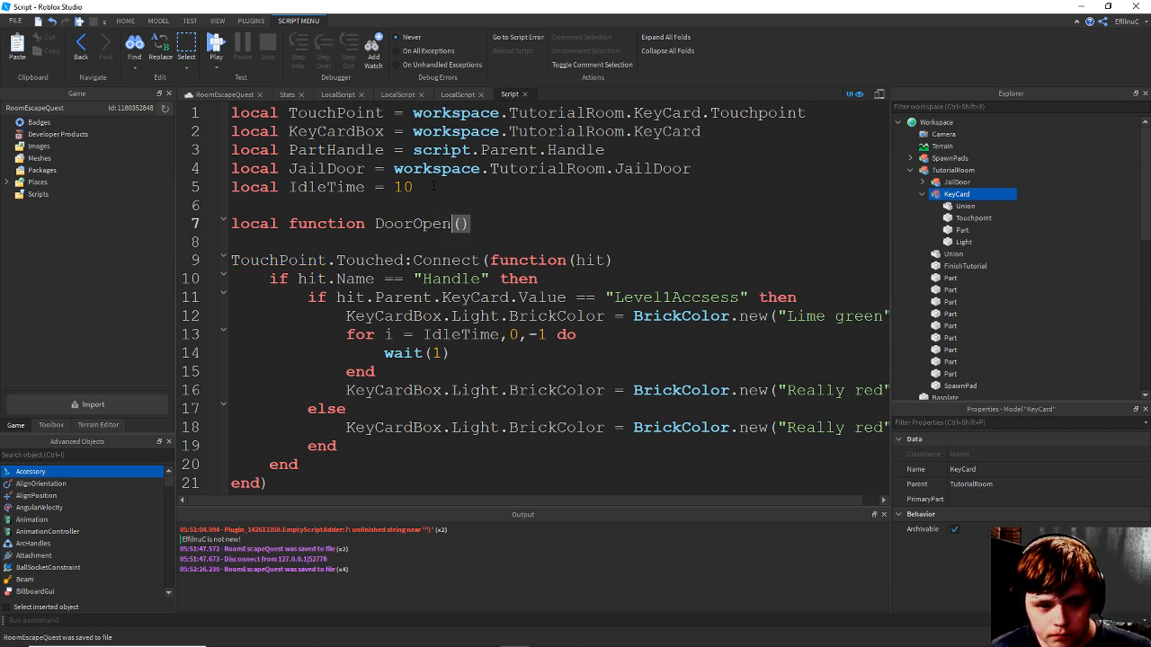
pyautogui.press('Return')
pyautogui.press('Down')
pyautogui.hotkey('ctrl', 's')
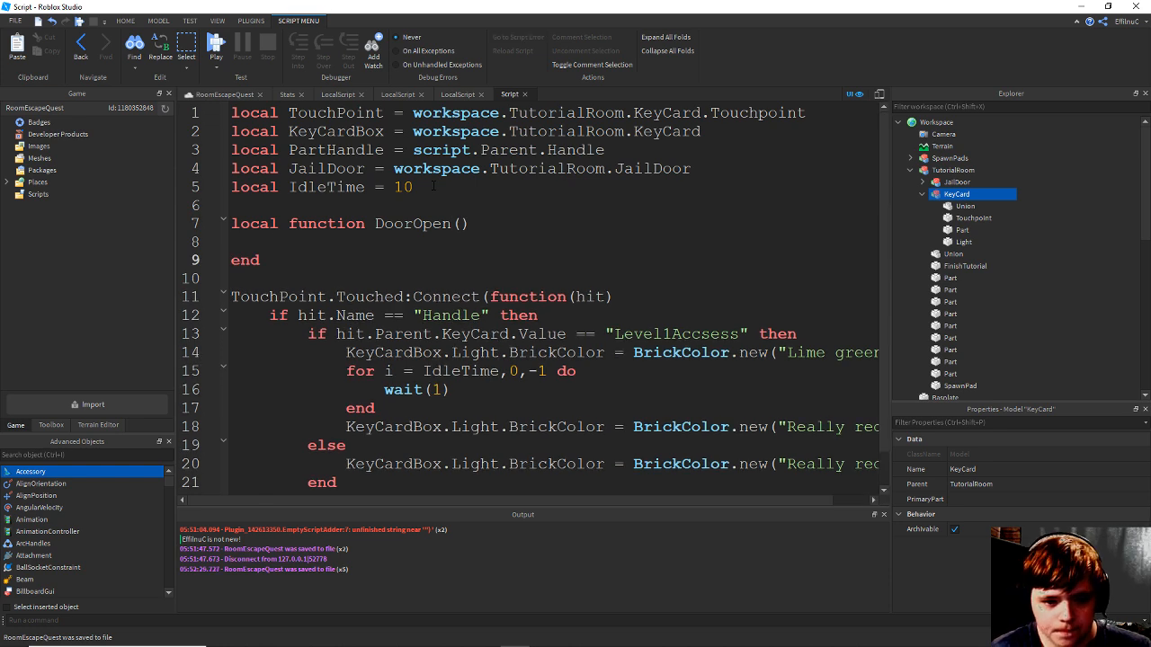
pyautogui.scroll(-1, 610, 208)
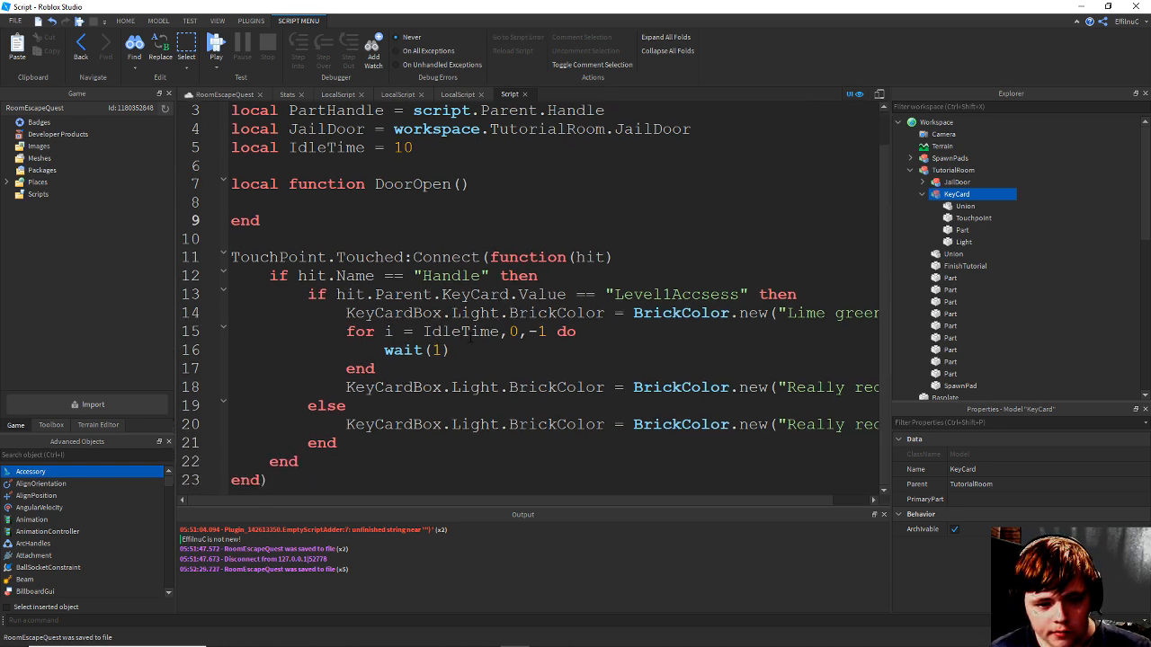
# Add print(i) inside the countdown loop, just above wait(1).
pyautogui.click(402, 350)
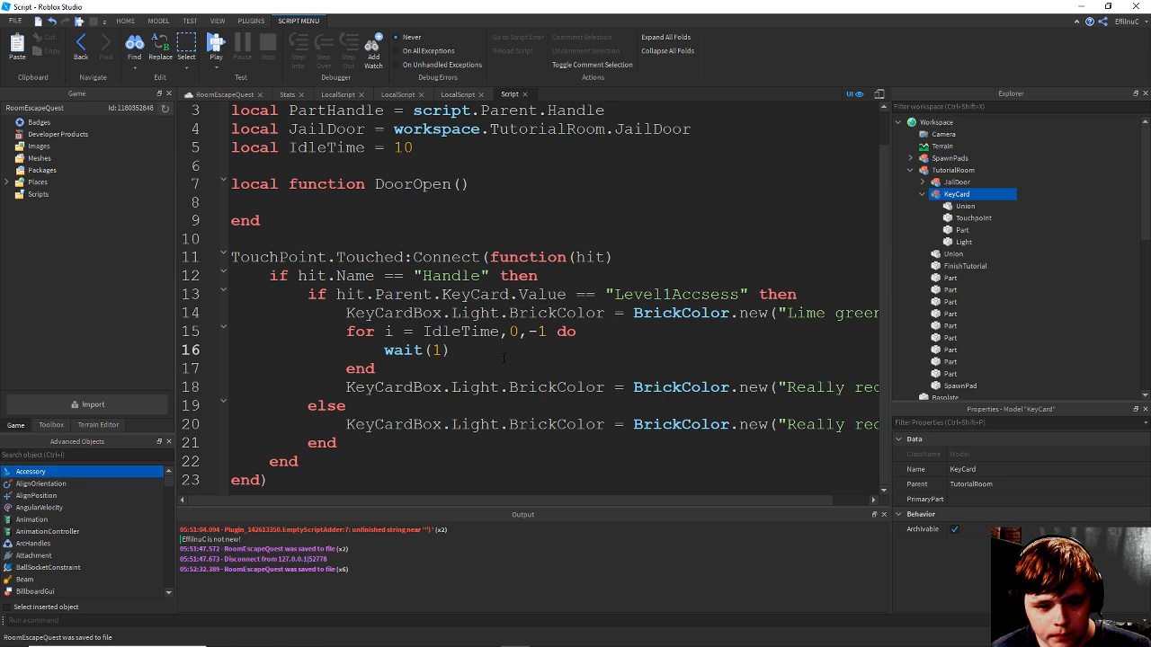
pyautogui.click(611, 332)
pyautogui.press('Return')
pyautogui.write('print(')
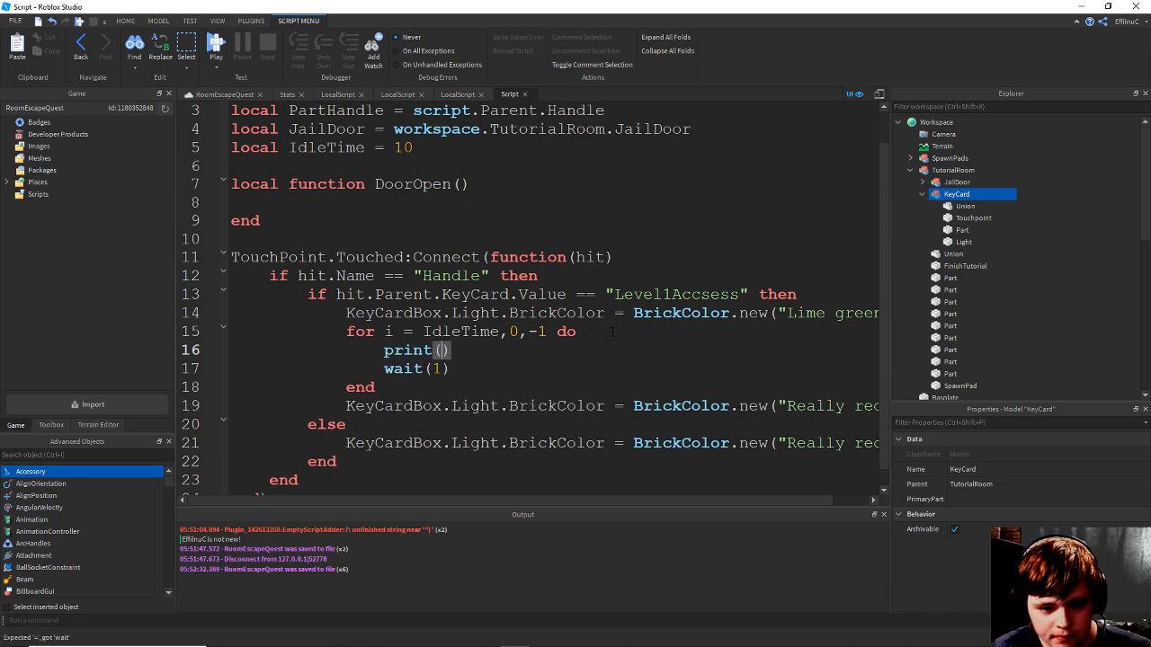
pyautogui.write('i')
pyautogui.click(529, 366)
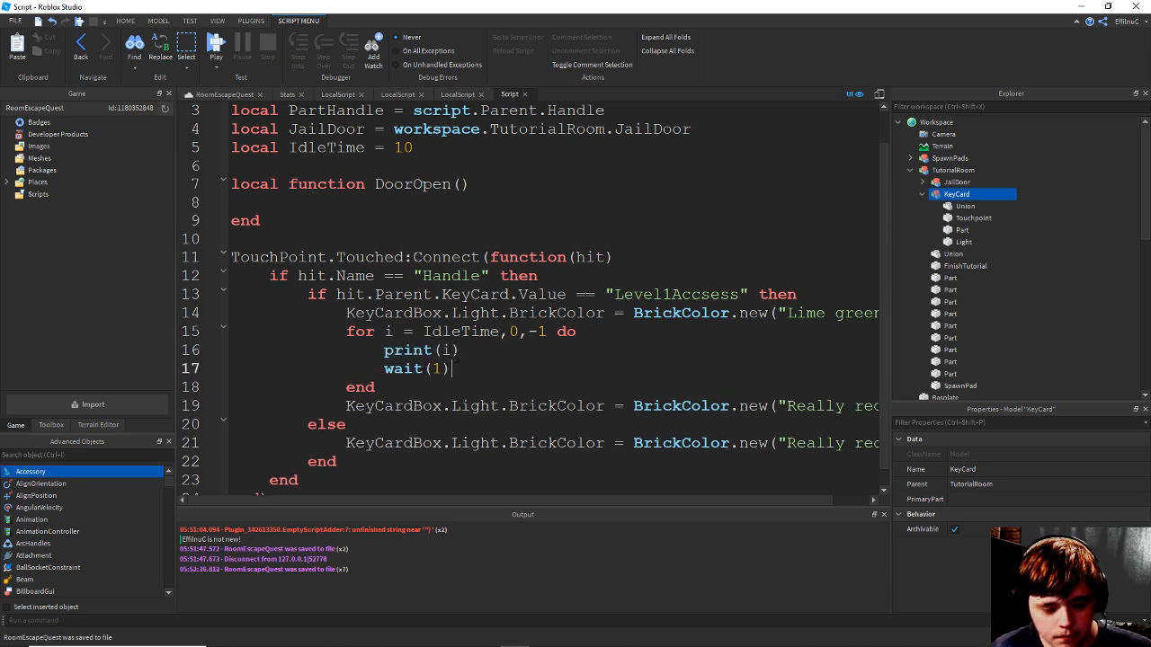
pyautogui.scroll(-1, 513, 356)
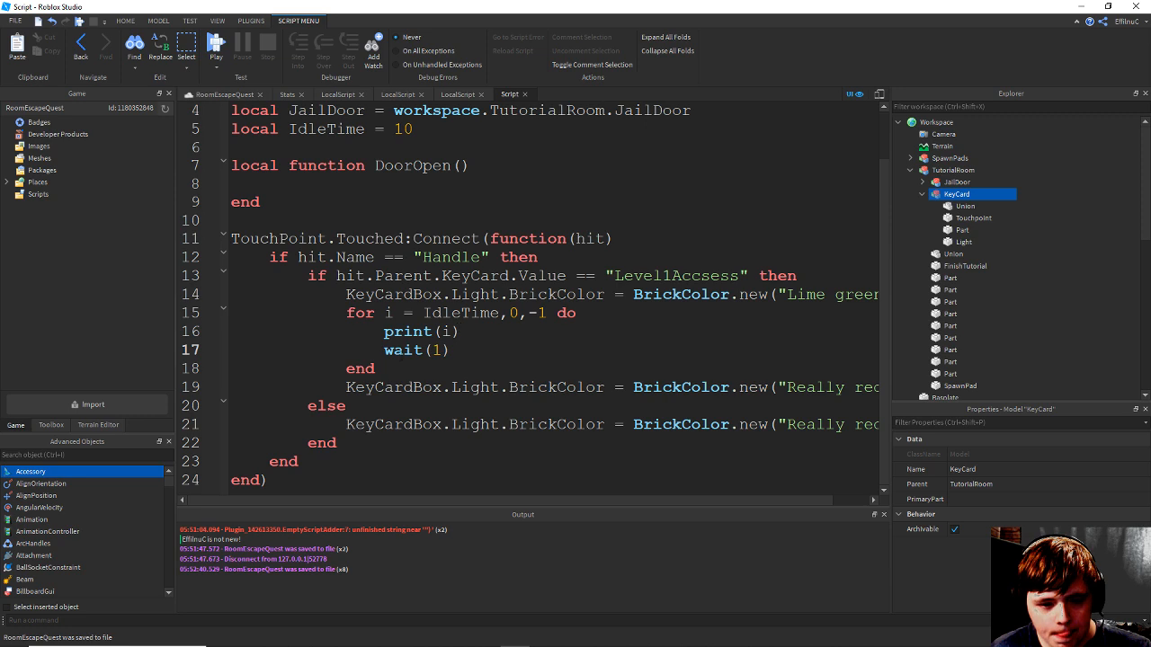
# Insert a DoorOpen() call above the countdown for loop and save the script.
pyautogui.hotkey('ctrl', 's')
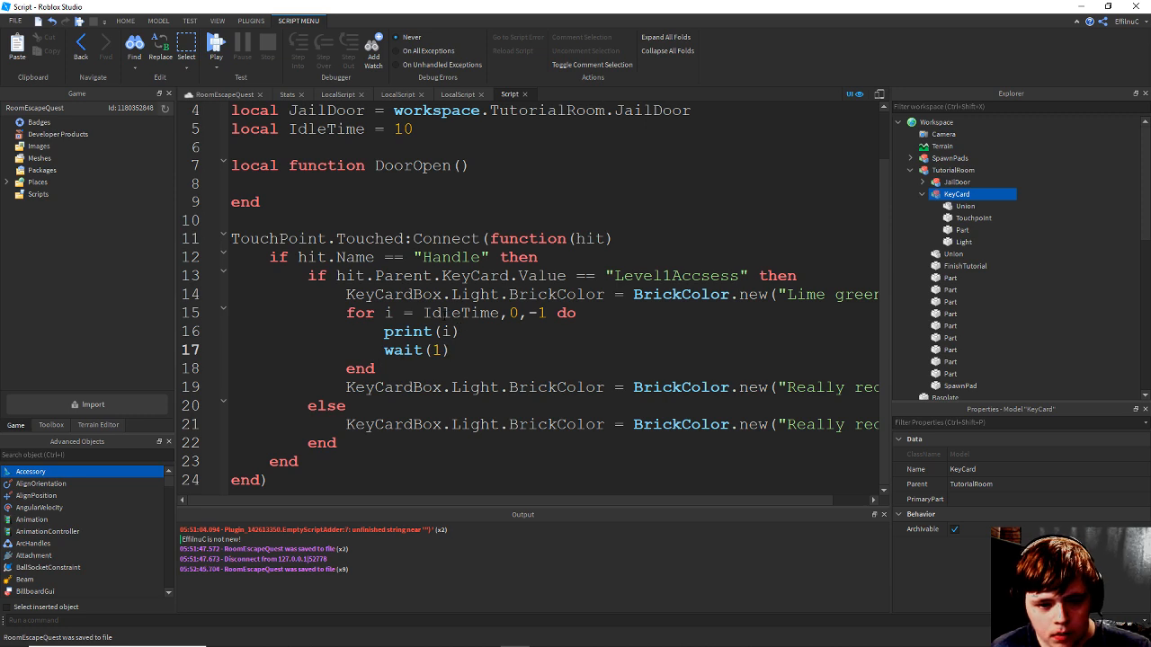
pyautogui.click(343, 308)
pyautogui.press('Return')
pyautogui.write('doo')
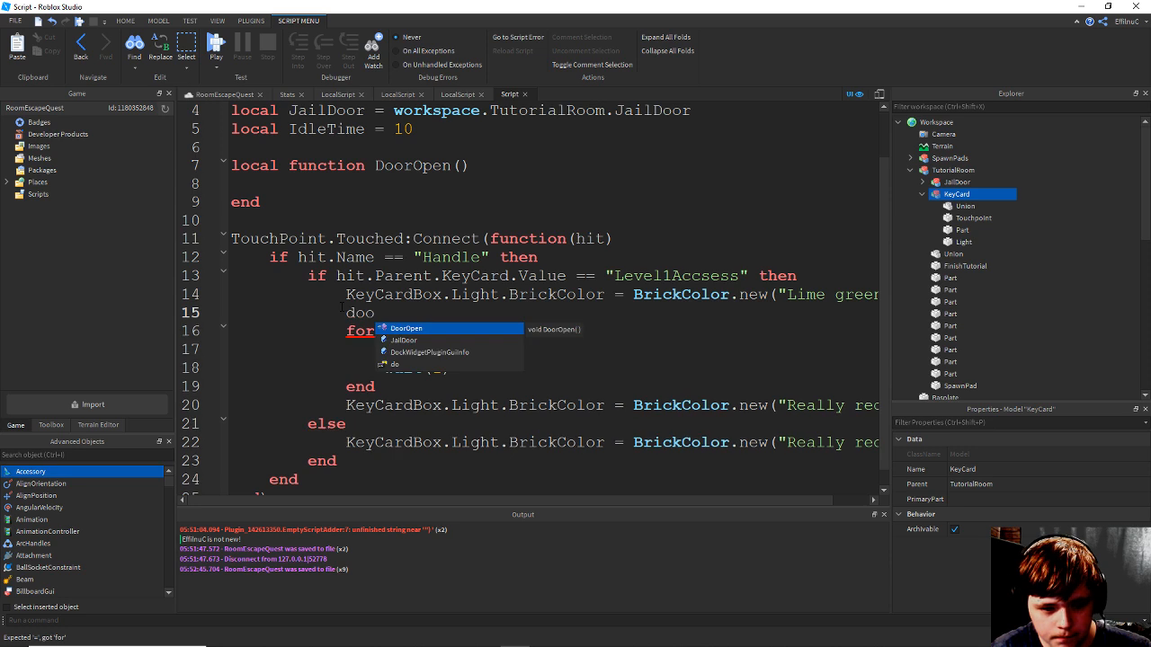
pyautogui.press('Tab')
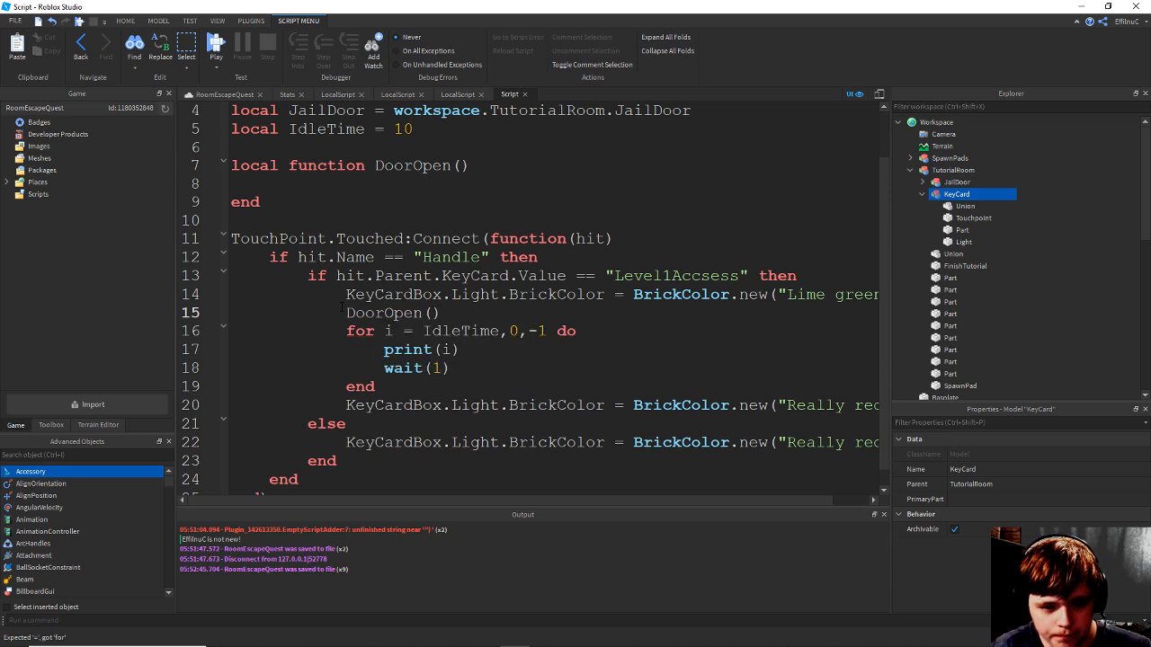
pyautogui.hotkey('ctrl', 's')
pyautogui.hotkey('ctrl', 's')
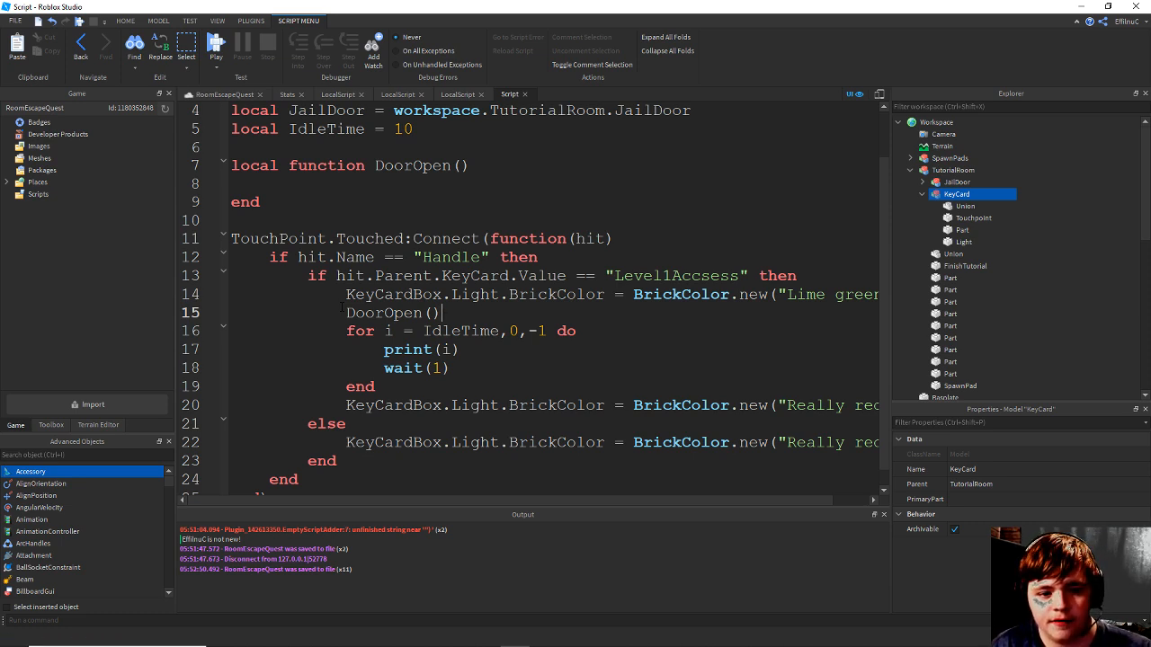
pyautogui.click(304, 180)
# Inside DoorOpen, write 'for i,o in pairs(JailDoor:GetChildren()) do' with wait(1) in its body, and save.
pyautogui.hotkey('ctrl', 's')
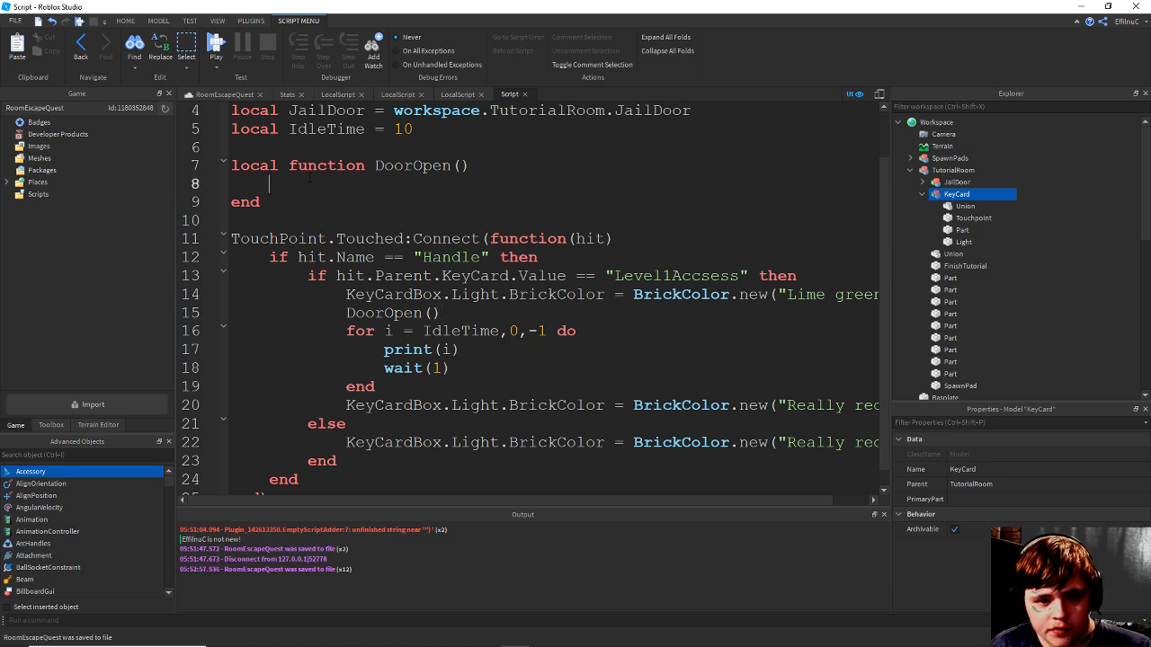
pyautogui.scroll(1, 310, 178)
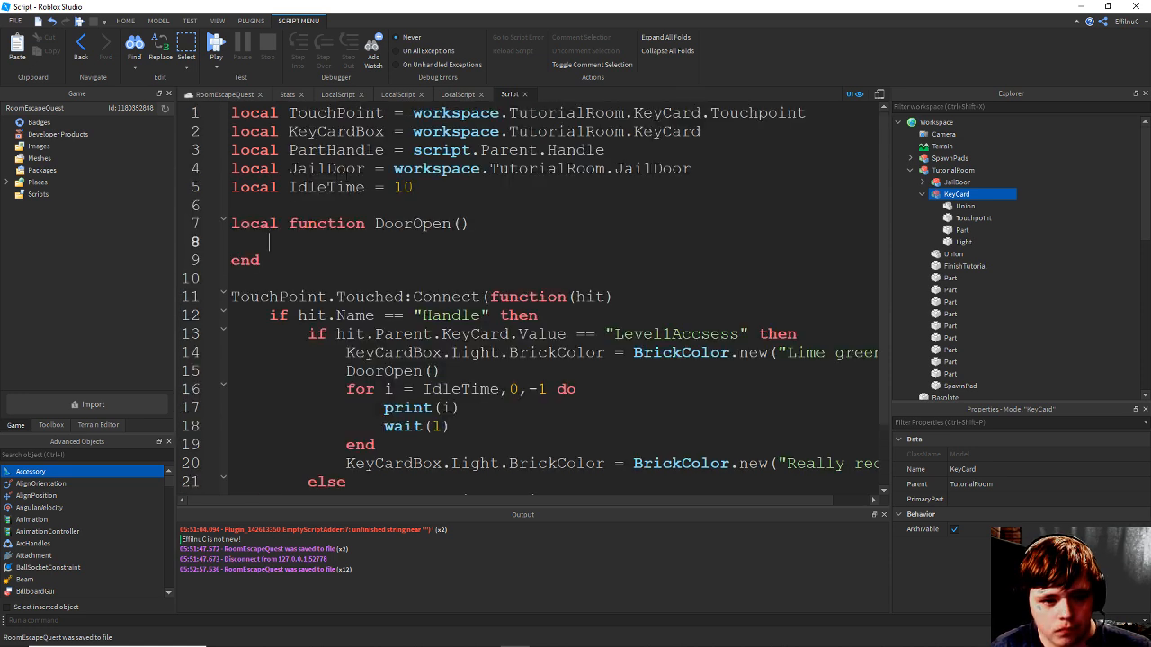
pyautogui.scroll(-1, 347, 177)
pyautogui.write('J')
pyautogui.press('BackSpace')
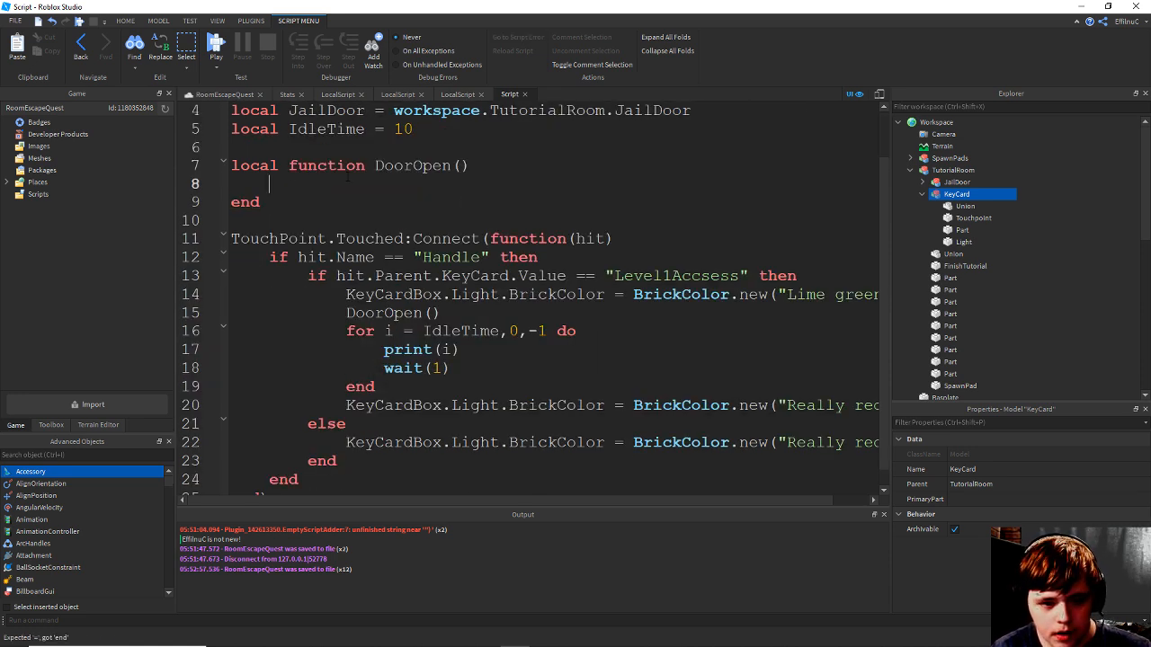
pyautogui.write('for')
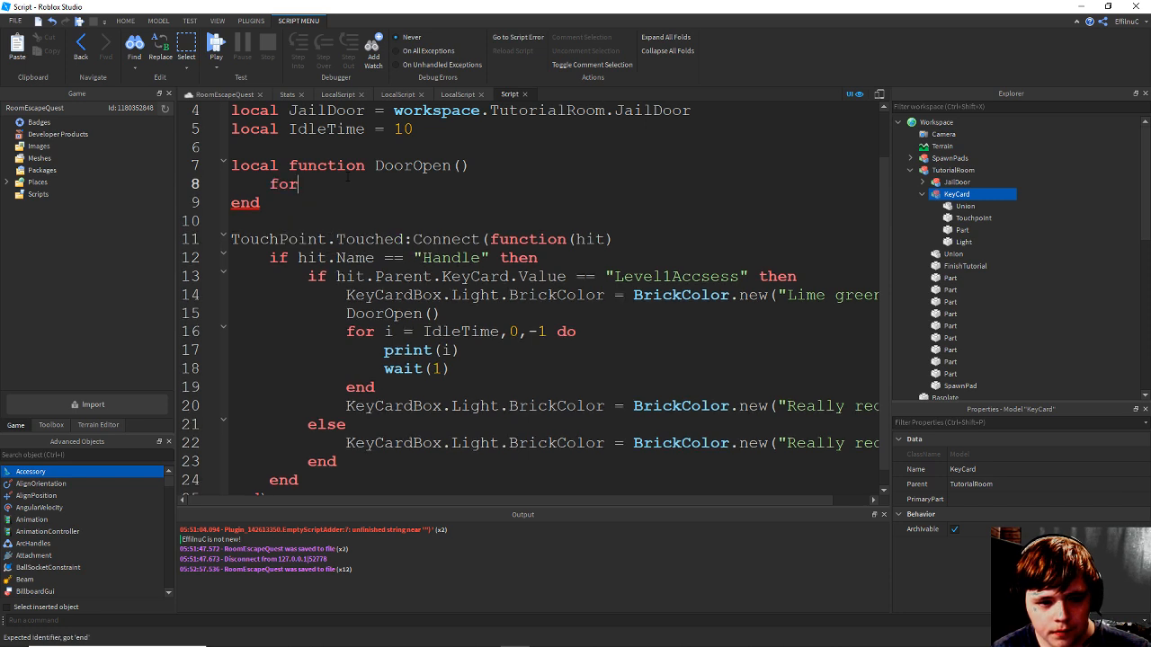
pyautogui.write(' i,')
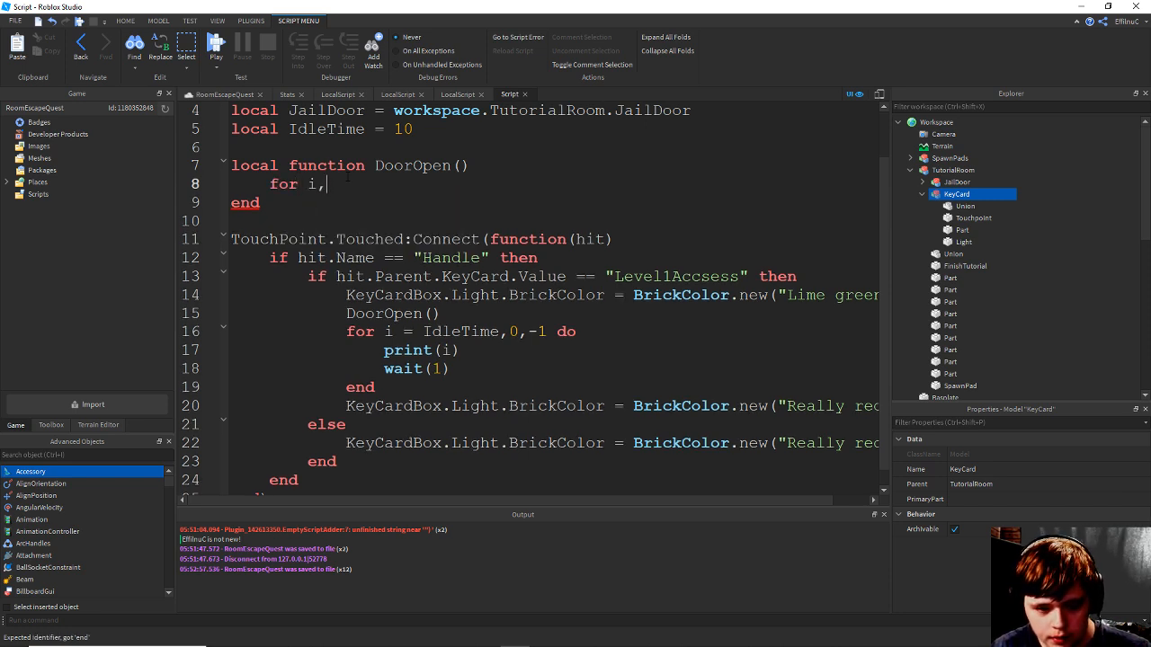
pyautogui.write('o in pairs(')
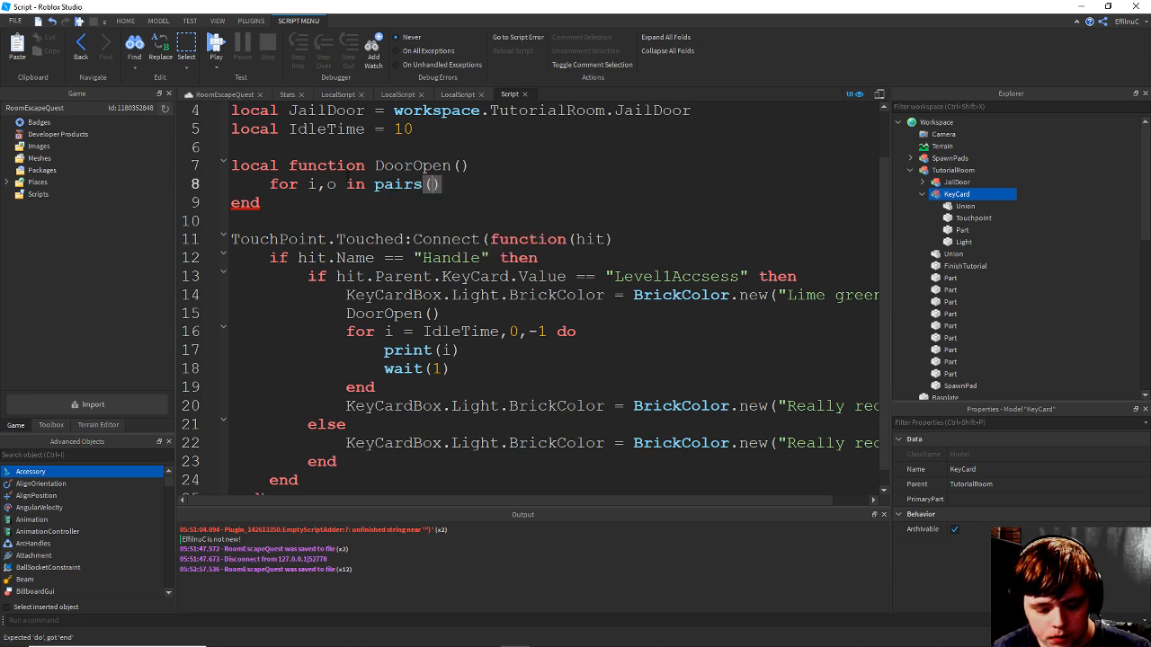
pyautogui.write('JailDoor:g')
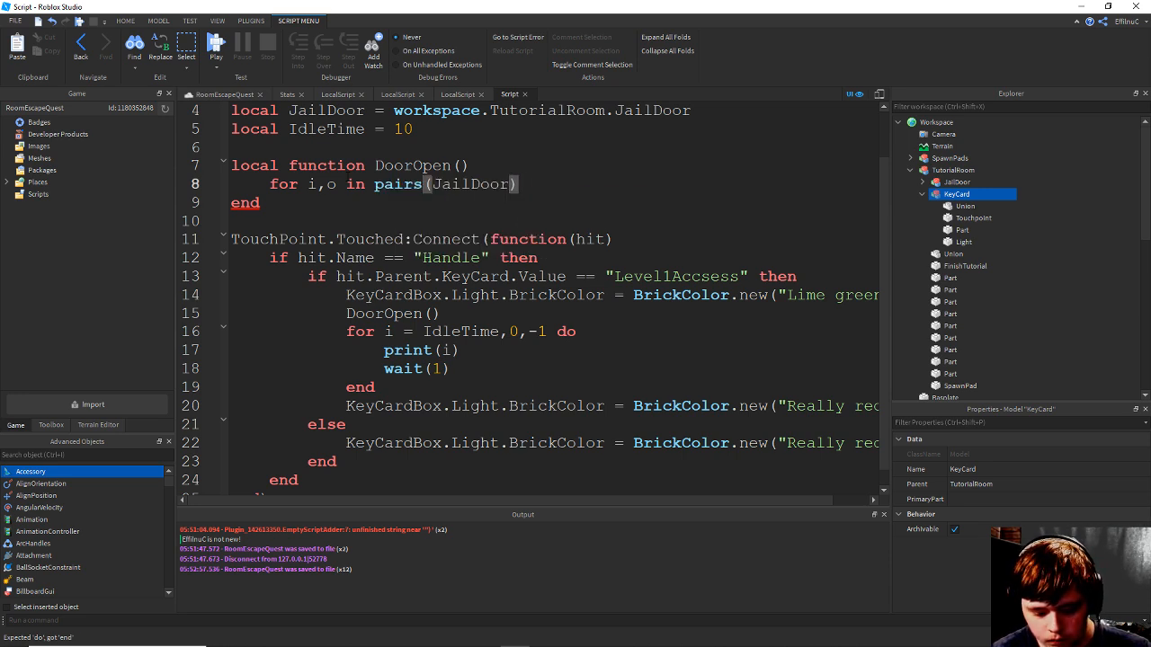
pyautogui.press('Tab')
pyautogui.write('())')
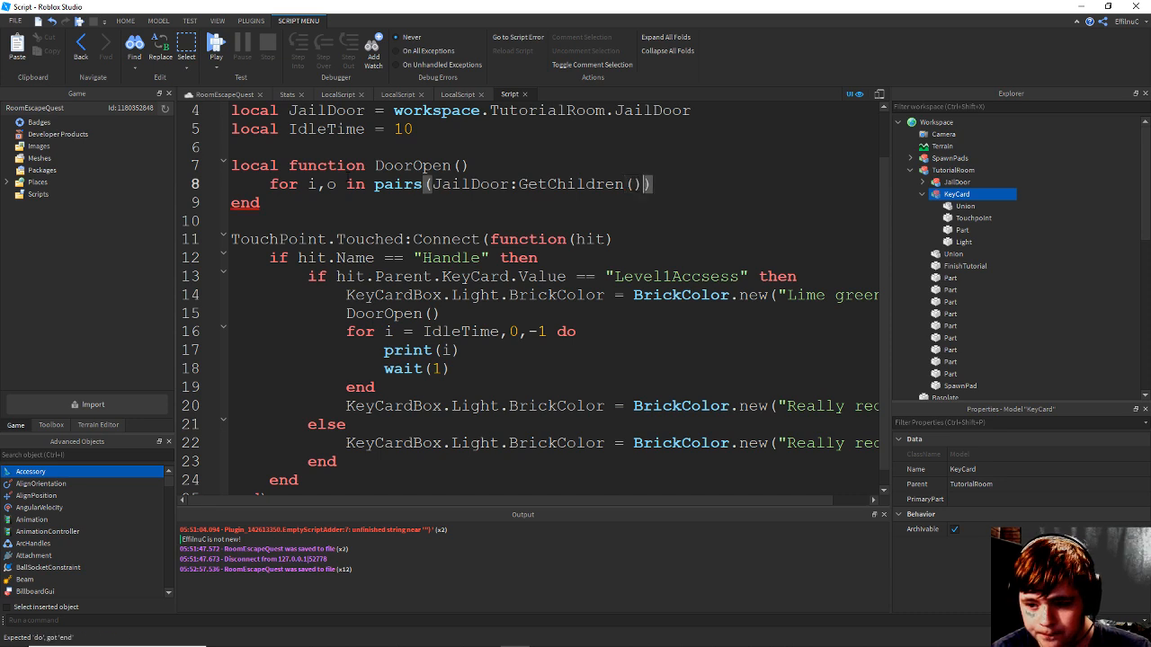
pyautogui.write(' do')
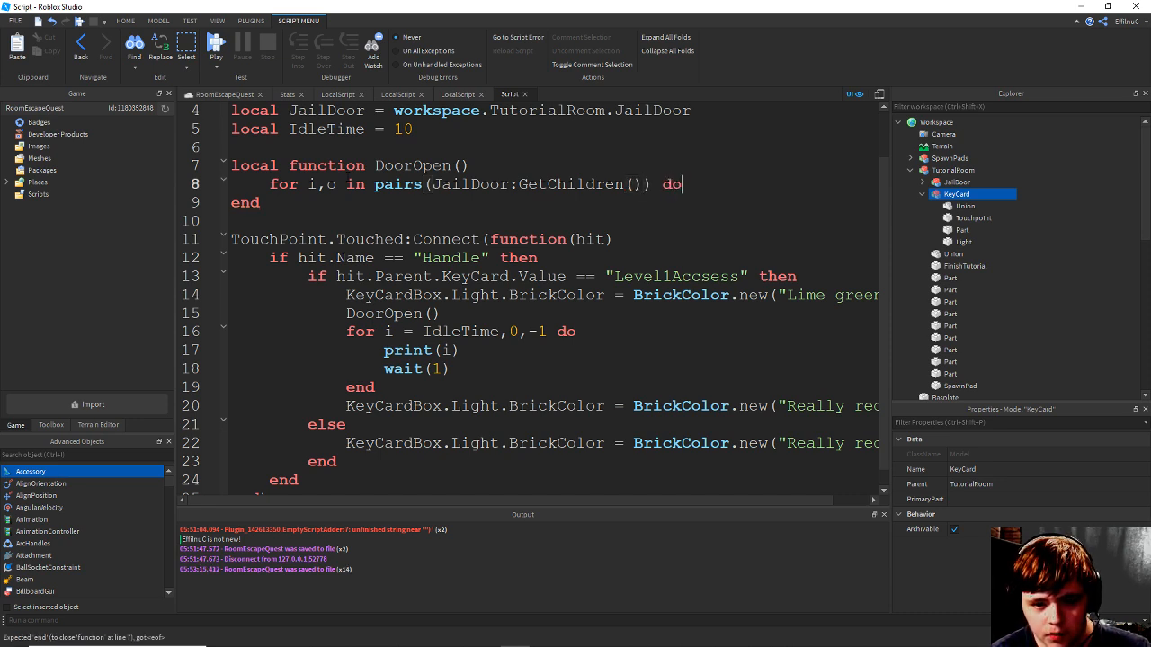
pyautogui.press('Return')
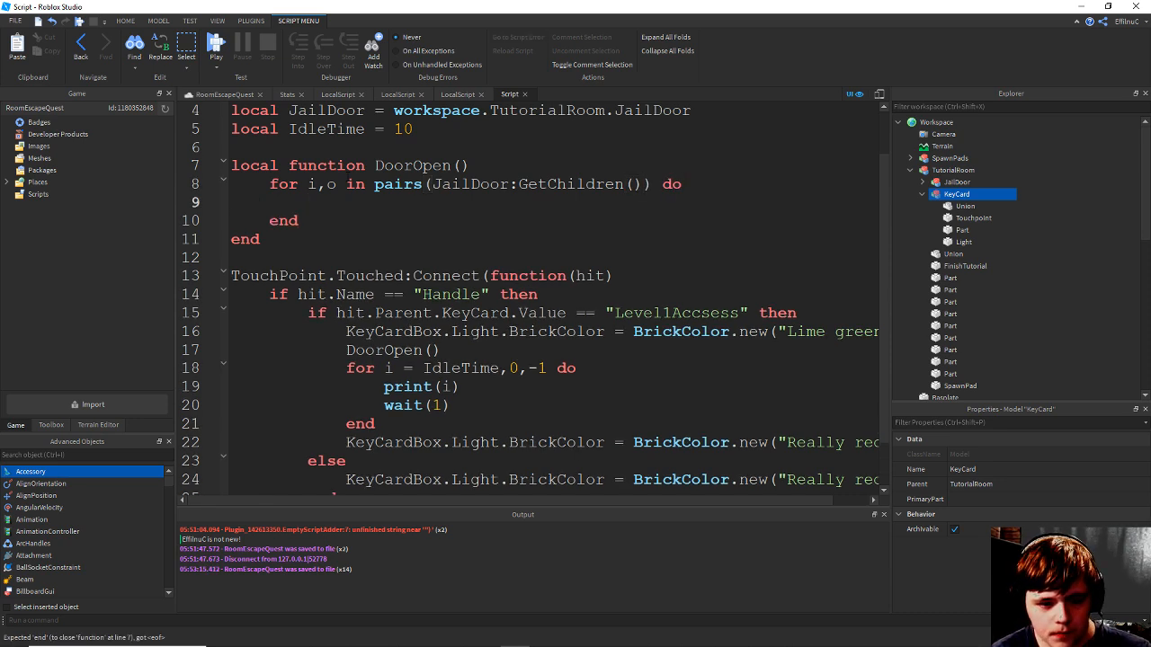
pyautogui.write('wait(1')
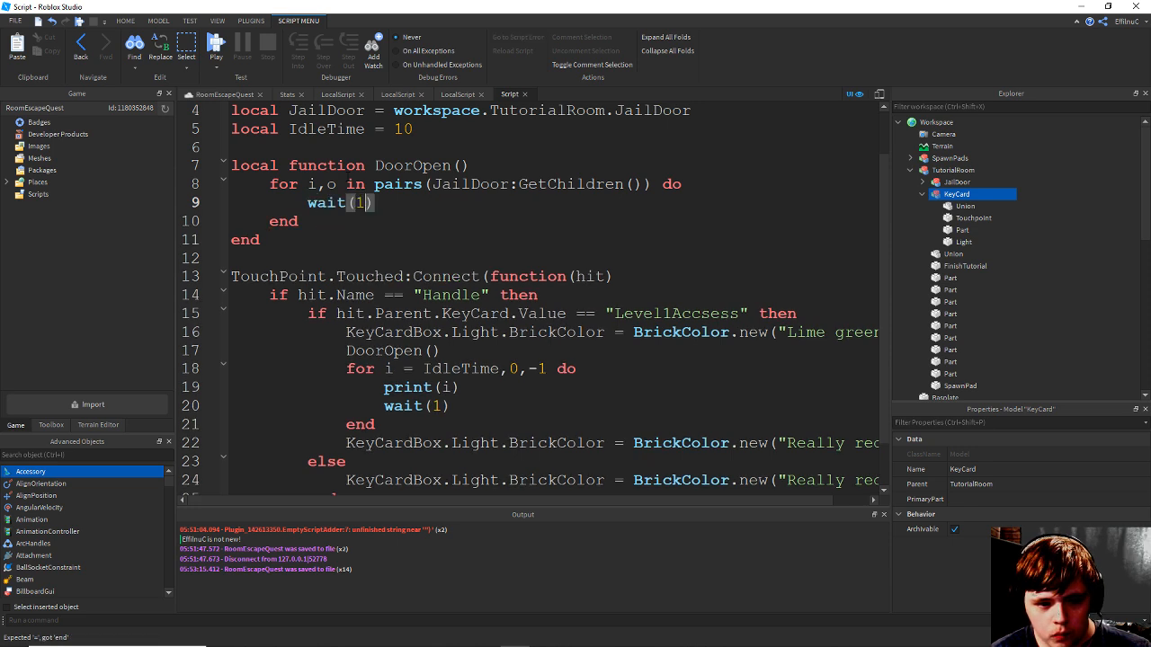
pyautogui.hotkey('ctrl', 's')
# Add 'o.Position = o.Position + Vector3.new(0,0.1,0)' above the wait and save.
pyautogui.press('Up')
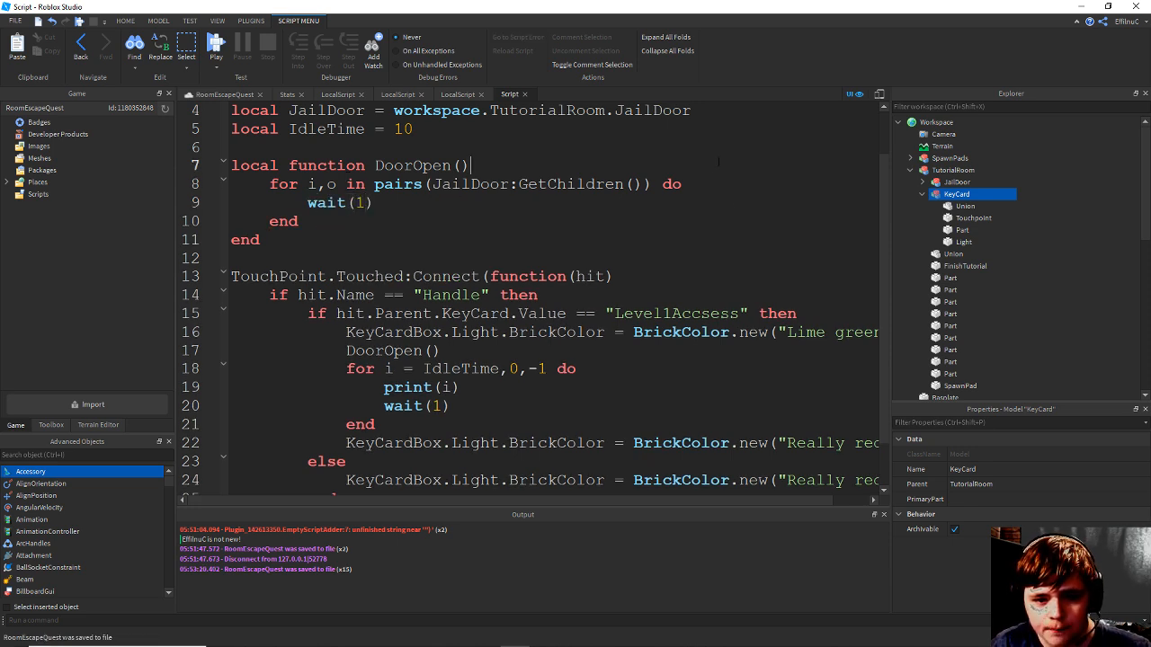
pyautogui.click(717, 182)
pyautogui.press('Return')
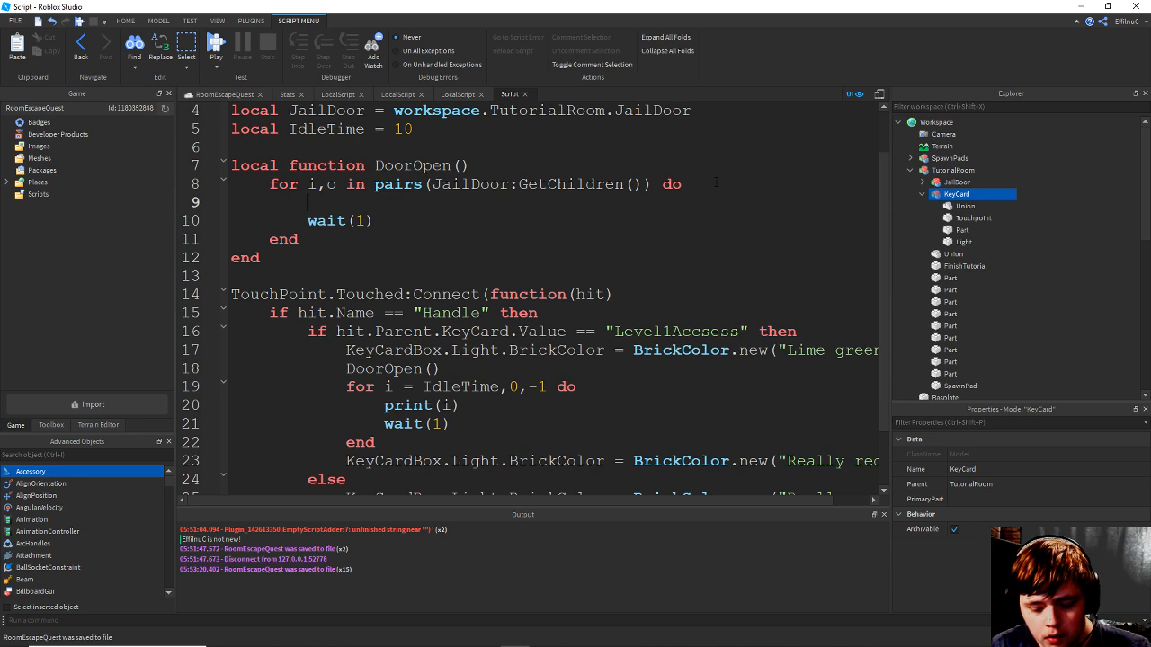
pyautogui.write('o.Posi')
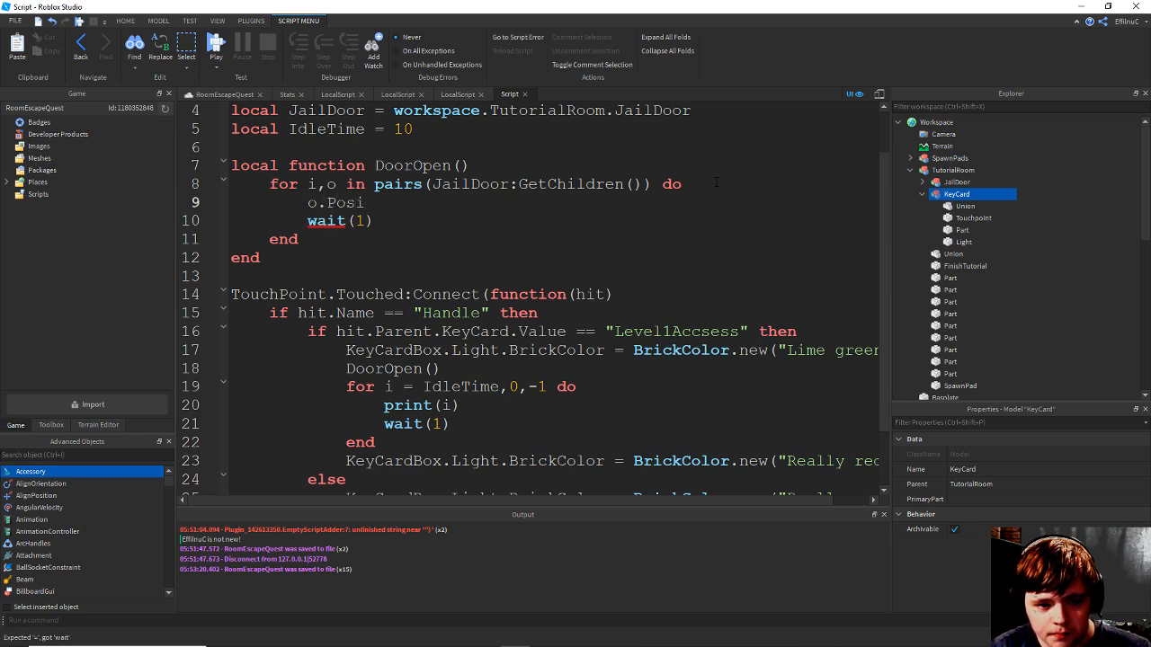
pyautogui.write('tion = o.')
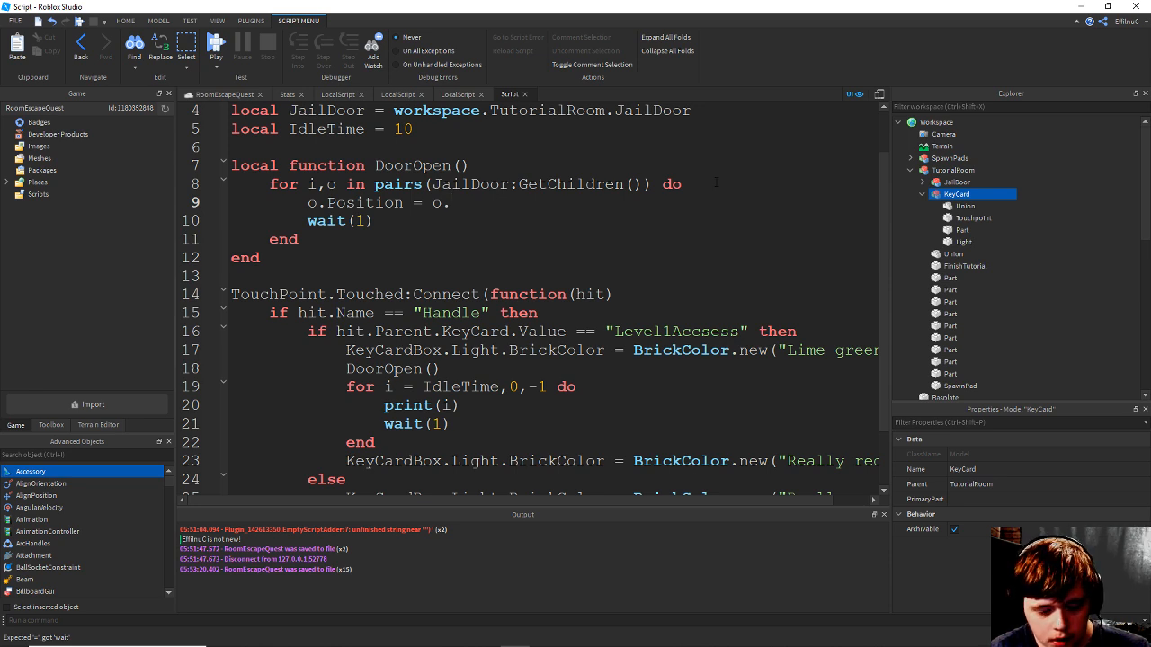
pyautogui.write('Position')
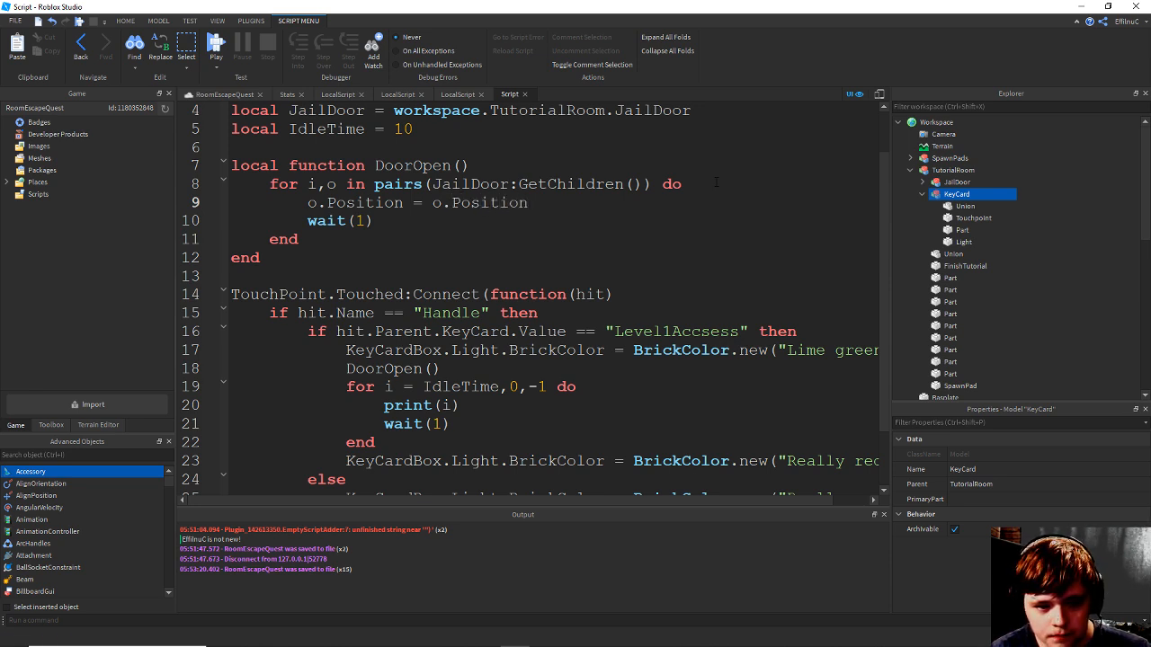
pyautogui.write(' + Vector3.new(')
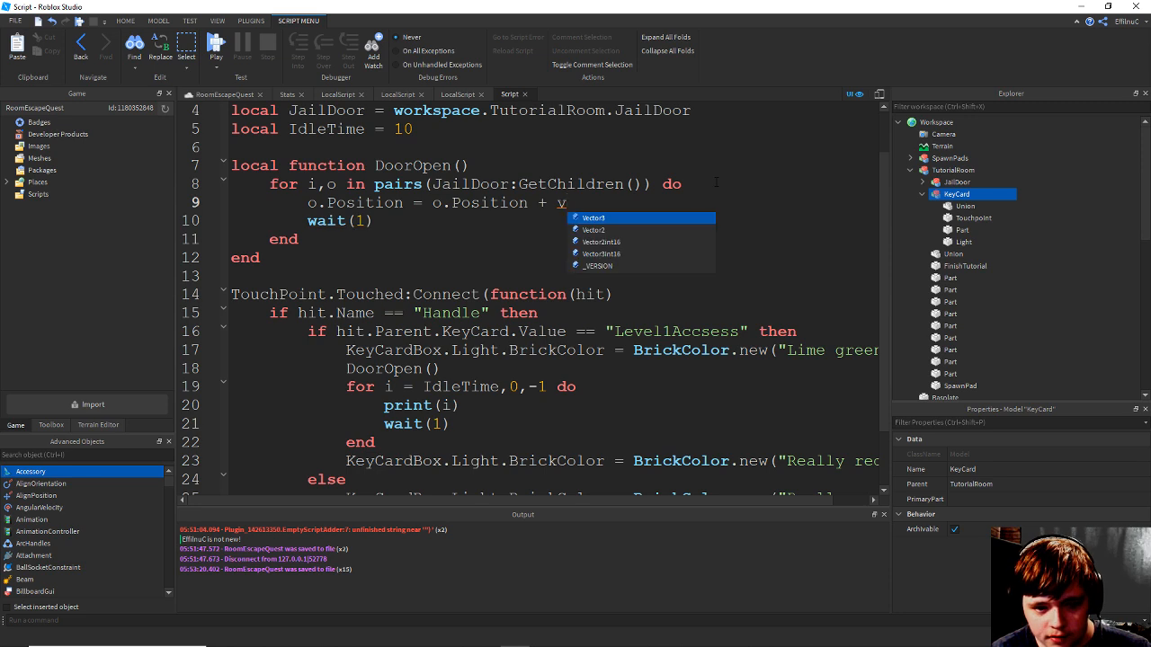
pyautogui.hotkey('ctrl', 's')
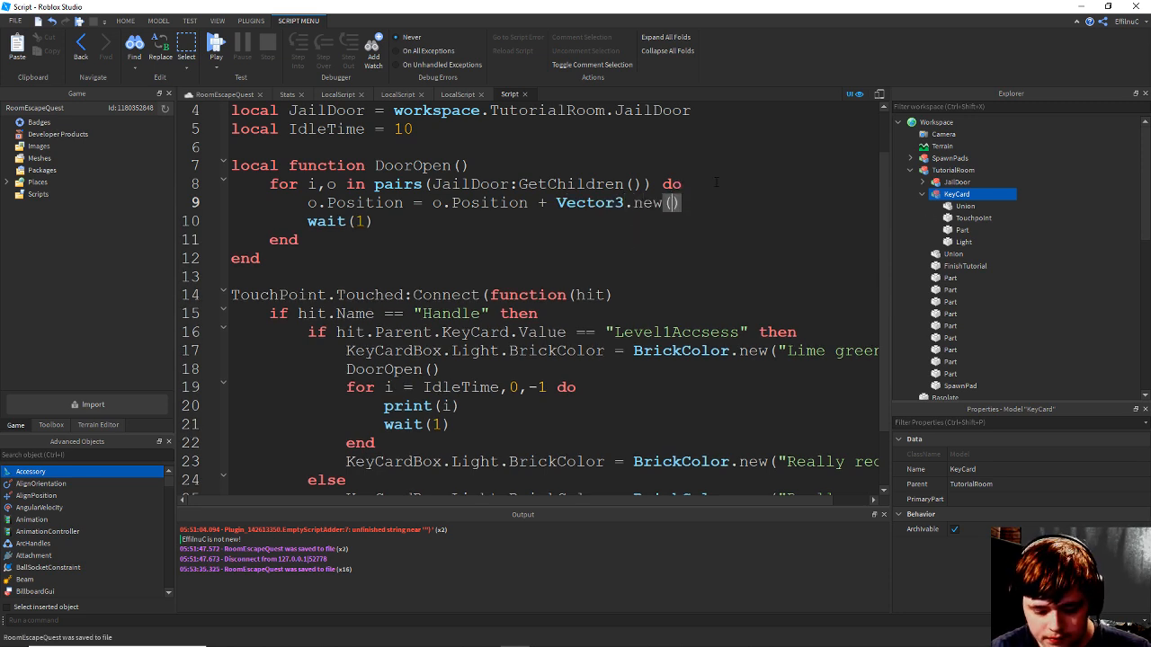
pyautogui.write('0,0,0')
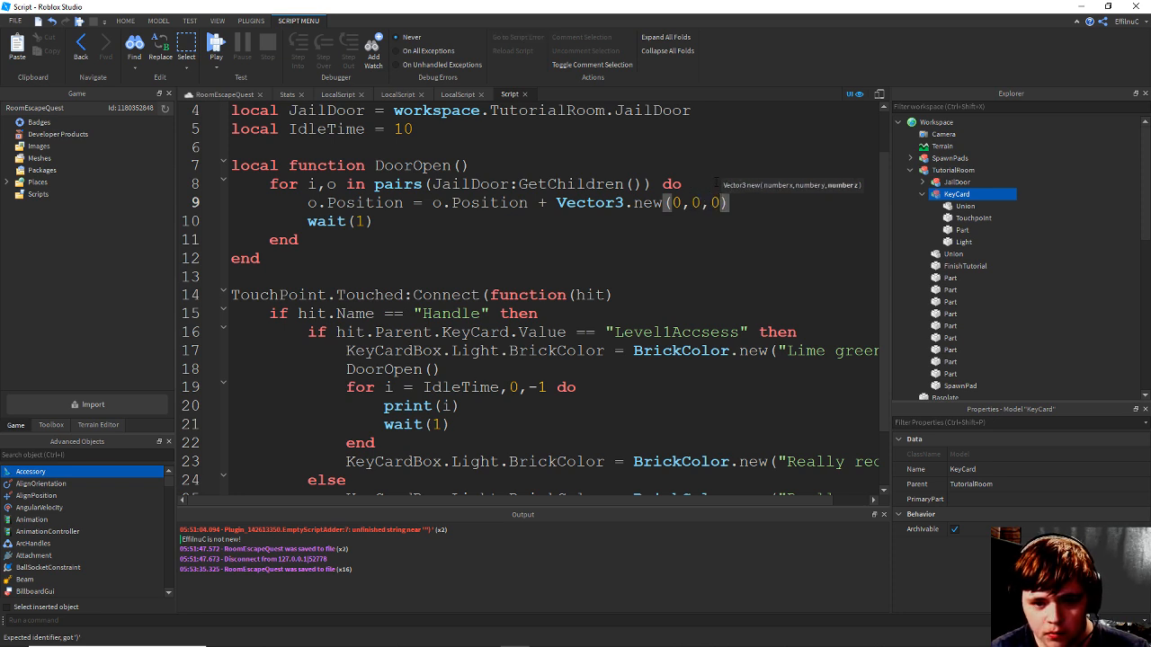
pyautogui.press('Left')
pyautogui.press('Left')
pyautogui.press('BackSpace')
pyautogui.write('1')
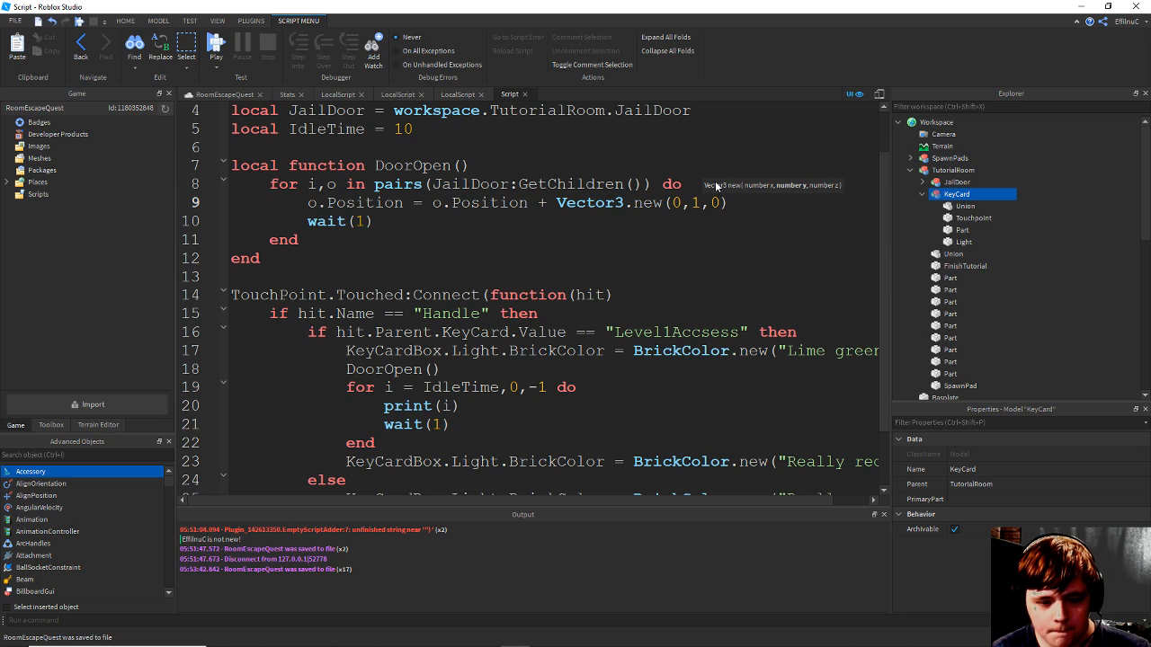
pyautogui.press('BackSpace')
pyautogui.write('0.1')
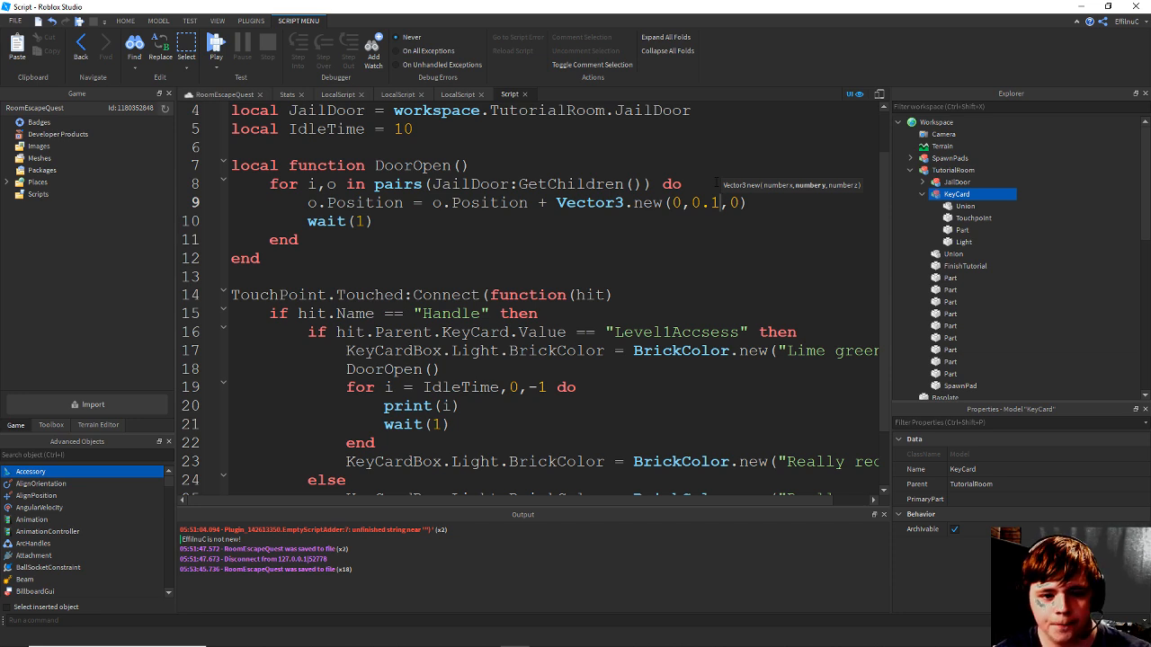
pyautogui.hotkey('ctrl', 's')
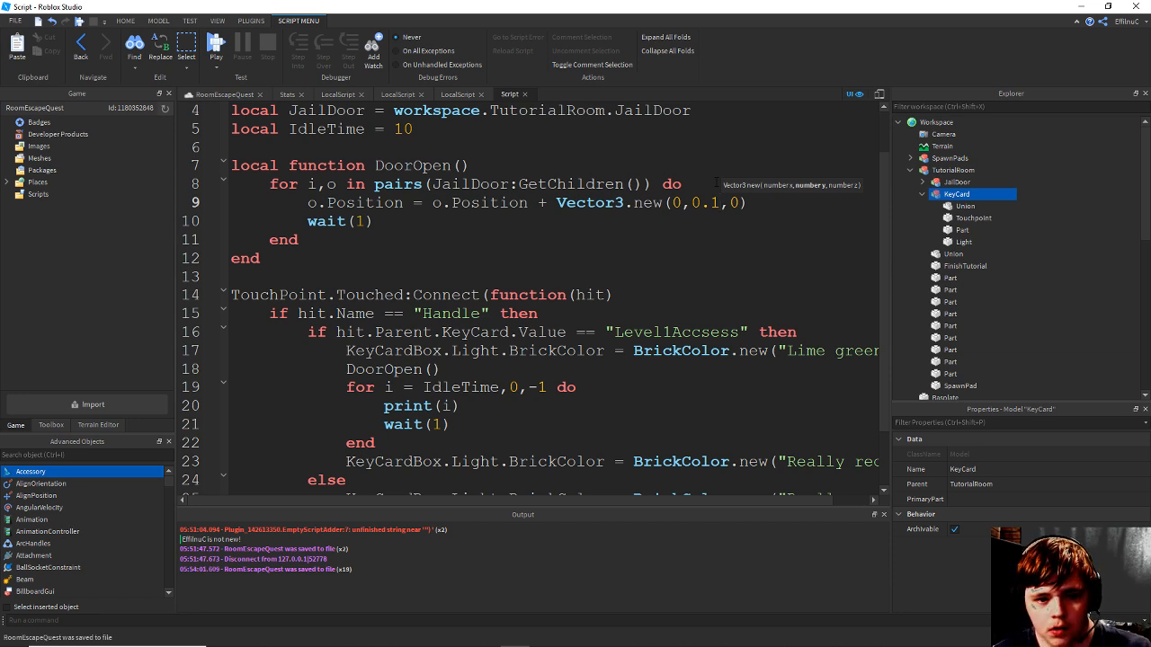
pyautogui.click(357, 146)
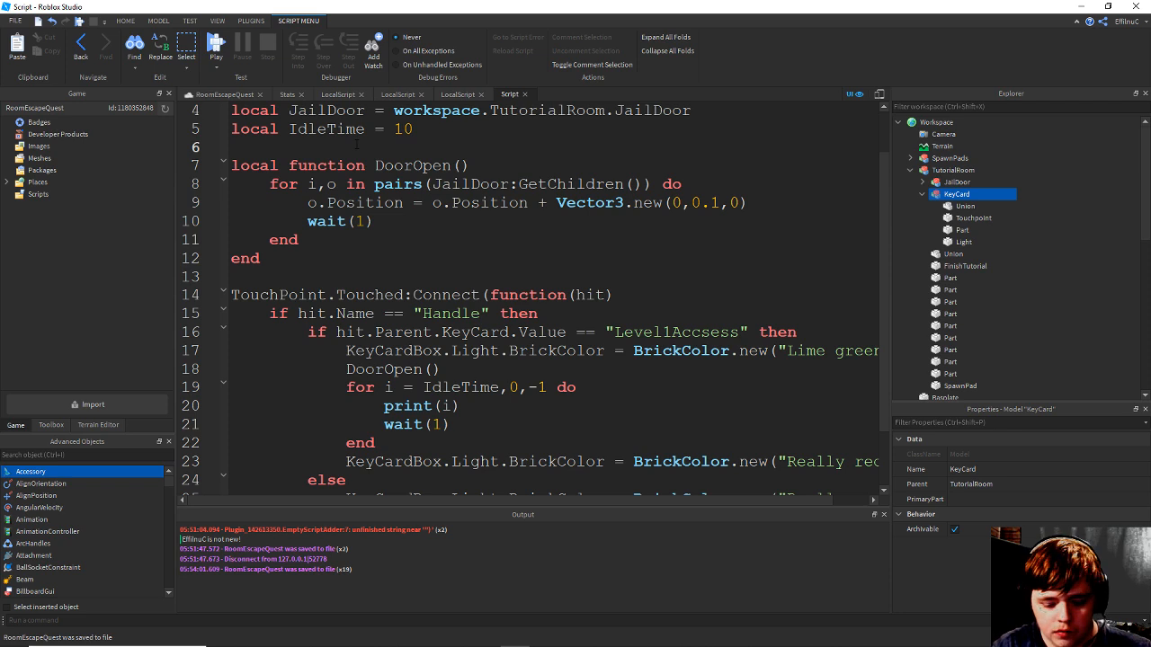
# Declare 'local MoveAmount = 10' and open 'for x = MoveAmount,0,-1 do' inside the pairs loop.
pyautogui.write('local Mov')
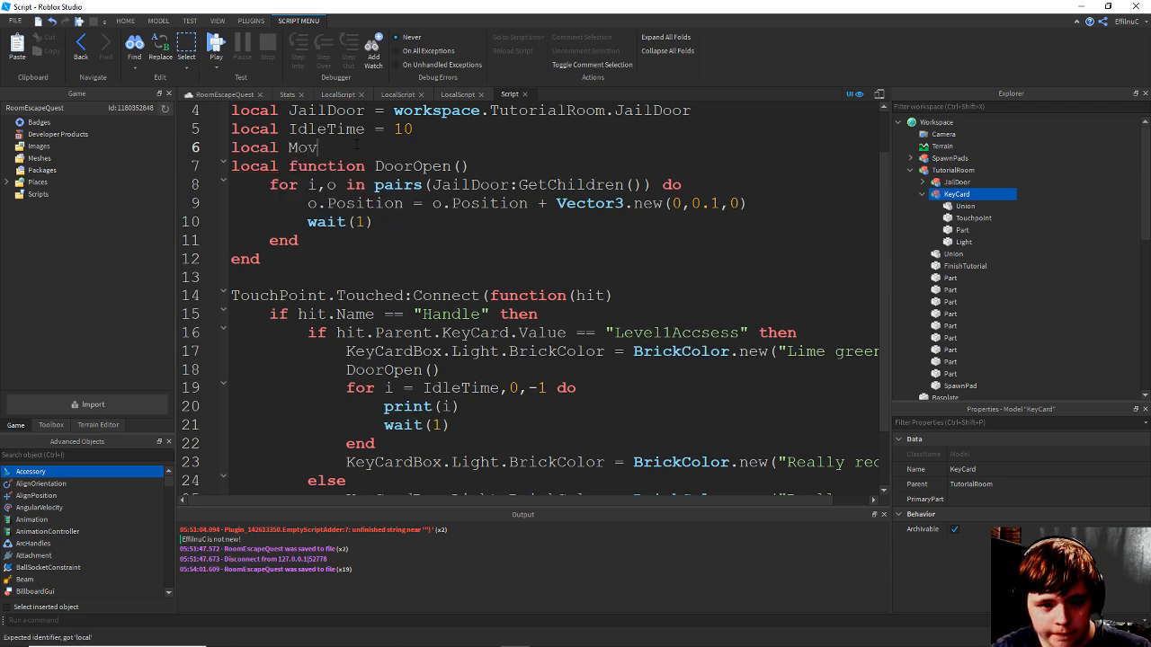
pyautogui.write('eAm')
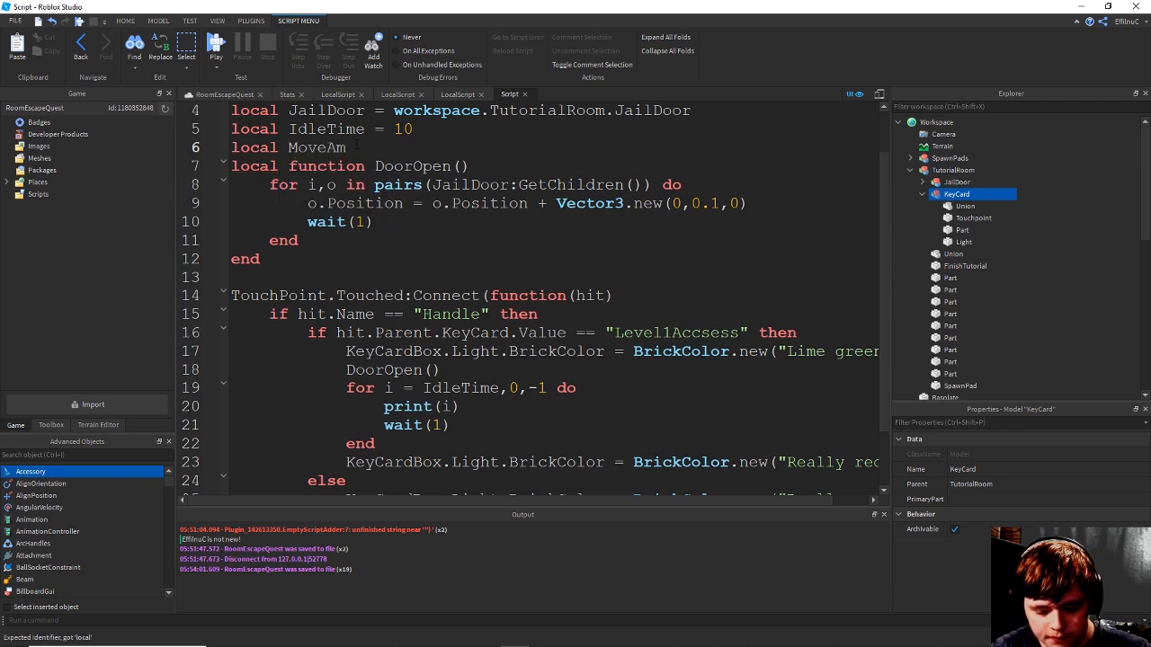
pyautogui.write('ount =')
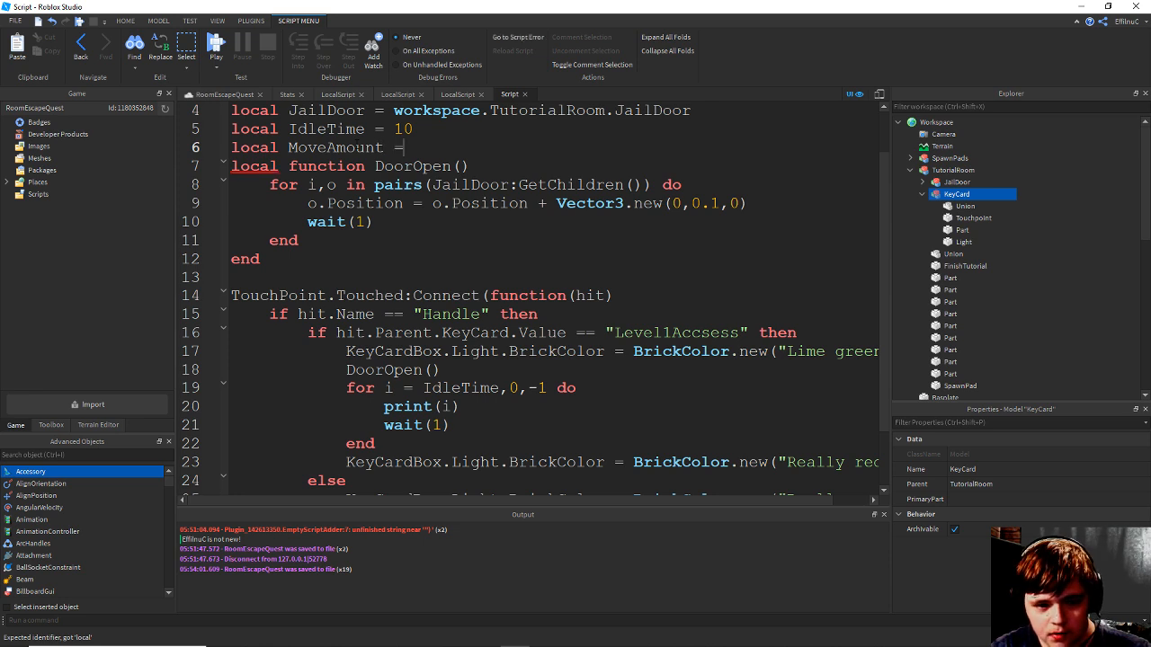
pyautogui.write(' 10')
pyautogui.hotkey('ctrl', 's')
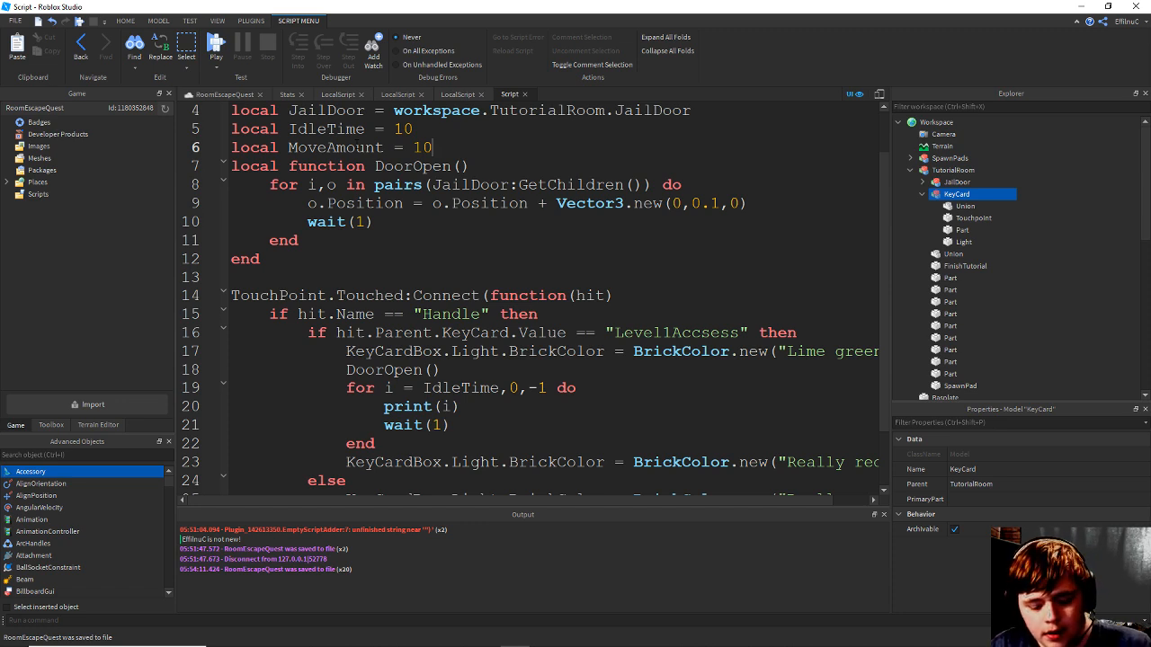
pyautogui.click(712, 183)
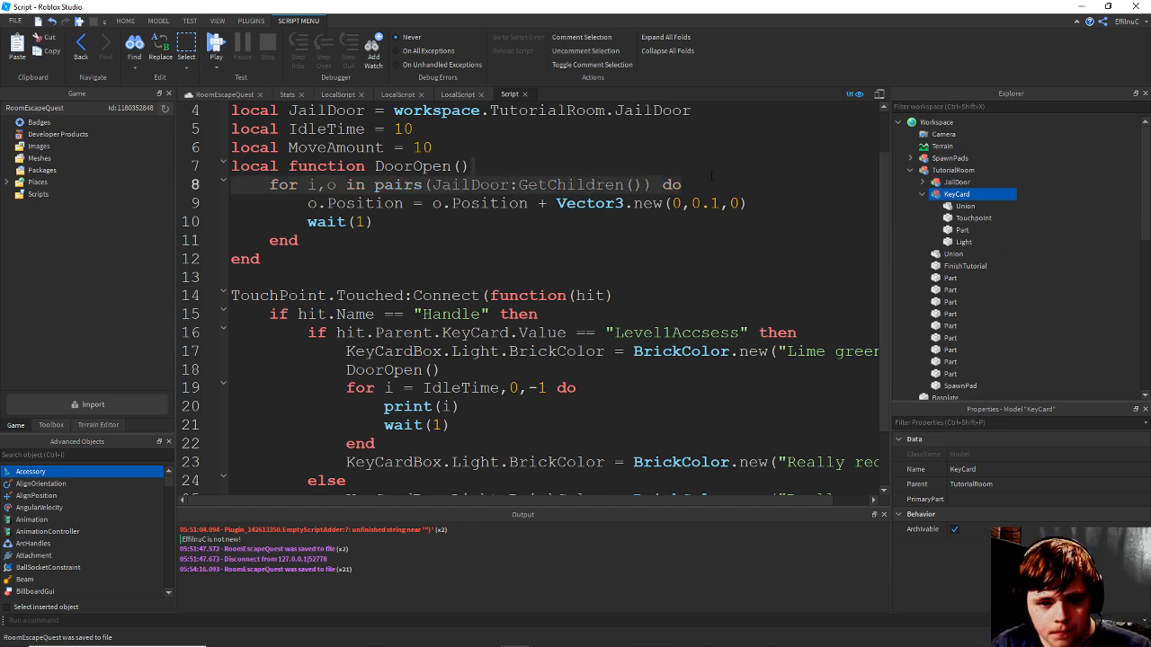
pyautogui.press('Return')
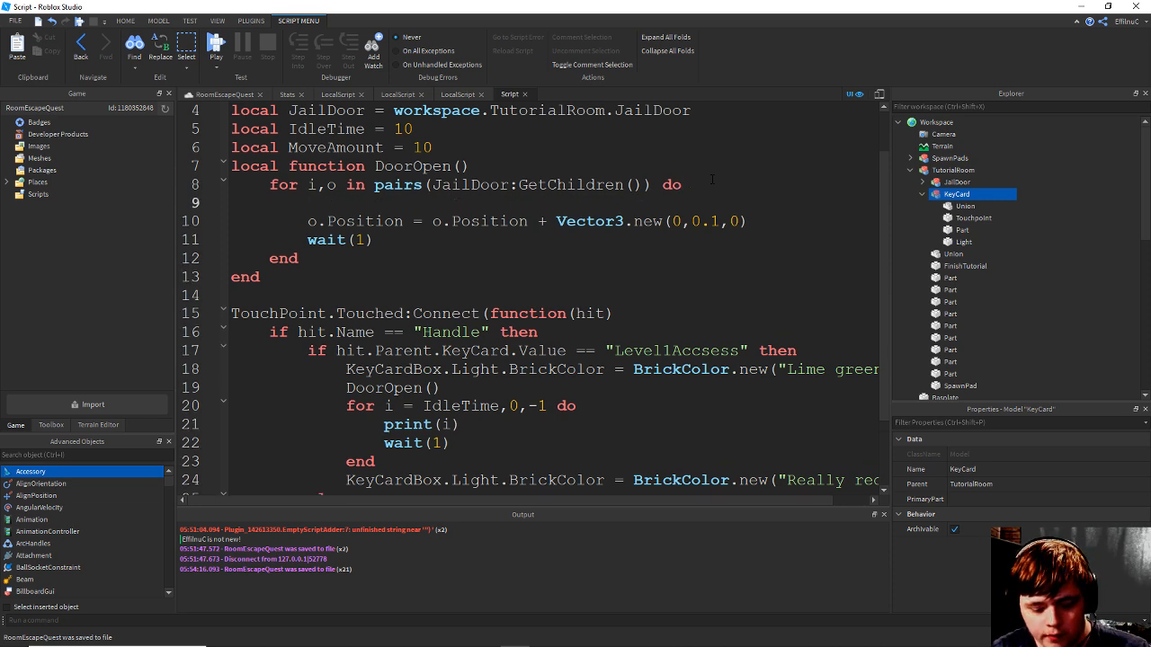
pyautogui.write('for x')
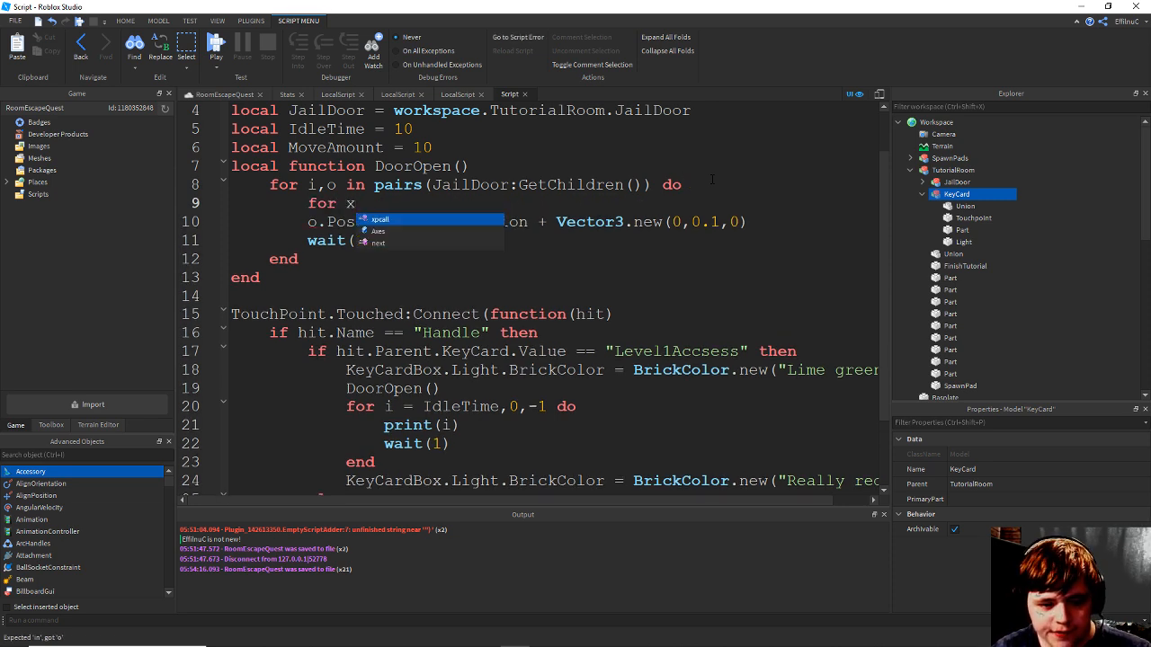
pyautogui.write(' = MoveAmount')
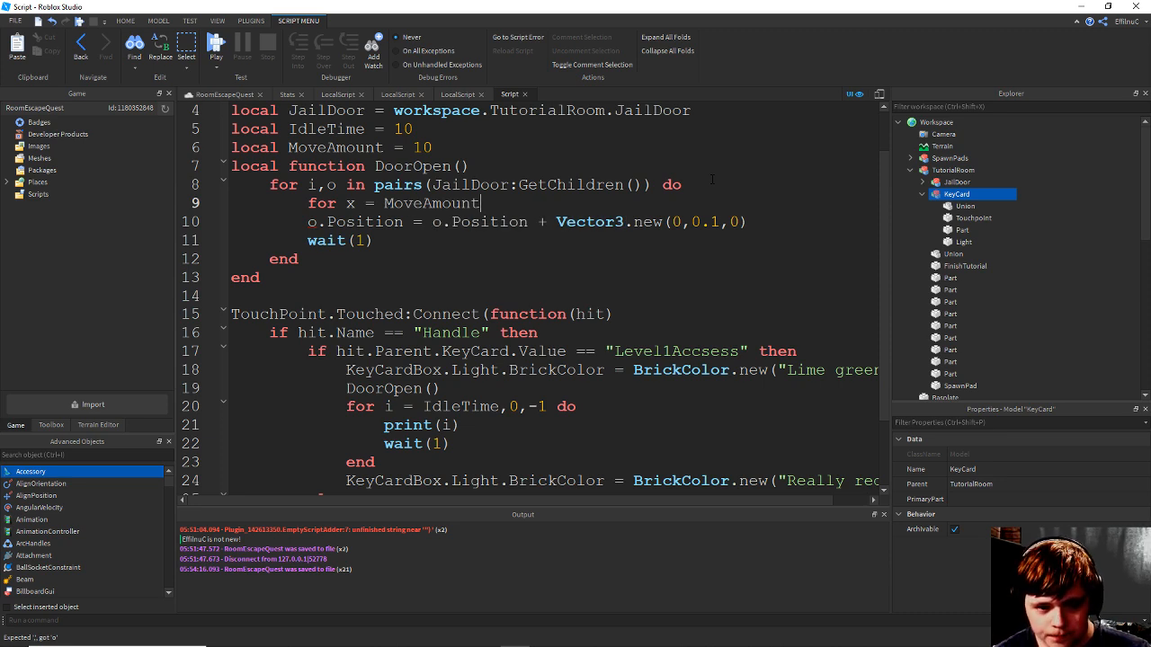
pyautogui.write(',0,-')
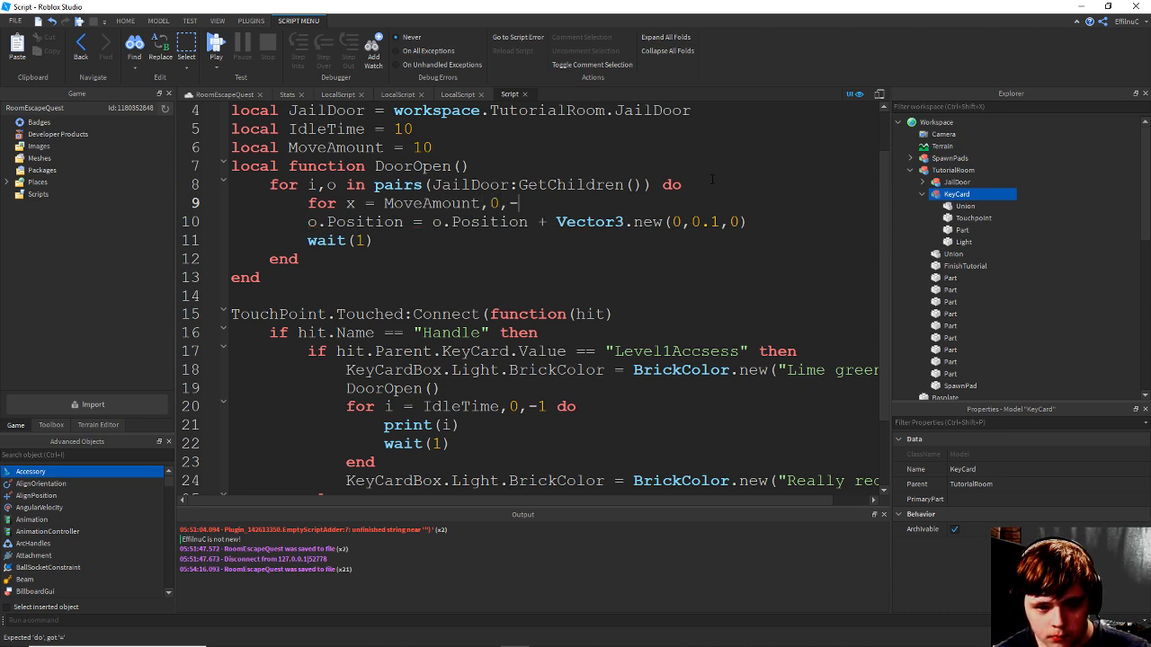
pyautogui.write('1 do')
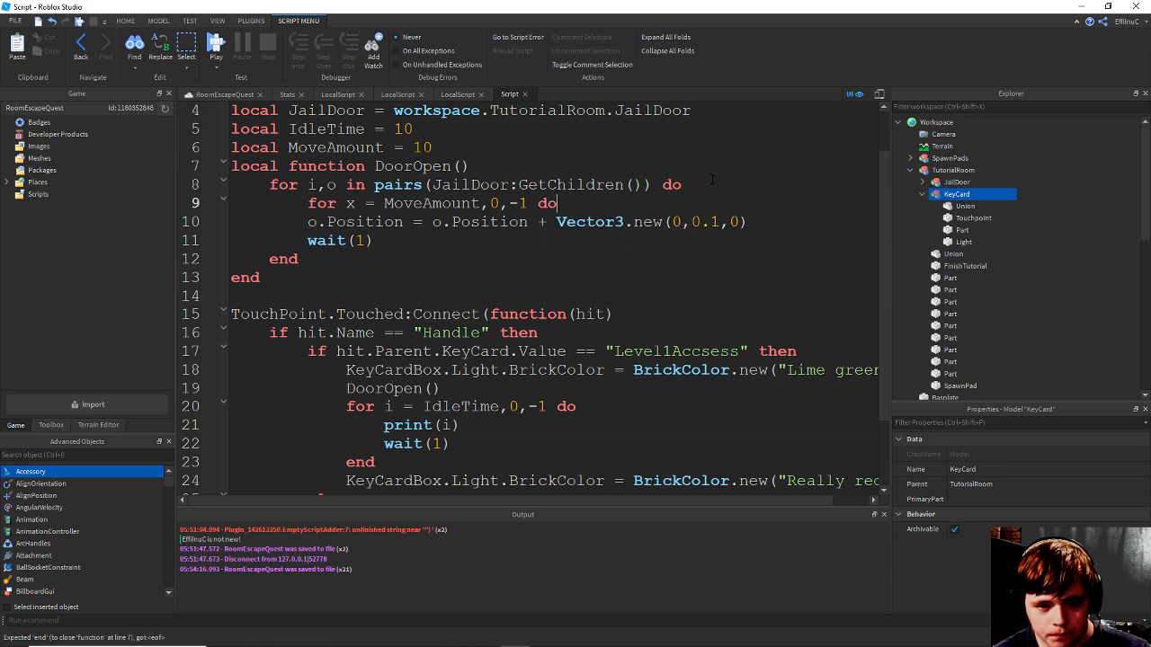
# Close the new loop with 'end' after wait(1) and save.
pyautogui.click(771, 221)
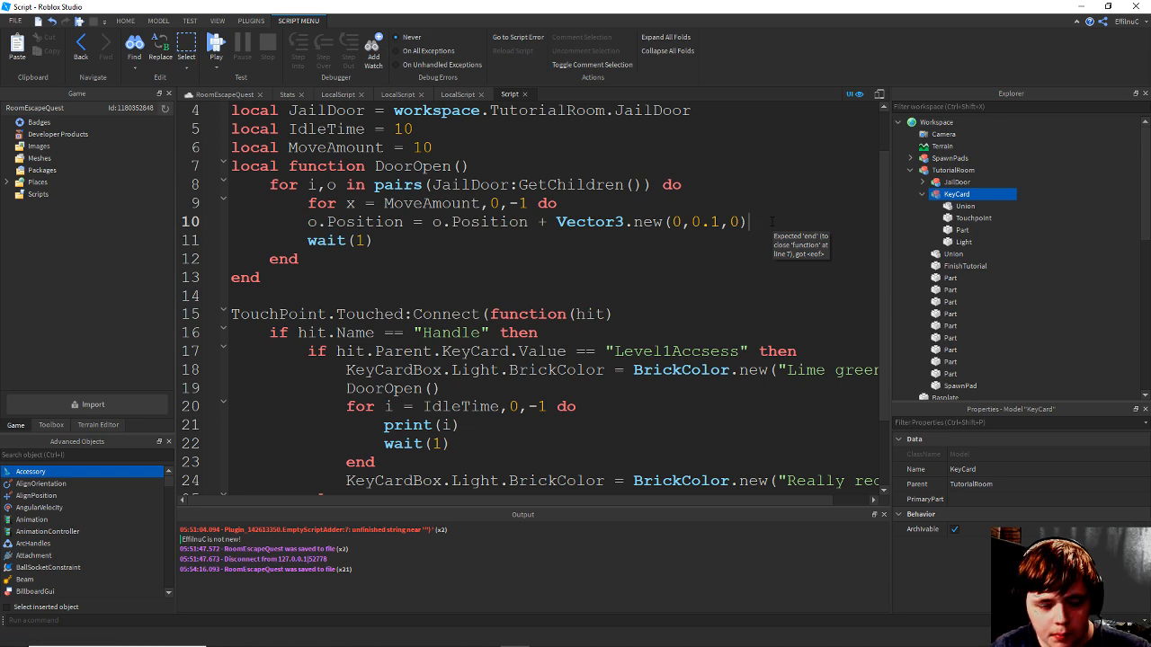
pyautogui.press('Down')
pyautogui.press('Return')
pyautogui.write('else')
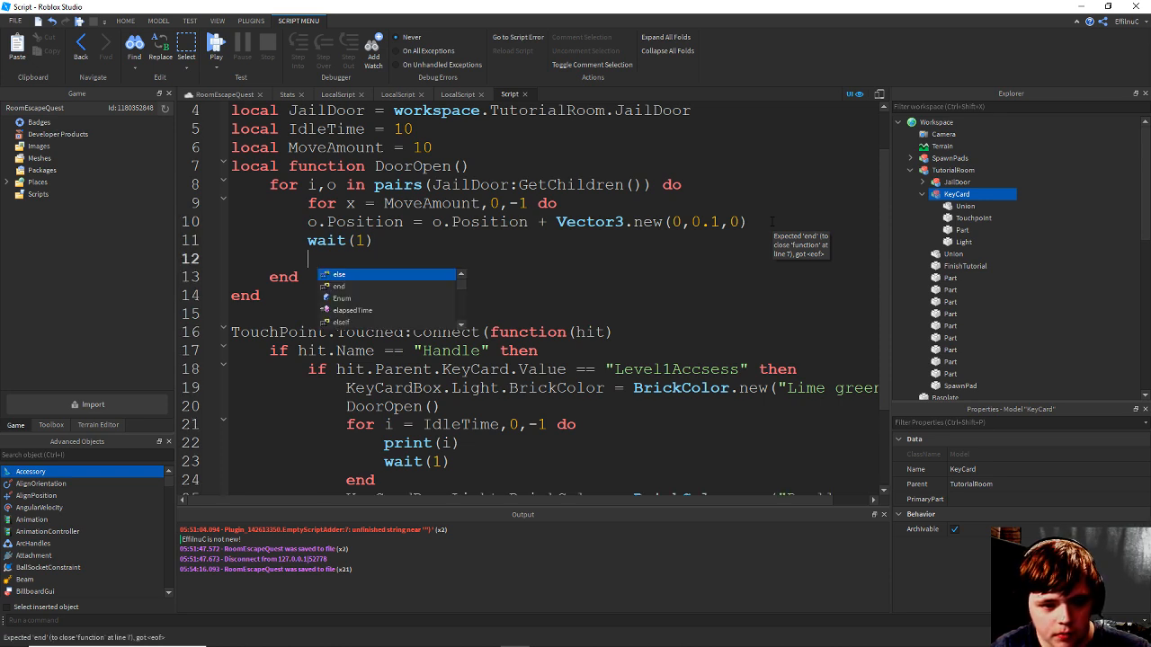
pyautogui.press('BackSpace')
pyautogui.press('BackSpace')
pyautogui.press('BackSpace')
pyautogui.press('BackSpace')
pyautogui.write('eb')
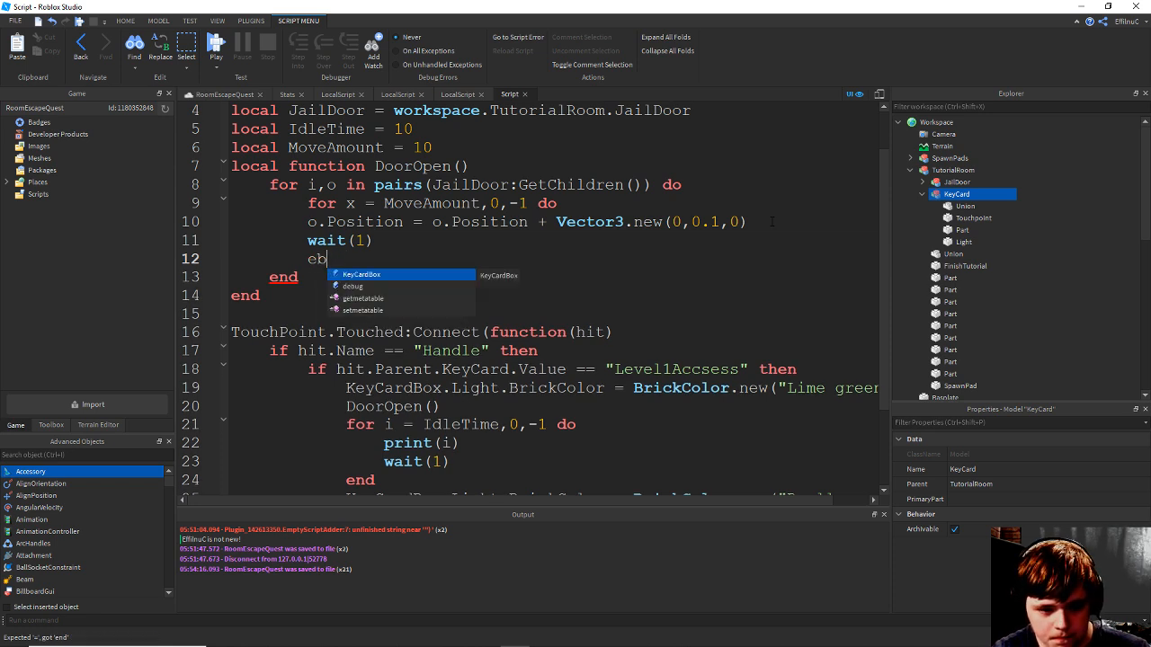
pyautogui.press('BackSpace')
pyautogui.write('nd')
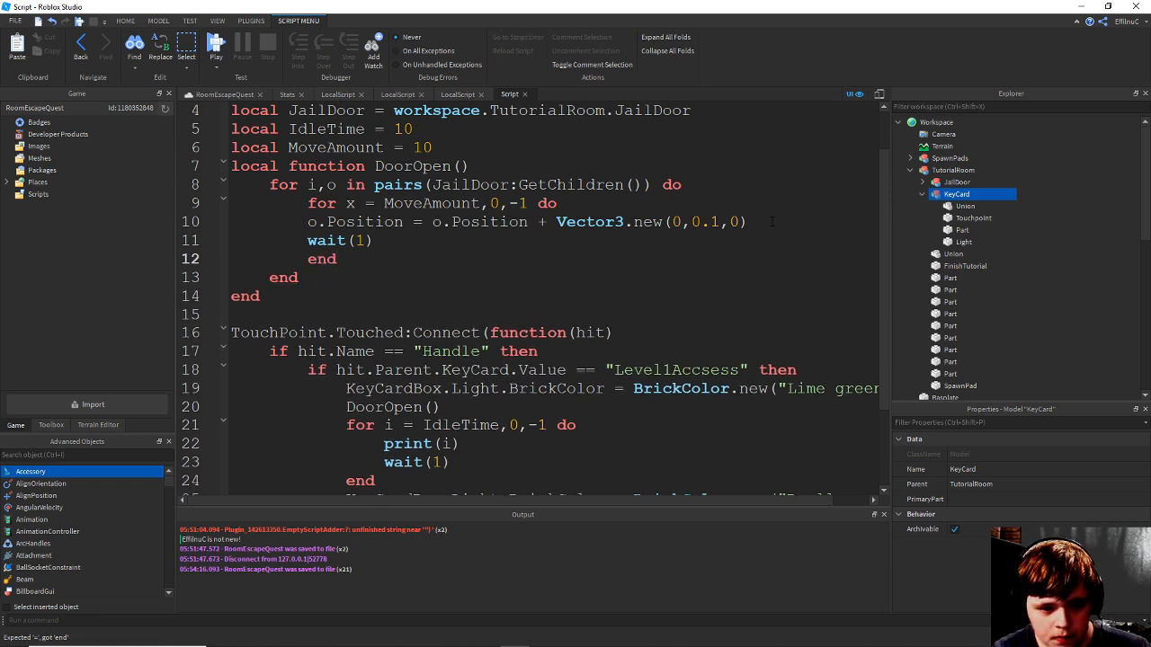
pyautogui.hotkey('ctrl', 's')
pyautogui.press('Down')
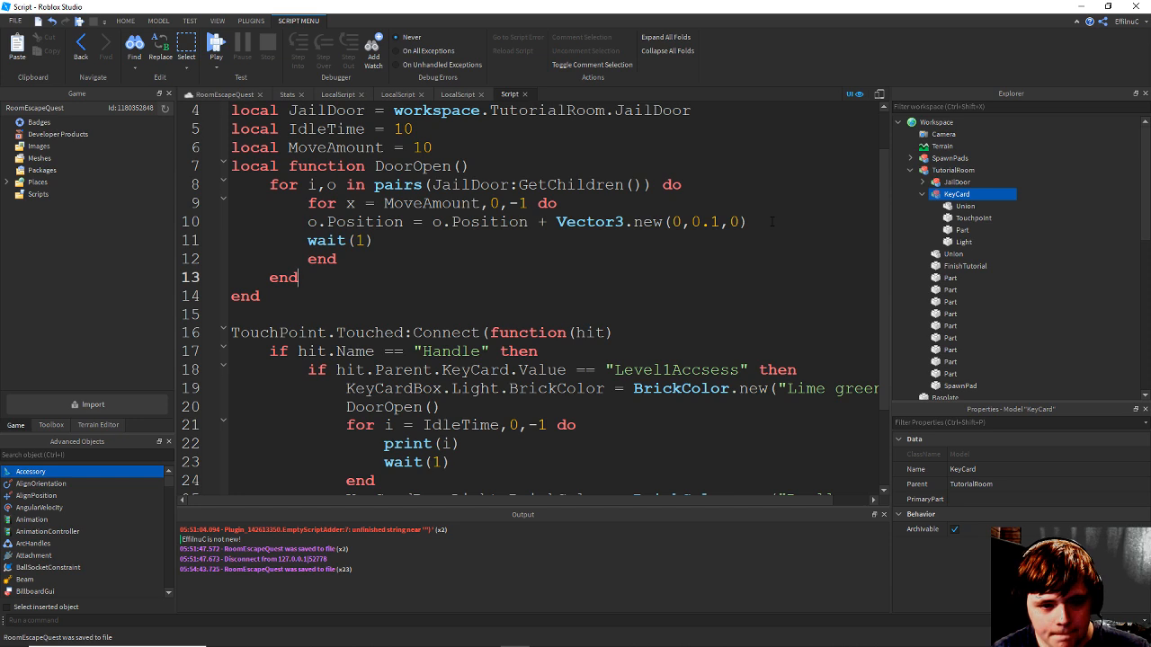
pyautogui.press('Up')
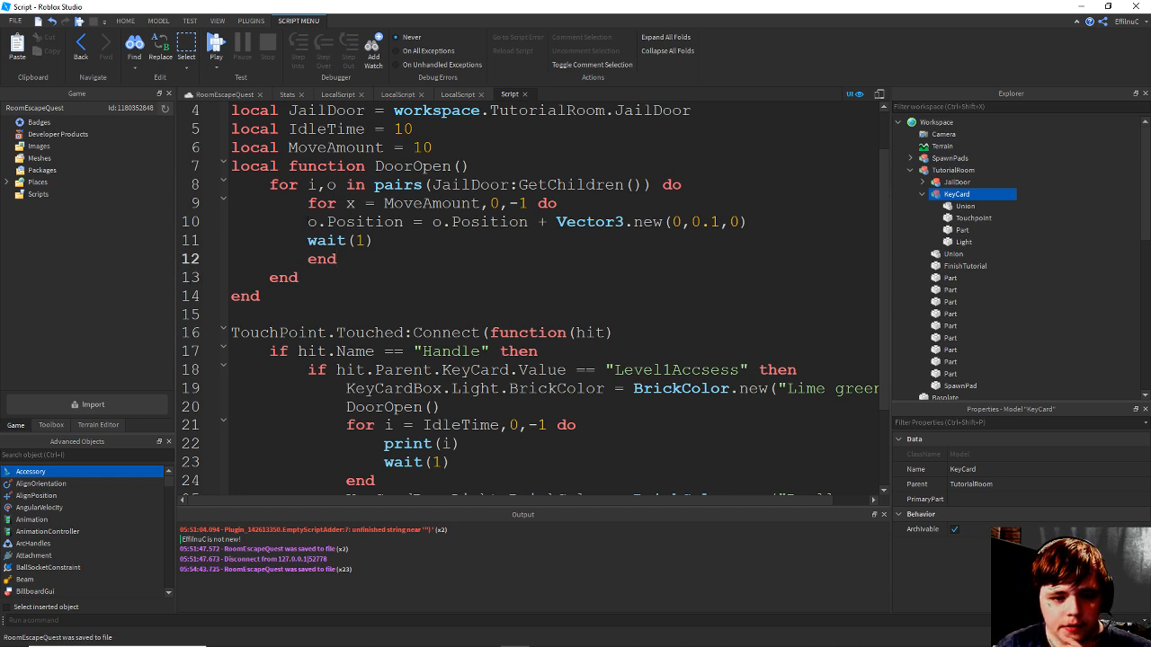
pyautogui.scroll(-1, 530, 297)
# Start a play test from the 3D view and click through the welcome messages into the tutorial room.
pyautogui.click(196, 93)
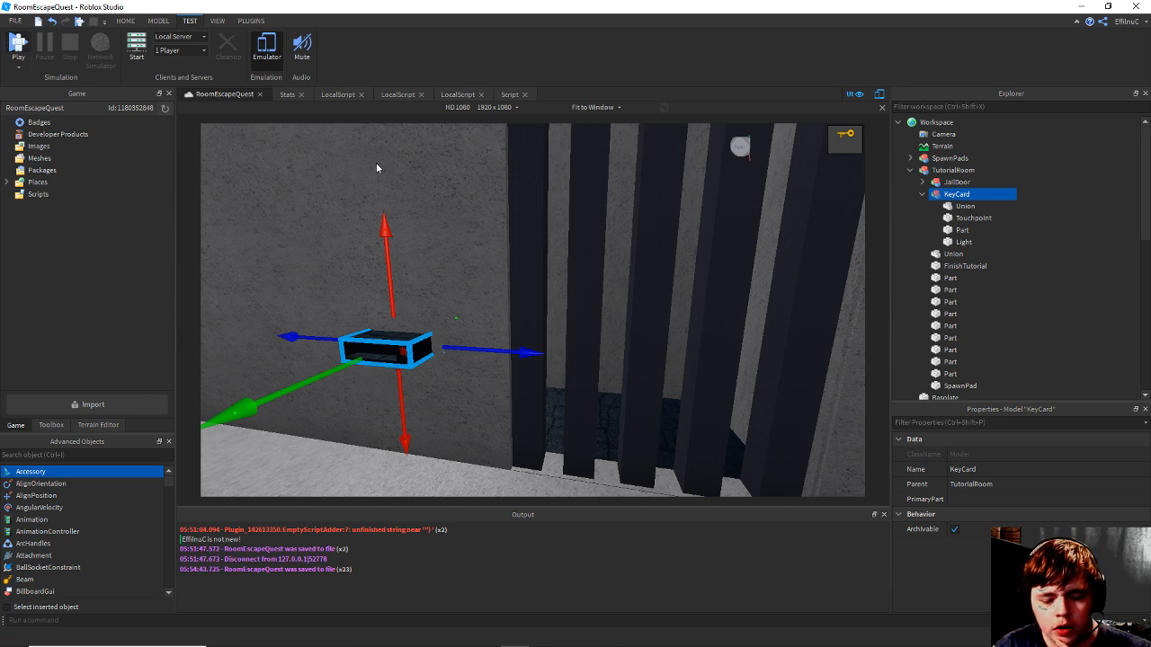
pyautogui.press('F5')
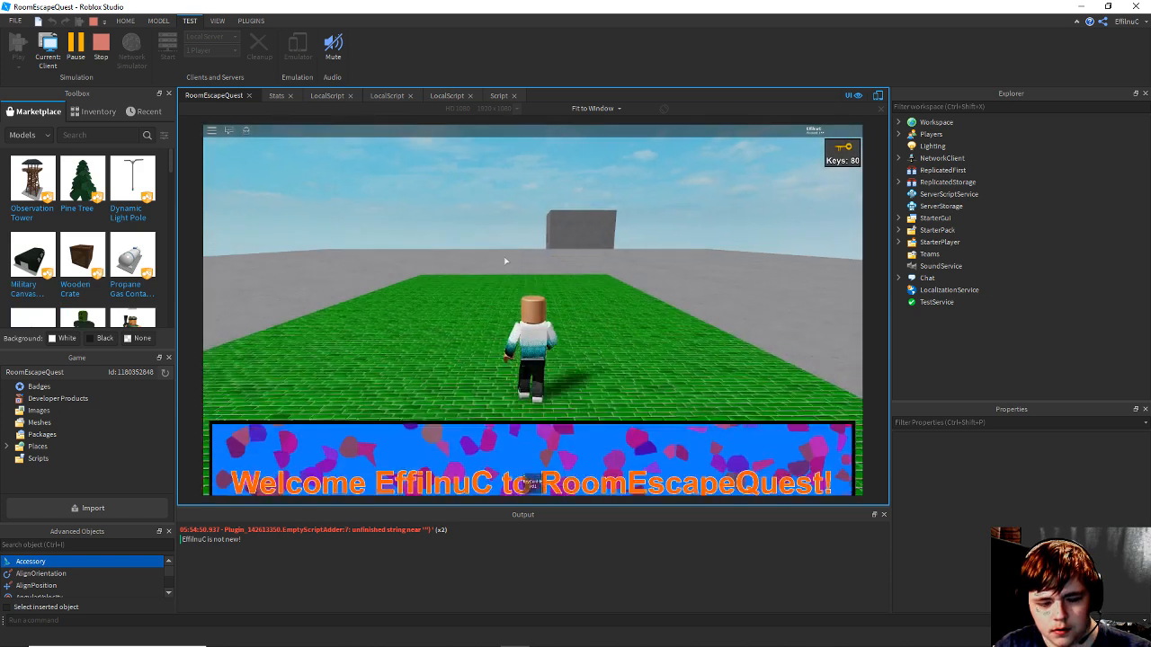
pyautogui.click(574, 377)
pyautogui.click(574, 378)
pyautogui.click(574, 376)
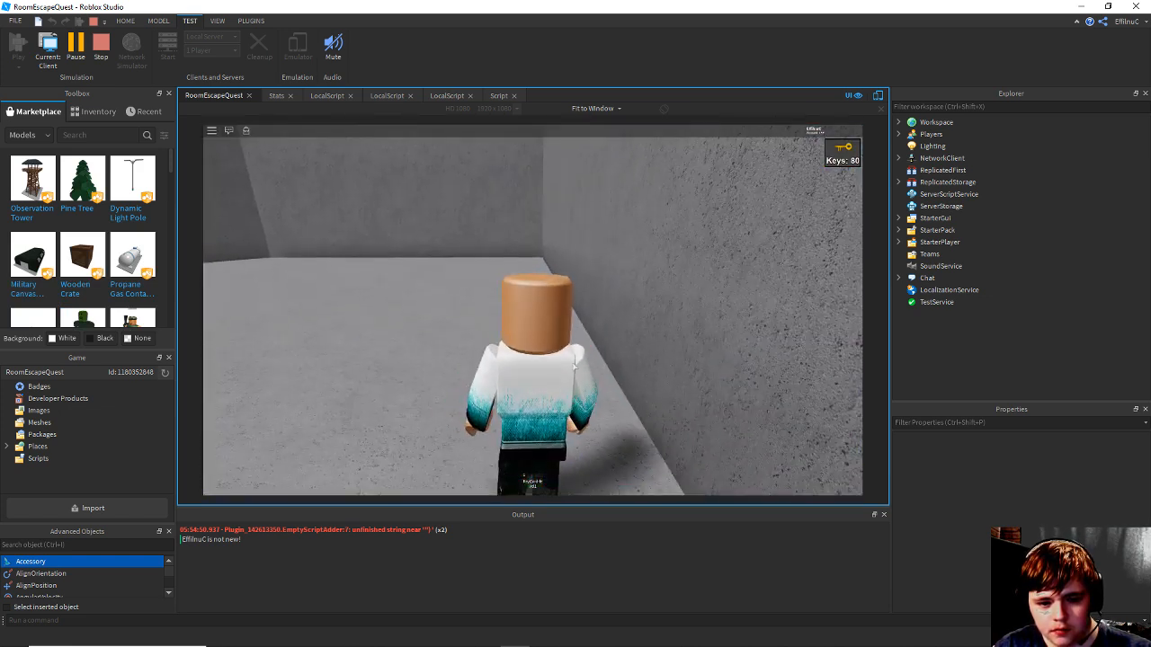
# Walk the character to the barred jail door and card reader with the keycard equipped.
pyautogui.moveTo(575, 366); pyautogui.dragTo(567, 314, button='right')
pyautogui.press('w')
pyautogui.press('1')
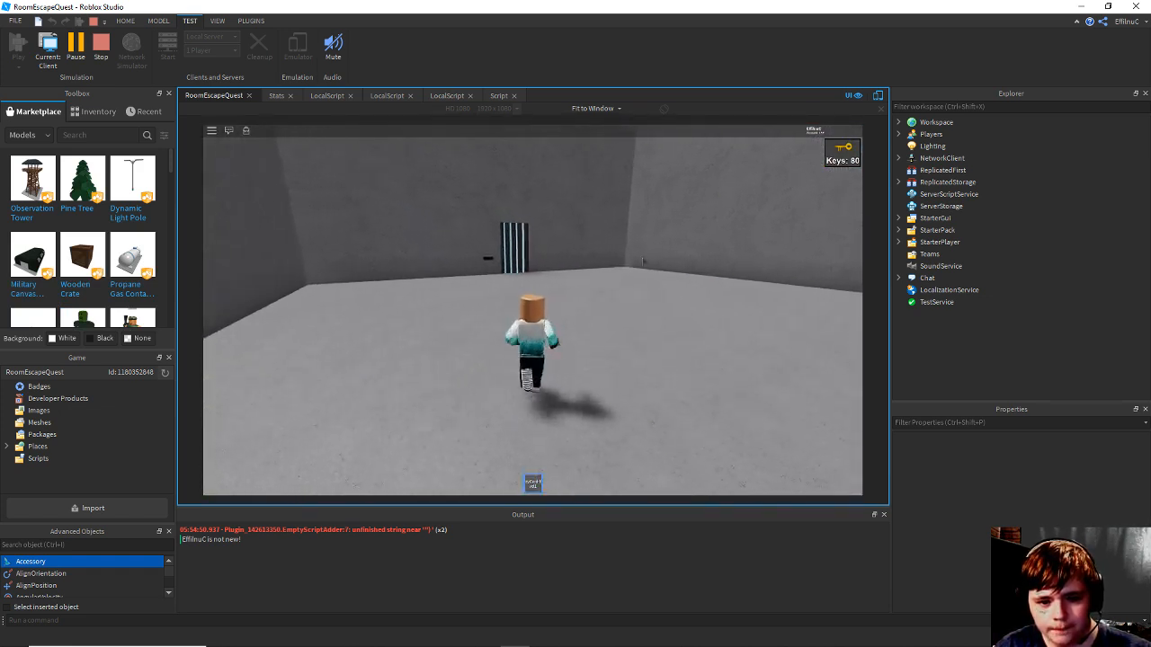
pyautogui.moveTo(643, 261); pyautogui.dragTo(632, 268, button='right')
pyautogui.press('d')
pyautogui.press('w')
pyautogui.press('a')
pyautogui.press('s')
pyautogui.press('d')
pyautogui.press('w')
pyautogui.press('1')
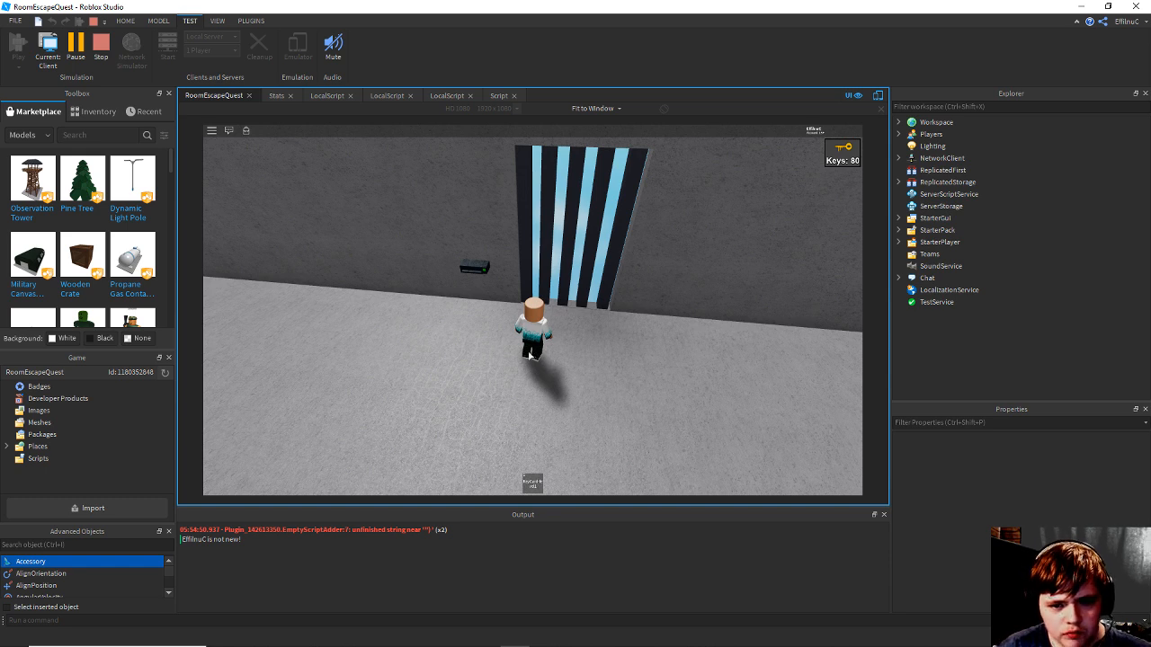
pyautogui.moveTo(586, 249); pyautogui.dragTo(586, 249, button='right')
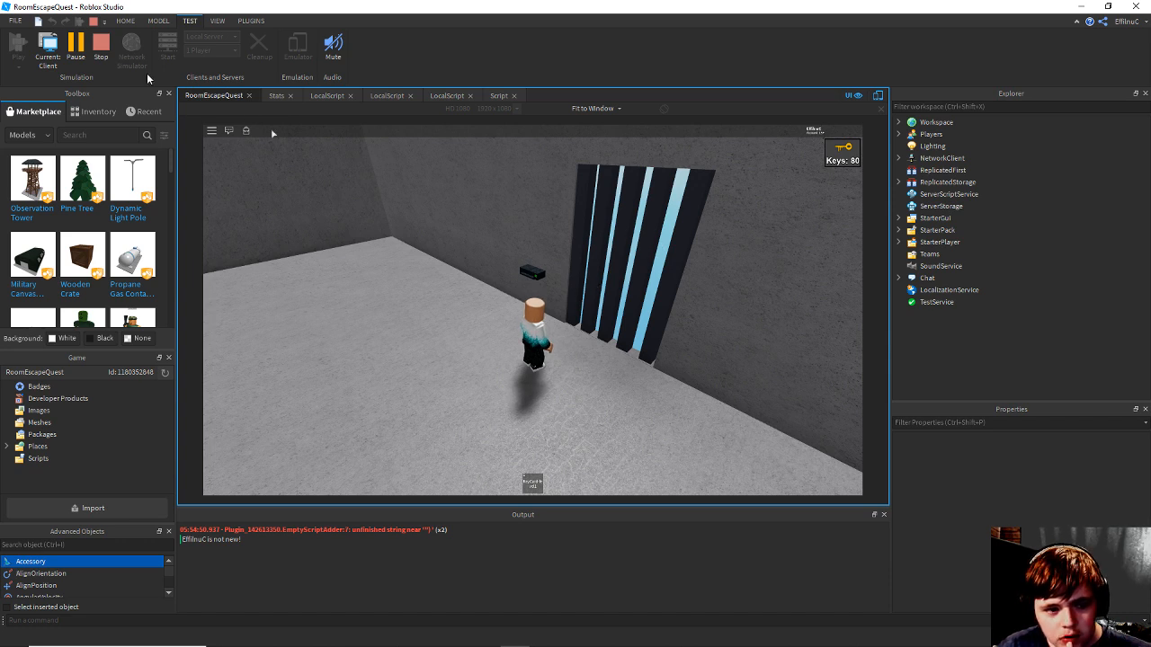
# Stop the play test and save RoomEscapeQuest back in edit mode.
pyautogui.click(103, 54)
pyautogui.press('s')
pyautogui.moveTo(679, 282); pyautogui.dragTo(725, 260, button='right')
pyautogui.press('d')
pyautogui.hotkey('ctrl', 's')
# Anchor the wall part and a second selected part in the Properties window.
pyautogui.click(381, 239)
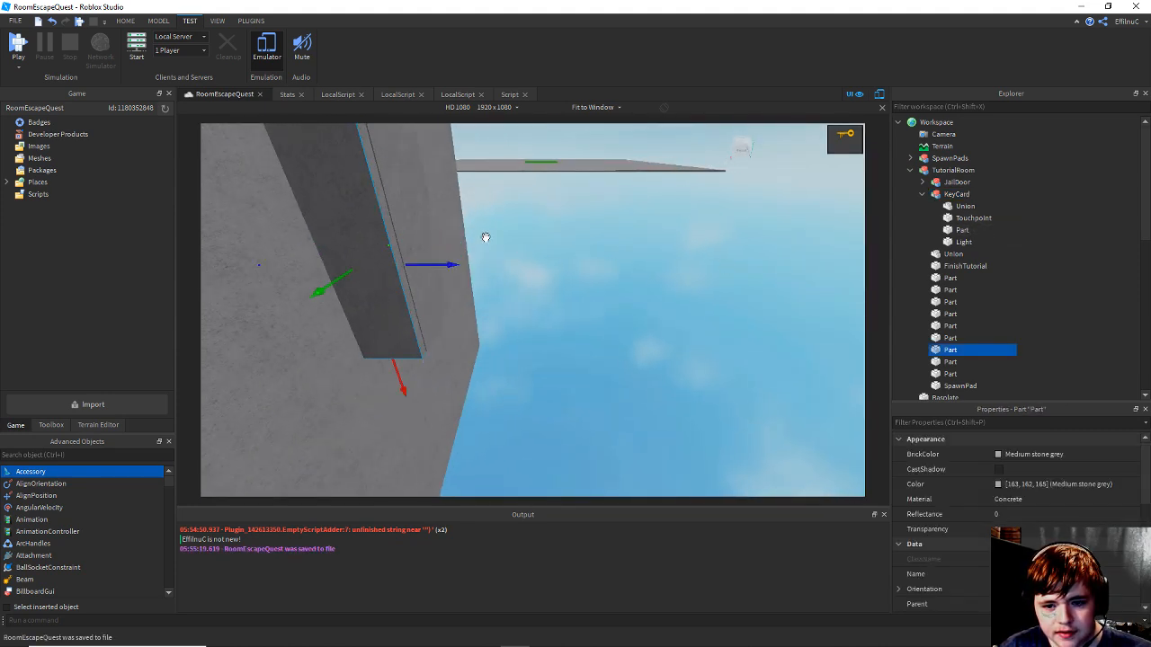
pyautogui.press('a')
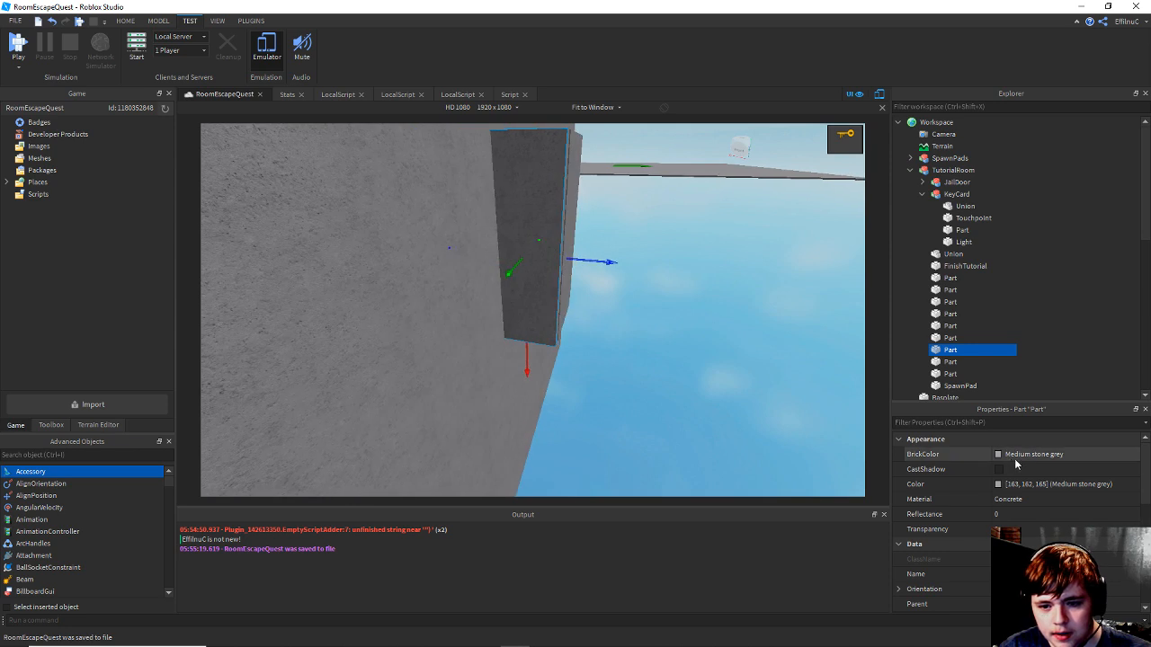
pyautogui.scroll(-2, 973, 365)
pyautogui.scroll(2, 955, 320)
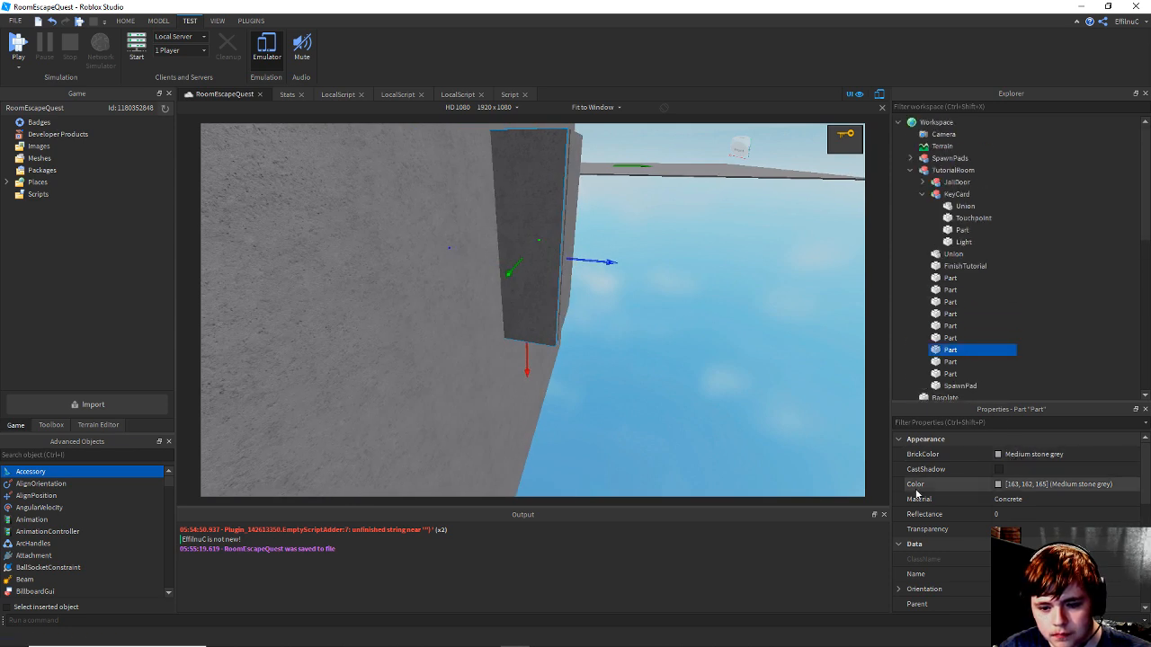
pyautogui.scroll(-3, 938, 504)
pyautogui.click(995, 497)
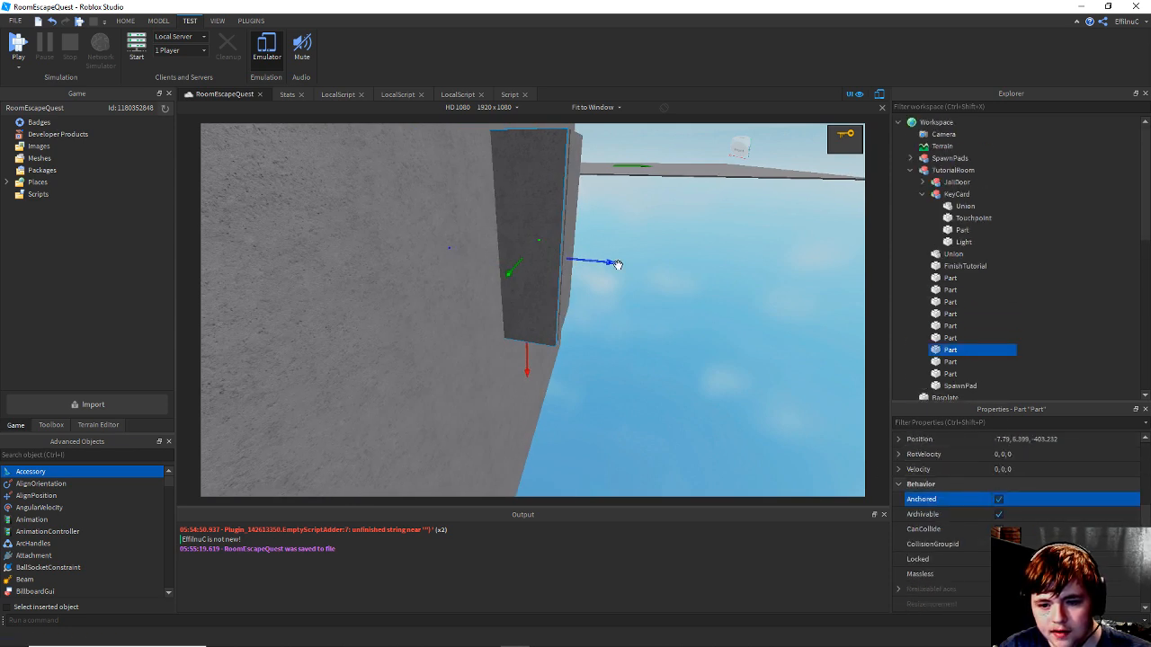
pyautogui.moveTo(617, 265); pyautogui.dragTo(612, 261, button='right')
pyautogui.press('d')
pyautogui.keyDown('ctrl'); pyautogui.click(725, 290); pyautogui.keyUp('ctrl')
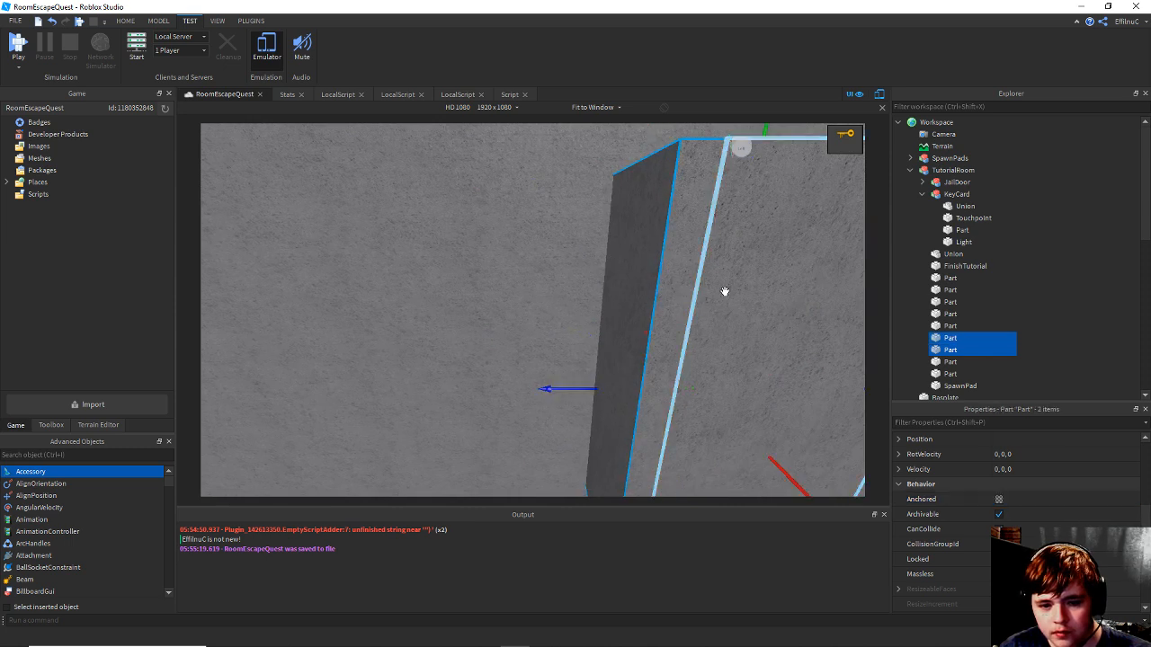
pyautogui.click(1006, 501)
pyautogui.click(1000, 501)
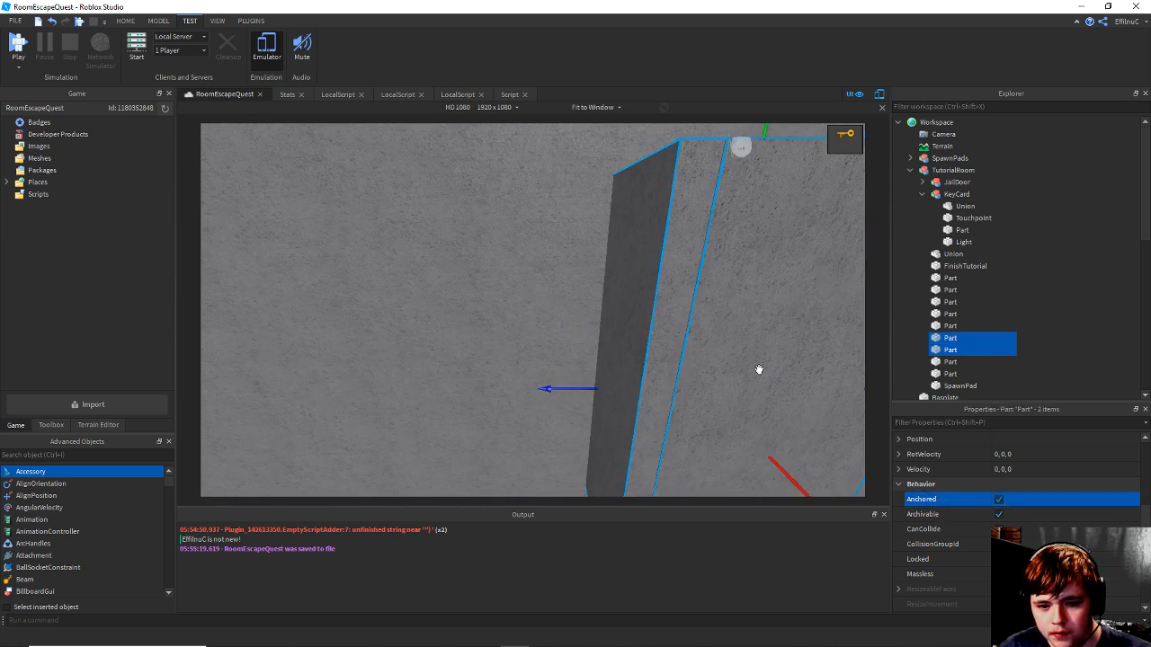
pyautogui.press('f')
pyautogui.click(556, 473)
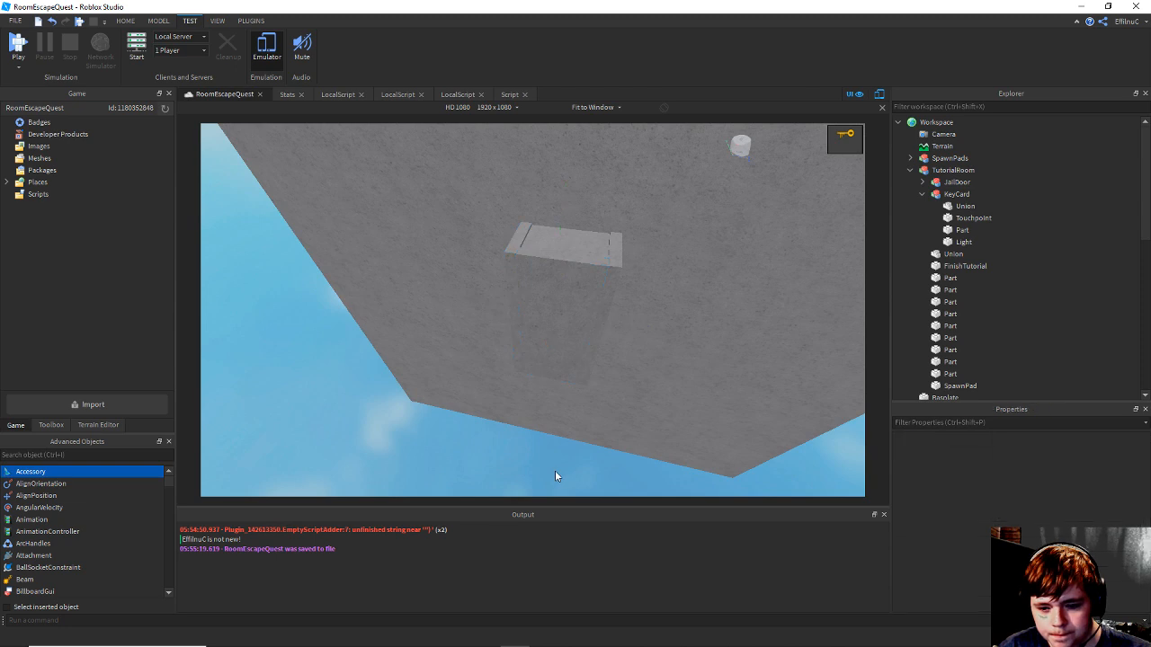
# Anchor the thin slab on top of the stone block.
pyautogui.press('w')
pyautogui.press('d')
pyautogui.click(495, 267)
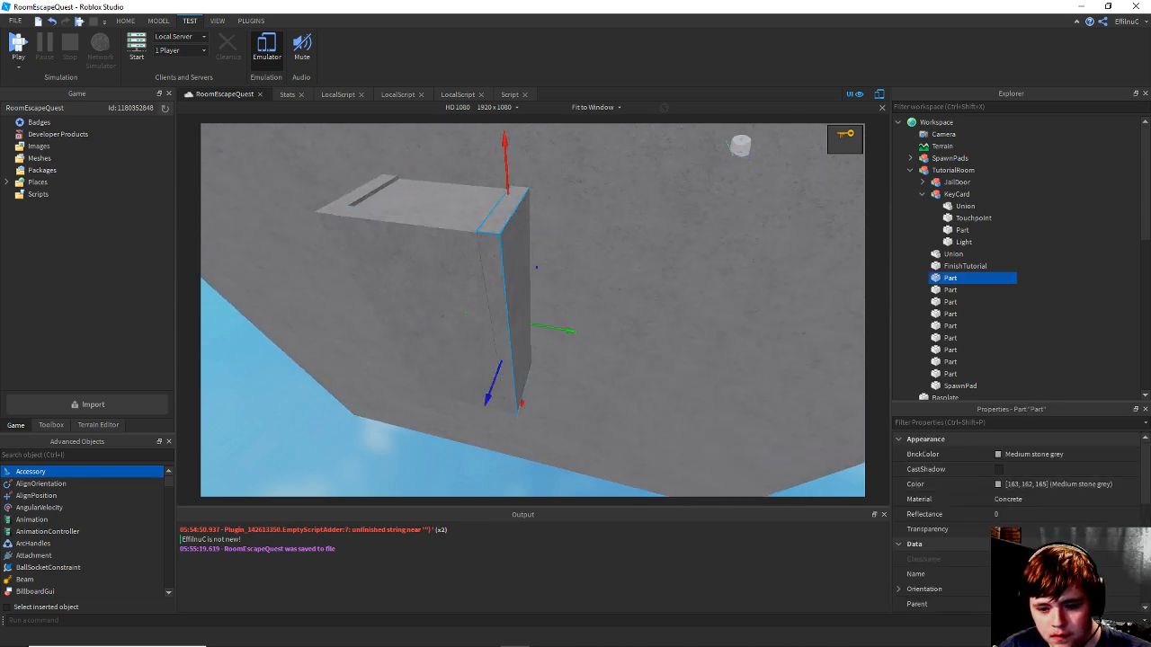
pyautogui.moveTo(720, 393); pyautogui.dragTo(537, 339, button='right')
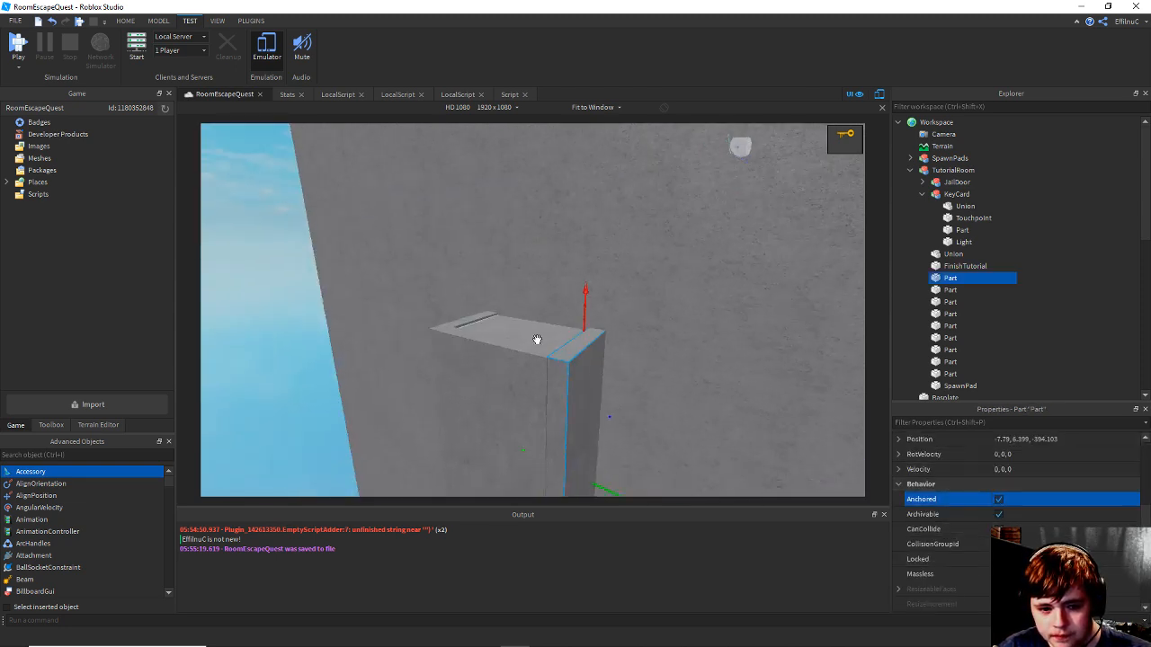
pyautogui.click(537, 339)
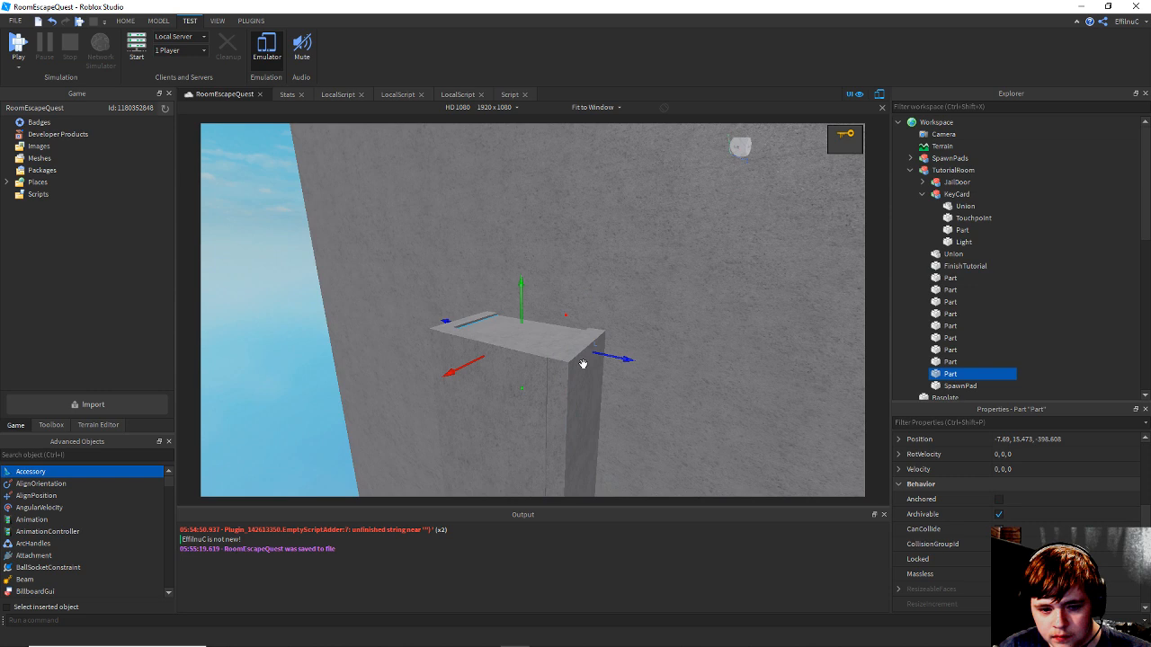
pyautogui.click(996, 500)
# Anchor the FinishTutorial part.
pyautogui.moveTo(769, 453); pyautogui.dragTo(684, 405, button='right')
pyautogui.click(563, 309)
pyautogui.press('f')
pyautogui.click(999, 500)
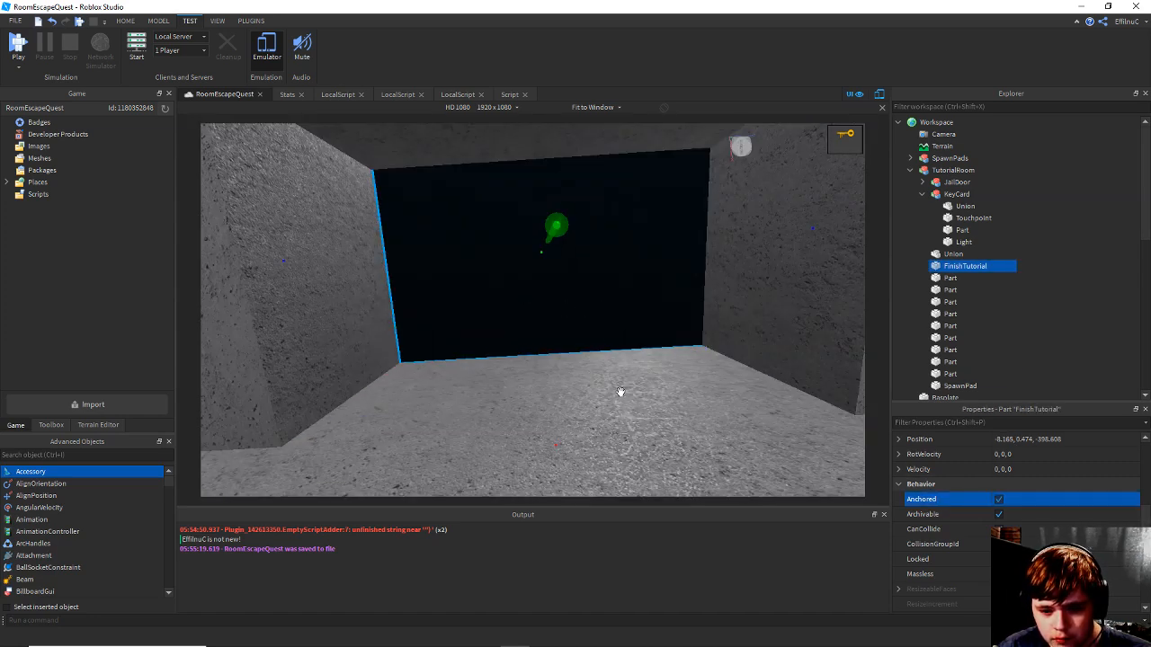
pyautogui.press('s')
pyautogui.moveTo(527, 330); pyautogui.dragTo(527, 329, button='right')
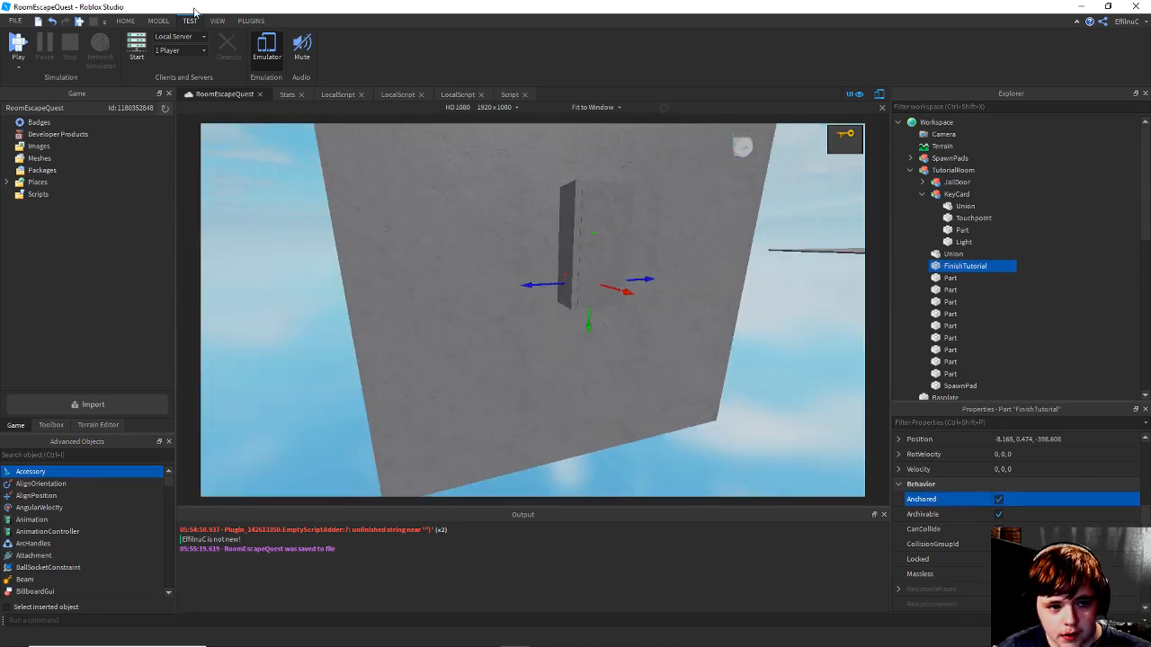
pyautogui.click(15, 45)
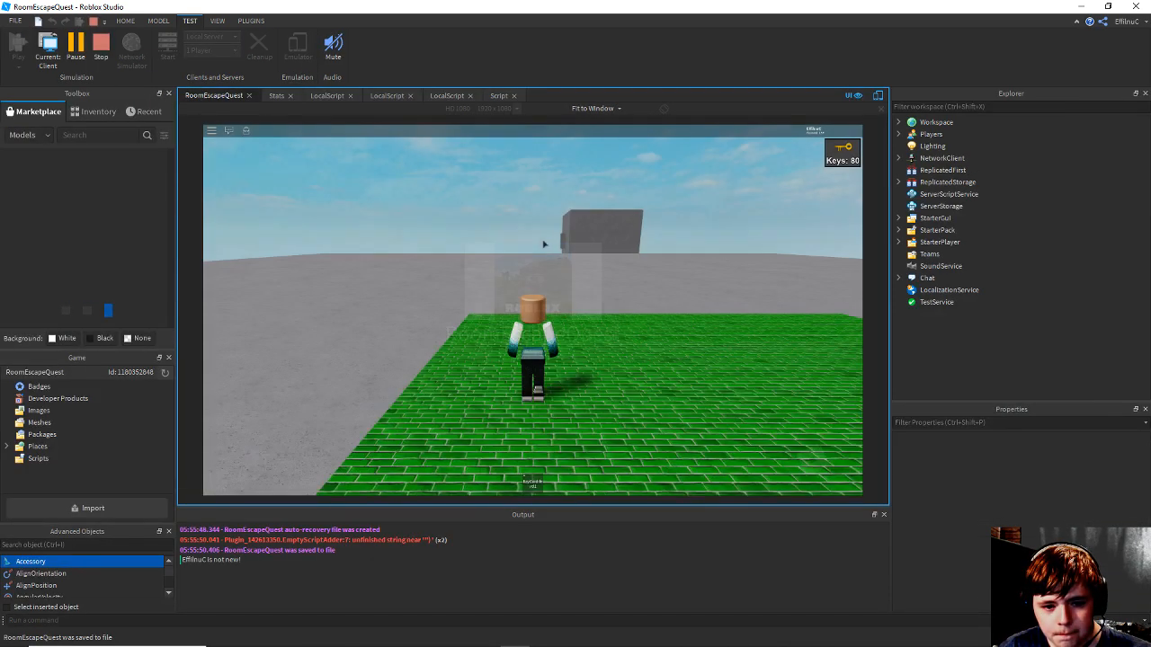
pyautogui.click(559, 382)
pyautogui.click(554, 390)
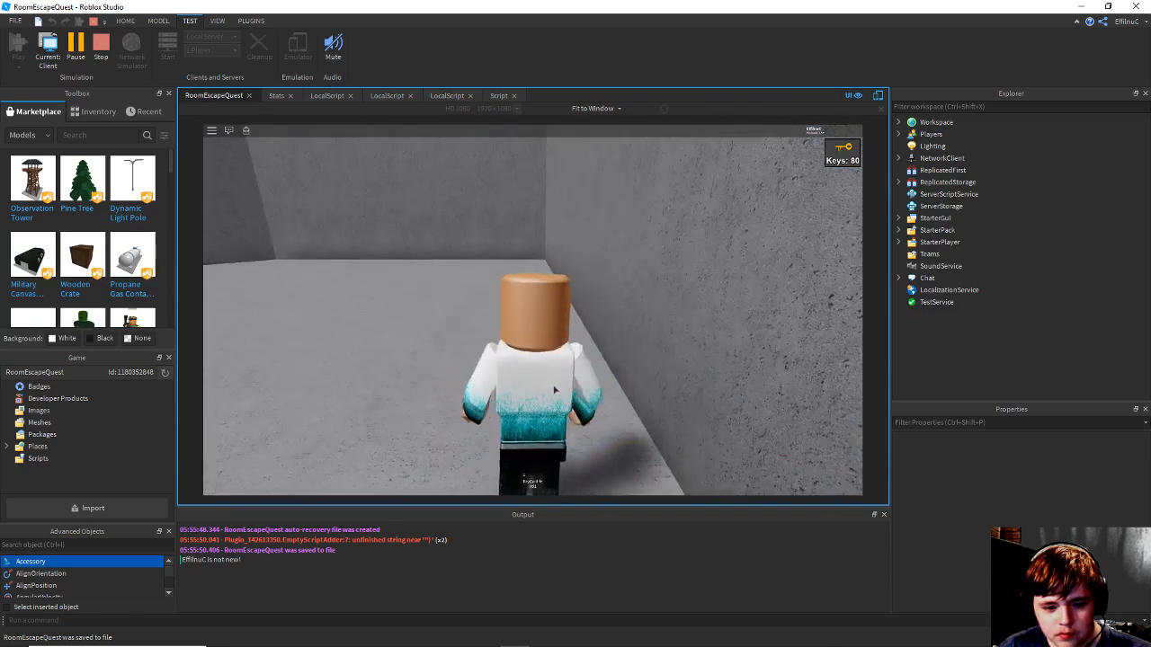
pyautogui.press('w')
pyautogui.moveTo(554, 389); pyautogui.dragTo(553, 386, button='right')
pyautogui.moveTo(640, 319); pyautogui.dragTo(642, 303, button='right')
pyautogui.press('1')
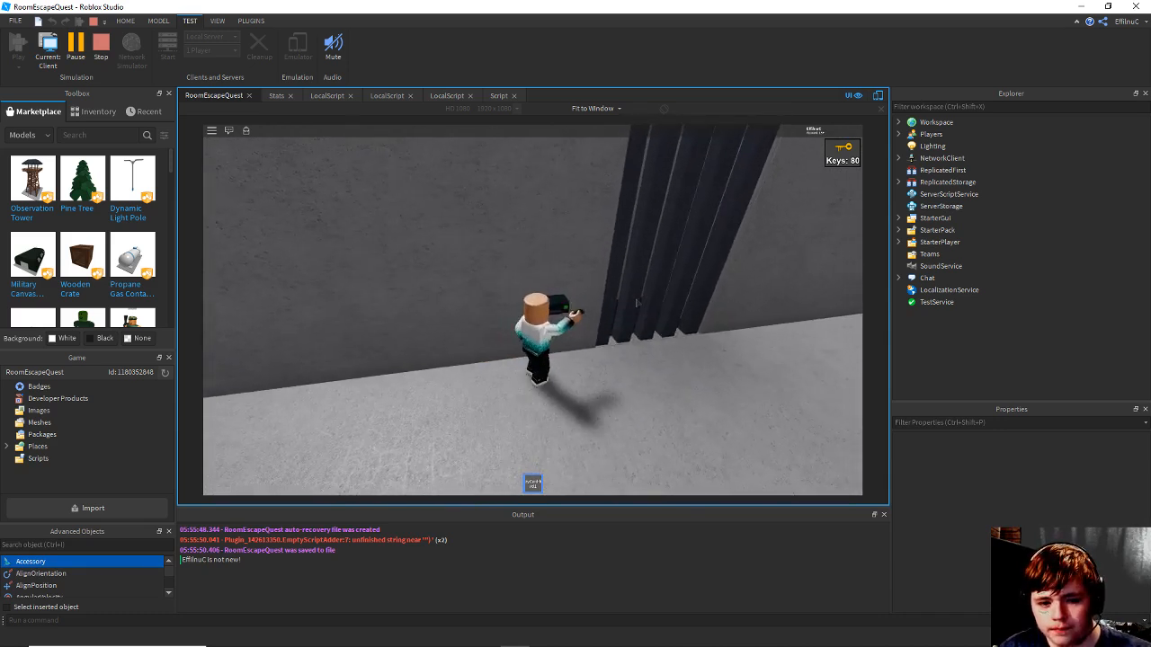
pyautogui.press('d')
pyautogui.press('1')
pyautogui.press('w')
pyautogui.moveTo(518, 282); pyautogui.dragTo(591, 299, button='right')
pyautogui.scroll(-1, 591, 299)
pyautogui.scroll(-3, 591, 298)
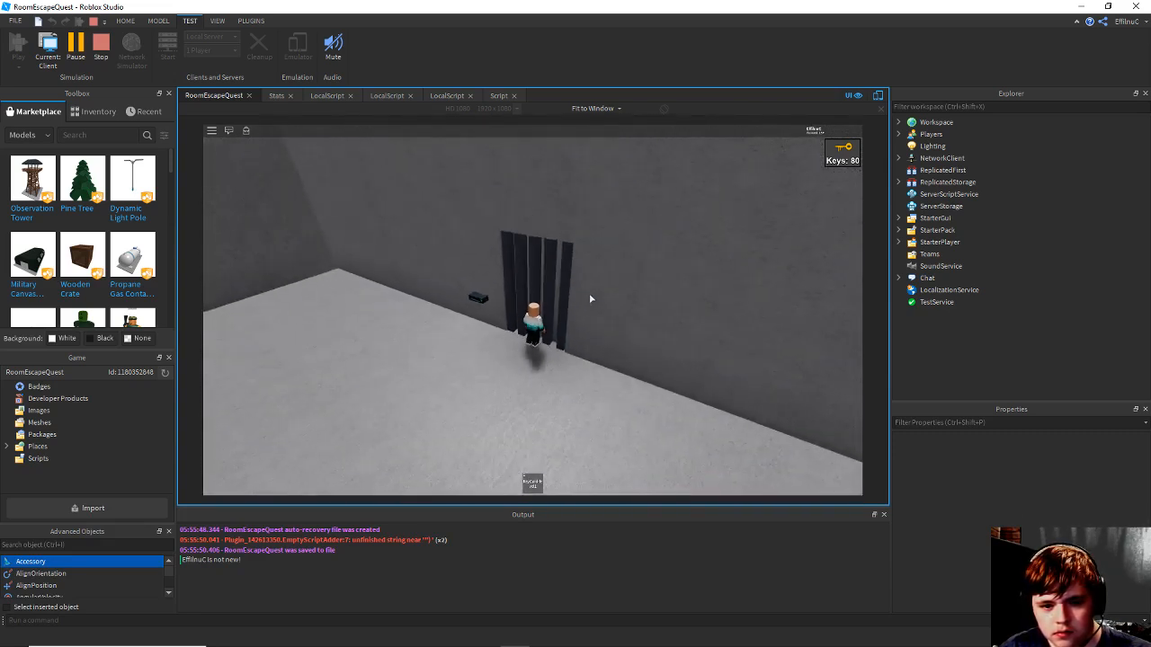
pyautogui.scroll(3, 591, 298)
pyautogui.press('s')
pyautogui.press('w')
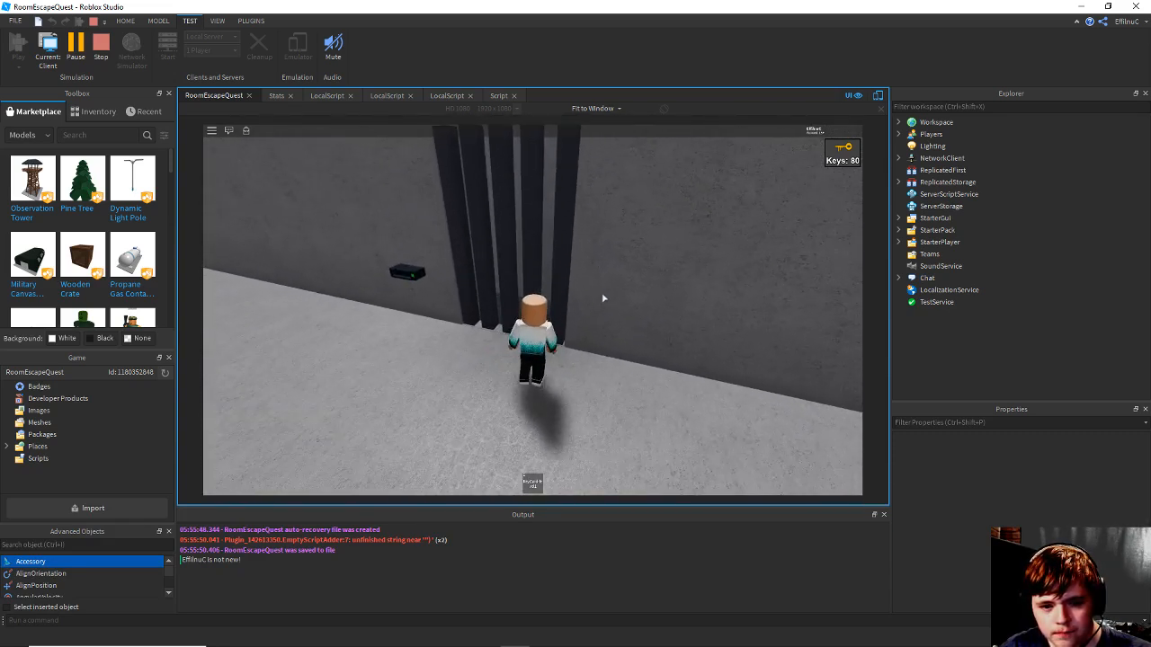
pyautogui.hotkey('ctrl', 's')
pyautogui.press('w')
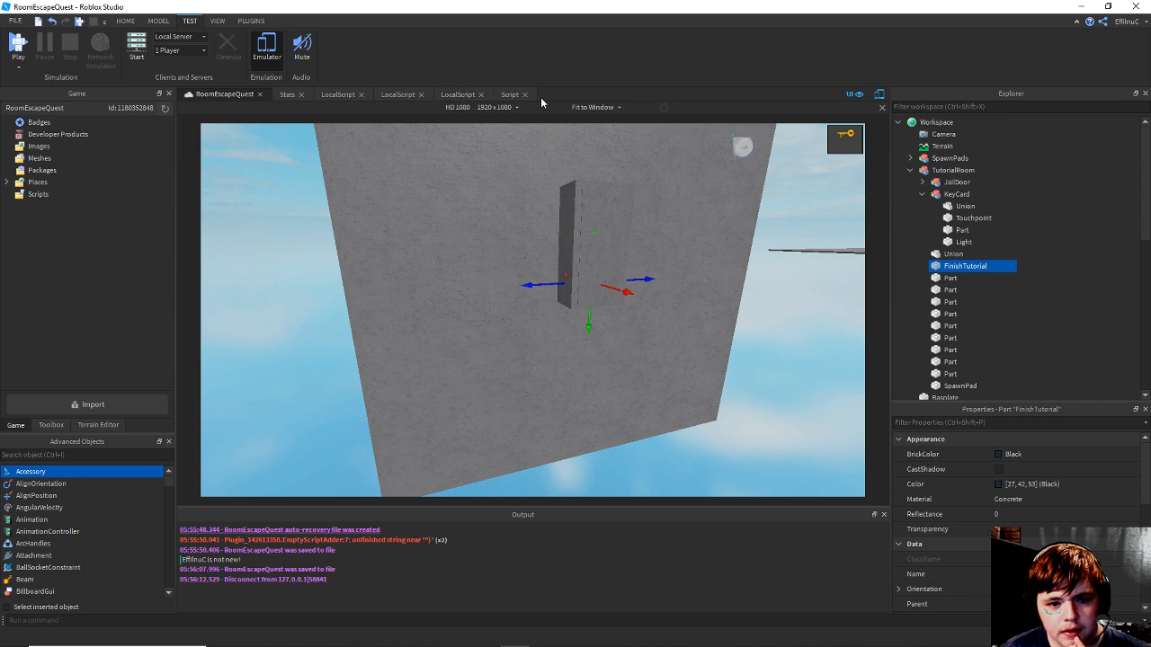
# Insert wait() on line 13 after DoorOpen's inner move loop and save the keycard script.
pyautogui.click(505, 94)
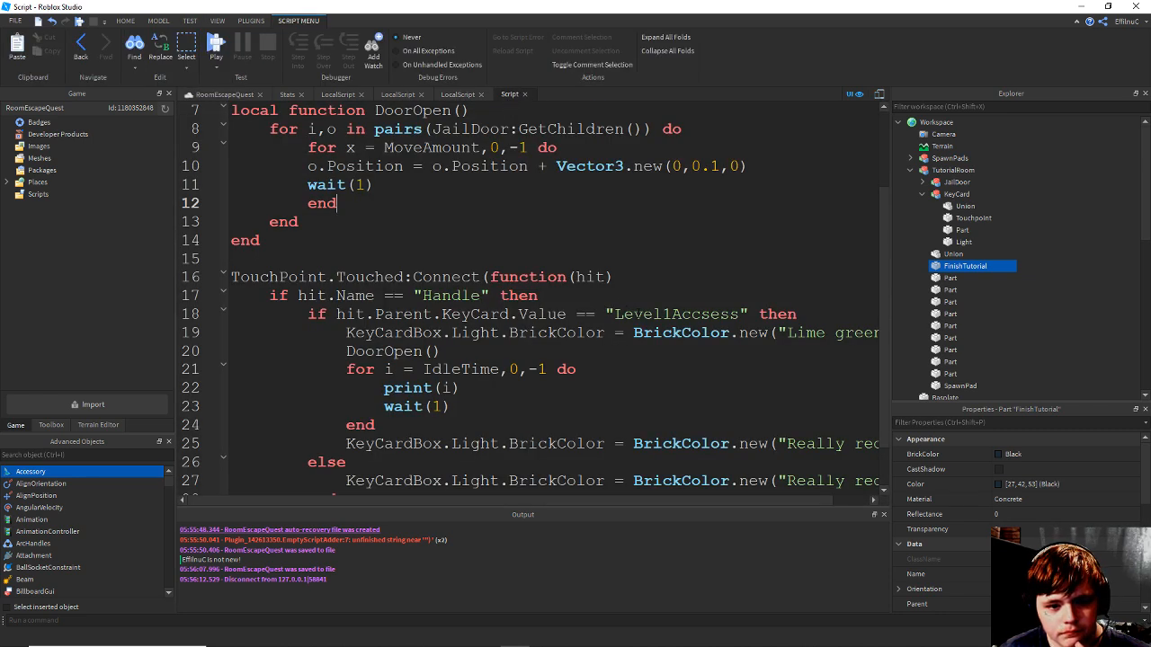
pyautogui.scroll(-1, 638, 313)
pyautogui.scroll(3, 646, 320)
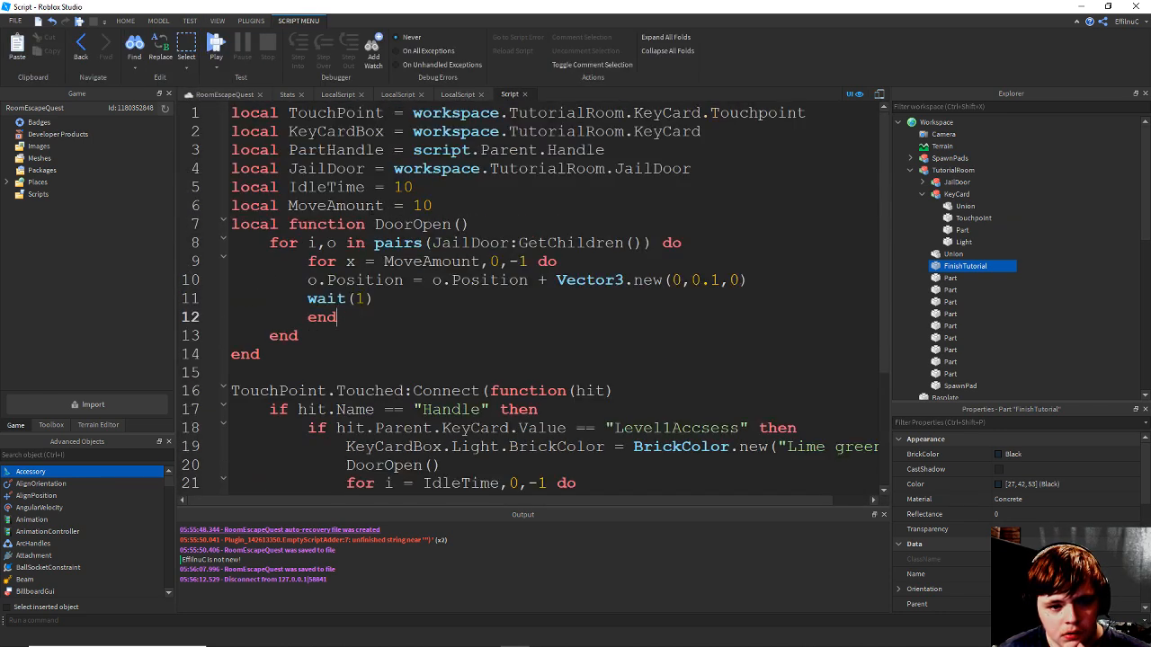
pyautogui.scroll(-1, 512, 315)
pyautogui.scroll(-1, 543, 349)
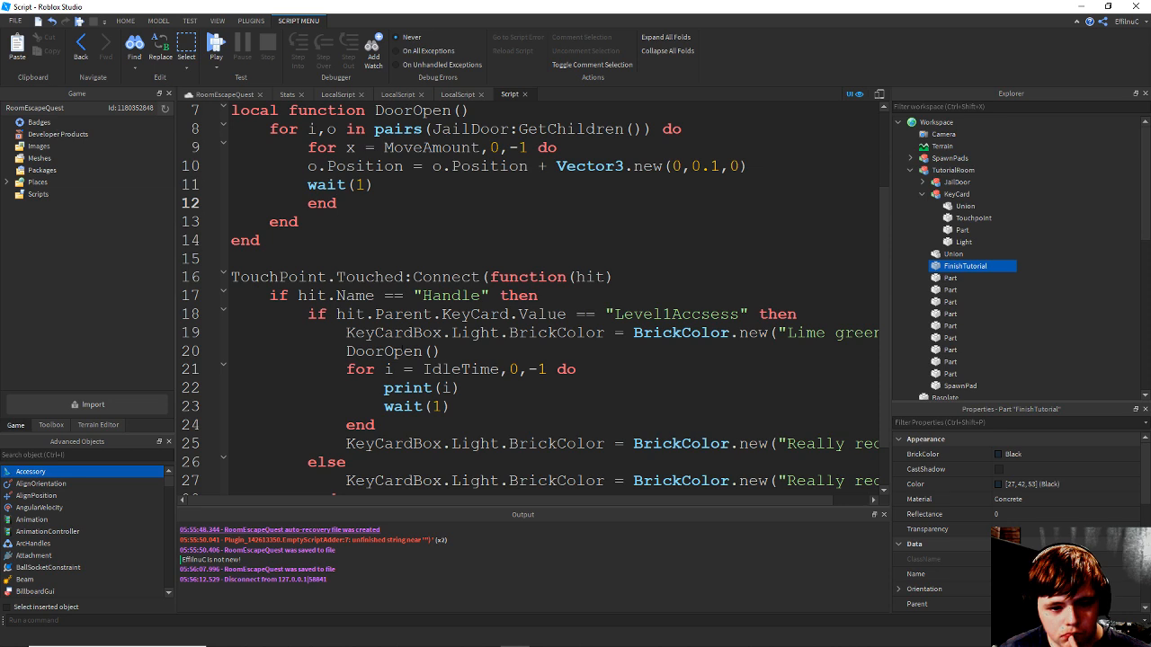
pyautogui.scroll(2, 548, 371)
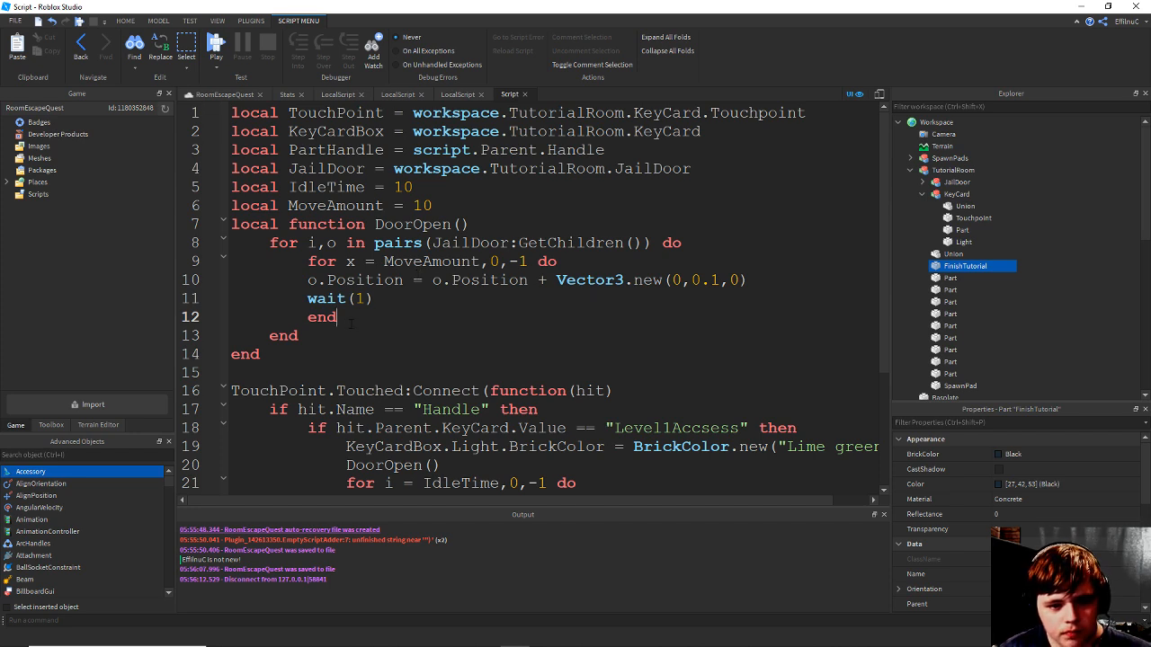
pyautogui.press('Return')
pyautogui.write('wait(')
pyautogui.hotkey('ctrl', 's')
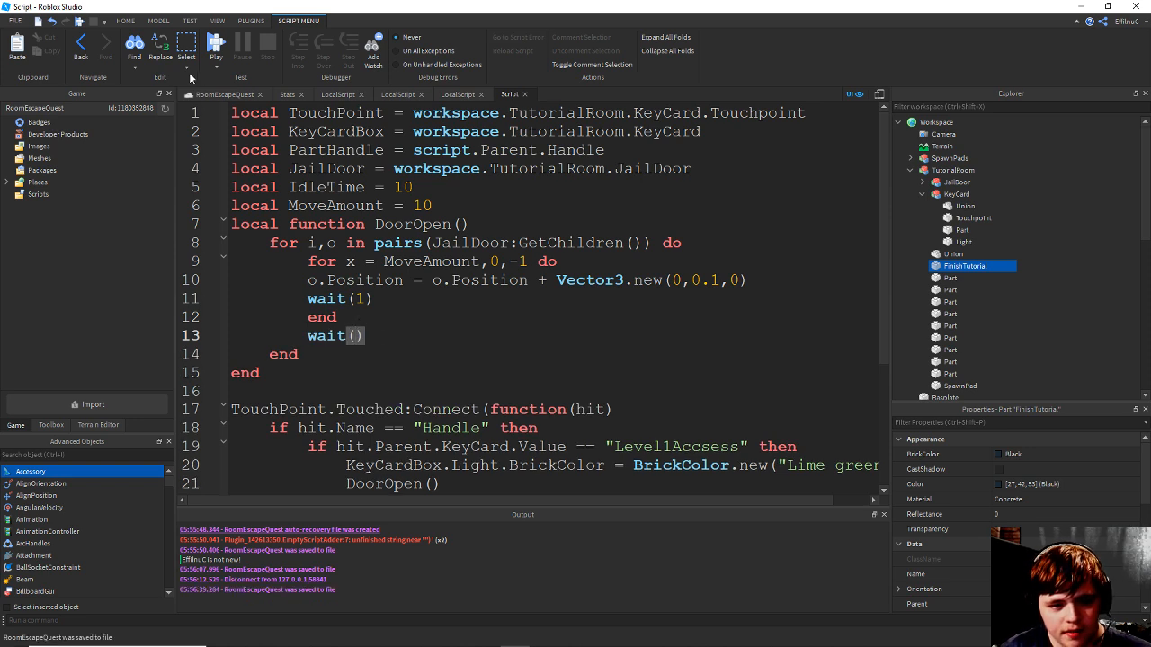
pyautogui.click(211, 94)
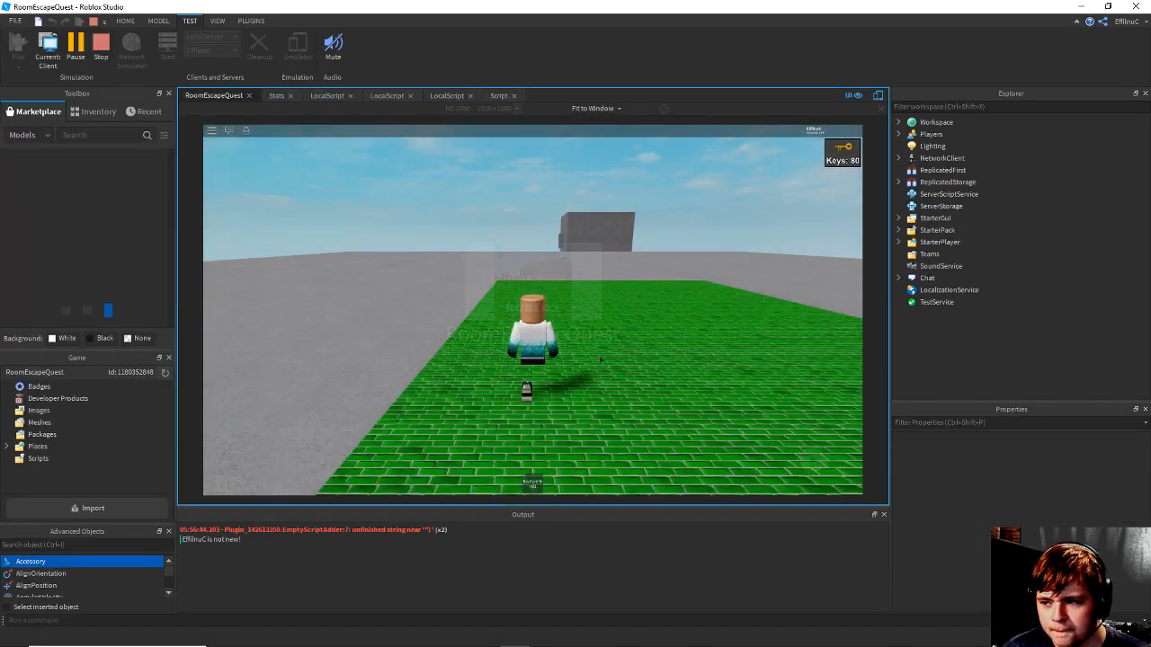
pyautogui.click(571, 378)
pyautogui.click(571, 376)
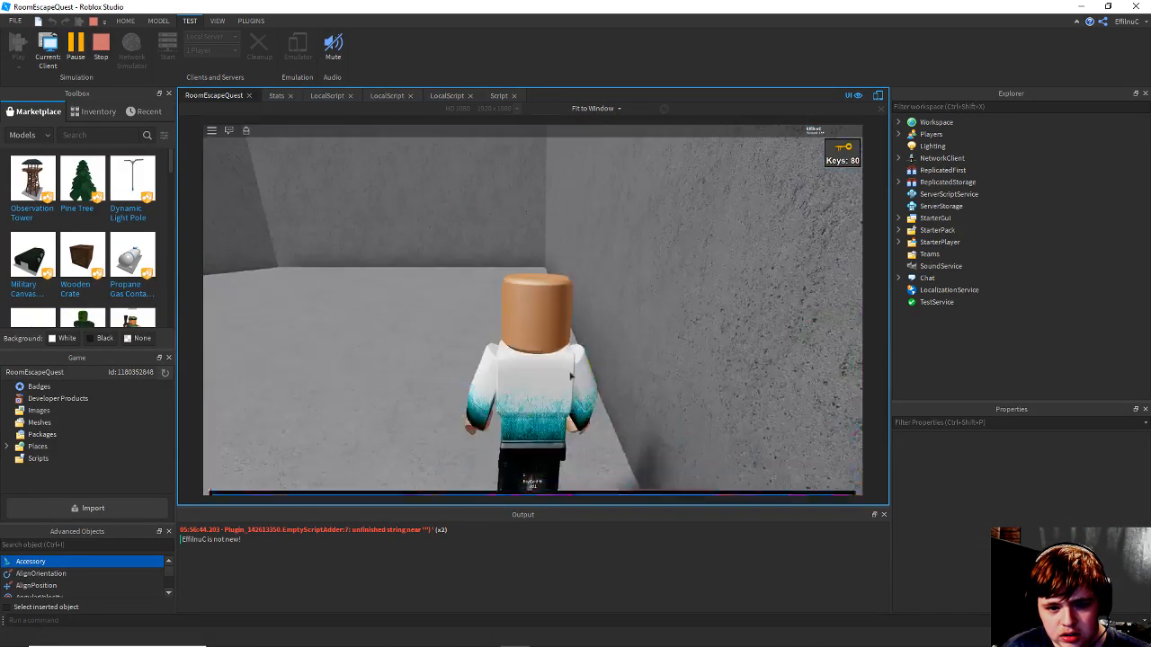
pyautogui.press('w')
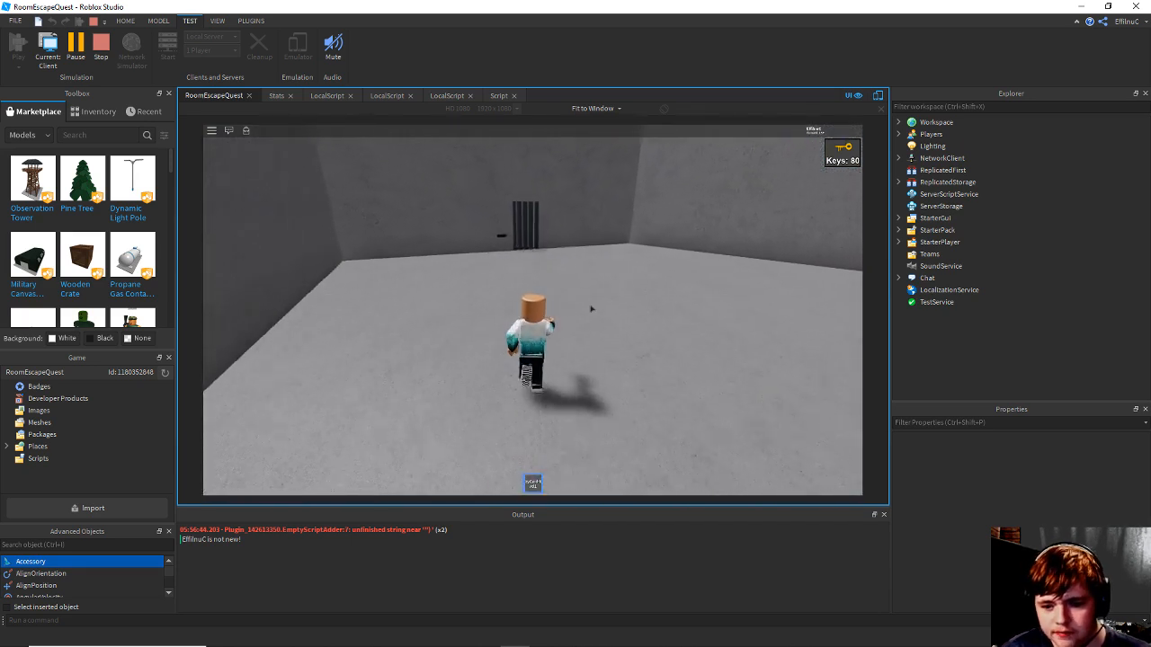
pyautogui.press('w')
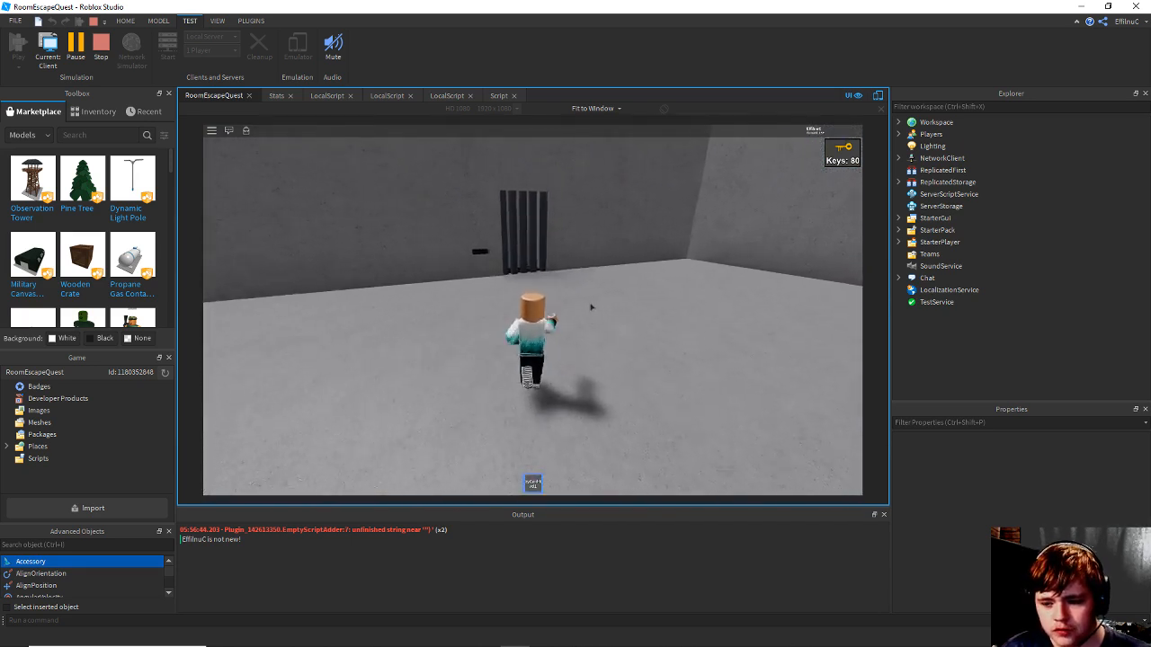
pyautogui.press('a')
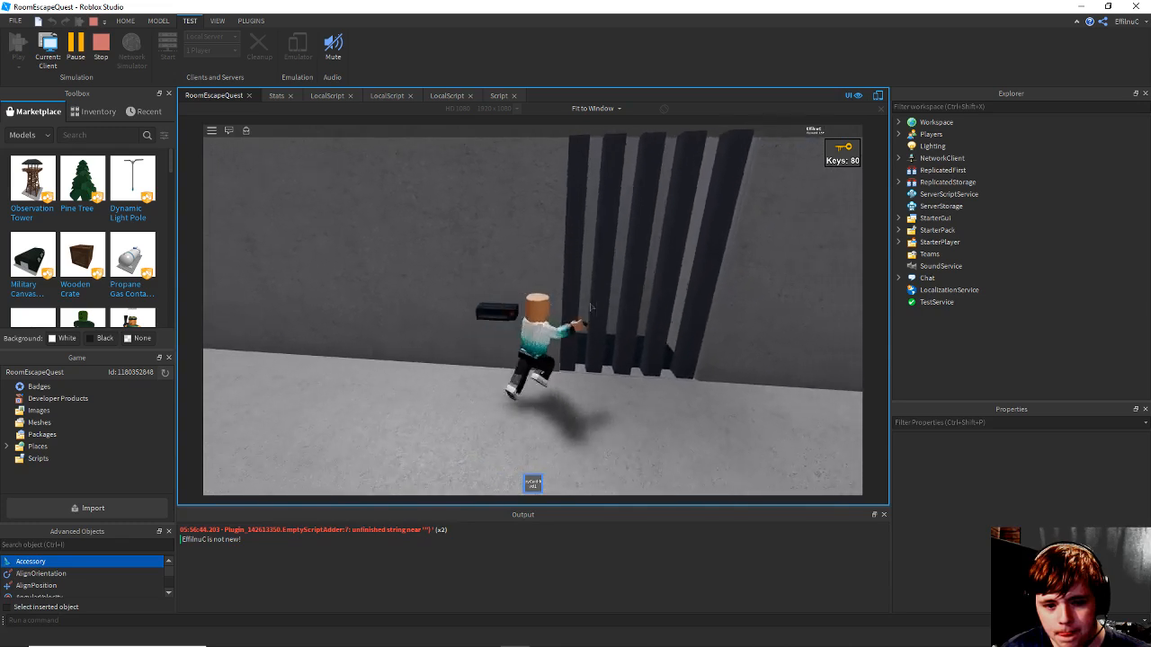
pyautogui.press('a')
pyautogui.press('s')
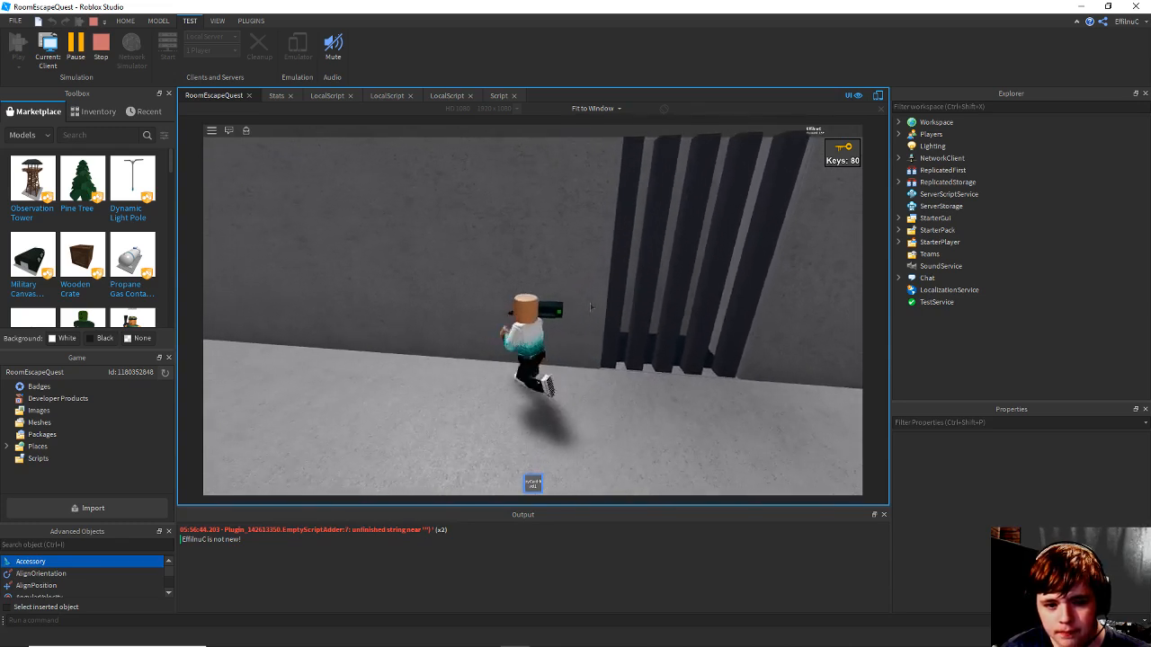
pyautogui.press('d')
pyautogui.press('1')
pyautogui.press('w')
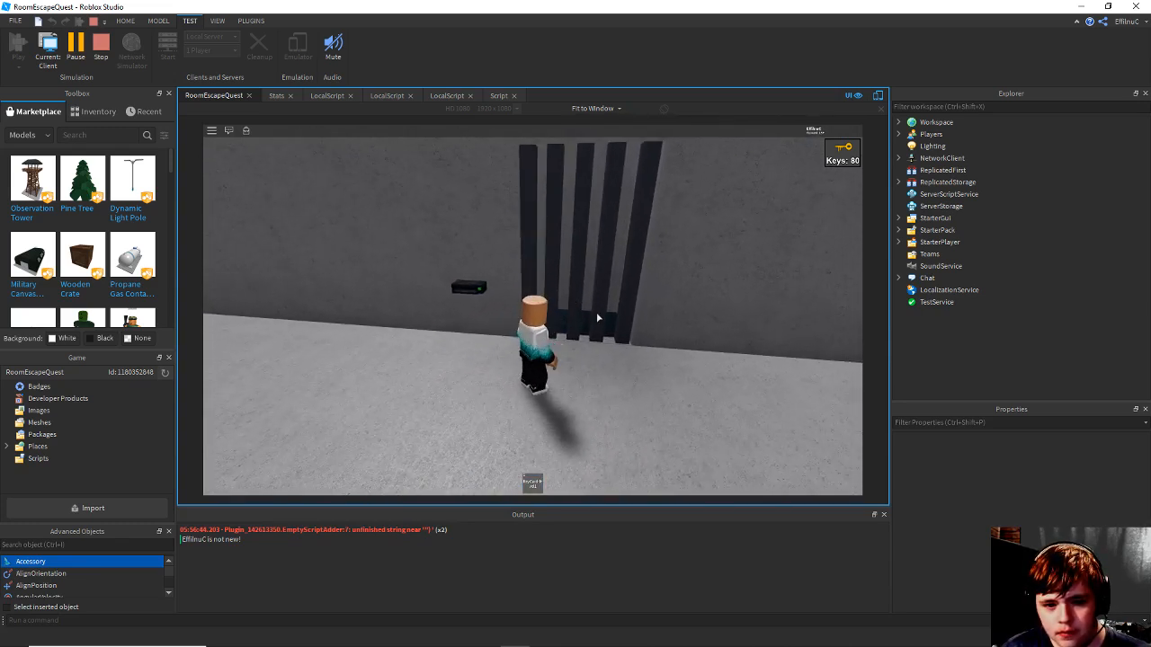
pyautogui.press('d')
pyautogui.press('w')
pyautogui.press('s')
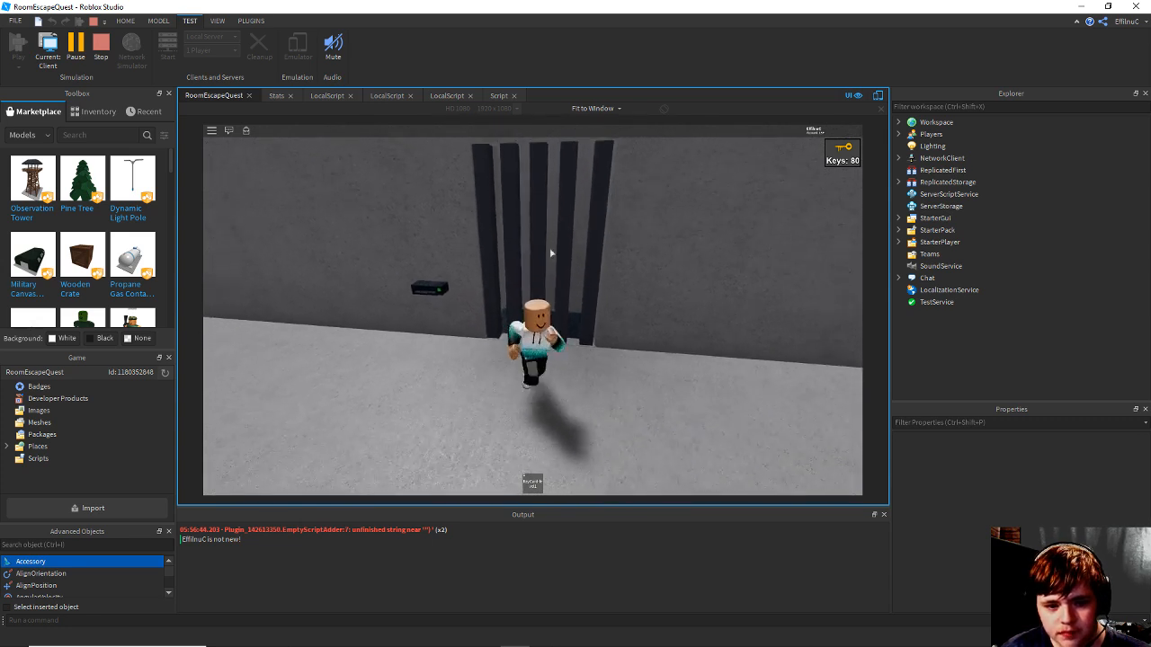
pyautogui.moveTo(550, 252); pyautogui.dragTo(539, 246, button='right')
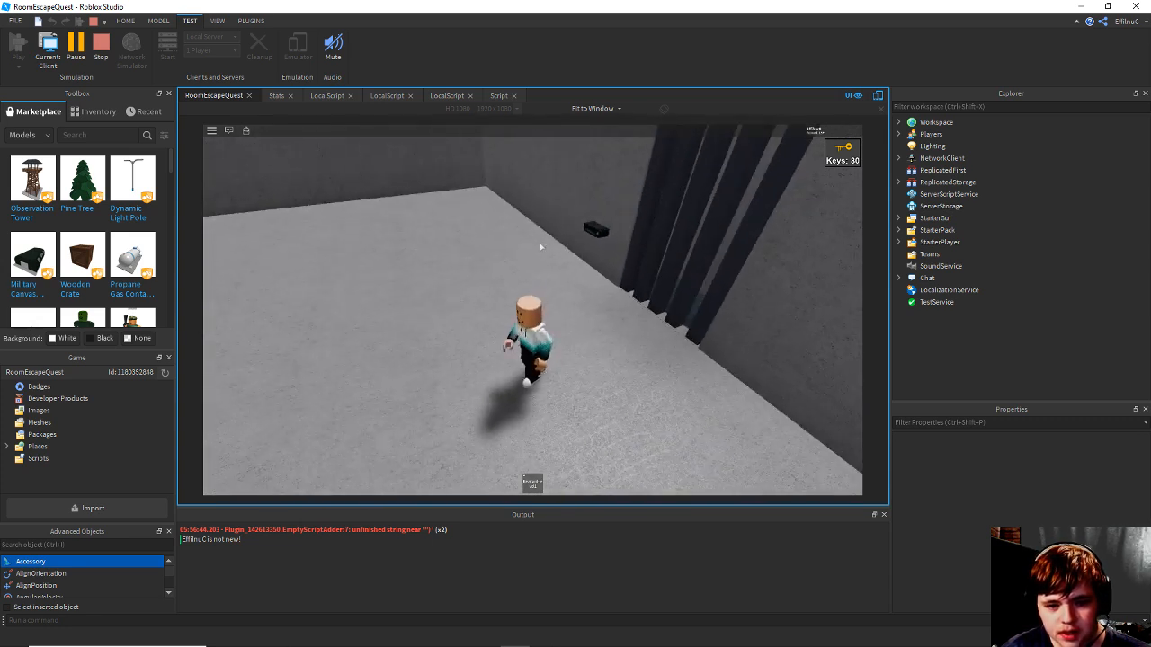
pyautogui.click(108, 62)
pyautogui.click(500, 94)
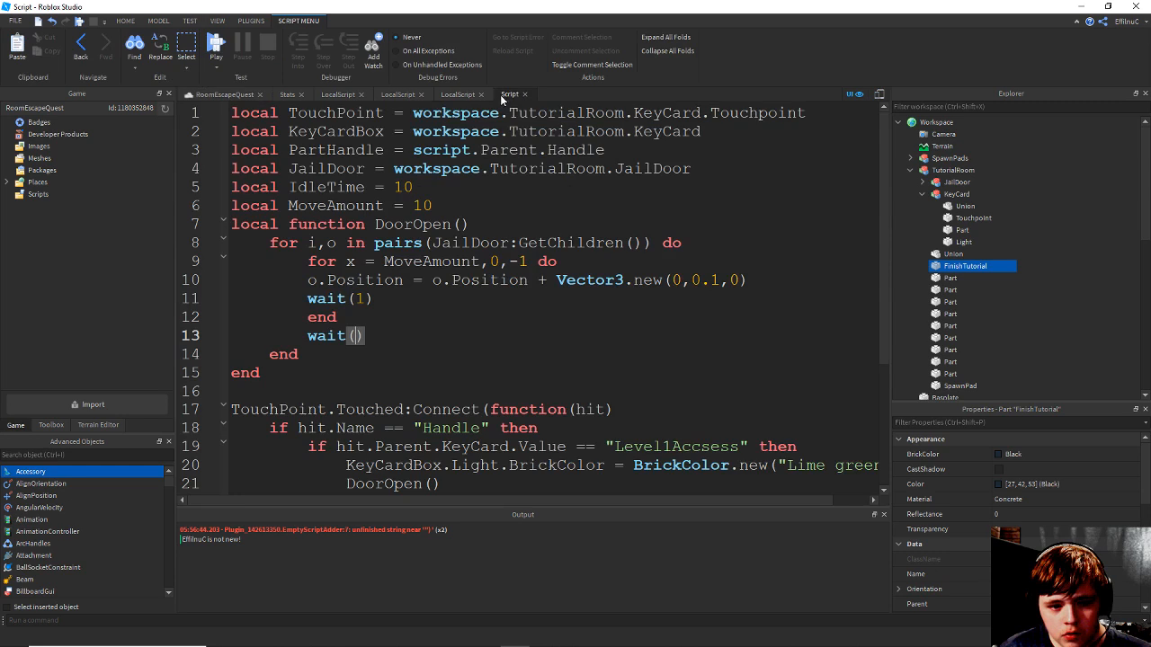
# Replace DoorOpen's for loop with a repeat loop ending 'until MoveAmount == 0'.
pyautogui.click(416, 316)
pyautogui.hotkey('ctrl', 's')
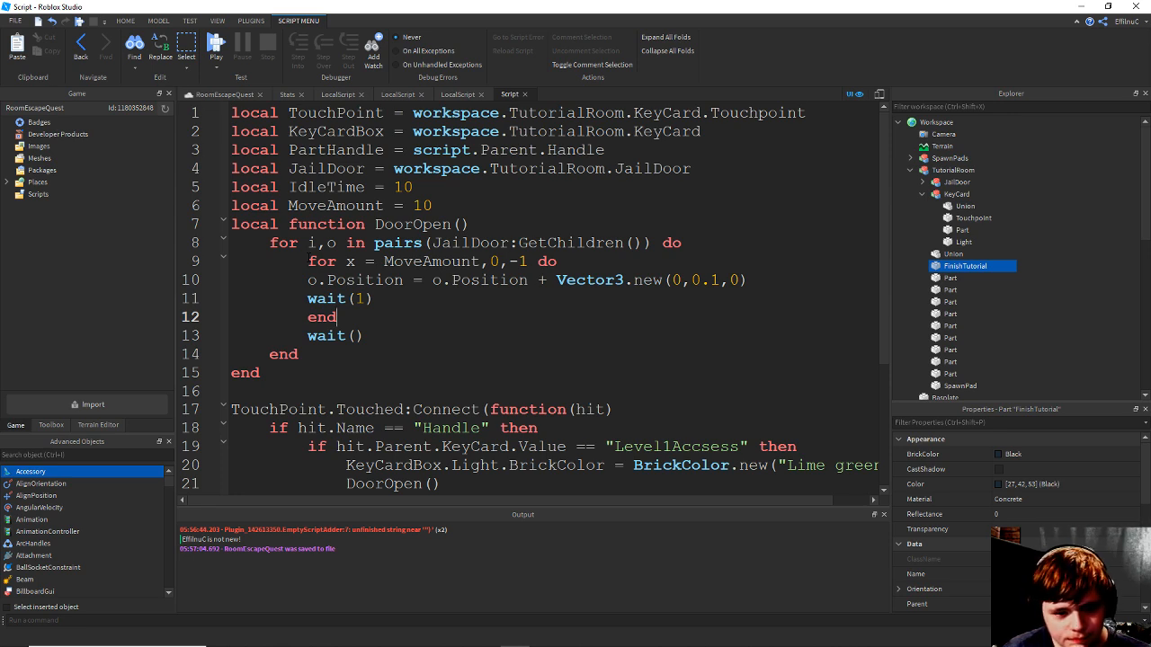
pyautogui.moveTo(308, 261); pyautogui.dragTo(589, 263)
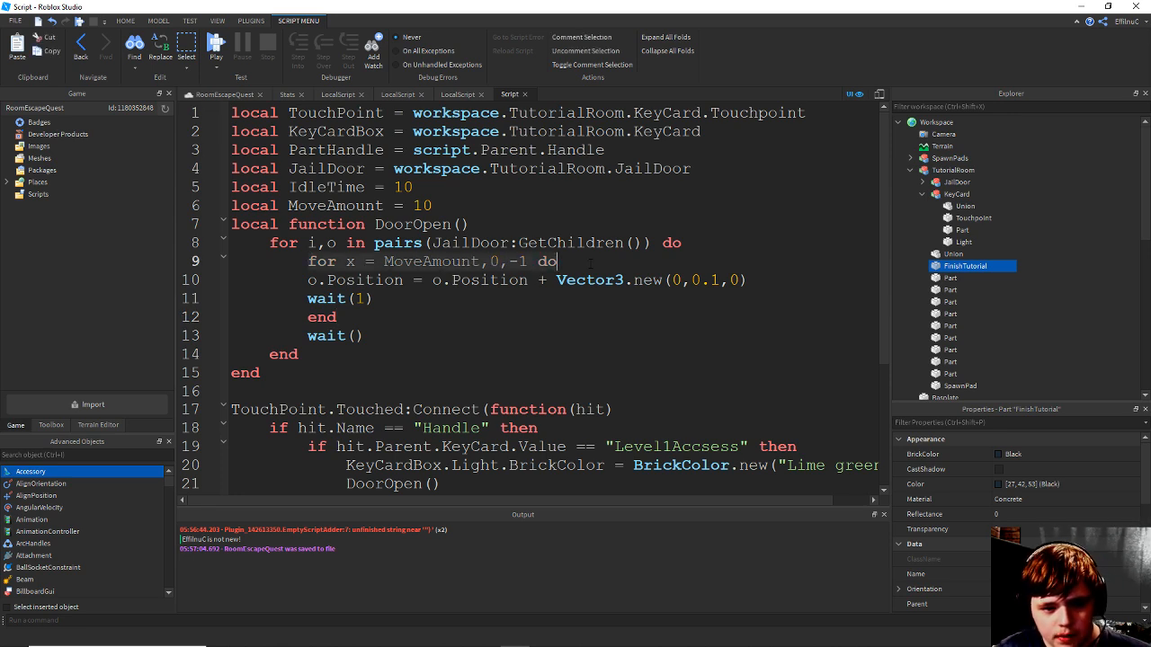
pyautogui.press('BackSpace')
pyautogui.write('re')
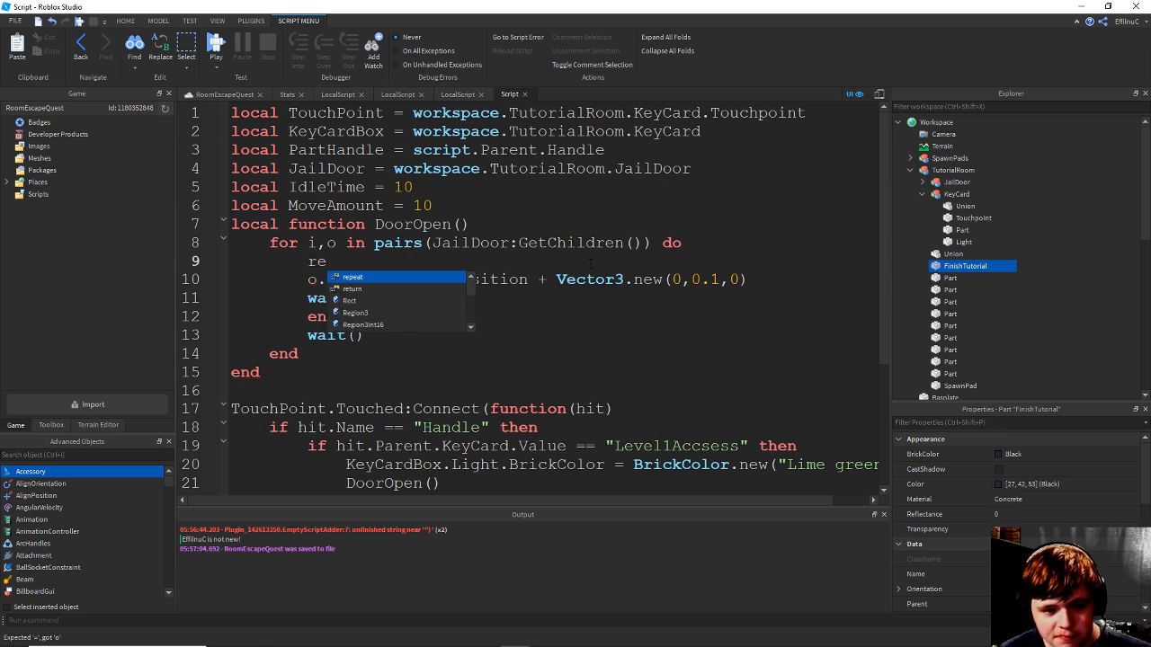
pyautogui.press('Tab')
pyautogui.press('Down')
pyautogui.press('Down')
pyautogui.press('Down')
pyautogui.press('BackSpace')
pyautogui.press('BackSpace')
pyautogui.press('BackSpace')
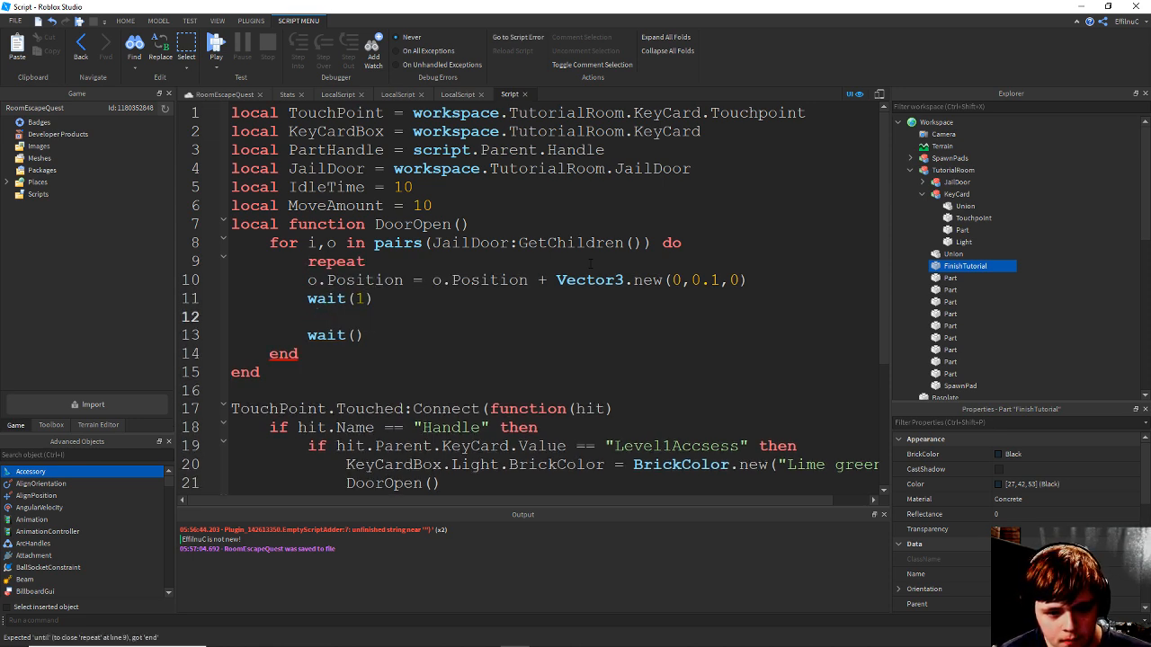
pyautogui.write('un')
pyautogui.press('Tab')
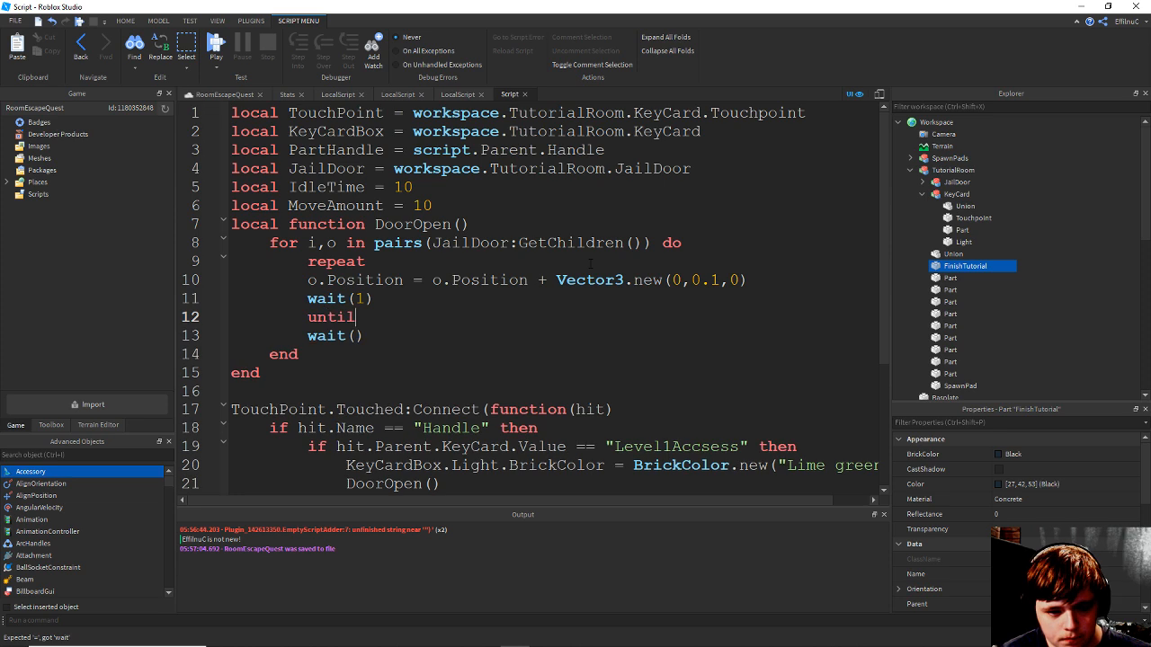
pyautogui.write('mo')
pyautogui.press('Tab')
pyautogui.write('=')
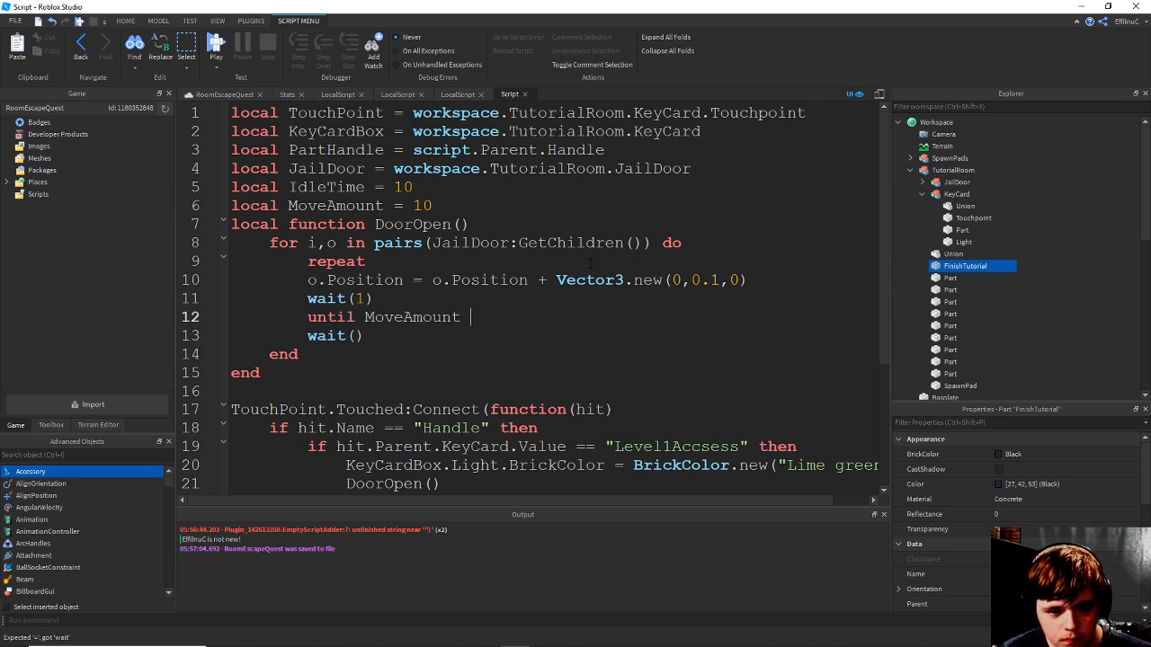
pyautogui.write('=')
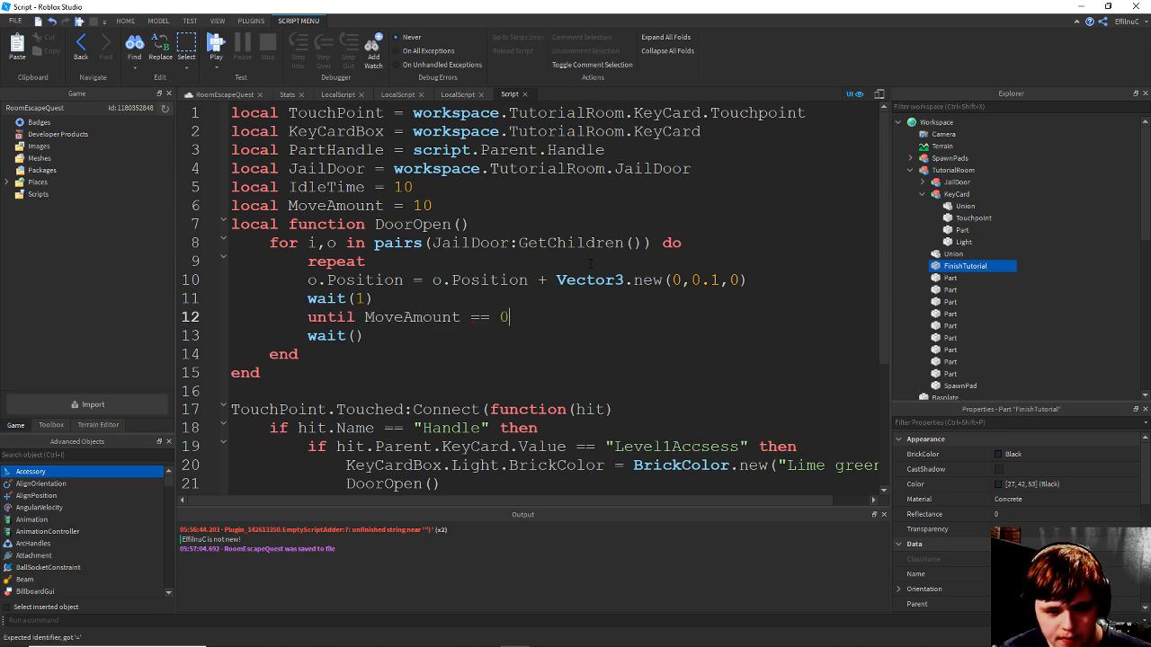
pyautogui.write(' 0')
pyautogui.press('Up')
pyautogui.press('Return')
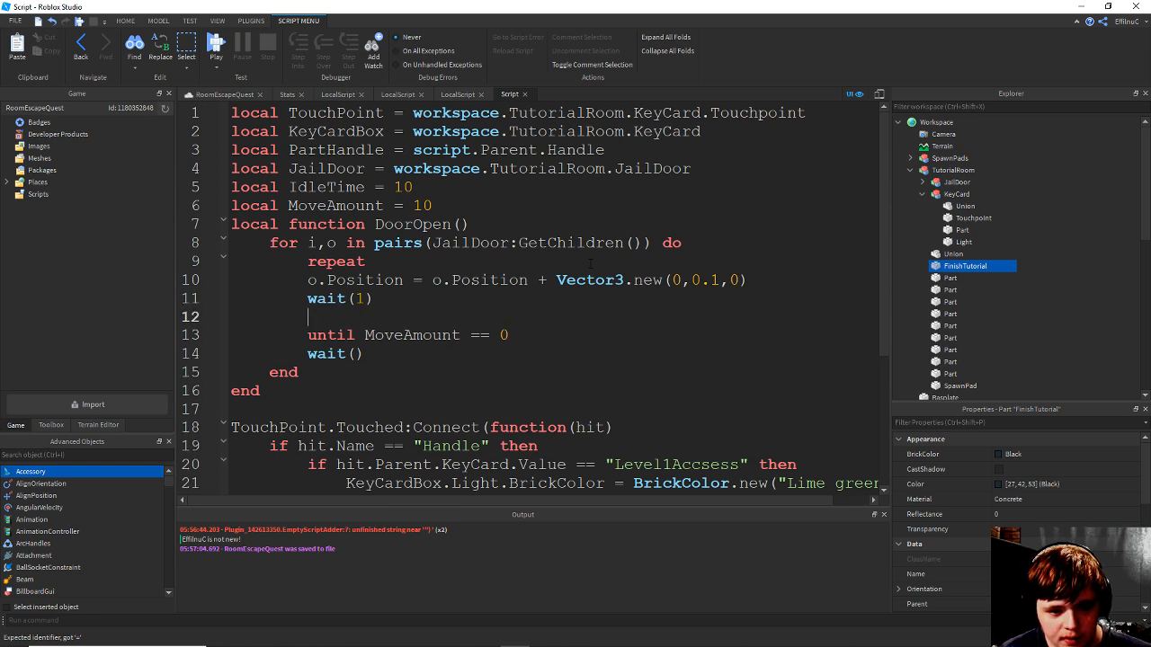
pyautogui.press('BackSpace')
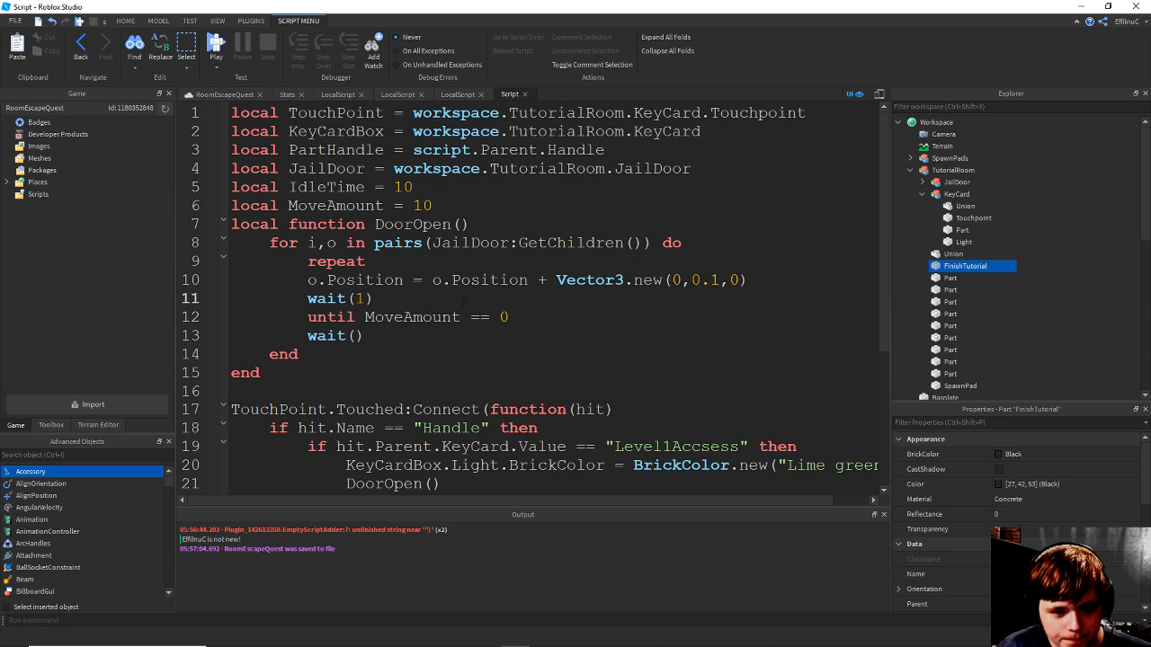
# Add 'MoveAmount = MoveAmount - 1' inside the repeat loop, align its indentation, and save.
pyautogui.click(378, 256)
pyautogui.press('Return')
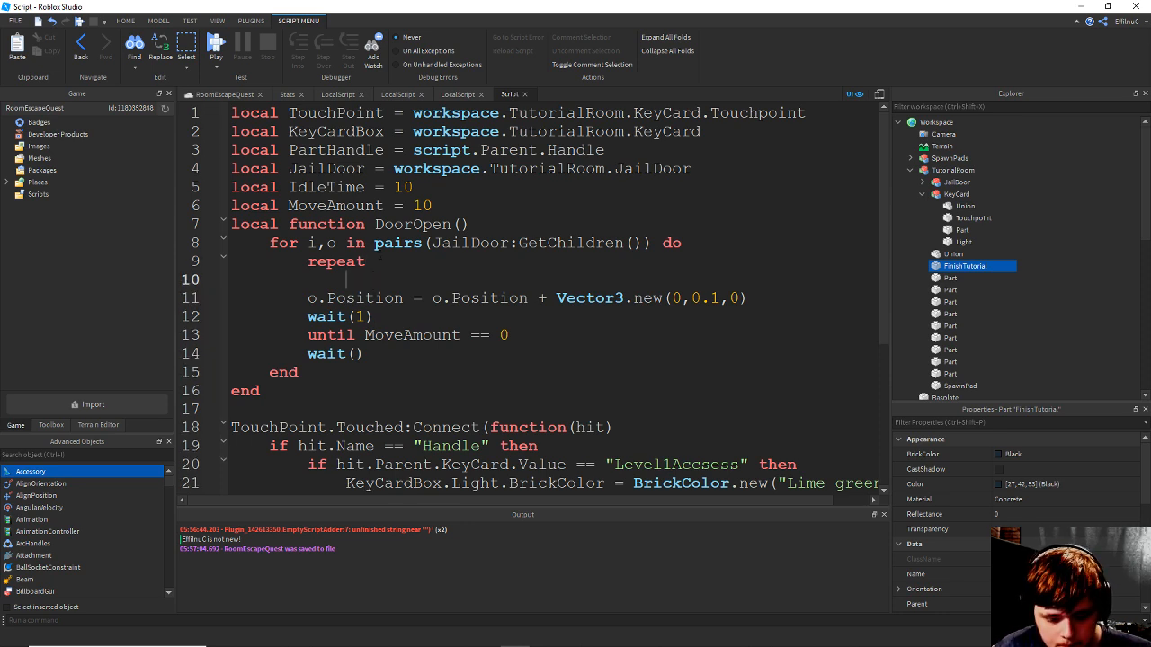
pyautogui.write('MoveAmount = MoveAmount +')
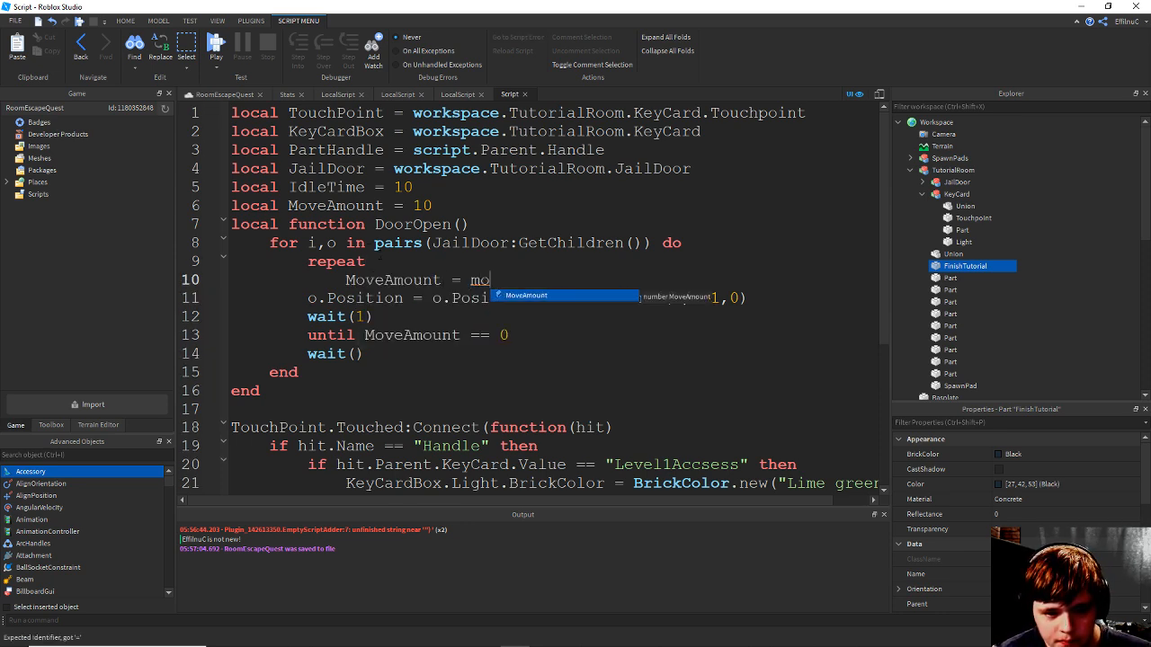
pyautogui.write(' 1')
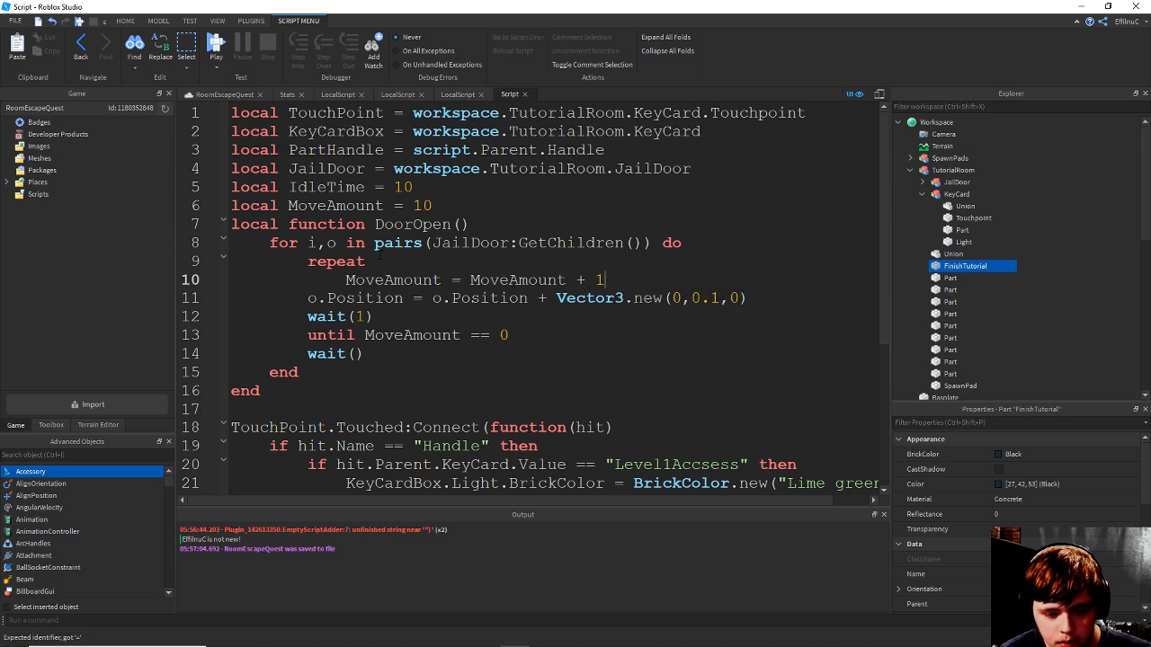
pyautogui.press('BackSpace')
pyautogui.write('-')
pyautogui.press('BackSpace')
pyautogui.write('-1')
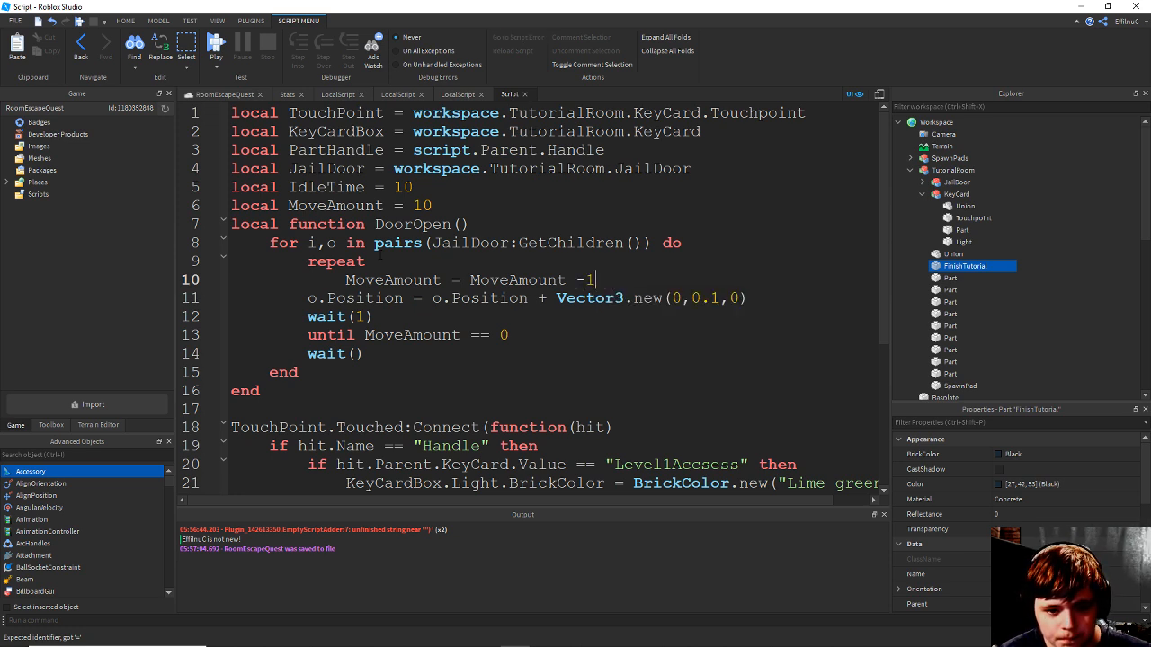
pyautogui.hotkey('ctrl', 's')
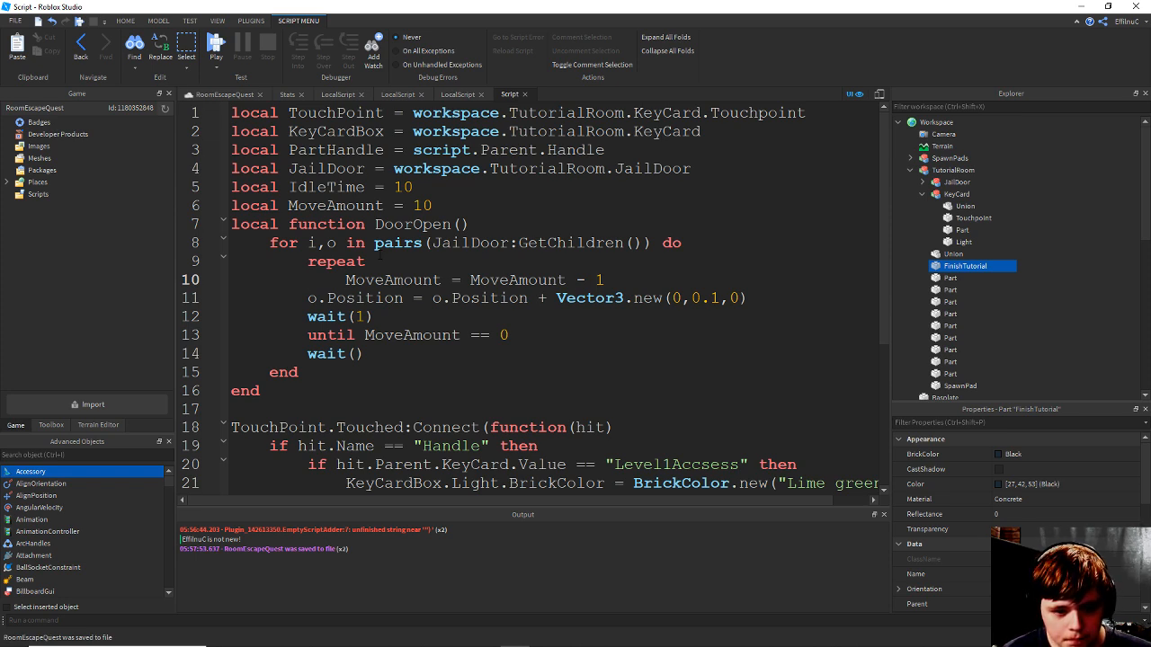
pyautogui.hotkey('shift', 'Tab')
pyautogui.press('Down')
pyautogui.press('Down')
pyautogui.press('End')
pyautogui.hotkey('ctrl', 's')
pyautogui.hotkey('ctrl', 's')
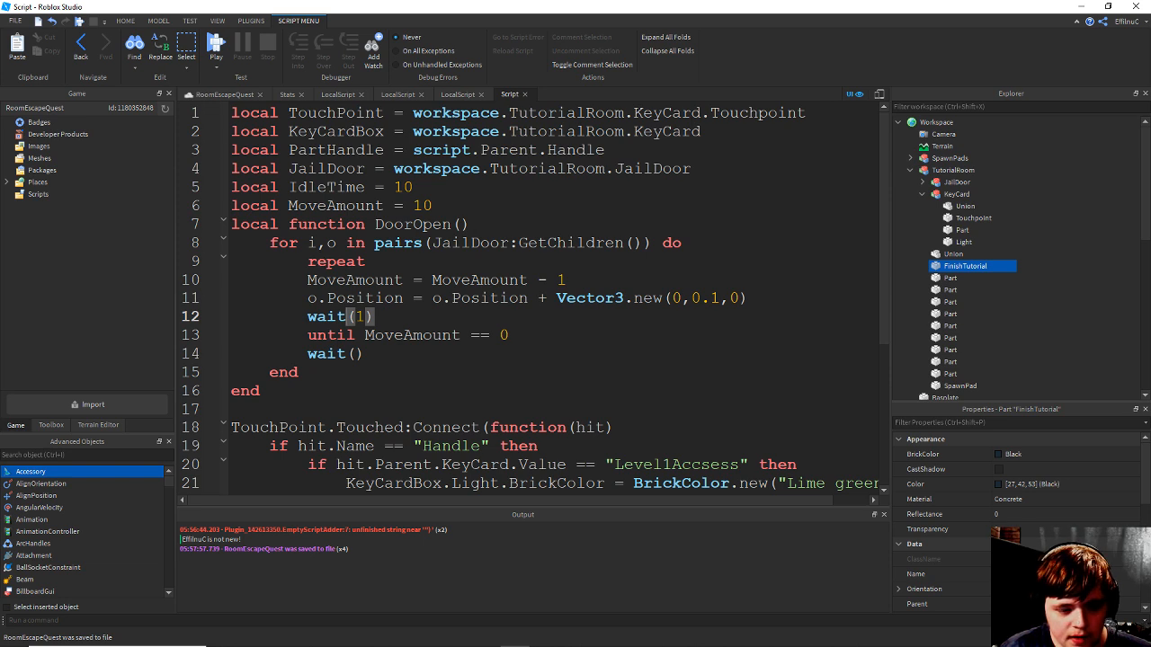
# Start a play test from the 3D view and click through the intro screens.
pyautogui.click(221, 94)
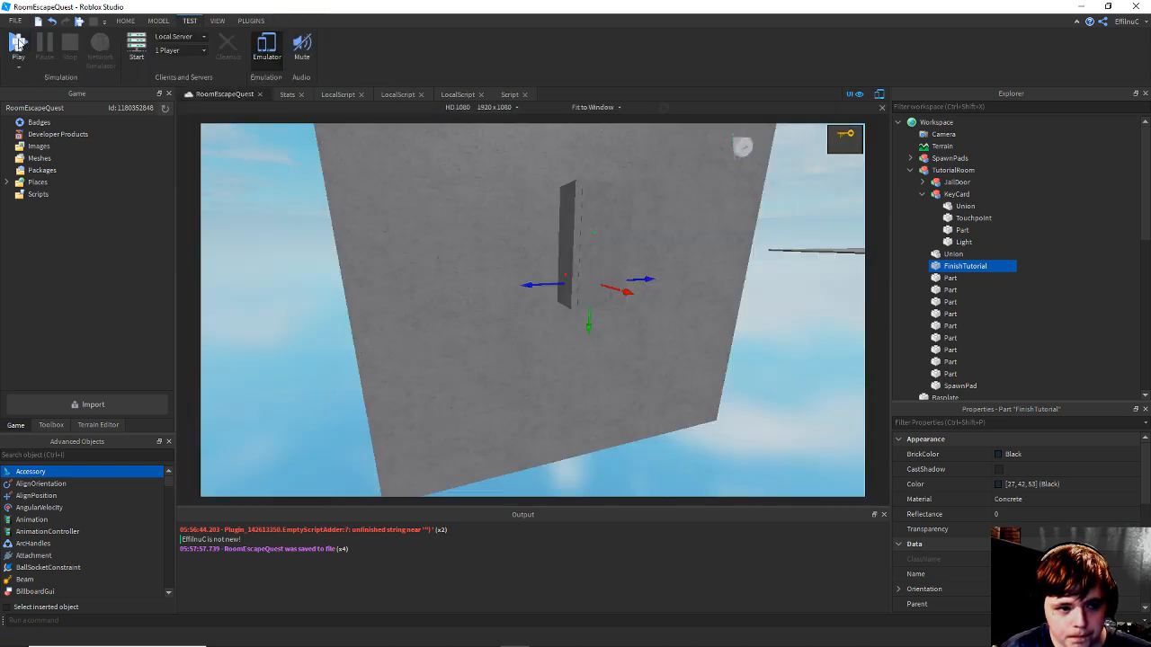
pyautogui.press('F5')
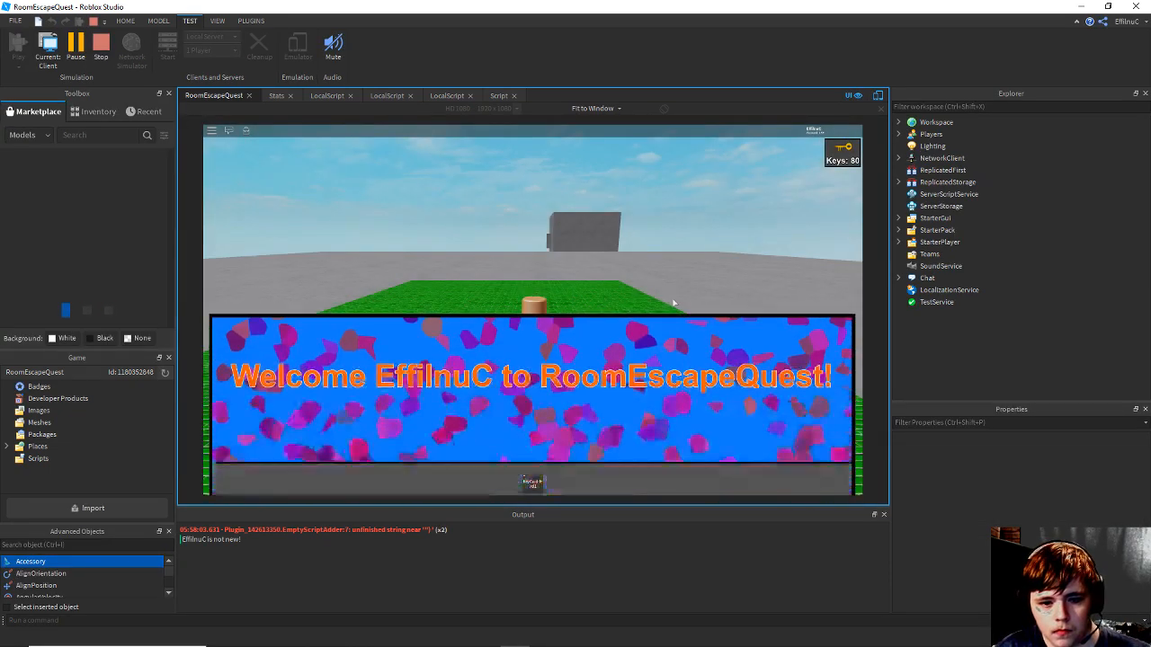
pyautogui.click(567, 391)
pyautogui.click(568, 392)
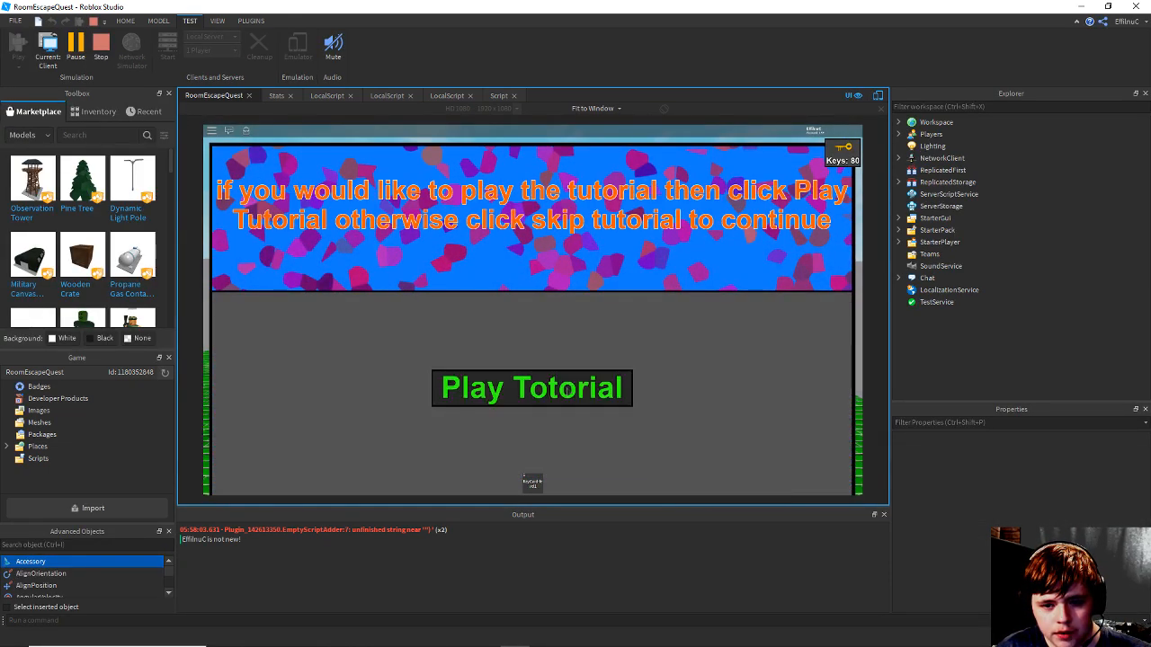
pyautogui.click(568, 391)
# Equip the key card and run the character toward the JailDoor bars.
pyautogui.scroll(-5, 568, 391)
pyautogui.press('w')
pyautogui.moveTo(568, 392); pyautogui.dragTo(555, 369, button='right')
pyautogui.press('1')
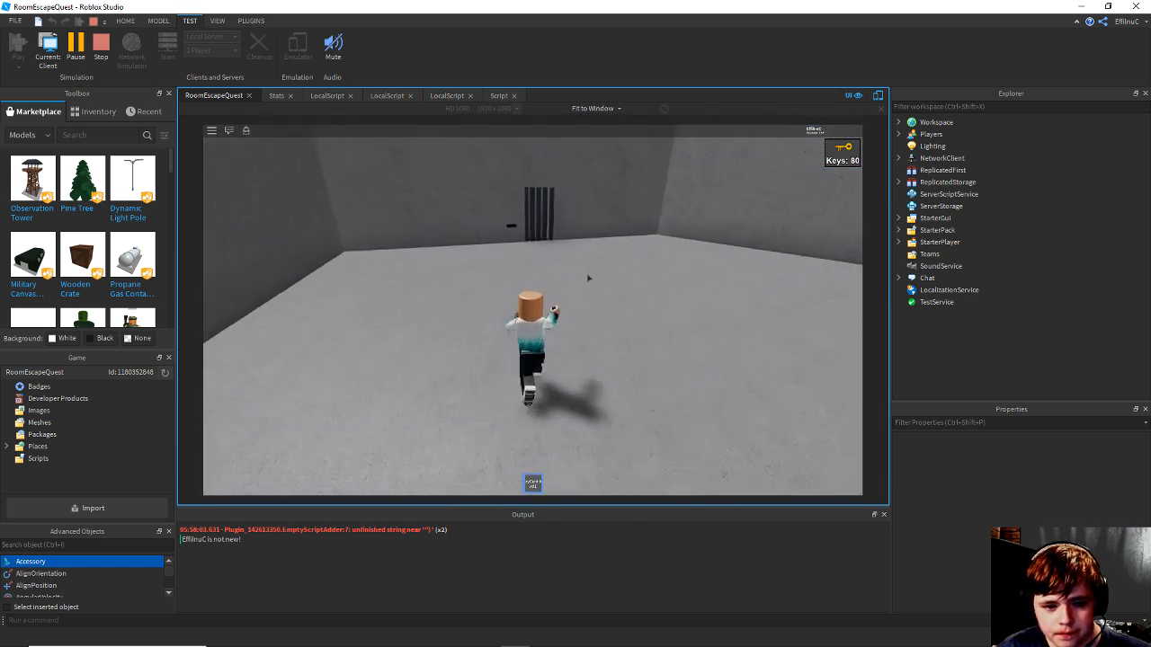
pyautogui.press('w')
pyautogui.press('d')
pyautogui.moveTo(588, 279); pyautogui.dragTo(589, 280, button='right')
pyautogui.press('w')
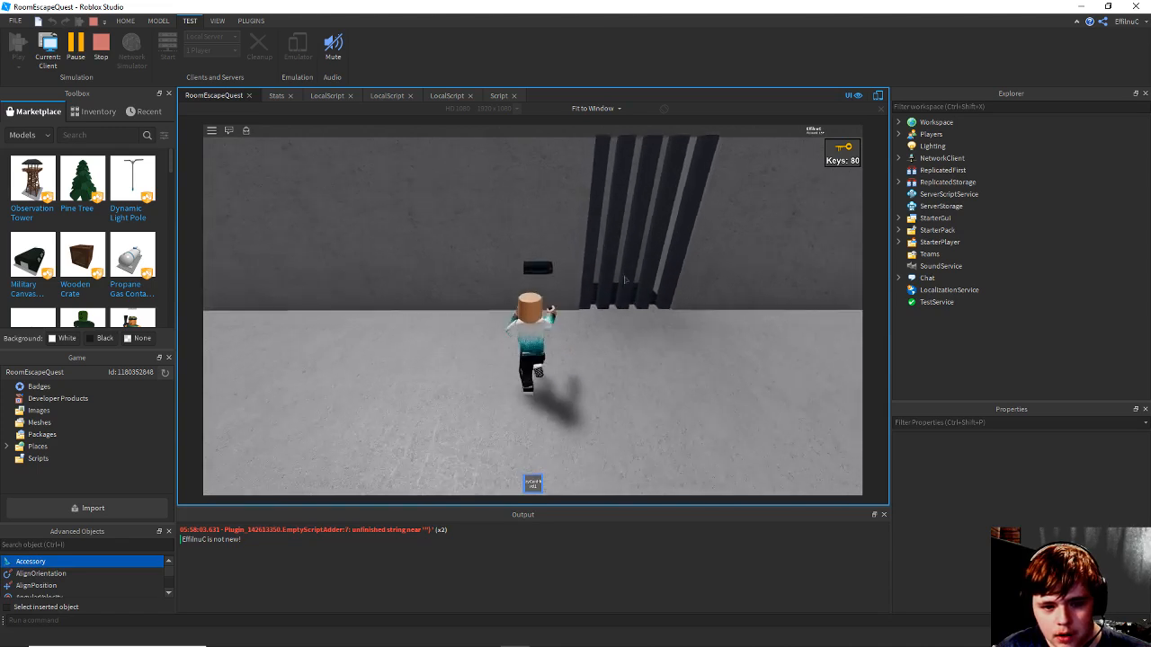
# Try the key card at the reader beside the bars, then stop the play test.
pyautogui.press('a')
pyautogui.press('d')
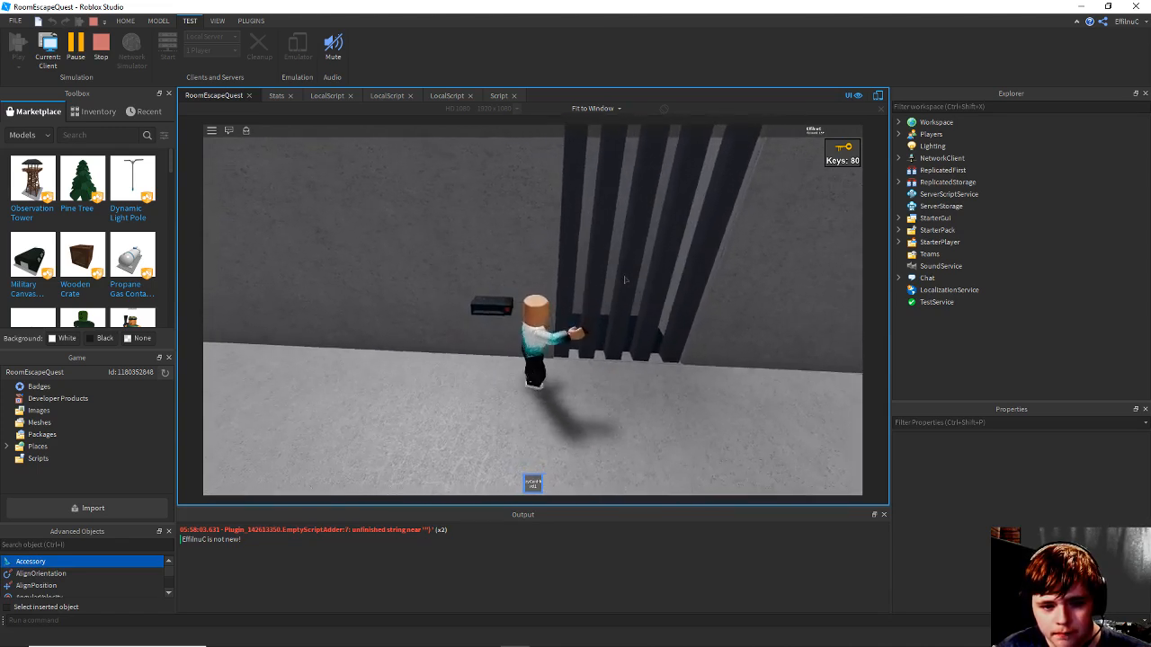
pyautogui.press('a')
pyautogui.press('d')
pyautogui.press('a')
pyautogui.press('d')
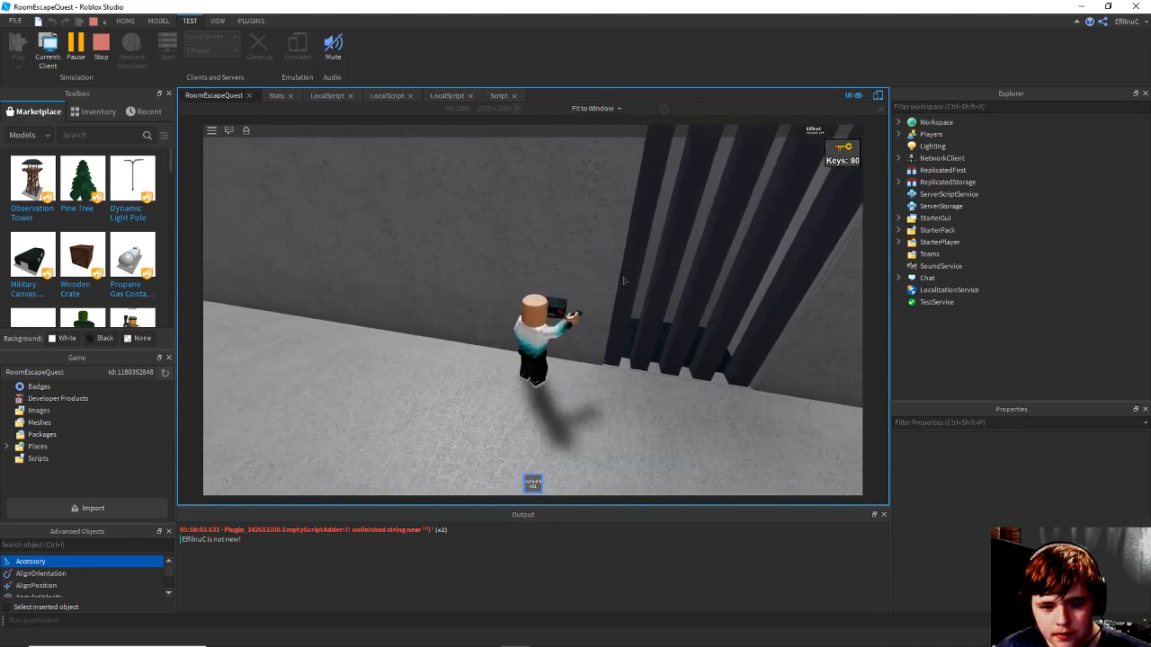
pyautogui.press('a')
pyautogui.scroll(5, 625, 280)
pyautogui.scroll(-2, 535, 313)
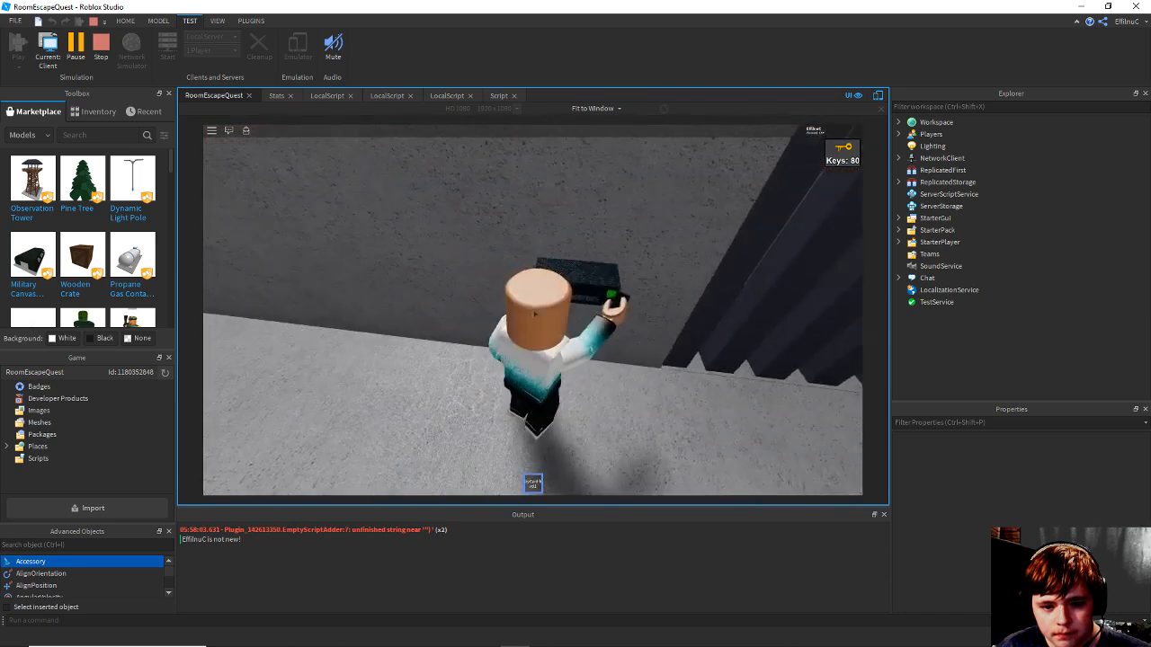
pyautogui.press('s')
pyautogui.press('d')
pyautogui.press('1')
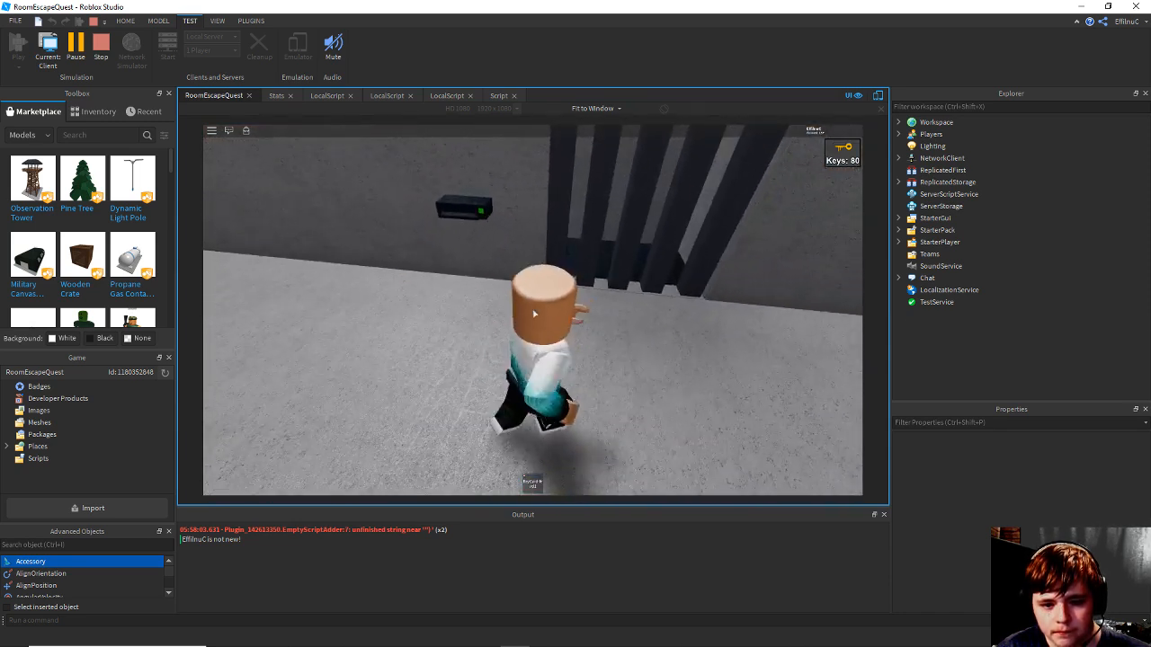
pyautogui.press('w')
pyautogui.press('w')
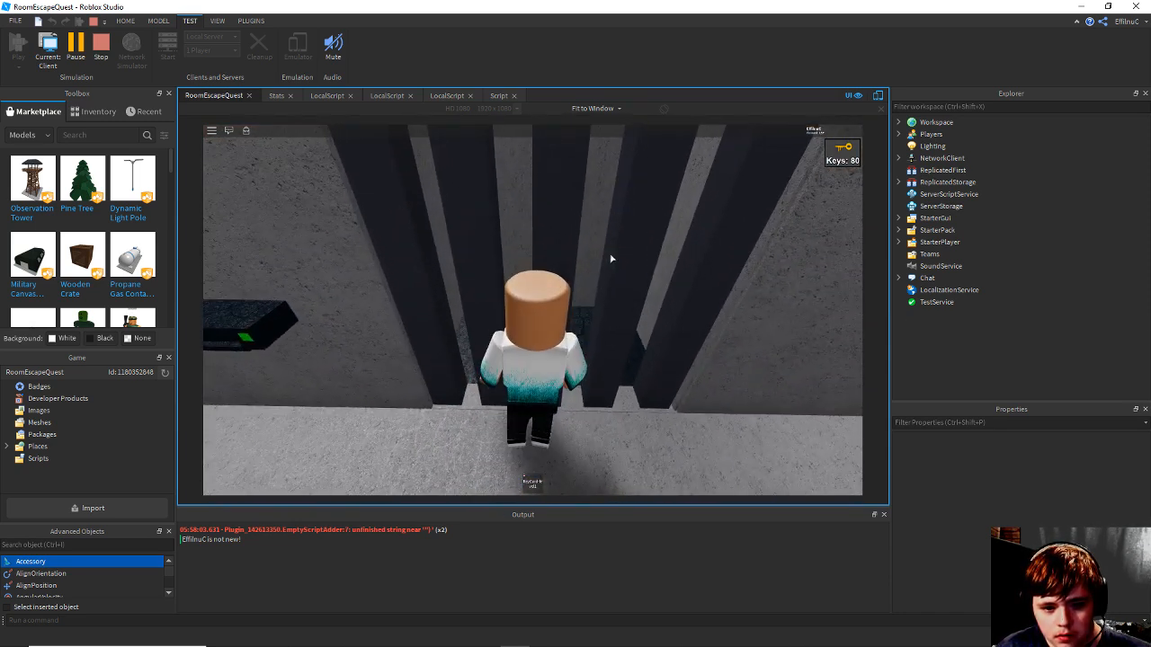
pyautogui.press('1')
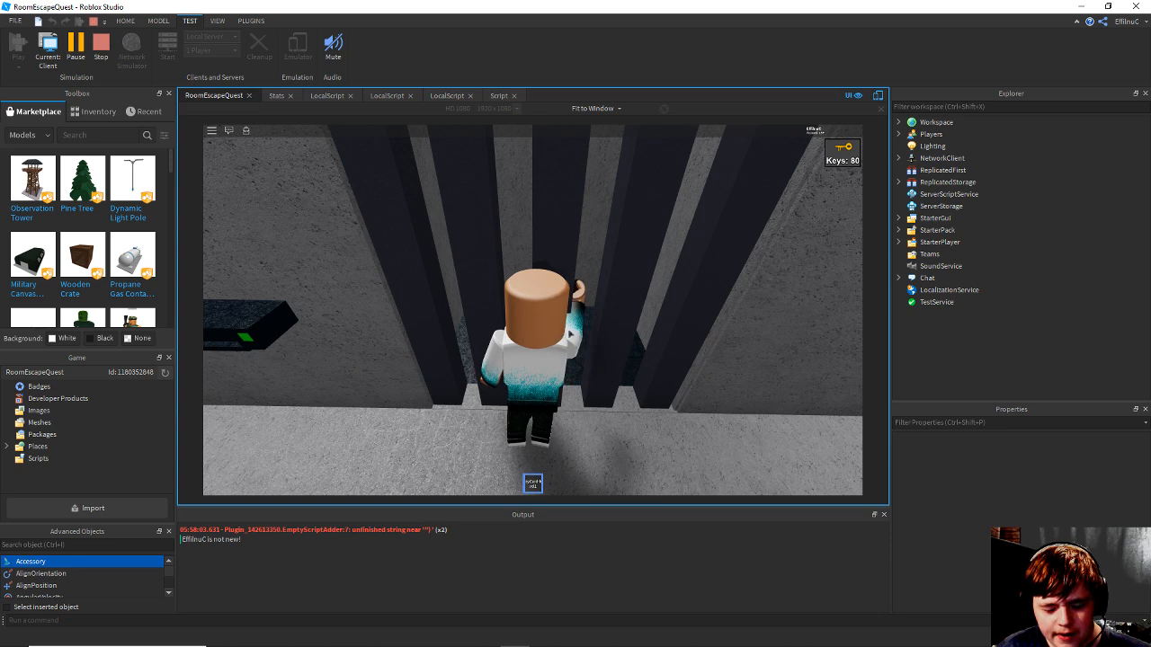
pyautogui.press('1')
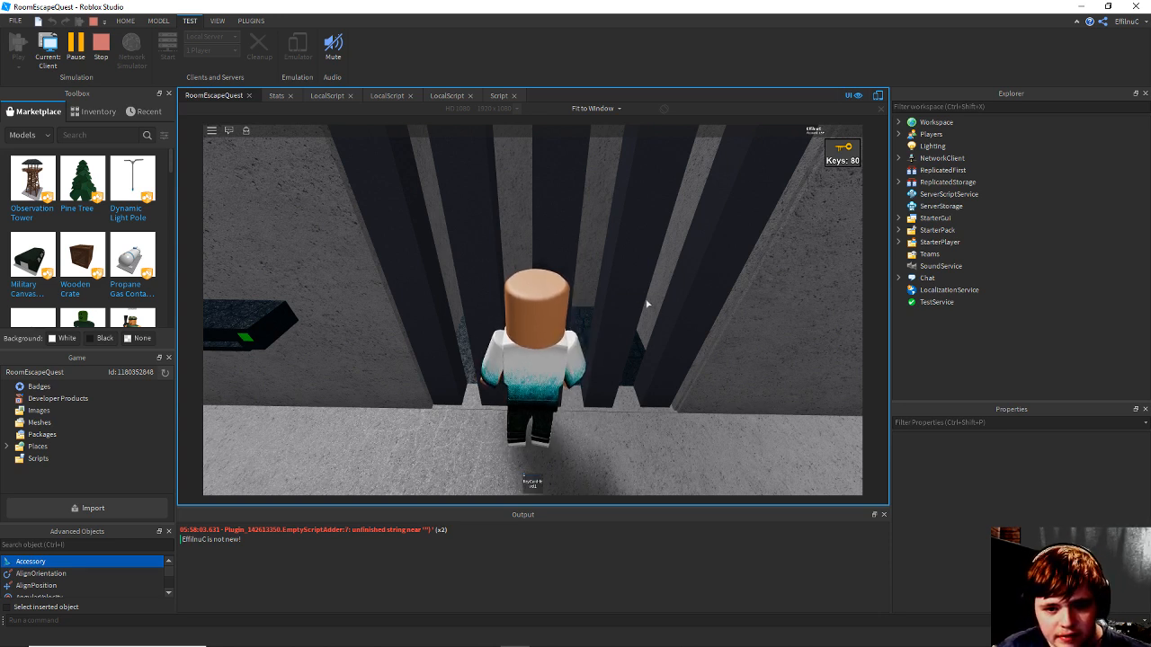
pyautogui.scroll(-5, 647, 304)
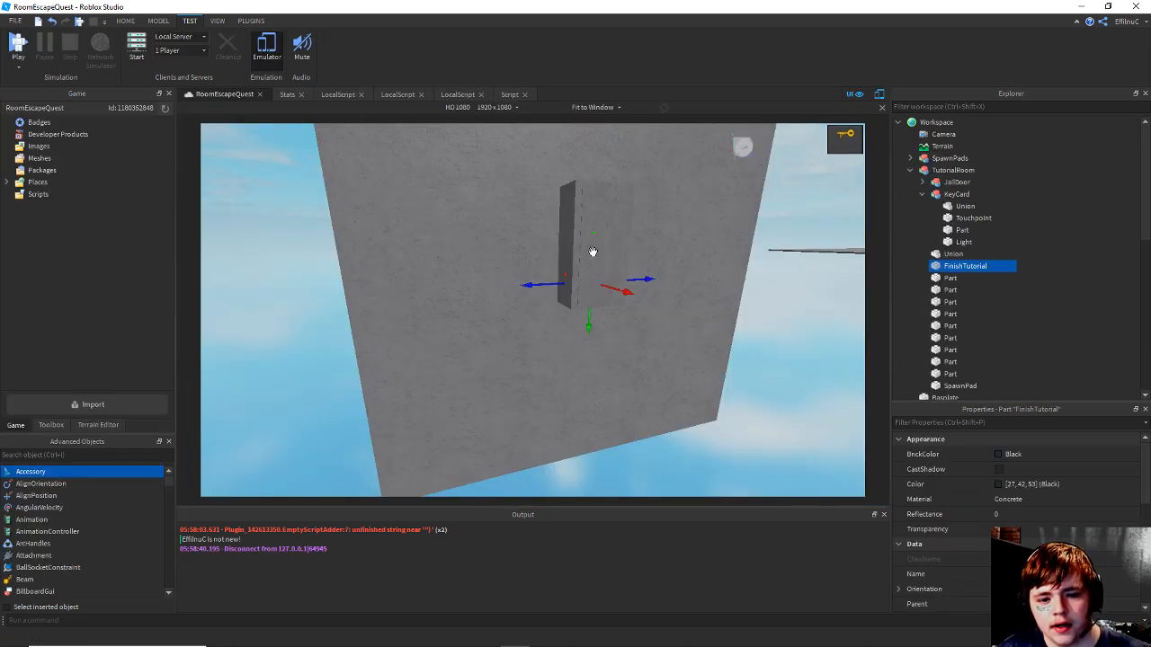
pyautogui.click(790, 314)
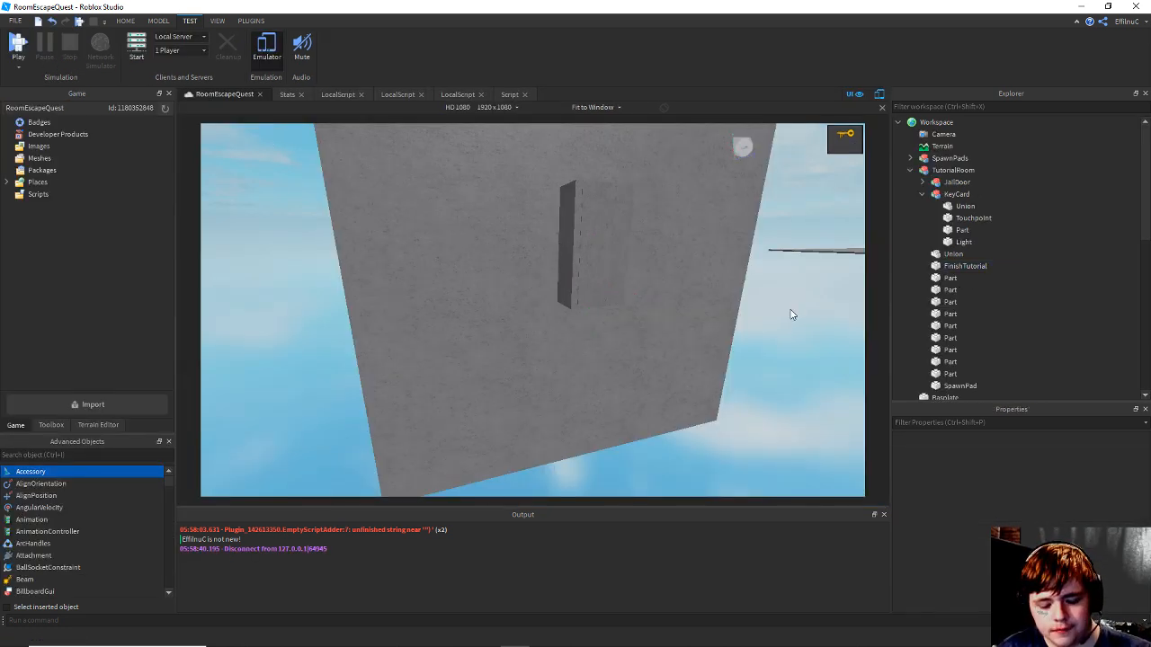
# Save the place and scroll the keycard script down to the TouchPoint.Touched handler.
pyautogui.hotkey('ctrl', 's')
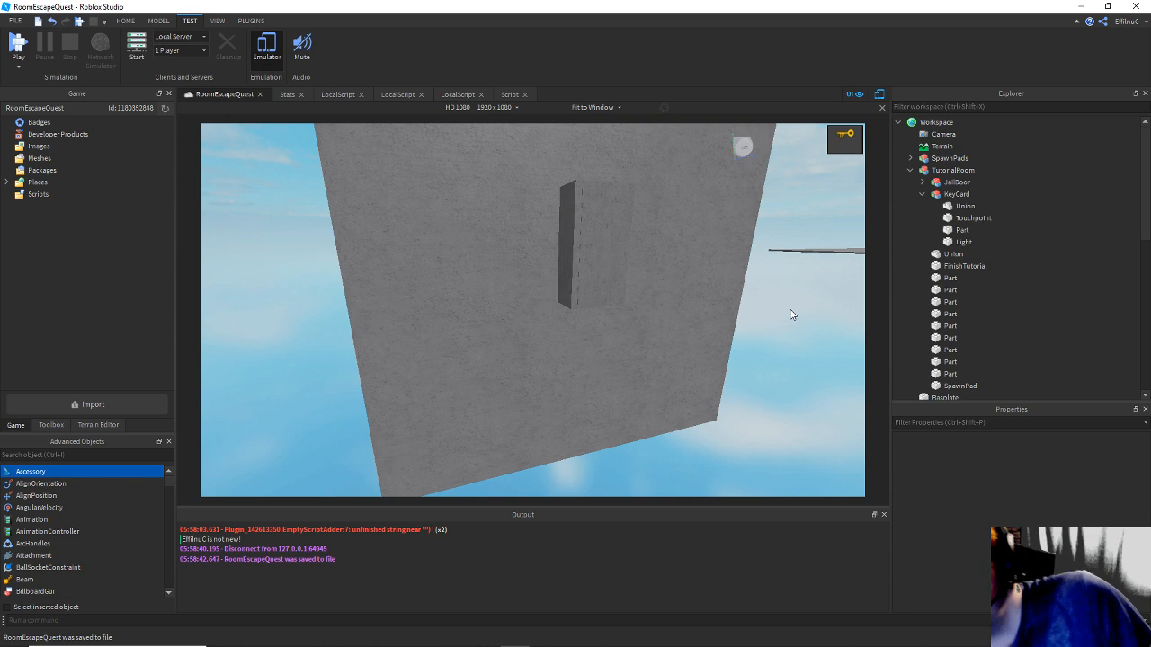
pyautogui.hotkey('ctrl', 's')
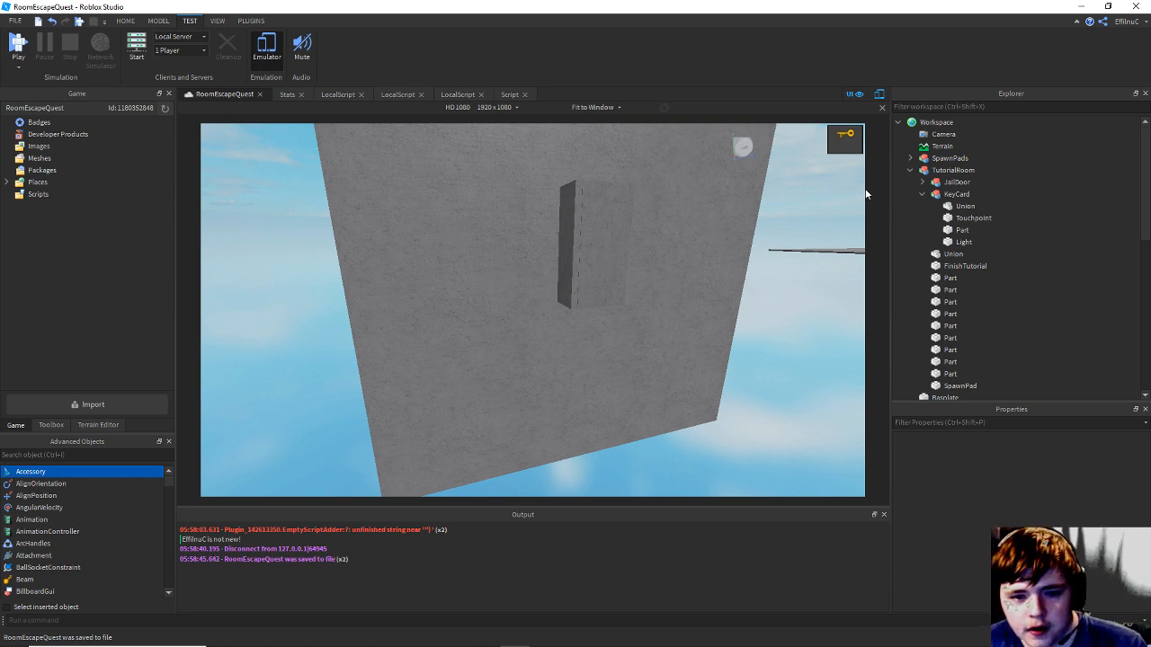
pyautogui.press('w')
pyautogui.click(508, 95)
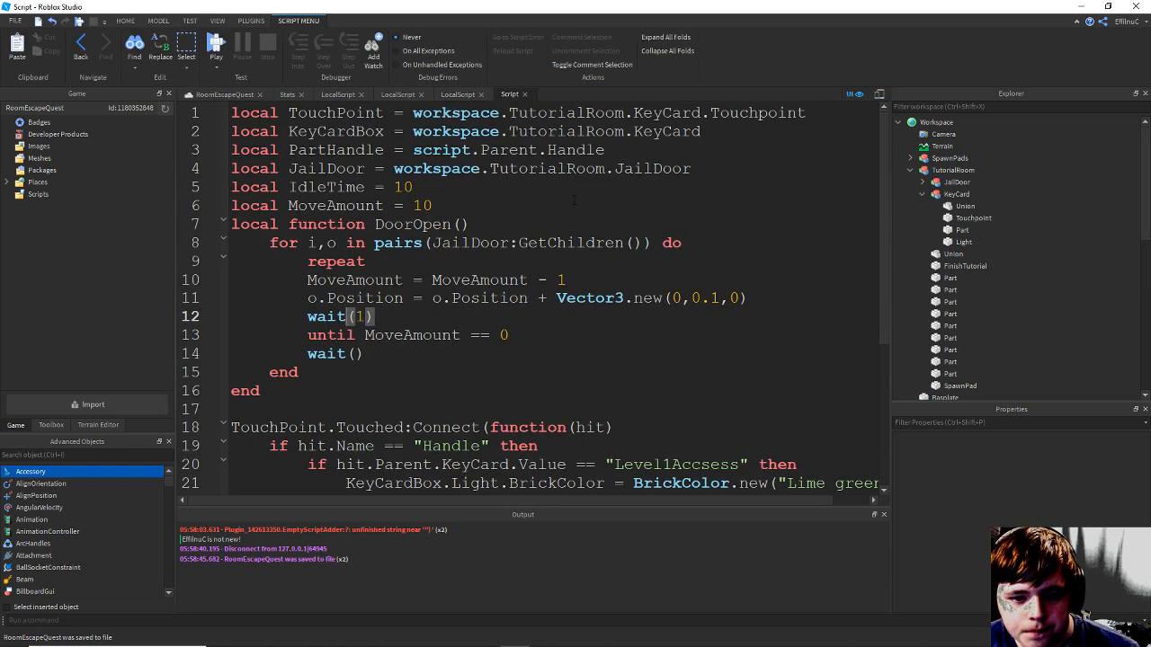
pyautogui.scroll(-3, 636, 256)
pyautogui.scroll(3, 621, 255)
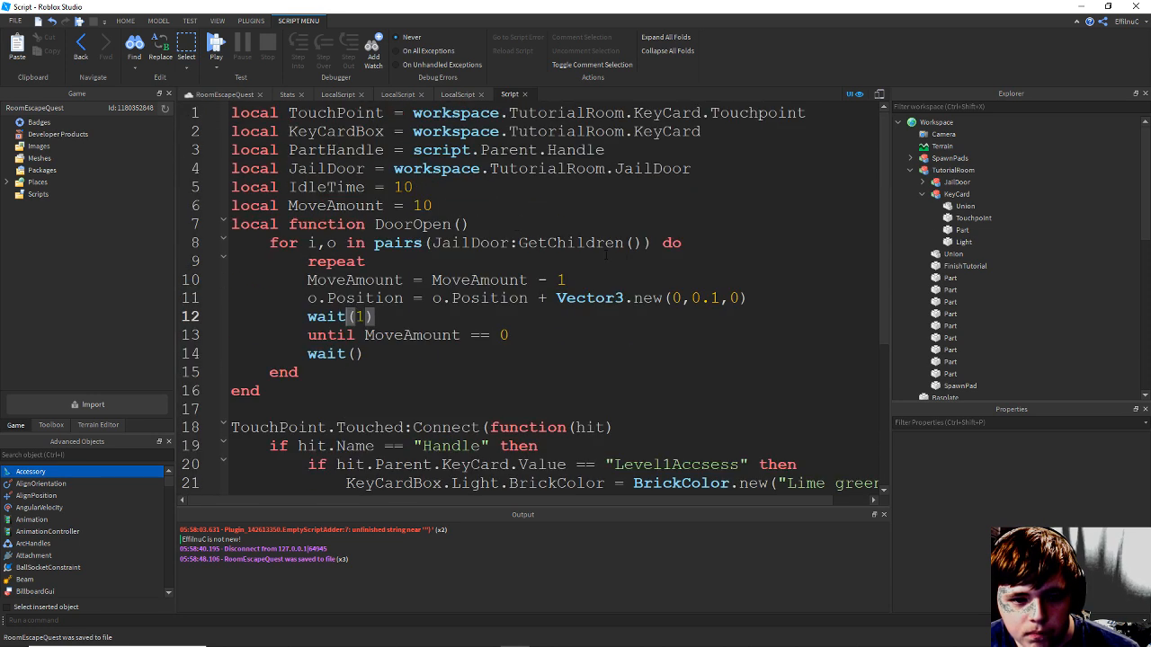
pyautogui.scroll(-10, 1011, 196)
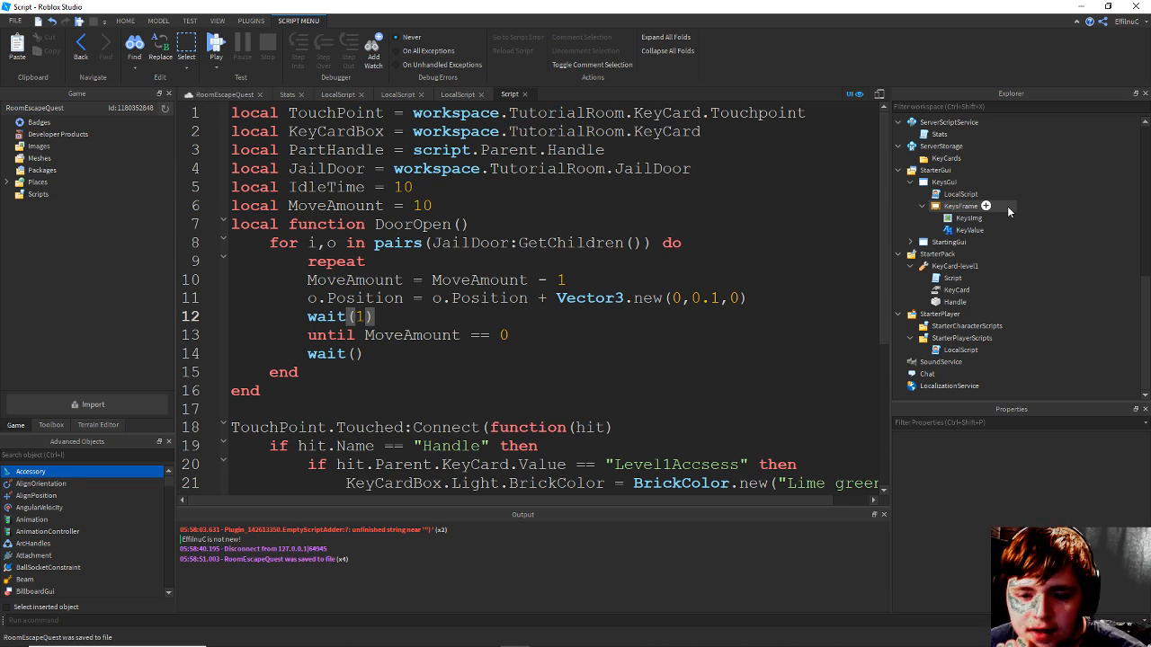
pyautogui.scroll(-3, 542, 331)
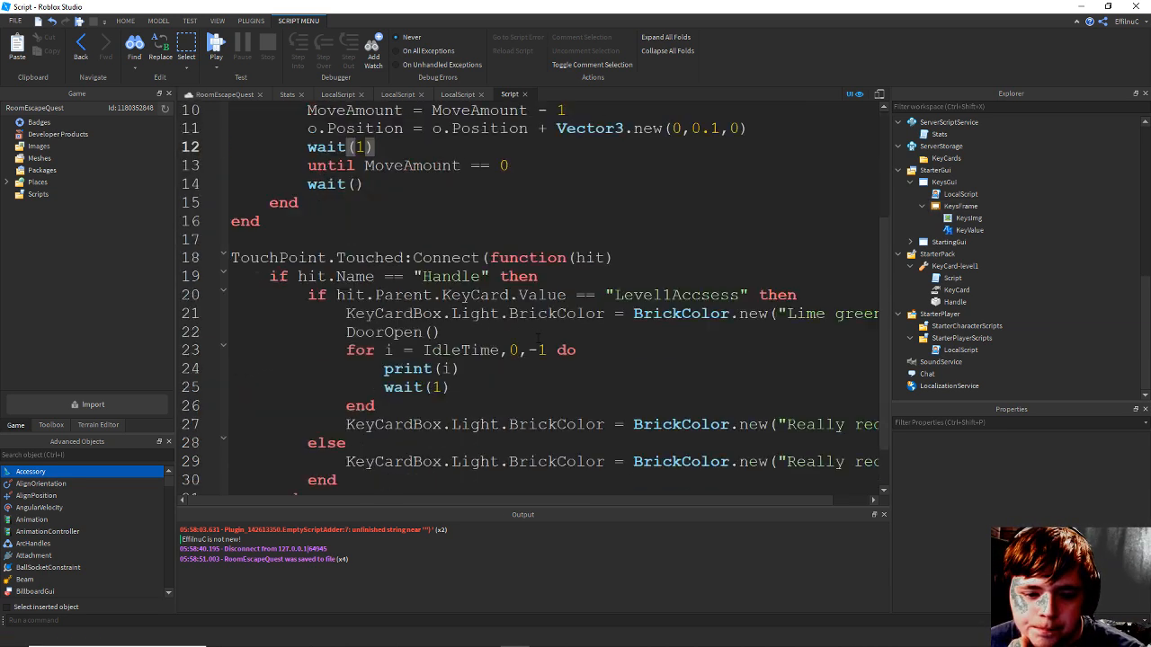
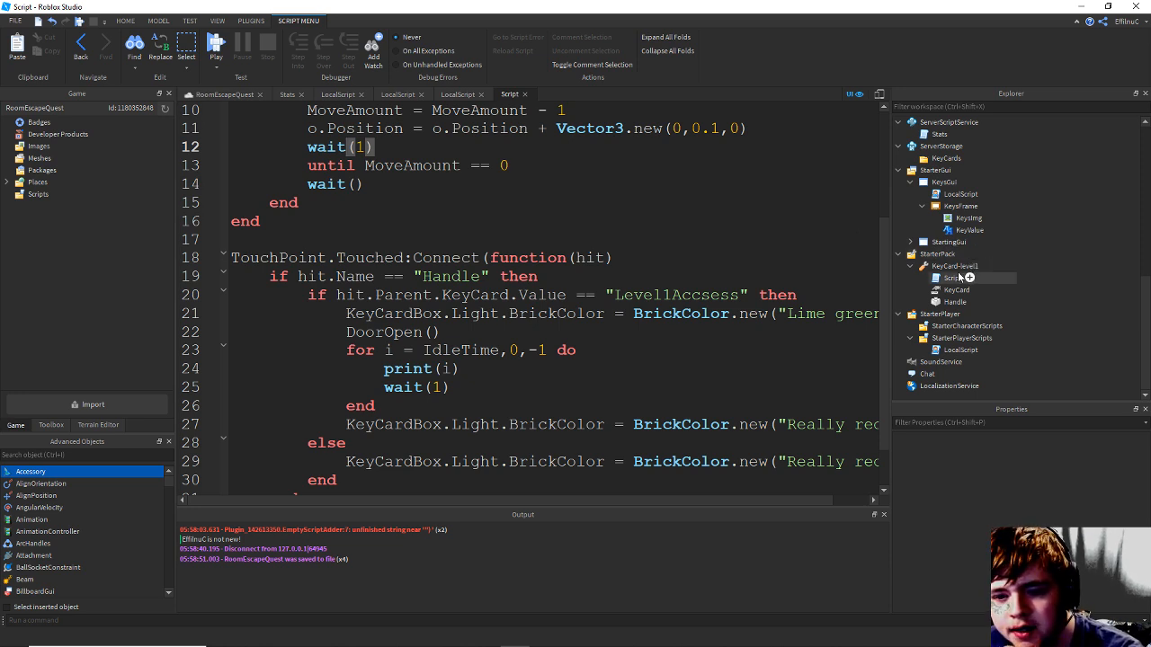
# Review the DoorOpen loop and place the caret on the o.Position line.
pyautogui.scroll(2, 959, 277)
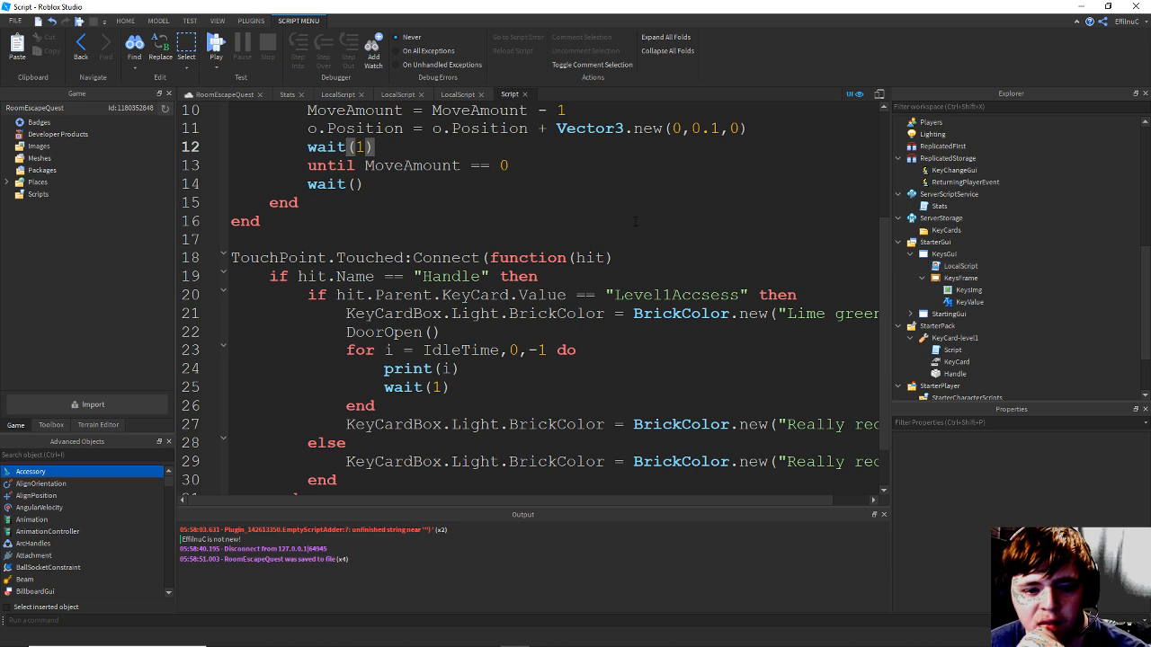
pyautogui.scroll(-1, 610, 266)
pyautogui.scroll(2, 611, 266)
pyautogui.scroll(2, 611, 267)
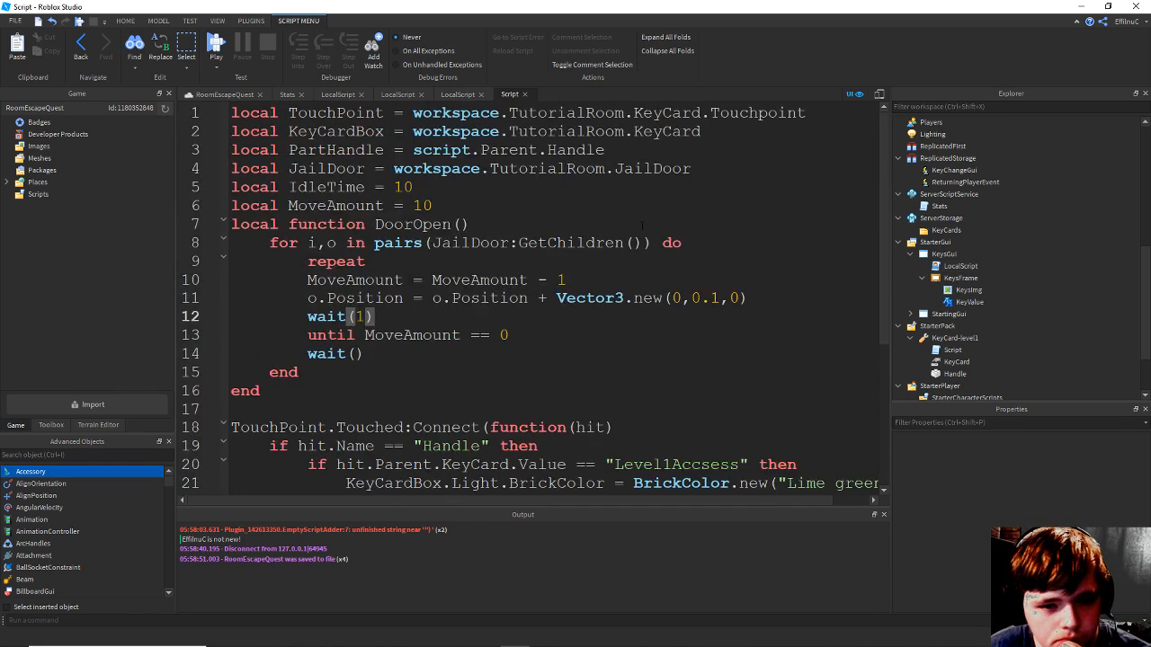
pyautogui.scroll(-2, 1016, 252)
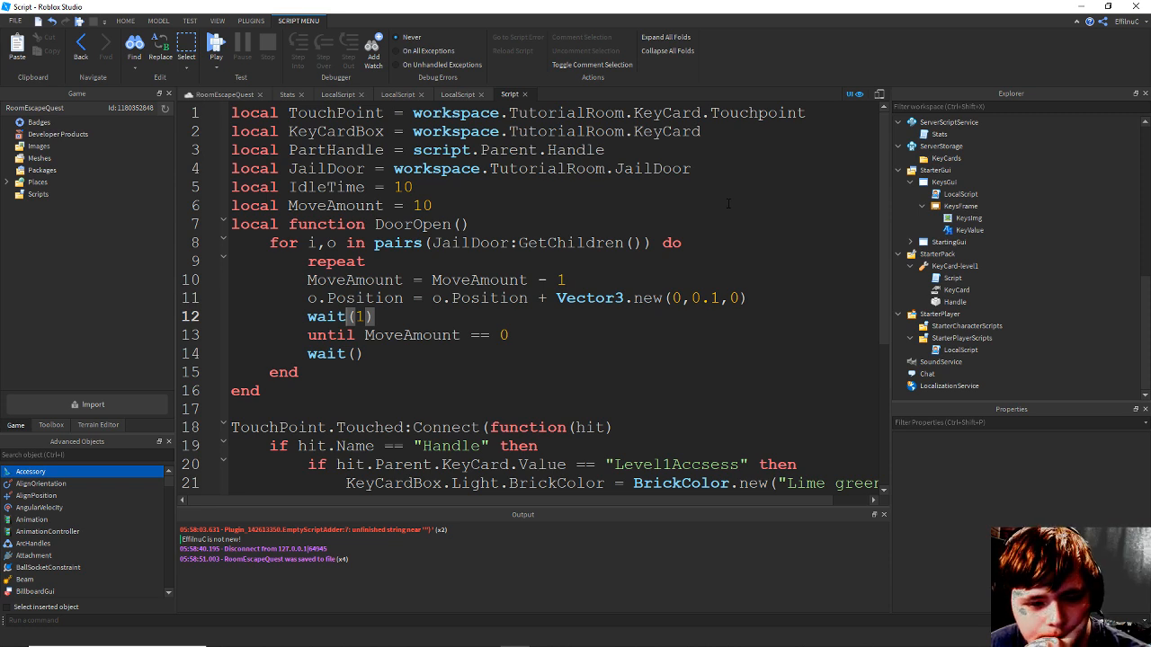
pyautogui.scroll(-2, 730, 204)
pyautogui.scroll(1, 729, 204)
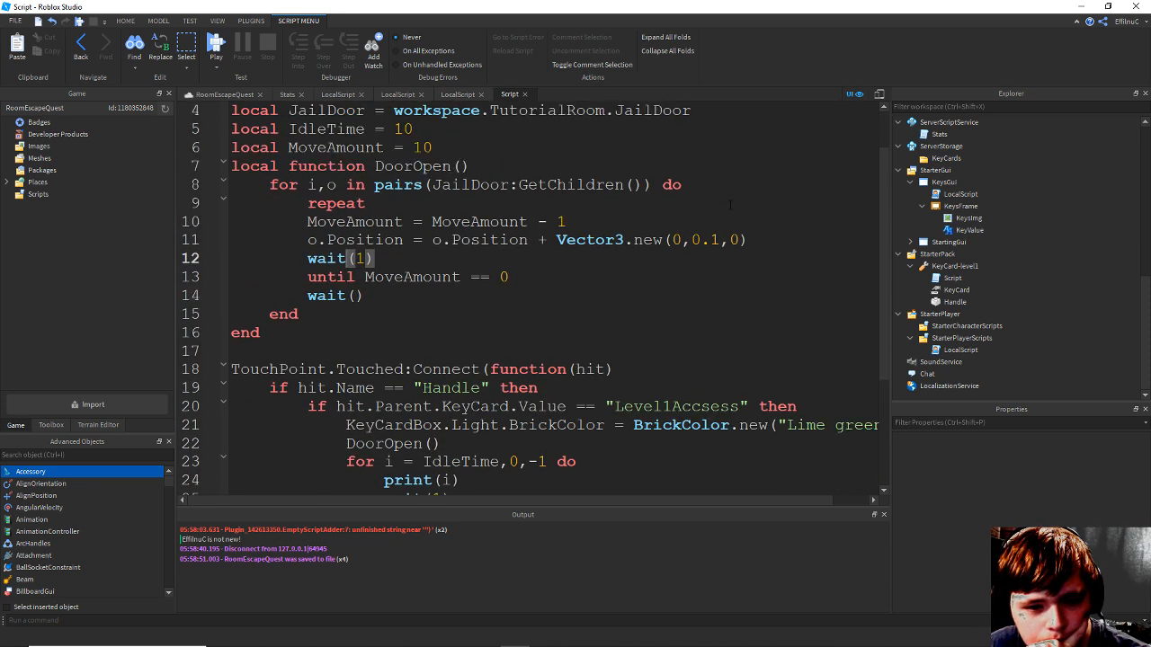
pyautogui.click(444, 241)
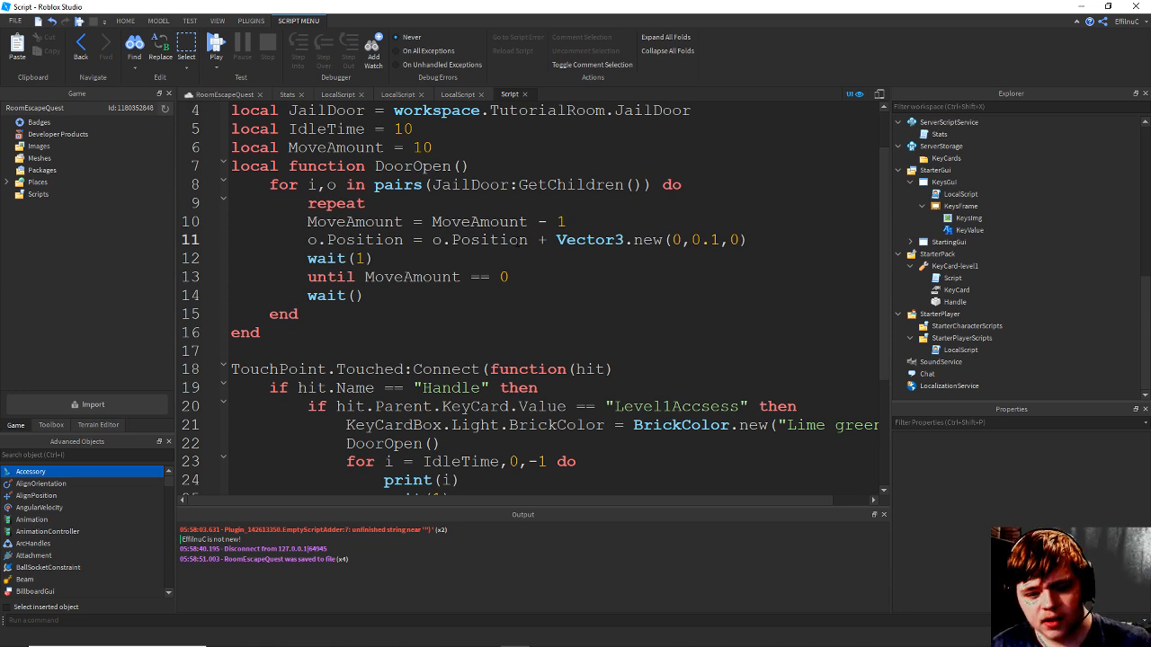
# Save RoomEscapeQuest and return to its 3D game view.
pyautogui.scroll(-2, 530, 297)
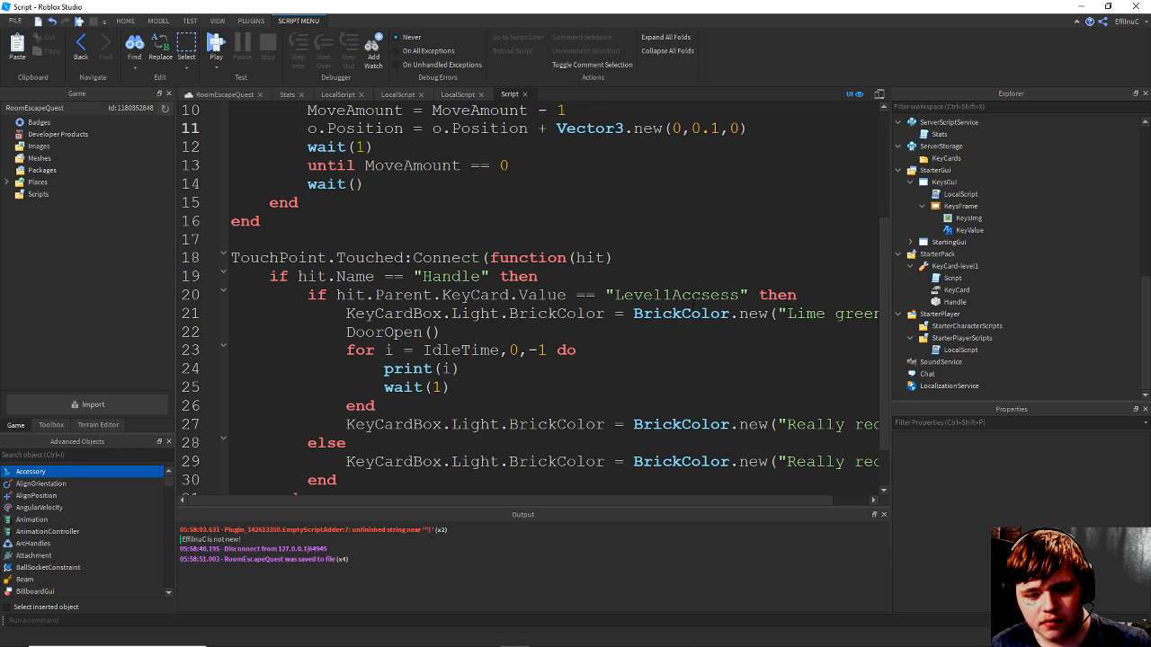
pyautogui.hotkey('ctrl', 's')
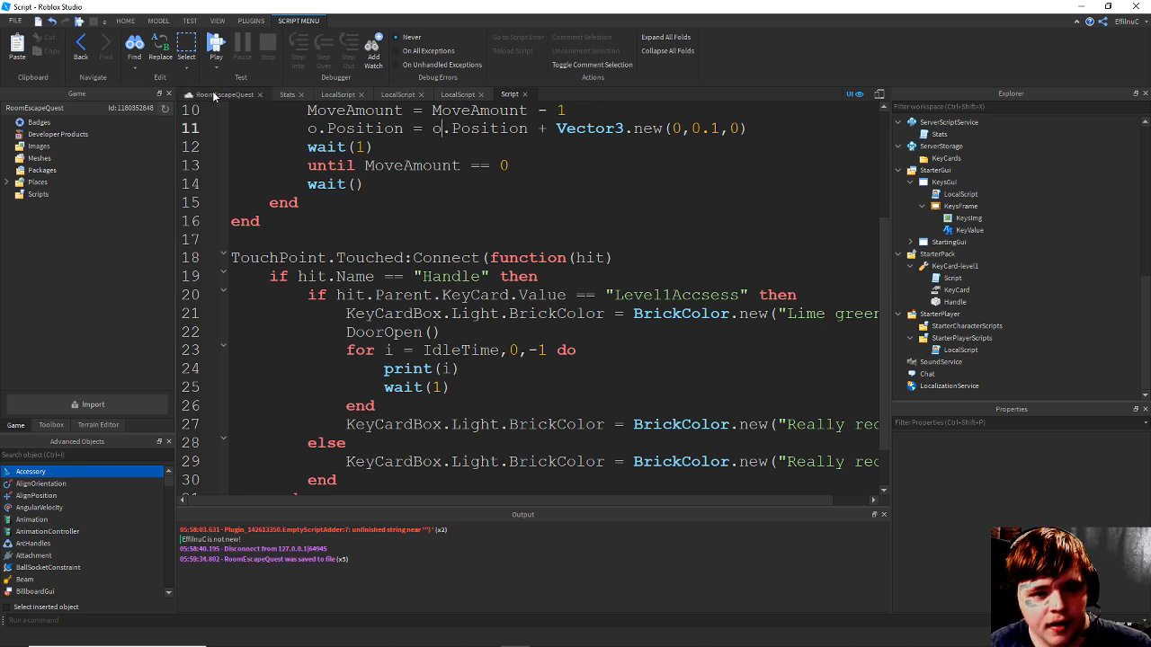
pyautogui.click(215, 93)
# Start a playtest and click through the welcome and intro messages.
pyautogui.click(20, 43)
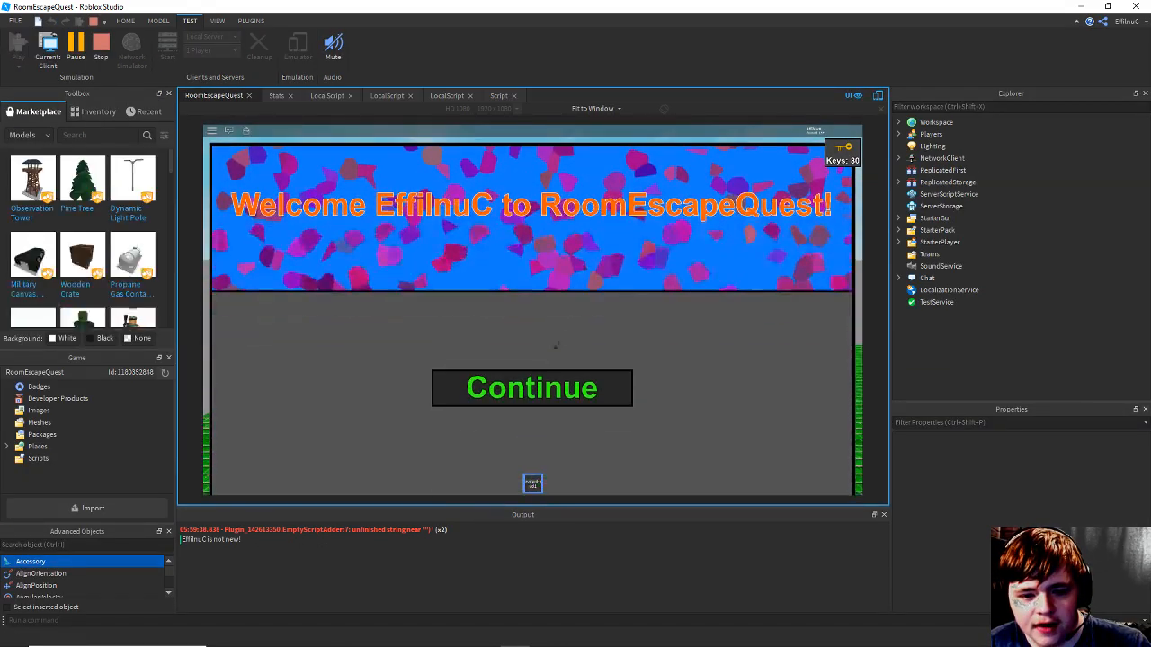
pyautogui.click(519, 384)
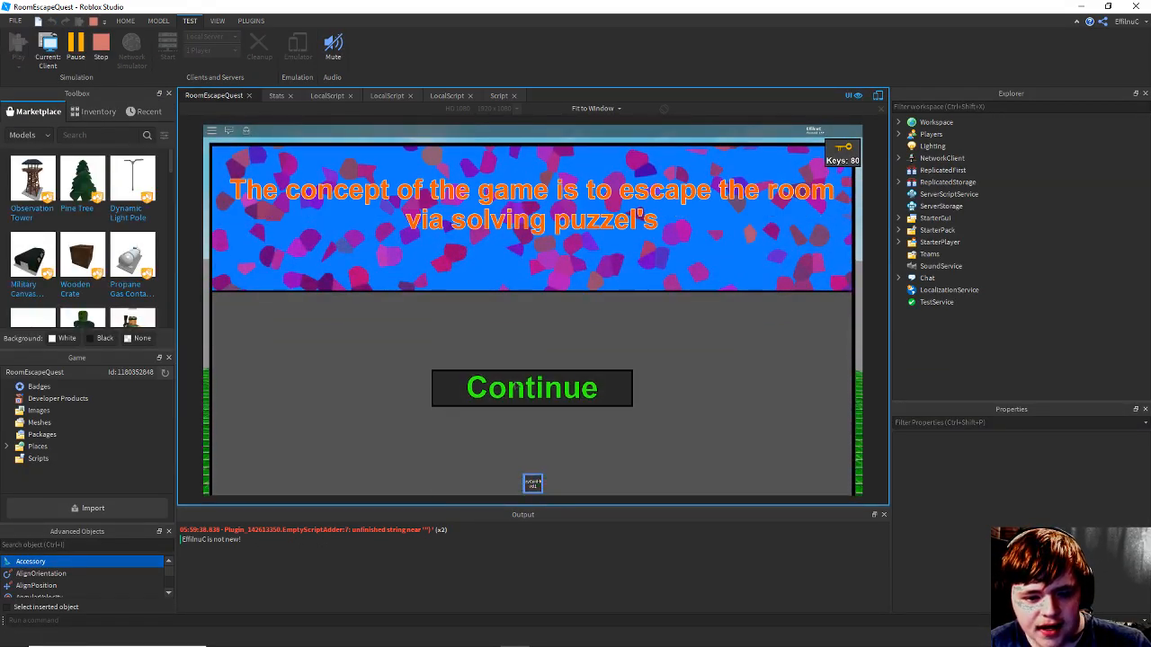
pyautogui.click(517, 385)
pyautogui.click(517, 385)
# Equip the keycard and walk the avatar up to the reader beside the jail bars.
pyautogui.moveTo(517, 384); pyautogui.dragTo(499, 400, button='right')
pyautogui.press('w')
pyautogui.scroll(-3, 517, 385)
pyautogui.press('a')
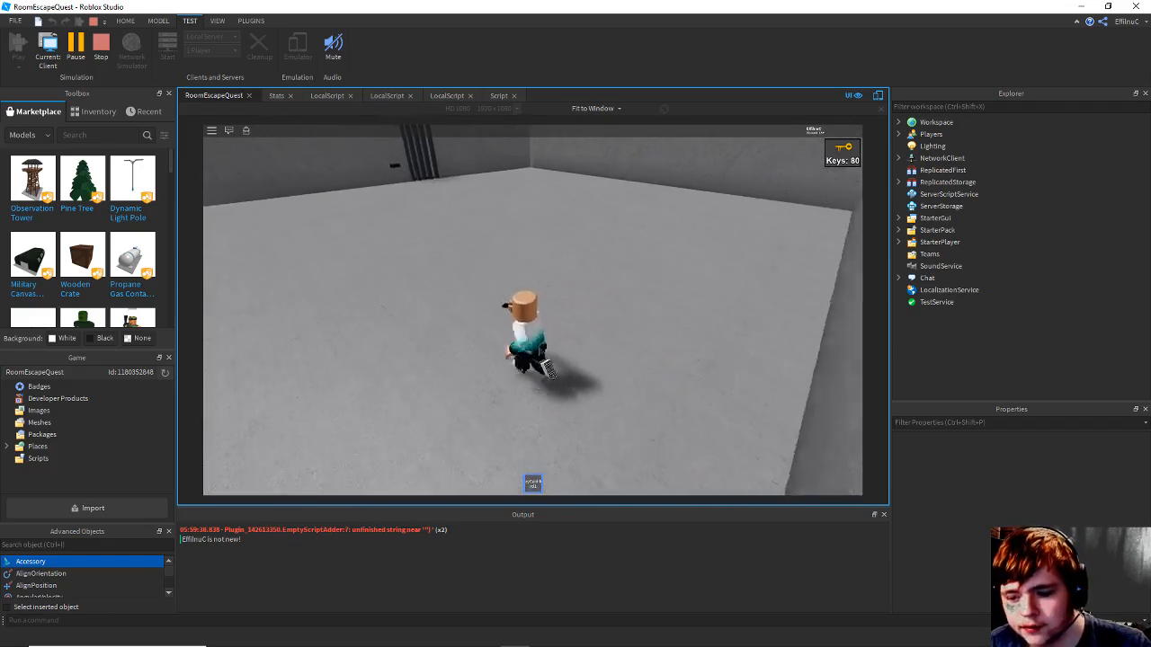
pyautogui.press('w')
pyautogui.moveTo(607, 298); pyautogui.dragTo(576, 296, button='right')
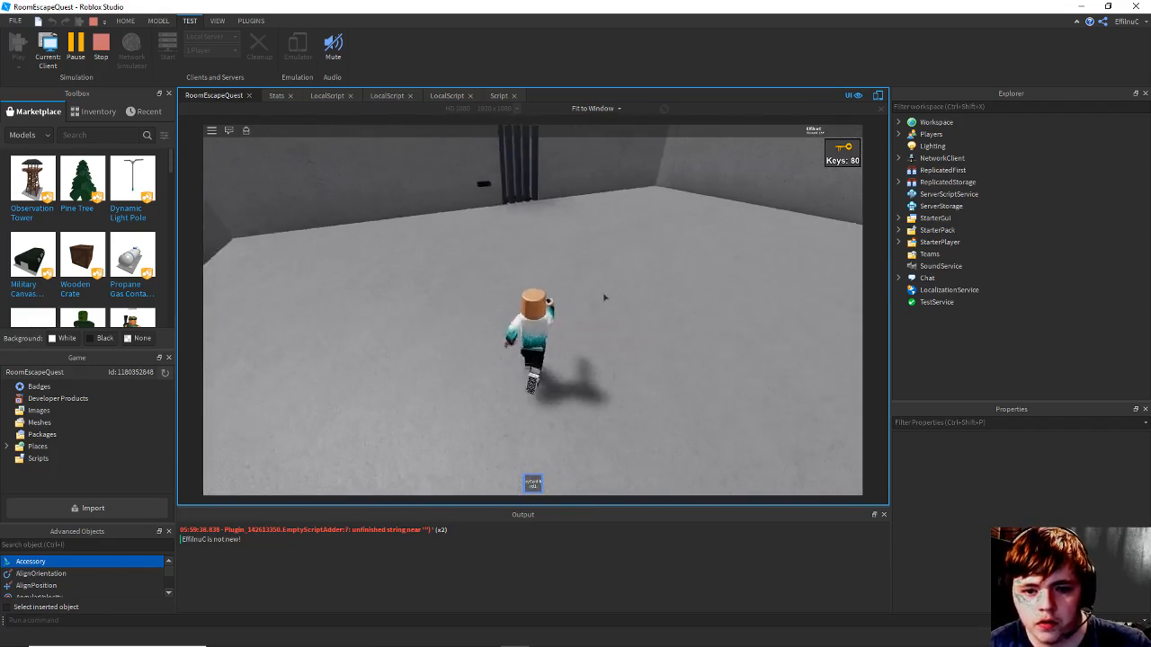
pyautogui.press('w')
pyautogui.press('1')
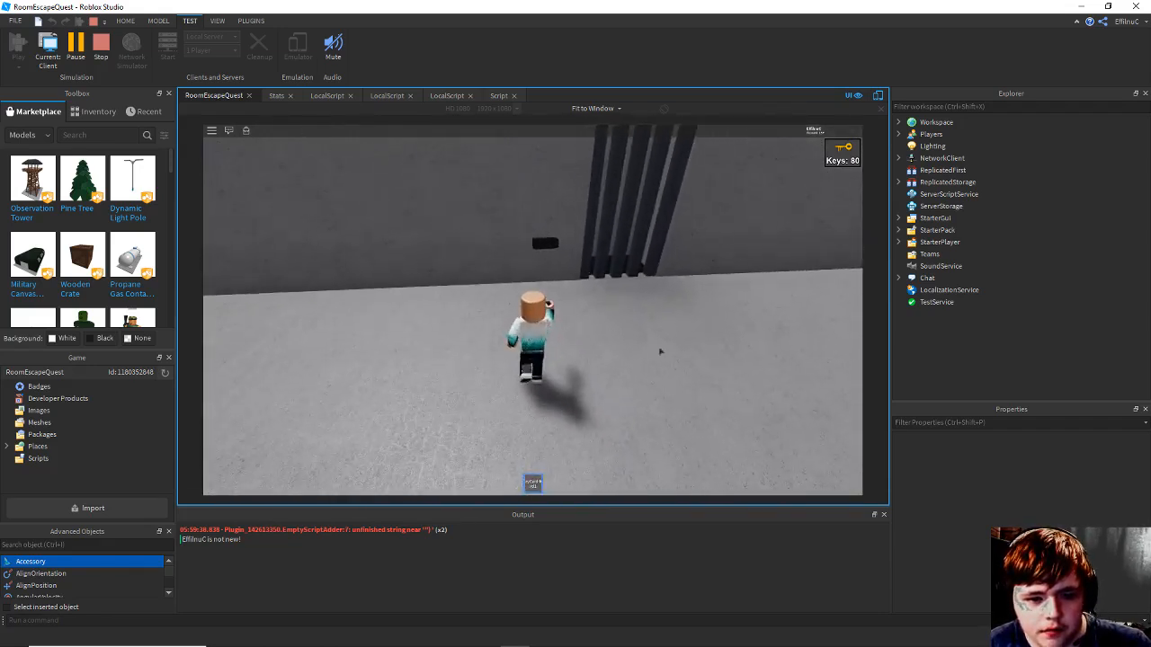
pyautogui.moveTo(660, 351); pyautogui.dragTo(651, 352, button='right')
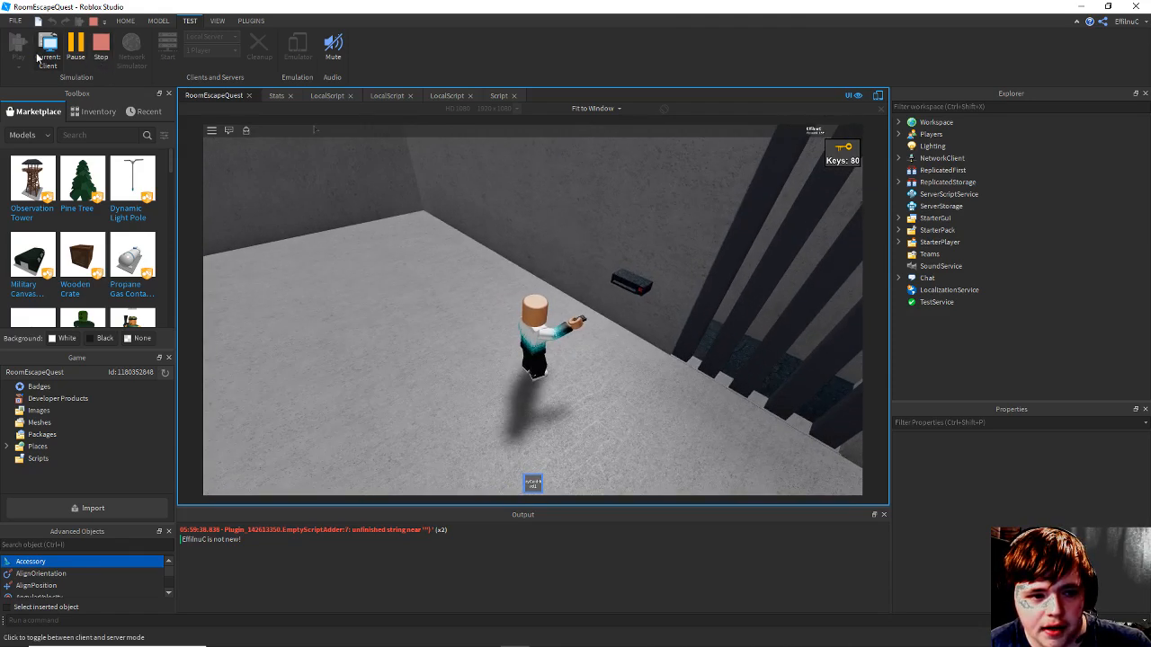
pyautogui.press('w')
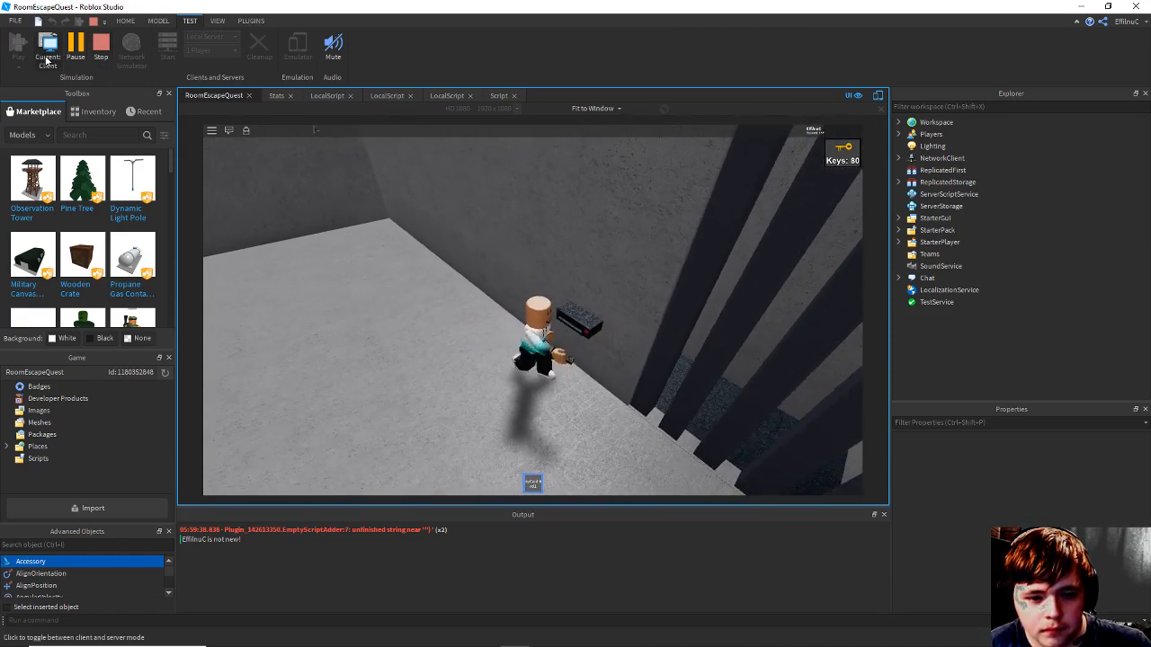
# Inspect the bars from the server view, switch back to client, and stop the playtest.
pyautogui.click(50, 52)
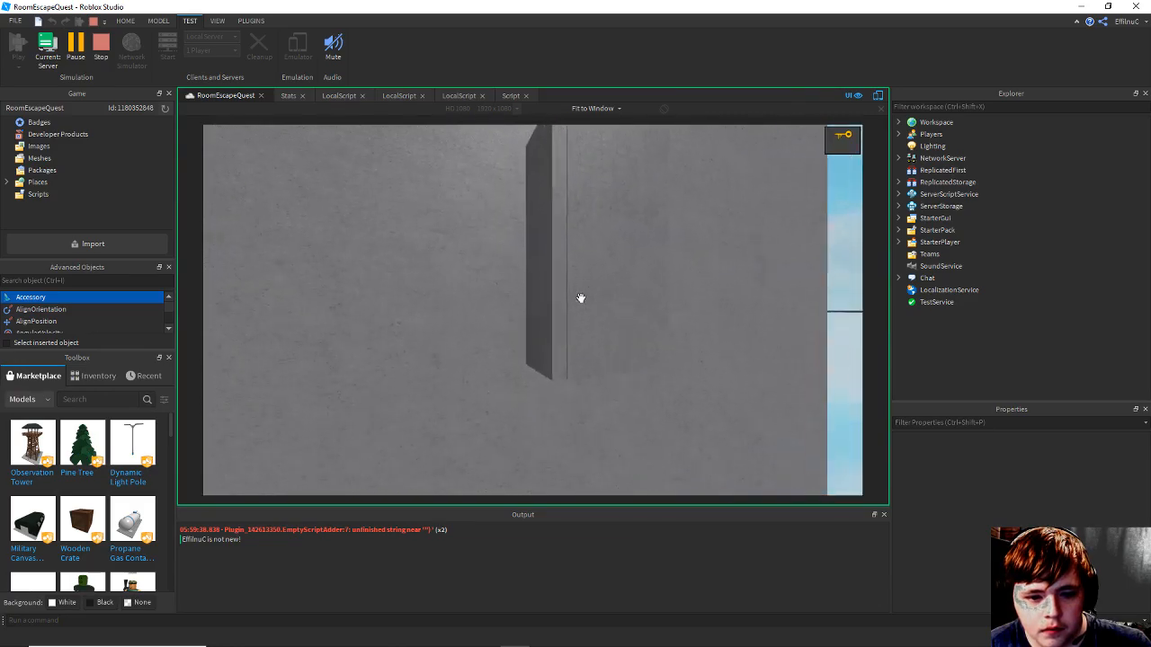
pyautogui.moveTo(581, 299); pyautogui.dragTo(581, 298, button='right')
pyautogui.press('w')
pyautogui.press('s')
pyautogui.press('w')
pyautogui.press('s')
pyautogui.click(48, 47)
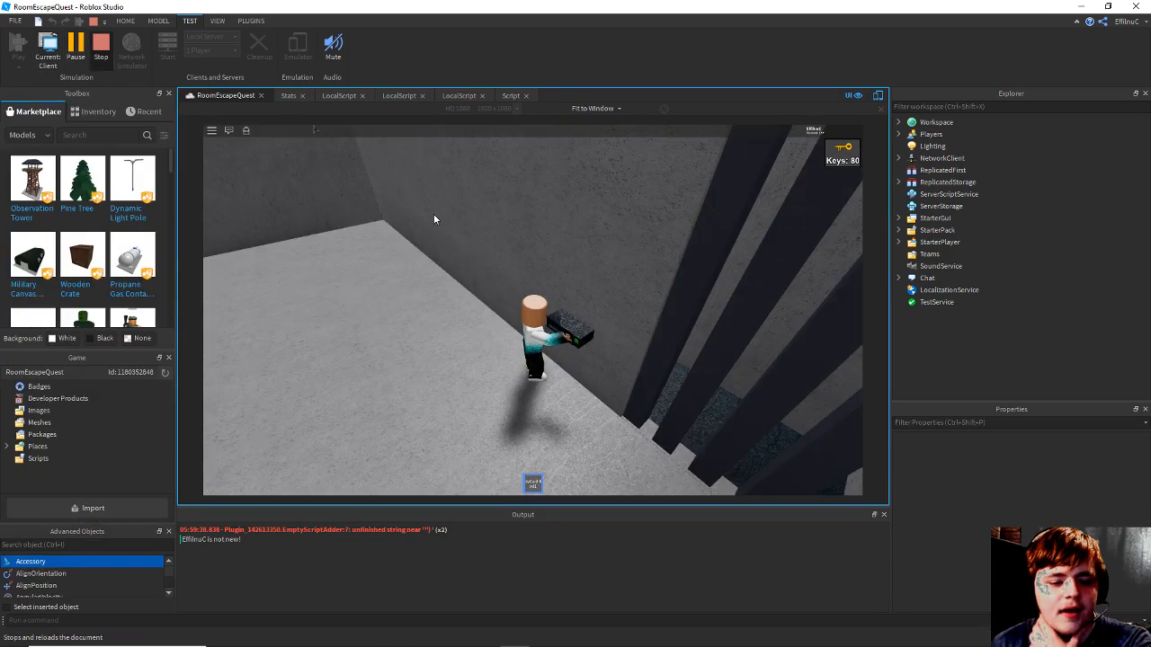
pyautogui.click(101, 47)
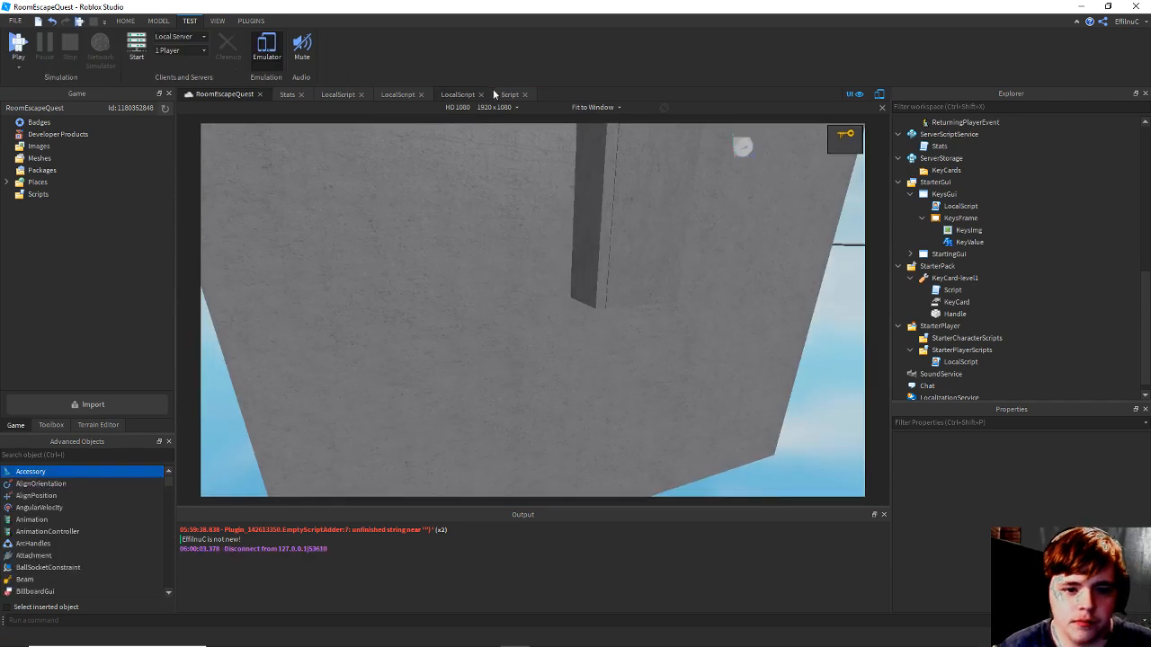
# Open the keycard reader Script and save the place several times while reviewing it.
pyautogui.click(504, 93)
pyautogui.scroll(-1, 531, 306)
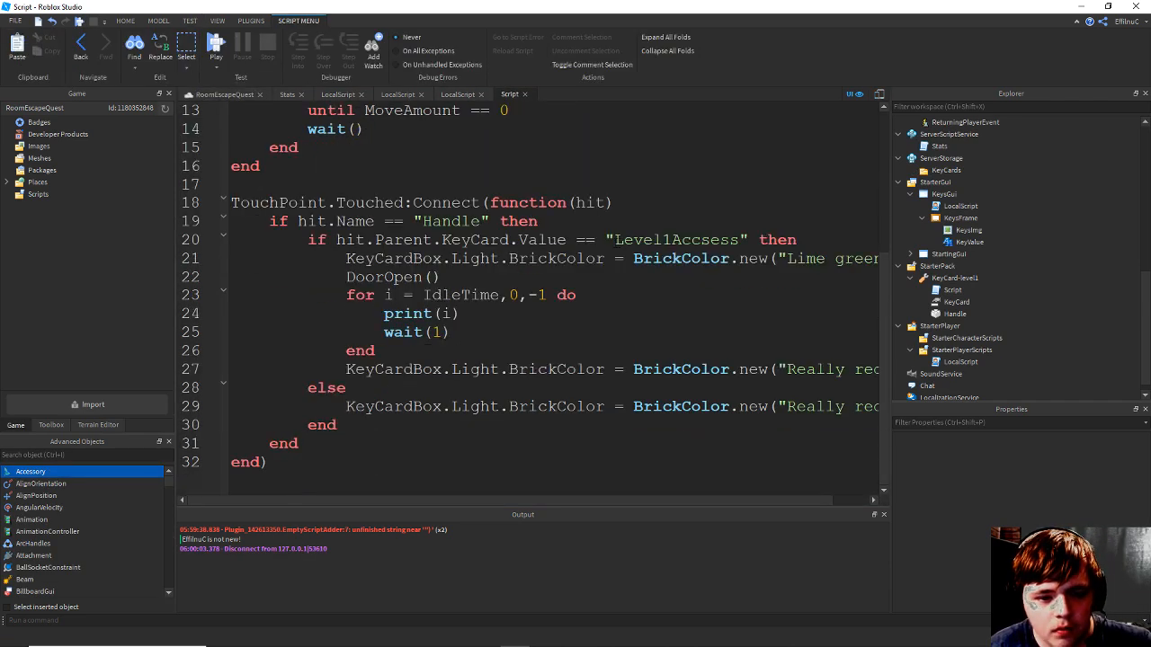
pyautogui.hotkey('ctrl', 's')
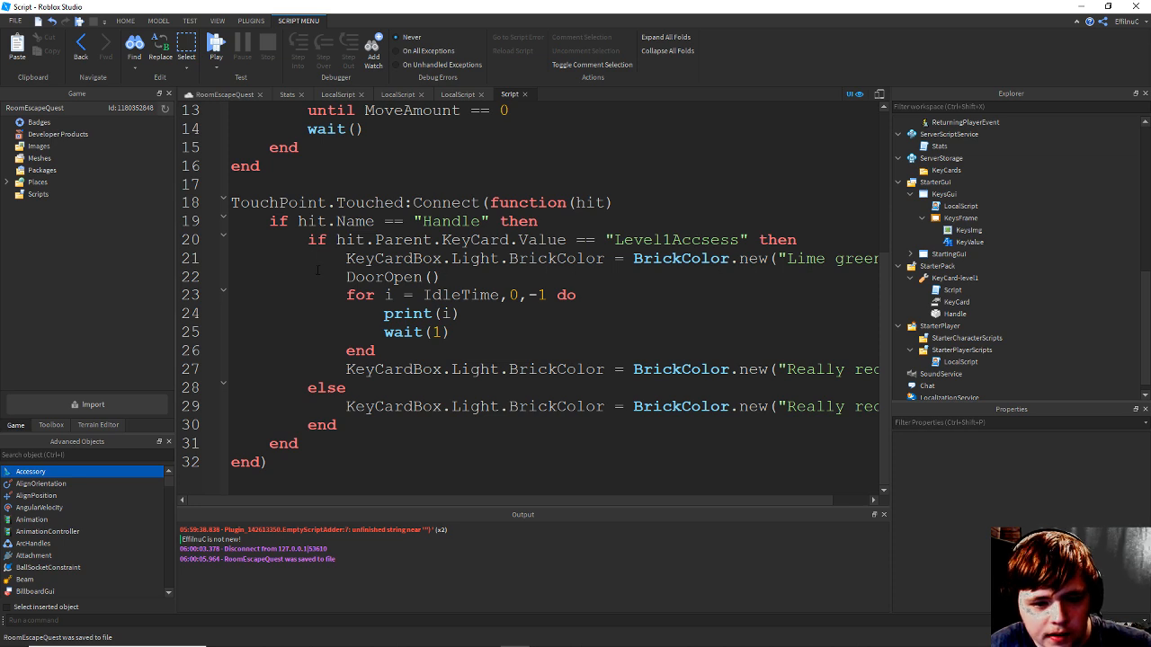
pyautogui.hotkey('ctrl', 's')
pyautogui.scroll(3, 562, 267)
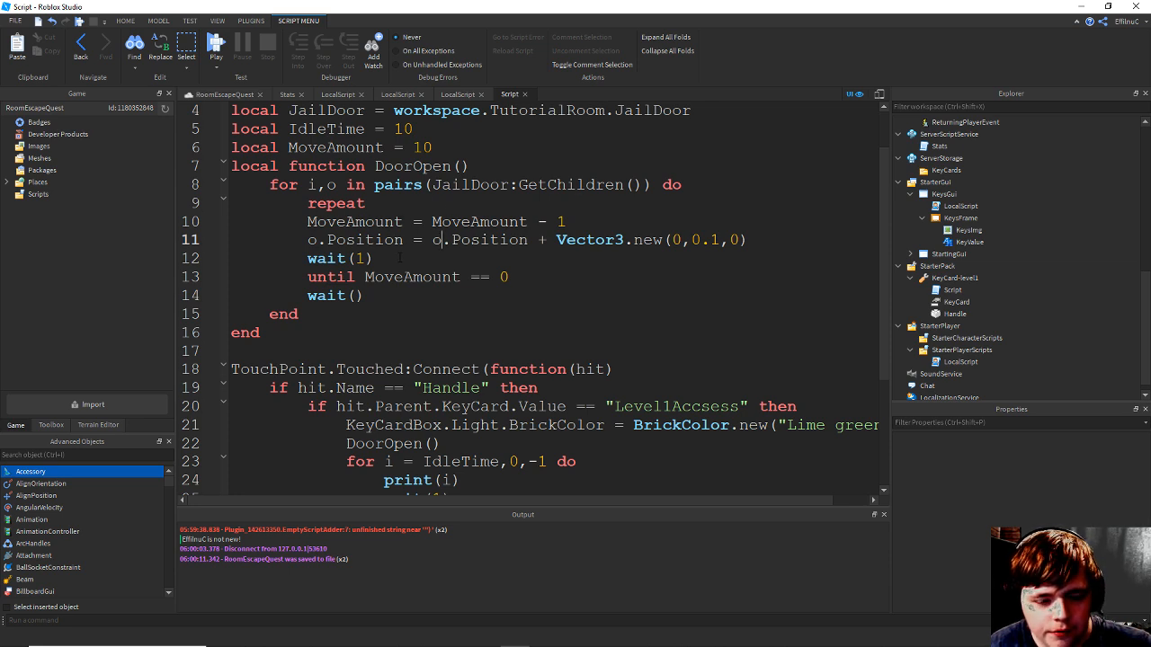
pyautogui.hotkey('ctrl', 's')
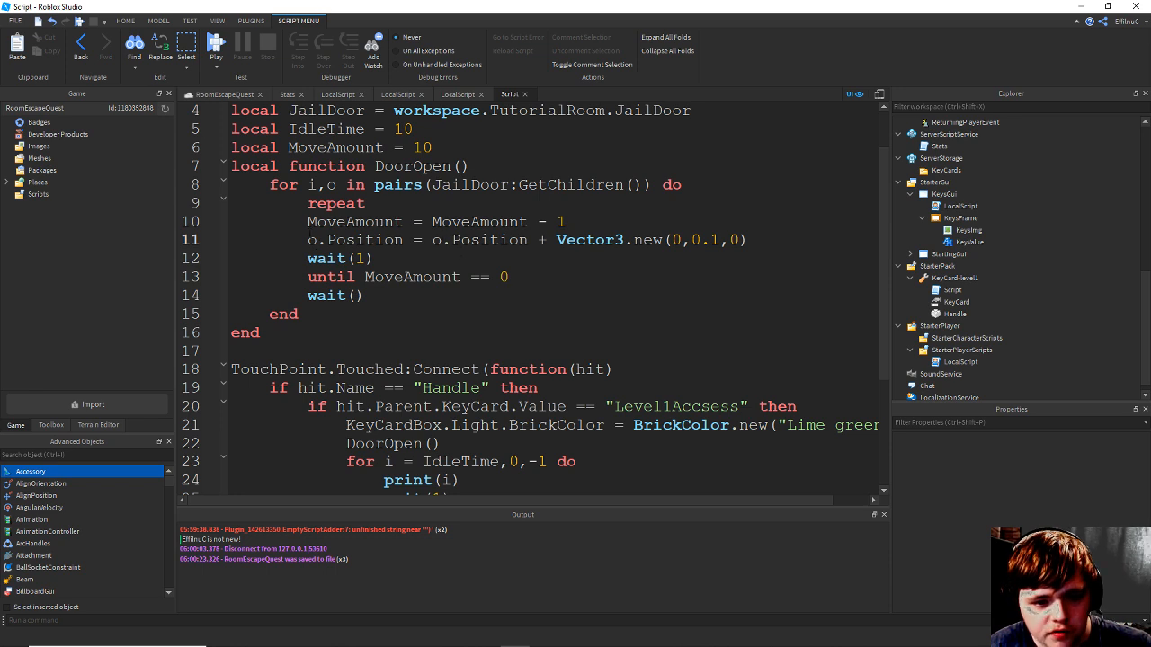
pyautogui.scroll(-2, 467, 270)
pyautogui.scroll(3, 468, 269)
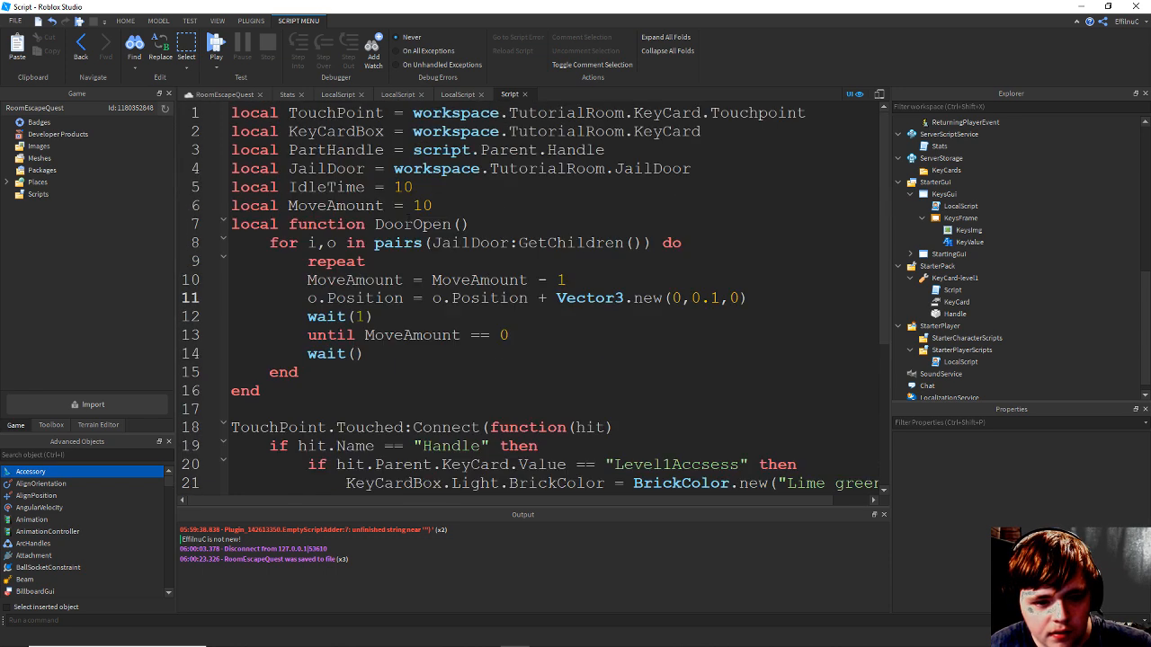
# Cut the whole DoorOpen function out of the script.
pyautogui.moveTo(231, 224); pyautogui.dragTo(378, 397)
pyautogui.hotkey('ctrl', 'x')
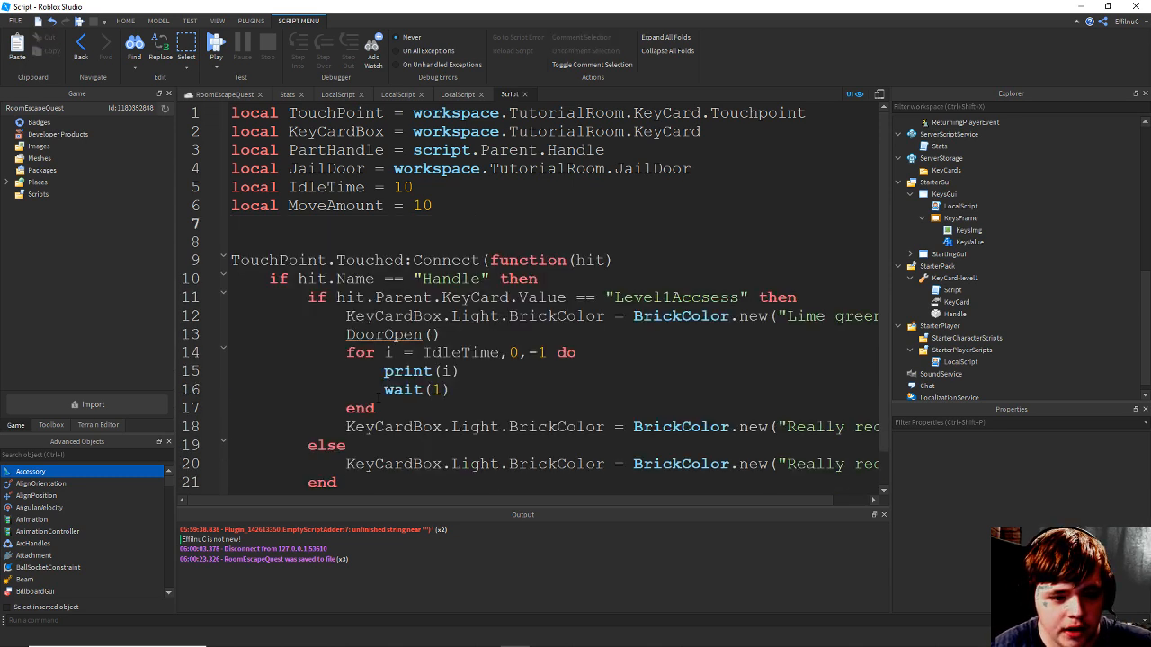
pyautogui.press('BackSpace')
# Replace the DoorOpen() call with 'for d,o in pairs(JailDoor:GetChildren()) do' and save.
pyautogui.moveTo(440, 317); pyautogui.dragTo(337, 316)
pyautogui.write('for i')
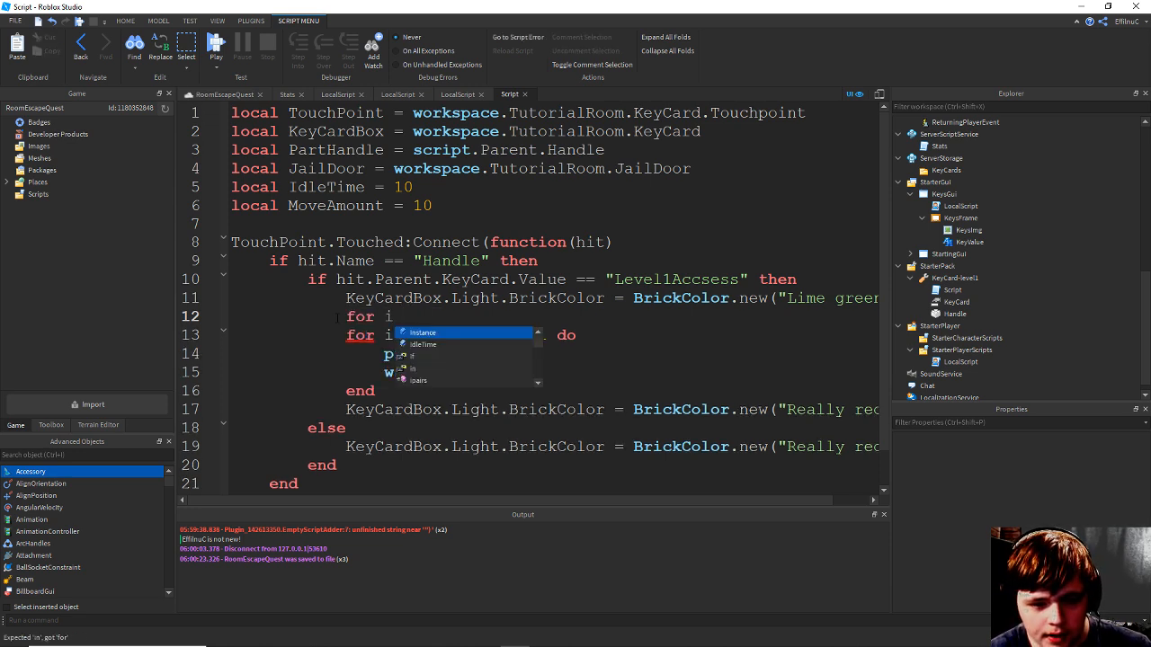
pyautogui.press('BackSpace')
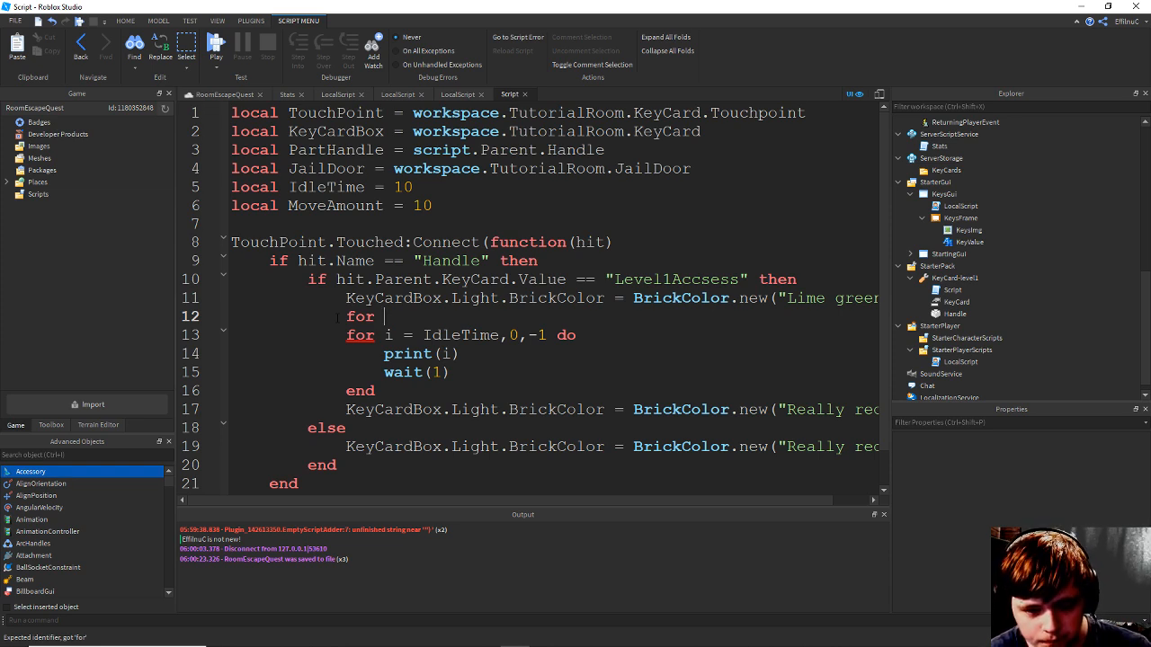
pyautogui.write('c')
pyautogui.press('BackSpace')
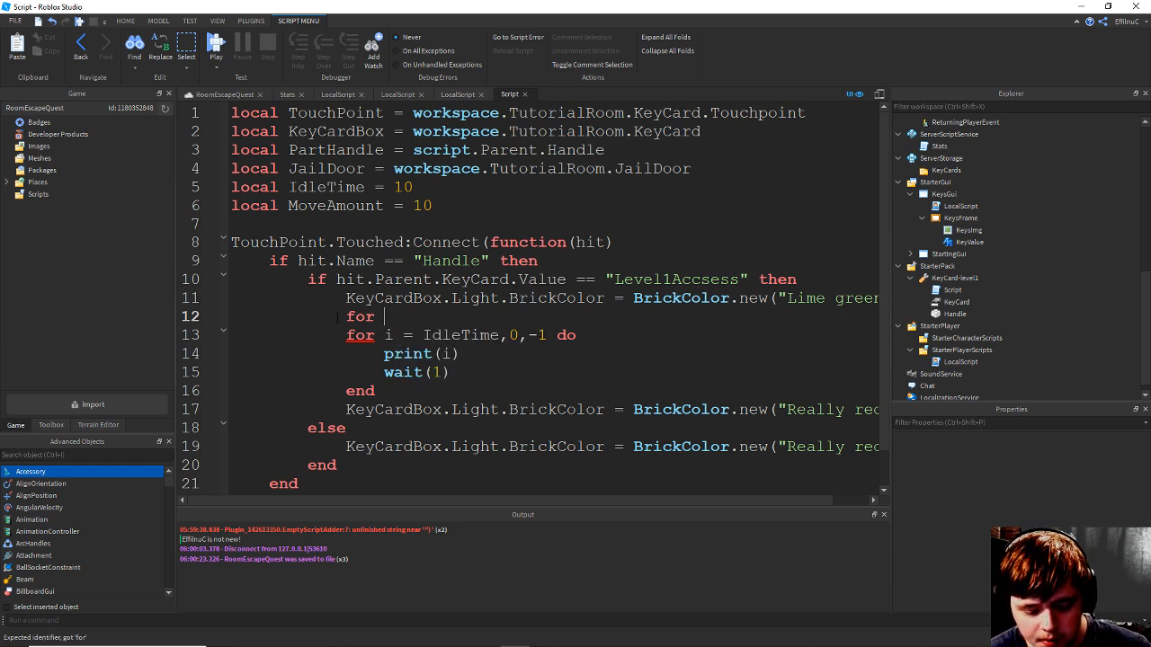
pyautogui.write('d,o')
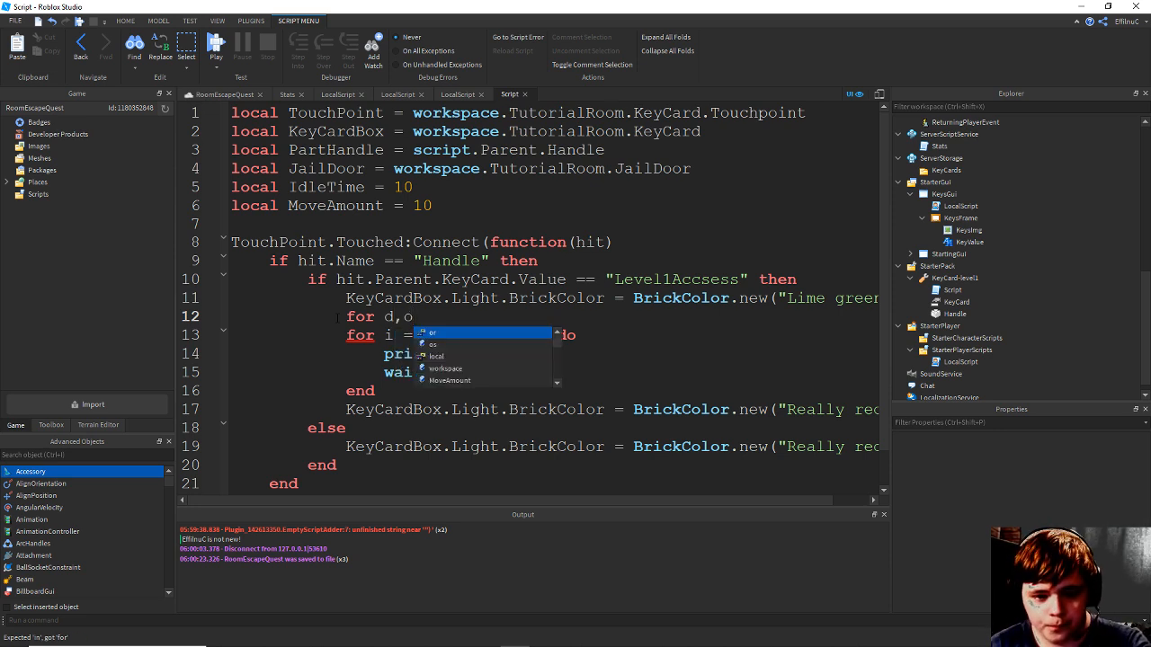
pyautogui.write(' in pairs(')
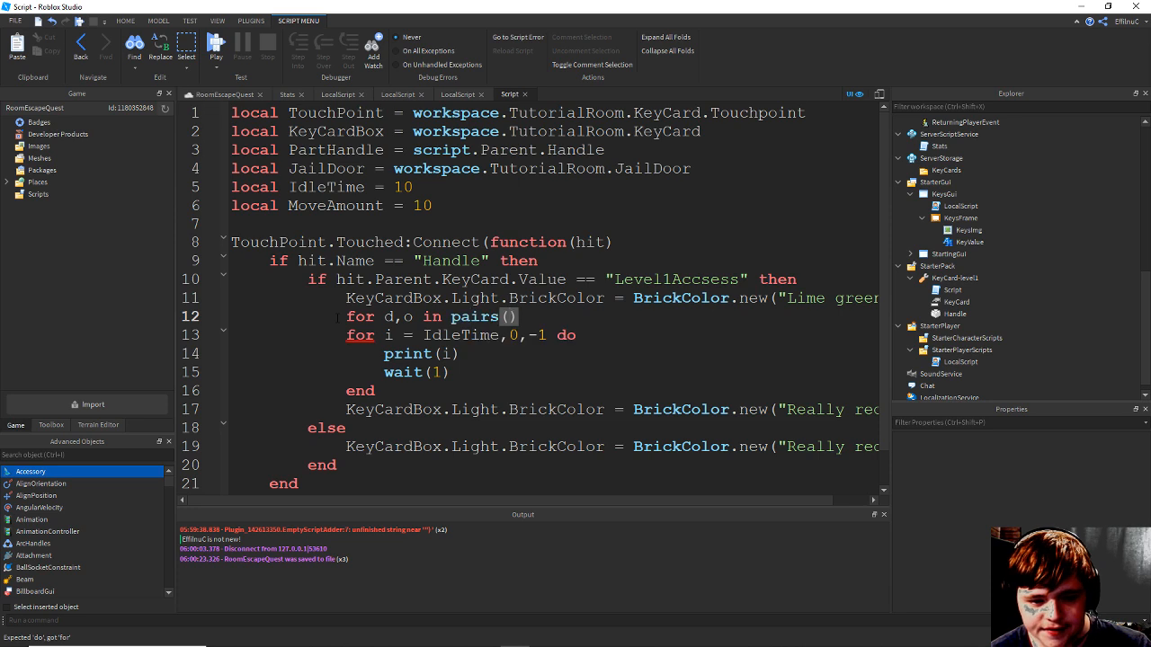
pyautogui.write('JailDoor:g')
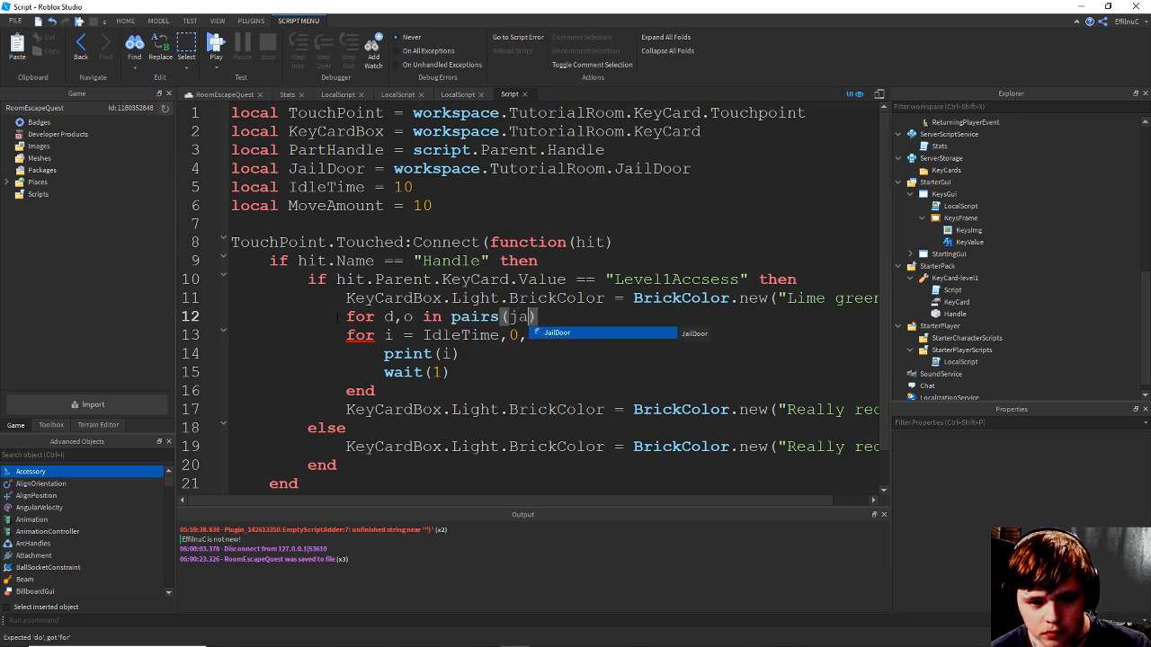
pyautogui.press('Tab')
pyautogui.write('())')
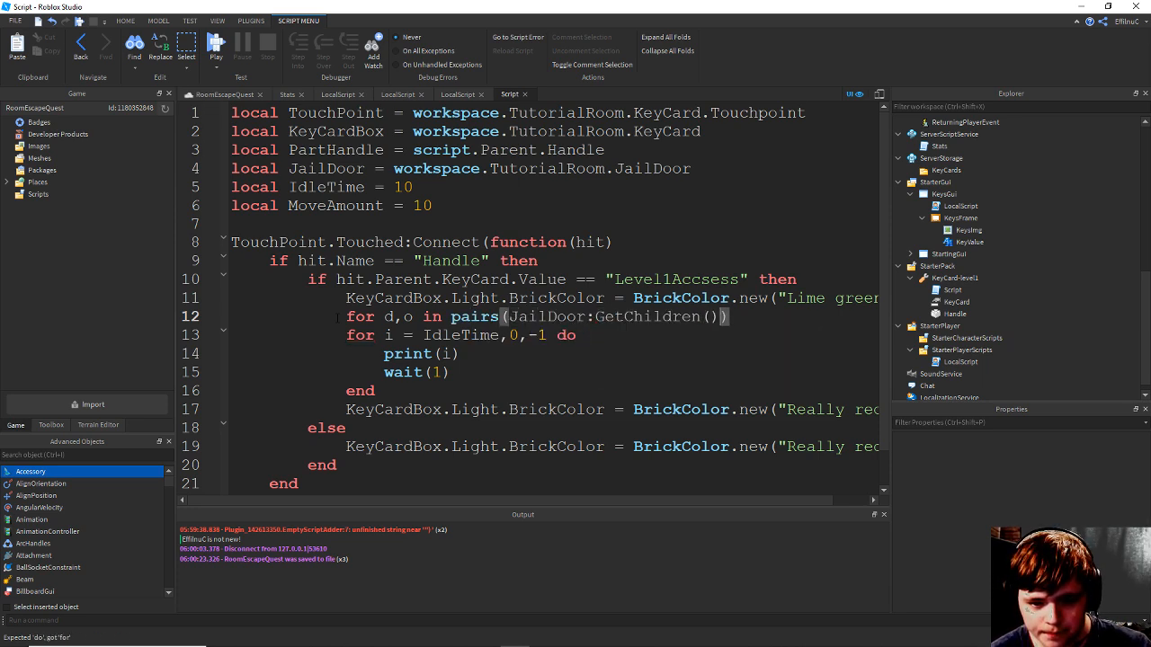
pyautogui.write(' do')
pyautogui.press('Return')
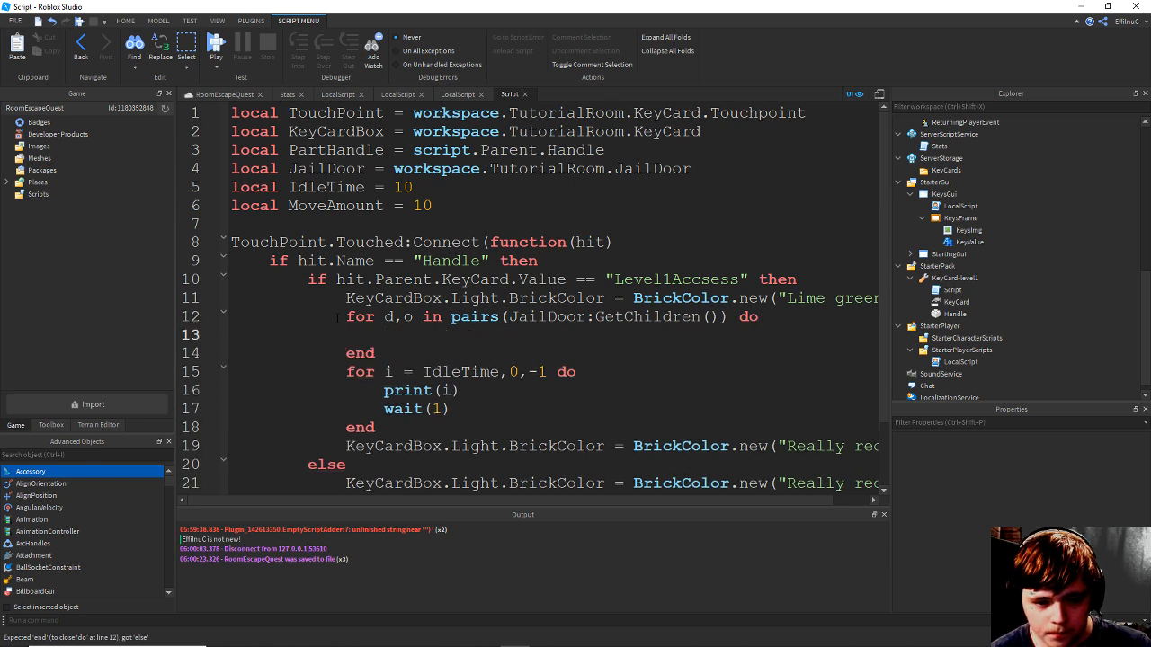
pyautogui.hotkey('ctrl', 's')
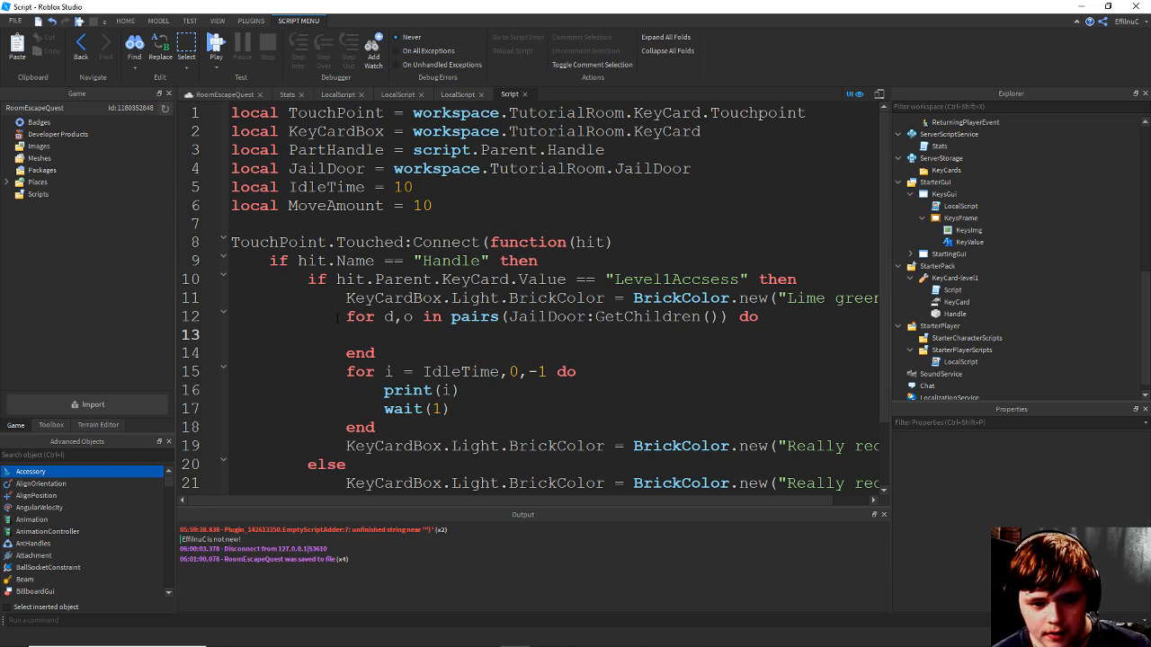
# Add a repeat block ending with 'until MoveAmount == 0'.
pyautogui.write('re')
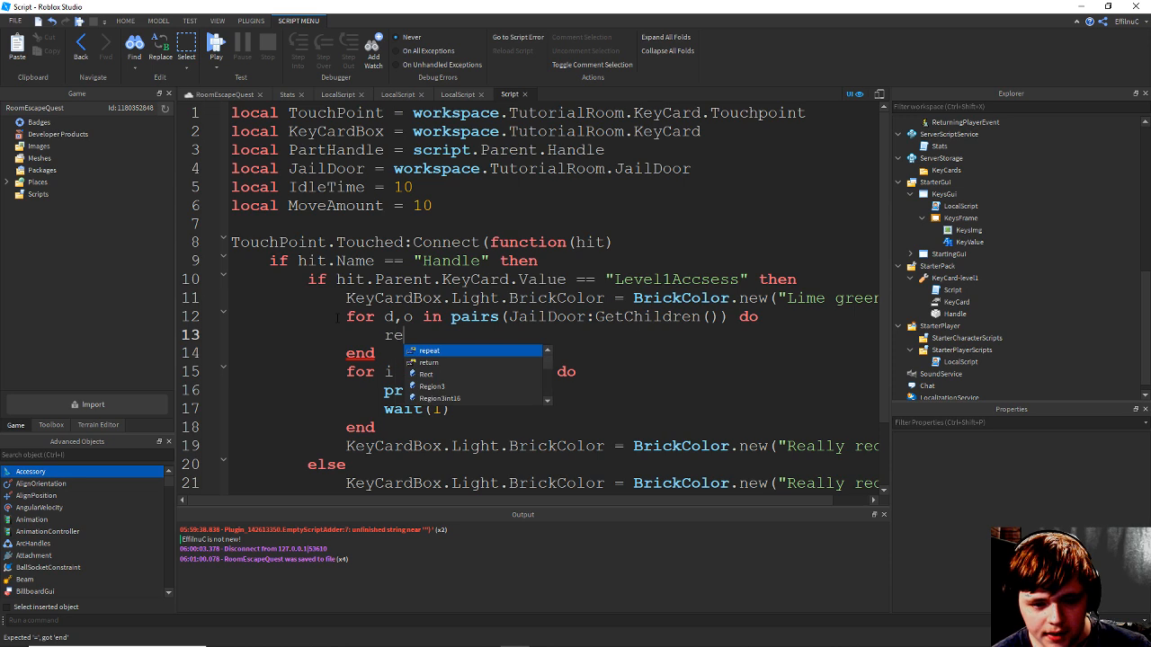
pyautogui.write('peat')
pyautogui.press('Return')
pyautogui.press('Down')
pyautogui.press('Right')
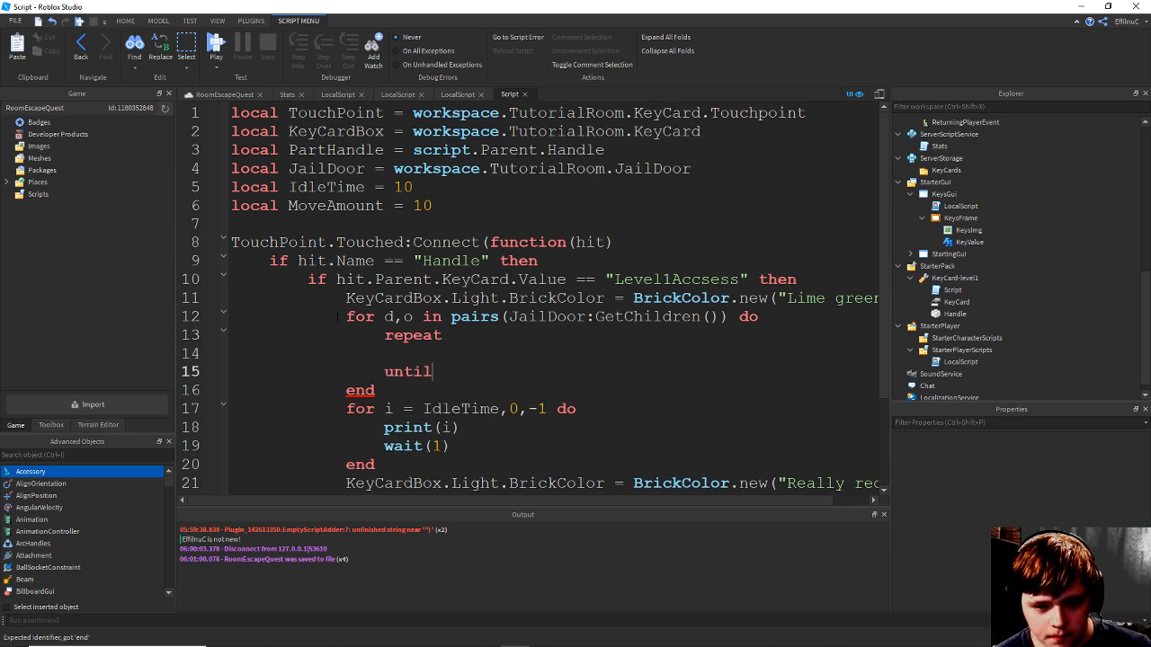
pyautogui.write('mp')
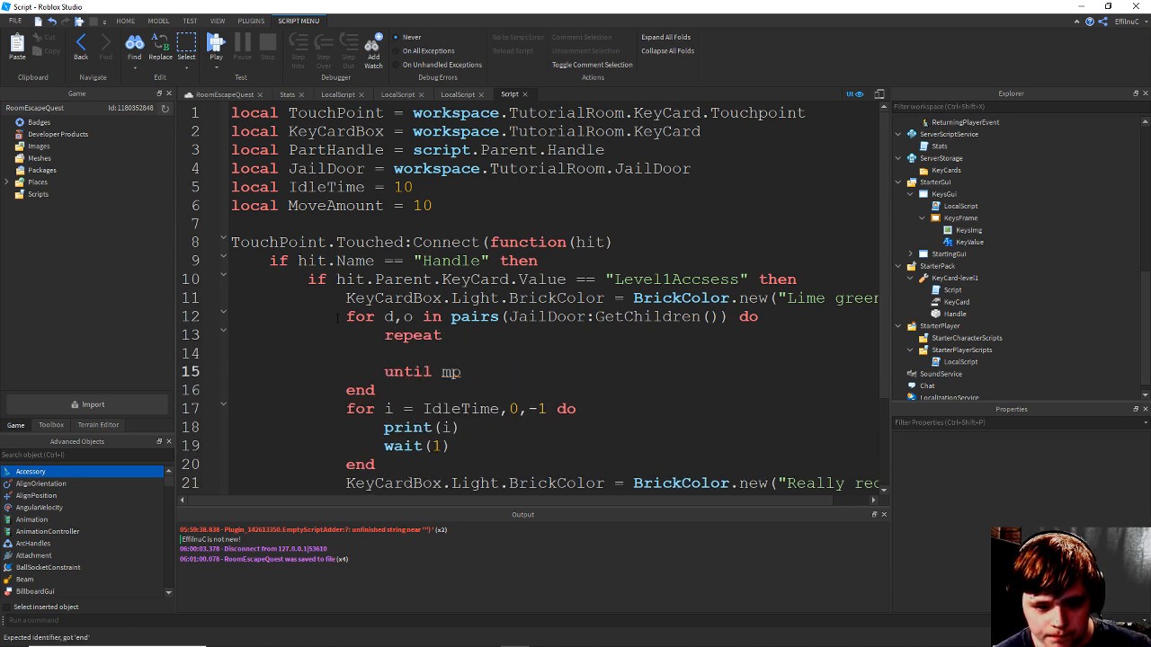
pyautogui.press('BackSpace')
pyautogui.write('o')
pyautogui.press('Tab')
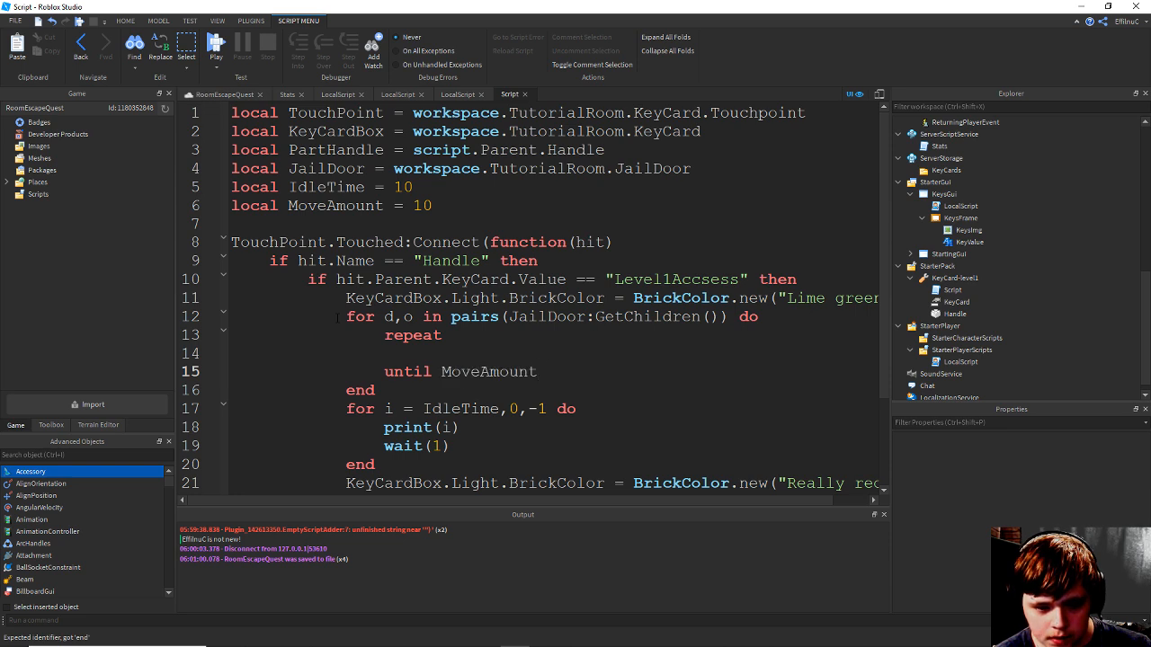
pyautogui.write('== 0')
# Write 'MoveAmount = MoveAmount - 1' inside the repeat loop and save.
pyautogui.press('Up')
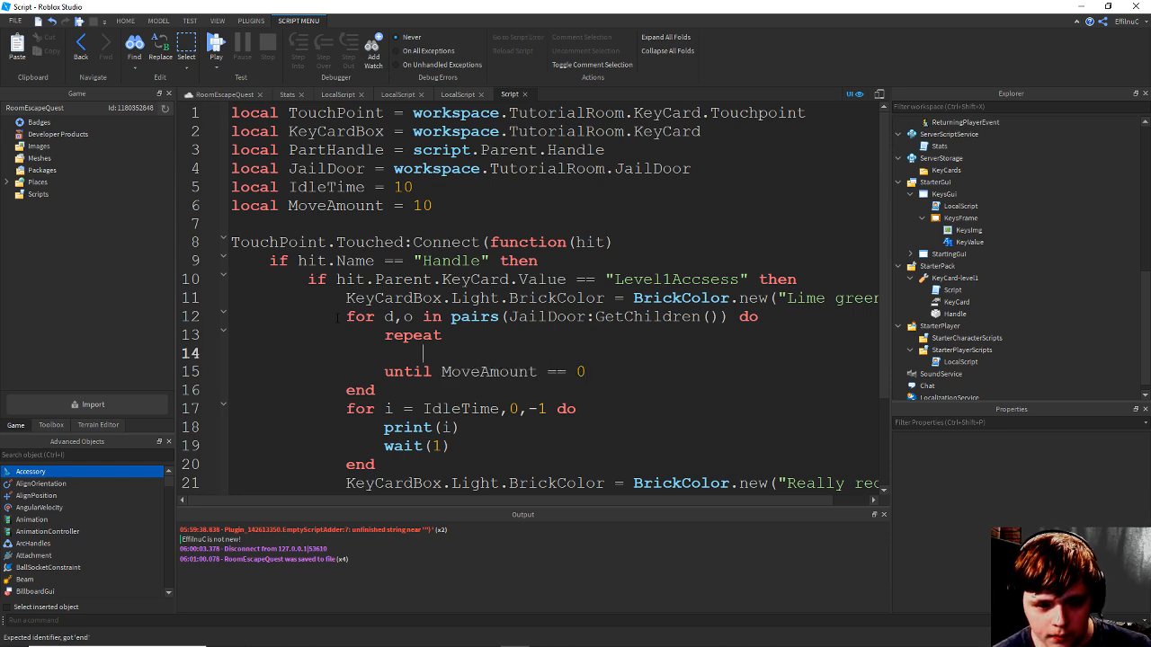
pyautogui.write('mo')
pyautogui.press('Tab')
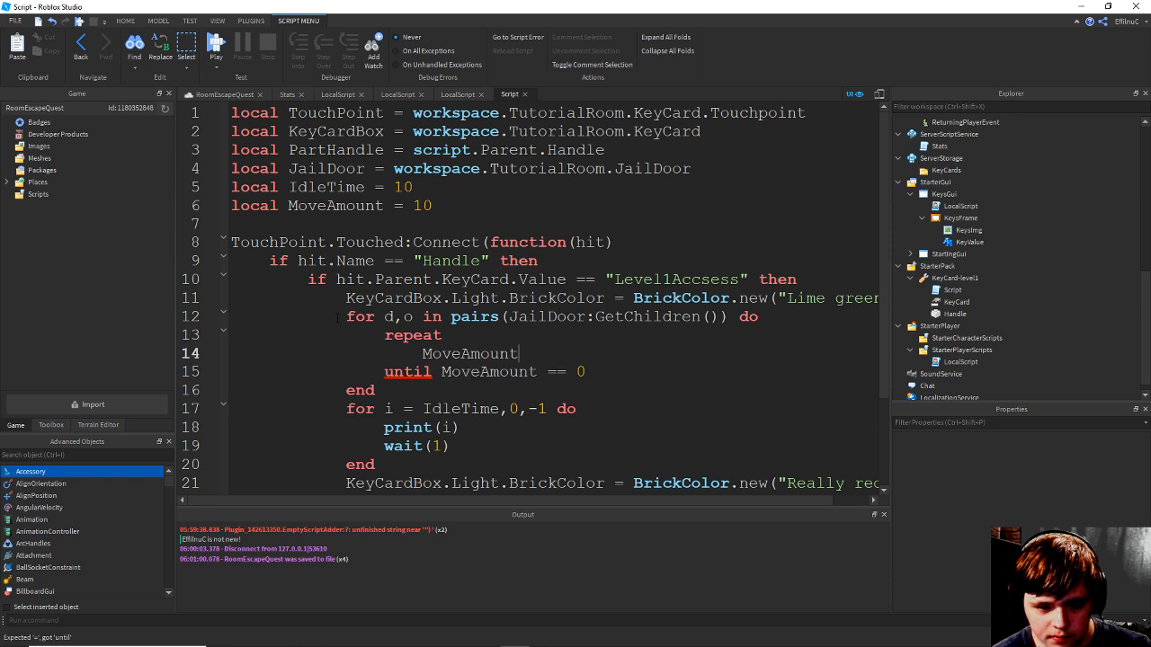
pyautogui.write('= mo')
pyautogui.press('Tab')
pyautogui.write('-')
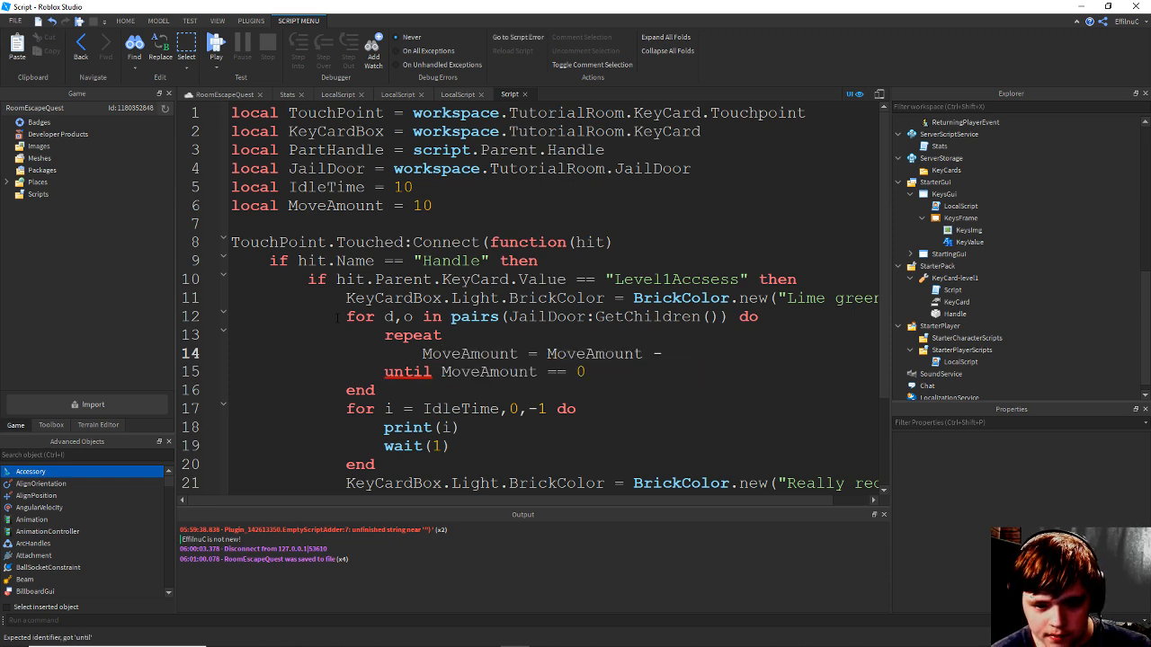
pyautogui.write(' 1')
pyautogui.hotkey('ctrl', 's')
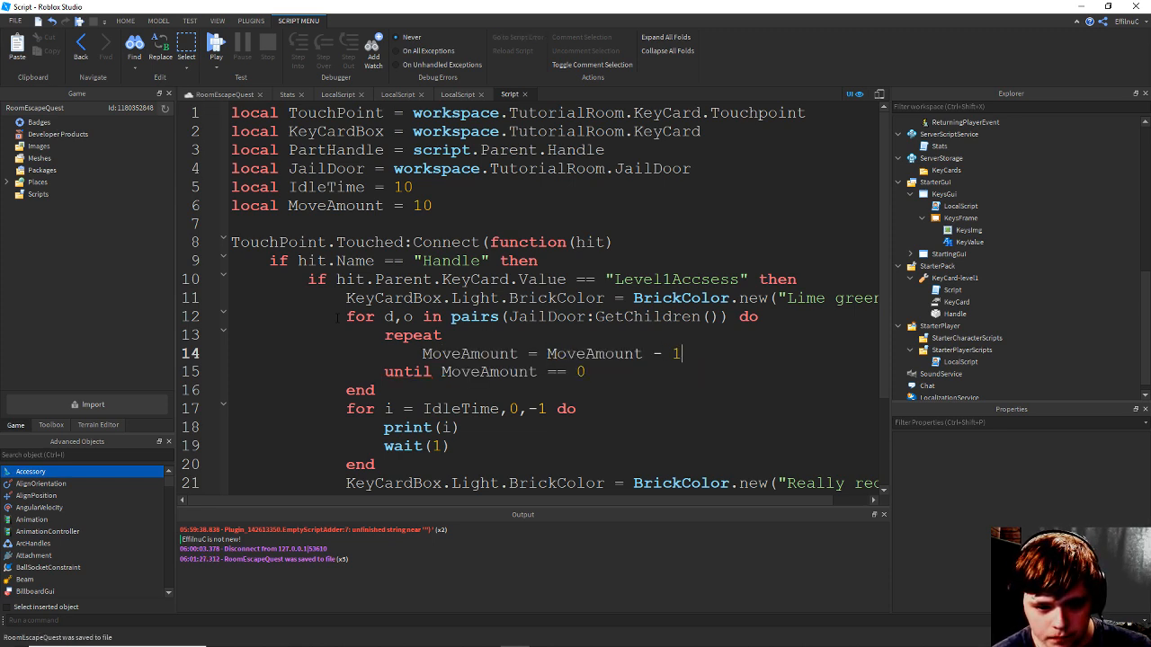
# Add wait(1), then 'o.Position = o.Position + Vector3.new(0,0.1,1)' after repeat.
pyautogui.press('Return')
pyautogui.write('wait(1')
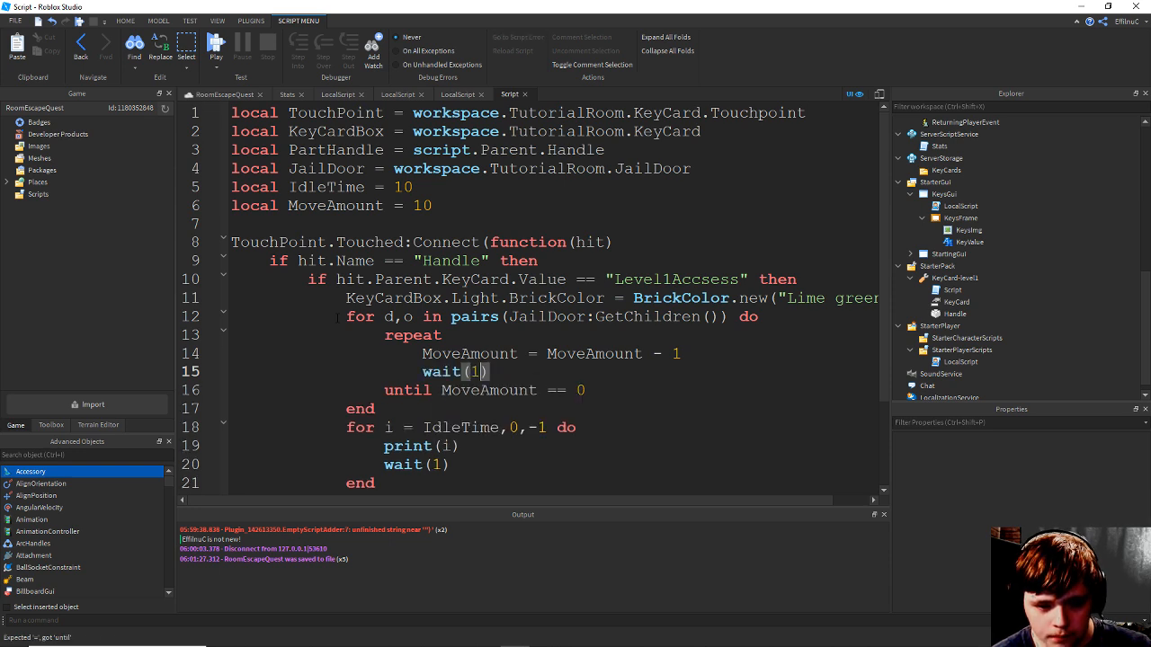
pyautogui.hotkey('ctrl', 's')
pyautogui.press('Up')
pyautogui.press('Up')
pyautogui.press('Return')
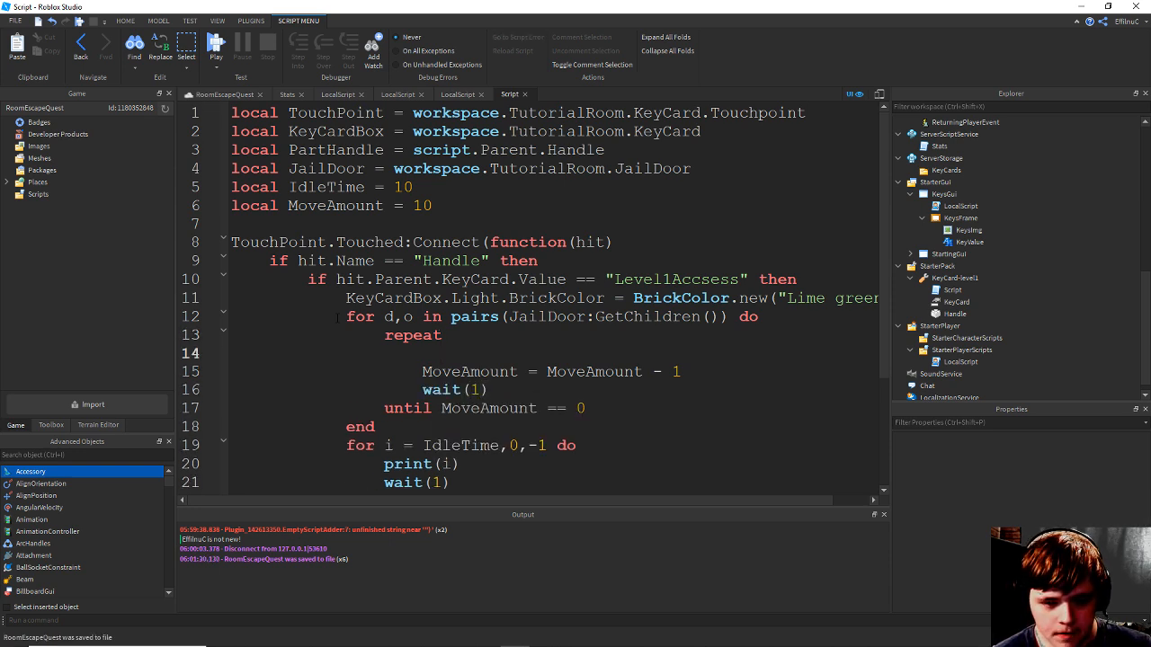
pyautogui.write('o')
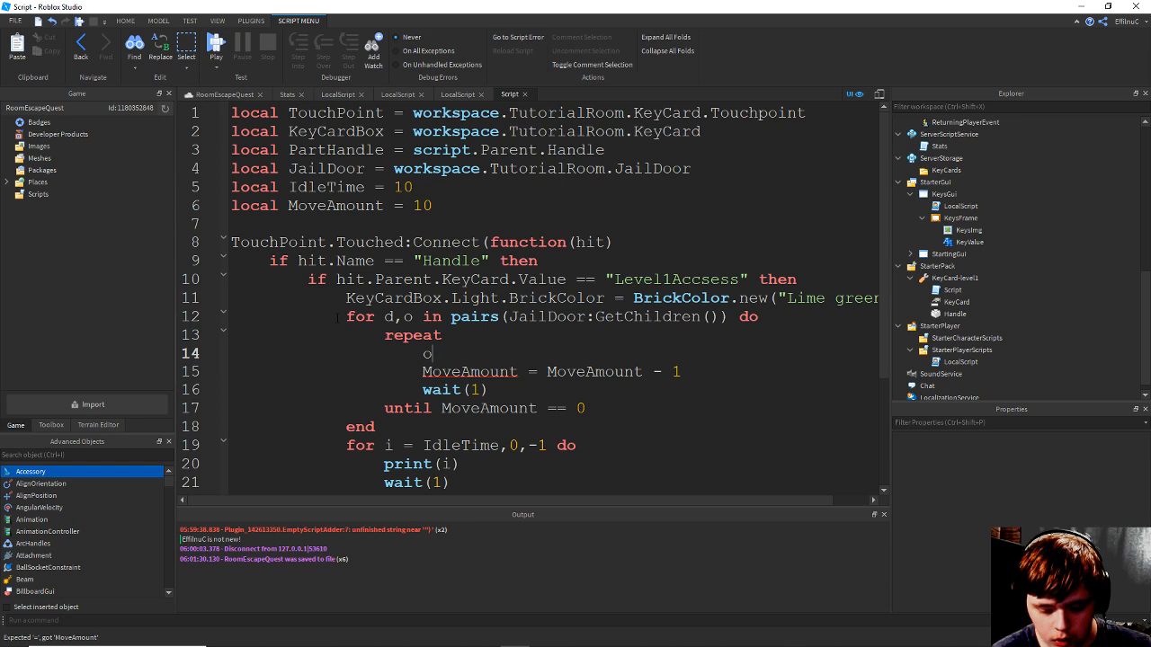
pyautogui.write('.Pos')
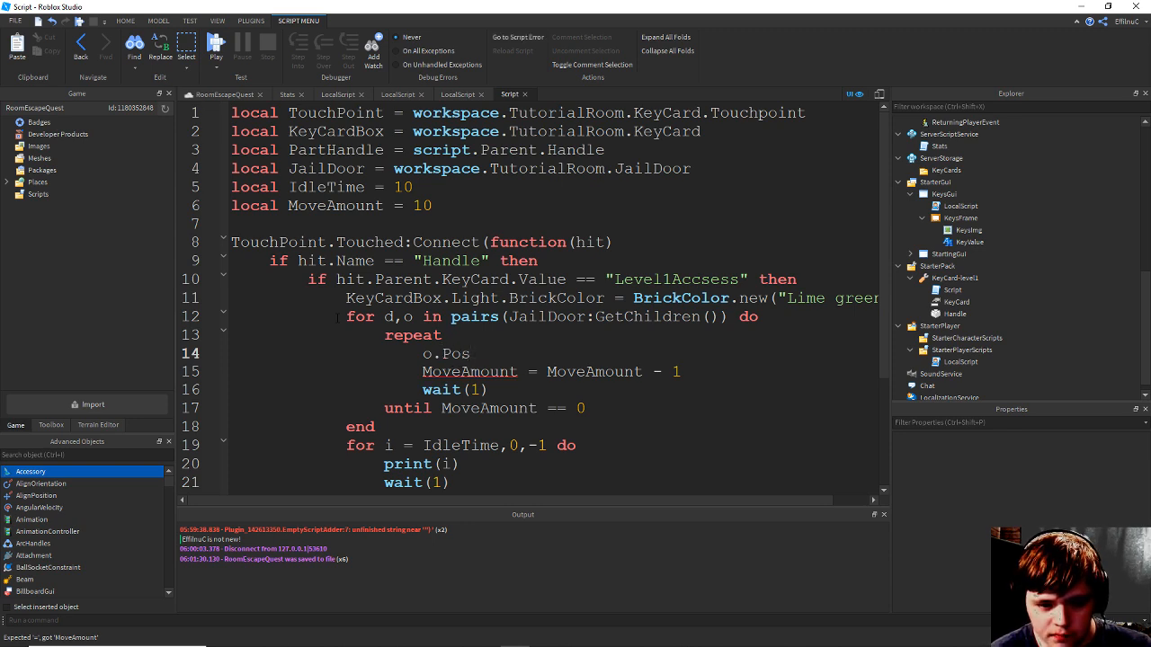
pyautogui.write('ition =')
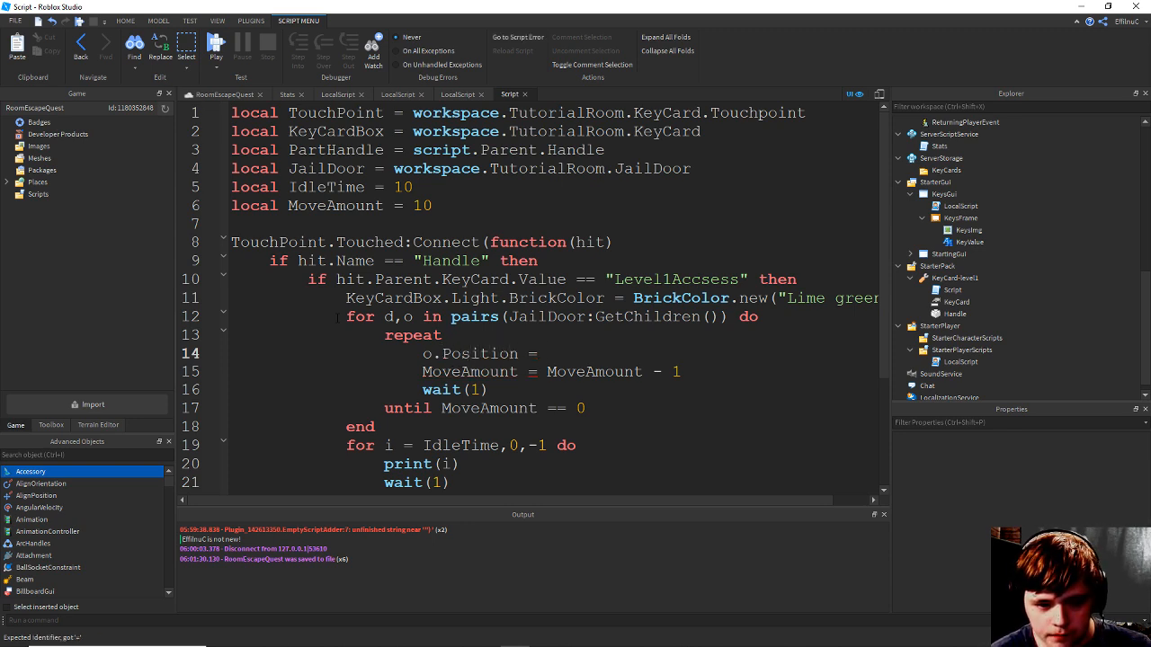
pyautogui.write(' o.')
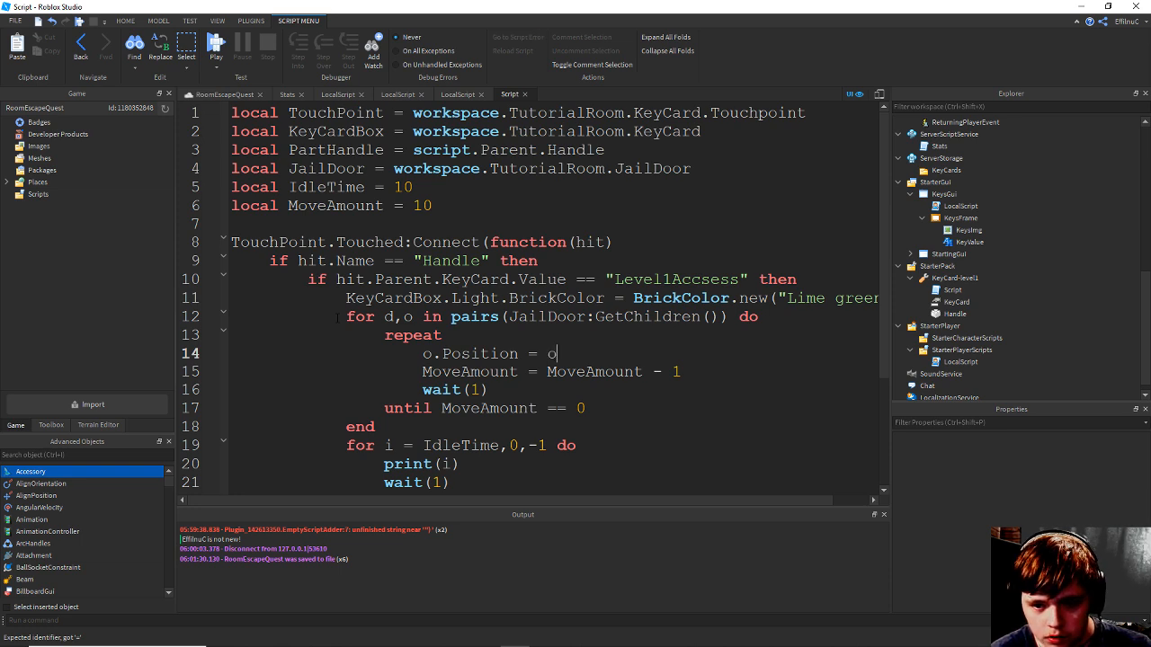
pyautogui.write('Position ')
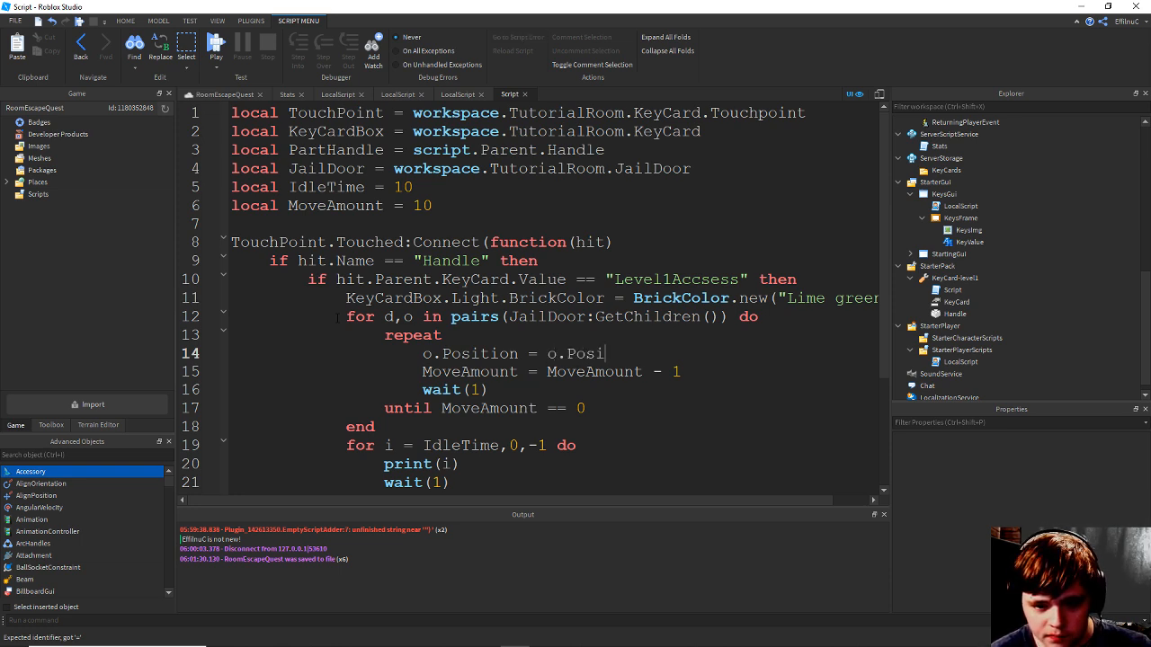
pyautogui.write('+ Vector3.')
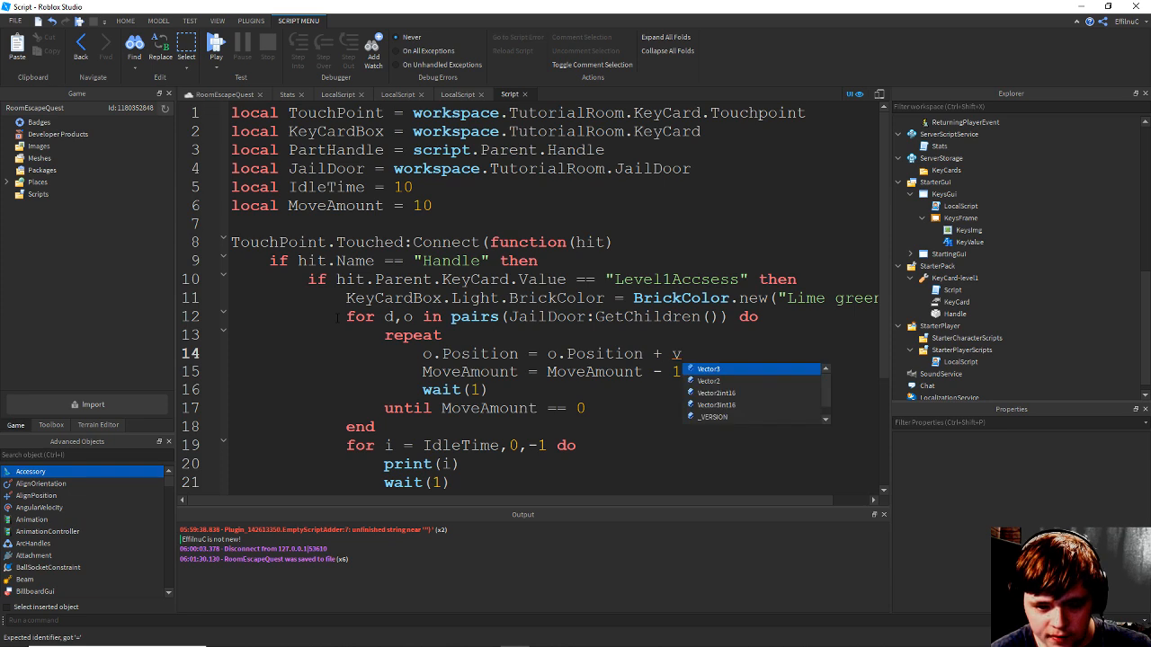
pyautogui.write('new(')
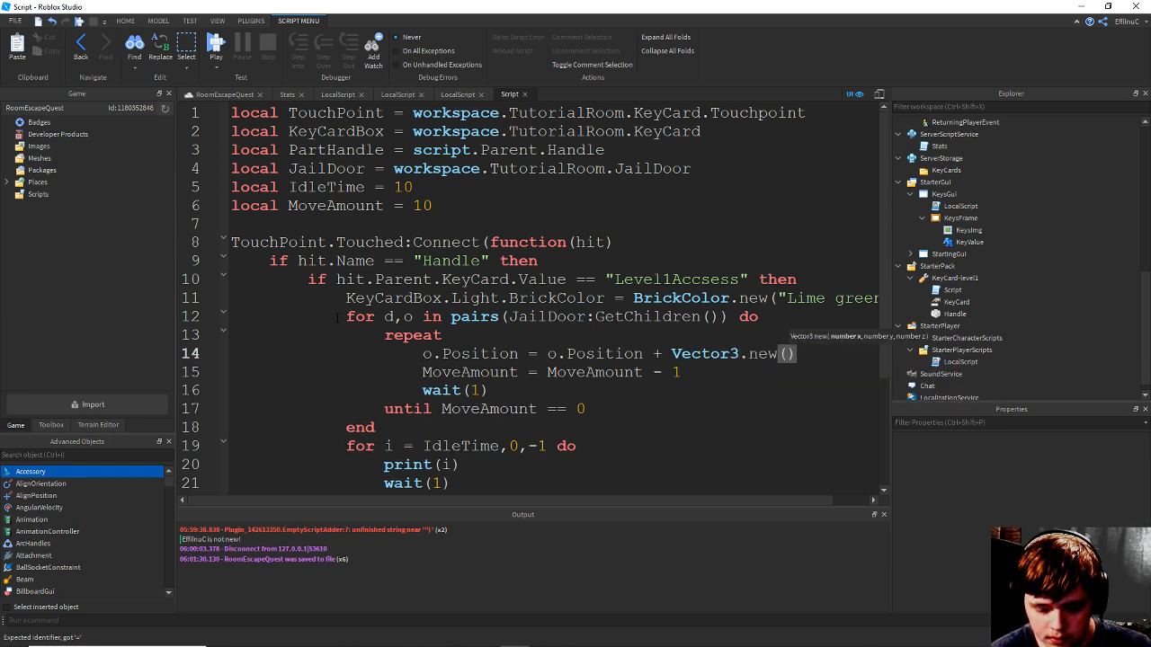
pyautogui.write('0,0.1')
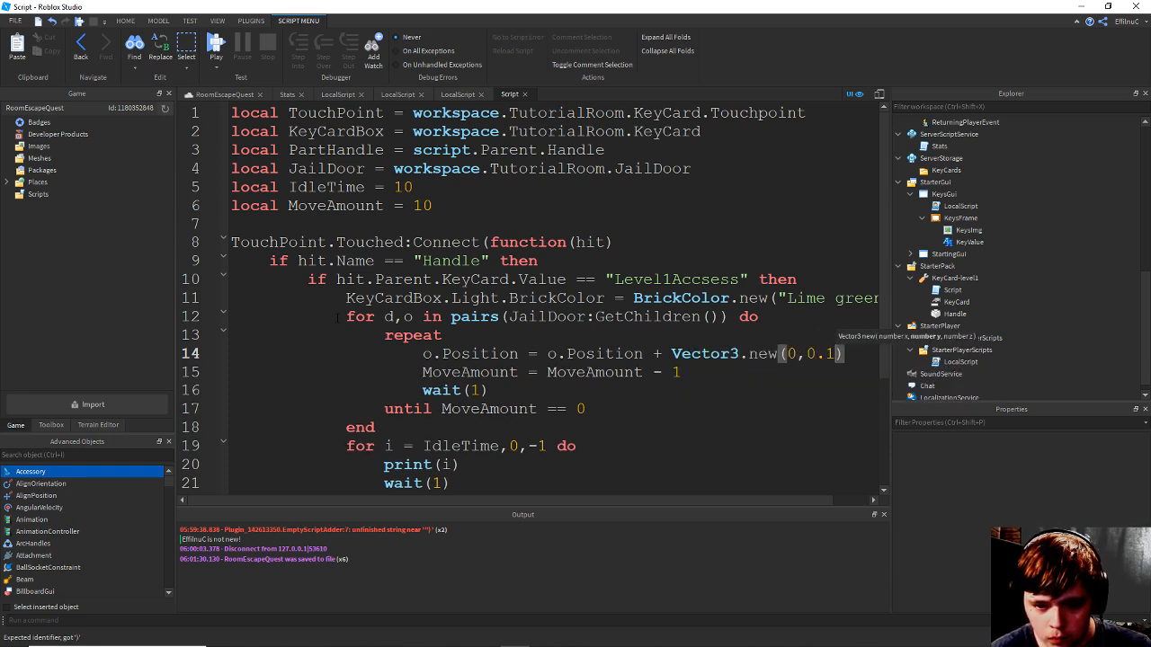
pyautogui.write(',1')
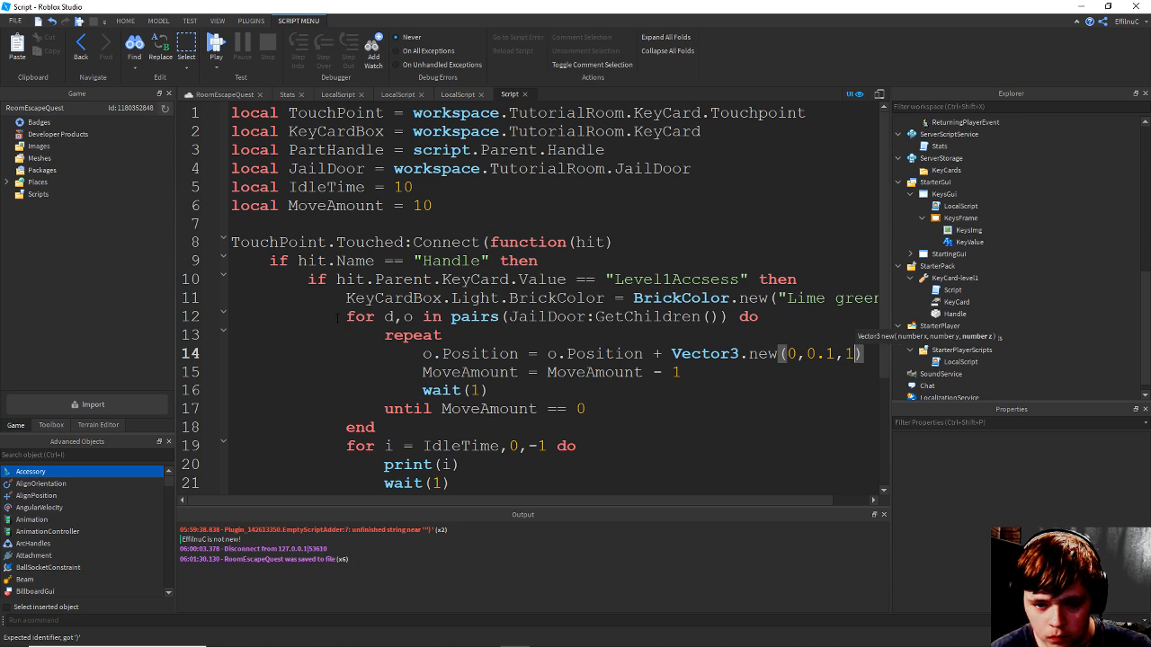
# Change the bar step to Vector3.new(0,1,0), save, and return to the 3D view.
pyautogui.press('BackSpace')
pyautogui.write('0')
pyautogui.press('Left')
pyautogui.press('Left')
pyautogui.press('BackSpace')
pyautogui.press('BackSpace')
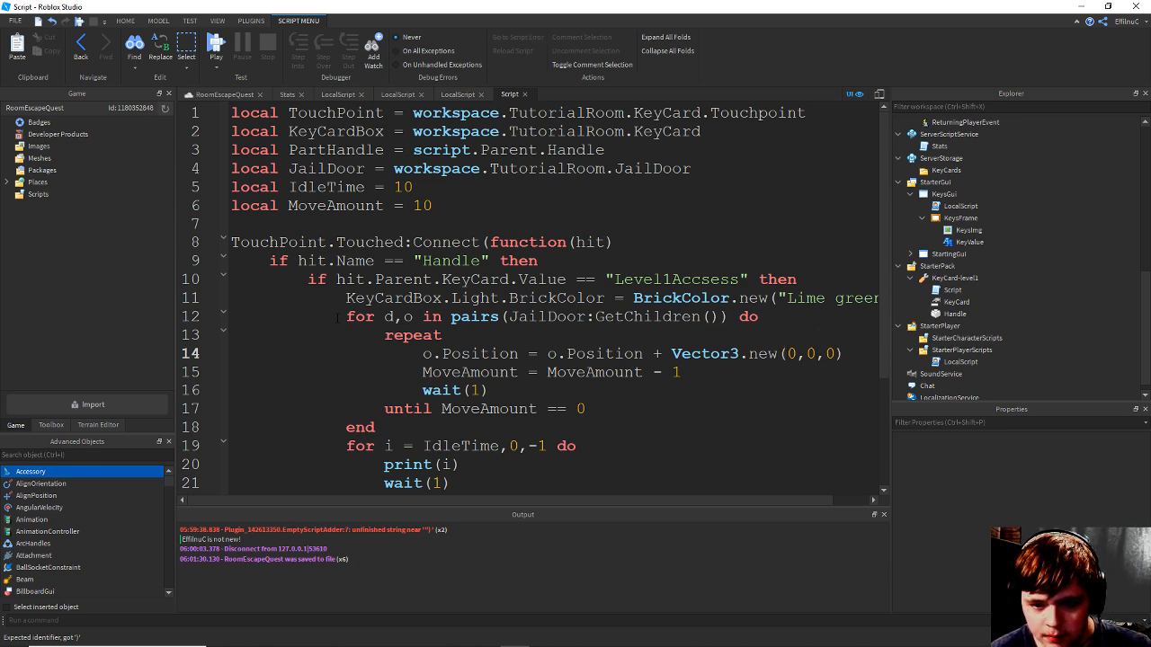
pyautogui.press('BackSpace')
pyautogui.write('1')
pyautogui.hotkey('ctrl', 's')
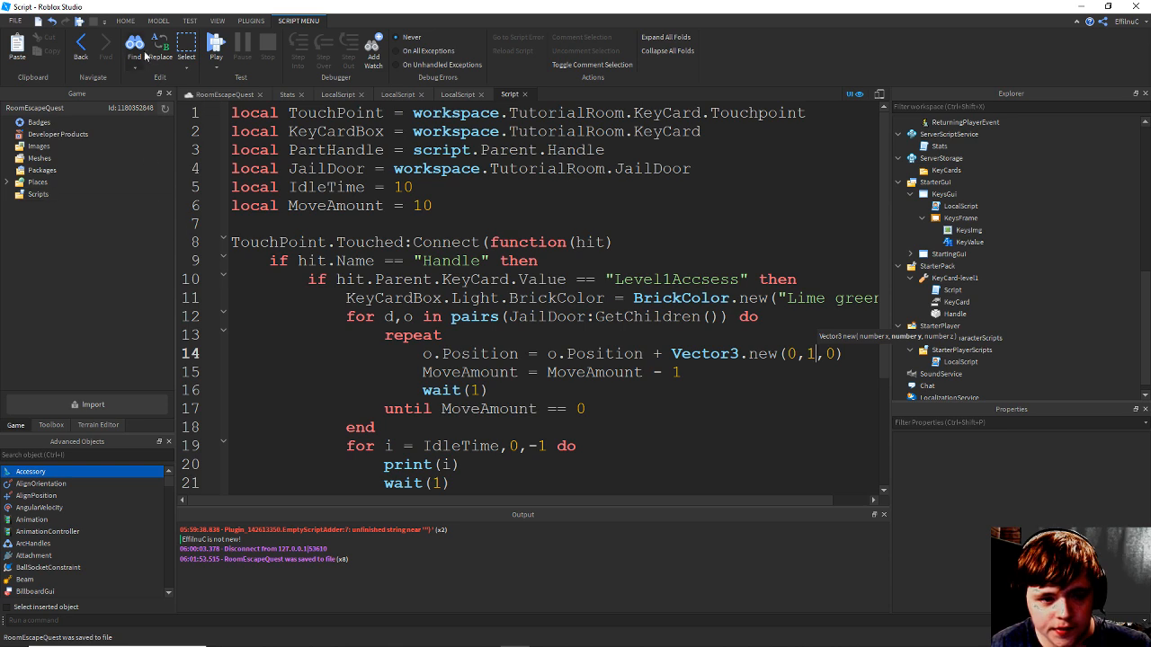
pyautogui.hotkey('ctrl', 's')
pyautogui.click(224, 93)
# Start a playtest and click through the welcome and tutorial prompts.
pyautogui.click(18, 45)
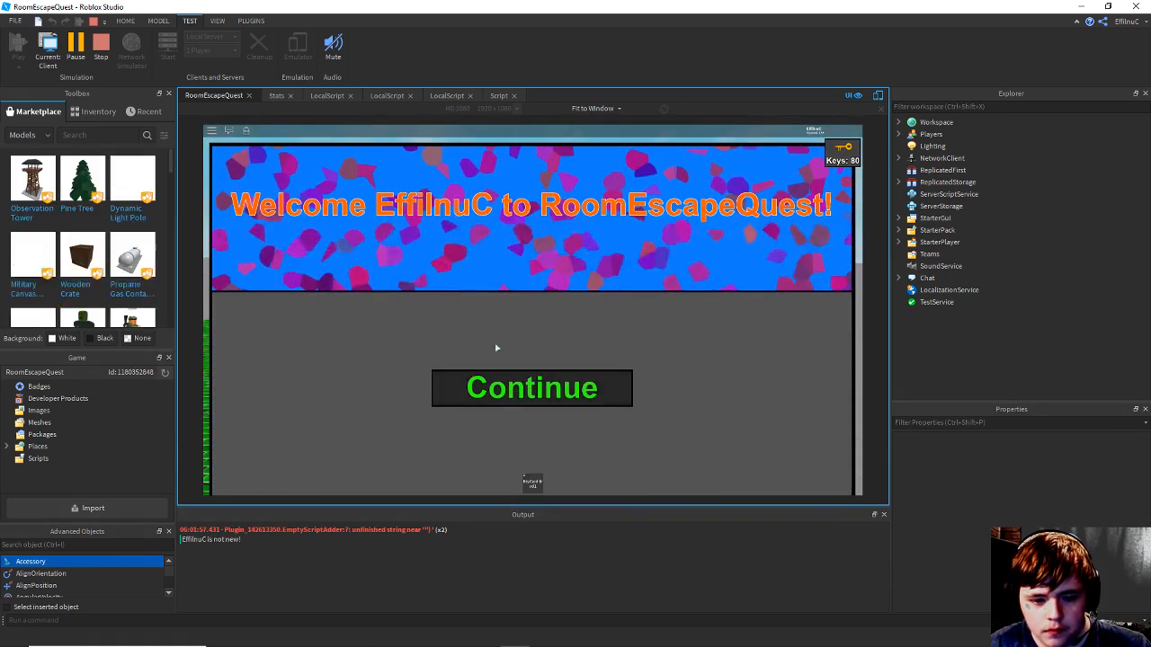
pyautogui.click(534, 396)
pyautogui.click(537, 403)
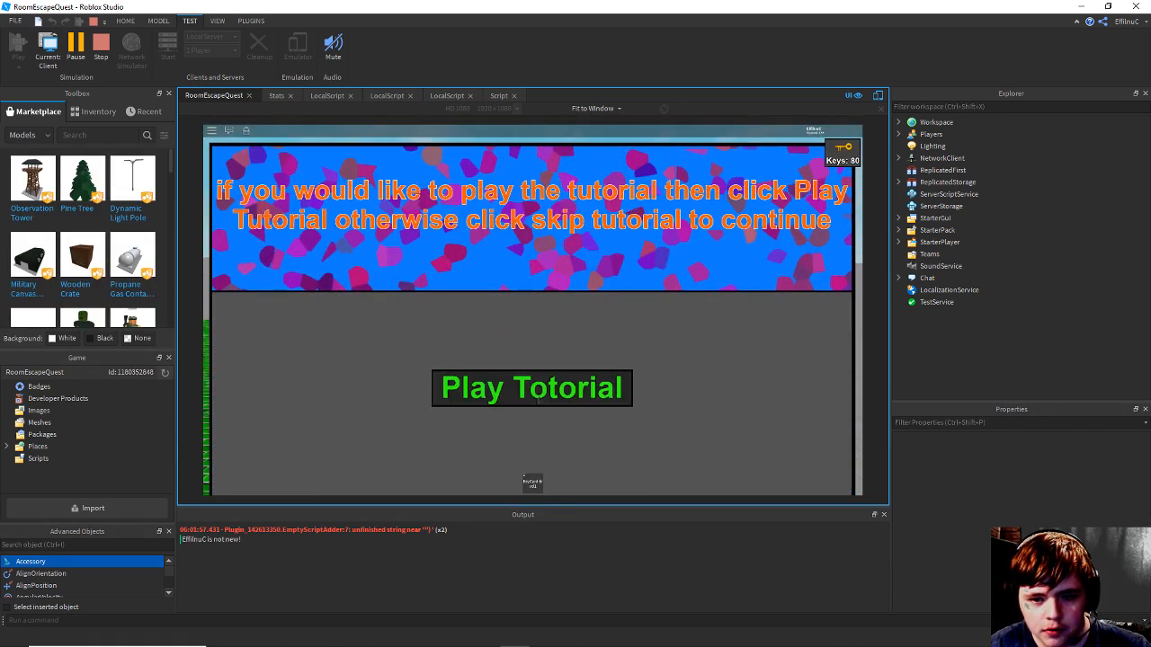
pyautogui.click(538, 401)
# Equip the keycard, run to the barred door, and touch the card to the reader.
pyautogui.scroll(-3, 540, 380)
pyautogui.press('w')
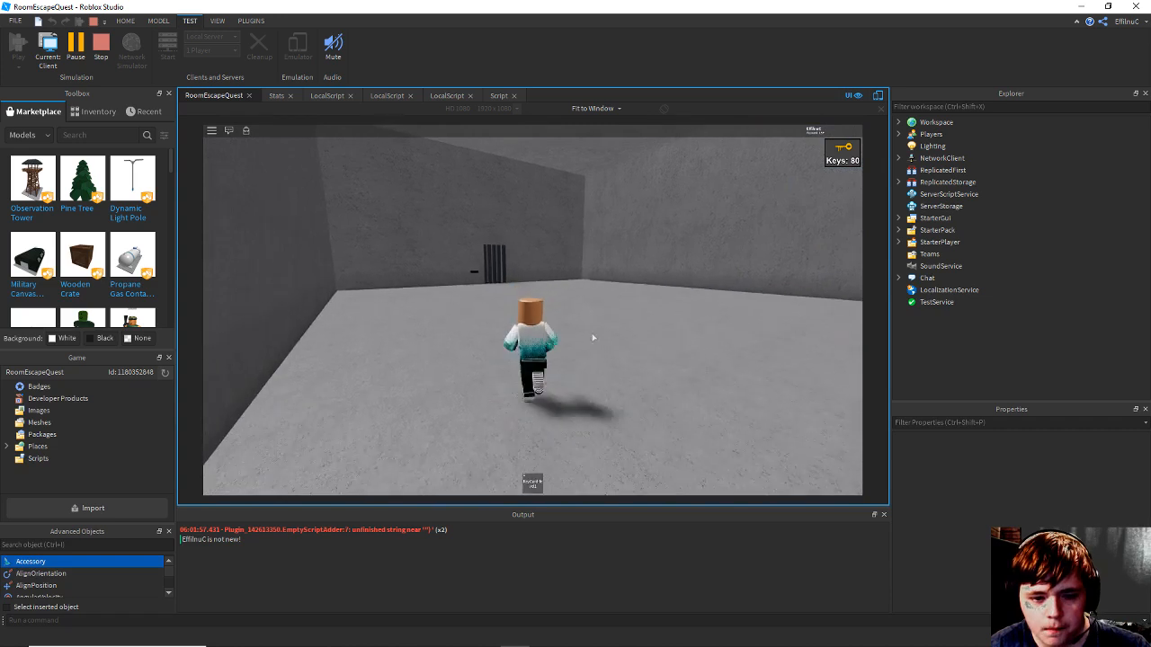
pyautogui.press('1')
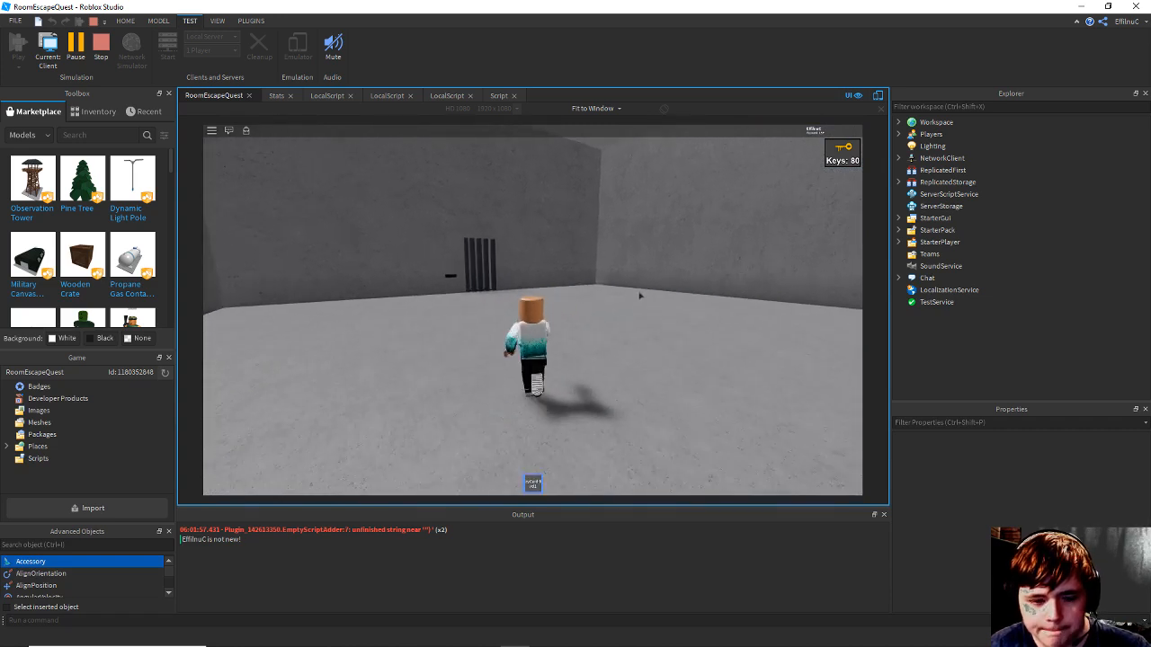
pyautogui.press('w')
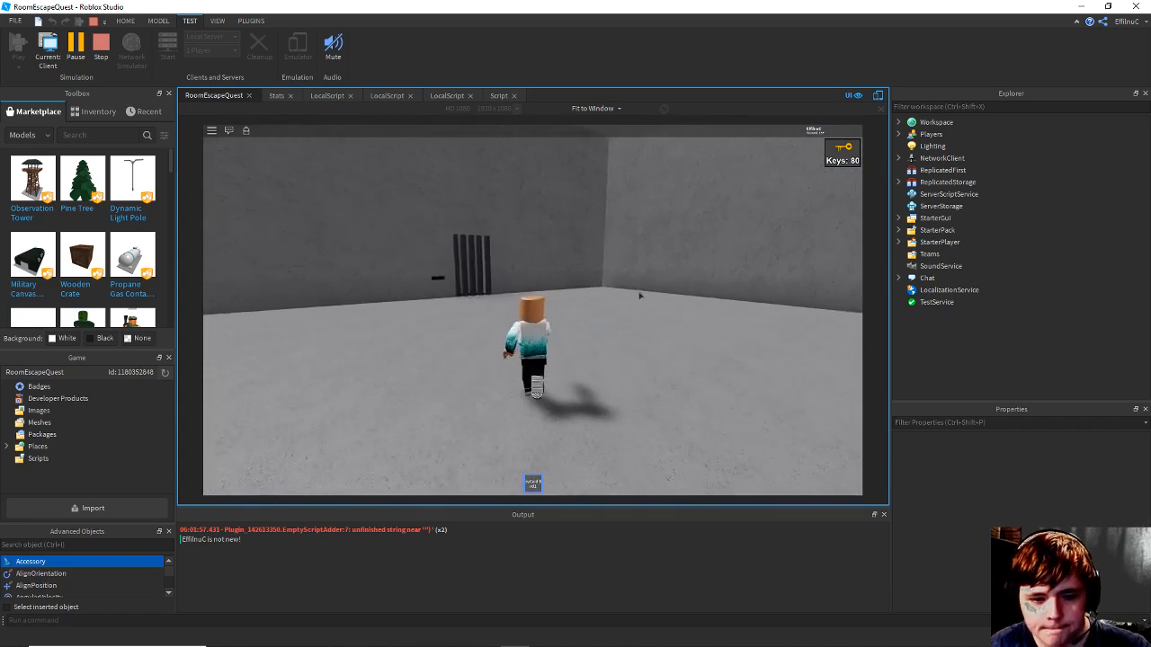
pyautogui.press('w')
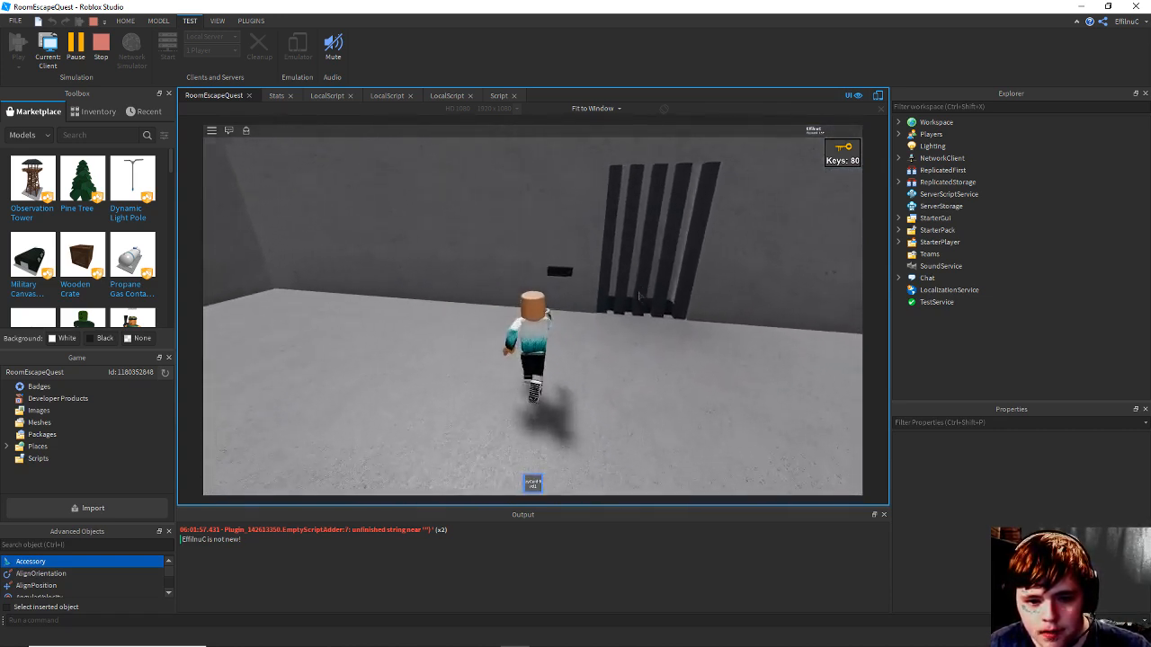
pyautogui.press('w')
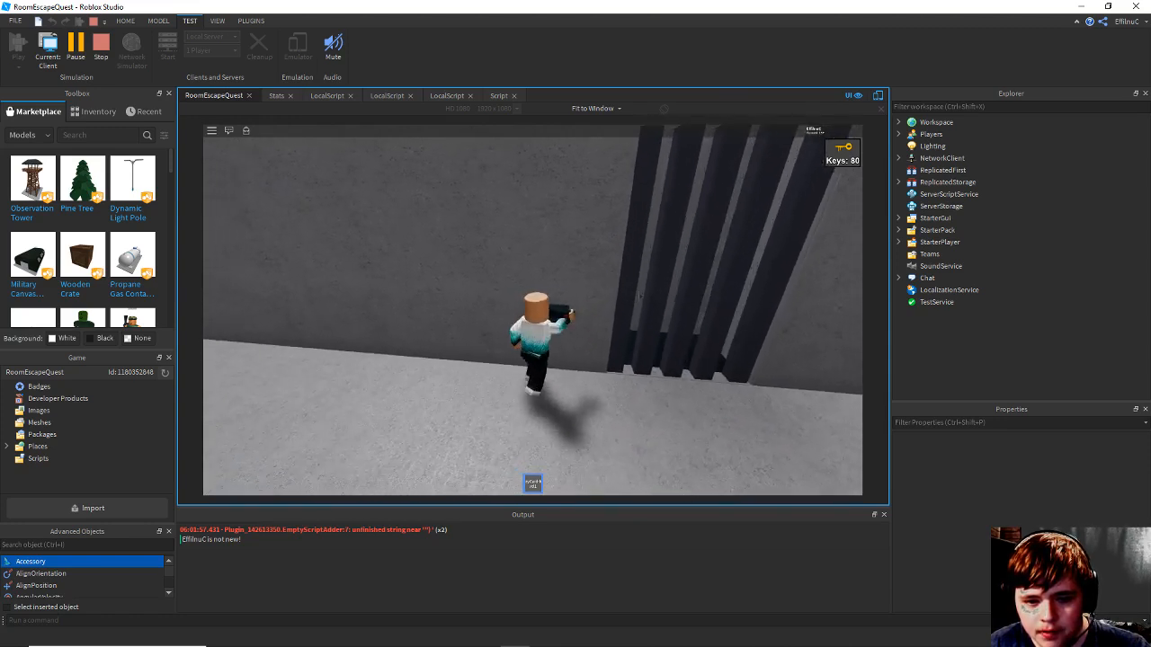
pyautogui.press('a')
pyautogui.press('d')
pyautogui.press('a')
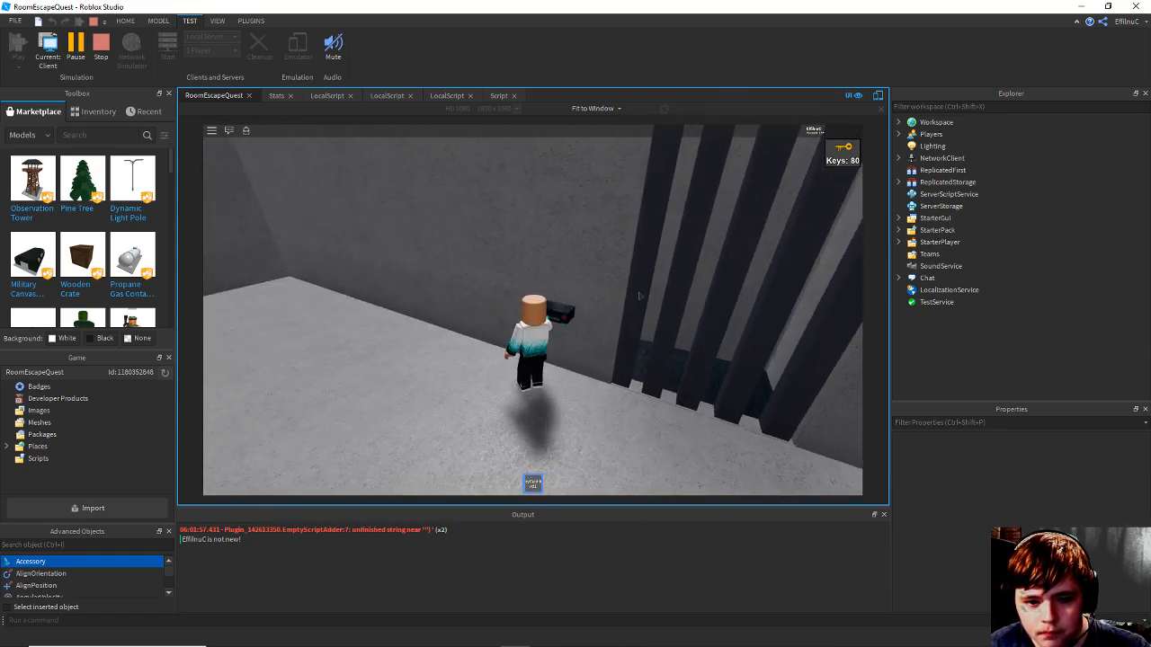
pyautogui.press('s')
pyautogui.scroll(6, 640, 296)
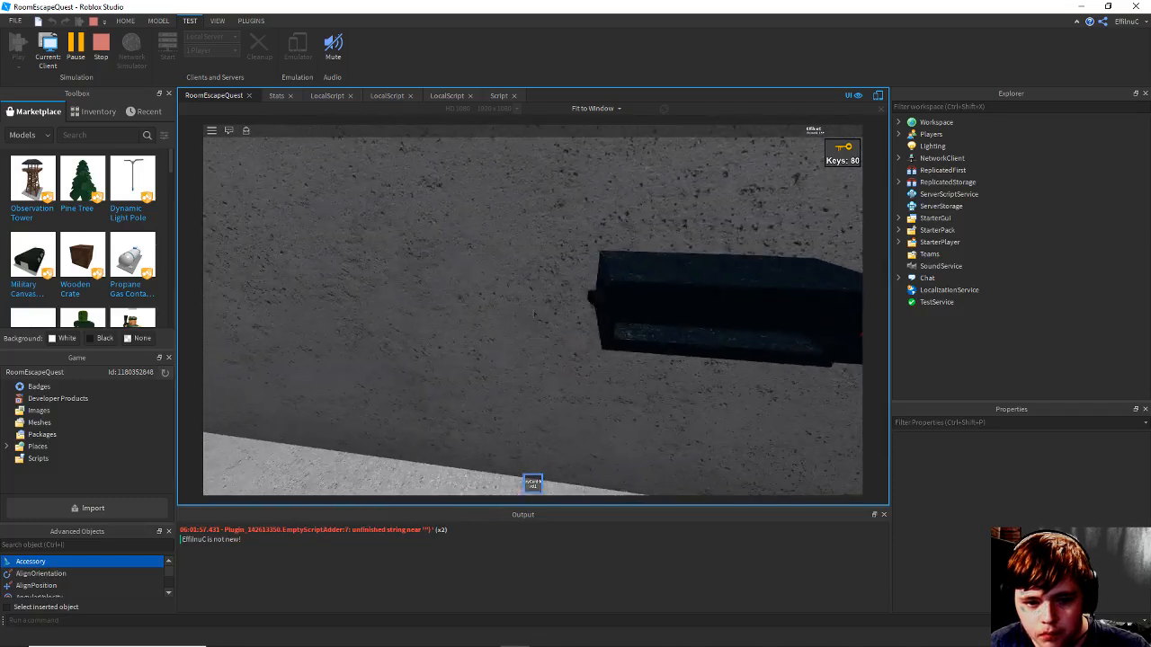
pyautogui.press('s')
pyautogui.scroll(-5, 533, 314)
# Put the keycard away and back off to watch the JailDoor bars rise.
pyautogui.press('d')
pyautogui.press('1')
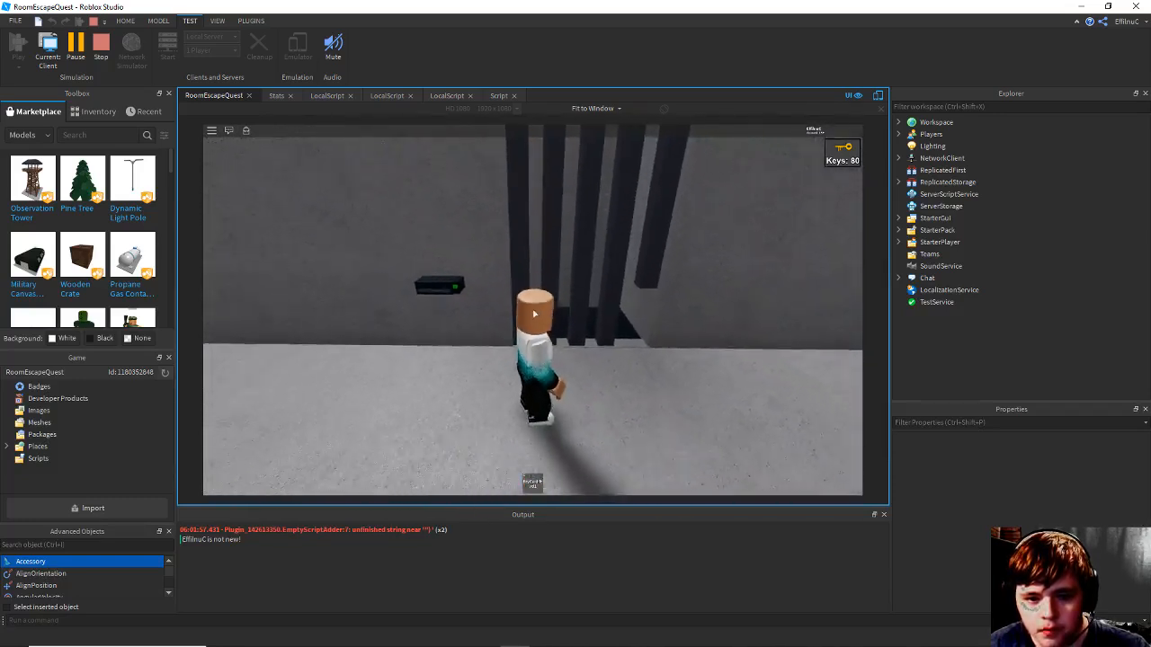
pyautogui.press('s')
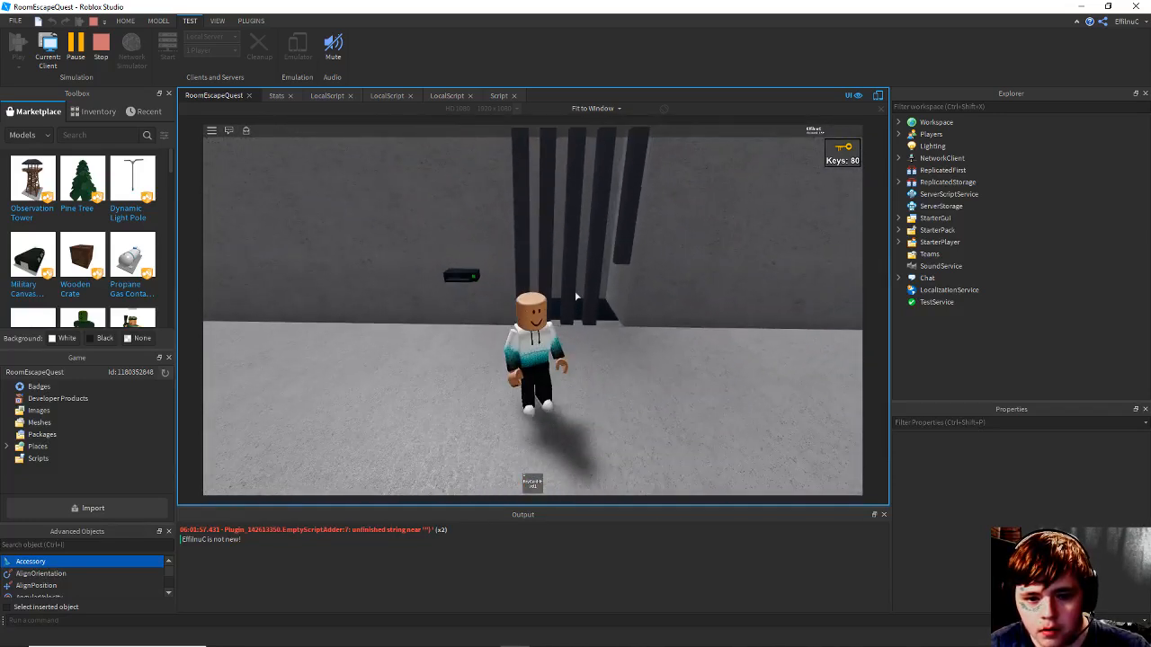
pyautogui.press('a')
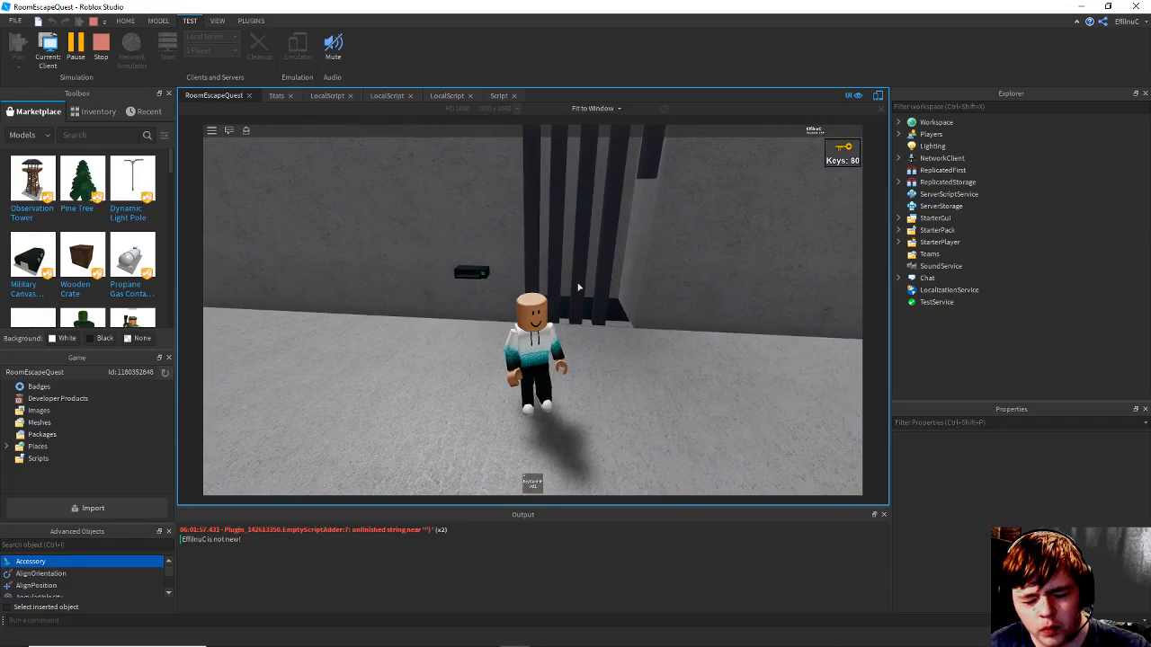
pyautogui.press('w')
pyautogui.press('d')
pyautogui.scroll(-3, 579, 288)
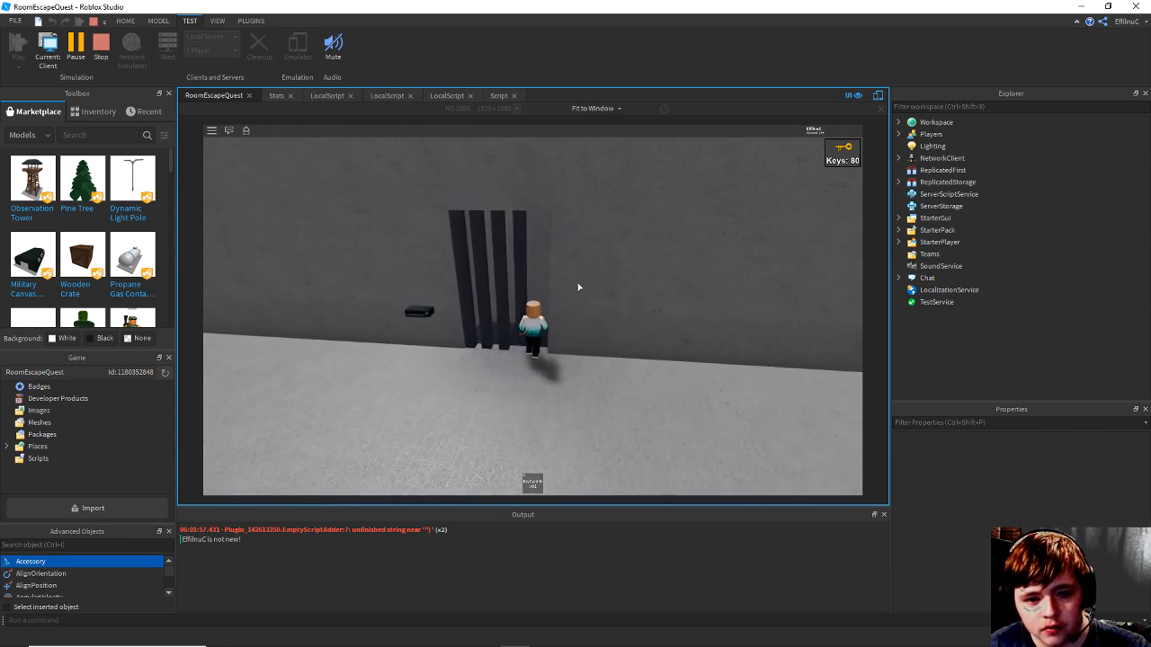
pyautogui.press('s')
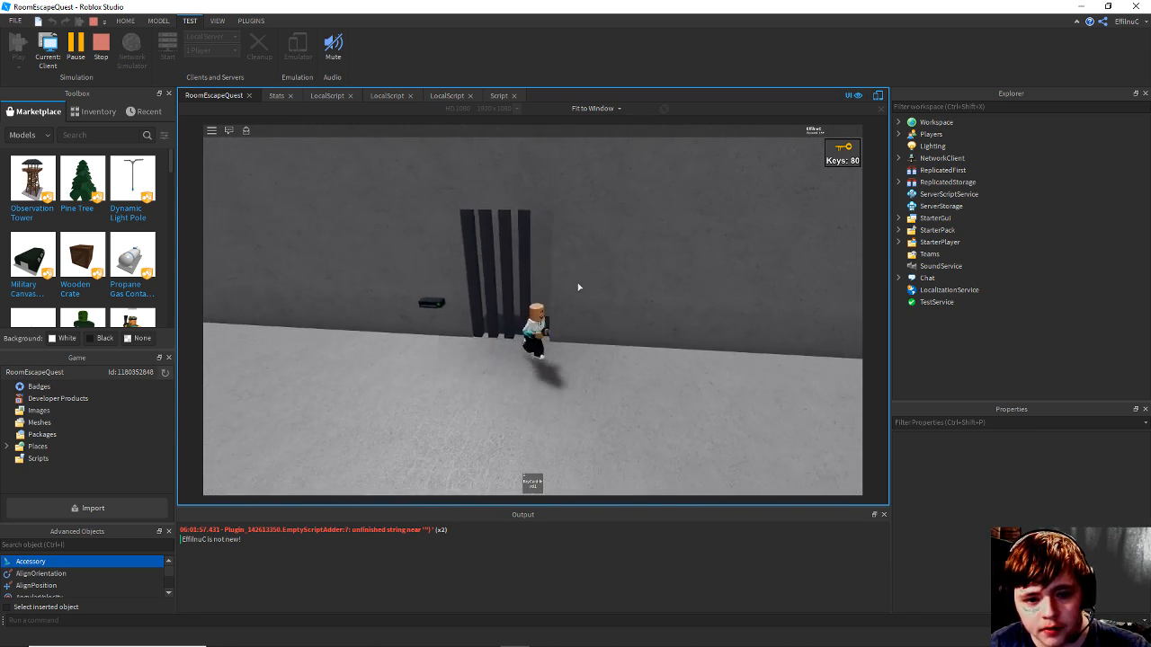
pyautogui.scroll(3, 570, 286)
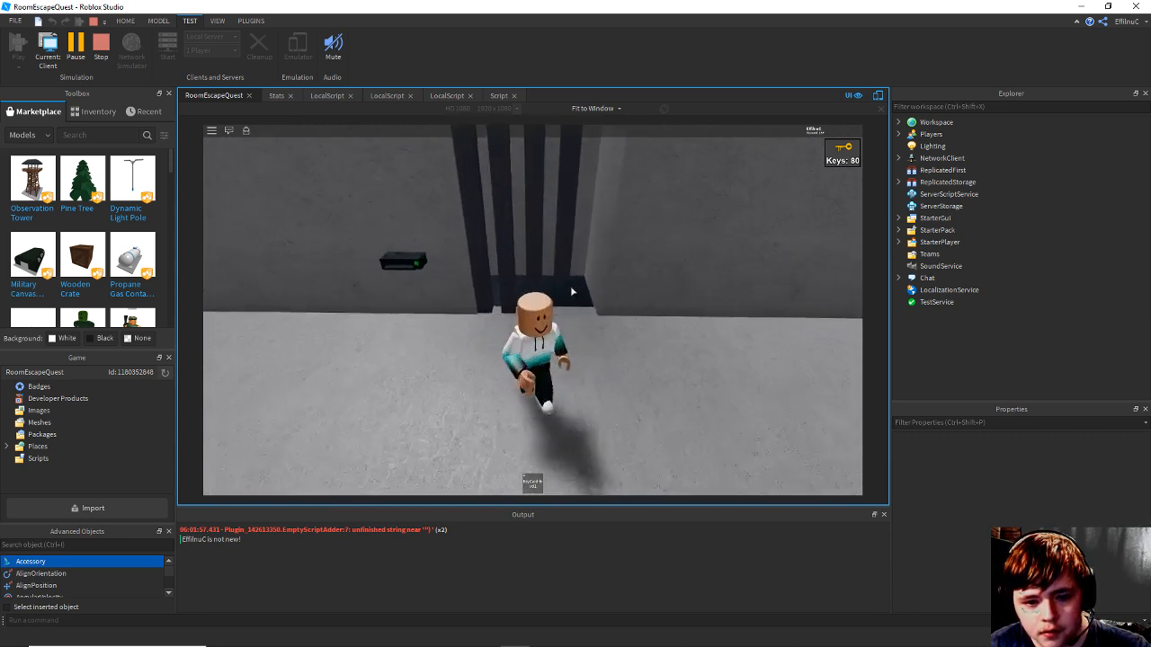
pyautogui.press('w')
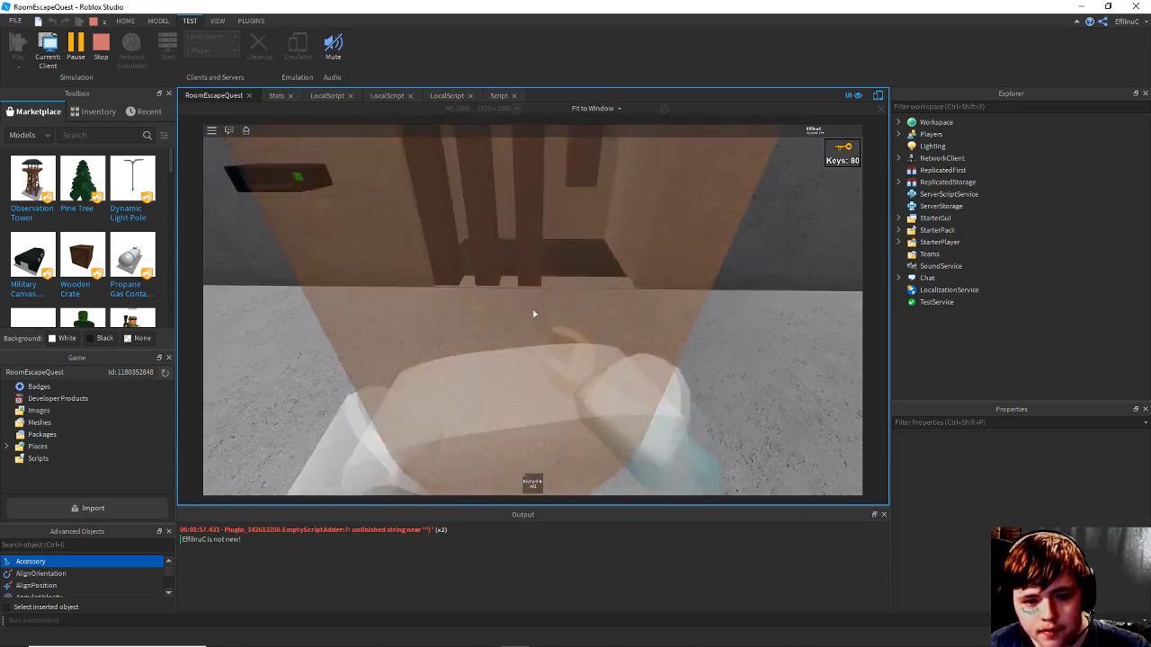
pyautogui.scroll(-3, 572, 291)
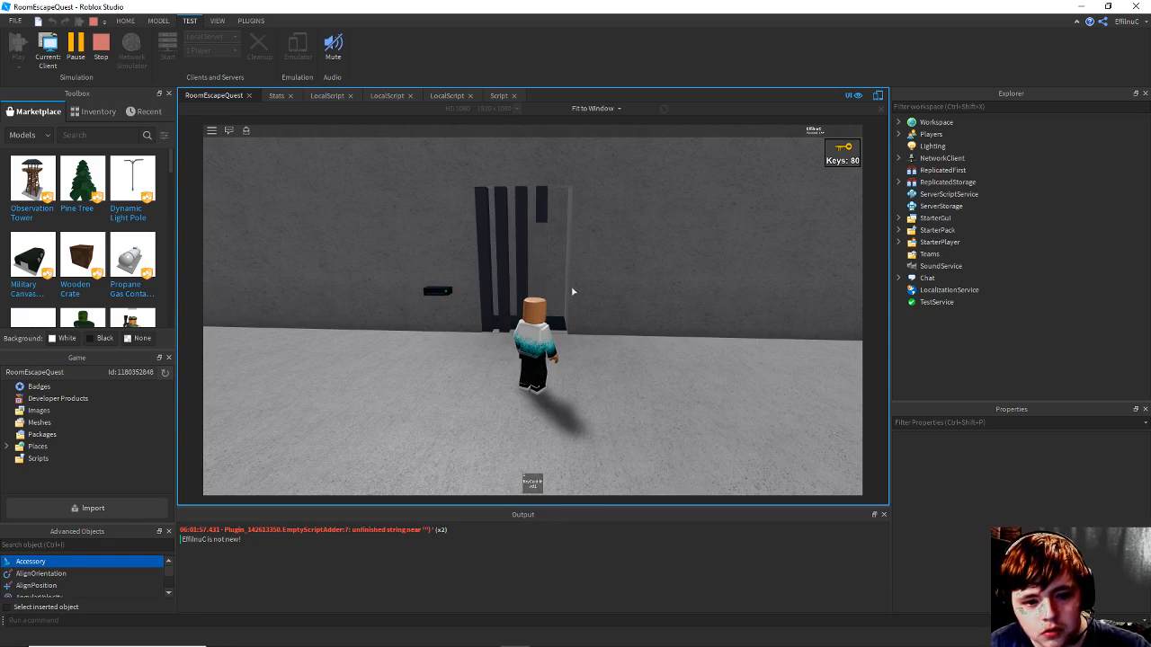
# Move around the barred door and orbit the camera to view the raised bars.
pyautogui.moveTo(572, 291)
pyautogui.mouseDown(button='right')
pyautogui.moveTo(588, 285)
pyautogui.moveTo(582, 270)
pyautogui.mouseUp(button='right')
pyautogui.scroll(-3, 572, 291)
pyautogui.press('a')
pyautogui.scroll(6, 582, 271)
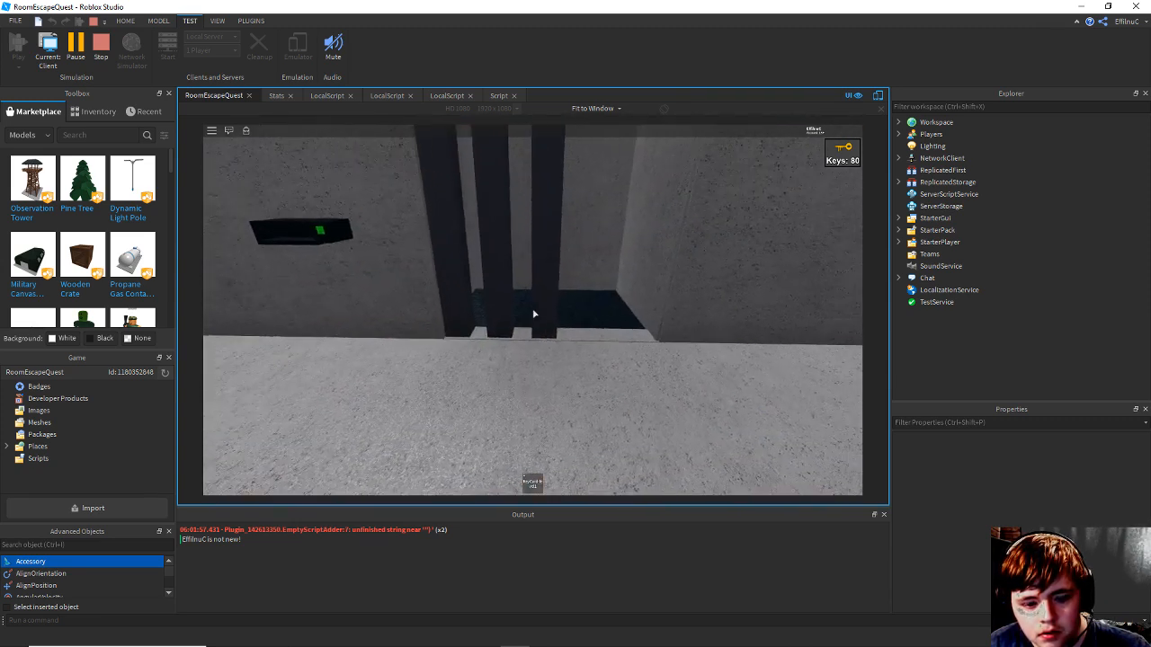
pyautogui.press('w')
pyautogui.press('s')
pyautogui.press('w')
pyautogui.press('s')
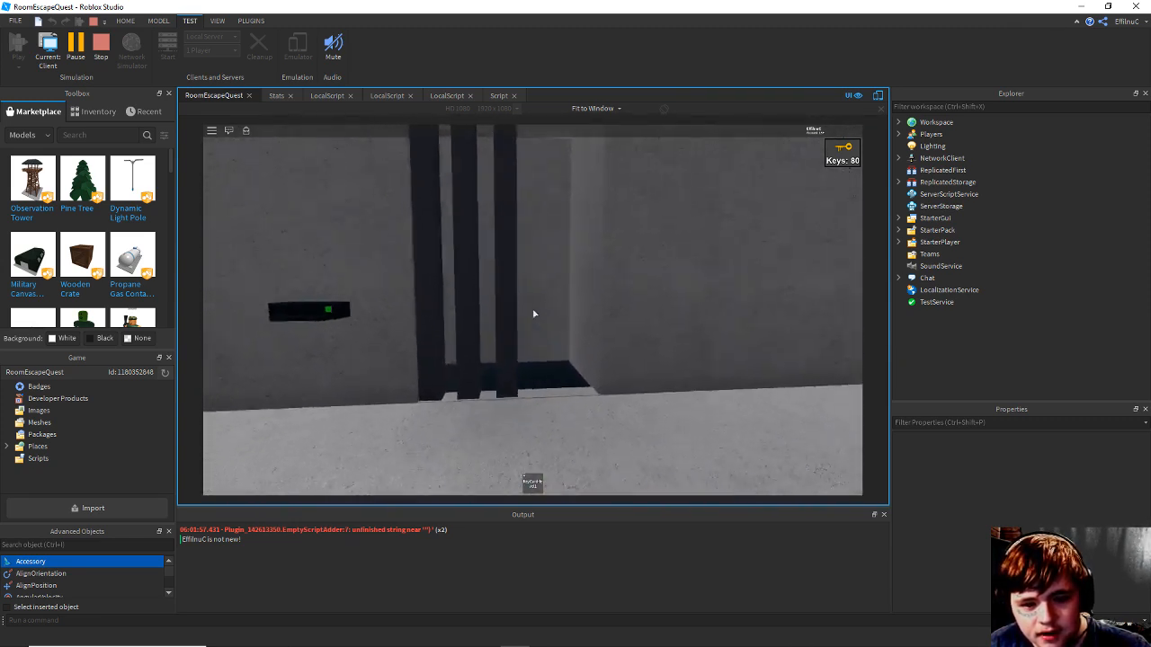
pyautogui.press('w')
pyautogui.scroll(-4, 534, 314)
pyautogui.scroll(-4, 534, 314)
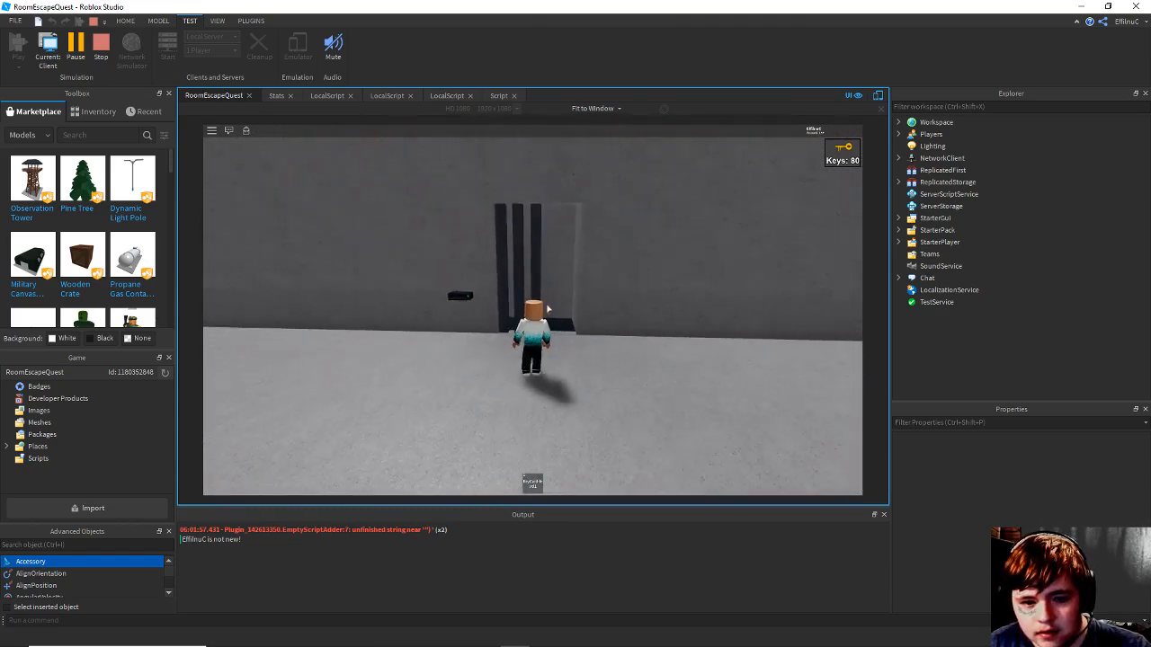
pyautogui.moveTo(545, 308); pyautogui.dragTo(545, 308, button='right')
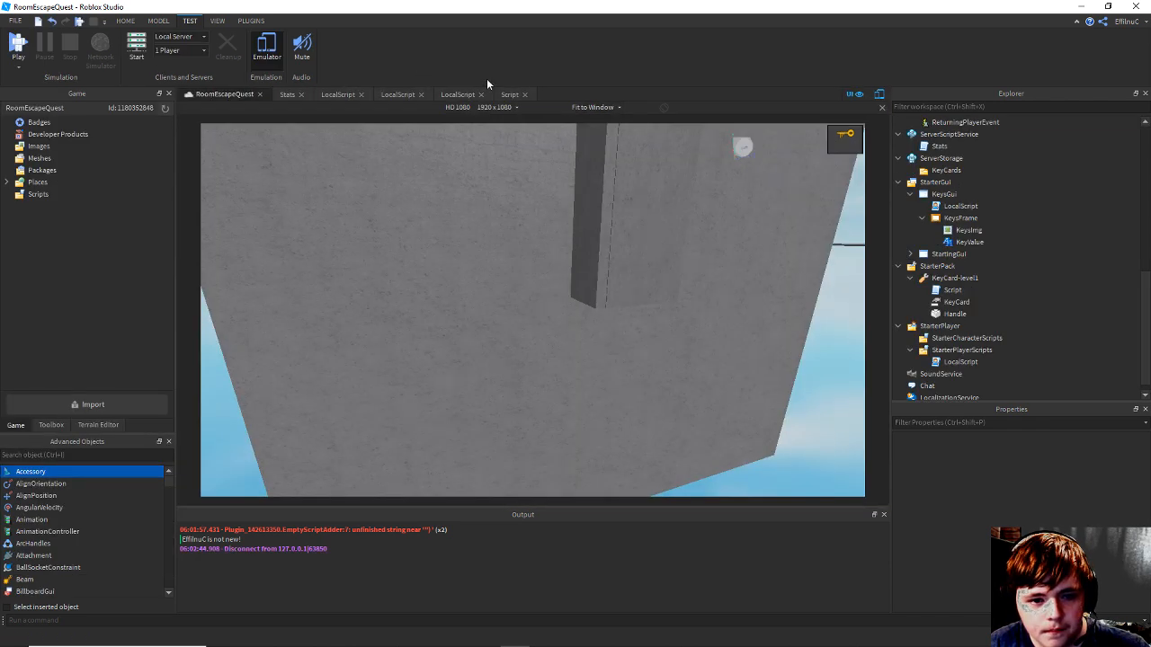
# In the keycard Script, change the Y step to 0.1, making Vector3.new(0,0.1,0), and save.
pyautogui.click(502, 95)
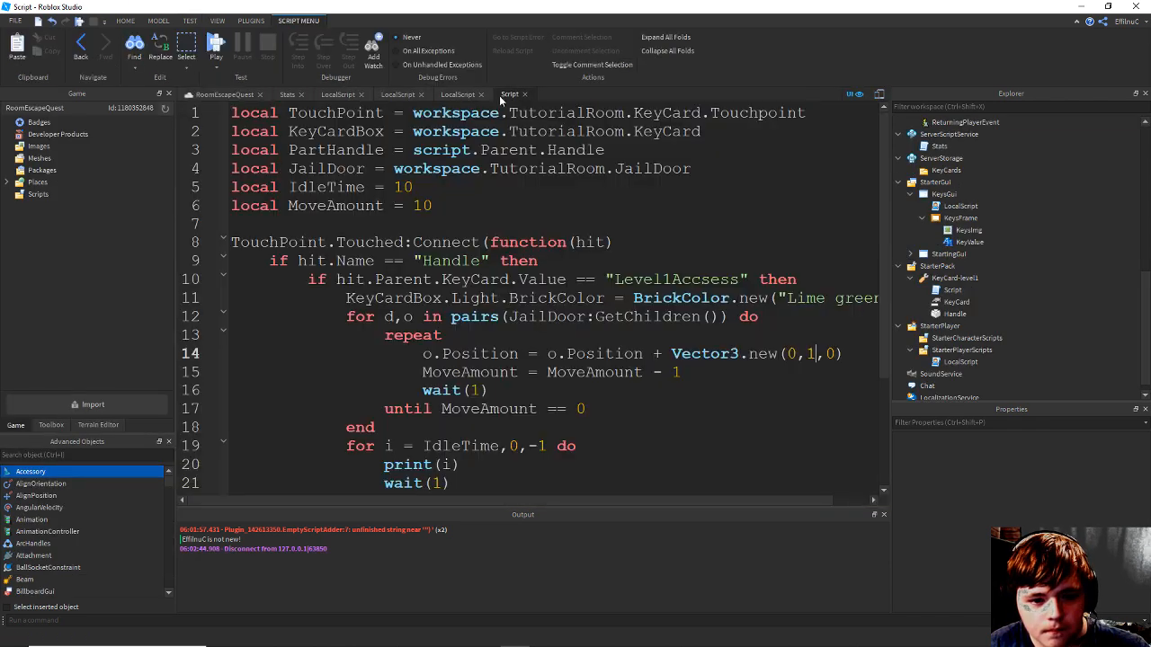
pyautogui.hotkey('ctrl', 's')
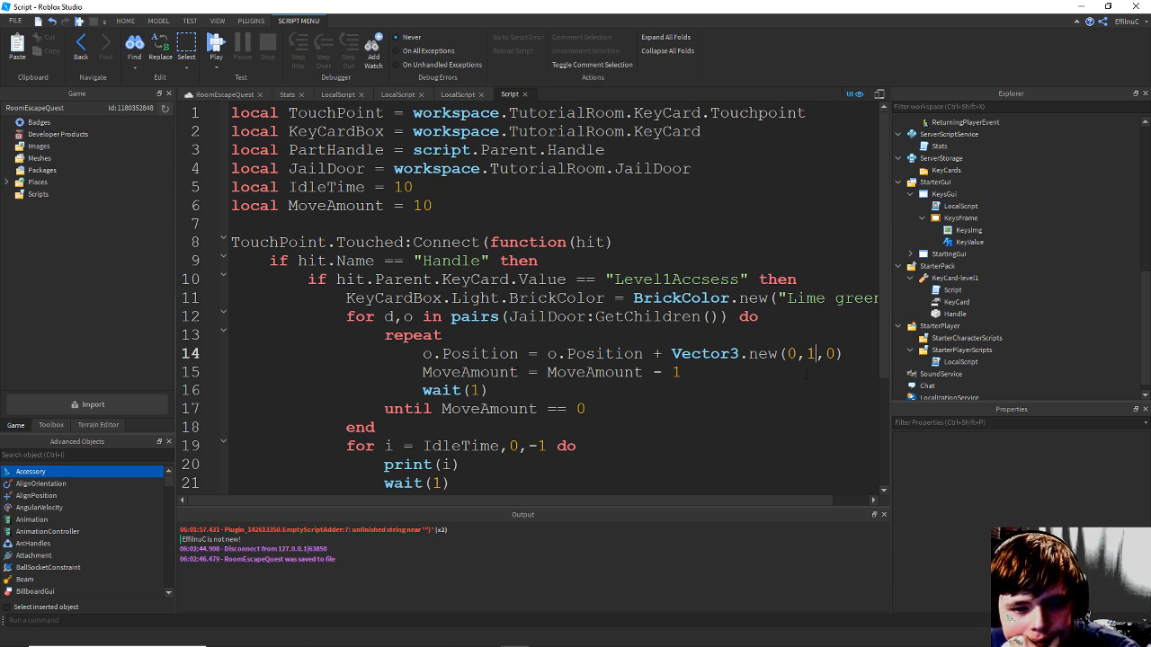
pyautogui.press('BackSpace')
pyautogui.write('0.1')
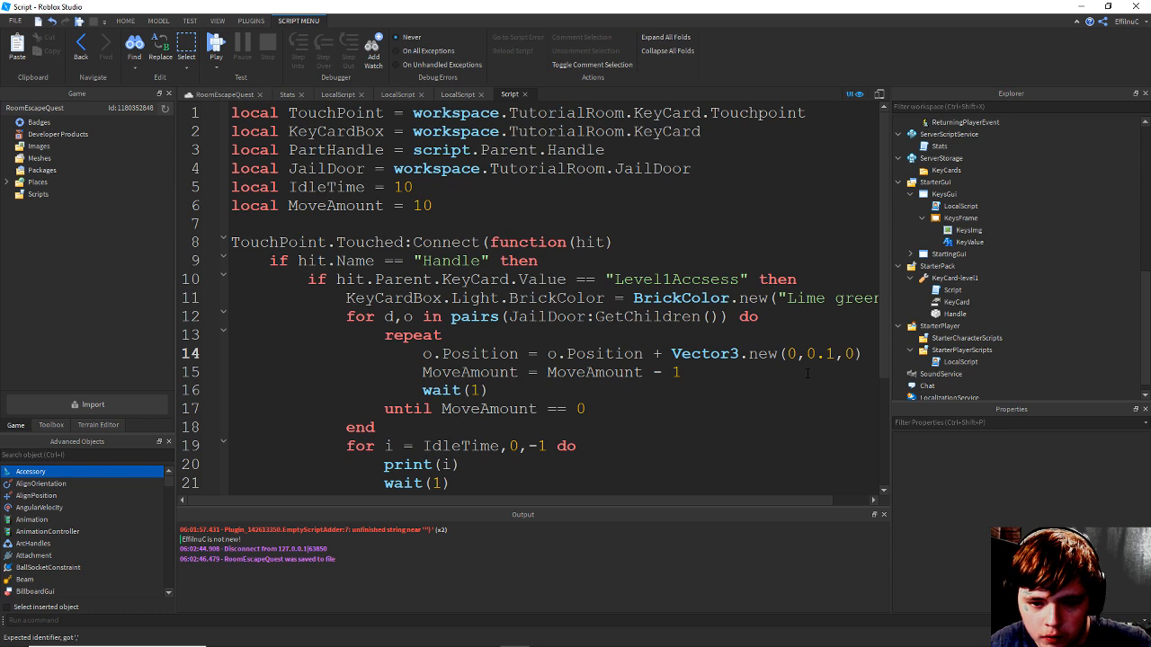
pyautogui.hotkey('ctrl', 's')
# From the 3D view, start a playtest with F5 and continue past the welcome and tutorial screens.
pyautogui.click(225, 94)
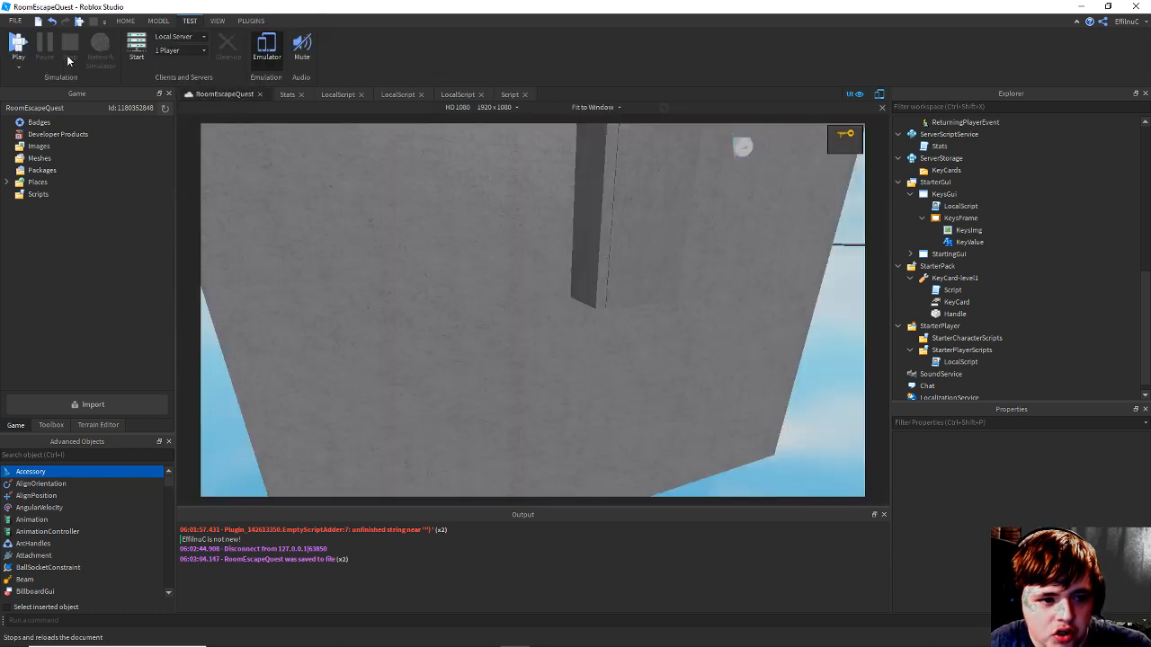
pyautogui.press('F5')
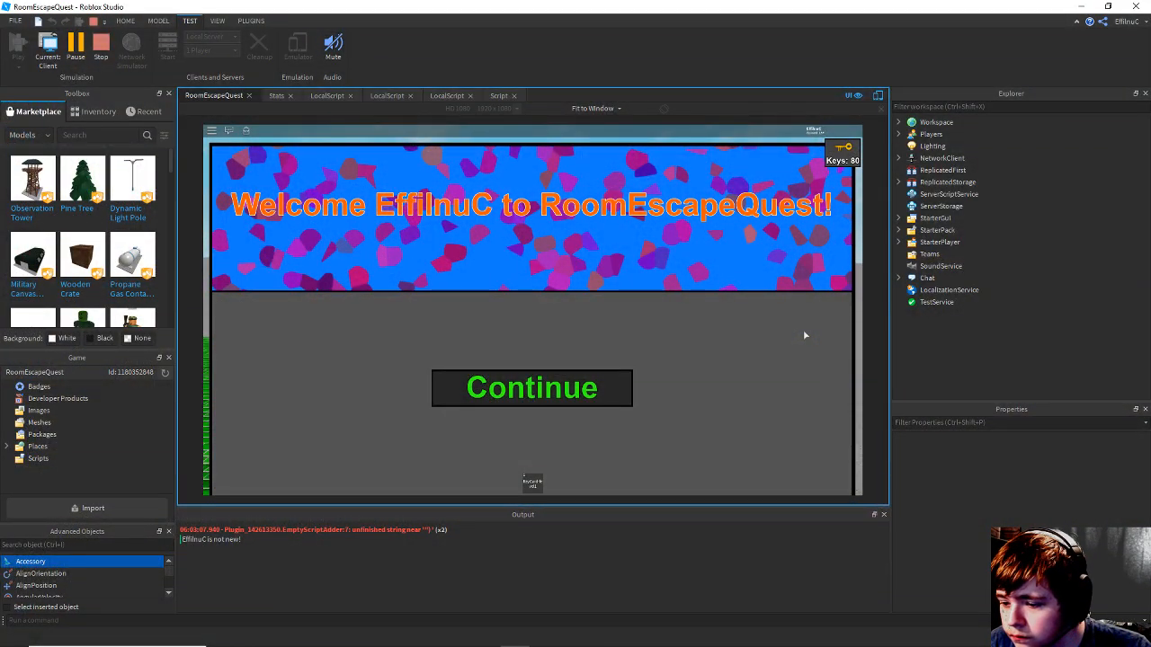
pyautogui.hotkey('alt', 'Tab')
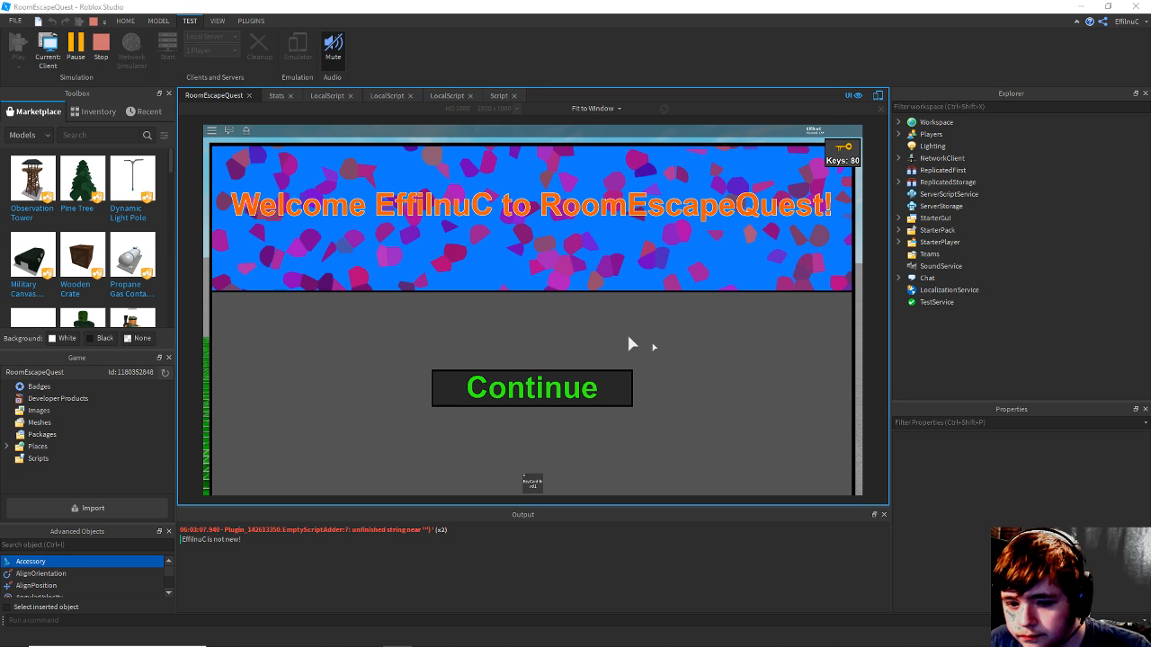
pyautogui.click(558, 388)
pyautogui.click(559, 388)
# Start the game, equip the keycard (key 1) and walk it to the card reader.
pyautogui.click(558, 388)
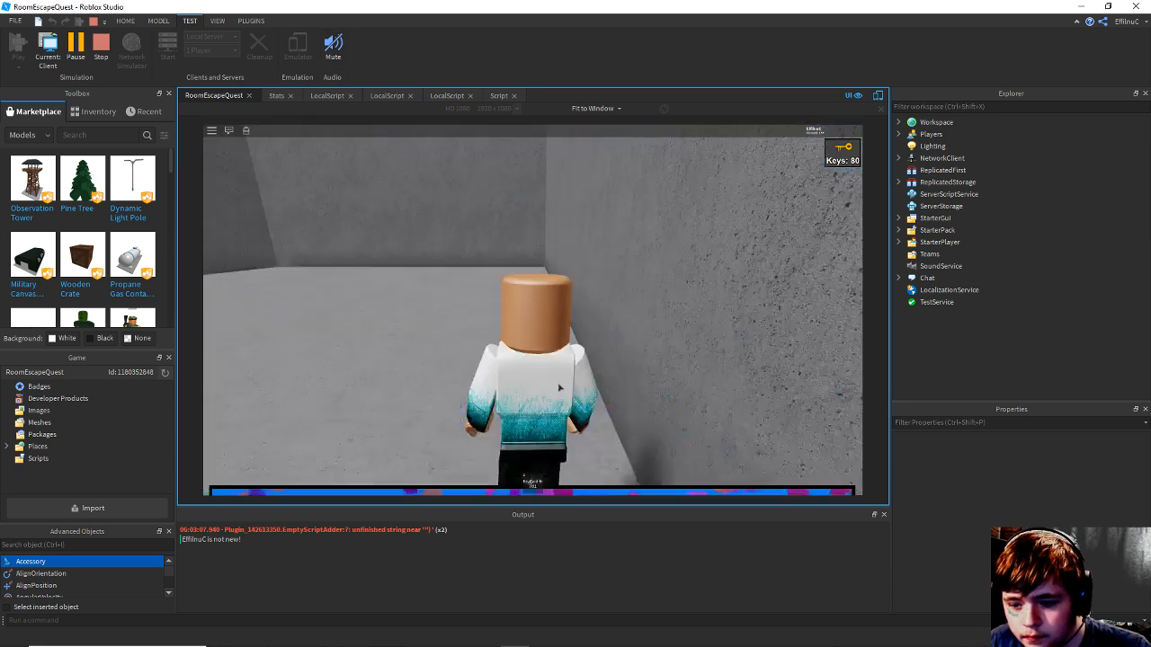
pyautogui.moveTo(621, 329); pyautogui.dragTo(628, 322, button='right')
pyautogui.press('w')
pyautogui.scroll(-4, 628, 322)
pyautogui.press('1')
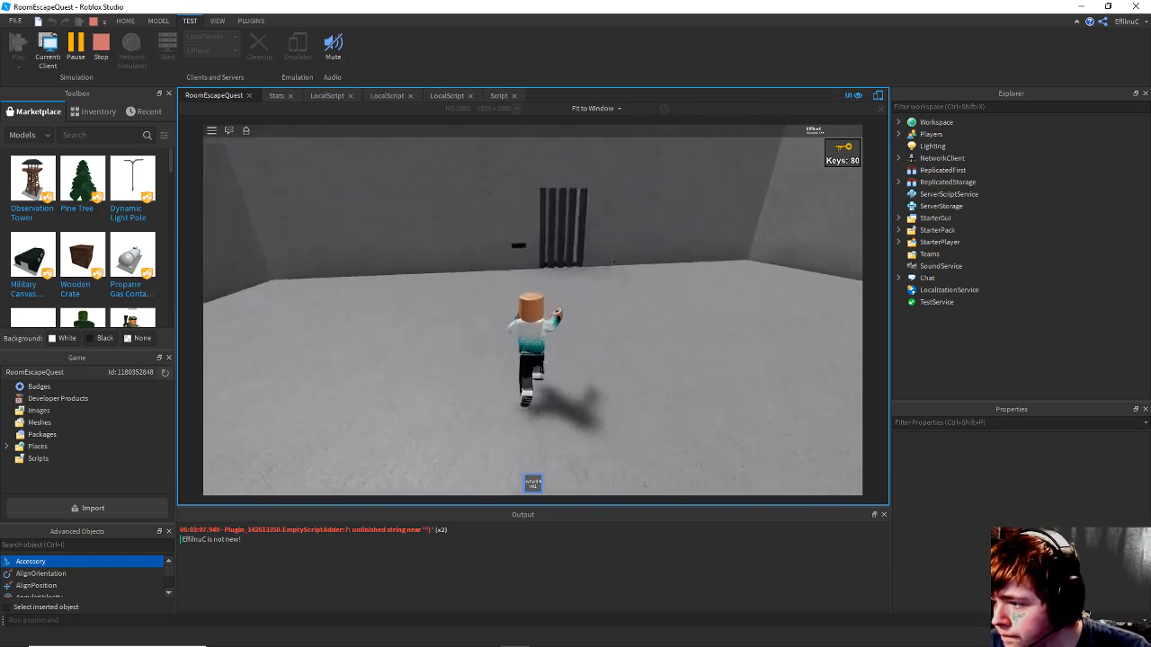
pyautogui.moveTo(615, 262); pyautogui.dragTo(608, 261, button='right')
pyautogui.press('d')
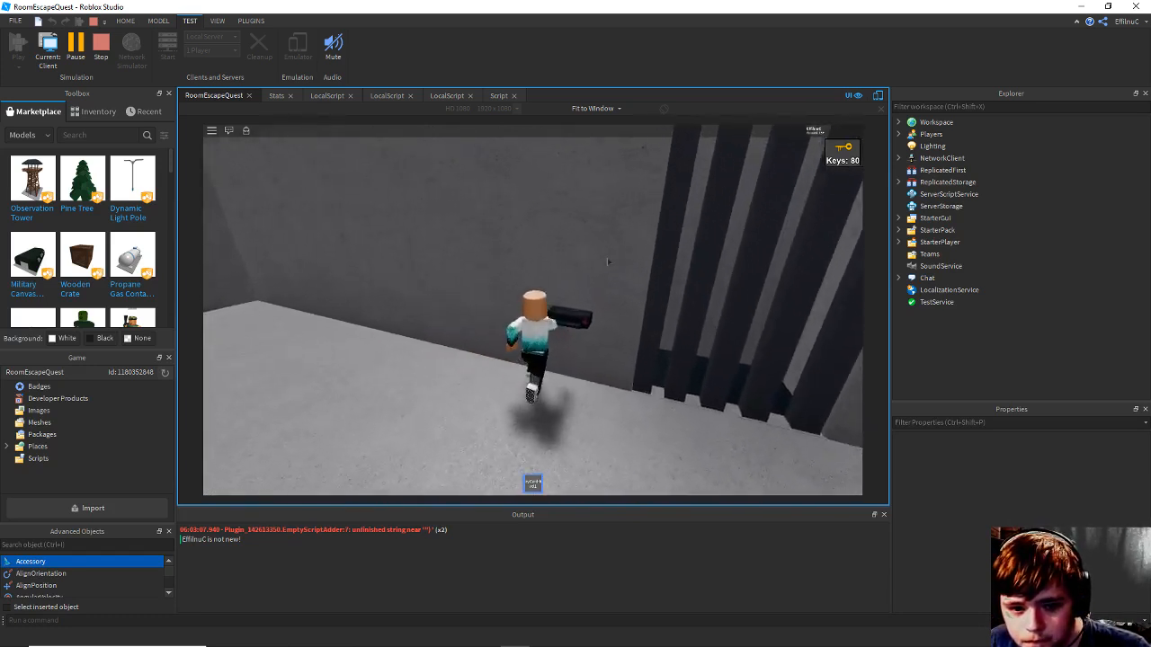
pyautogui.press('s')
pyautogui.press('d')
pyautogui.press('1')
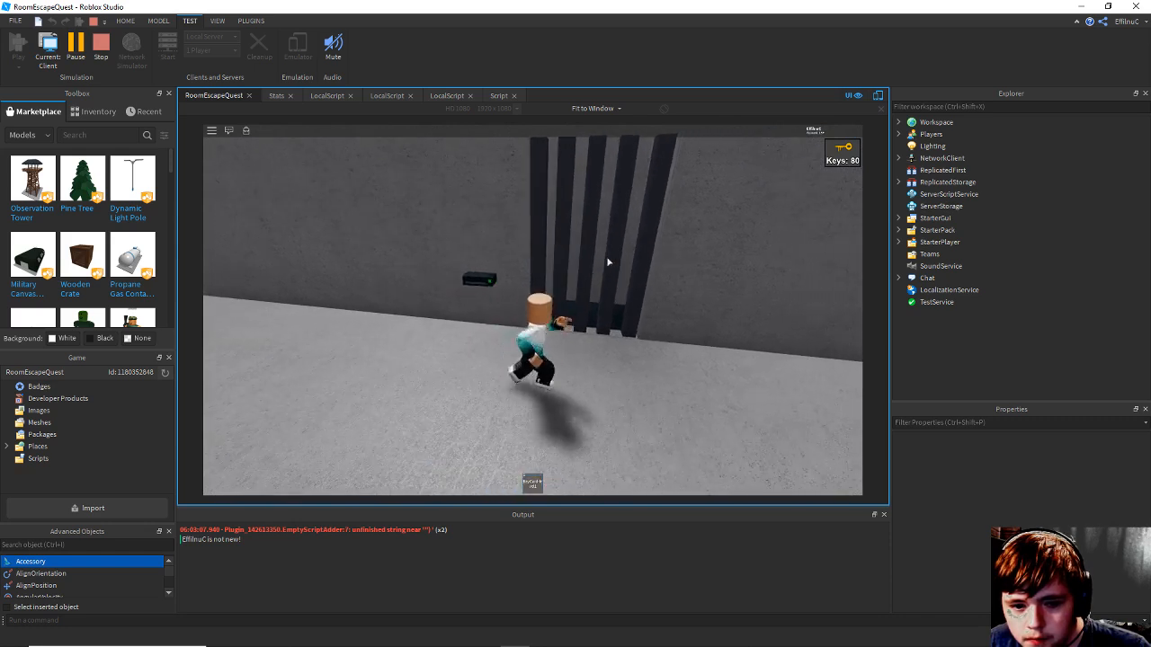
# Walk up to the JailDoor gate and inspect the slightly raised bars from several angles.
pyautogui.moveTo(602, 301); pyautogui.dragTo(603, 301, button='right')
pyautogui.press('w')
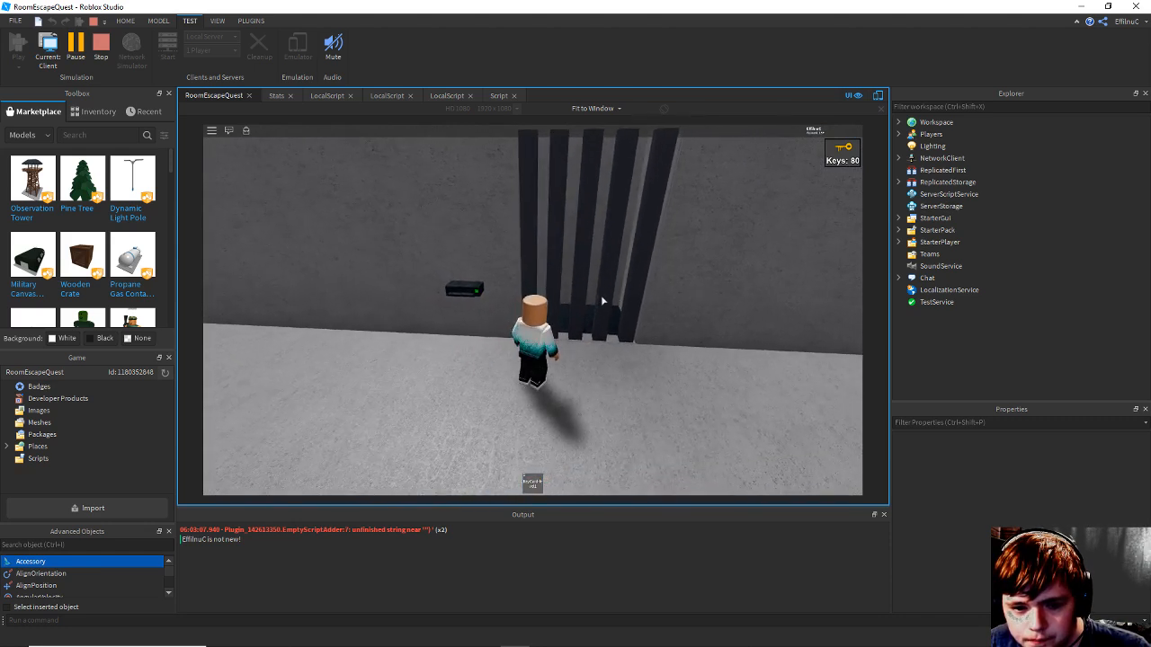
pyautogui.press('d')
pyautogui.press('w')
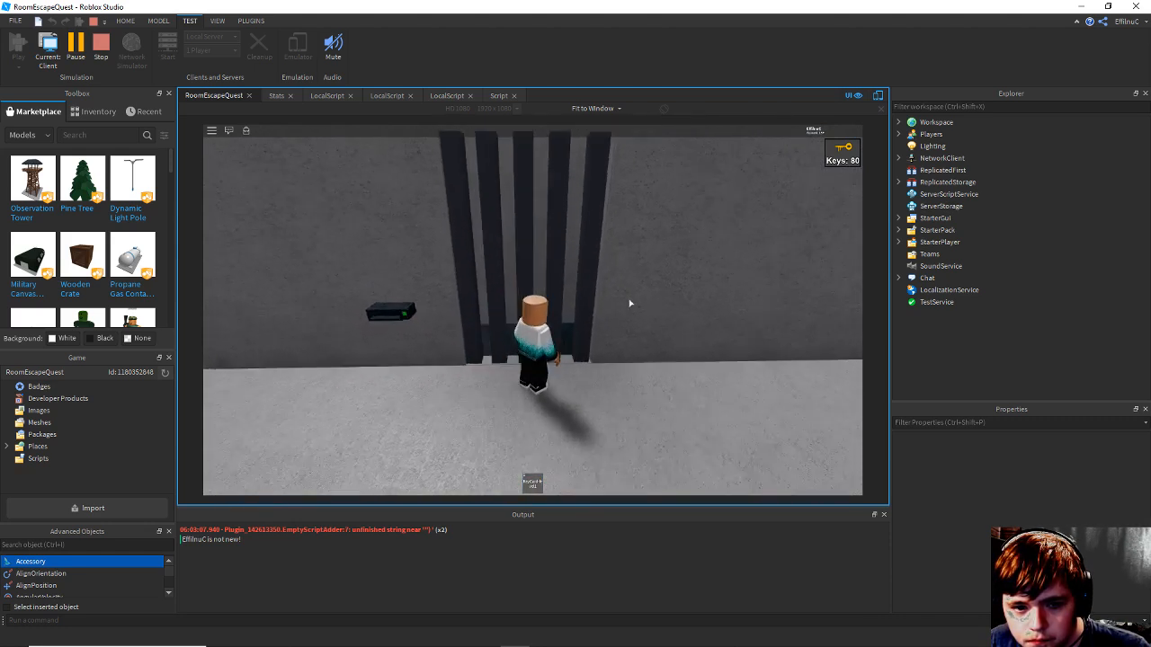
pyautogui.moveTo(630, 304); pyautogui.dragTo(630, 305, button='right')
pyautogui.scroll(5, 630, 304)
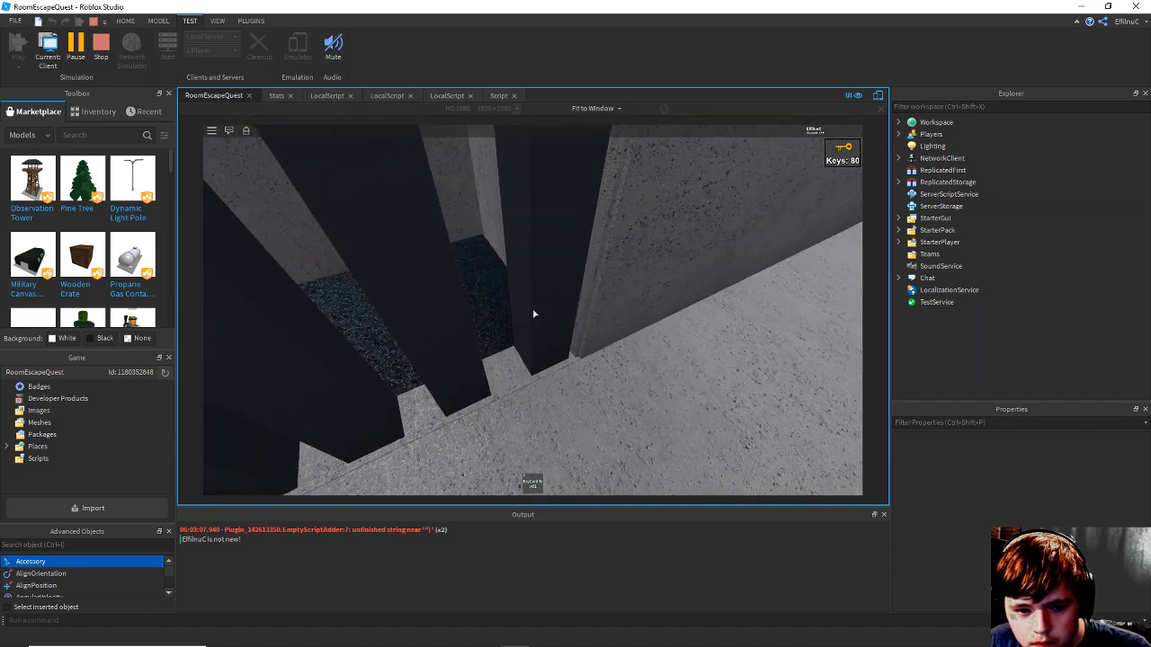
pyautogui.press('s')
pyautogui.press('d')
pyautogui.press('w')
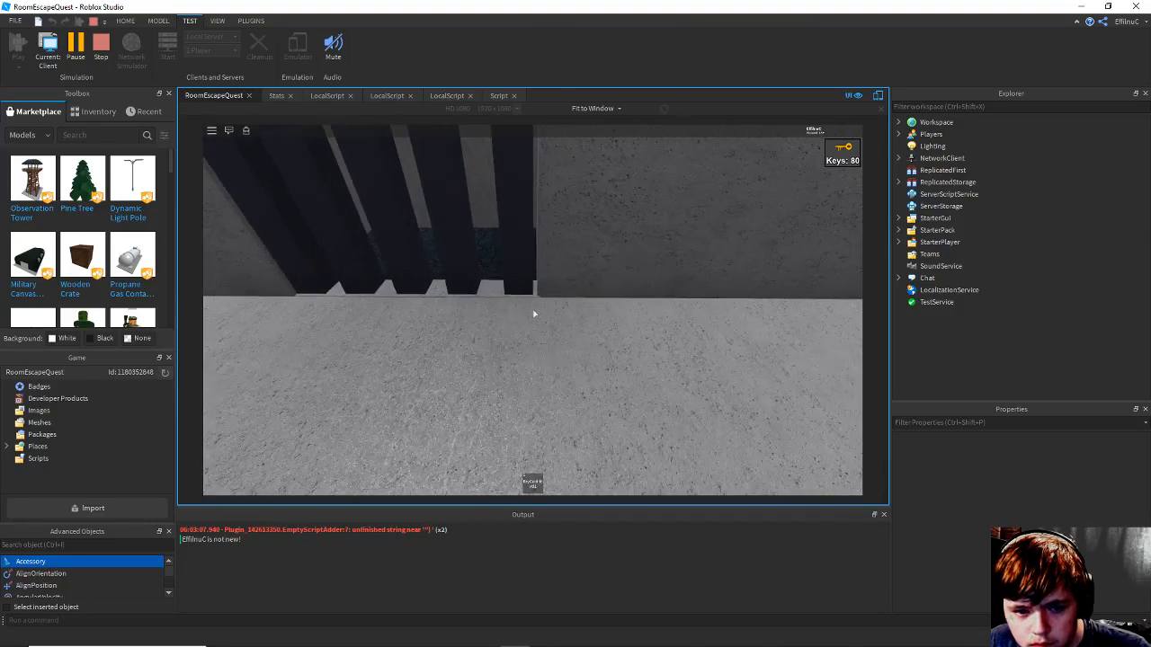
pyautogui.press('s')
pyautogui.press('w')
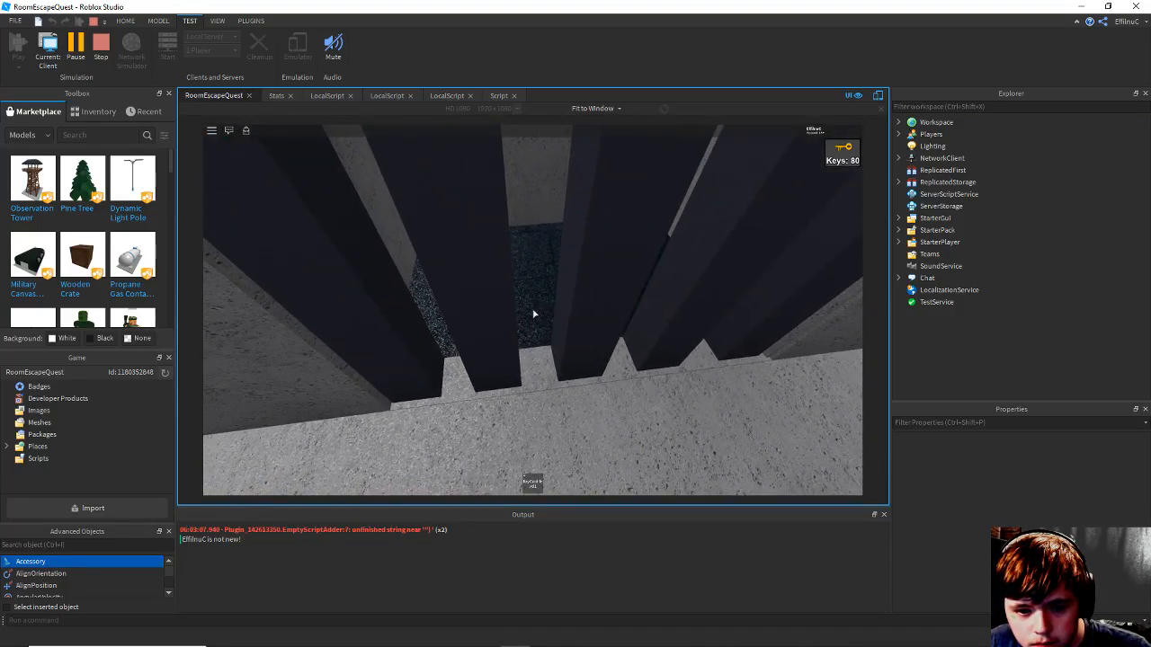
pyautogui.press('d')
pyautogui.press('a')
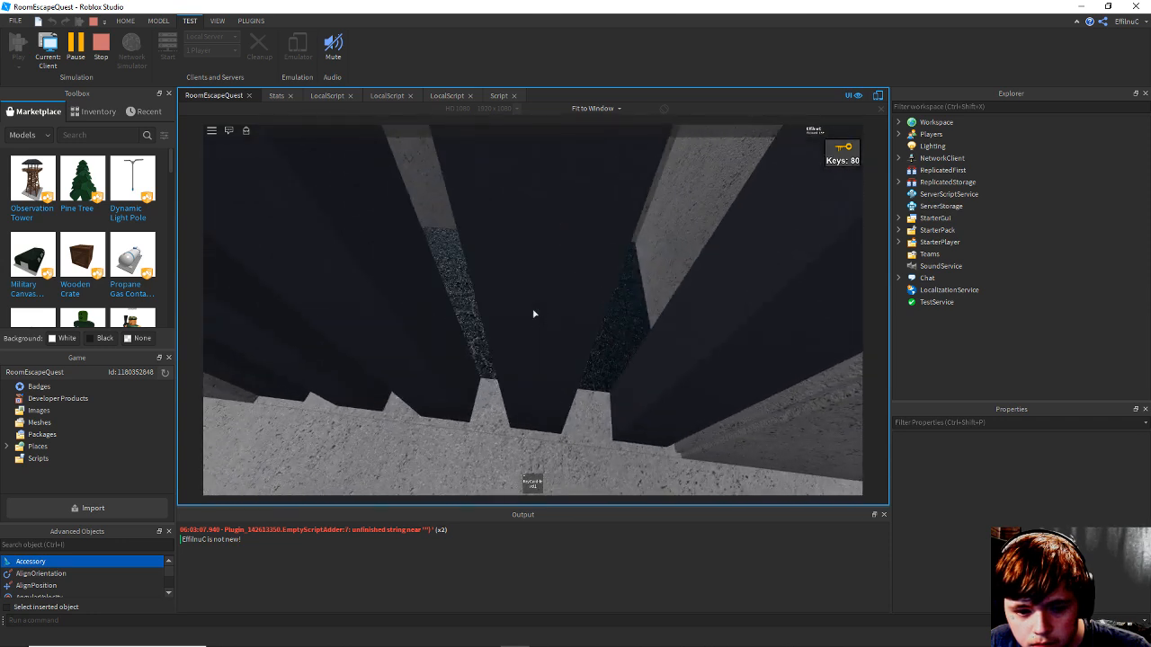
pyautogui.press('s')
pyautogui.scroll(-3, 534, 314)
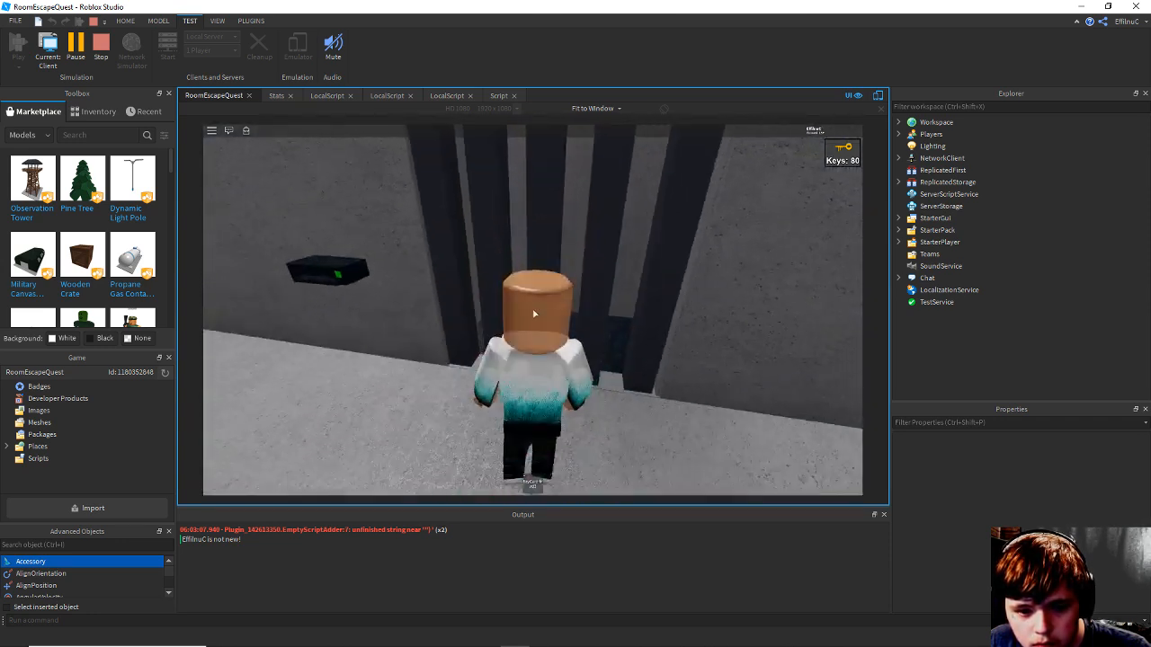
pyautogui.press('a')
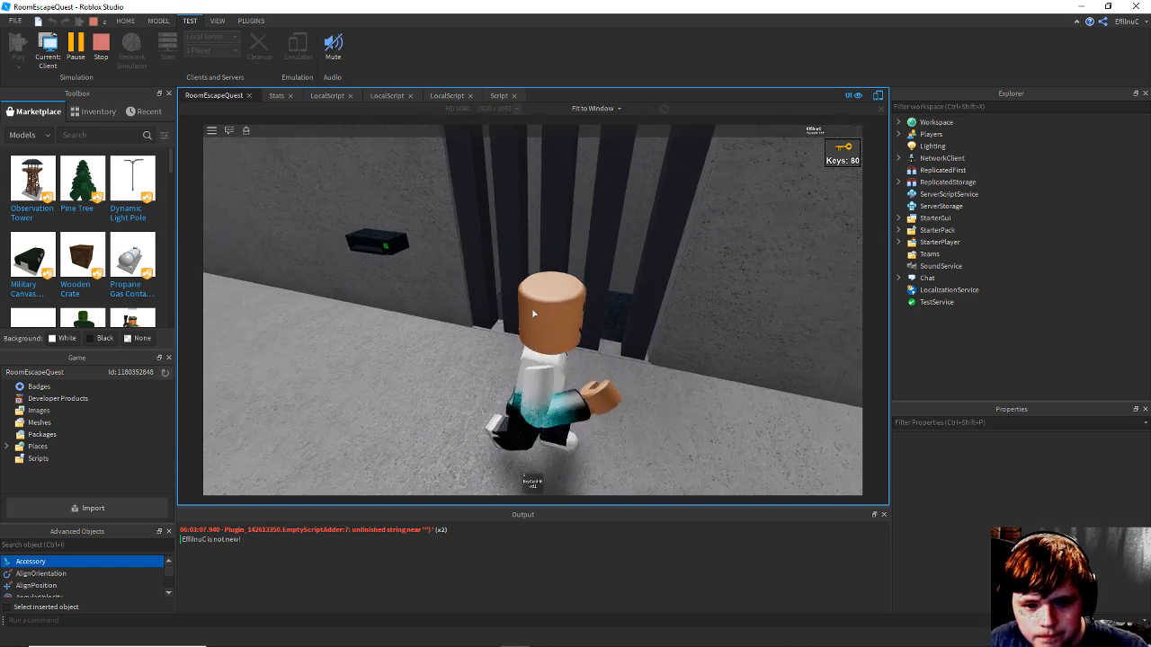
pyautogui.press('d')
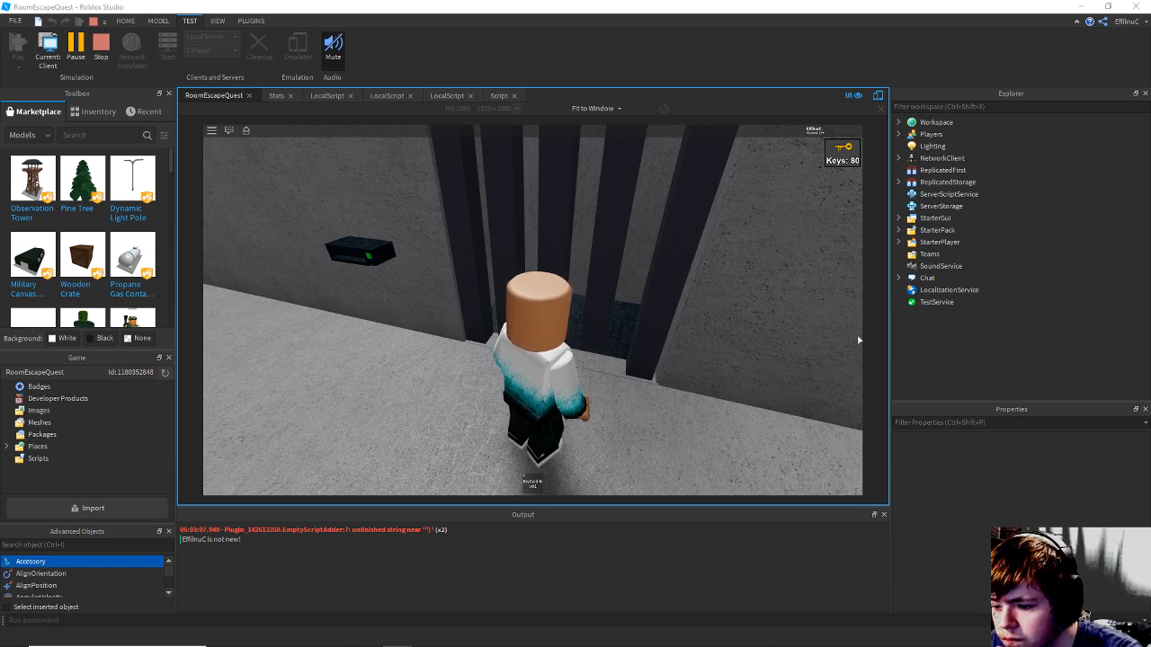
# Refocus the running game and approach the bars again to check them up close.
pyautogui.click(772, 253)
pyautogui.moveTo(772, 253); pyautogui.dragTo(774, 255, button='right')
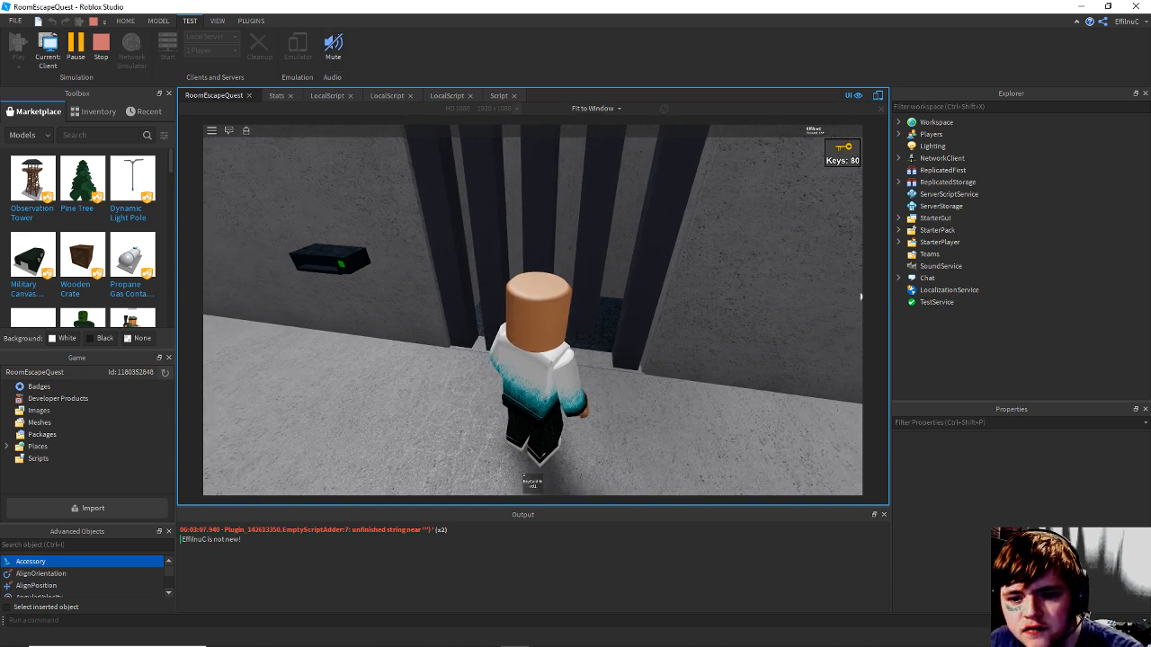
pyautogui.scroll(-3, 750, 285)
pyautogui.scroll(3, 749, 279)
pyautogui.scroll(-4, 679, 315)
pyautogui.moveTo(679, 314); pyautogui.dragTo(676, 316, button='right')
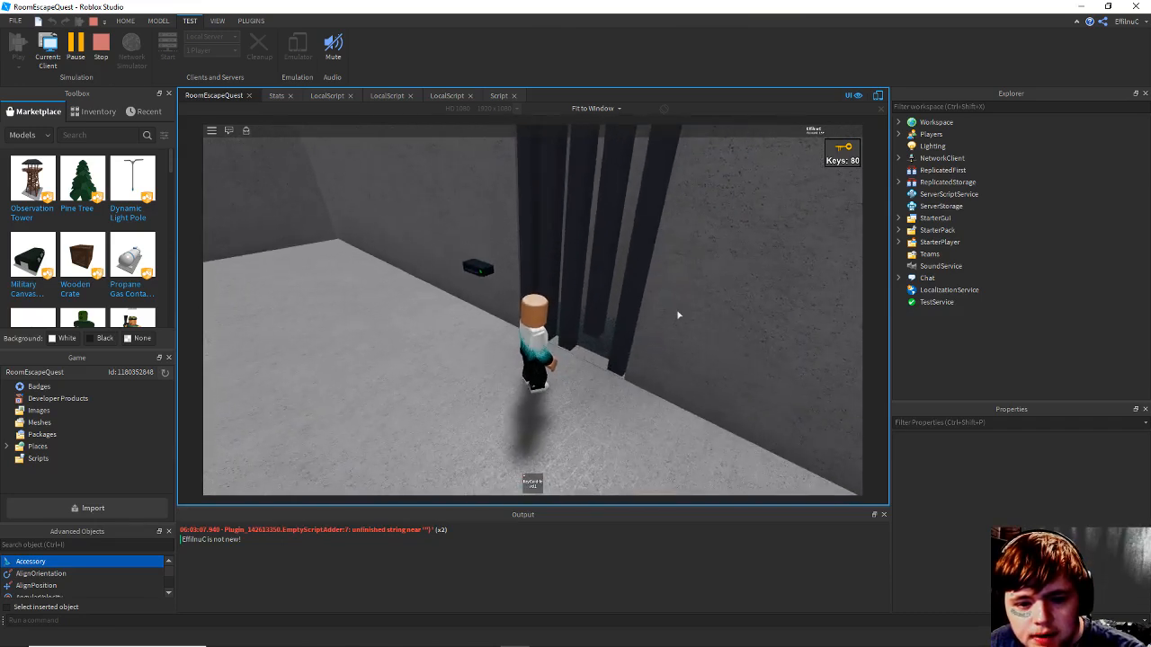
pyautogui.scroll(5, 677, 315)
pyautogui.scroll(-3, 534, 314)
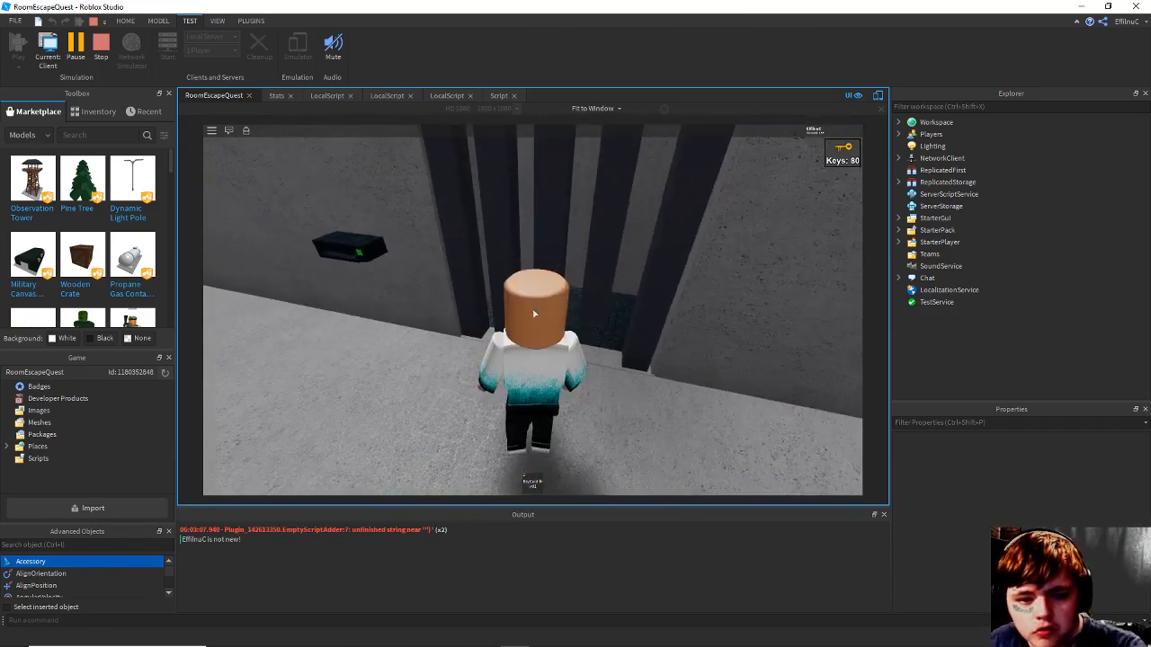
pyautogui.press('w')
pyautogui.scroll(5, 535, 314)
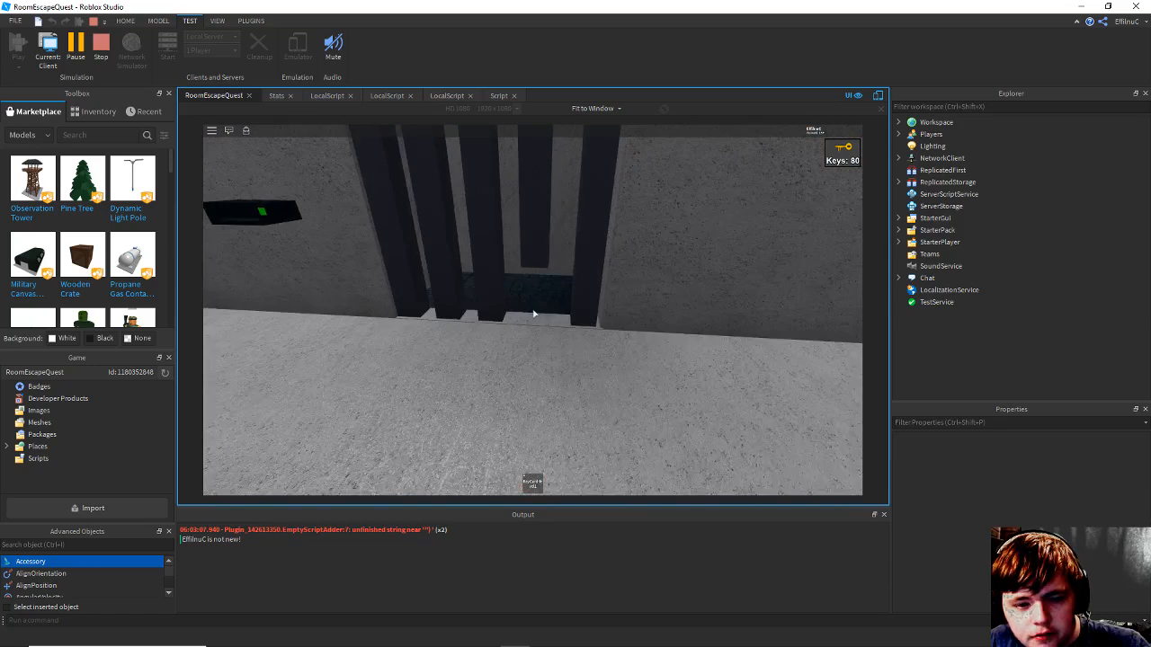
pyautogui.scroll(-4, 534, 314)
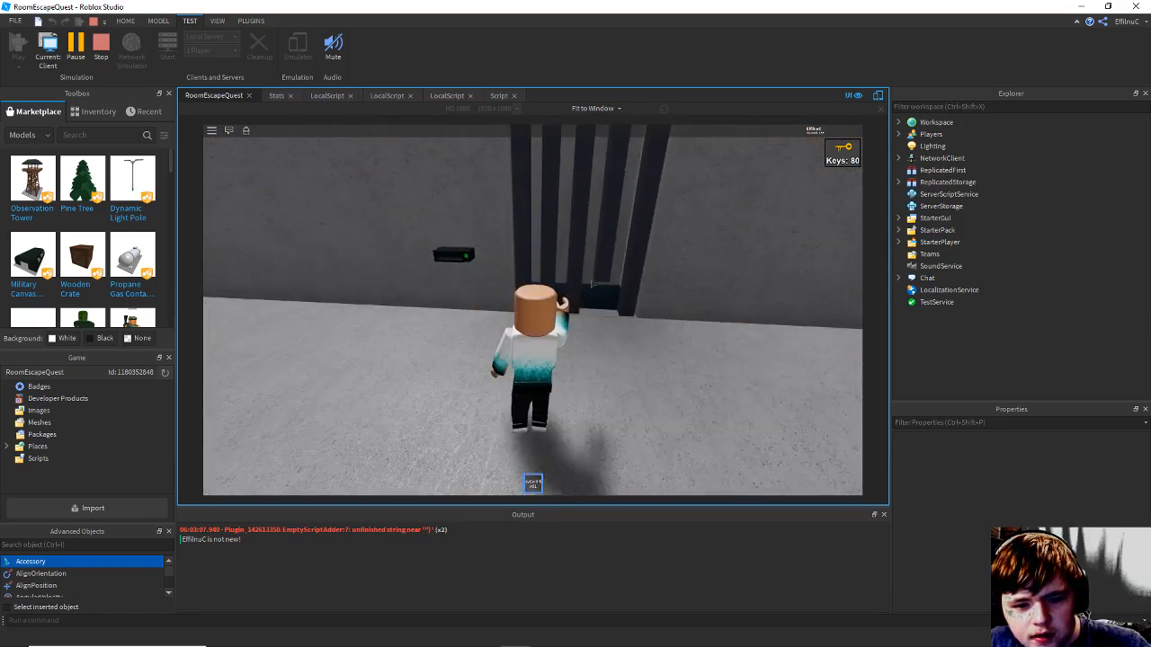
pyautogui.scroll(4, 599, 286)
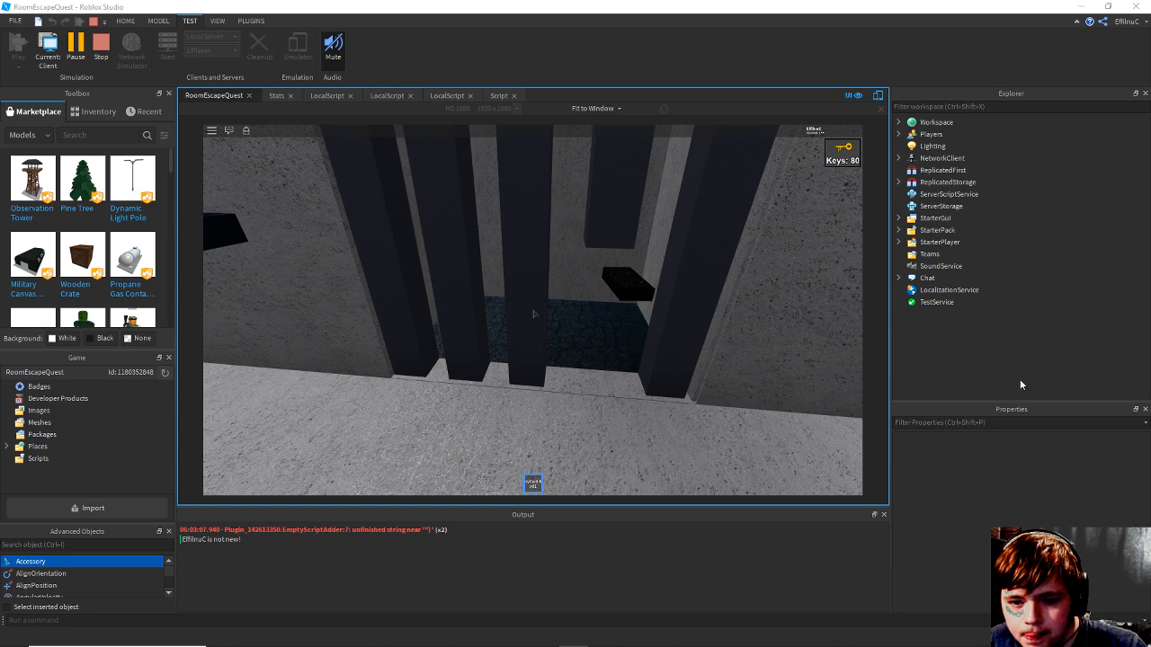
# Put the keycard away and run the character forward in front of the gate.
pyautogui.press('s')
pyautogui.press('1')
pyautogui.scroll(-3, 534, 314)
pyautogui.press('w')
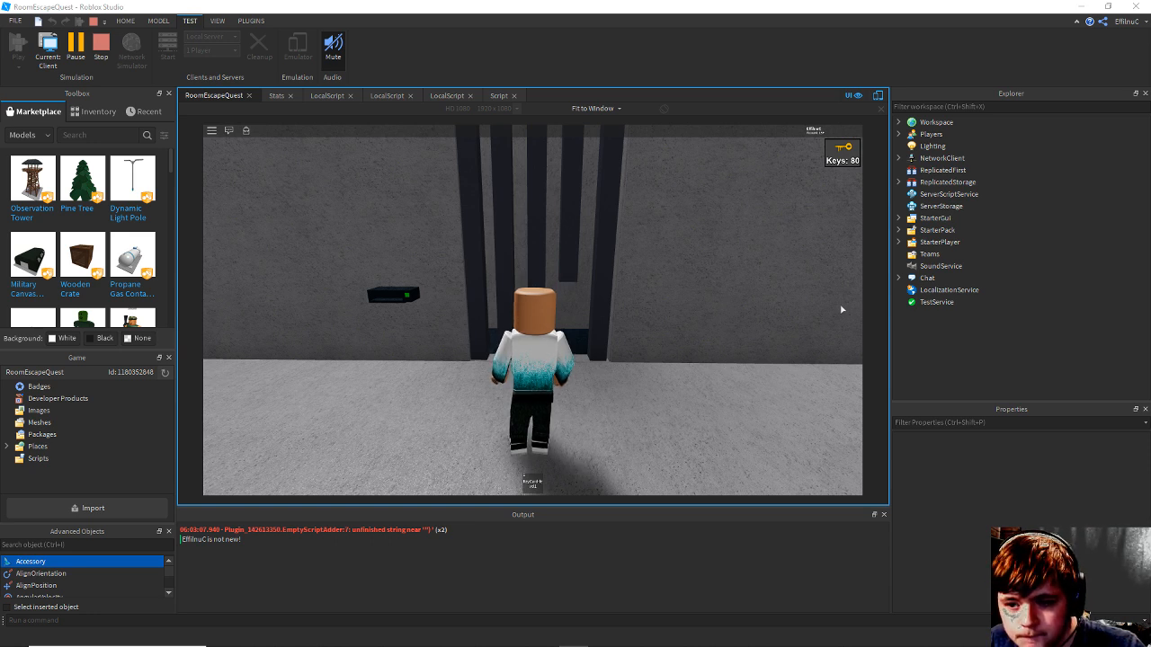
pyautogui.moveTo(753, 296); pyautogui.dragTo(760, 296, button='right')
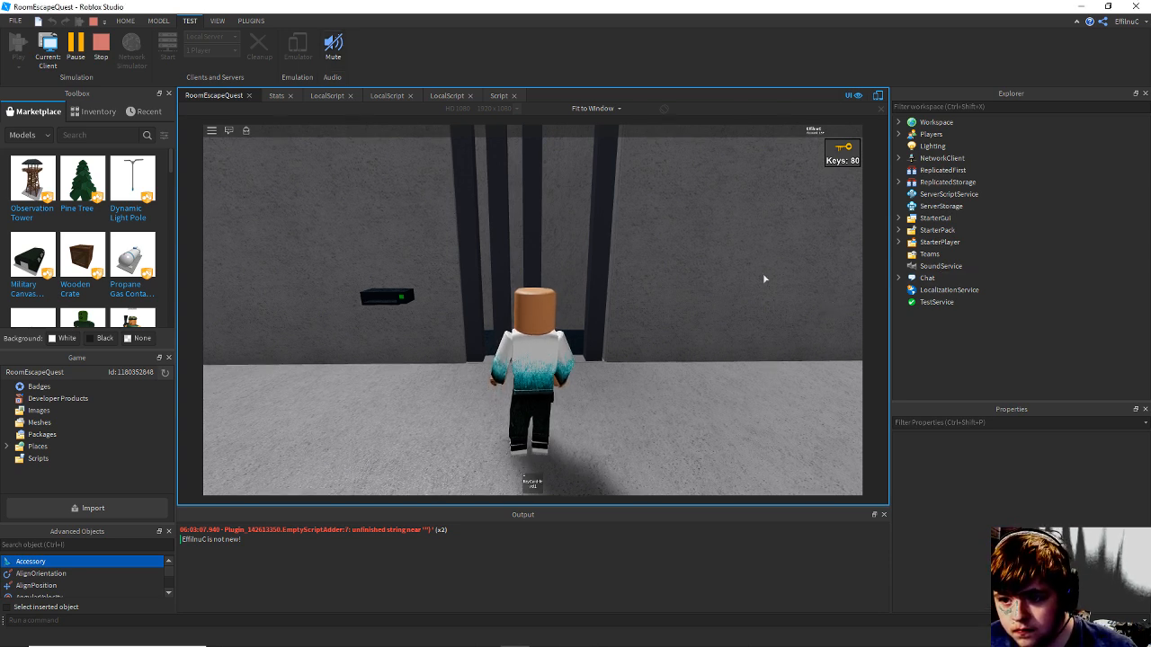
# Run to the barred door once more, stop the playtest, and turn the editor view toward the sky.
pyautogui.press('w')
pyautogui.moveTo(764, 279); pyautogui.dragTo(763, 277, button='right')
pyautogui.press('s')
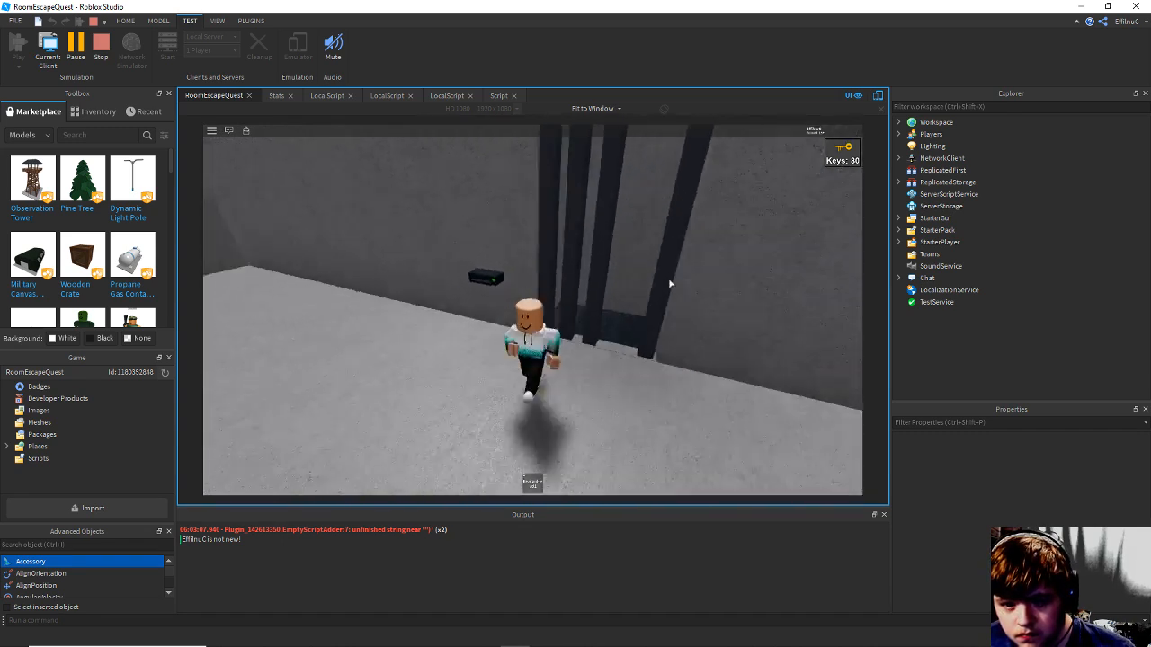
pyautogui.scroll(-3, 670, 283)
pyautogui.press('w')
pyautogui.scroll(2, 480, 363)
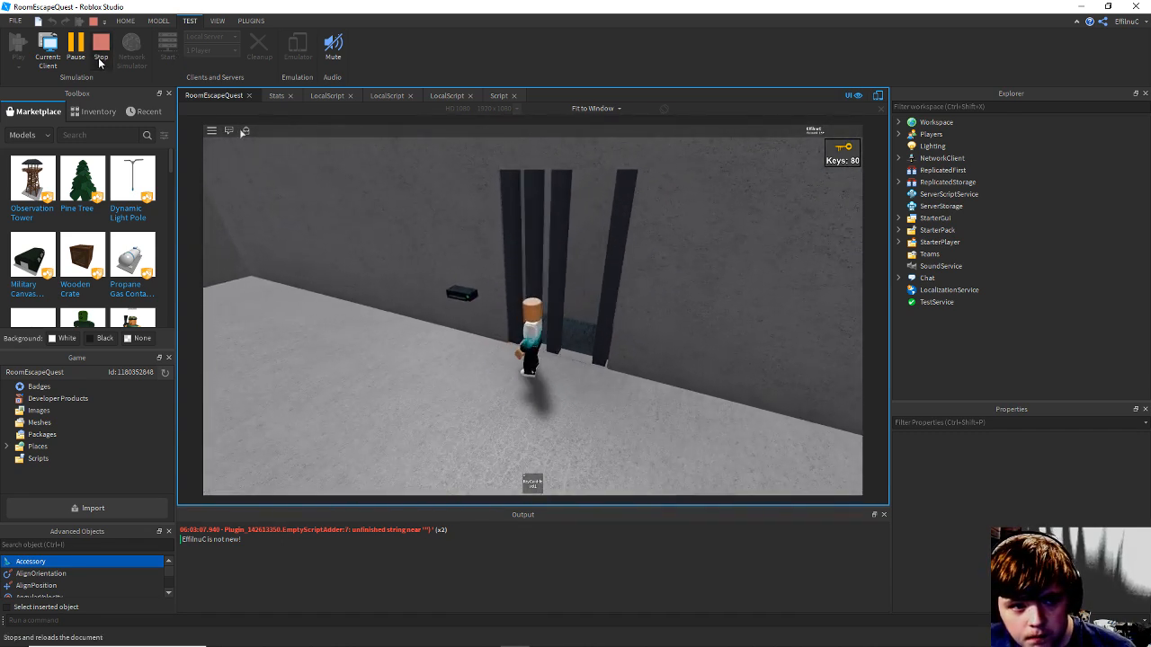
pyautogui.click(100, 50)
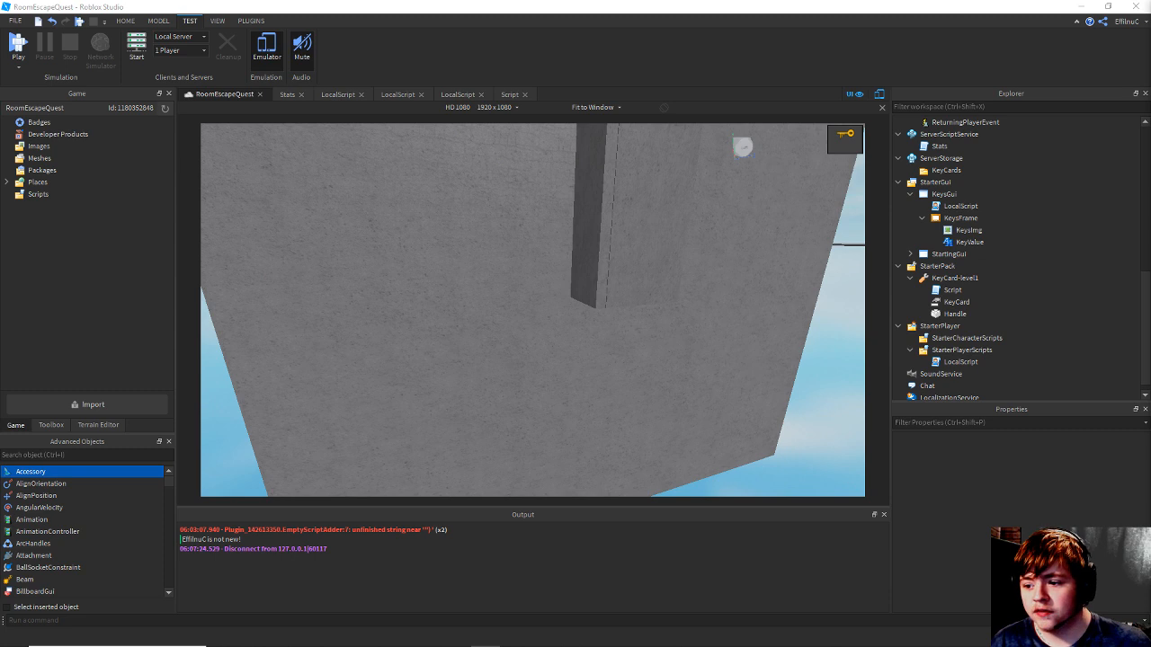
pyautogui.moveTo(745, 316); pyautogui.dragTo(776, 336, button='right')
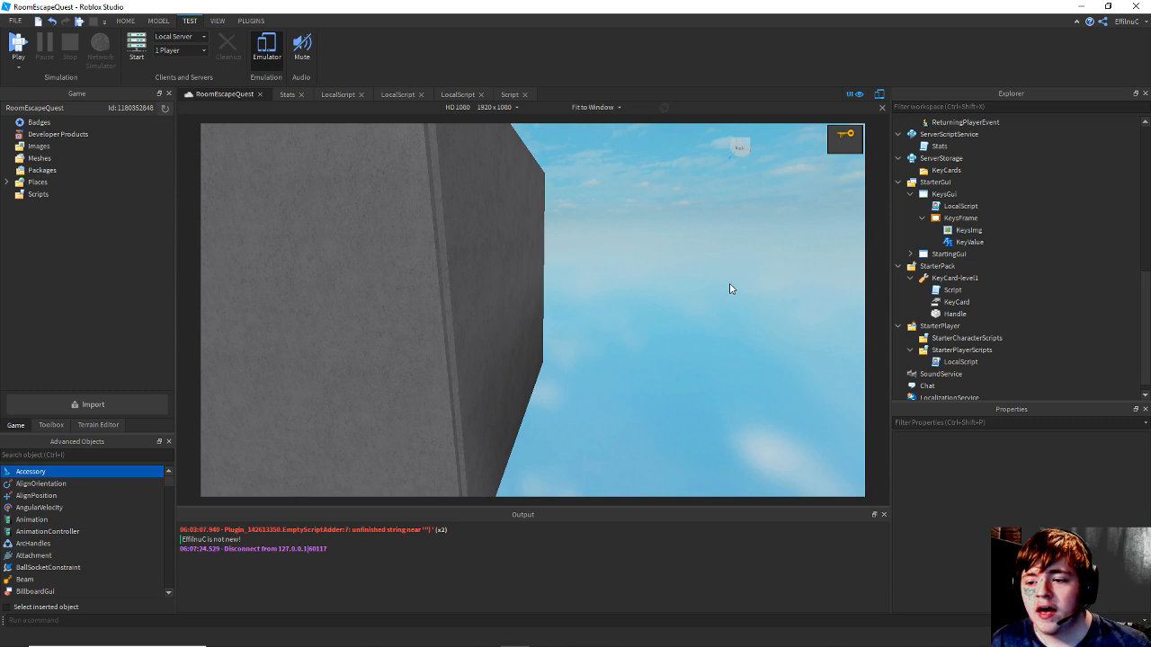
pyautogui.moveTo(729, 289); pyautogui.dragTo(729, 288, button='right')
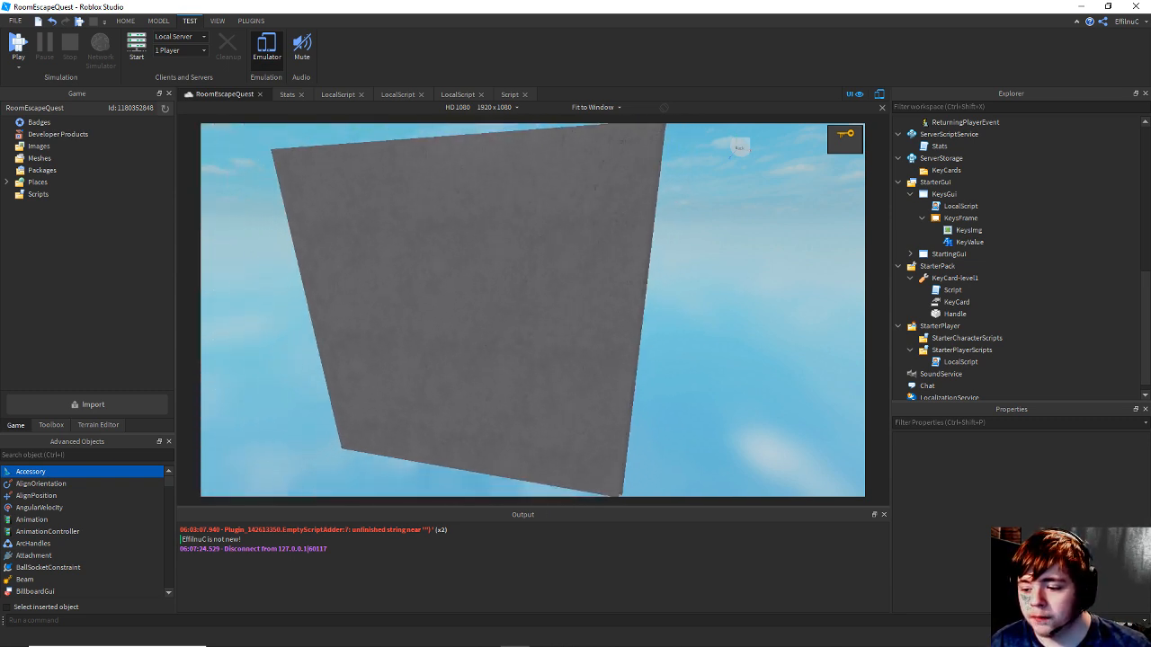